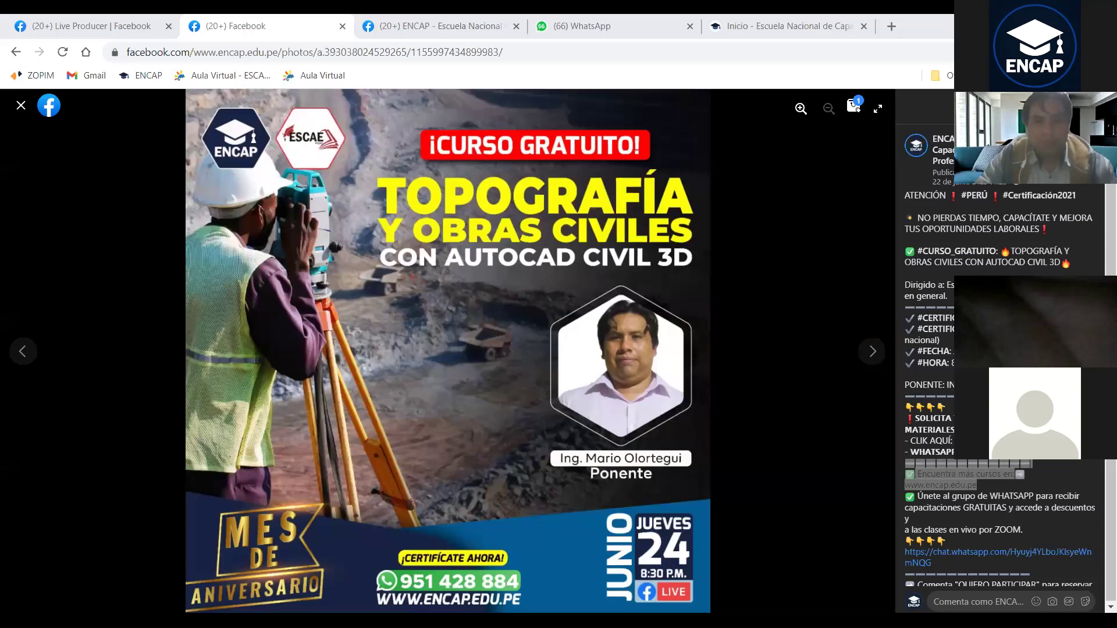
- Bring the PowerPoint window with '1. Topografía - ENCAD.pptx' to the front
key(alt+Tab)
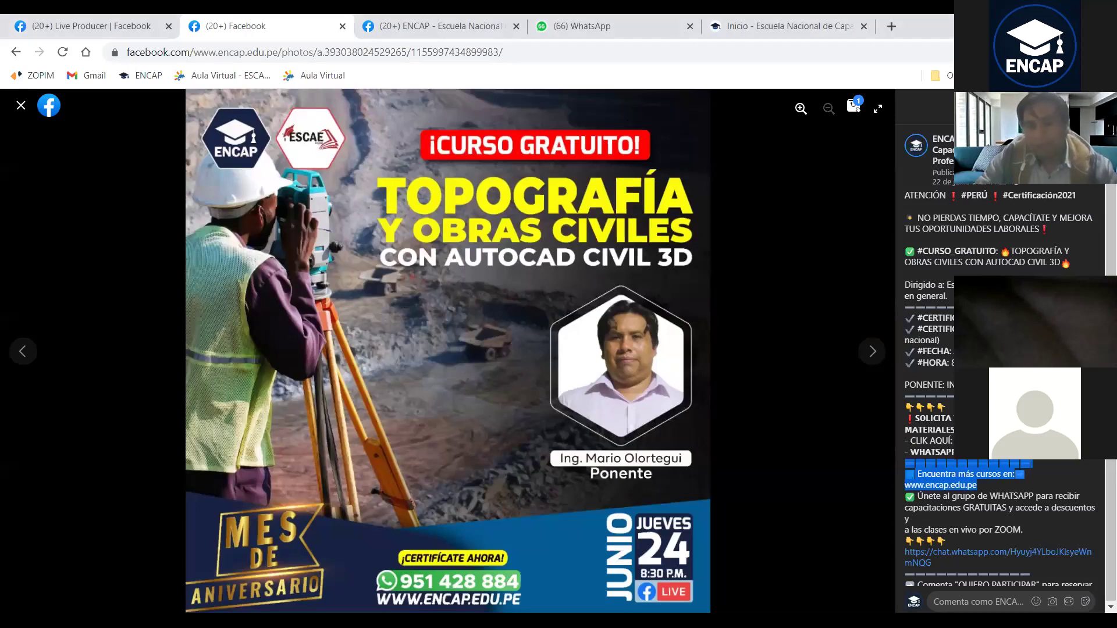
key(alt+Tab)
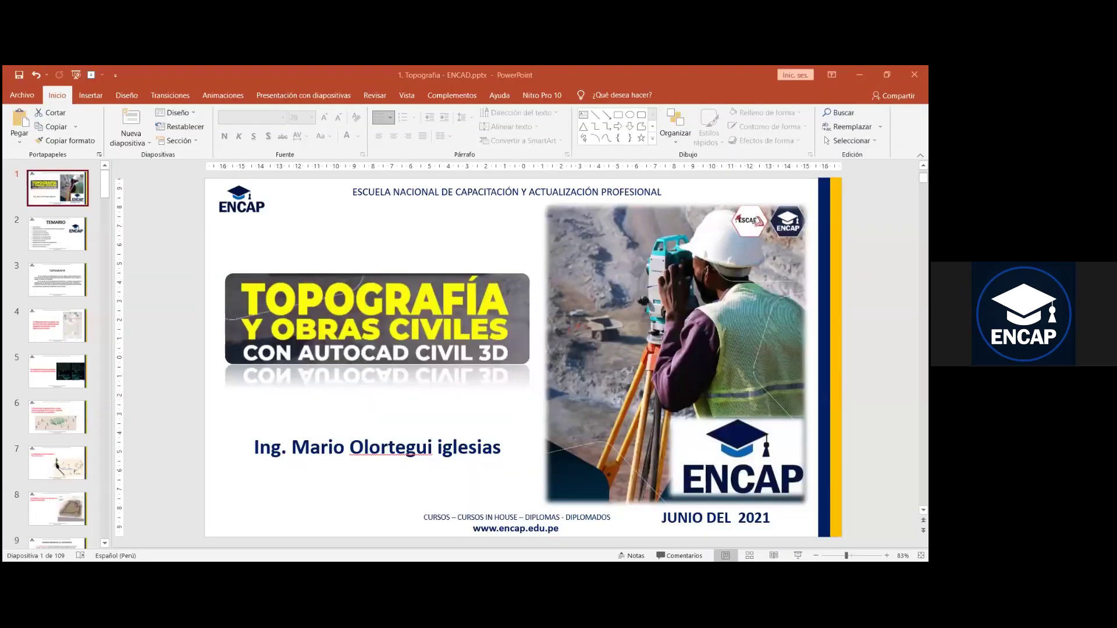
- Start the slideshow from the Topografía y Obras Civiles title slide
key(F5)
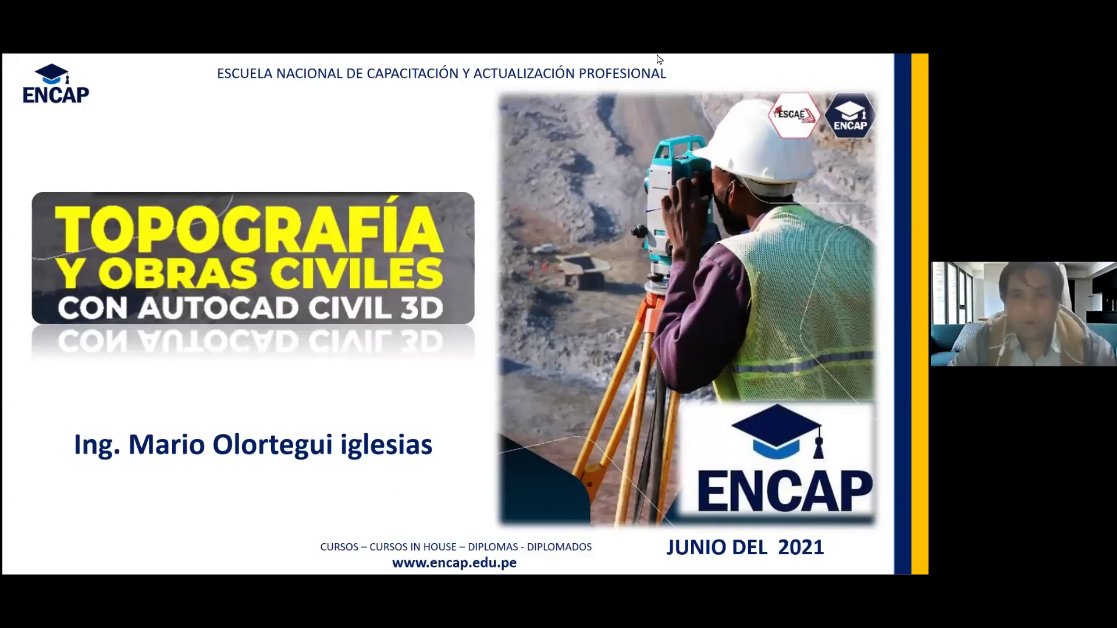
- Ink-mark the Grading, Libro de Topografia, points CSV and Plantilla 2.dwt files, then erase the ink
key(Escape)
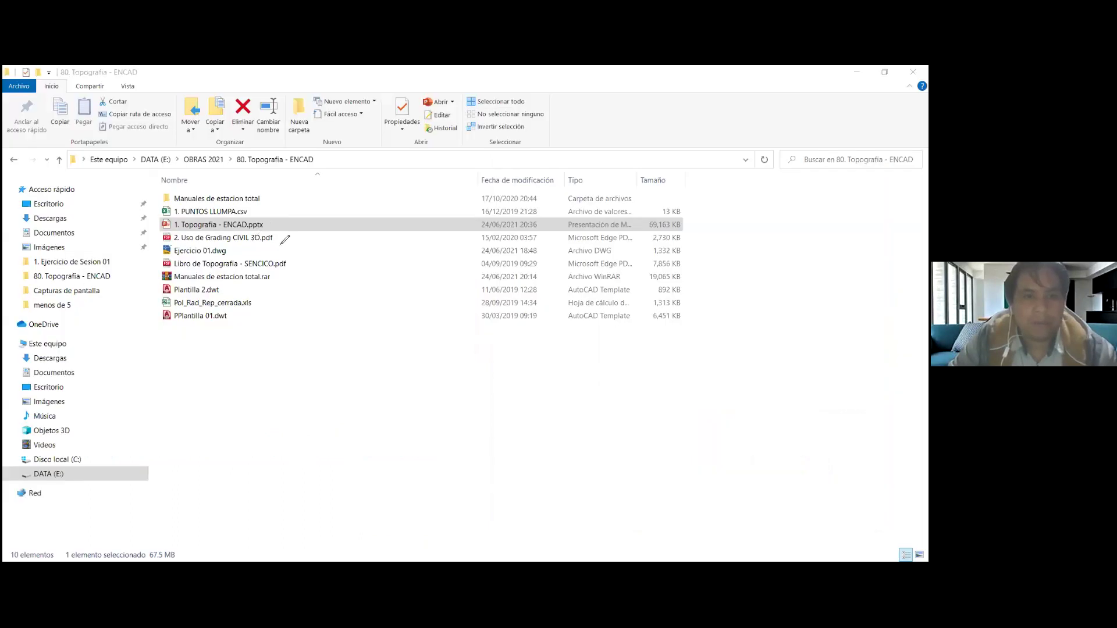
drag(303, 263, 336, 255)
mouse_move(288, 241)
mouse_down()
mouse_move(305, 236)
mouse_move(285, 245)
mouse_up()
mouse_move(145, 230)
mouse_down()
mouse_move(281, 224)
mouse_move(311, 198)
mouse_up()
mouse_move(154, 281)
mouse_down()
mouse_move(249, 309)
mouse_move(317, 314)
mouse_move(271, 329)
mouse_up()
drag(280, 287, 269, 295)
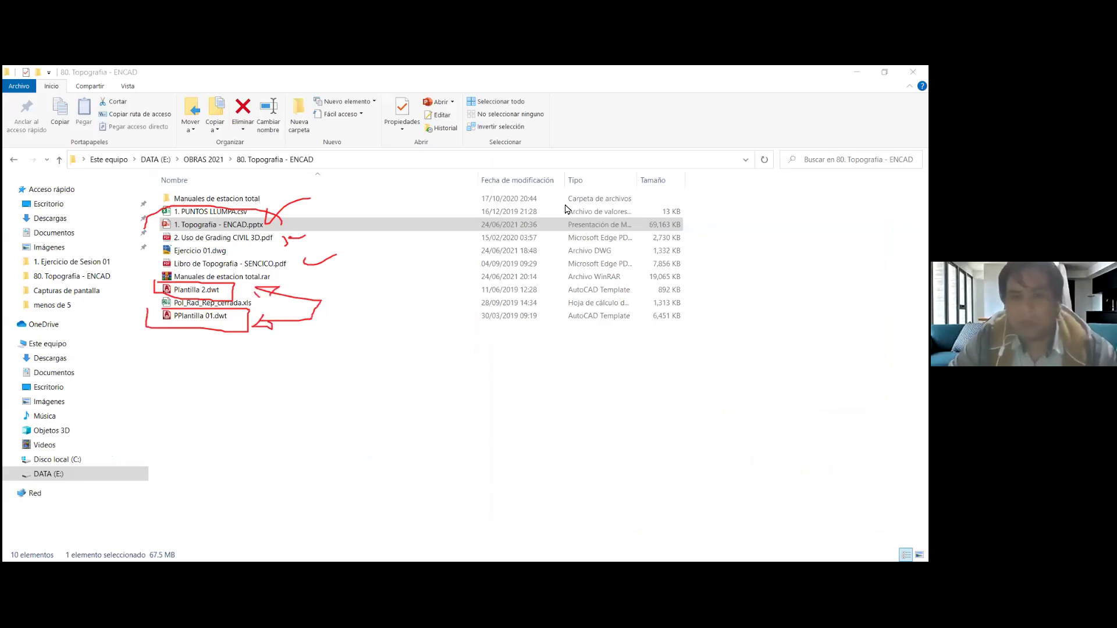
key(e)
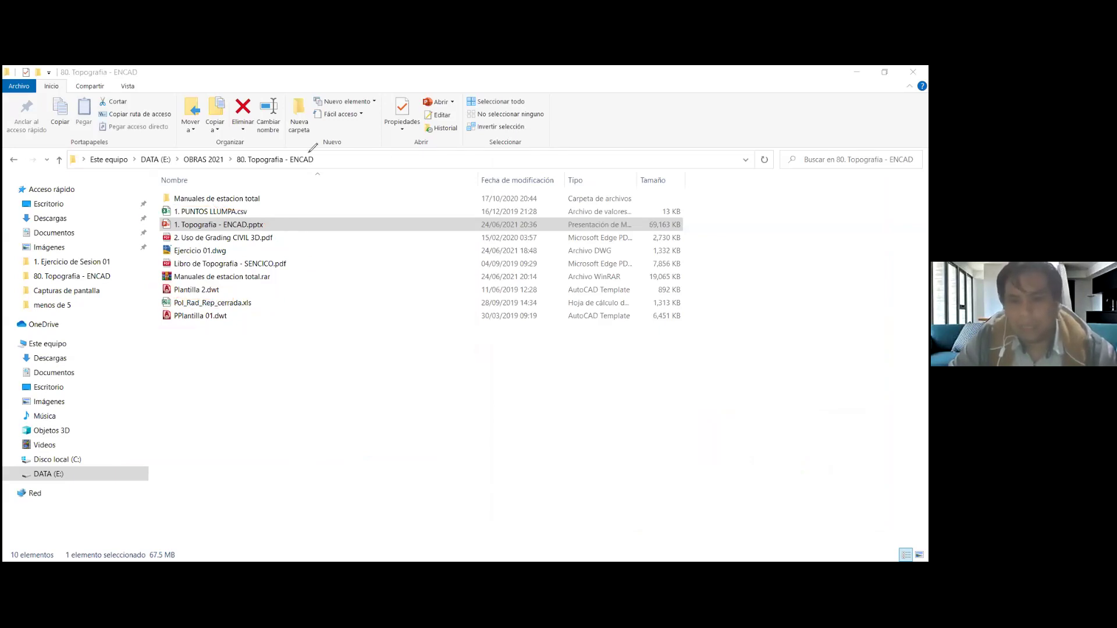
key(alt+Tab)
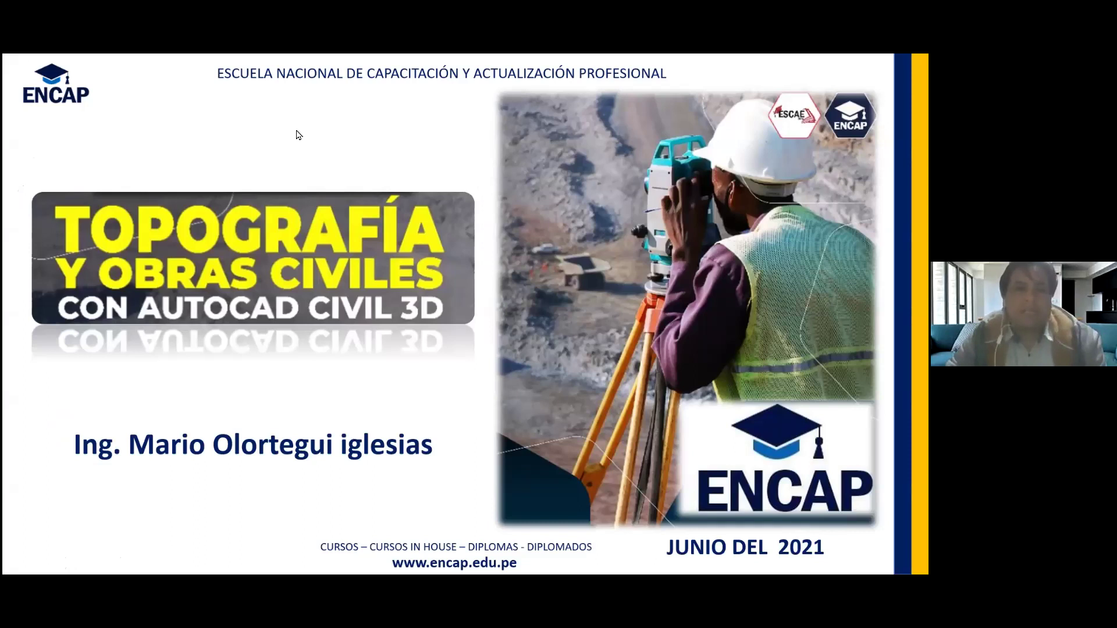
- Advance past the TEMARIO agenda to the TOPOGRAFIA definition slide
click(352, 250)
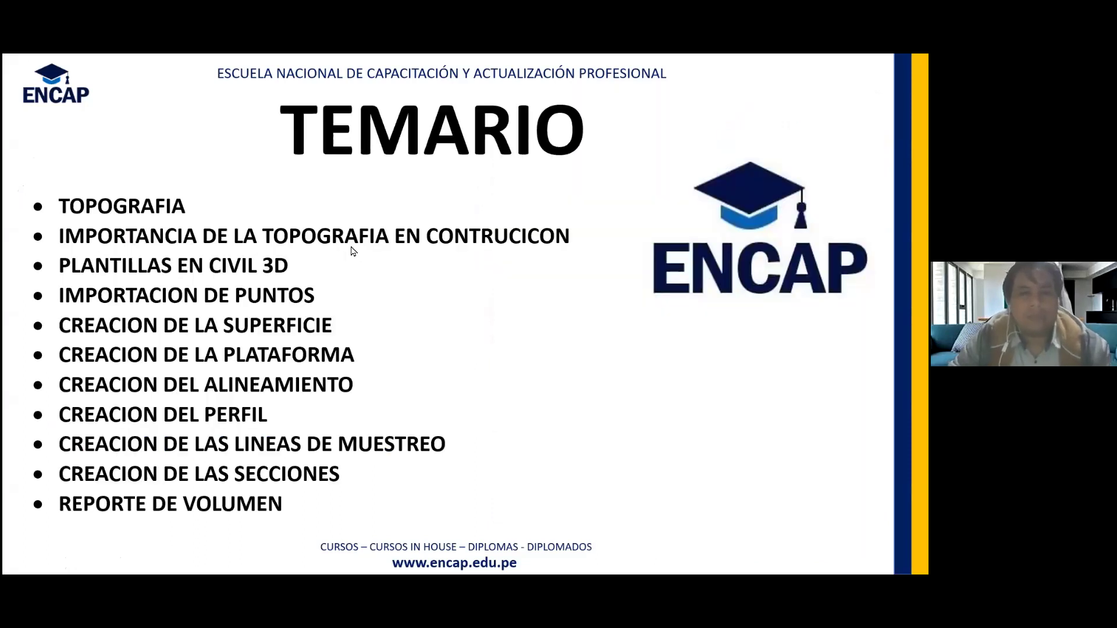
click(431, 194)
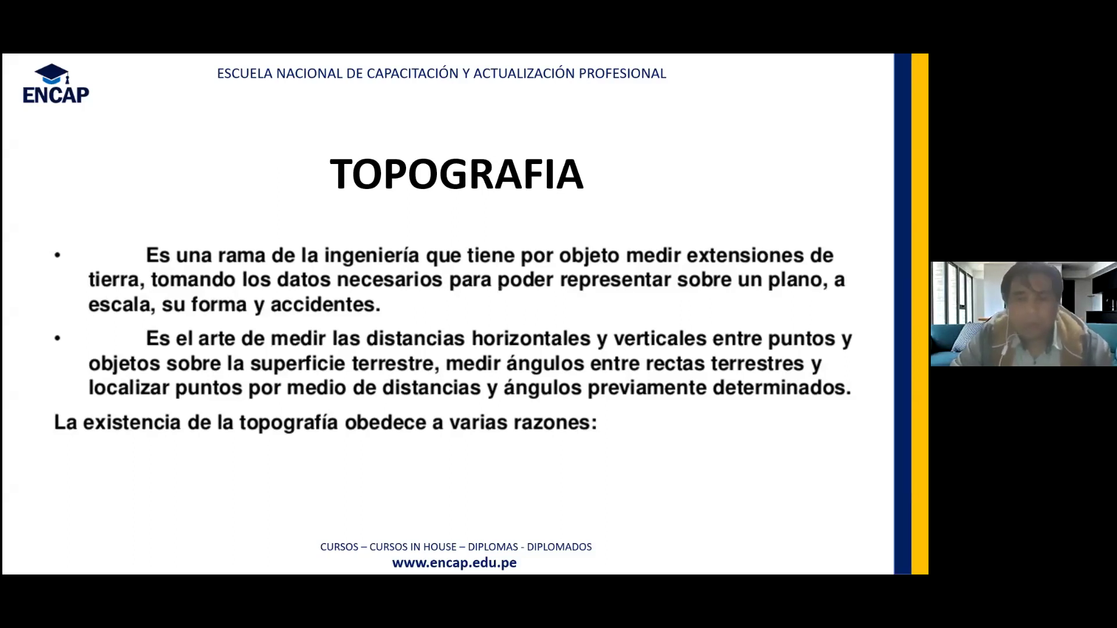
- Advance to slide A), representing a small portion of land on a plan at scale
key(Right)
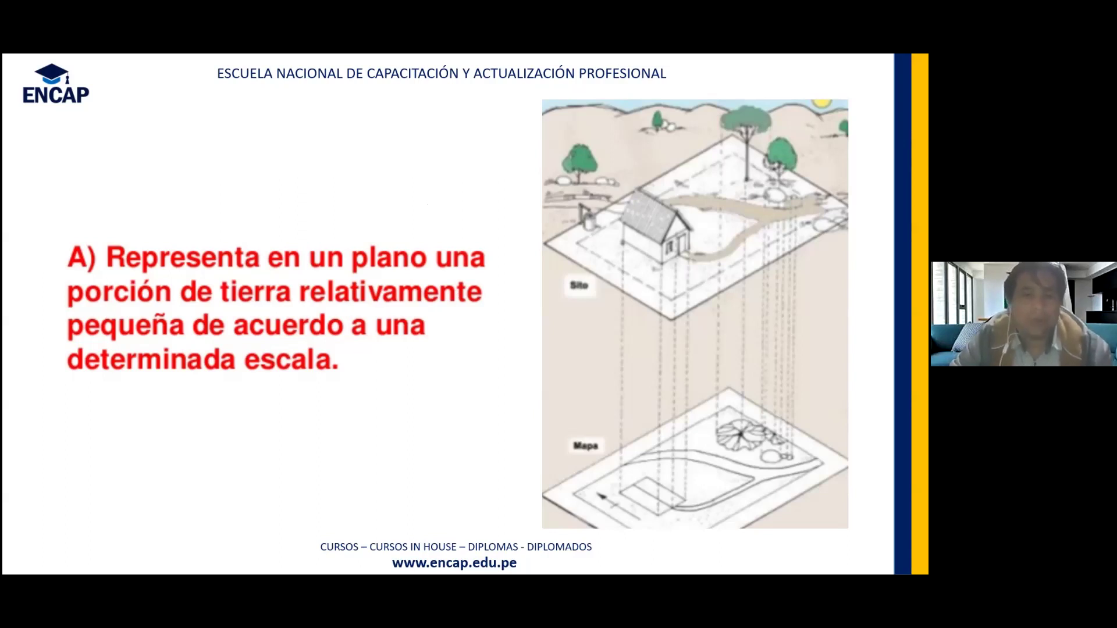
- Advance through slides B) to E), Replantear un punto desde un Plano de terreno
key(Right)
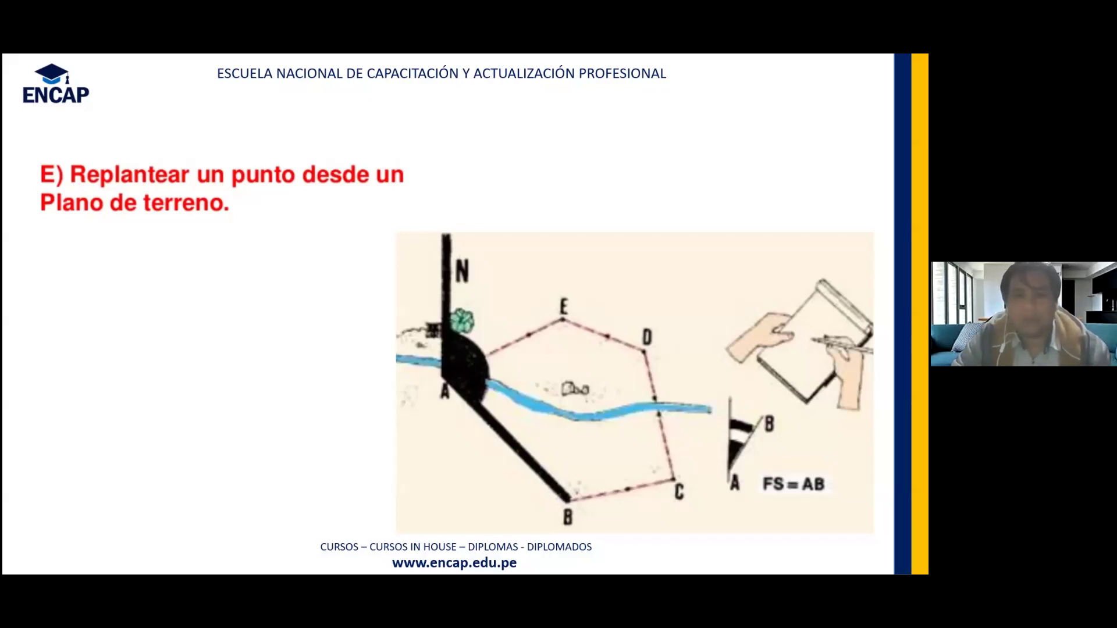
- Advance to slide F), laying out the axes of a future construction
click(405, 283)
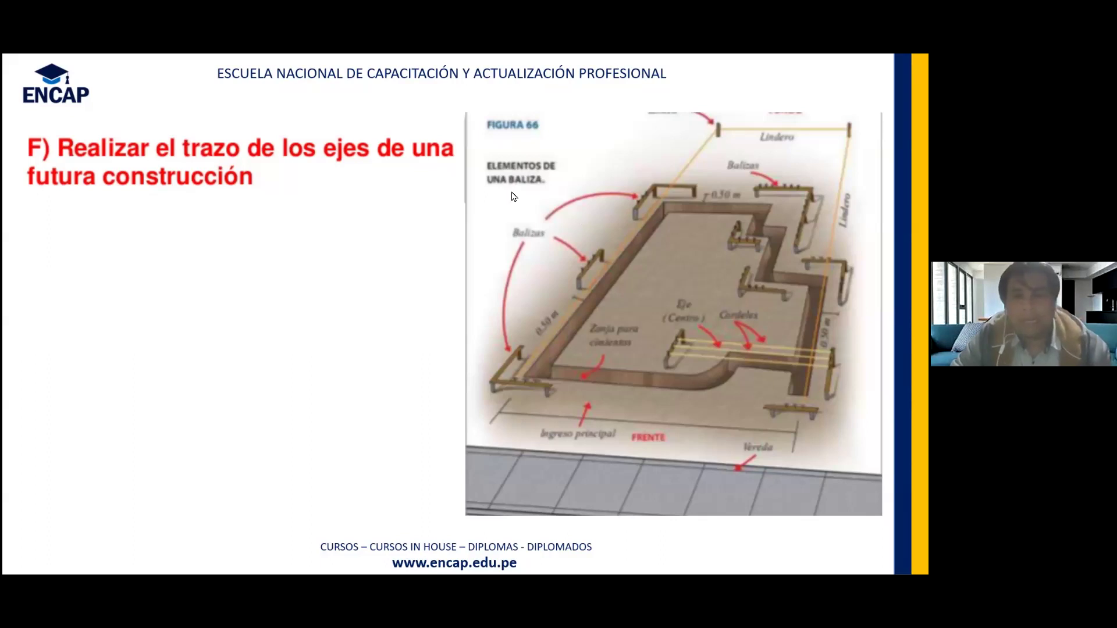
- Page through to the 'Importancia de la topografía en la ingeniería' slide with A.- El Estudio
click(344, 251)
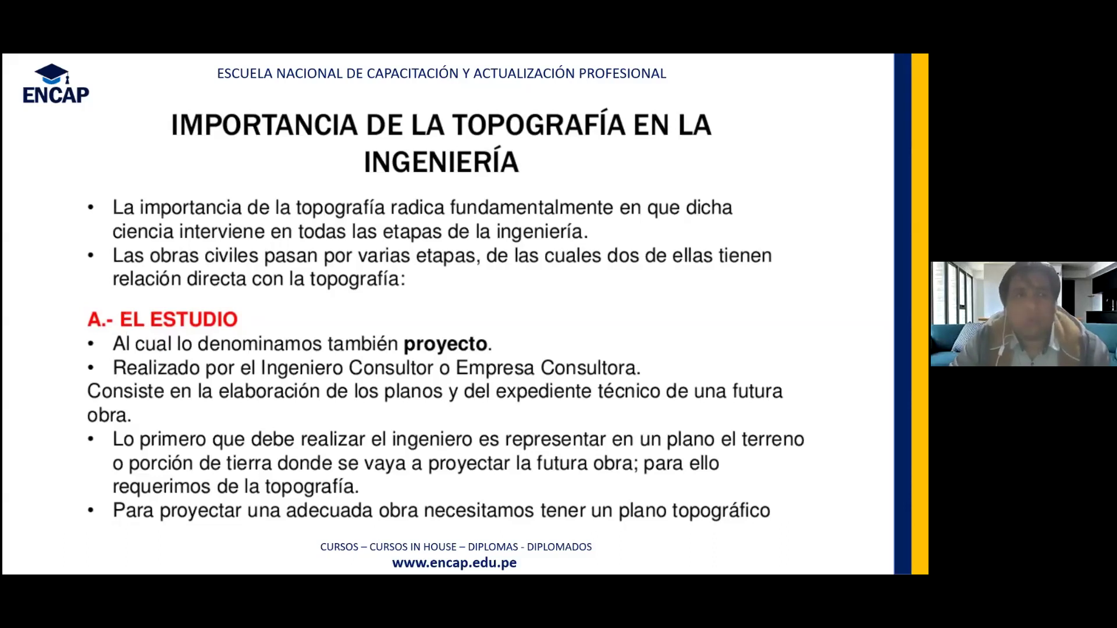
- Step forward, back, and forward again to land on the B.- Ejecución slide
key(Right)
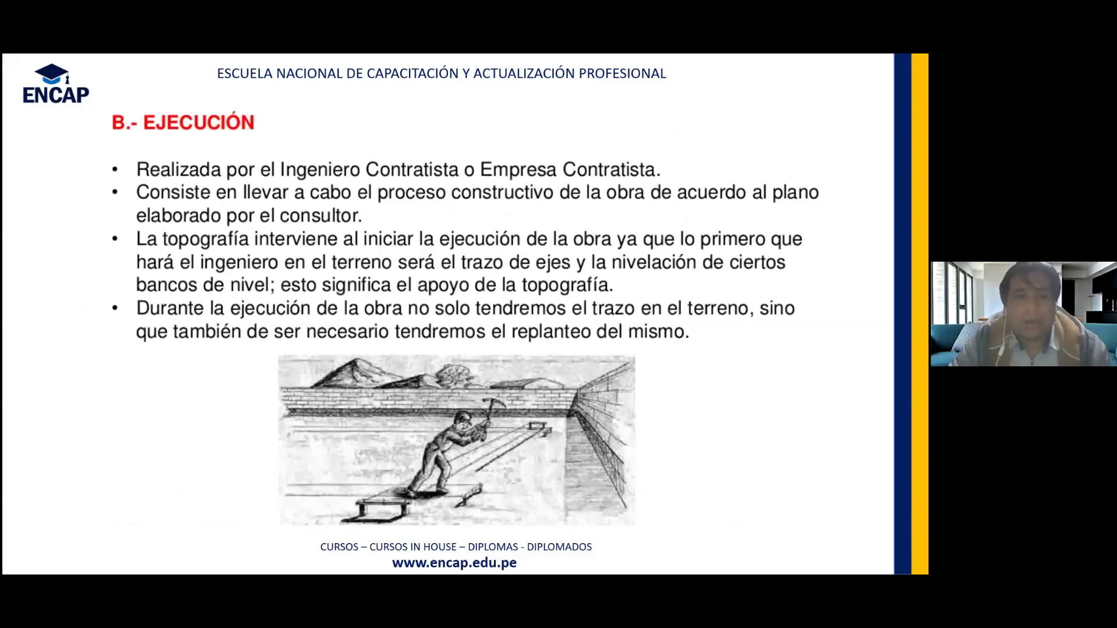
key(Left)
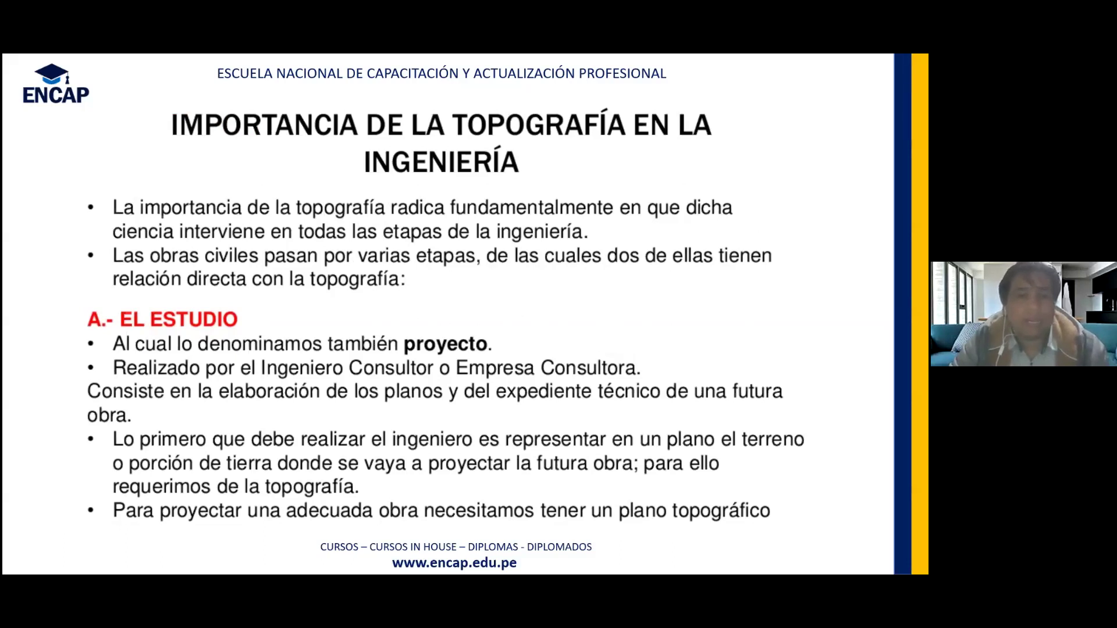
key(Right)
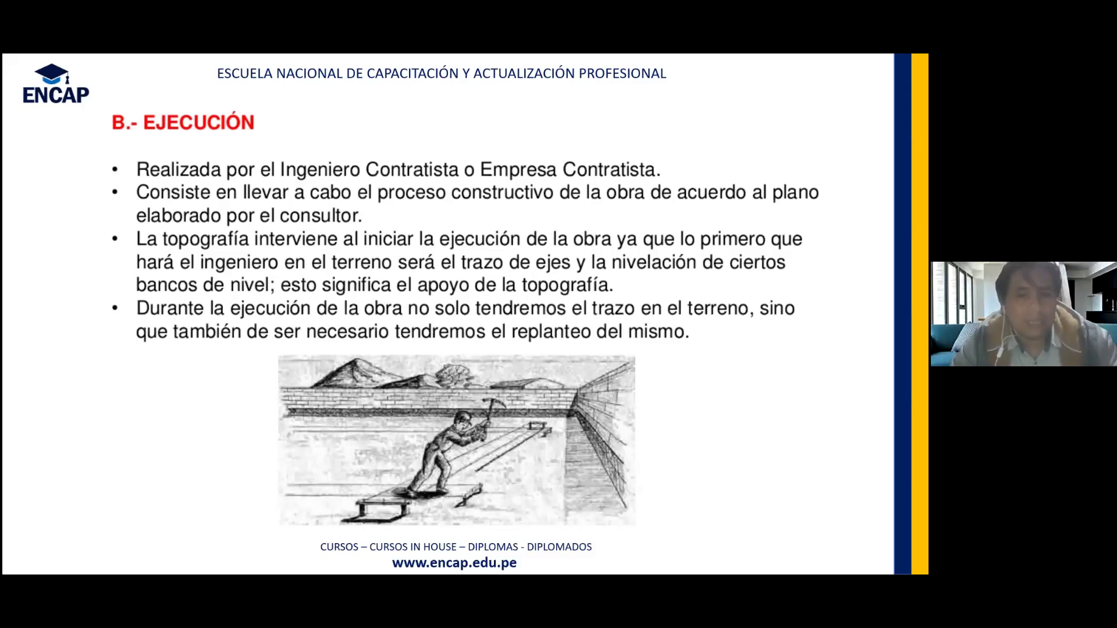
- Advance to the Autodesk Civil 3D 2021 slide with the highway renderings
key(Right)
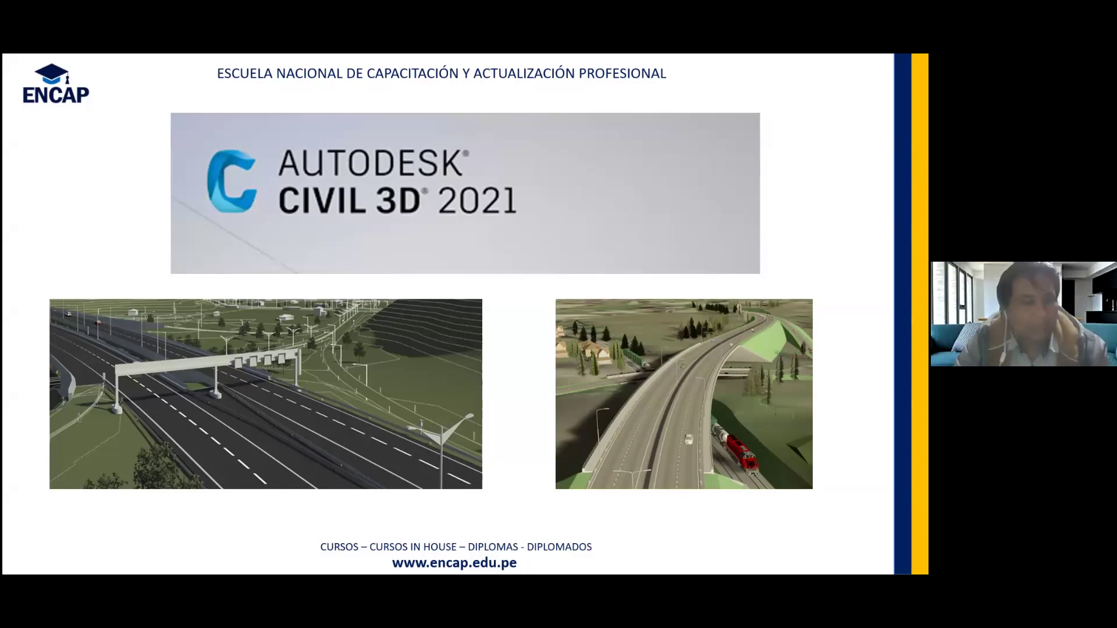
- Advance to the terrain screenshots slide, circle both images and zigzag the left one in red, then erase the ink
click(201, 283)
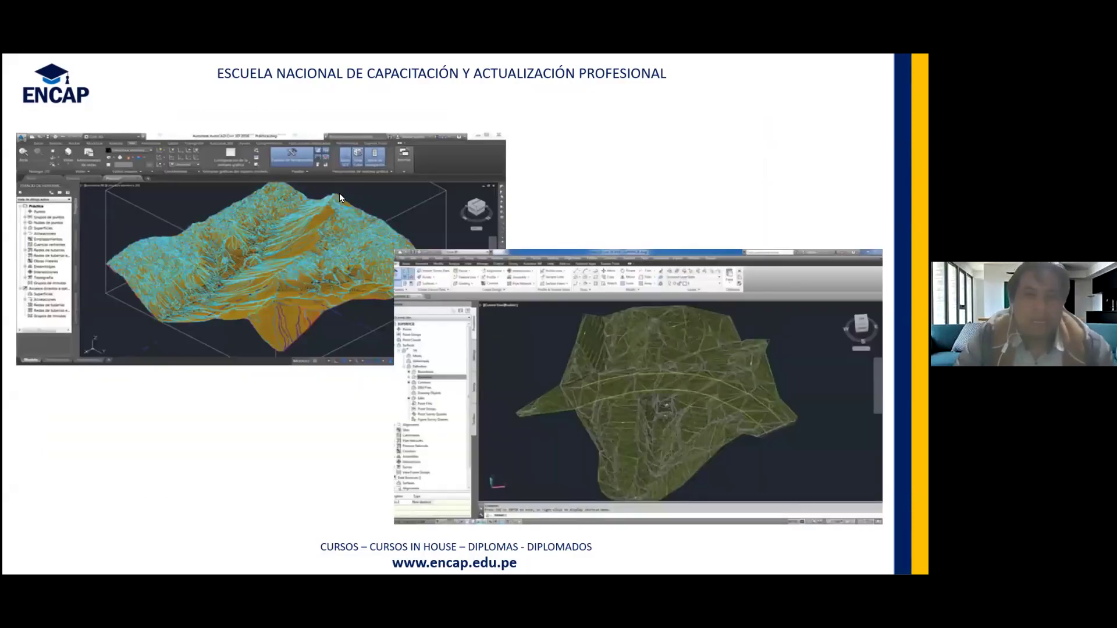
drag(451, 203, 469, 214)
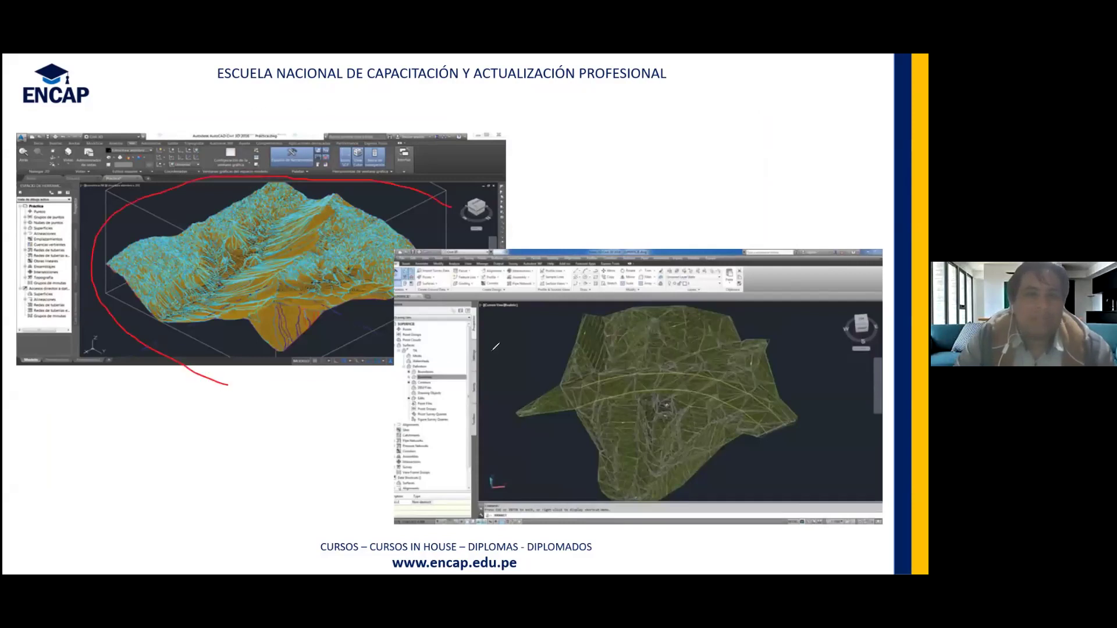
drag(804, 304, 730, 320)
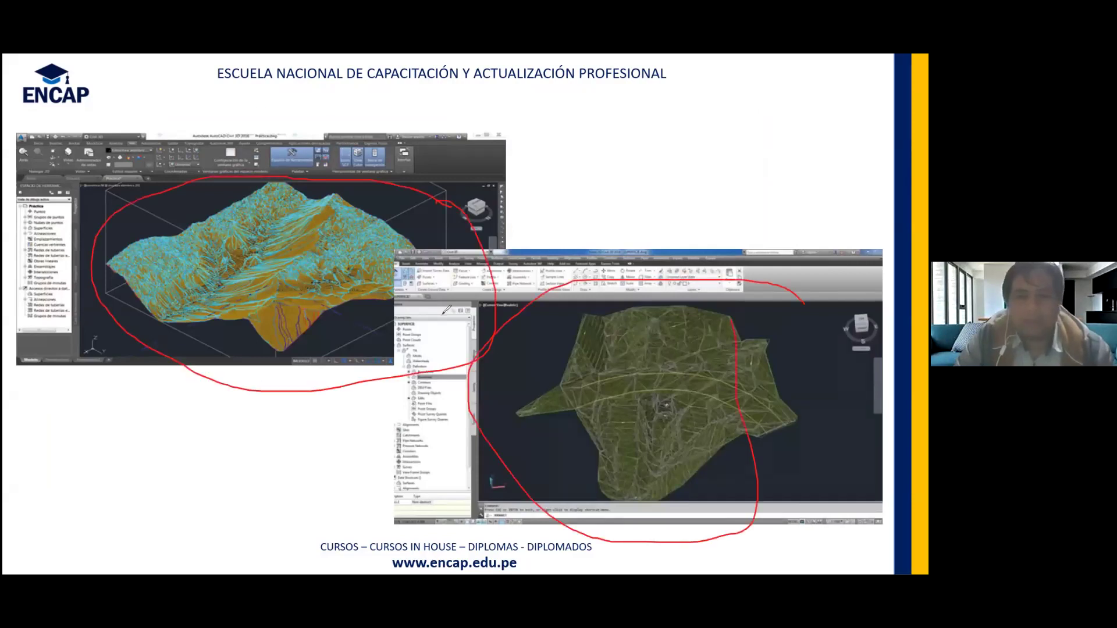
drag(139, 298, 327, 202)
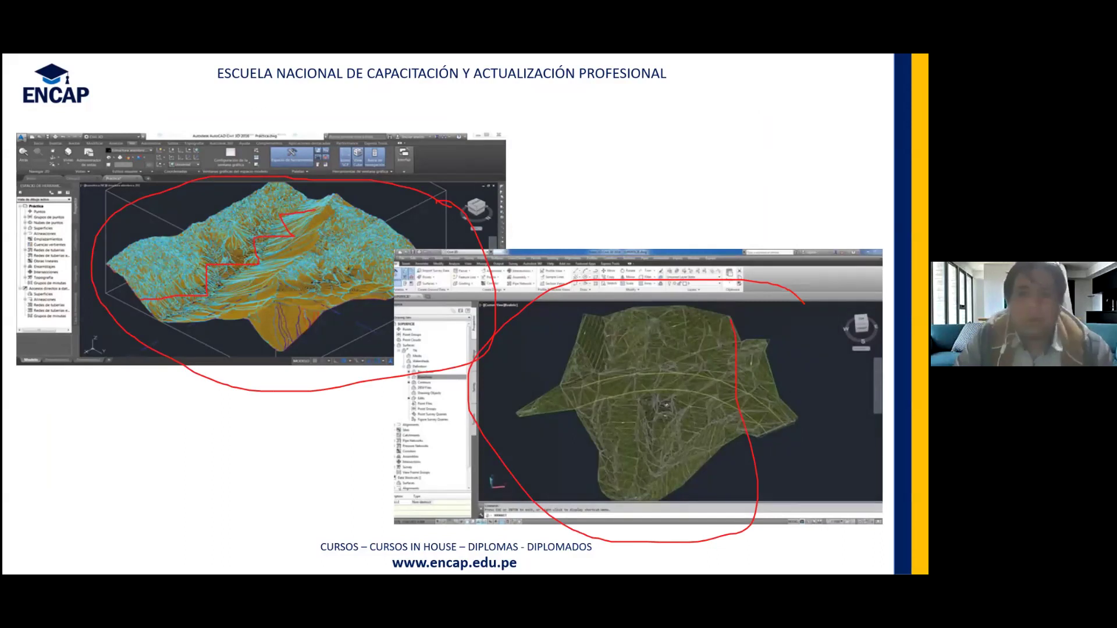
key(e)
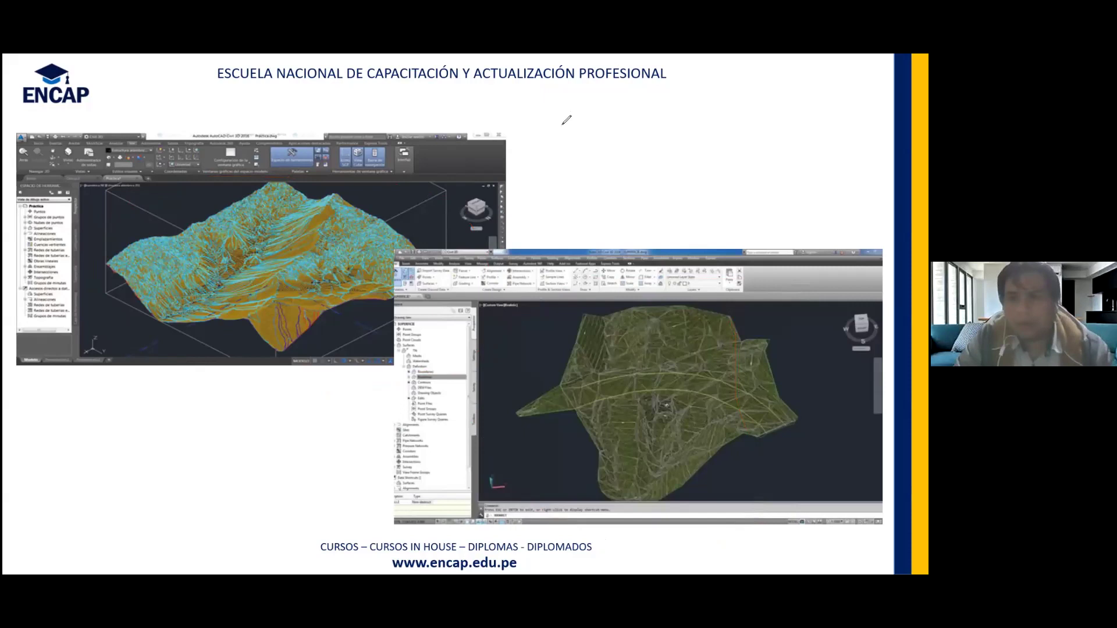
- Step through the project slides, circling one title in red, back to the Movimiento de Tierras slide
key(Right)
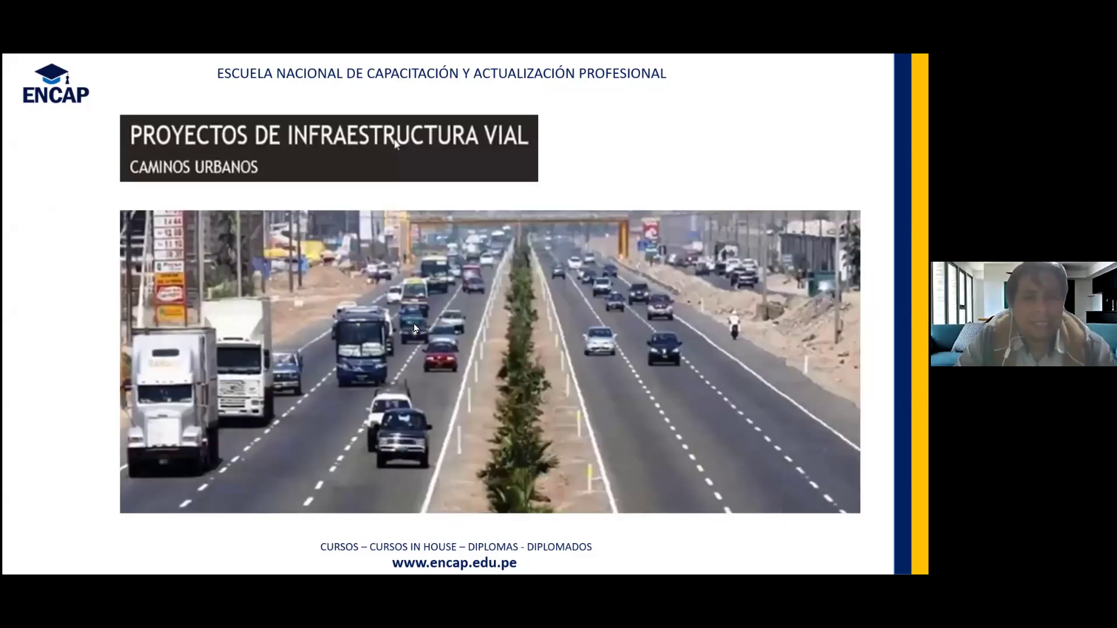
key(Right)
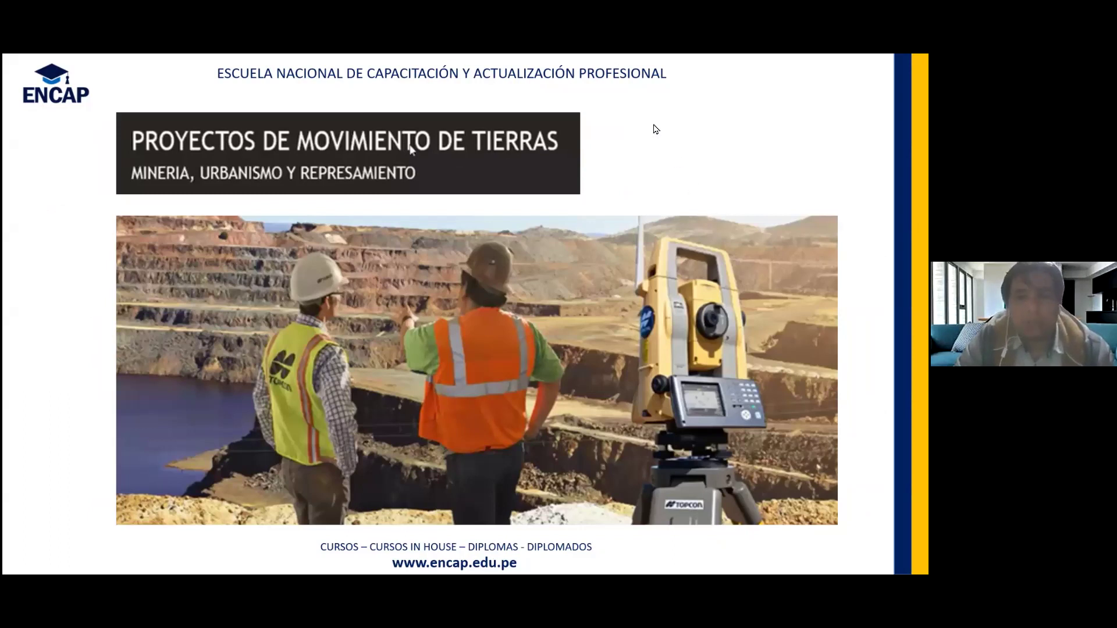
drag(610, 112, 617, 115)
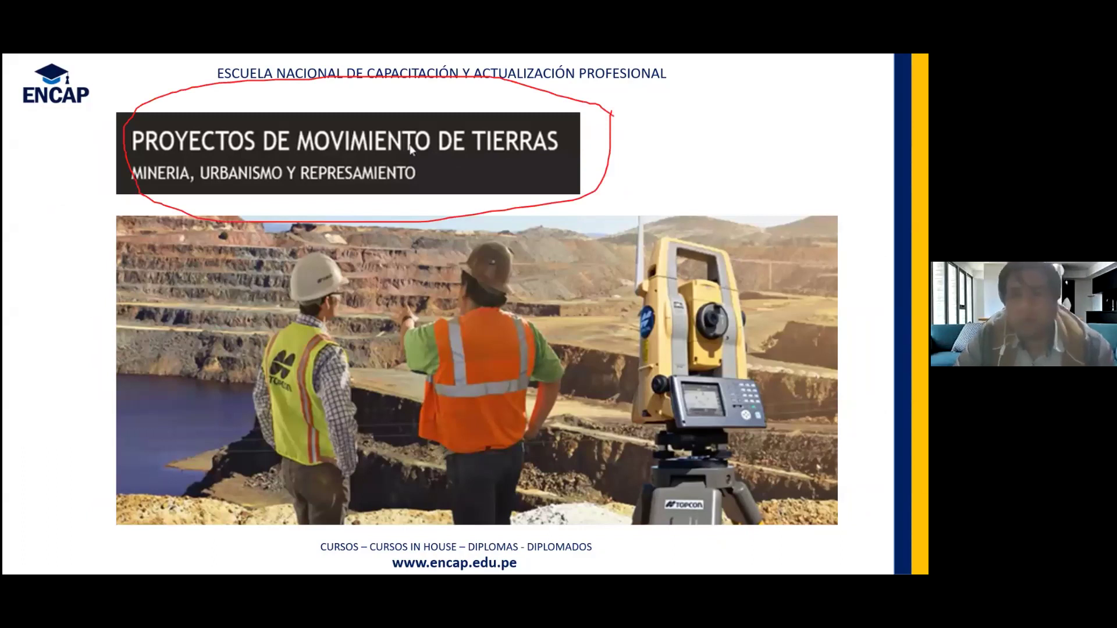
click(470, 254)
click(470, 254)
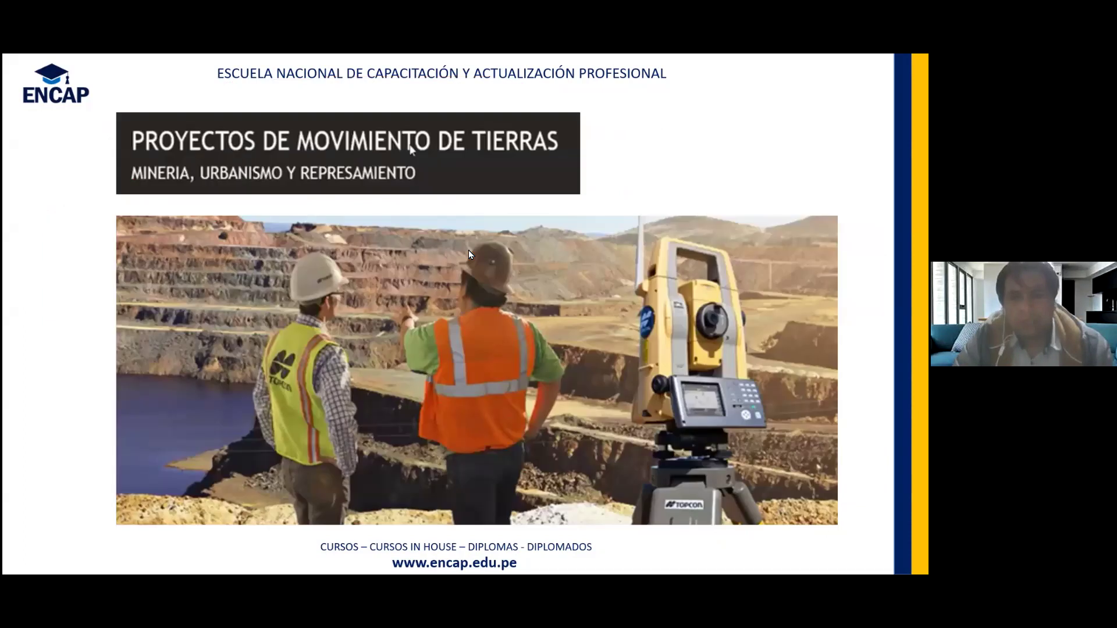
click(387, 154)
click(414, 135)
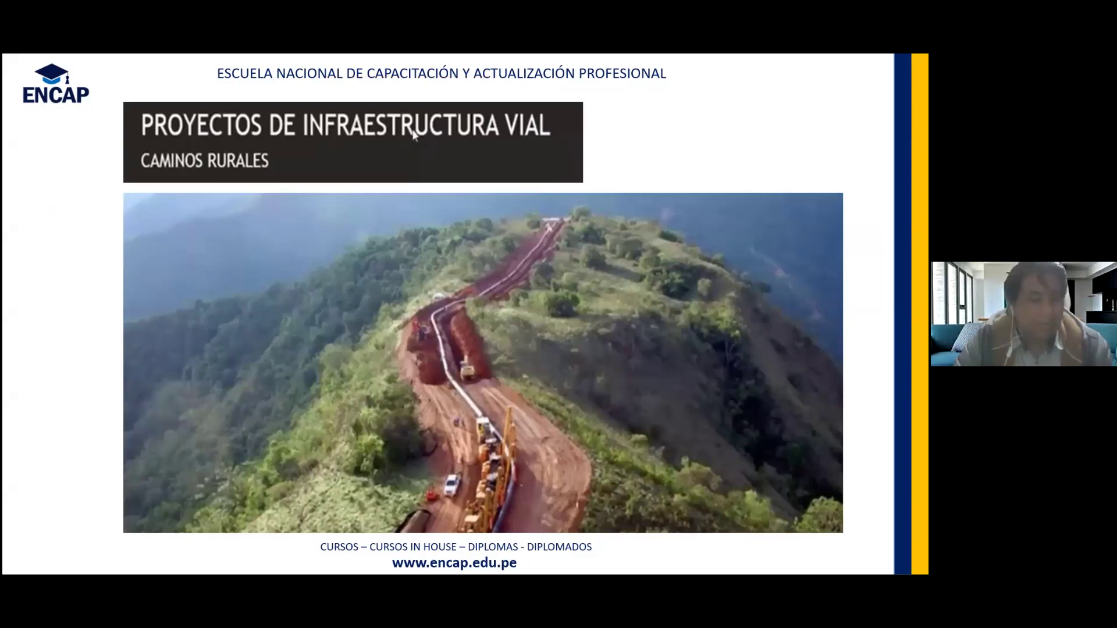
key(Right)
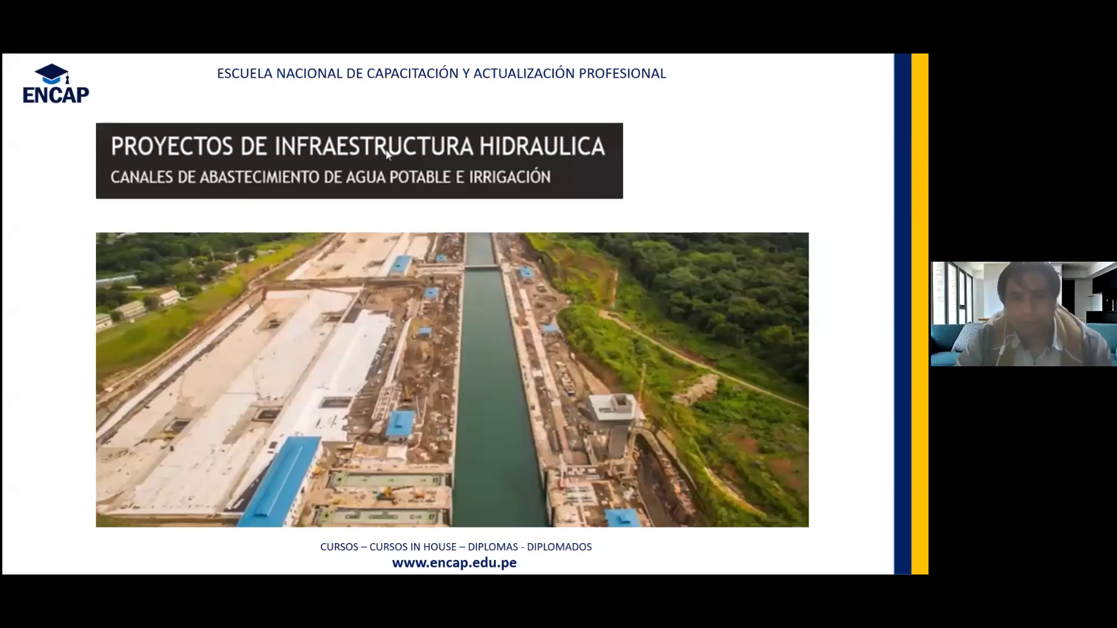
key(Right)
key(Right)
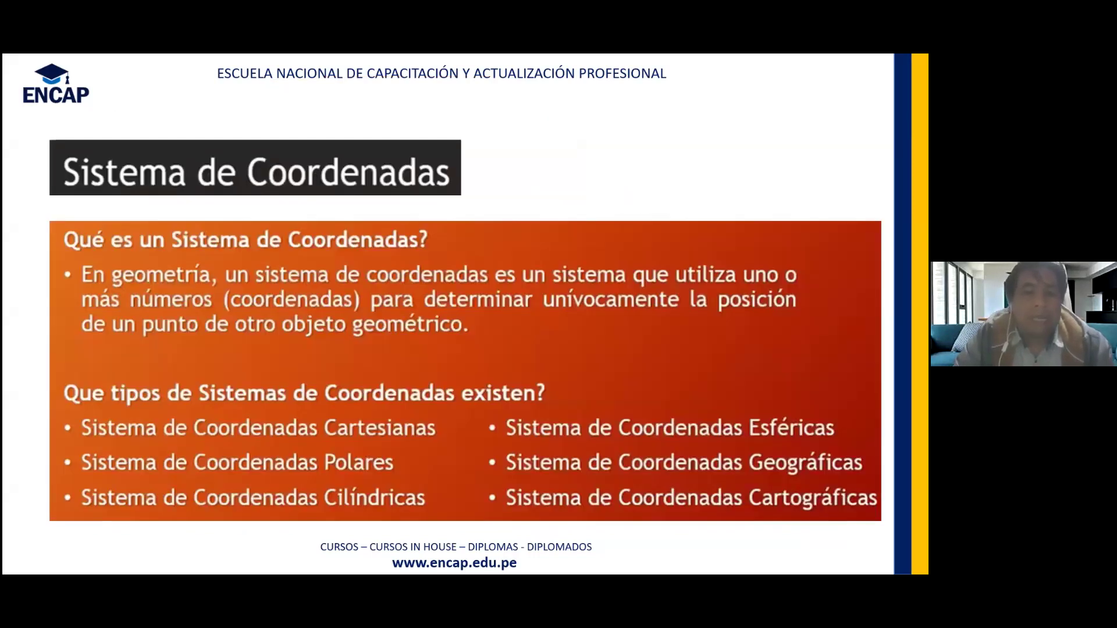
key(Left)
key(Left)
key(Right)
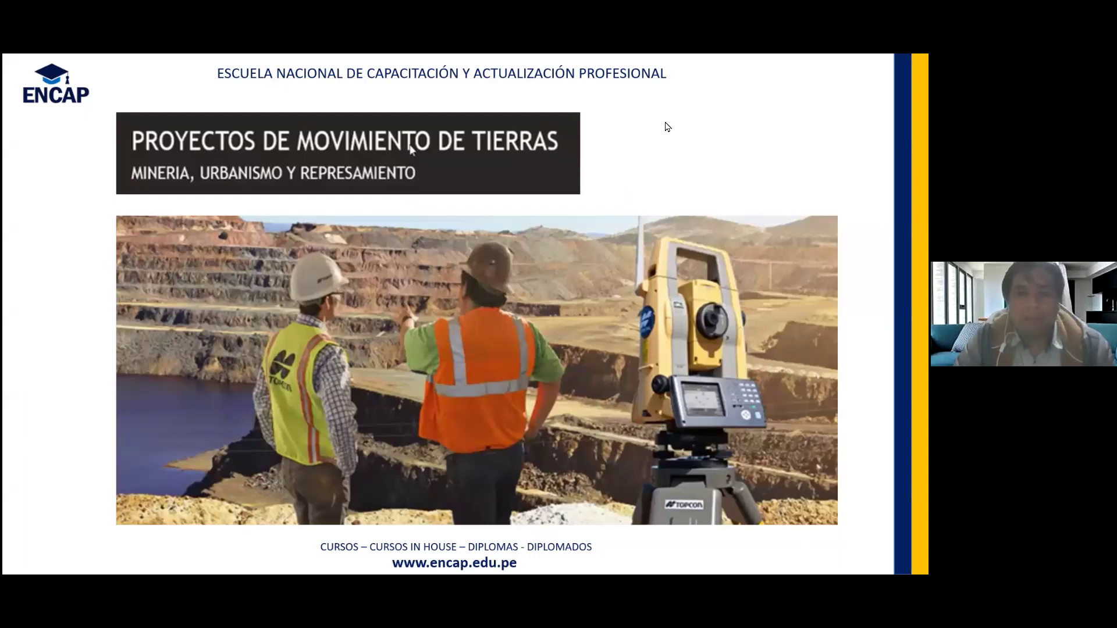
- With the pen, mark survey points across the mining photo's terrain in red ink
key(ctrl+p)
mouse_move(568, 298)
mouse_down()
mouse_move(568, 276)
mouse_move(567, 301)
mouse_up()
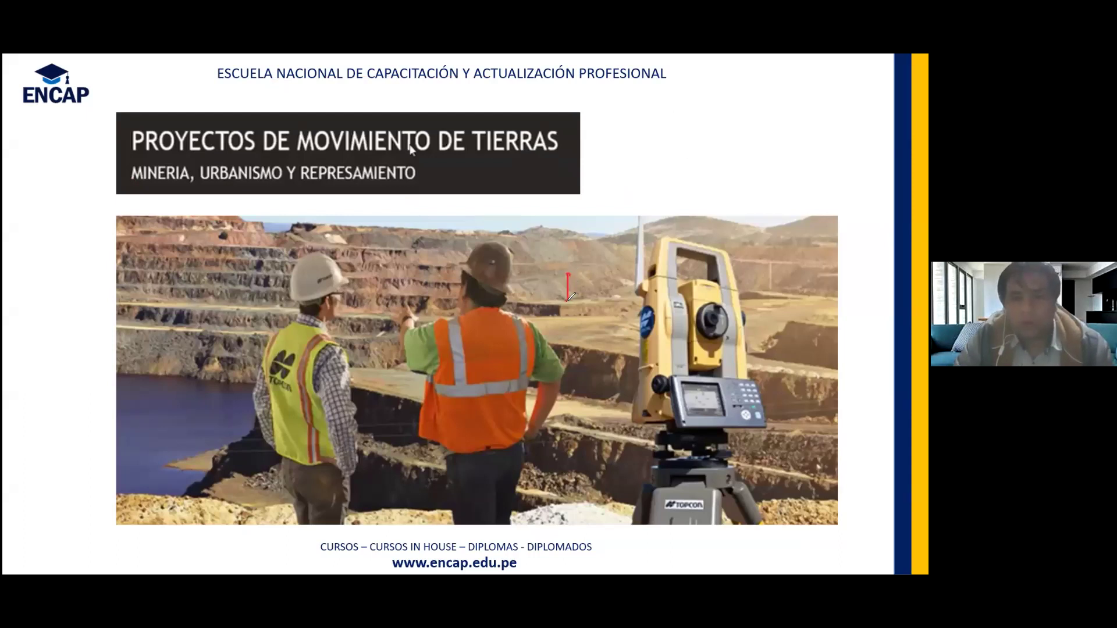
click(598, 299)
click(598, 330)
click(574, 328)
click(563, 321)
click(542, 300)
click(538, 281)
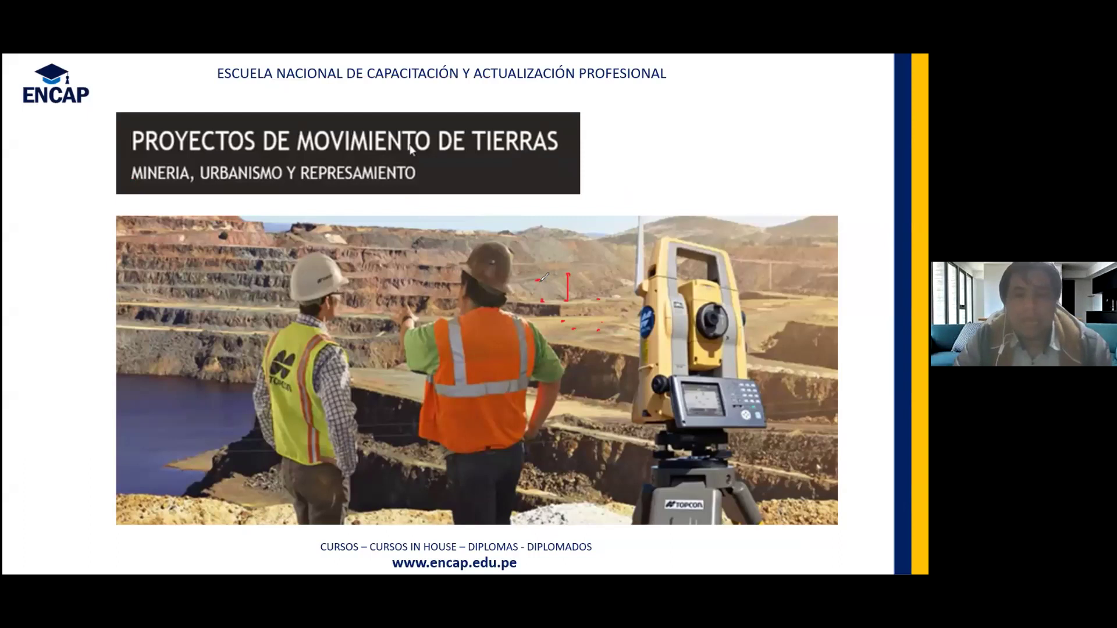
click(587, 263)
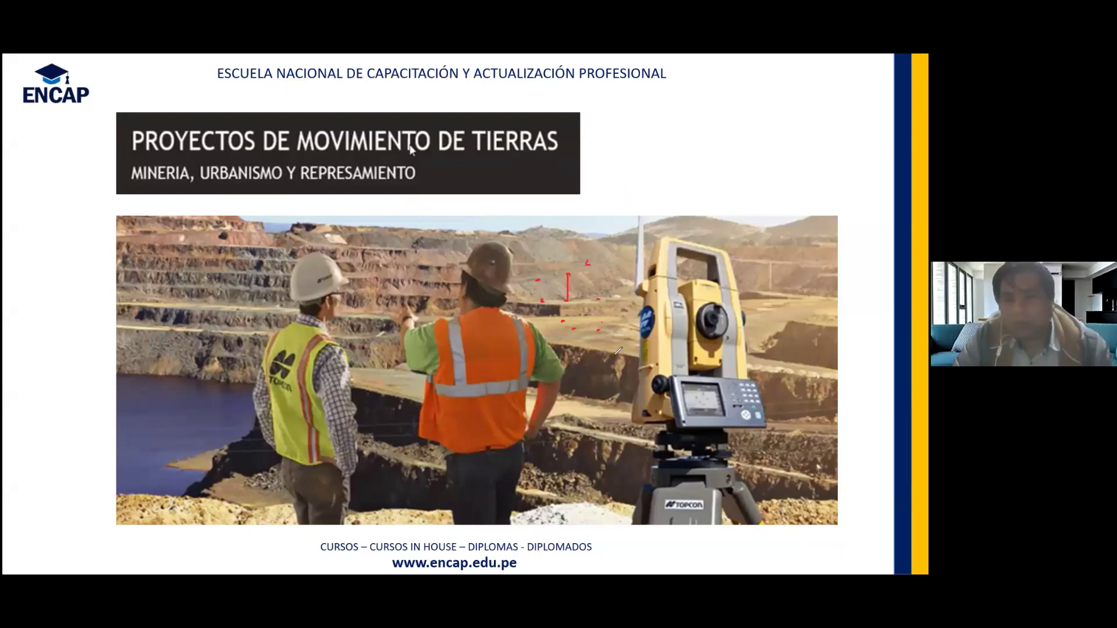
click(583, 348)
mouse_move(605, 351)
mouse_down()
mouse_move(617, 351)
mouse_move(580, 350)
mouse_move(605, 333)
mouse_move(580, 333)
mouse_move(575, 321)
mouse_move(608, 301)
mouse_up()
click(562, 319)
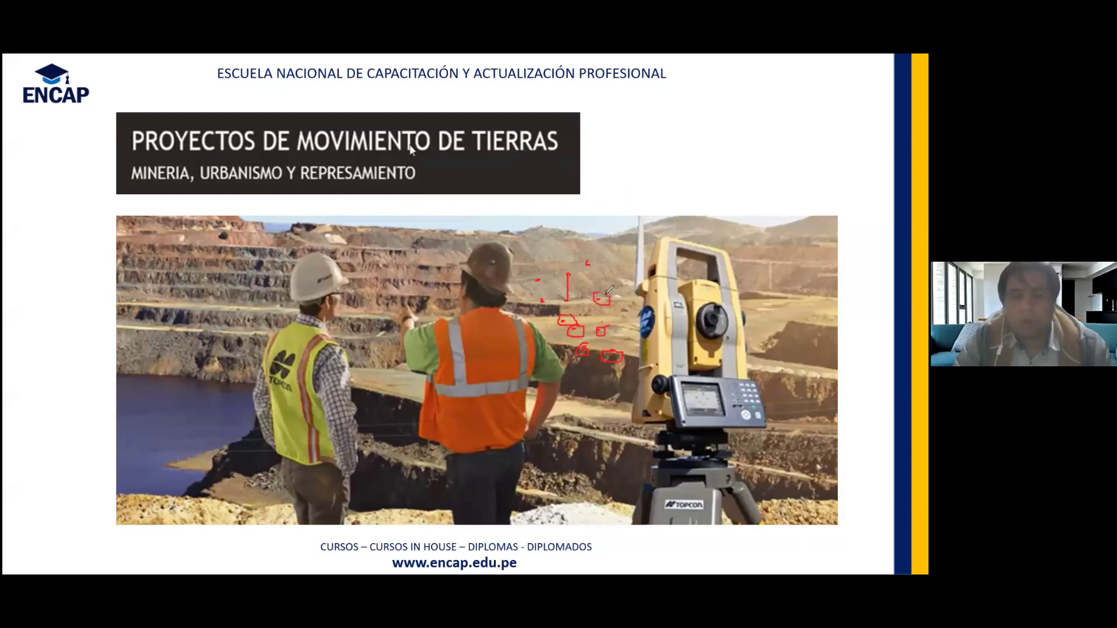
- Draw a red stroke above the photo, circle a ground point and draw an arrow down to it
mouse_move(673, 213)
mouse_down()
mouse_move(791, 221)
mouse_move(609, 428)
mouse_move(808, 457)
mouse_move(798, 229)
mouse_up()
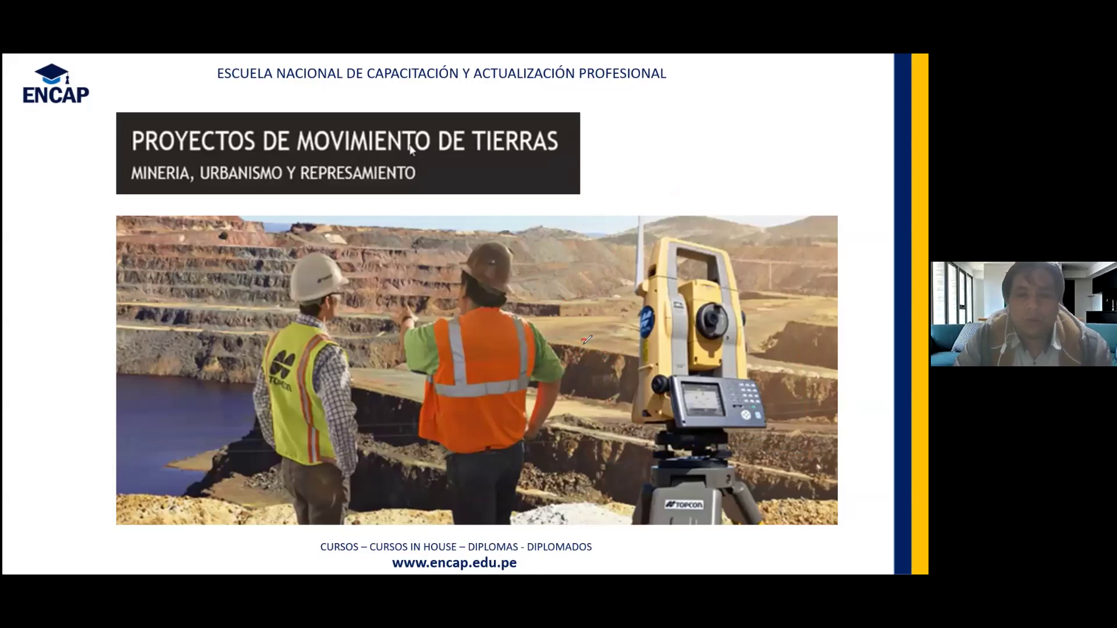
drag(593, 330, 603, 336)
drag(624, 278, 599, 324)
drag(580, 262, 598, 270)
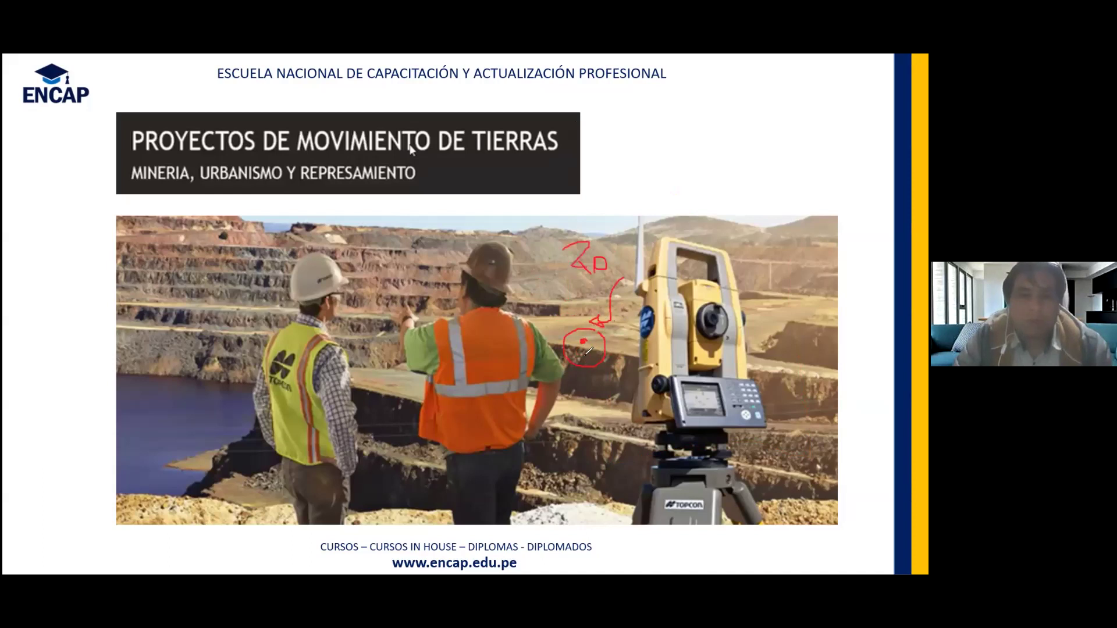
- Clear the ink, move to Sistema de Coordenadas, and tick a coordinate type in red
key(e)
click(546, 325)
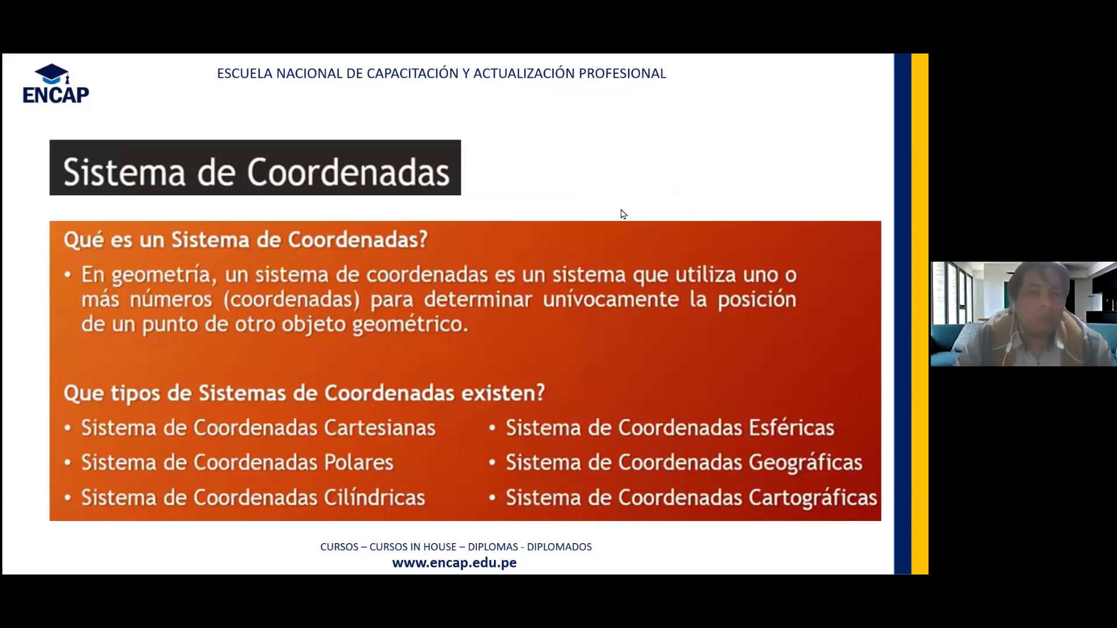
key(ctrl+p)
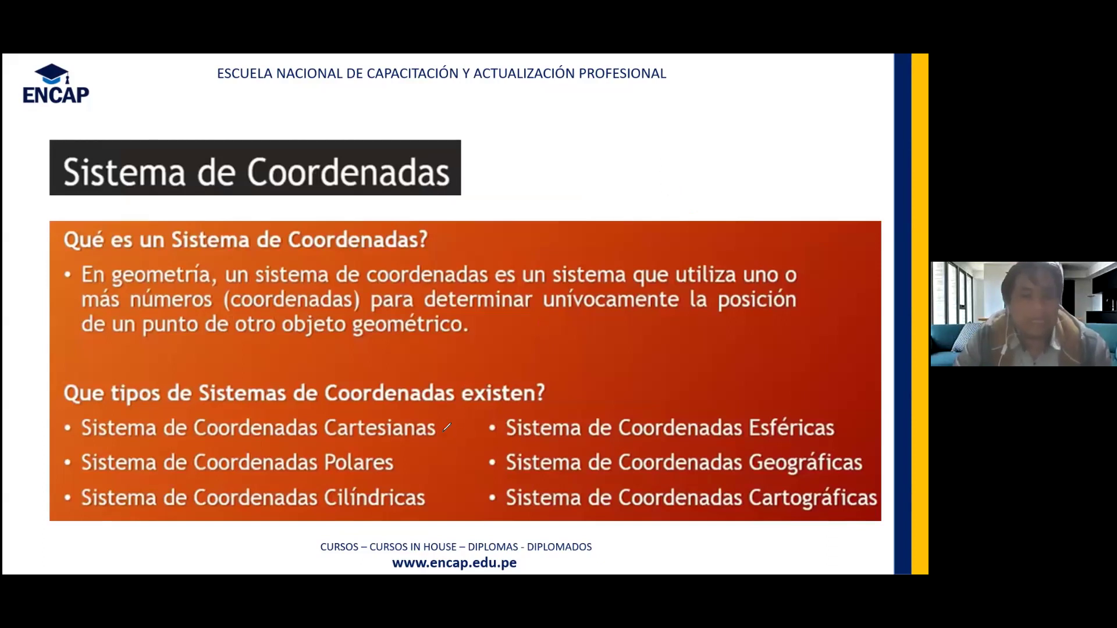
drag(441, 491, 454, 486)
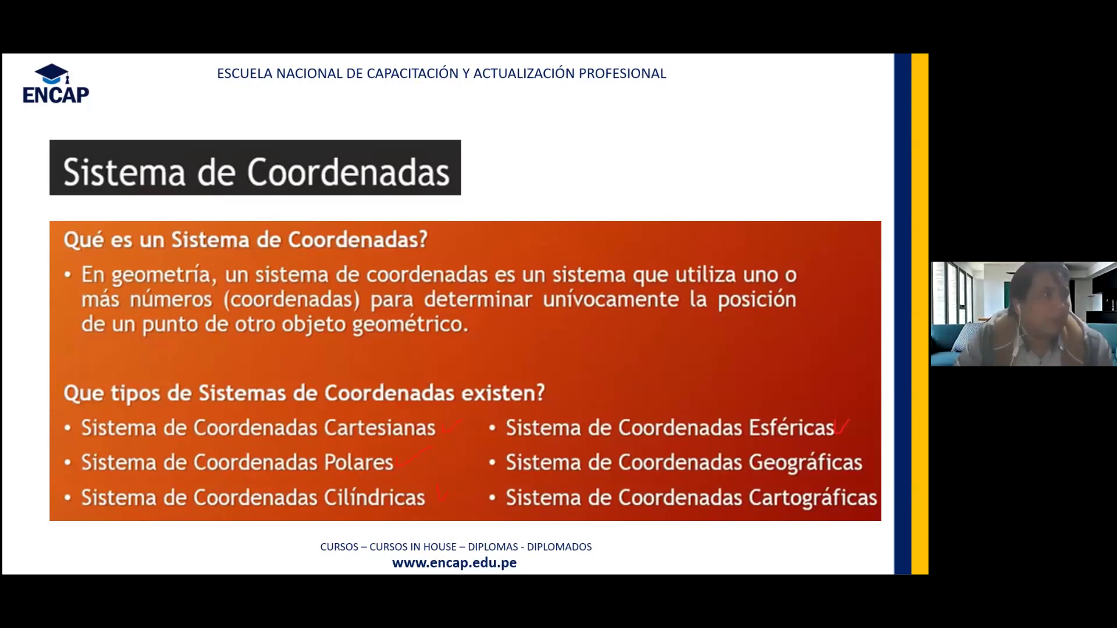
- Sketch red coordinate axes with an arrowhead and a circled origin labelled 0, plus a second small axis set
mouse_move(591, 123)
mouse_down()
mouse_move(592, 191)
mouse_move(718, 205)
mouse_up()
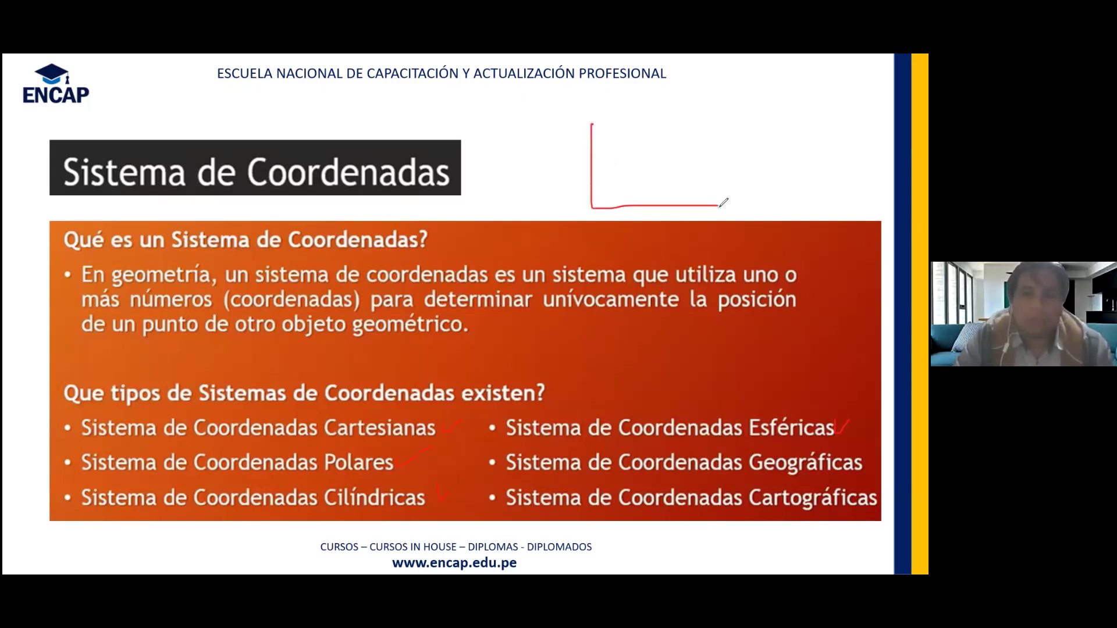
click(634, 152)
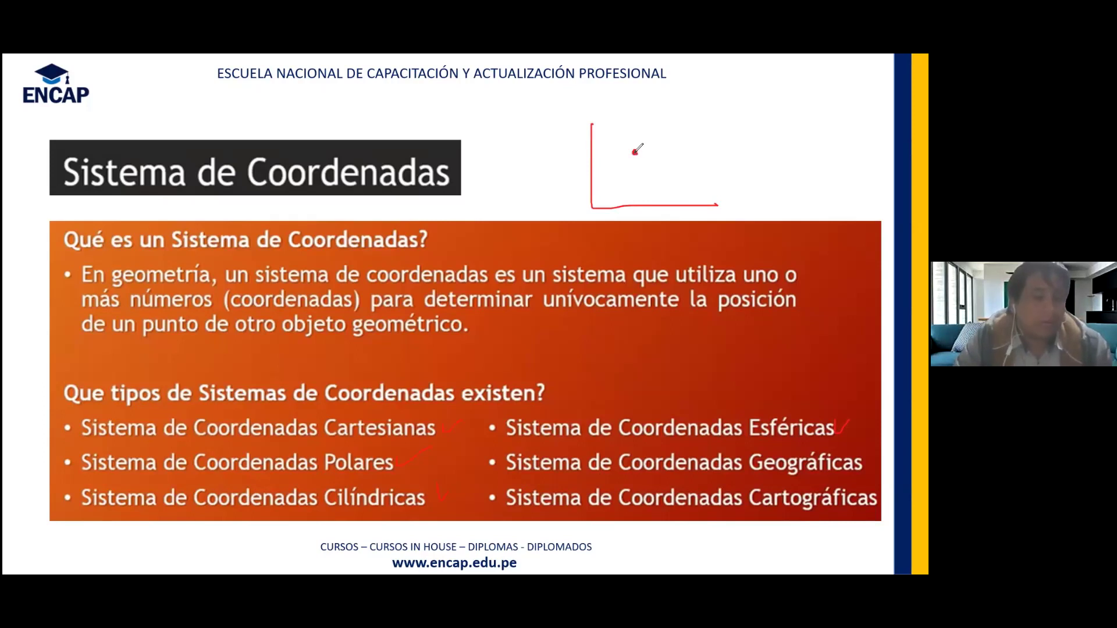
drag(592, 206, 592, 250)
mouse_move(541, 210)
mouse_down()
mouse_move(592, 208)
mouse_move(576, 197)
mouse_move(594, 209)
mouse_move(599, 186)
mouse_move(563, 194)
mouse_move(570, 221)
mouse_up()
drag(606, 188, 611, 221)
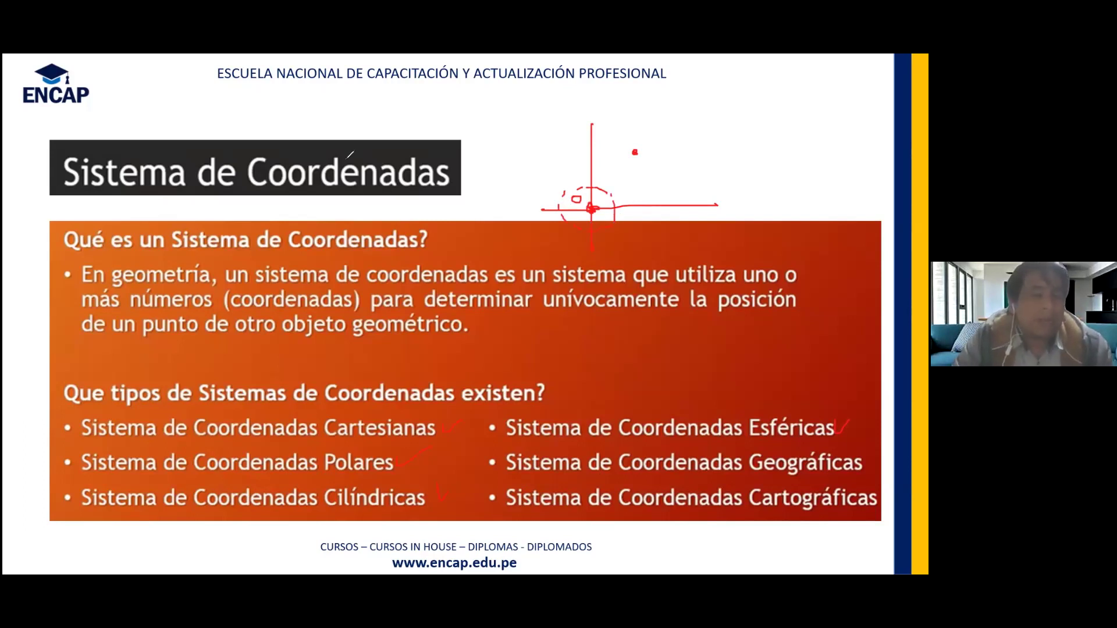
mouse_move(591, 120)
mouse_down()
mouse_move(581, 128)
mouse_move(598, 120)
mouse_up()
mouse_move(768, 173)
mouse_down()
mouse_move(816, 209)
mouse_move(816, 185)
mouse_move(761, 182)
mouse_up()
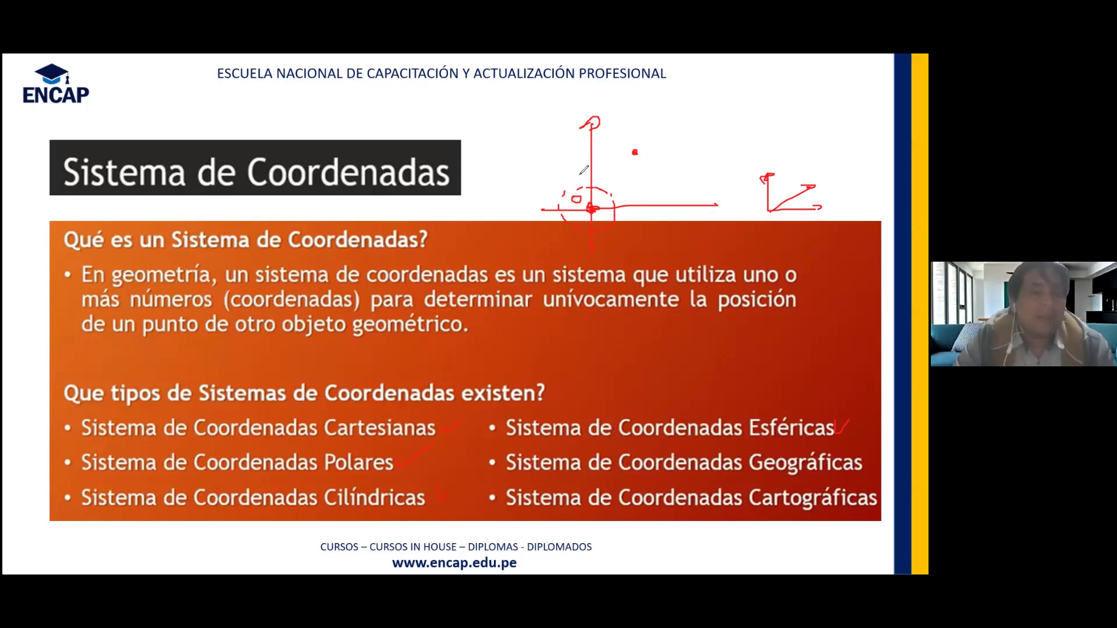
- Erase all the red ink from the Sistema de Coordenadas slide
key(e)
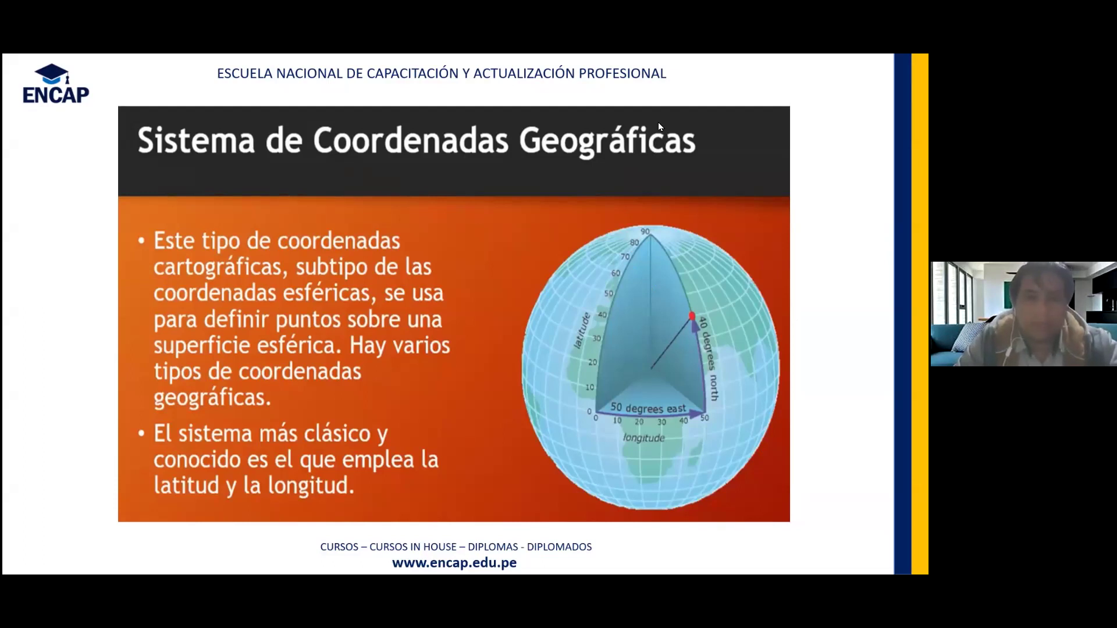
- Underline the Geográficas title and circle the globe in red, then erase the ink and advance
drag(695, 220, 629, 221)
drag(173, 168, 702, 170)
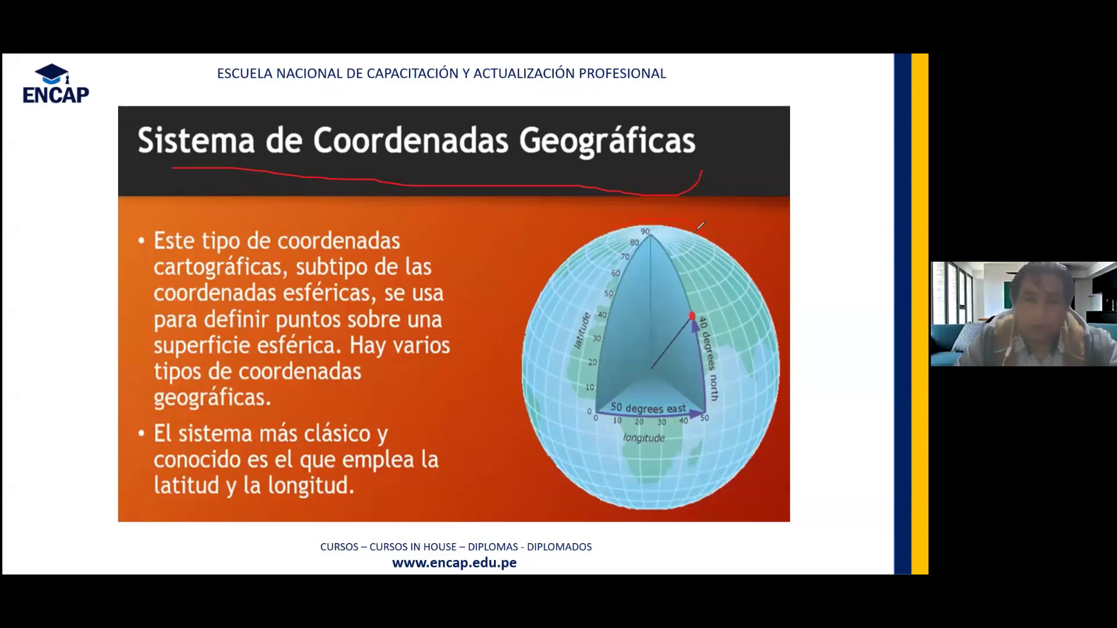
drag(669, 225, 608, 227)
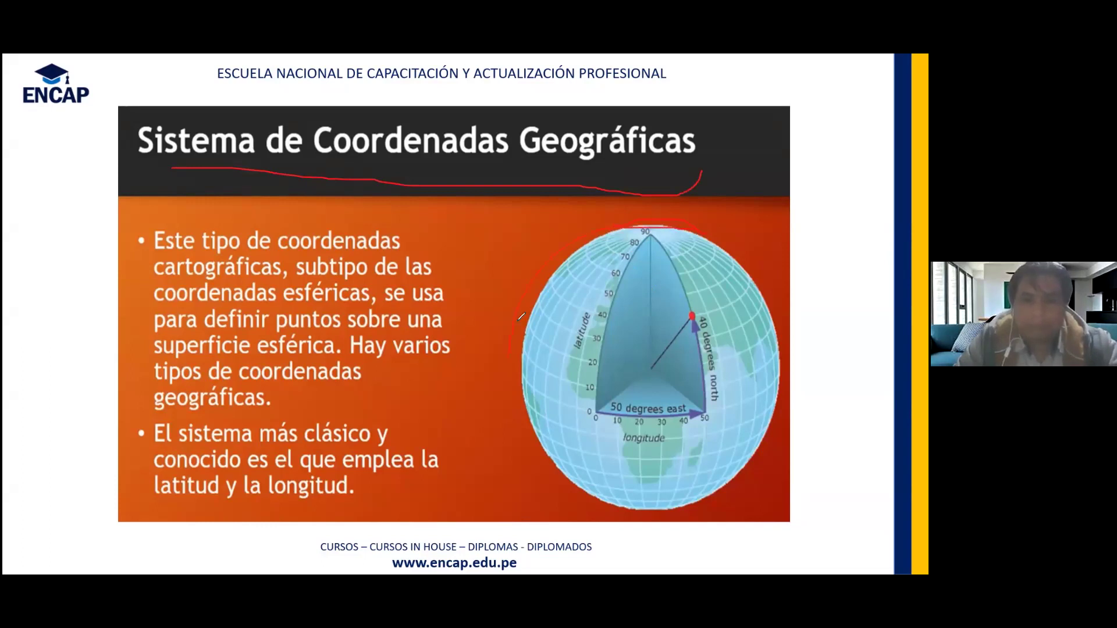
drag(543, 469, 674, 225)
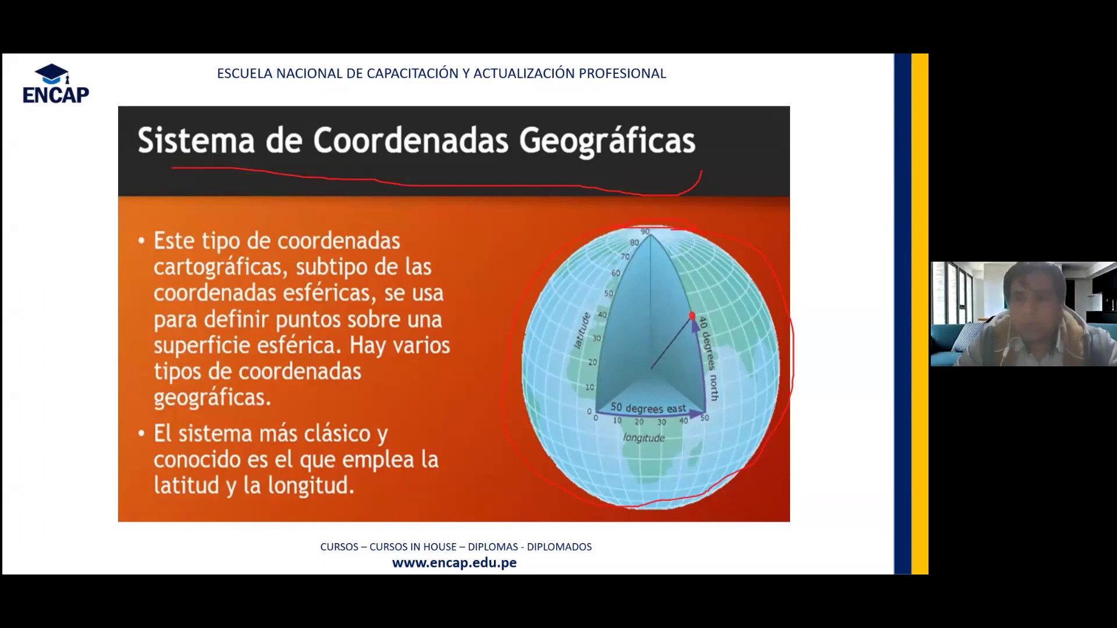
key(e)
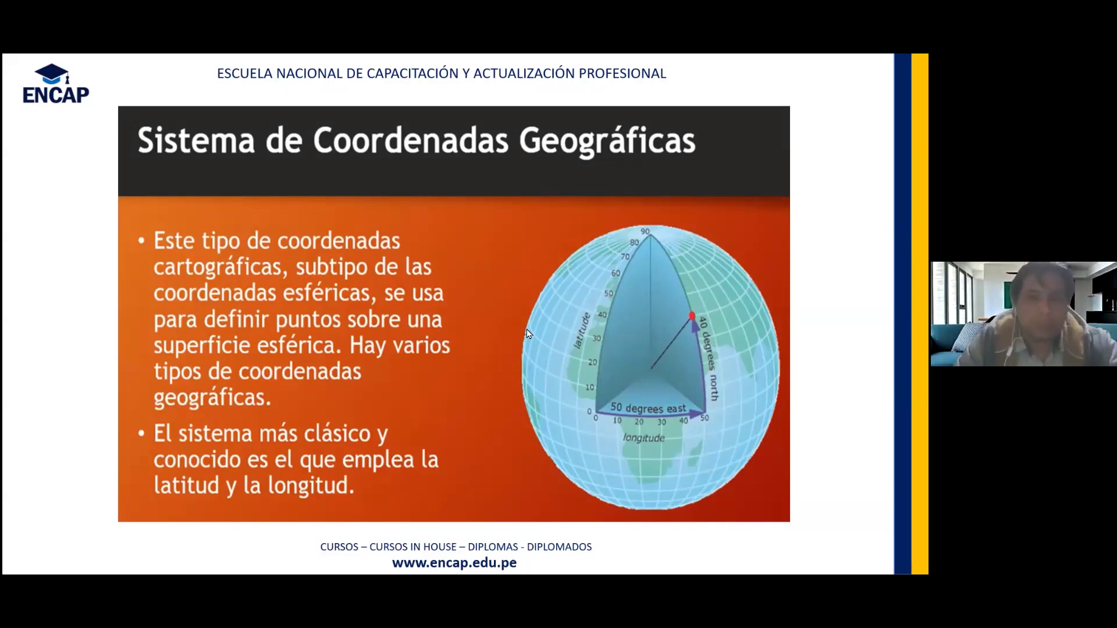
key(Right)
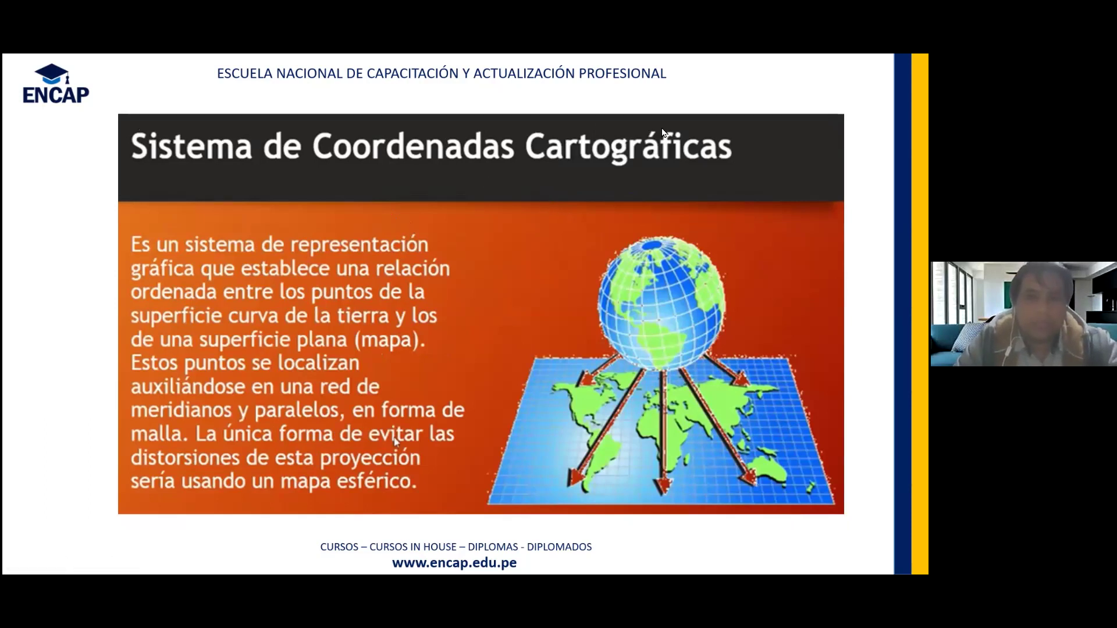
- Outline the flat map and draw a curved arrow by the globe in red, then erase and advance
key(ctrl+p)
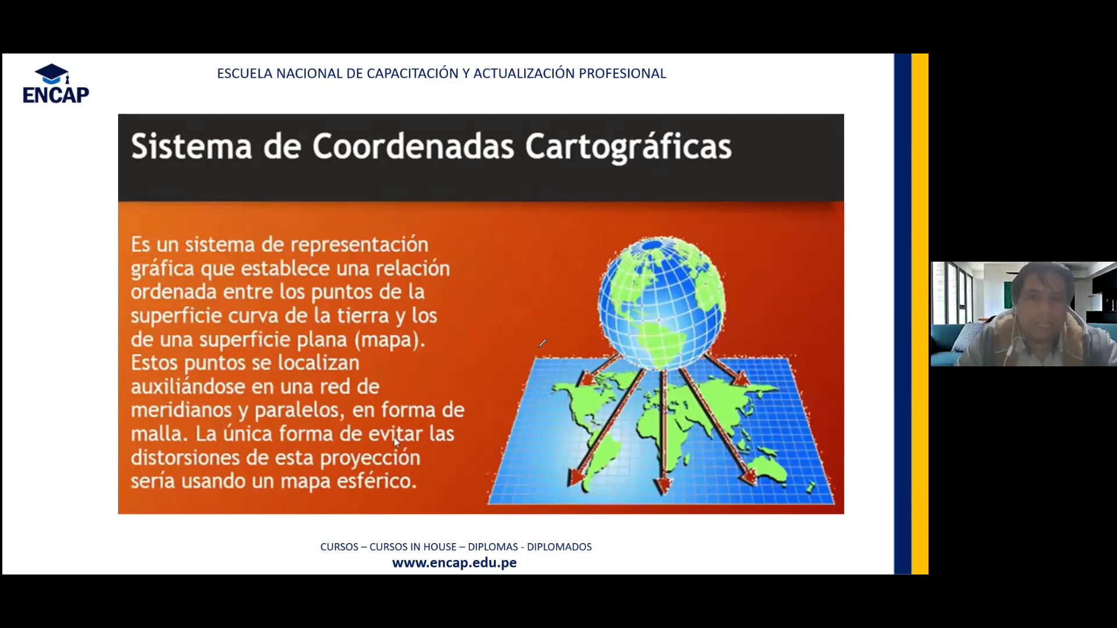
drag(487, 498, 560, 349)
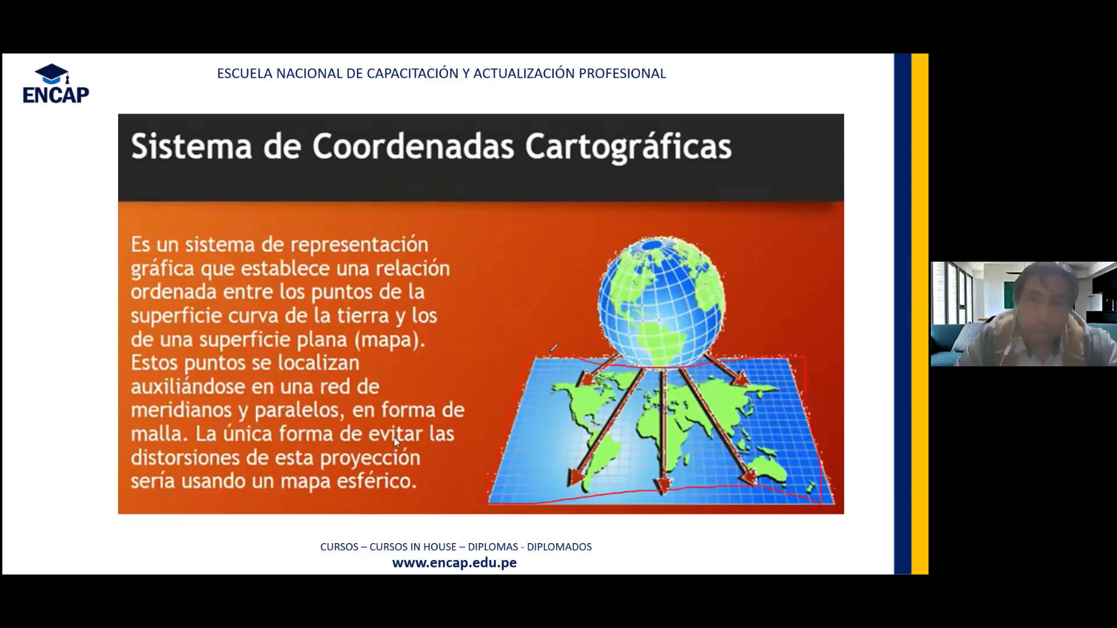
drag(717, 227, 702, 278)
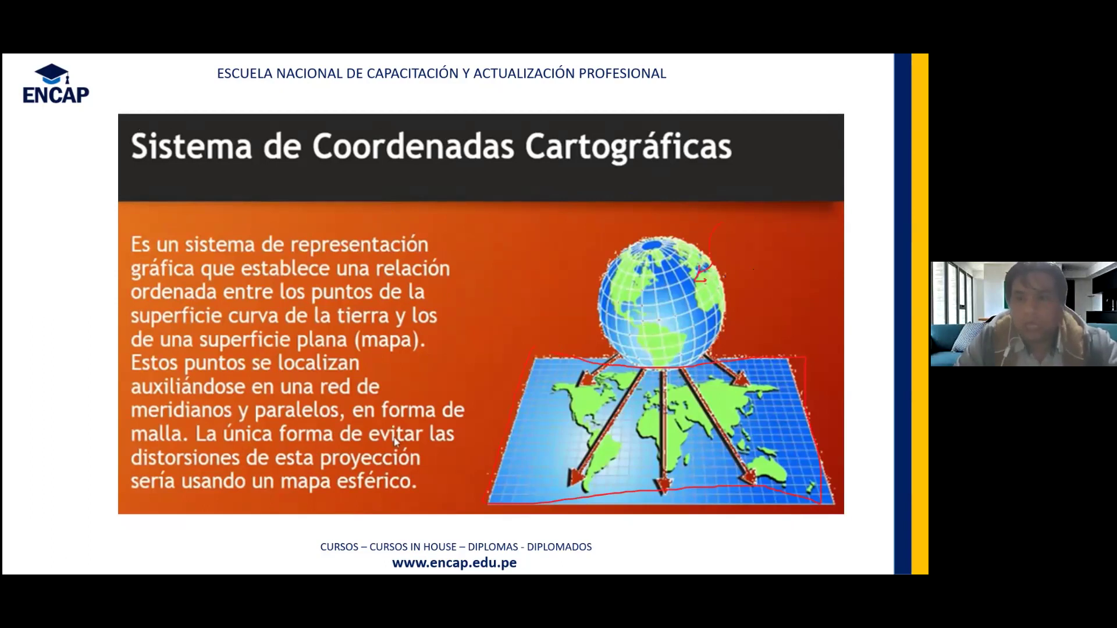
key(e)
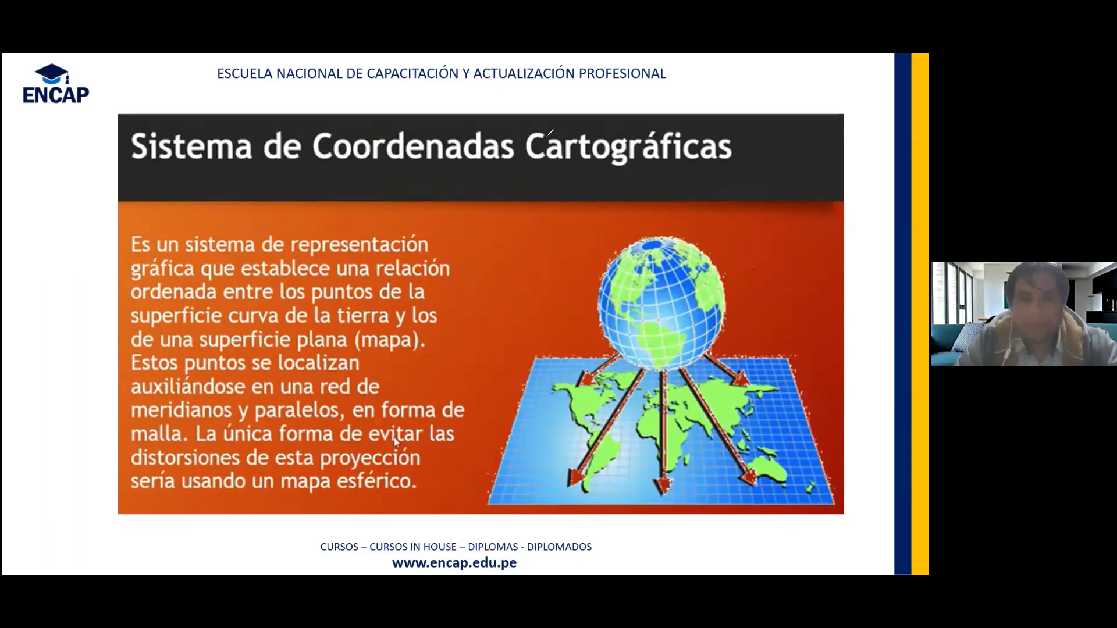
key(Right)
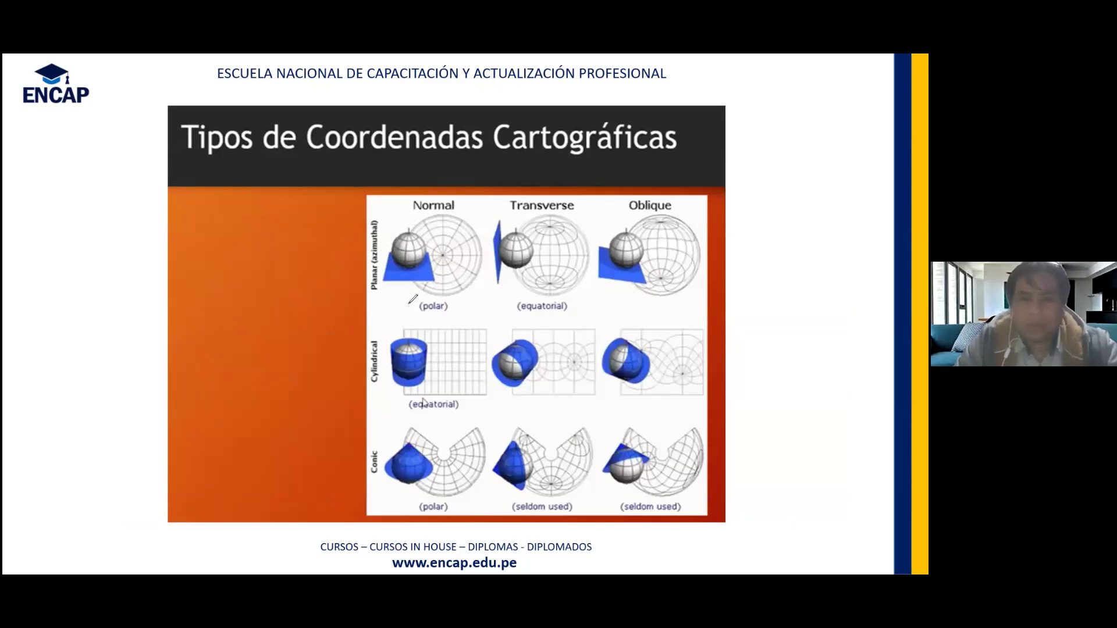
- Trace the blue polar plane's edges and sketch a cylinder in the white area at right
drag(381, 283, 432, 256)
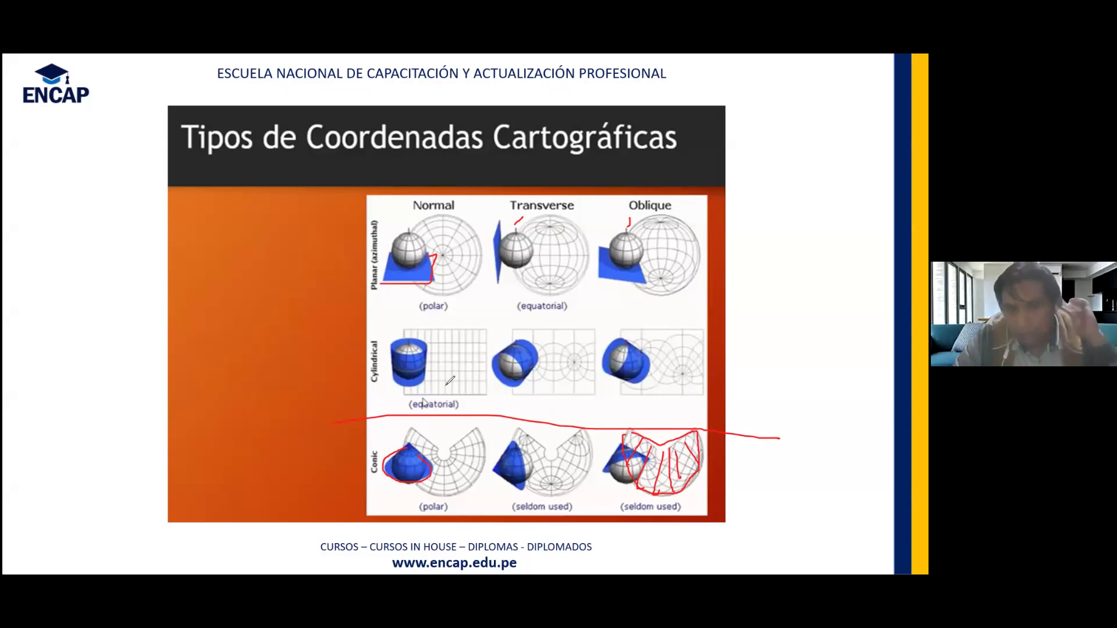
mouse_move(224, 307)
mouse_down()
mouse_move(219, 327)
mouse_move(230, 309)
mouse_up()
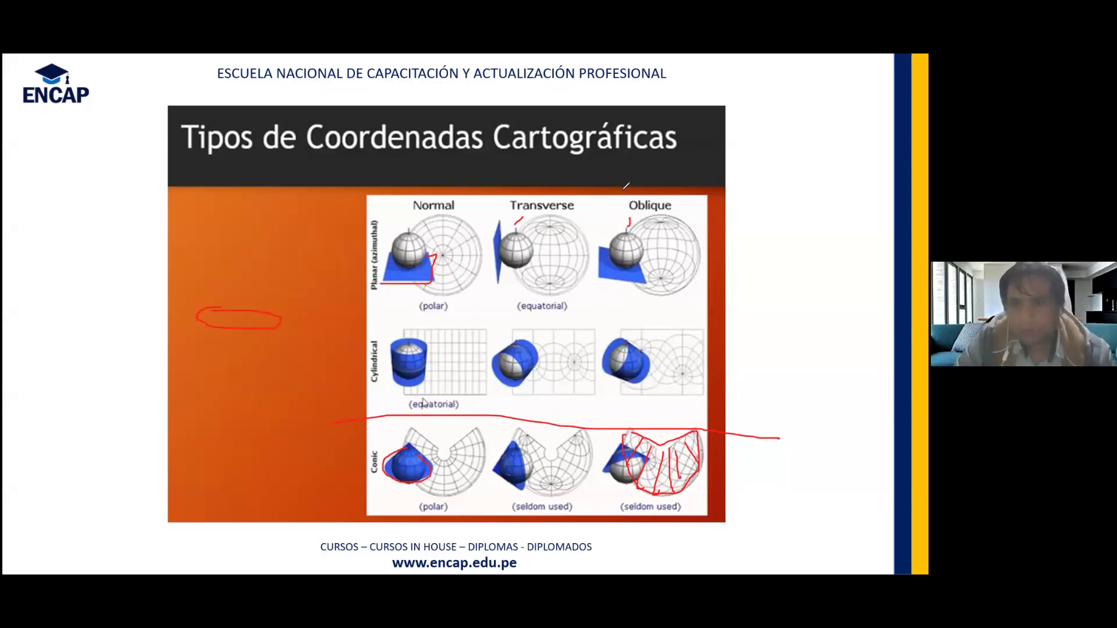
drag(791, 270, 820, 266)
drag(757, 291, 859, 410)
drag(860, 278, 857, 401)
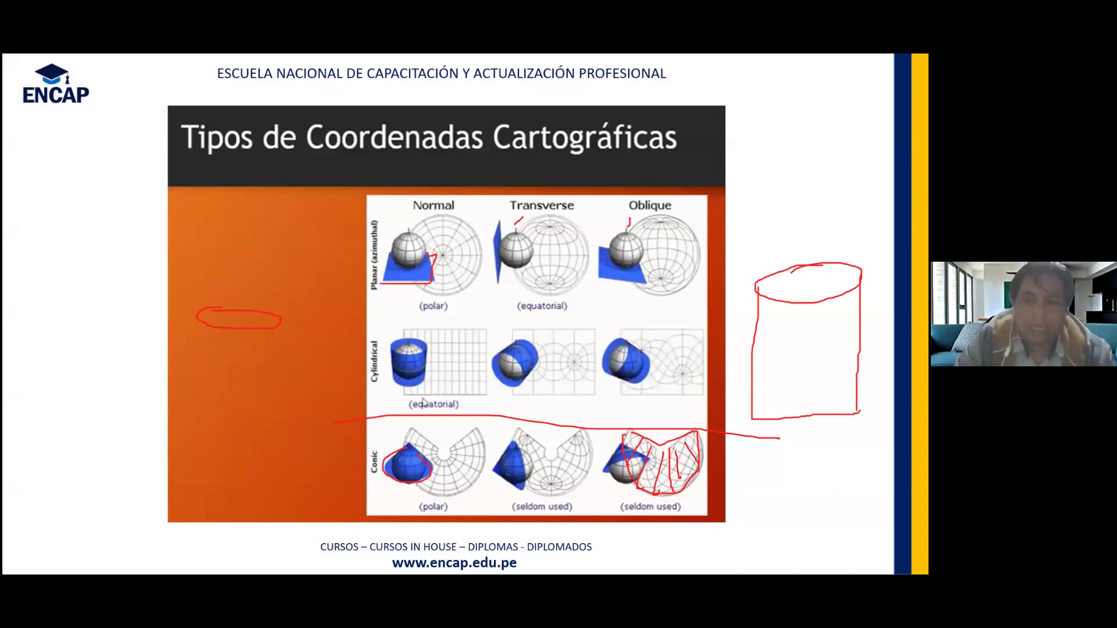
- Bracket the cylindrical equatorial image, draw a squiggle-filled rectangle below the cylinder, then advance to the UTM slide
drag(428, 319, 455, 392)
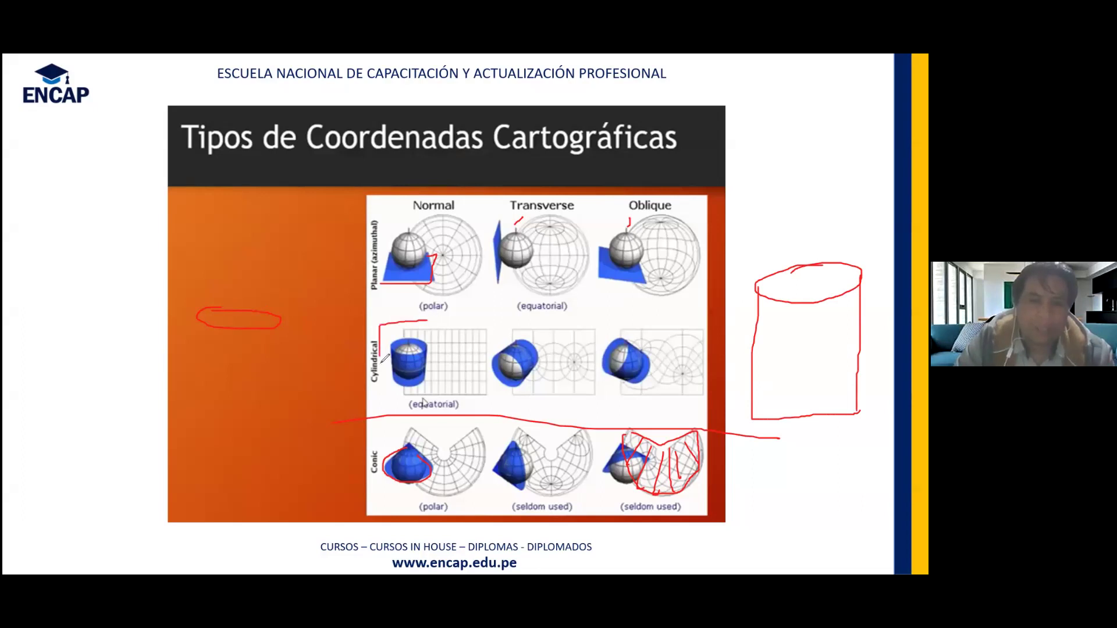
drag(437, 317, 441, 351)
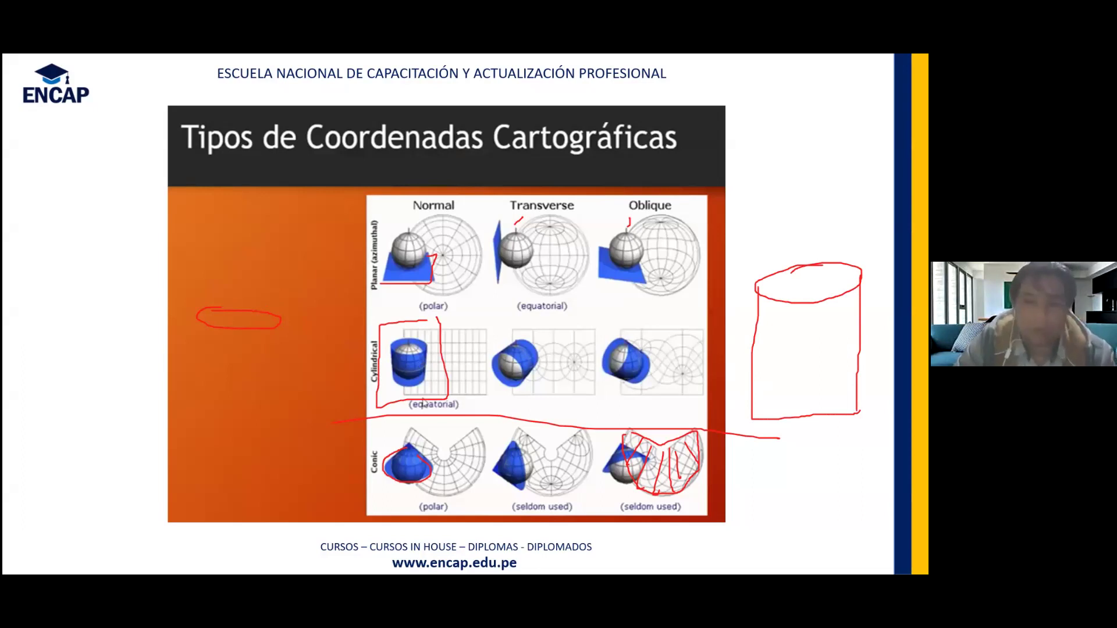
drag(745, 472, 744, 523)
mouse_move(745, 472)
mouse_down()
mouse_move(877, 467)
mouse_move(878, 524)
mouse_move(746, 528)
mouse_up()
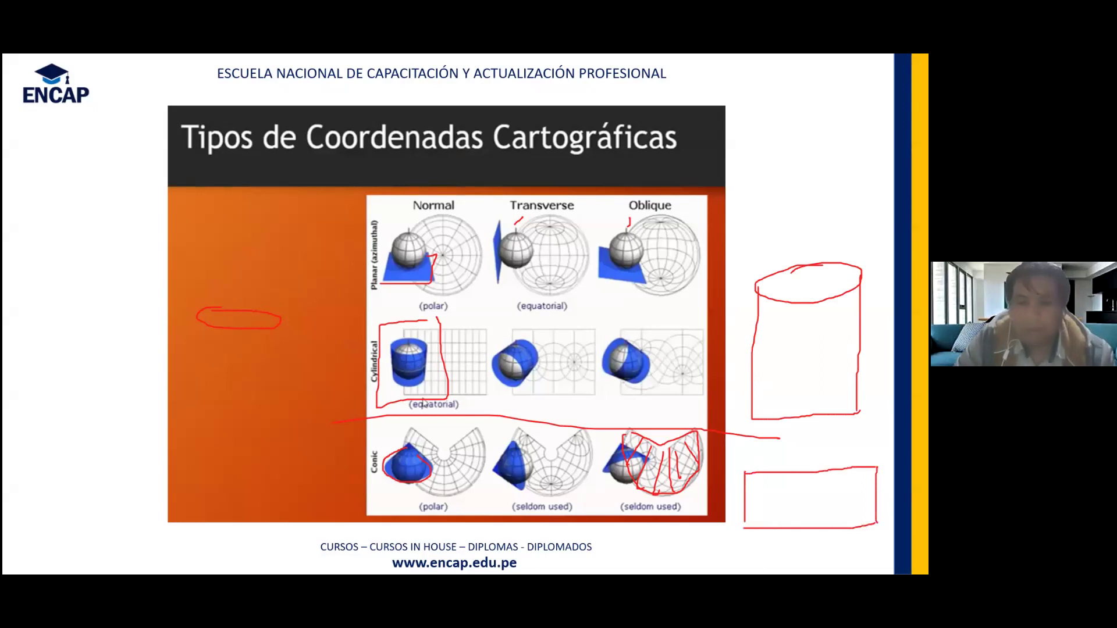
mouse_move(757, 489)
mouse_down()
mouse_move(772, 510)
mouse_move(780, 502)
mouse_move(794, 515)
mouse_move(838, 492)
mouse_move(861, 509)
mouse_move(812, 508)
mouse_up()
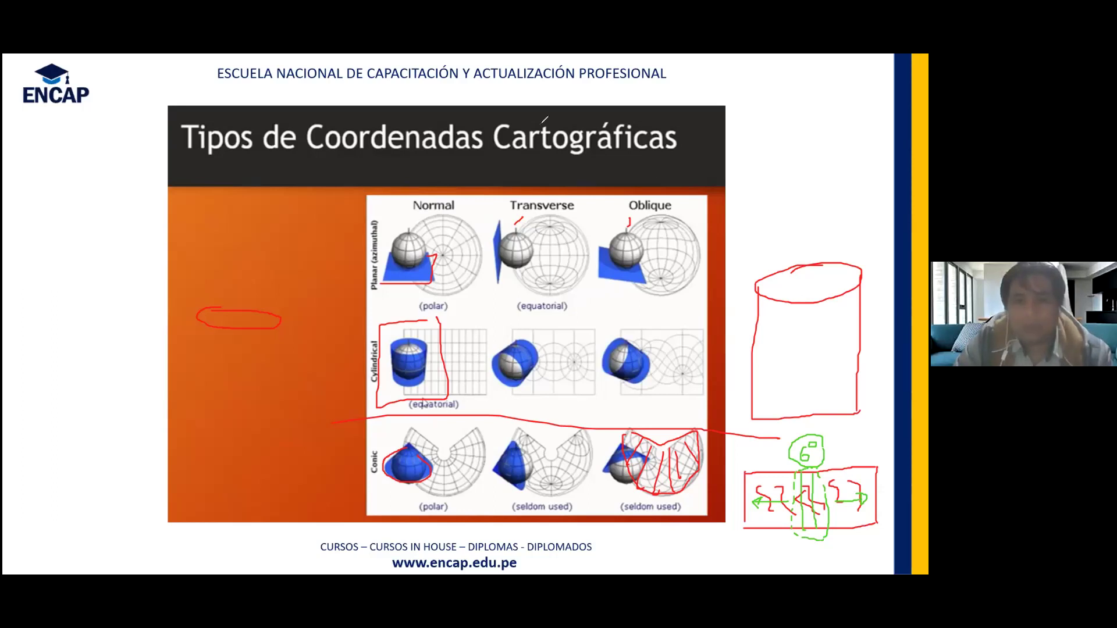
key(Right)
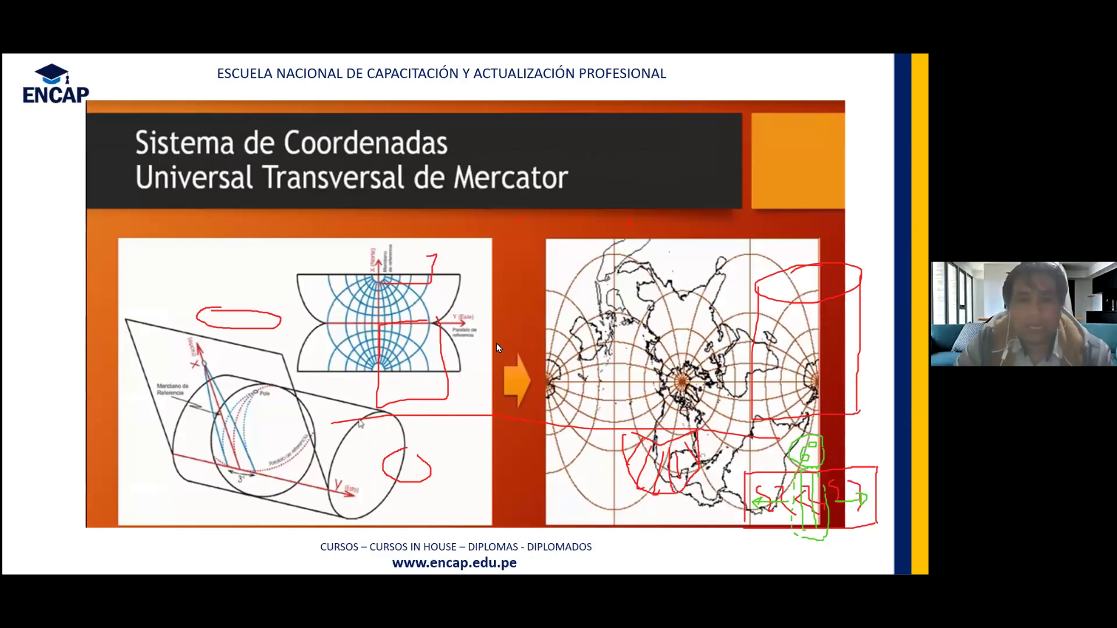
- Advance to the UTM zone grid slide, mark its right edge green and left edge red, then erase
key(Right)
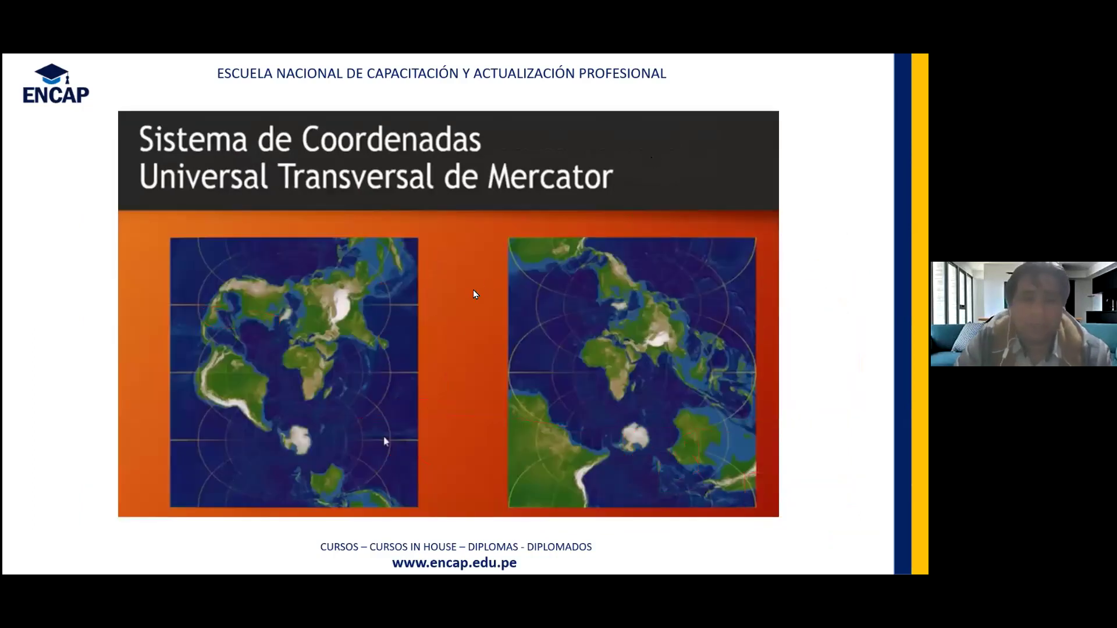
key(Right)
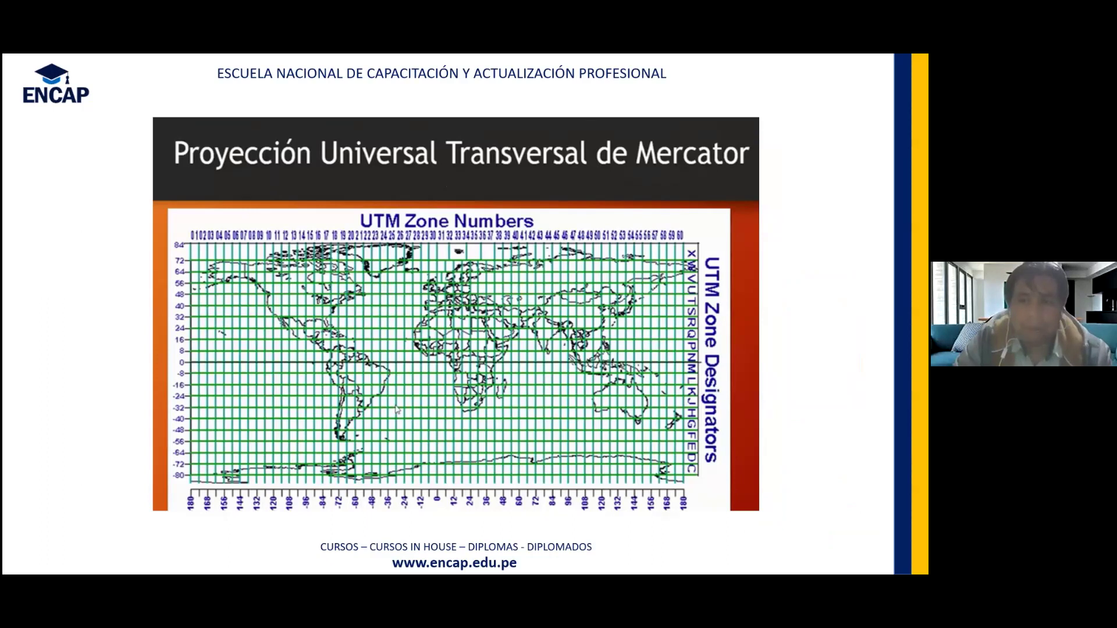
drag(829, 277, 856, 285)
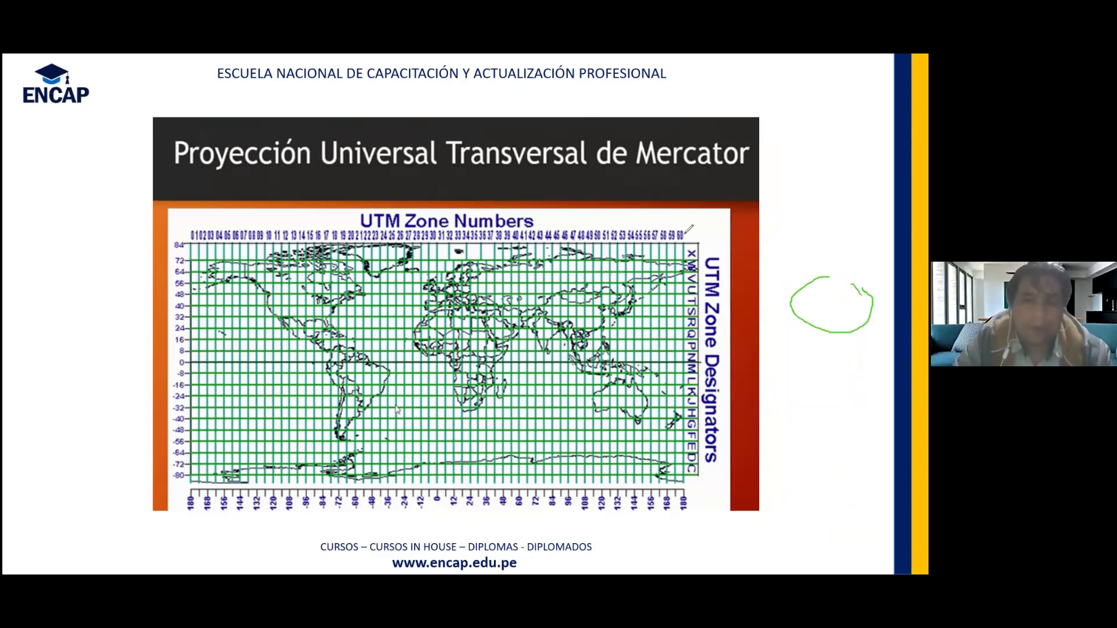
drag(685, 213, 682, 488)
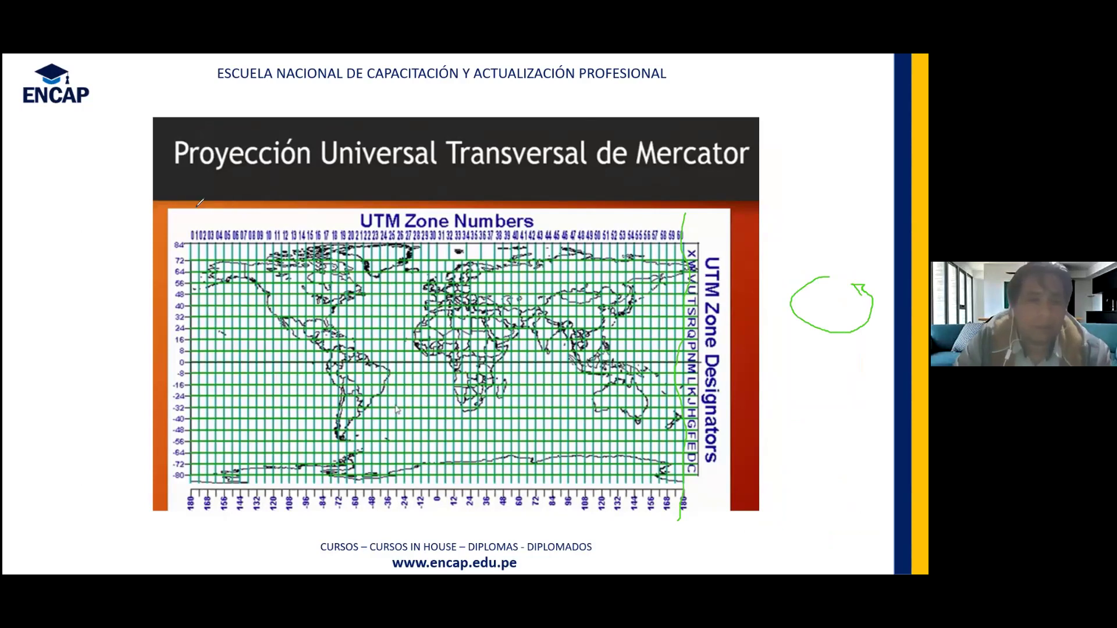
mouse_move(212, 211)
mouse_down()
mouse_move(196, 291)
mouse_move(192, 524)
mouse_up()
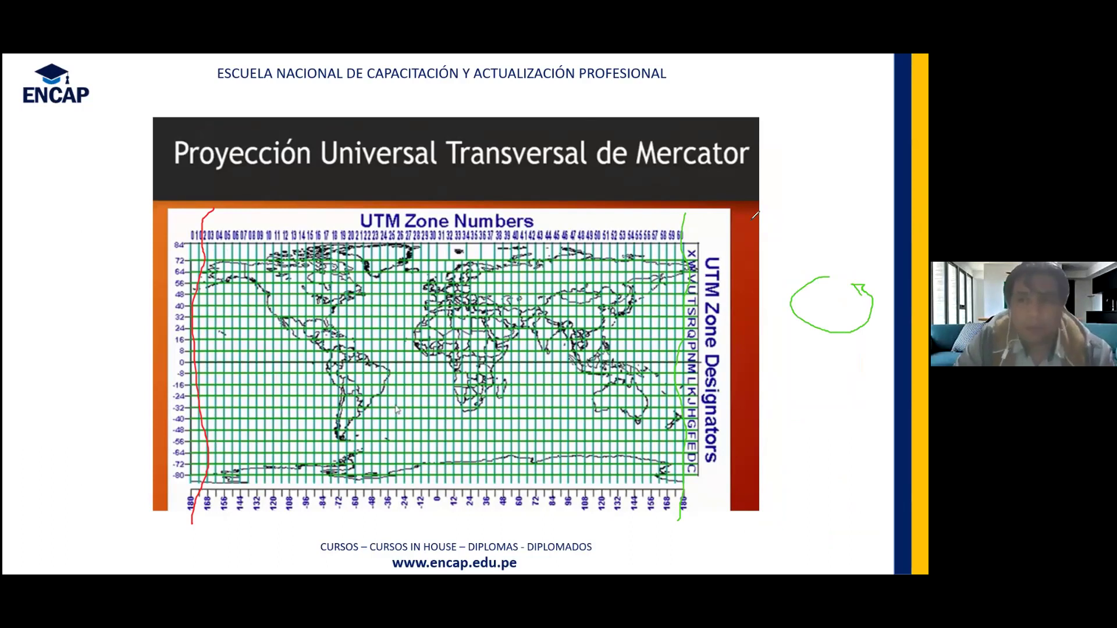
key(e)
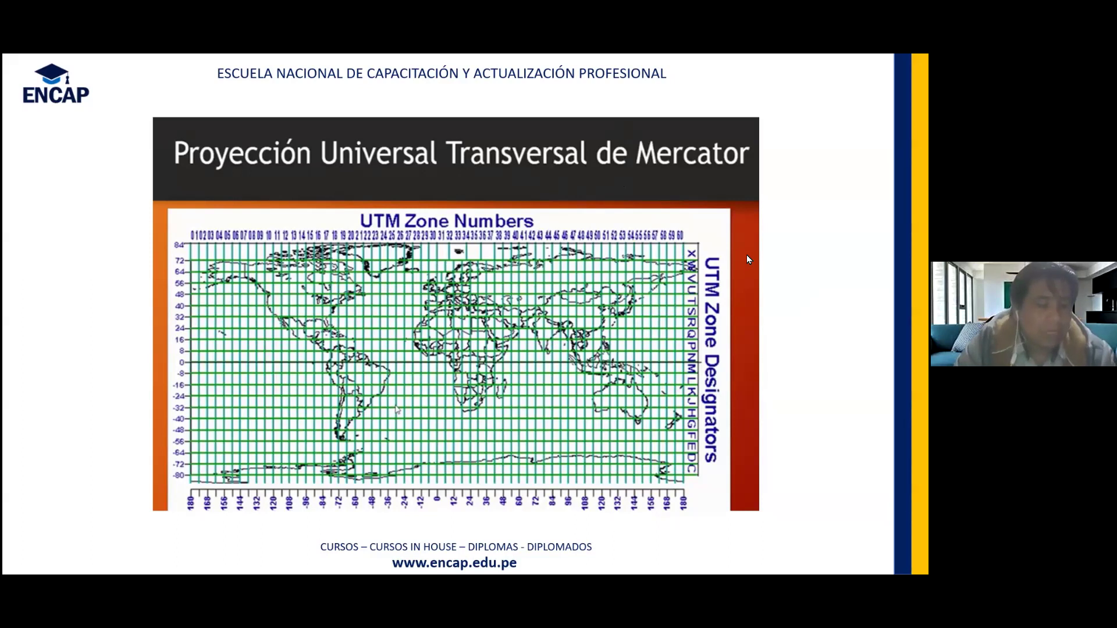
- Advance to the satellite map with UTM grid and write S below its arrow in red
click(499, 287)
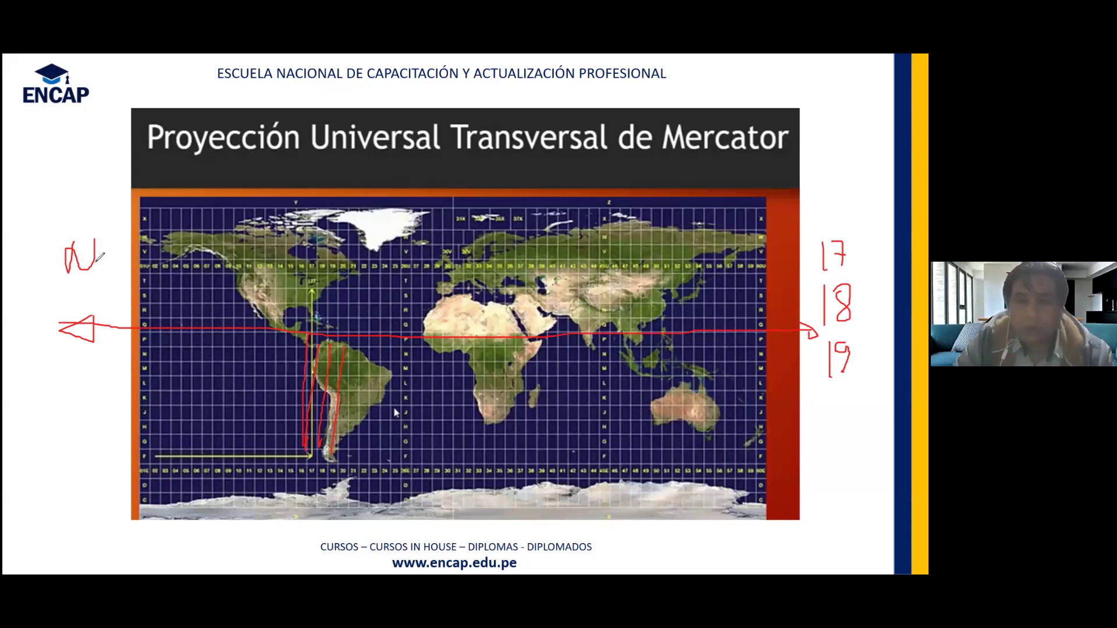
drag(83, 364, 60, 405)
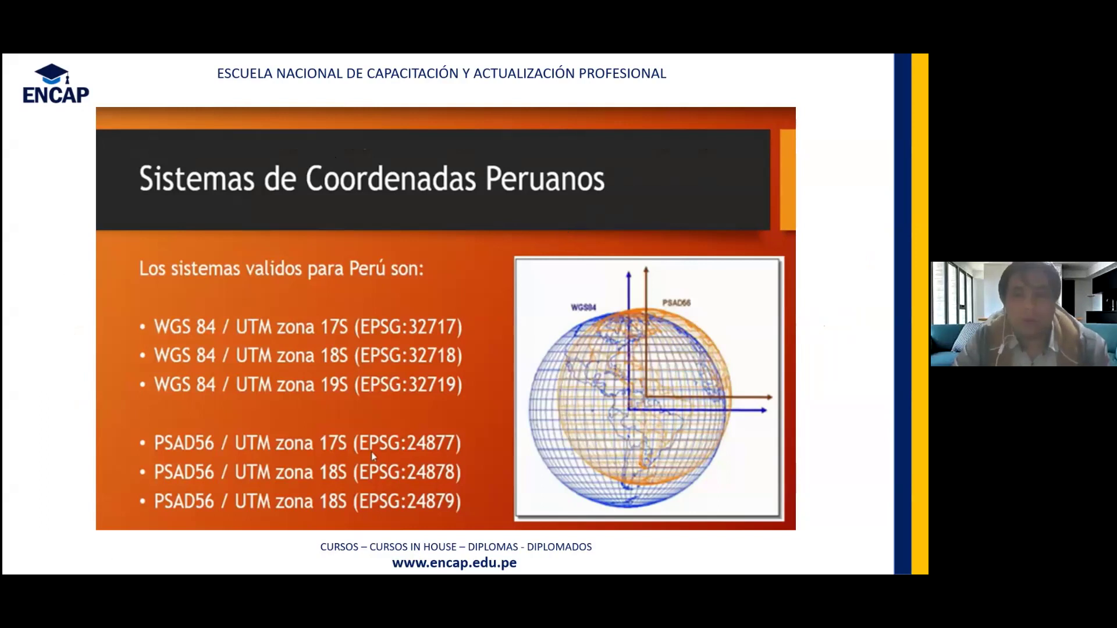
- Circle WGS 84 in the first bullet, handwrite UTM and WGS 84 at right, and box those notes
mouse_move(812, 285)
mouse_down()
mouse_move(831, 268)
mouse_move(842, 300)
mouse_up()
drag(834, 274, 873, 306)
drag(146, 341, 140, 336)
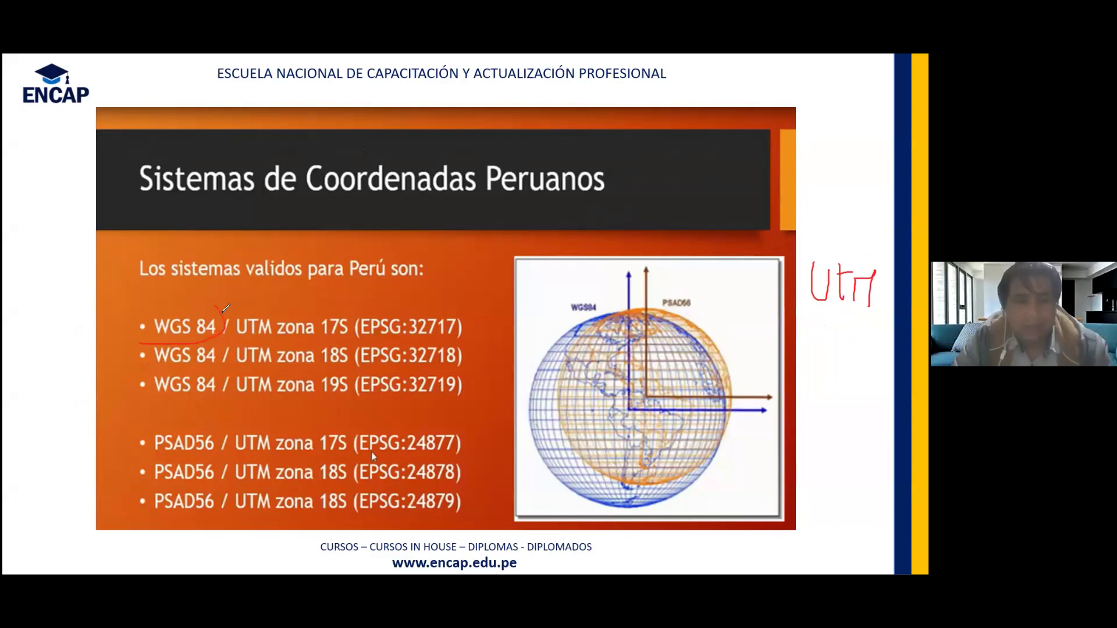
mouse_move(804, 336)
mouse_down()
mouse_move(814, 352)
mouse_move(837, 336)
mouse_move(841, 355)
mouse_move(881, 354)
mouse_up()
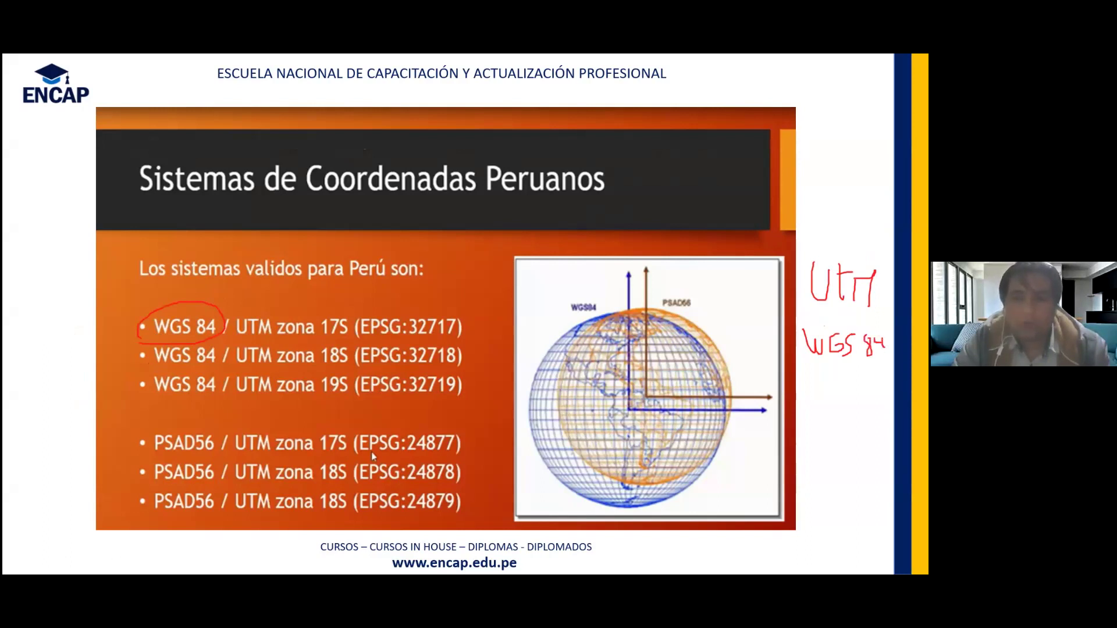
mouse_move(888, 264)
mouse_down()
mouse_move(889, 363)
mouse_move(838, 366)
mouse_move(797, 349)
mouse_move(798, 258)
mouse_move(885, 254)
mouse_up()
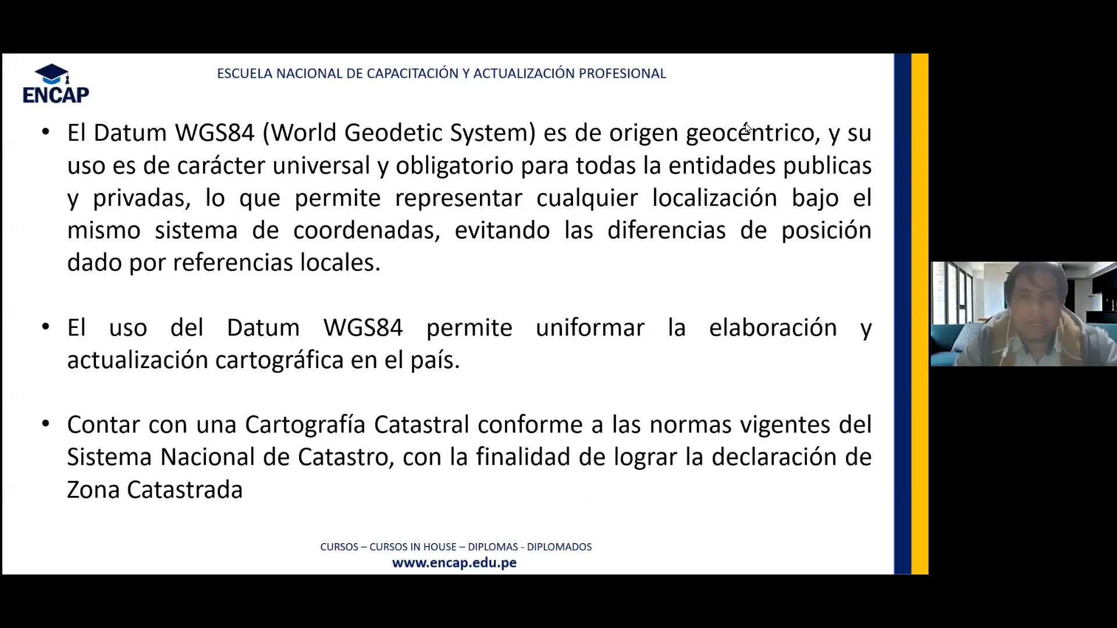
- Circle 'El Datum WGS84', erase the ink, and advance to the EJERCICIO 01 - PLATAFORMA slide
mouse_move(263, 123)
mouse_down()
mouse_move(128, 164)
mouse_move(273, 130)
mouse_move(268, 121)
mouse_up()
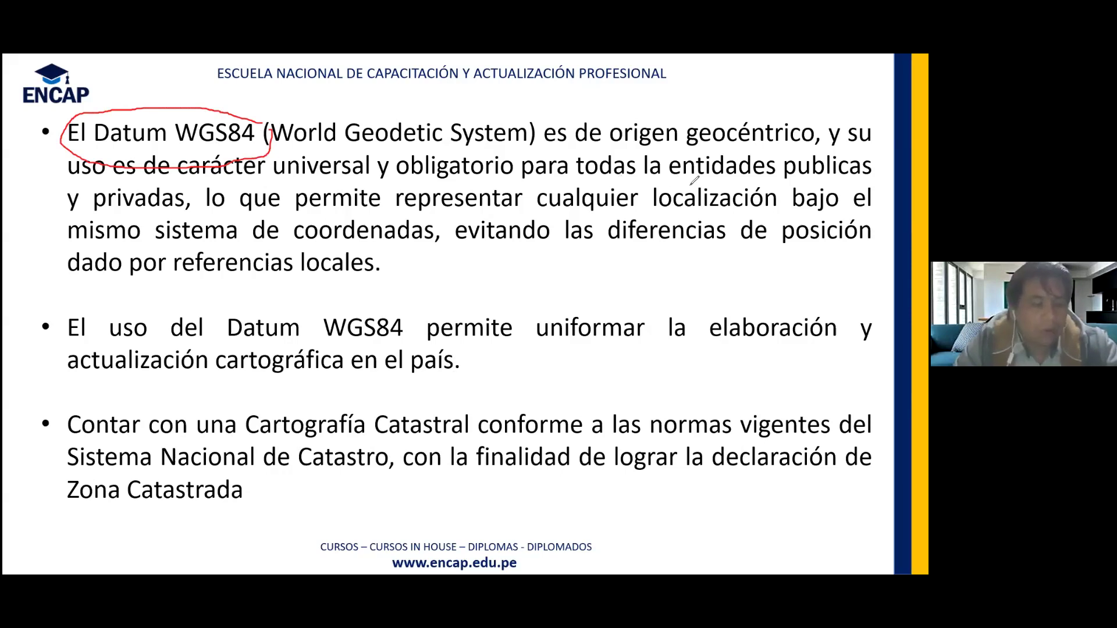
key(e)
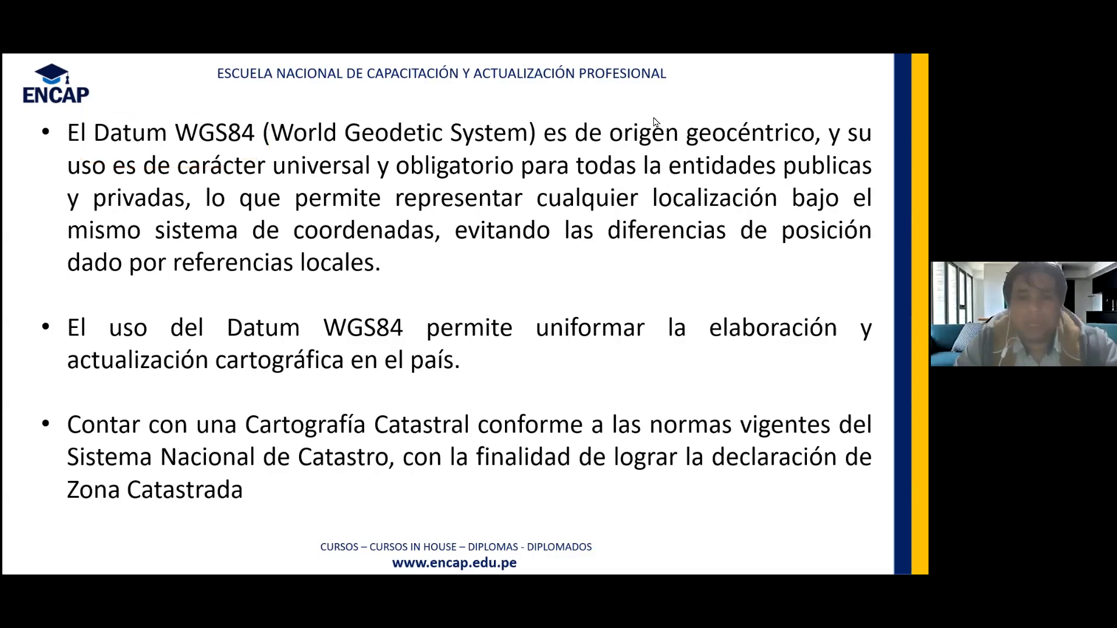
click(558, 245)
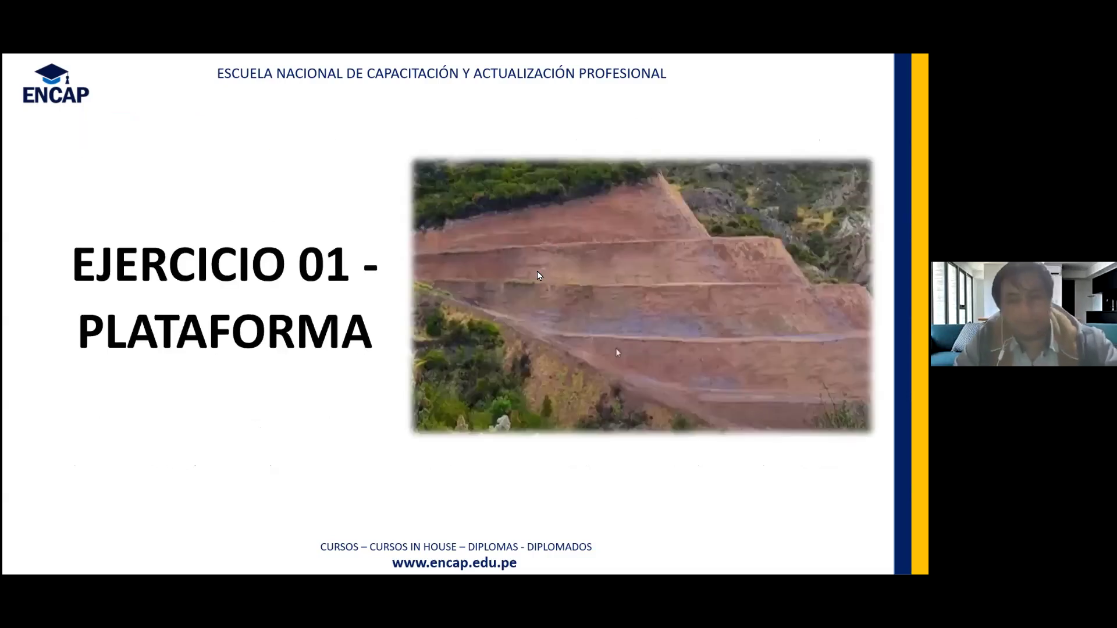
- Page through the GEOREFERENCIAR, drawing settings and IMPORTAR PUNTOS slides
key(Left)
key(Right)
key(Left)
key(Right)
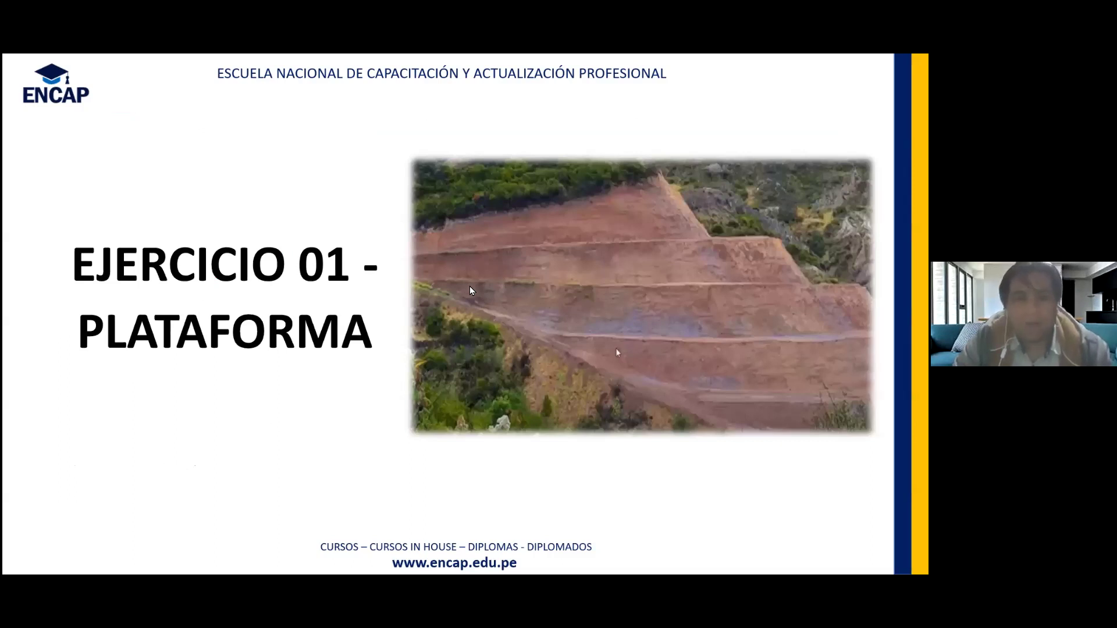
key(Right)
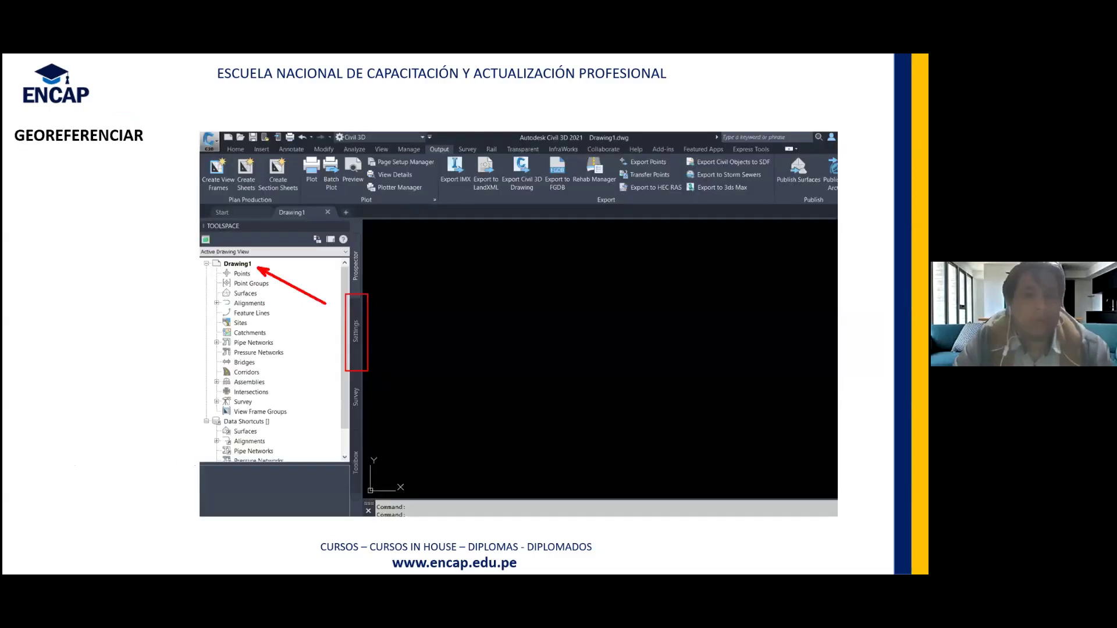
key(Right)
key(Right)
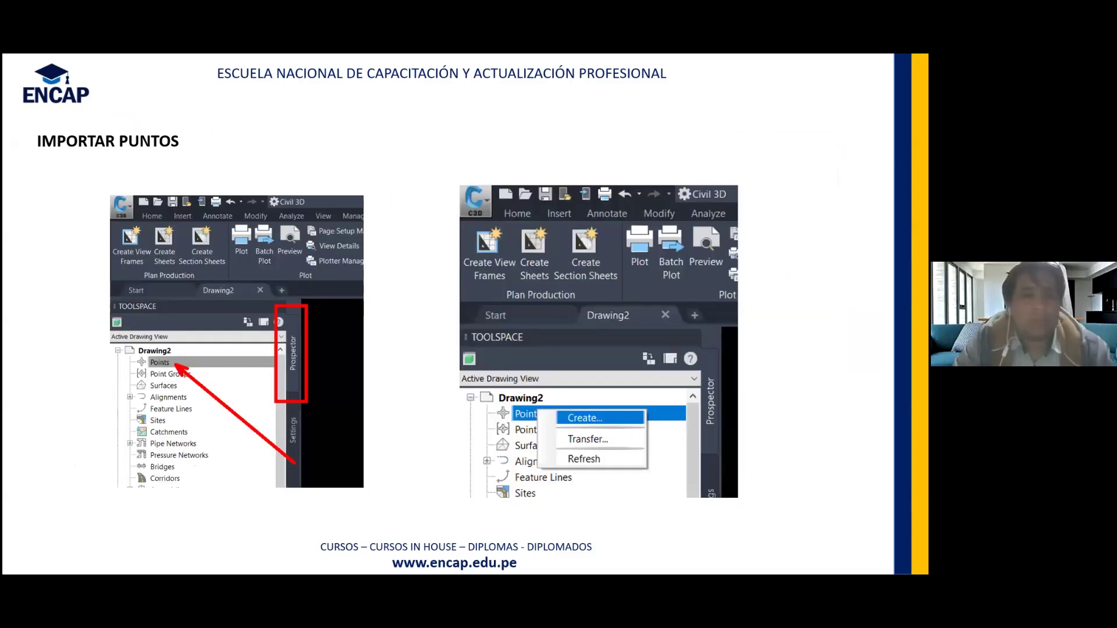
key(Right)
- Skip through the point cloud, Point Groups, Importar estilos and grading slides to the slope prompt
key(Right)
key(Right)
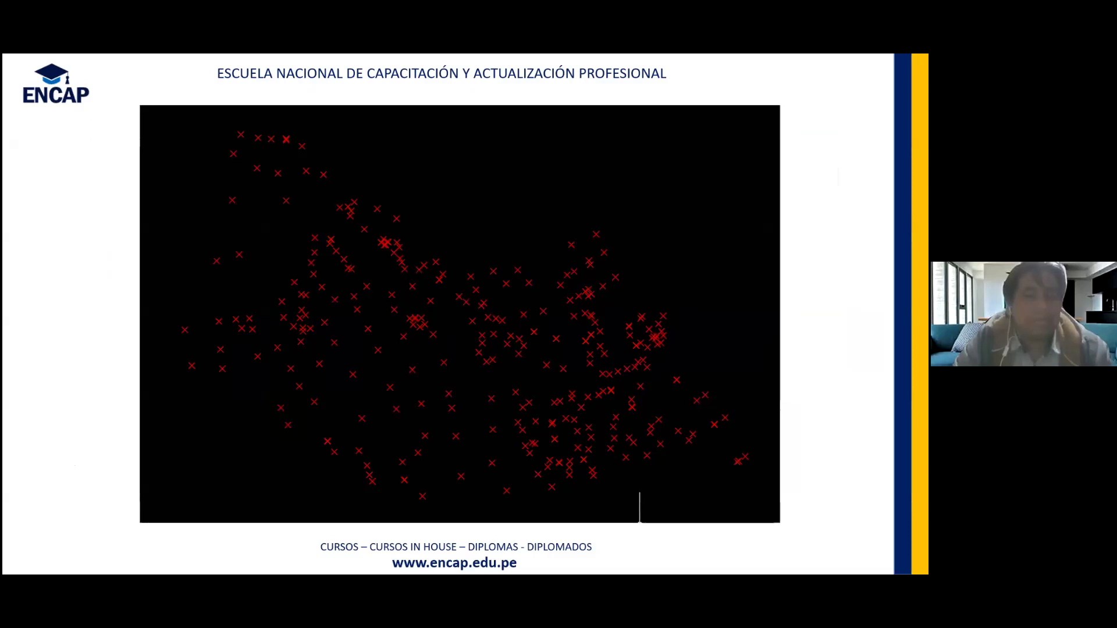
key(Right)
key(Right)
key(Right)
key(Right)
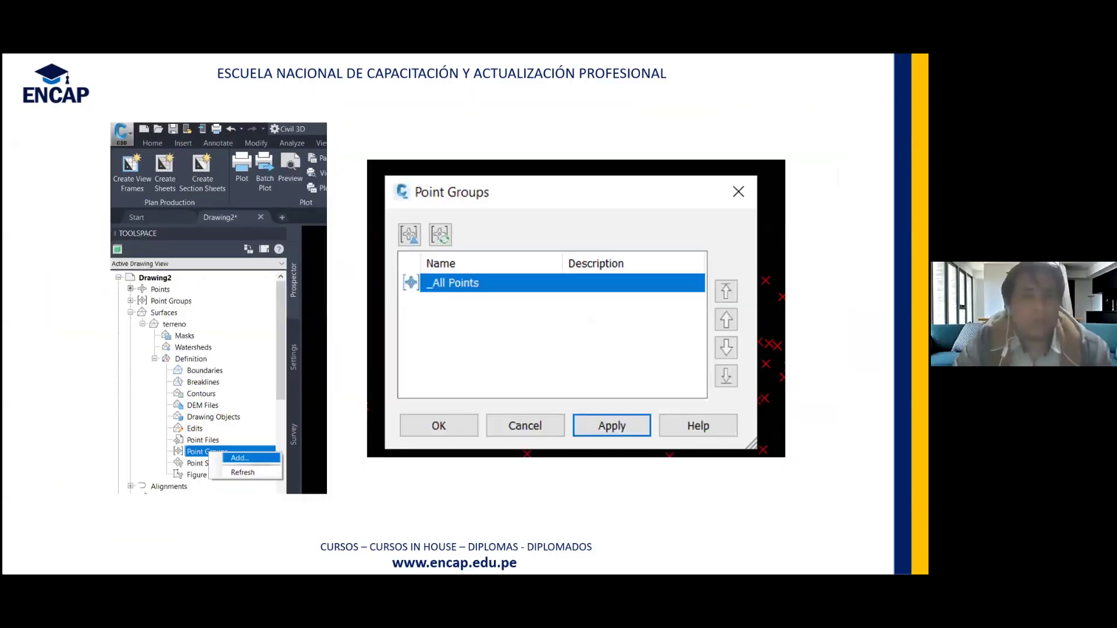
key(Right)
key(Right)
key(Right)
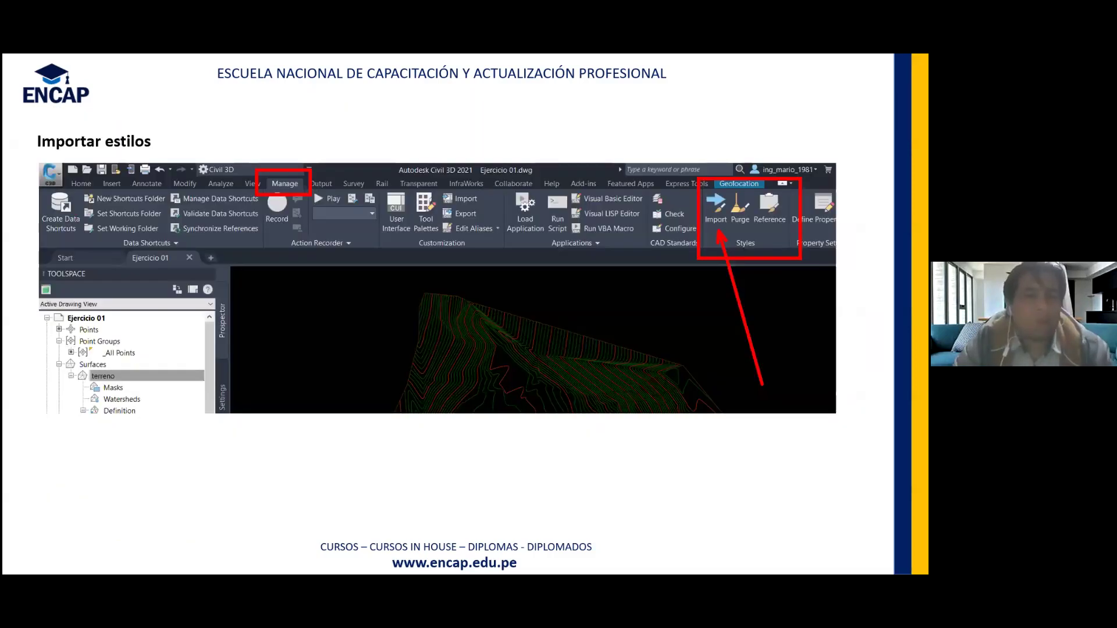
key(Right)
key(Right)
key(Right)
key(Right)
key(Right)
key(Right)
key(Right)
key(Right)
key(Right)
key(Right)
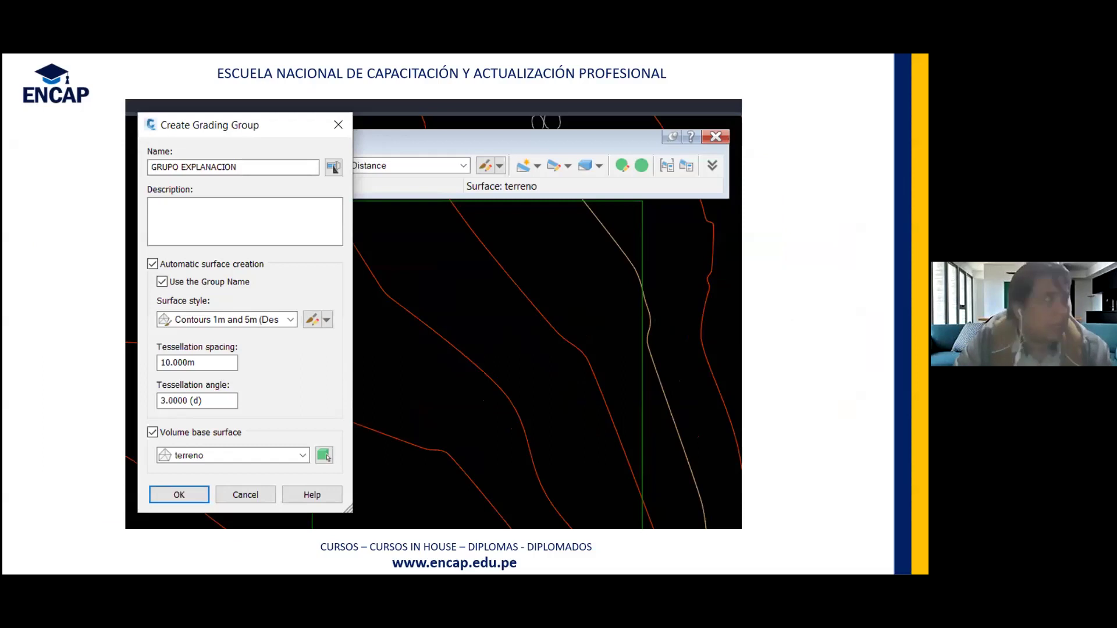
key(Right)
key(Right)
key(Right)
key(Right)
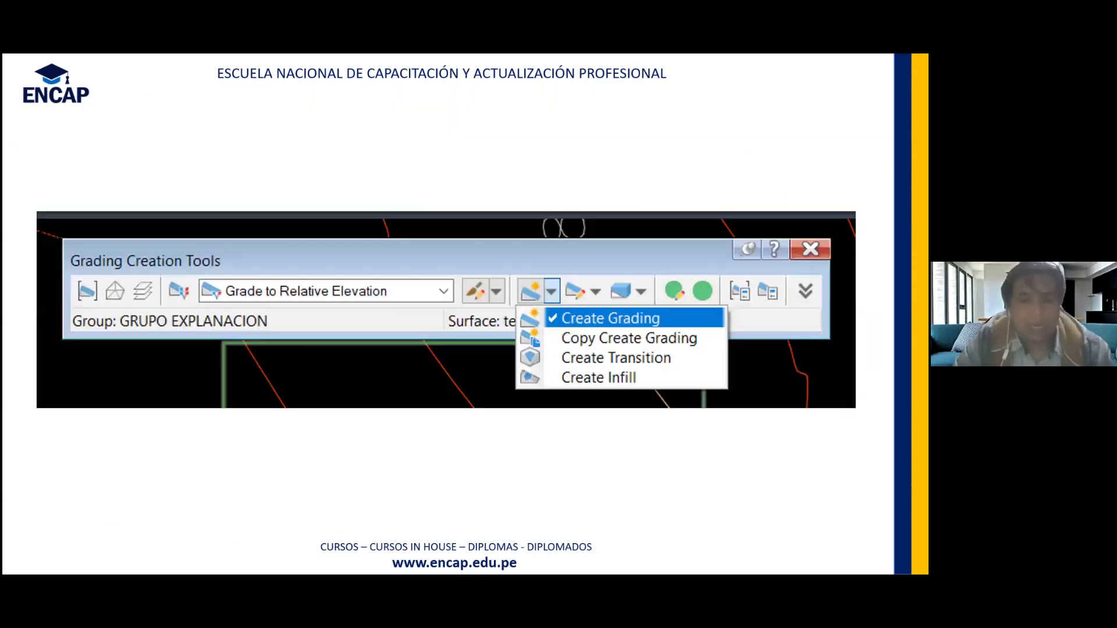
key(Right)
key(Right)
key(Right)
key(Right)
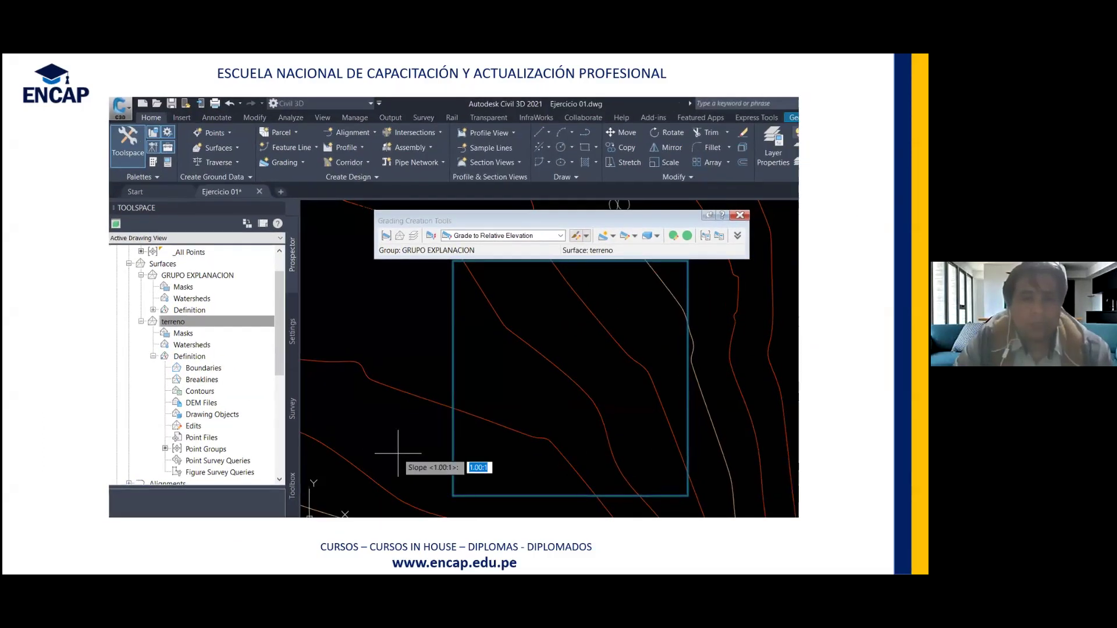
key(Right)
key(Right)
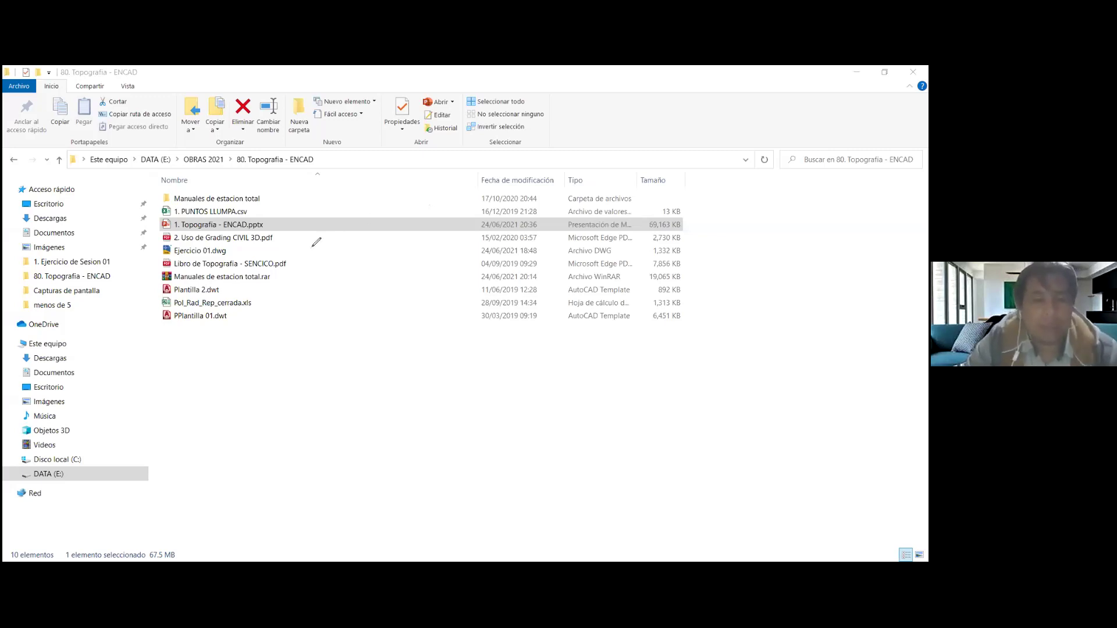
- Mark 1. PUNTOS LLUMPA.csv in red ink with an arrow, then select the file
mouse_move(156, 204)
mouse_down()
mouse_move(207, 220)
mouse_move(262, 215)
mouse_move(154, 205)
mouse_up()
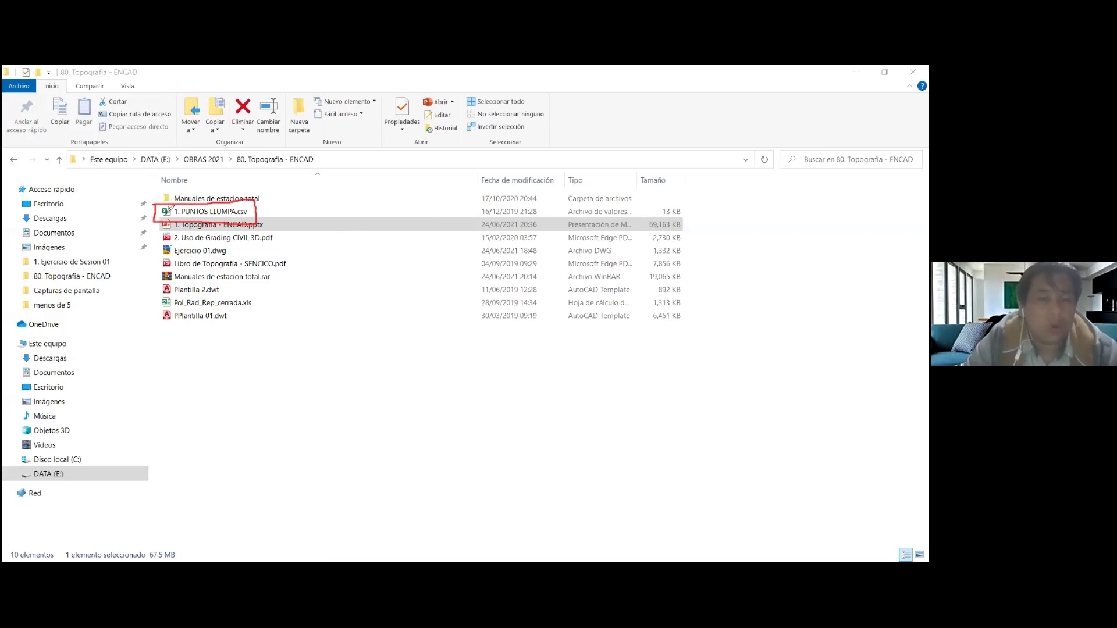
drag(271, 219, 331, 238)
drag(269, 211, 281, 210)
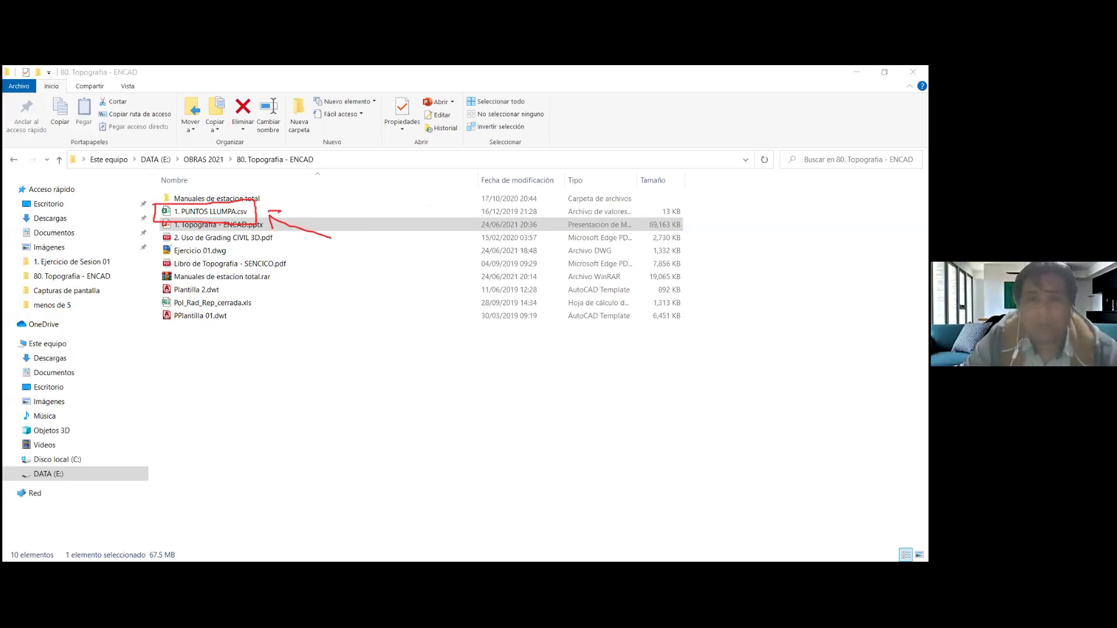
click(221, 213)
- Open the point file in Excel, mark the CARR descriptions, and sketch an E–T note
double_click(221, 213)
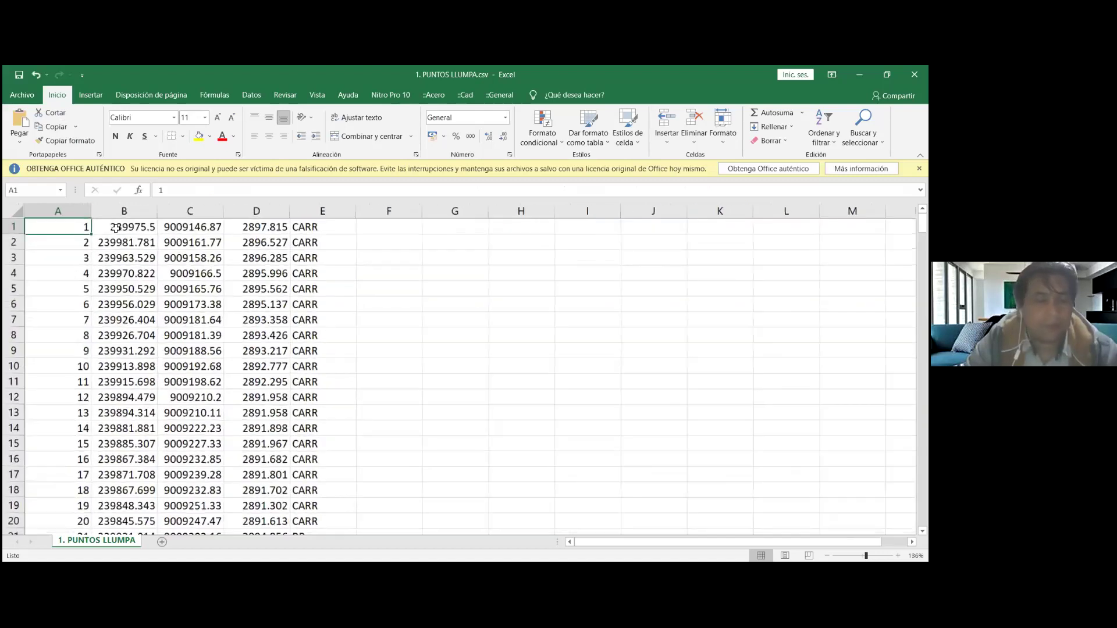
key(Right)
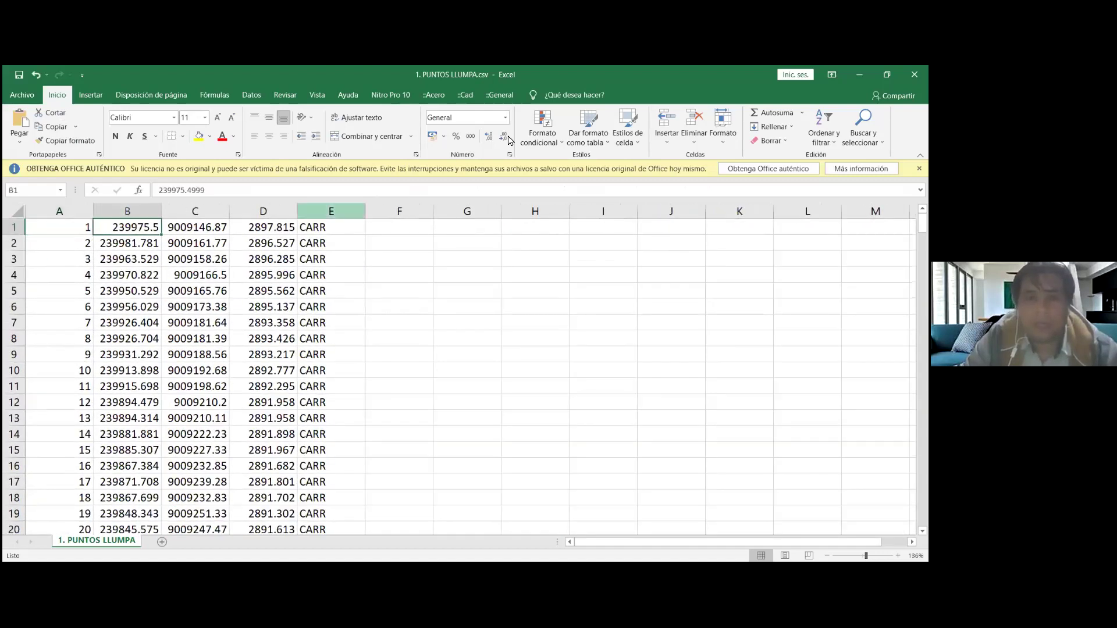
drag(352, 228, 372, 474)
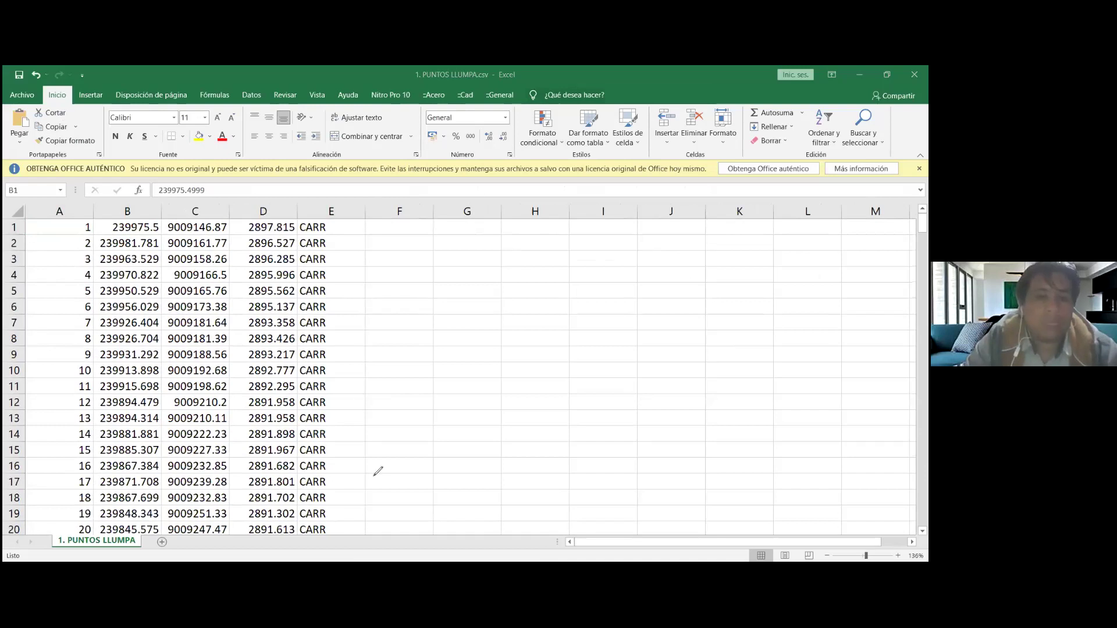
drag(410, 302, 450, 302)
drag(415, 305, 469, 349)
mouse_move(421, 325)
mouse_down()
mouse_move(451, 323)
mouse_move(536, 368)
mouse_up()
drag(486, 301, 558, 304)
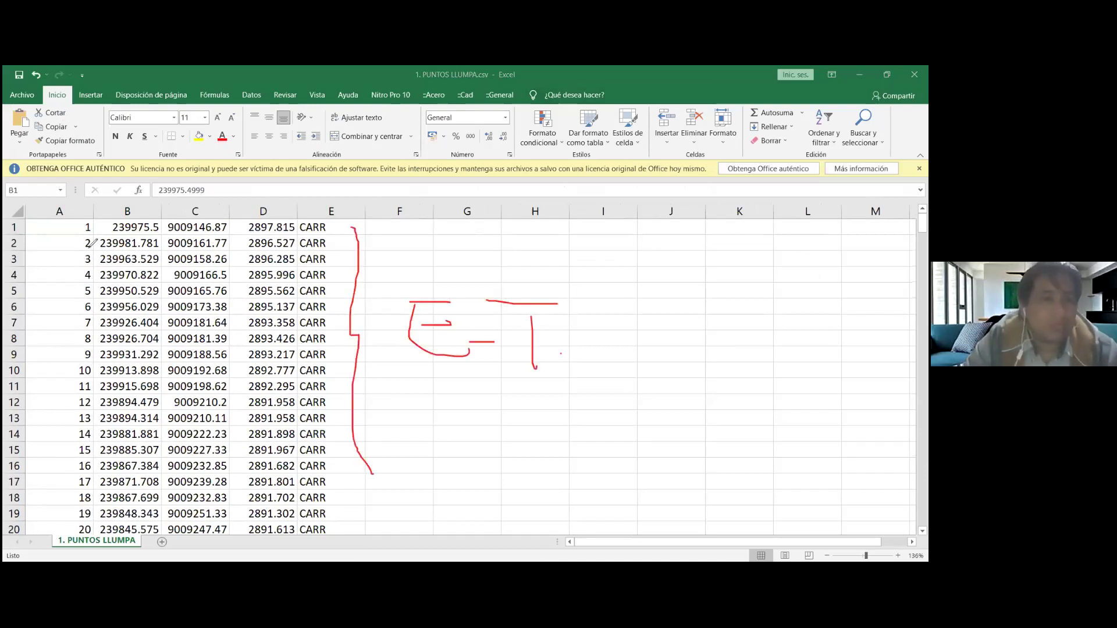
- Label columns A–E as P, E, N, Z and D in red ink
mouse_move(59, 241)
mouse_down()
mouse_move(59, 207)
mouse_move(74, 207)
mouse_move(61, 219)
mouse_up()
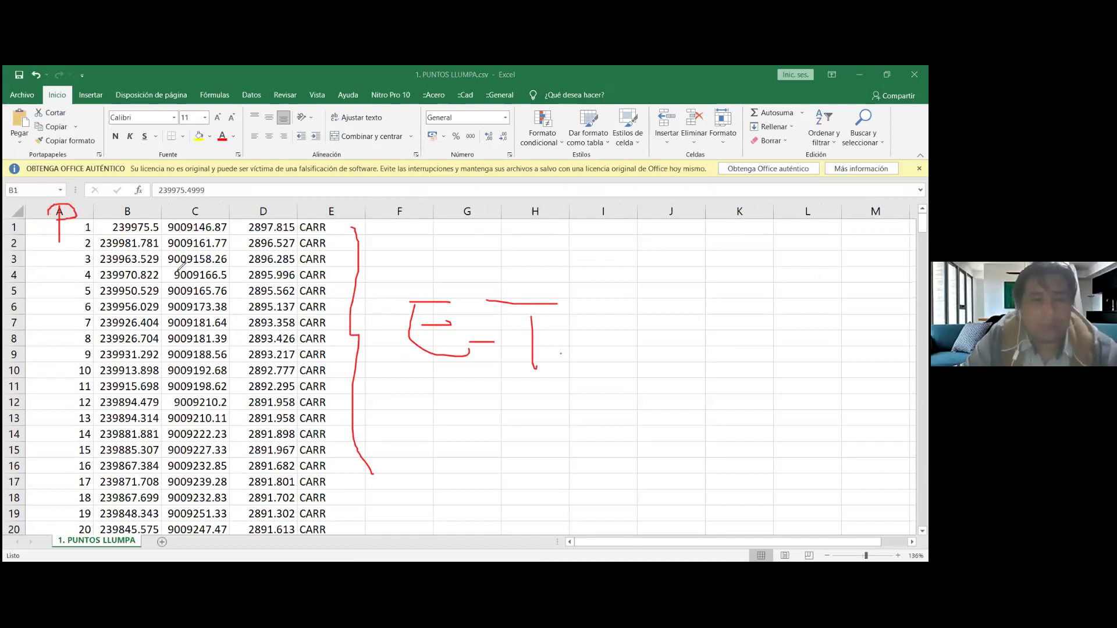
mouse_move(128, 208)
mouse_down()
mouse_move(138, 232)
mouse_move(141, 208)
mouse_move(203, 209)
mouse_up()
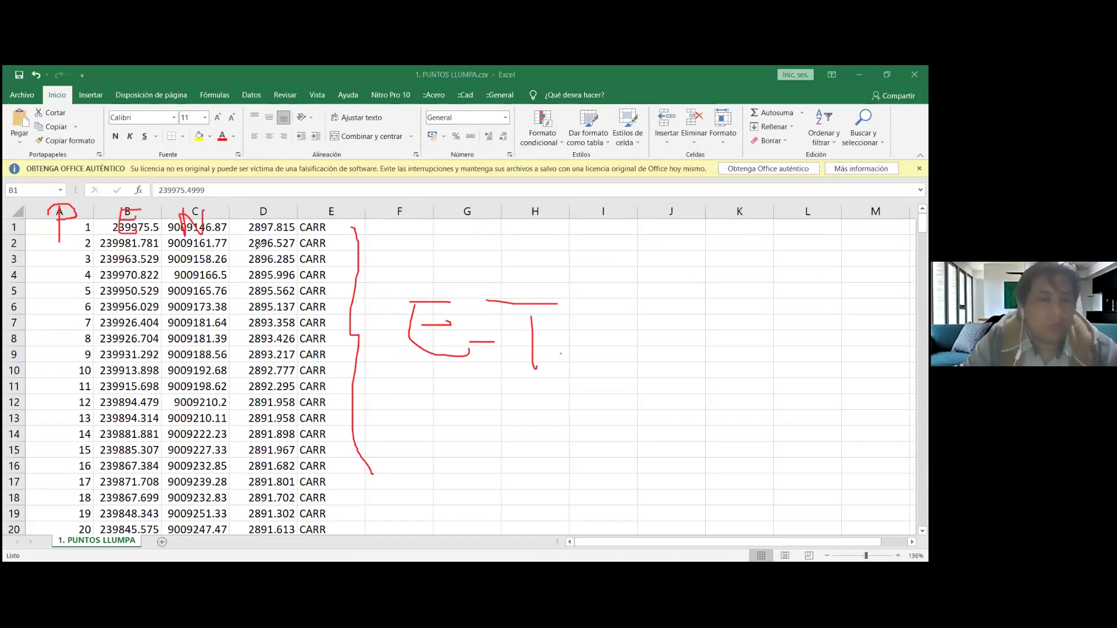
mouse_move(251, 208)
mouse_down()
mouse_move(286, 210)
mouse_move(276, 241)
mouse_up()
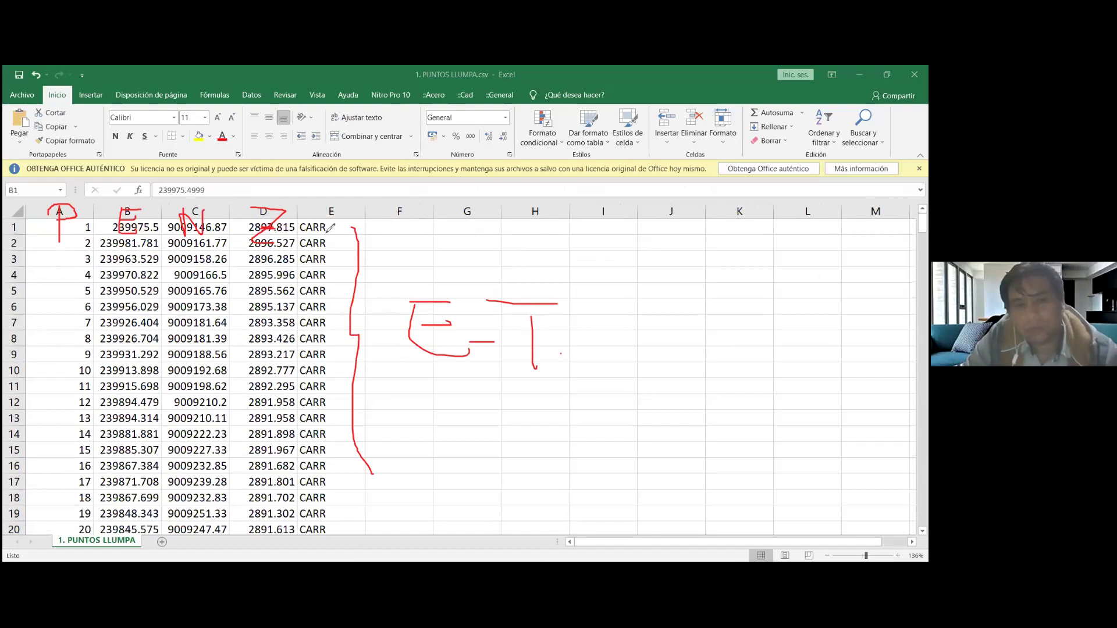
drag(344, 224, 307, 213)
drag(324, 214, 323, 233)
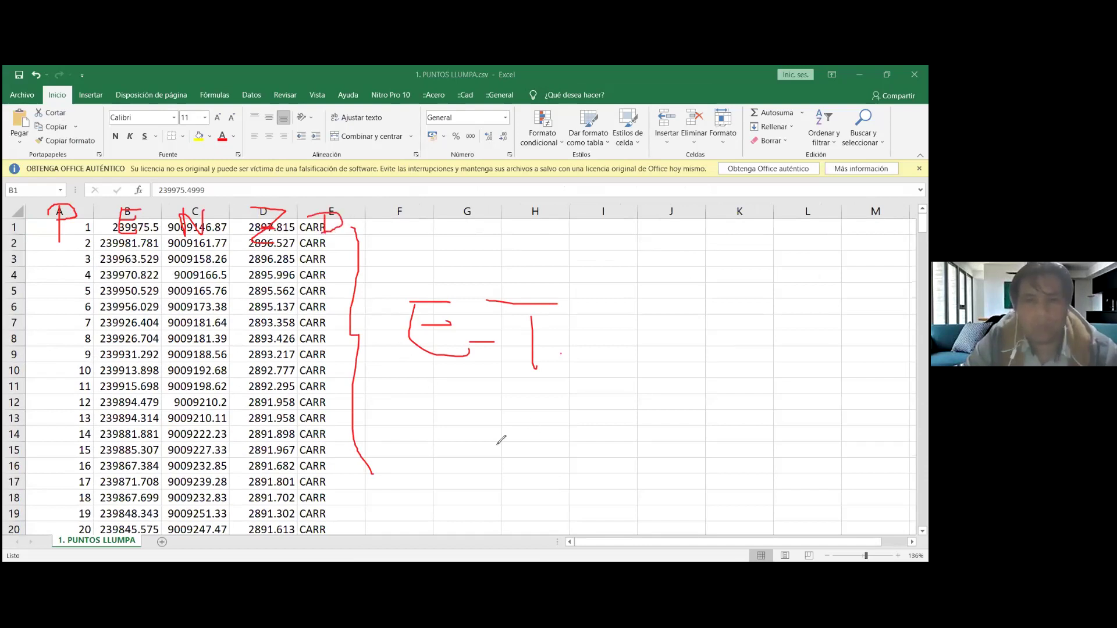
- Clear the ink, then sketch a terrain profile, a total station on a tripod, and a prism pole
key(e)
drag(378, 384, 883, 411)
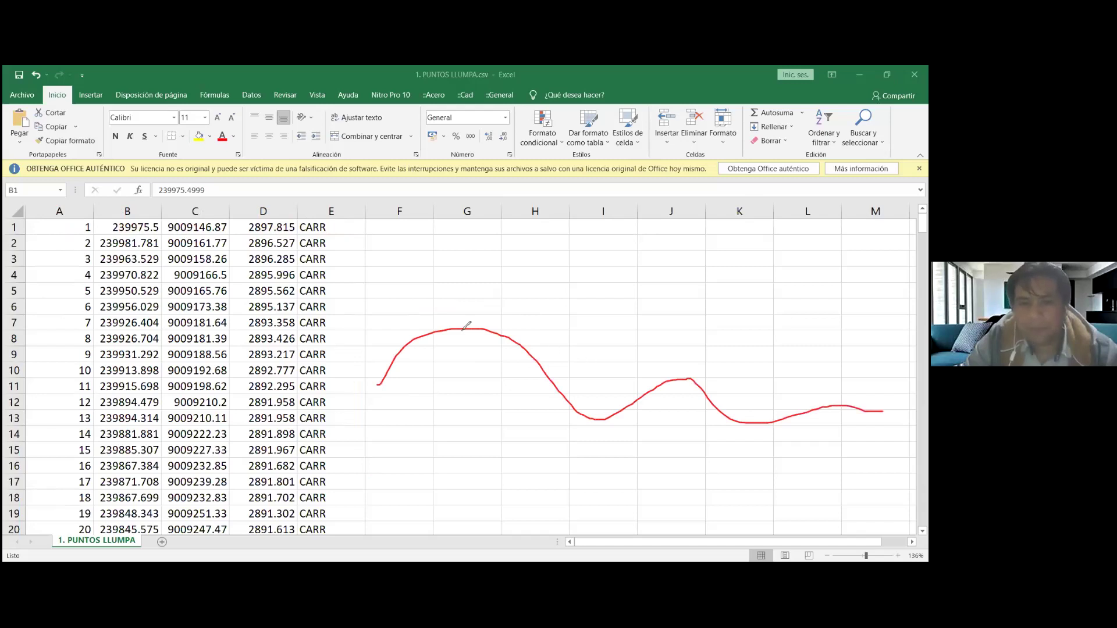
mouse_move(447, 332)
mouse_down()
mouse_move(460, 286)
mouse_move(466, 332)
mouse_up()
drag(461, 286, 477, 330)
drag(453, 274, 474, 285)
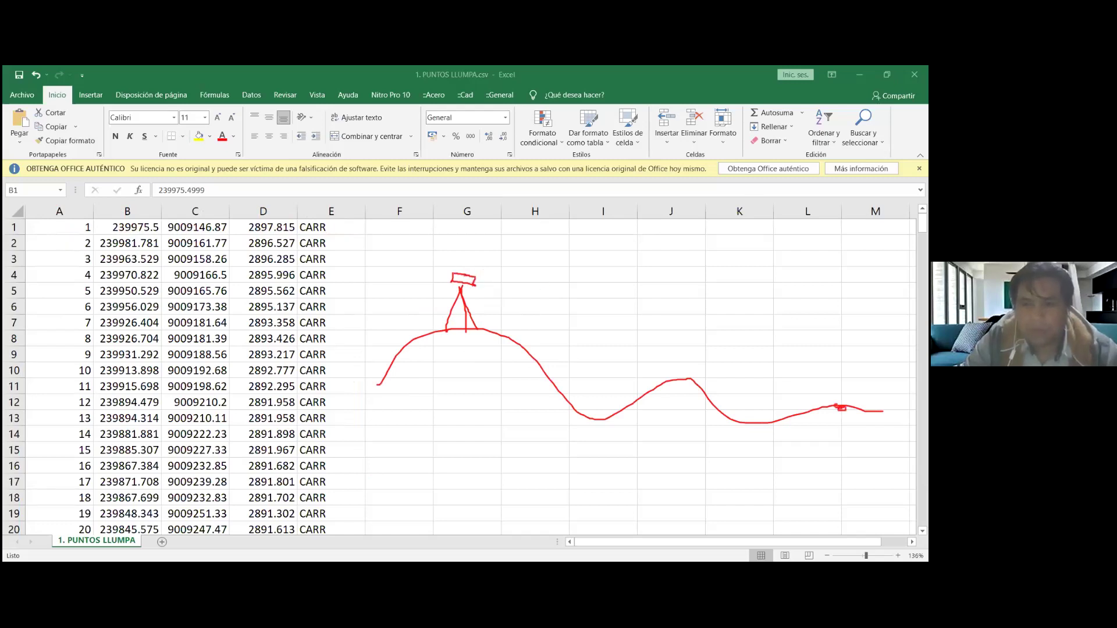
drag(836, 376, 836, 369)
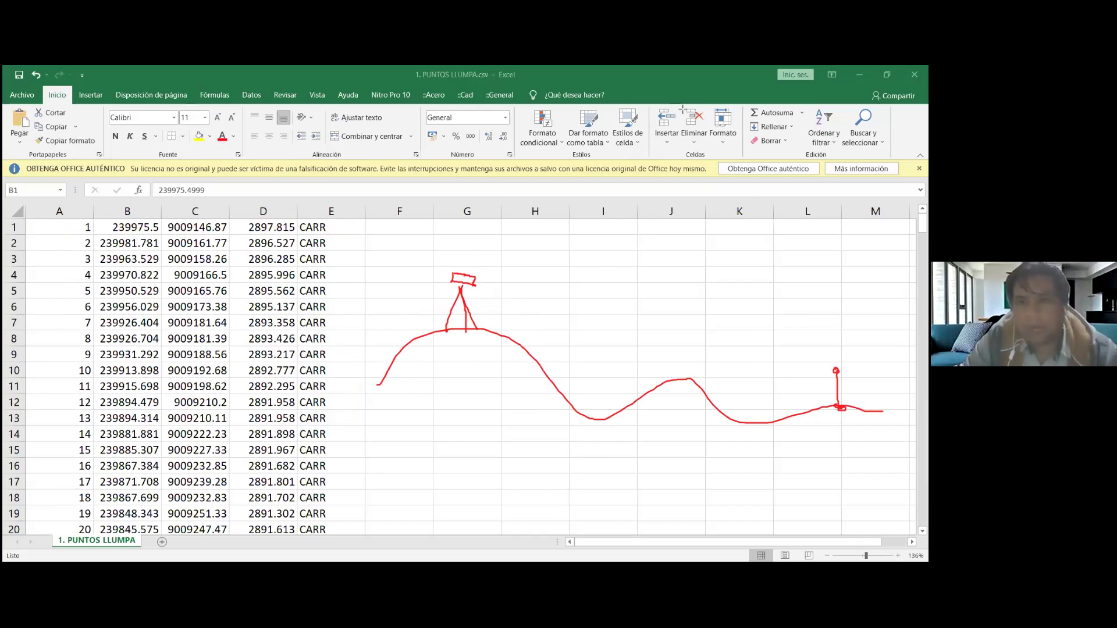
- Draw the sight line to the prism and label point P1 with Z=, E=, N=, D=
drag(481, 283, 521, 295)
drag(589, 314, 835, 371)
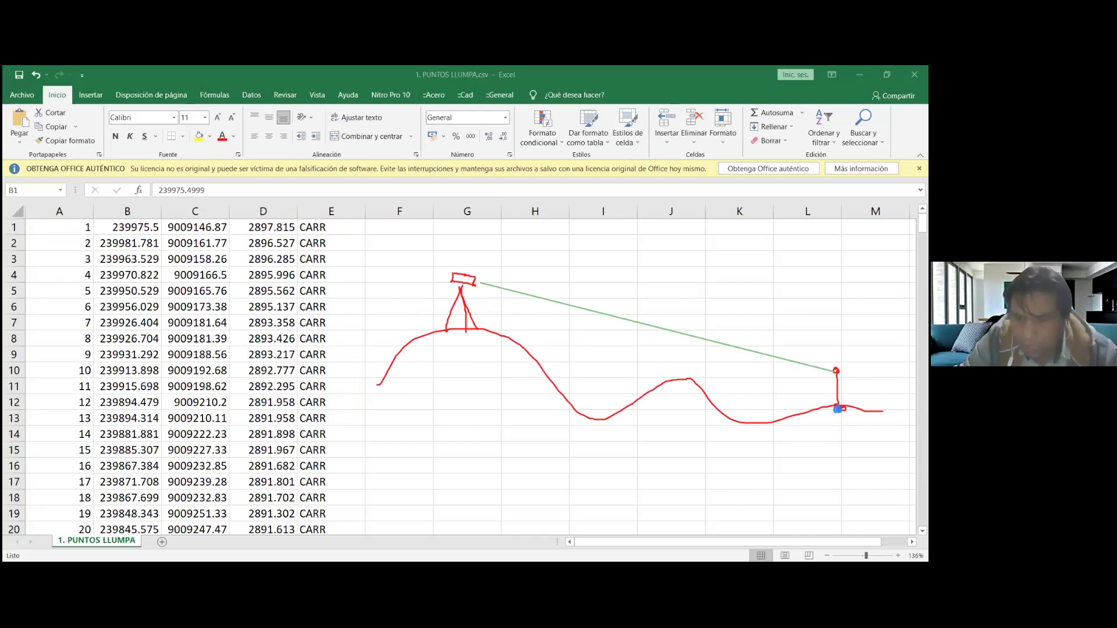
drag(855, 392, 868, 403)
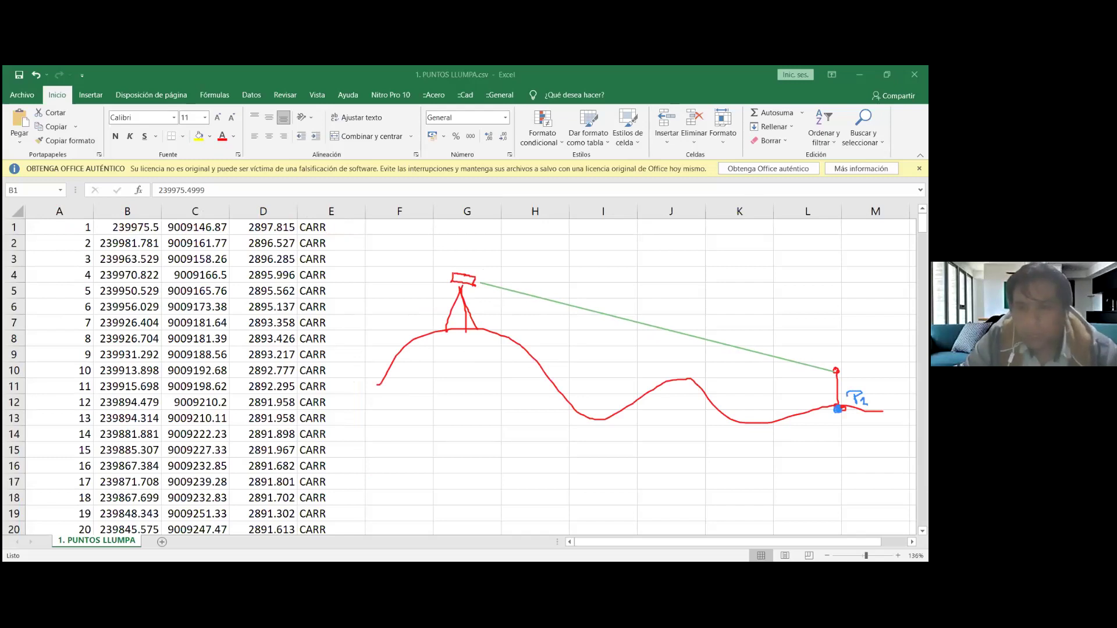
drag(814, 424, 830, 432)
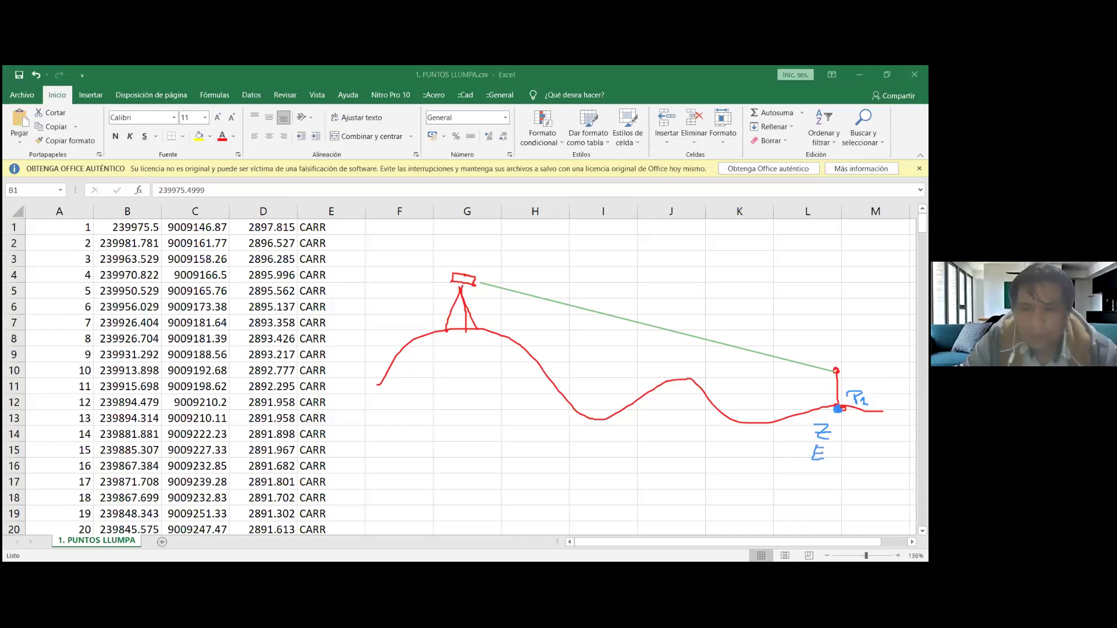
drag(811, 485, 840, 431)
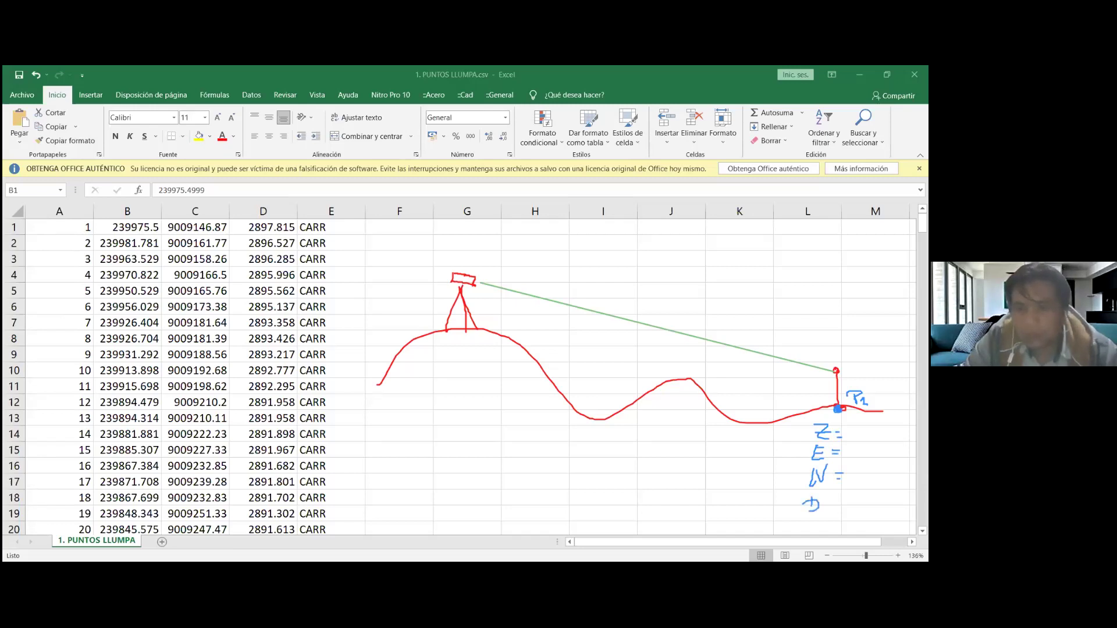
drag(827, 503, 838, 506)
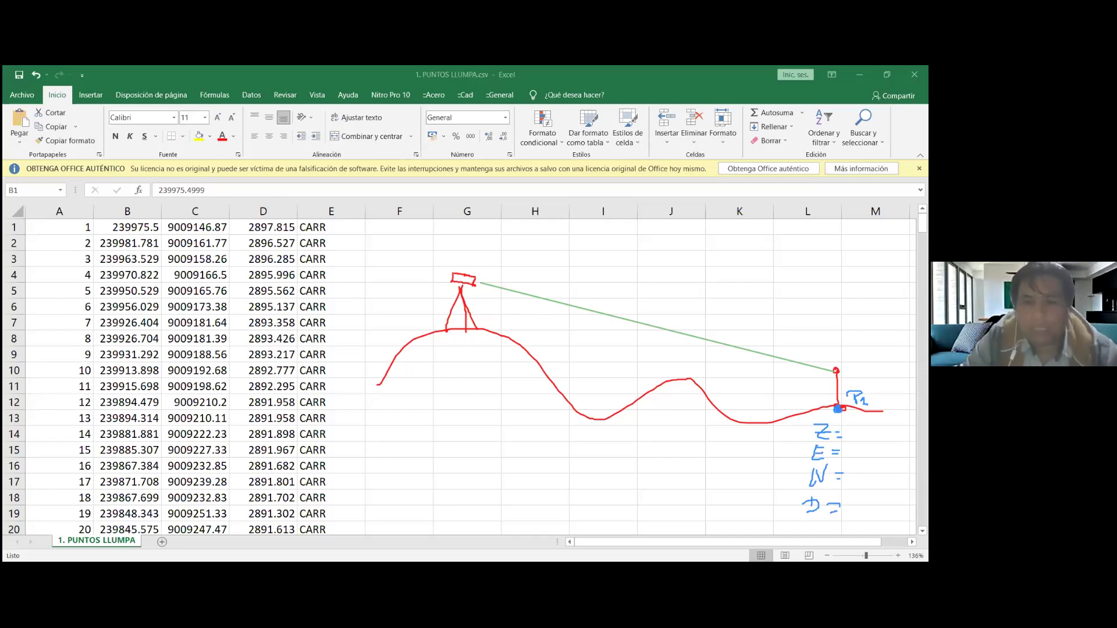
- Dot five blue survey points along the terrain profile and circle the total station
click(689, 378)
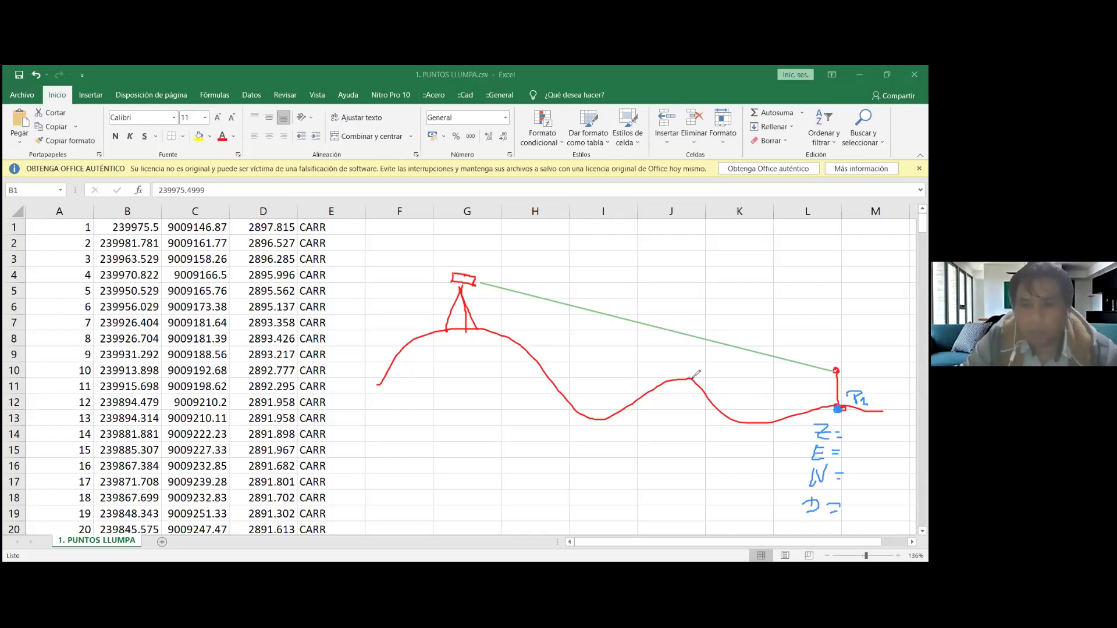
click(518, 343)
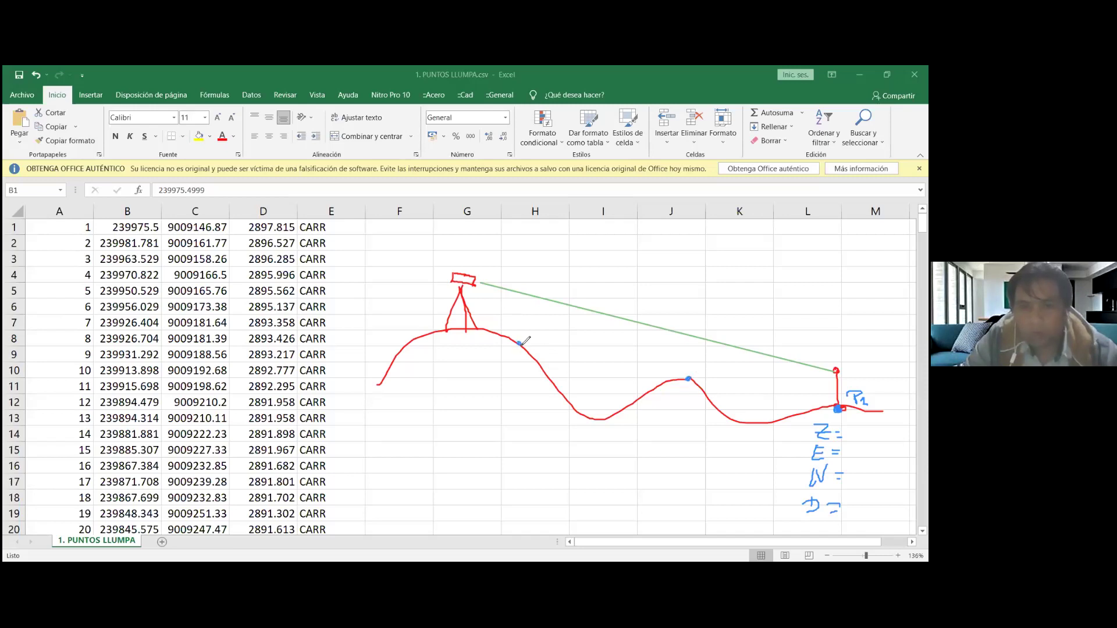
click(568, 403)
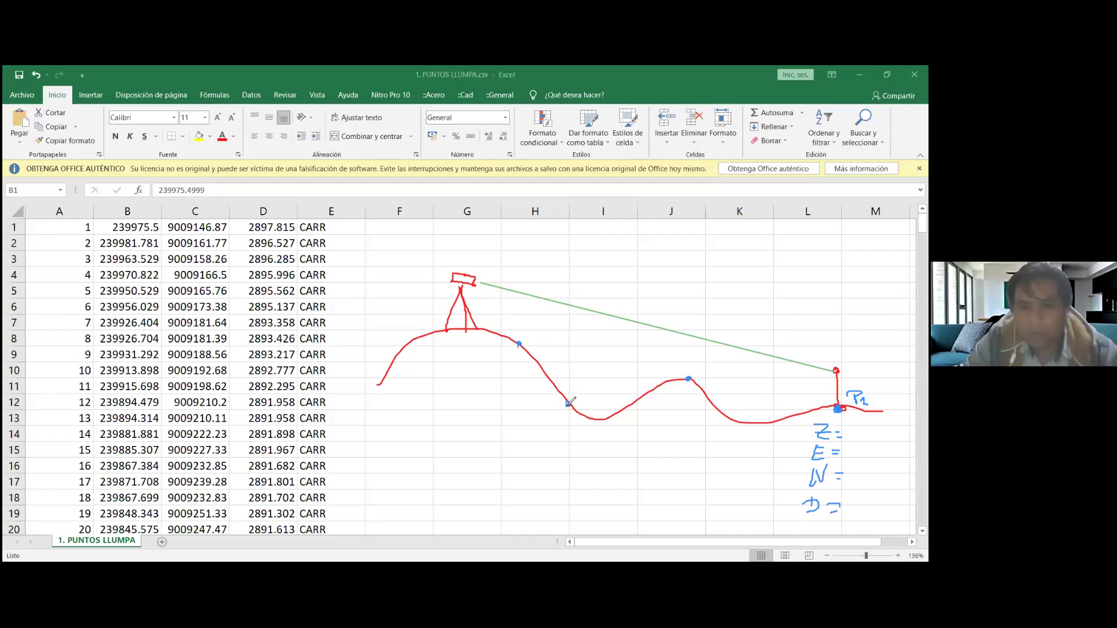
click(749, 423)
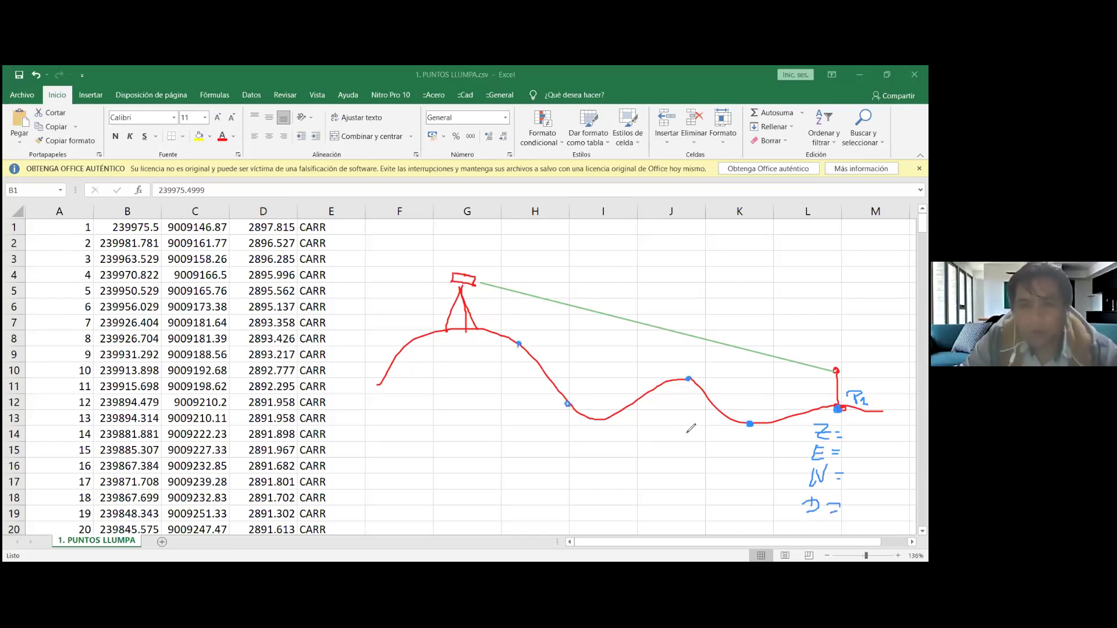
click(636, 401)
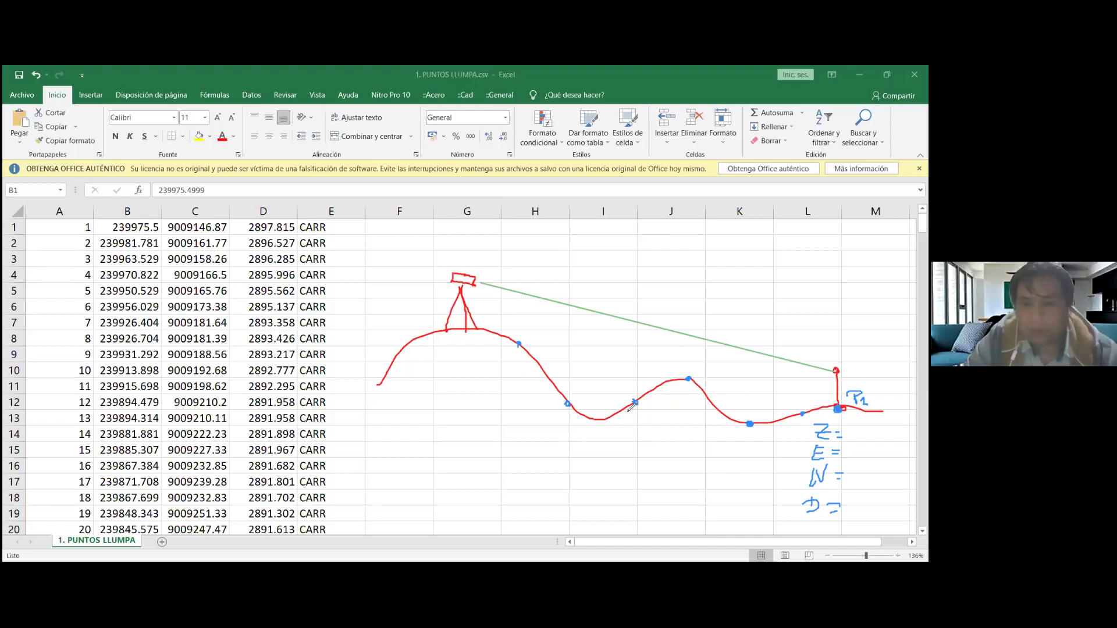
mouse_move(501, 267)
mouse_down()
mouse_move(436, 286)
mouse_move(440, 338)
mouse_move(493, 305)
mouse_move(495, 256)
mouse_up()
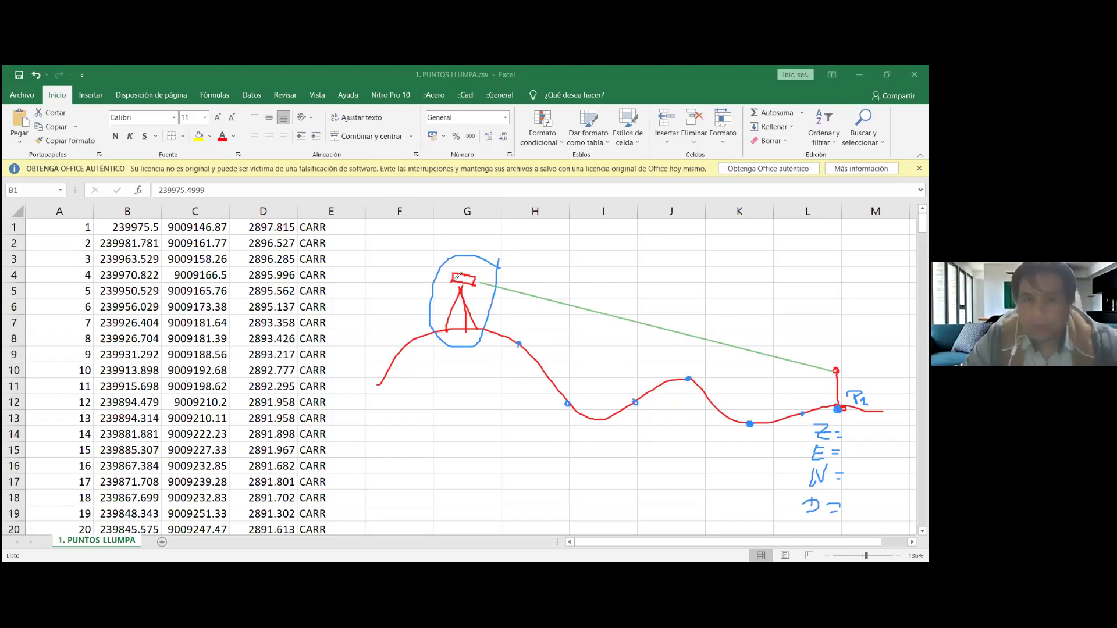
- Outline columns A–E in blue, circle point 1 and CARR codes in rows 1, 4, 6, then clear the ink
mouse_move(356, 208)
mouse_down()
mouse_move(346, 534)
mouse_move(248, 560)
mouse_move(120, 552)
mouse_move(43, 445)
mouse_move(69, 203)
mouse_move(357, 188)
mouse_up()
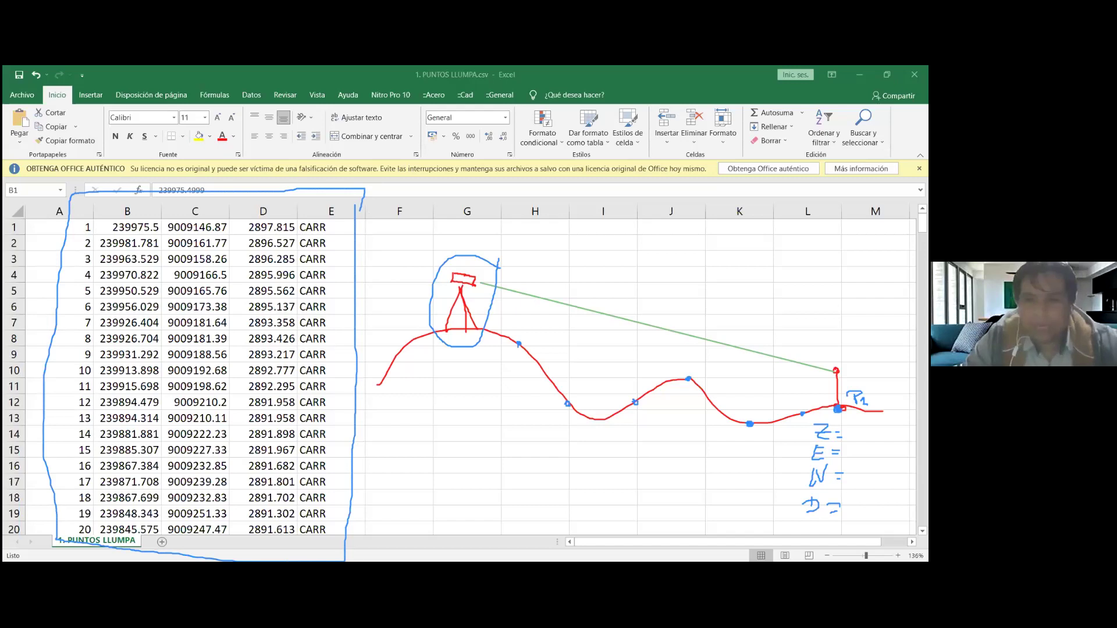
mouse_move(96, 219)
mouse_down()
mouse_move(84, 257)
mouse_move(99, 286)
mouse_move(88, 314)
mouse_up()
mouse_move(340, 220)
mouse_down()
mouse_move(314, 214)
mouse_move(326, 235)
mouse_move(342, 220)
mouse_up()
drag(339, 270, 315, 282)
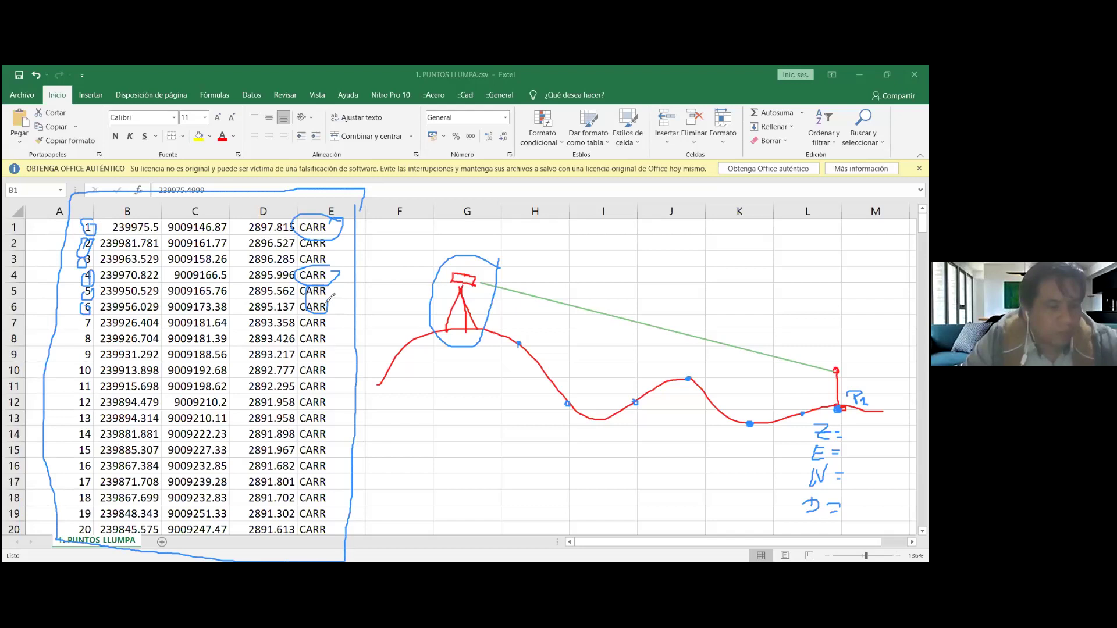
drag(329, 299, 323, 314)
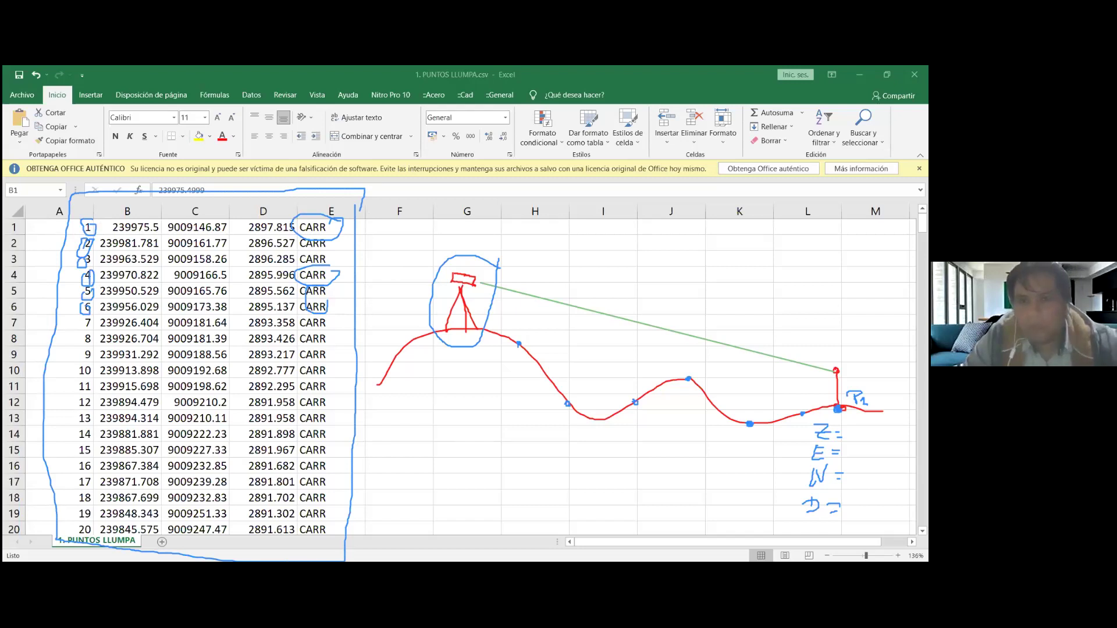
key(Escape)
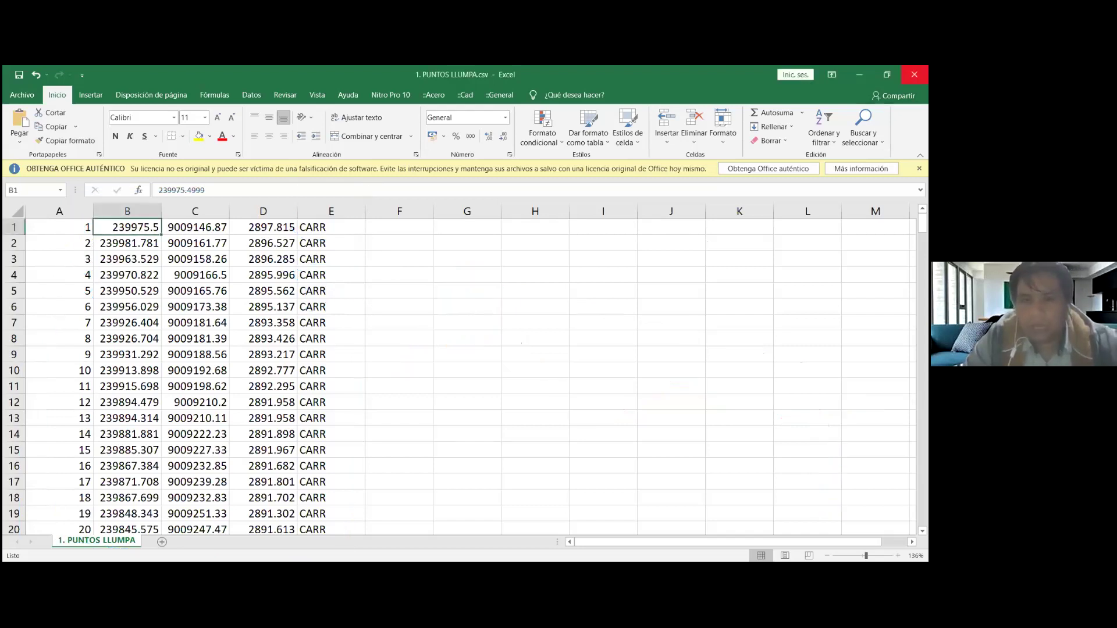
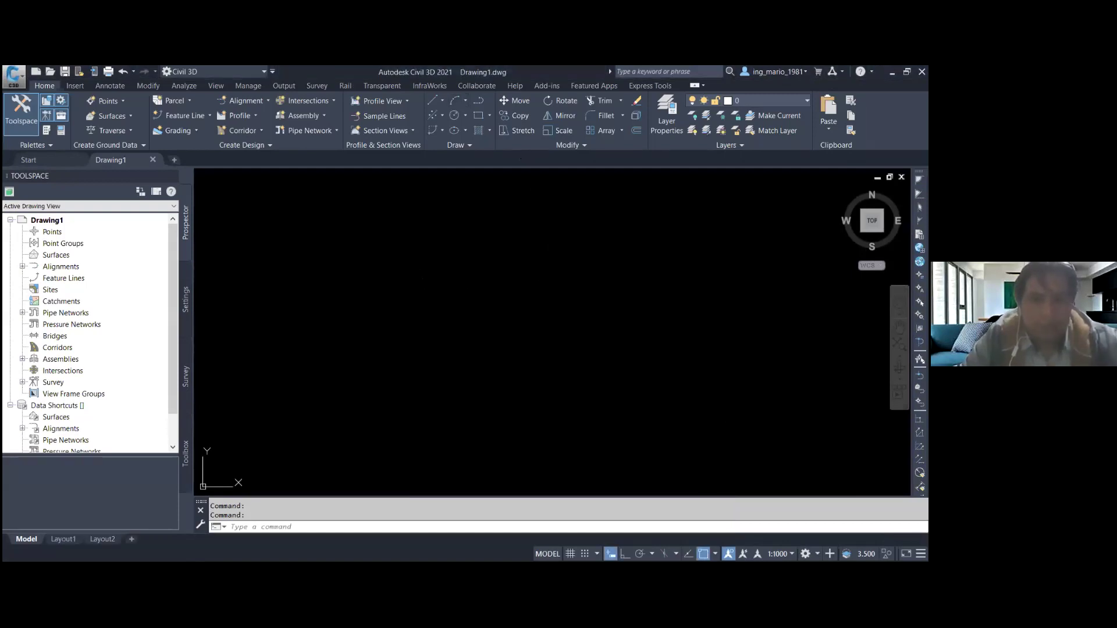
- Drag an empty selection window on the canvas and refocus the drawing window
click(394, 247)
click(386, 310)
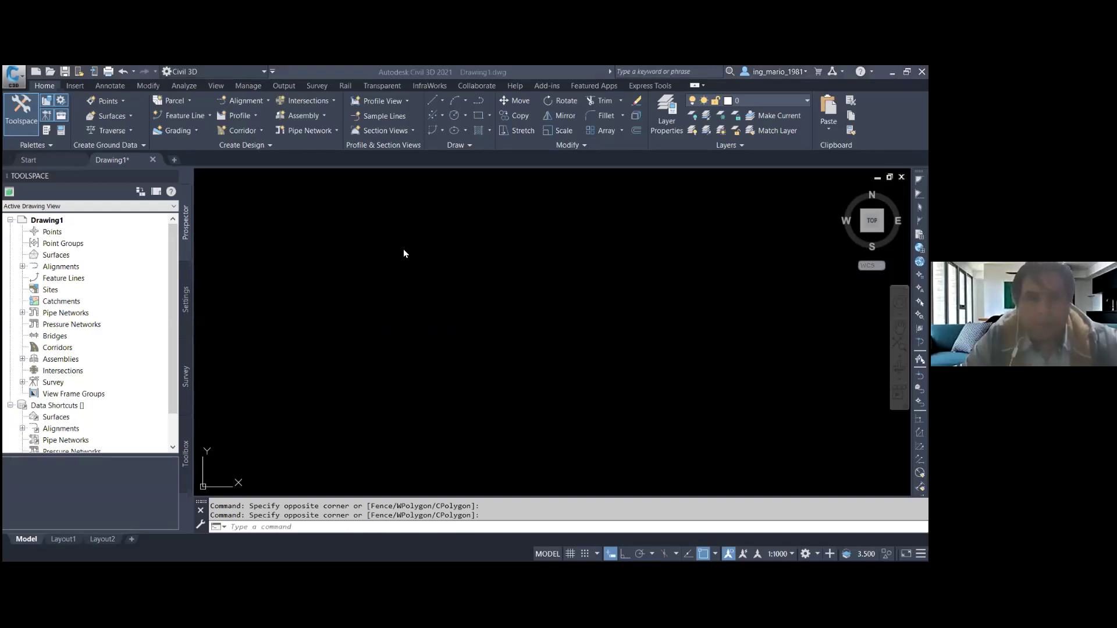
click(431, 160)
- Outline several interface areas, including the left panel, in red for viewers
drag(287, 89, 481, 79)
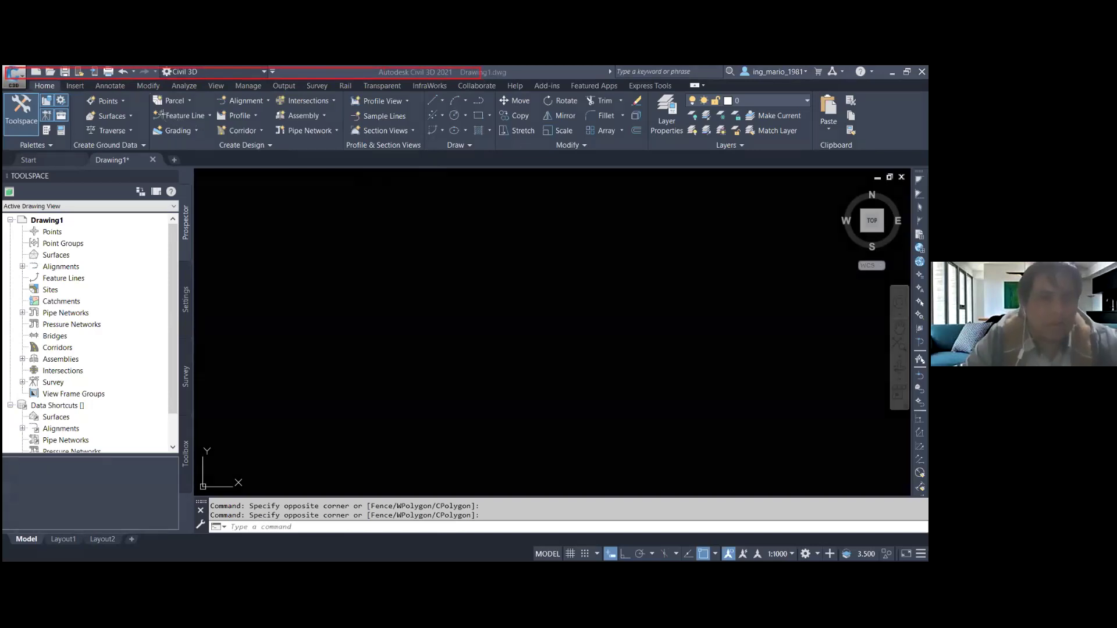
mouse_move(6, 81)
mouse_down()
mouse_move(81, 134)
mouse_move(928, 168)
mouse_up()
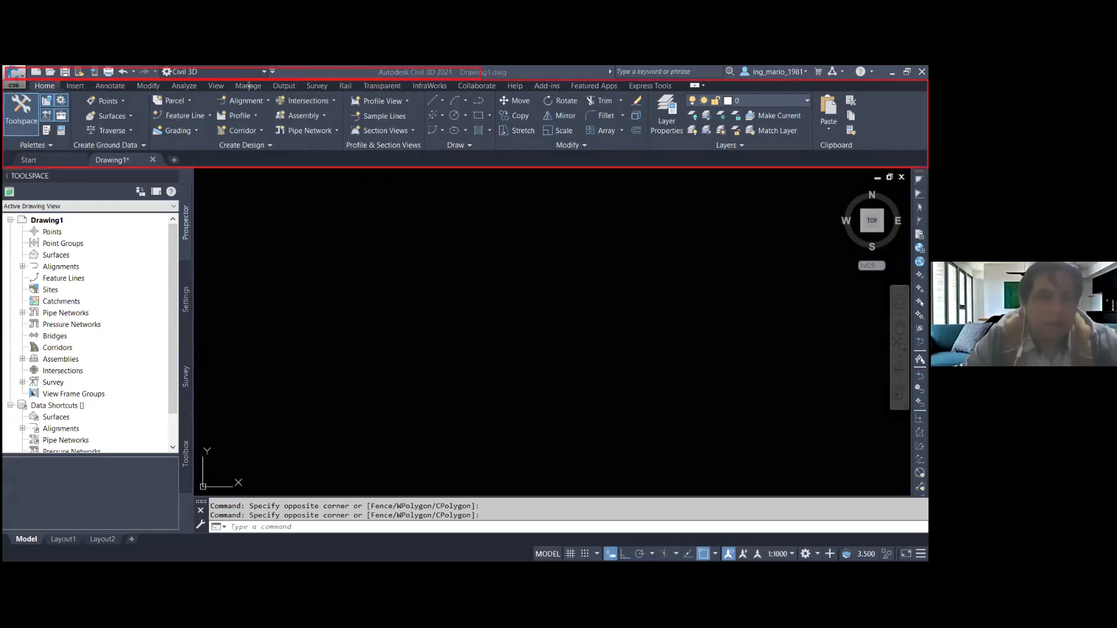
drag(87, 83, 340, 150)
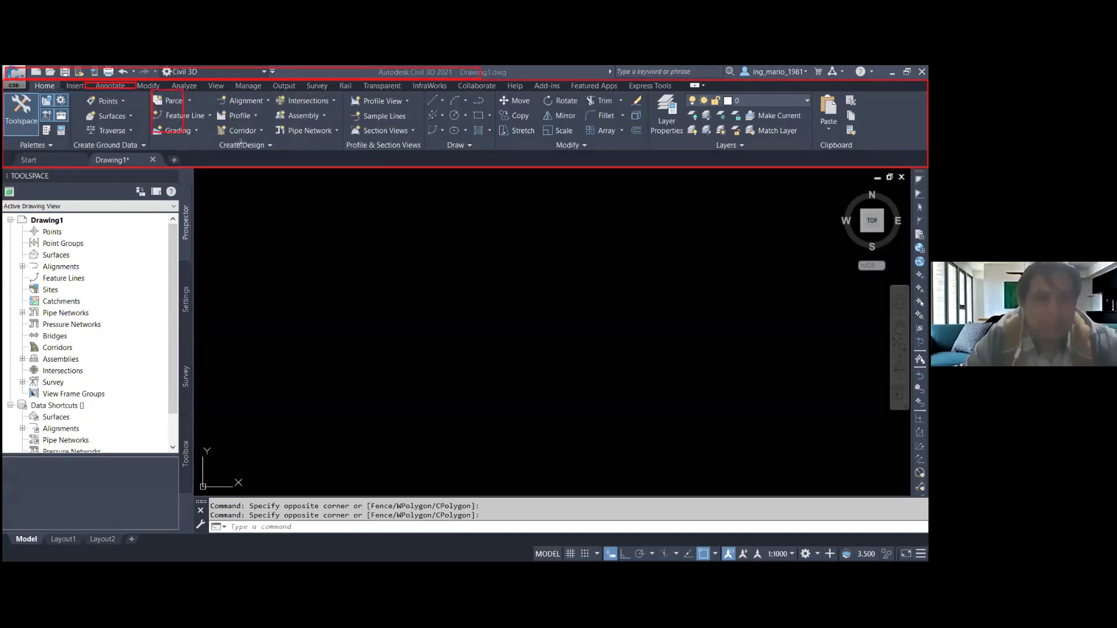
drag(345, 92, 424, 152)
mouse_move(426, 92)
mouse_down()
mouse_move(463, 145)
mouse_move(493, 150)
mouse_up()
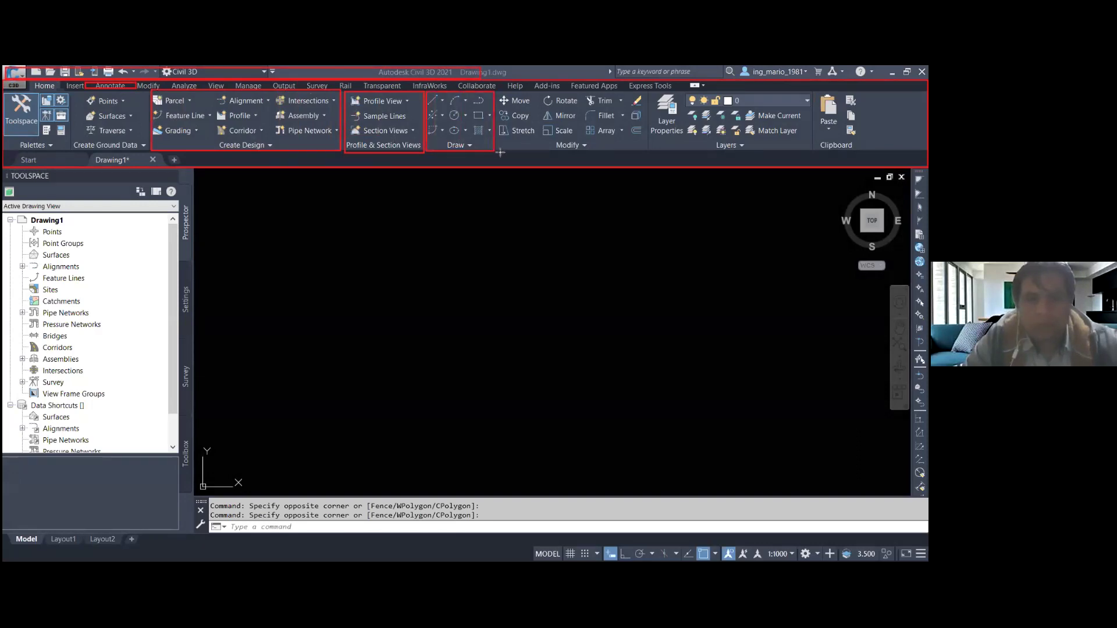
drag(499, 92, 649, 150)
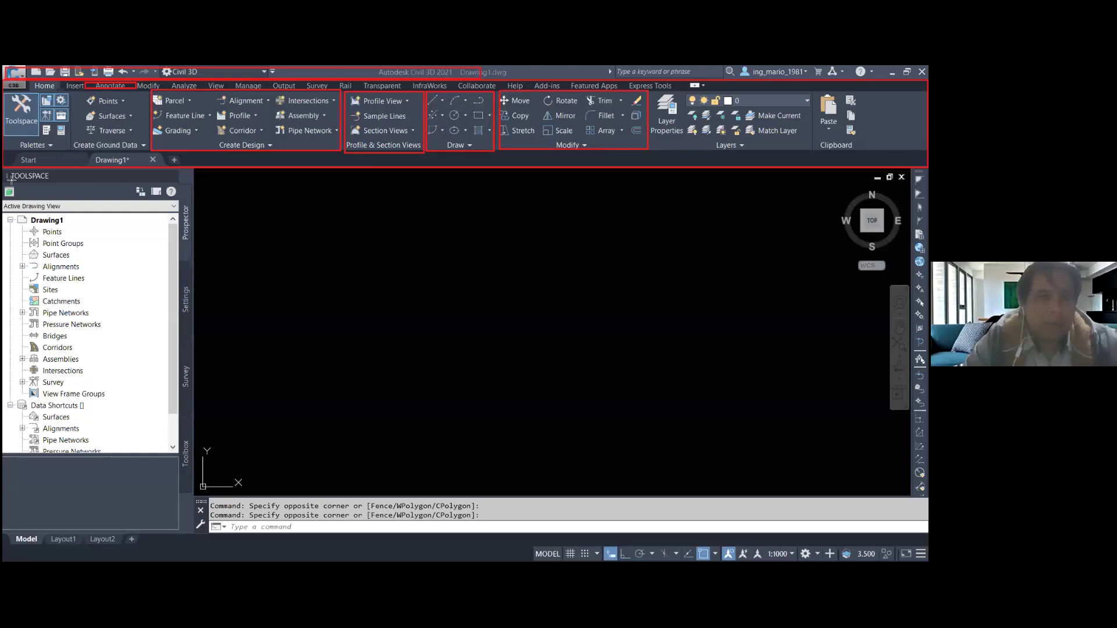
mouse_move(4, 168)
mouse_down()
mouse_move(193, 457)
mouse_move(198, 497)
mouse_up()
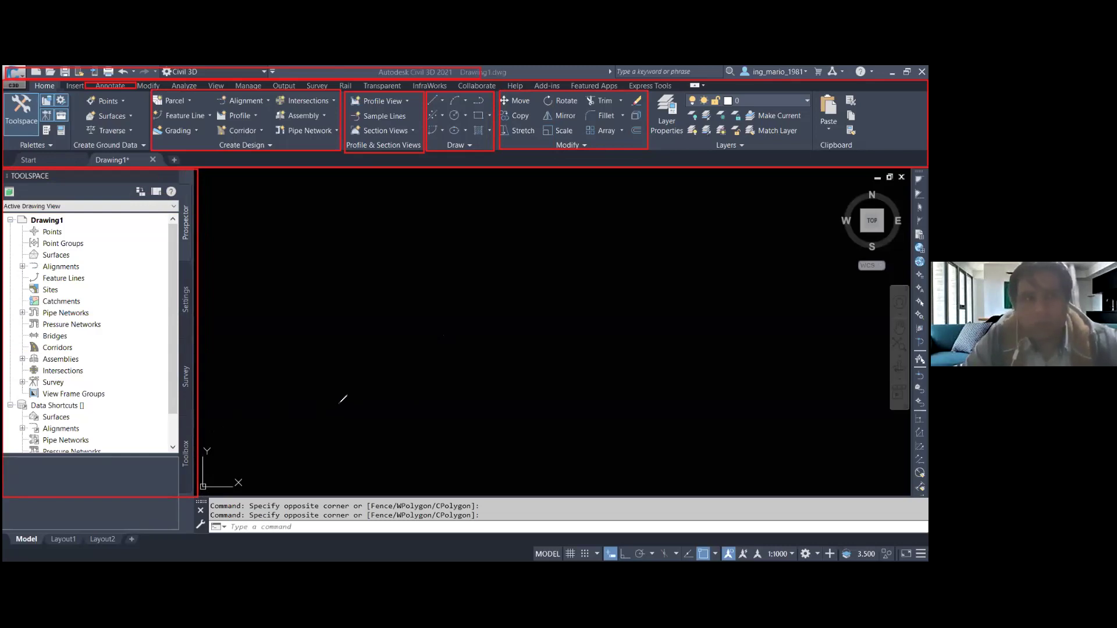
- Hand-write the version note '2014 – 2021' on screen, then clear it
mouse_move(338, 396)
mouse_down()
mouse_move(368, 428)
mouse_move(389, 401)
mouse_move(405, 420)
mouse_move(429, 410)
mouse_move(428, 422)
mouse_up()
mouse_move(444, 383)
mouse_down()
mouse_move(311, 429)
mouse_move(392, 461)
mouse_move(461, 378)
mouse_up()
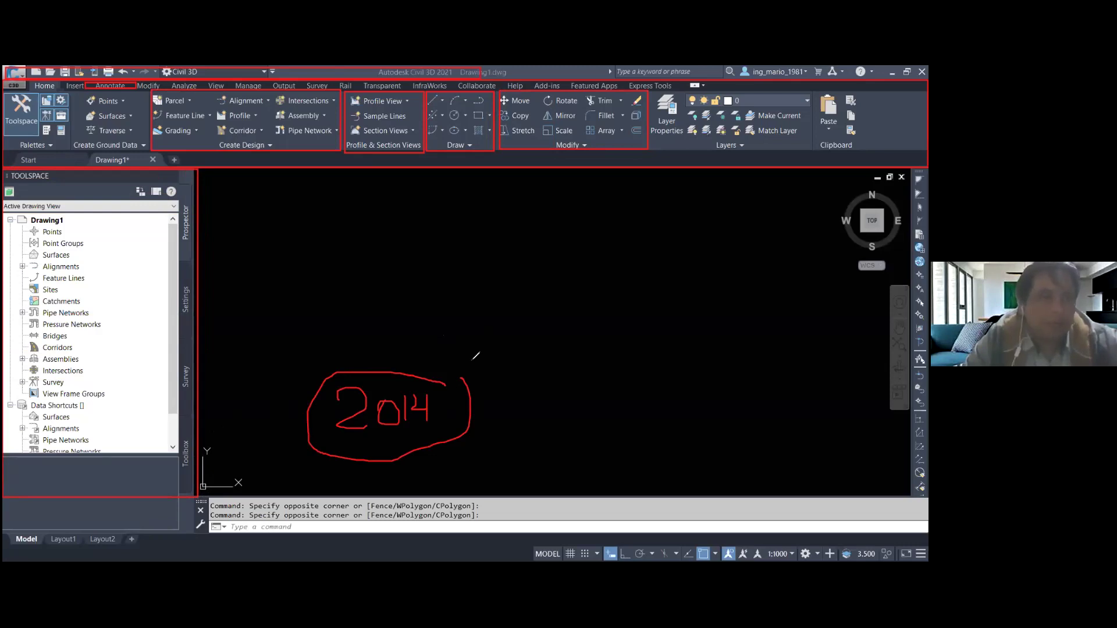
drag(516, 414, 626, 411)
mouse_move(657, 400)
mouse_down()
mouse_move(682, 395)
mouse_move(707, 428)
mouse_move(711, 415)
mouse_move(781, 427)
mouse_move(760, 381)
mouse_up()
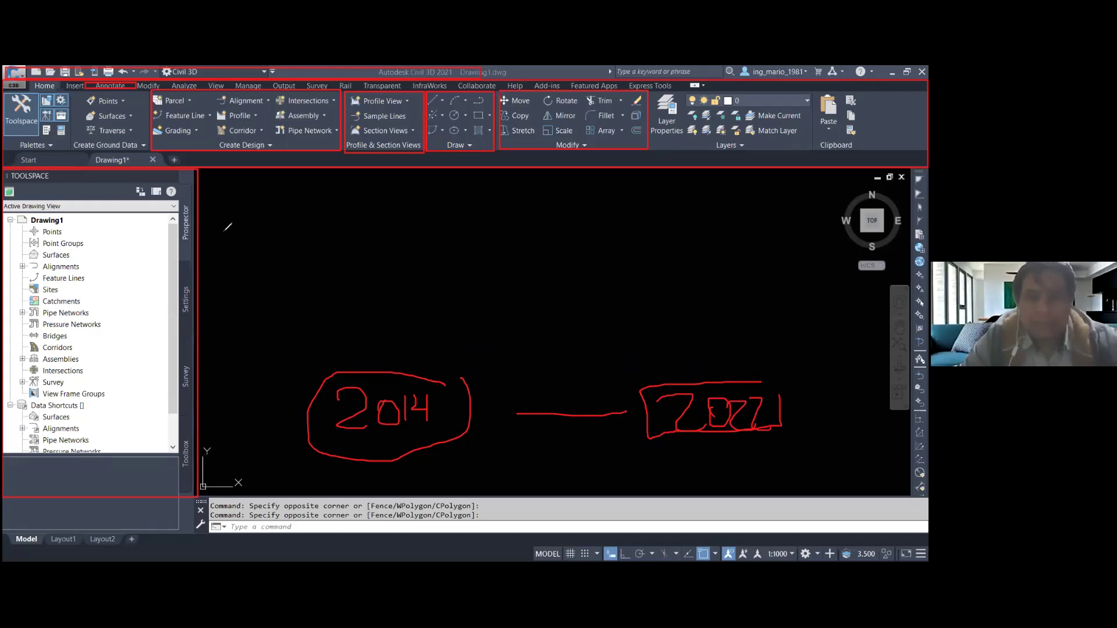
key(e)
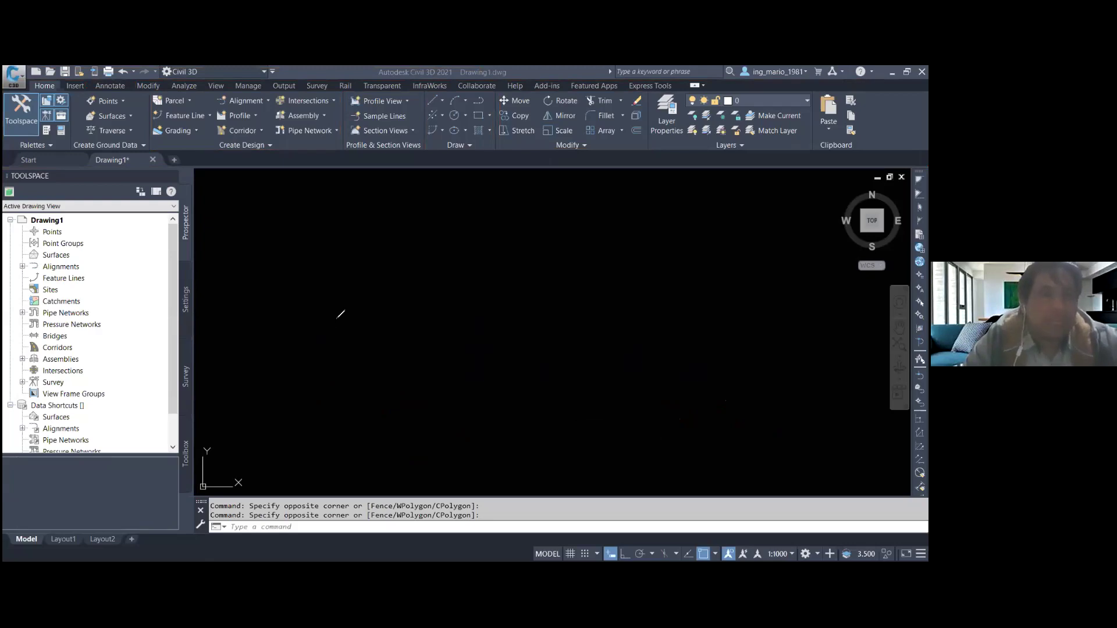
- Hand-write 'Objeto Civil' on screen with arrows branching from it
mouse_move(322, 313)
mouse_down()
mouse_move(349, 310)
mouse_move(377, 339)
mouse_move(378, 322)
mouse_up()
drag(397, 326, 395, 345)
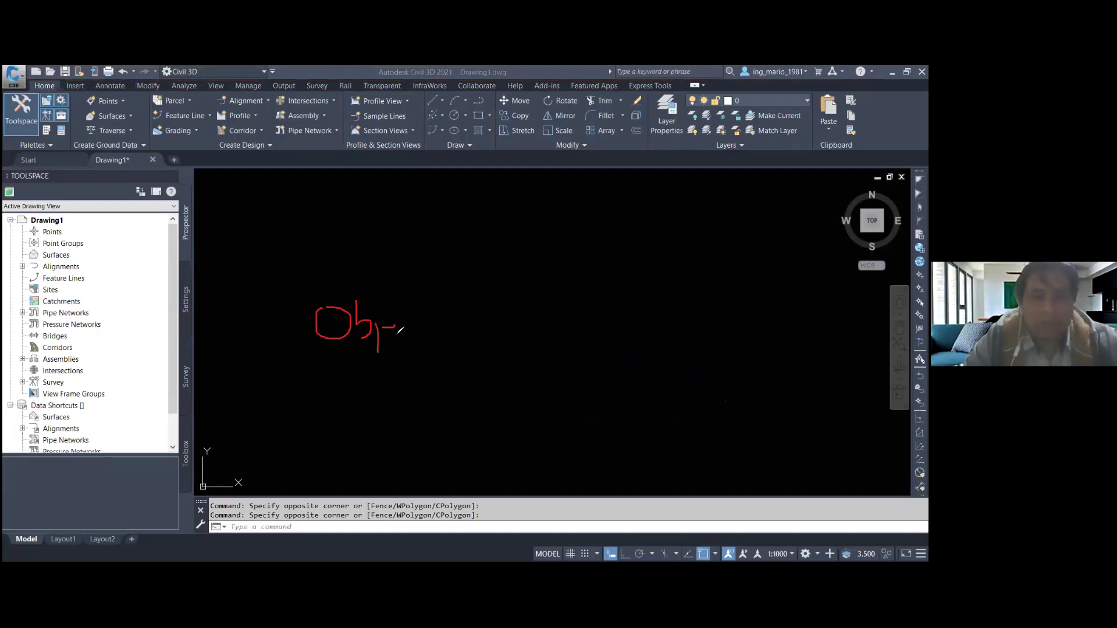
mouse_move(413, 302)
mouse_down()
mouse_move(413, 333)
mouse_move(420, 317)
mouse_up()
drag(432, 321, 435, 329)
mouse_move(481, 299)
mouse_down()
mouse_move(483, 338)
mouse_move(527, 323)
mouse_move(546, 346)
mouse_up()
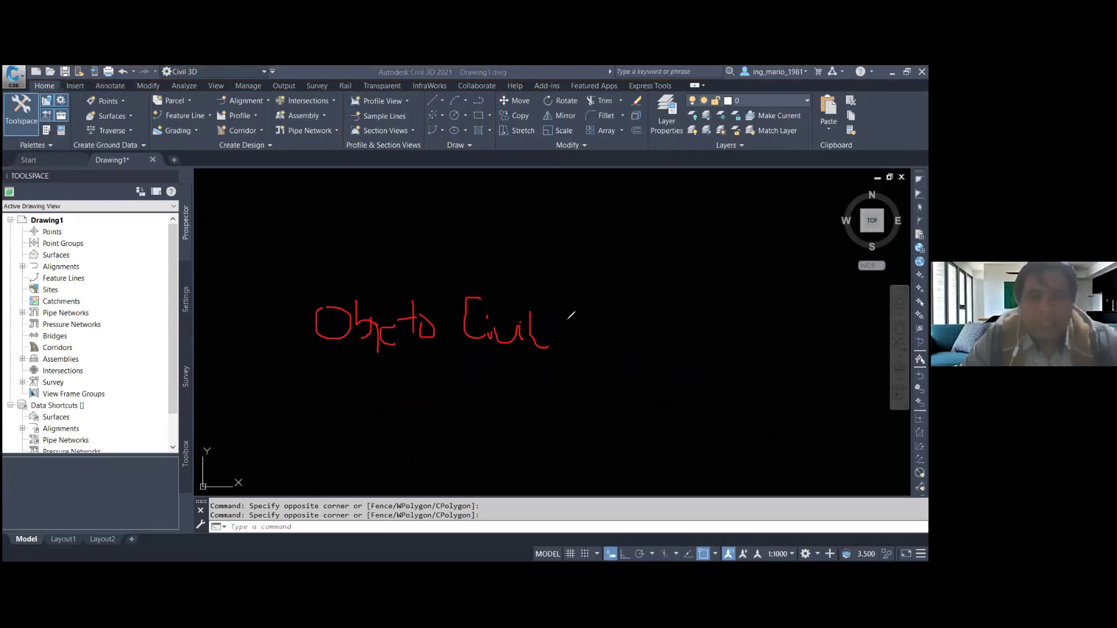
mouse_move(573, 335)
mouse_down()
mouse_move(666, 308)
mouse_move(614, 376)
mouse_move(632, 390)
mouse_up()
- Label the two arrows 'Estilo' and 'Etiqueta', then clear the handwritten notes
drag(692, 265, 713, 297)
mouse_move(693, 286)
mouse_down()
mouse_move(708, 282)
mouse_move(716, 303)
mouse_up()
mouse_move(731, 249)
mouse_down()
mouse_move(734, 296)
mouse_move(739, 269)
mouse_up()
mouse_move(745, 269)
mouse_down()
mouse_move(746, 290)
mouse_move(767, 267)
mouse_up()
mouse_move(692, 367)
mouse_down()
mouse_move(692, 396)
mouse_move(698, 383)
mouse_up()
mouse_move(704, 385)
mouse_down()
mouse_move(727, 428)
mouse_move(772, 400)
mouse_up()
click(706, 376)
mouse_move(773, 367)
mouse_down()
mouse_move(777, 398)
mouse_move(780, 389)
mouse_up()
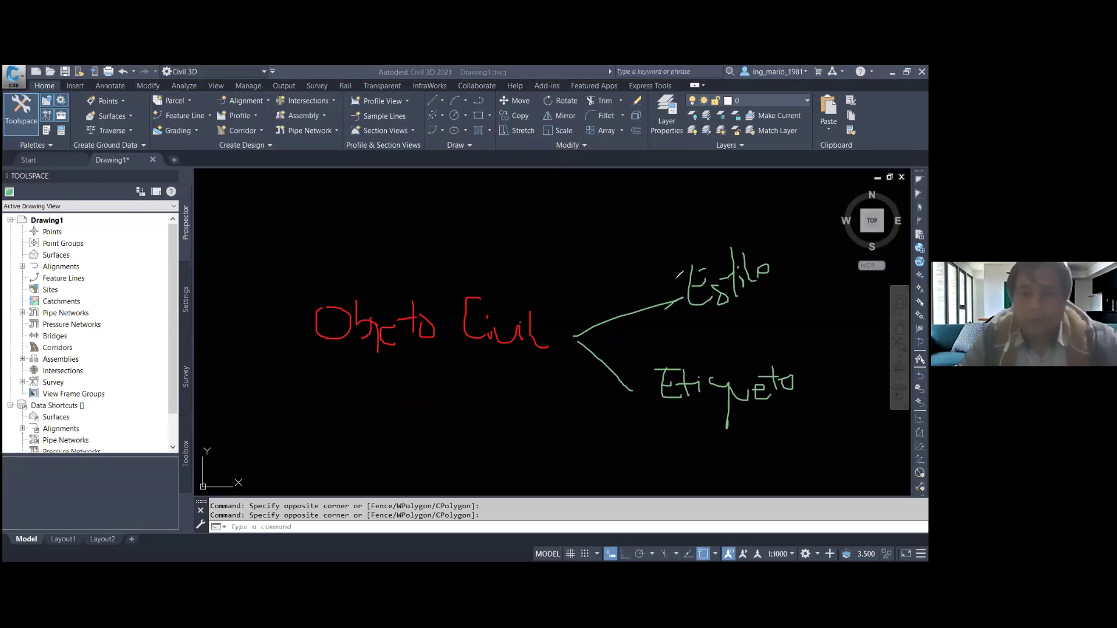
key(e)
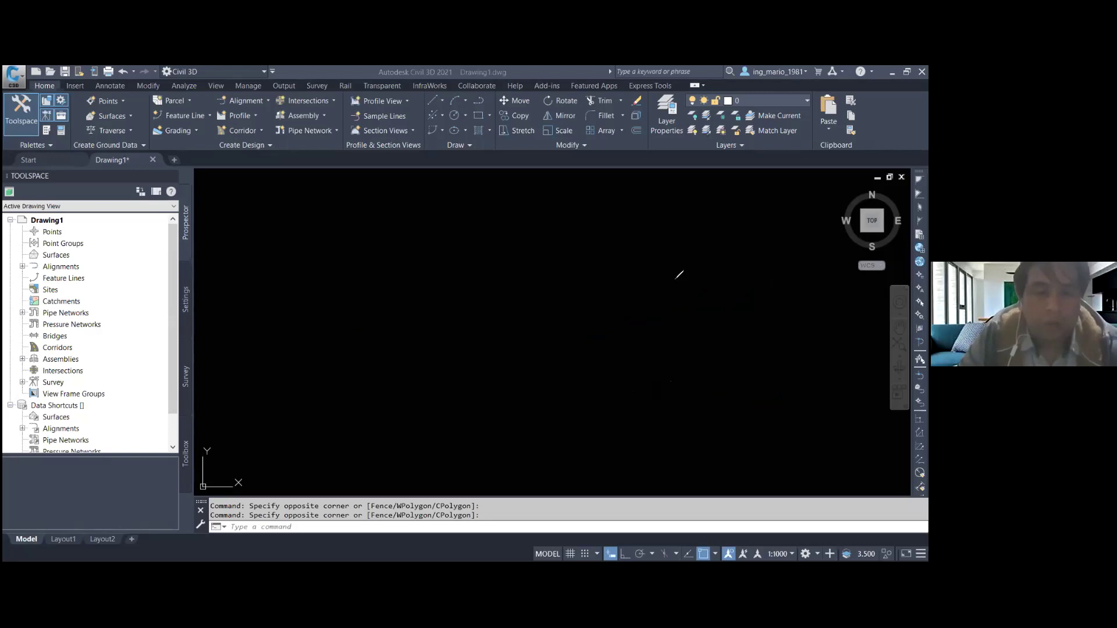
- Refocus the drawing and hand-write the note 'Geor' on screen
click(522, 296)
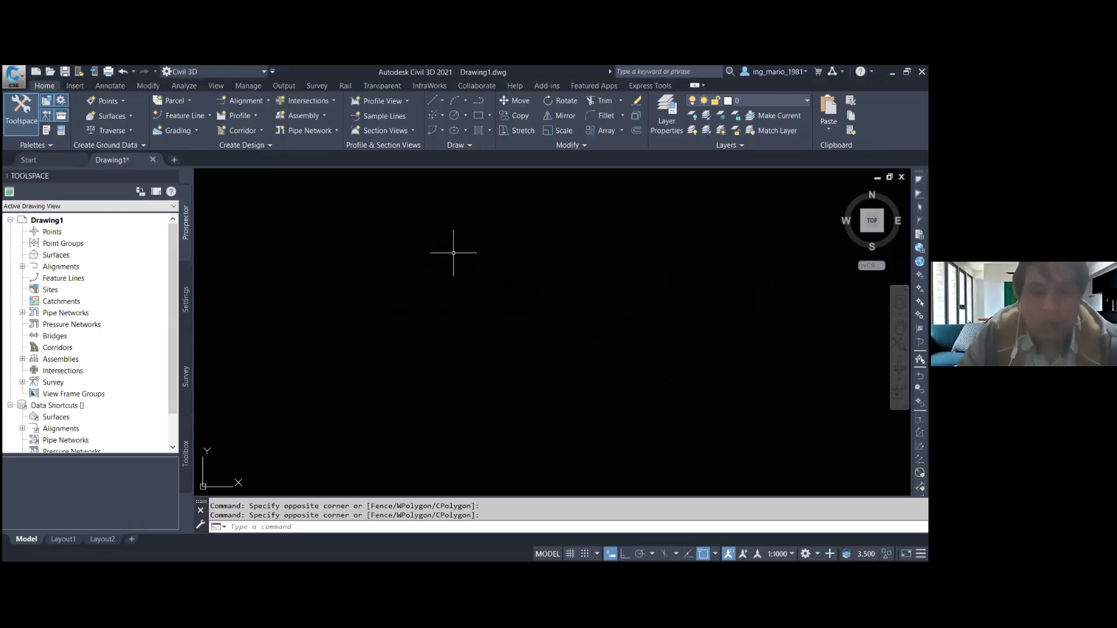
mouse_move(457, 338)
mouse_down()
mouse_move(433, 379)
mouse_move(473, 385)
mouse_move(495, 370)
mouse_up()
drag(421, 368, 448, 375)
drag(520, 359, 525, 390)
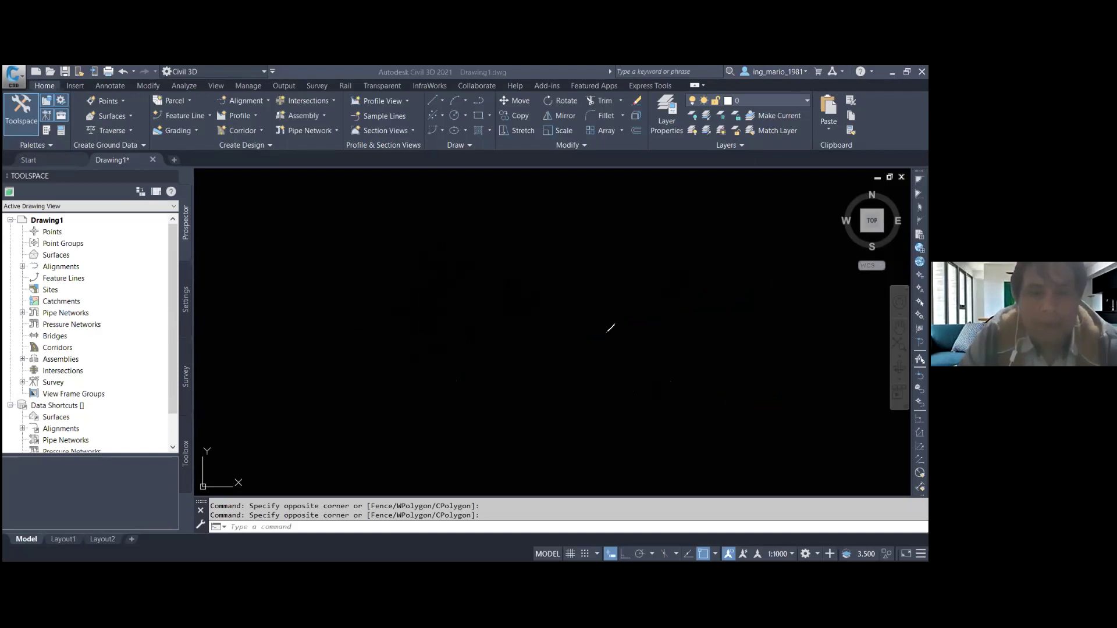
- Circle the available Toolspace browser views in green, then erase the circles
click(4, 162)
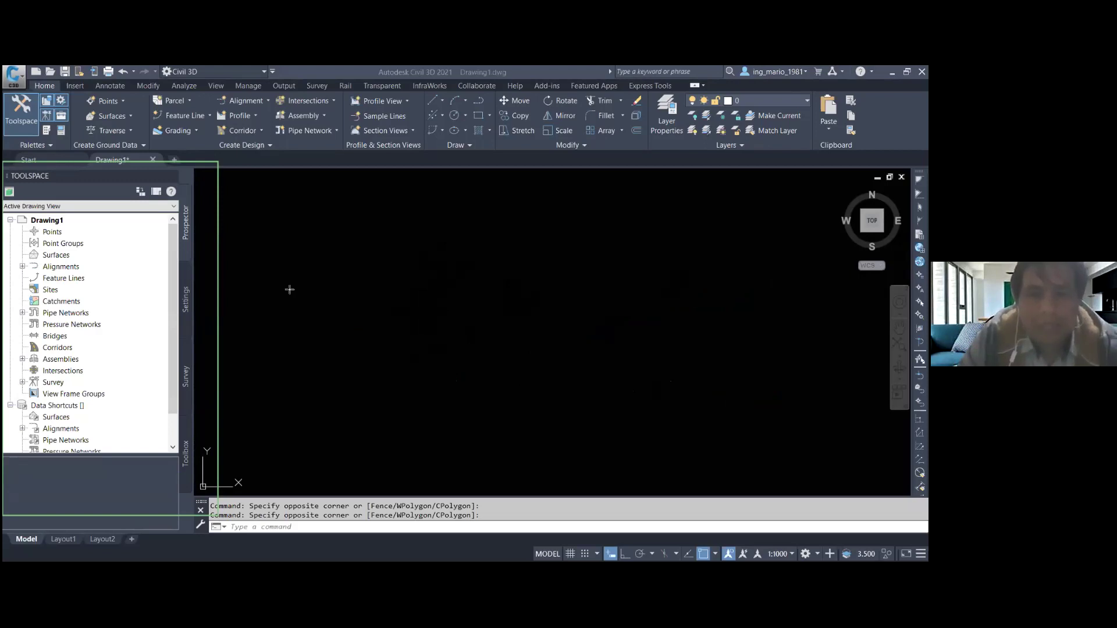
drag(195, 207, 196, 213)
drag(193, 286, 195, 291)
drag(187, 353, 205, 353)
drag(194, 424, 223, 447)
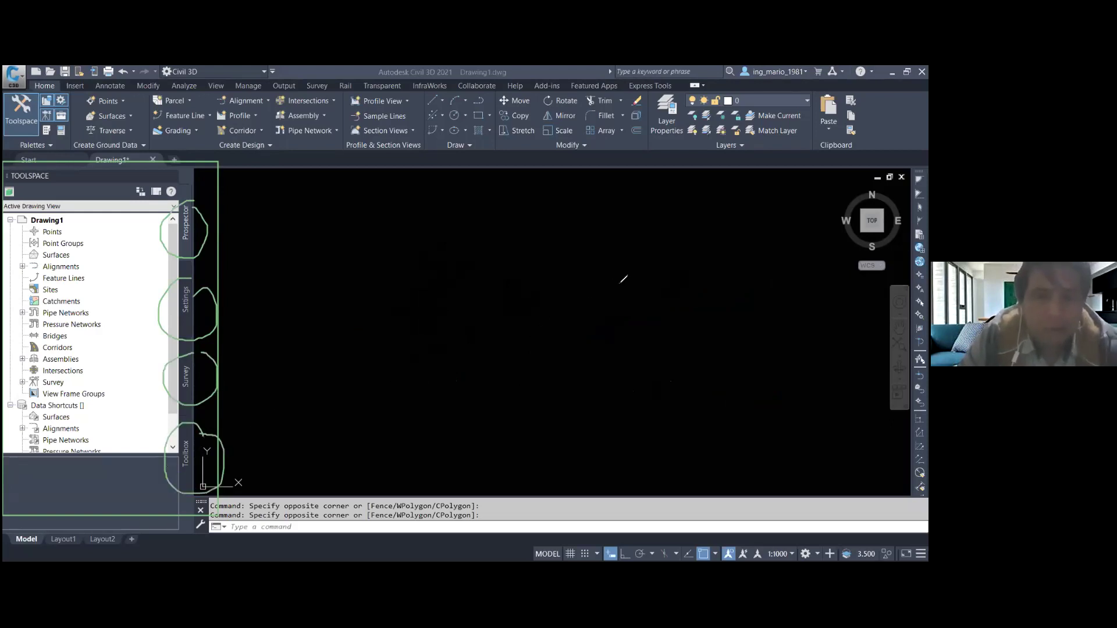
key(e)
drag(202, 270, 203, 272)
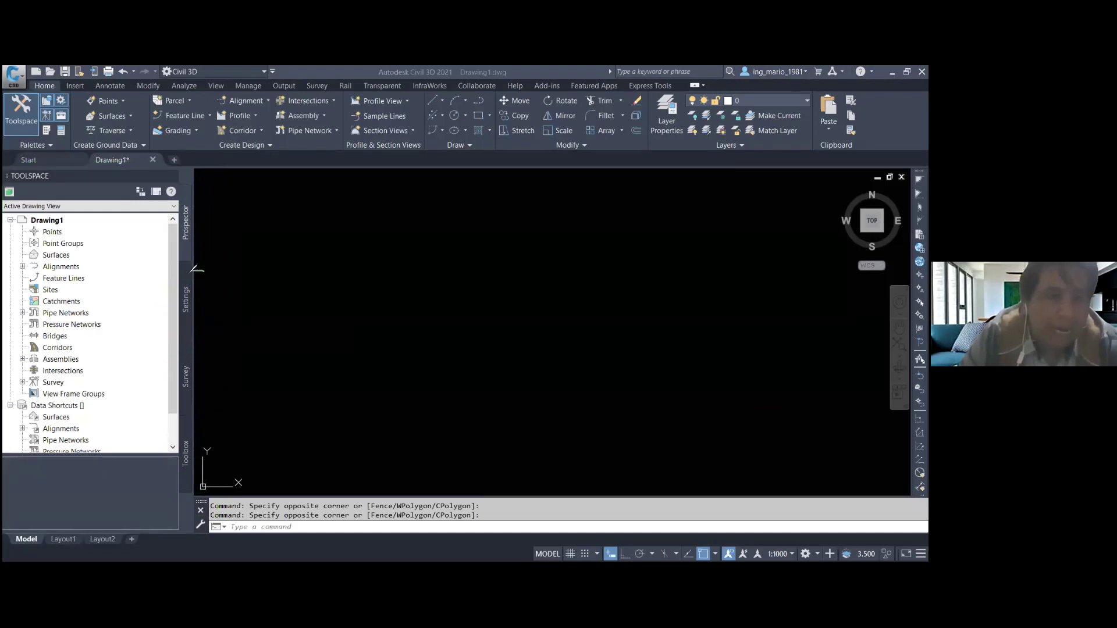
key(e)
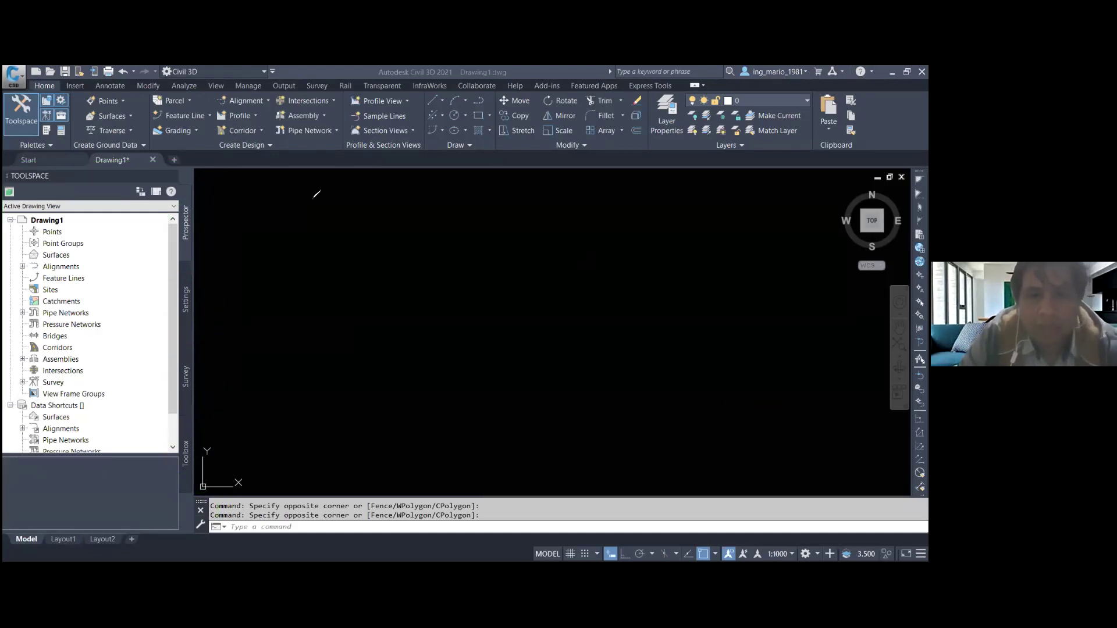
- Switch to the Settings view and bring up Drawing1's drawing-level options, including Edit Drawing Settings
click(189, 289)
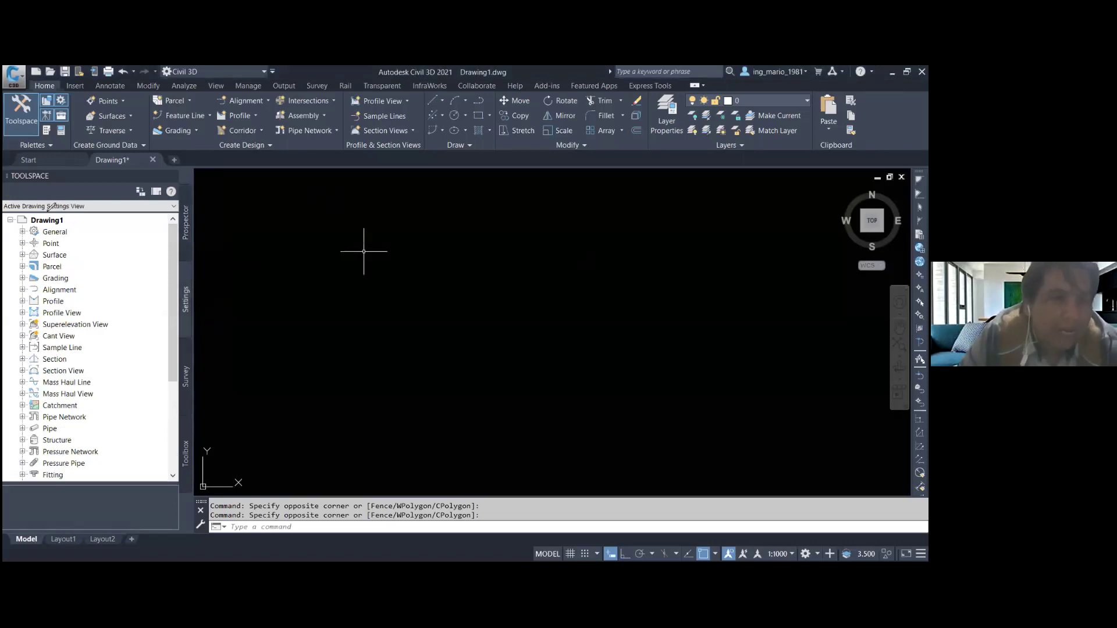
mouse_move(9, 220)
mouse_down()
mouse_move(76, 207)
mouse_move(163, 259)
mouse_up()
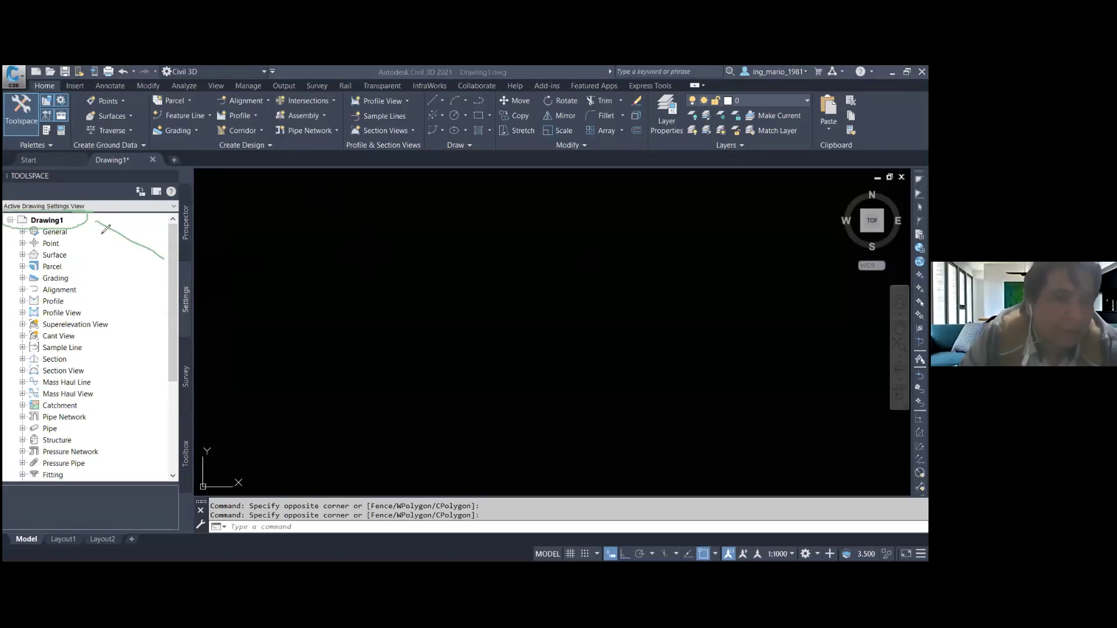
drag(93, 221, 117, 220)
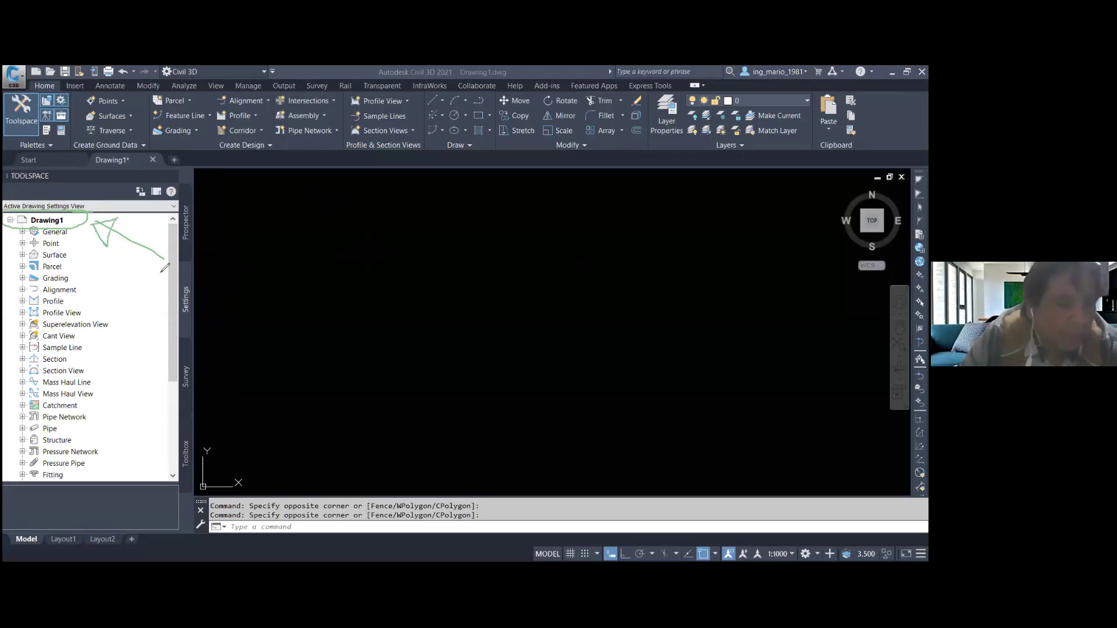
key(Escape)
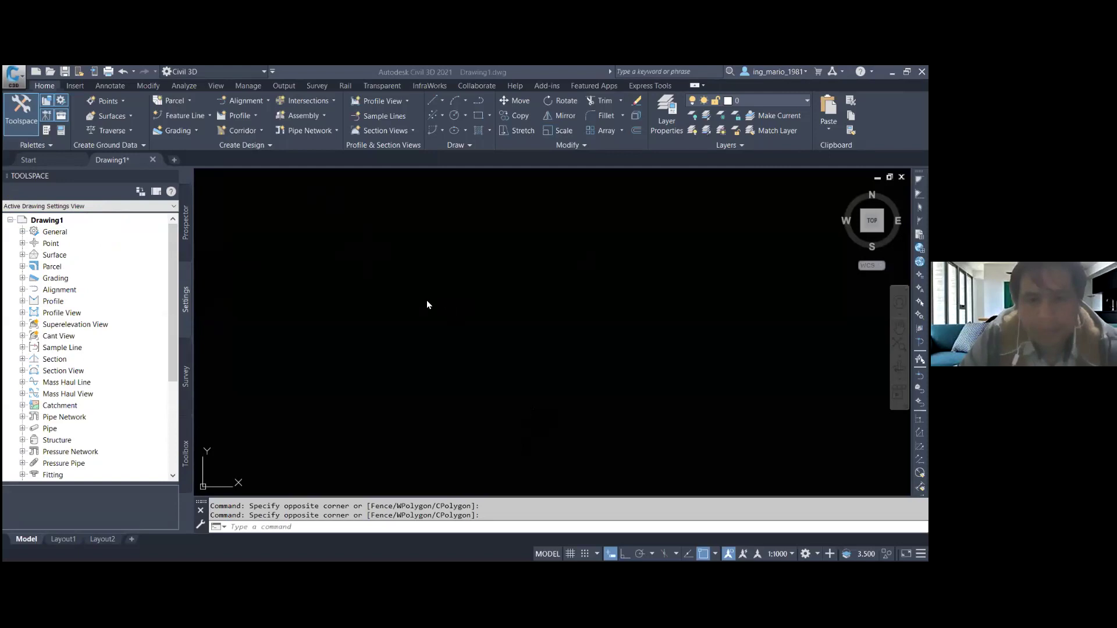
click(53, 221)
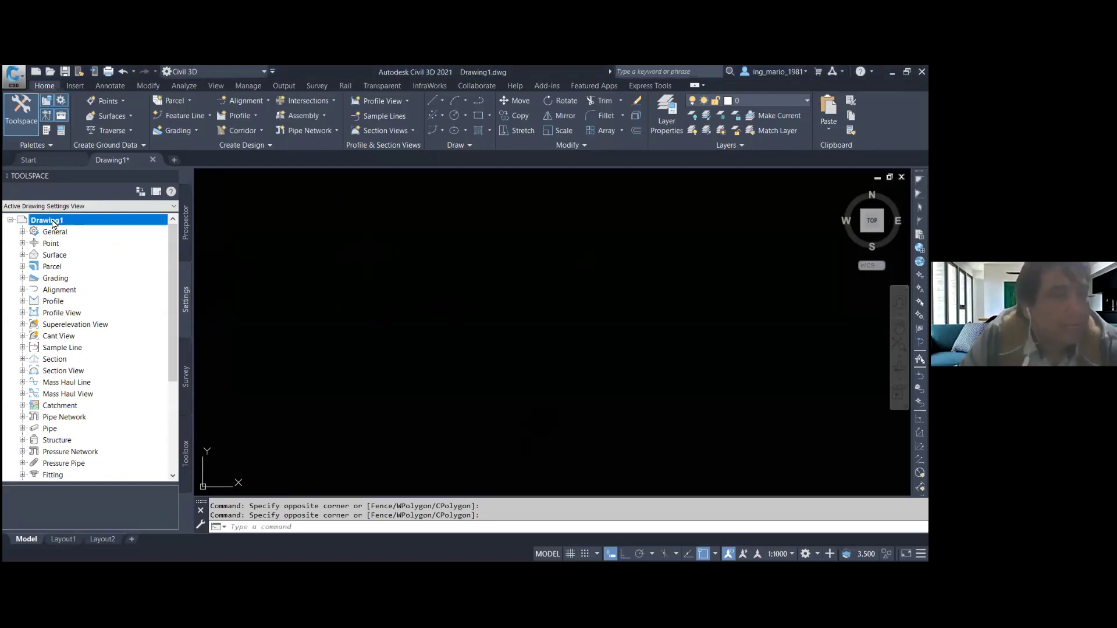
right_click(64, 222)
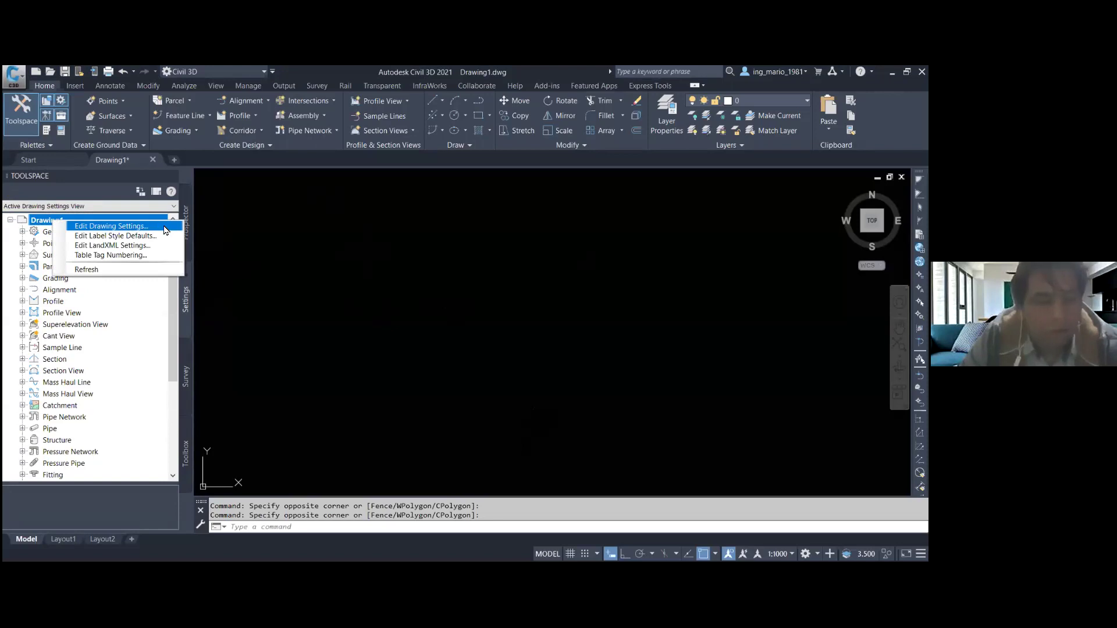
click(164, 230)
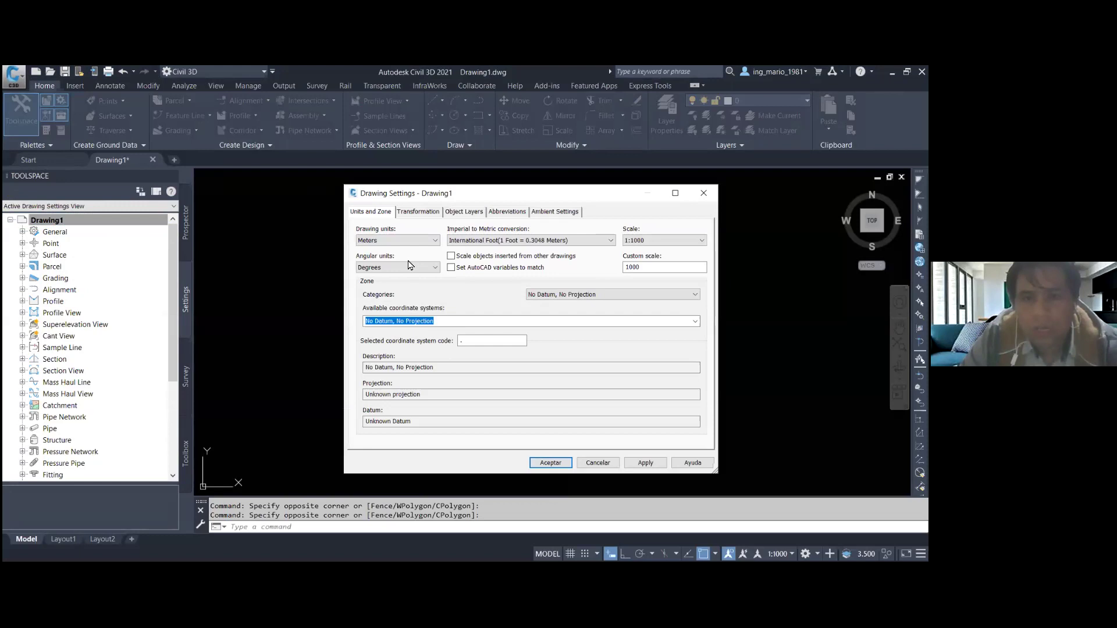
click(528, 143)
drag(349, 219, 445, 251)
drag(612, 221, 721, 250)
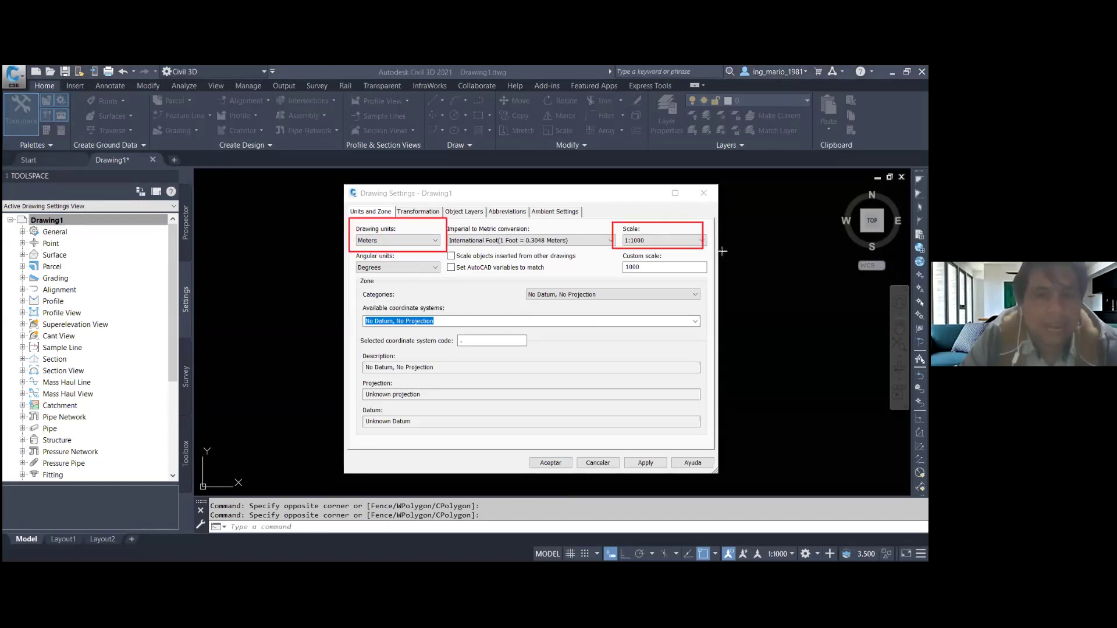
mouse_move(515, 274)
mouse_down()
mouse_move(639, 306)
mouse_move(711, 305)
mouse_up()
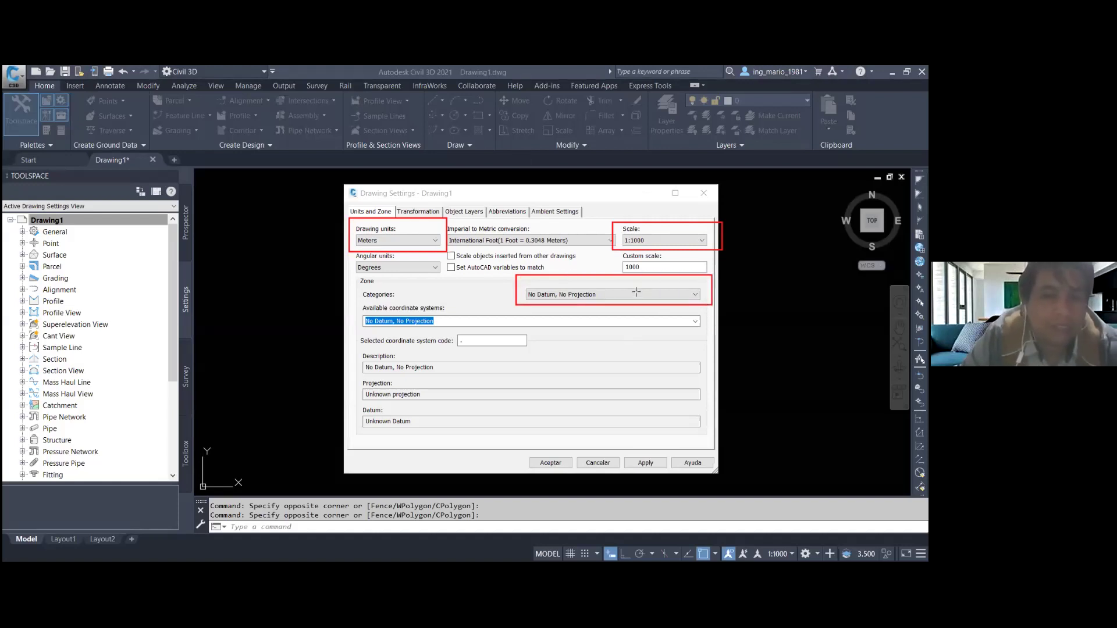
drag(458, 353, 544, 355)
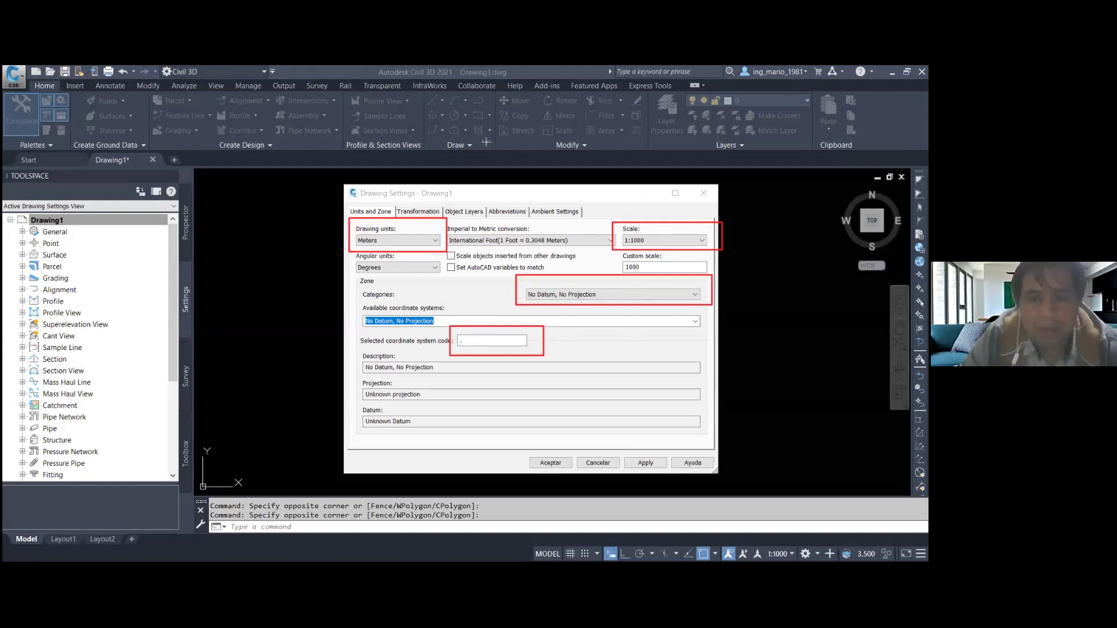
mouse_move(588, 286)
mouse_down()
mouse_move(618, 304)
mouse_move(663, 302)
mouse_move(685, 284)
mouse_move(676, 299)
mouse_move(645, 300)
mouse_up()
mouse_move(473, 332)
mouse_down()
mouse_move(477, 351)
mouse_move(528, 342)
mouse_up()
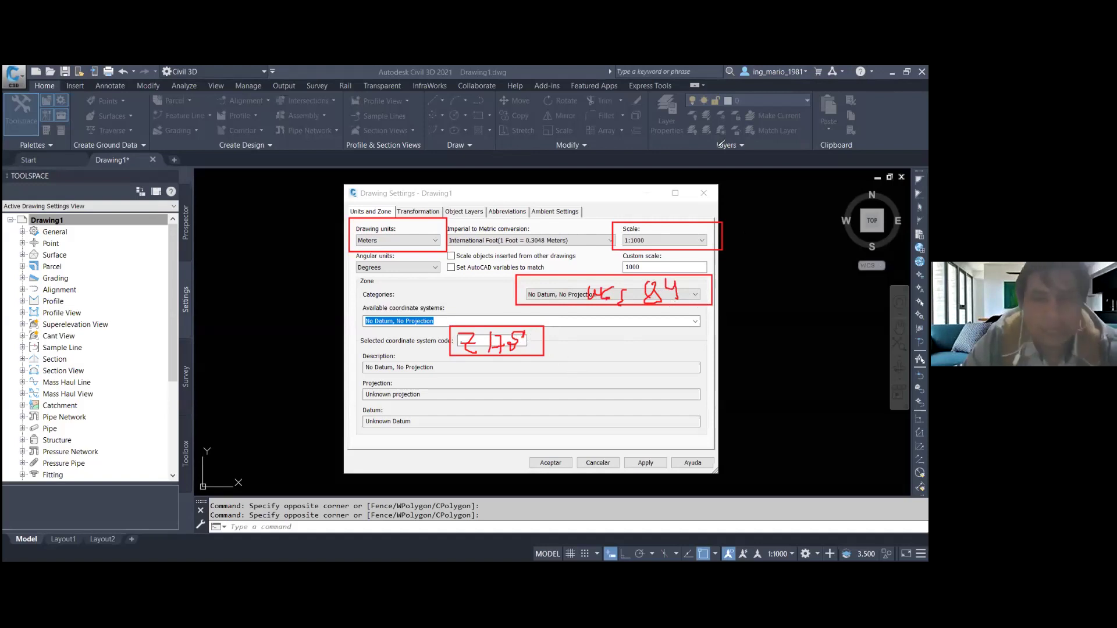
key(Escape)
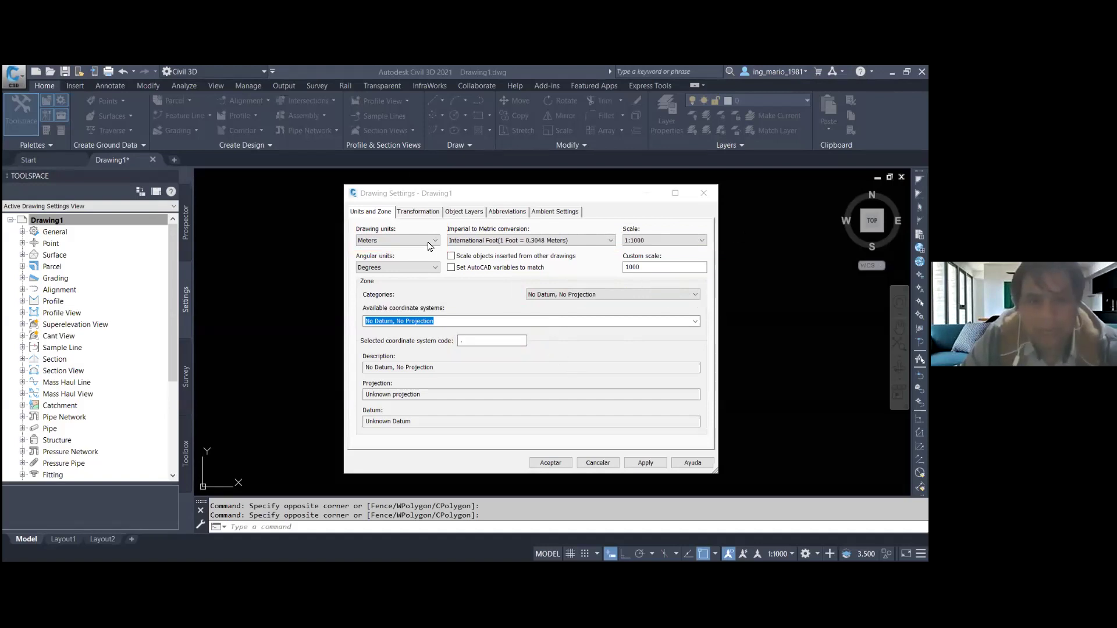
- Review the drawing units and choose the UTM, WGS84 Datum coordinate system category
click(416, 240)
click(416, 240)
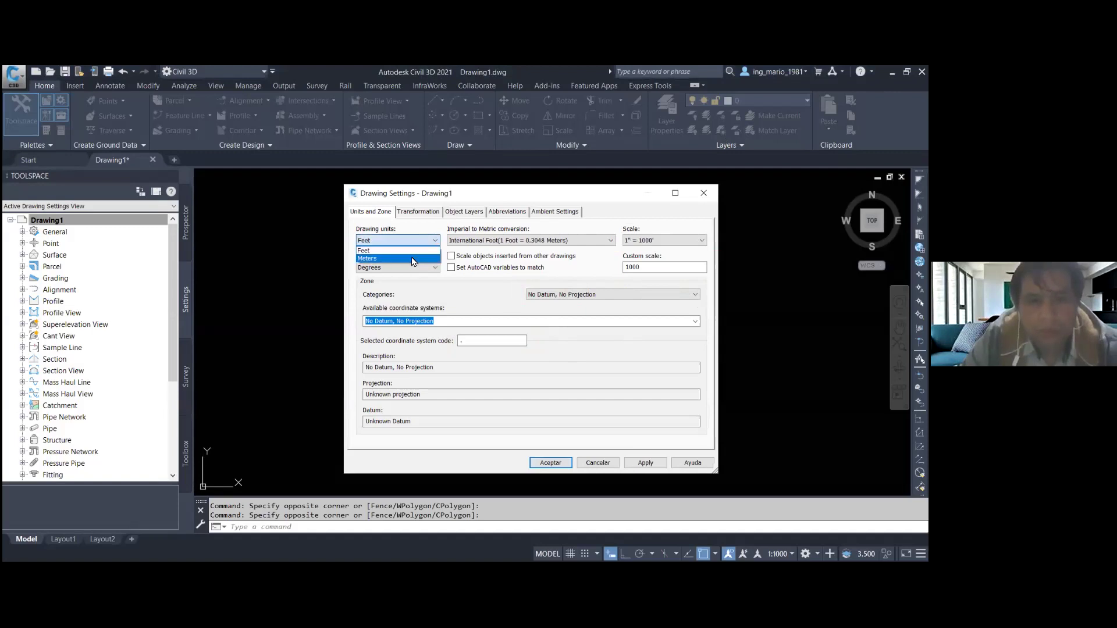
click(663, 240)
click(663, 276)
click(694, 294)
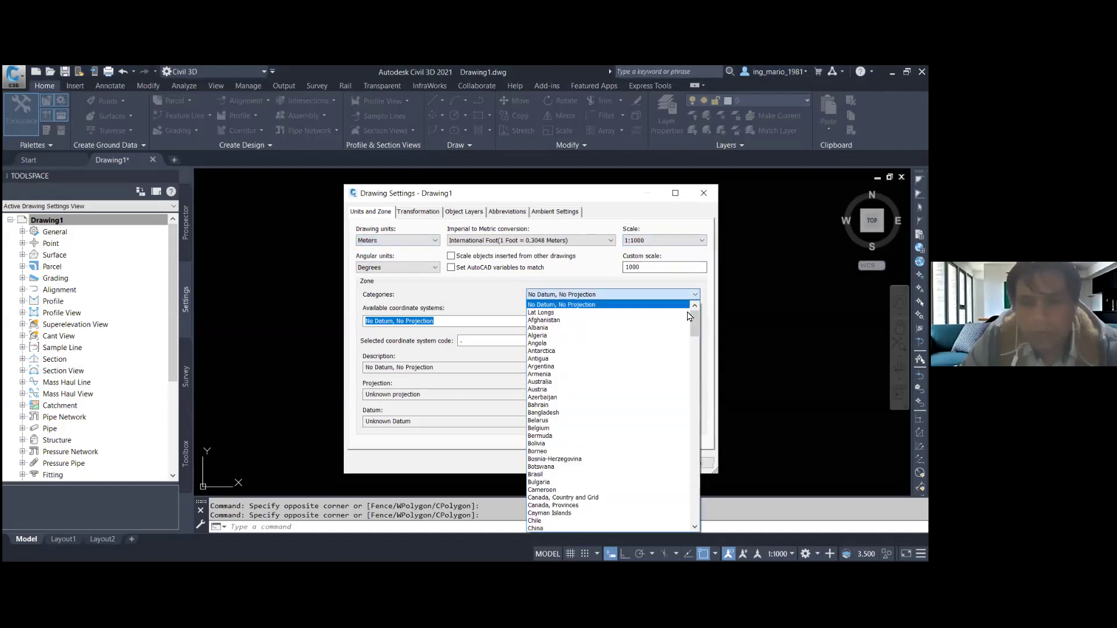
drag(696, 327, 695, 512)
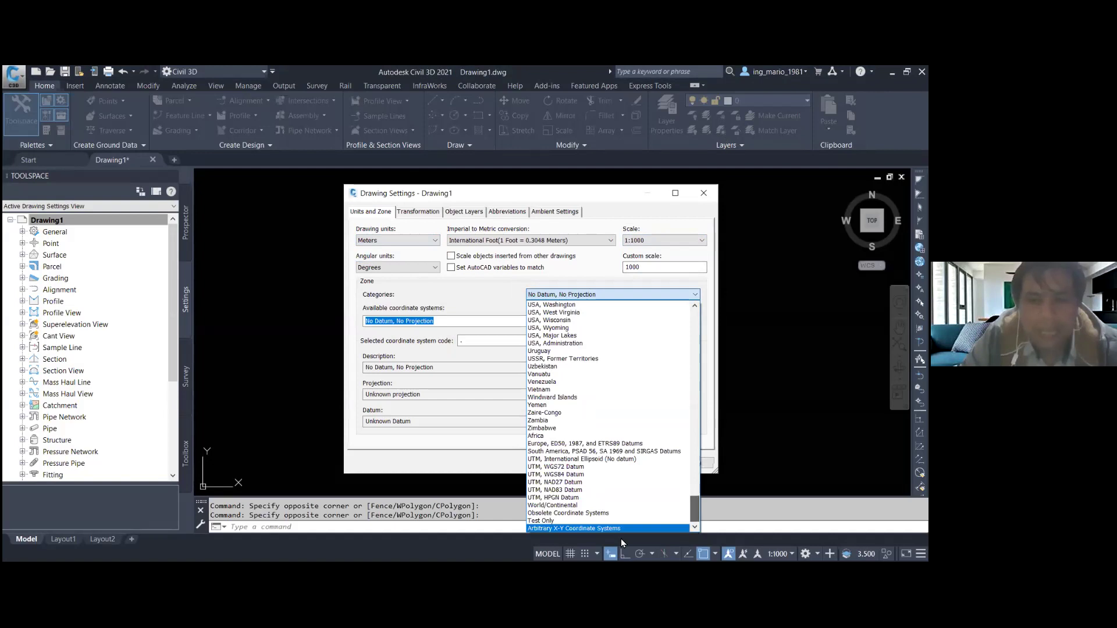
click(582, 474)
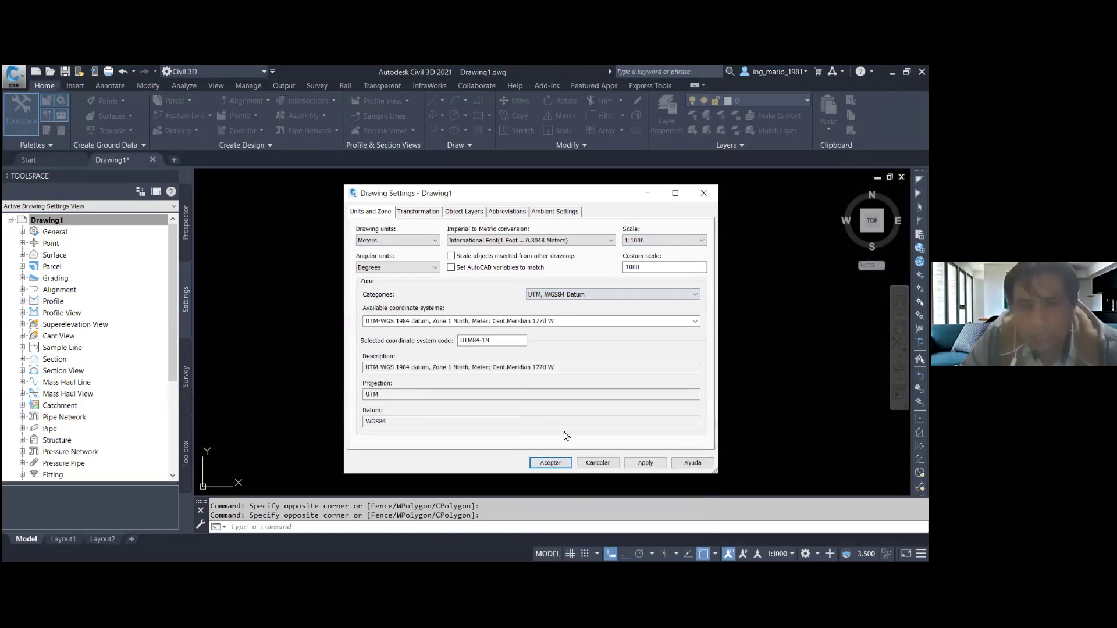
- Change the coordinate system code to UTM84-17s and apply the settings
click(502, 341)
key(BackSpace)
text(7s)
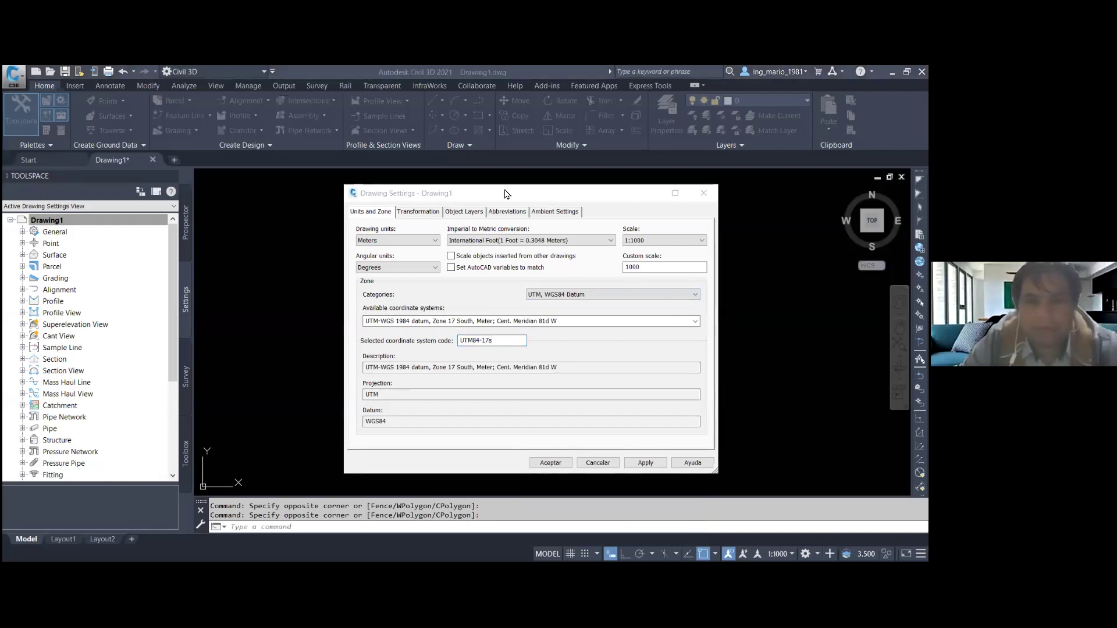
drag(582, 449, 575, 451)
drag(552, 391, 551, 445)
key(Escape)
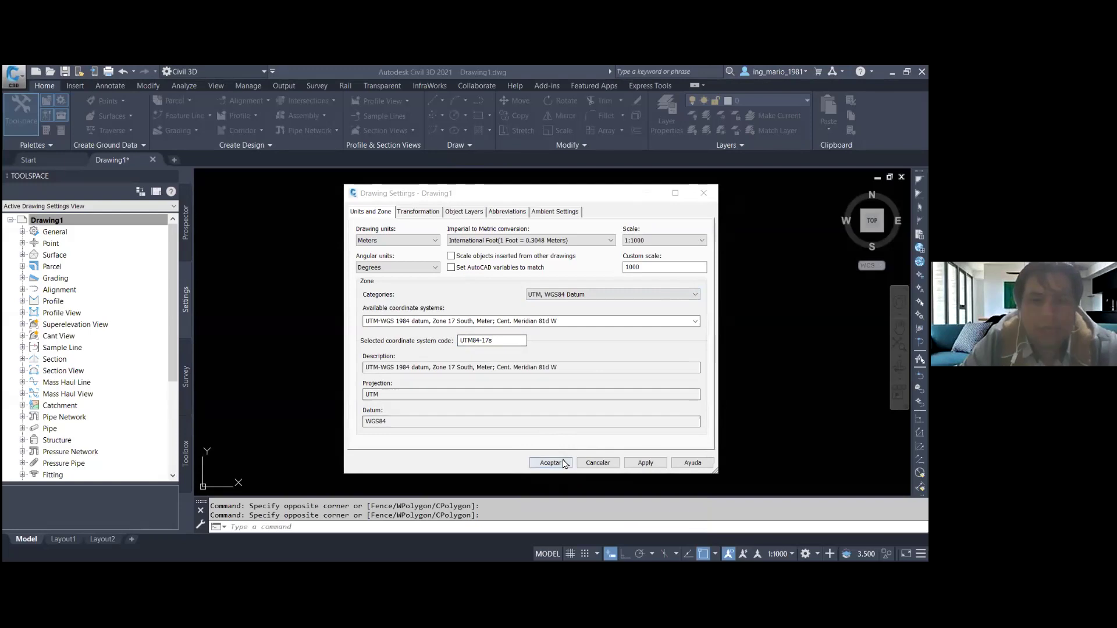
click(562, 463)
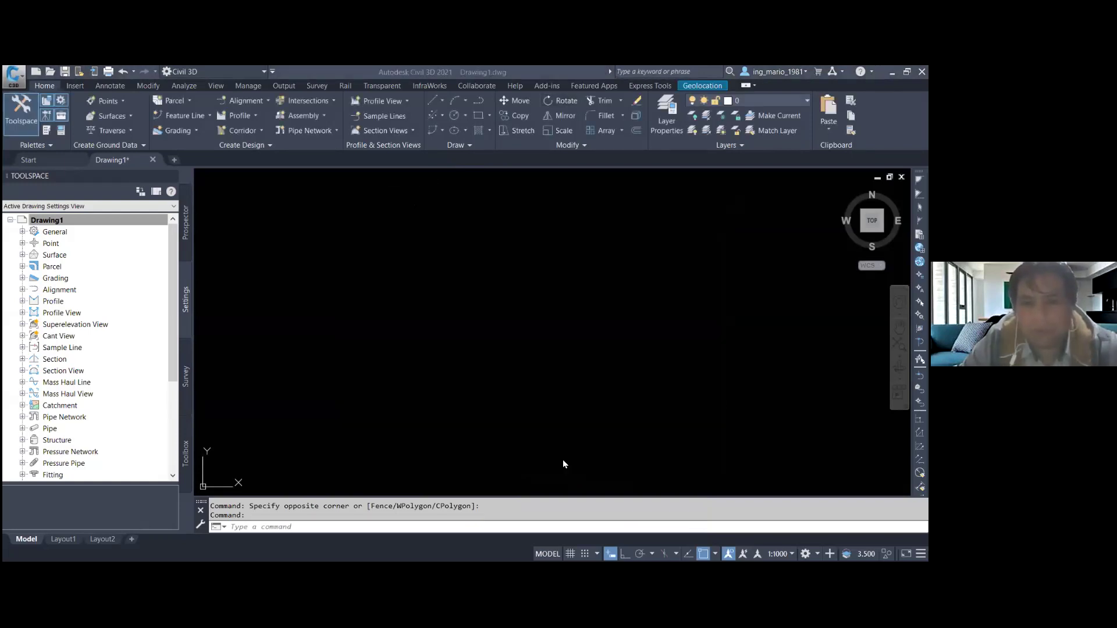
key(alt+Tab)
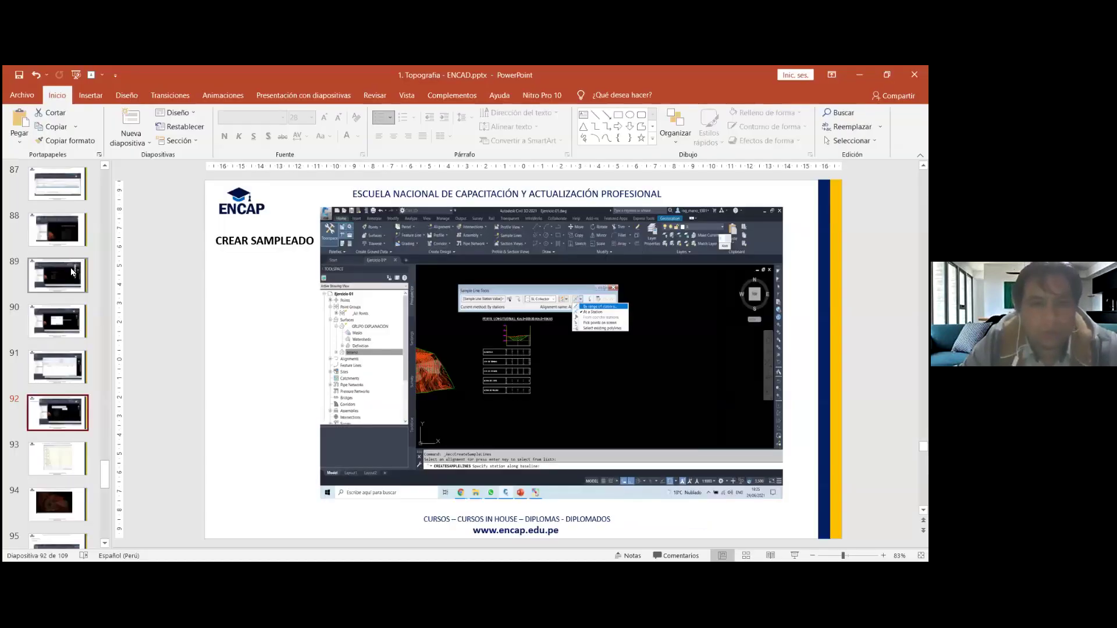
- Open slide 88, then scroll the slide pane back up to the earlier slides
click(67, 244)
scroll(68, 247, up, 2)
scroll(68, 247, up, 2)
scroll(68, 247, up, 2)
scroll(68, 247, up, 2)
scroll(68, 247, up, 2)
scroll(68, 248, up, 2)
scroll(68, 247, up, 2)
scroll(69, 248, up, 2)
scroll(68, 251, up, 2)
scroll(69, 255, up, 2)
scroll(68, 264, up, 2)
scroll(69, 267, up, 2)
scroll(71, 279, up, 2)
scroll(72, 291, up, 2)
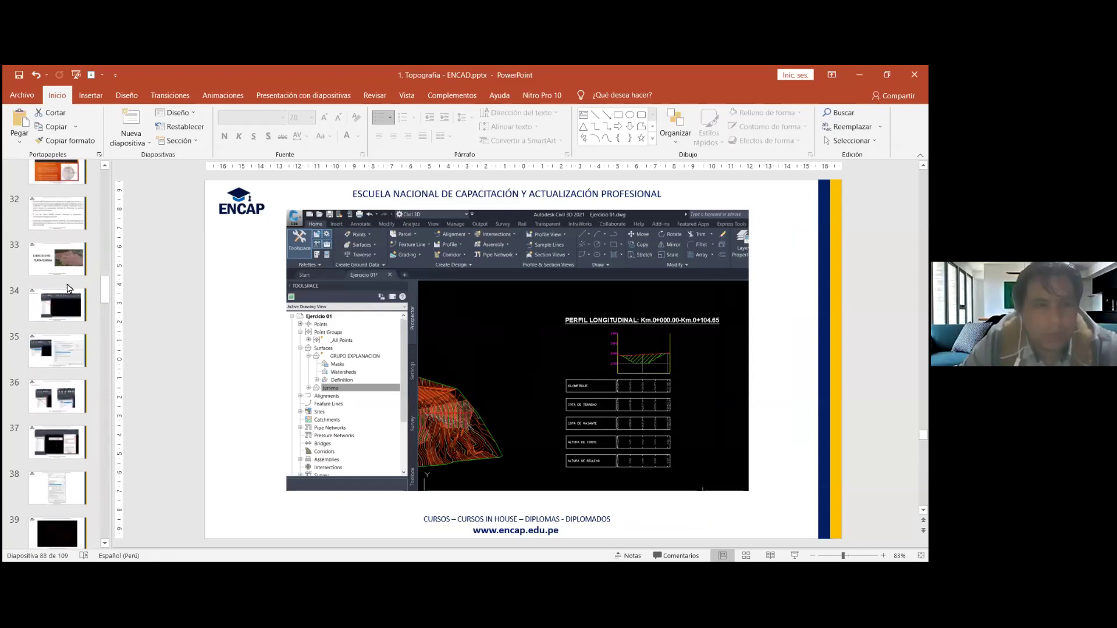
scroll(72, 302, up, 2)
- Move from georeferencing slide 34 to slide 36, IMPORTAR PUNTOS
click(70, 384)
click(78, 429)
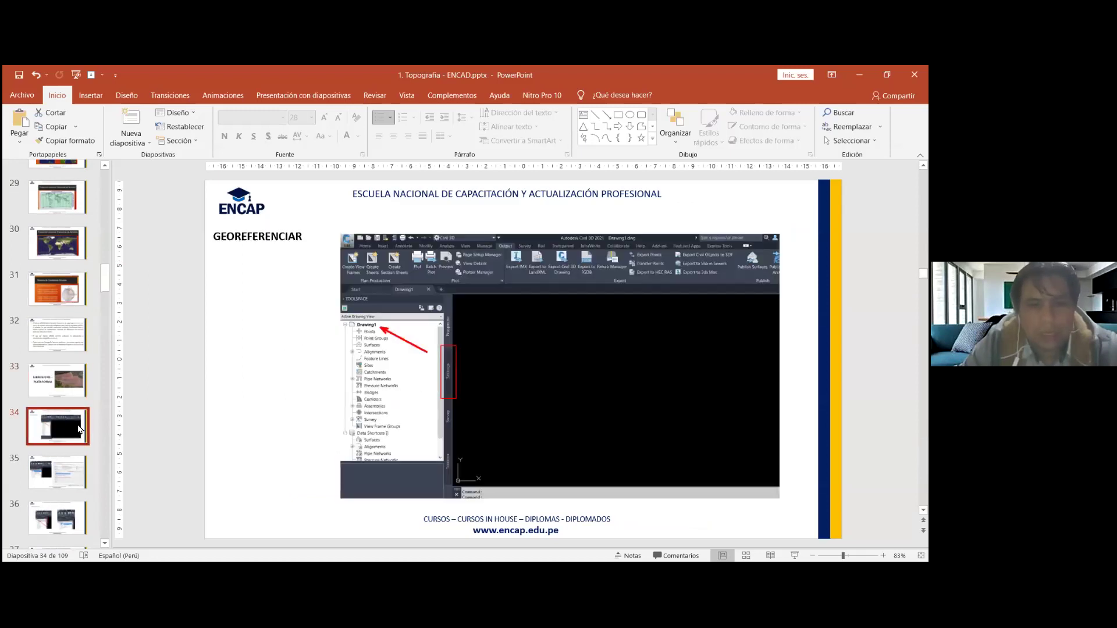
scroll(81, 430, down, 2)
click(59, 364)
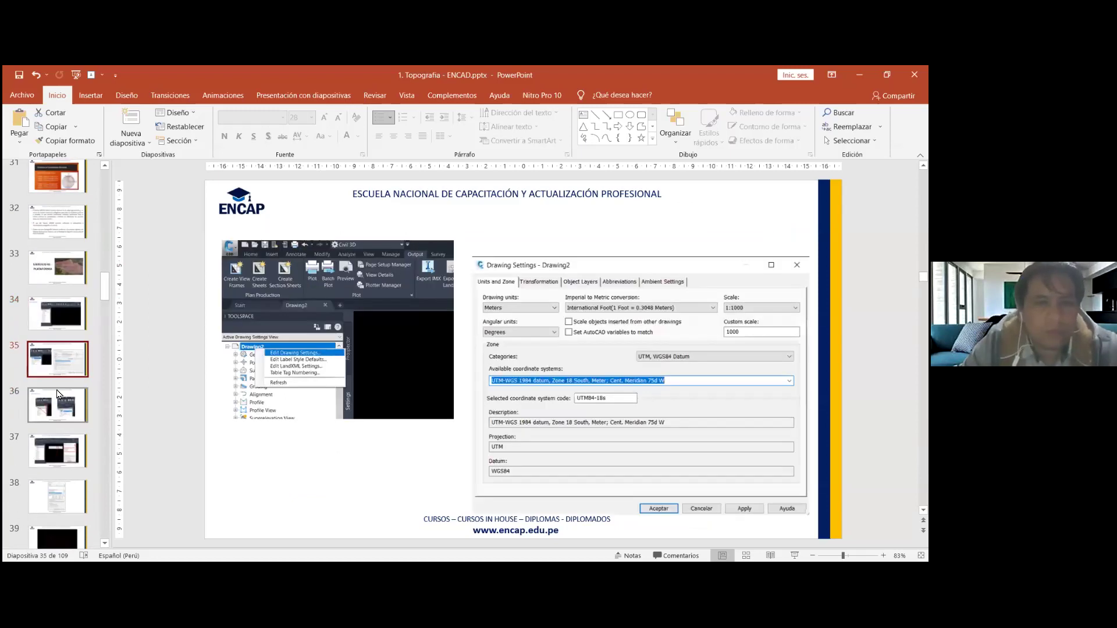
click(59, 394)
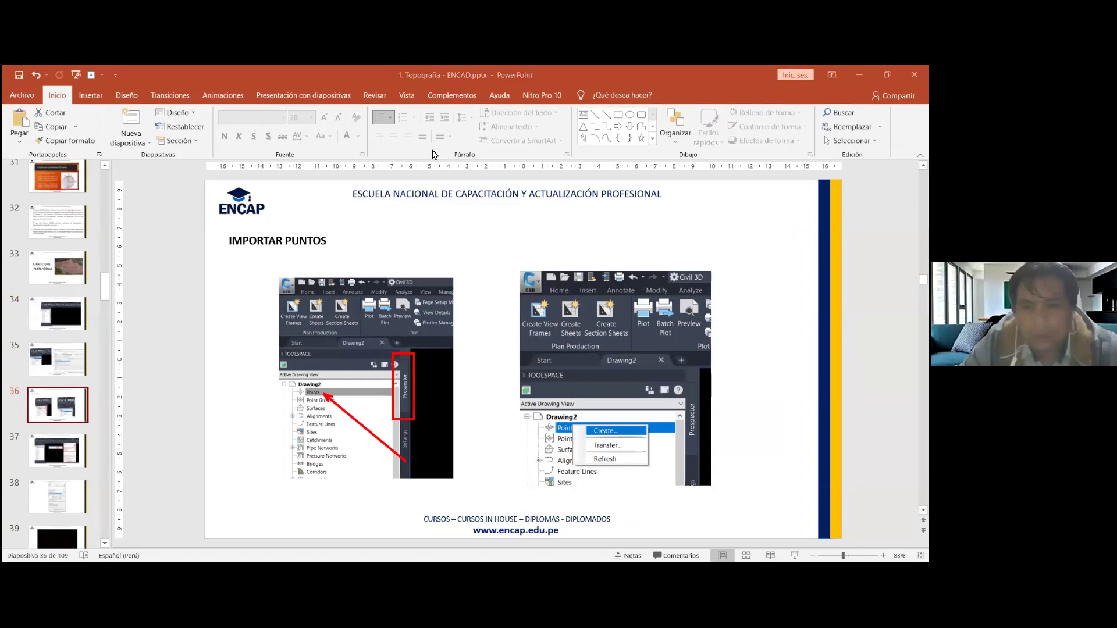
key(alt+Tab)
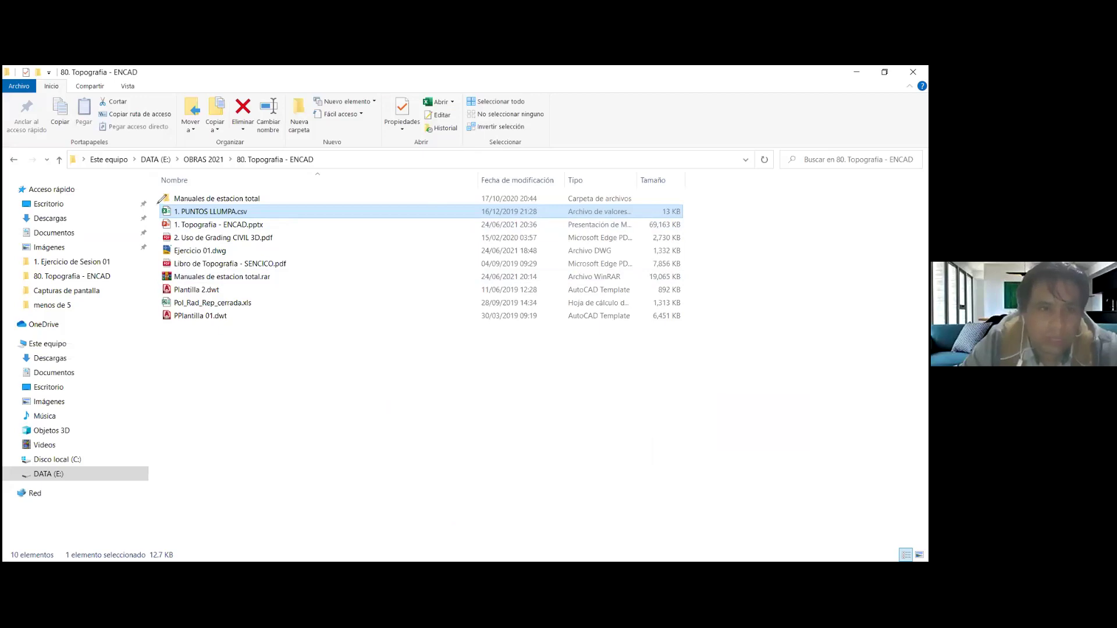
- Mark 1. PUNTOS LLUMPA.csv with an arrow and hand-write the *.txt file type
mouse_move(156, 203)
mouse_down()
mouse_move(236, 196)
mouse_move(164, 198)
mouse_up()
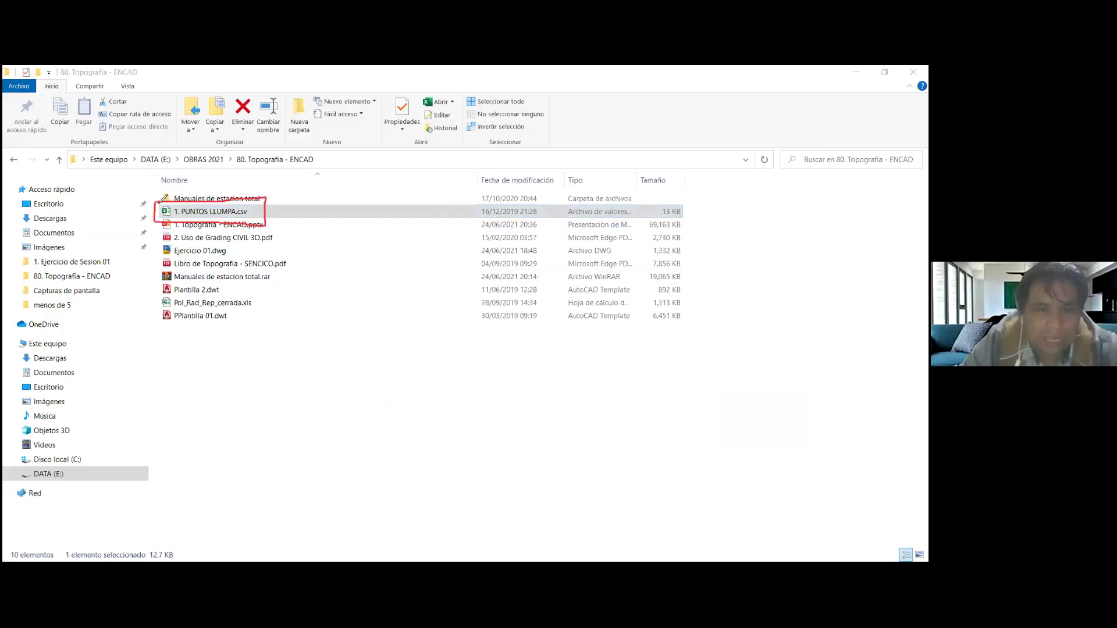
mouse_move(336, 219)
mouse_down()
mouse_move(279, 219)
mouse_move(306, 233)
mouse_up()
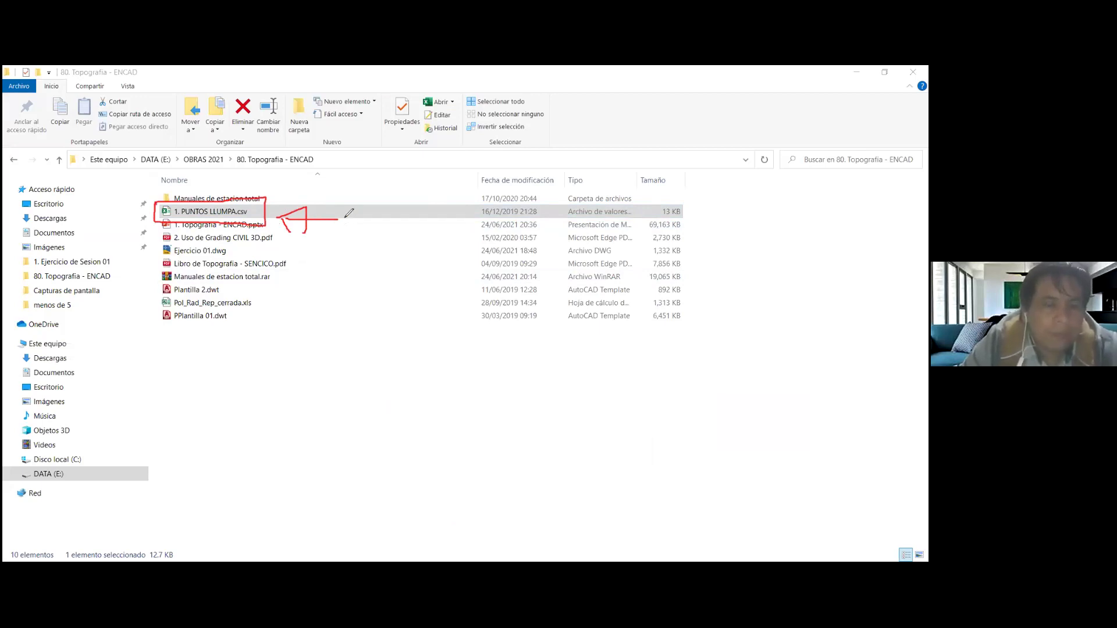
mouse_move(383, 195)
mouse_down()
mouse_move(370, 215)
mouse_move(384, 220)
mouse_move(373, 220)
mouse_move(404, 214)
mouse_up()
mouse_move(417, 173)
mouse_down()
mouse_move(418, 224)
mouse_move(428, 203)
mouse_up()
mouse_move(430, 210)
mouse_down()
mouse_move(449, 228)
mouse_move(433, 227)
mouse_up()
mouse_move(452, 181)
mouse_down()
mouse_move(454, 230)
mouse_move(461, 199)
mouse_up()
- Hand-write *.CSV, tick both accepted point file types, then clear the annotations
drag(368, 243, 389, 272)
mouse_move(387, 244)
mouse_down()
mouse_move(368, 277)
mouse_move(378, 276)
mouse_up()
mouse_move(431, 251)
mouse_down()
mouse_move(431, 272)
mouse_move(469, 246)
mouse_up()
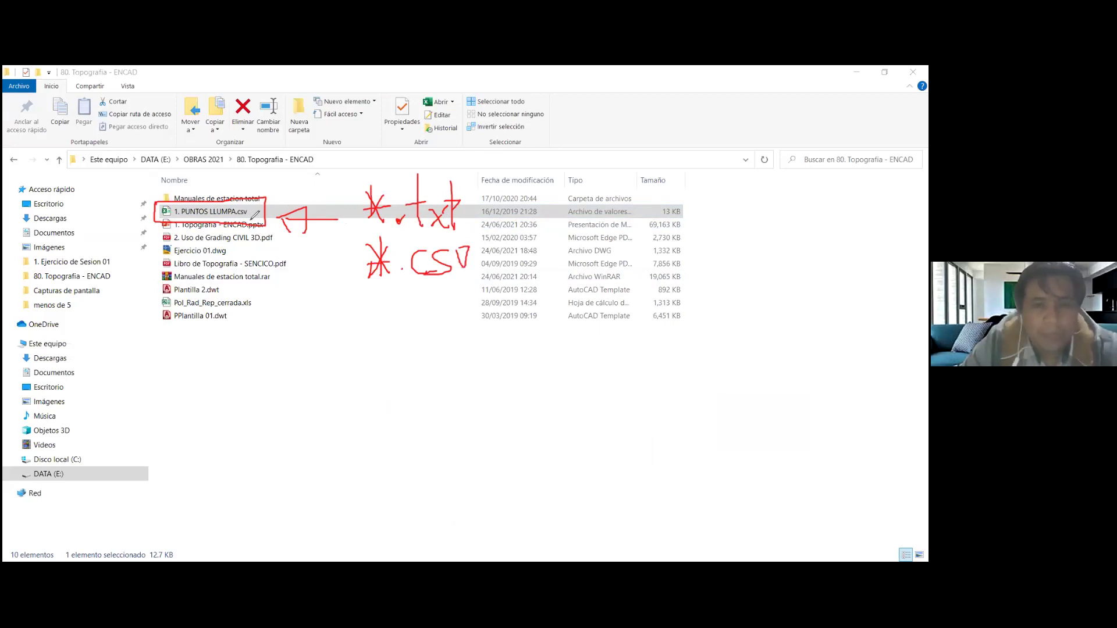
mouse_move(363, 189)
mouse_down()
mouse_move(391, 212)
mouse_move(367, 203)
mouse_up()
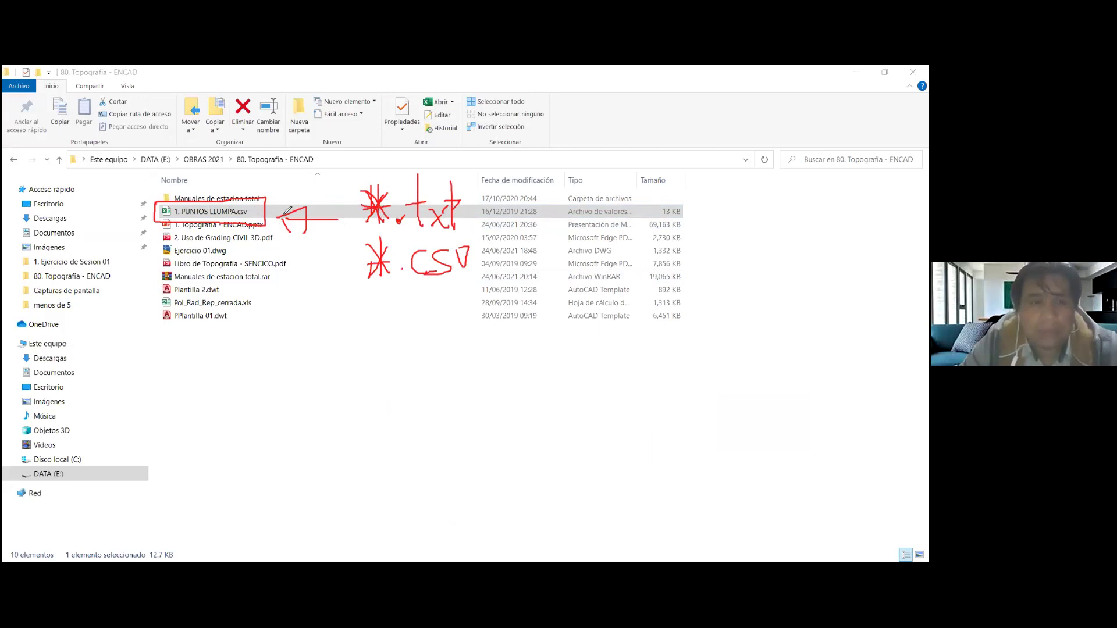
drag(484, 208, 519, 188)
mouse_move(487, 247)
mouse_down()
mouse_move(485, 263)
mouse_move(513, 239)
mouse_up()
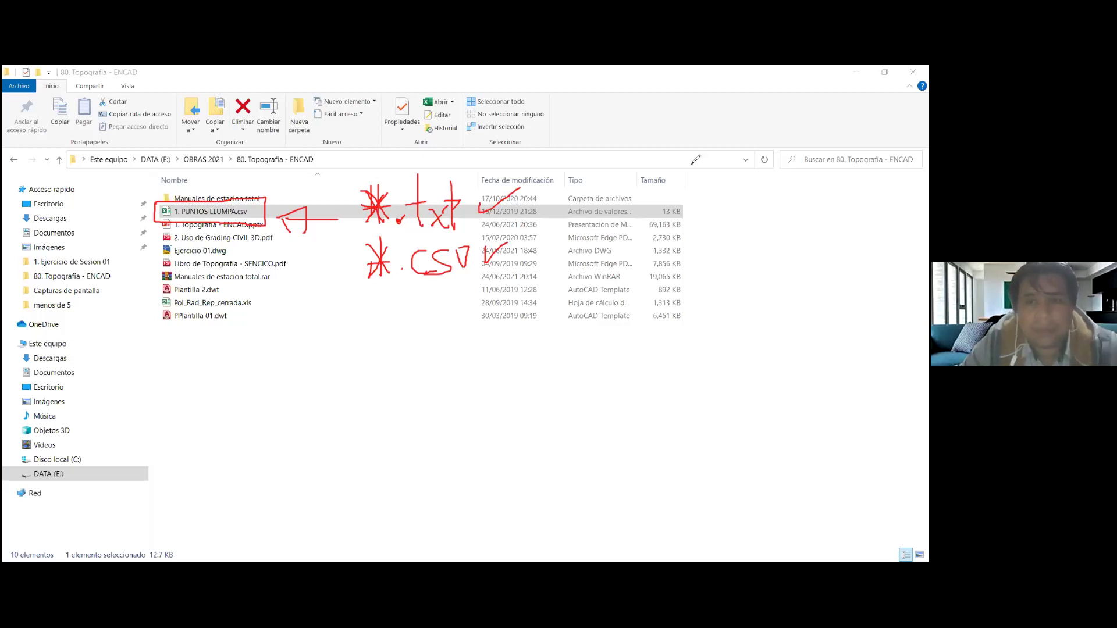
key(e)
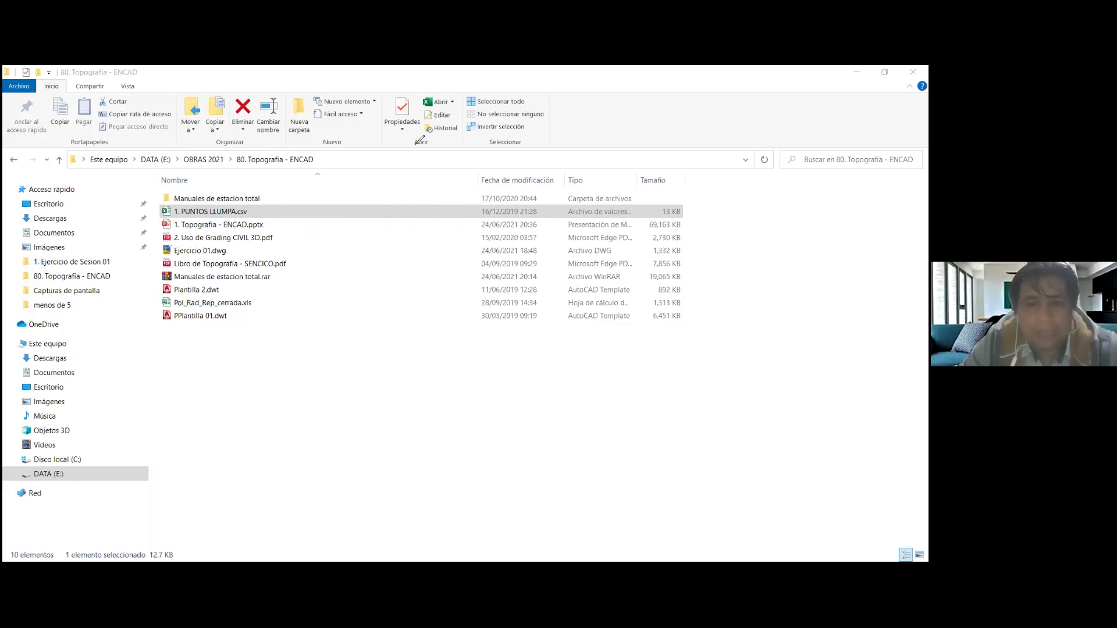
key(alt+Tab)
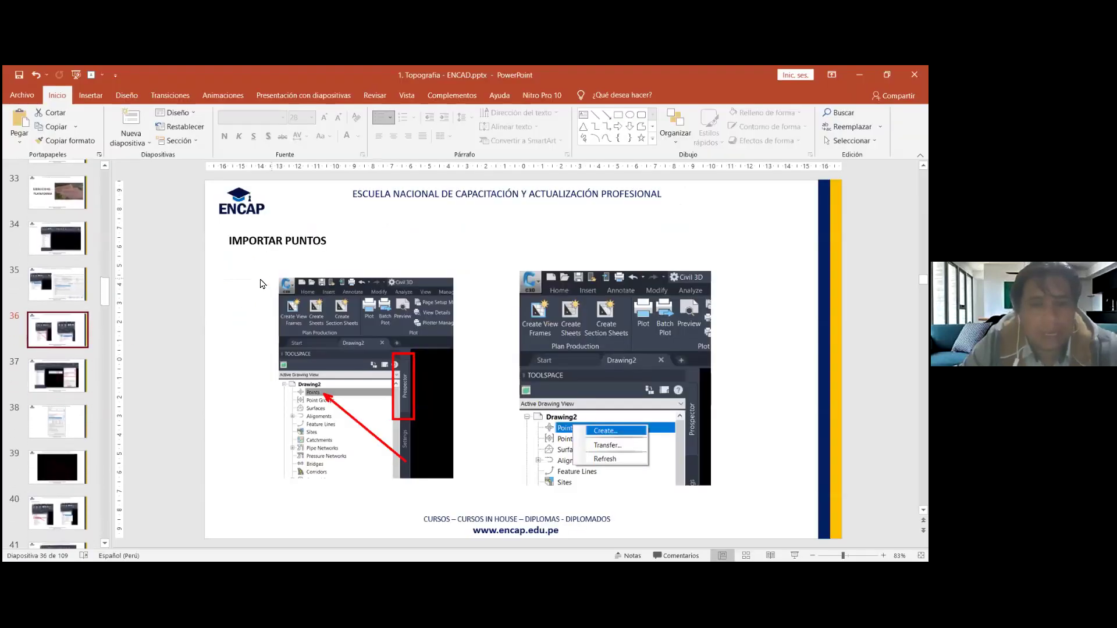
- Advance through slides 37 and 38 to slide 39's plotted red survey points
click(70, 379)
click(79, 414)
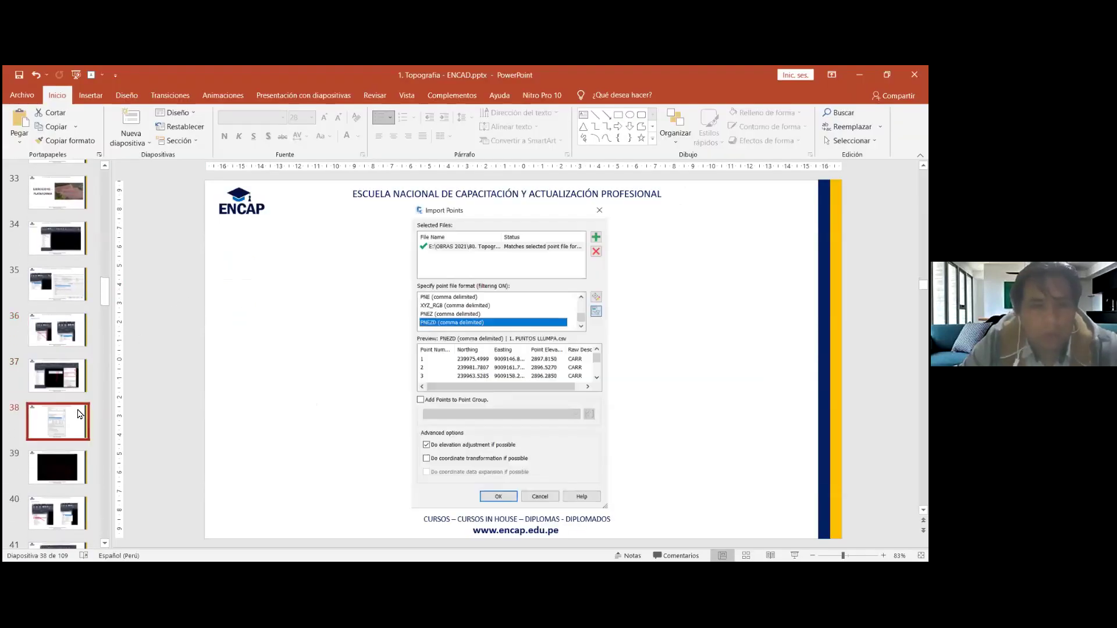
scroll(80, 413, down, 2)
click(70, 395)
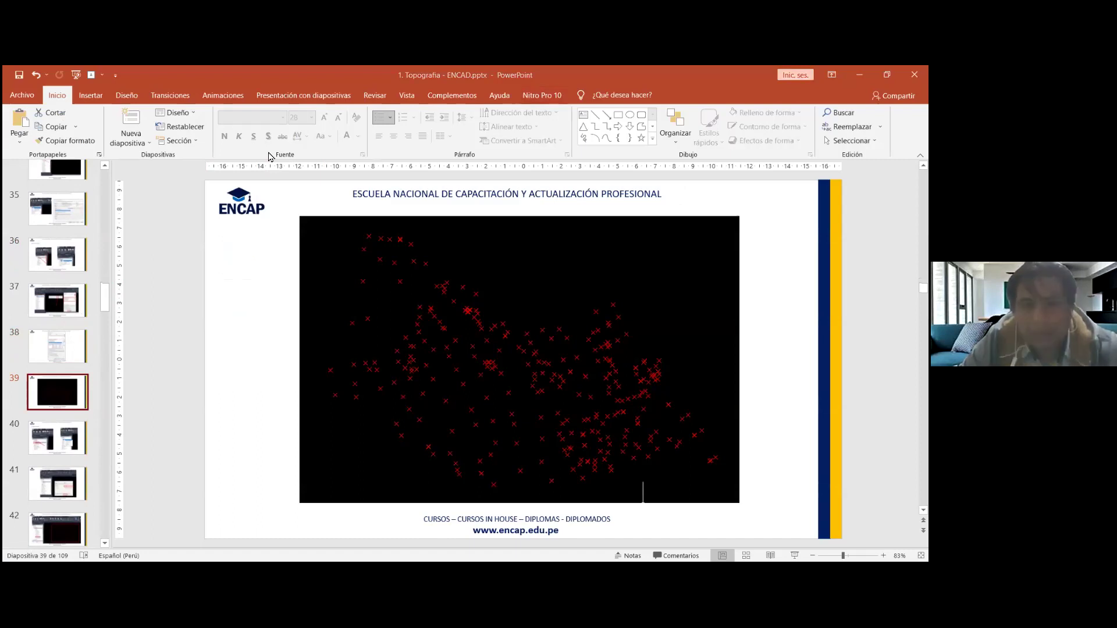
key(alt+Tab)
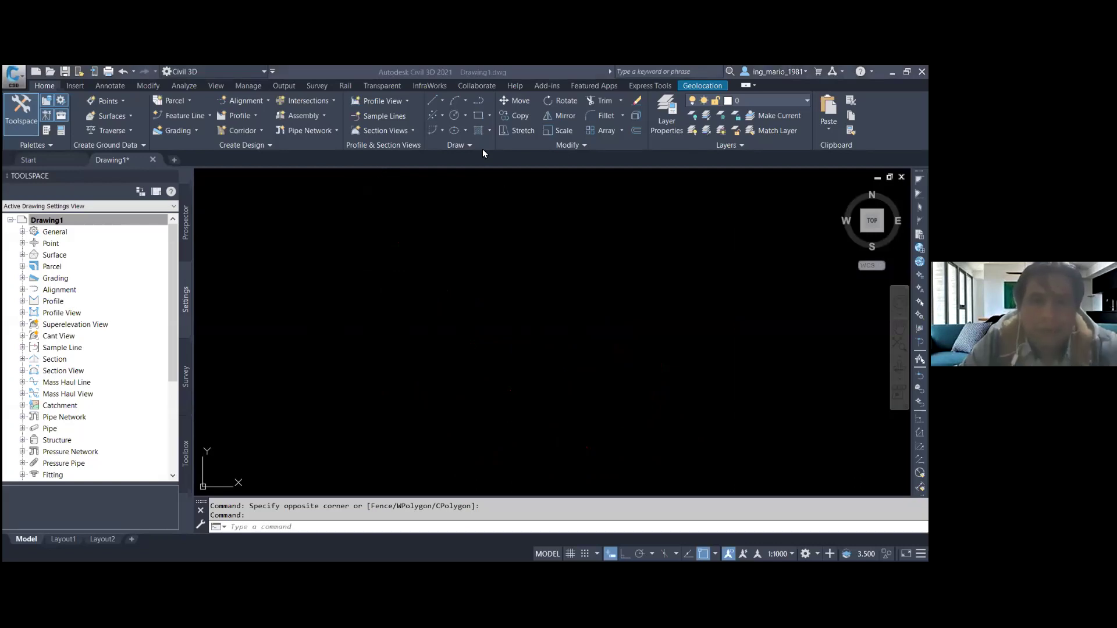
mouse_move(237, 193)
mouse_down()
mouse_move(211, 479)
mouse_move(159, 516)
mouse_up()
mouse_move(49, 503)
mouse_down()
mouse_move(10, 321)
mouse_move(11, 169)
mouse_move(58, 187)
mouse_up()
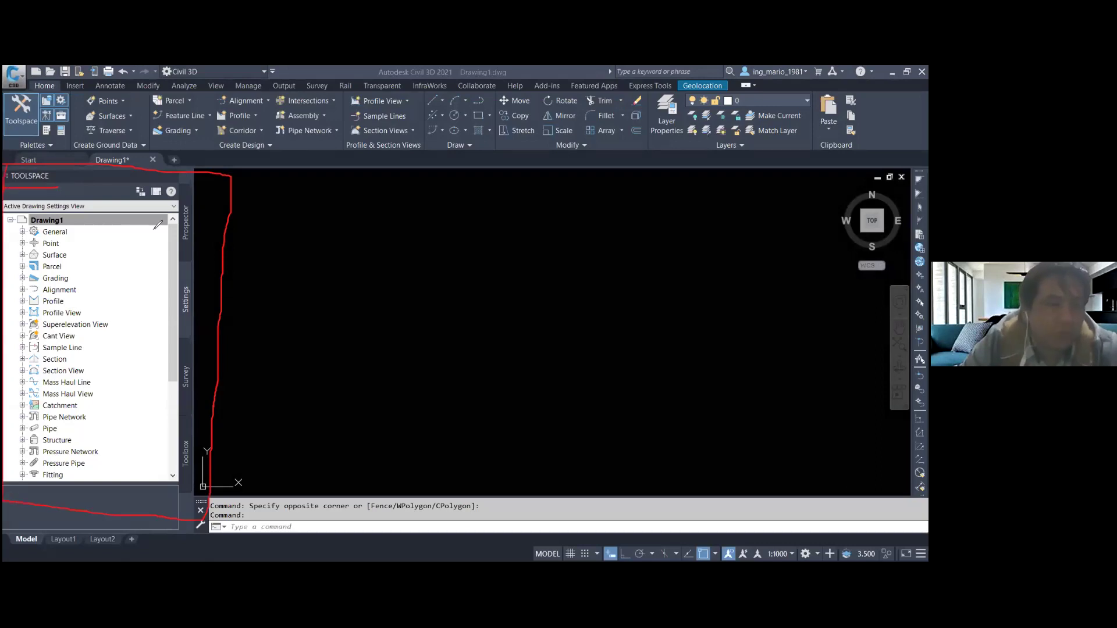
mouse_move(192, 264)
mouse_down()
mouse_move(174, 340)
mouse_move(195, 268)
mouse_up()
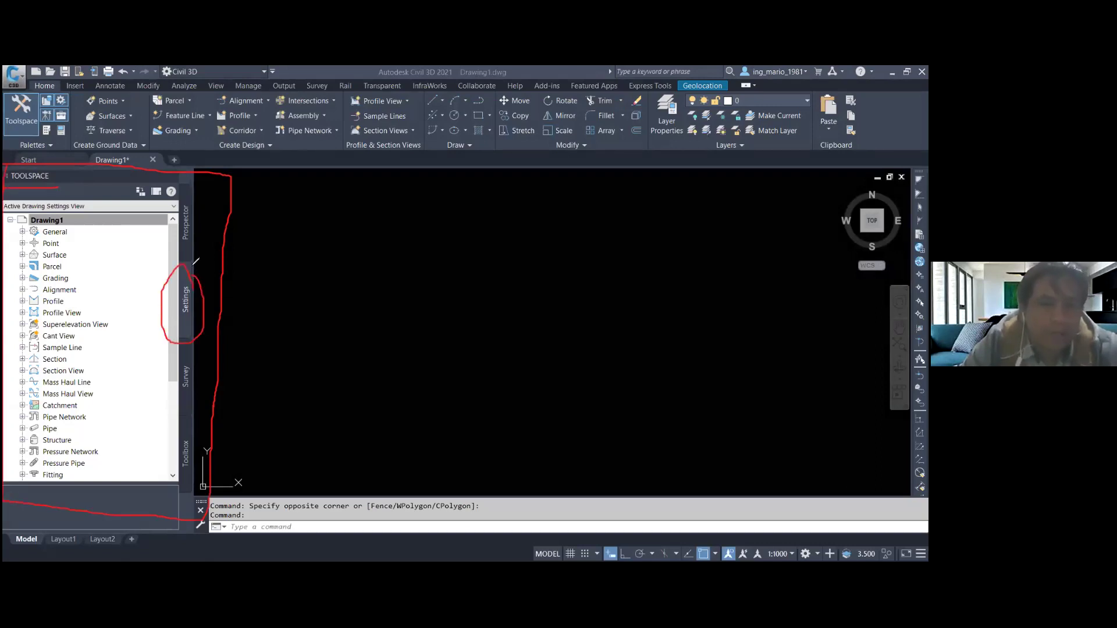
mouse_move(204, 199)
mouse_down()
mouse_move(169, 224)
mouse_move(204, 204)
mouse_move(365, 253)
mouse_move(433, 256)
mouse_up()
mouse_move(220, 231)
mouse_down()
mouse_move(236, 252)
mouse_move(263, 204)
mouse_up()
key(Escape)
click(185, 222)
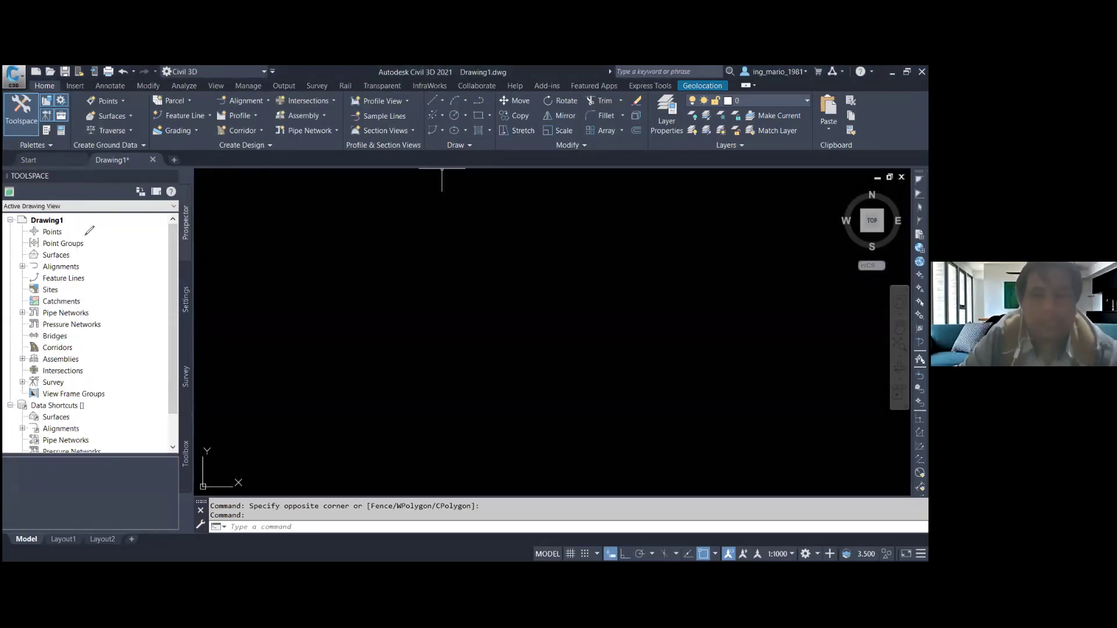
mouse_move(71, 229)
mouse_down()
mouse_move(104, 237)
mouse_move(86, 251)
mouse_move(105, 272)
mouse_move(72, 285)
mouse_move(121, 317)
mouse_move(90, 347)
mouse_up()
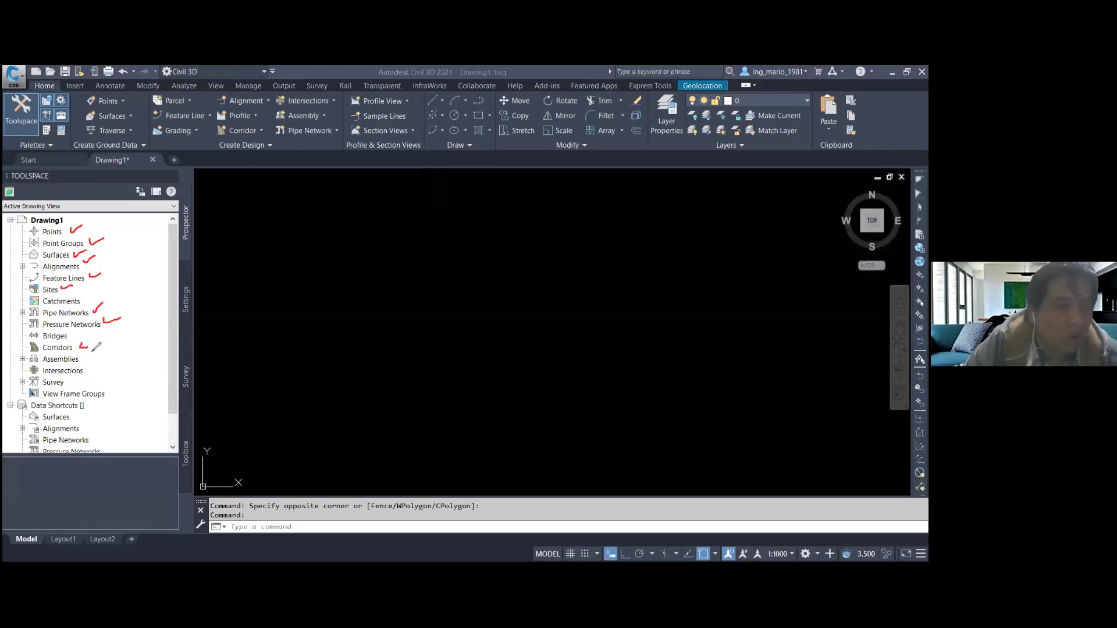
mouse_move(106, 223)
mouse_down()
mouse_move(120, 411)
mouse_move(105, 430)
mouse_up()
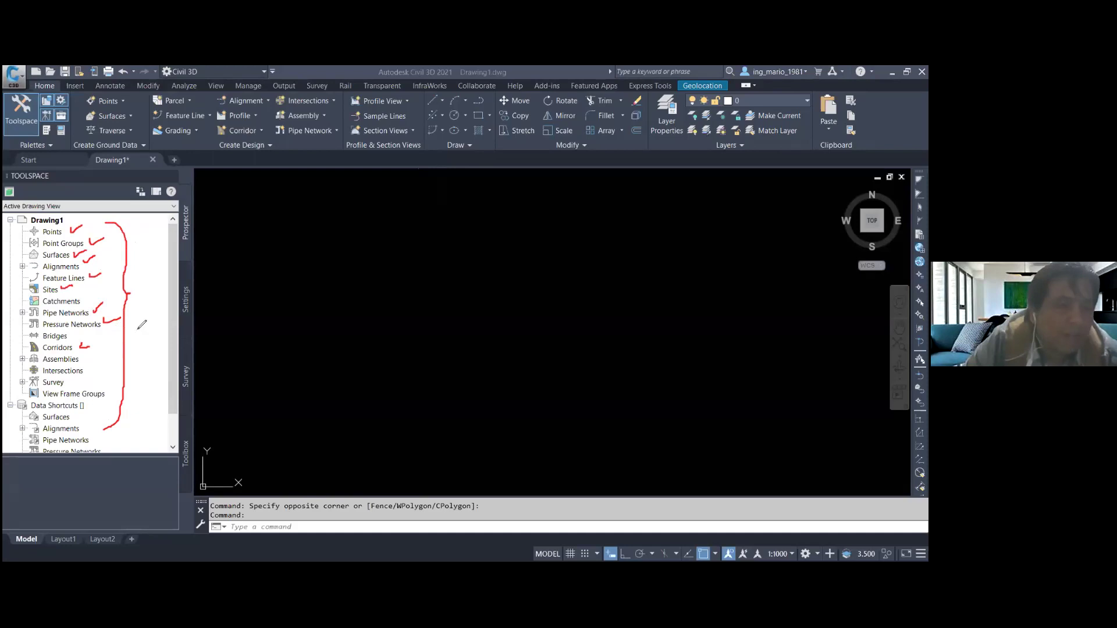
drag(133, 334, 206, 310)
mouse_move(252, 273)
mouse_down()
mouse_move(266, 304)
mouse_move(267, 268)
mouse_move(298, 307)
mouse_up()
mouse_move(312, 254)
mouse_down()
mouse_move(317, 308)
mouse_move(326, 277)
mouse_up()
mouse_move(337, 254)
mouse_down()
mouse_move(335, 317)
mouse_move(377, 314)
mouse_up()
mouse_move(151, 338)
mouse_down()
mouse_move(260, 400)
mouse_move(302, 402)
mouse_move(293, 393)
mouse_up()
drag(263, 371, 285, 369)
mouse_move(311, 372)
mouse_down()
mouse_move(312, 402)
mouse_move(330, 381)
mouse_move(354, 430)
mouse_up()
drag(357, 381, 377, 402)
drag(380, 396, 404, 401)
mouse_move(405, 358)
mouse_down()
mouse_move(413, 407)
mouse_move(422, 379)
mouse_up()
drag(430, 391, 431, 403)
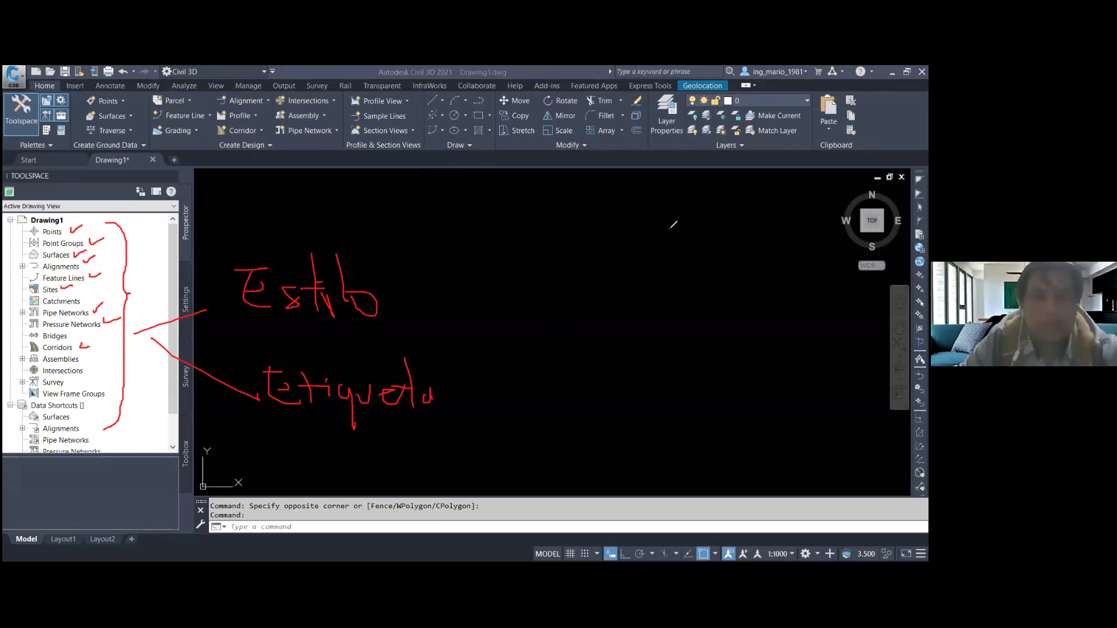
key(Escape)
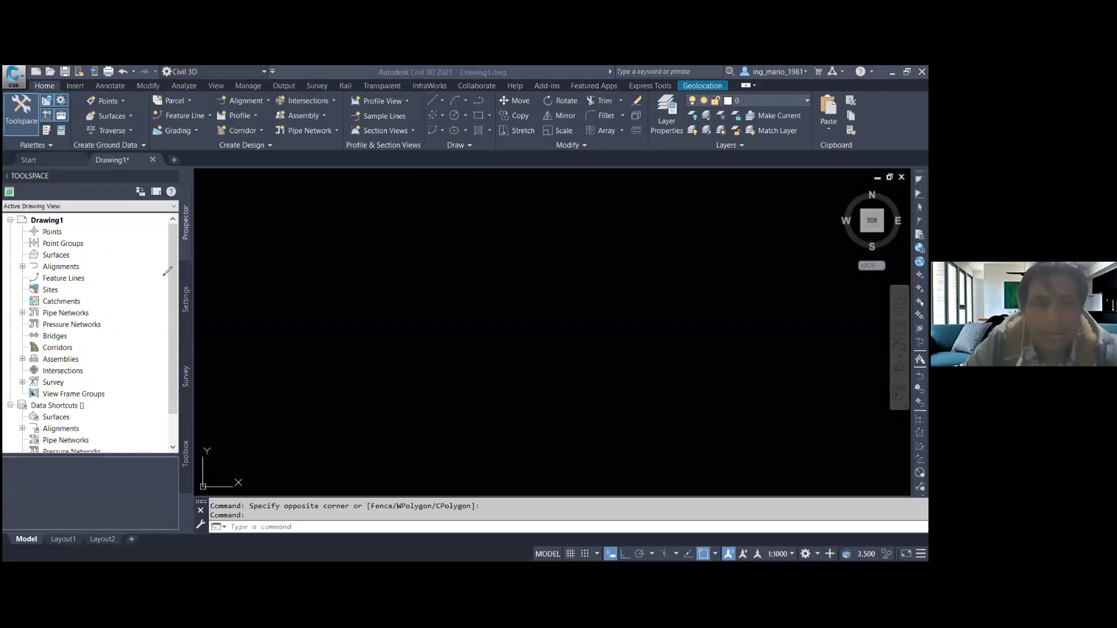
drag(30, 235, 110, 249)
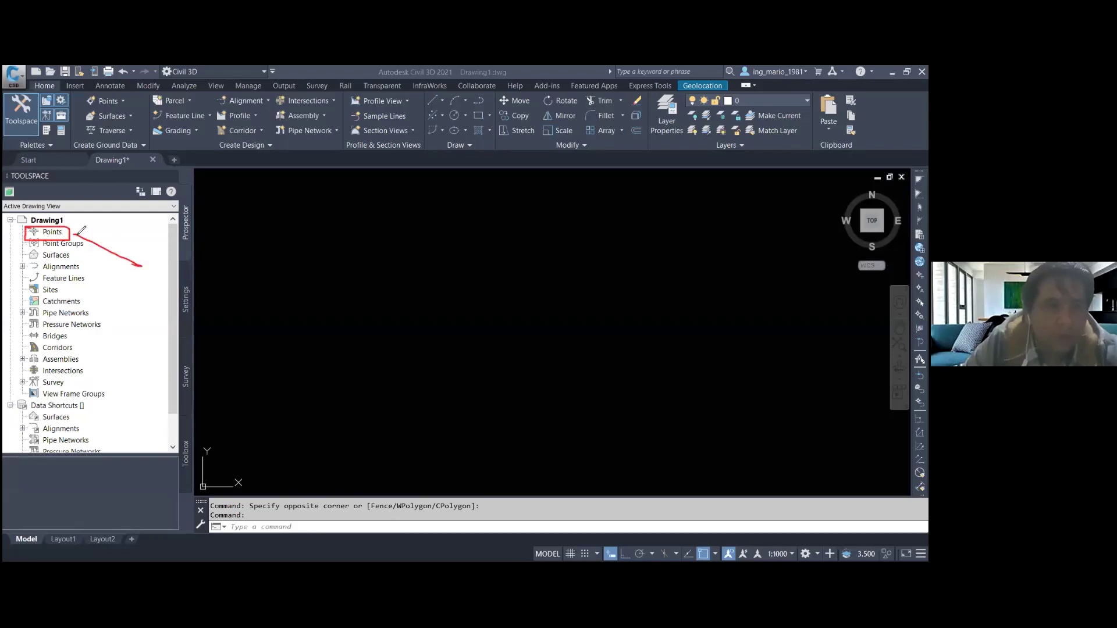
drag(91, 235, 82, 246)
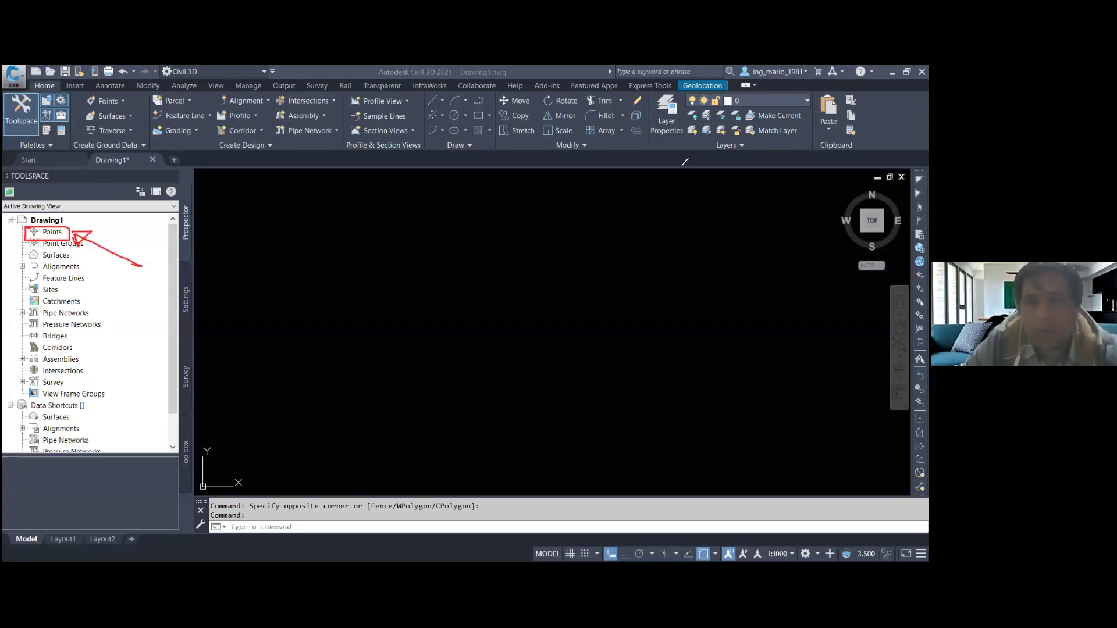
key(e)
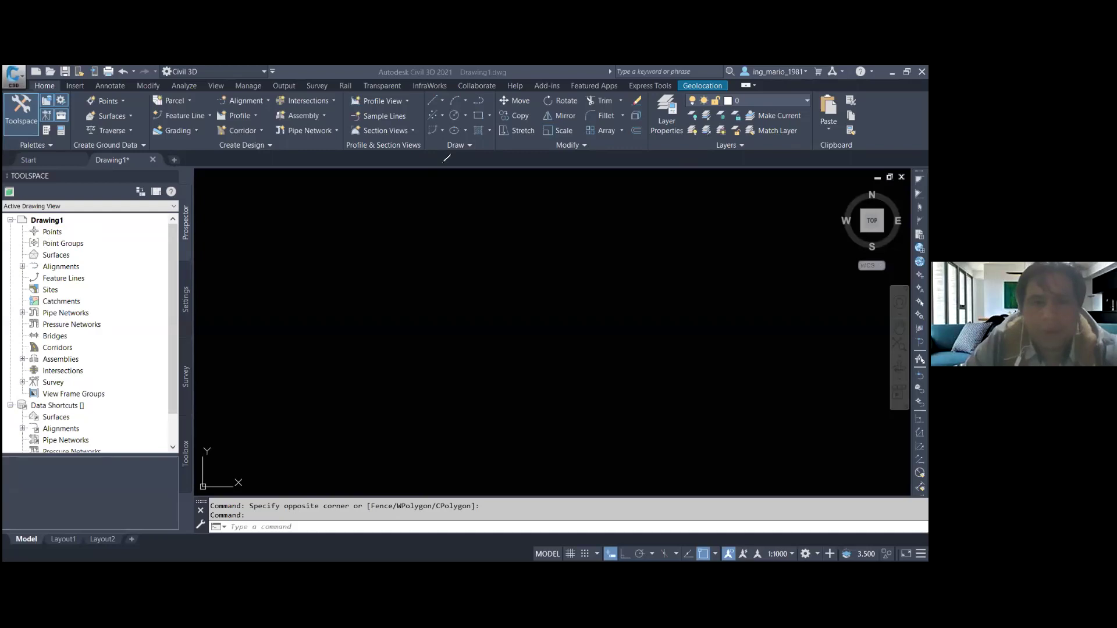
- Open the Create Points tools from the Prospector Points collection's options
right_click(53, 233)
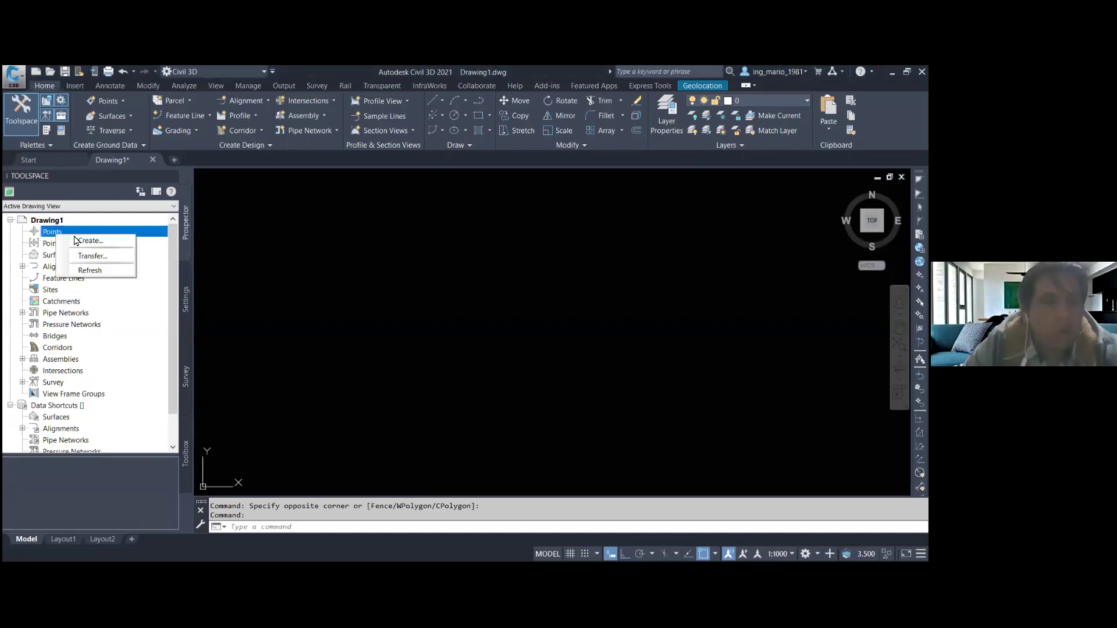
click(82, 242)
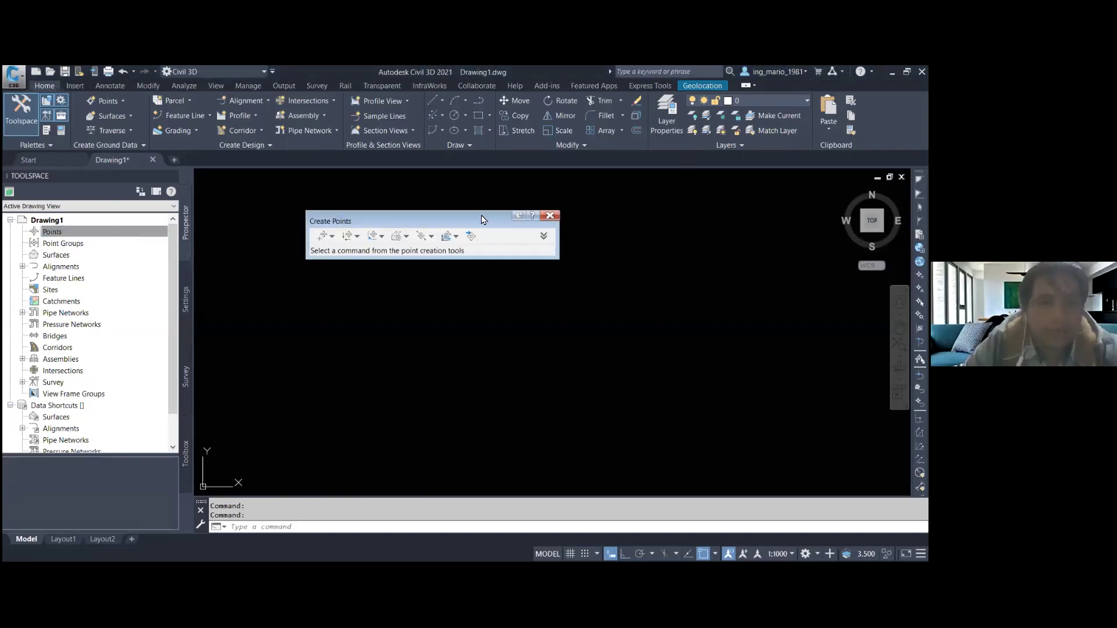
right_click(52, 231)
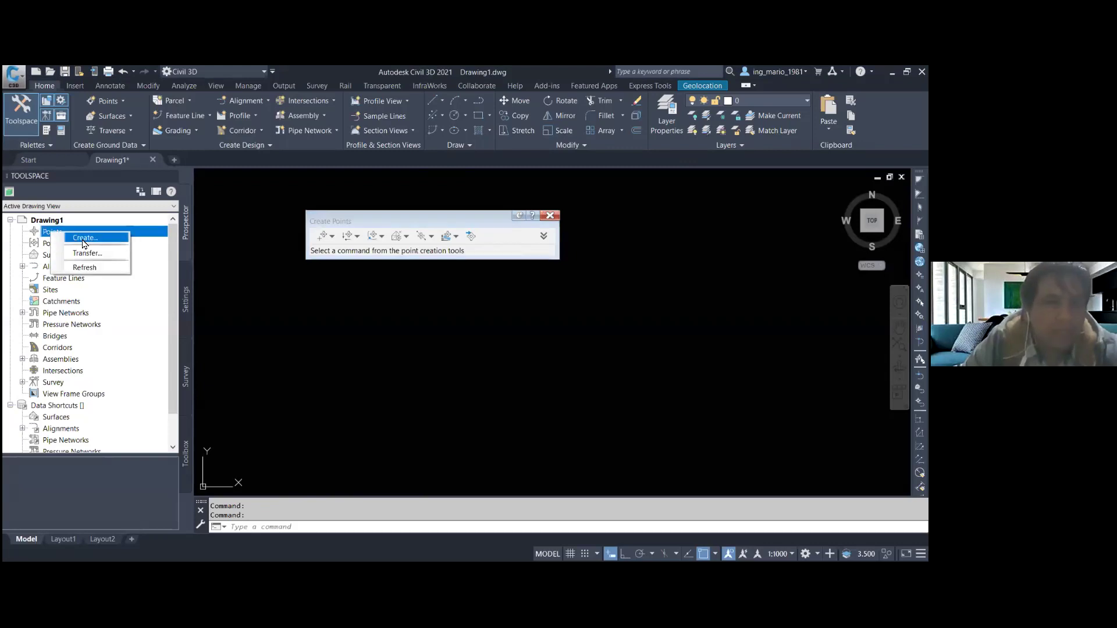
right_click(46, 232)
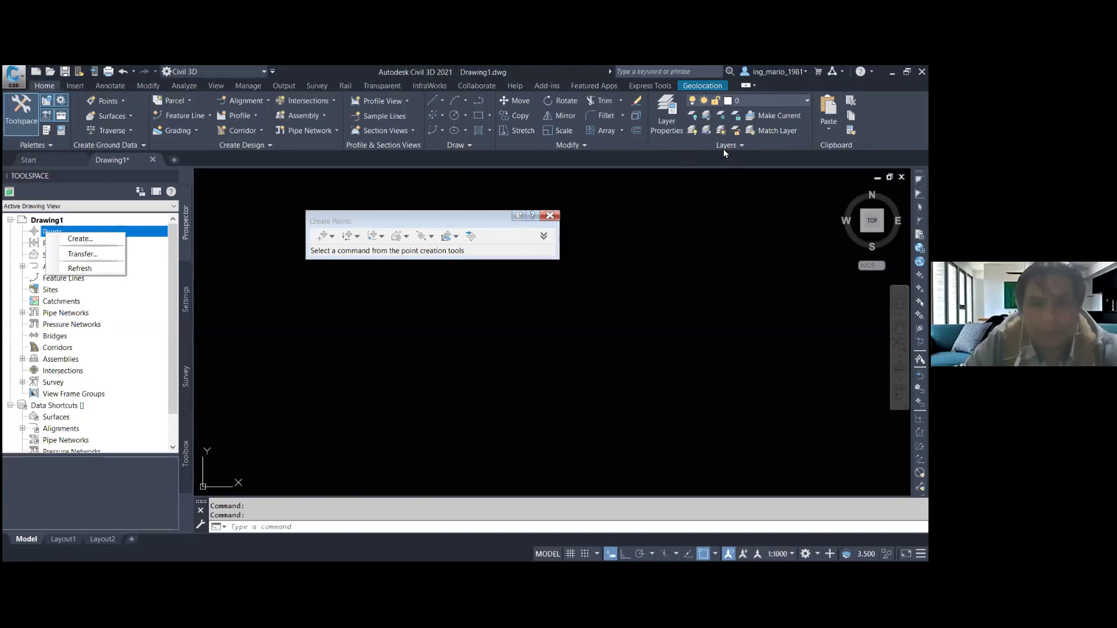
- Annotate the point tools with 'Los Puntos' and an arrow toward Import Points
drag(588, 198, 594, 279)
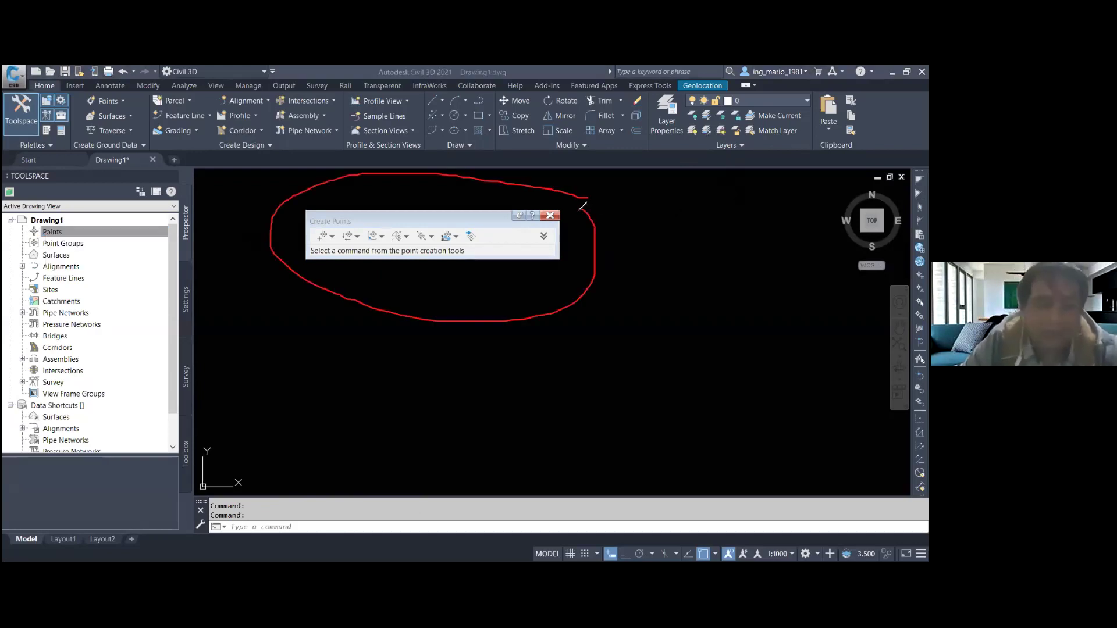
mouse_move(401, 371)
mouse_down()
mouse_move(377, 396)
mouse_move(413, 385)
mouse_move(474, 411)
mouse_move(477, 397)
mouse_move(504, 407)
mouse_move(550, 384)
mouse_move(563, 404)
mouse_up()
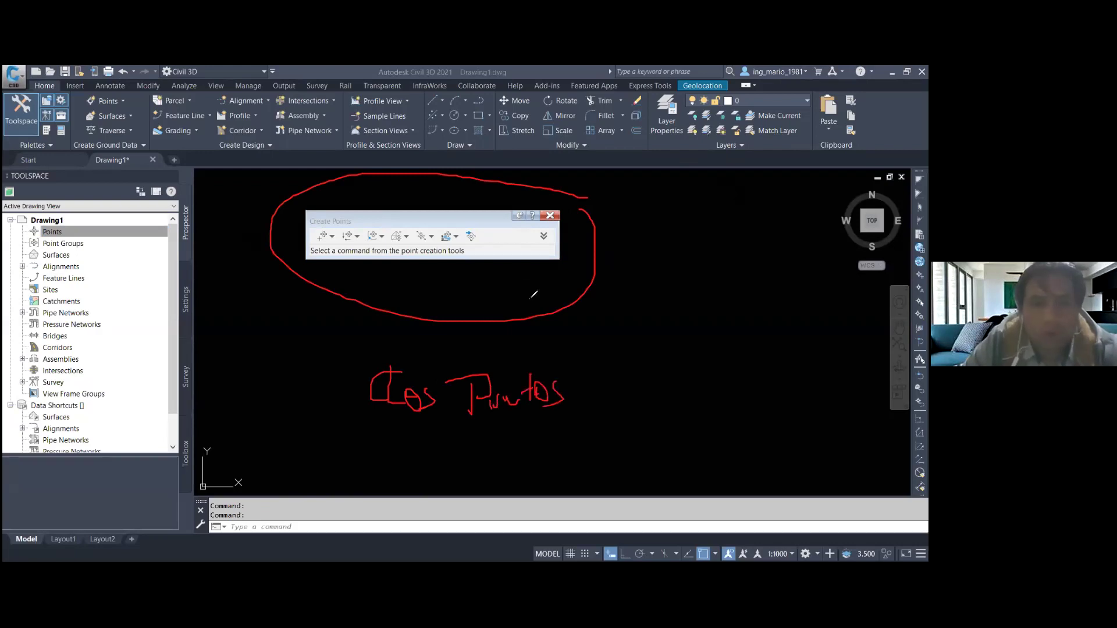
mouse_move(465, 219)
mouse_down()
mouse_move(463, 251)
mouse_move(482, 257)
mouse_move(484, 224)
mouse_move(464, 217)
mouse_up()
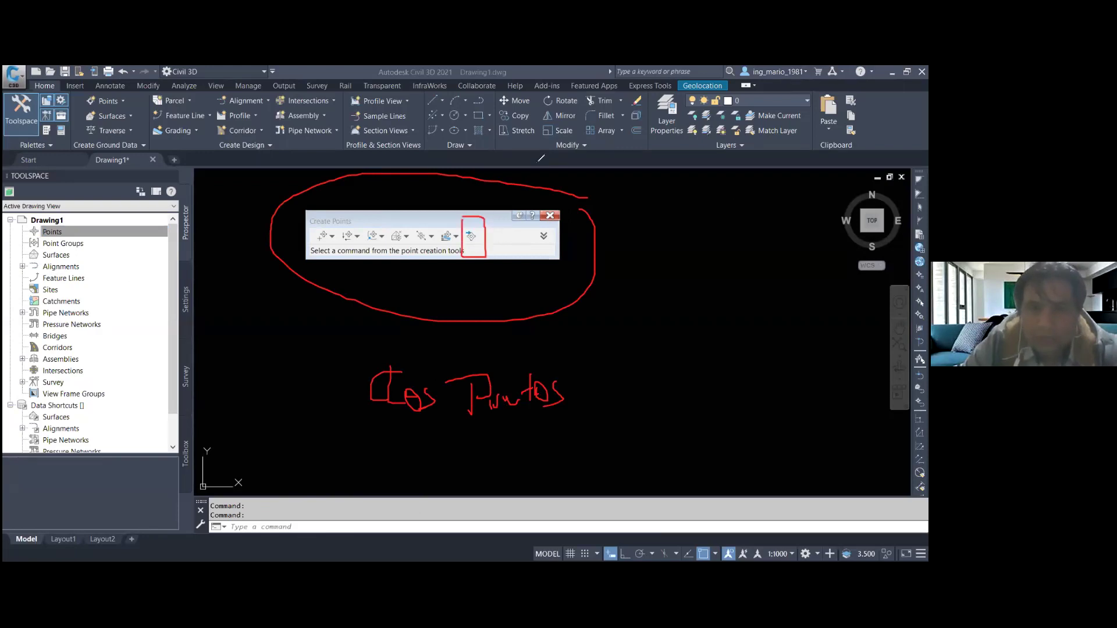
mouse_move(557, 331)
mouse_down()
mouse_move(491, 263)
mouse_move(492, 273)
mouse_up()
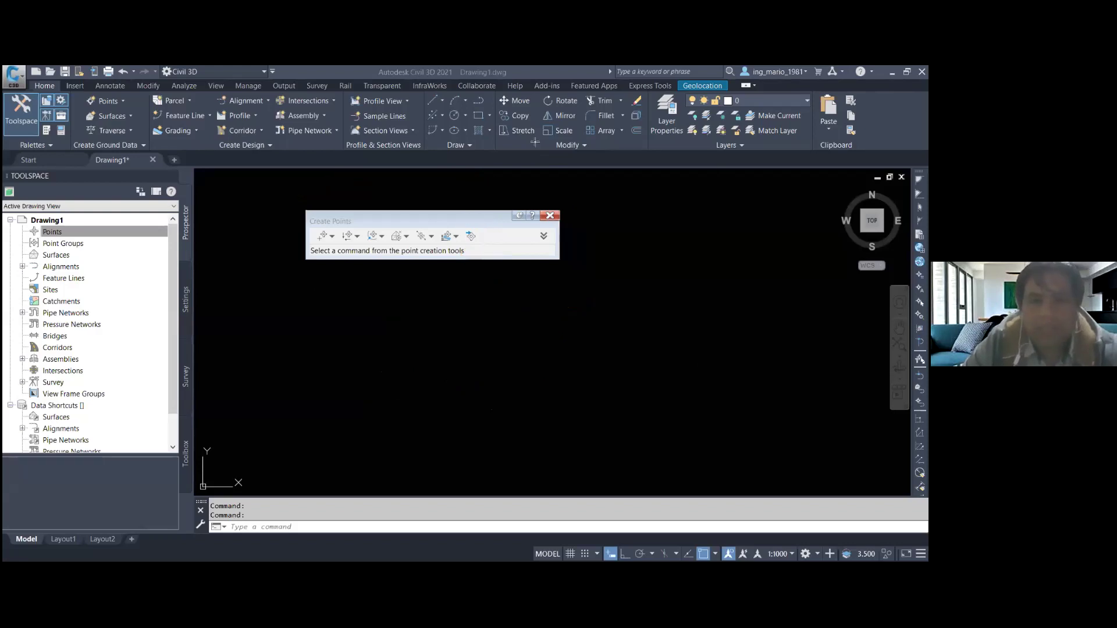
- Open Import Points, move it left, and box its title, file list, add button and formats
click(470, 236)
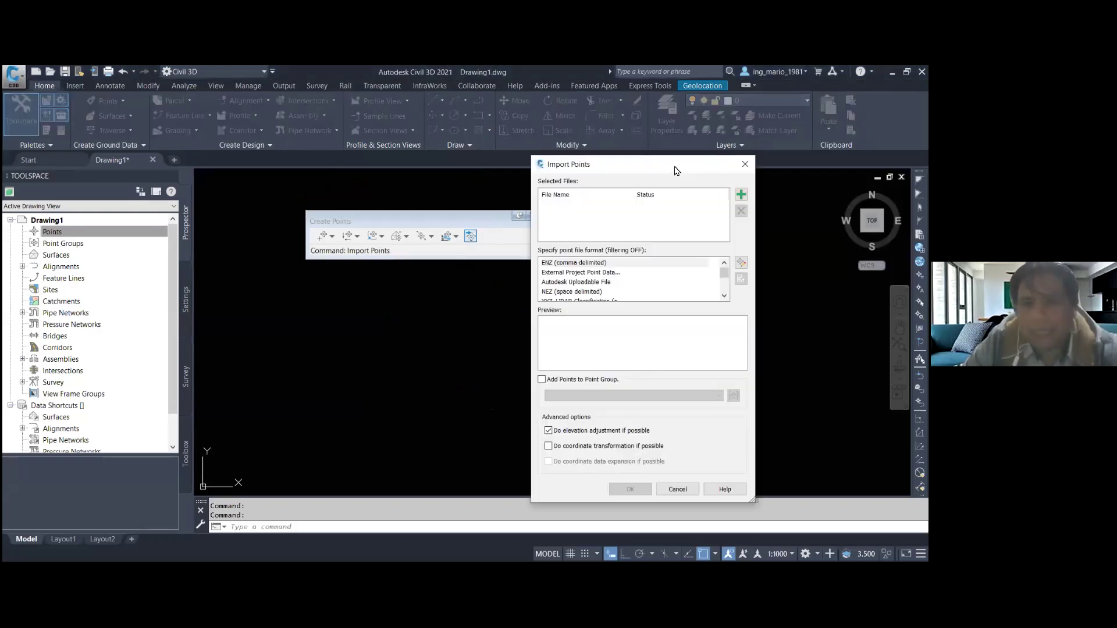
drag(702, 164, 509, 147)
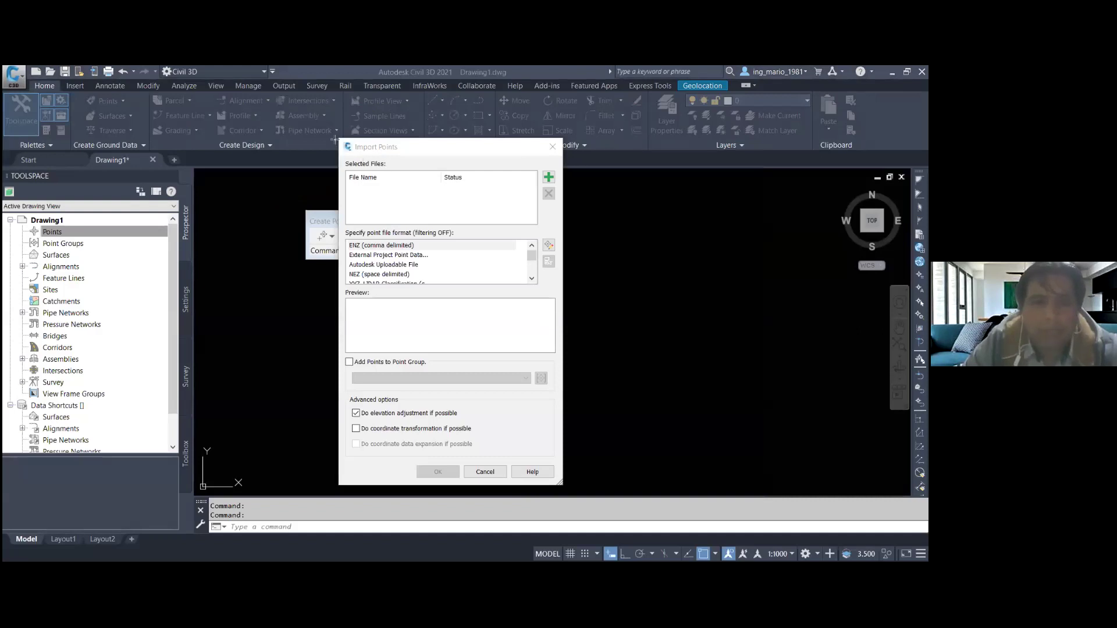
drag(334, 139, 409, 155)
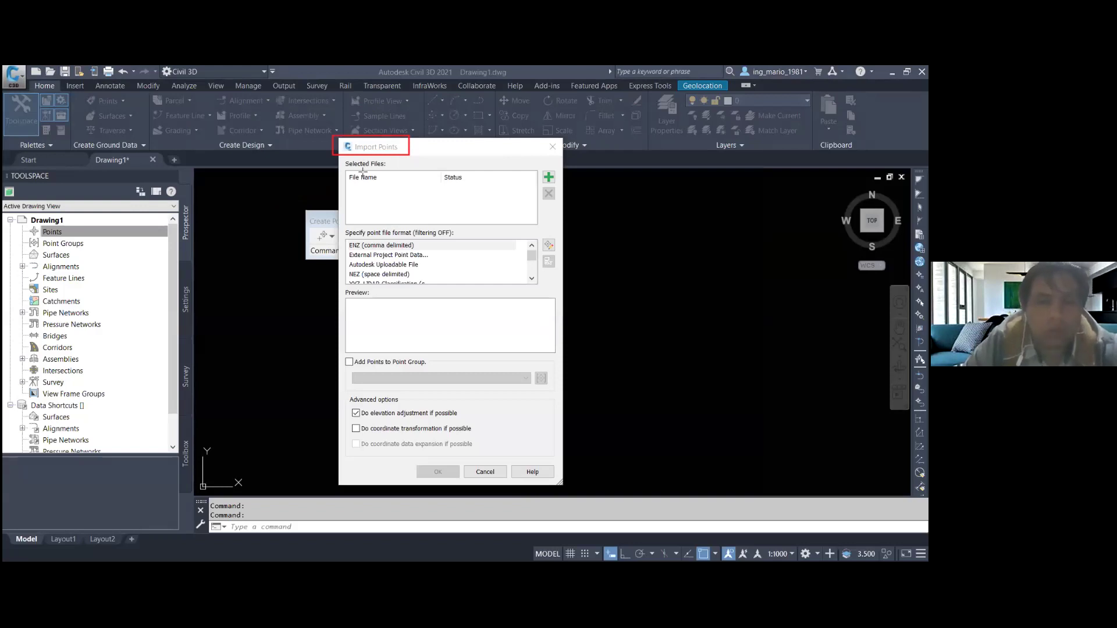
mouse_move(312, 154)
mouse_down()
mouse_move(522, 221)
mouse_move(638, 219)
mouse_up()
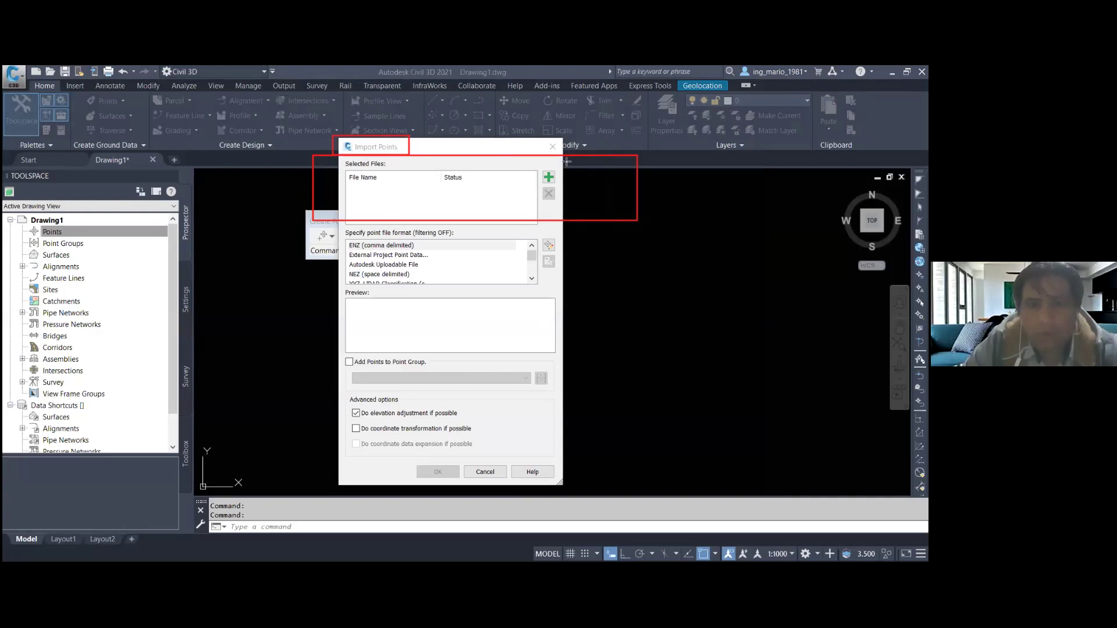
mouse_move(562, 167)
mouse_down()
mouse_move(613, 196)
mouse_move(595, 194)
mouse_move(618, 182)
mouse_move(634, 194)
mouse_up()
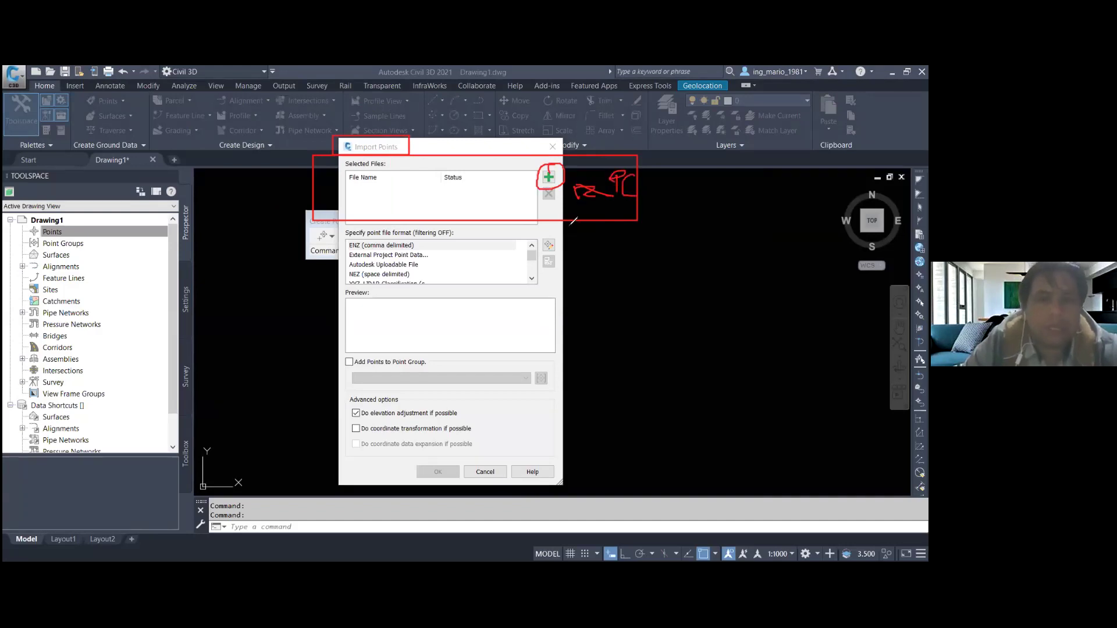
drag(306, 230, 601, 301)
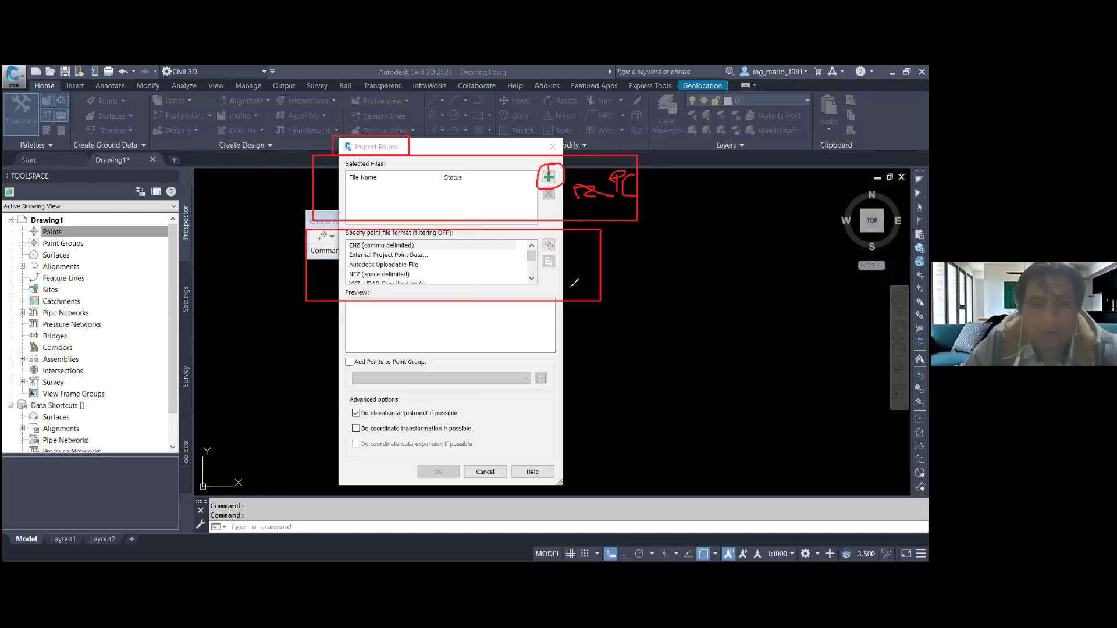
- Draw a question mark beside the dialog, clear the annotations, and switch to File Explorer
drag(639, 248, 648, 269)
click(656, 278)
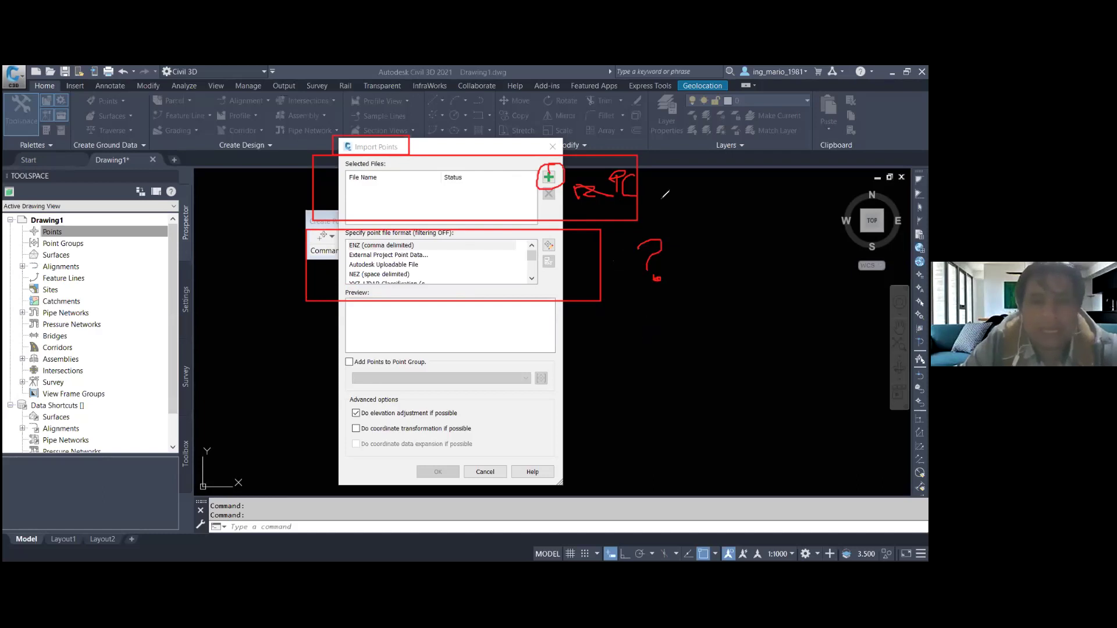
key(e)
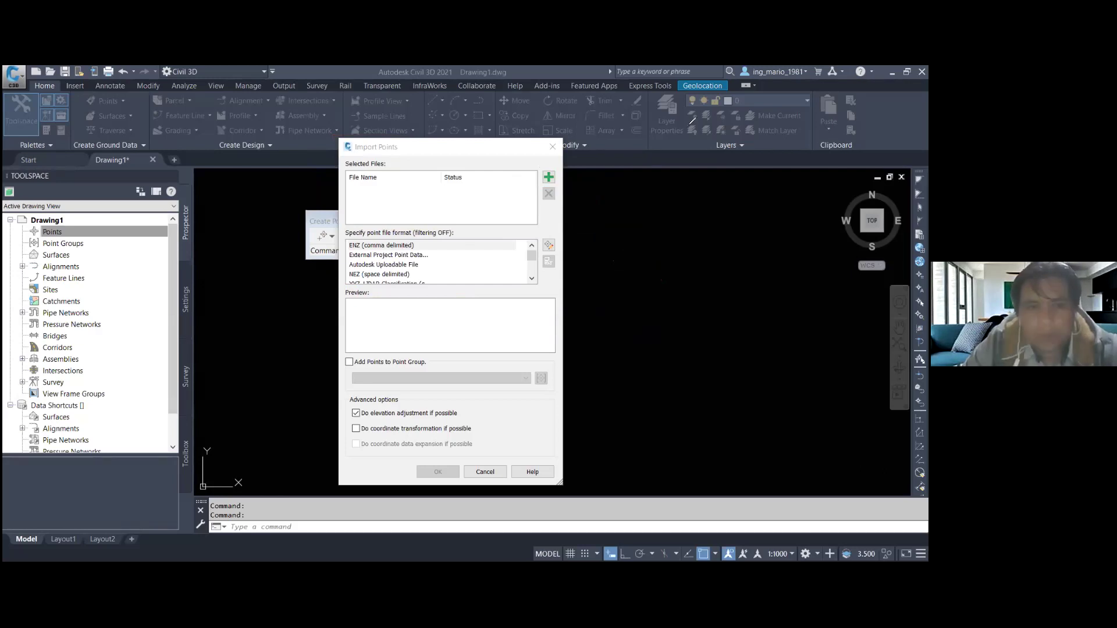
key(alt+Tab)
key(alt+Tab)
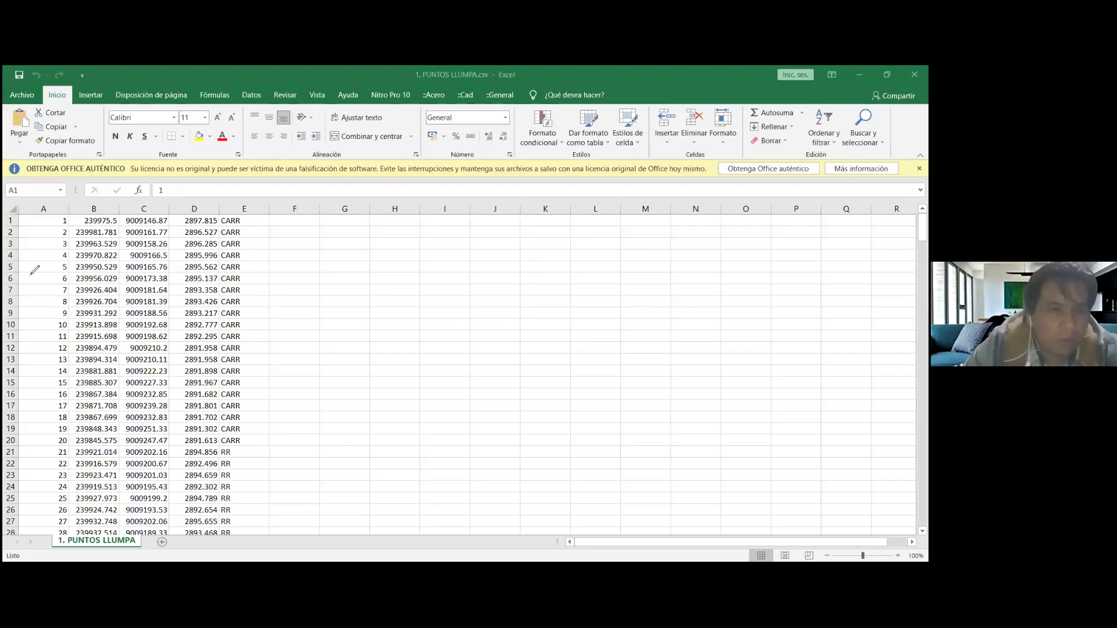
- Label the CSV's point and coordinate columns and mark values B10 and C11, then clear
mouse_move(38, 254)
mouse_down()
mouse_move(38, 285)
mouse_move(45, 262)
mouse_up()
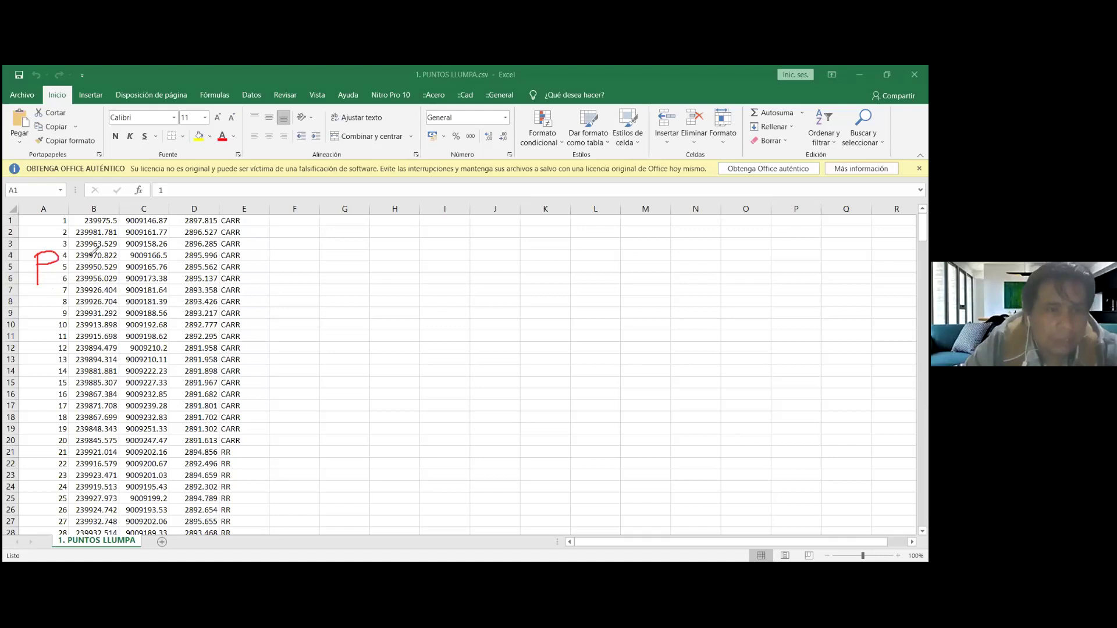
mouse_move(87, 253)
mouse_down()
mouse_move(105, 277)
mouse_move(139, 256)
mouse_move(154, 284)
mouse_move(154, 254)
mouse_move(212, 260)
mouse_move(218, 283)
mouse_move(247, 265)
mouse_move(229, 288)
mouse_up()
mouse_move(30, 243)
mouse_down()
mouse_move(29, 257)
mouse_move(212, 298)
mouse_move(259, 292)
mouse_move(94, 246)
mouse_move(33, 245)
mouse_up()
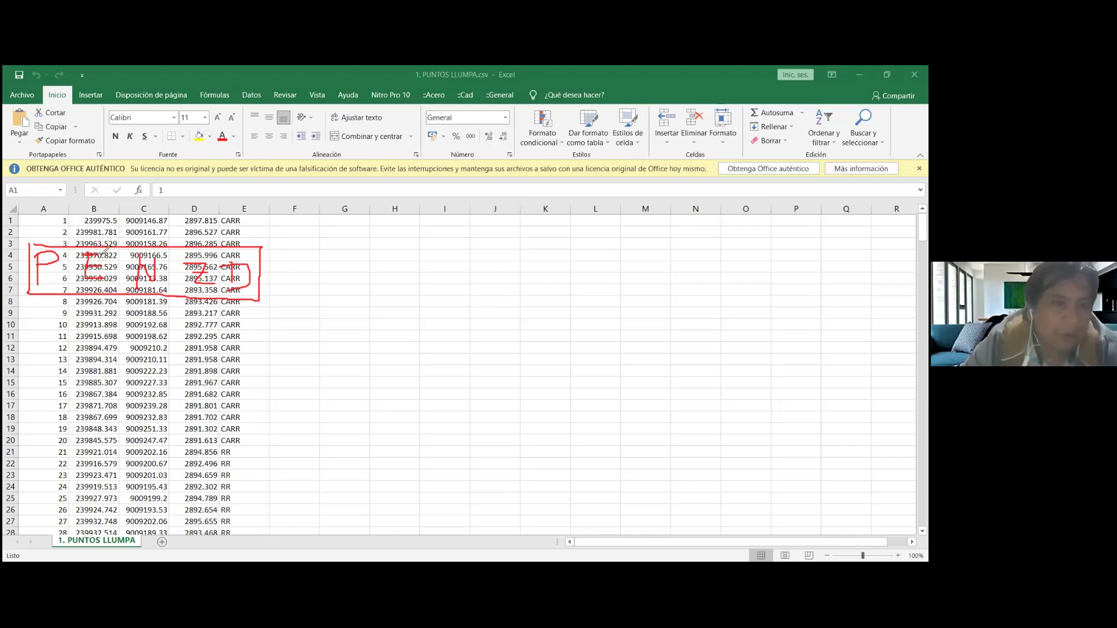
drag(103, 315, 112, 307)
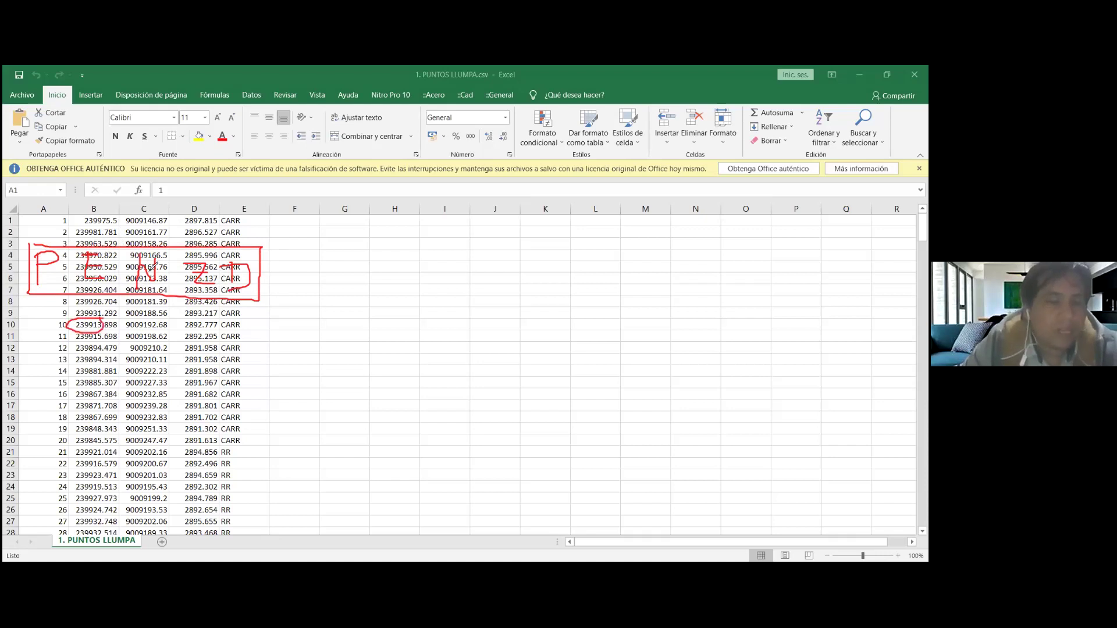
mouse_move(124, 332)
mouse_down()
mouse_move(167, 343)
mouse_move(125, 330)
mouse_up()
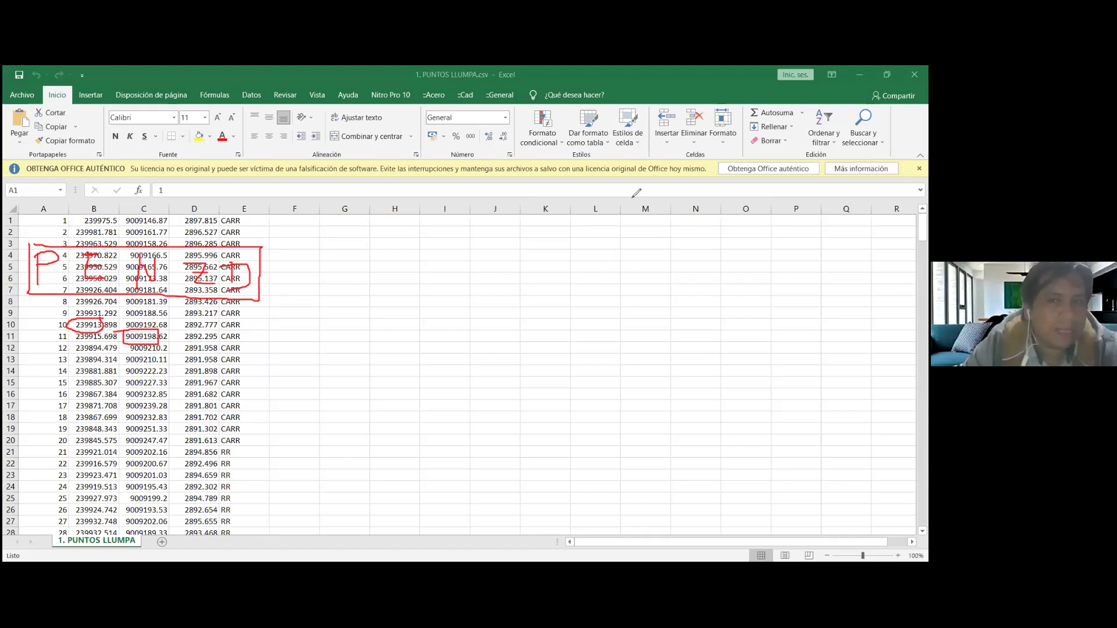
key(e)
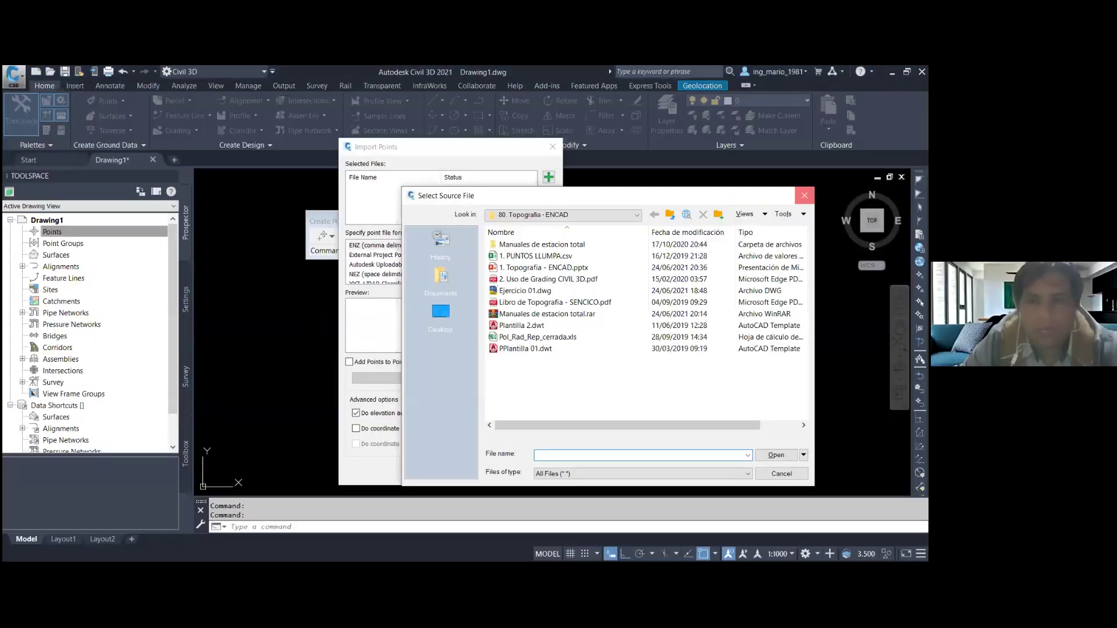
- Add 1. PUNTOS LLUMPA.csv to Import Points using the All Files type filter
click(804, 195)
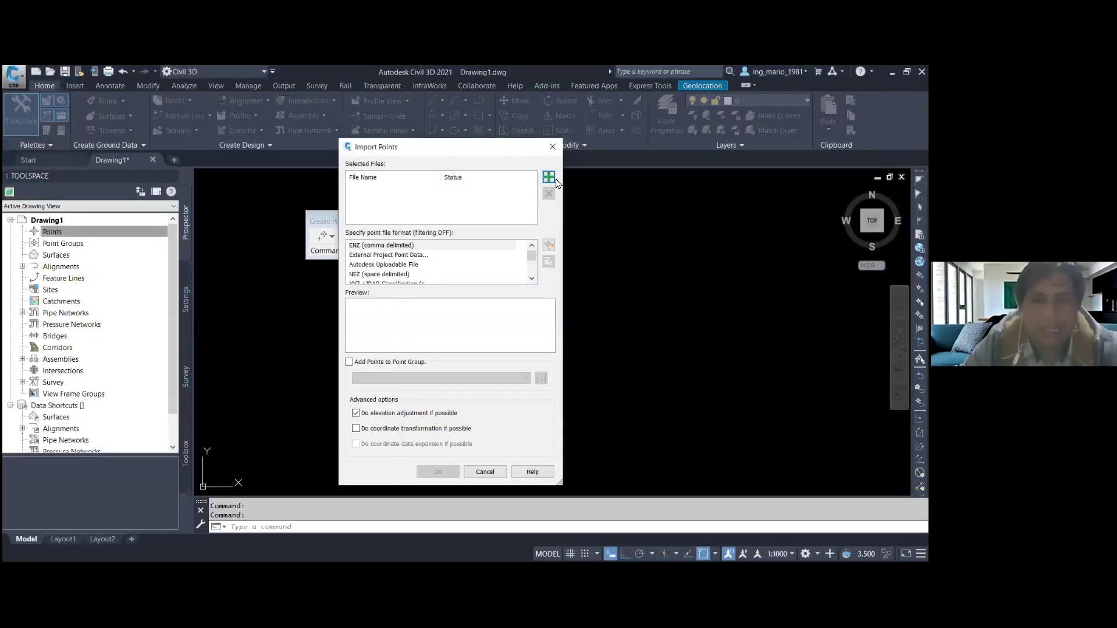
click(550, 178)
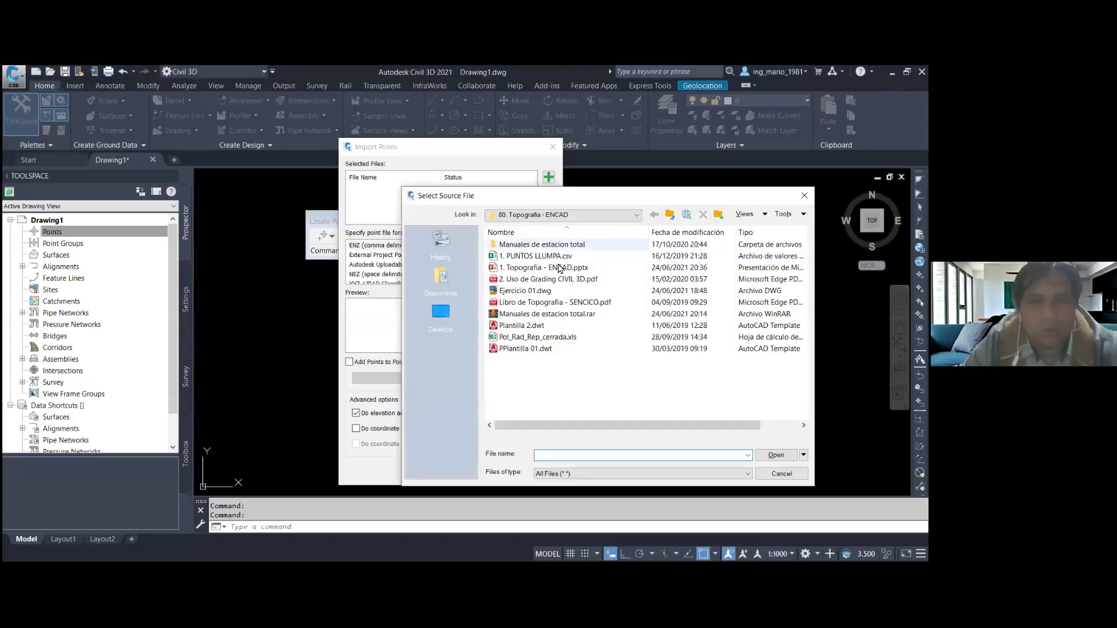
click(545, 257)
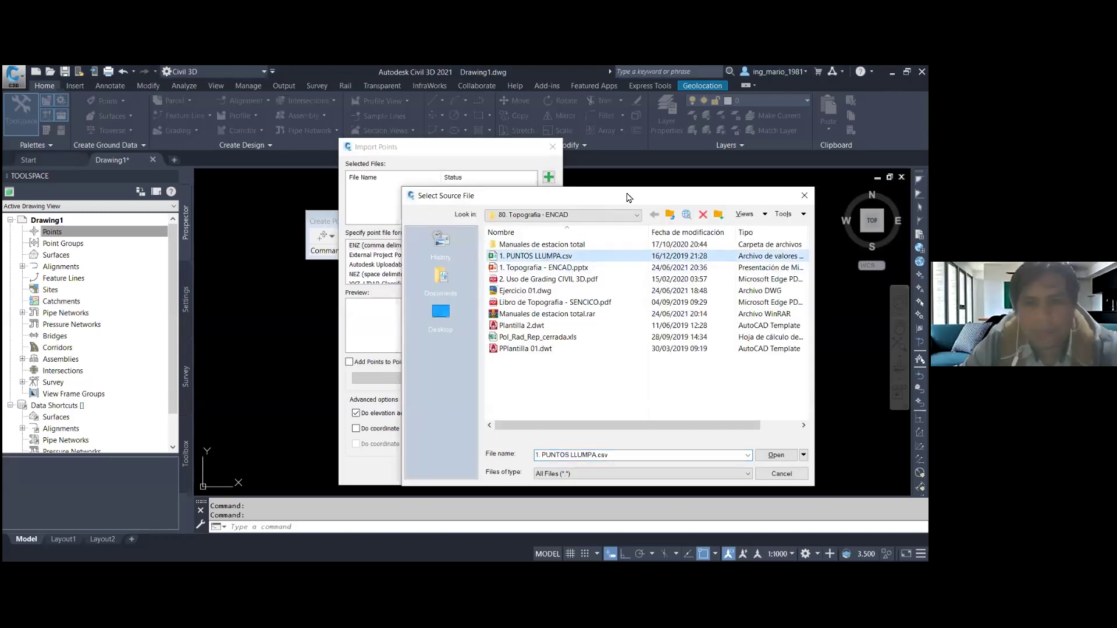
drag(628, 196, 616, 167)
click(713, 448)
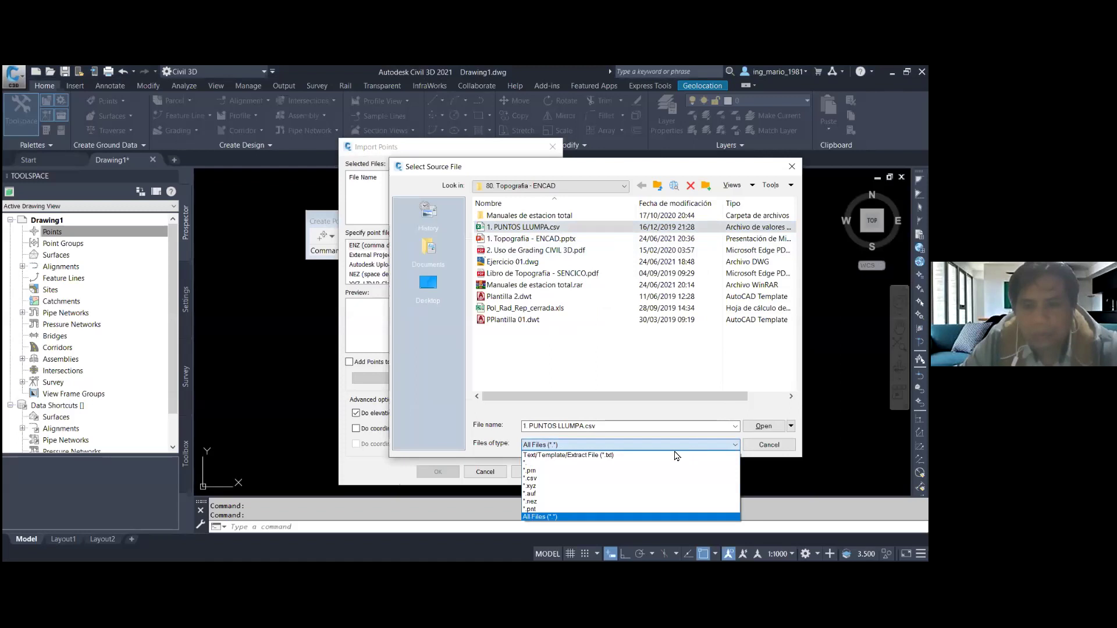
click(636, 455)
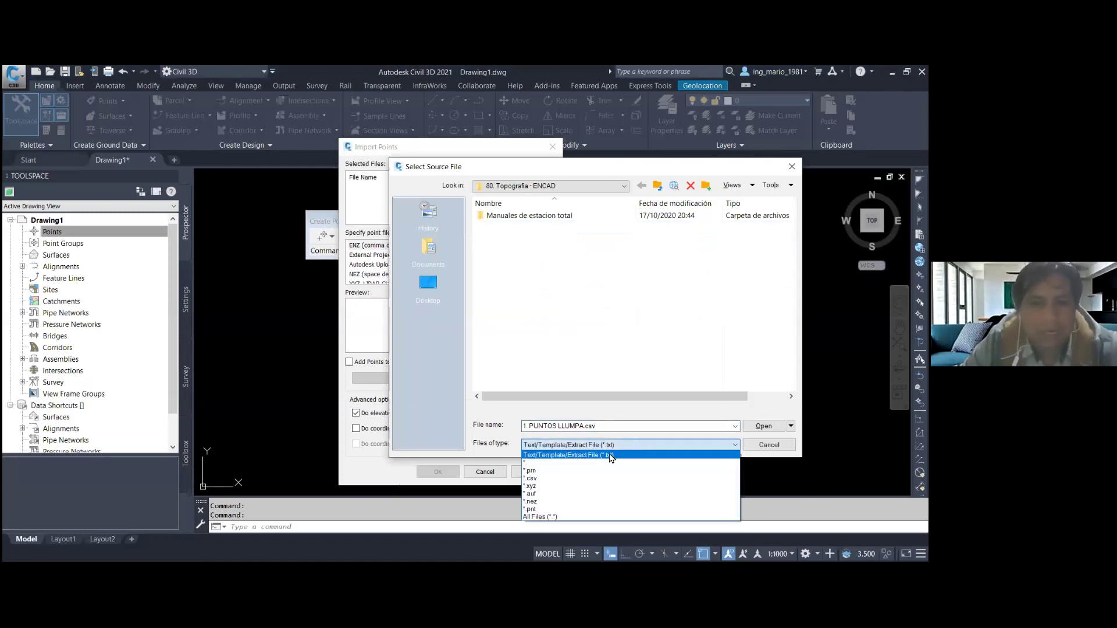
click(582, 517)
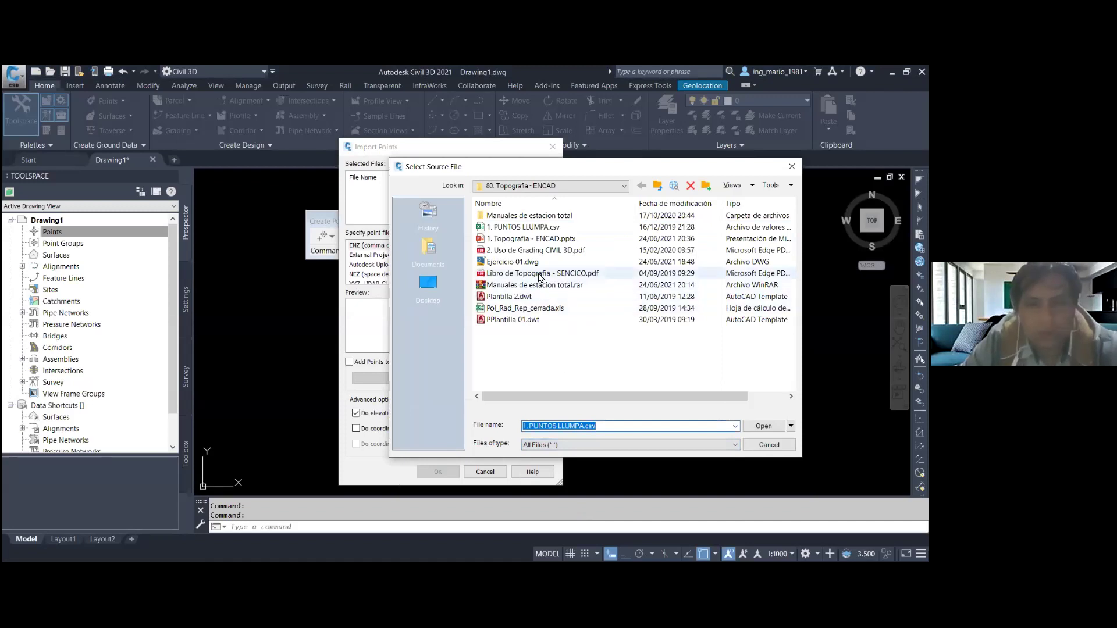
click(523, 227)
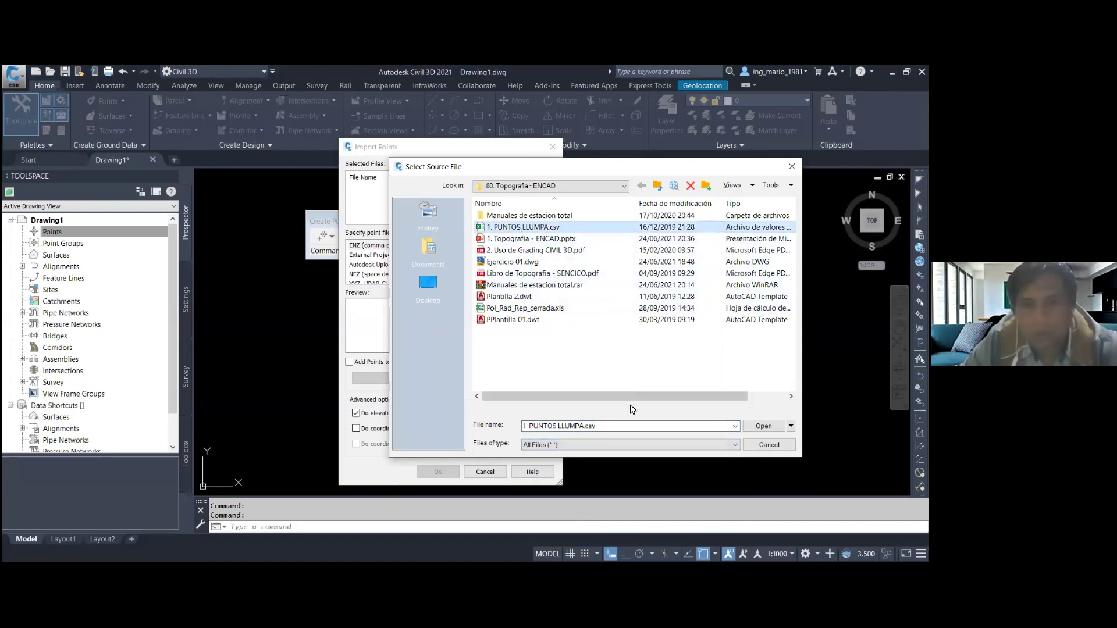
click(763, 426)
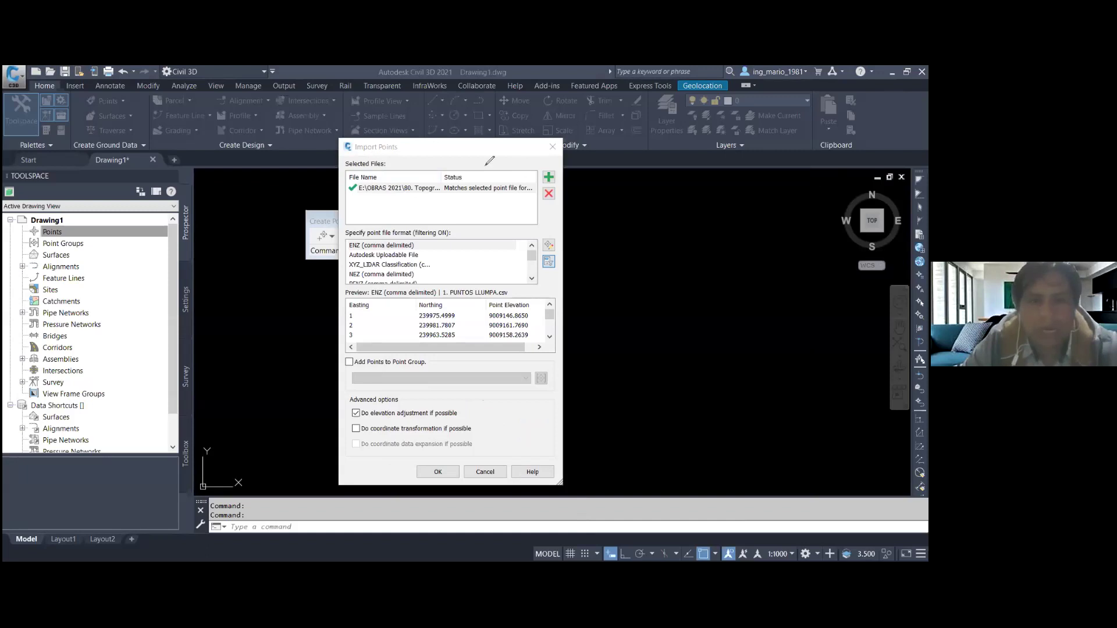
- Mark the chosen point file and the format list on screen, noting PENZD, then clear the marks
drag(523, 172, 373, 199)
drag(542, 195, 520, 158)
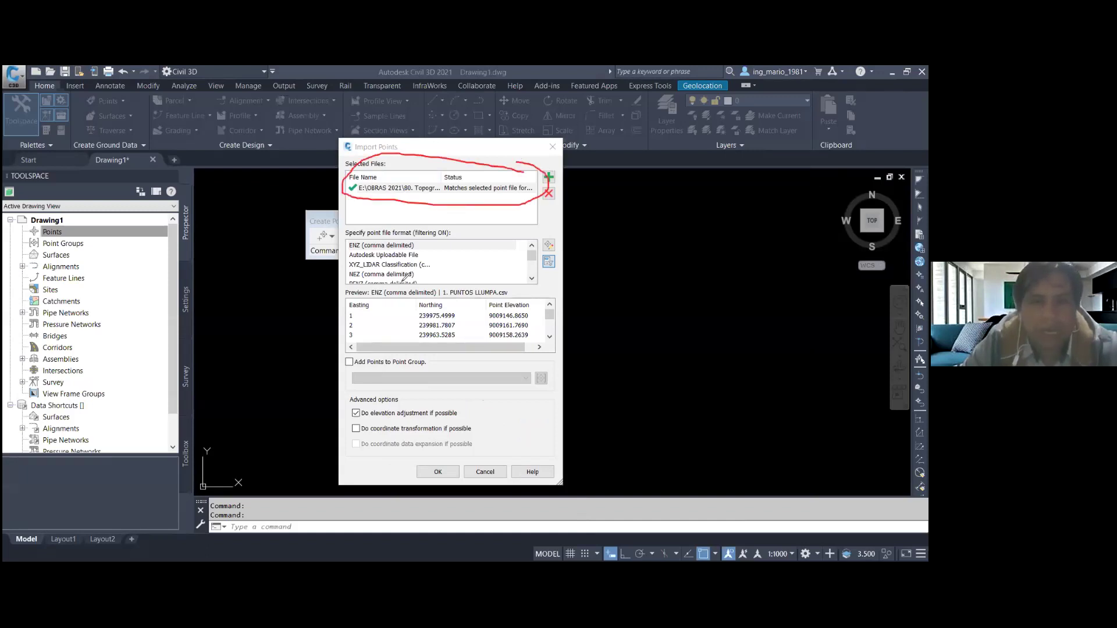
drag(348, 235, 349, 240)
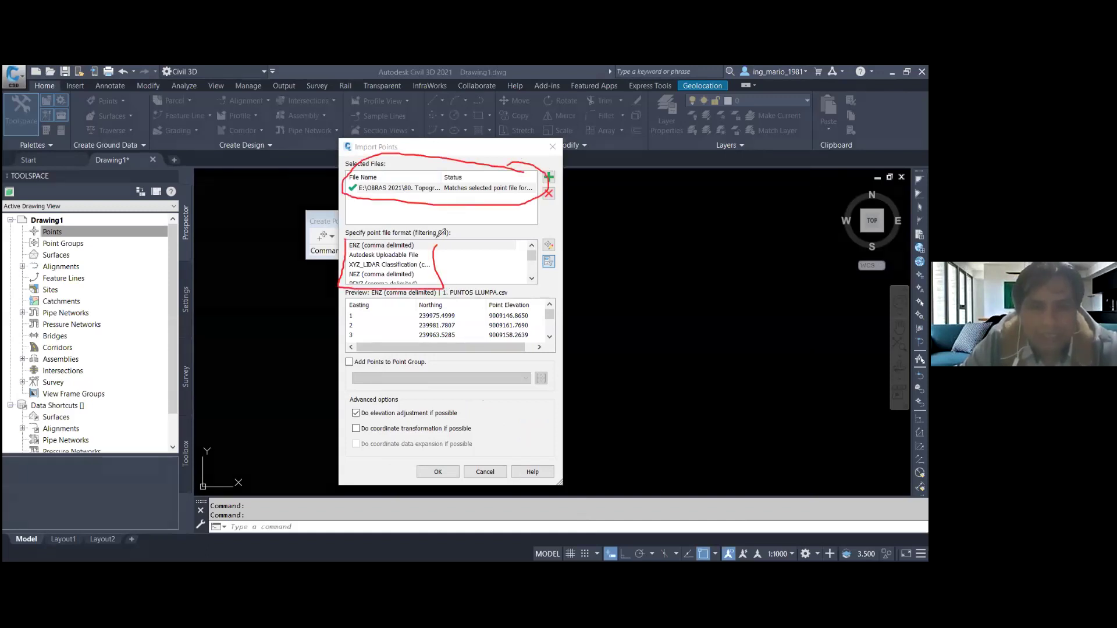
mouse_move(449, 262)
mouse_down()
mouse_move(462, 270)
mouse_move(518, 250)
mouse_move(516, 268)
mouse_move(547, 240)
mouse_move(550, 268)
mouse_up()
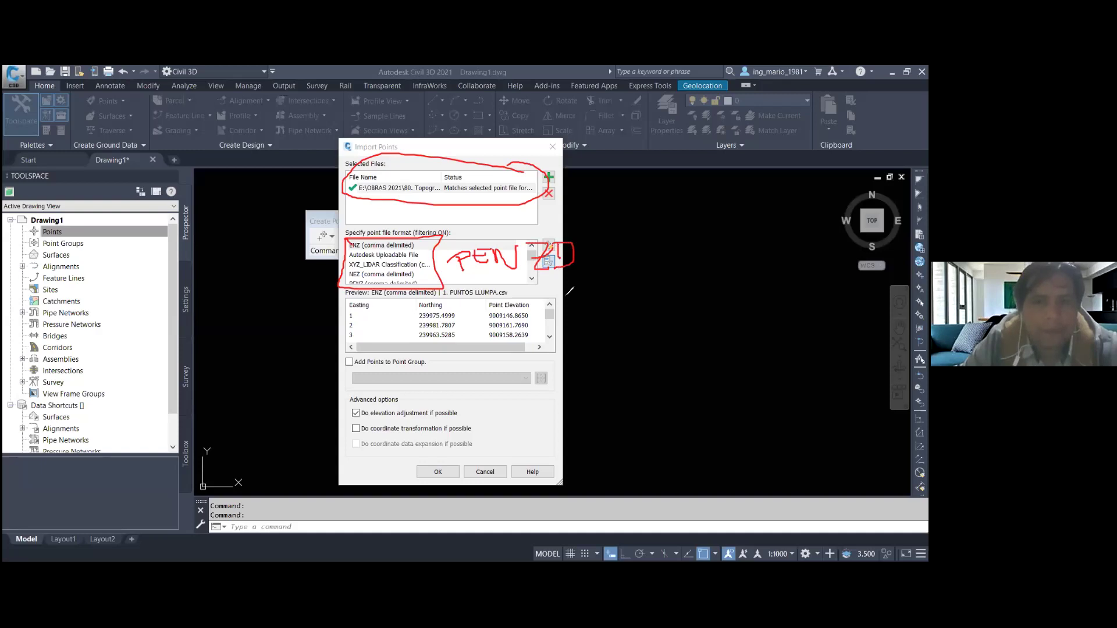
key(Escape)
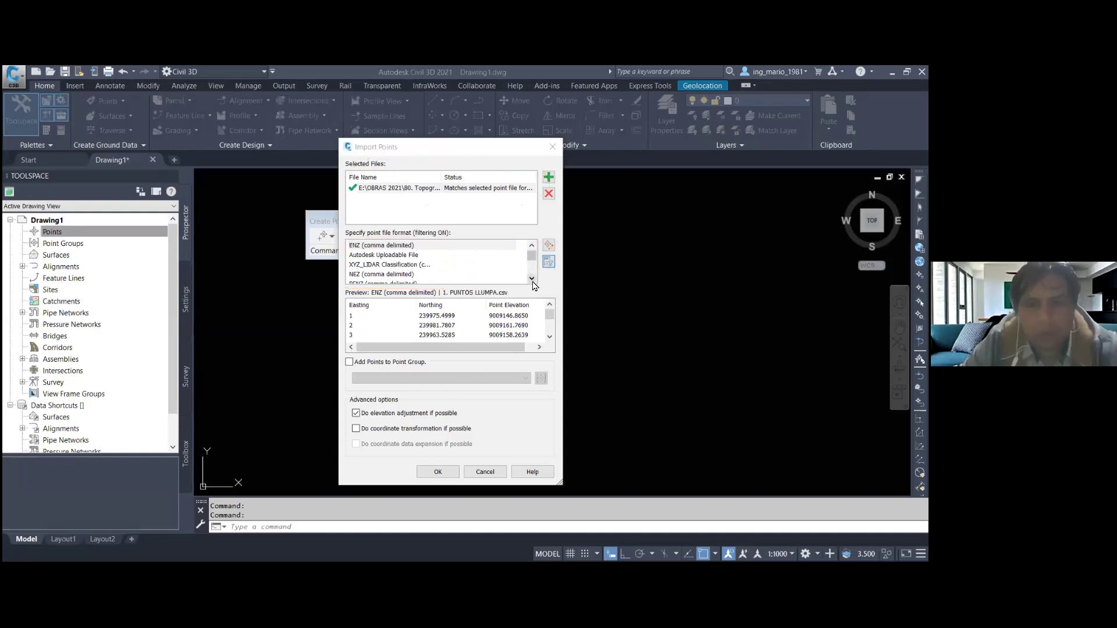
- Import 1. PUNTOS LLUMPA.csv using the PENZD (comma delimited) format after checking the preview
scroll(359, 266, down, 2)
click(359, 265)
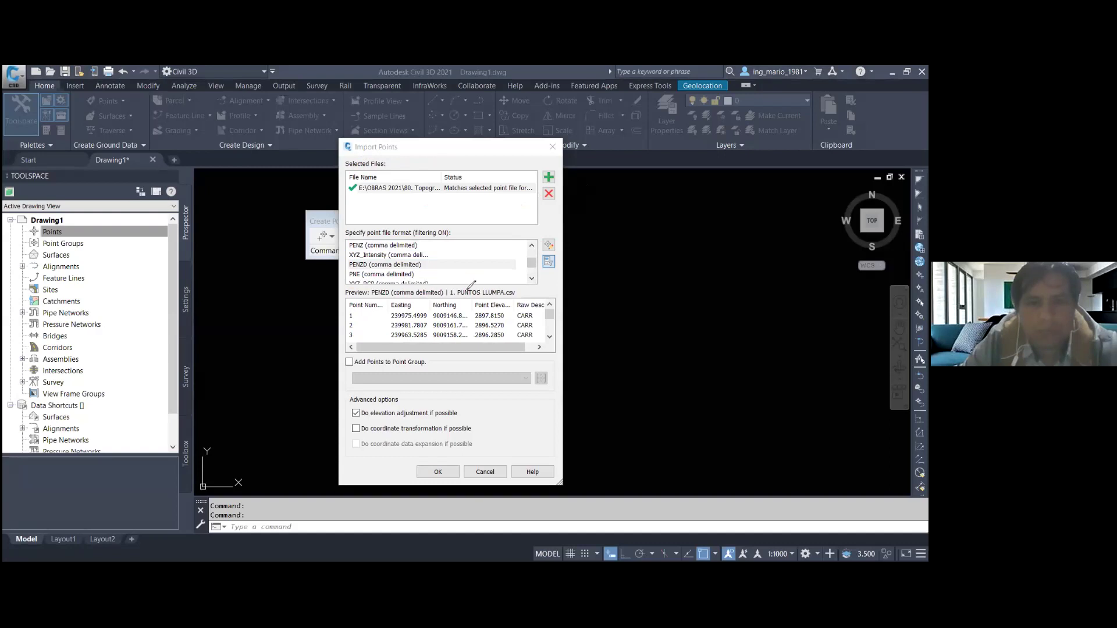
drag(378, 289, 576, 291)
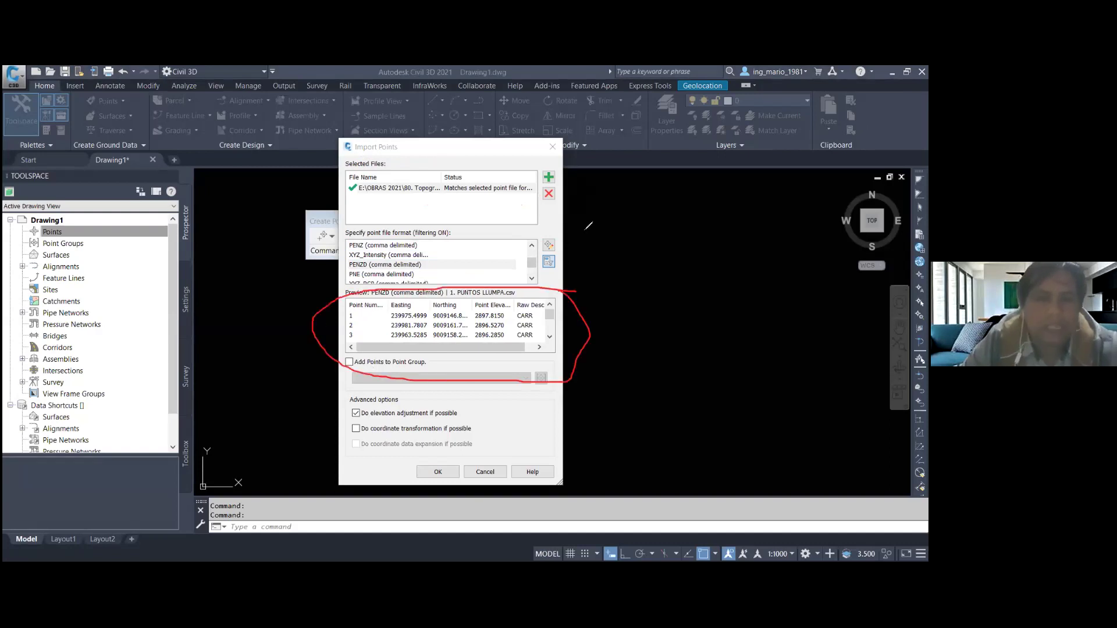
drag(459, 453, 462, 448)
mouse_move(541, 430)
mouse_down()
mouse_move(478, 448)
mouse_move(499, 458)
mouse_up()
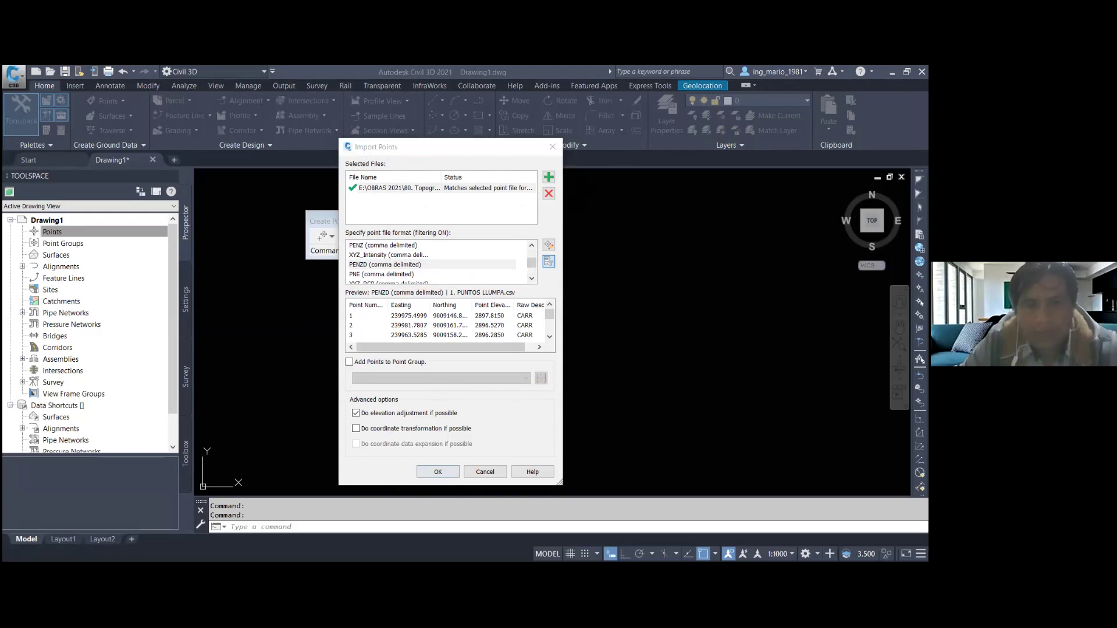
click(437, 471)
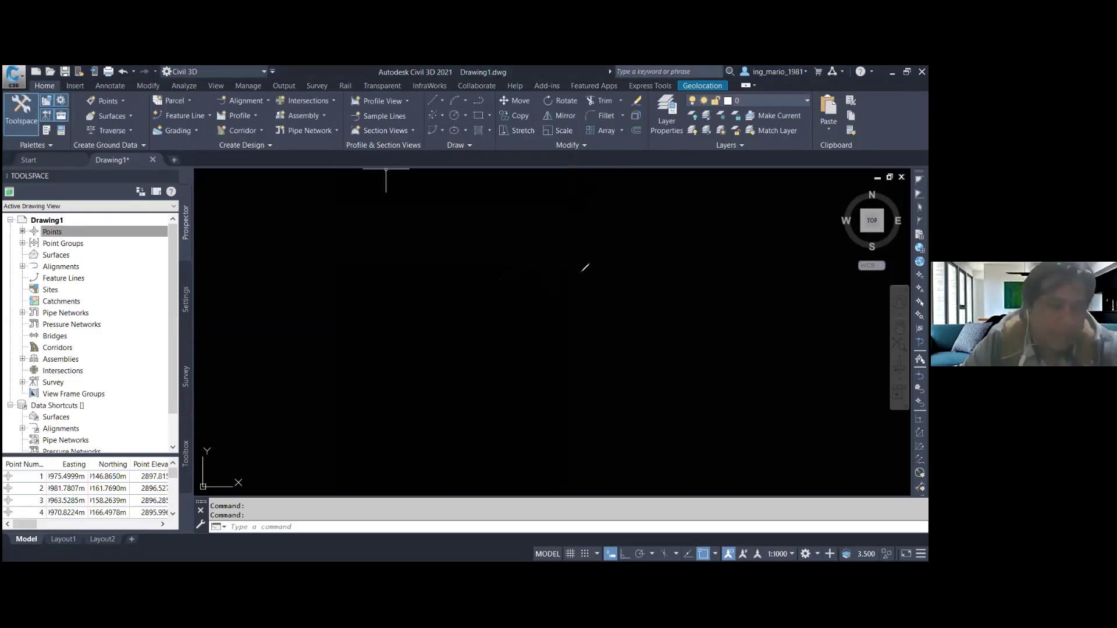
- Close the Create Points toolbar and sketch view-navigation arrows on the canvas
key(Escape)
mouse_move(395, 332)
mouse_down()
mouse_move(256, 323)
mouse_move(279, 352)
mouse_up()
mouse_move(525, 323)
mouse_down()
mouse_move(522, 193)
mouse_move(539, 205)
mouse_up()
mouse_move(570, 323)
mouse_down()
mouse_move(705, 324)
mouse_move(724, 341)
mouse_up()
drag(536, 367, 541, 464)
mouse_move(511, 434)
mouse_down()
mouse_move(565, 439)
mouse_move(557, 457)
mouse_up()
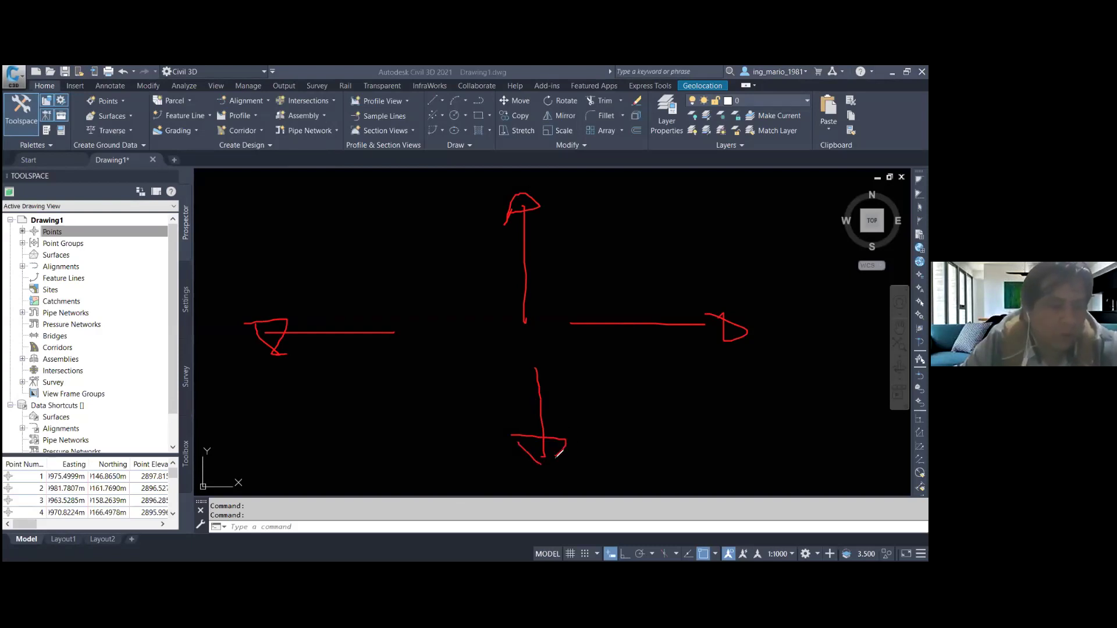
drag(893, 208, 853, 241)
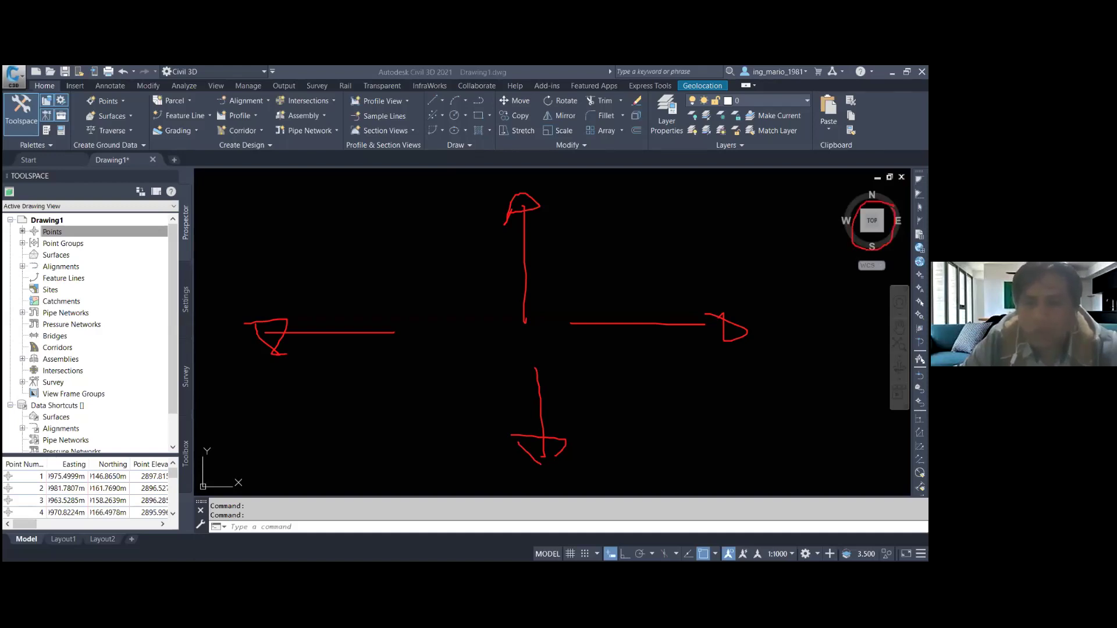
- Write on-screen notes about zooming and the ZE zoom extents command, then clear them
mouse_move(634, 410)
mouse_down()
mouse_move(672, 437)
mouse_move(692, 435)
mouse_move(667, 439)
mouse_up()
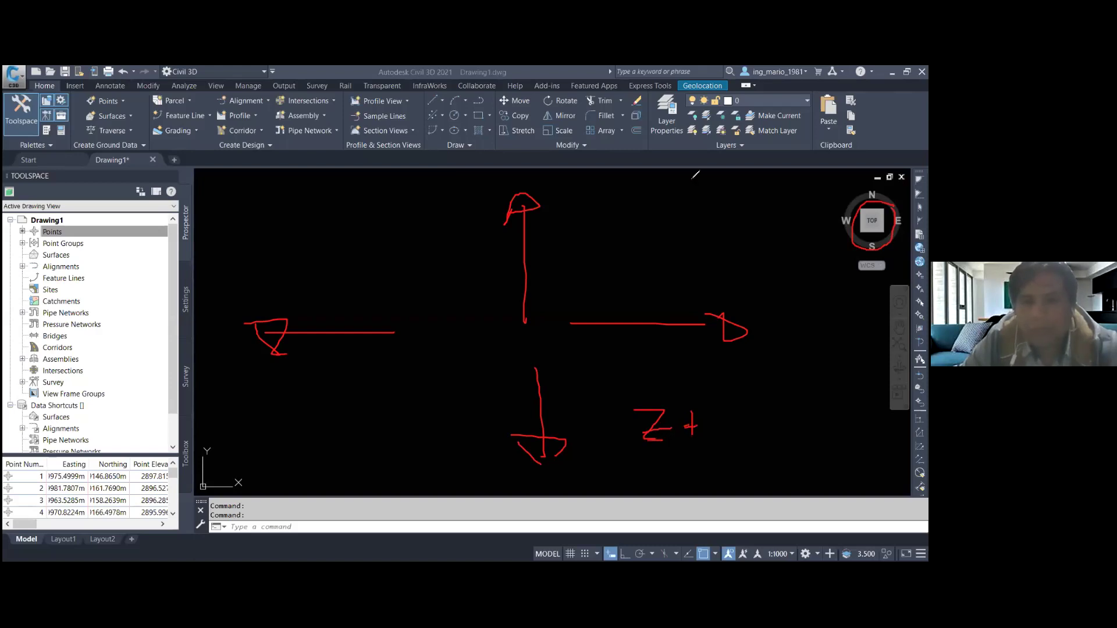
key(e)
mouse_move(525, 333)
mouse_down()
mouse_move(553, 333)
mouse_move(552, 362)
mouse_move(557, 351)
mouse_move(576, 356)
mouse_up()
mouse_move(634, 335)
mouse_down()
mouse_move(610, 349)
mouse_move(627, 356)
mouse_move(663, 336)
mouse_up()
mouse_move(666, 336)
mouse_down()
mouse_move(676, 352)
mouse_move(687, 337)
mouse_up()
key(Escape)
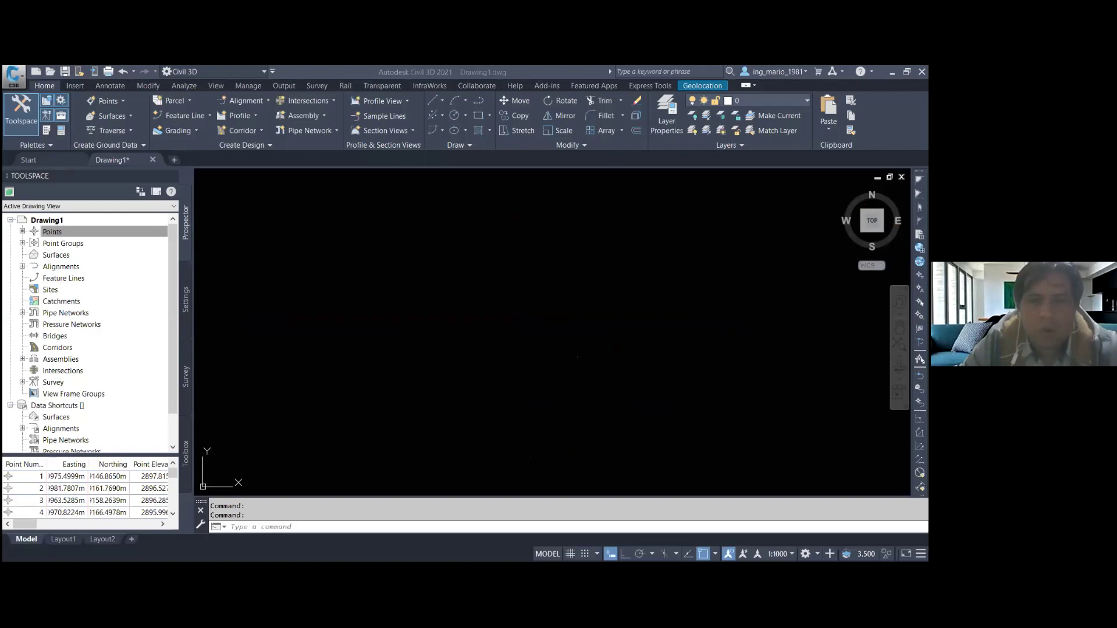
mouse_move(905, 192)
mouse_down()
mouse_move(835, 268)
mouse_move(913, 230)
mouse_up()
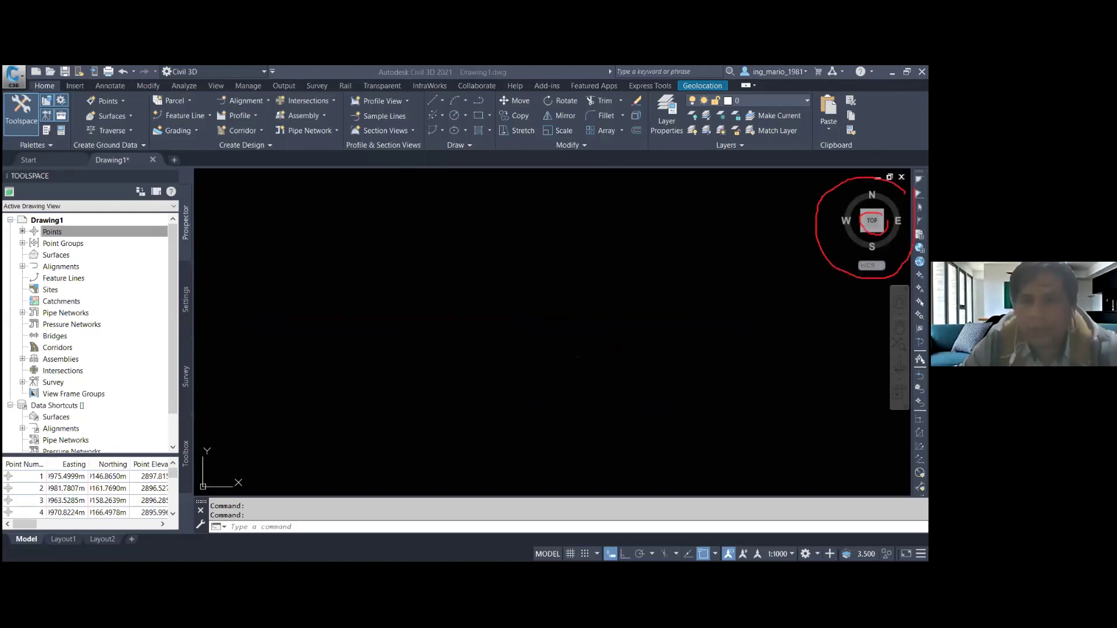
key(Escape)
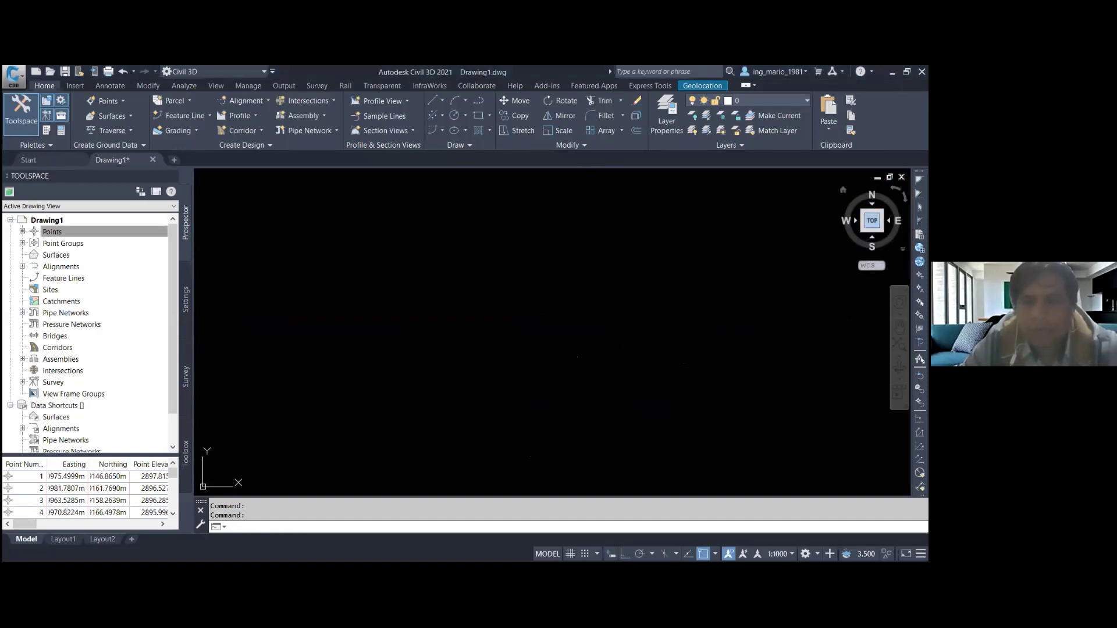
- Fit all imported points in view, zoom in, and circle one point marker
middle_click(720, 258)
key(F12)
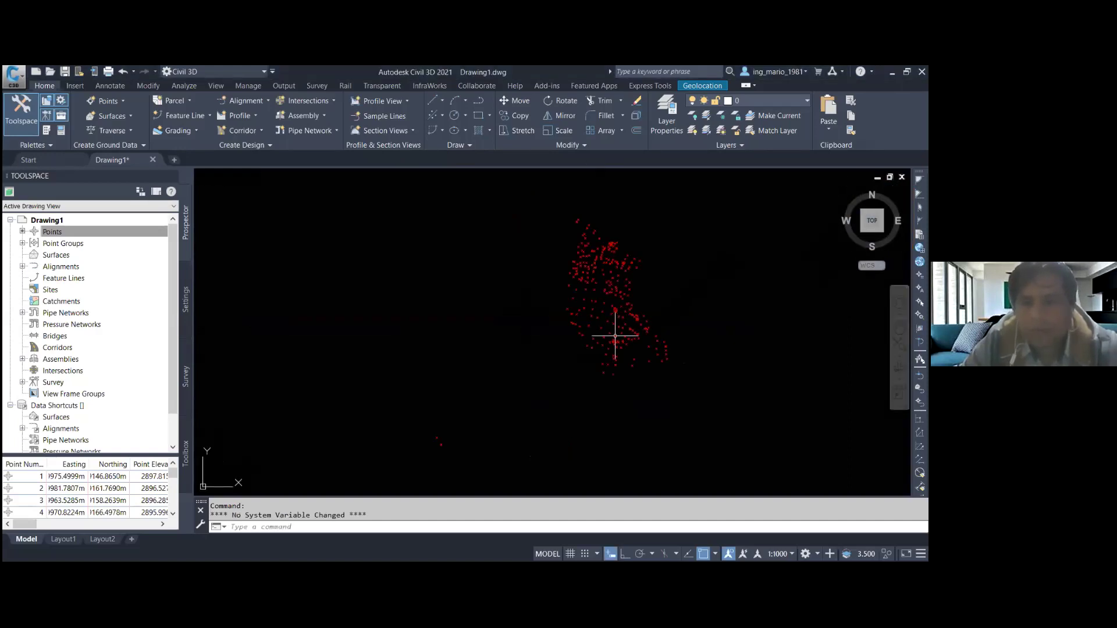
scroll(569, 320, up, 5)
scroll(573, 327, down, 2)
scroll(553, 234, down, 2)
scroll(545, 226, up, 5)
scroll(545, 226, down, 3)
scroll(457, 237, up, 5)
scroll(524, 250, up, 2)
scroll(525, 237, up, 2)
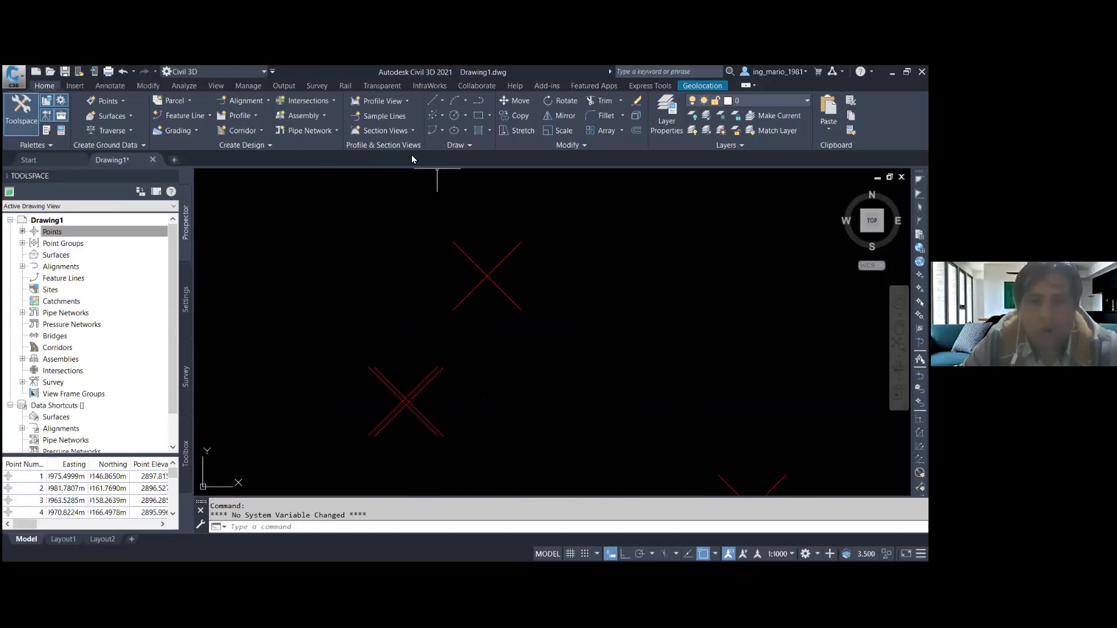
drag(535, 226, 515, 250)
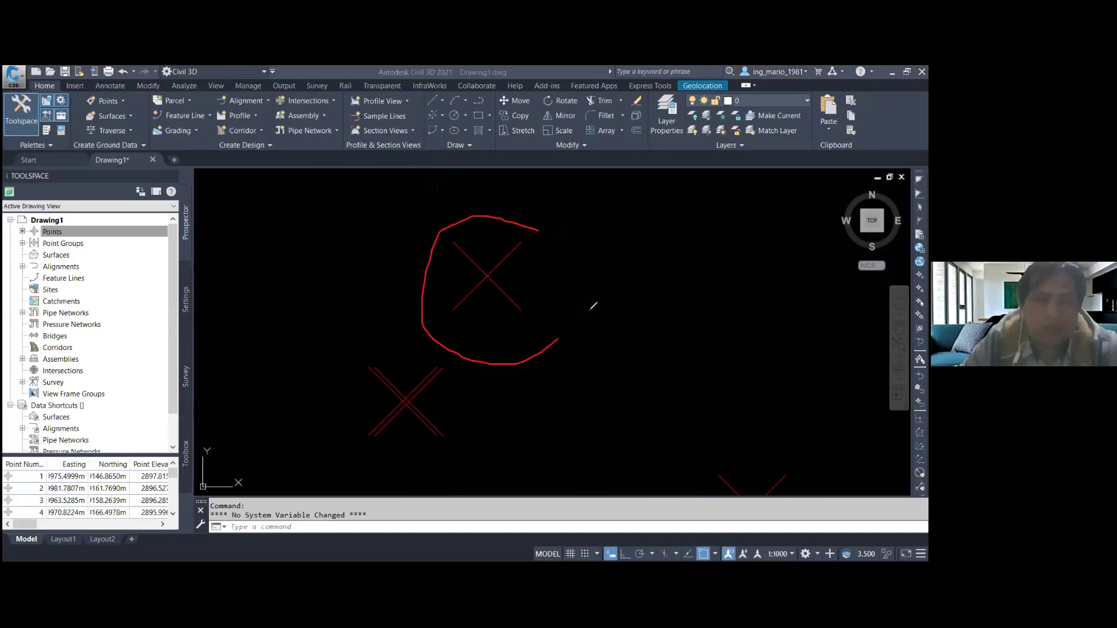
mouse_move(593, 284)
mouse_down()
mouse_move(653, 256)
mouse_move(674, 271)
mouse_up()
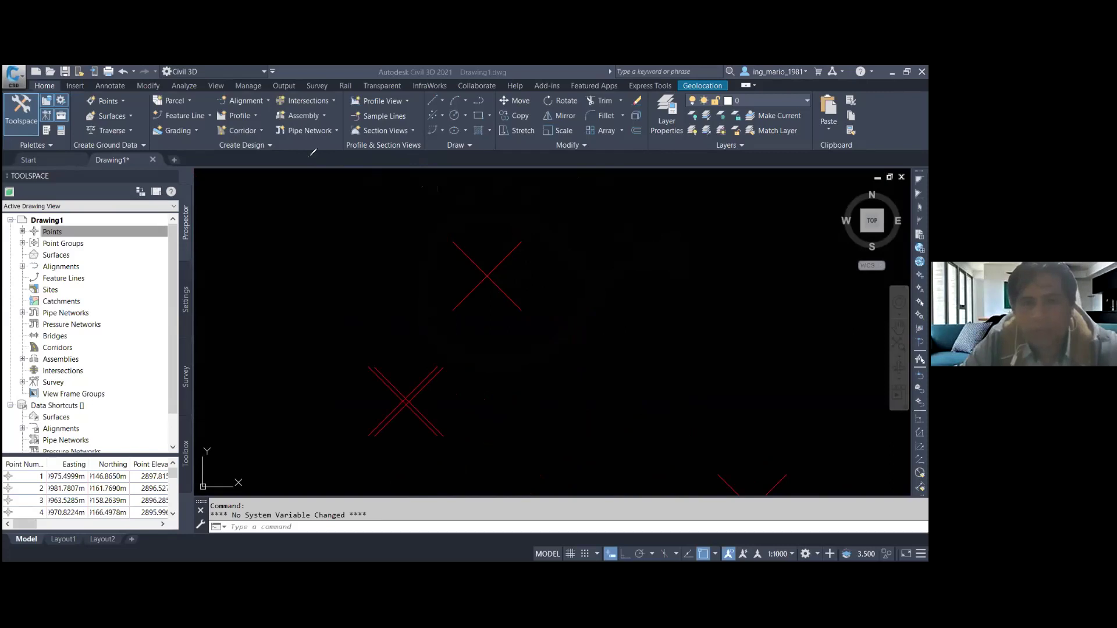
- Delete the three stray objects left of the survey points
scroll(536, 249, down, 5)
scroll(536, 249, down, 2)
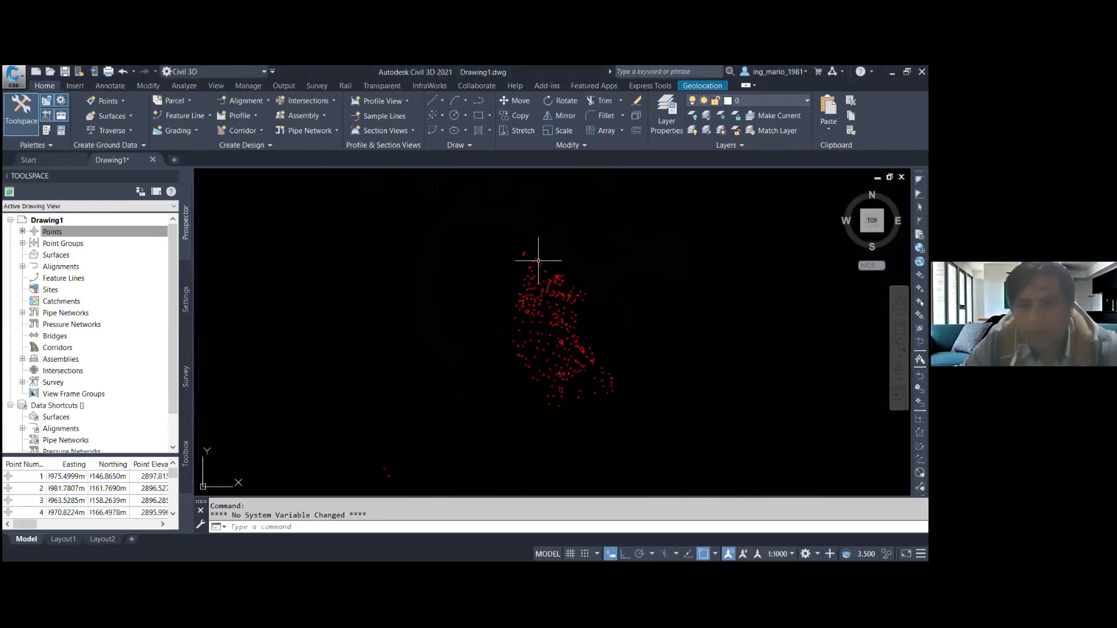
scroll(448, 281, up, 5)
scroll(414, 337, down, 2)
scroll(413, 336, down, 5)
scroll(513, 311, down, 1)
scroll(463, 349, down, 3)
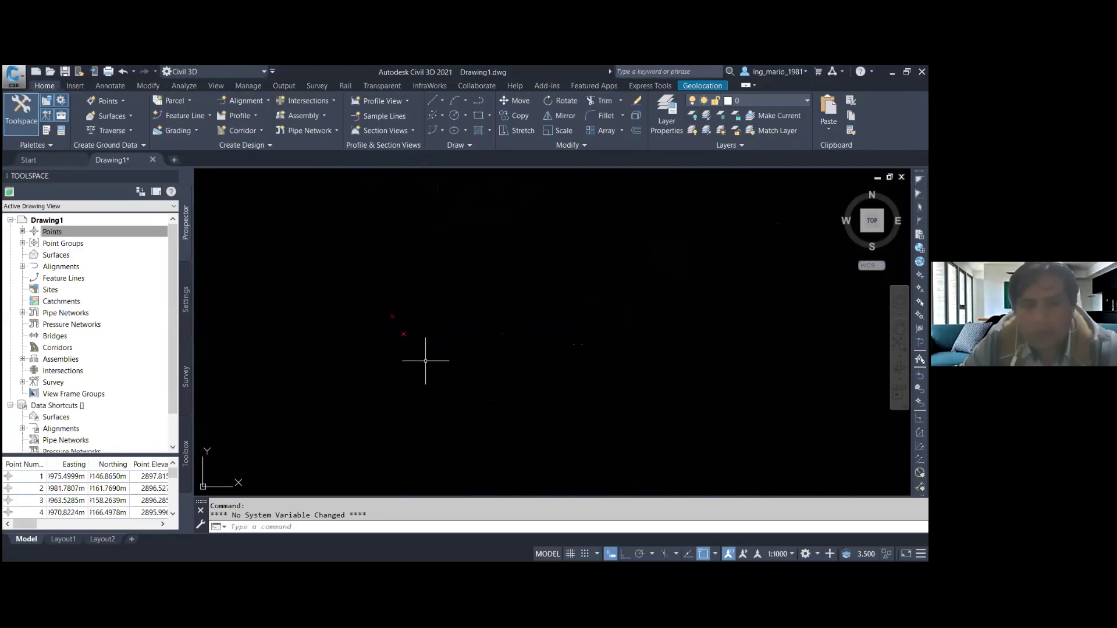
click(425, 258)
click(383, 356)
scroll(463, 372, down, 3)
key(Delete)
- Zoom and pan until the red X point markers appear large
scroll(612, 253, up, 4)
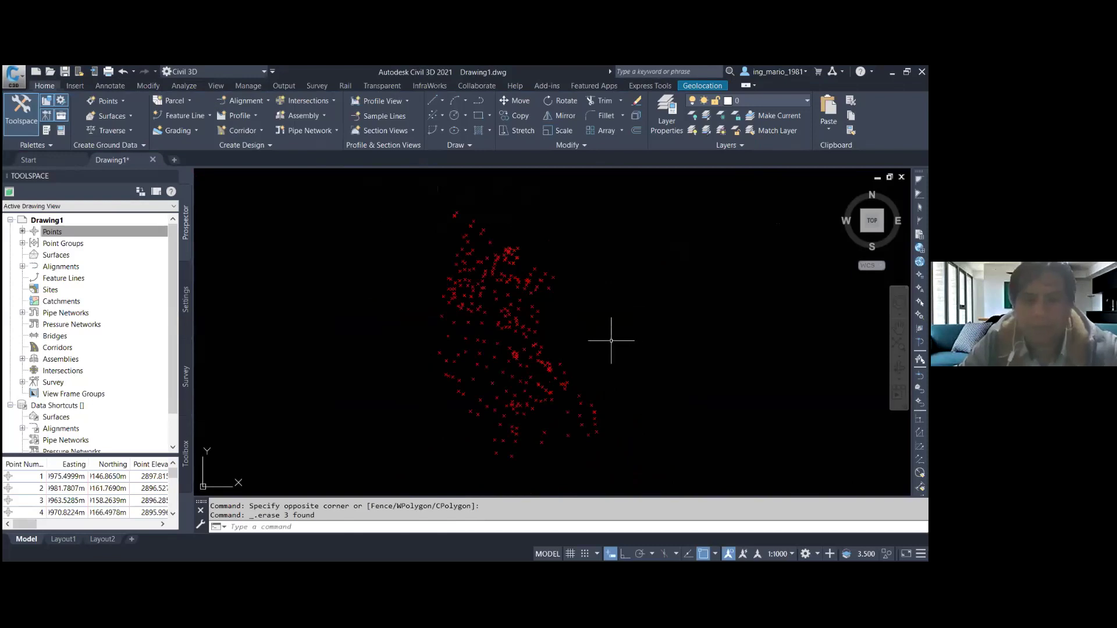
scroll(605, 343, up, 2)
scroll(618, 320, down, 3)
scroll(621, 326, up, 2)
middle_drag(618, 314, 654, 343)
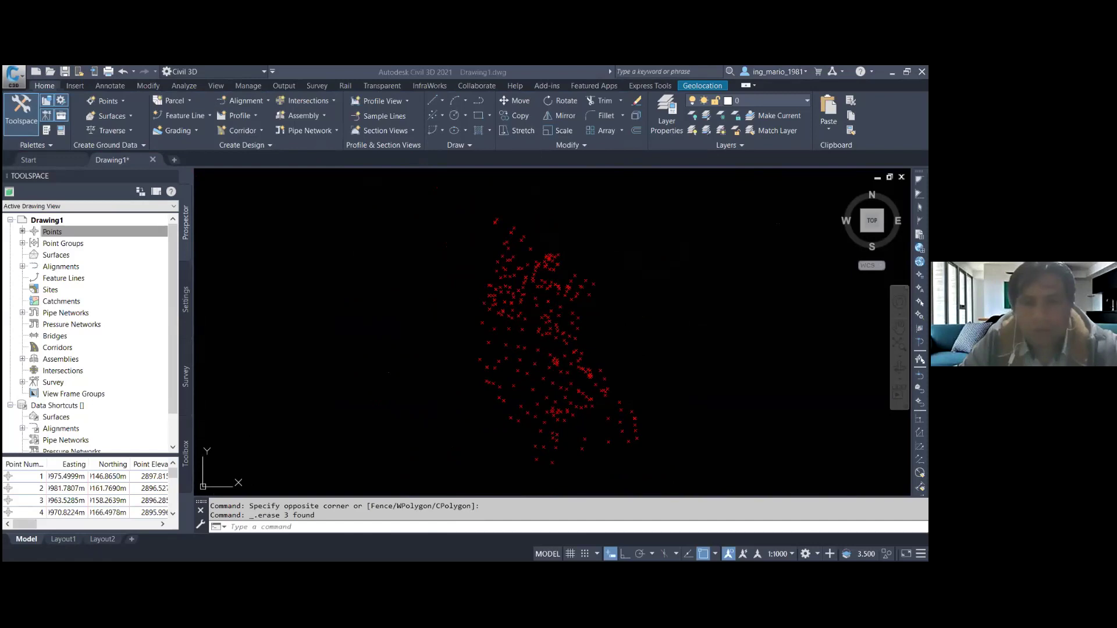
scroll(534, 272, up, 6)
scroll(534, 273, down, 4)
scroll(534, 272, up, 2)
scroll(516, 252, down, 2)
scroll(512, 294, up, 3)
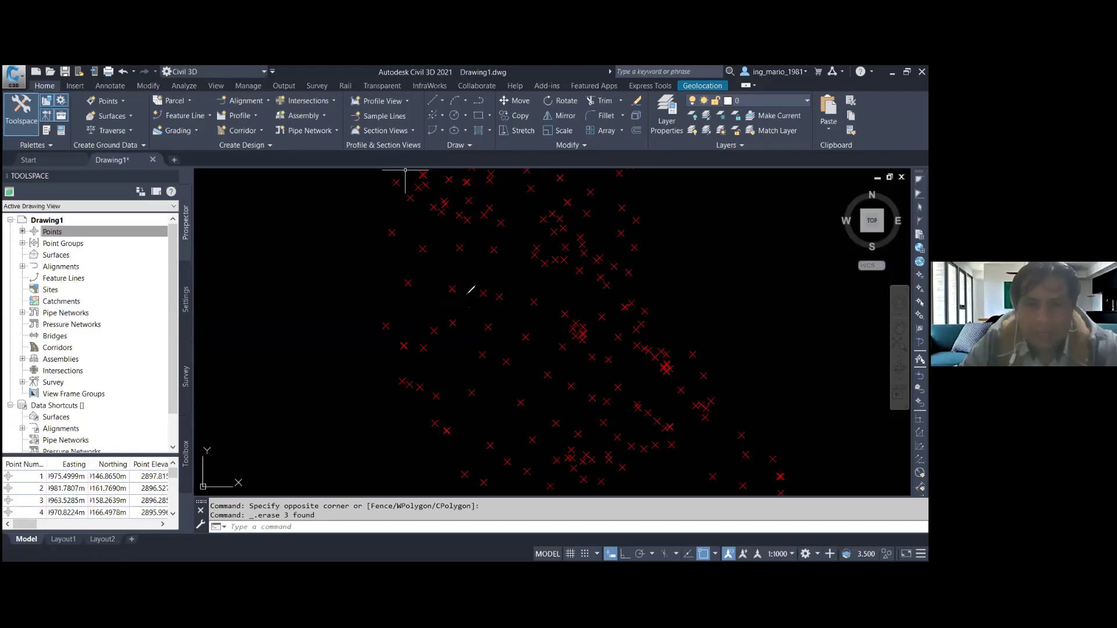
- Outline several groups of points with the screen pen, then clear the marks
mouse_move(452, 290)
mouse_down()
mouse_move(492, 330)
mouse_move(451, 290)
mouse_up()
mouse_move(505, 361)
mouse_down()
mouse_move(520, 403)
mouse_move(562, 422)
mouse_move(596, 397)
mouse_move(508, 361)
mouse_up()
mouse_move(530, 302)
mouse_down()
mouse_move(523, 340)
mouse_move(559, 342)
mouse_move(575, 312)
mouse_move(530, 303)
mouse_up()
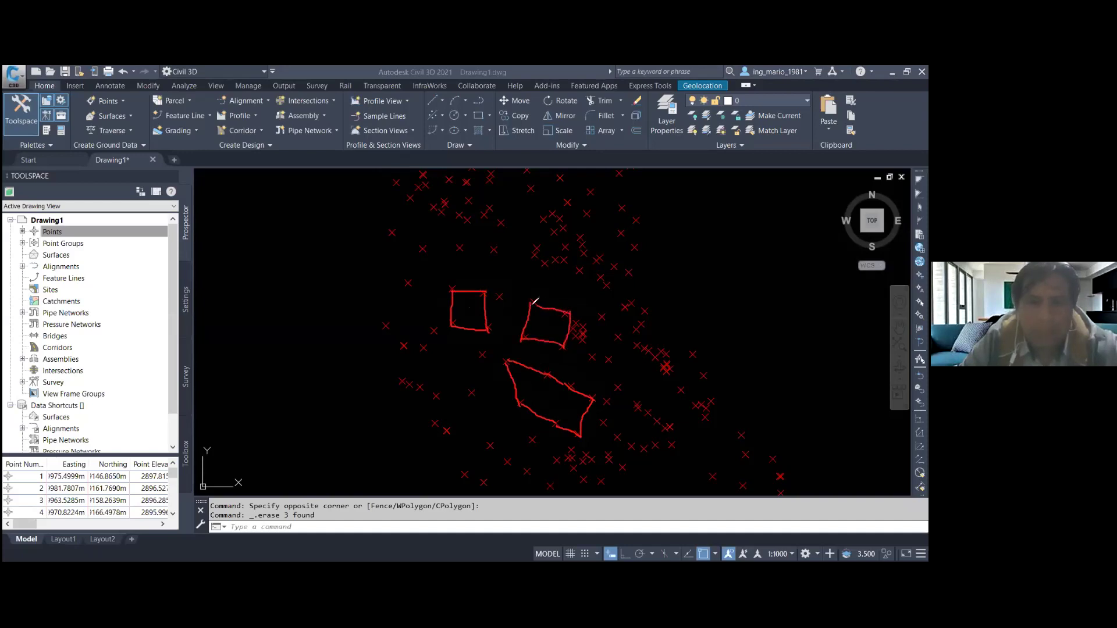
mouse_move(466, 221)
mouse_down()
mouse_move(459, 251)
mouse_move(494, 252)
mouse_move(502, 224)
mouse_move(466, 221)
mouse_up()
mouse_move(423, 347)
mouse_down()
mouse_move(480, 392)
mouse_move(491, 355)
mouse_move(450, 329)
mouse_move(420, 347)
mouse_up()
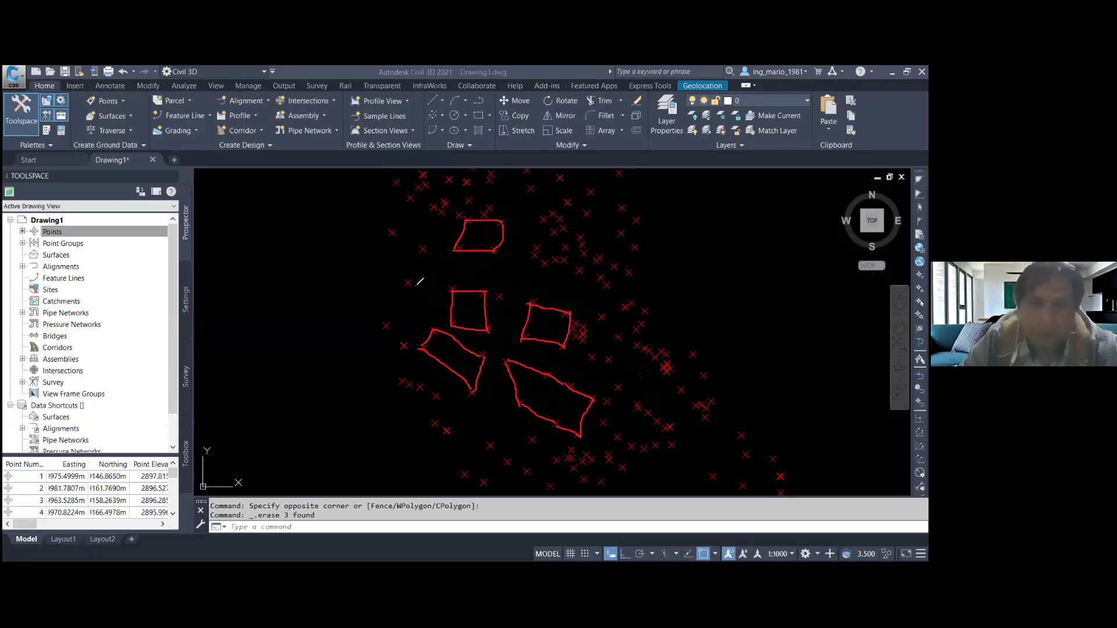
drag(413, 278, 415, 285)
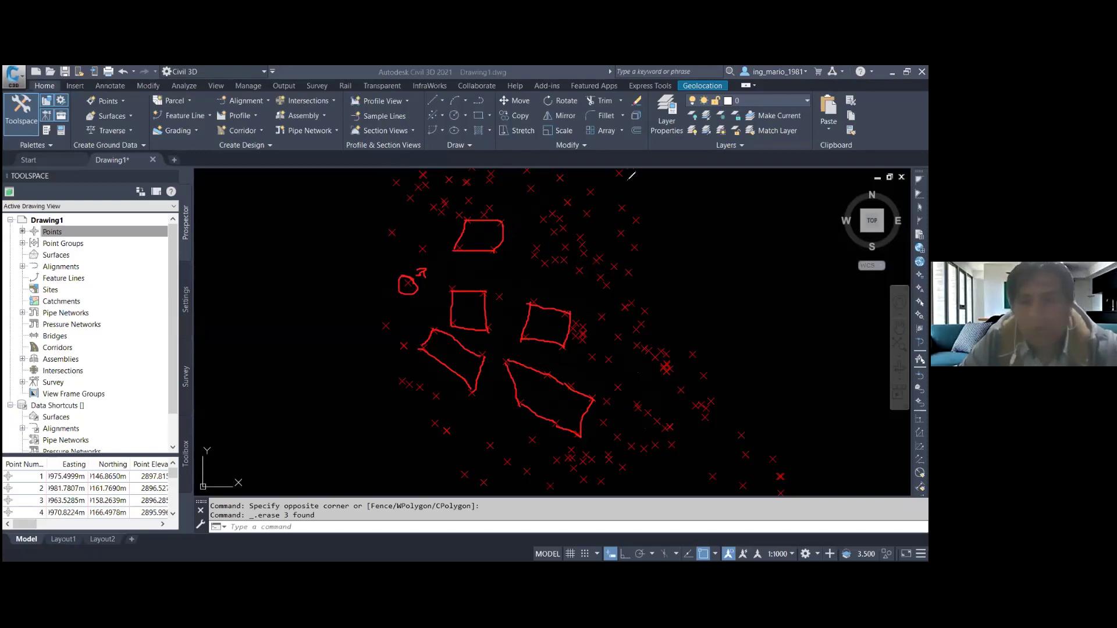
key(e)
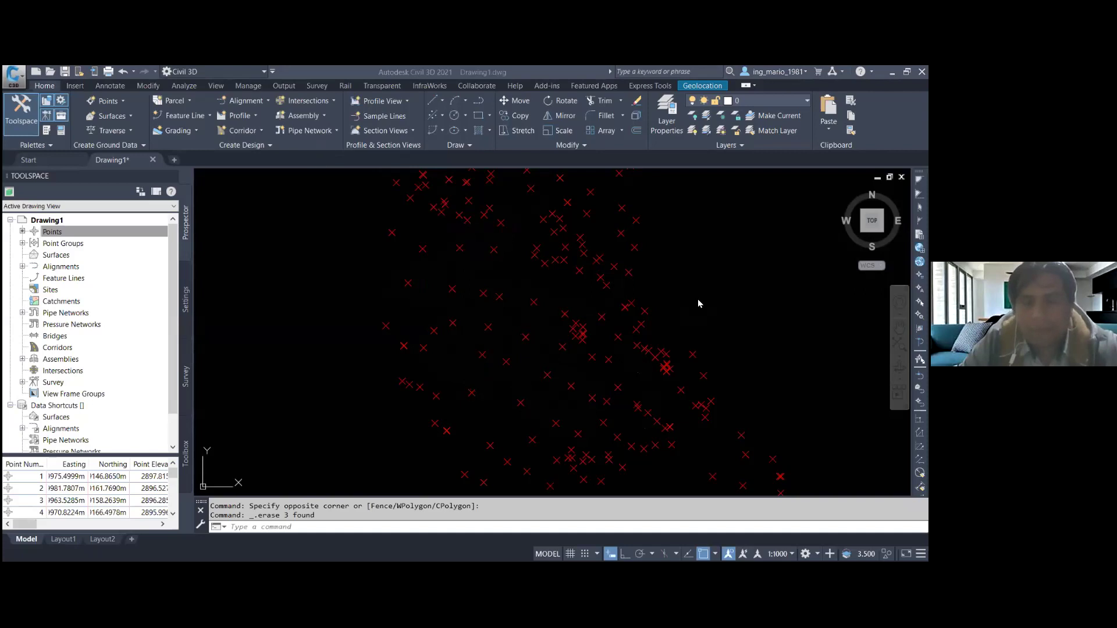
- Zoom out and pan to bring the whole point cloud into view, circling it
scroll(531, 295, down, 4)
middle_drag(605, 249, 534, 282)
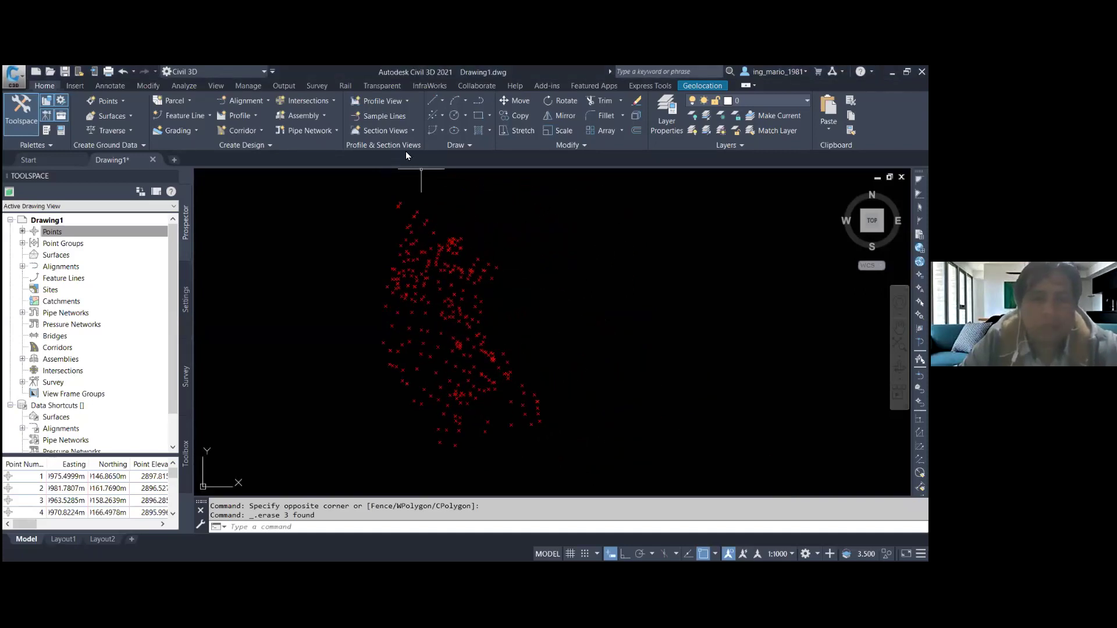
mouse_move(445, 193)
mouse_down()
mouse_move(327, 284)
mouse_move(514, 203)
mouse_up()
drag(606, 293, 618, 287)
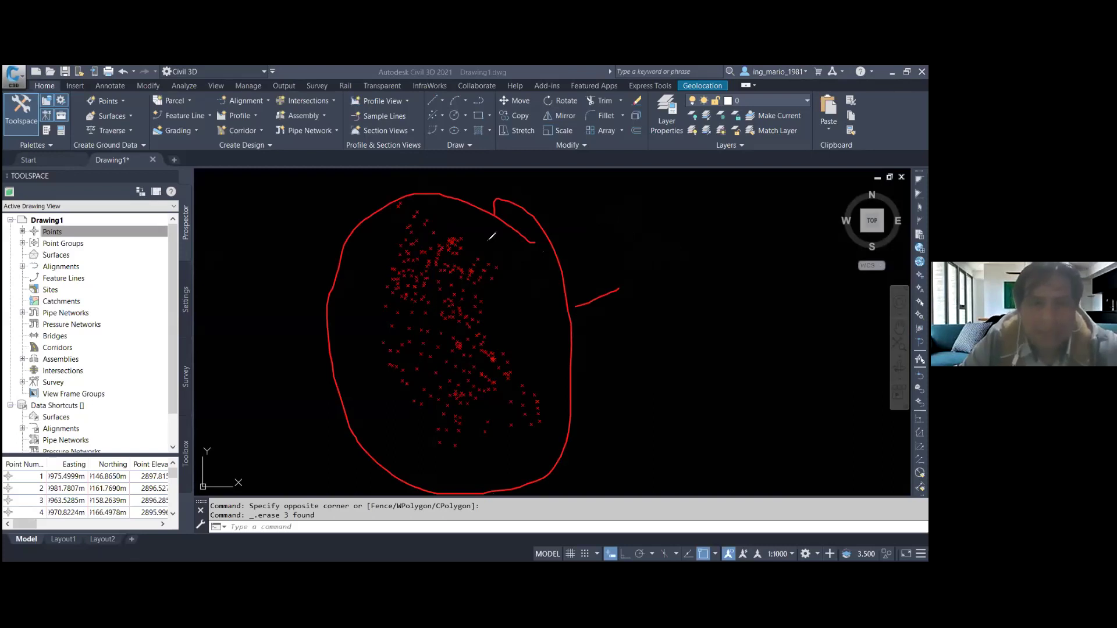
- Point out the Prospector collections and select the Surfaces collection
key(e)
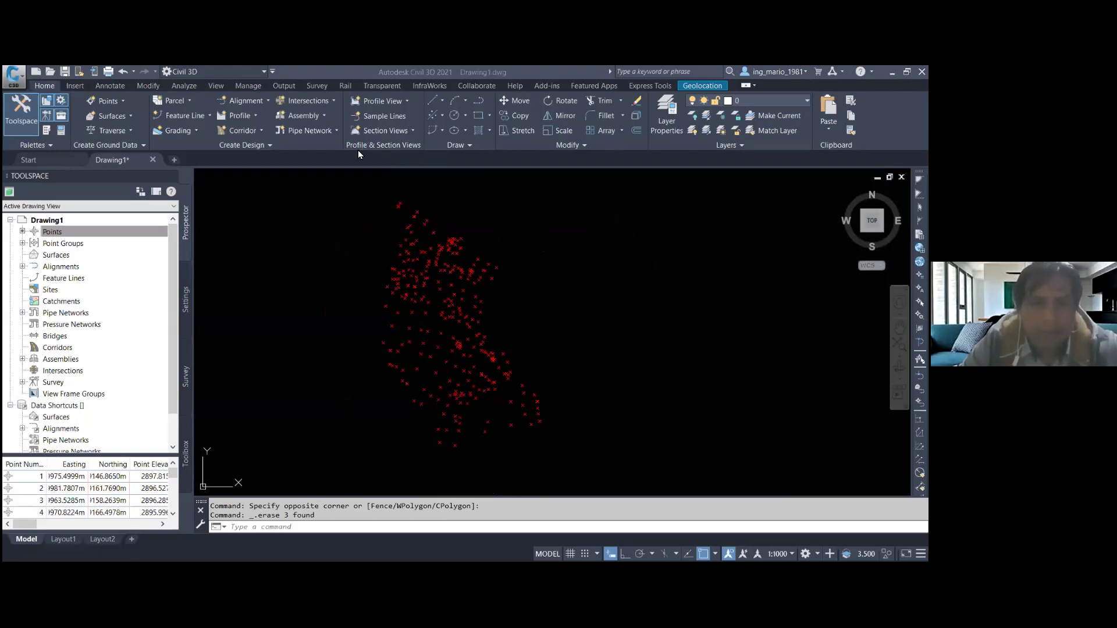
drag(17, 165, 22, 499)
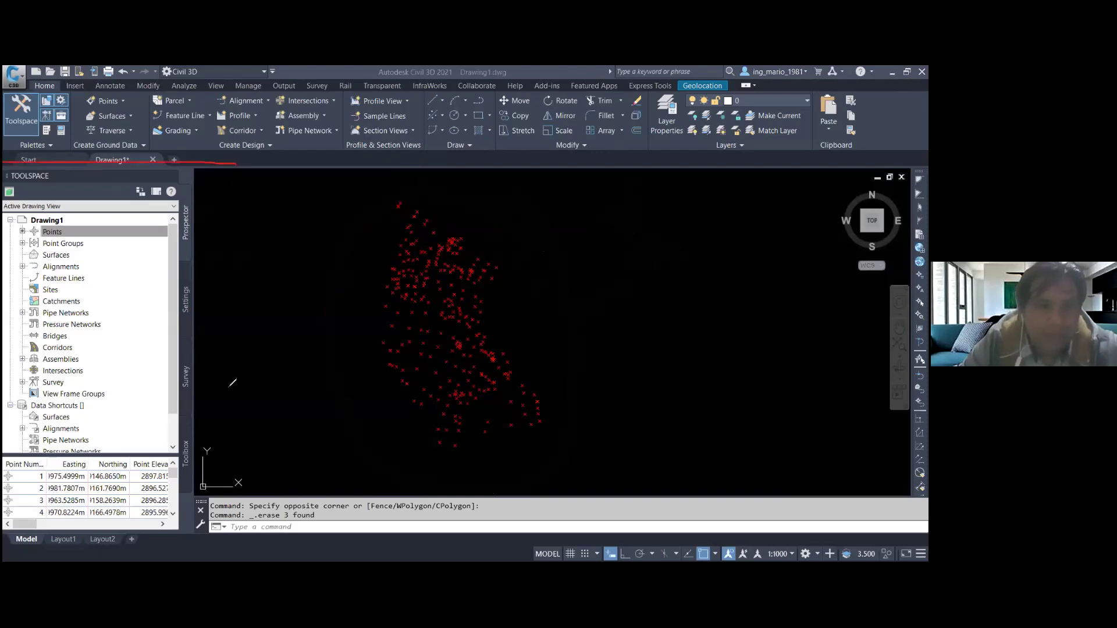
mouse_move(206, 208)
mouse_down()
mouse_move(173, 234)
mouse_move(202, 210)
mouse_up()
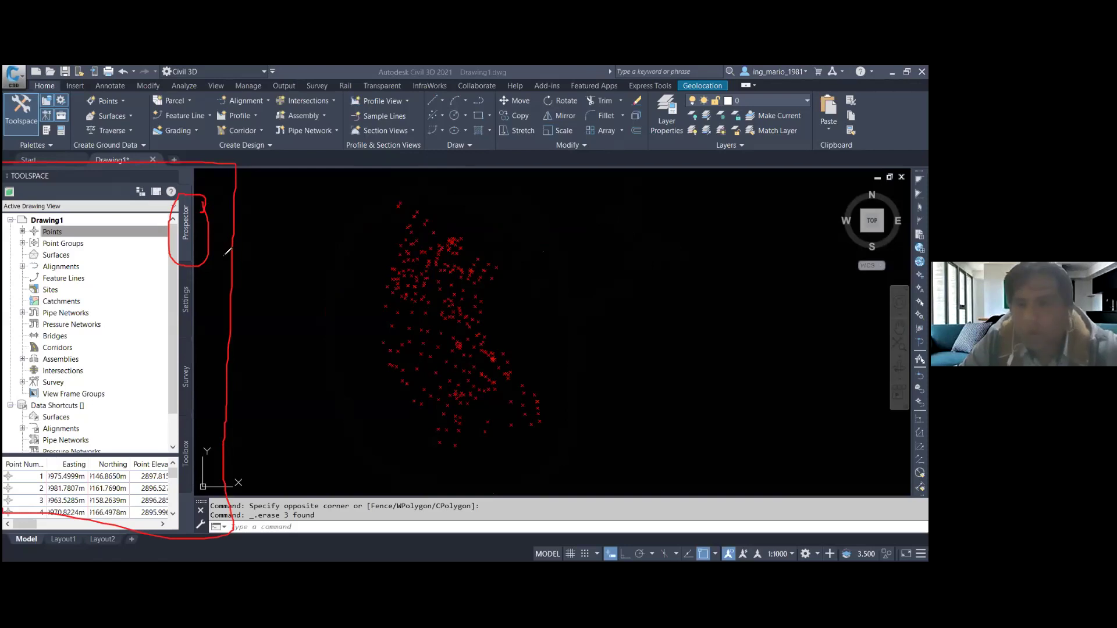
drag(26, 244, 88, 244)
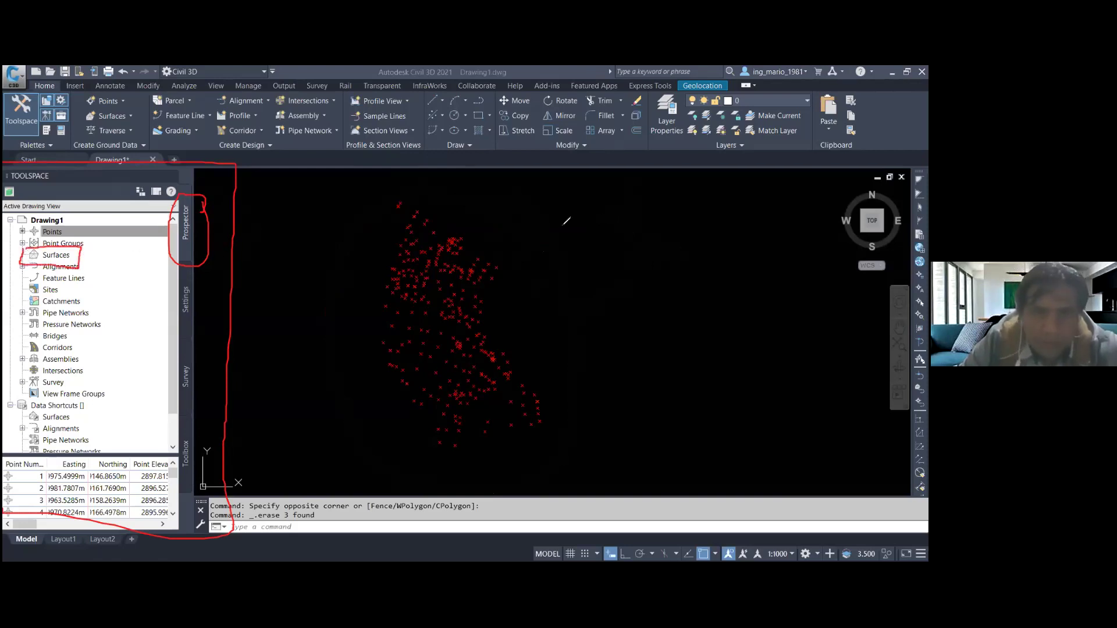
key(e)
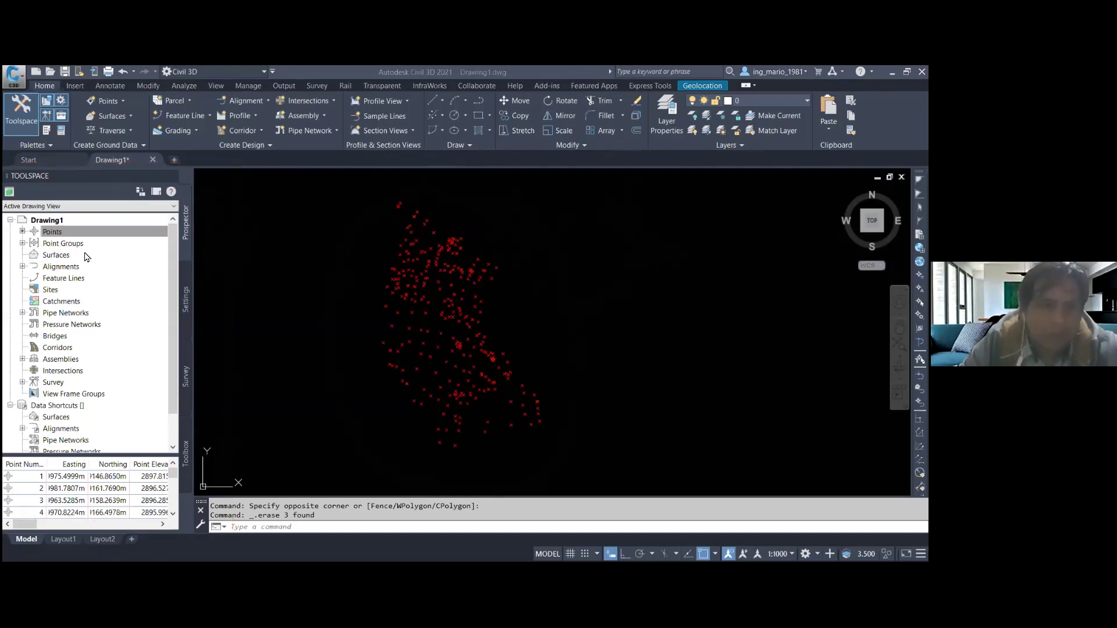
click(91, 255)
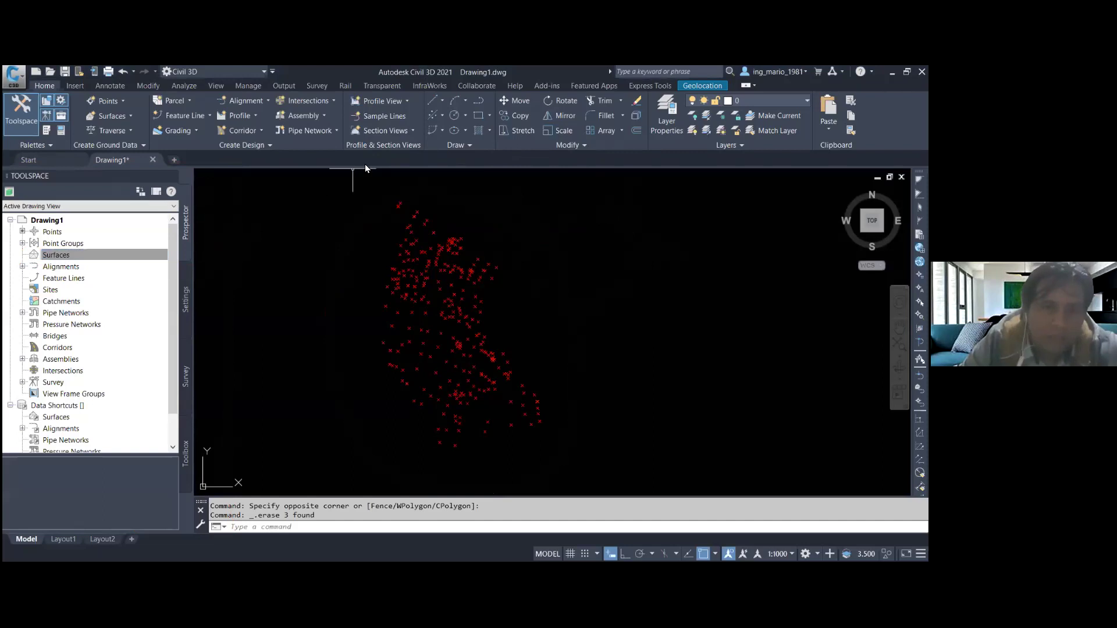
- Show the CREAR SUPERFICIE slide in PowerPoint, then return to Civil 3D
key(ctrl+2)
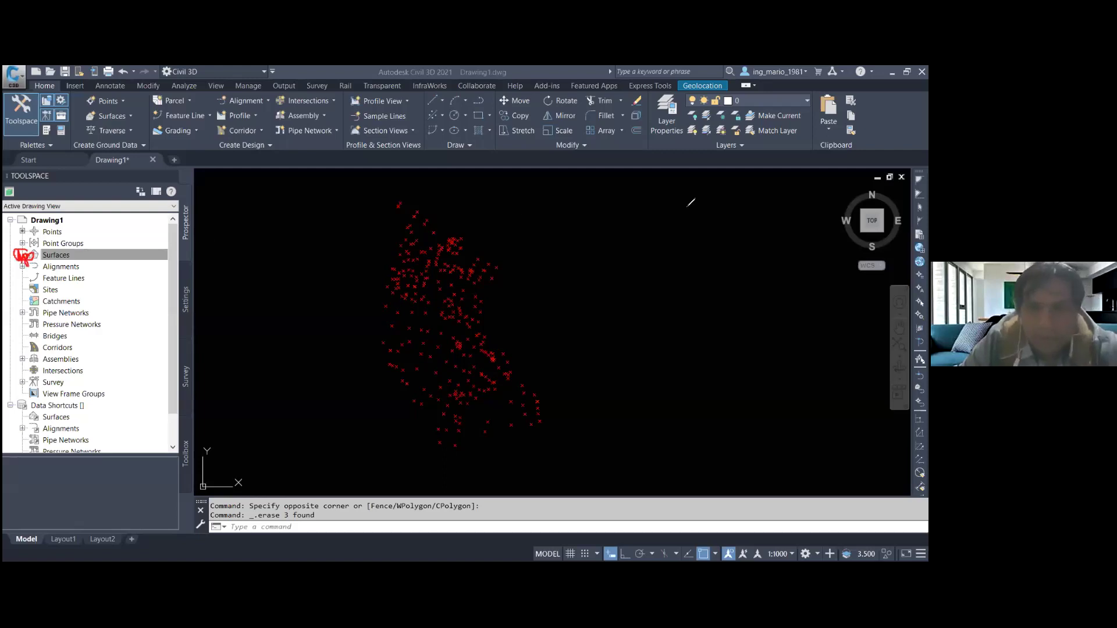
key(ctrl+z)
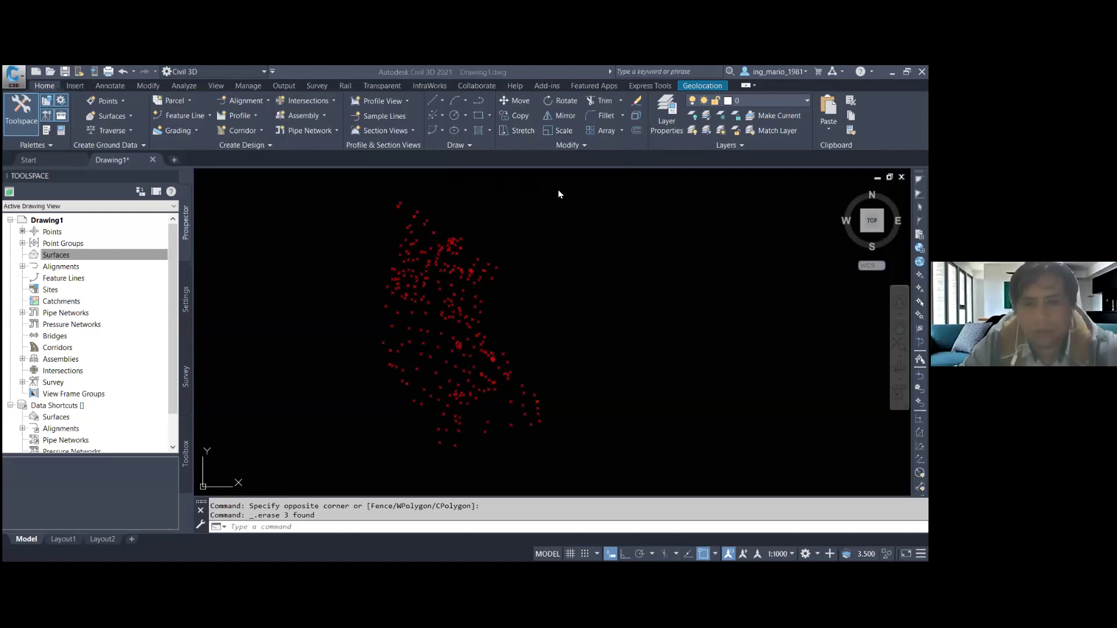
key(alt+Tab)
key(Down)
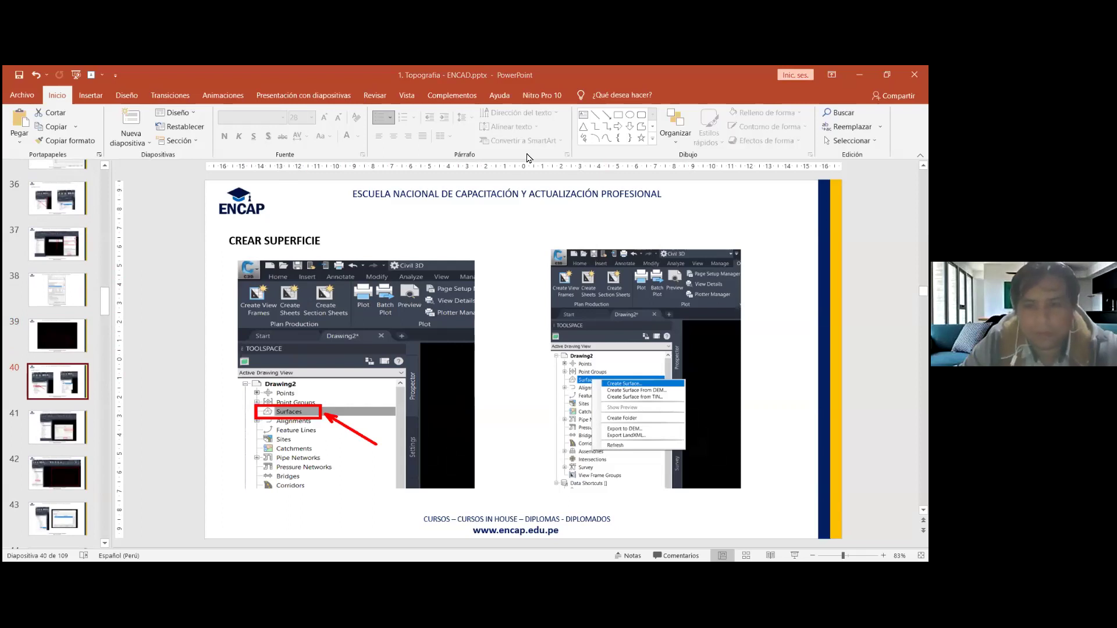
key(alt+Tab)
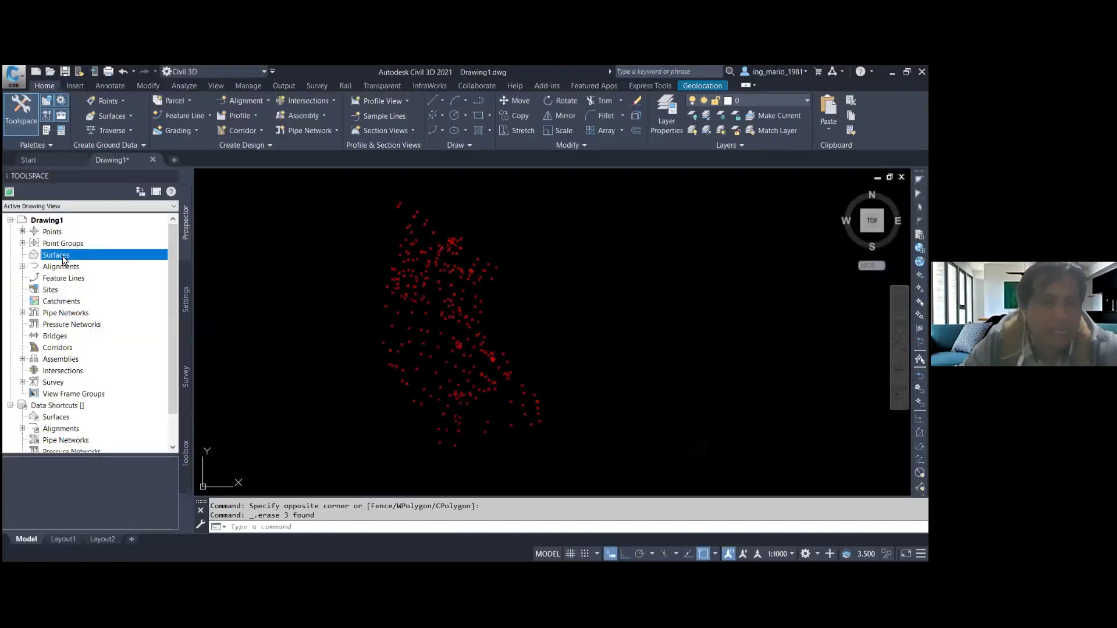
- Start a new surface from the Surfaces context menu and annotate the options on screen
right_click(64, 259)
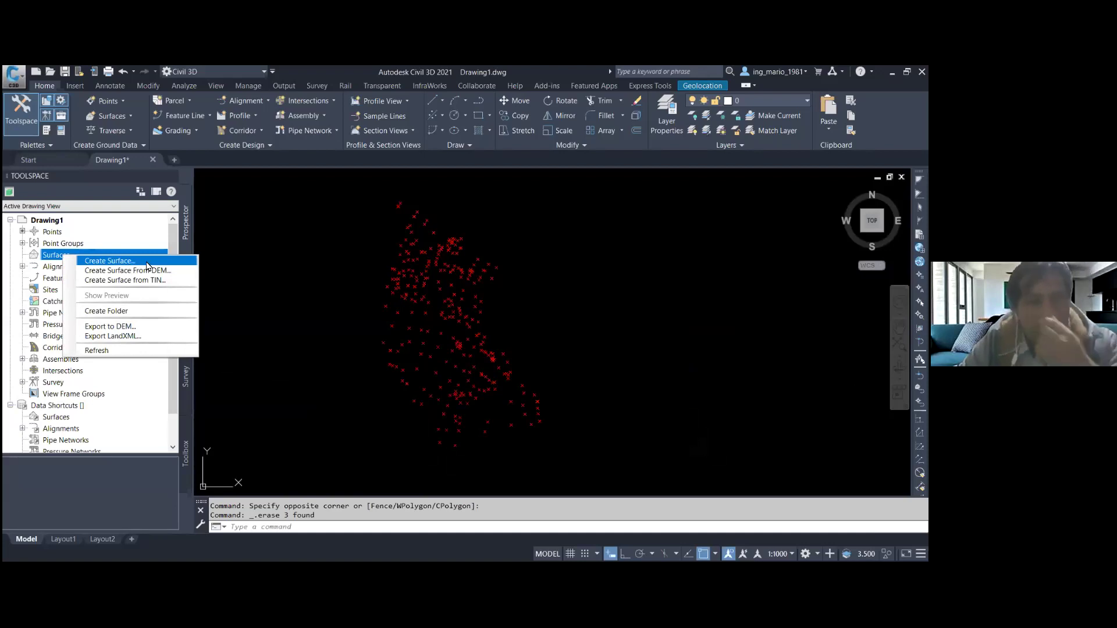
click(147, 263)
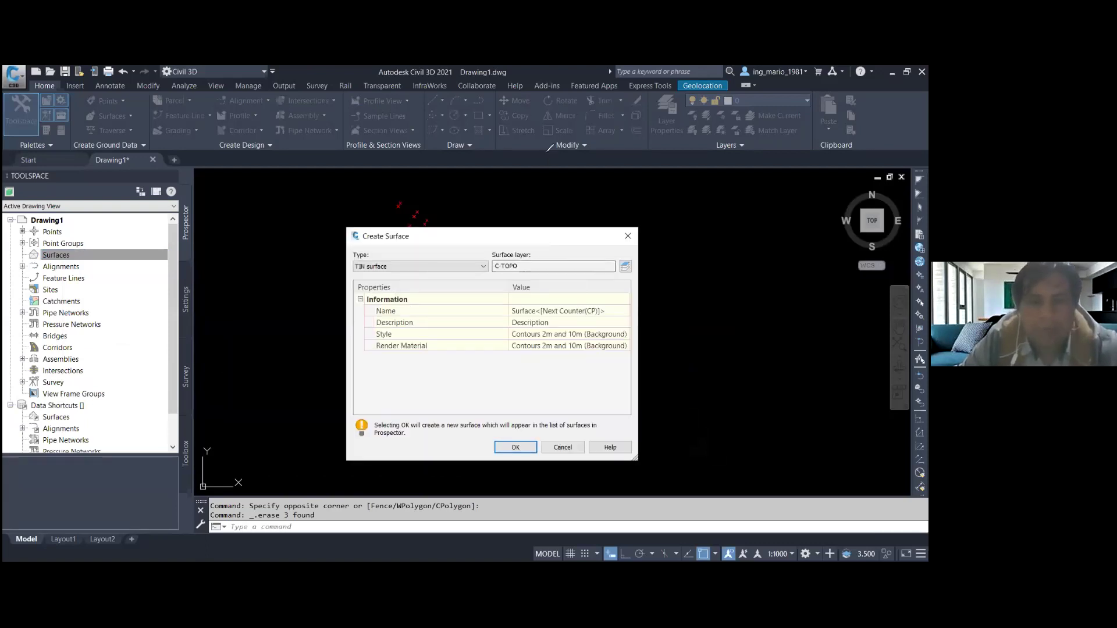
drag(73, 247, 95, 250)
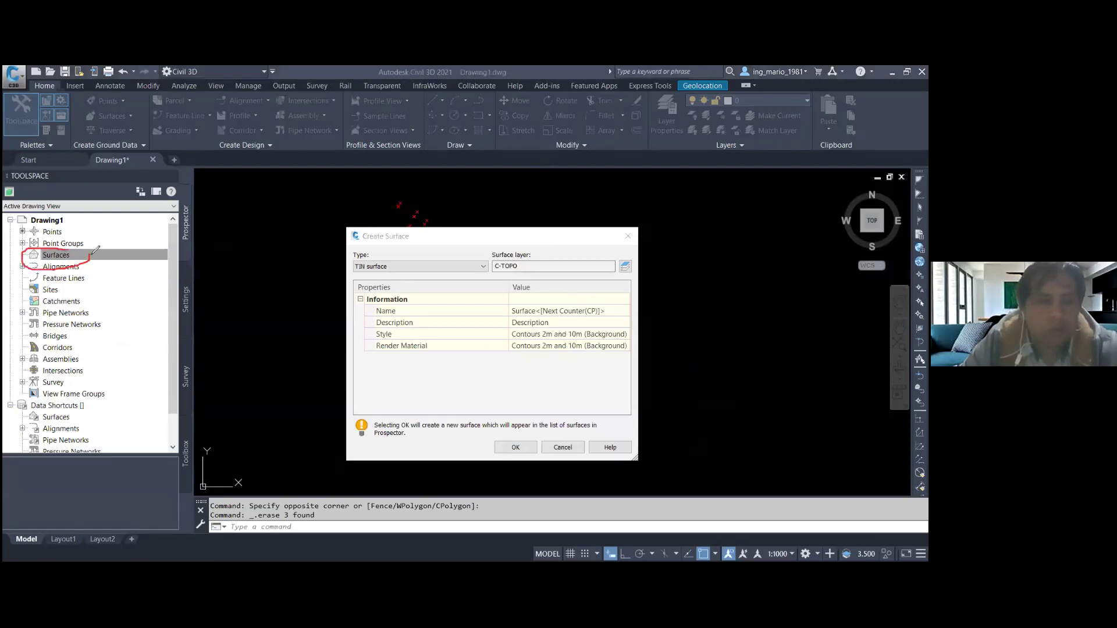
mouse_move(270, 220)
mouse_down()
mouse_move(92, 259)
mouse_move(271, 324)
mouse_up()
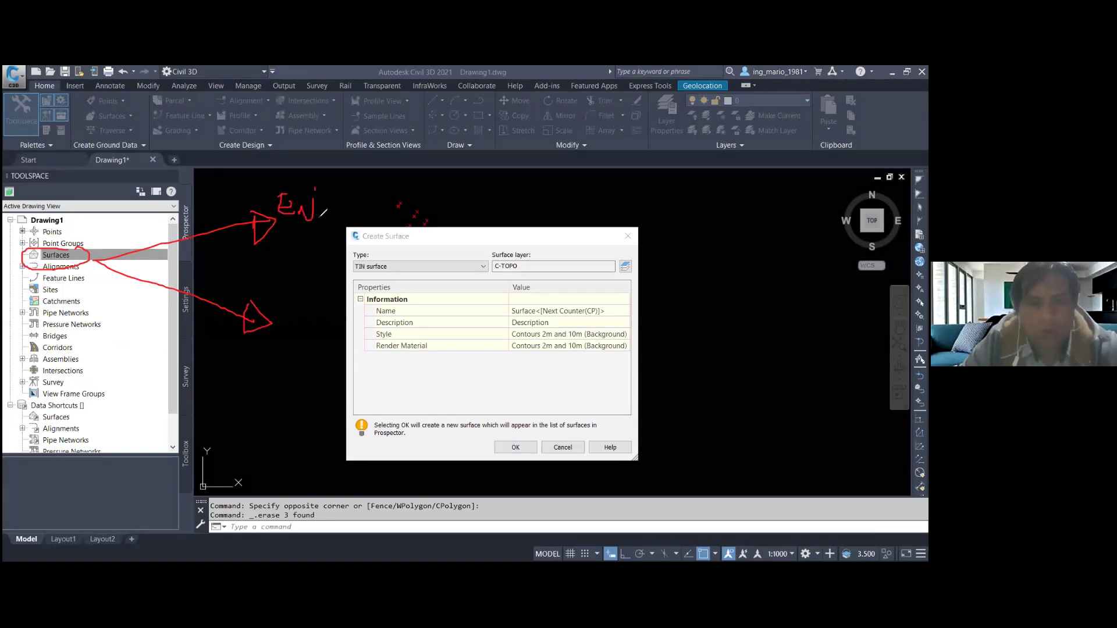
drag(326, 204, 343, 182)
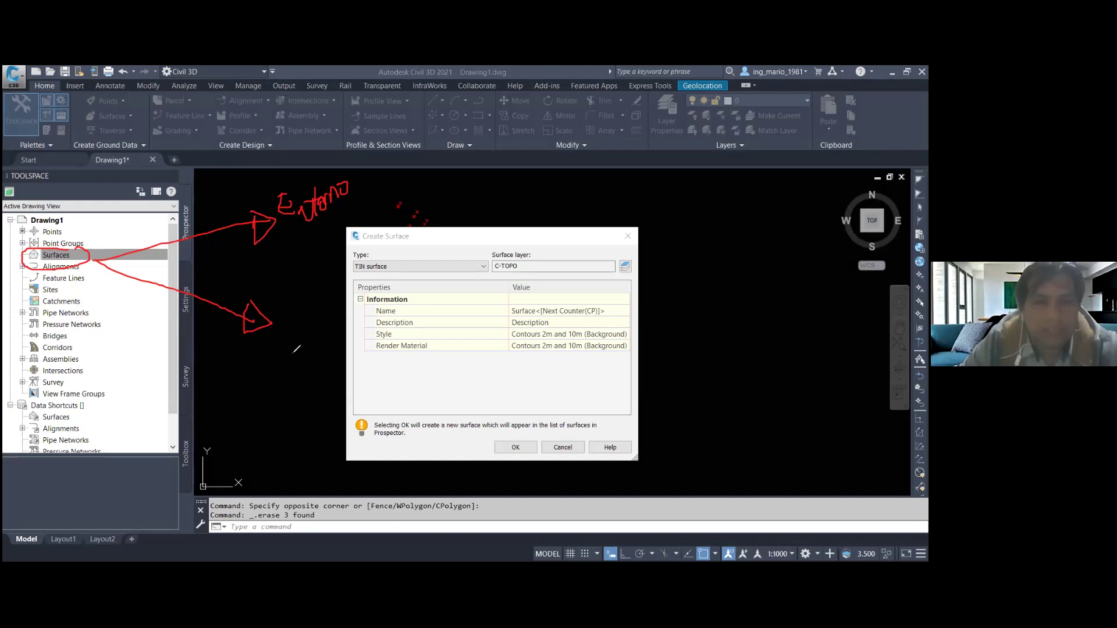
drag(280, 309, 292, 328)
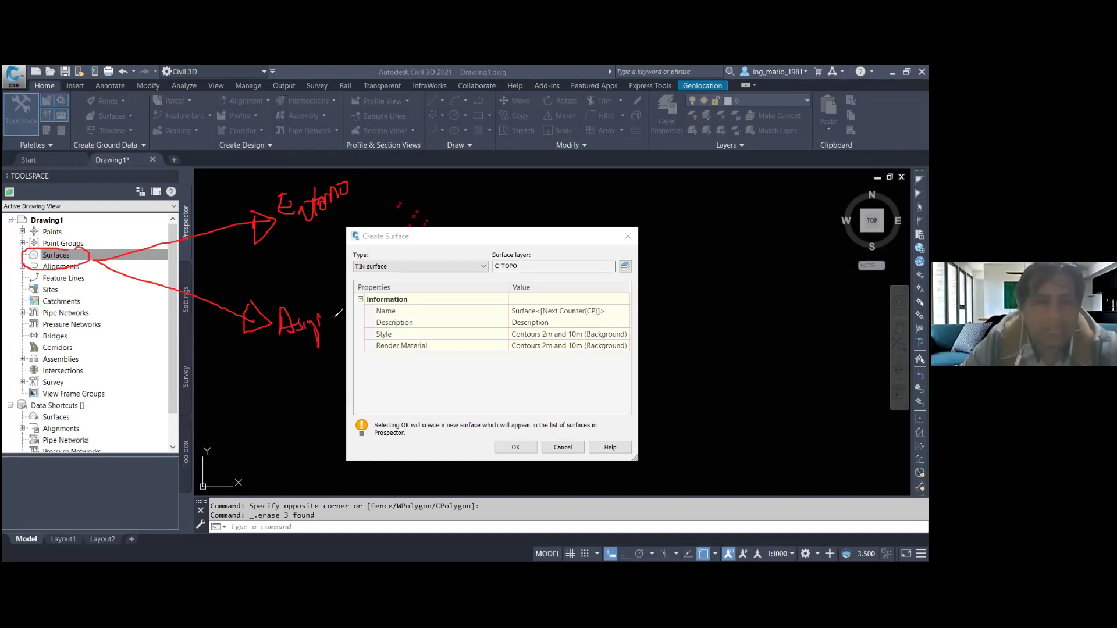
drag(330, 304, 337, 311)
mouse_move(289, 369)
mouse_down()
mouse_move(306, 354)
mouse_move(337, 364)
mouse_up()
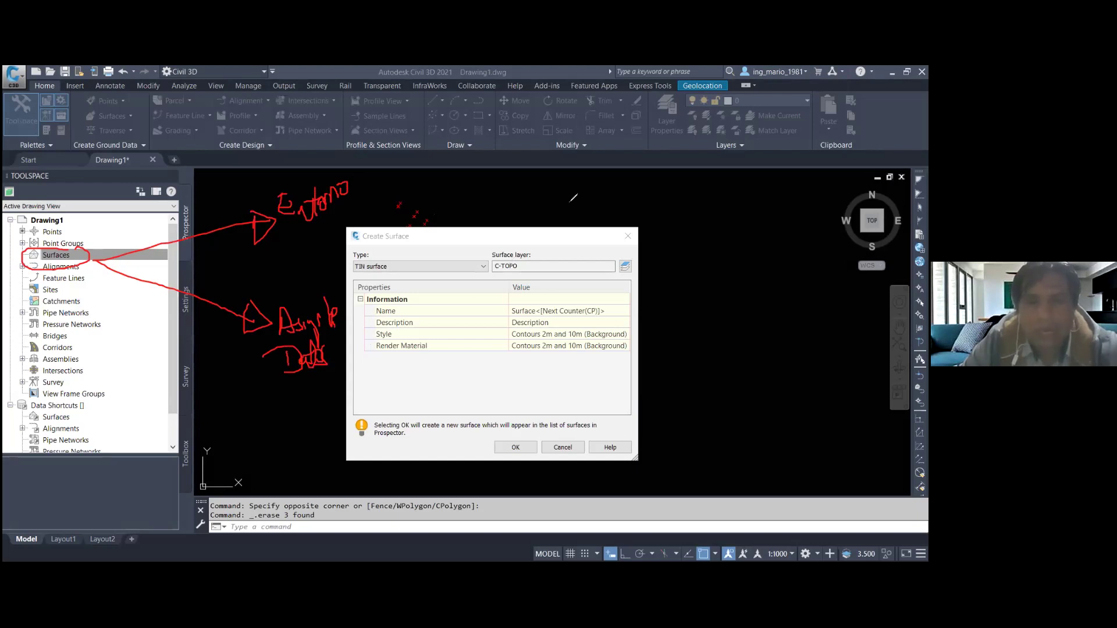
- Create a TIN surface named 'superficie terreno' with the Contours 2m and 10m (Background) style
mouse_move(450, 311)
mouse_down()
mouse_move(607, 311)
mouse_move(510, 302)
mouse_up()
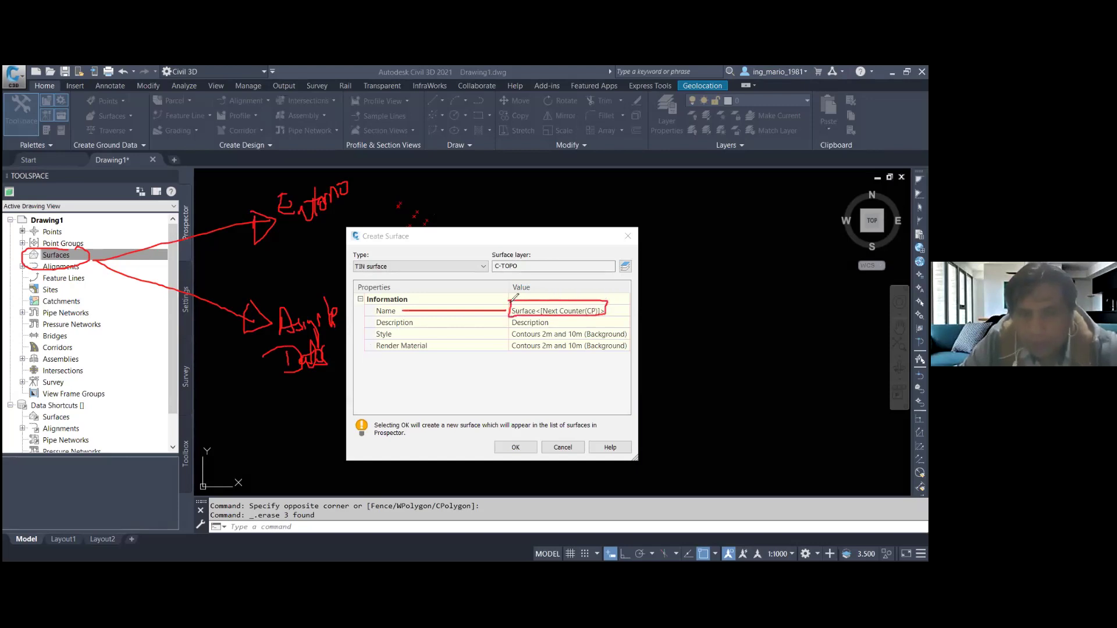
mouse_move(414, 245)
mouse_down()
mouse_move(364, 240)
mouse_move(348, 273)
mouse_move(412, 252)
mouse_up()
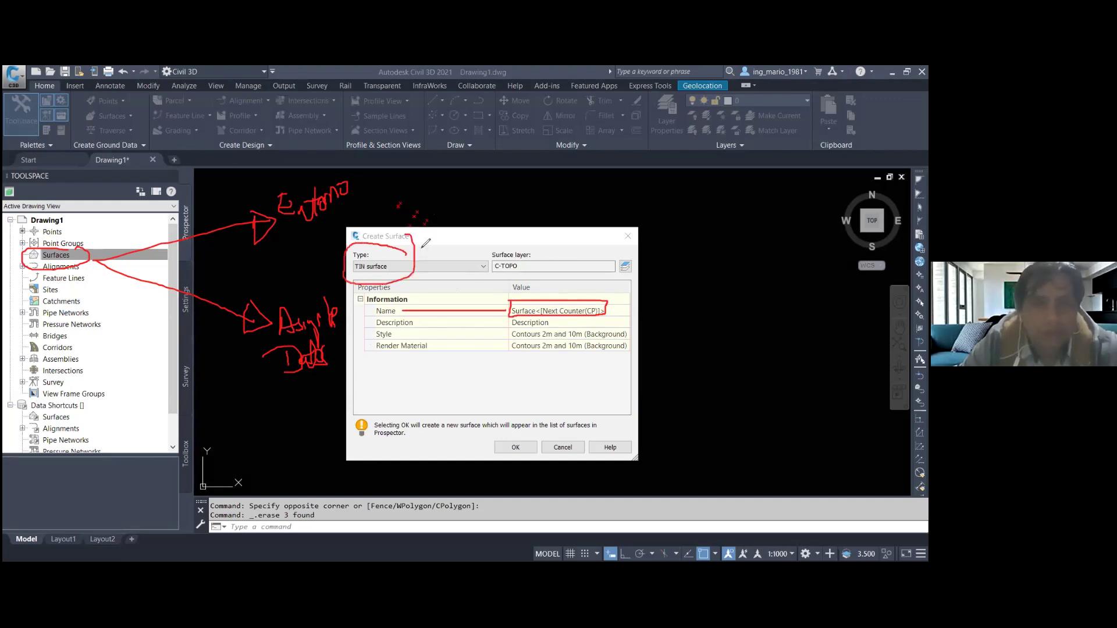
mouse_move(539, 245)
mouse_down()
mouse_move(547, 252)
mouse_move(477, 259)
mouse_move(506, 278)
mouse_move(545, 256)
mouse_up()
mouse_move(370, 347)
mouse_down()
mouse_move(614, 350)
mouse_move(628, 325)
mouse_move(370, 332)
mouse_move(419, 348)
mouse_move(625, 347)
mouse_up()
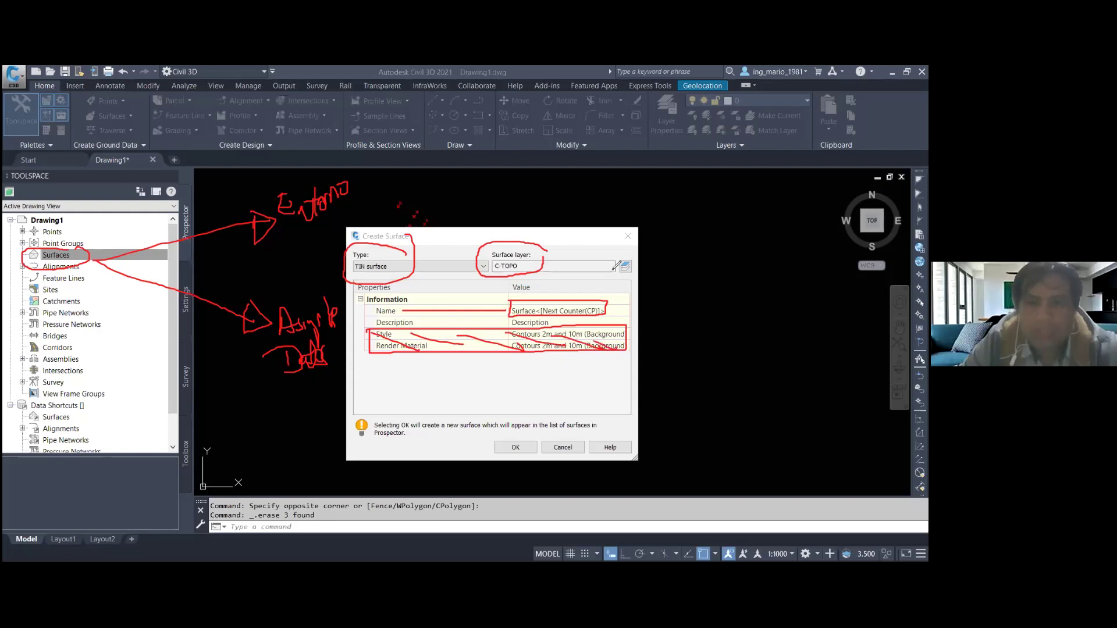
key(Escape)
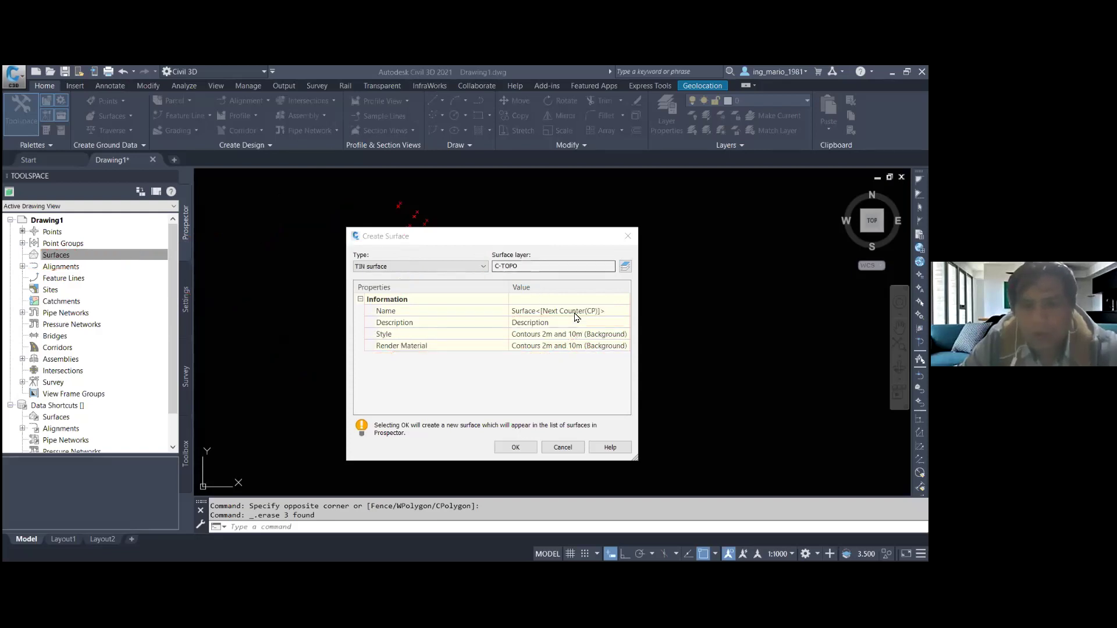
click(576, 317)
text(superf)
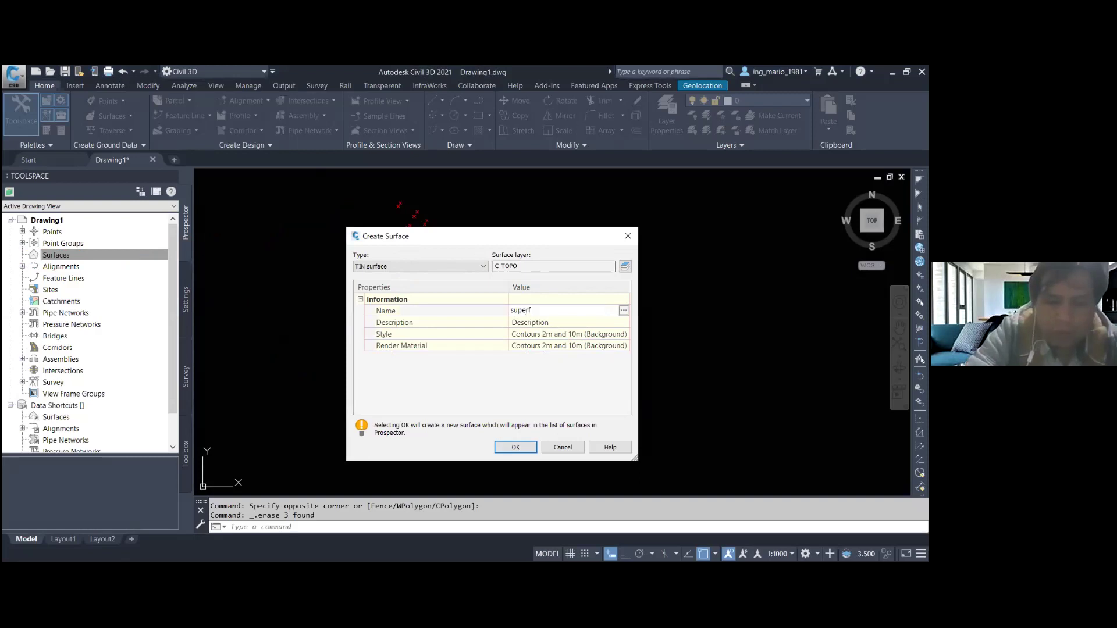
text(e terreno)
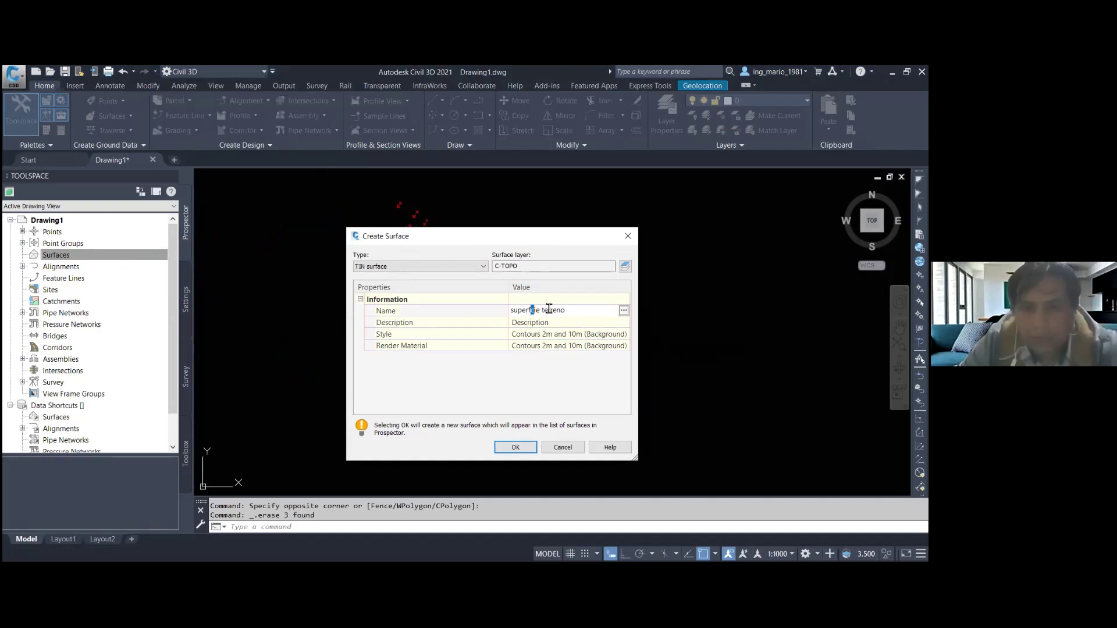
text(ici)
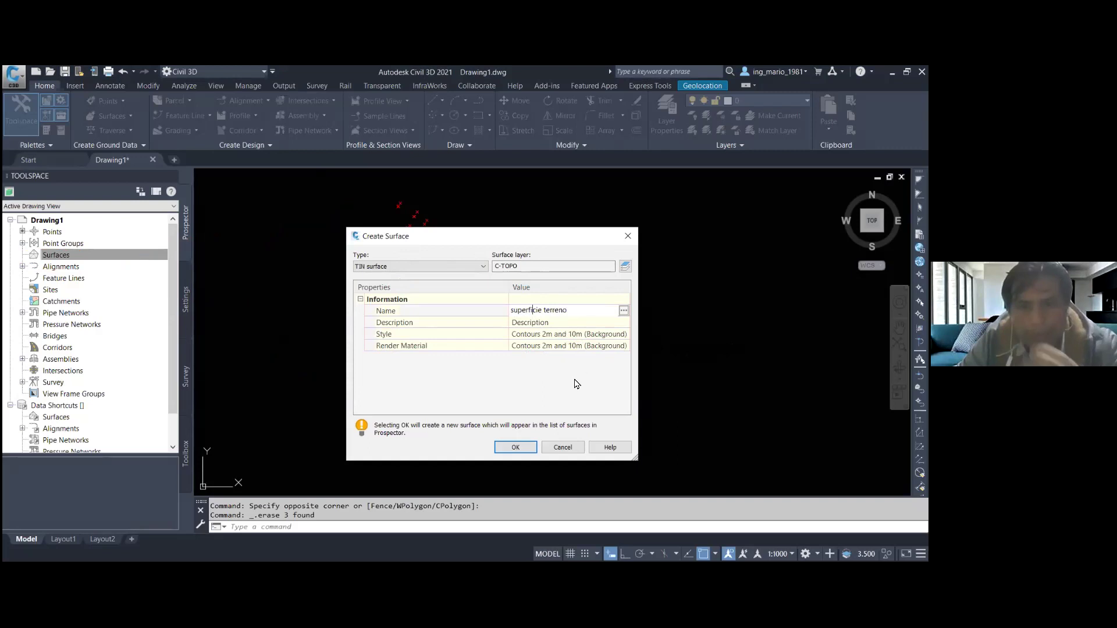
click(522, 448)
- Expand Surfaces and select the new superficie terreno surface, marking it on screen
scroll(465, 291, down, 2)
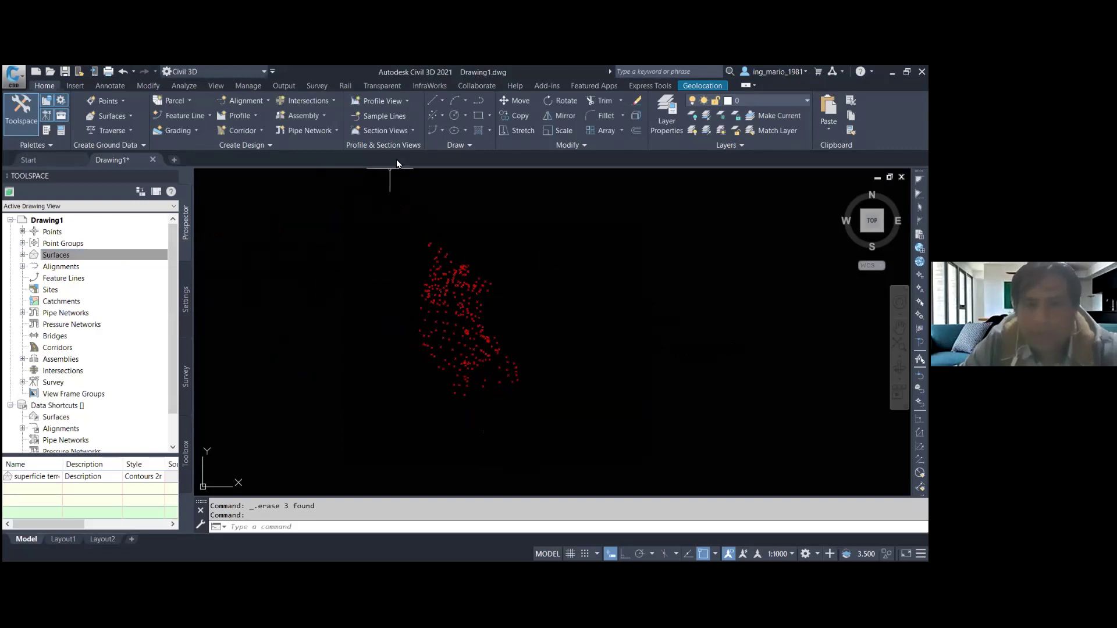
mouse_move(81, 249)
mouse_down()
mouse_move(42, 249)
mouse_move(81, 253)
mouse_move(21, 262)
mouse_up()
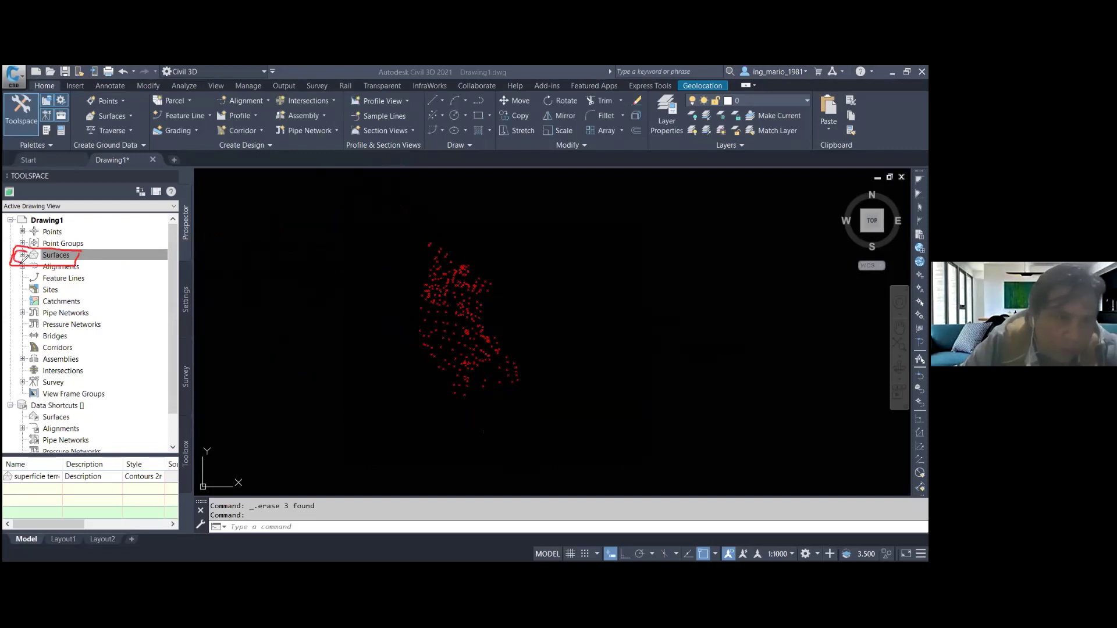
key(e)
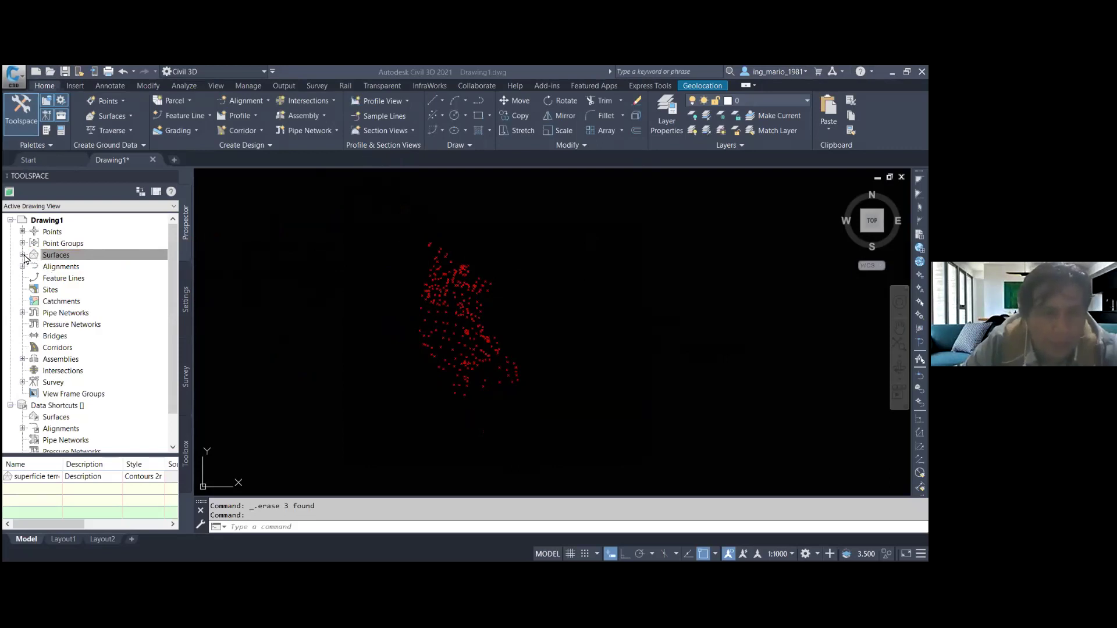
click(22, 255)
click(82, 266)
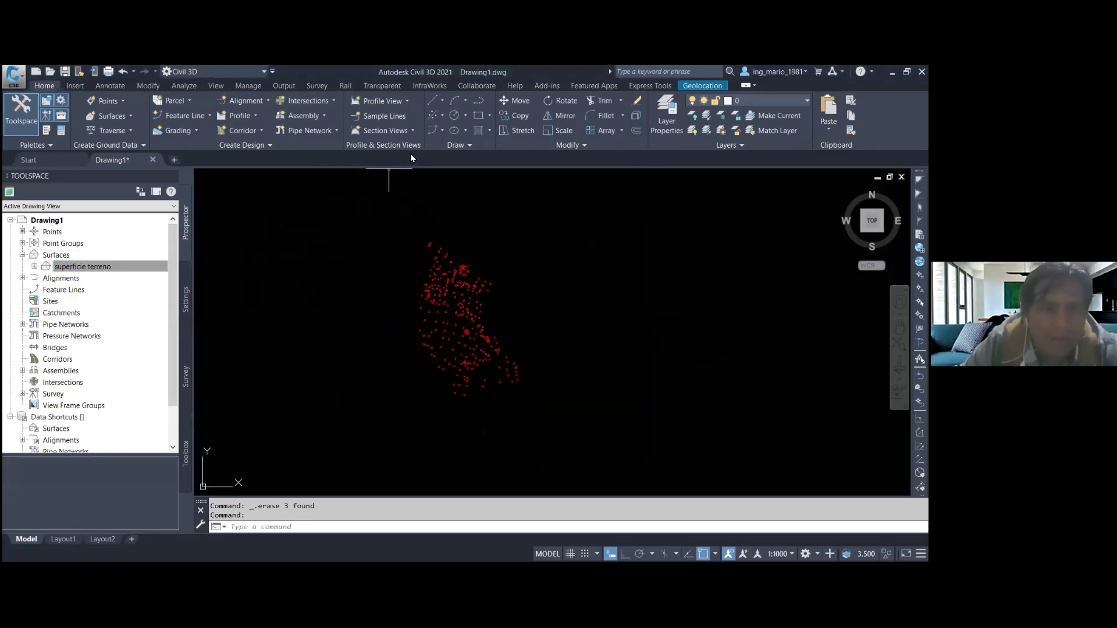
mouse_move(24, 261)
mouse_down()
mouse_move(117, 260)
mouse_move(25, 259)
mouse_up()
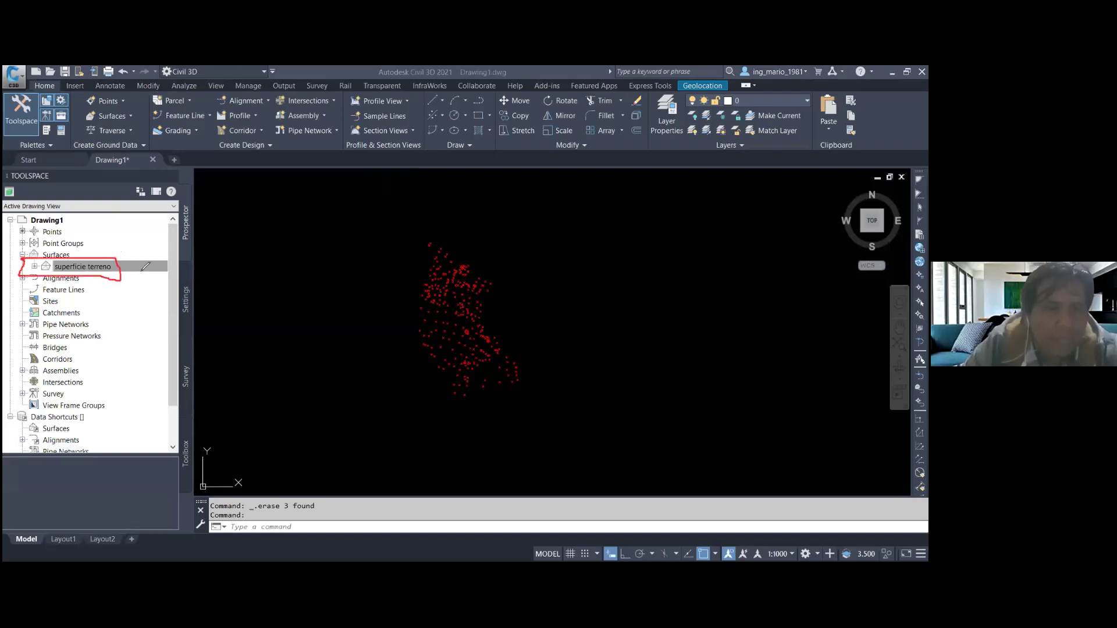
mouse_move(131, 268)
mouse_down()
mouse_move(286, 221)
mouse_move(355, 228)
mouse_up()
click(317, 205)
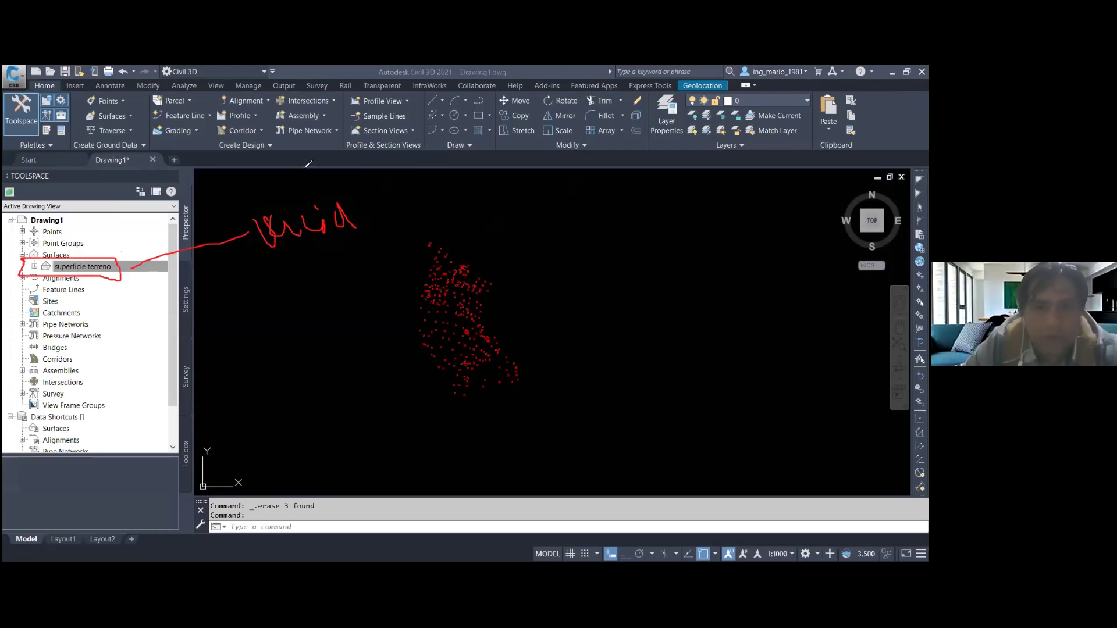
key(Escape)
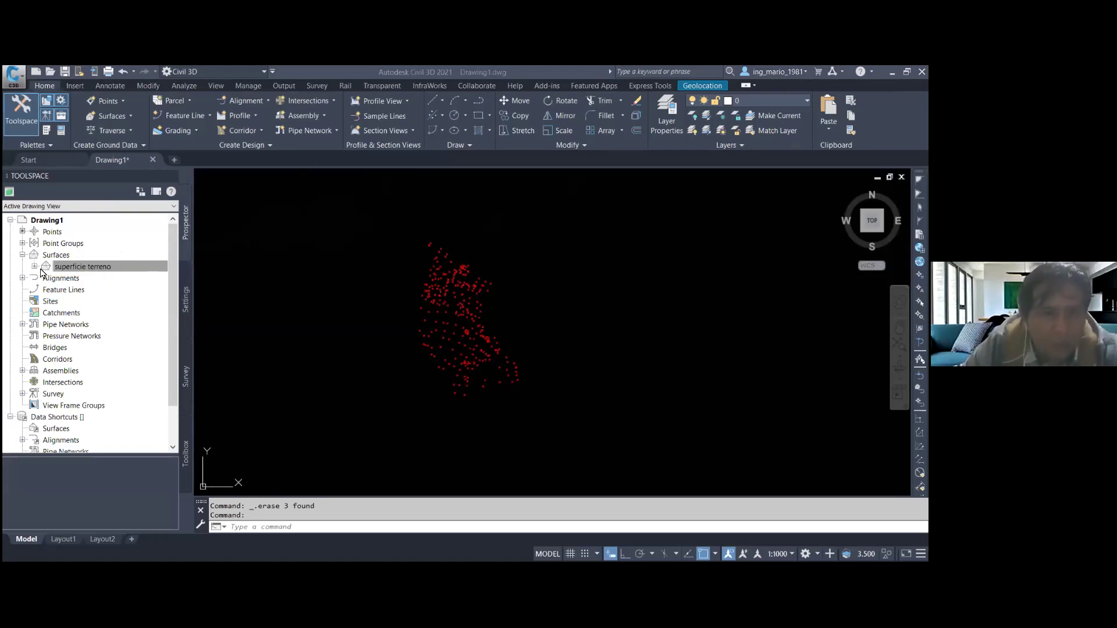
- Expand superficie terreno's Definition branch and link Point Groups to the surveyed points on screen
click(35, 267)
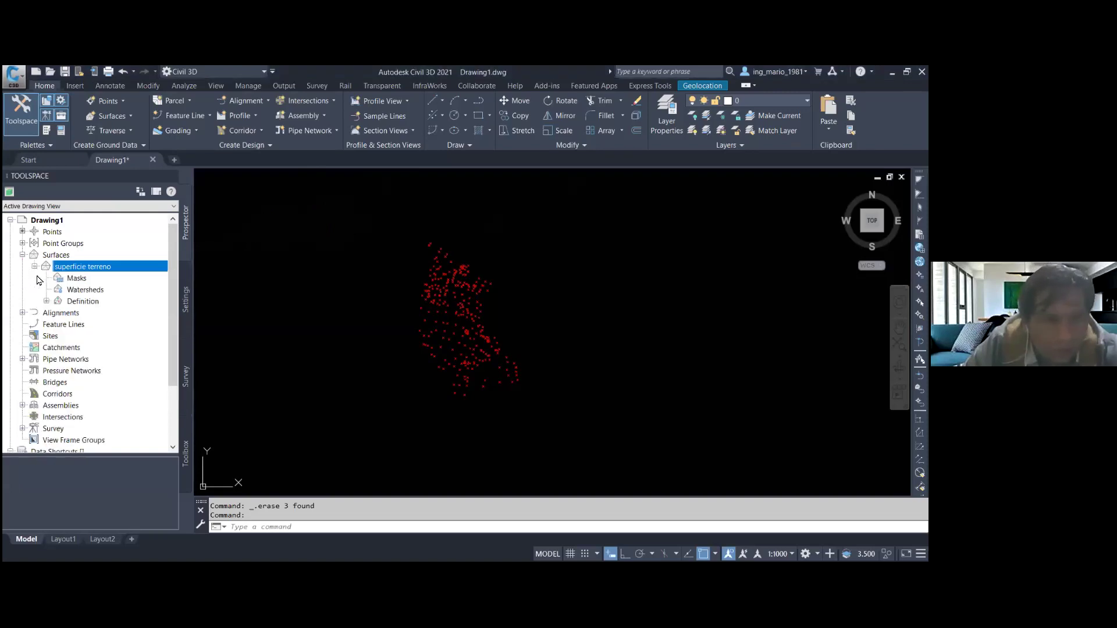
click(47, 301)
scroll(146, 320, down, 1)
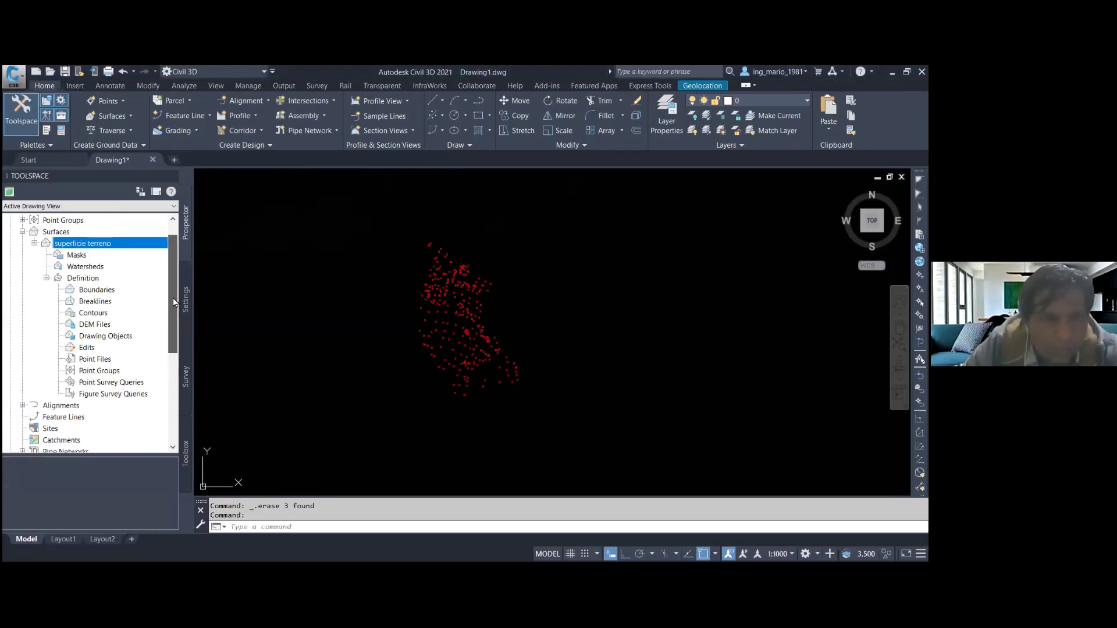
drag(114, 239, 136, 231)
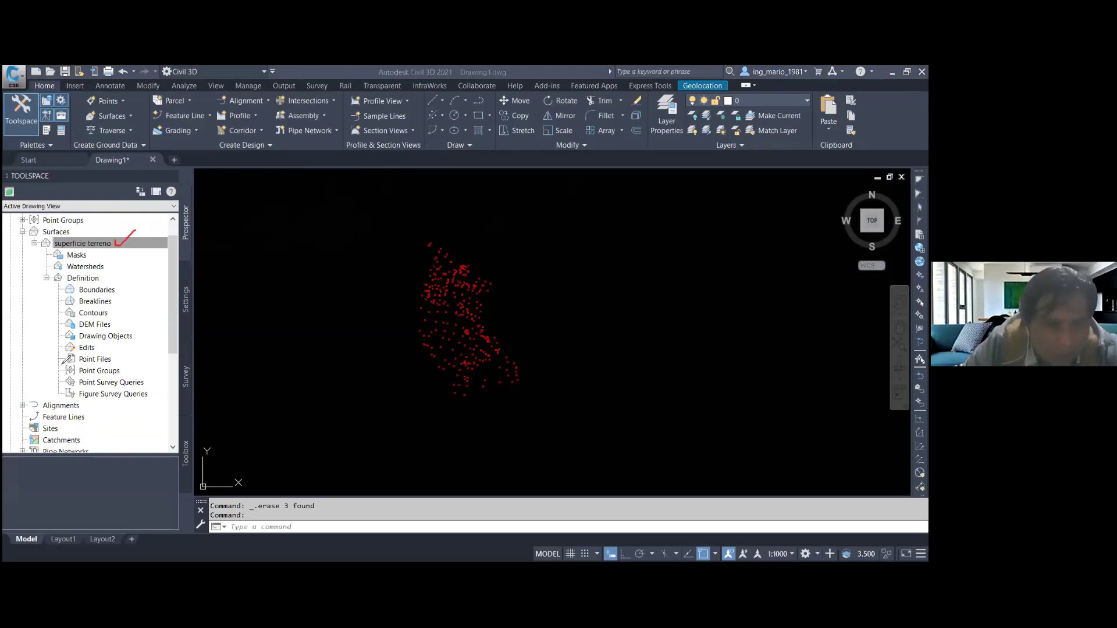
mouse_move(60, 379)
mouse_down()
mouse_move(82, 380)
mouse_move(66, 364)
mouse_up()
drag(135, 373, 364, 322)
mouse_move(389, 235)
mouse_down()
mouse_move(575, 433)
mouse_move(555, 221)
mouse_move(402, 236)
mouse_up()
mouse_move(591, 254)
mouse_down()
mouse_move(631, 279)
mouse_move(653, 273)
mouse_up()
mouse_move(656, 224)
mouse_down()
mouse_move(663, 288)
mouse_move(688, 265)
mouse_move(678, 284)
mouse_up()
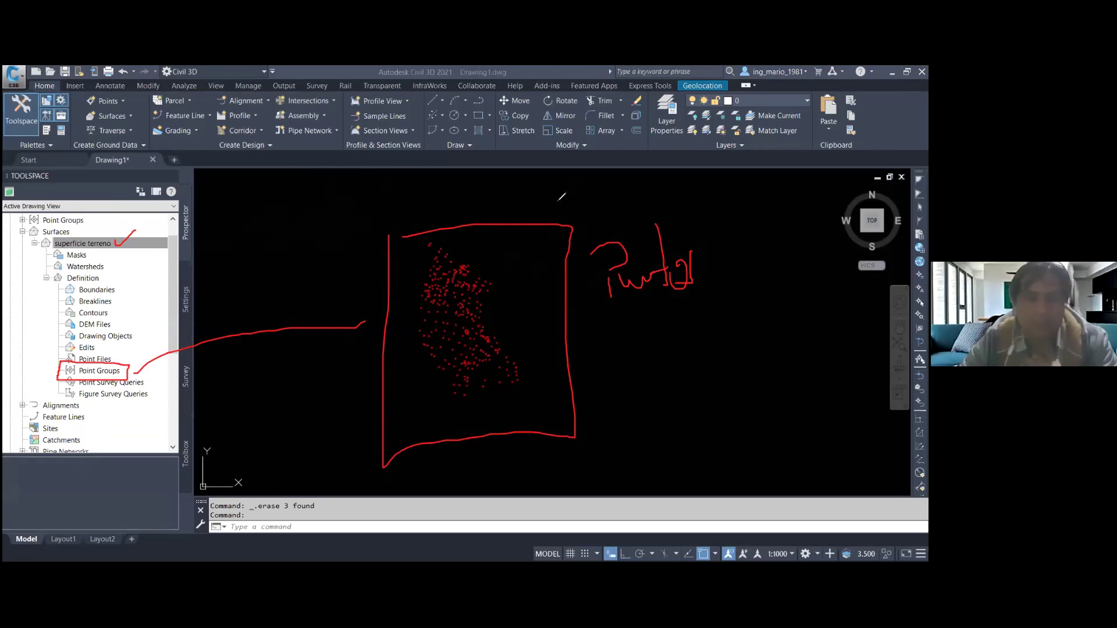
- Open the Add point groups window from superficie terreno's Point Groups definition
key(e)
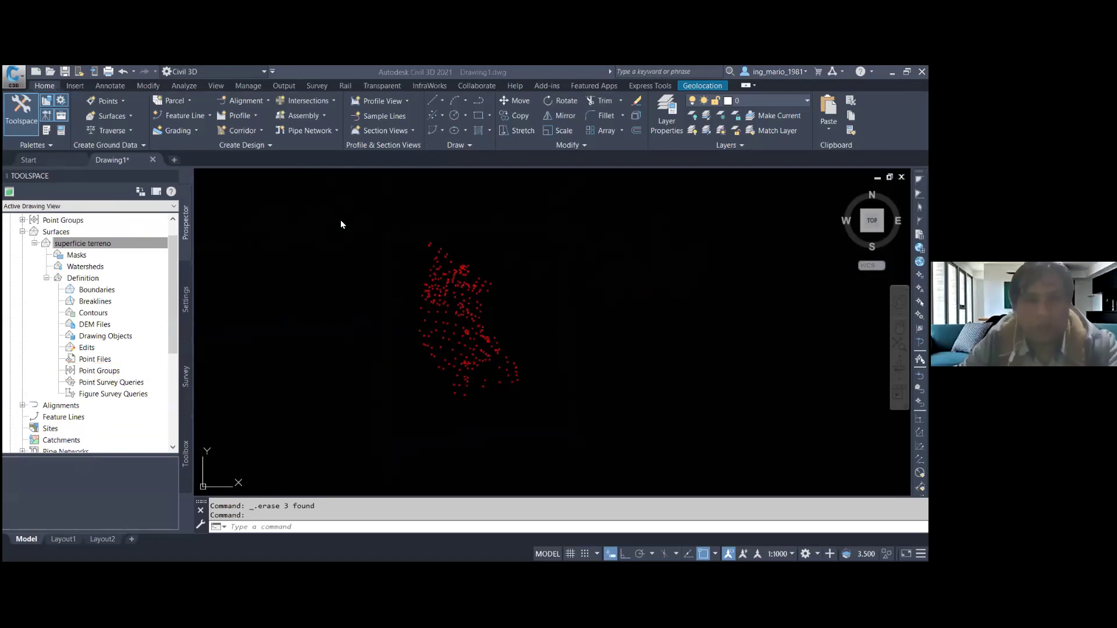
click(161, 290)
click(99, 372)
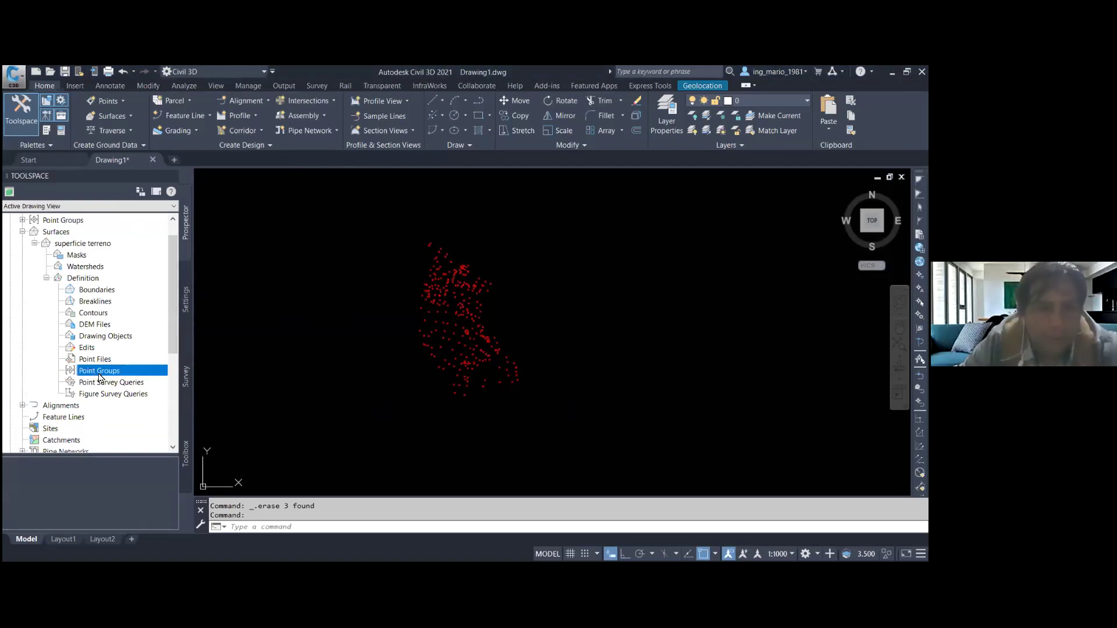
right_click(106, 375)
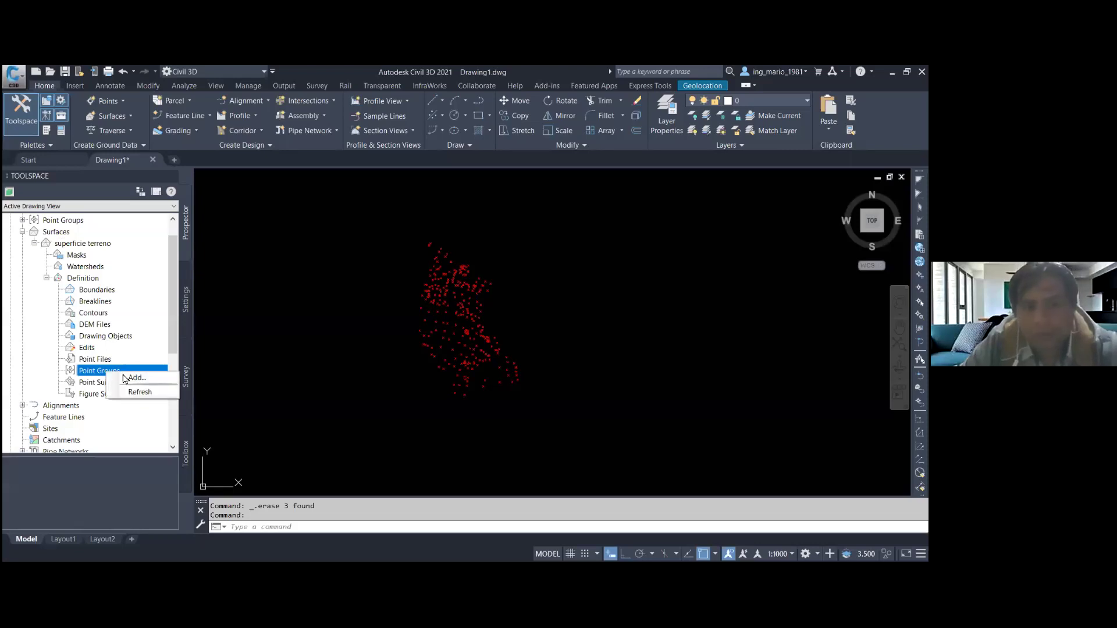
click(157, 383)
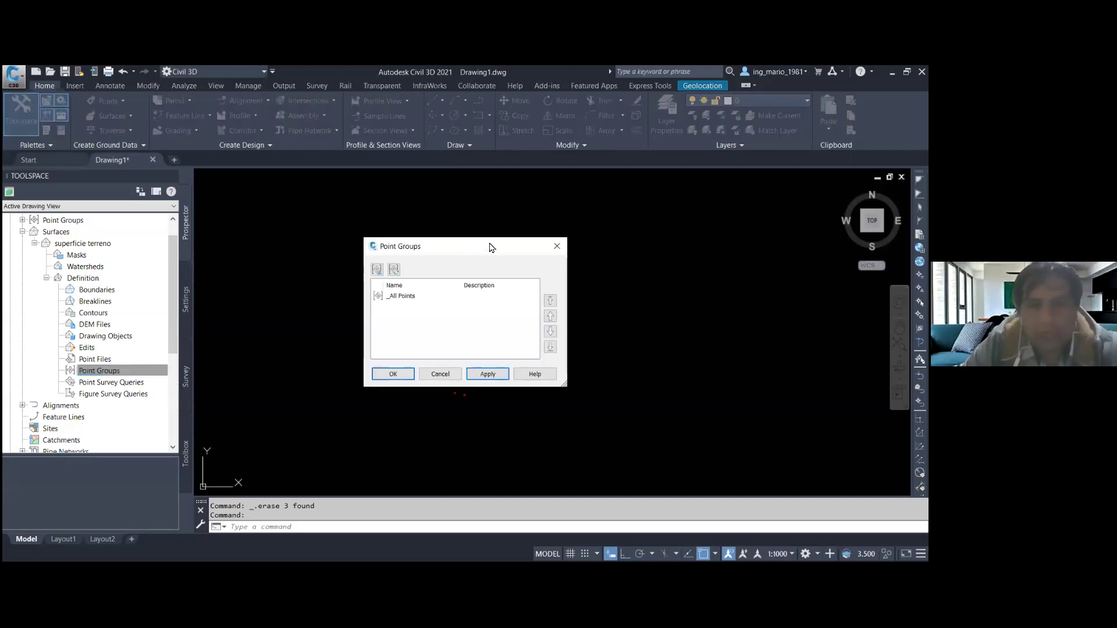
- Select the _All Points group and mark the confirm button for viewers
drag(488, 246, 349, 199)
click(284, 254)
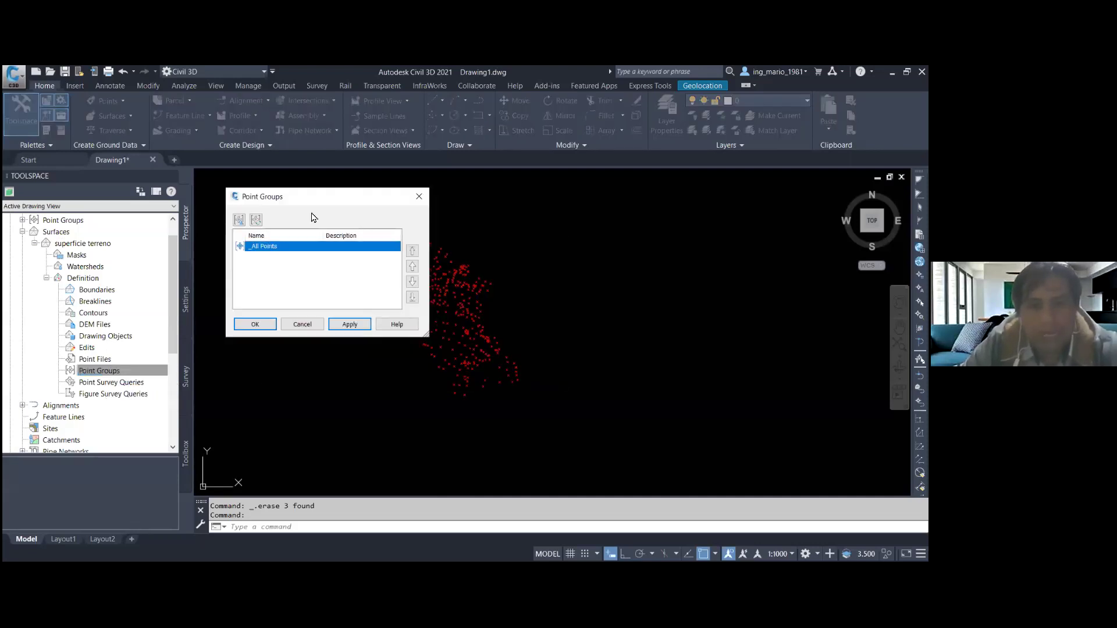
drag(284, 235, 284, 262)
mouse_move(285, 317)
mouse_down()
mouse_move(232, 347)
mouse_move(281, 350)
mouse_move(270, 451)
mouse_up()
drag(266, 378, 275, 387)
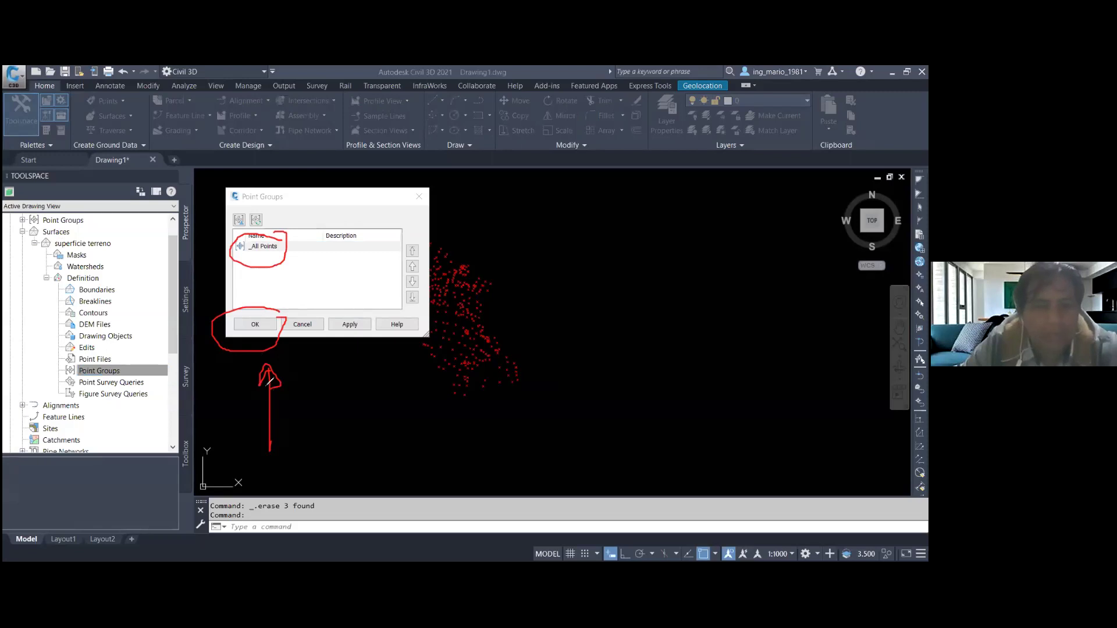
key(Escape)
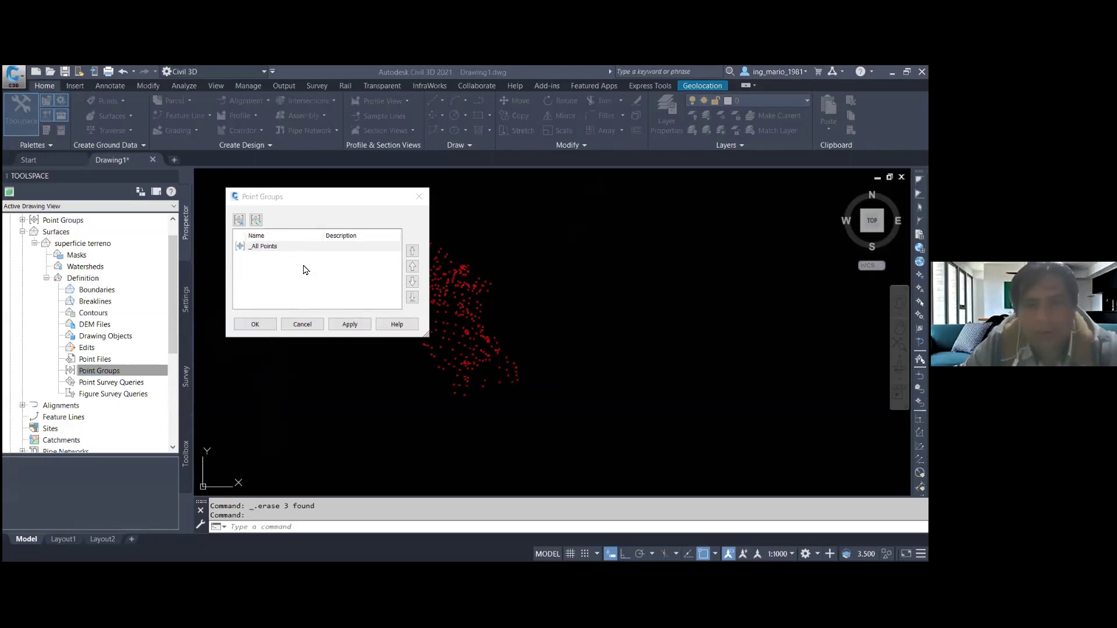
- Add the _All Points group to the surface to generate contours, then zoom to inspect them
click(255, 324)
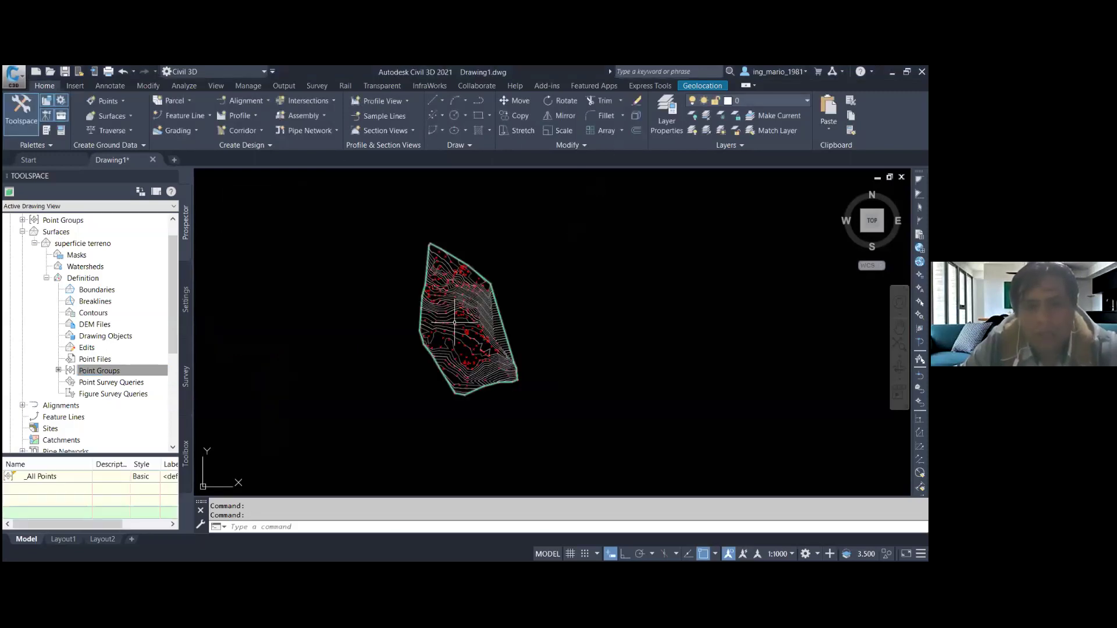
scroll(481, 303, up, 2)
scroll(481, 303, up, 2)
scroll(481, 303, up, 2)
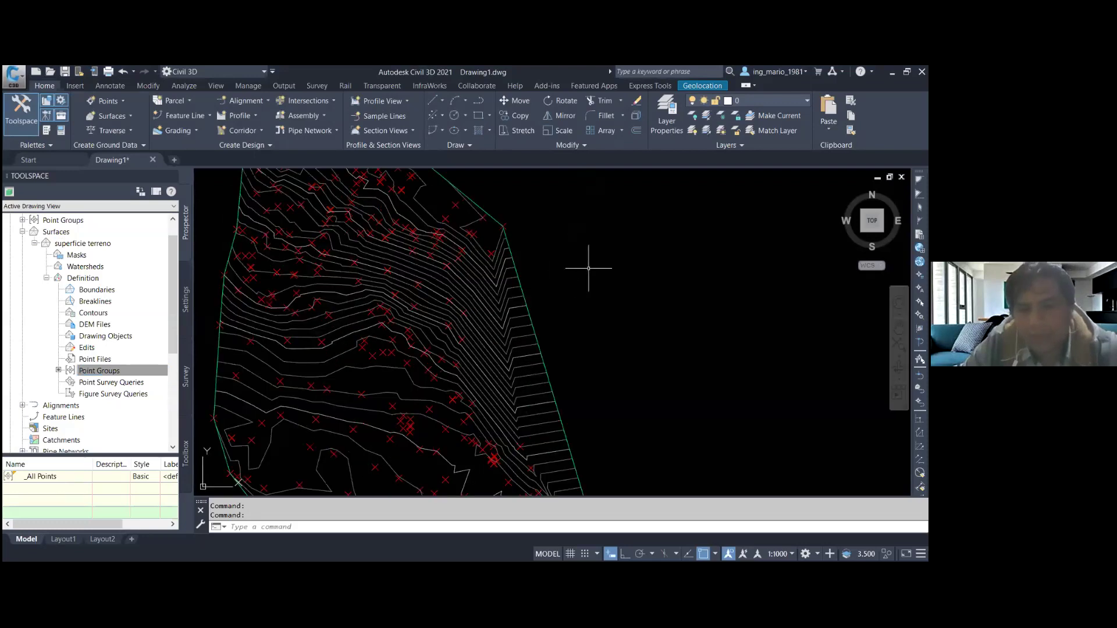
scroll(546, 323, down, 5)
scroll(559, 343, up, 3)
scroll(558, 343, down, 3)
scroll(523, 262, up, 3)
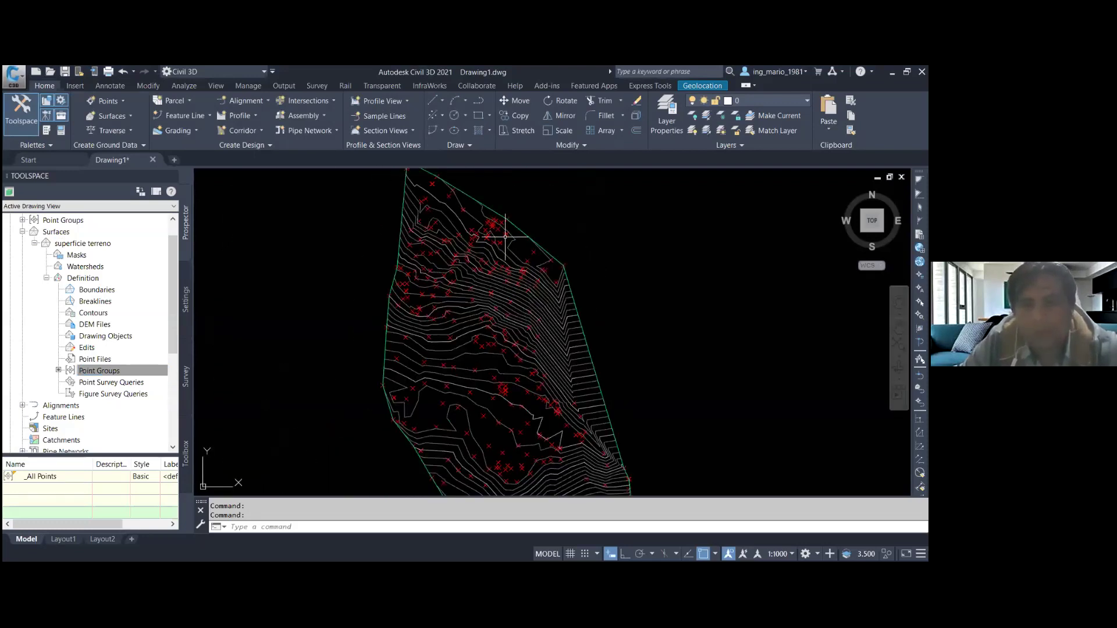
scroll(506, 233, up, 2)
scroll(503, 244, down, 4)
scroll(500, 255, up, 2)
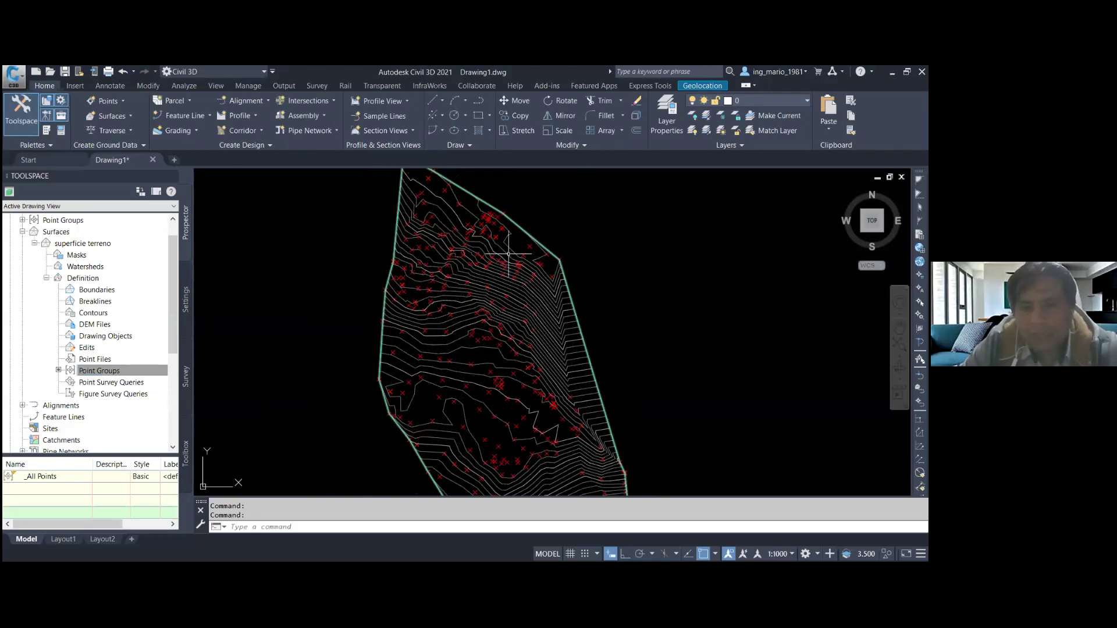
scroll(495, 274, down, 1)
scroll(495, 276, up, 2)
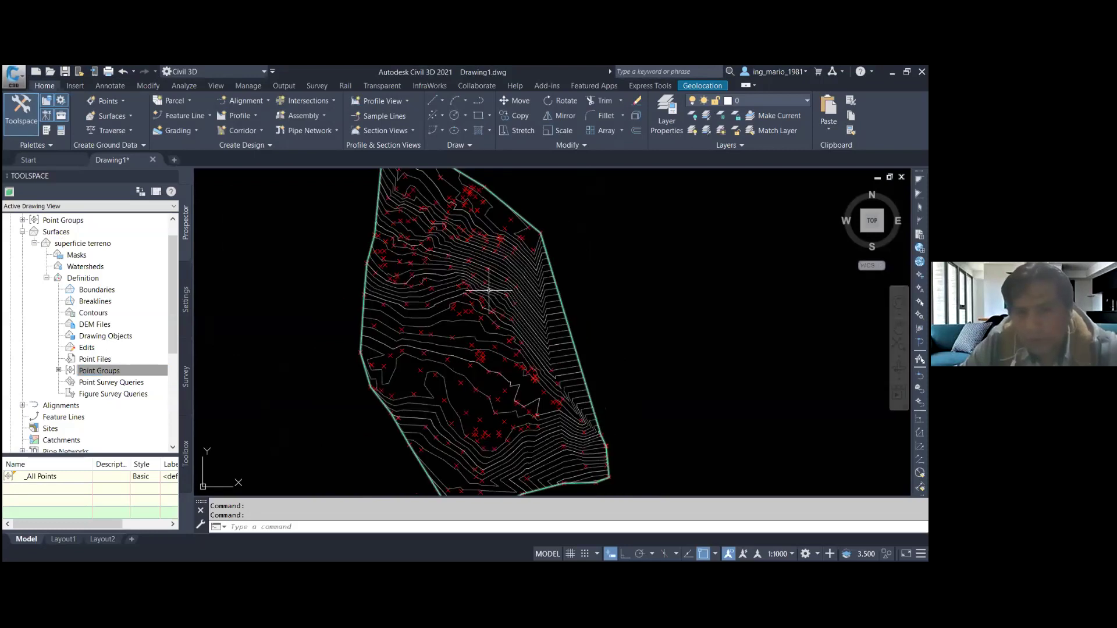
scroll(500, 296, down, 2)
scroll(519, 316, down, 2)
scroll(518, 317, up, 2)
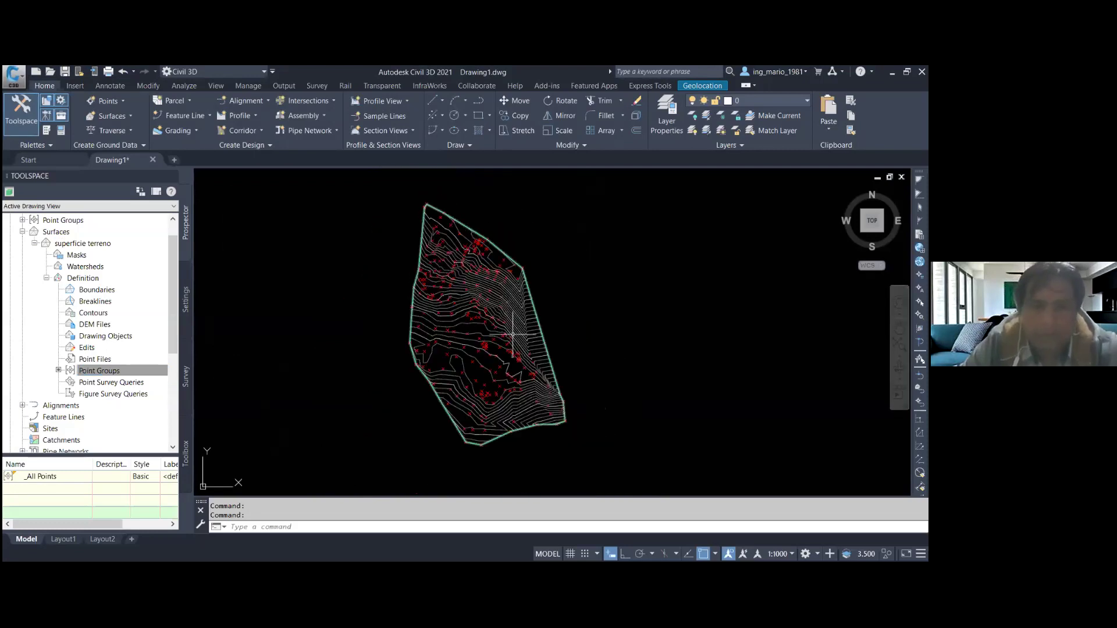
- Open the superficie terreno surface in the Object Viewer
click(512, 308)
scroll(509, 308, down, 1)
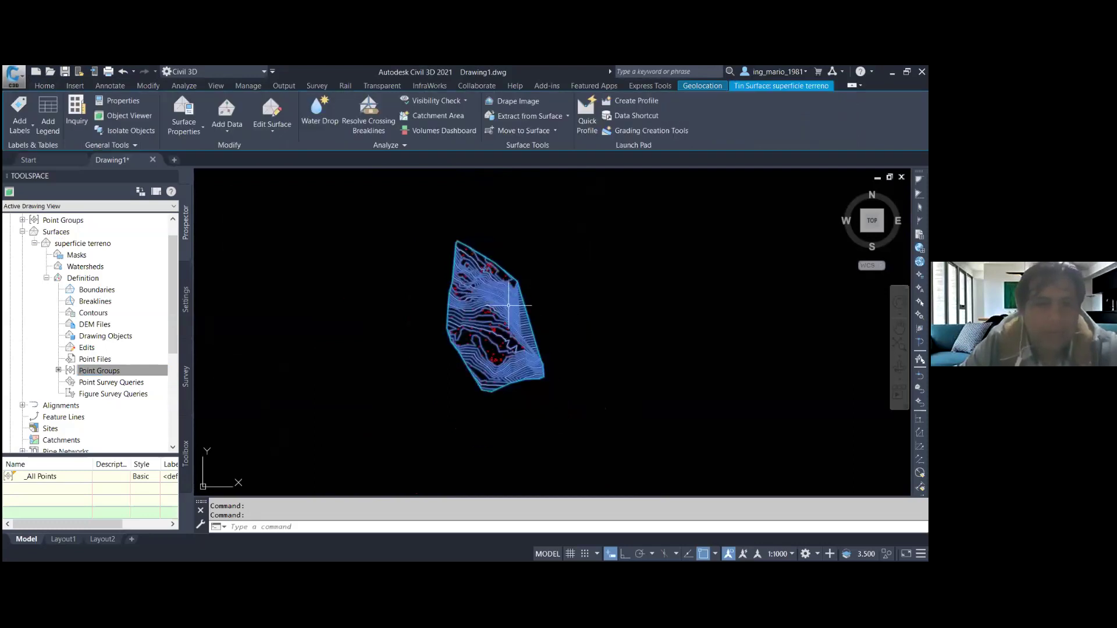
right_click(508, 311)
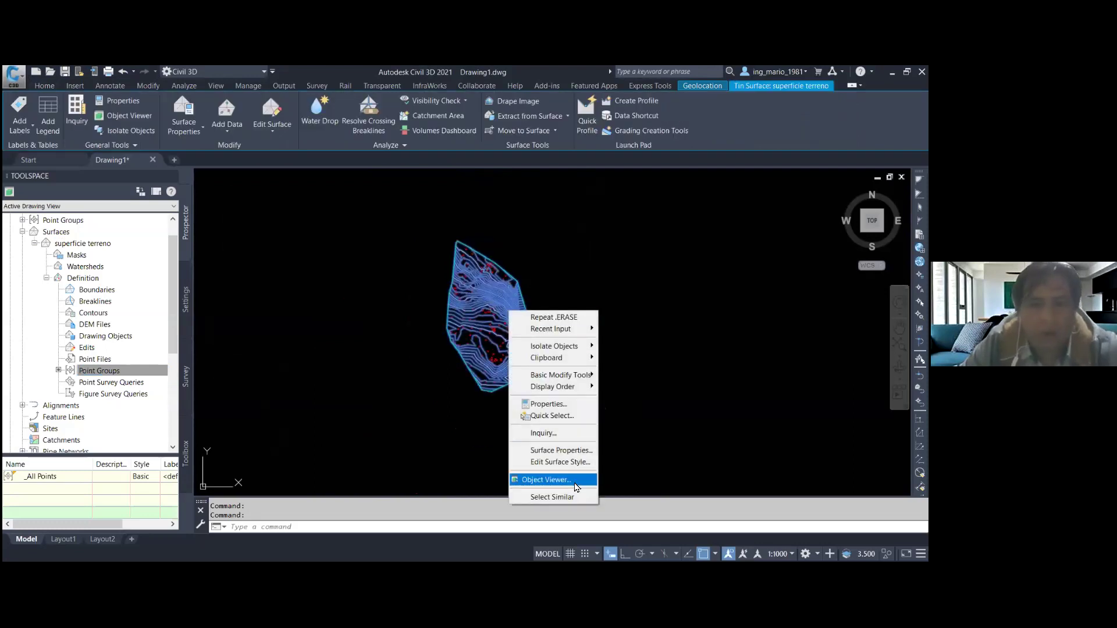
click(575, 486)
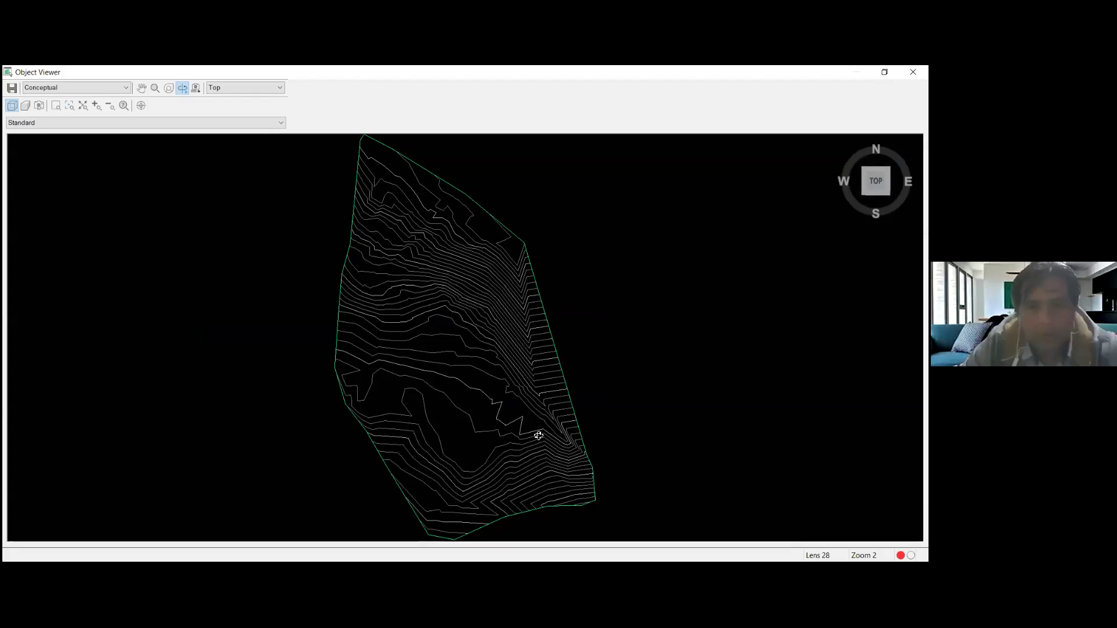
mouse_move(556, 404)
mouse_down()
mouse_move(528, 442)
mouse_move(523, 375)
mouse_move(644, 430)
mouse_up()
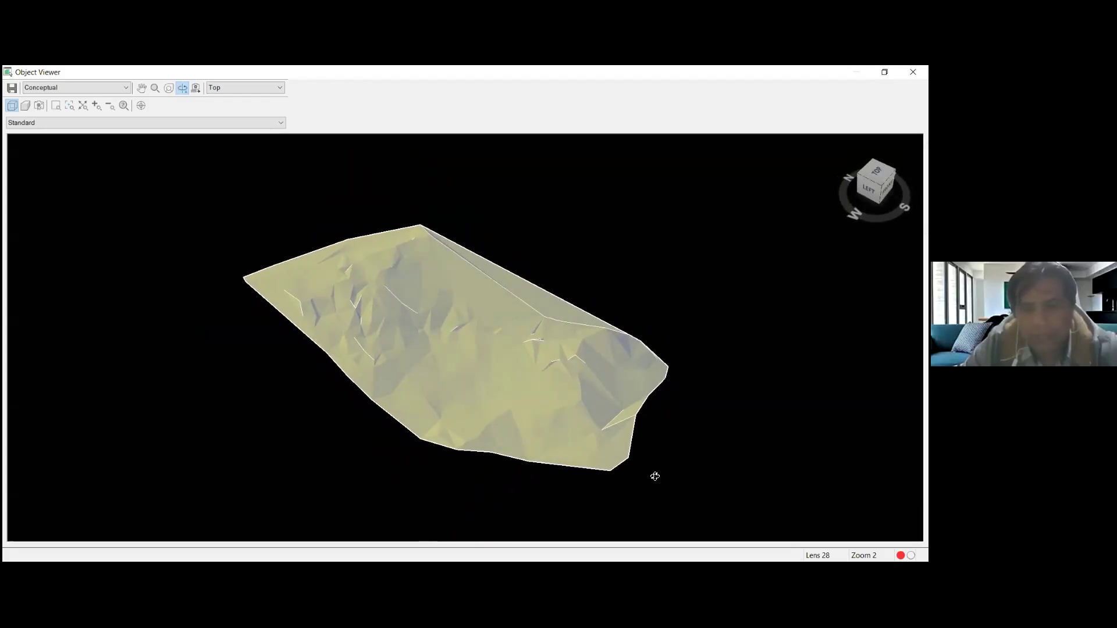
- Orbit the shaded surface to an oblique 3D view
scroll(655, 477, up, 2)
drag(569, 413, 315, 301)
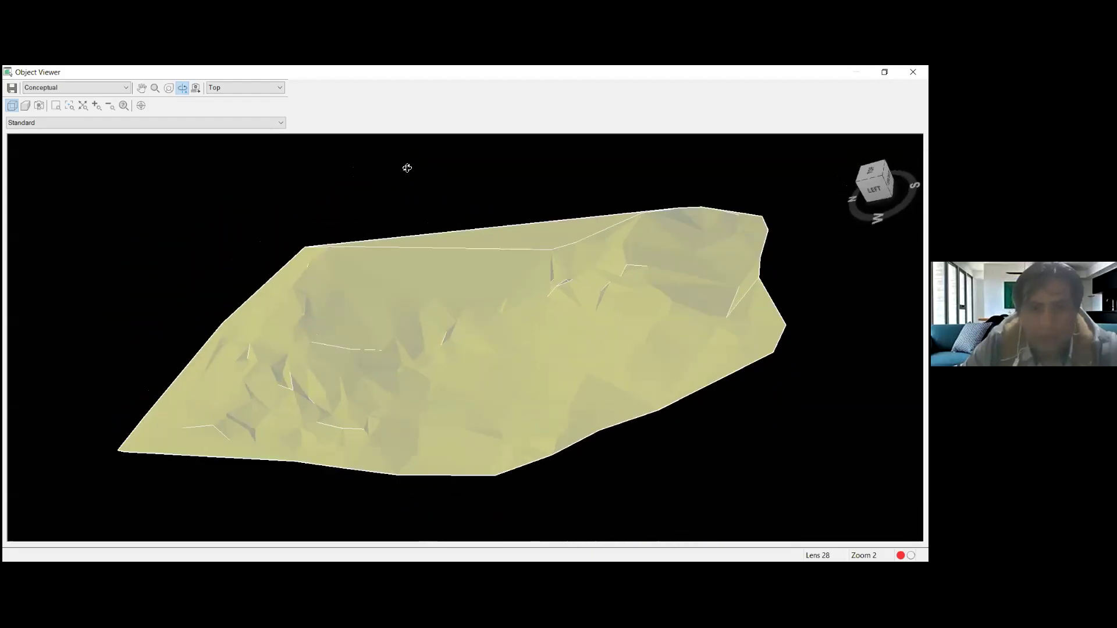
drag(329, 305, 407, 345)
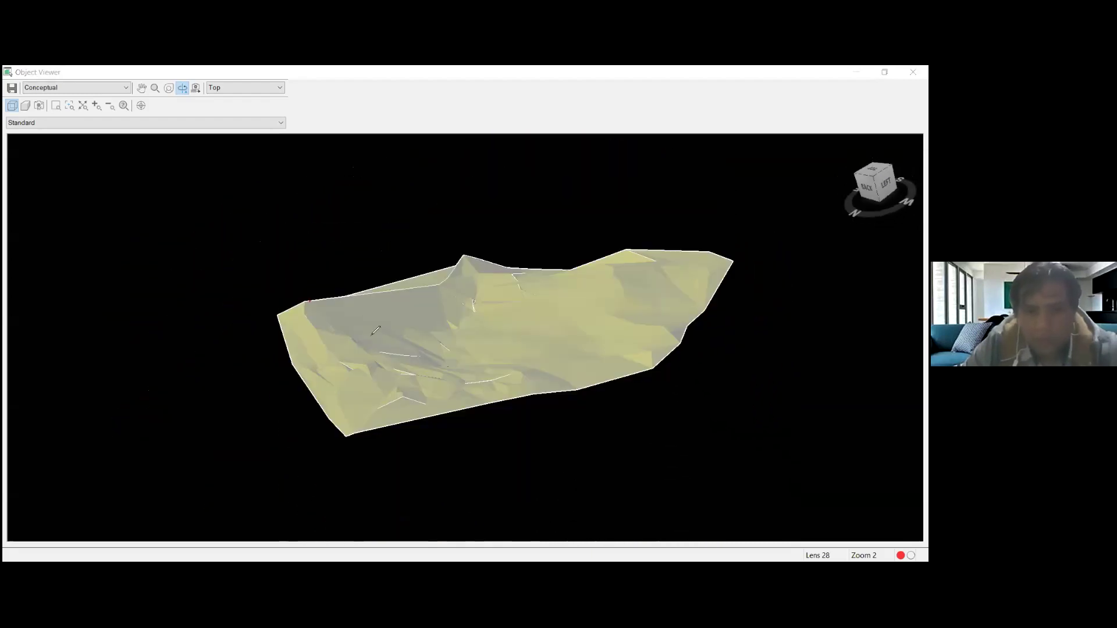
- Sketch red strokes along the terrain's slopes and right-end ridge, then clear them
drag(410, 297, 441, 339)
drag(446, 281, 455, 321)
drag(470, 257, 485, 299)
drag(608, 265, 561, 318)
drag(618, 265, 683, 285)
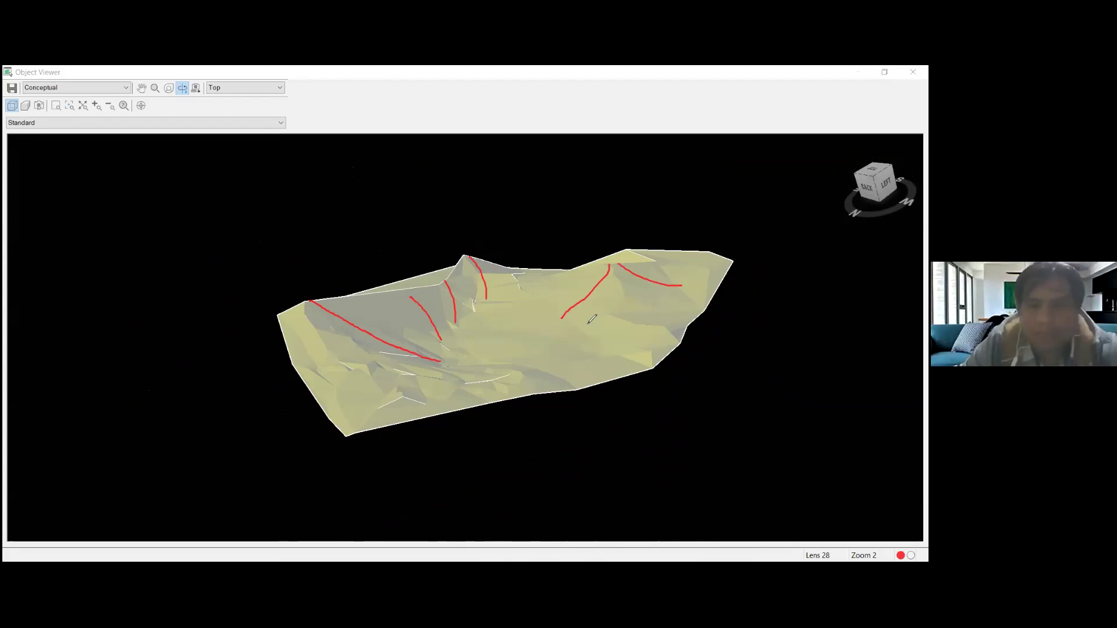
key(Escape)
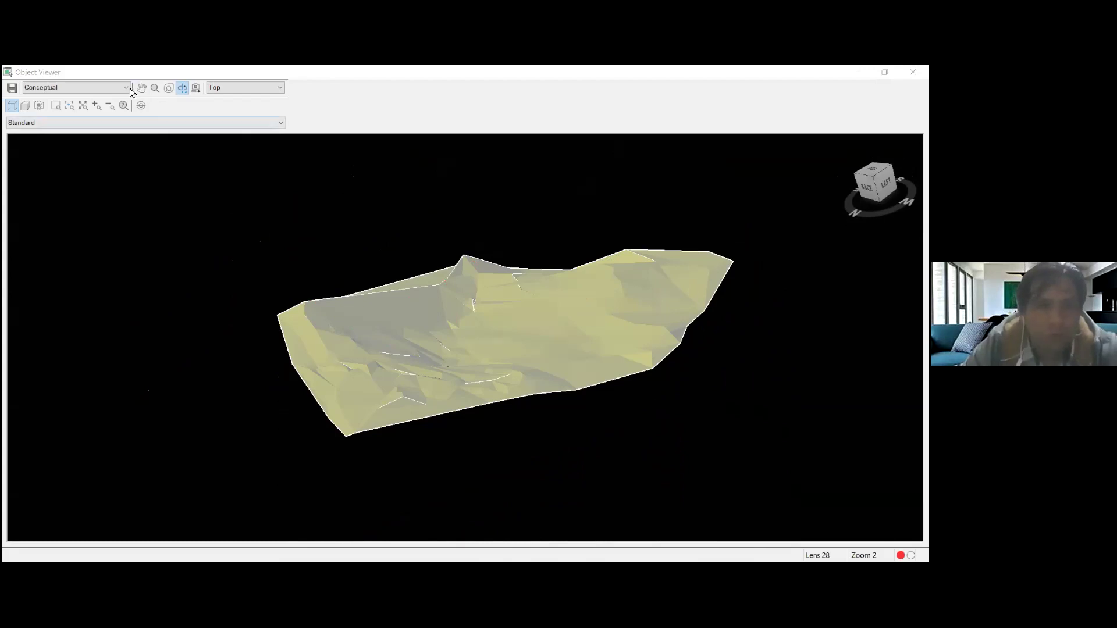
- Cycle the viewer's visual style through Hidden and Shaded with edges to Shades of Gray
click(125, 87)
click(93, 121)
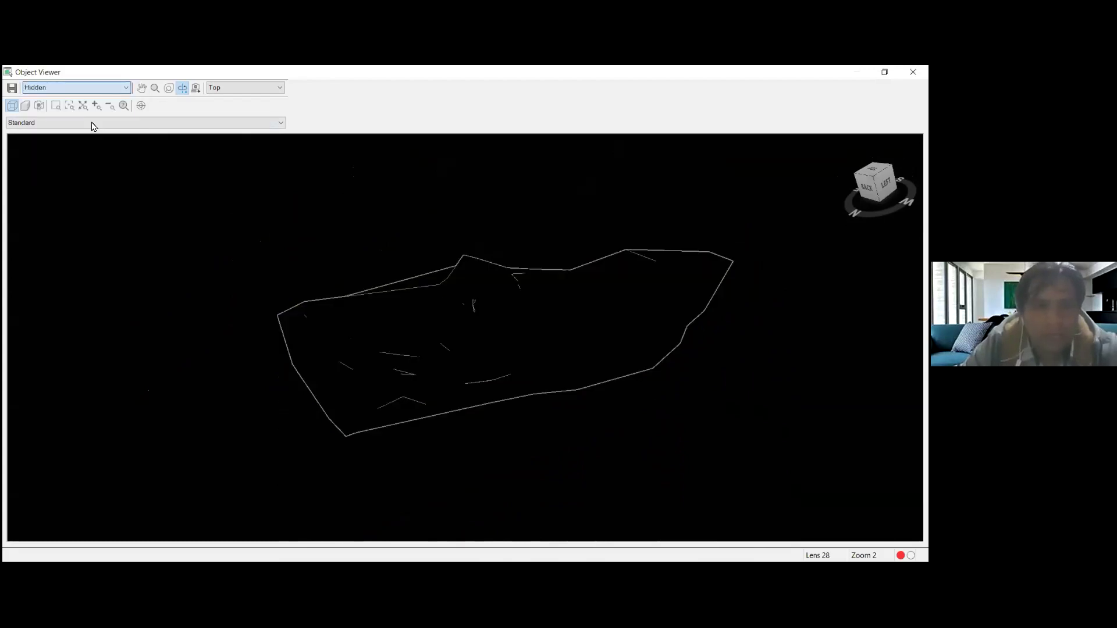
click(125, 87)
click(106, 144)
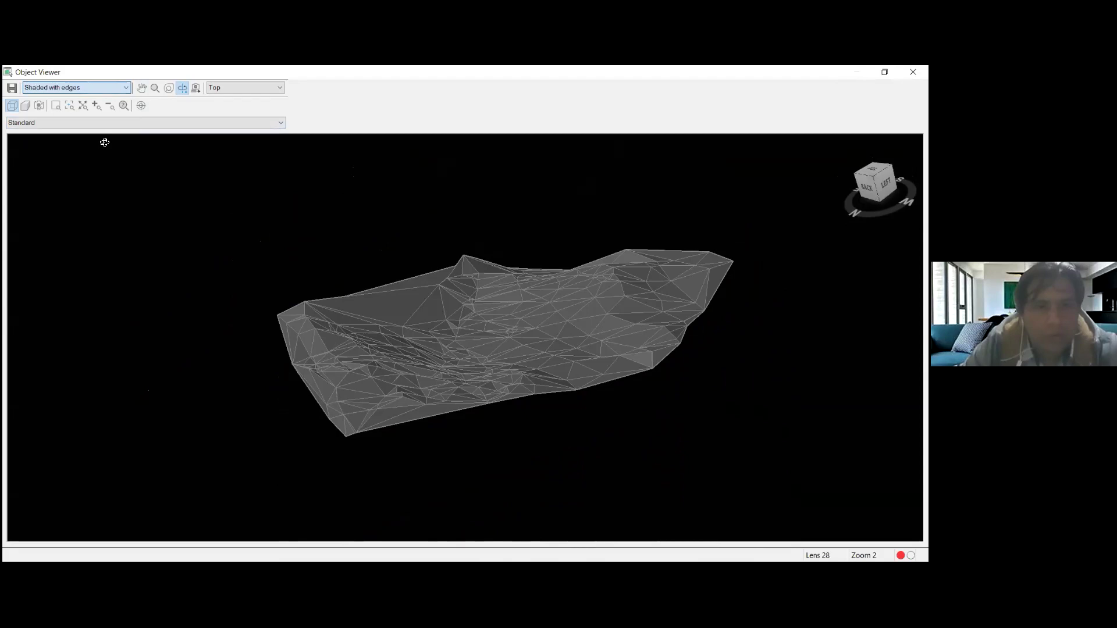
click(126, 90)
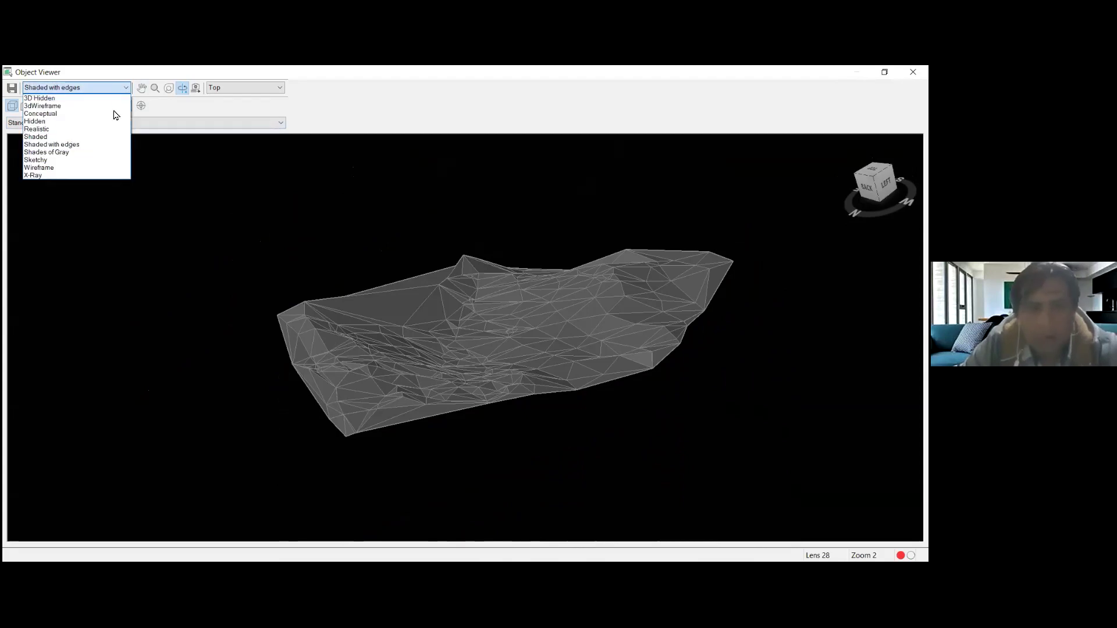
click(95, 152)
- Orbit the gray terrain and trace a drainage path up the valley, then clear it
drag(488, 326, 426, 376)
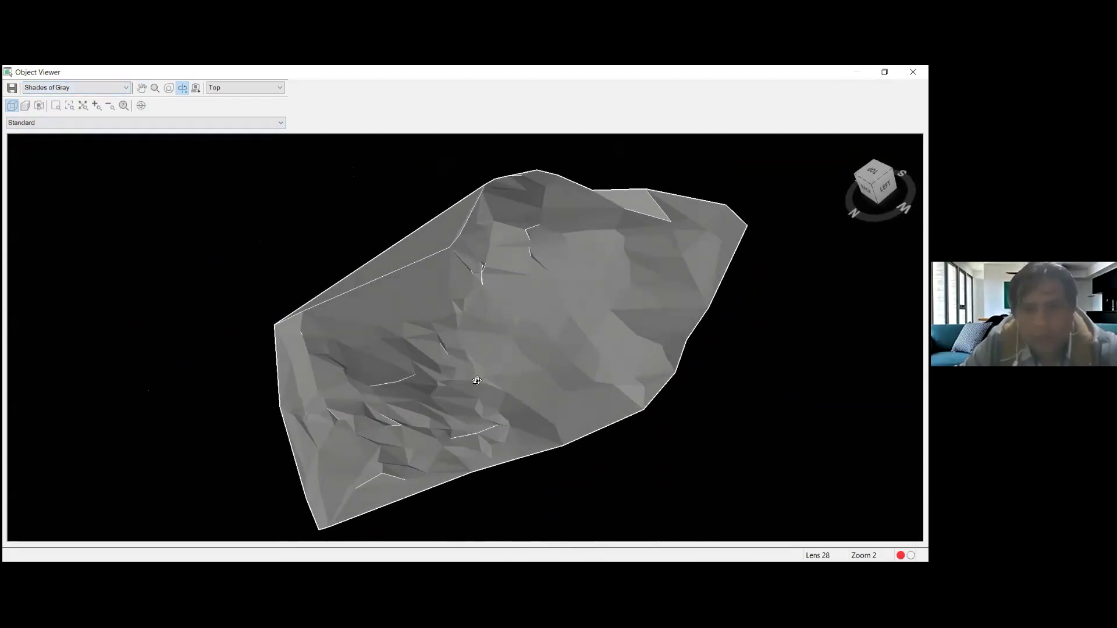
mouse_move(576, 372)
mouse_down()
mouse_move(549, 305)
mouse_move(740, 308)
mouse_move(394, 397)
mouse_move(531, 342)
mouse_move(682, 340)
mouse_move(590, 349)
mouse_move(418, 159)
mouse_move(457, 475)
mouse_up()
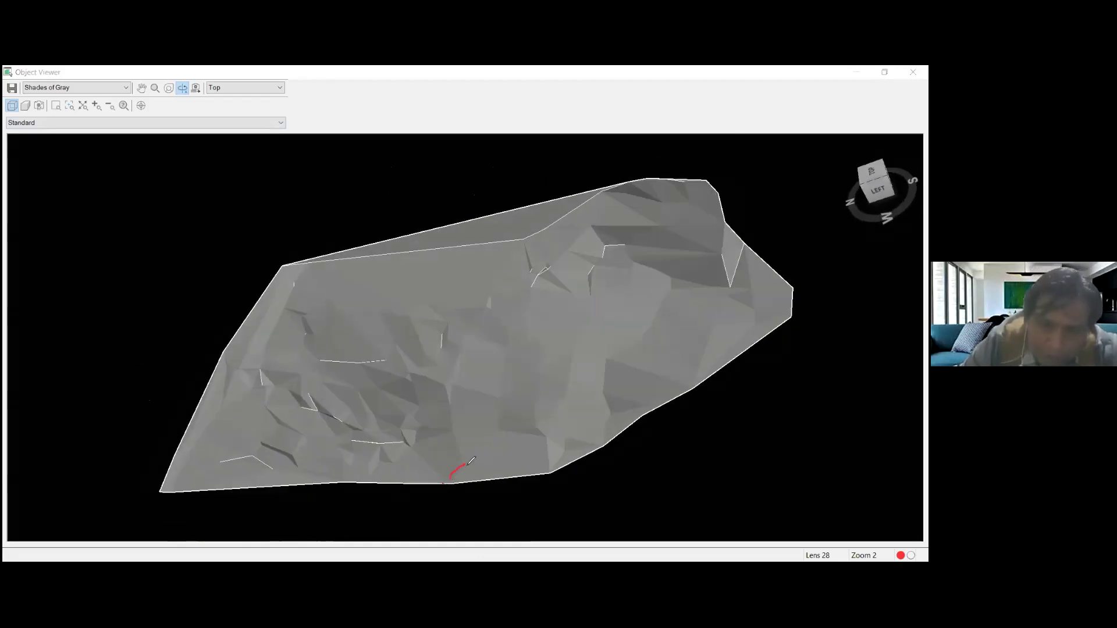
mouse_move(471, 449)
mouse_down()
mouse_move(456, 378)
mouse_move(472, 321)
mouse_move(489, 302)
mouse_move(584, 289)
mouse_move(606, 253)
mouse_up()
drag(335, 333, 349, 290)
mouse_move(531, 290)
mouse_down()
mouse_move(593, 215)
mouse_move(700, 210)
mouse_up()
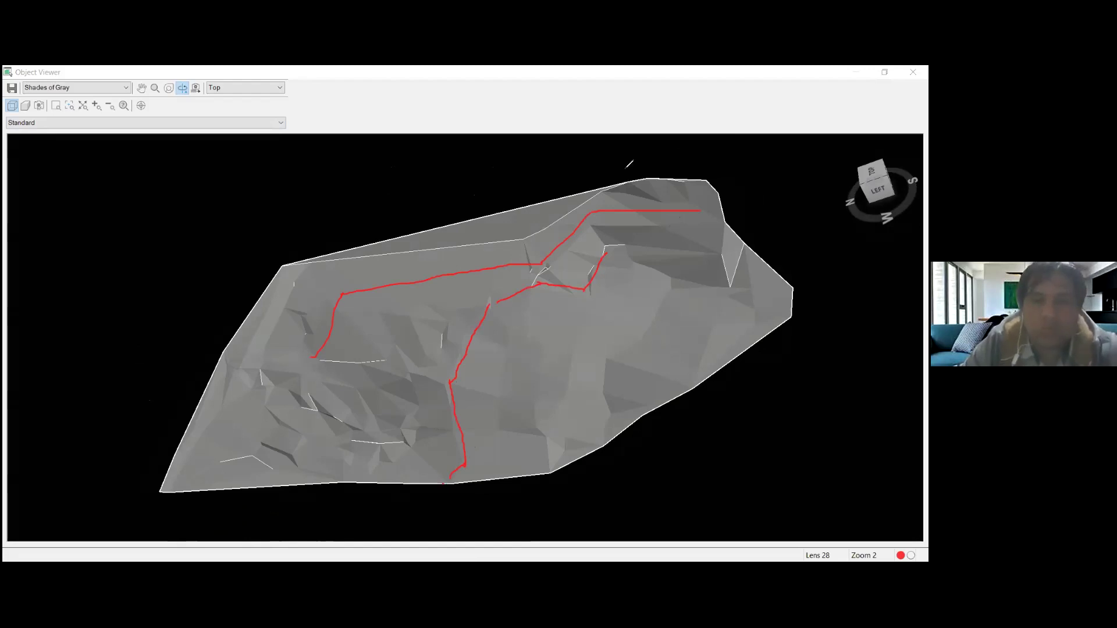
key(e)
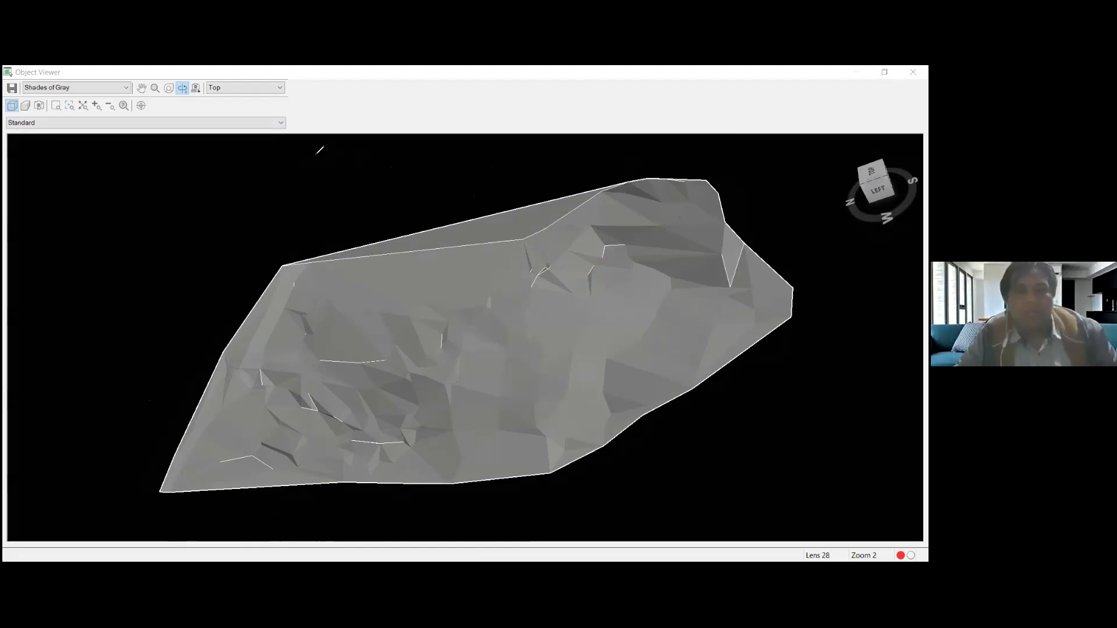
- Annotate the terrain with arrows, a handwritten note and a surrounding circle, then clear them
mouse_move(519, 417)
mouse_down()
mouse_move(490, 468)
mouse_move(562, 486)
mouse_up()
mouse_move(578, 425)
mouse_down()
mouse_move(611, 401)
mouse_move(640, 439)
mouse_up()
drag(634, 364, 638, 453)
mouse_move(648, 386)
mouse_down()
mouse_move(711, 365)
mouse_move(709, 326)
mouse_up()
drag(730, 332, 721, 373)
mouse_move(590, 492)
mouse_down()
mouse_move(621, 503)
mouse_move(713, 474)
mouse_up()
mouse_move(748, 424)
mouse_down()
mouse_move(747, 442)
mouse_move(727, 405)
mouse_up()
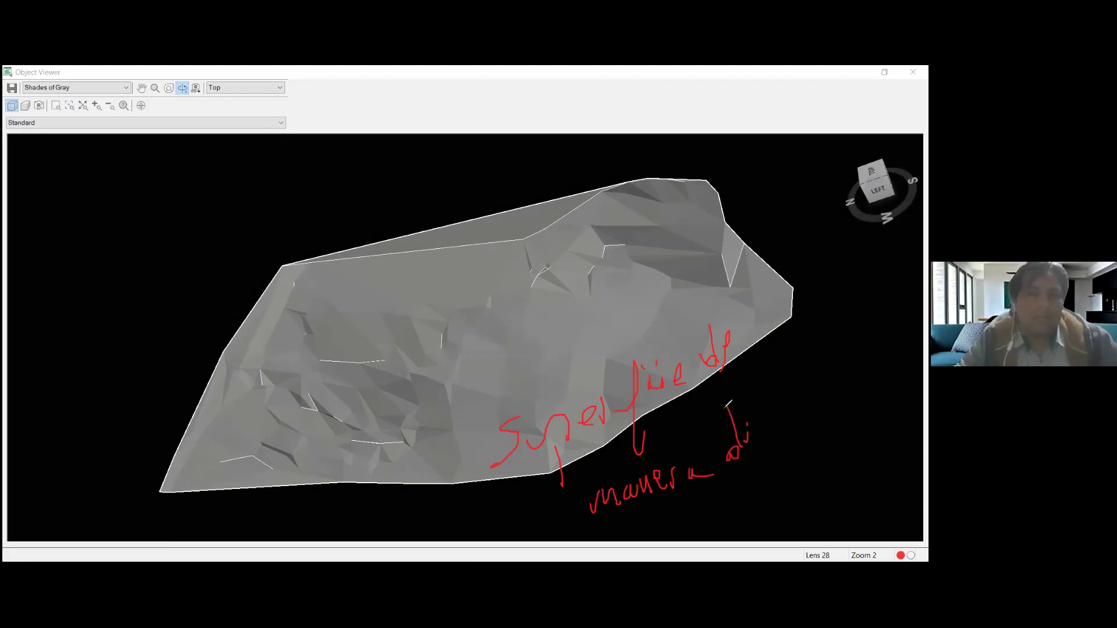
drag(367, 535, 826, 220)
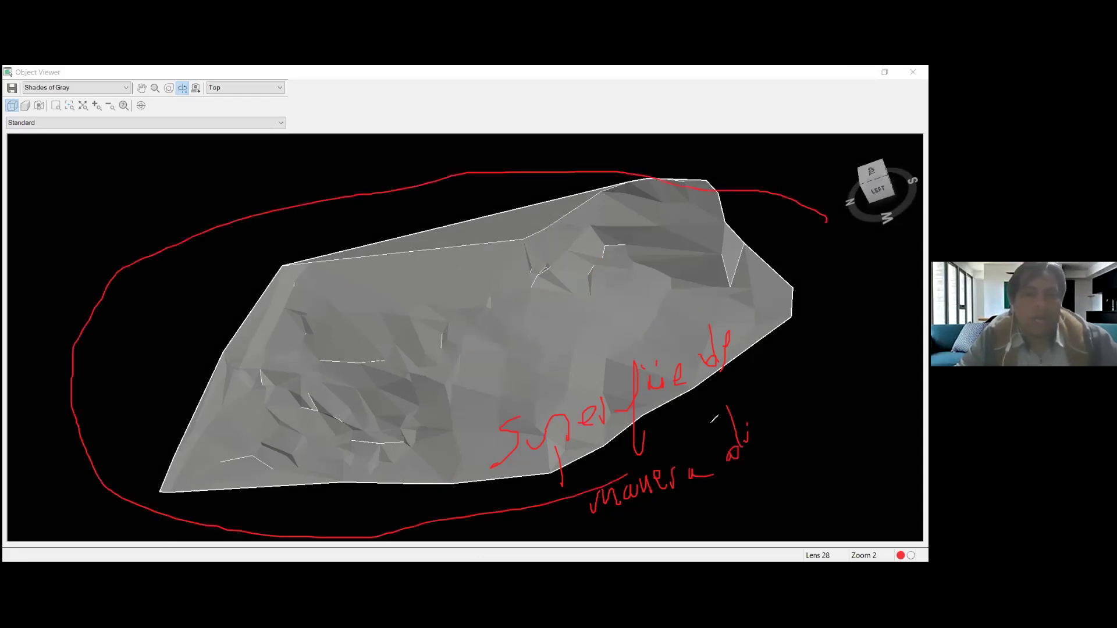
key(Escape)
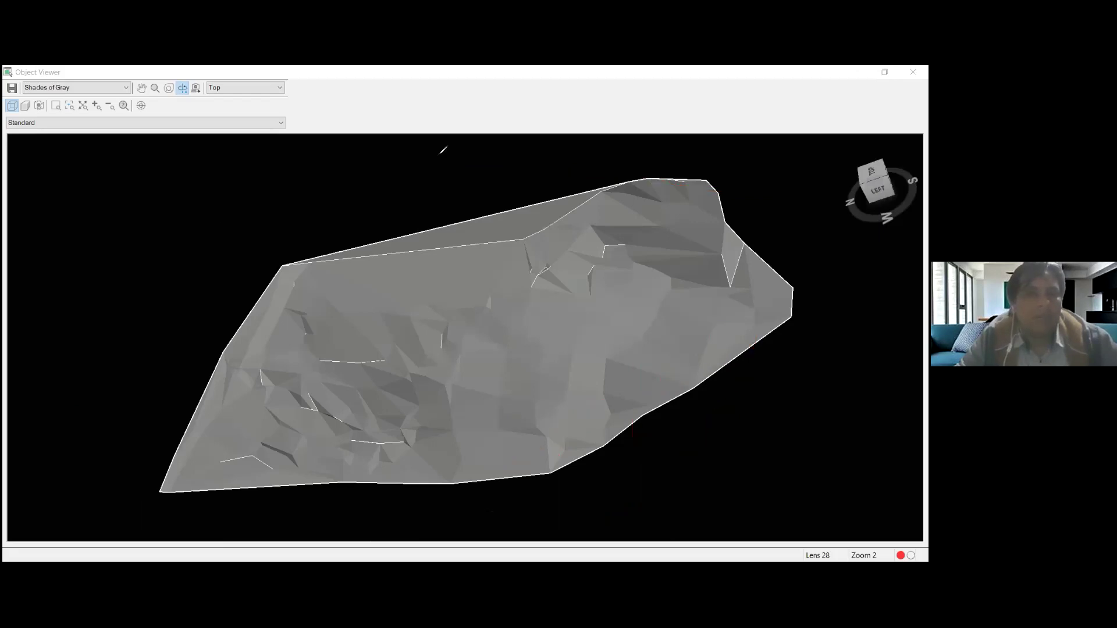
- Orbit the terrain back toward a top-down view and close the Object Viewer
mouse_move(431, 420)
mouse_down()
mouse_move(618, 394)
mouse_move(643, 439)
mouse_up()
drag(579, 452, 589, 316)
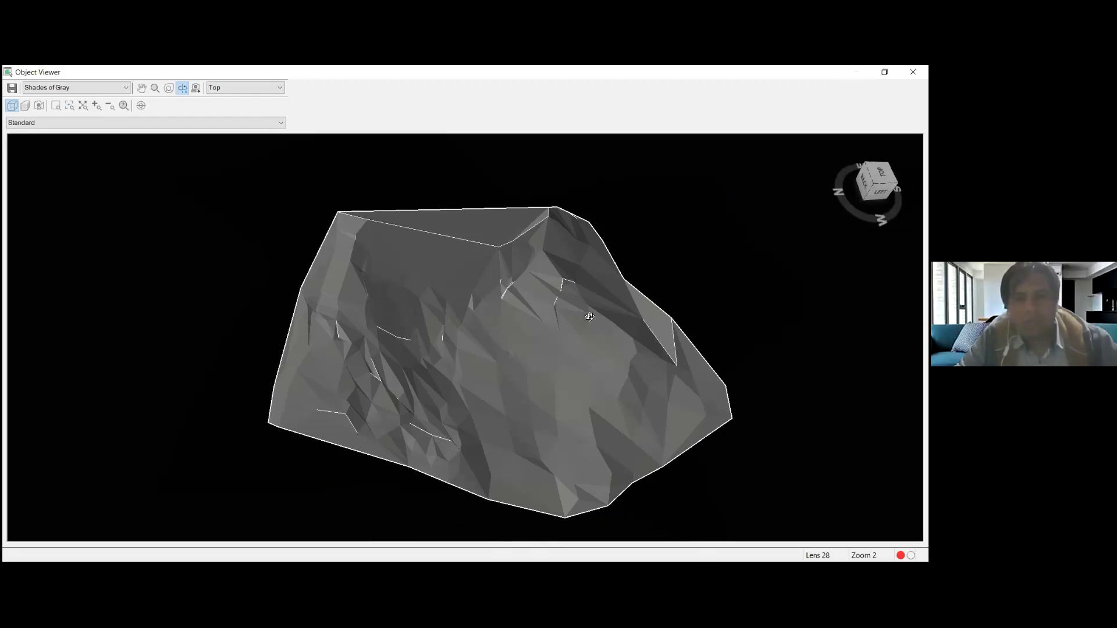
drag(589, 193, 593, 334)
drag(605, 411, 464, 433)
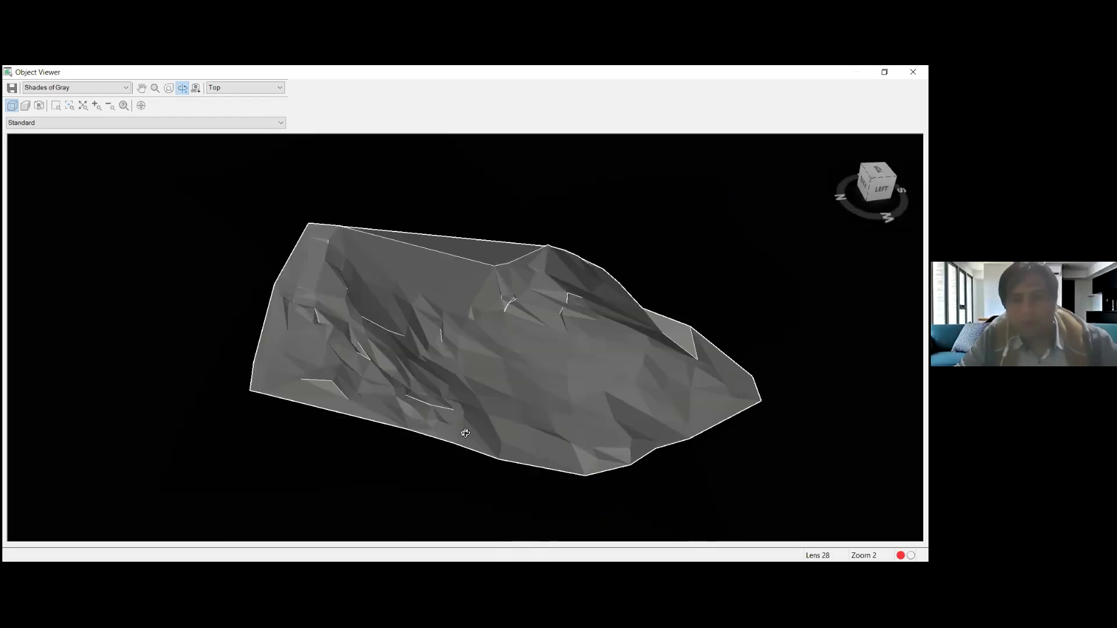
mouse_move(643, 467)
mouse_down()
mouse_move(581, 419)
mouse_move(558, 378)
mouse_up()
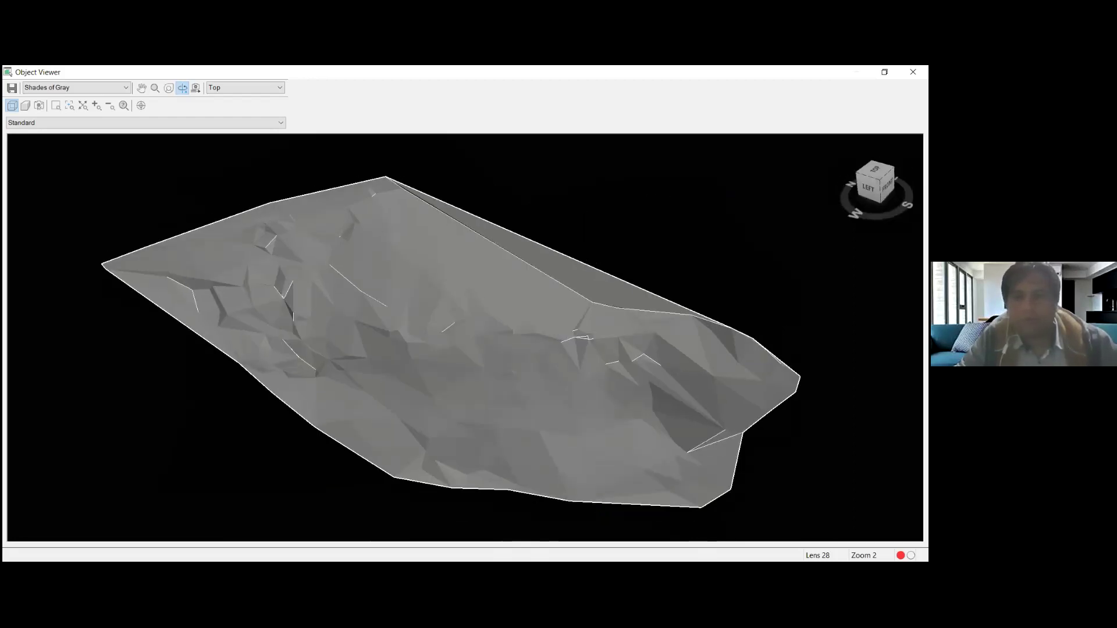
key(Escape)
scroll(498, 283, up, 3)
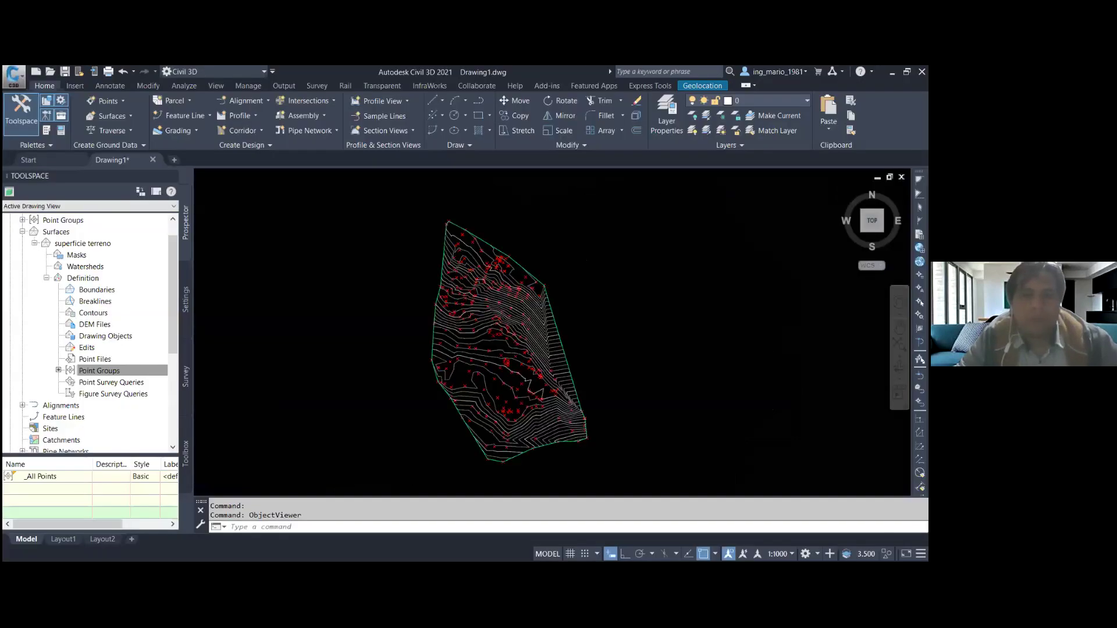
scroll(499, 284, up, 3)
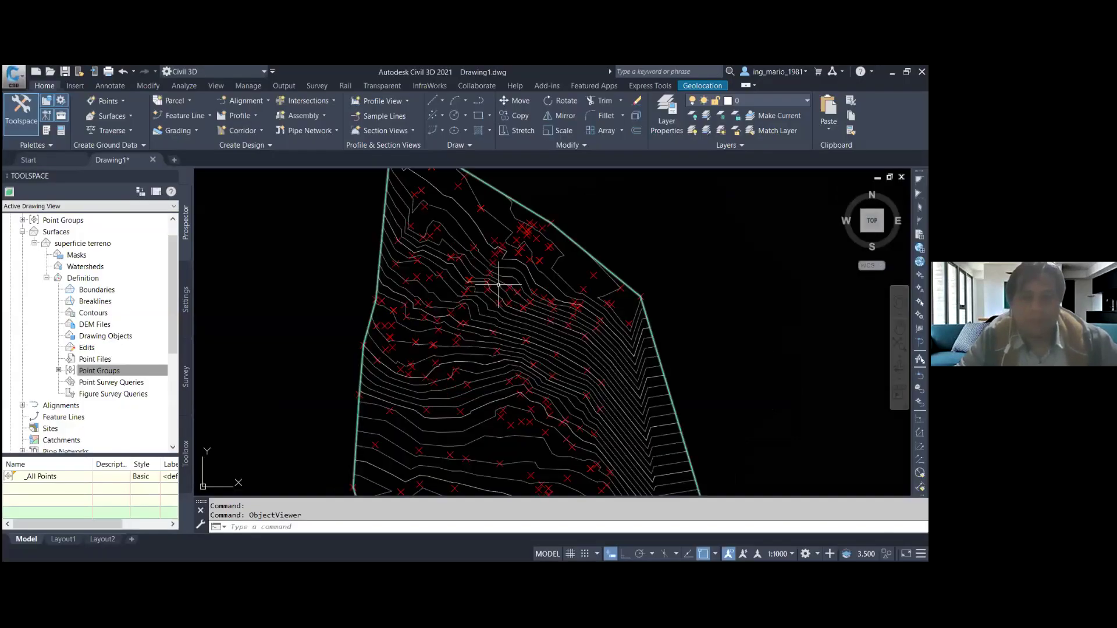
scroll(465, 284, down, 2)
scroll(481, 349, up, 5)
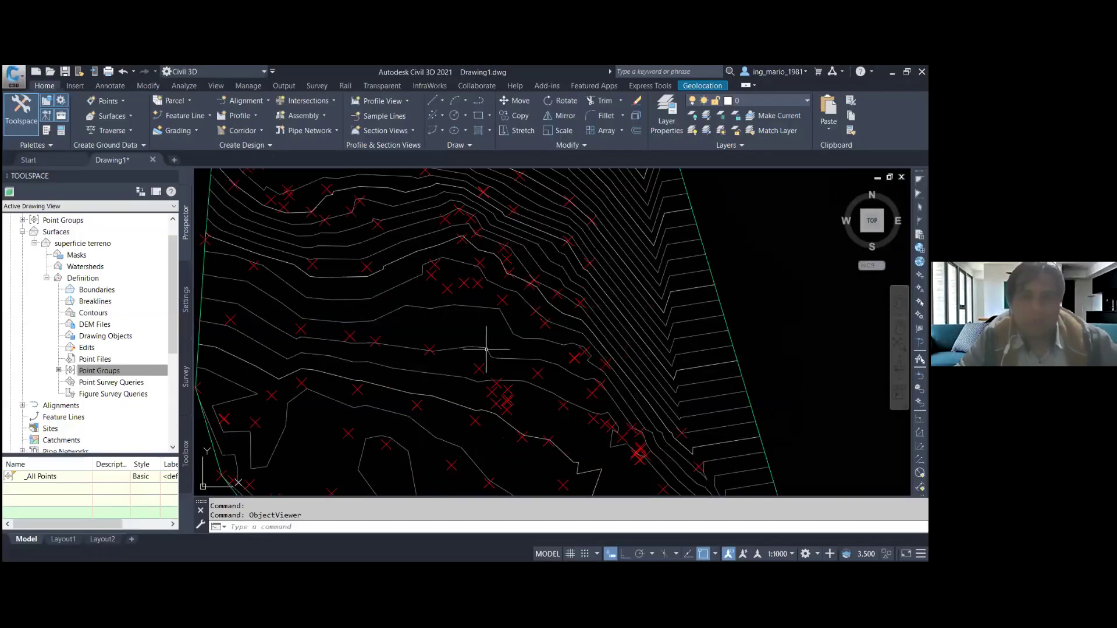
scroll(433, 178, down, 3)
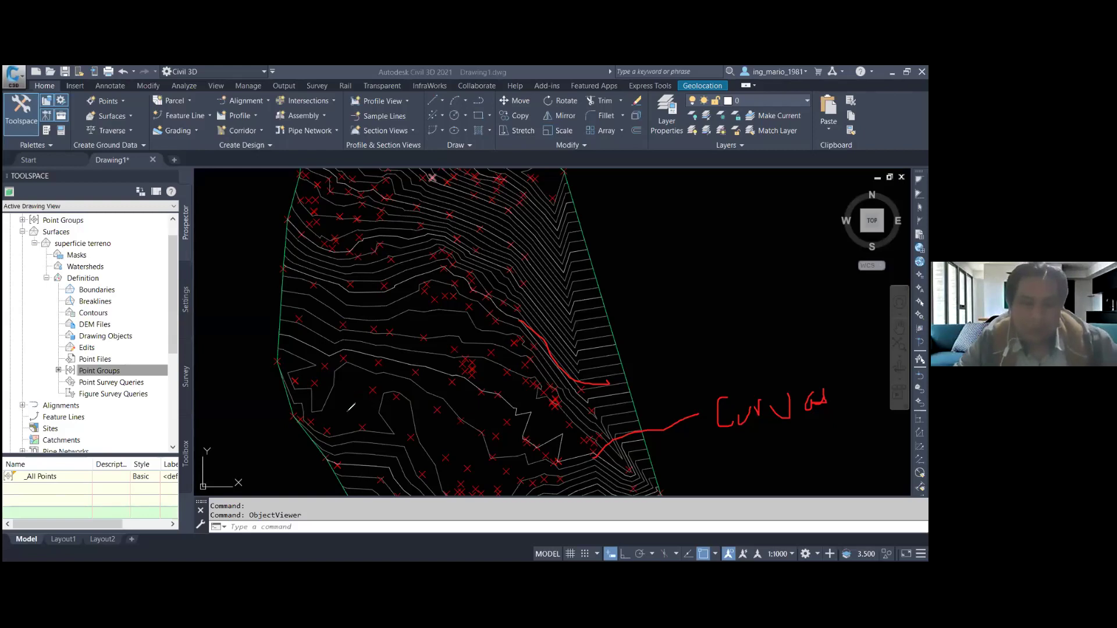
drag(335, 395, 358, 427)
mouse_move(649, 333)
mouse_down()
mouse_move(731, 229)
mouse_move(805, 360)
mouse_up()
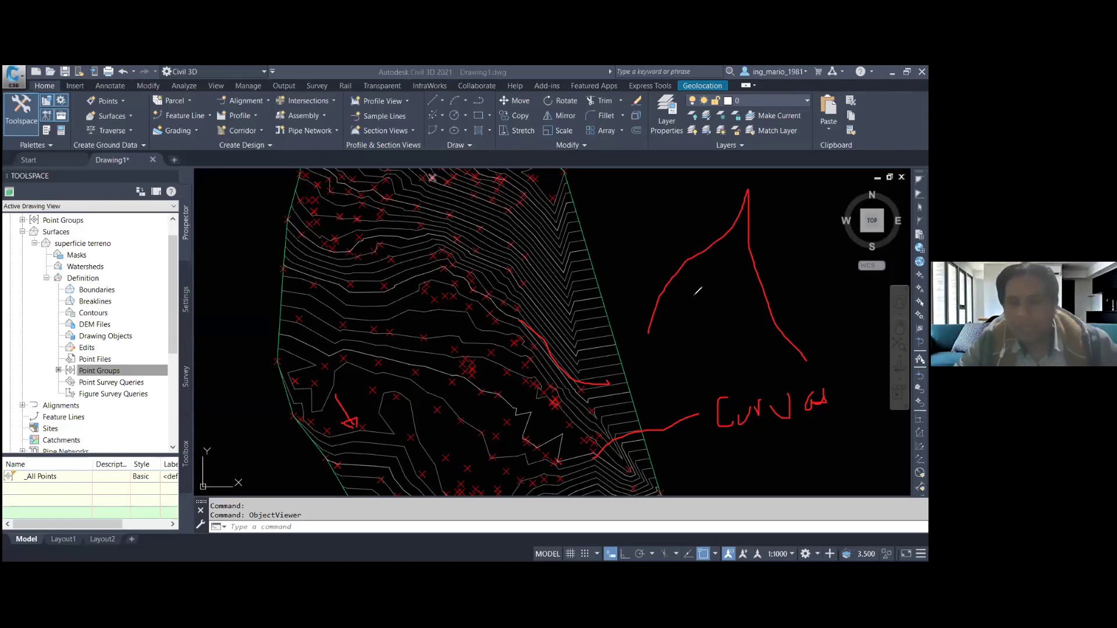
drag(658, 299, 687, 310)
mouse_move(704, 314)
mouse_down()
mouse_move(768, 313)
mouse_move(677, 269)
mouse_up()
drag(746, 241, 722, 239)
drag(630, 270, 647, 267)
mouse_move(639, 292)
mouse_down()
mouse_move(639, 217)
mouse_move(631, 233)
mouse_up()
mouse_move(450, 404)
mouse_down()
mouse_move(474, 387)
mouse_move(451, 402)
mouse_up()
mouse_move(429, 360)
mouse_down()
mouse_move(458, 338)
mouse_move(432, 335)
mouse_up()
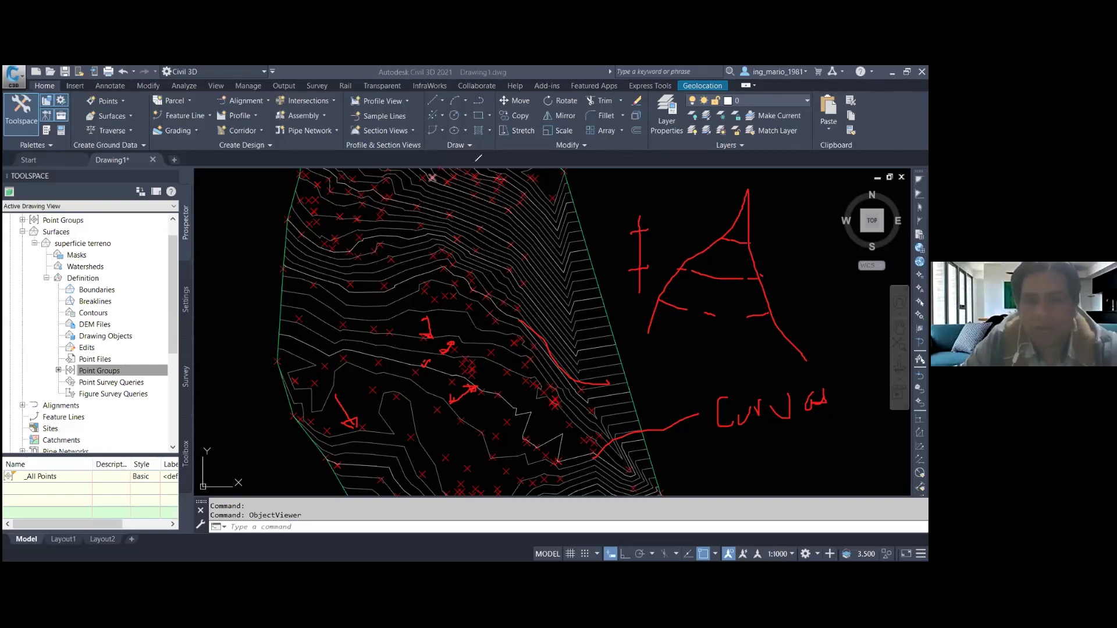
key(Escape)
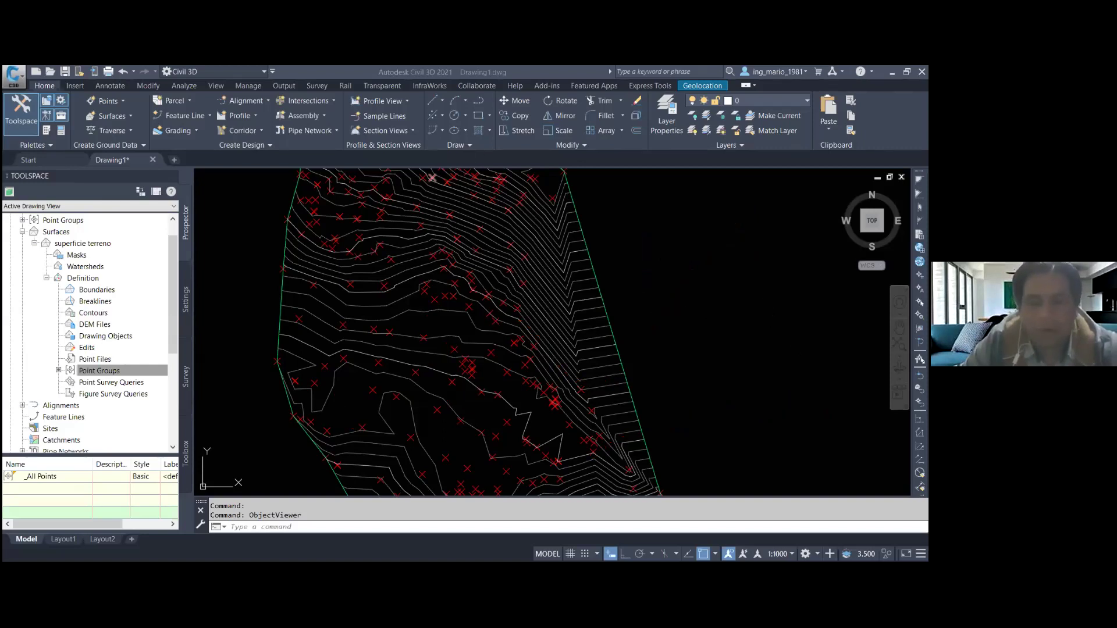
- Recentre the surface and zoom in on a single survey point
scroll(506, 332, down, 4)
middle_drag(589, 342, 597, 344)
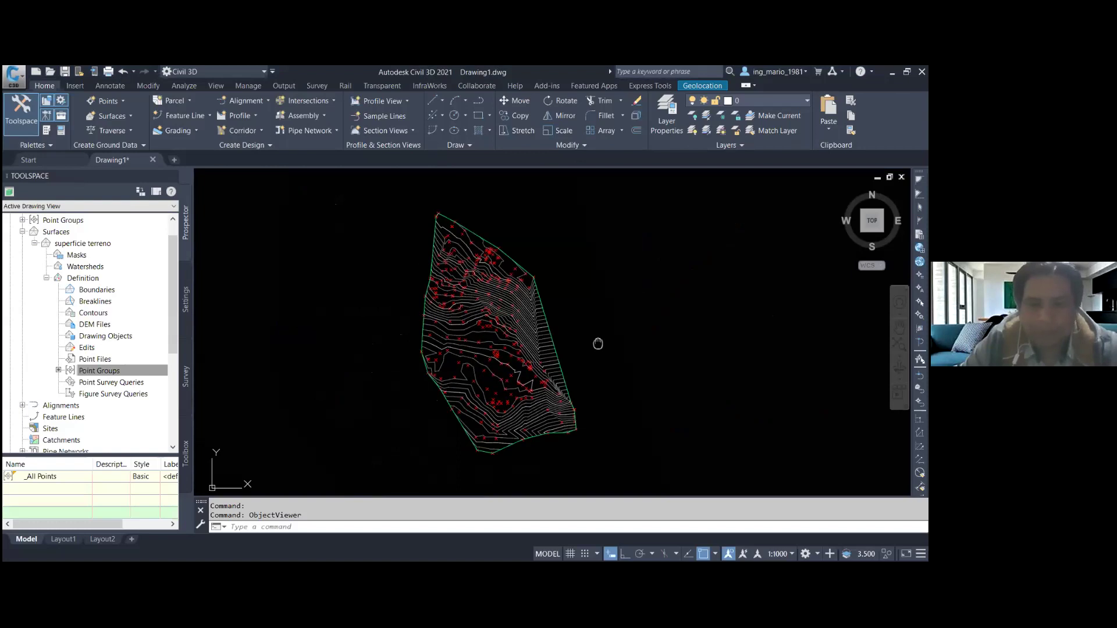
scroll(519, 315, up, 2)
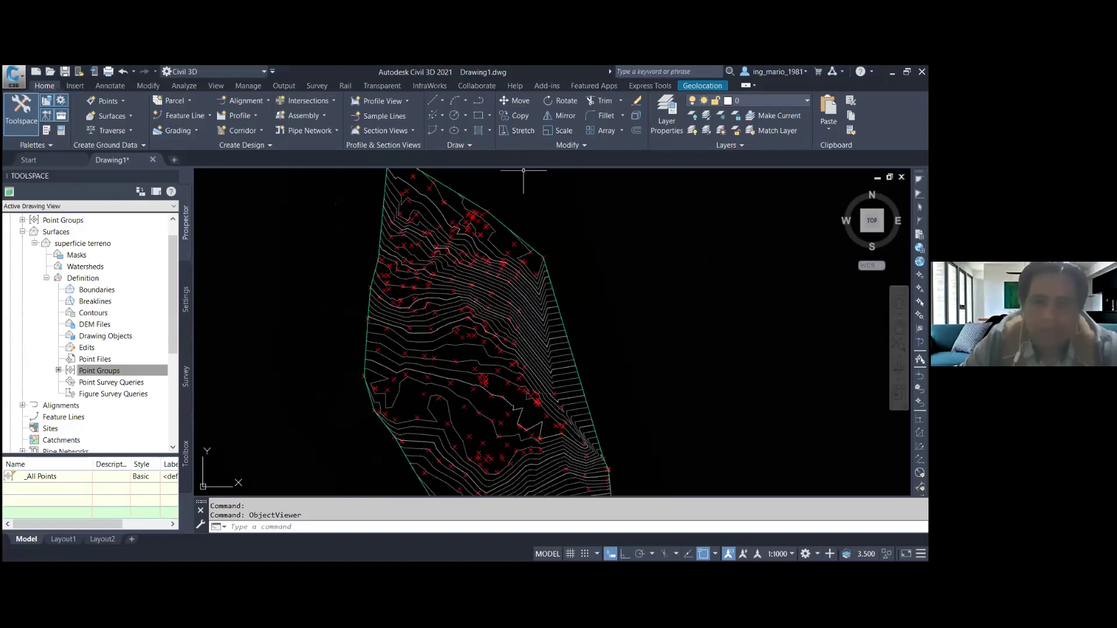
scroll(512, 244, up, 2)
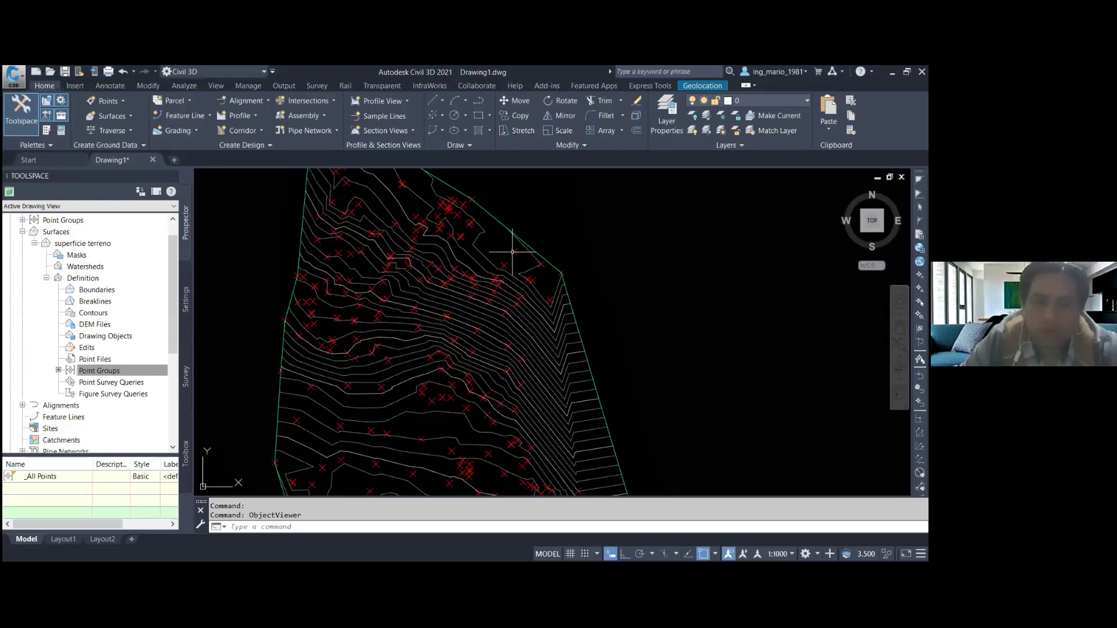
scroll(512, 252, up, 3)
scroll(549, 256, down, 1)
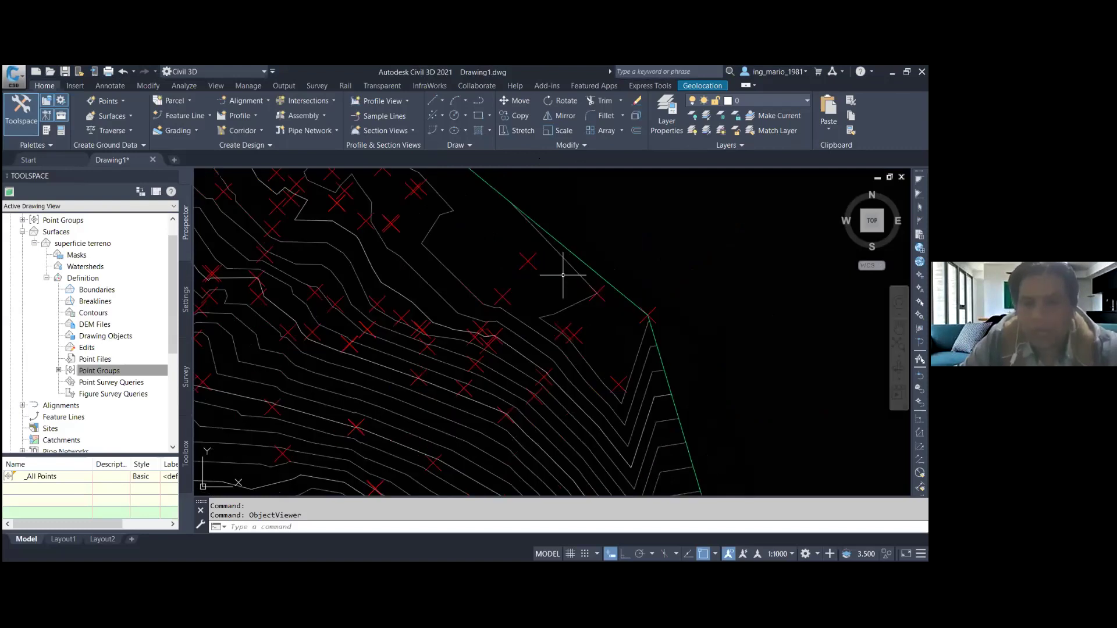
scroll(562, 275, up, 1)
scroll(540, 292, up, 2)
- Circle the survey point, link it to a sketched labelled box, then clear the annotations
mouse_move(530, 248)
mouse_down()
mouse_move(520, 328)
mouse_move(553, 304)
mouse_move(511, 244)
mouse_up()
drag(563, 289, 586, 285)
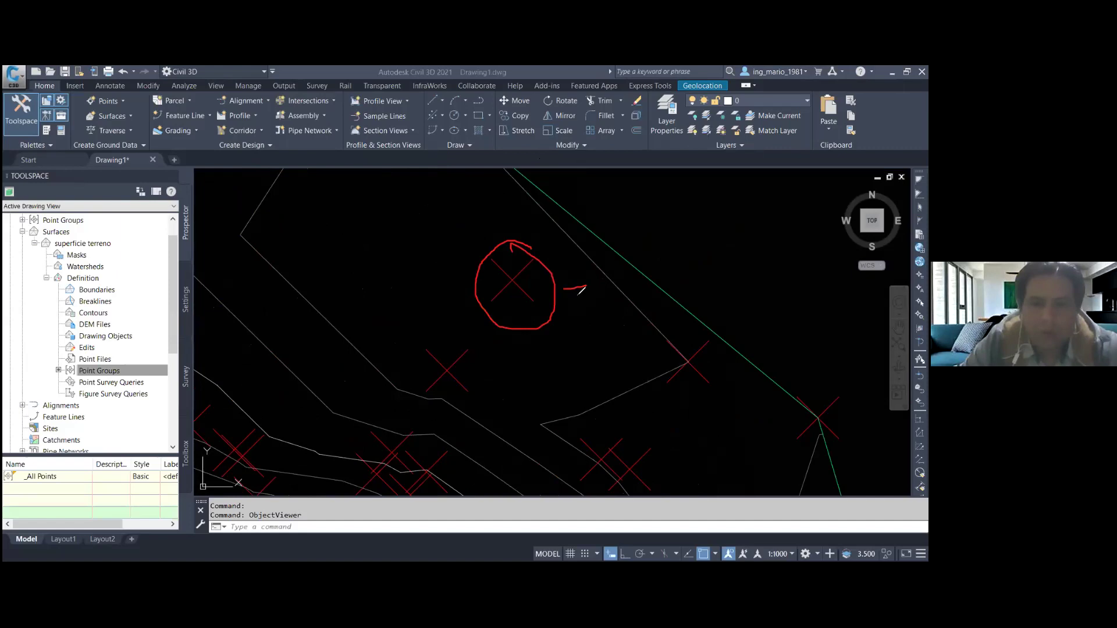
drag(566, 247, 544, 317)
mouse_move(625, 272)
mouse_down()
mouse_move(624, 236)
mouse_move(647, 207)
mouse_up()
drag(656, 203, 655, 204)
drag(668, 206, 711, 200)
drag(717, 205, 752, 198)
drag(756, 202, 766, 201)
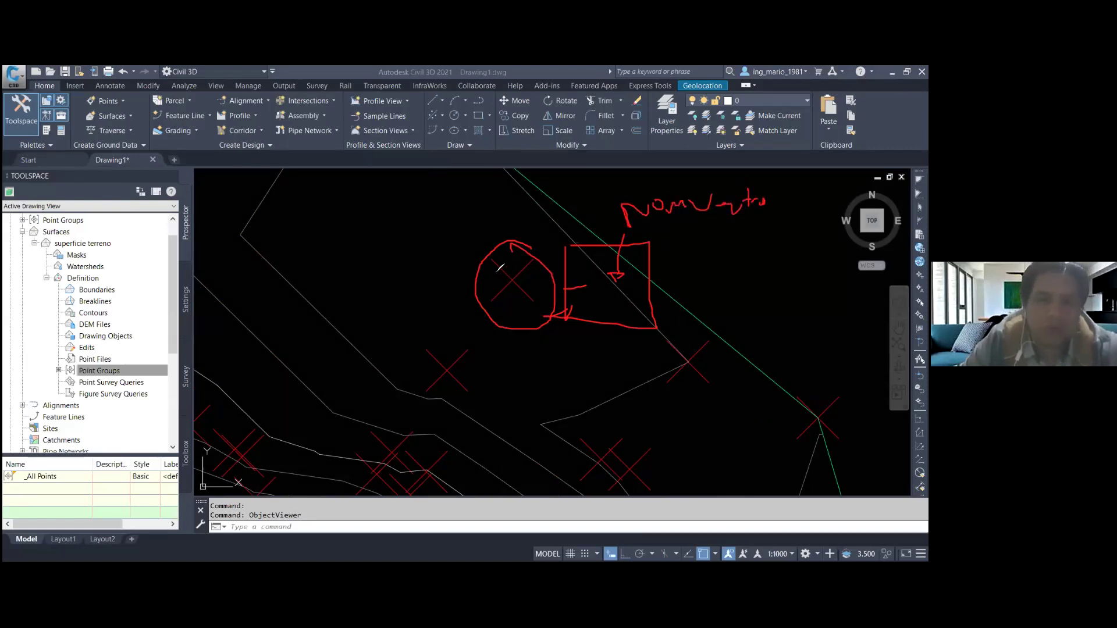
mouse_move(494, 260)
mouse_down()
mouse_move(525, 296)
mouse_move(499, 304)
mouse_up()
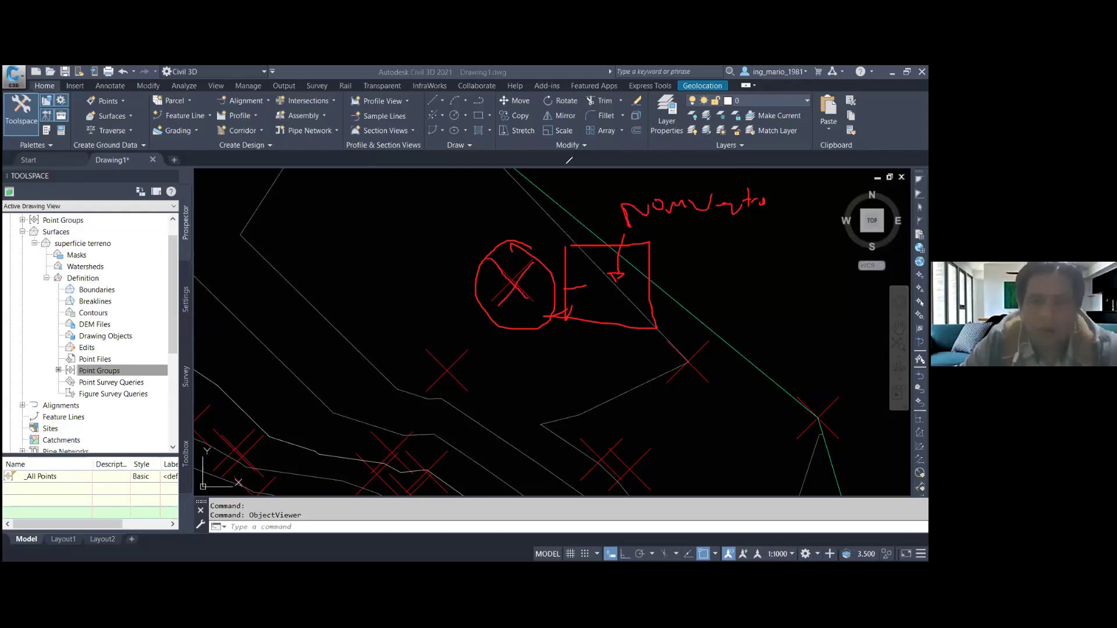
key(Escape)
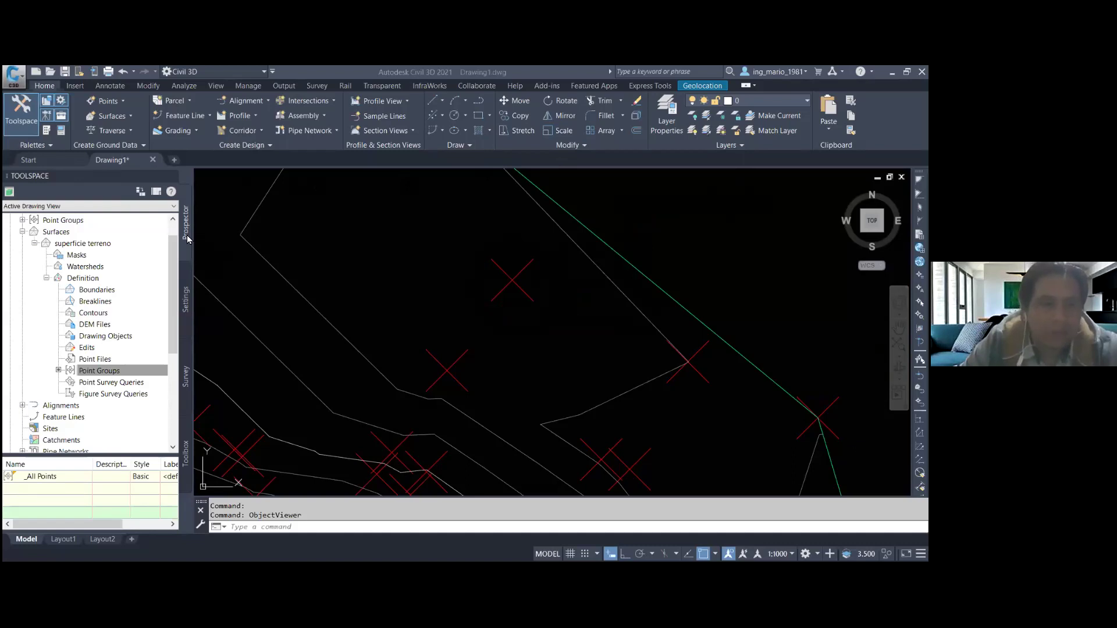
- Collapse the superficie terreno branch and highlight the point group entries in Prospector
click(34, 243)
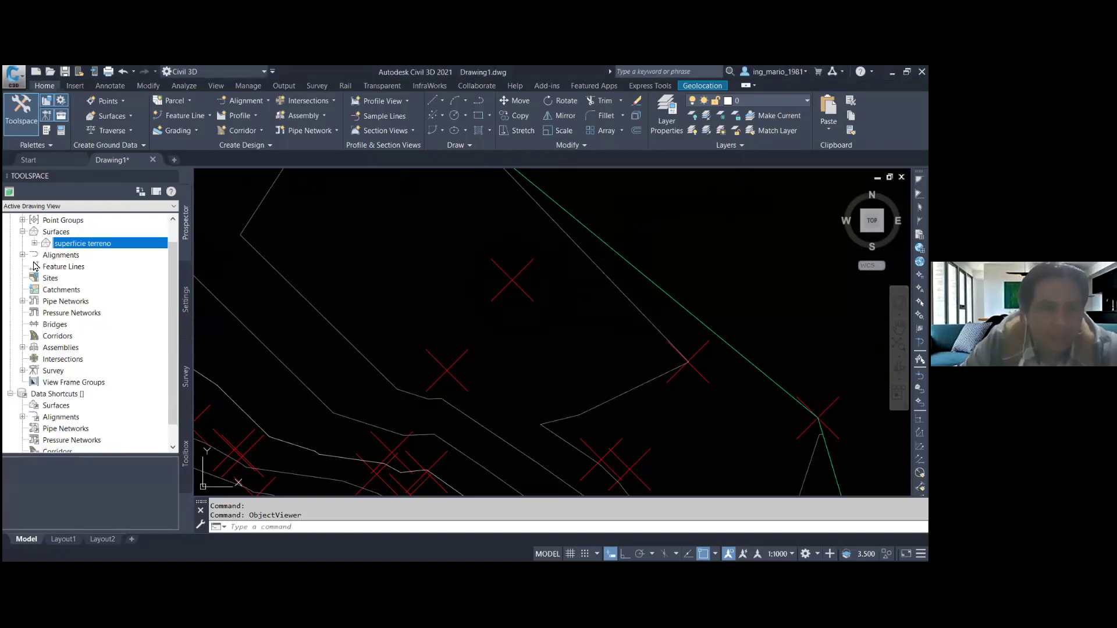
scroll(35, 259, up, 1)
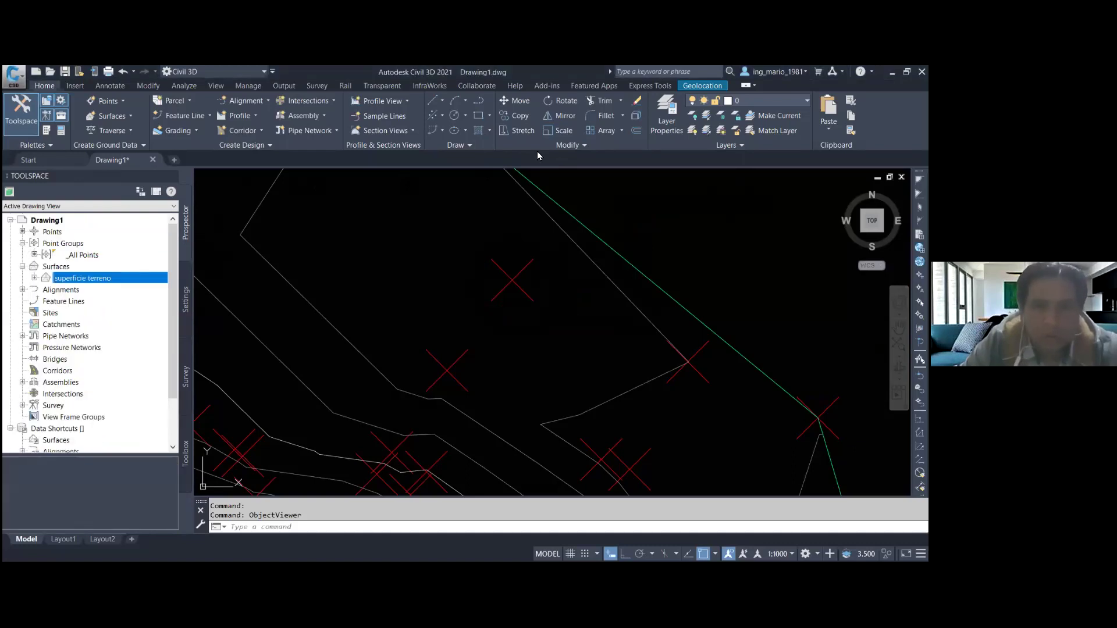
mouse_move(64, 231)
mouse_down()
mouse_move(78, 223)
mouse_move(58, 238)
mouse_move(84, 239)
mouse_move(70, 268)
mouse_move(110, 249)
mouse_up()
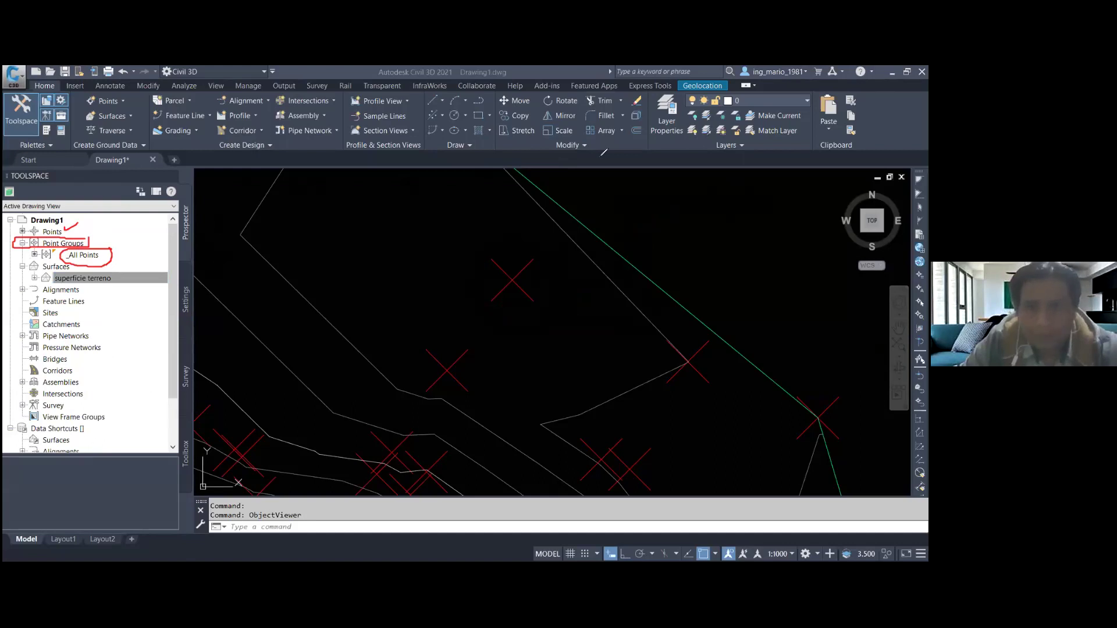
key(Escape)
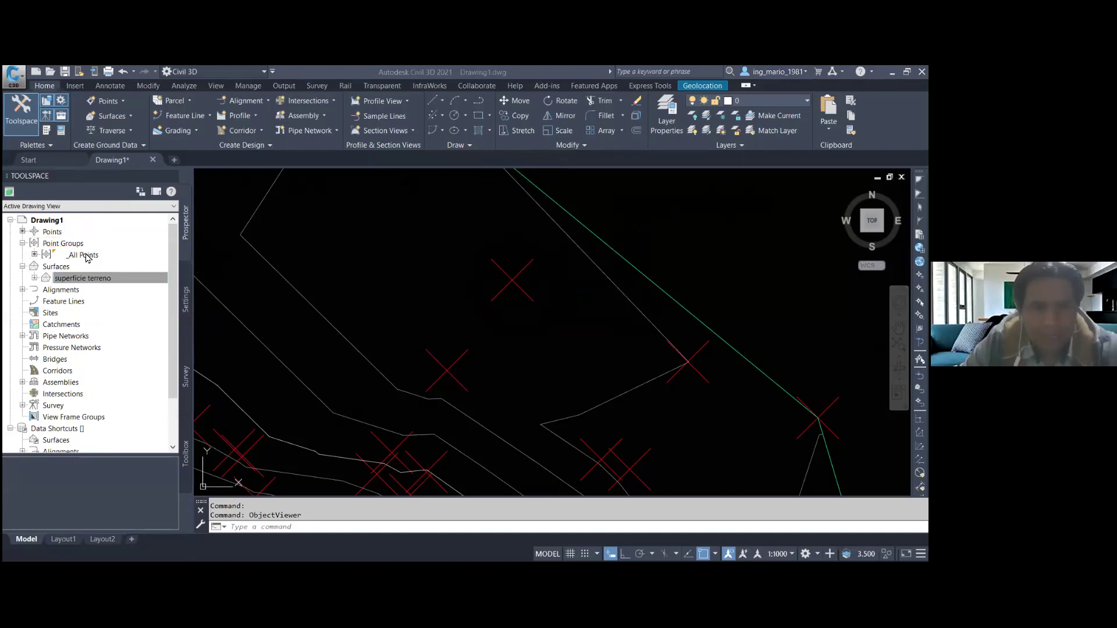
- Open the _All Points group properties and mark its point style setting as 'none'
right_click(88, 260)
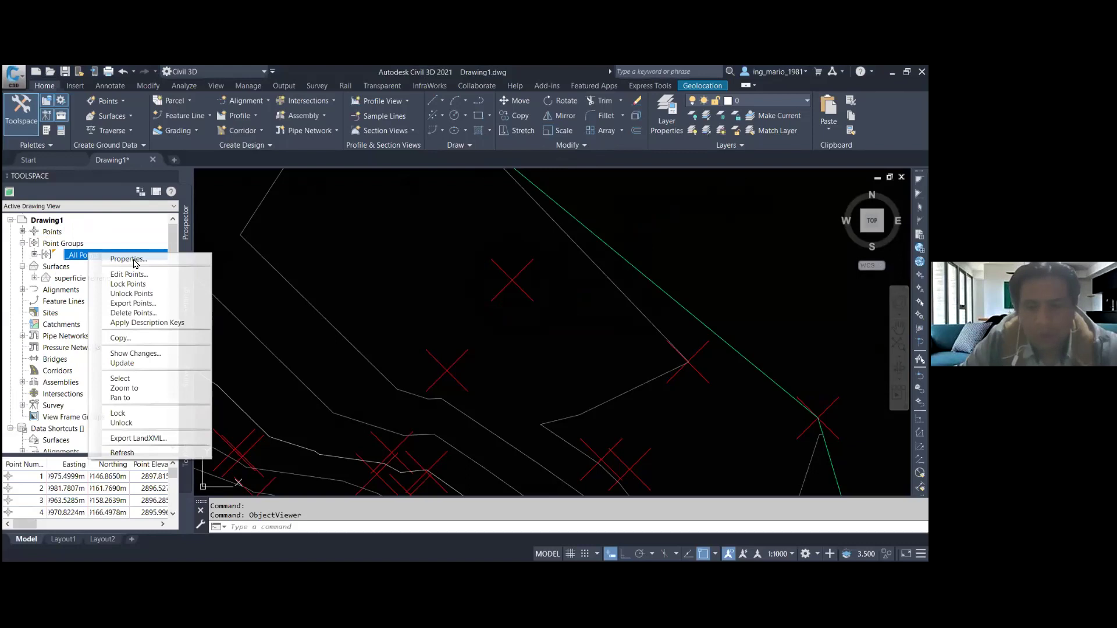
click(134, 260)
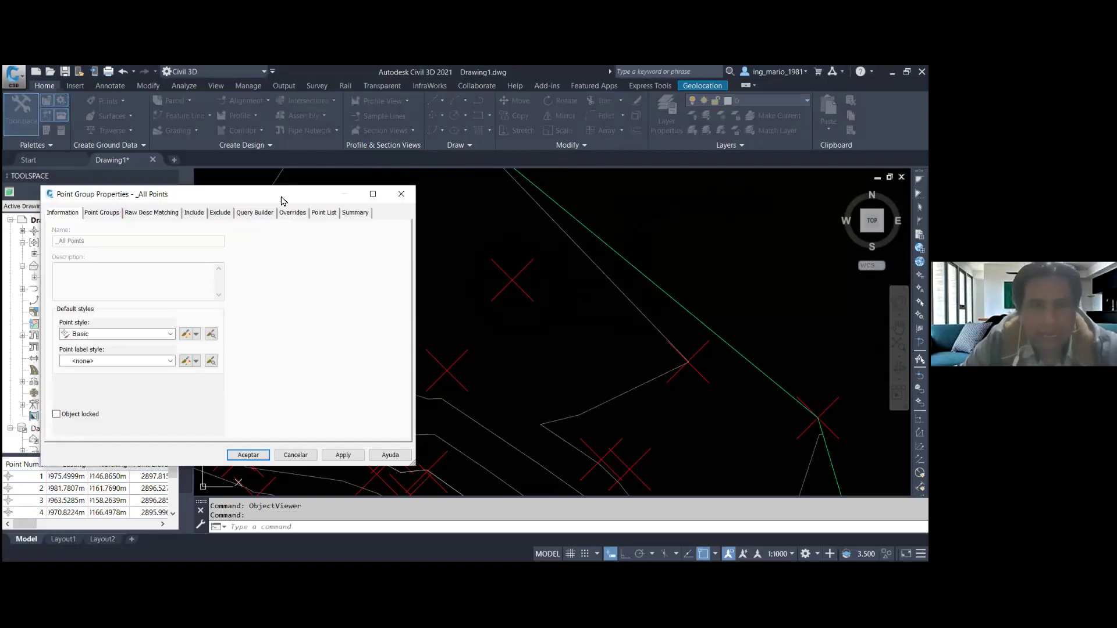
drag(283, 196, 542, 169)
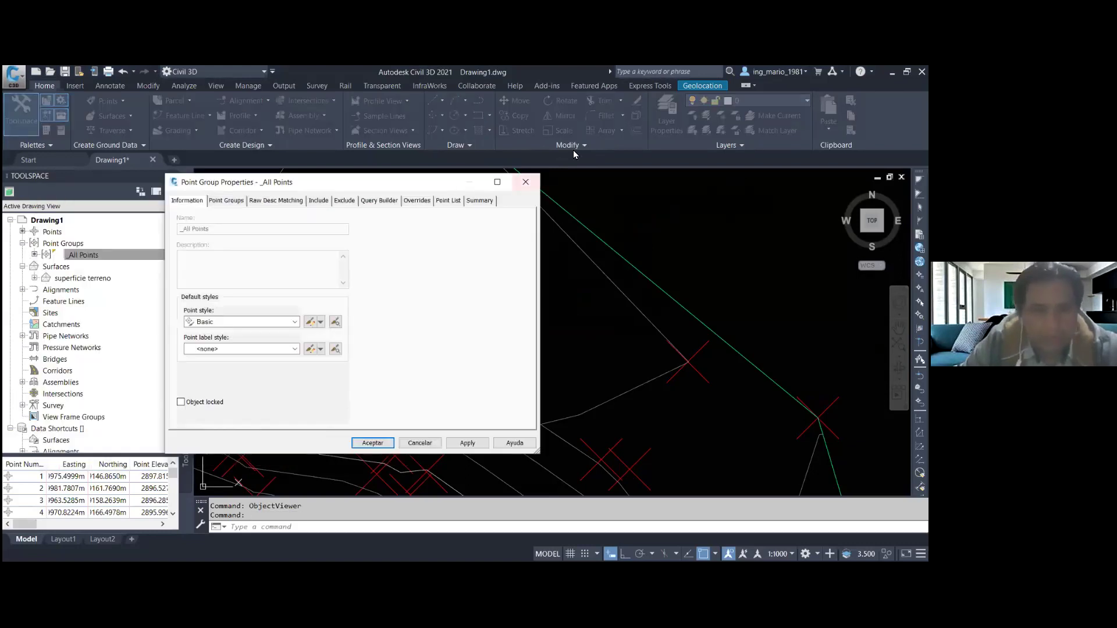
mouse_move(229, 329)
mouse_down()
mouse_move(189, 331)
mouse_move(232, 358)
mouse_move(231, 334)
mouse_move(284, 352)
mouse_move(288, 337)
mouse_move(291, 355)
mouse_up()
drag(235, 327, 258, 319)
drag(266, 326, 298, 314)
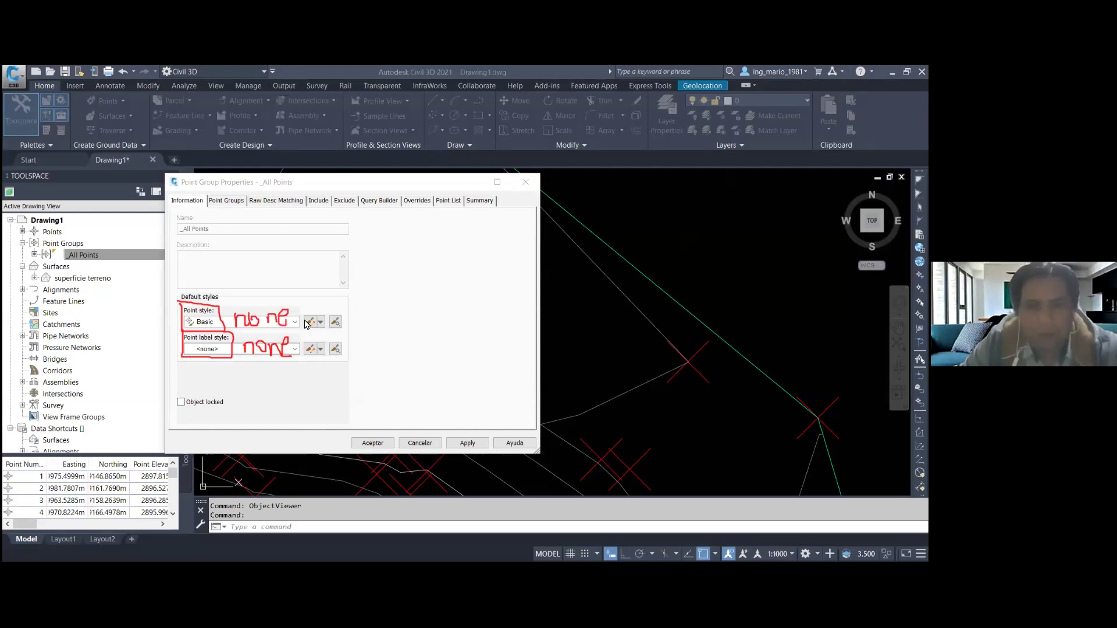
key(Escape)
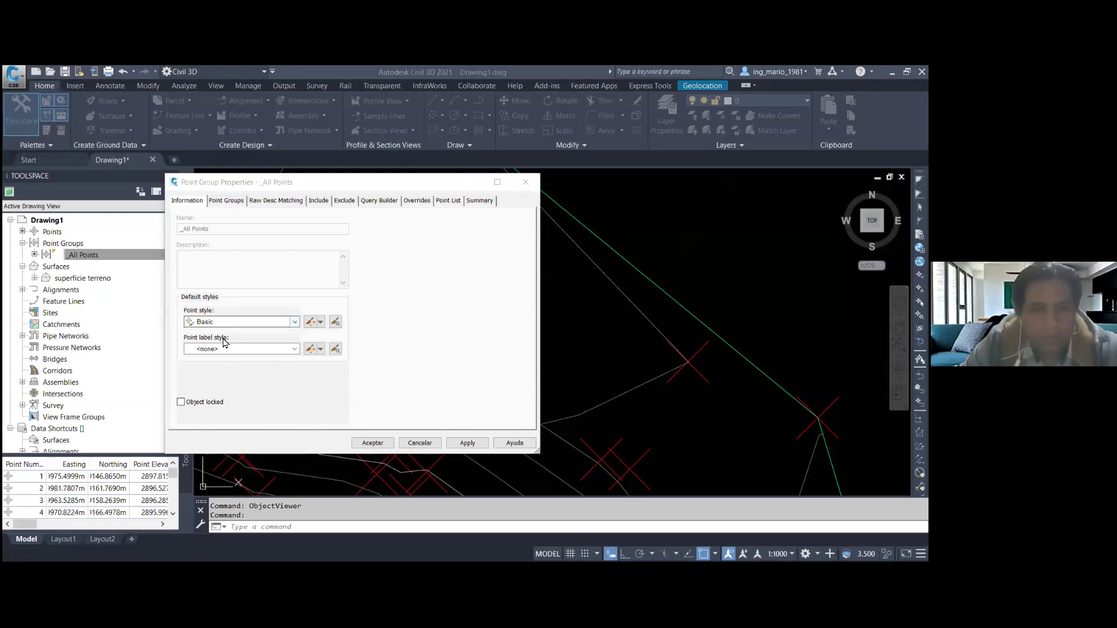
- Try the <none> point style, then set _All Points to Tree and apply
click(227, 346)
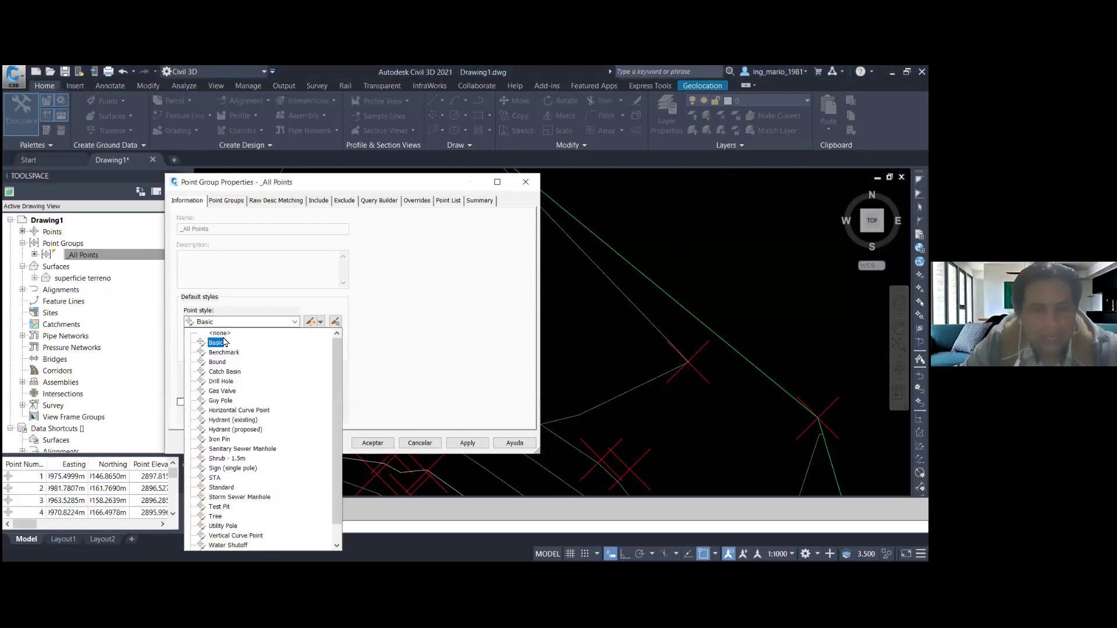
click(221, 333)
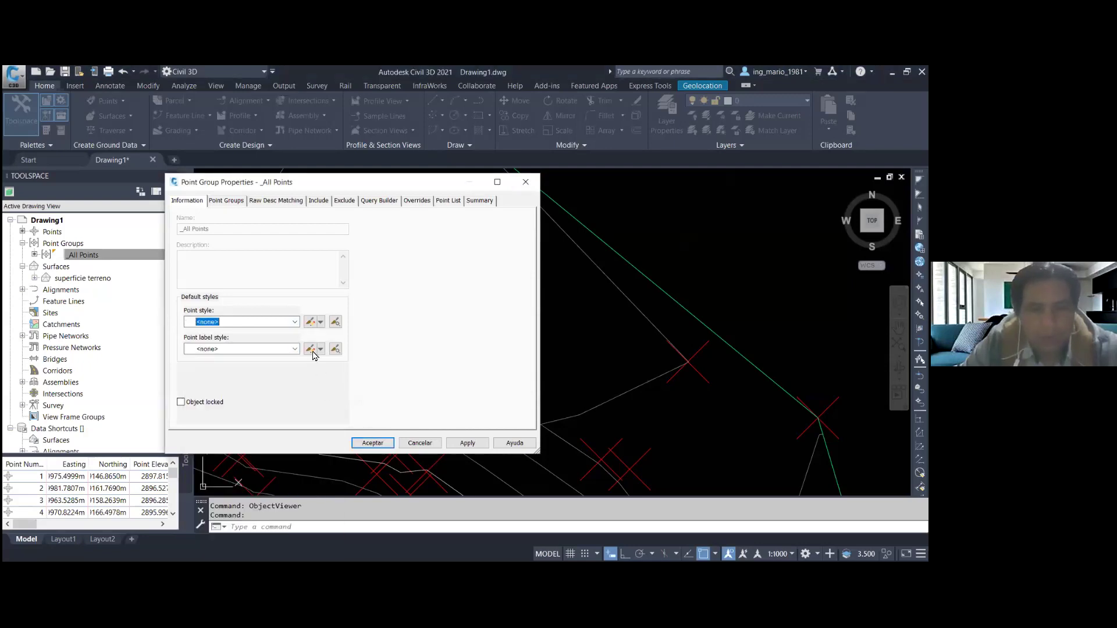
click(295, 322)
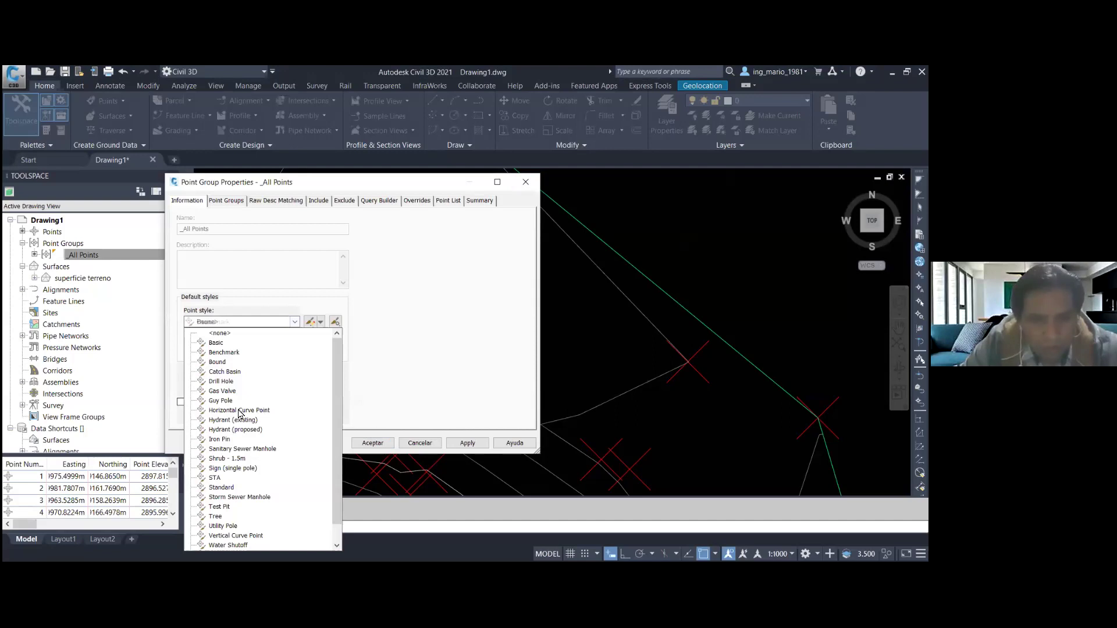
scroll(238, 433, down, 1)
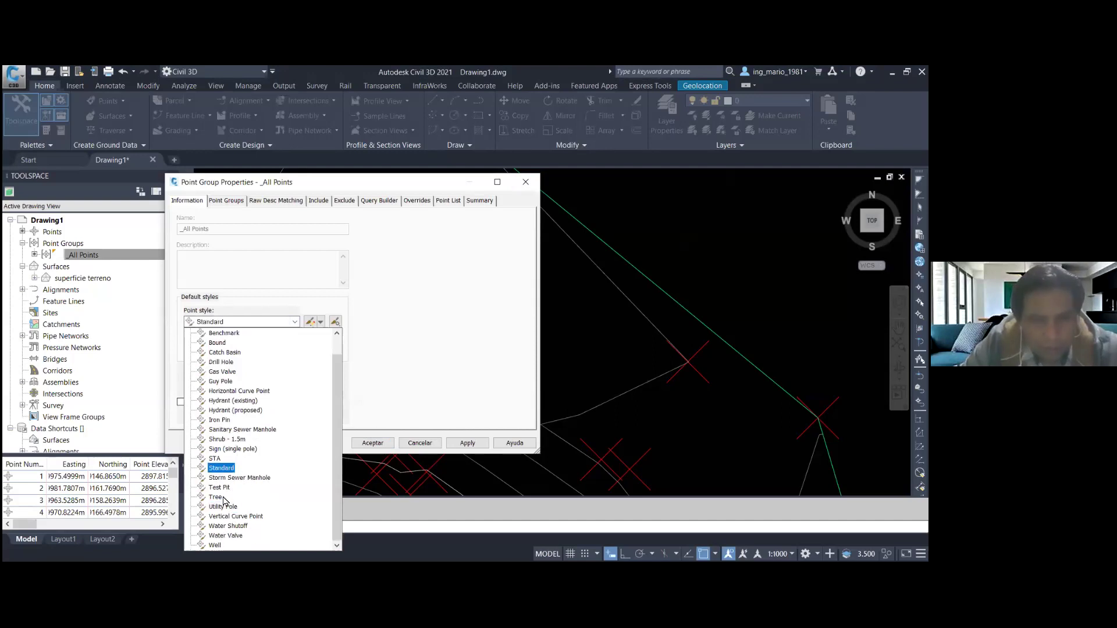
click(363, 450)
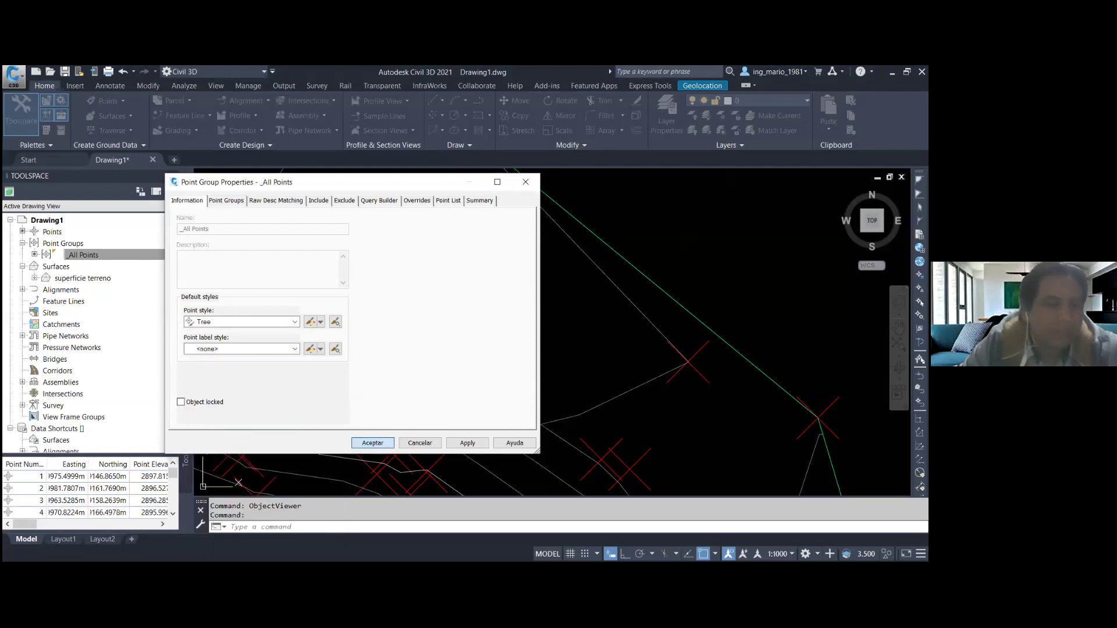
click(373, 442)
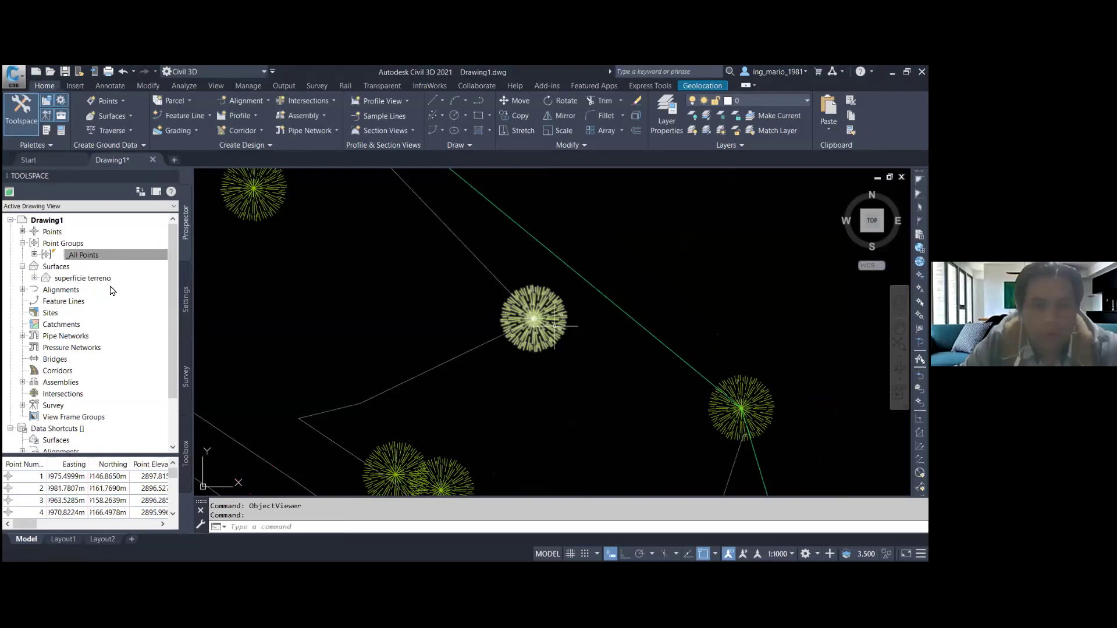
- Give _All Points the Iron Pin point style with Northing and Easting labels
click(113, 256)
scroll(559, 336, down, 3)
right_click(96, 256)
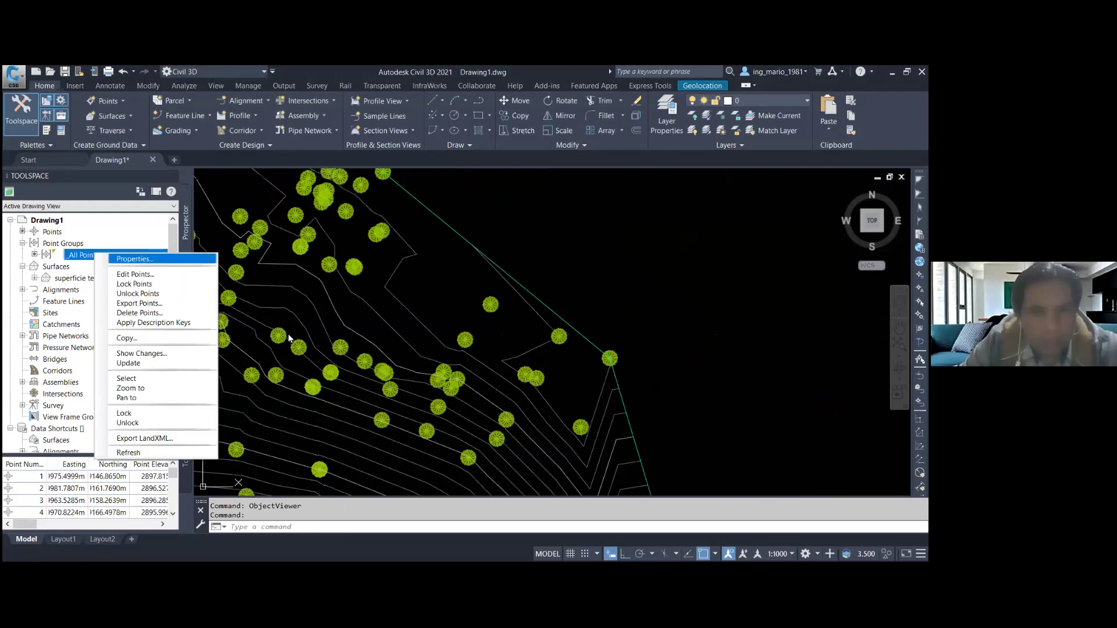
key(Return)
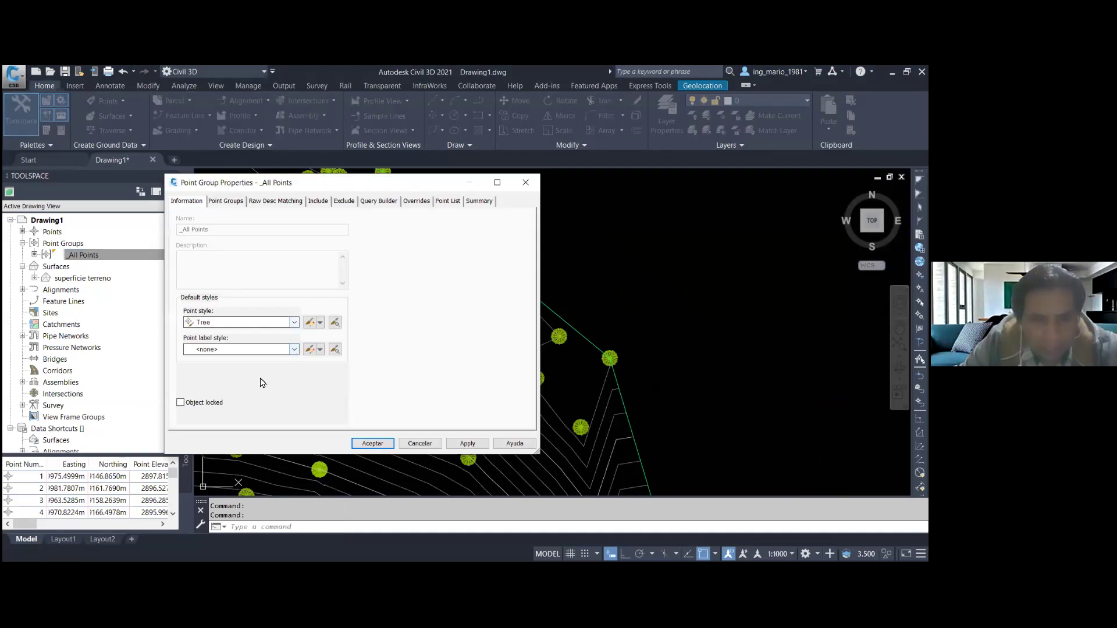
click(294, 349)
click(295, 326)
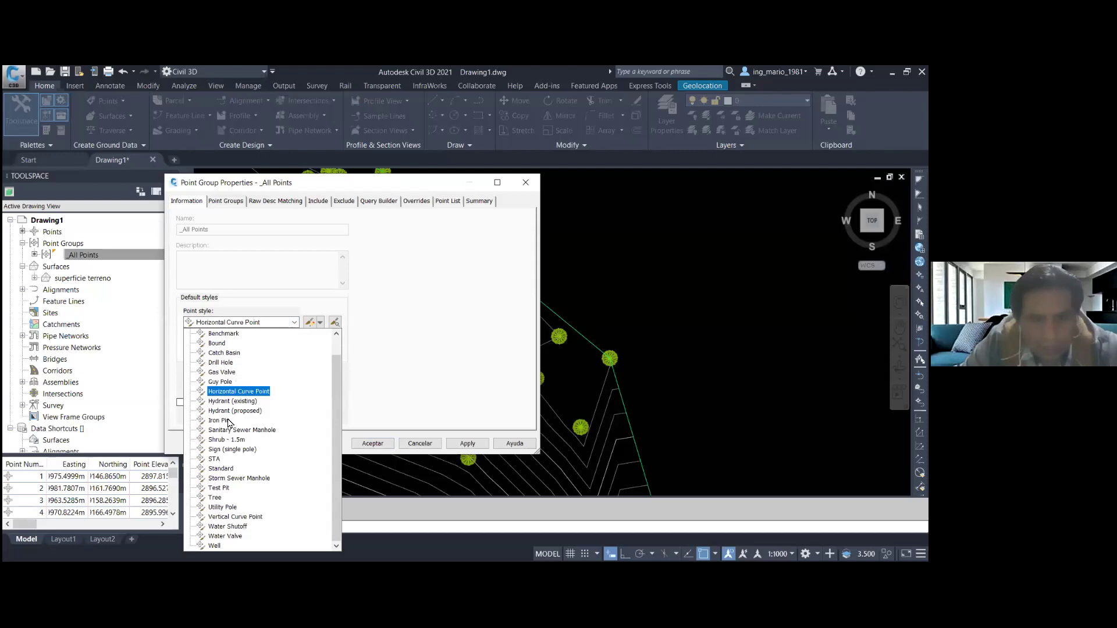
click(227, 420)
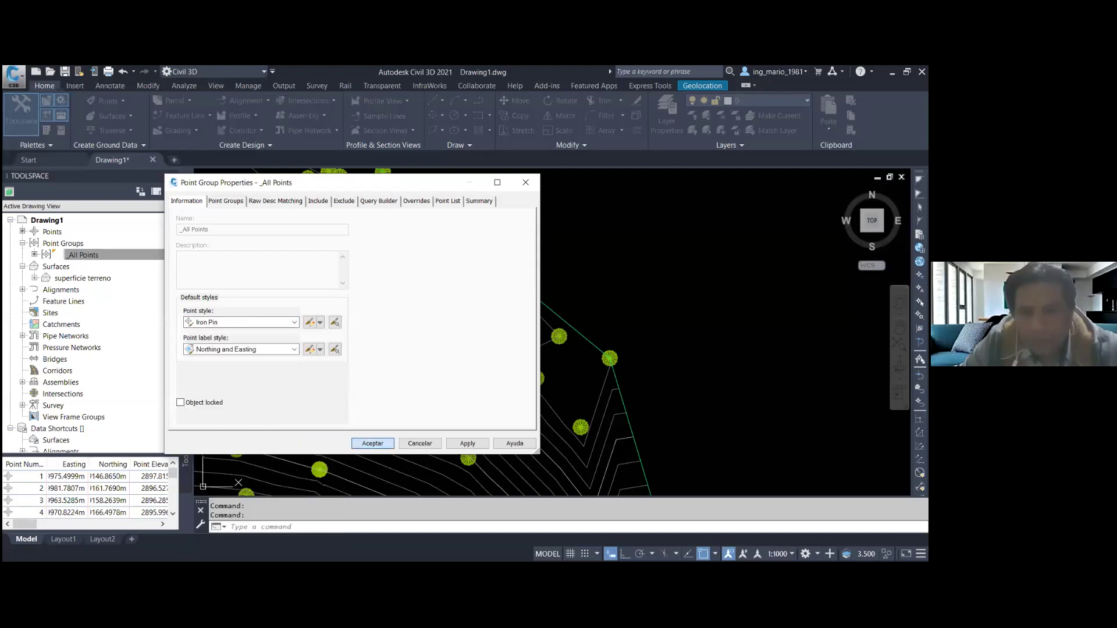
click(372, 443)
- Set the annotation scale to 1:100 and highlight a point's northing and easting labels
click(780, 554)
click(770, 346)
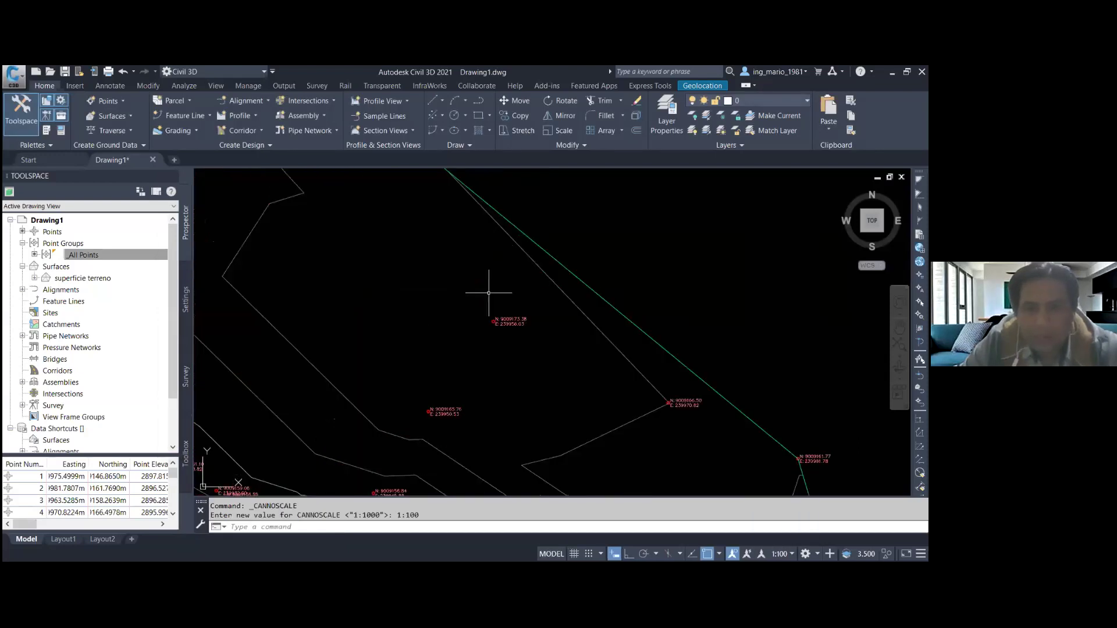
scroll(489, 293, up, 8)
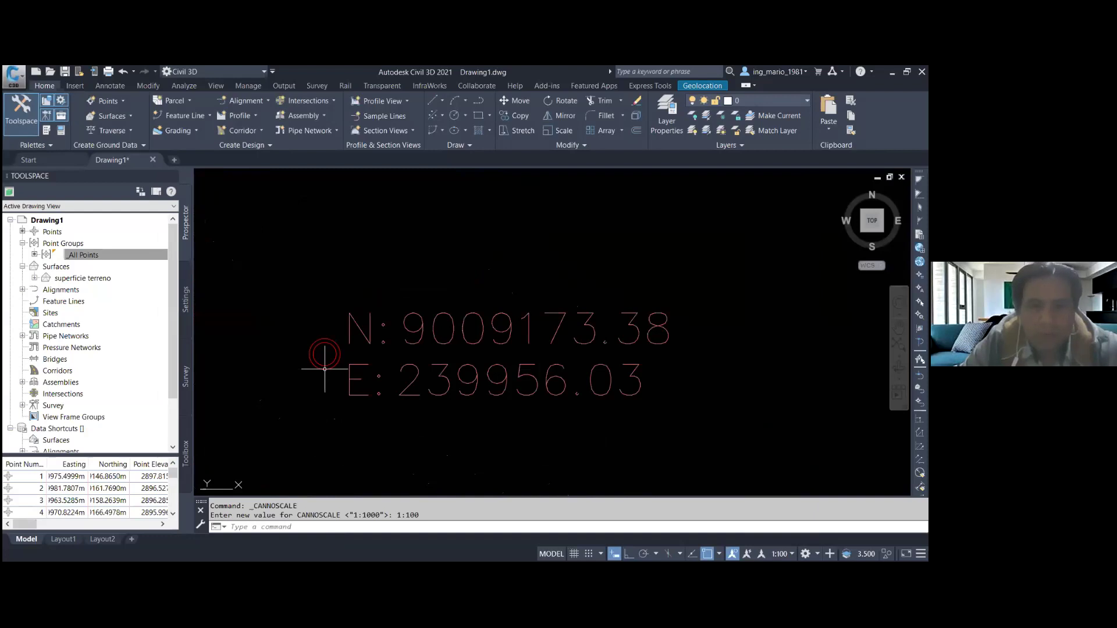
mouse_move(338, 327)
mouse_down()
mouse_move(335, 300)
mouse_move(386, 406)
mouse_move(672, 396)
mouse_up()
drag(722, 289, 329, 291)
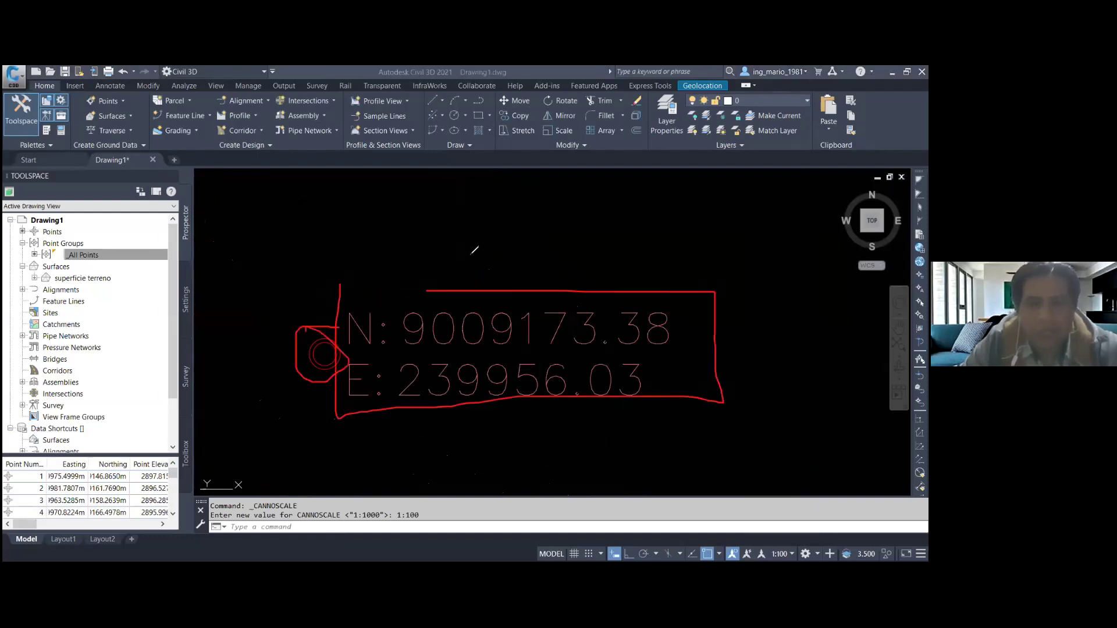
drag(474, 250, 494, 268)
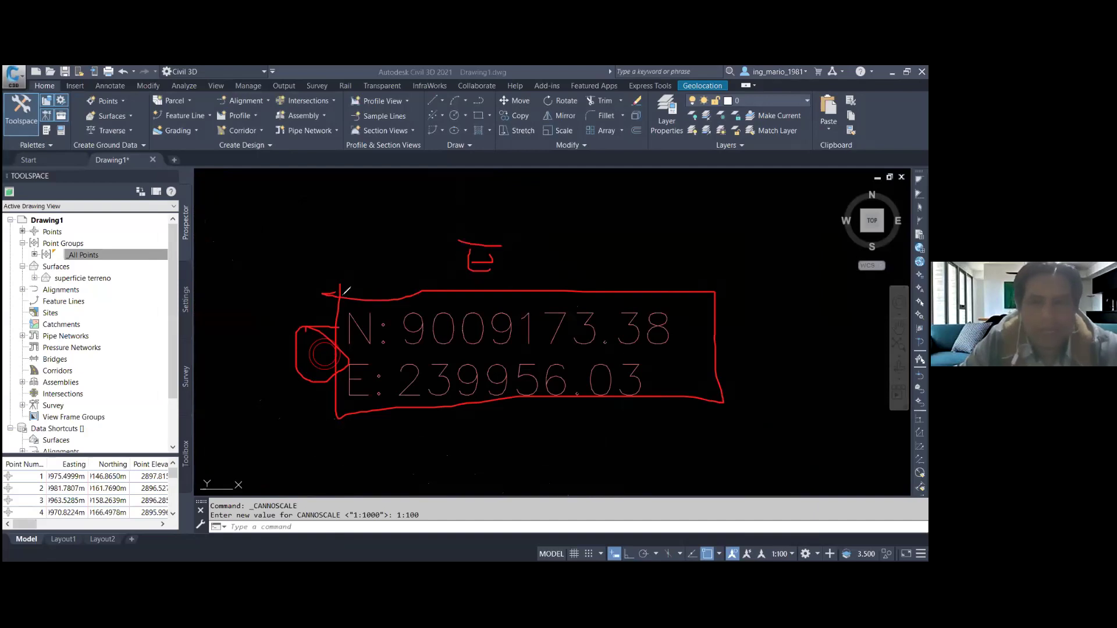
key(e)
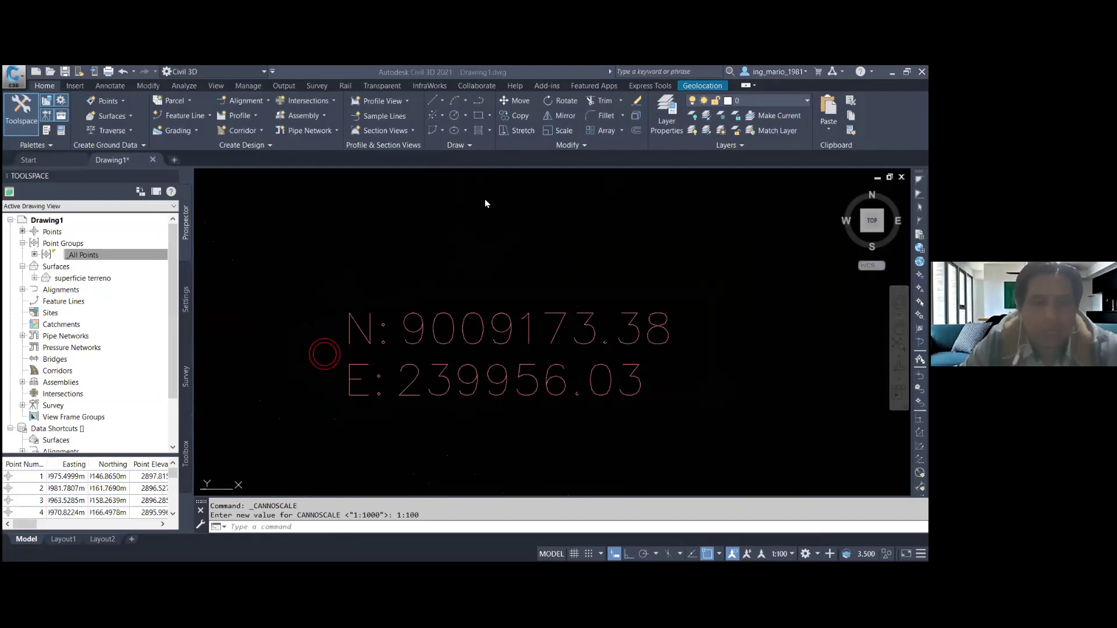
- Zoom the drawing and select the _All Points group in Prospector again
scroll(499, 236, down, 8)
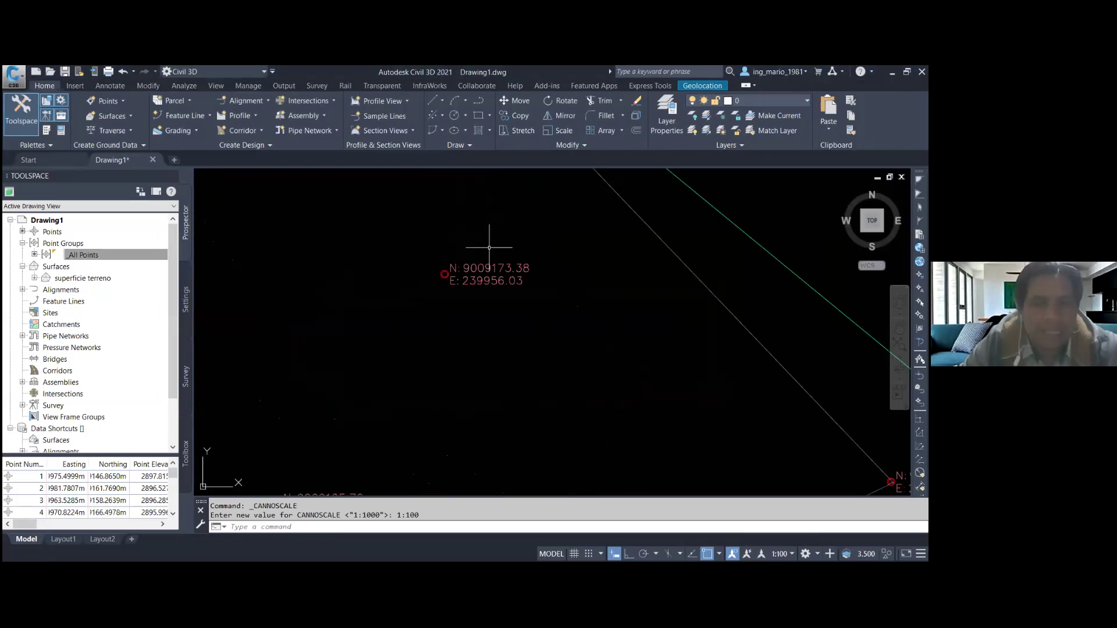
scroll(578, 312, up, 6)
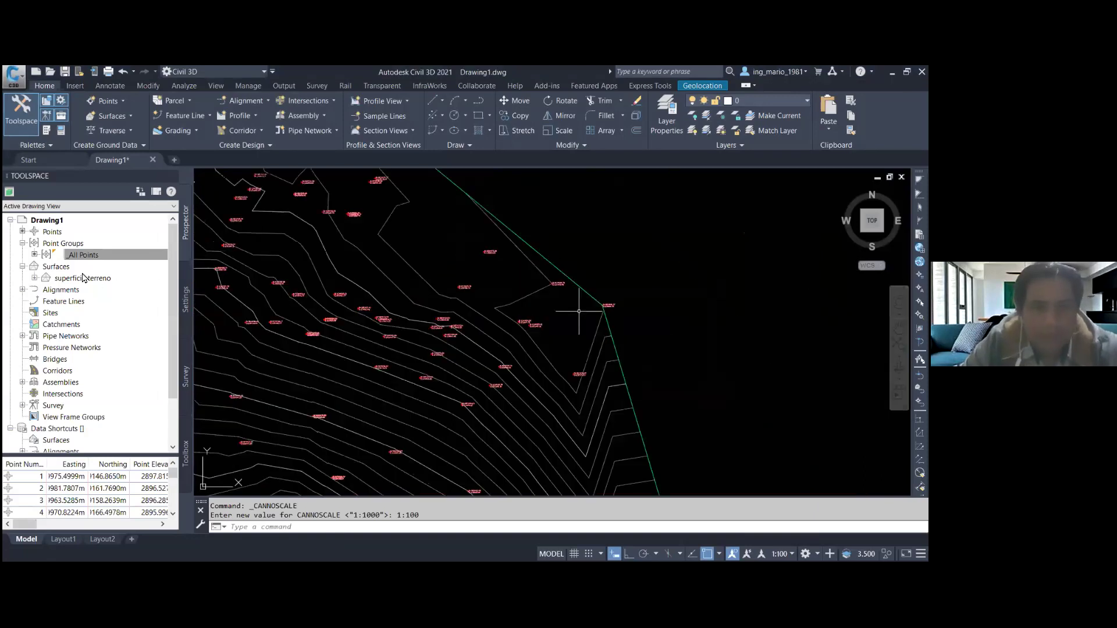
click(108, 256)
- Set both the _All Points point style and point label style to <none>
right_click(107, 258)
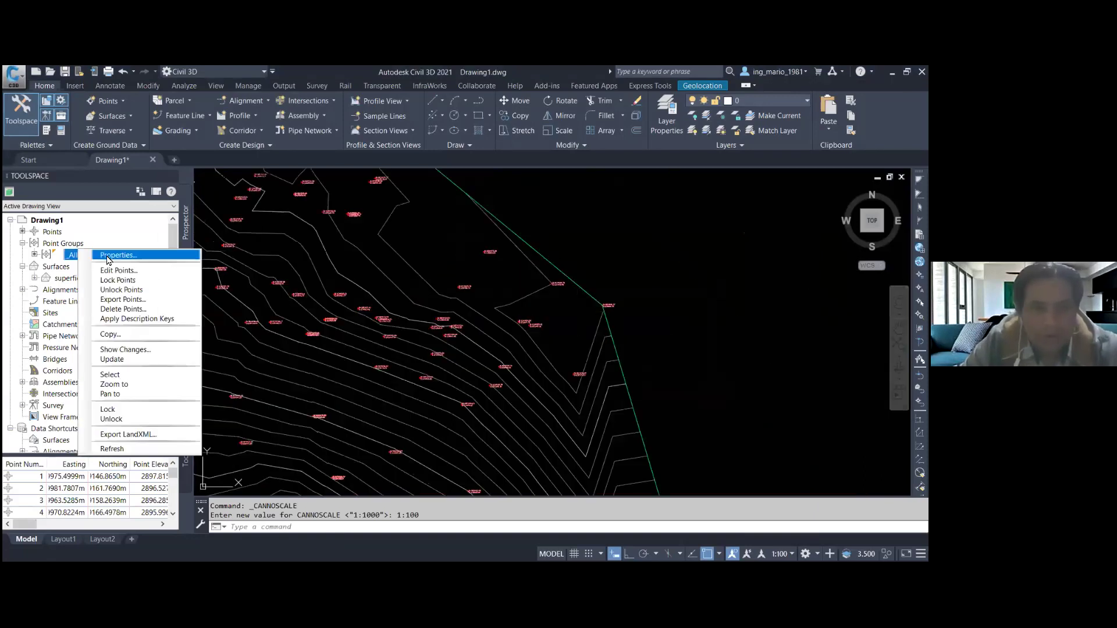
click(128, 264)
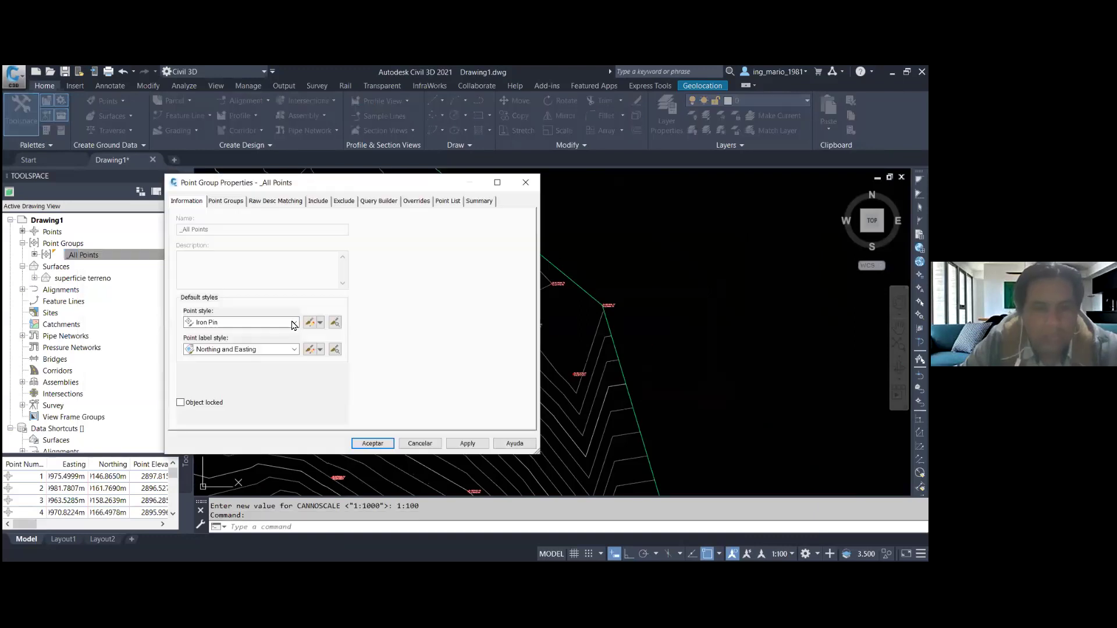
click(294, 322)
click(295, 353)
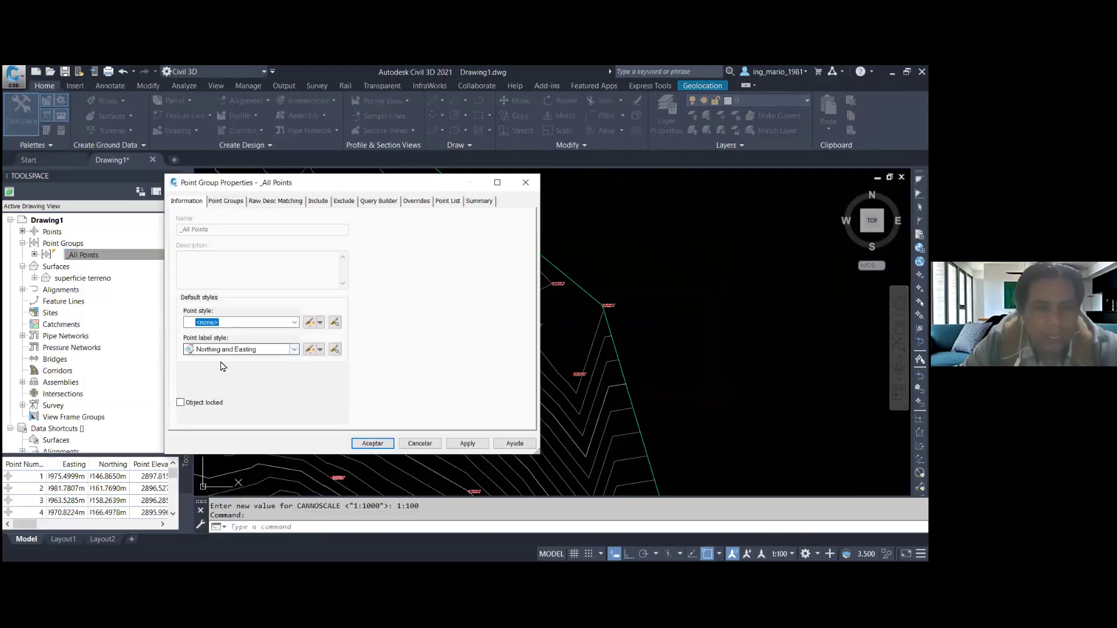
click(293, 349)
click(207, 359)
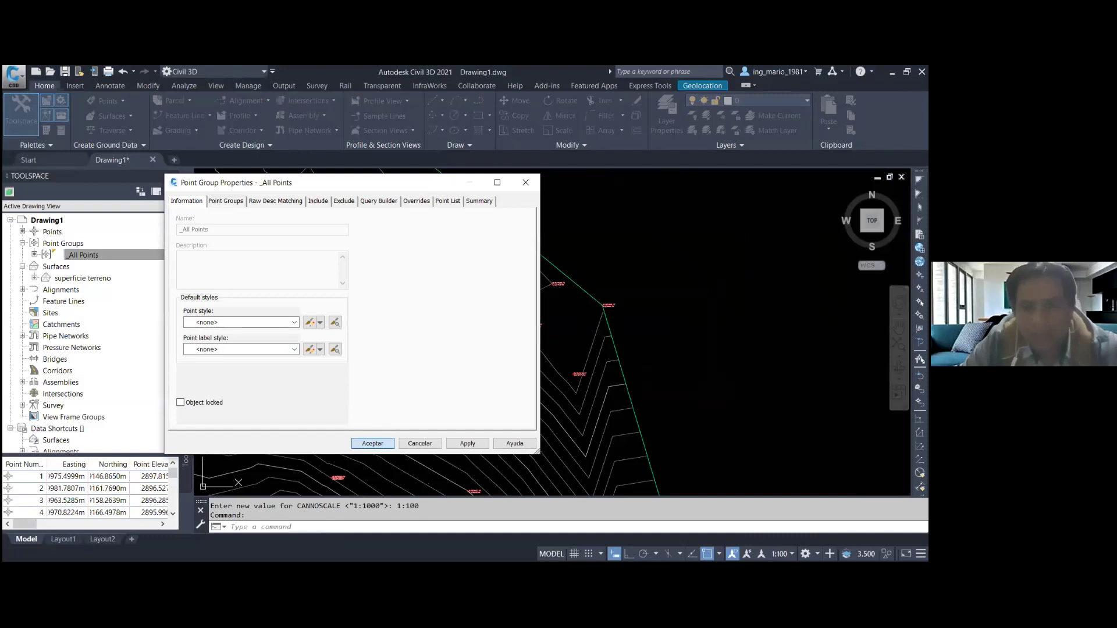
click(372, 443)
- Change the annotation scale to 1:1000 and zoom out to the whole surface
click(782, 554)
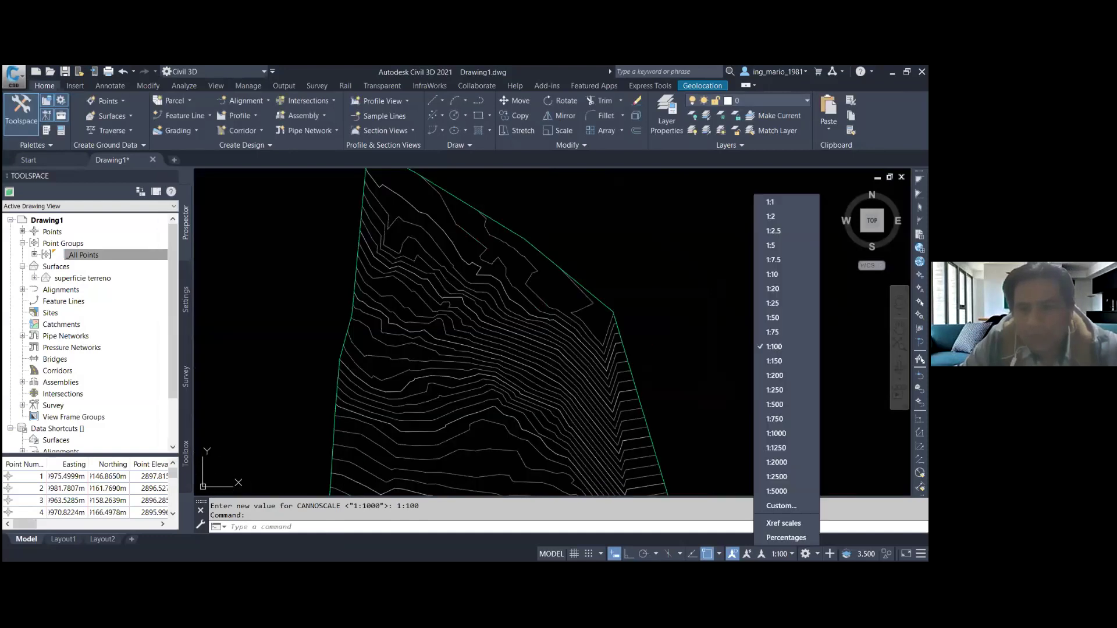
click(776, 433)
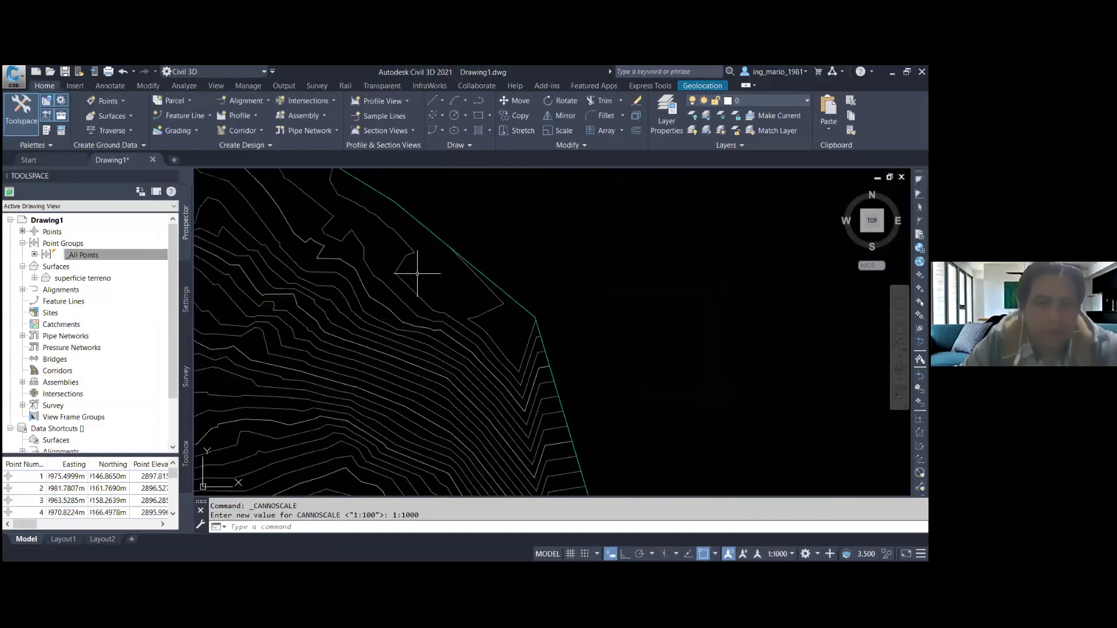
scroll(417, 273, down, 3)
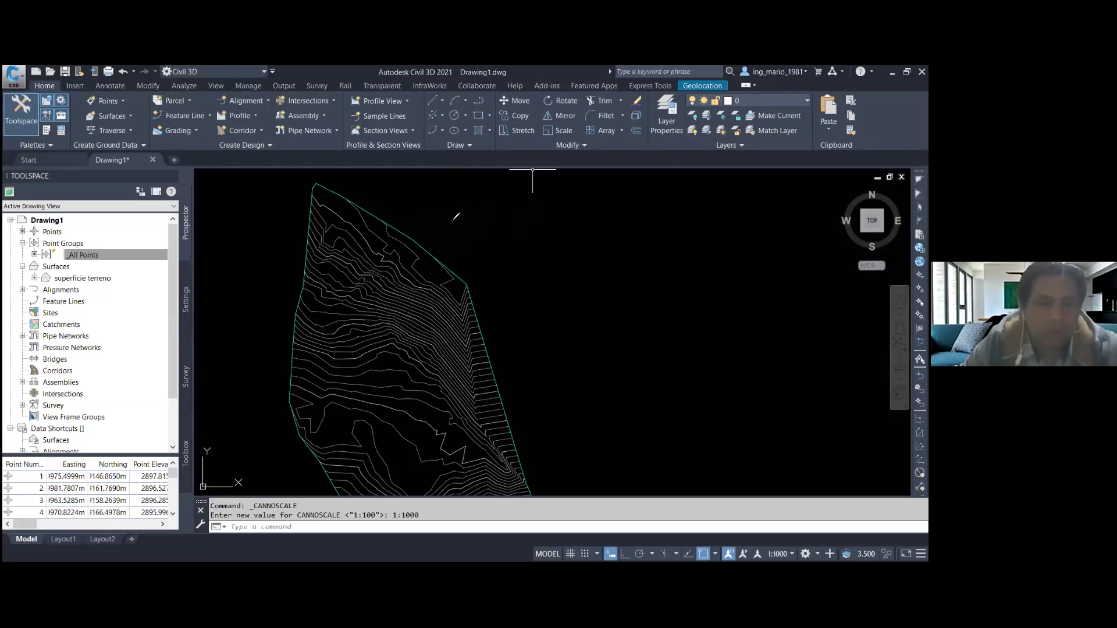
drag(451, 216, 417, 269)
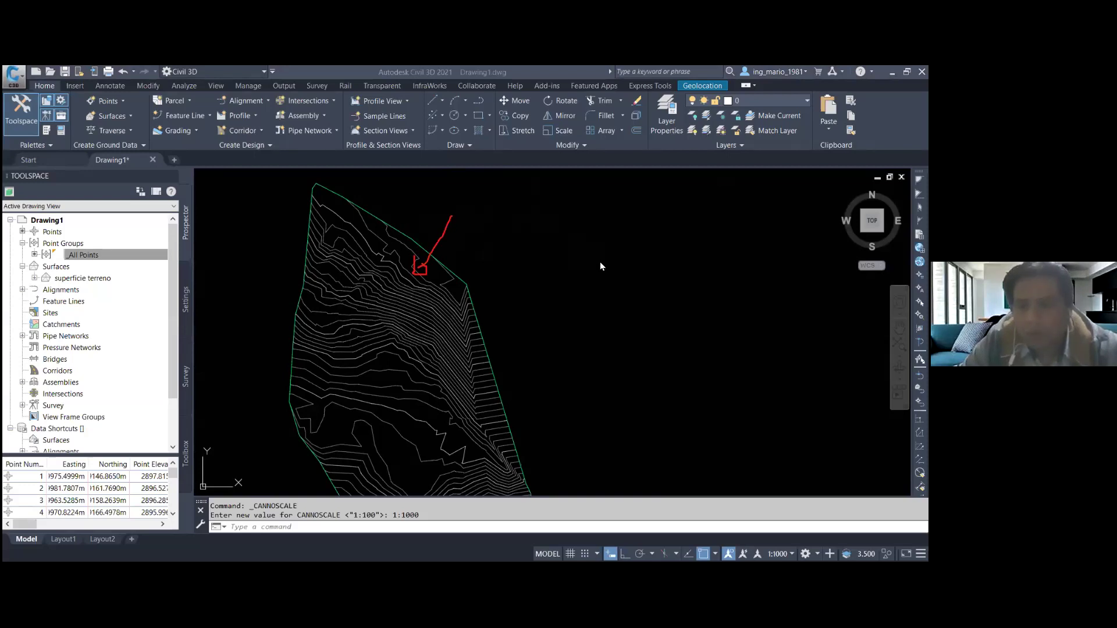
key(Escape)
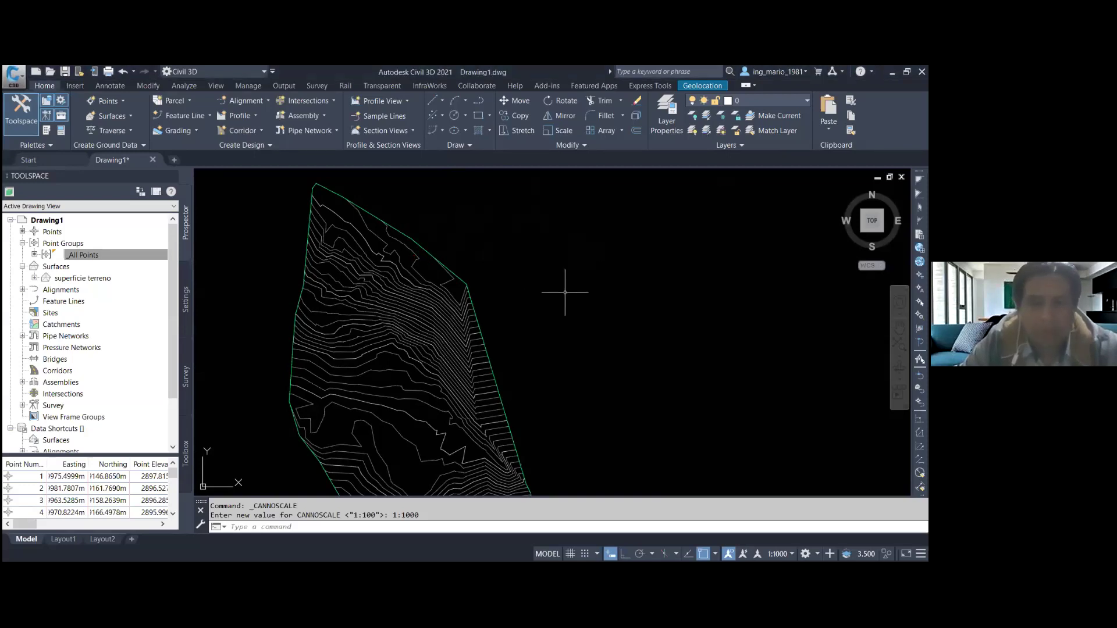
scroll(523, 288, down, 2)
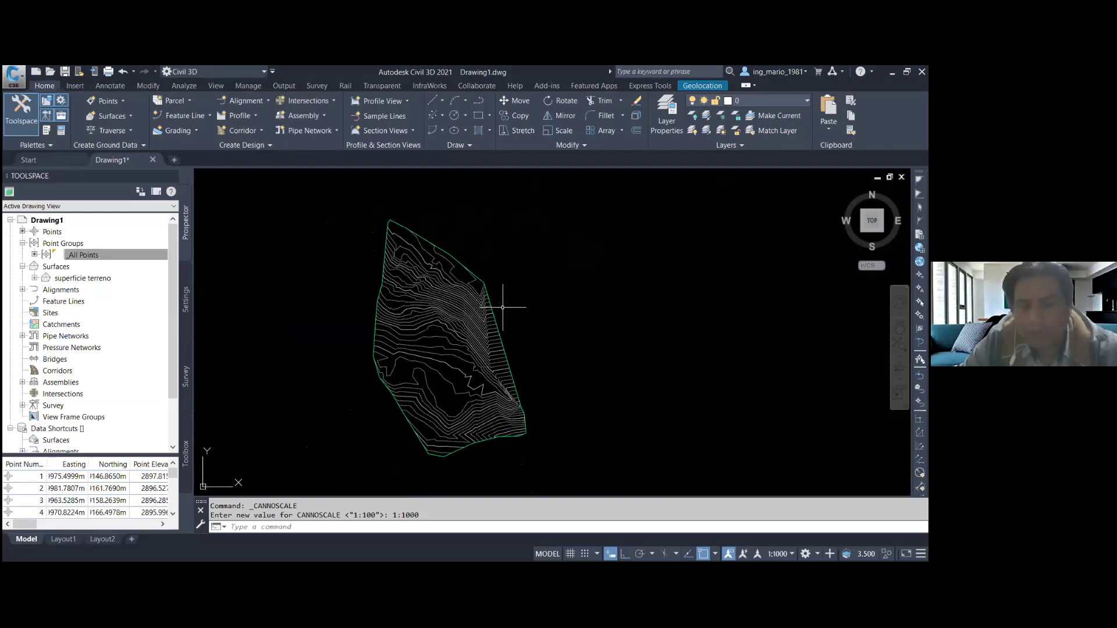
scroll(503, 307, up, 1)
scroll(539, 298, down, 1)
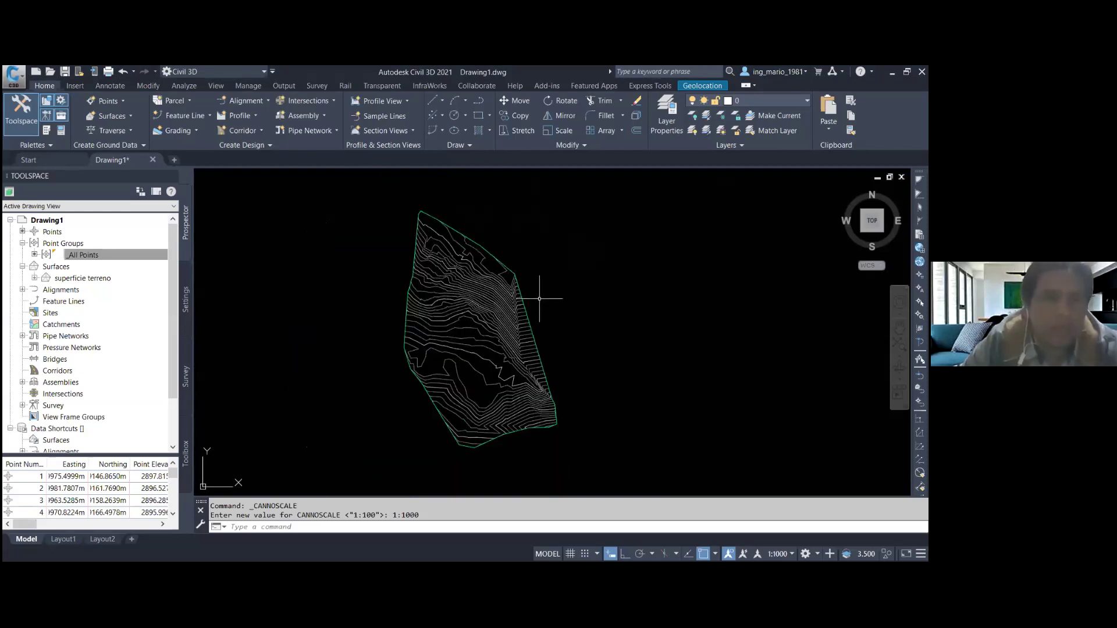
- Start Save As and browse to DATA (E:) > OBRAS 2021 > 80. Topografia - ENCAD
click(20, 87)
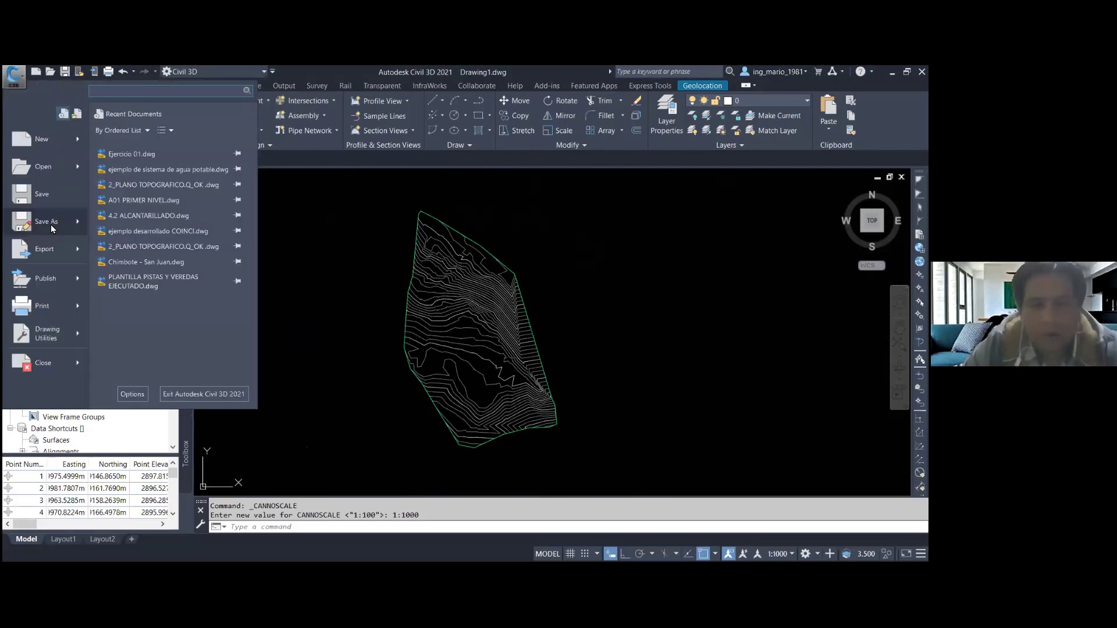
mouse_move(46, 221)
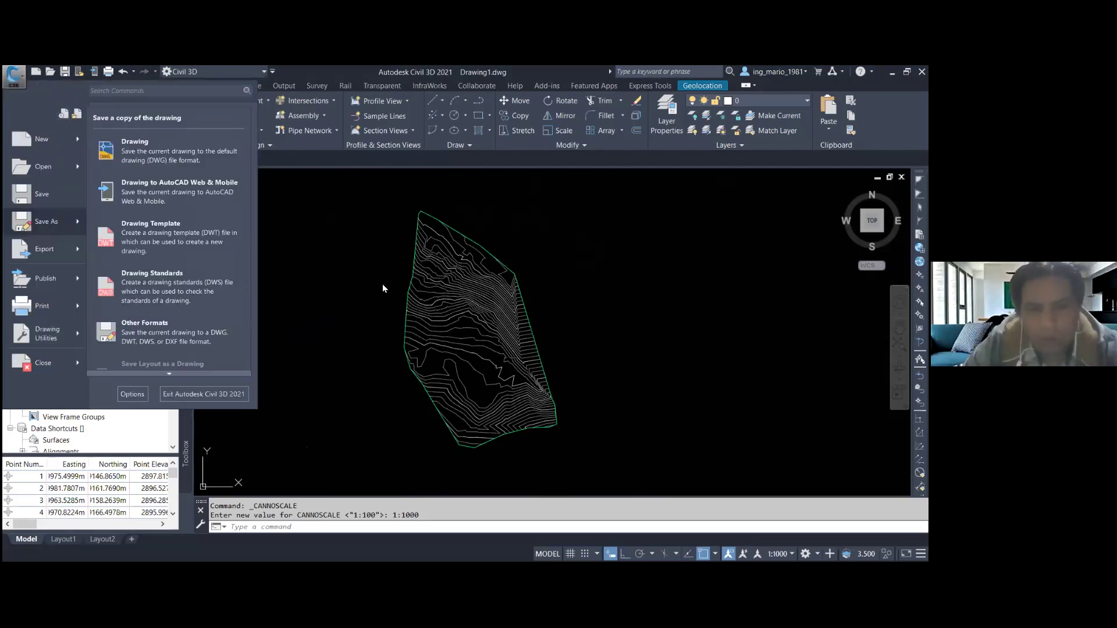
key(ctrl+shift+s)
double_click(378, 245)
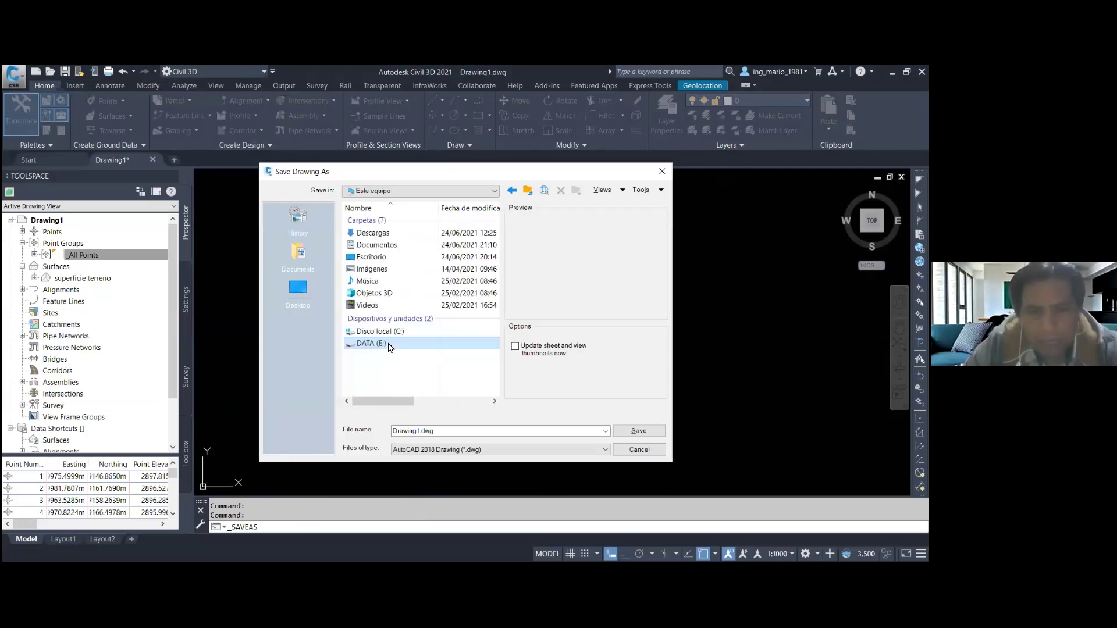
double_click(378, 343)
scroll(389, 344, down, 1)
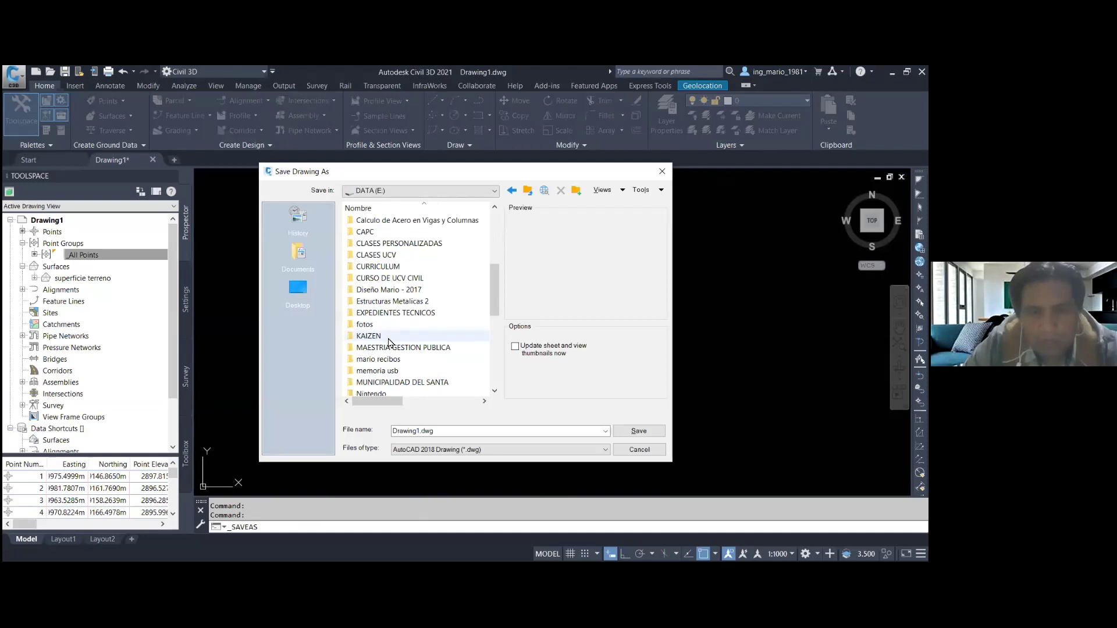
scroll(389, 343, down, 5)
double_click(391, 337)
scroll(389, 349, down, 15)
scroll(388, 350, down, 1)
double_click(396, 383)
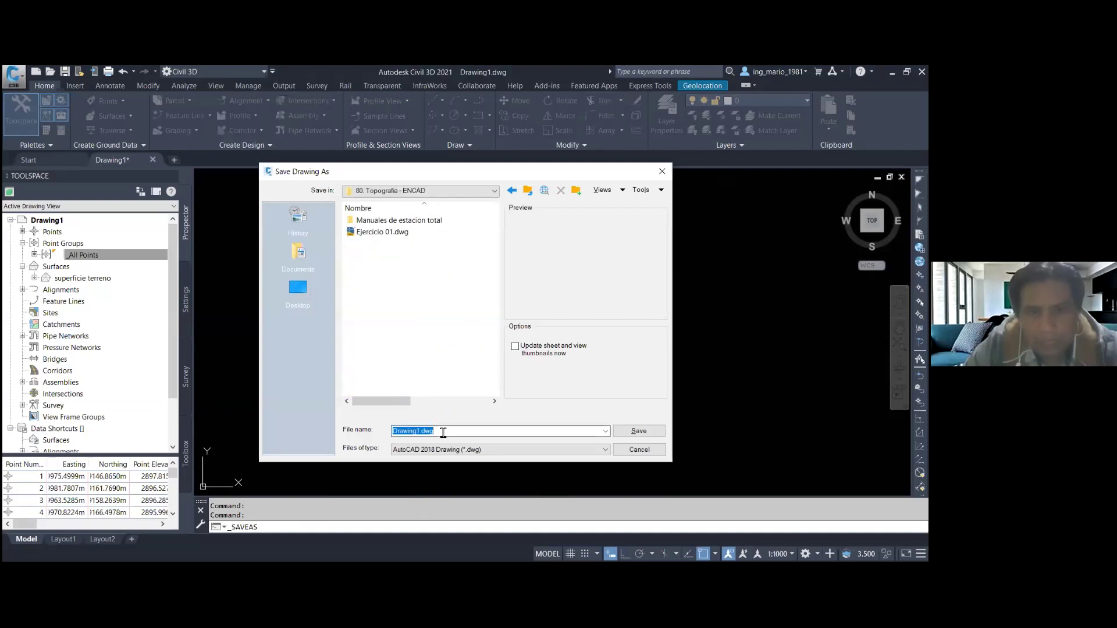
- Save the drawing there as 'ejemplo de charla'
text(ejemplo)
key(BackSpace)
text(d)
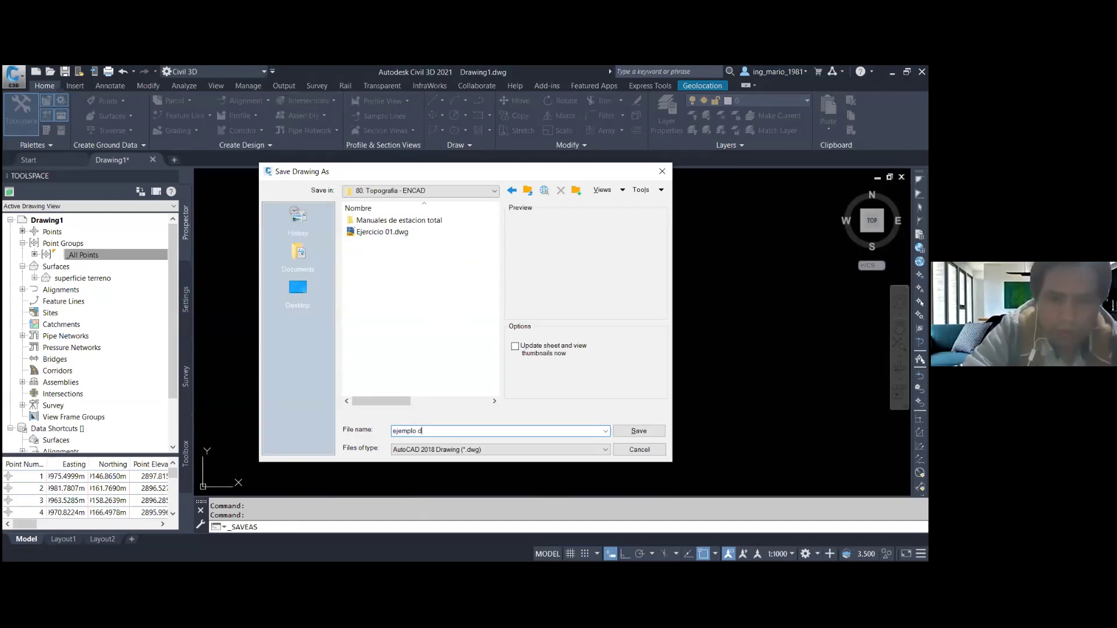
text(har)
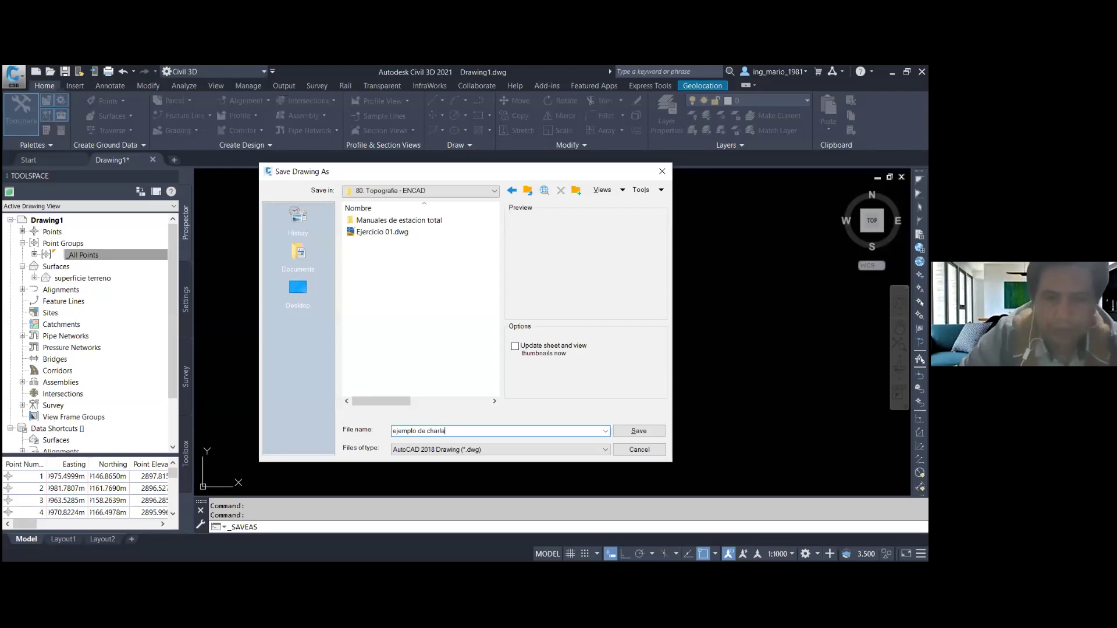
text(la)
click(638, 431)
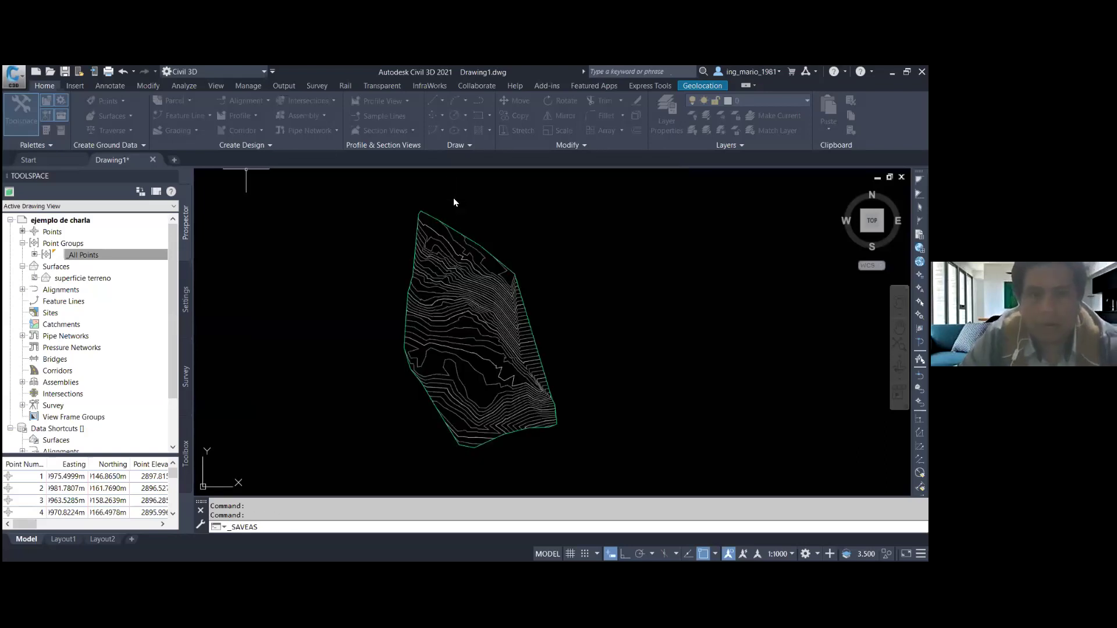
scroll(471, 274, up, 2)
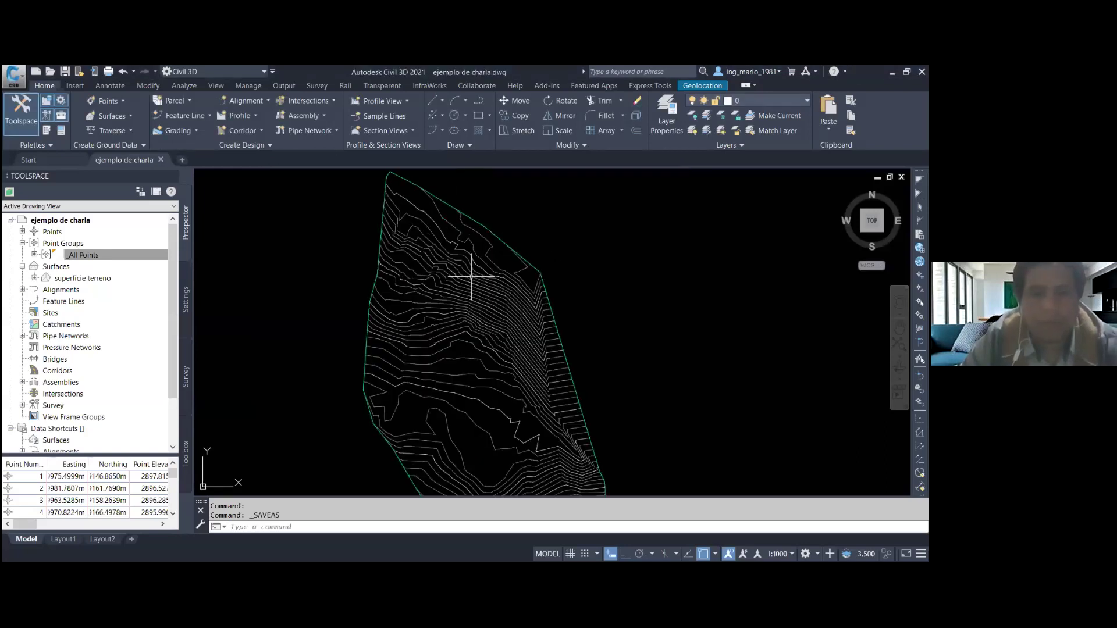
scroll(435, 282, down, 2)
scroll(506, 257, up, 2)
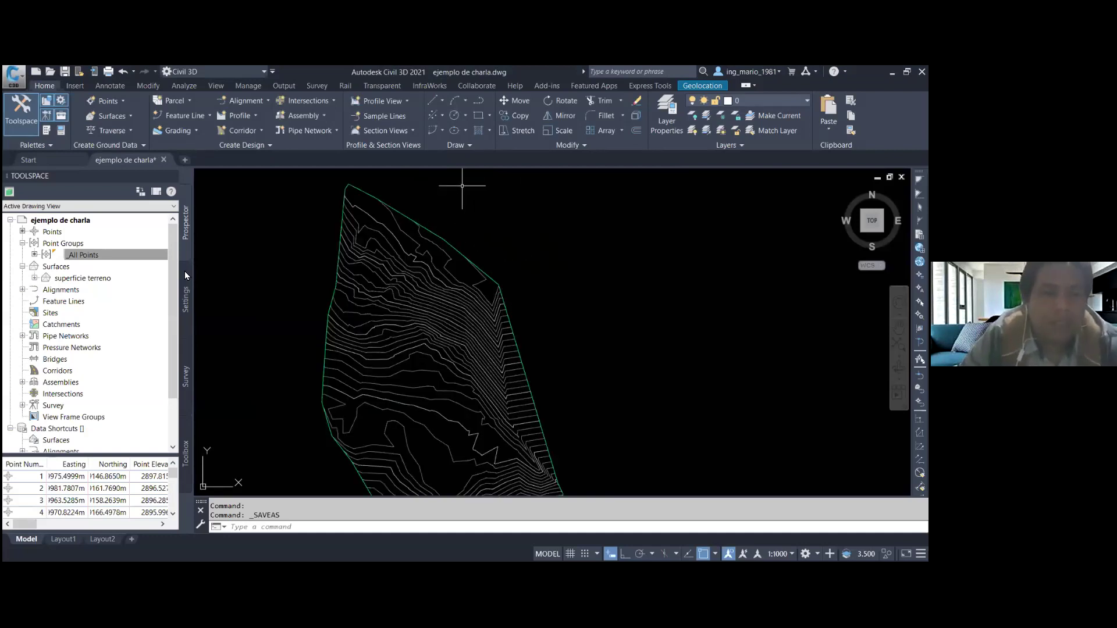
click(87, 255)
right_click(95, 257)
click(129, 262)
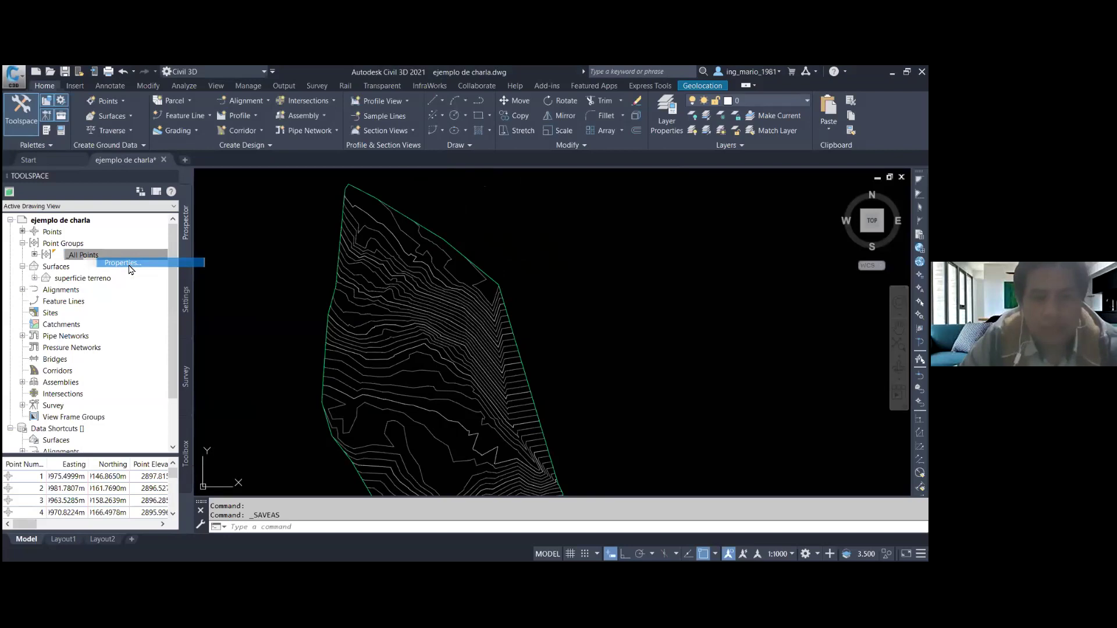
click(294, 321)
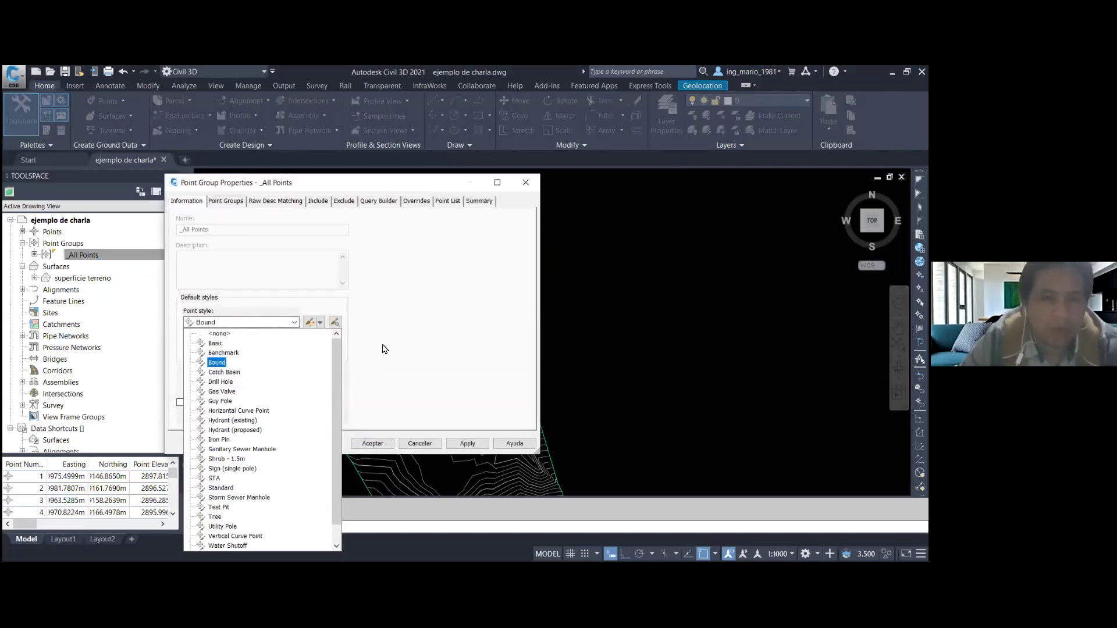
key(Escape)
click(295, 350)
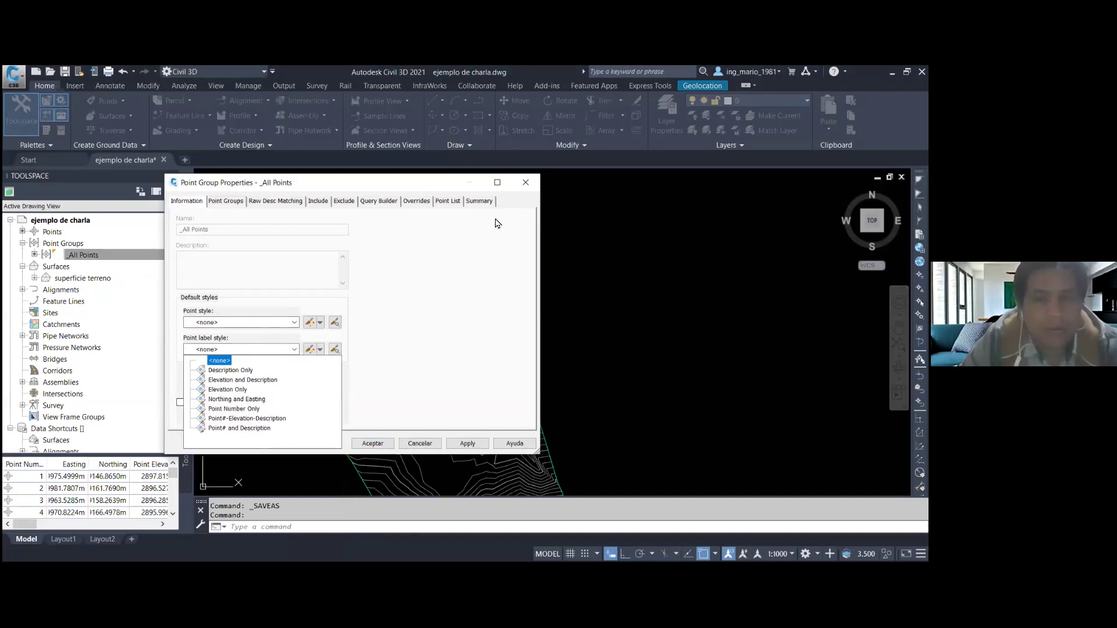
click(526, 183)
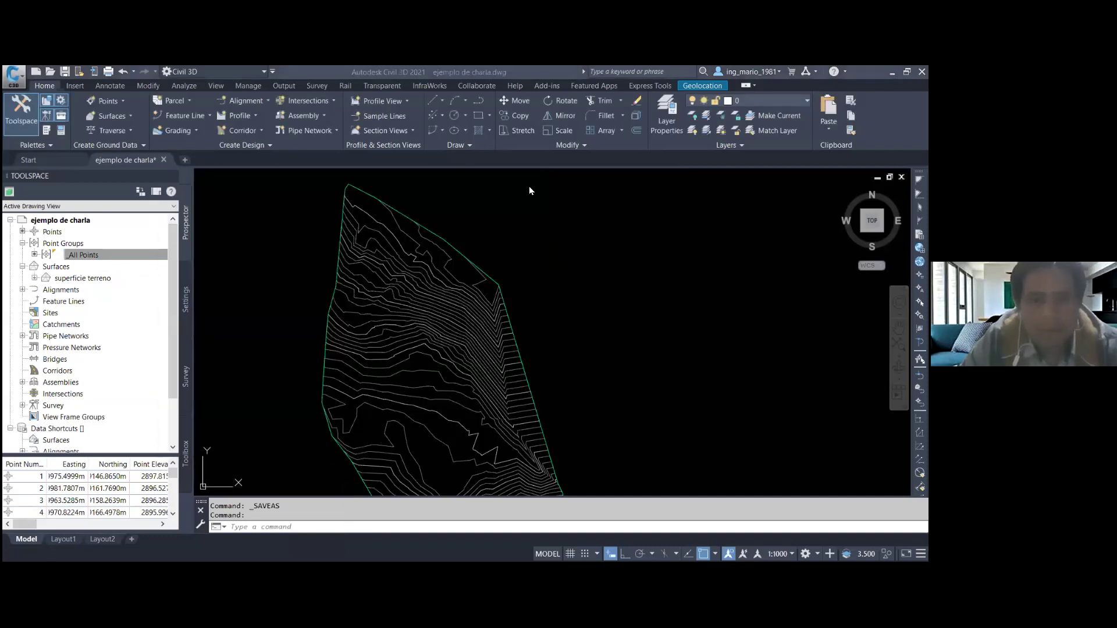
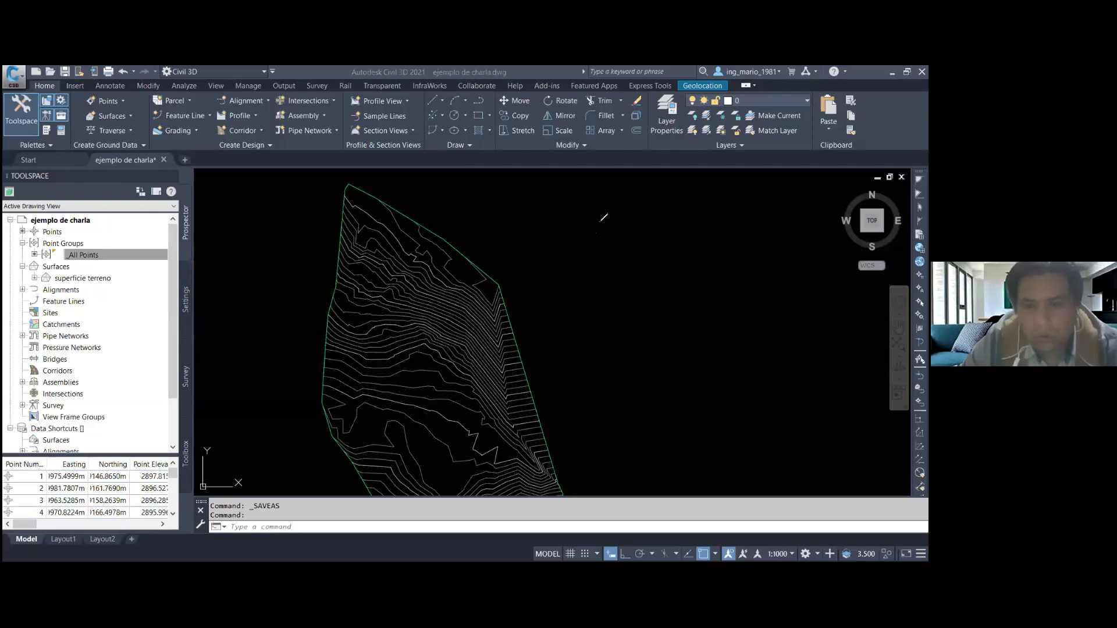
- Return to the contour drawing and save it
key(alt+Tab)
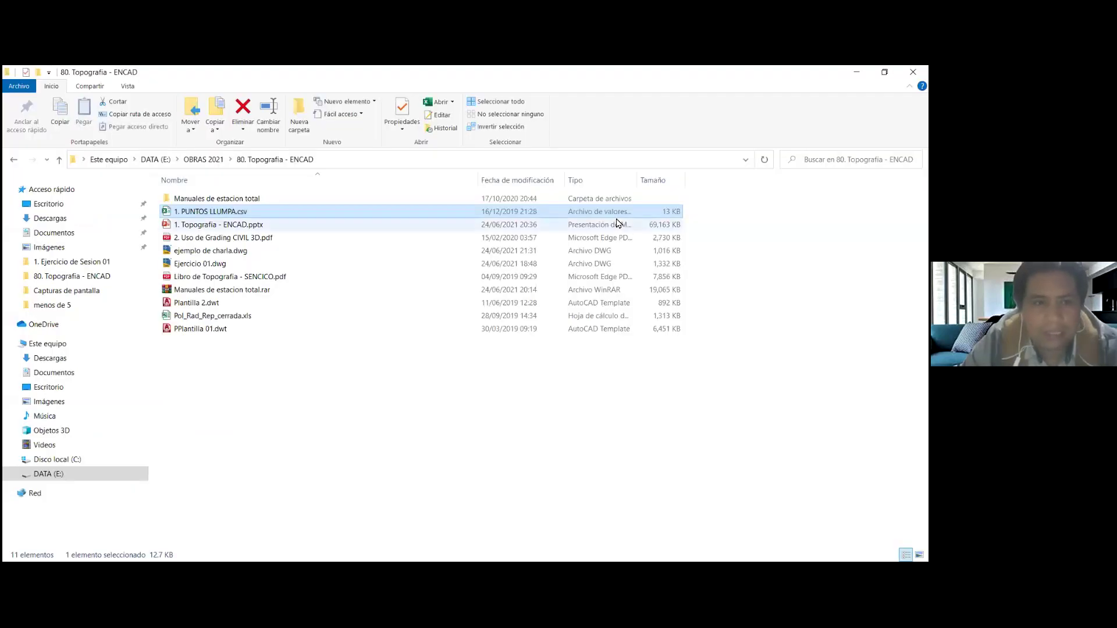
mouse_move(156, 314)
mouse_down()
mouse_move(163, 298)
mouse_move(154, 337)
mouse_move(155, 322)
mouse_up()
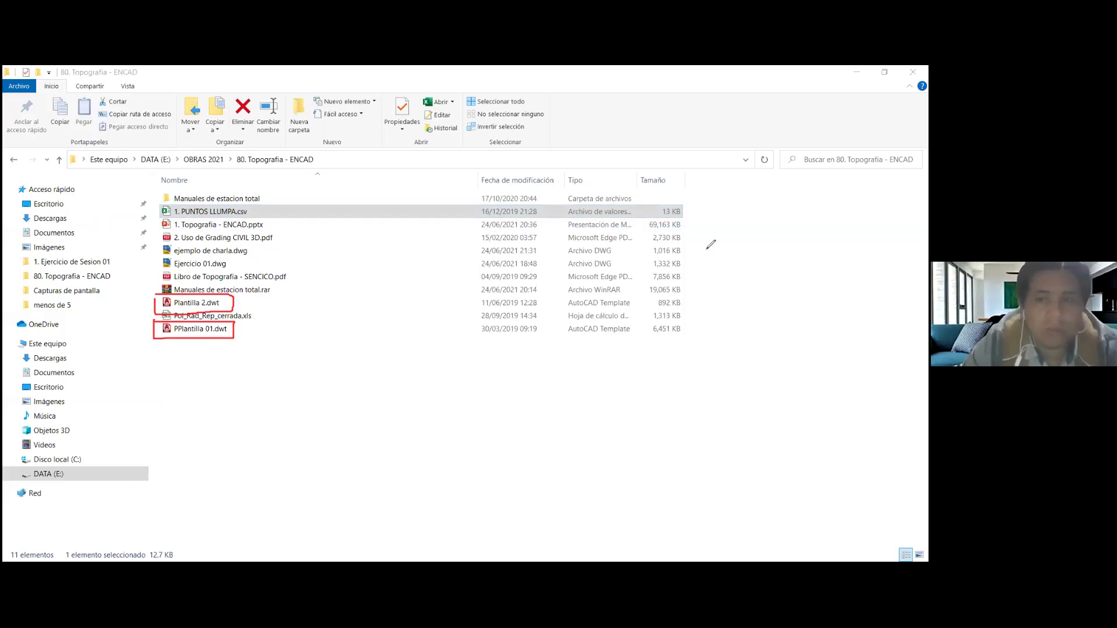
key(Escape)
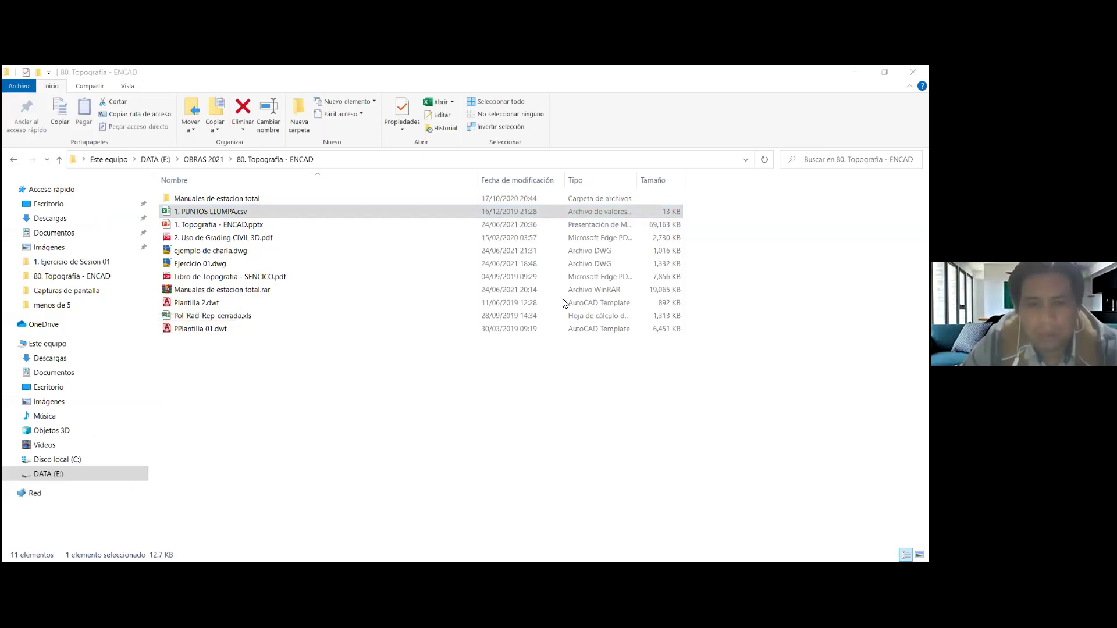
key(alt+Tab)
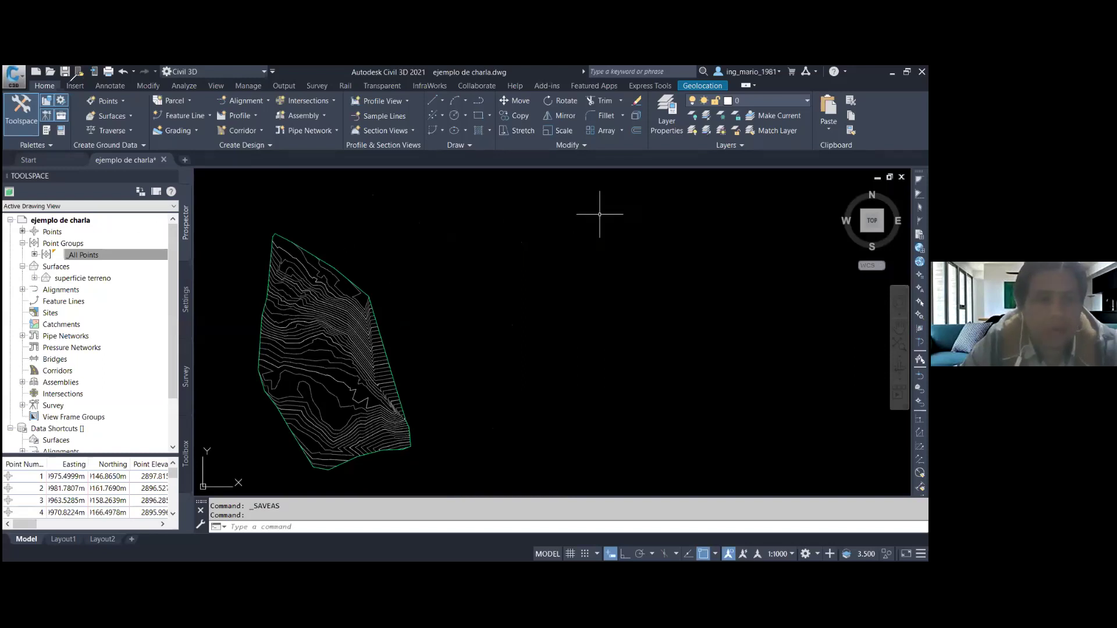
click(79, 73)
drag(144, 247, 85, 116)
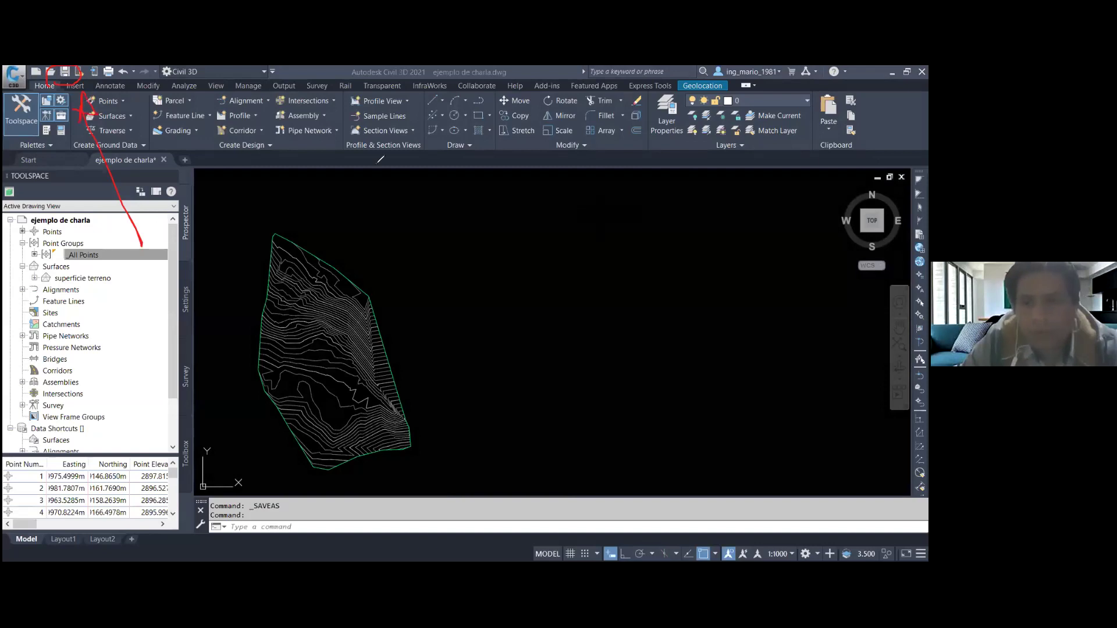
click(65, 72)
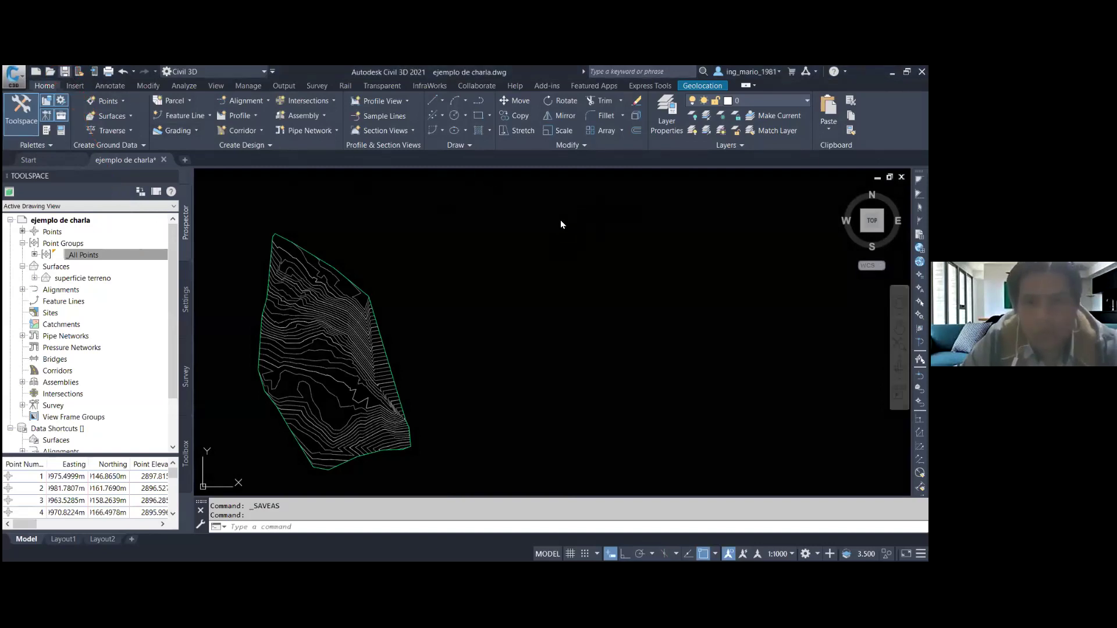
key(ctrl+s)
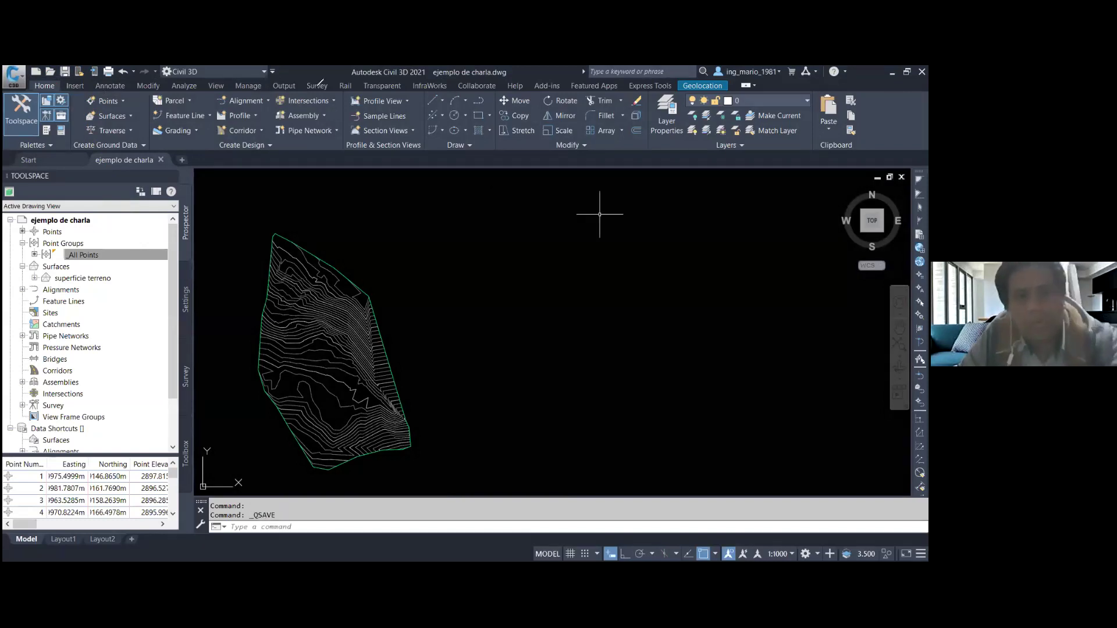
- Start a Styles Import with PPlantilla 01.dwt as the source template
drag(259, 80, 263, 77)
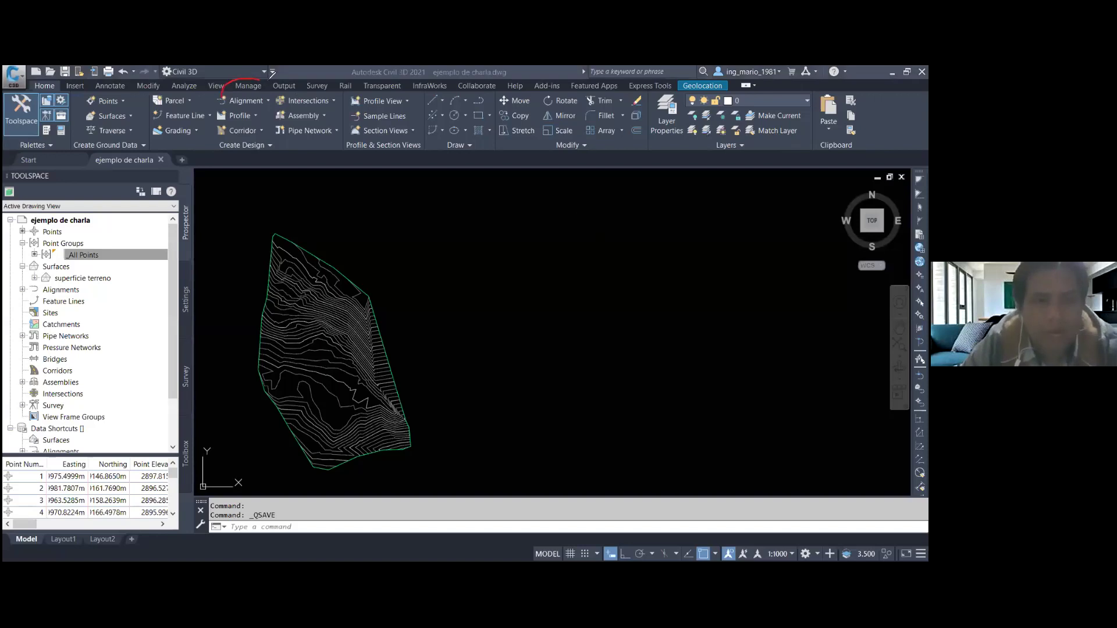
click(245, 87)
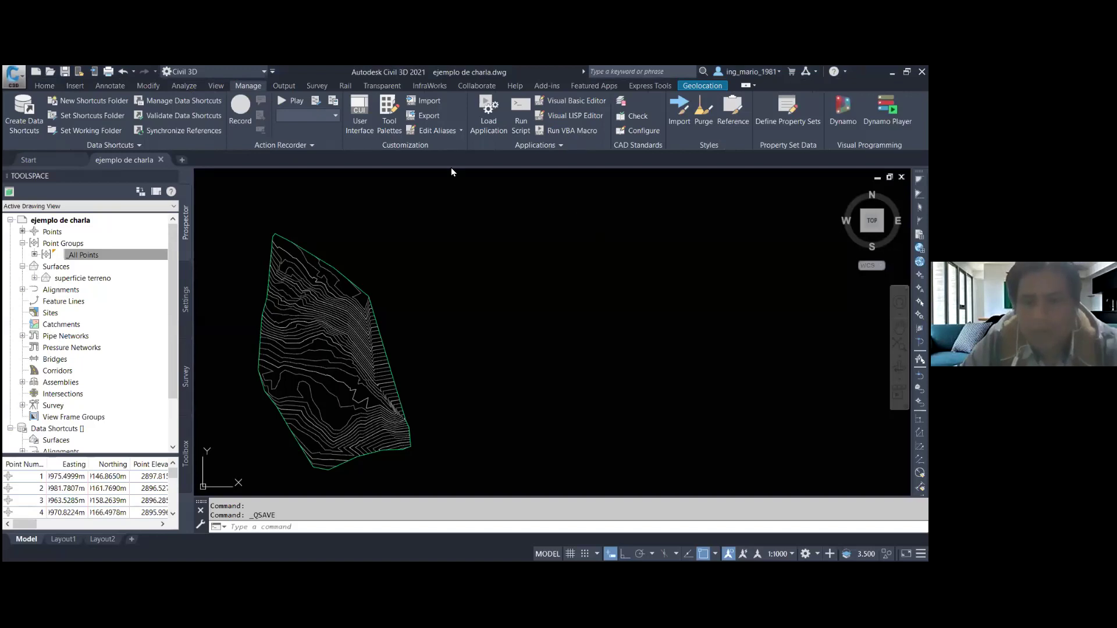
drag(689, 140, 670, 135)
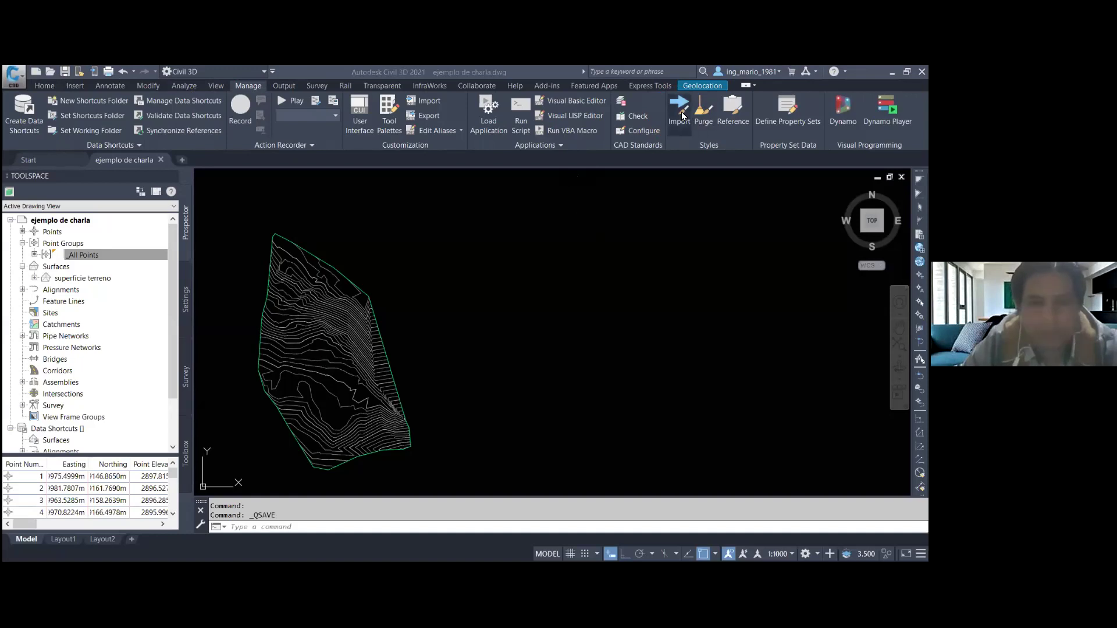
click(680, 114)
click(196, 234)
- Import all style categories from PPlantilla 01.dwt, overwriting existing styles, and close the summary
click(448, 400)
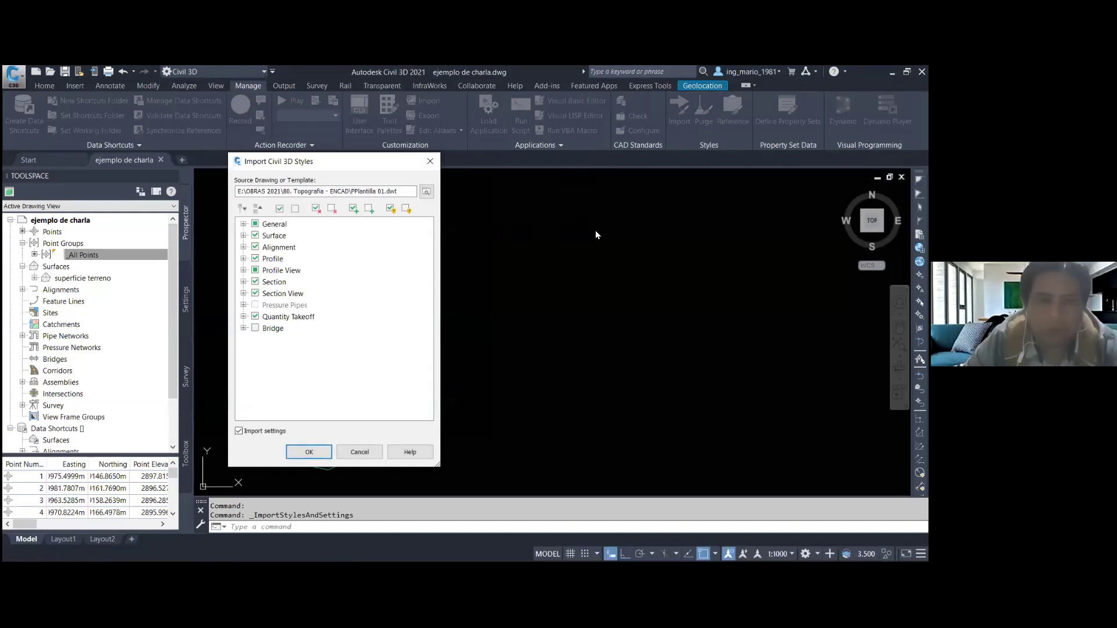
drag(243, 207, 312, 287)
drag(339, 437, 337, 433)
drag(376, 355, 351, 405)
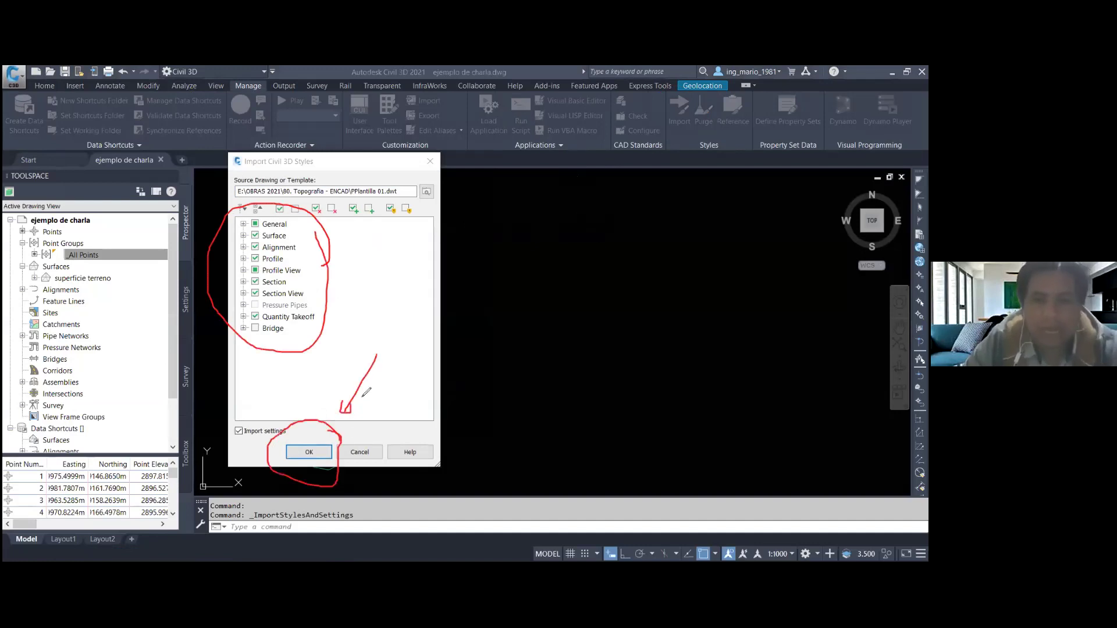
key(Escape)
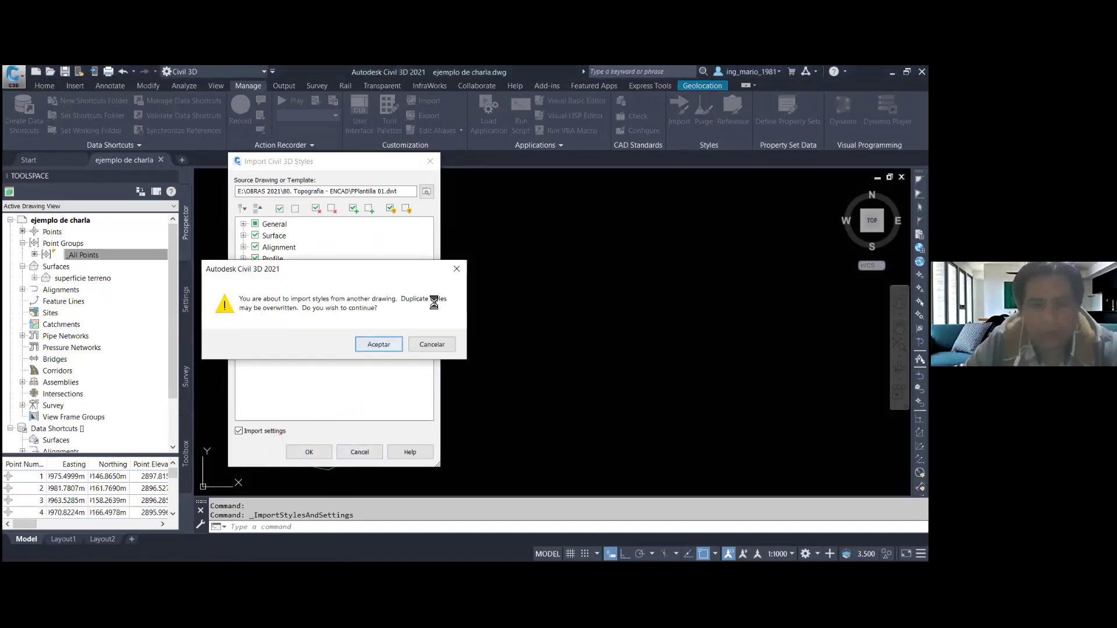
key(Return)
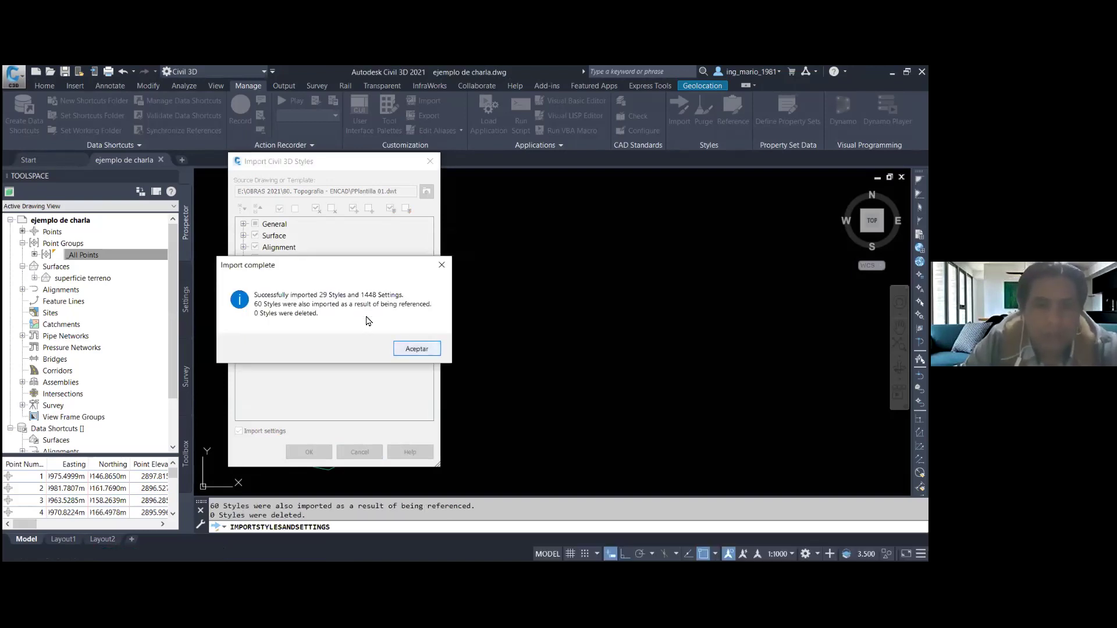
key(Return)
scroll(436, 337, down, 2)
scroll(423, 291, up, 3)
scroll(423, 290, down, 2)
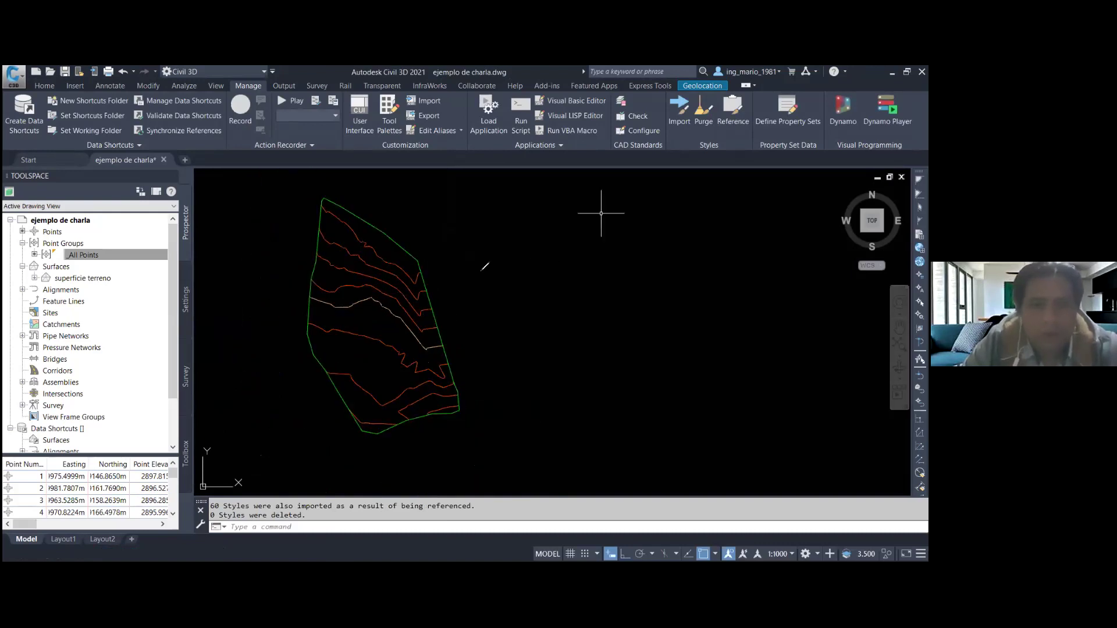
- Open the surface style editor for superficie terreno
mouse_move(453, 253)
mouse_down()
mouse_move(410, 201)
mouse_move(274, 401)
mouse_move(501, 402)
mouse_move(453, 211)
mouse_up()
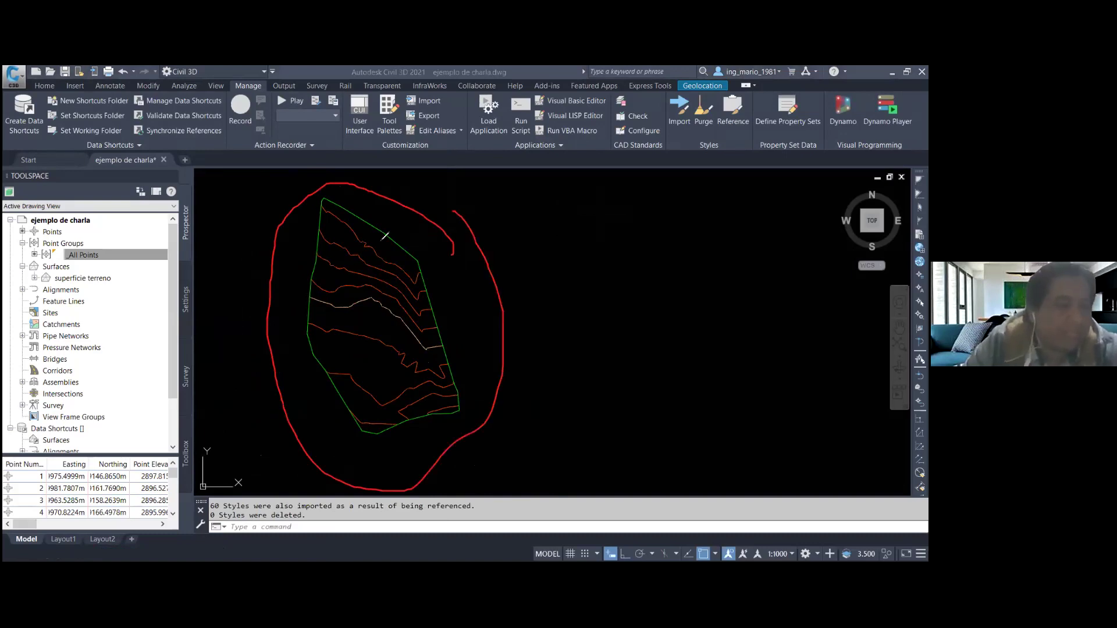
mouse_move(26, 268)
mouse_down()
mouse_move(116, 274)
mouse_move(26, 273)
mouse_up()
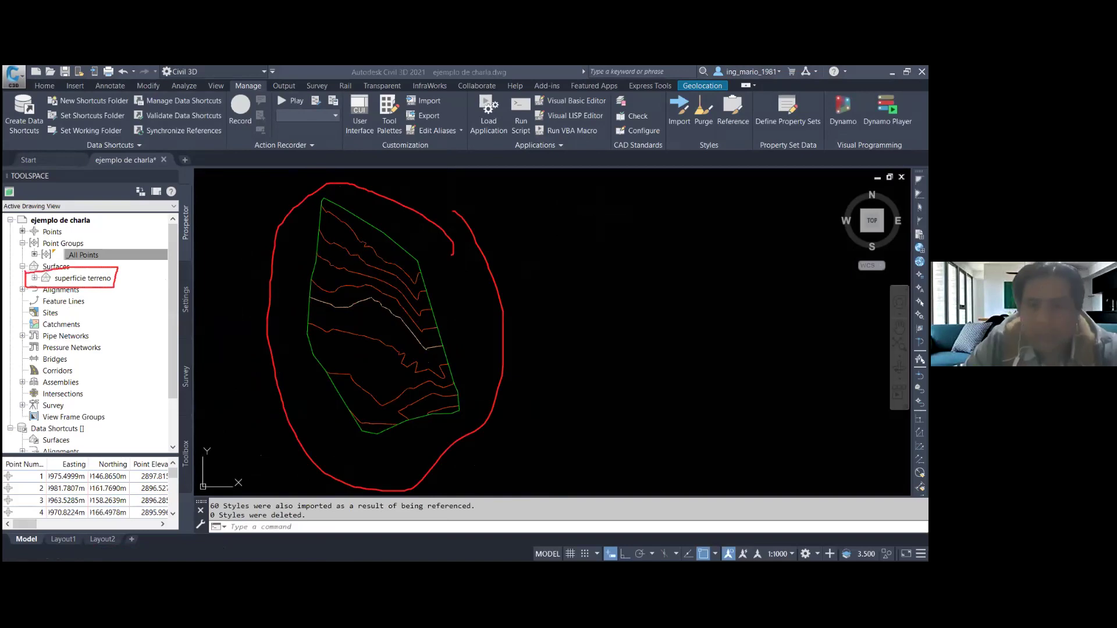
key(e)
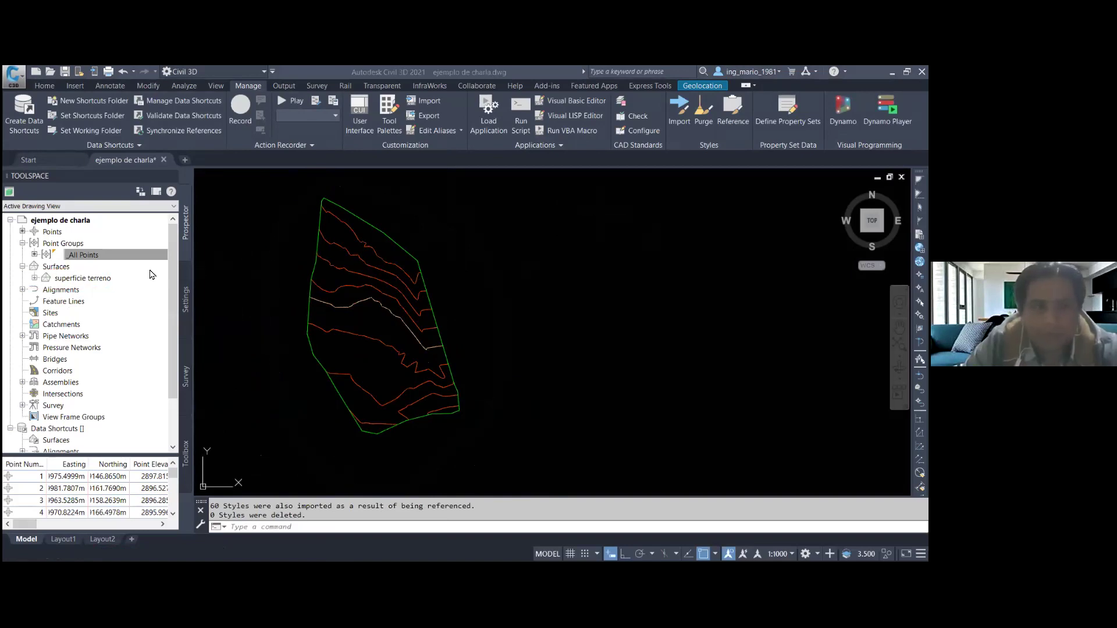
right_click(86, 279)
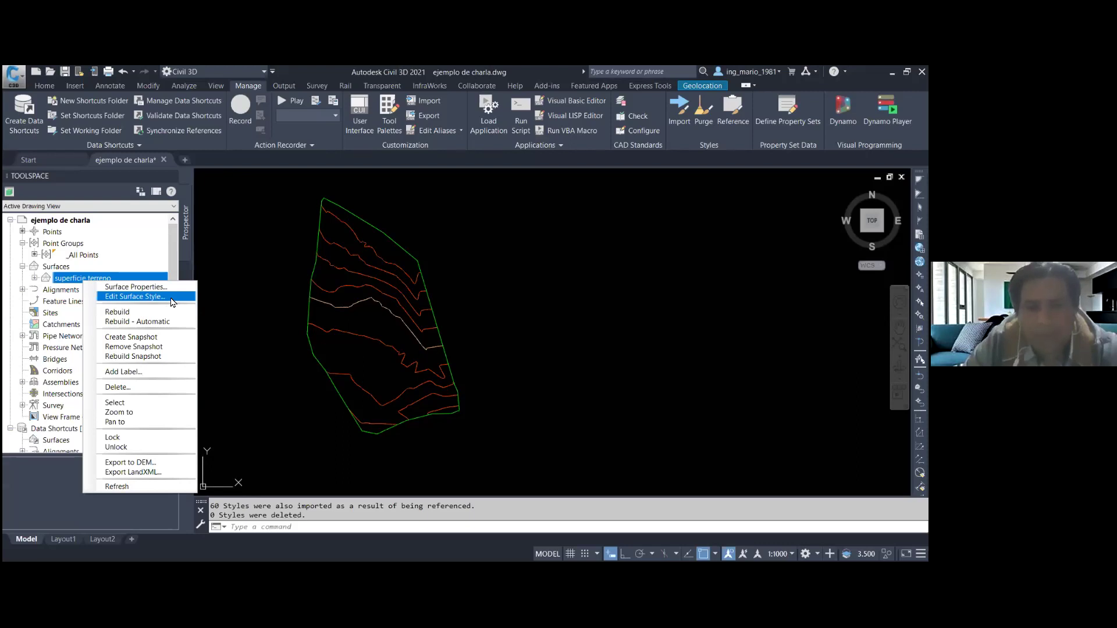
click(172, 299)
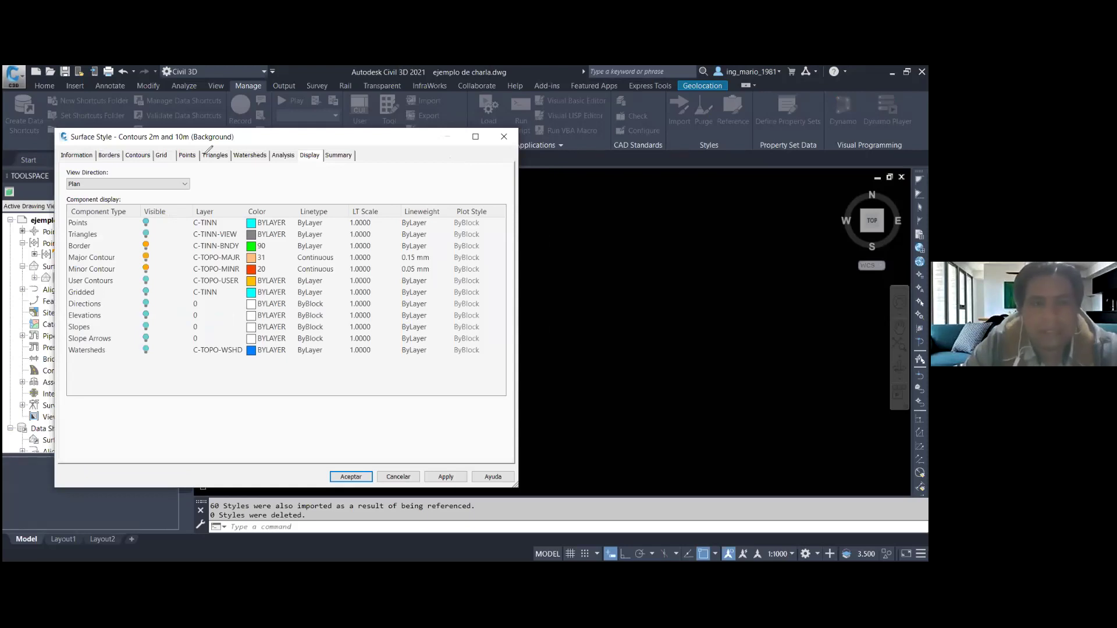
mouse_move(156, 148)
mouse_down()
mouse_move(120, 137)
mouse_move(156, 162)
mouse_move(158, 140)
mouse_up()
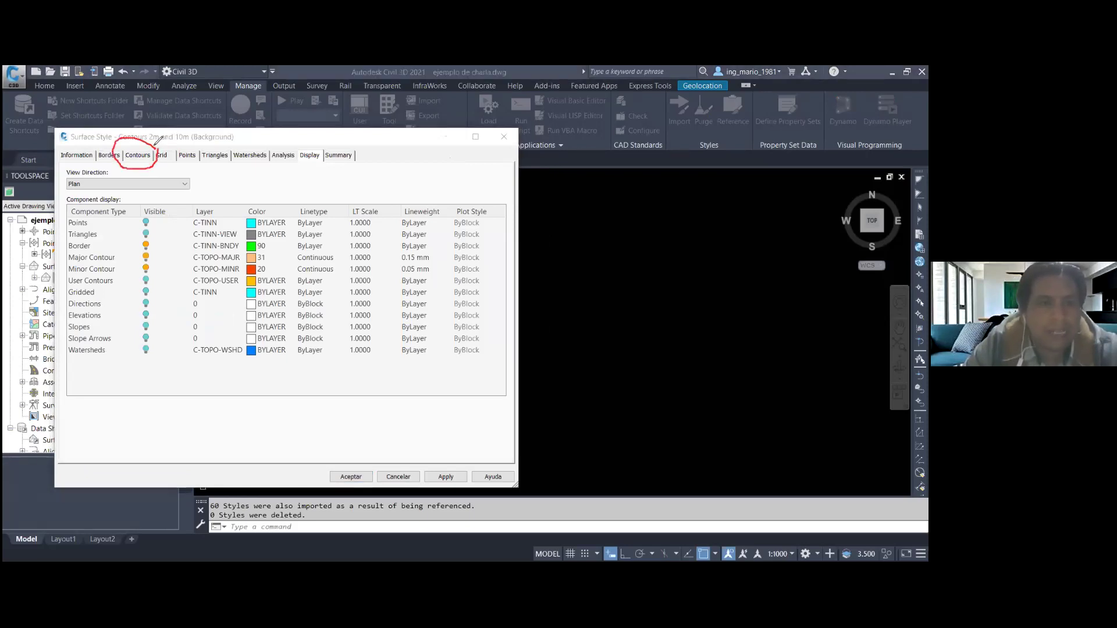
drag(324, 148, 324, 151)
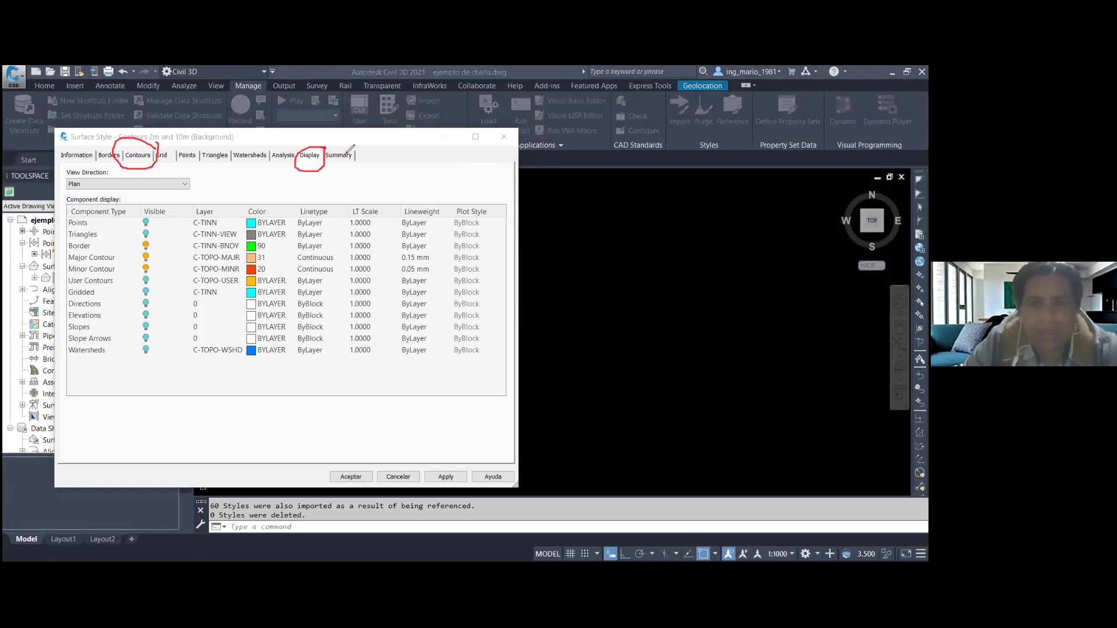
- Set Border colour 118, Major Contour 26 and Minor Contour 106 on the Display settings
click(99, 246)
click(252, 250)
click(657, 253)
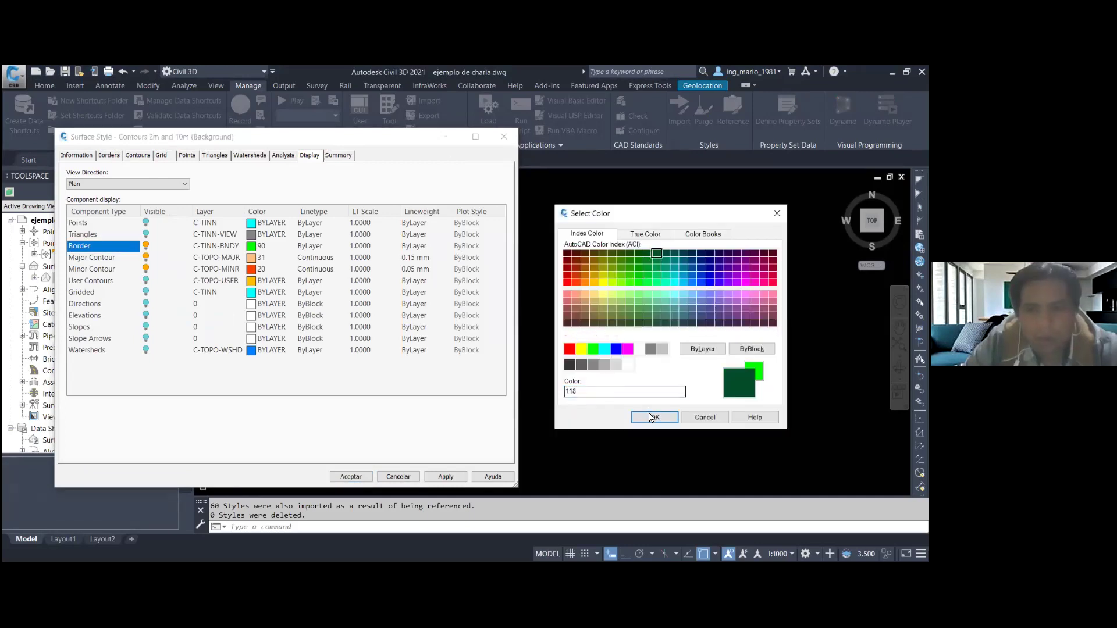
click(652, 418)
click(576, 260)
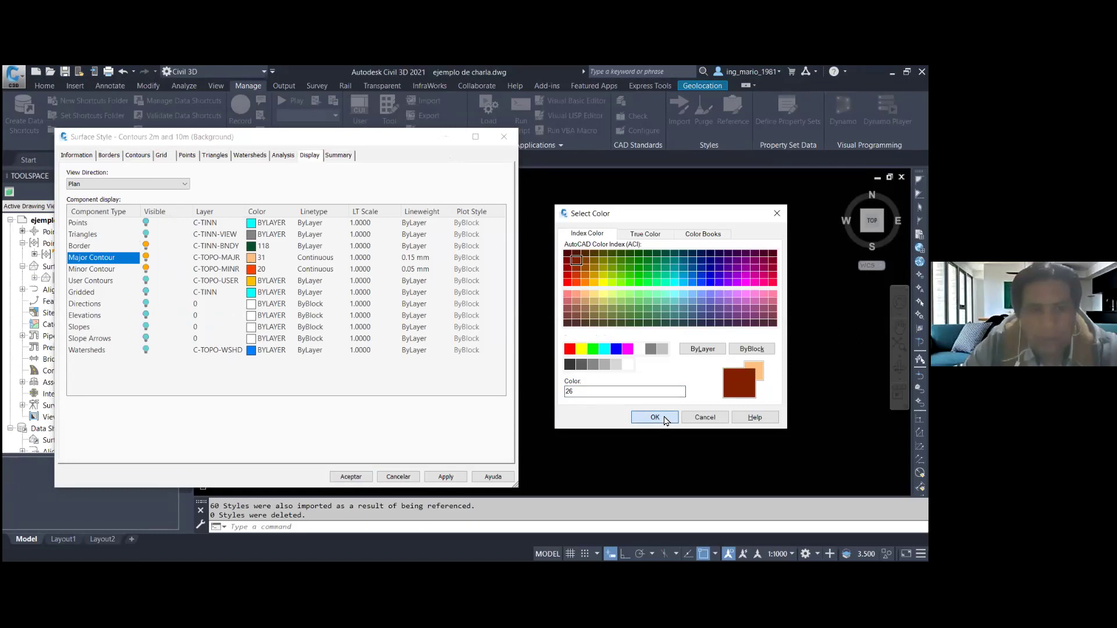
click(654, 417)
click(259, 269)
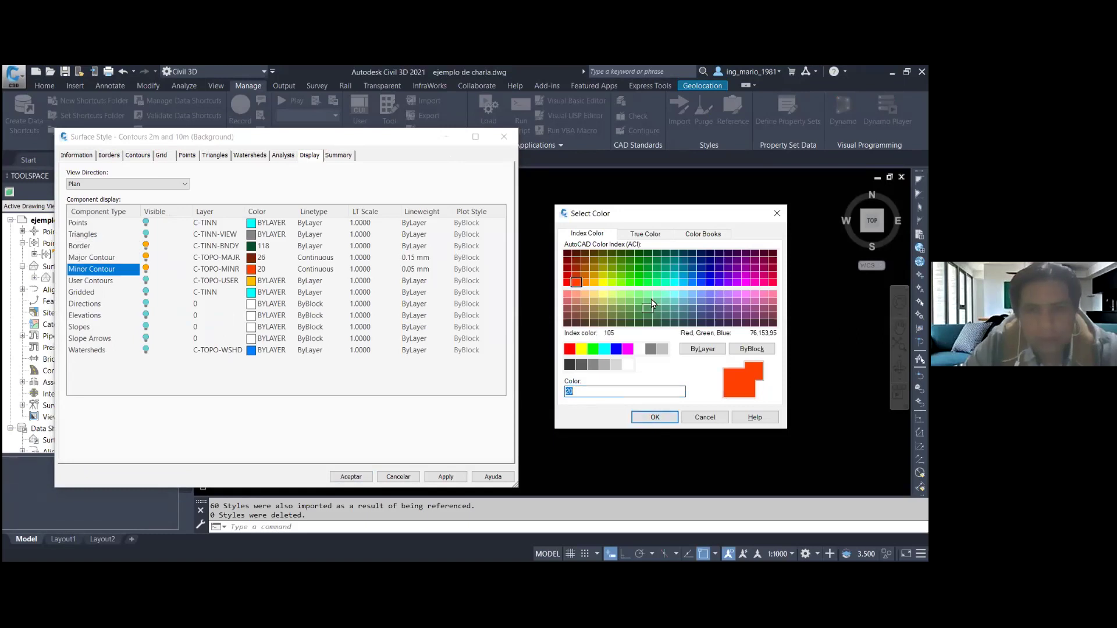
click(648, 260)
click(647, 267)
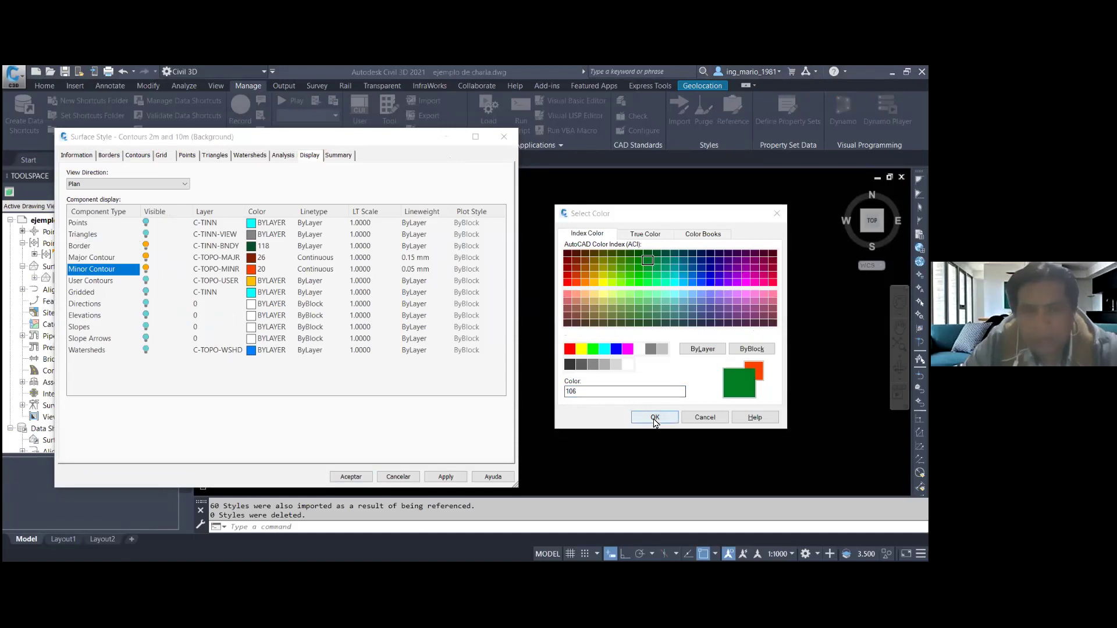
click(654, 418)
click(143, 155)
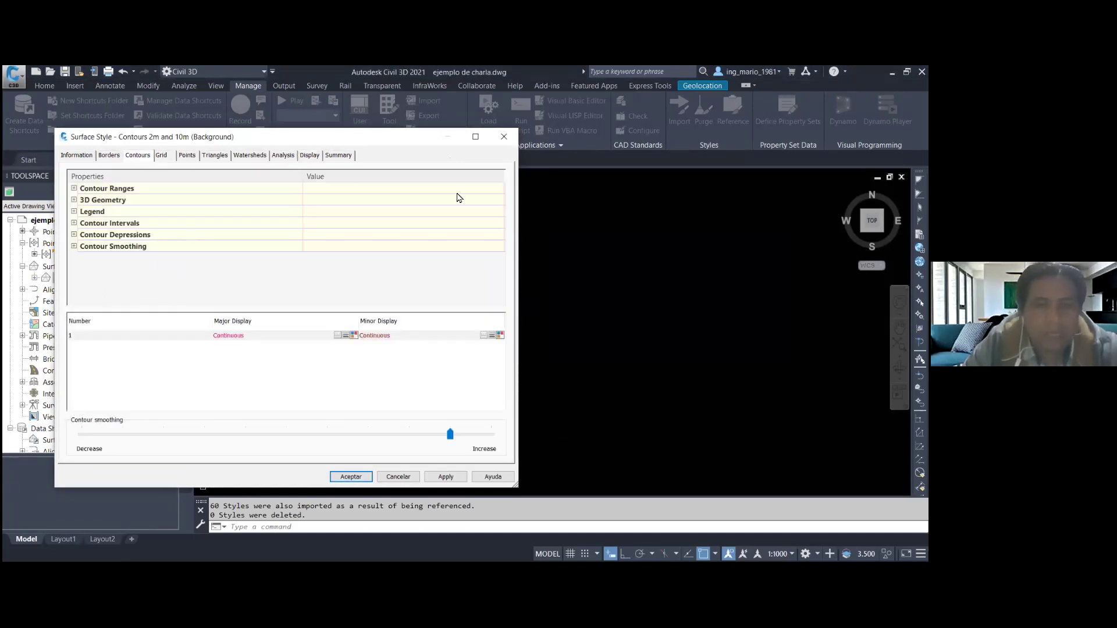
- Change the style's Minor Interval from 10.000 m to 1.000 m
mouse_move(156, 150)
mouse_down()
mouse_move(124, 158)
mouse_move(152, 151)
mouse_up()
mouse_move(68, 223)
mouse_down()
mouse_move(124, 233)
mouse_move(152, 212)
mouse_move(70, 212)
mouse_up()
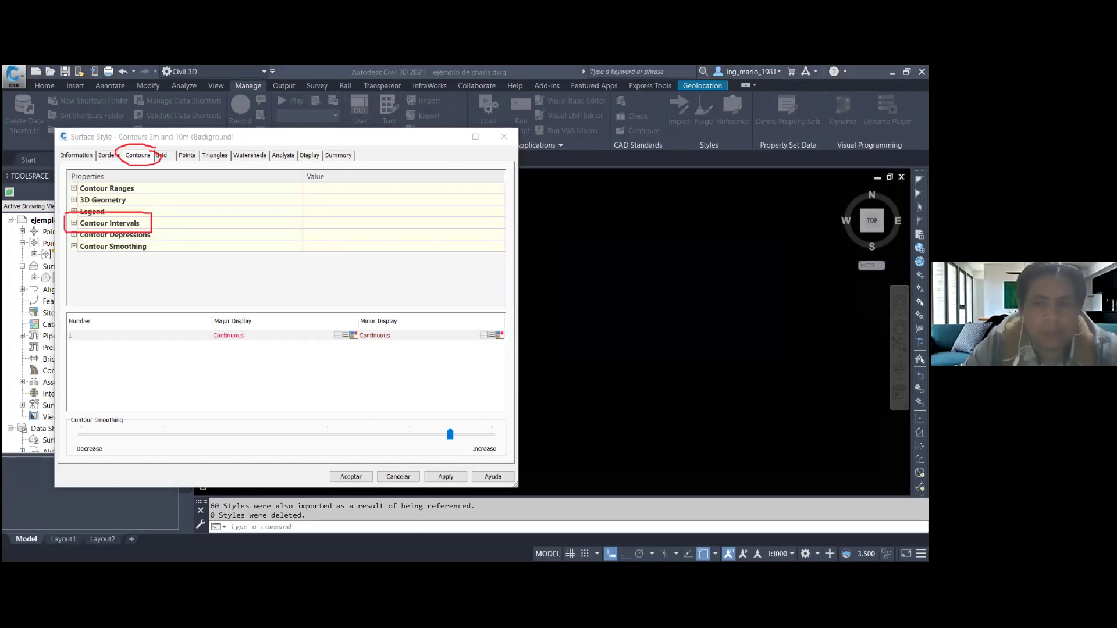
key(Escape)
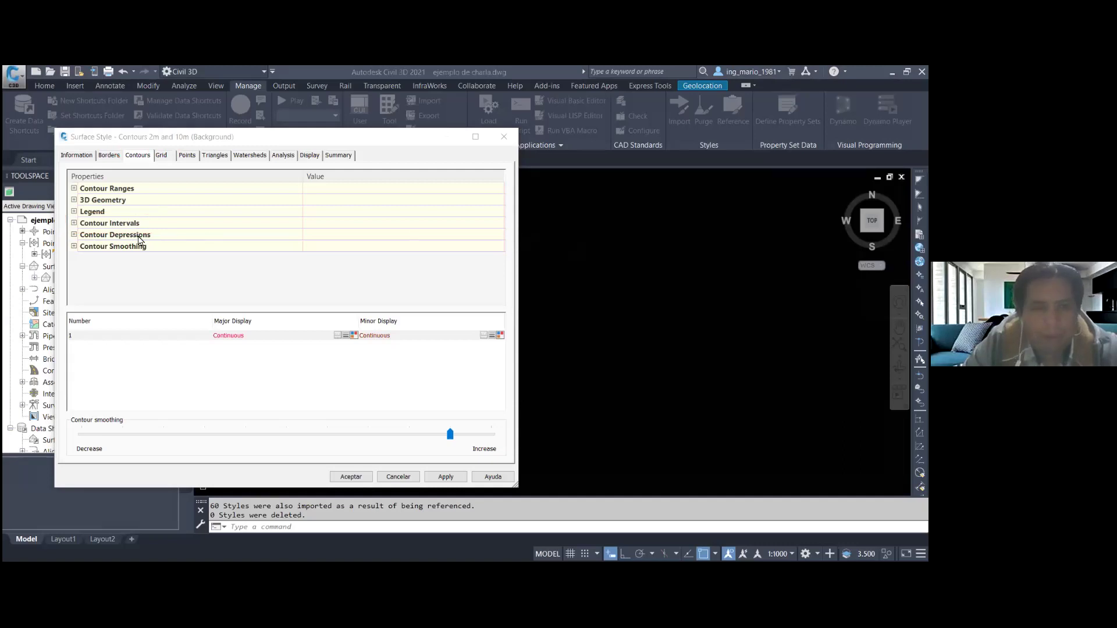
click(73, 223)
click(340, 246)
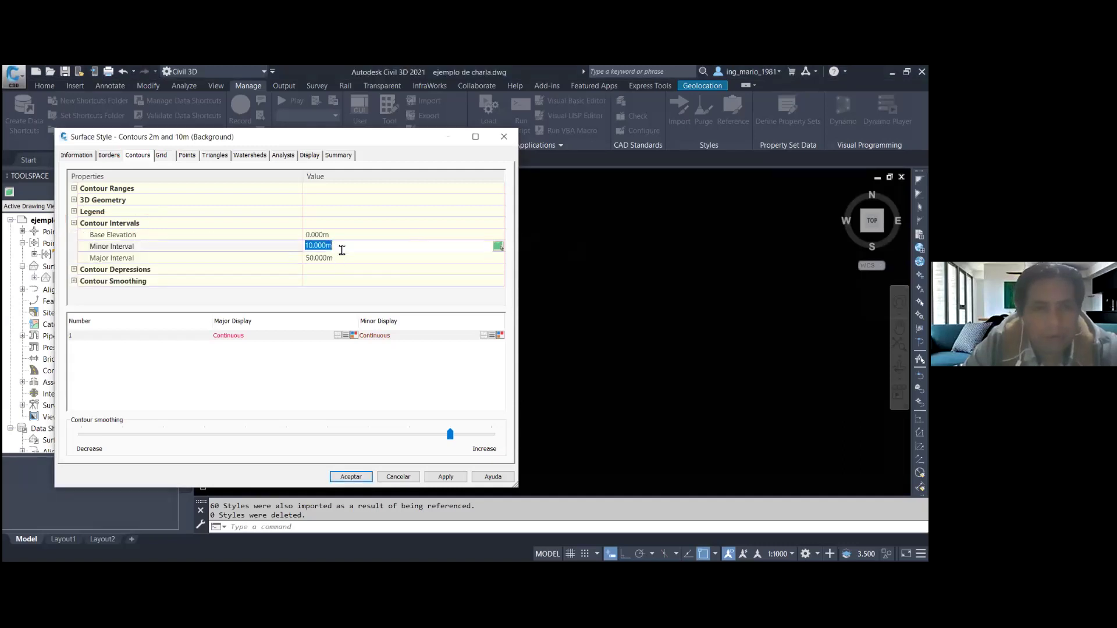
mouse_move(141, 247)
mouse_down()
mouse_move(296, 233)
mouse_move(371, 248)
mouse_up()
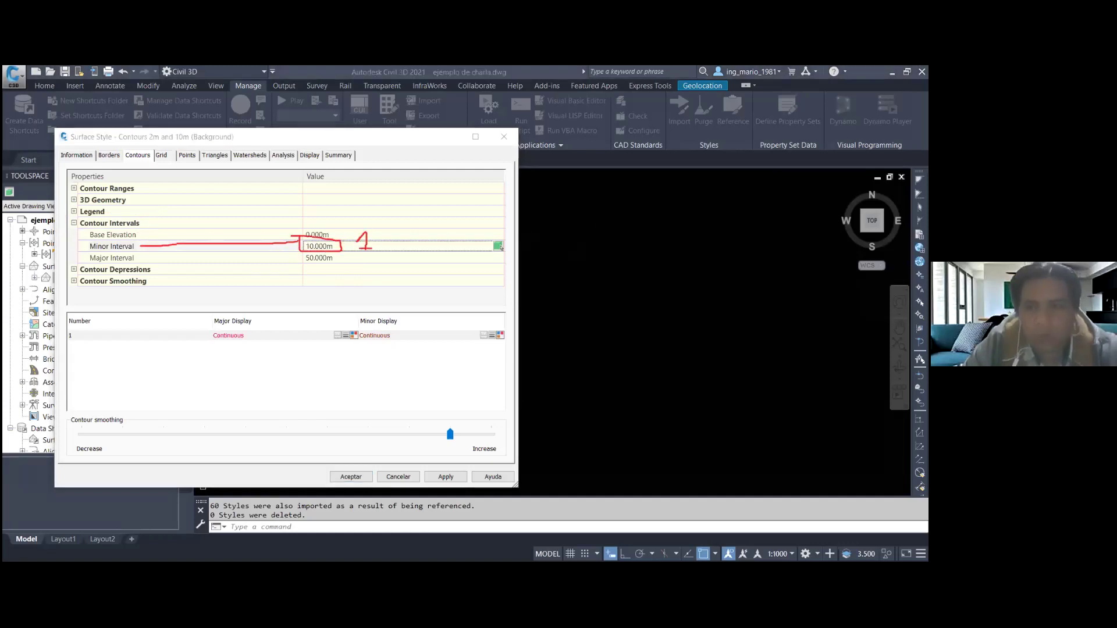
key(Escape)
double_click(347, 246)
text(1)
click(363, 235)
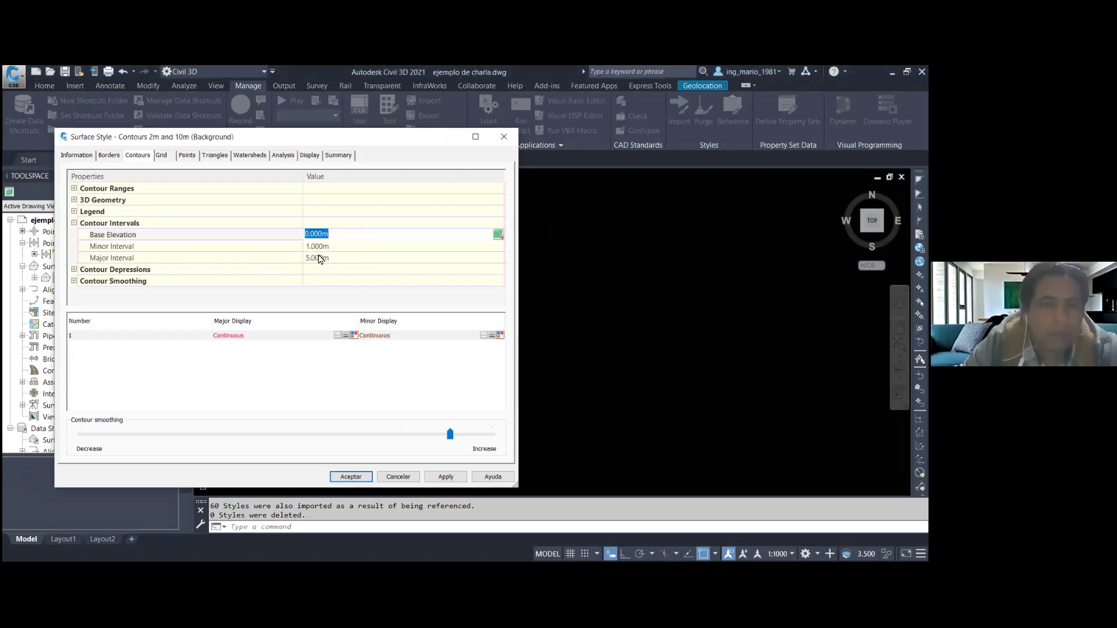
- Accept the edited surface style and zoom to inspect the new contours
key(ctrl+2)
mouse_move(371, 468)
mouse_down()
mouse_move(332, 464)
mouse_move(365, 464)
mouse_up()
mouse_move(289, 405)
mouse_down()
mouse_move(347, 442)
mouse_move(355, 429)
mouse_up()
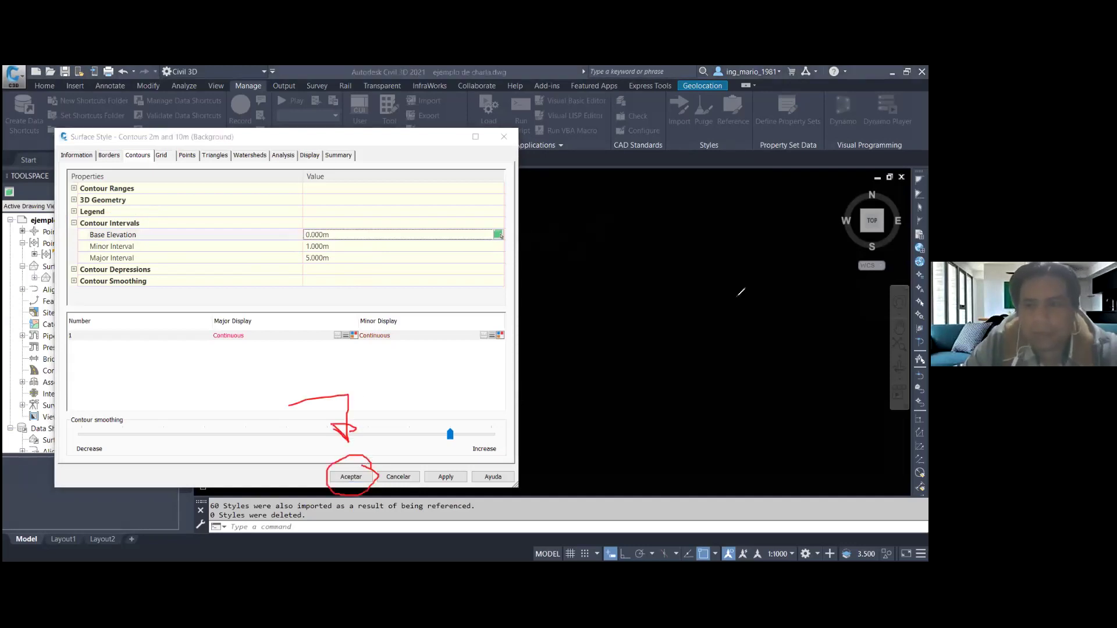
key(Escape)
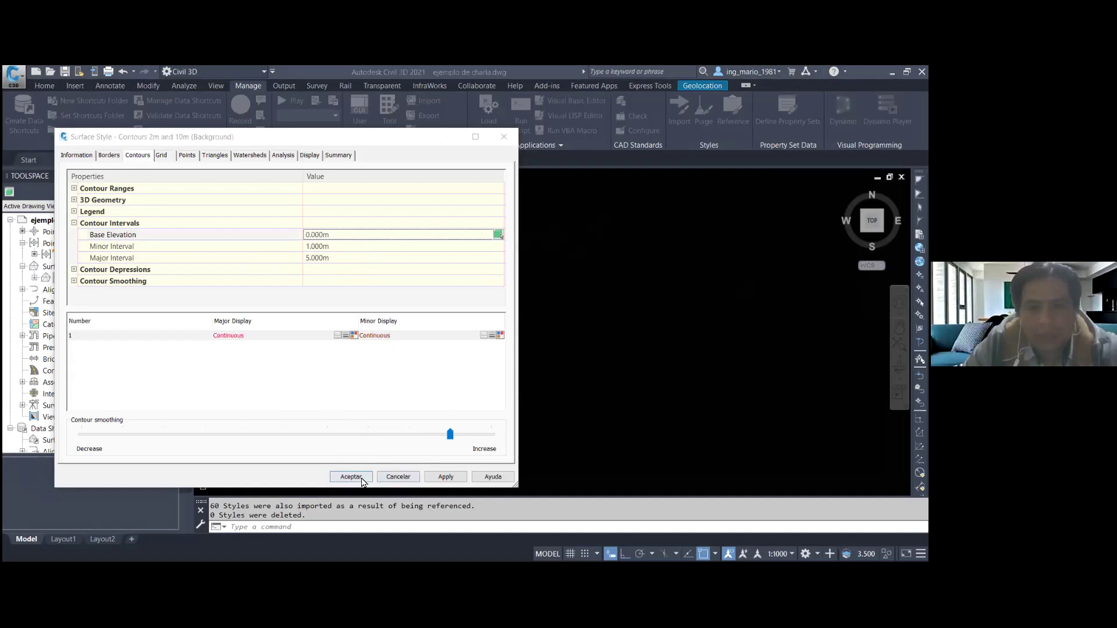
click(361, 478)
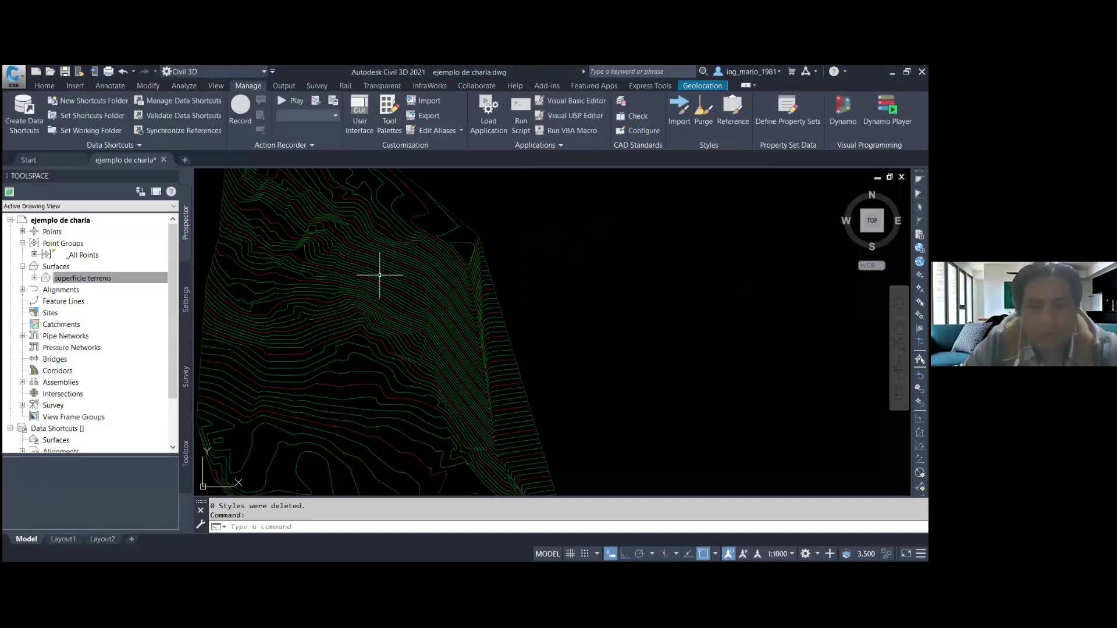
scroll(379, 275, up, 2)
scroll(388, 274, down, 3)
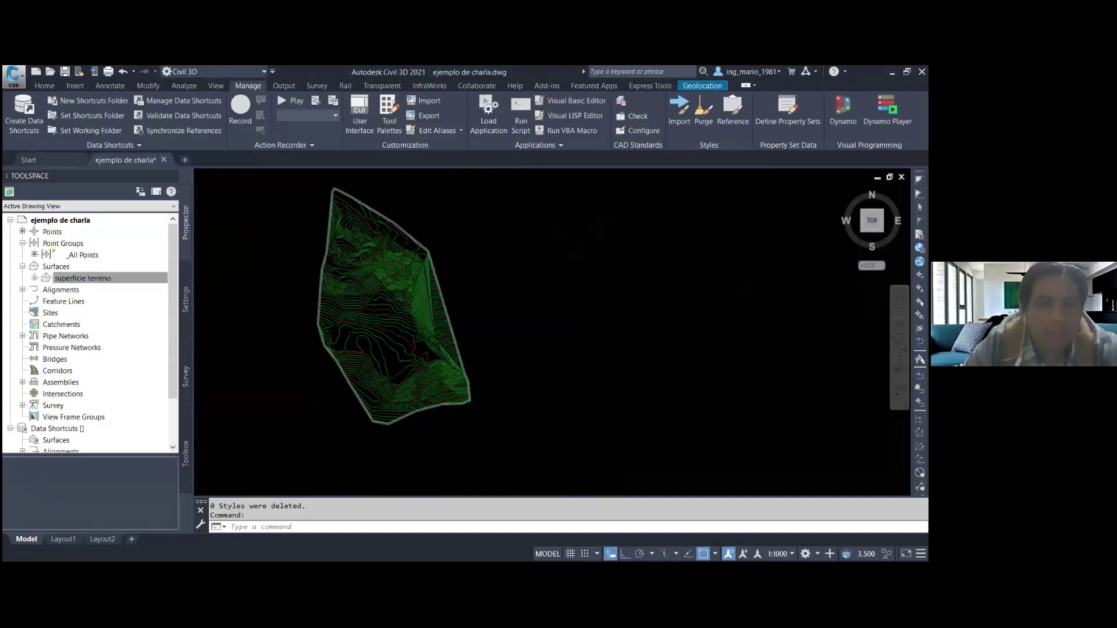
scroll(391, 255, up, 1)
scroll(390, 257, up, 2)
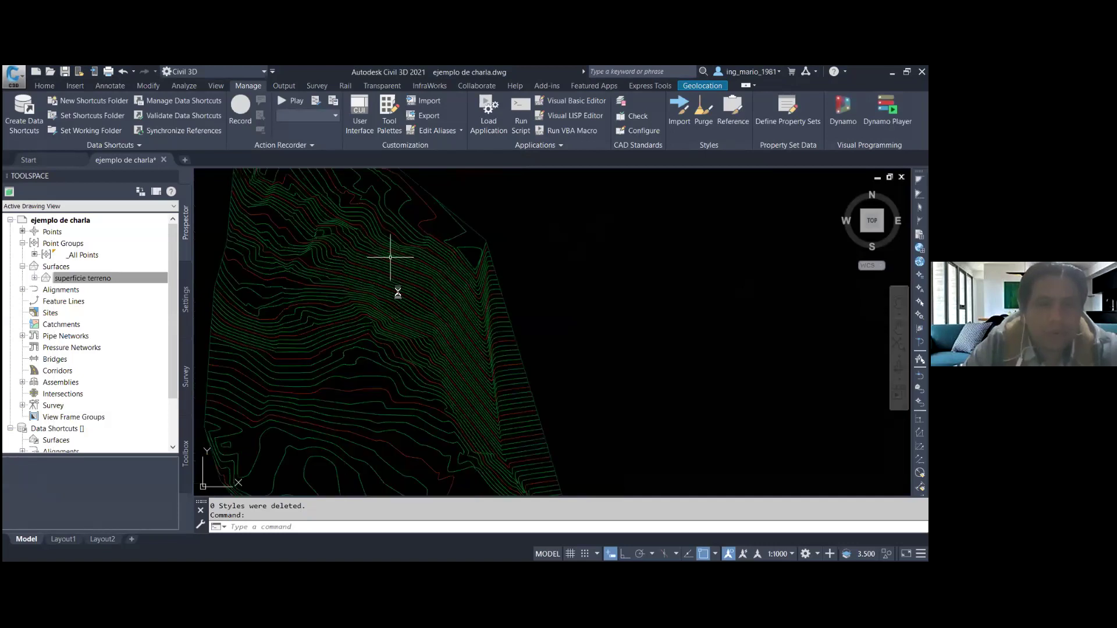
scroll(381, 242, down, 4)
scroll(391, 254, up, 2)
scroll(552, 310, down, 1)
scroll(551, 309, up, 1)
scroll(552, 311, down, 2)
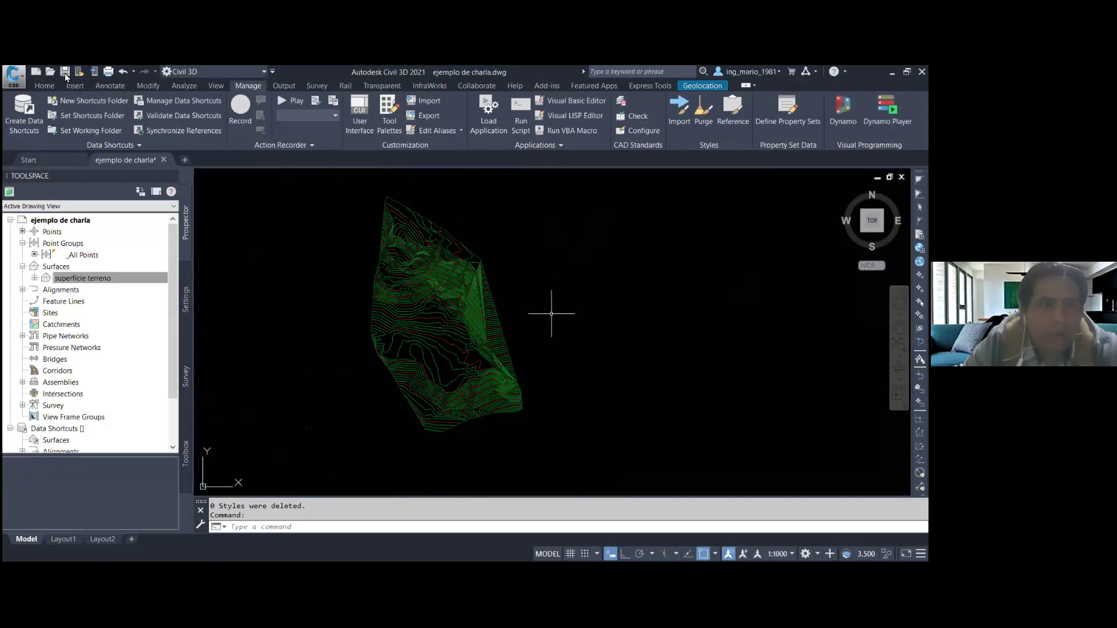
- Save the drawing and review the updated contours on the terrain
click(65, 72)
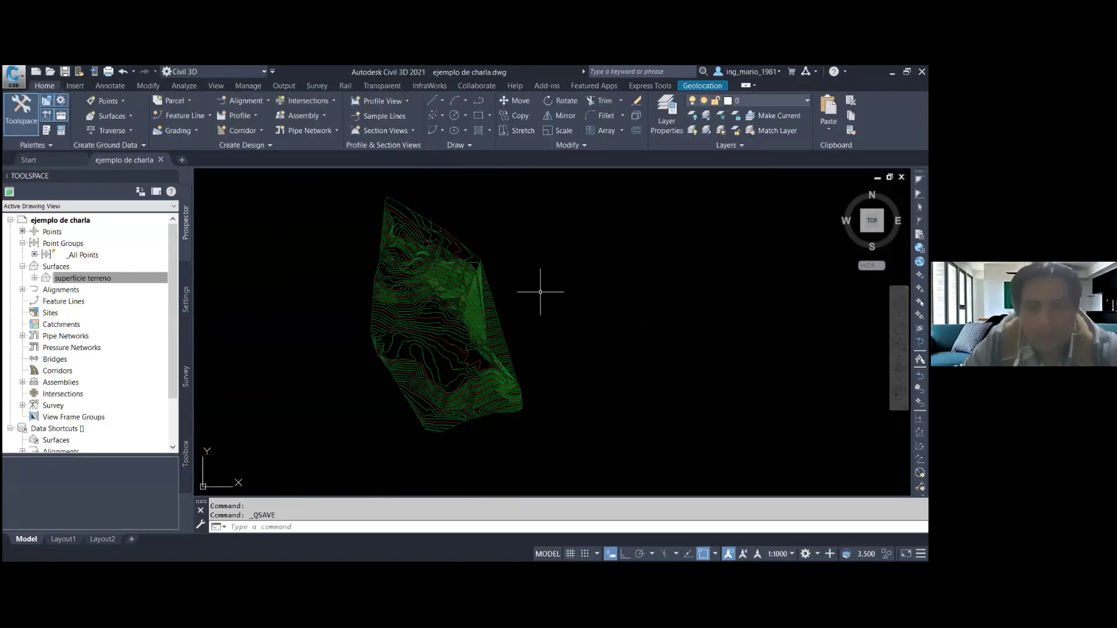
scroll(541, 292, up, 2)
scroll(374, 368, up, 2)
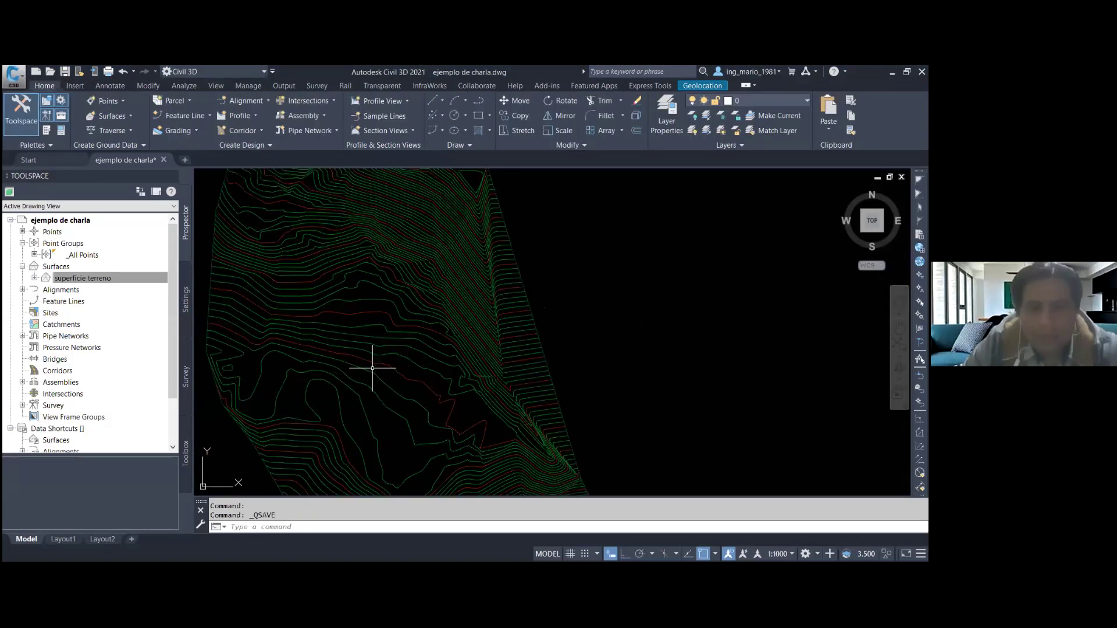
scroll(374, 367, up, 1)
scroll(374, 367, up, 1)
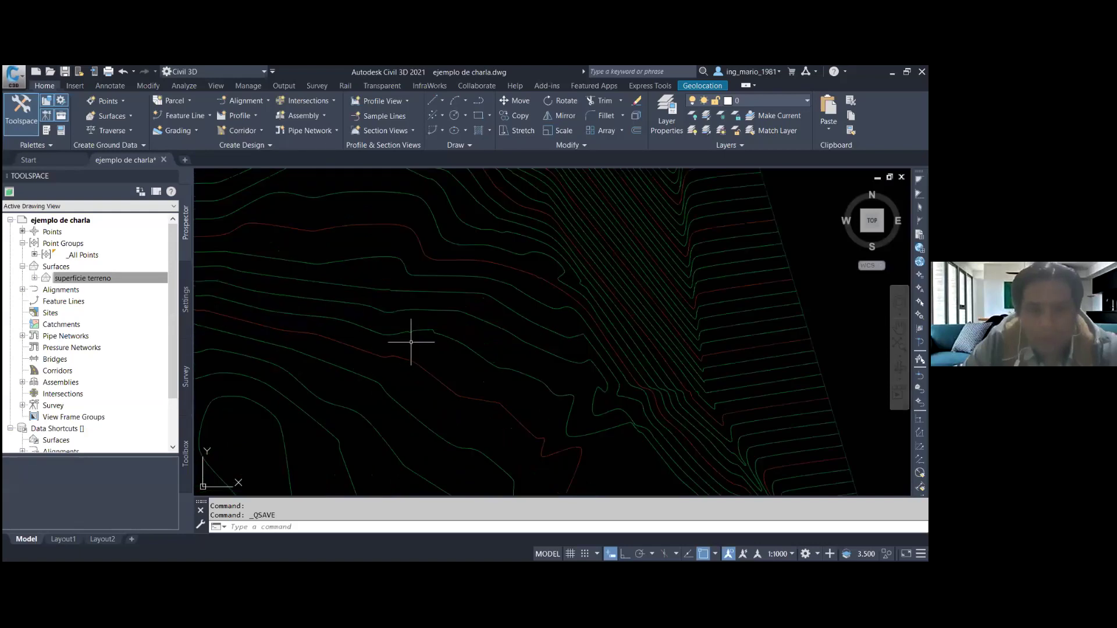
mouse_move(383, 362)
mouse_down()
mouse_move(406, 352)
mouse_move(385, 361)
mouse_up()
drag(413, 230, 397, 225)
key(Escape)
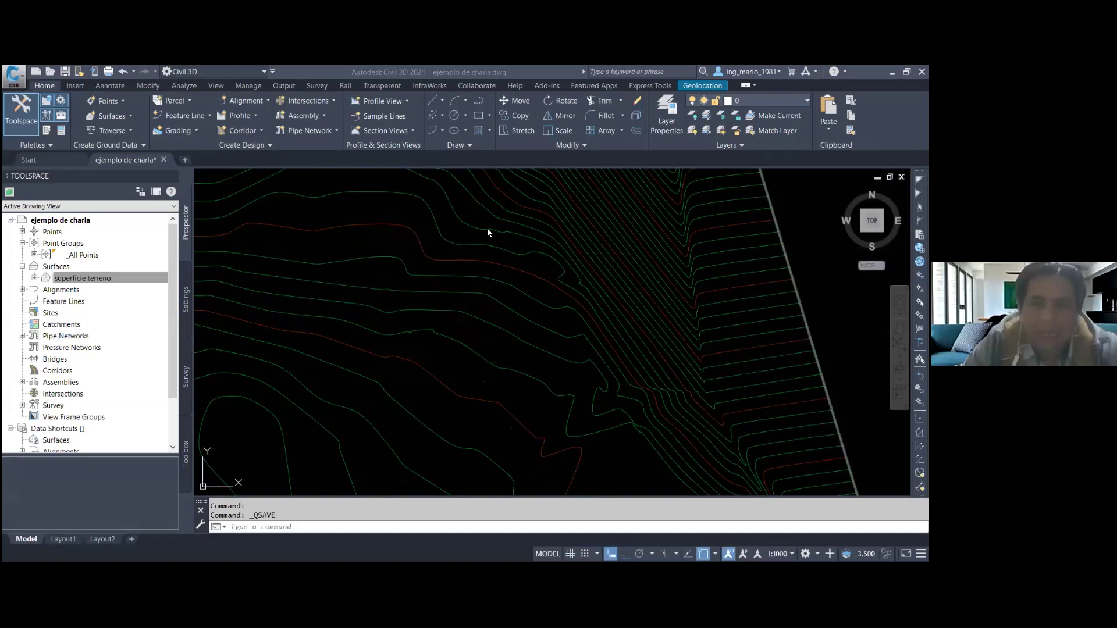
scroll(441, 256, down, 2)
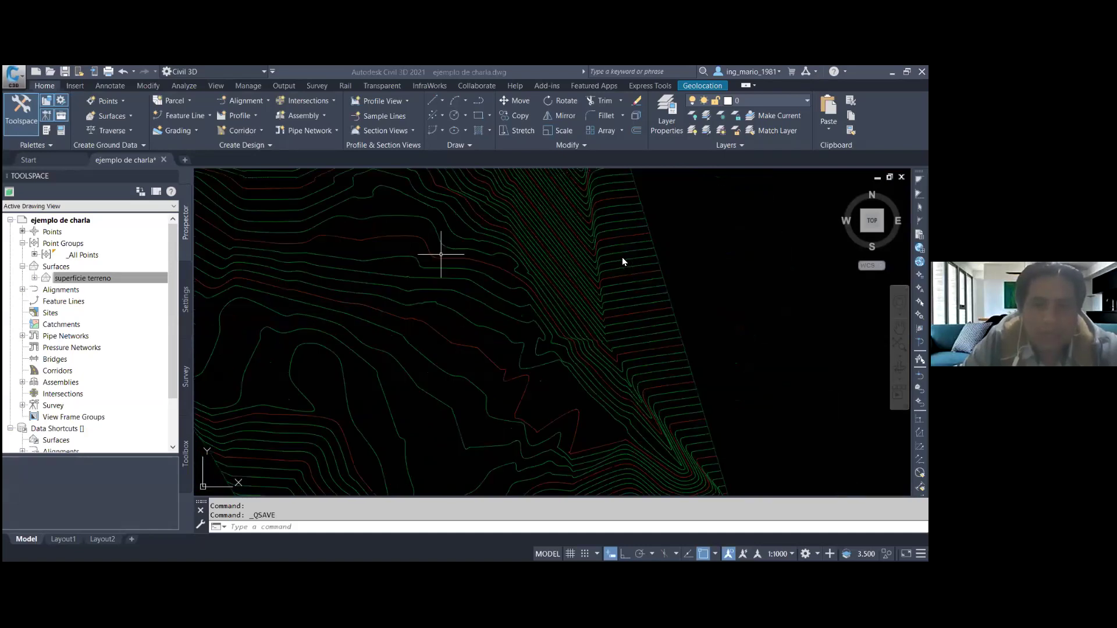
scroll(441, 254, down, 2)
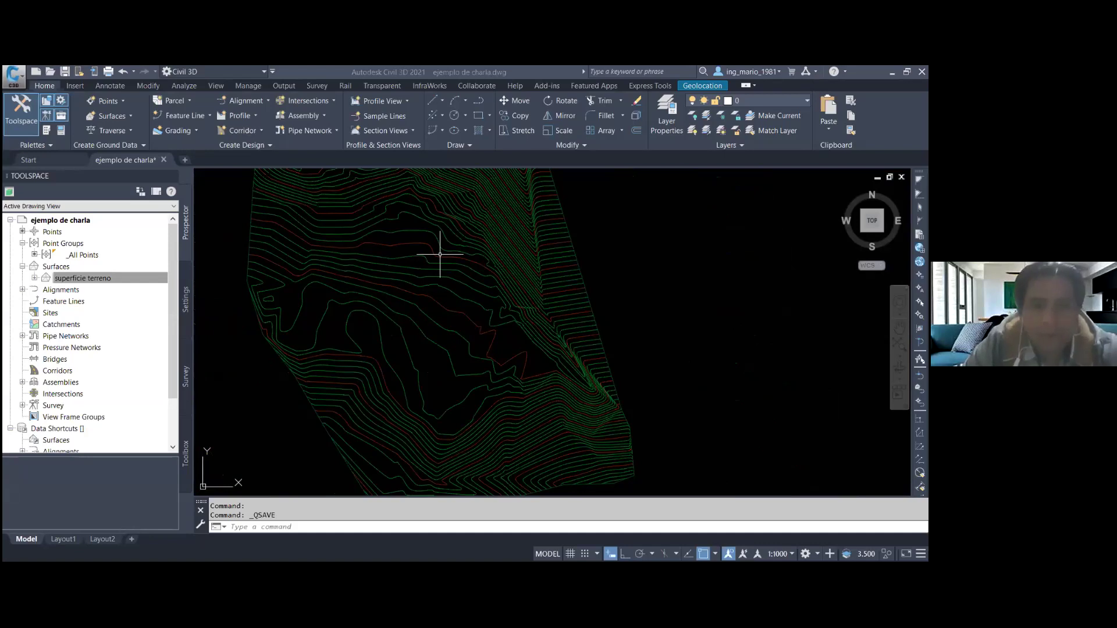
scroll(407, 268, down, 3)
scroll(393, 269, up, 1)
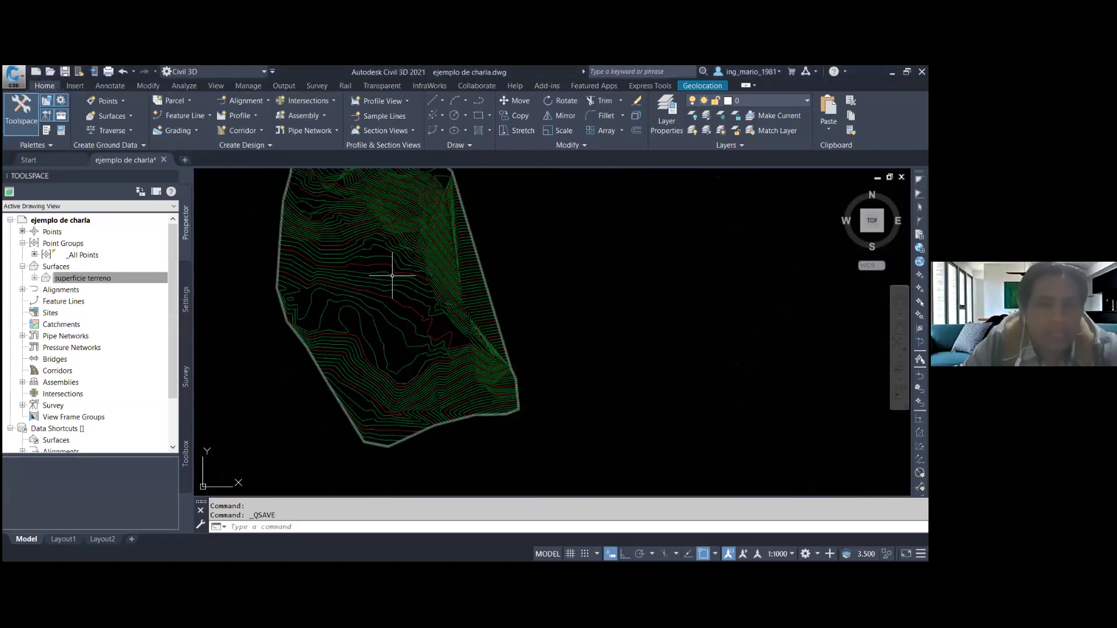
scroll(391, 271, up, 2)
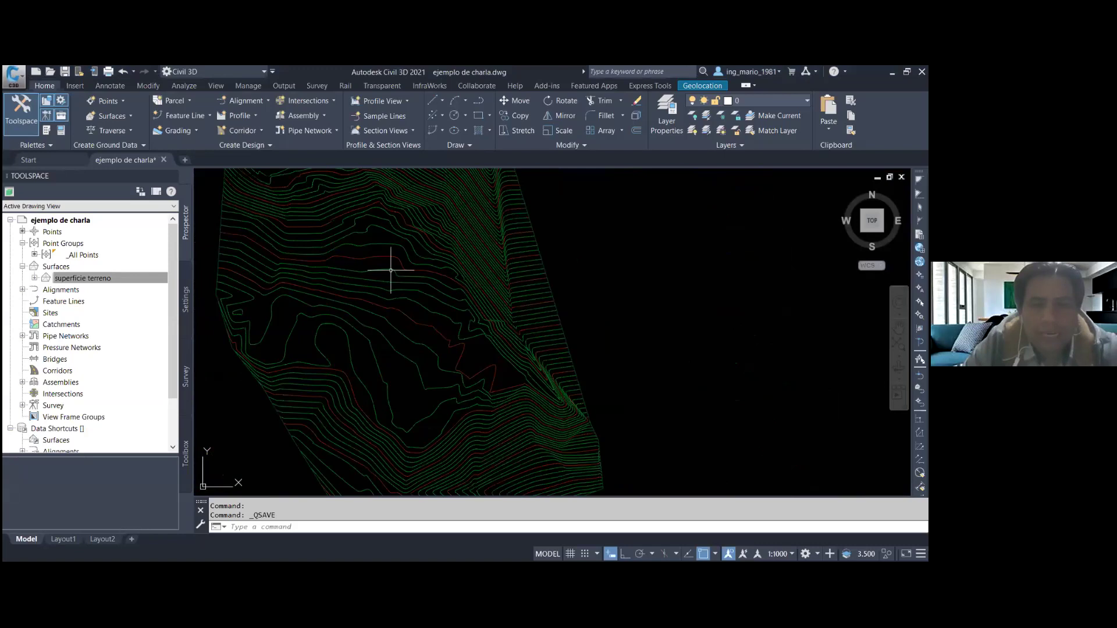
scroll(393, 266, up, 2)
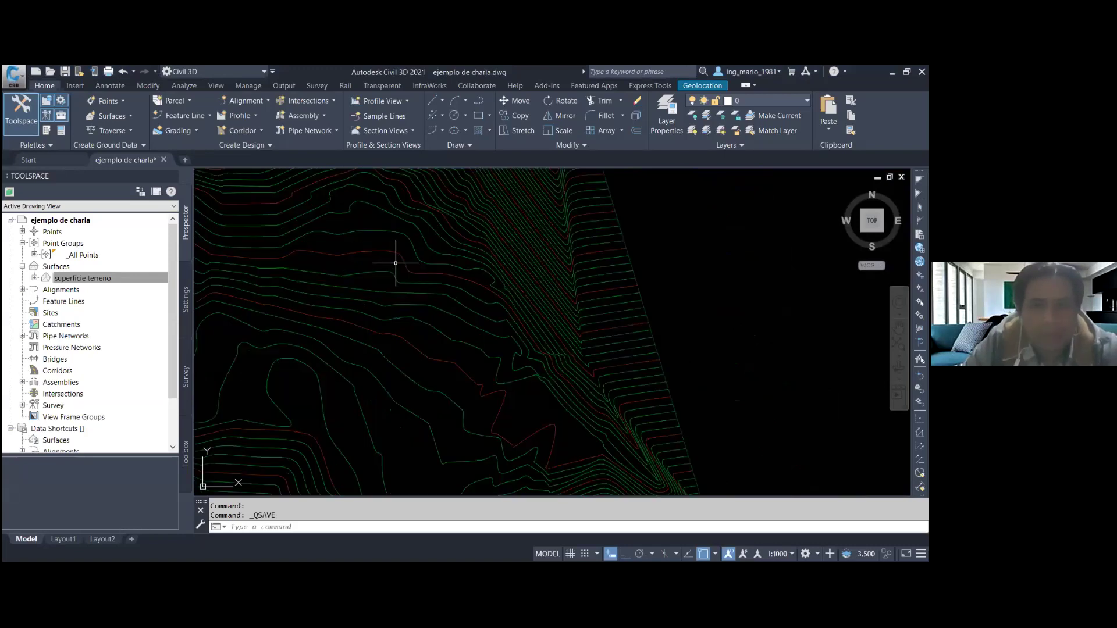
- Select the terrain surface and choose Contour - Multiple in Add Labels
scroll(403, 260, down, 3)
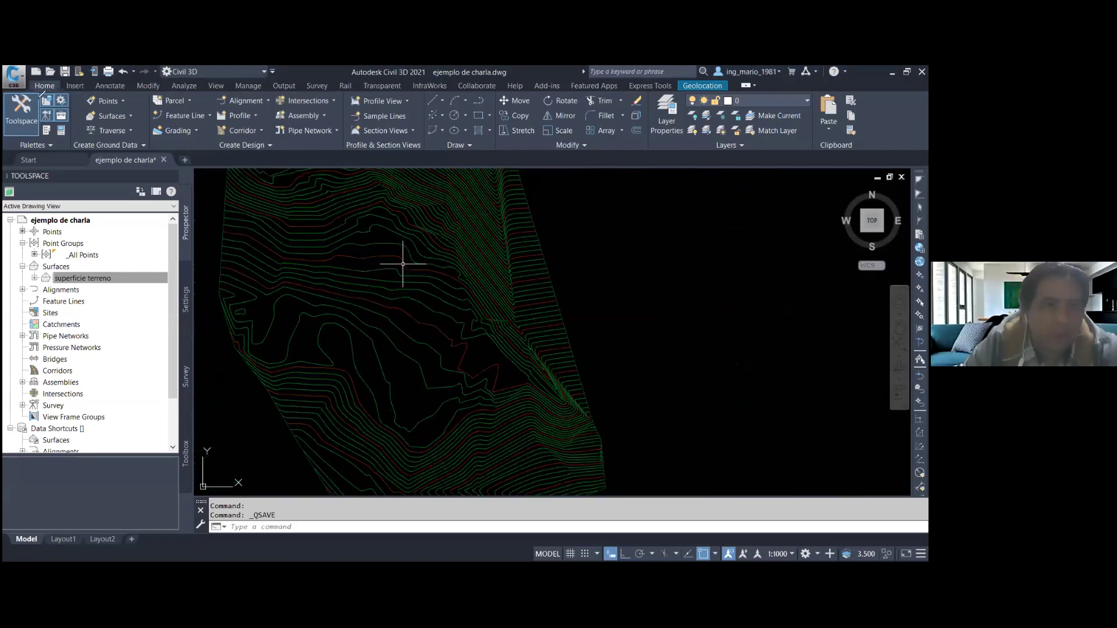
click(406, 256)
drag(21, 146, 87, 398)
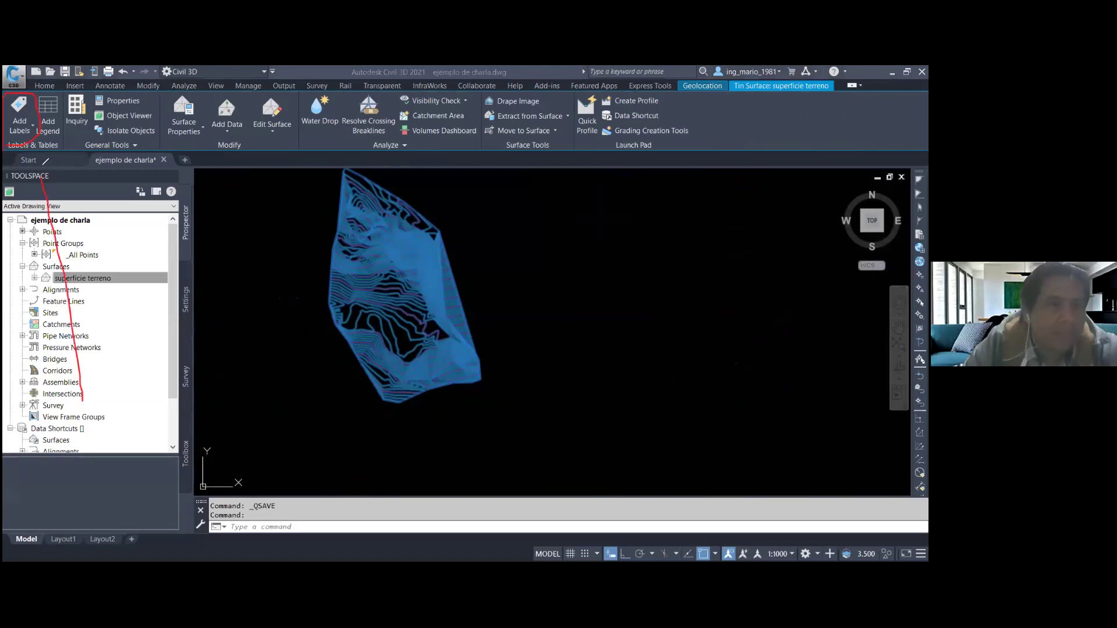
drag(33, 198, 70, 190)
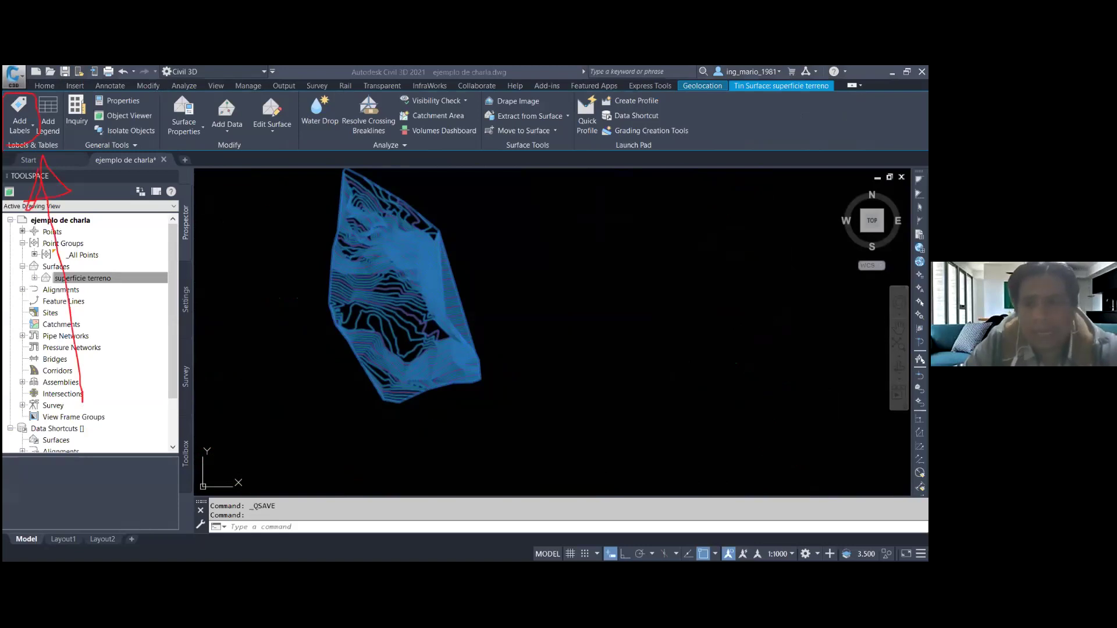
key(Escape)
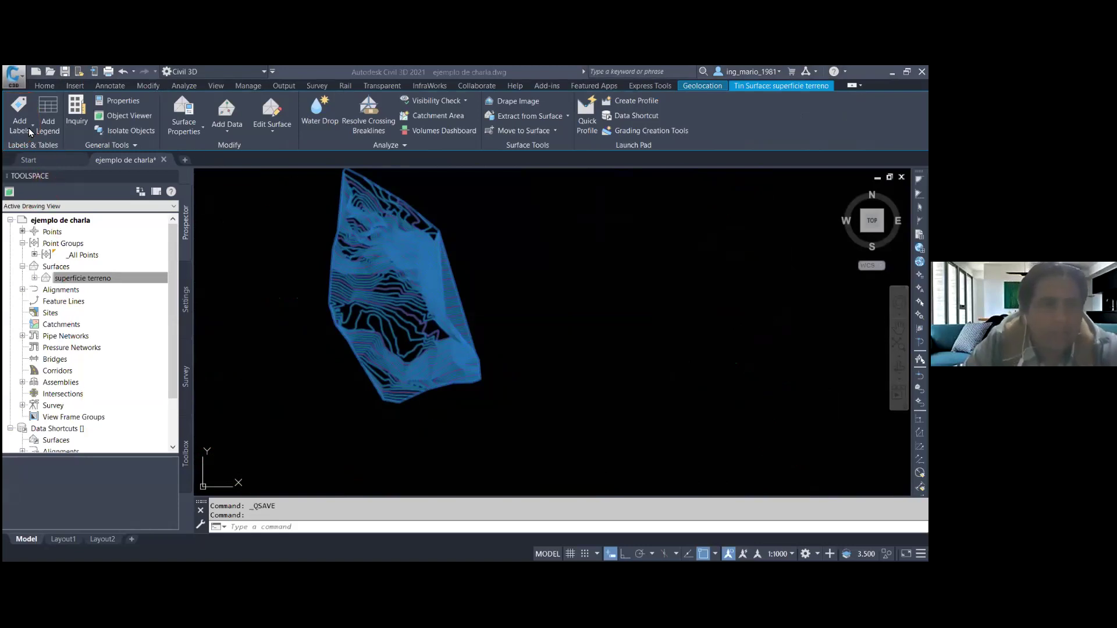
click(33, 133)
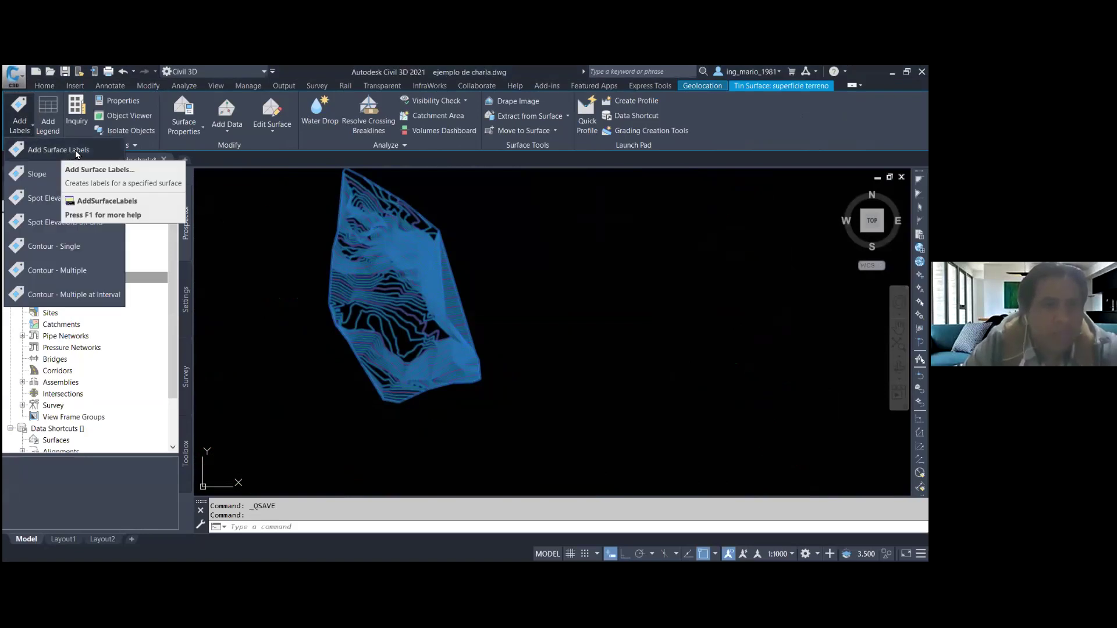
key(Escape)
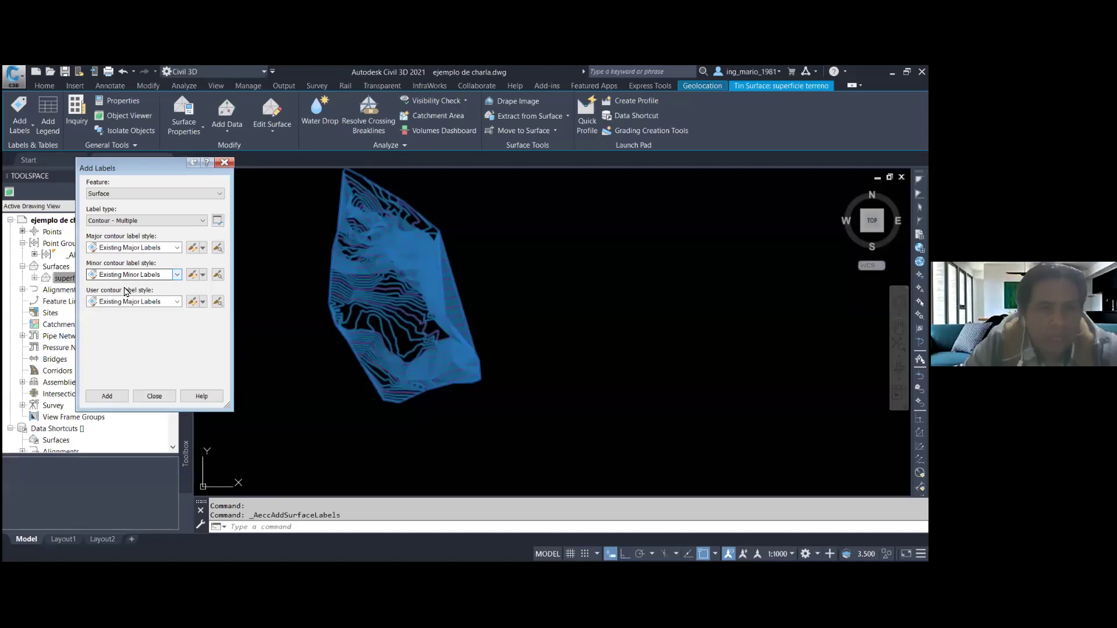
- Set Minor and User contour label styles to <none>, keeping Existing Major Labels
key(Home)
key(Tab)
key(alt+Down)
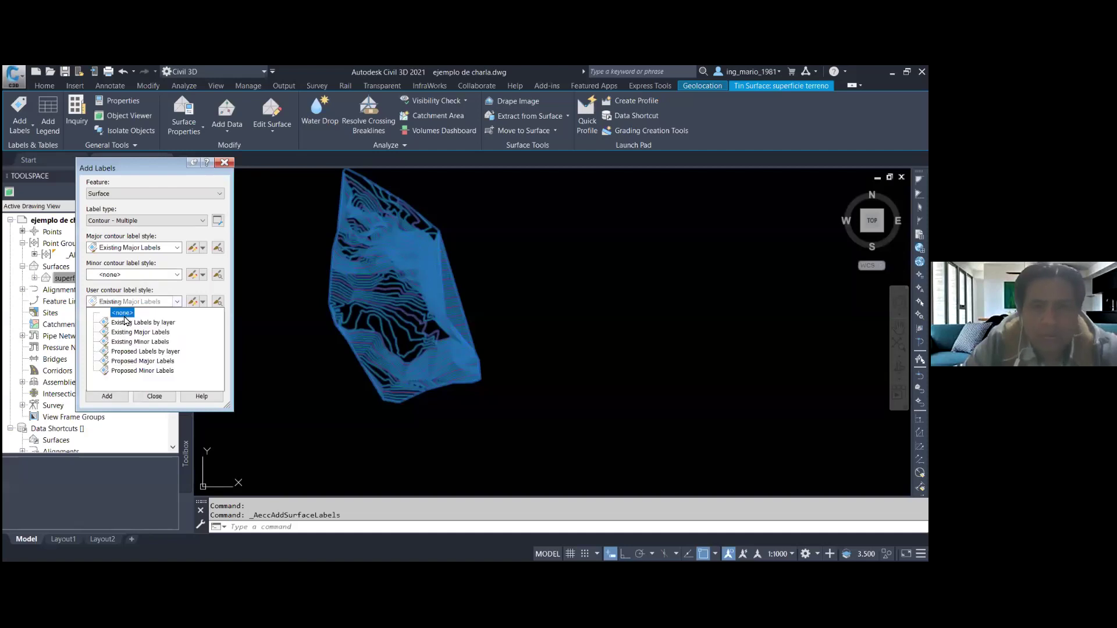
drag(80, 232, 189, 259)
drag(88, 229, 190, 256)
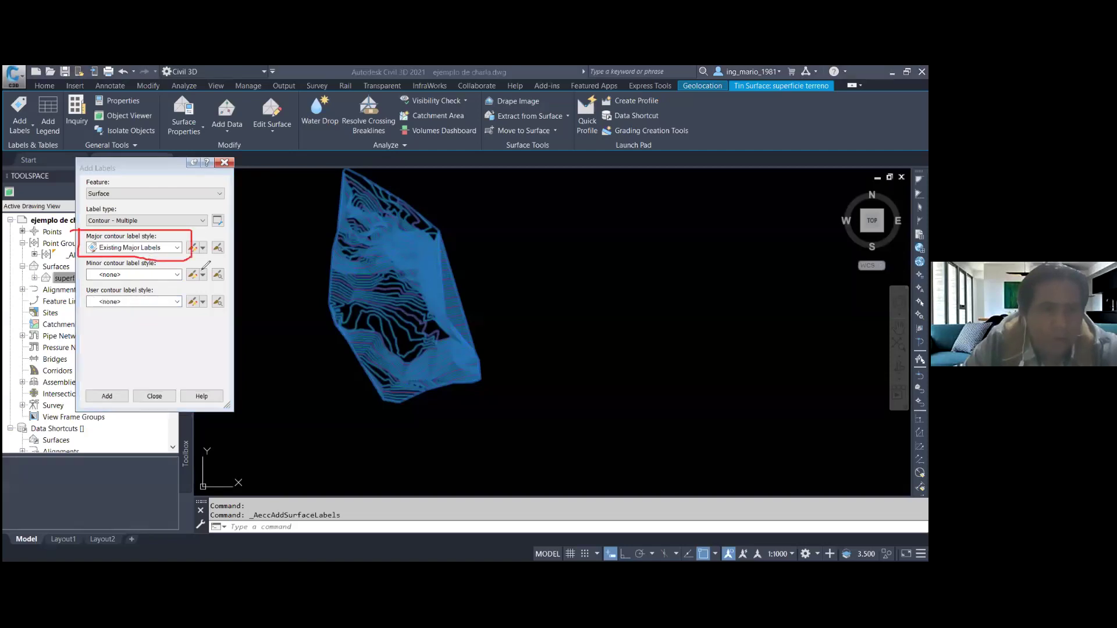
mouse_move(534, 452)
mouse_down()
mouse_move(751, 396)
mouse_move(787, 375)
mouse_up()
key(Escape)
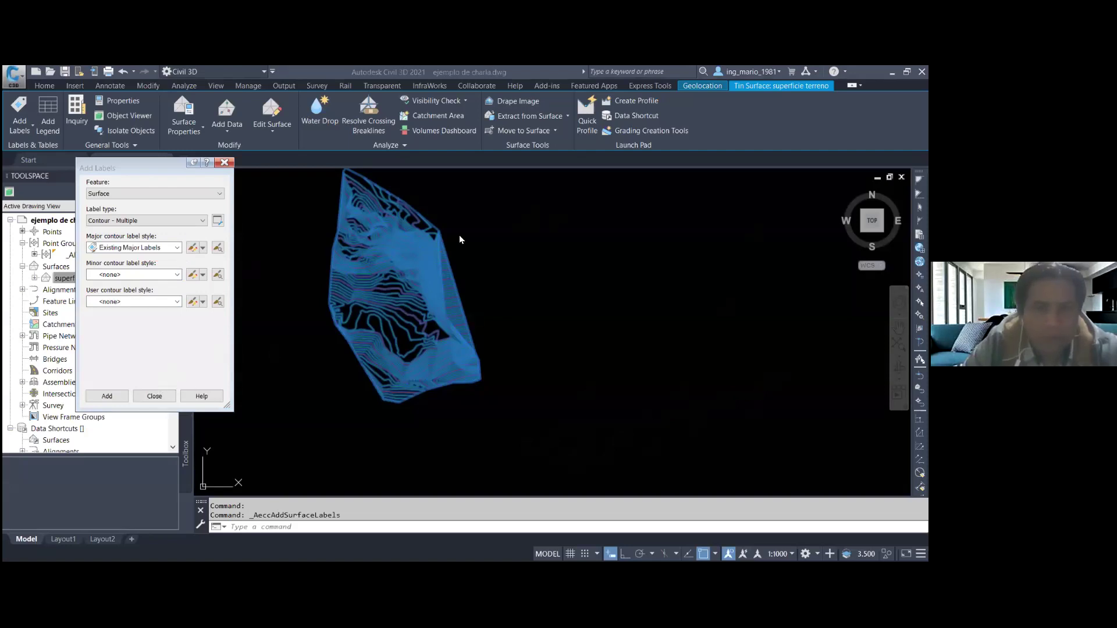
- Place multiple major contour labels across the terrain with a labelling line
click(108, 396)
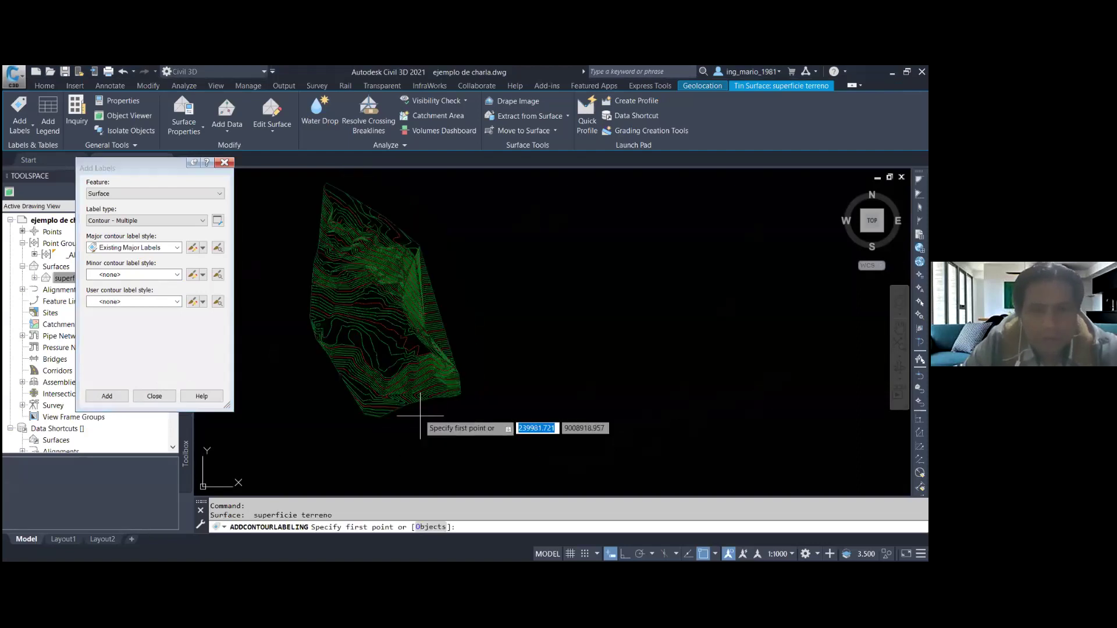
scroll(420, 416, down, 2)
click(340, 236)
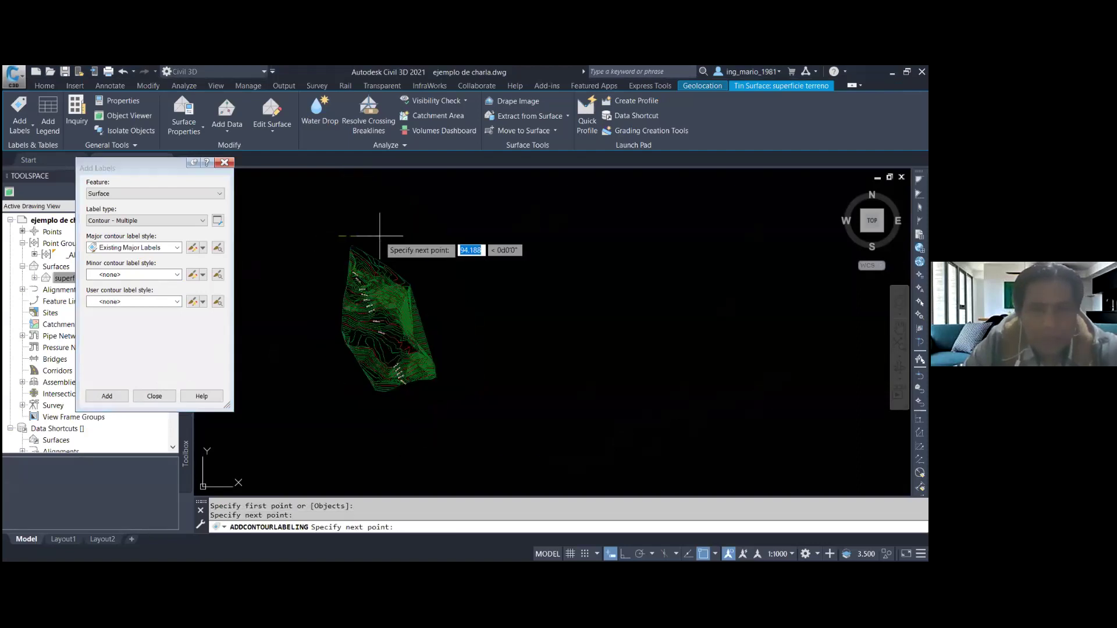
key(Escape)
scroll(381, 303, up, 5)
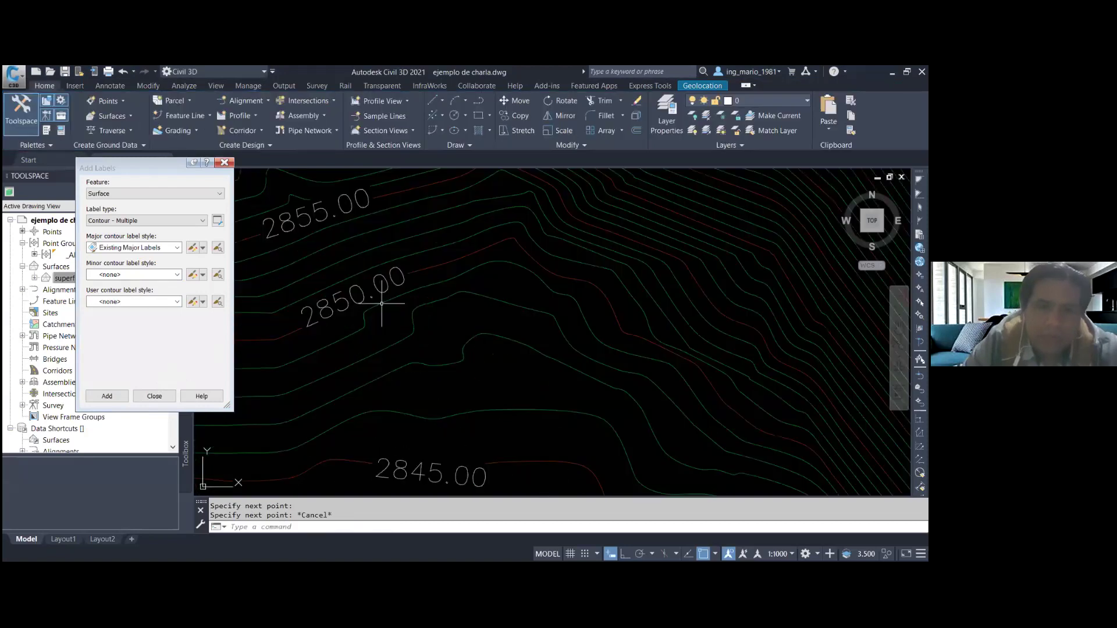
middle_drag(382, 303, 437, 309)
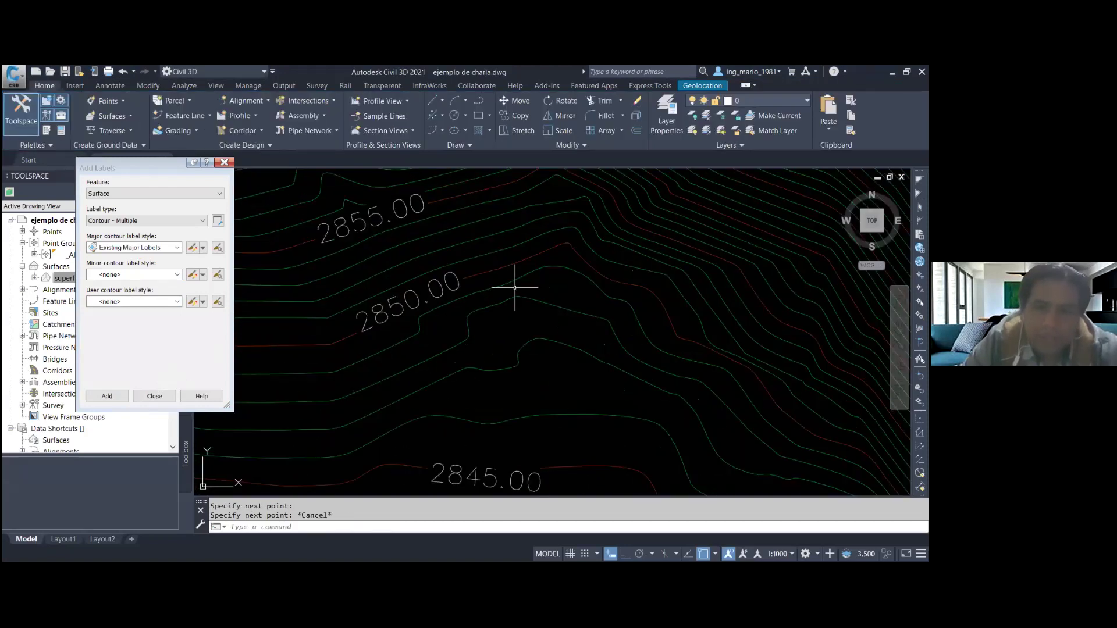
- Point out the contour sequence between 2845.00 and 2855.00, then close Add Labels
drag(344, 335, 351, 291)
drag(345, 261, 349, 276)
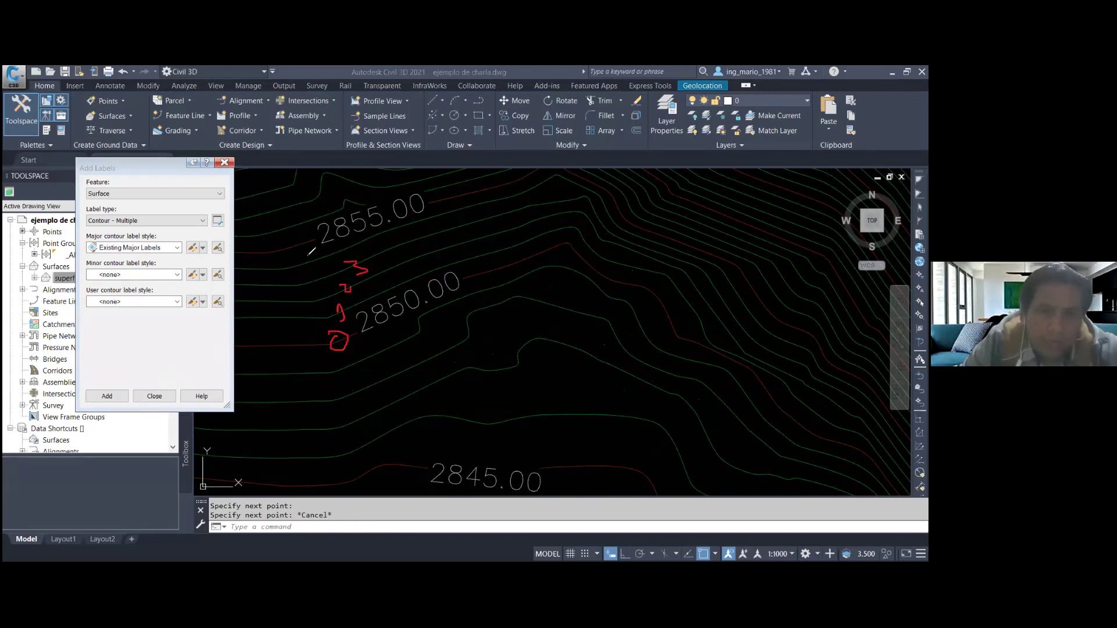
drag(302, 242, 291, 252)
drag(307, 253, 321, 268)
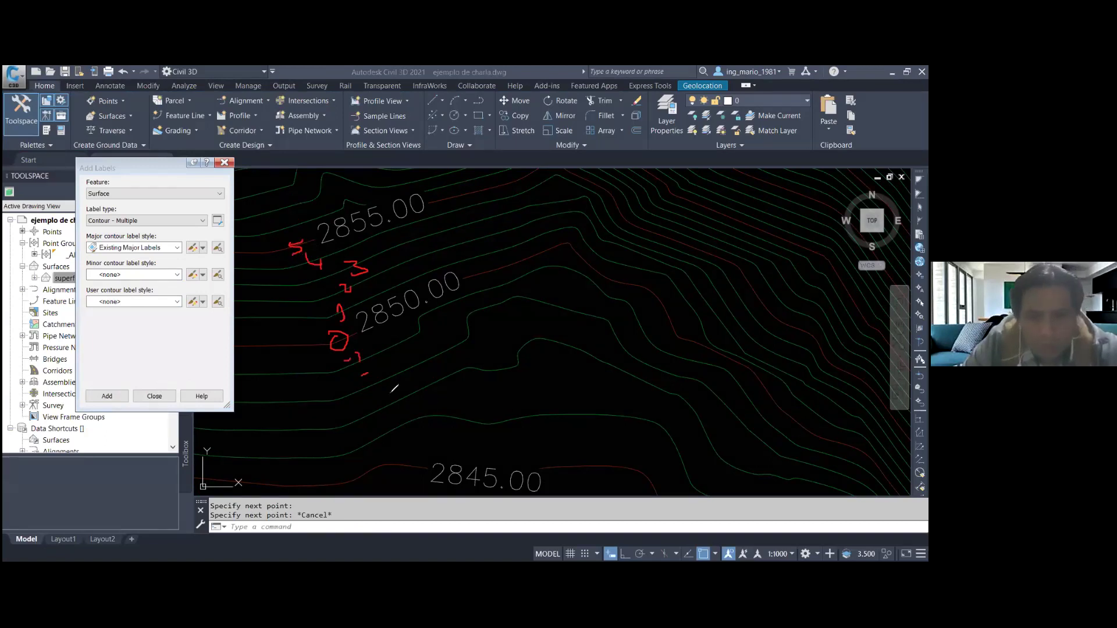
drag(377, 371, 388, 380)
drag(385, 391, 392, 392)
drag(395, 389, 410, 410)
drag(414, 407, 425, 416)
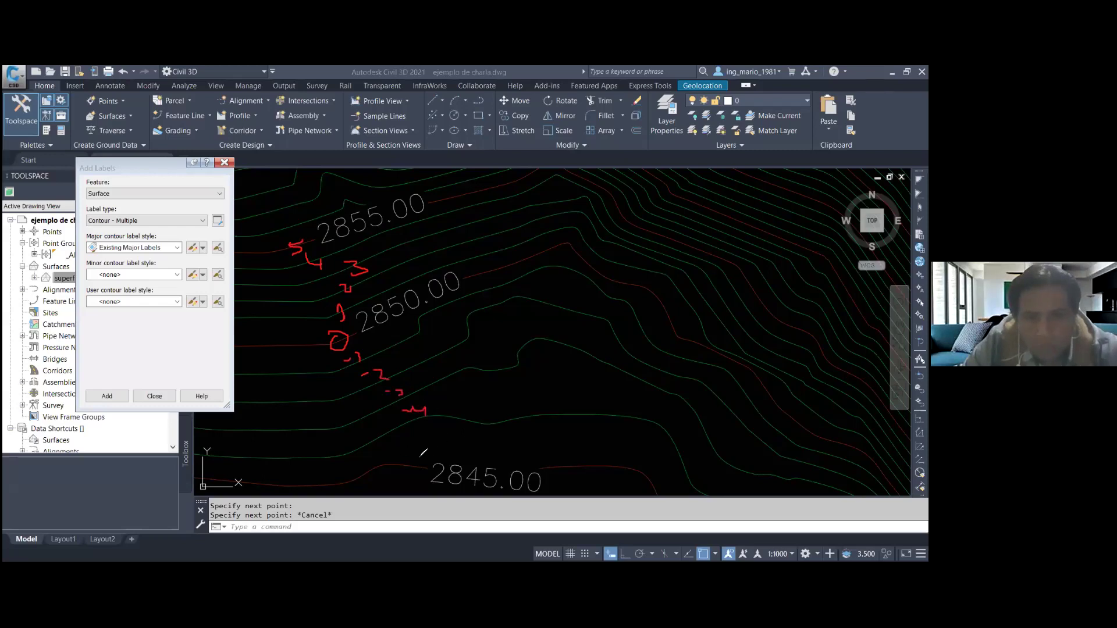
drag(400, 454, 419, 454)
drag(438, 451, 429, 464)
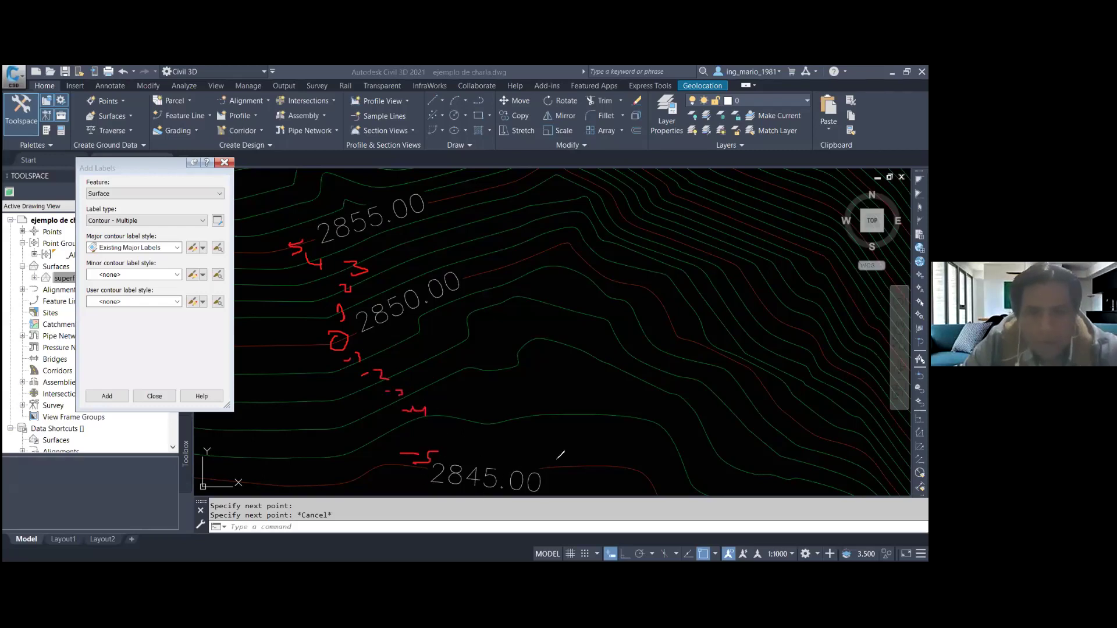
drag(538, 443, 515, 446)
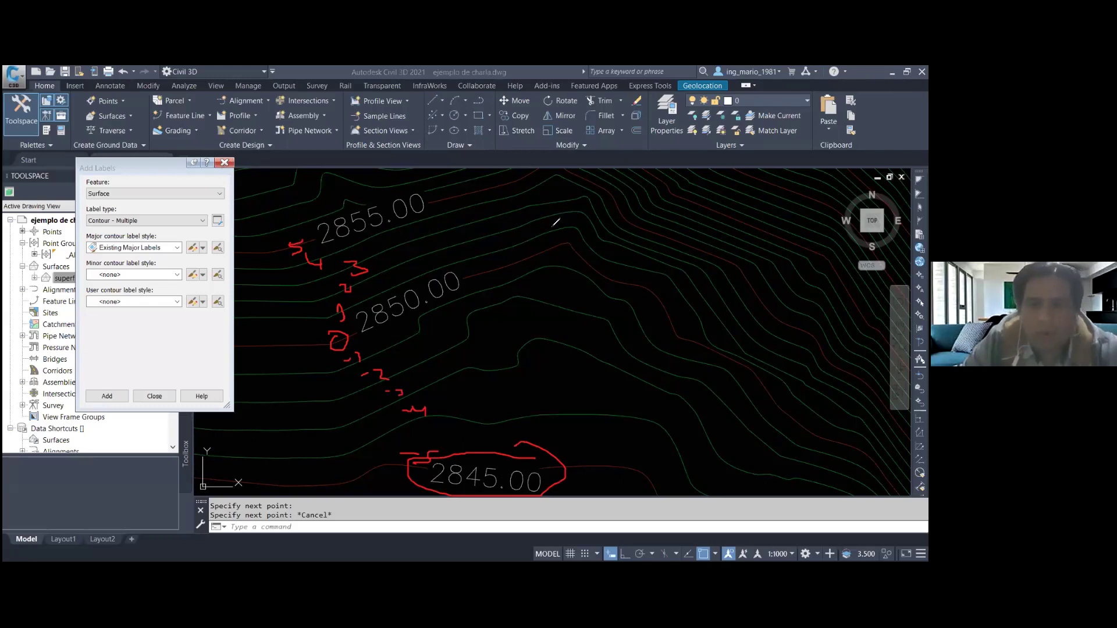
key(Escape)
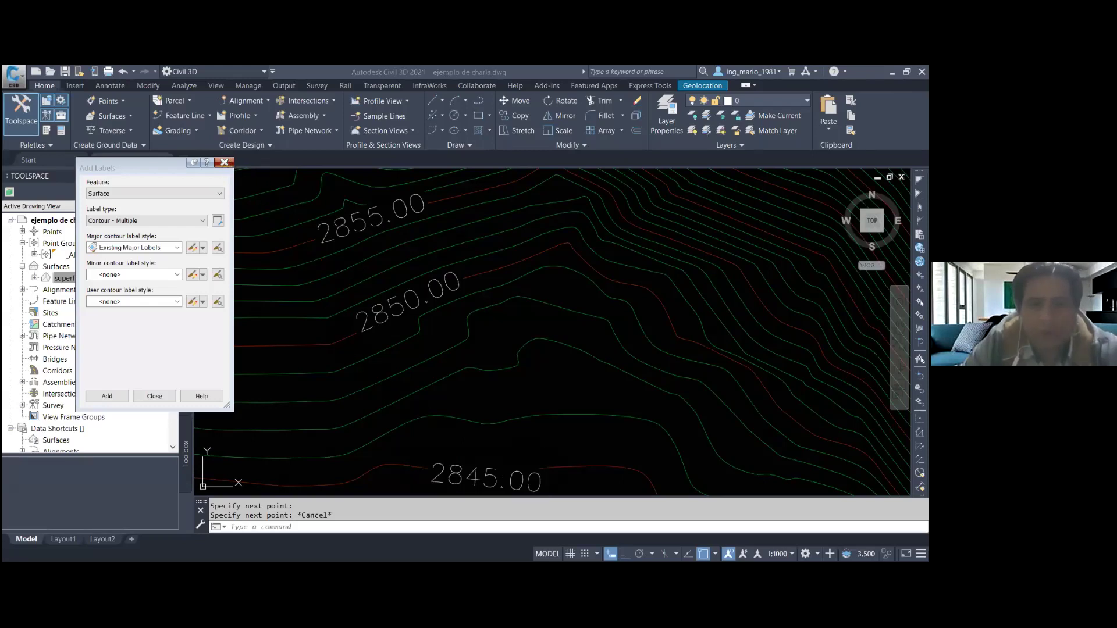
key(Escape)
scroll(503, 387, up, 2)
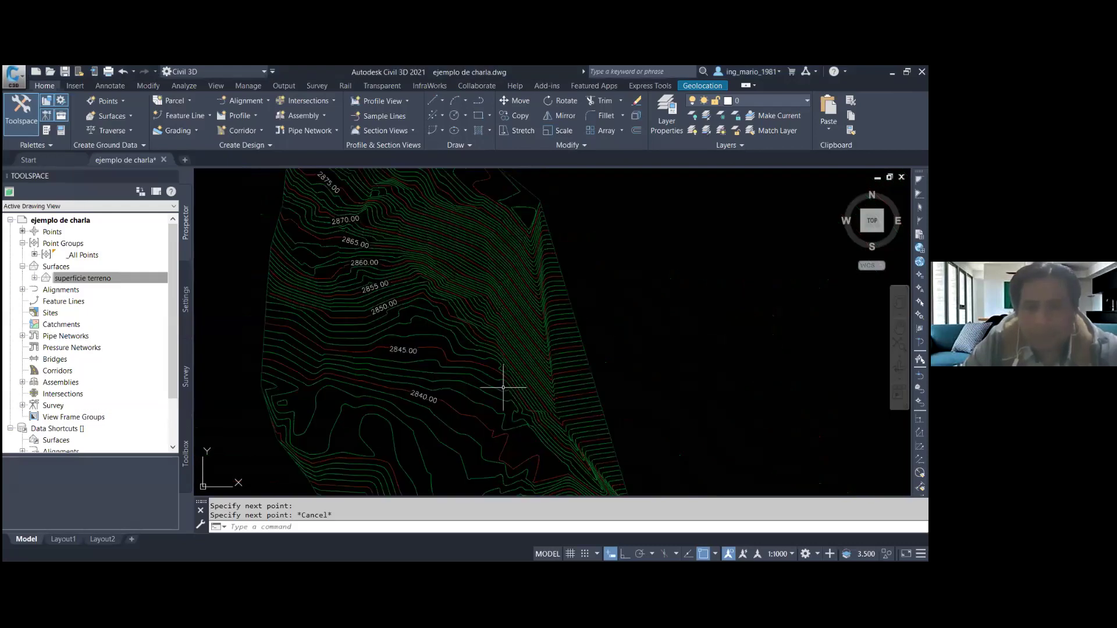
- Save the drawing and cancel the stray selection window
scroll(421, 364, down, 3)
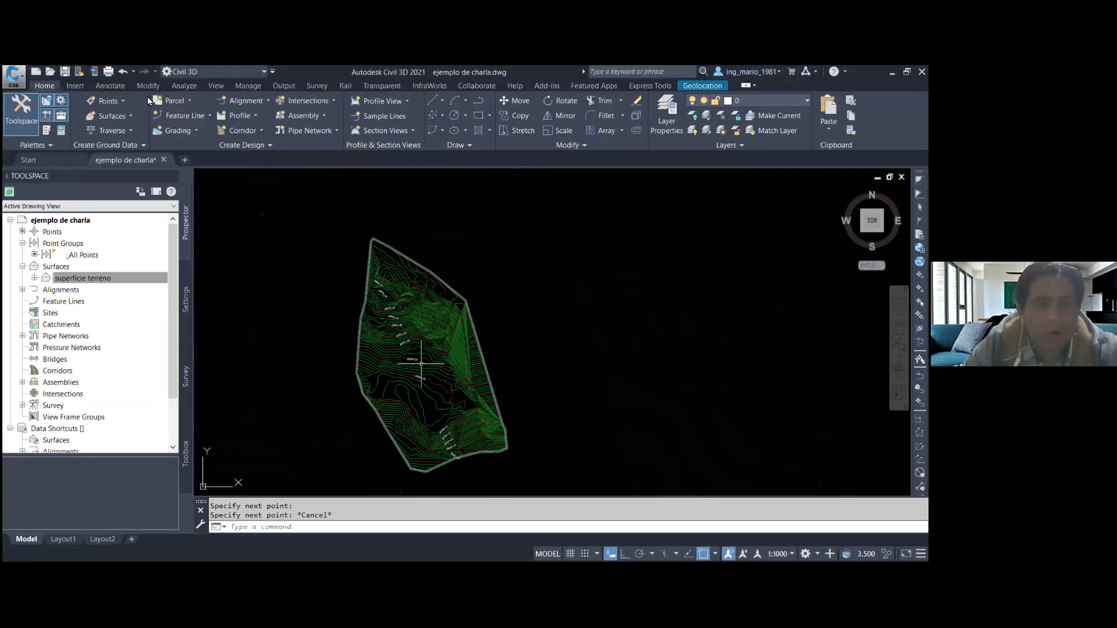
scroll(420, 364, up, 2)
key(ctrl+s)
click(537, 294)
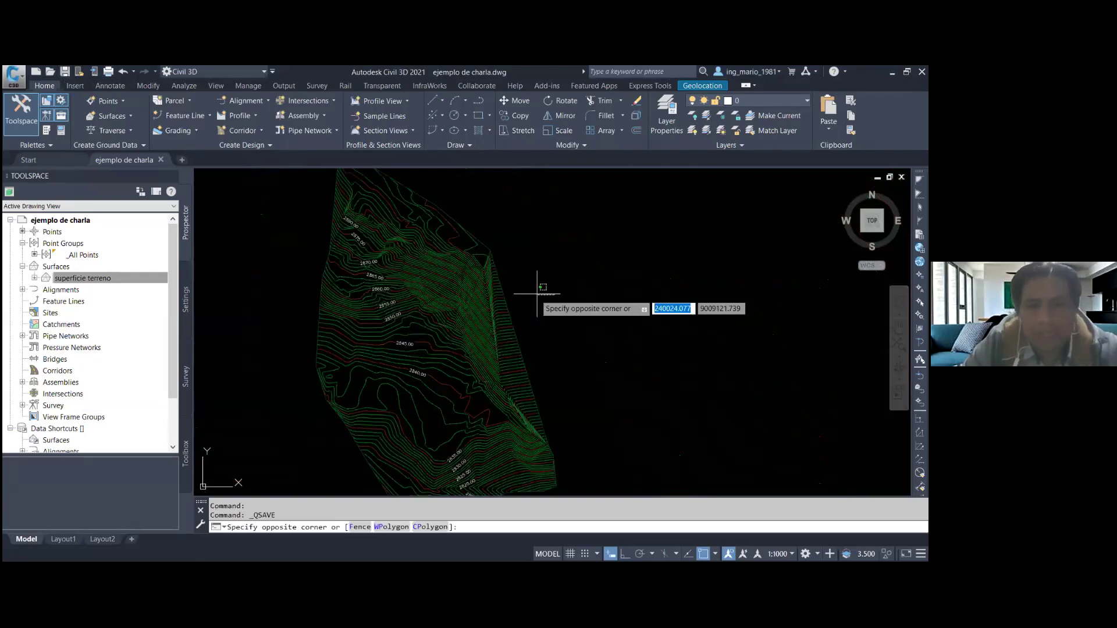
key(Escape)
- Zoom around the labelled surface, marking the downhill direction toward the 2845.00 label
scroll(518, 319, down, 2)
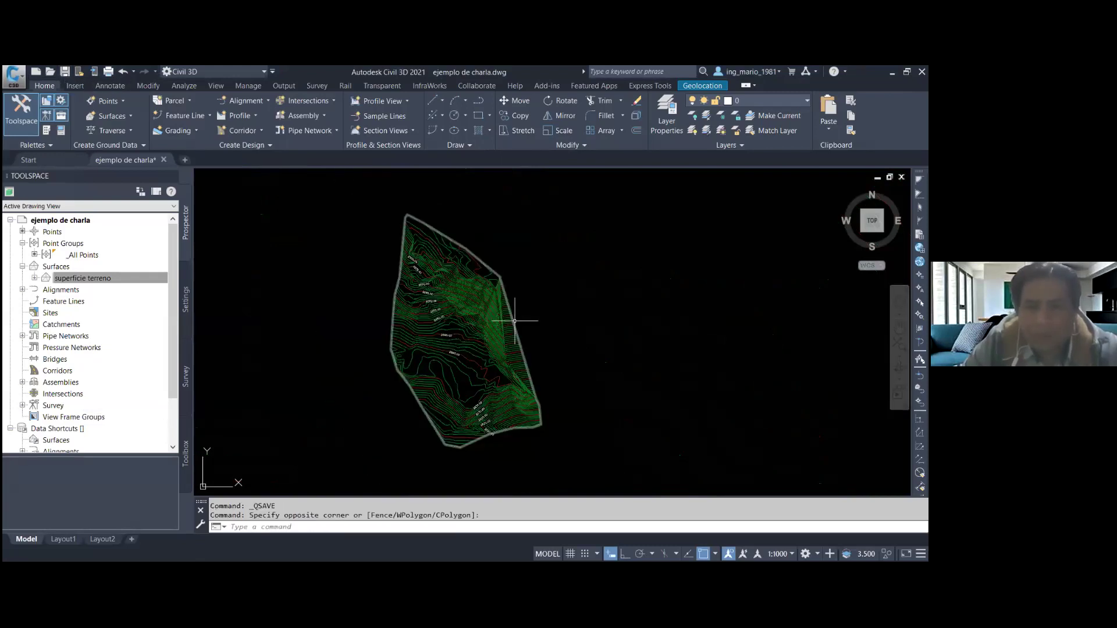
scroll(515, 319, up, 3)
scroll(494, 341, up, 2)
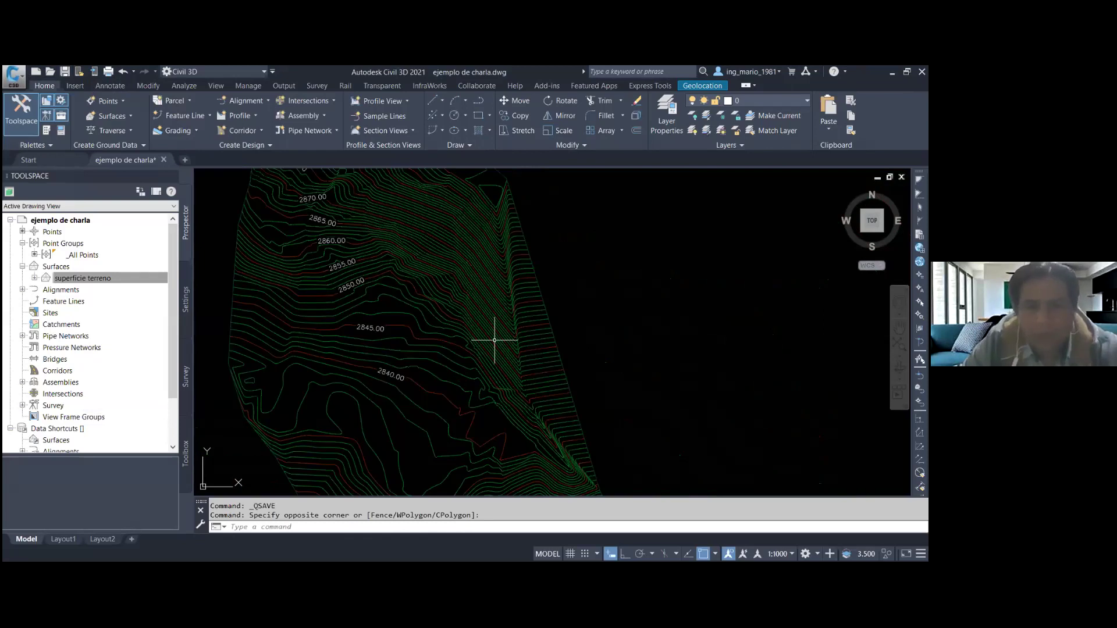
scroll(442, 320, down, 2)
click(571, 319)
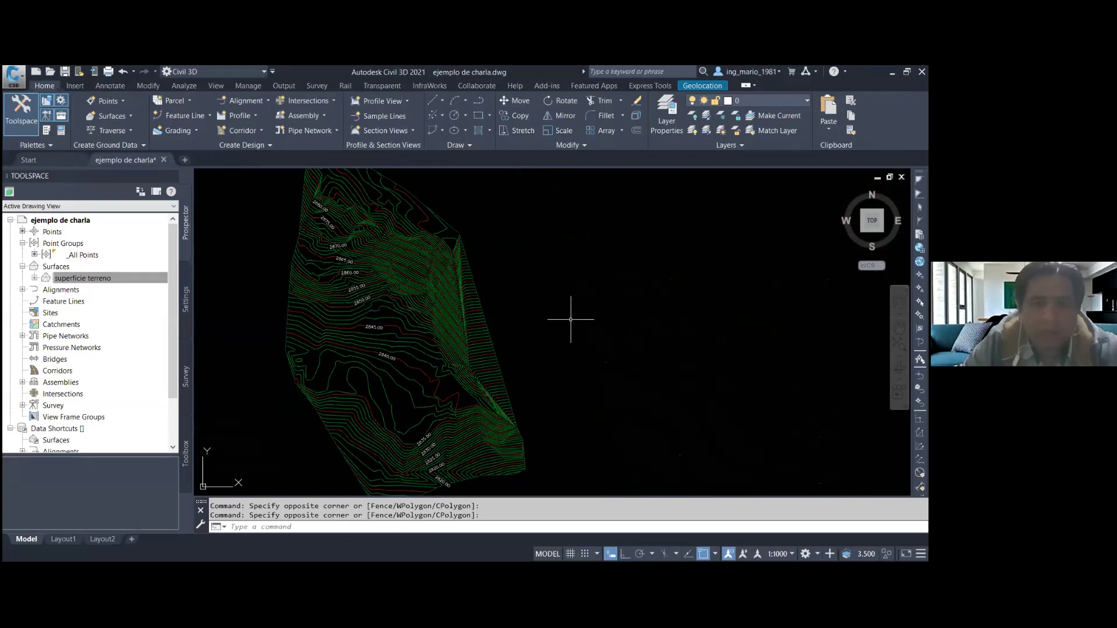
scroll(380, 335, up, 2)
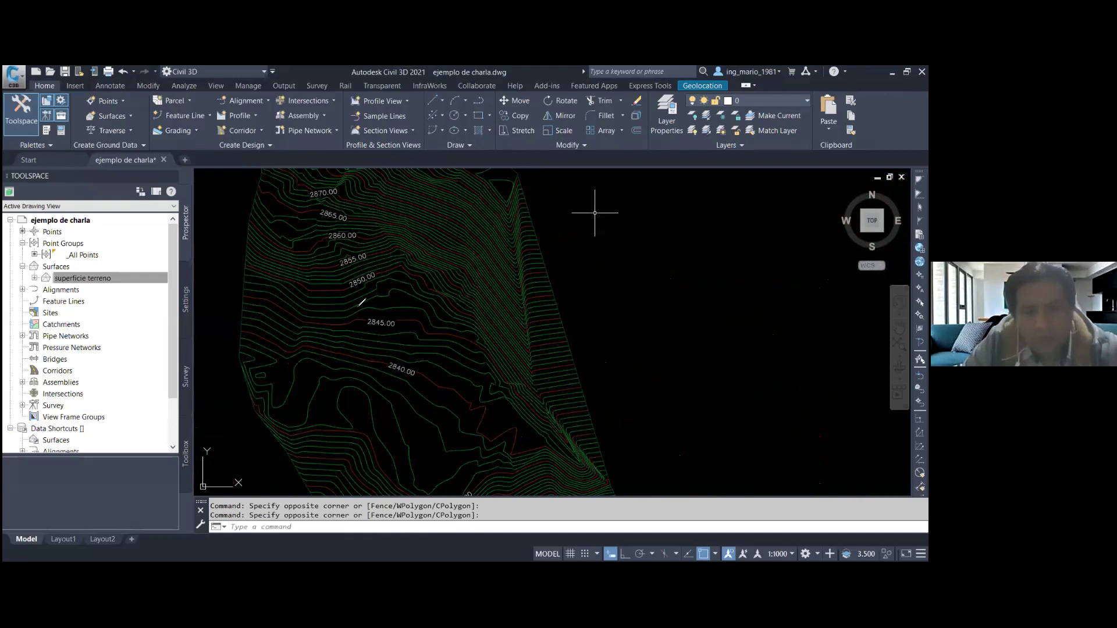
drag(341, 297, 342, 350)
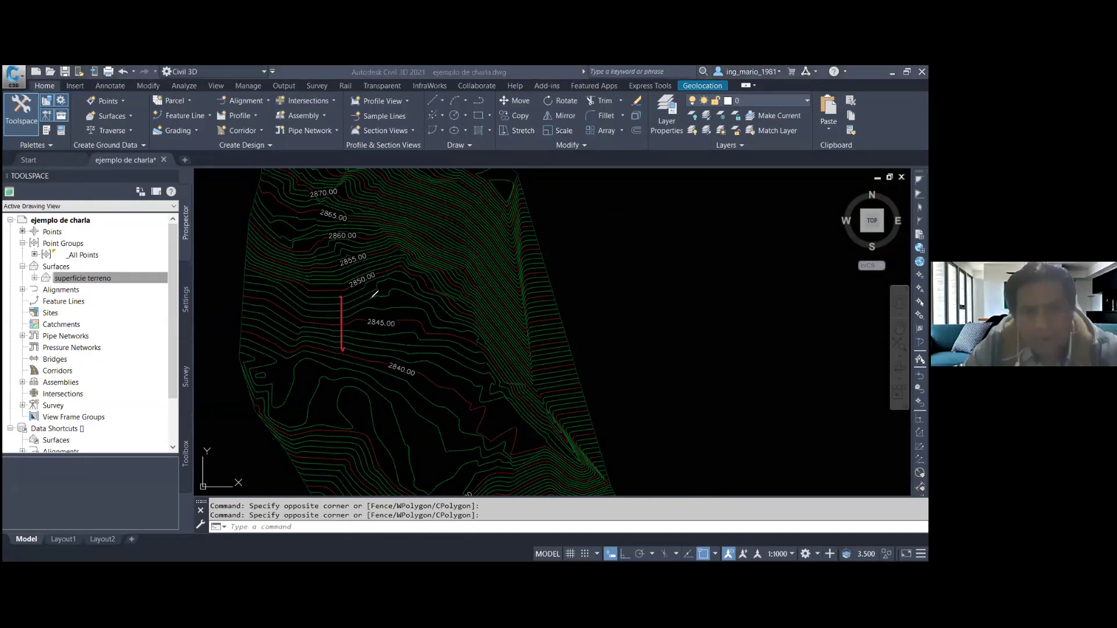
drag(341, 297, 356, 358)
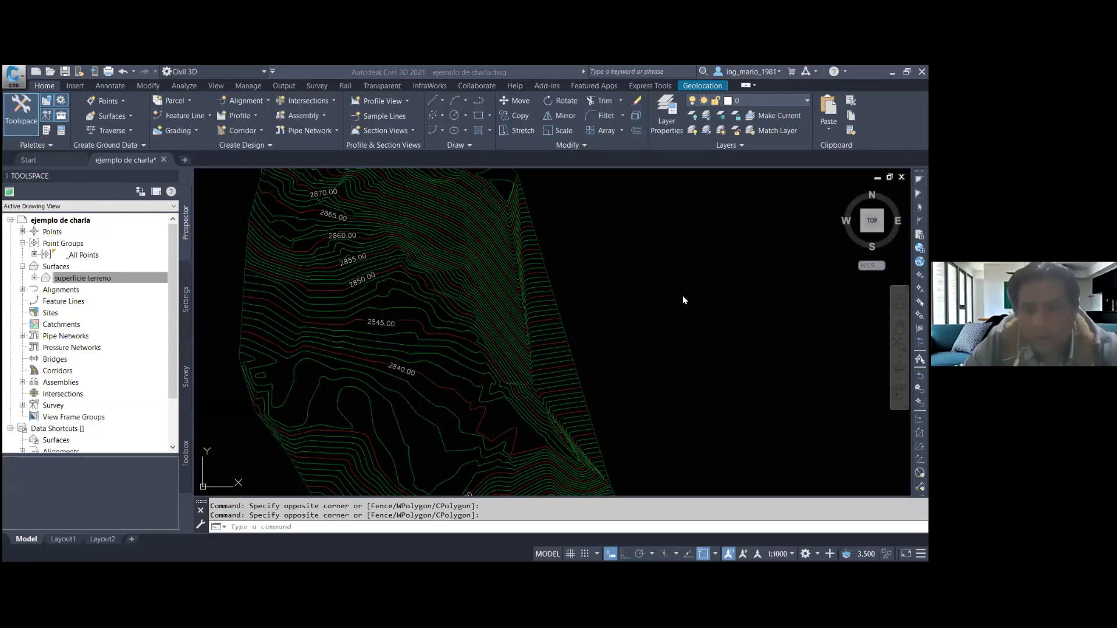
scroll(682, 295, down, 5)
scroll(370, 295, up, 2)
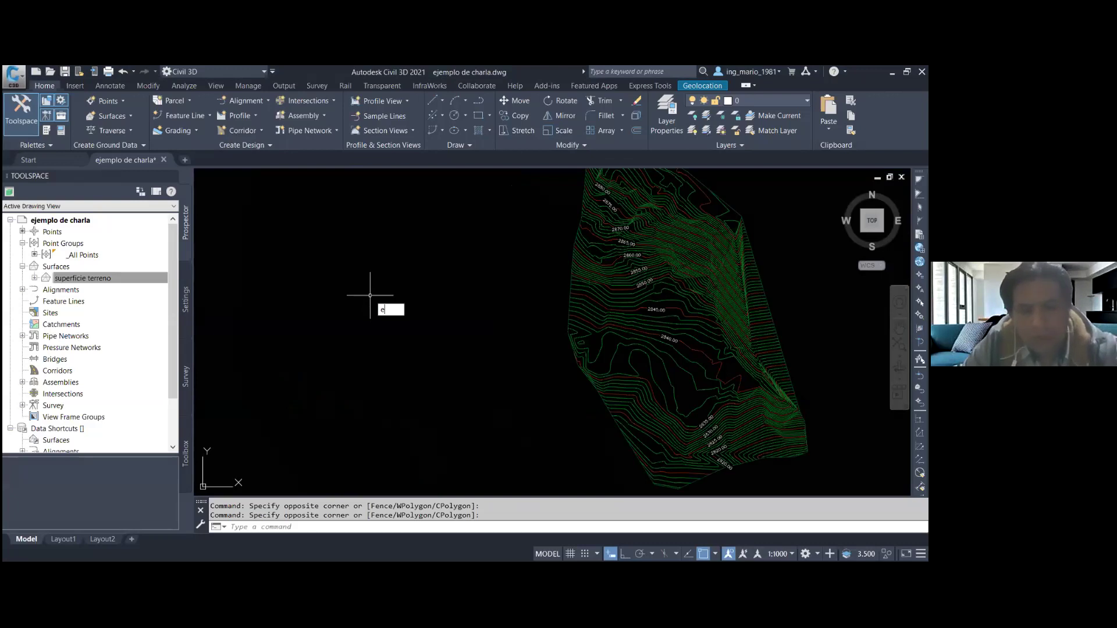
- Draw a 30 by 30 rectangle beside the terrain and select it for moving
text(c)
key(Return)
click(391, 355)
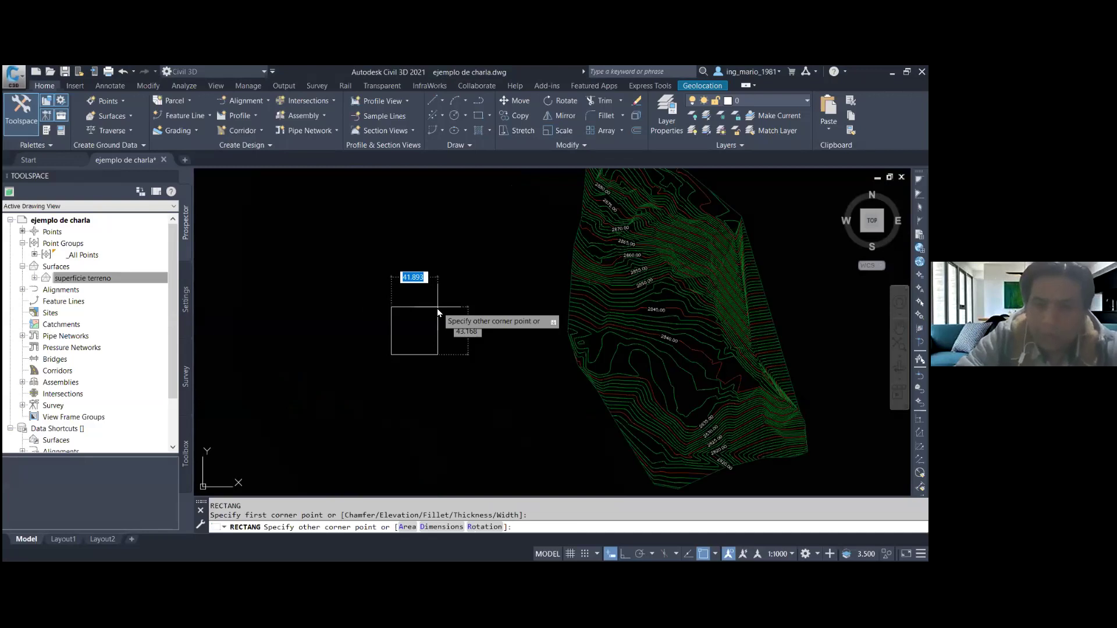
text(30)
key(Tab)
text(30)
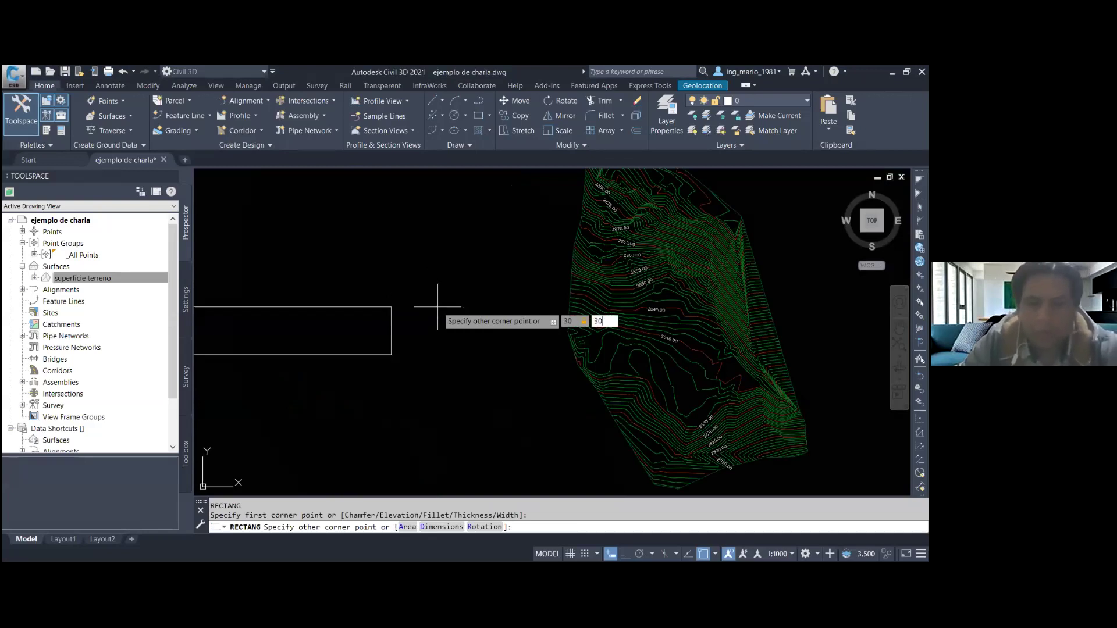
key(Return)
drag(449, 304, 357, 378)
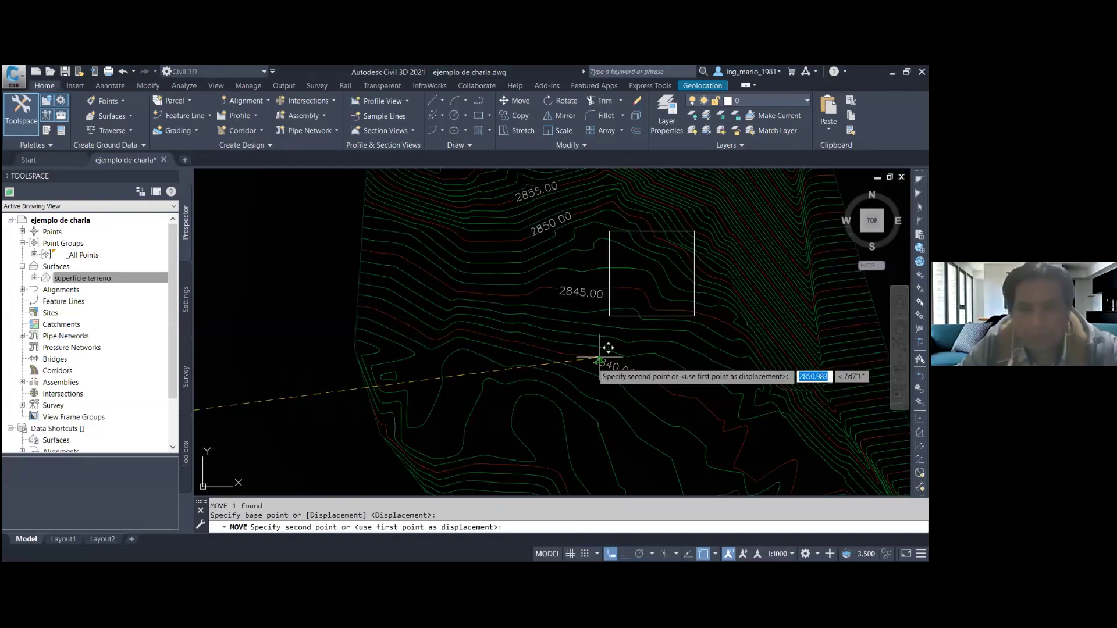
scroll(608, 348, down, 3)
middle_drag(460, 373, 469, 359)
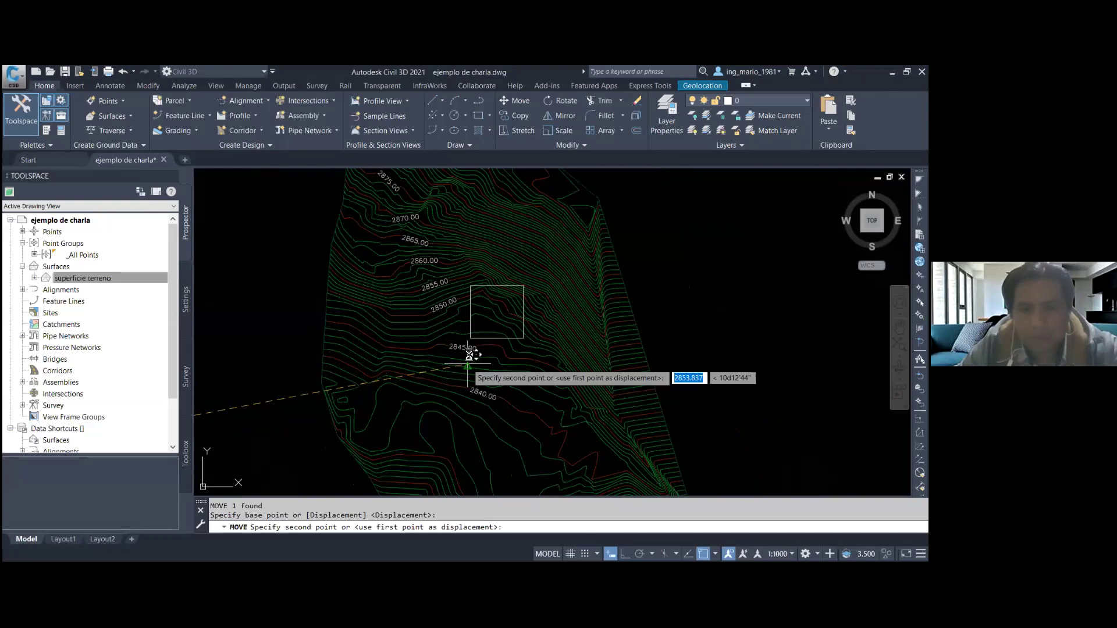
scroll(469, 359, up, 2)
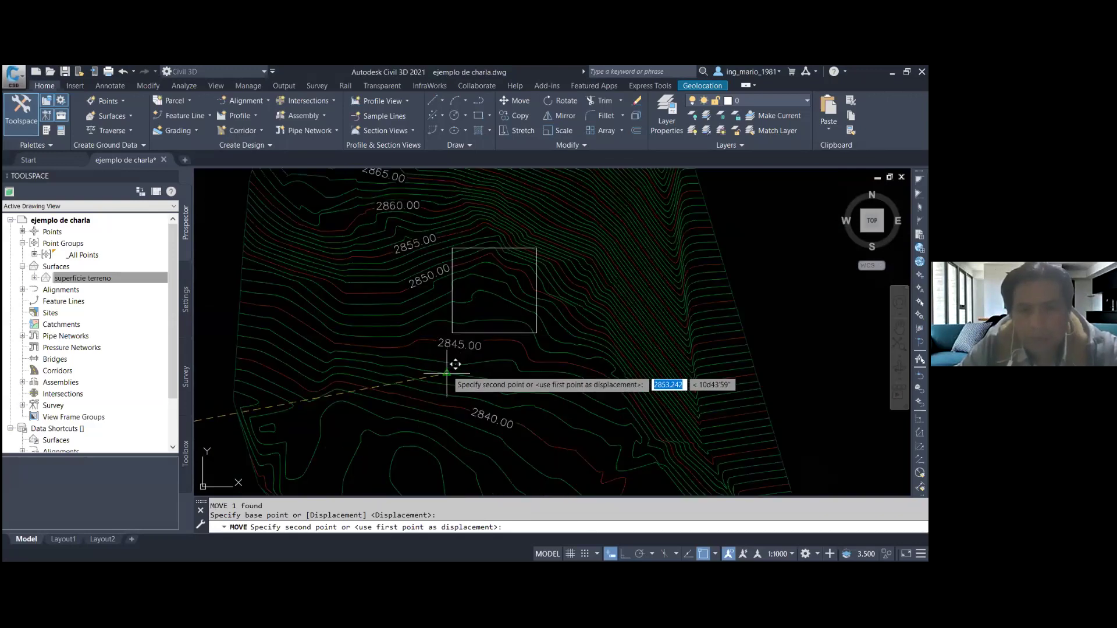
click(447, 373)
scroll(453, 295, down, 3)
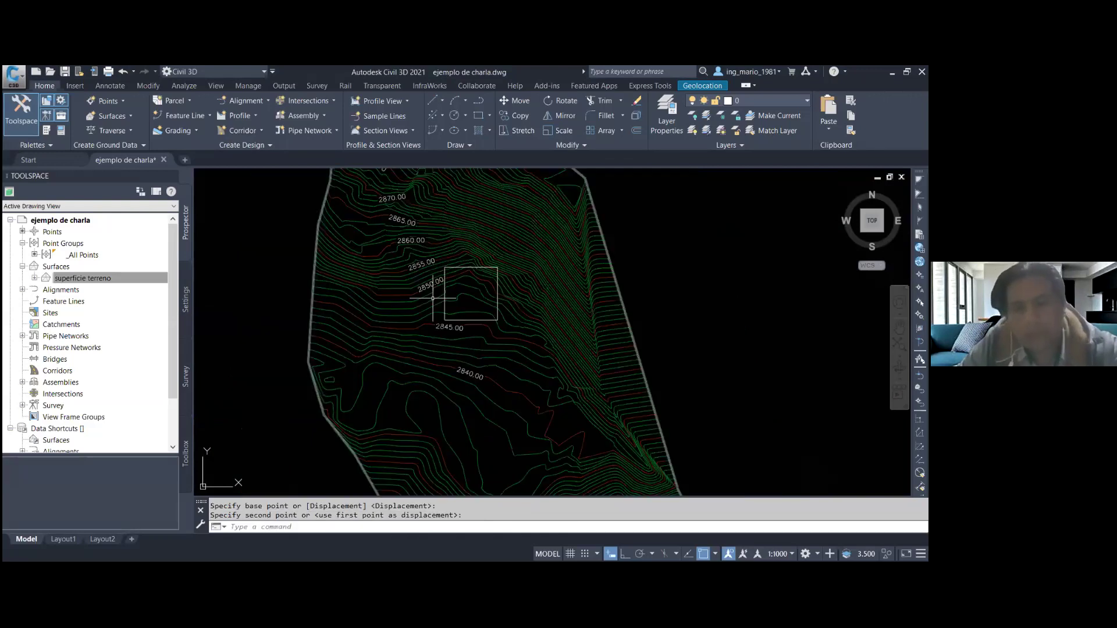
scroll(452, 291, up, 3)
scroll(431, 326, up, 2)
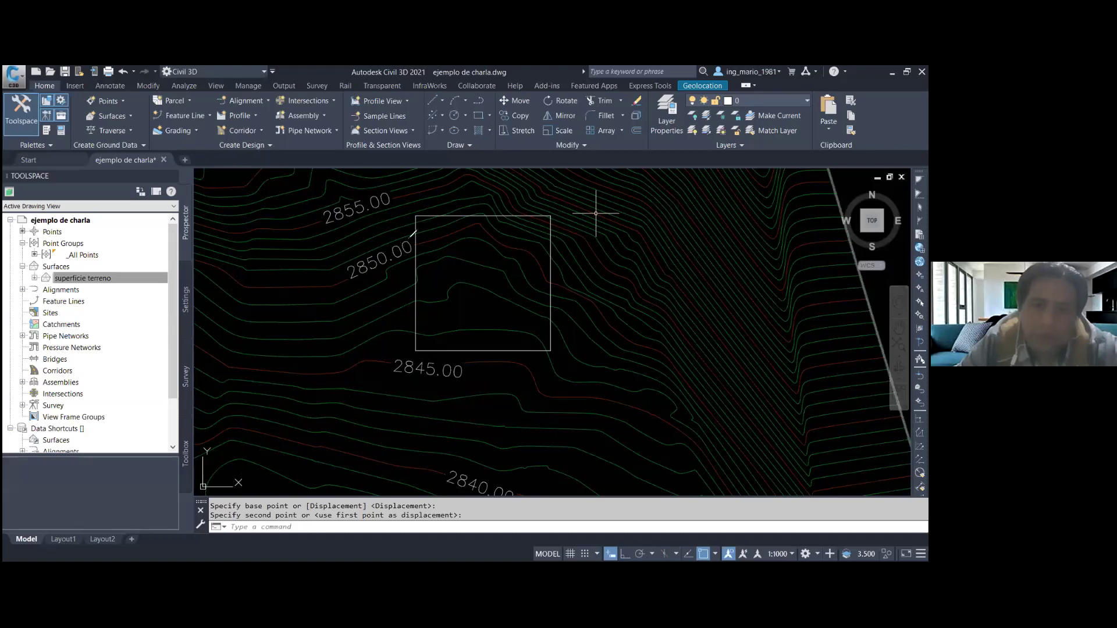
drag(410, 235, 414, 248)
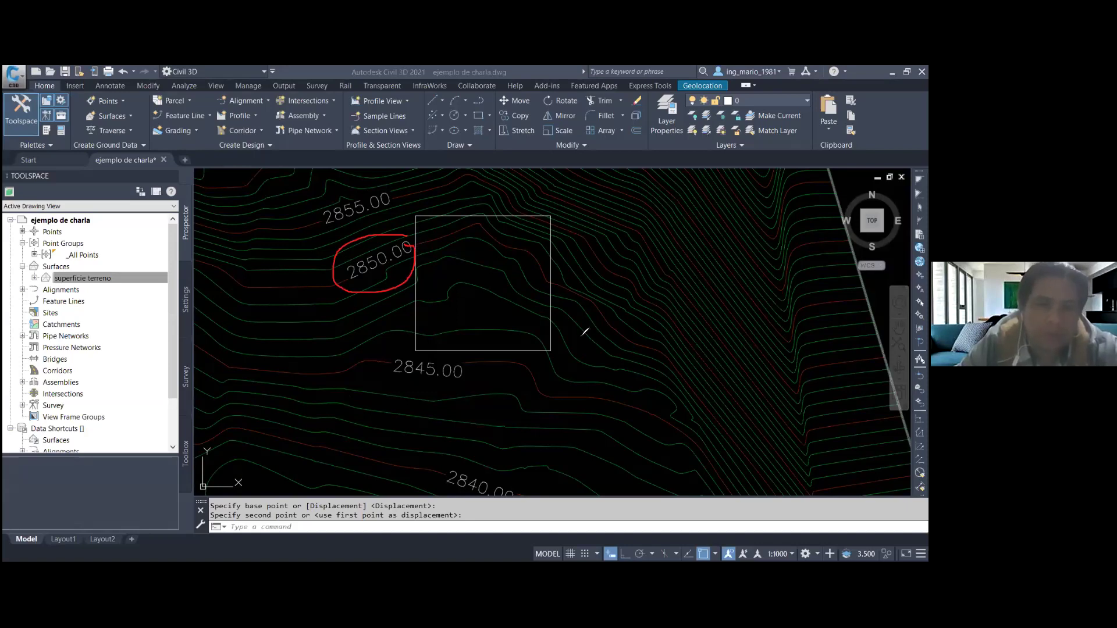
drag(562, 304, 570, 317)
mouse_move(587, 304)
mouse_down()
mouse_move(599, 327)
mouse_move(626, 306)
mouse_move(647, 342)
mouse_move(660, 317)
mouse_move(652, 324)
mouse_up()
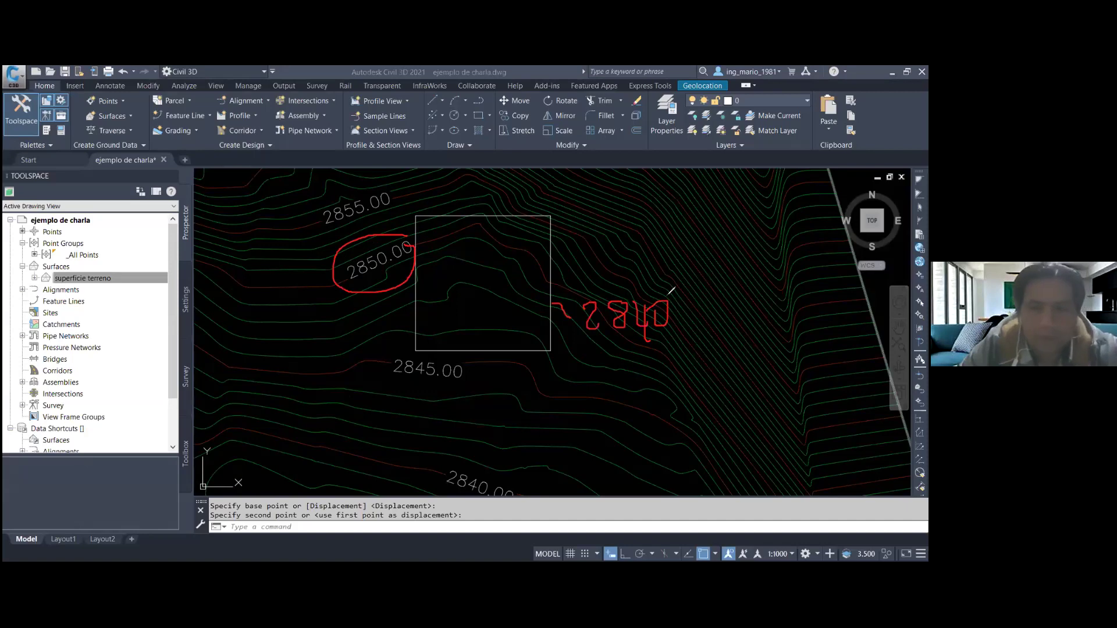
key(e)
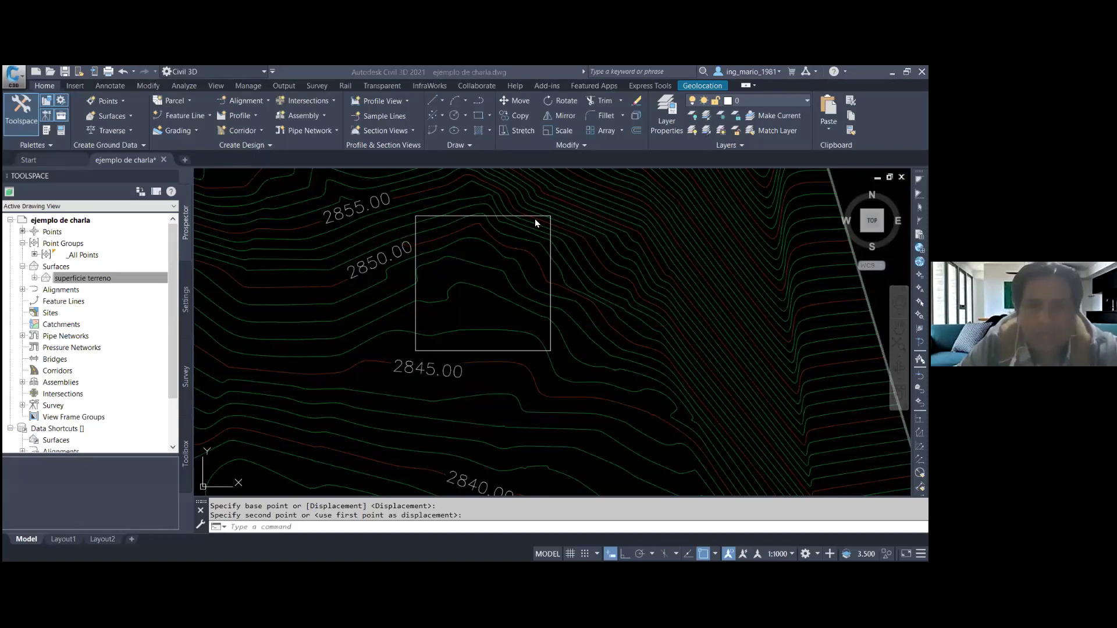
scroll(442, 291, down, 2)
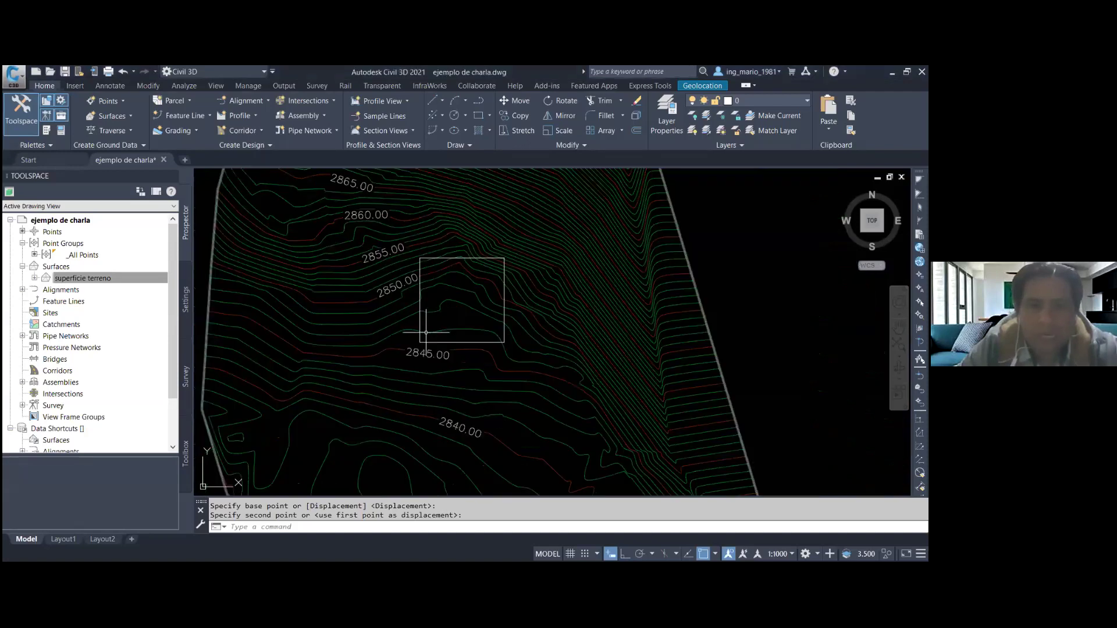
scroll(436, 308, down, 4)
scroll(434, 312, up, 4)
- Reselect the square platform outline and run MO to open its properties
click(494, 324)
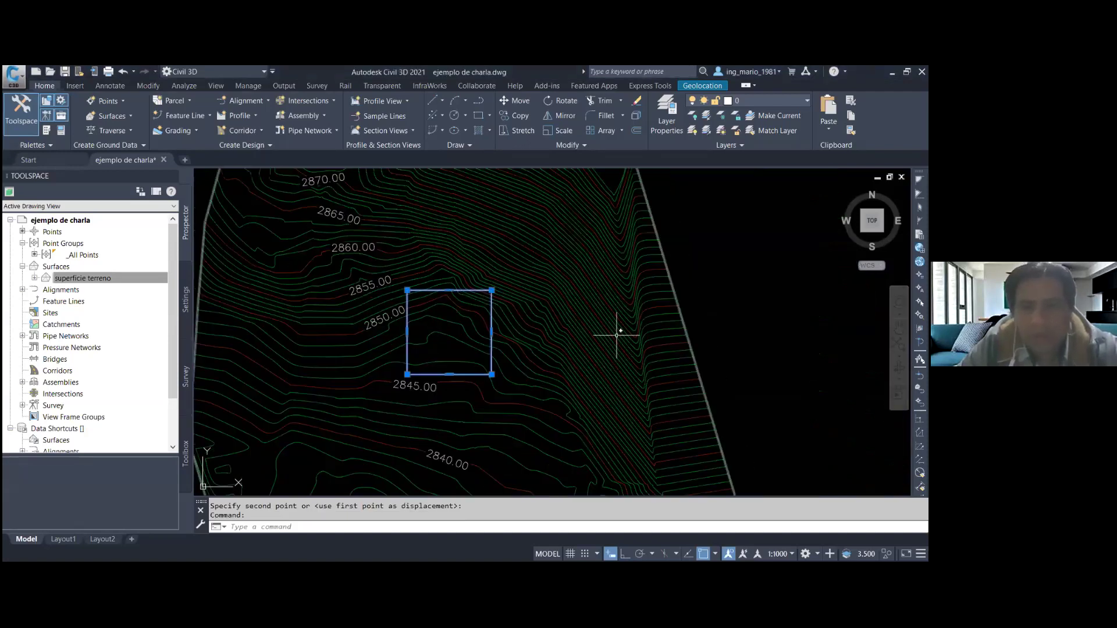
scroll(616, 331, down, 2)
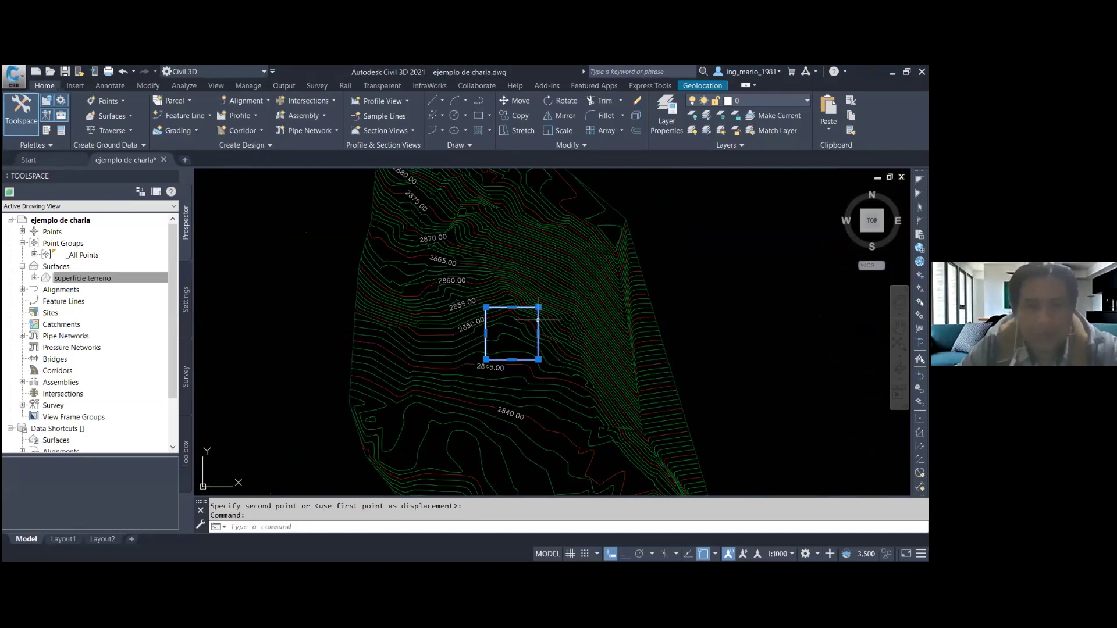
right_click(538, 321)
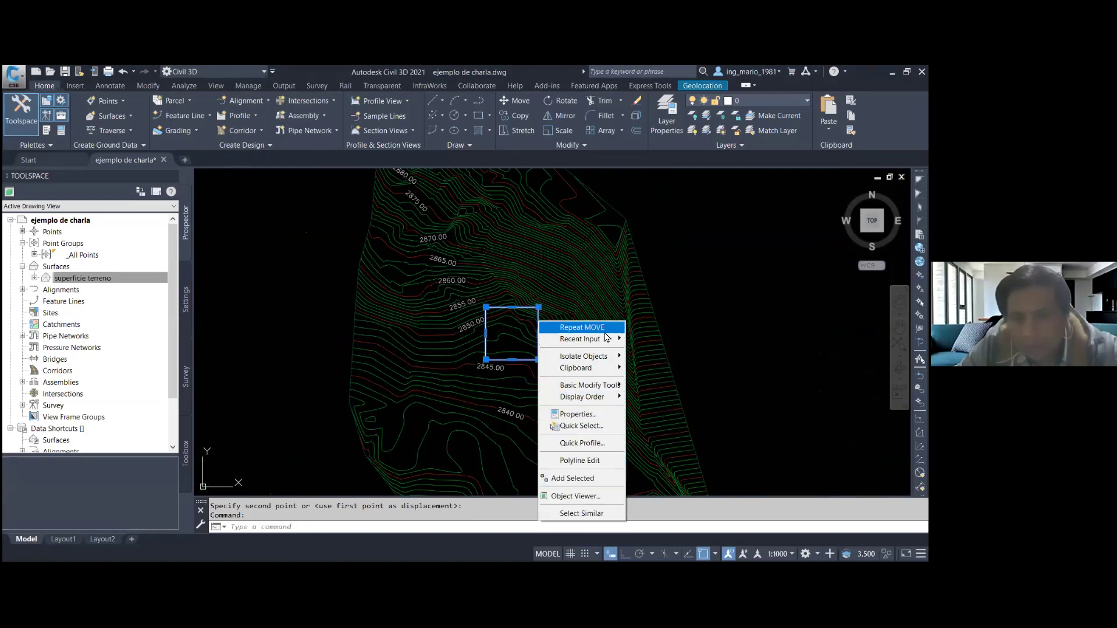
click(531, 332)
key(Escape)
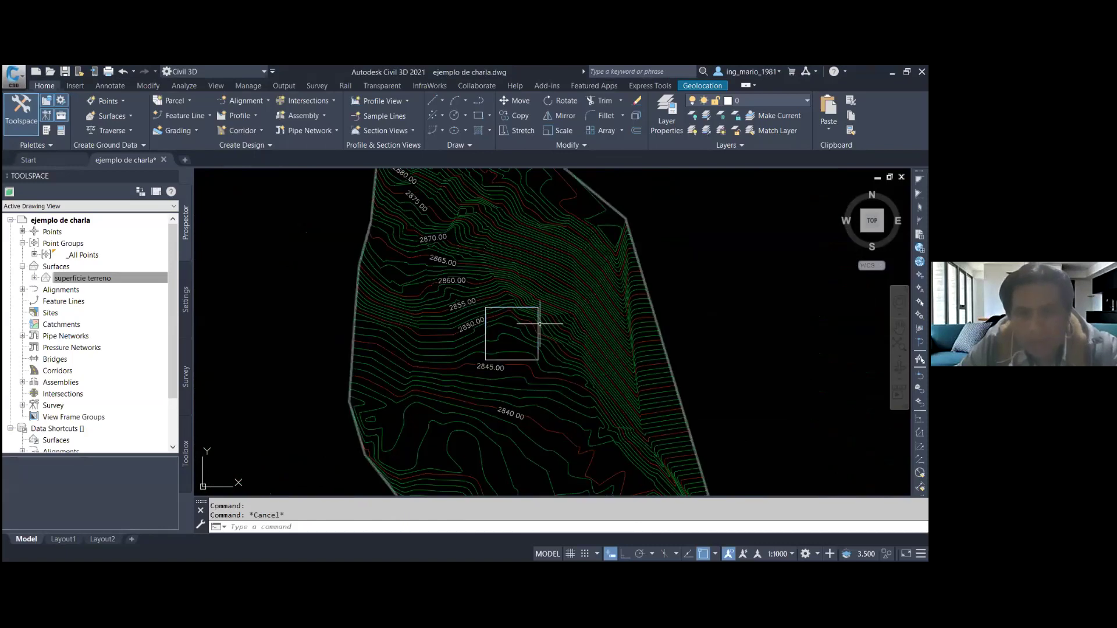
text(MO)
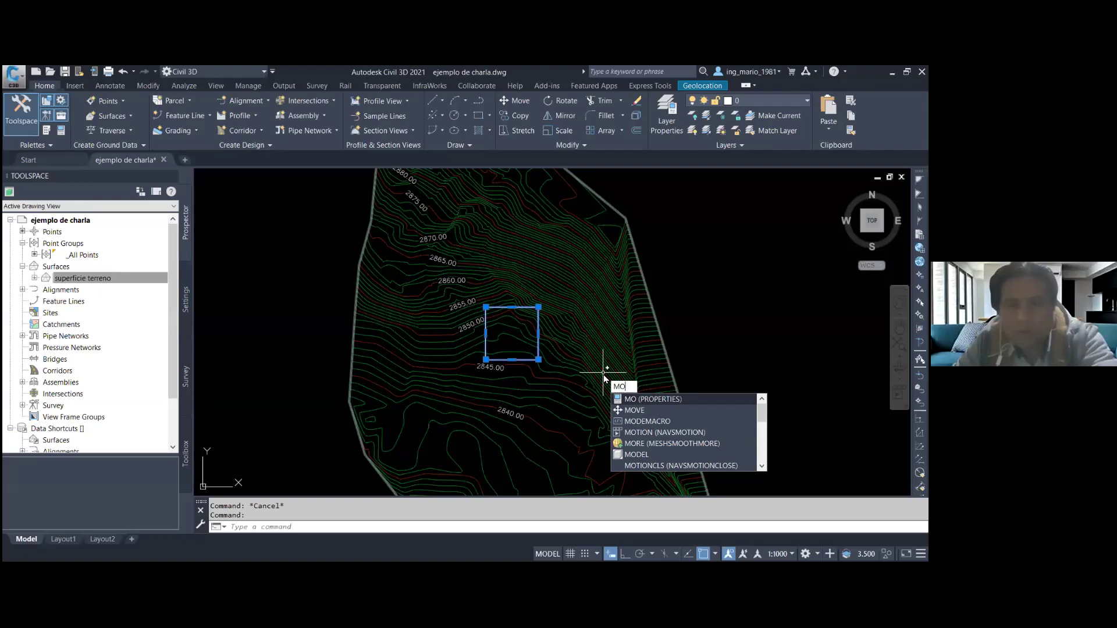
key(Return)
- Change the square polyline's elevation from 2843 to 2835 and close the Properties palette
scroll(700, 346, down, 2)
mouse_move(470, 411)
middle_down()
mouse_move(511, 411)
mouse_move(544, 365)
middle_up()
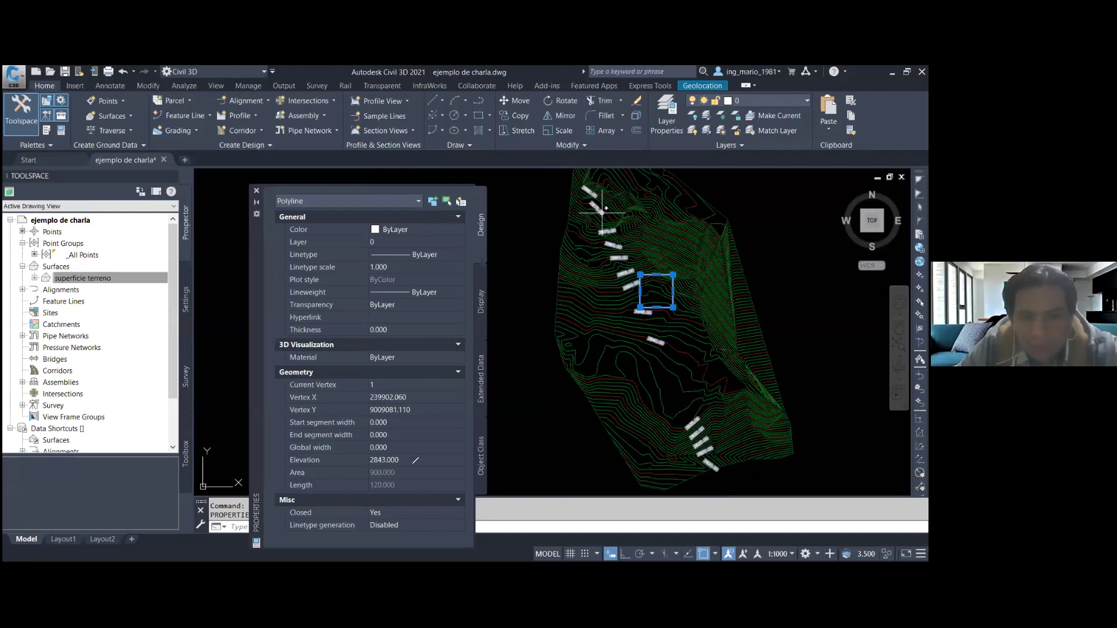
drag(416, 455, 361, 466)
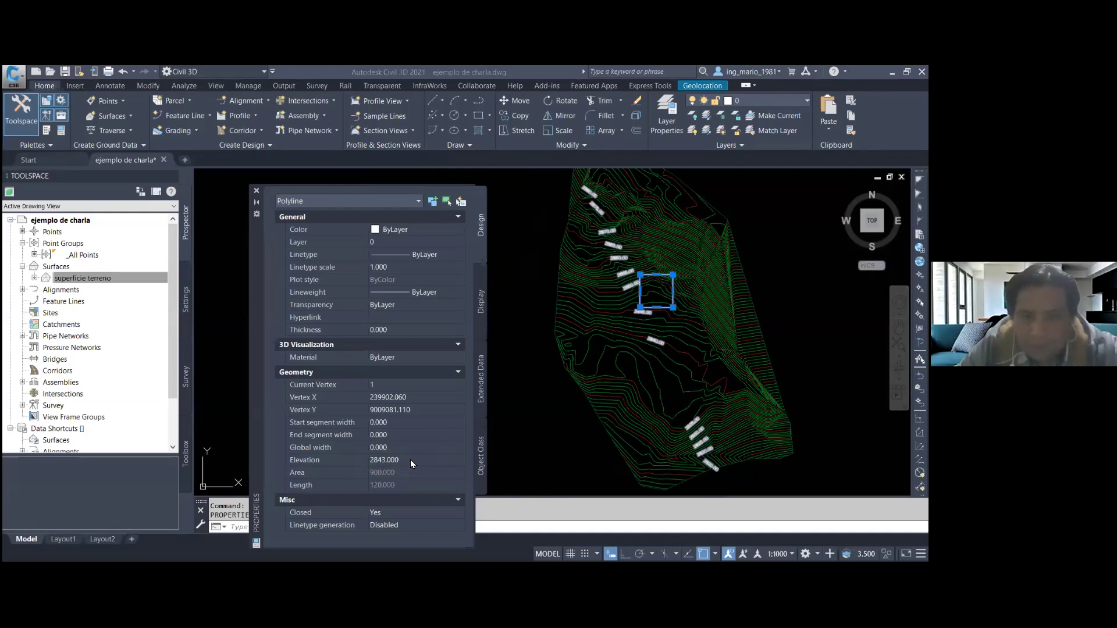
scroll(643, 269, up, 2)
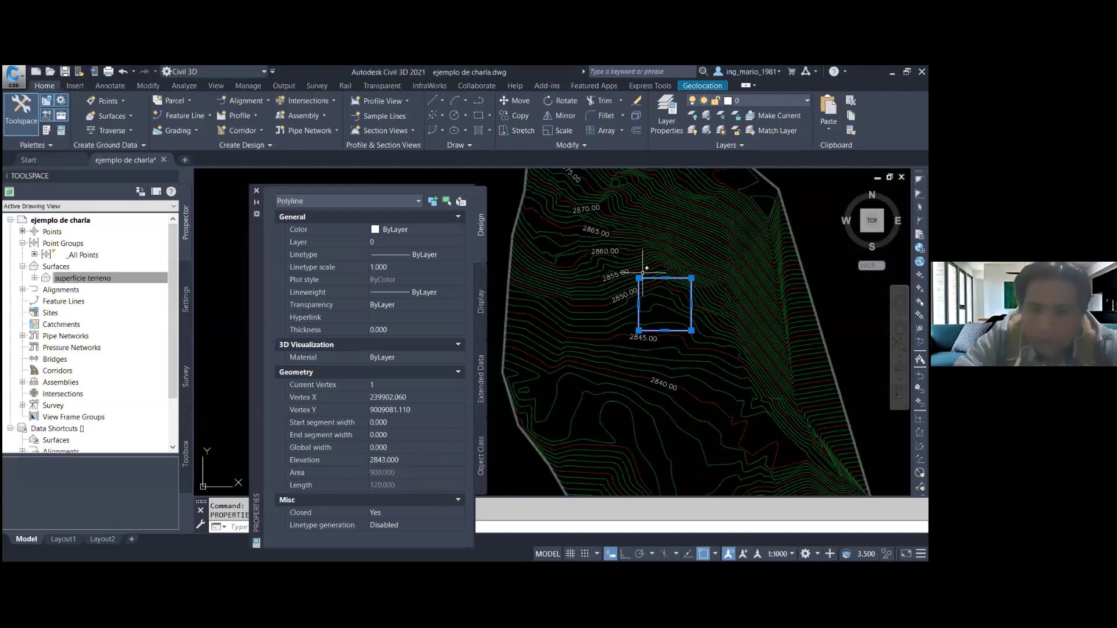
scroll(643, 274, up, 3)
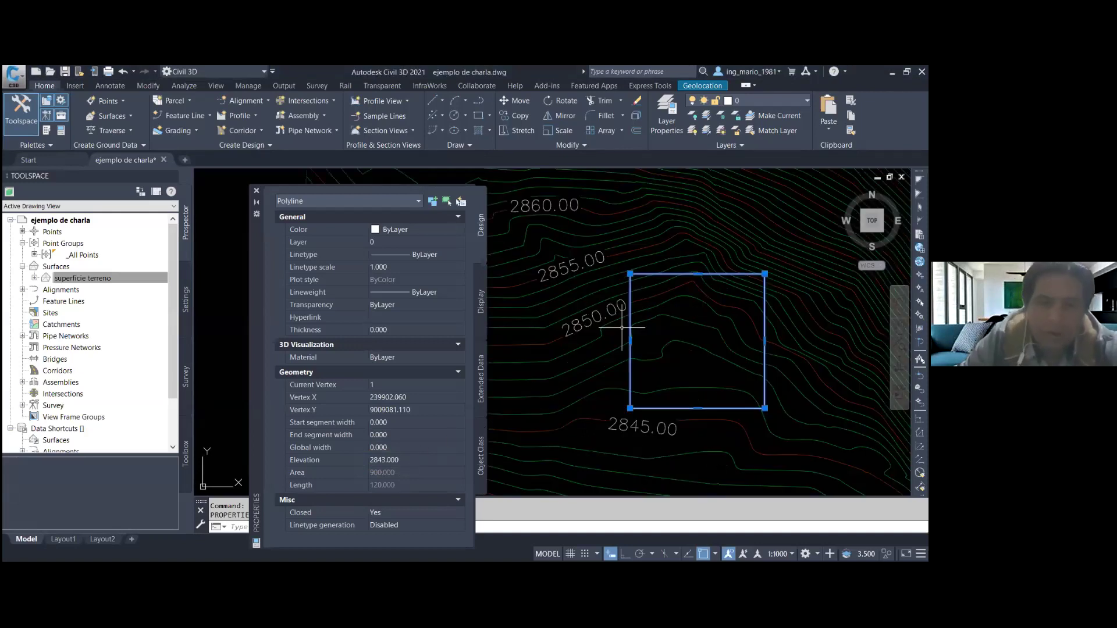
click(407, 465)
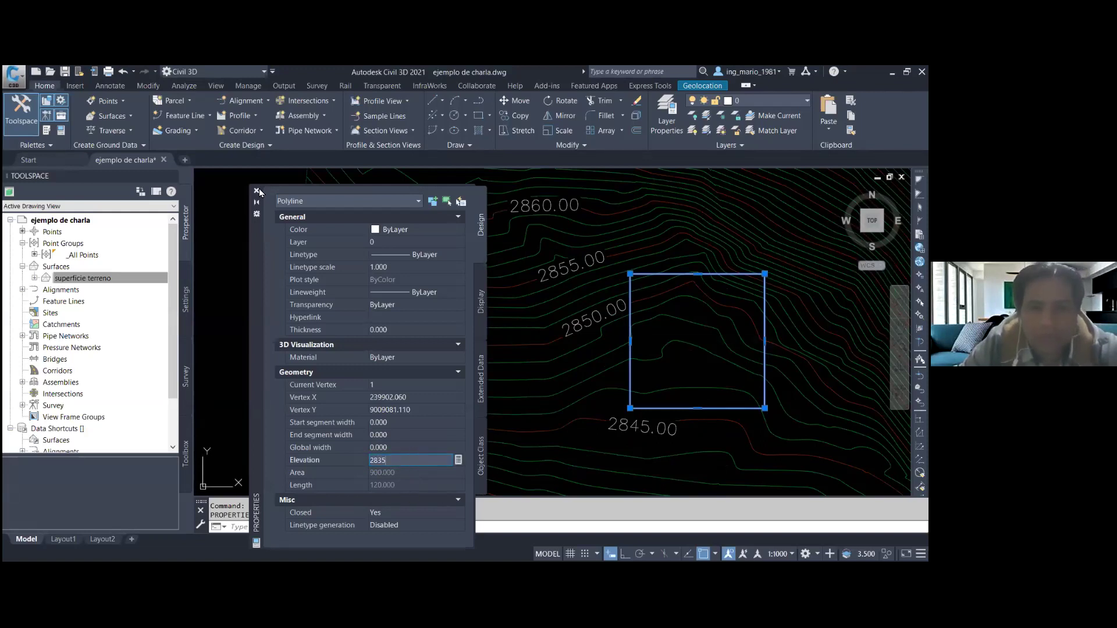
key(Up)
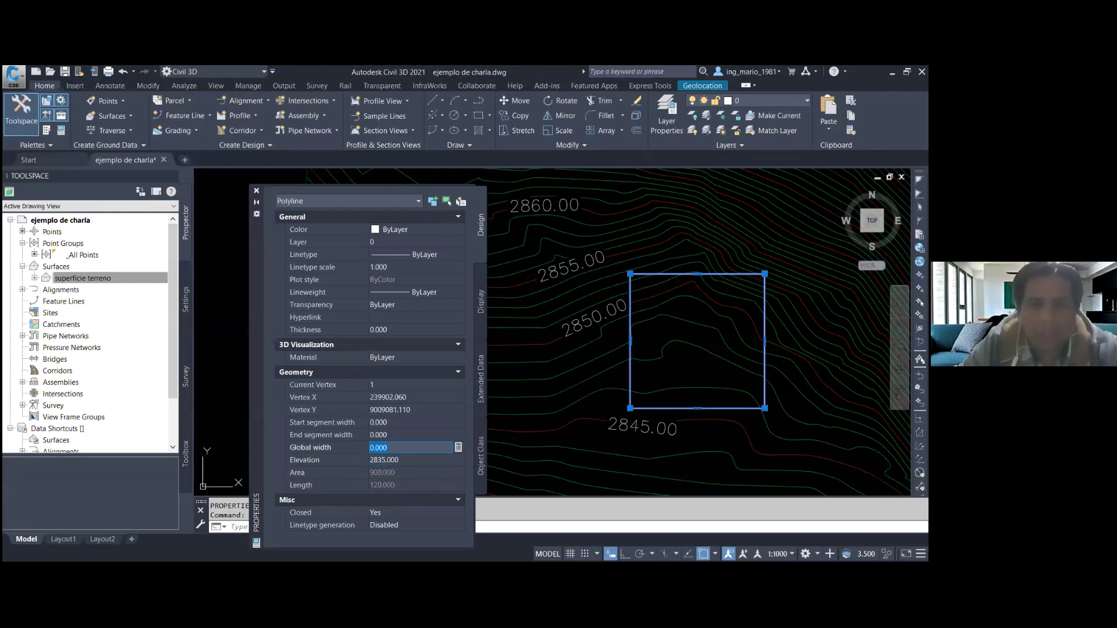
key(ctrl+1)
scroll(417, 365, down, 2)
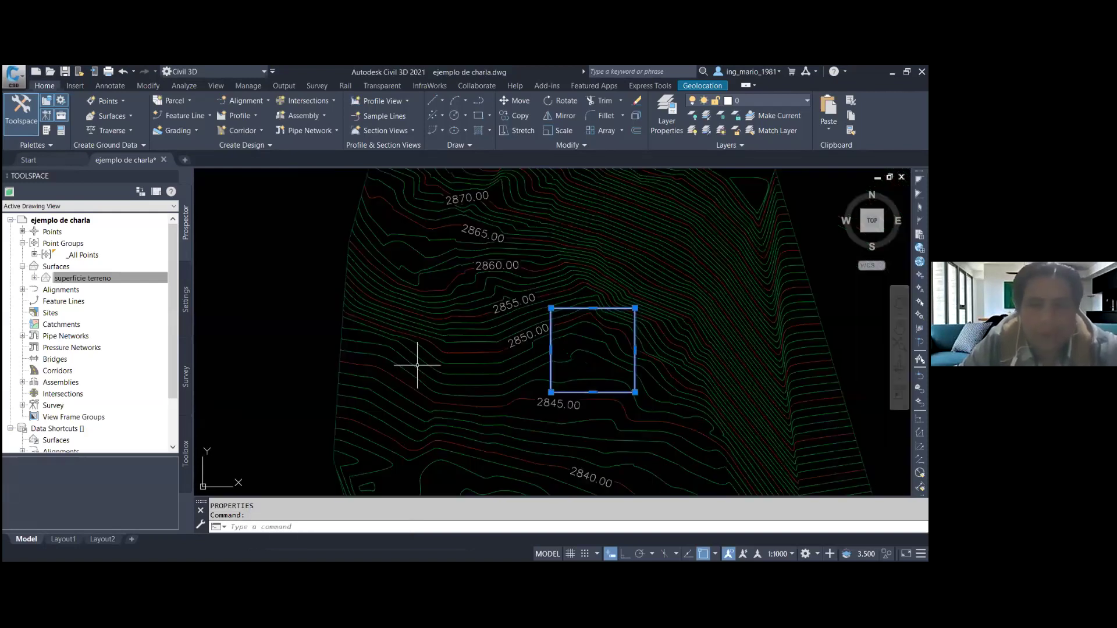
- Deselect the platform square and re-centre the view on the terrain
scroll(417, 365, down, 2)
key(Escape)
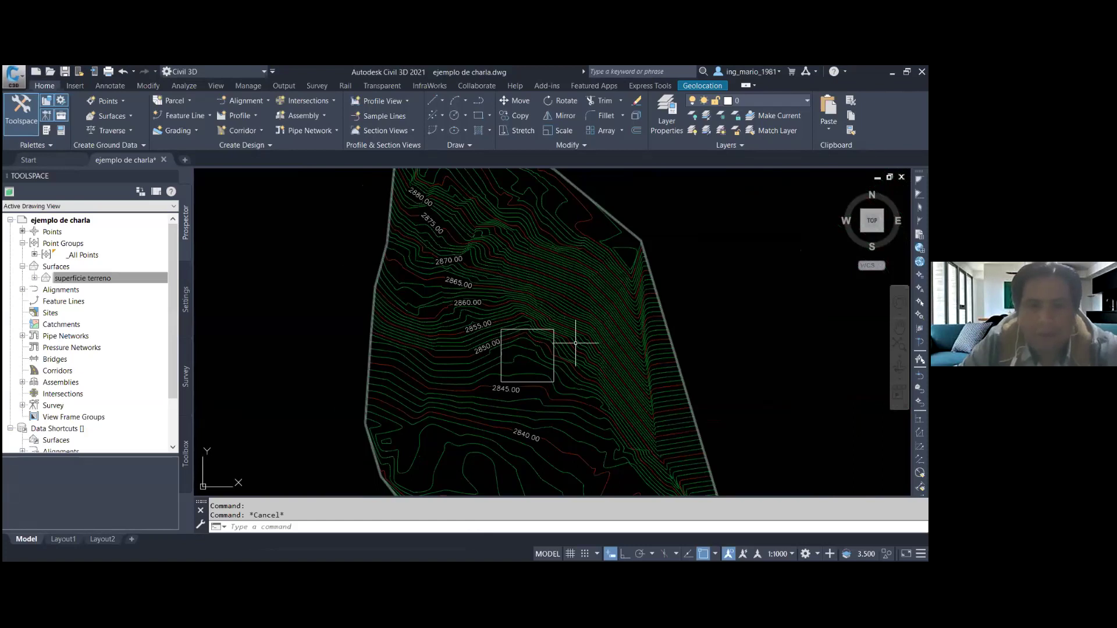
scroll(576, 343, up, 2)
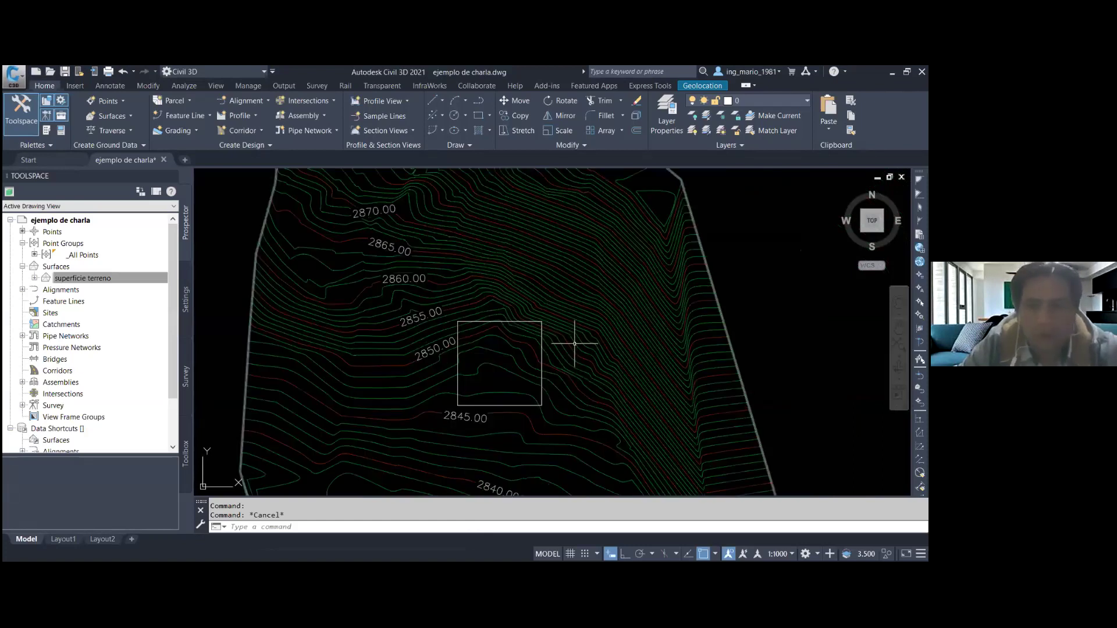
scroll(531, 338, down, 4)
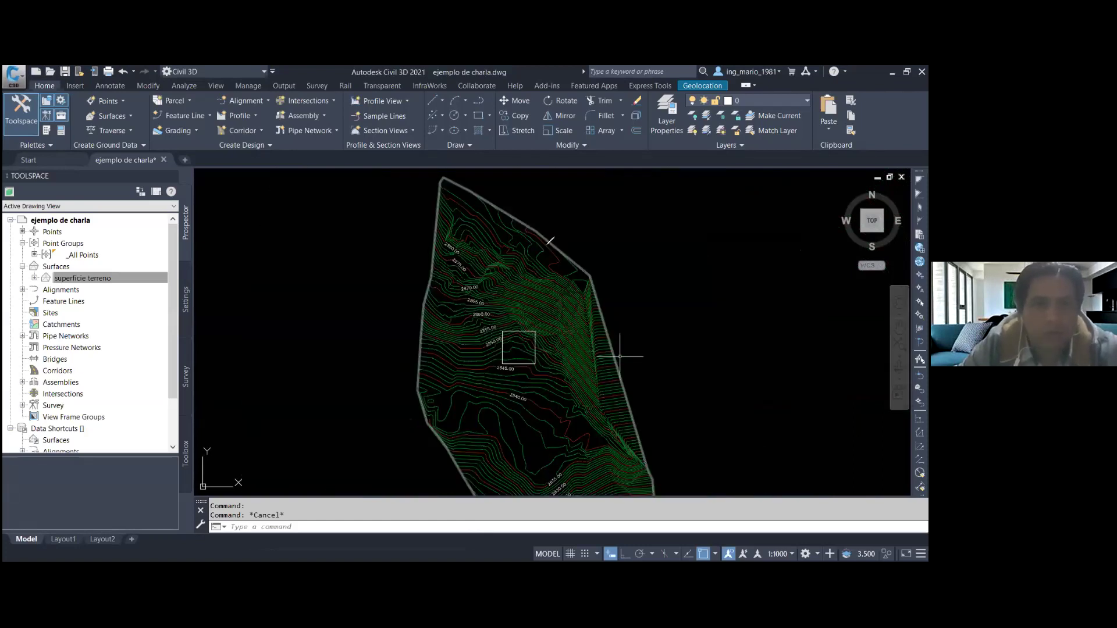
middle_drag(563, 341, 486, 330)
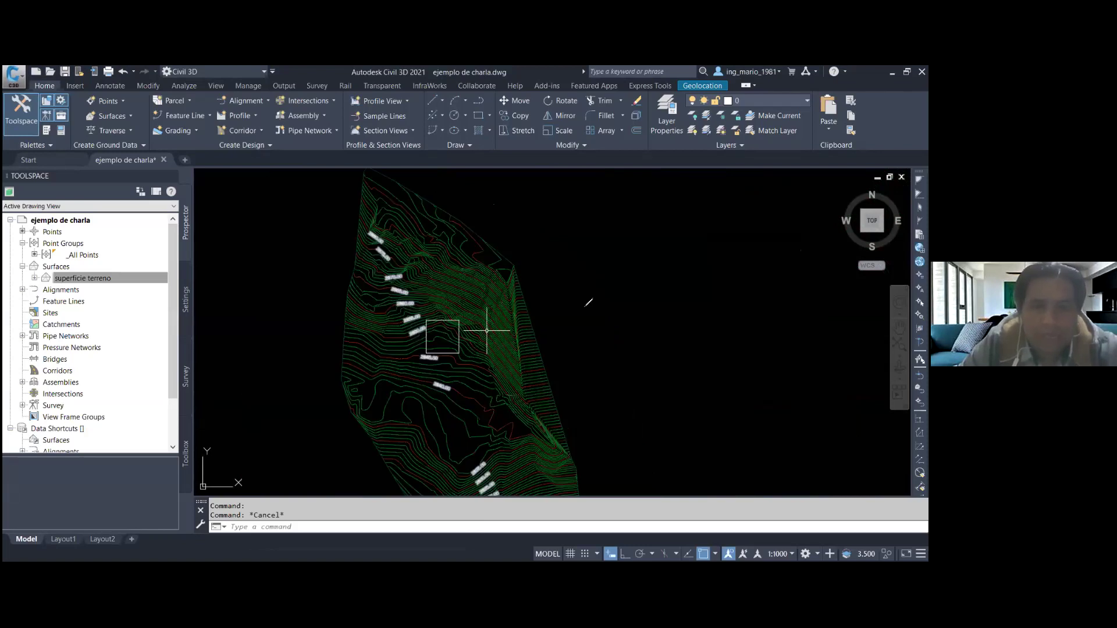
- Draw red emphasis marks toward the platform, clear them, and switch to the PowerPoint slides
mouse_move(594, 314)
mouse_down()
mouse_move(459, 315)
mouse_move(475, 320)
mouse_up()
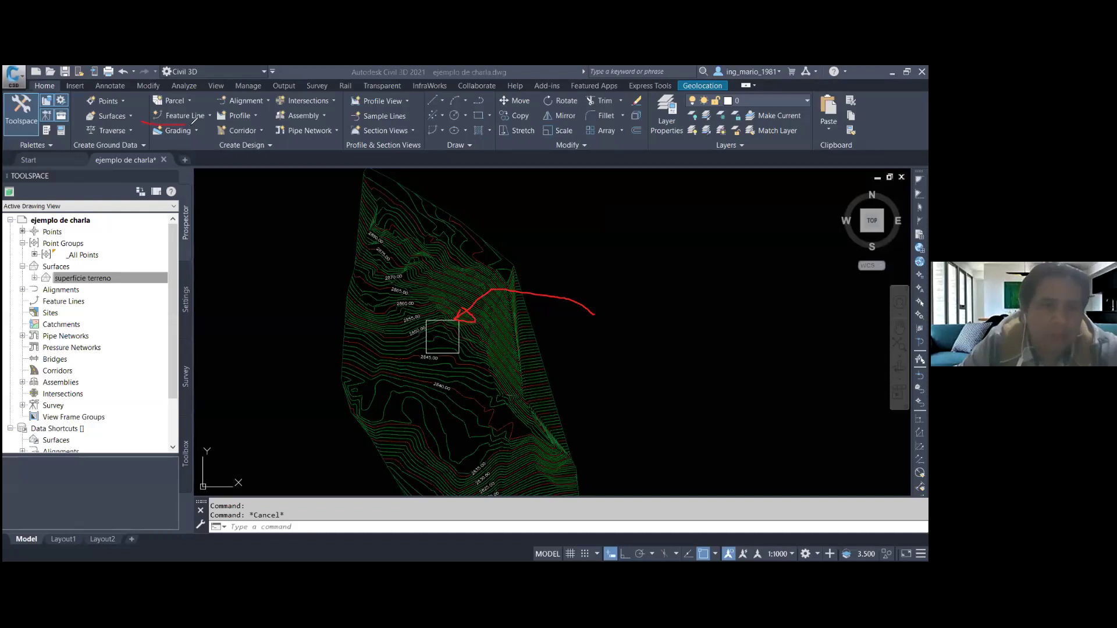
drag(164, 124, 146, 111)
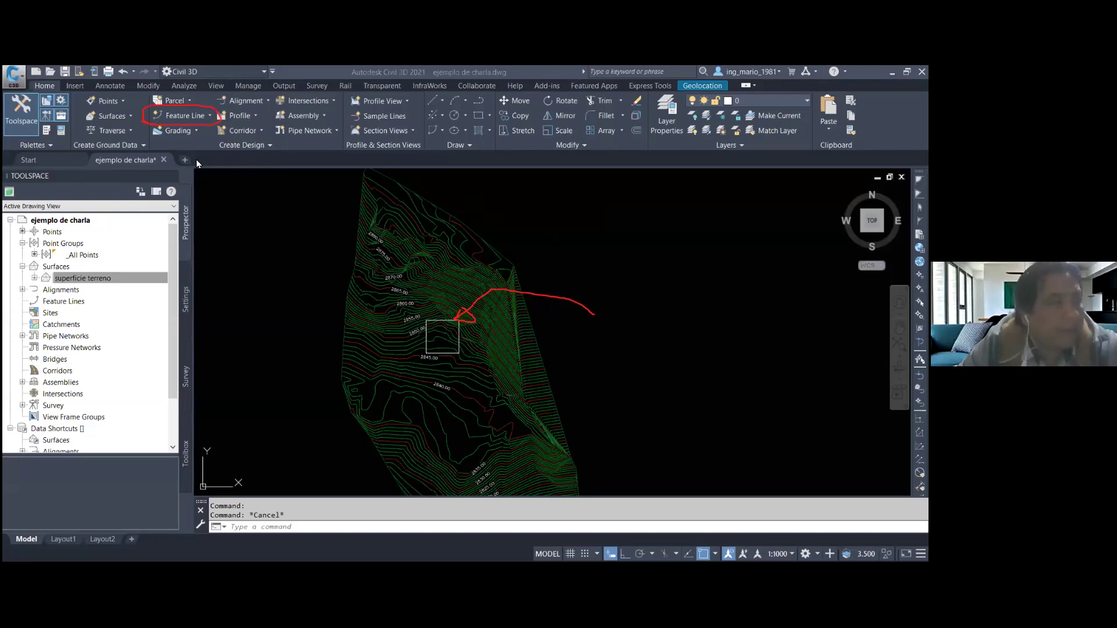
key(Escape)
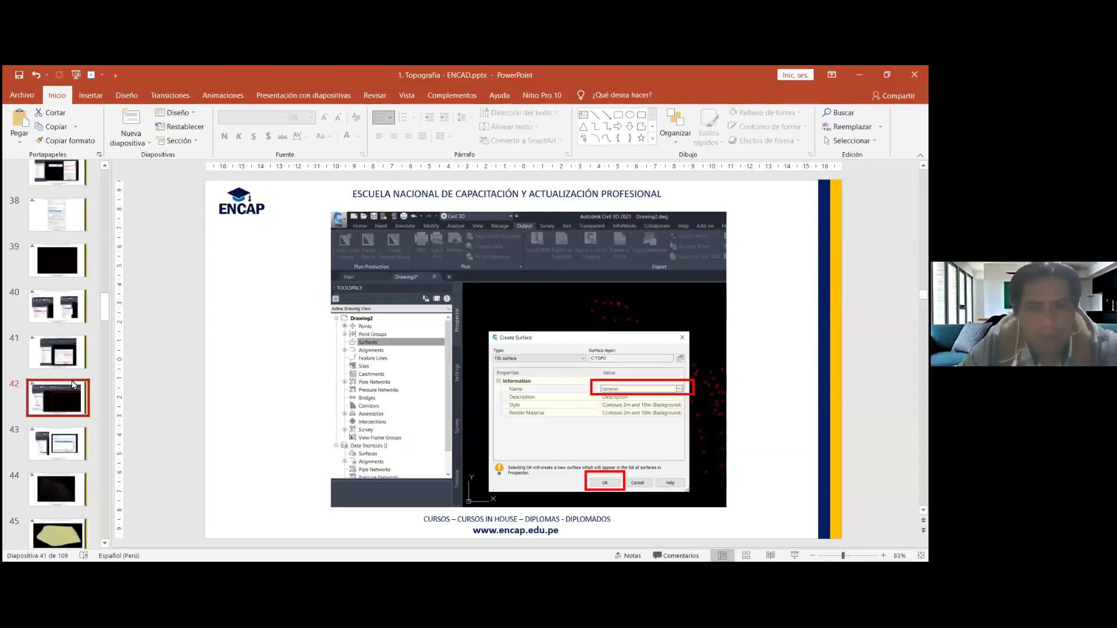
click(71, 382)
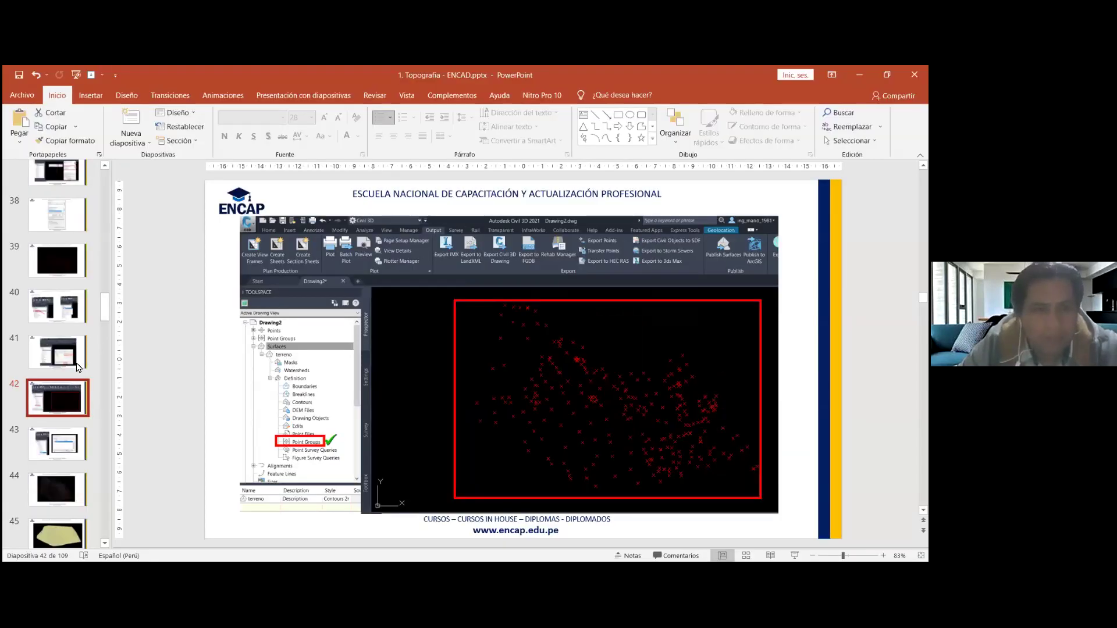
- Advance to the terrace photo on slide 50 and trace its stepped profile in red
key(Down)
key(Down)
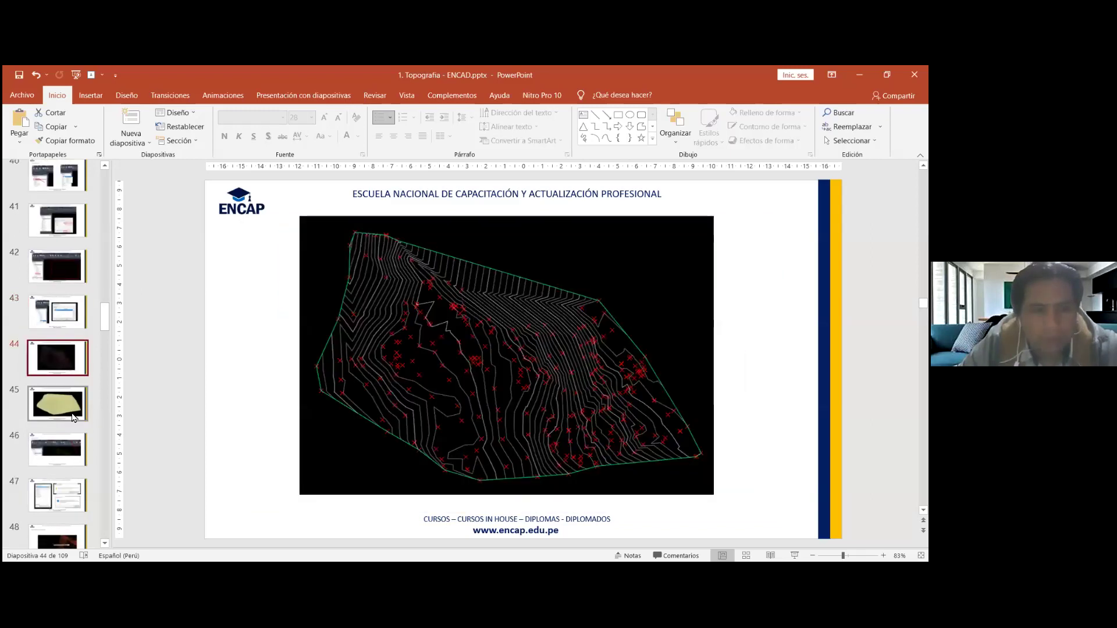
key(Down)
key(Down)
key(Down)
key(Down)
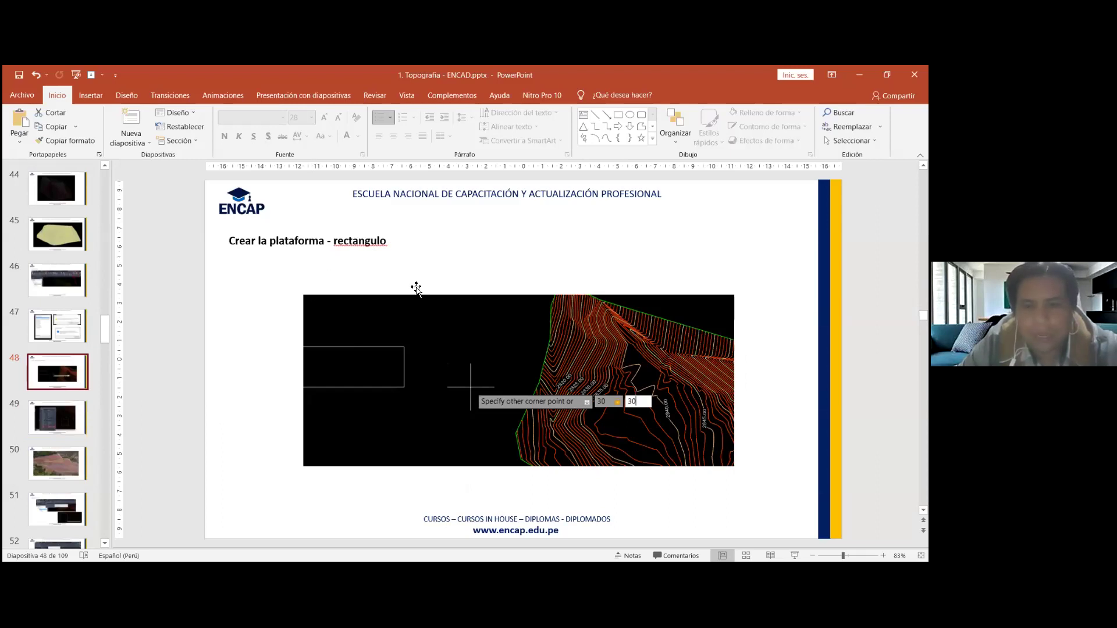
click(63, 418)
scroll(64, 410, down, 1)
key(Down)
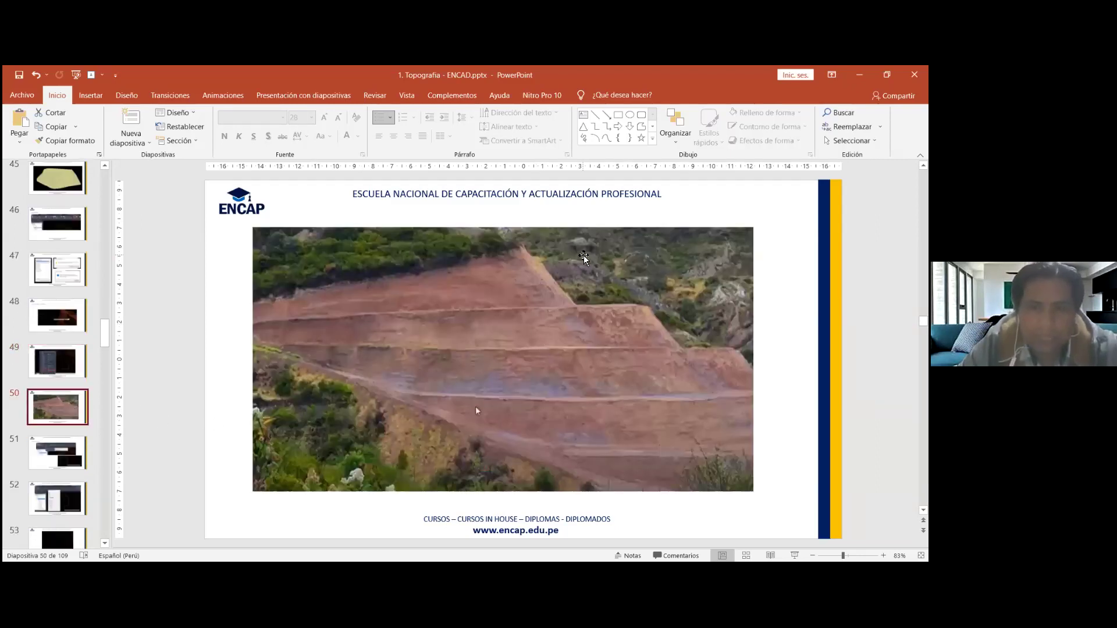
mouse_move(524, 245)
mouse_down()
mouse_move(580, 344)
mouse_move(678, 447)
mouse_up()
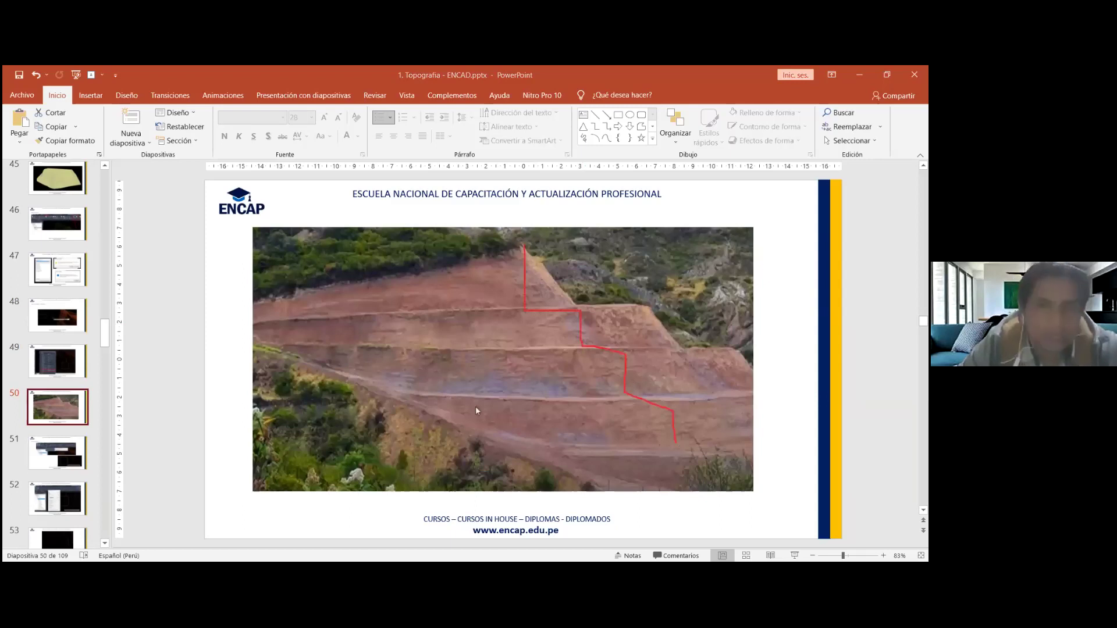
click(526, 217)
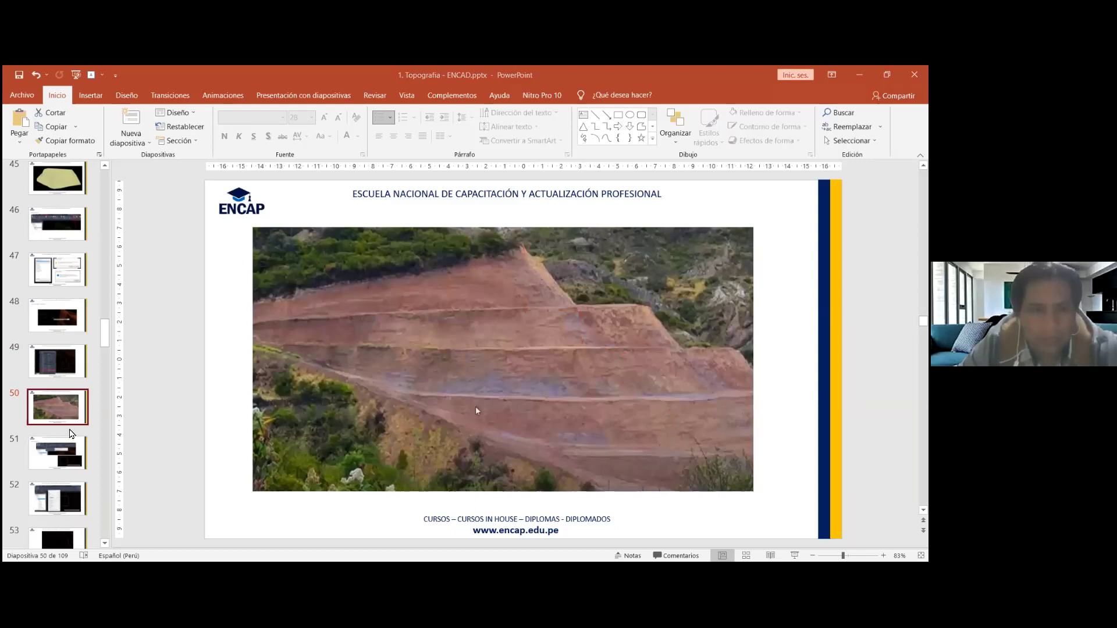
scroll(463, 324, down, 1)
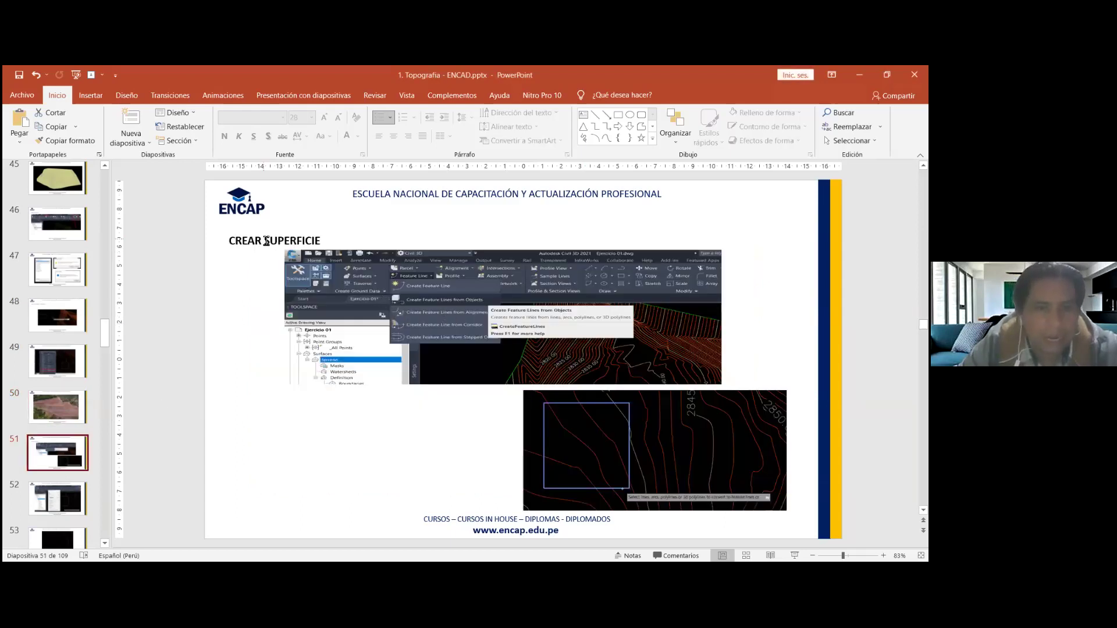
- Retitle slide 51 to 'CREAR la línea característica' and return to Civil 3D
double_click(329, 239)
text(la línea carac)
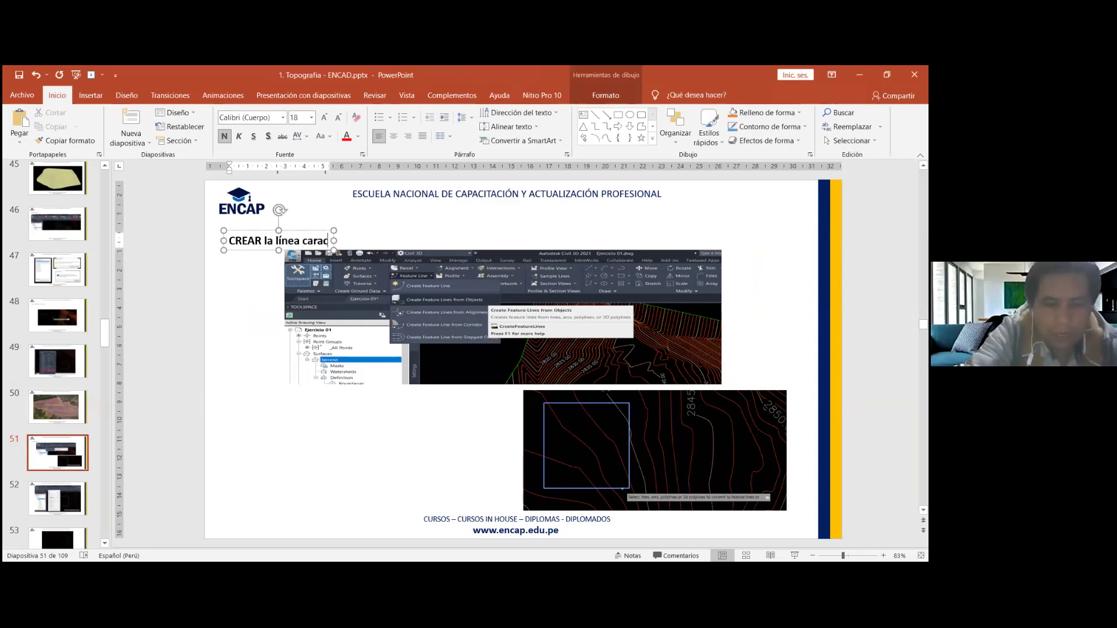
text(terística)
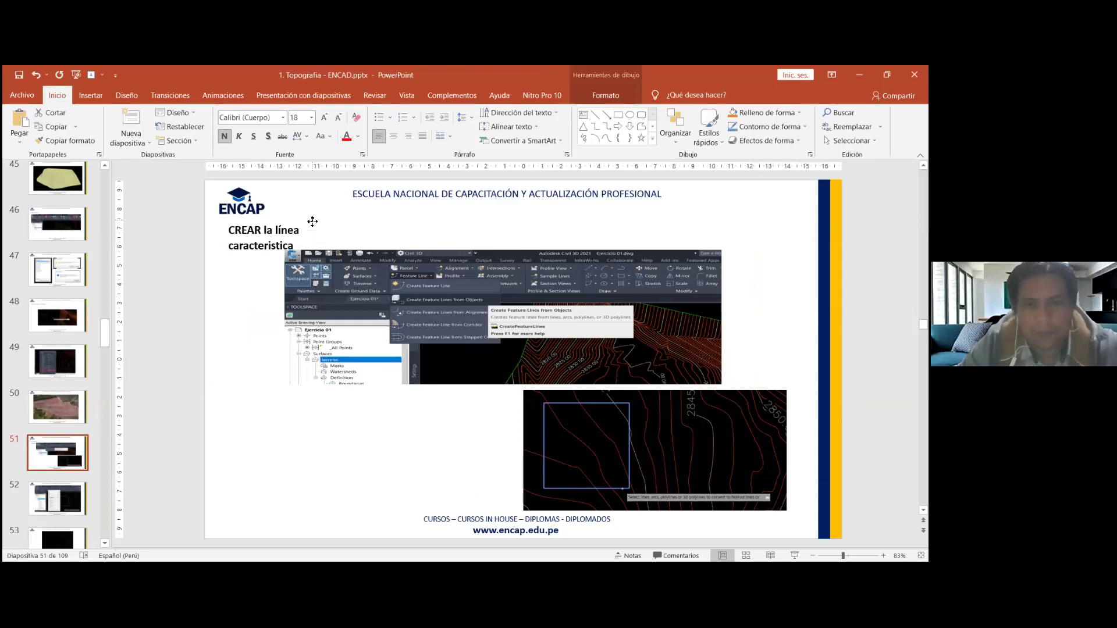
key(Escape)
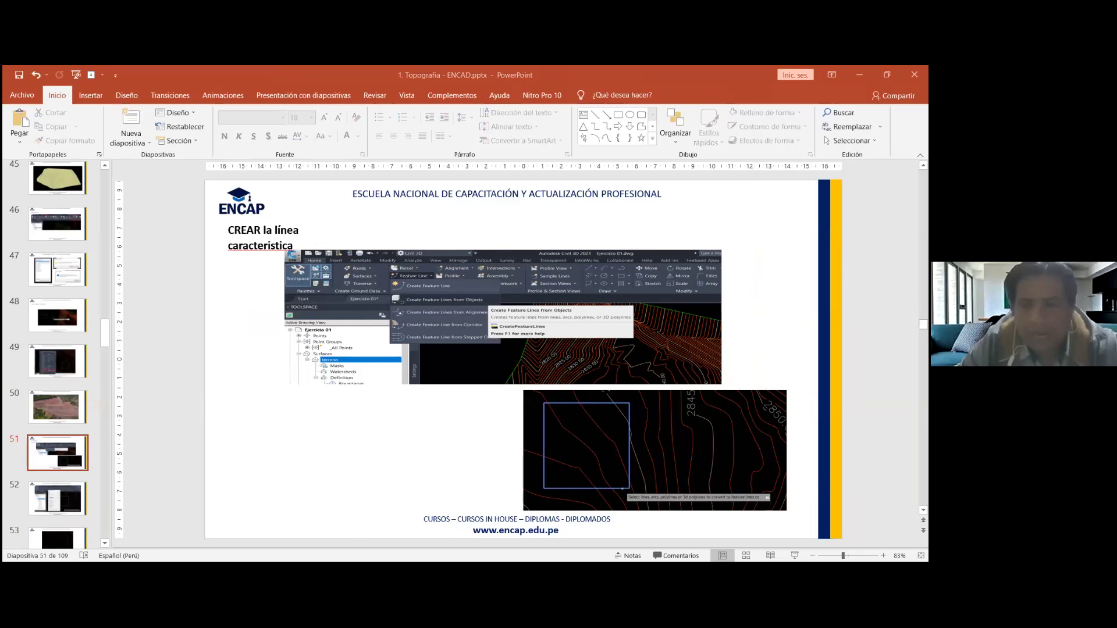
key(alt+Tab)
scroll(429, 350, up, 5)
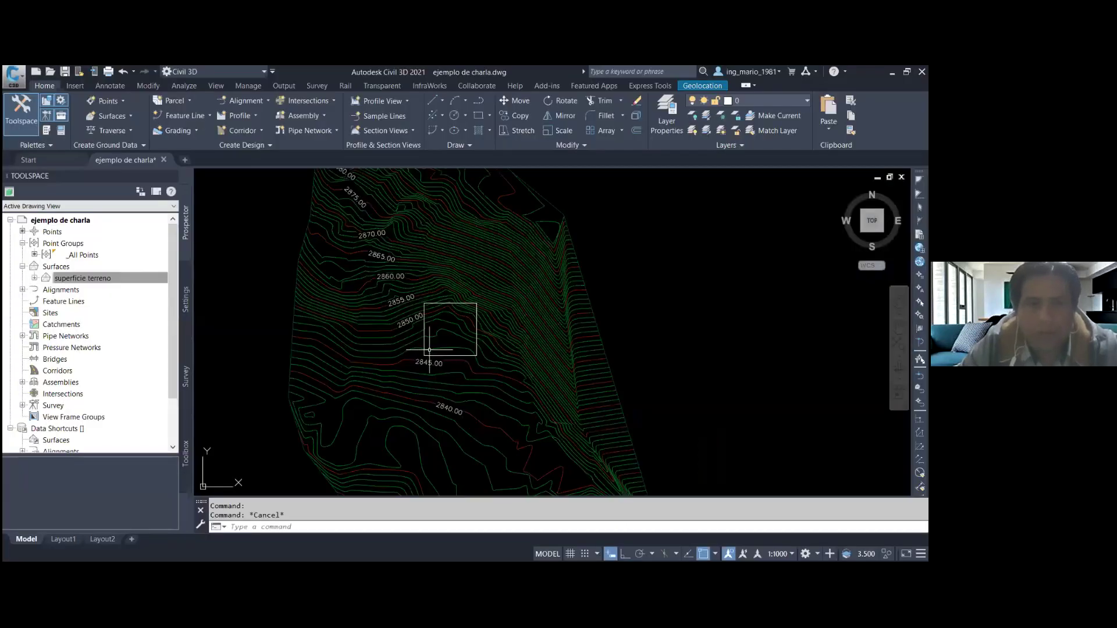
- Convert the platform square into a feature line named 'Fborde de plataforma' on Site 1
click(207, 117)
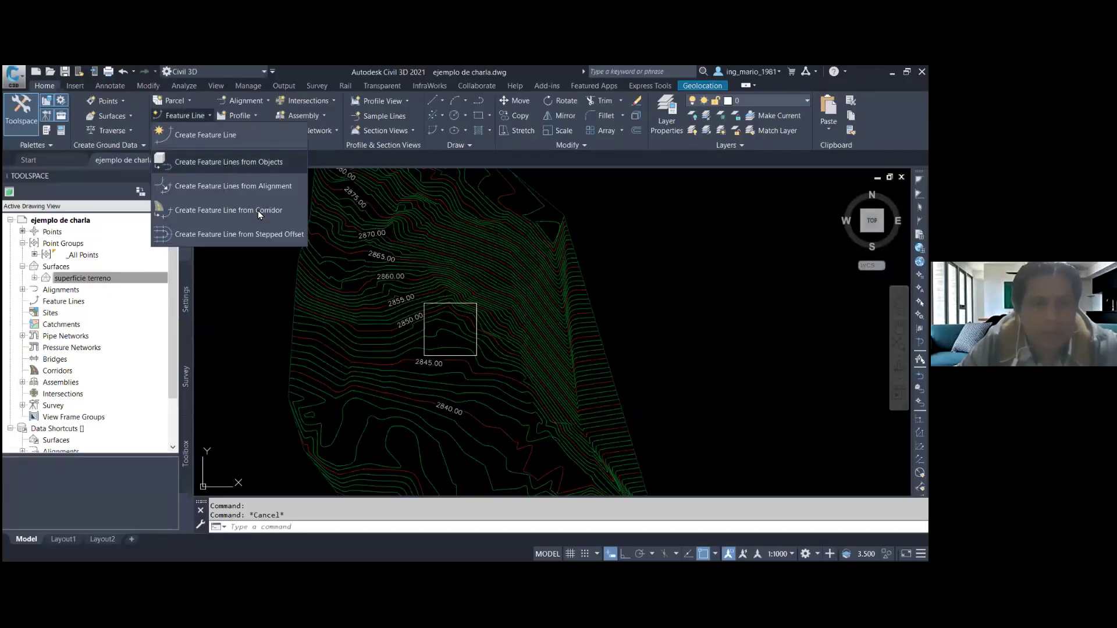
click(228, 161)
scroll(469, 334, up, 2)
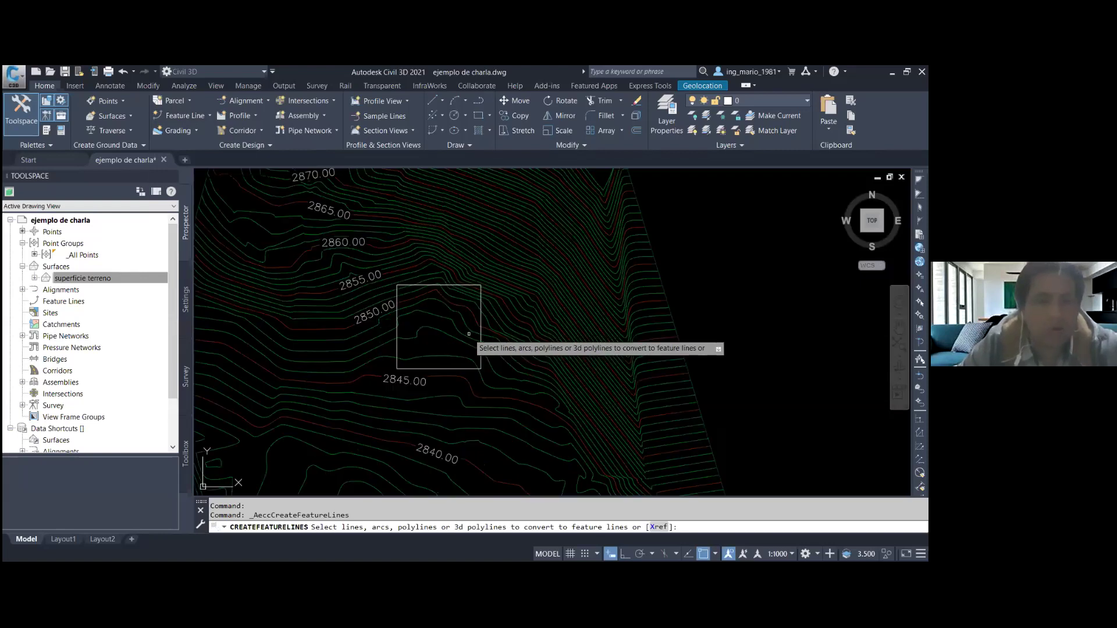
click(480, 334)
scroll(494, 355, down, 4)
key(Return)
click(226, 199)
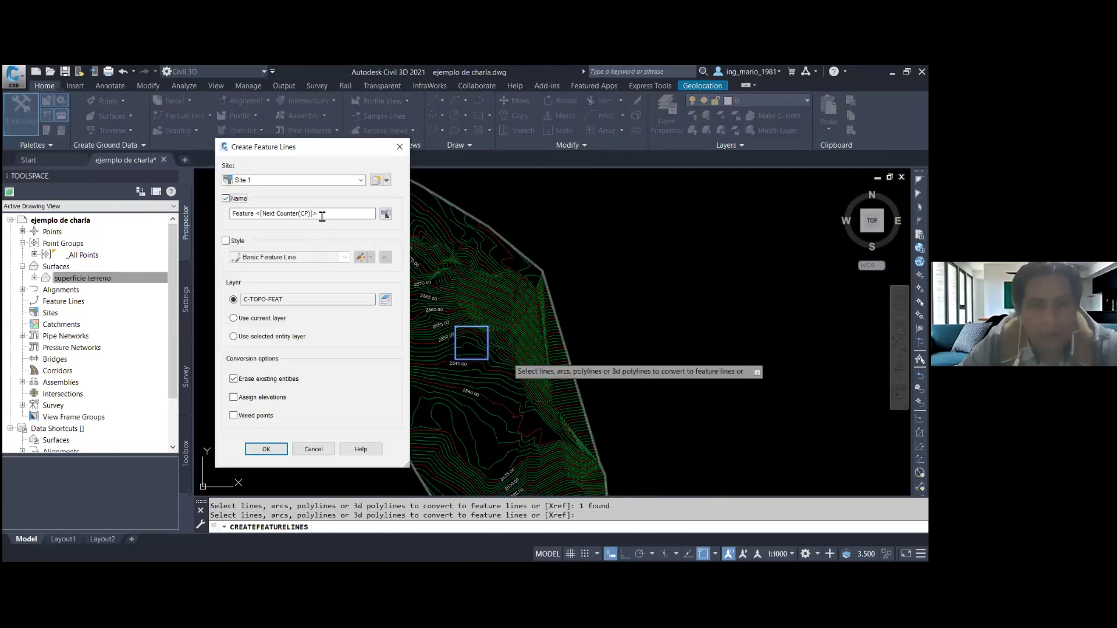
drag(322, 216, 230, 214)
text(Fborde de plataforma)
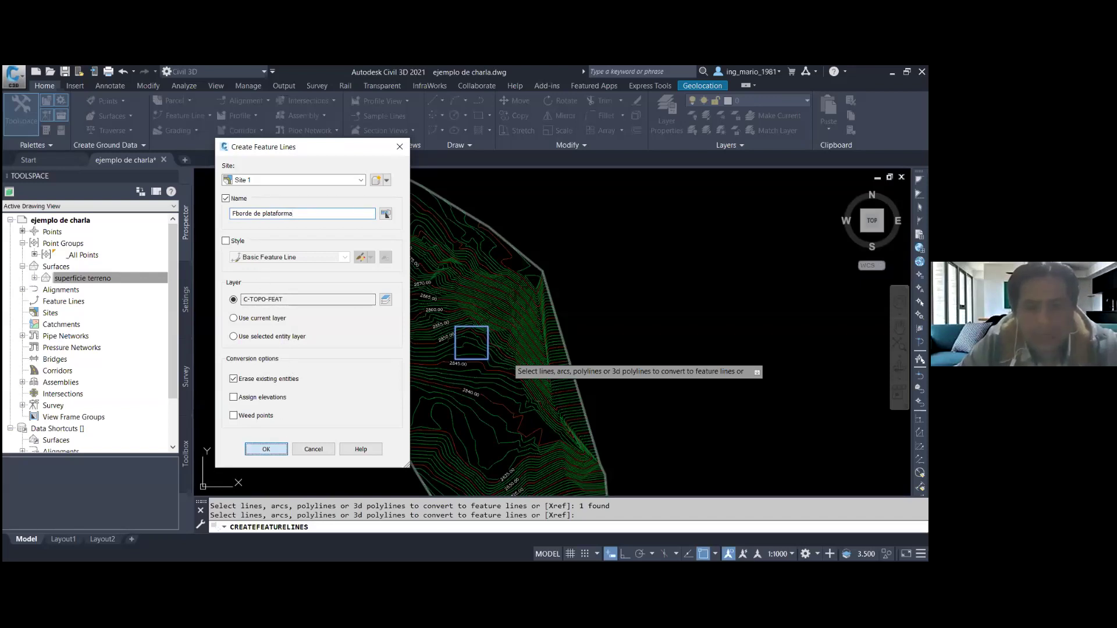
click(266, 449)
- Zoom and pan to inspect the new feature line over the terrain contours
scroll(437, 341, up, 2)
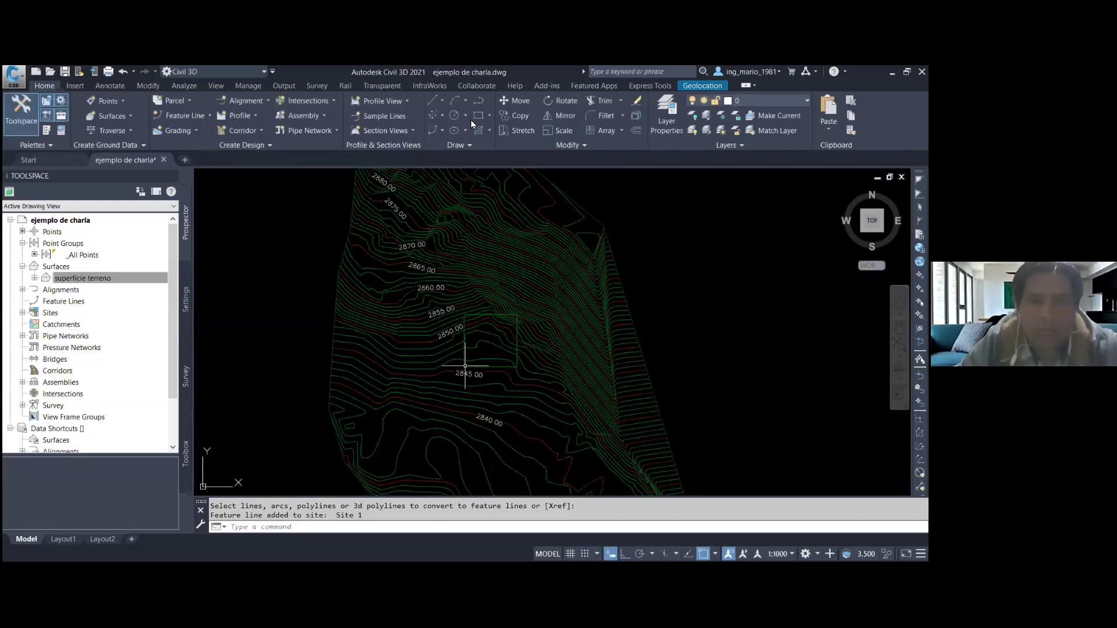
scroll(465, 365, up, 2)
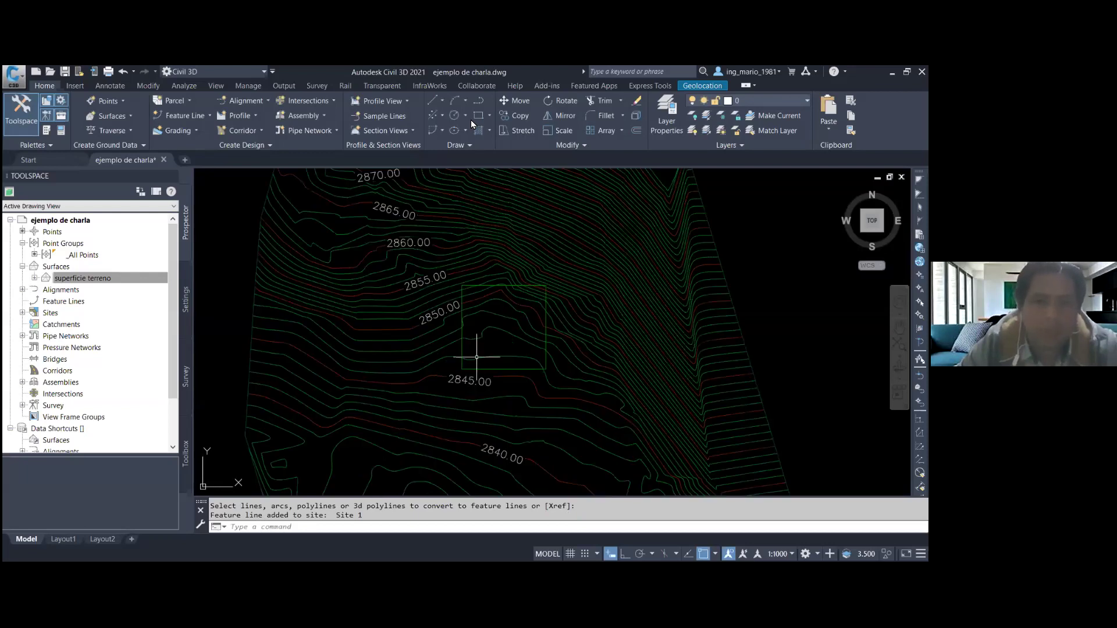
scroll(476, 357, up, 2)
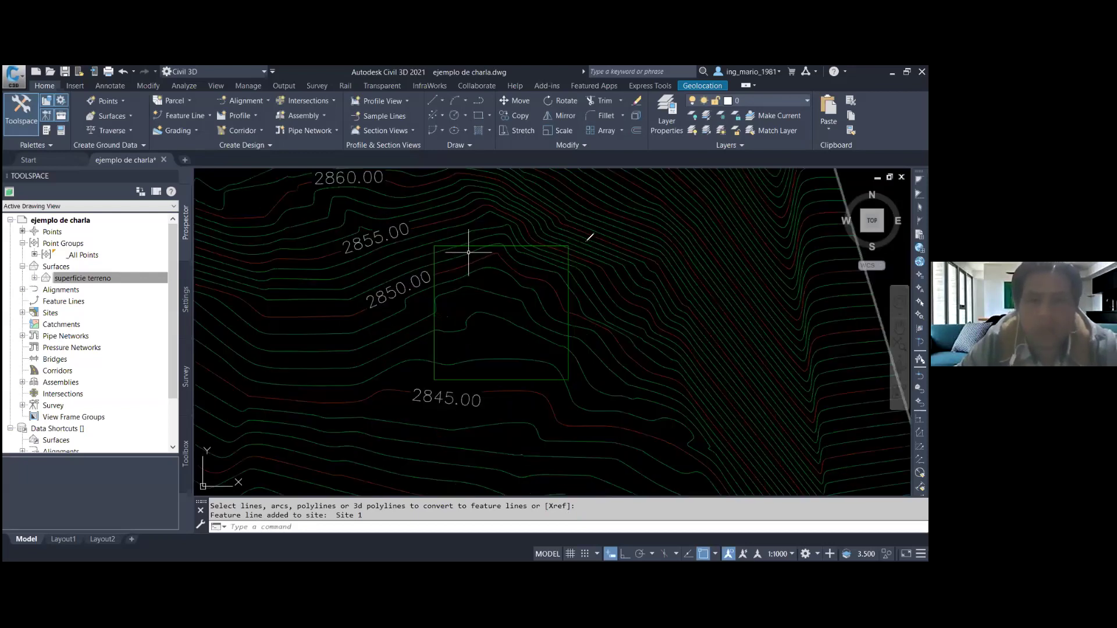
scroll(522, 184, down, 2)
drag(527, 276, 495, 303)
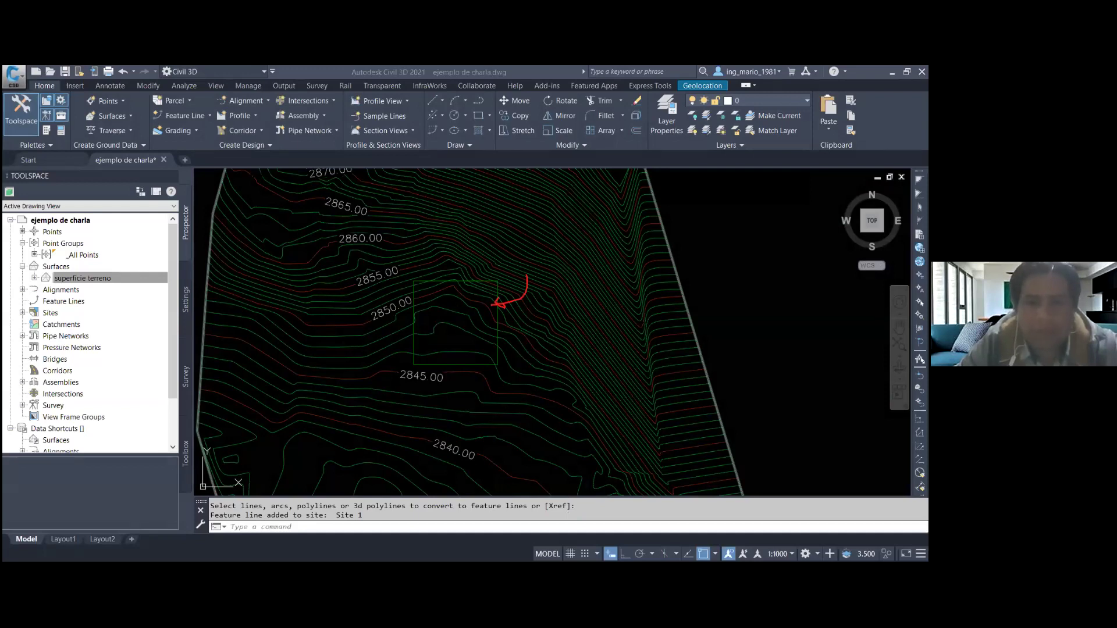
scroll(512, 321, down, 3)
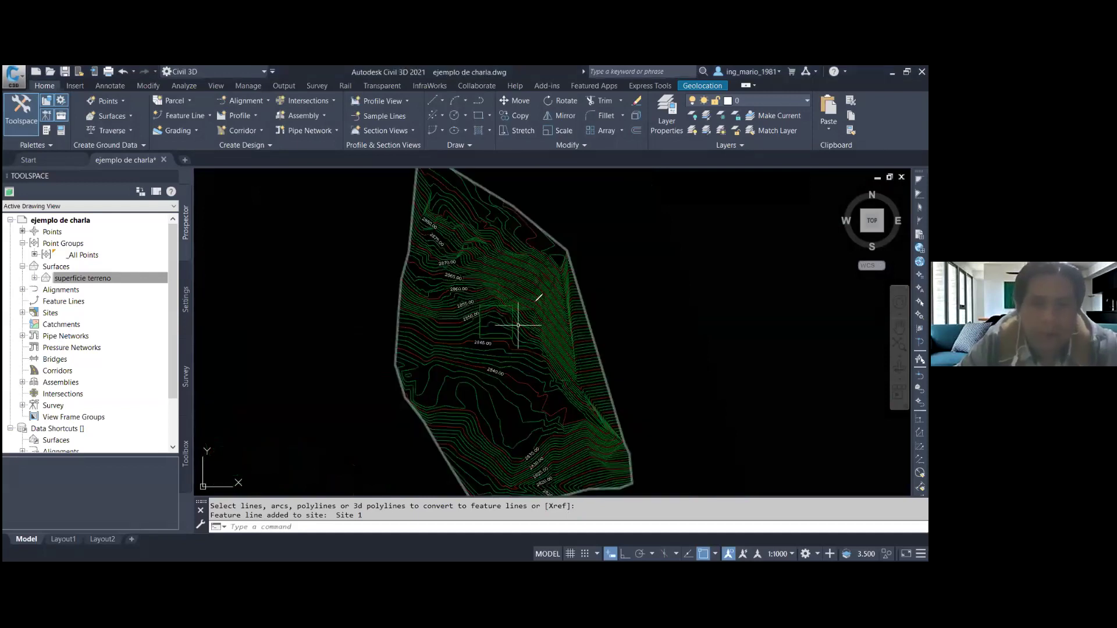
scroll(512, 324, up, 2)
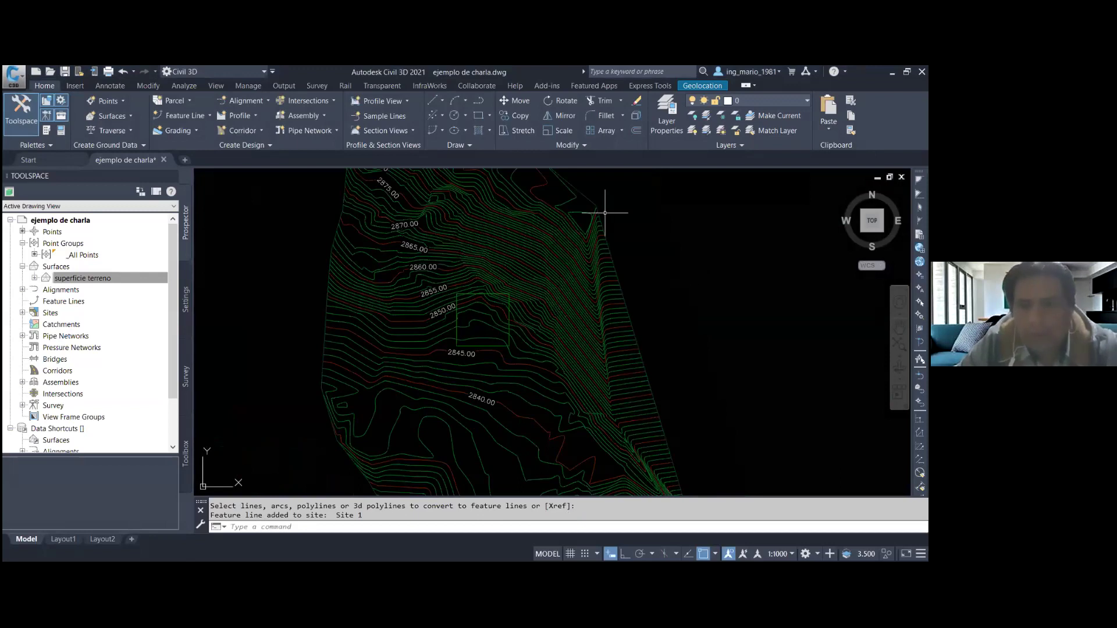
key(Escape)
click(605, 213)
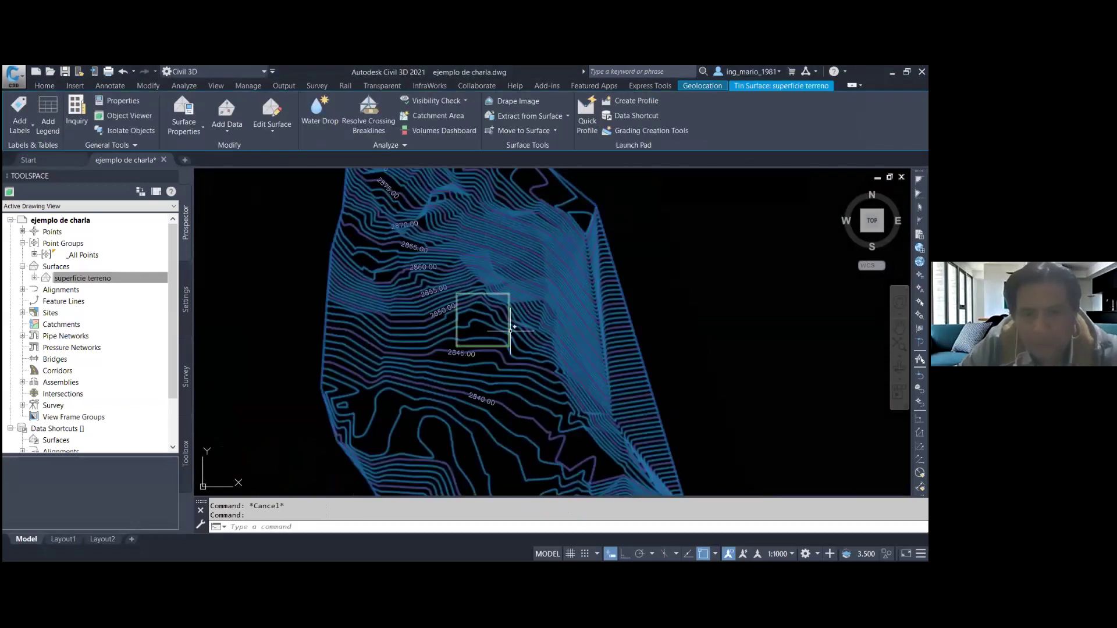
click(509, 323)
scroll(503, 344, up, 4)
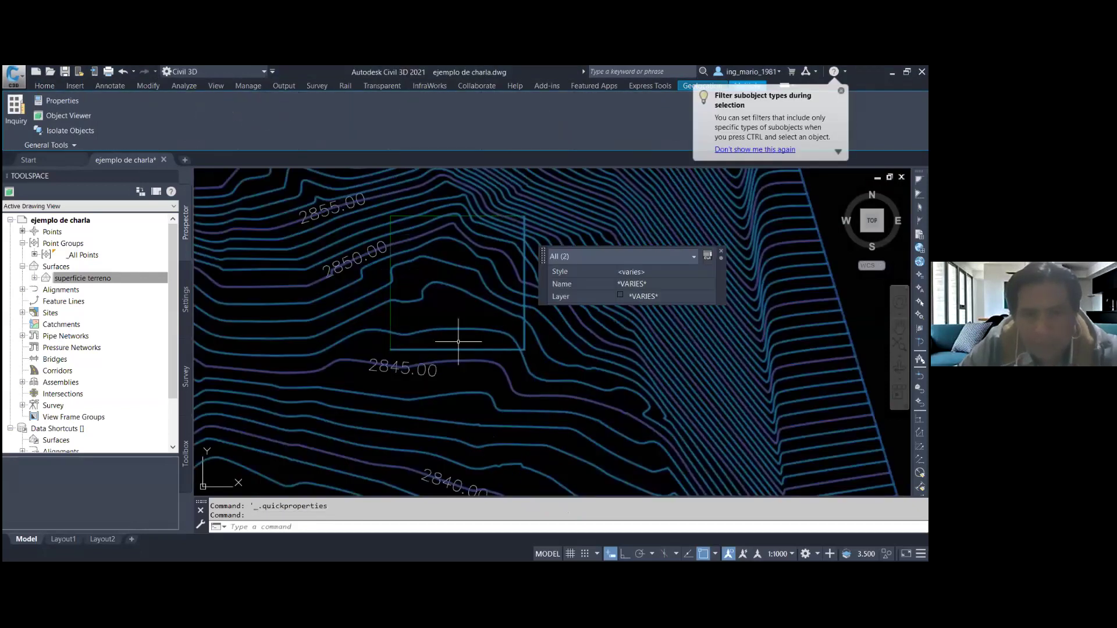
scroll(402, 214, down, 1)
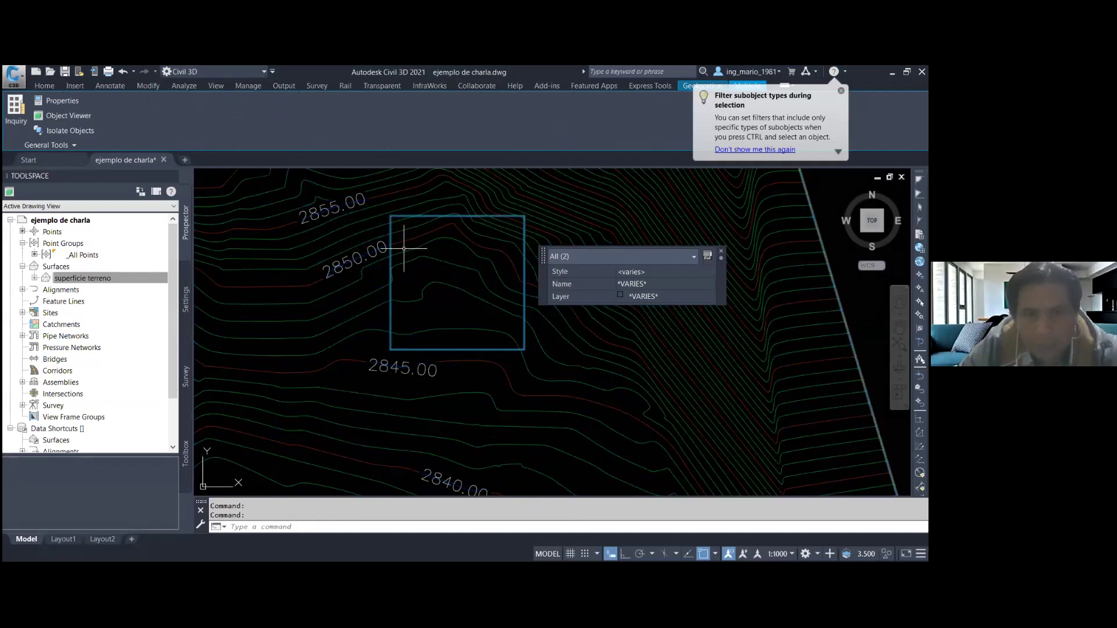
scroll(407, 243, down, 2)
scroll(499, 318, down, 1)
click(628, 315)
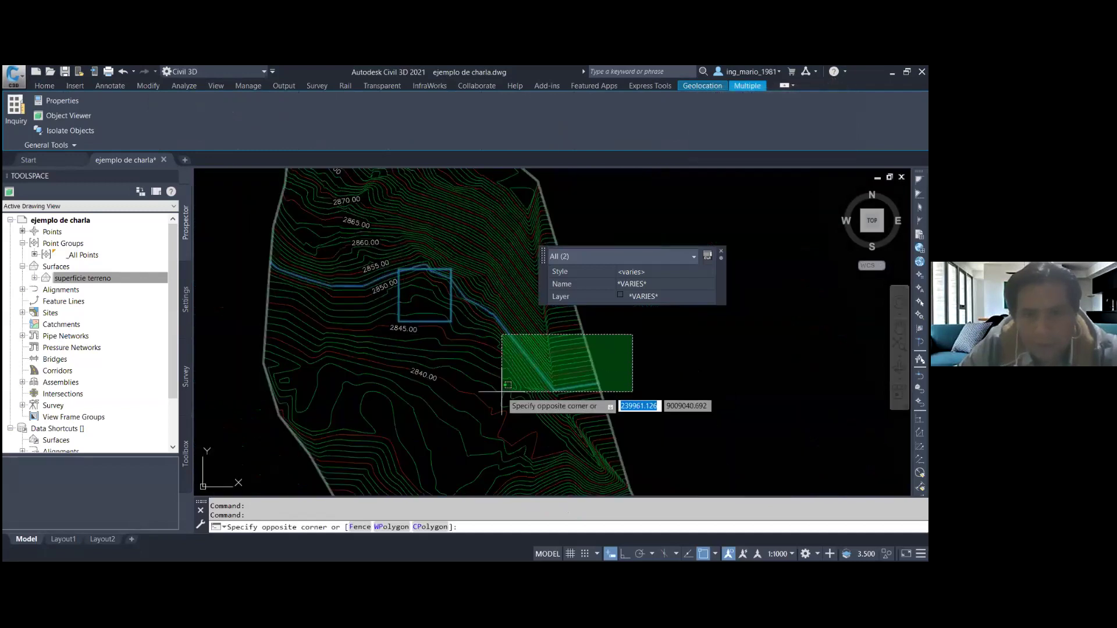
scroll(411, 320, down, 1)
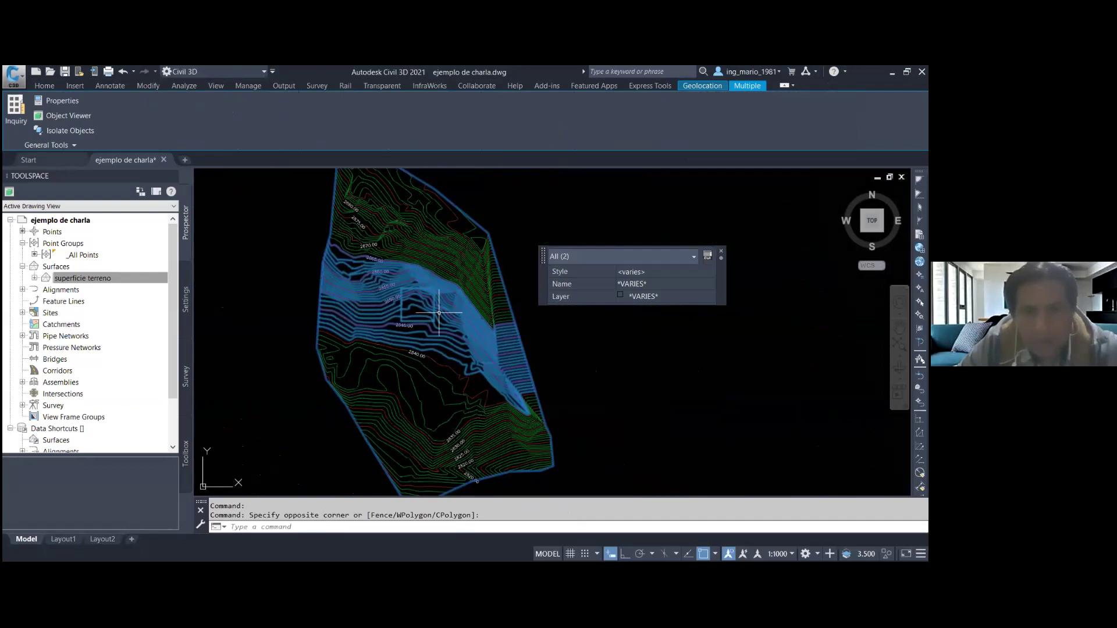
click(471, 294)
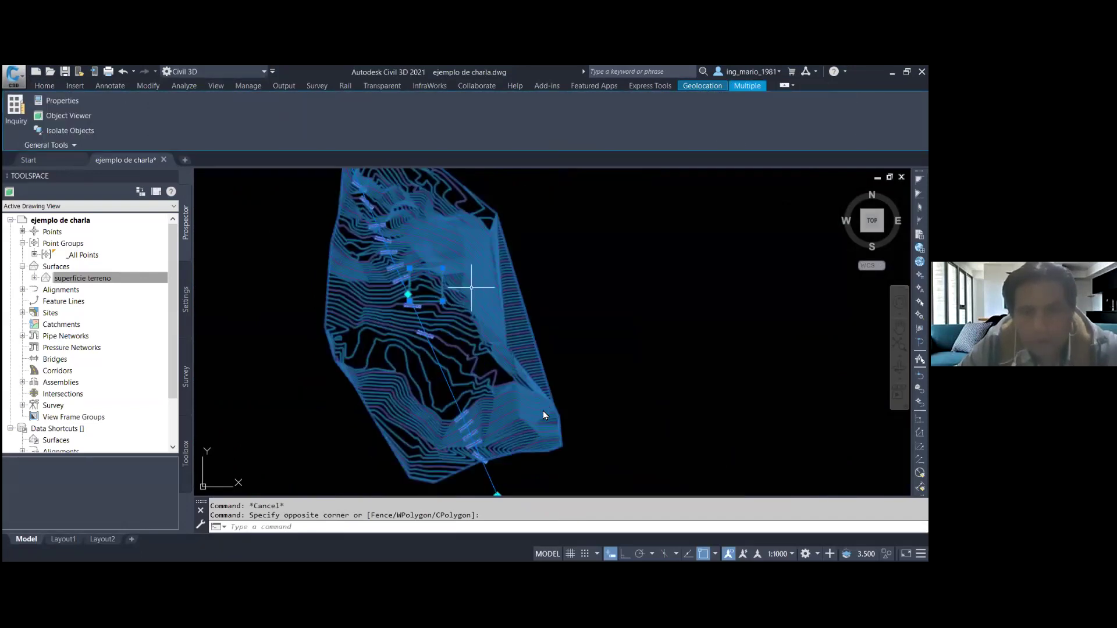
right_click(472, 290)
click(504, 411)
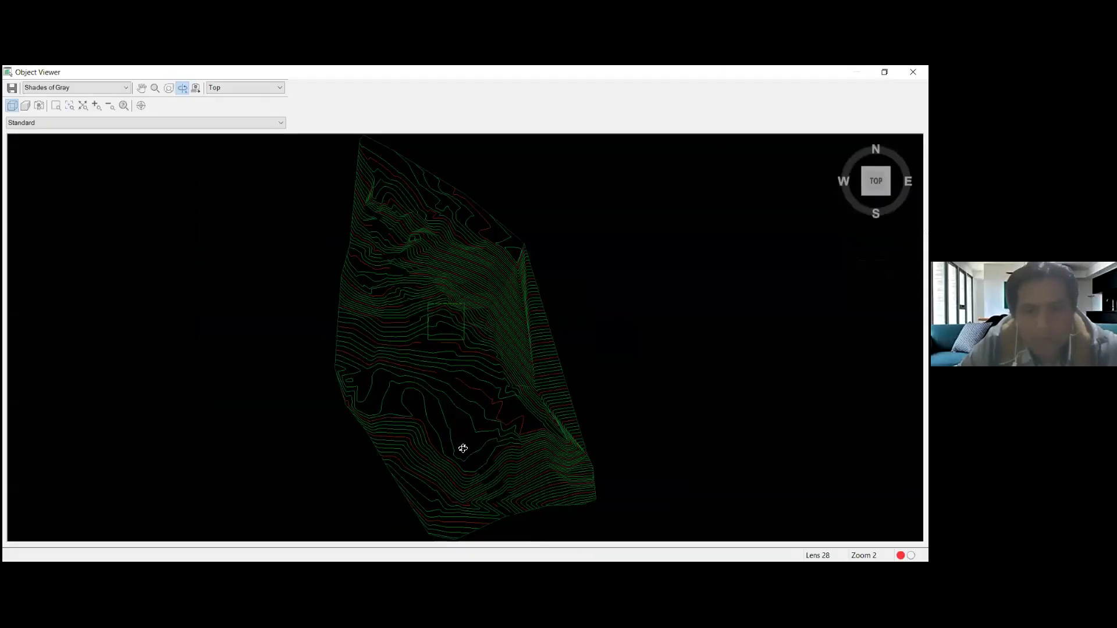
mouse_move(451, 397)
mouse_down()
mouse_move(374, 353)
mouse_move(166, 338)
mouse_move(315, 347)
mouse_up()
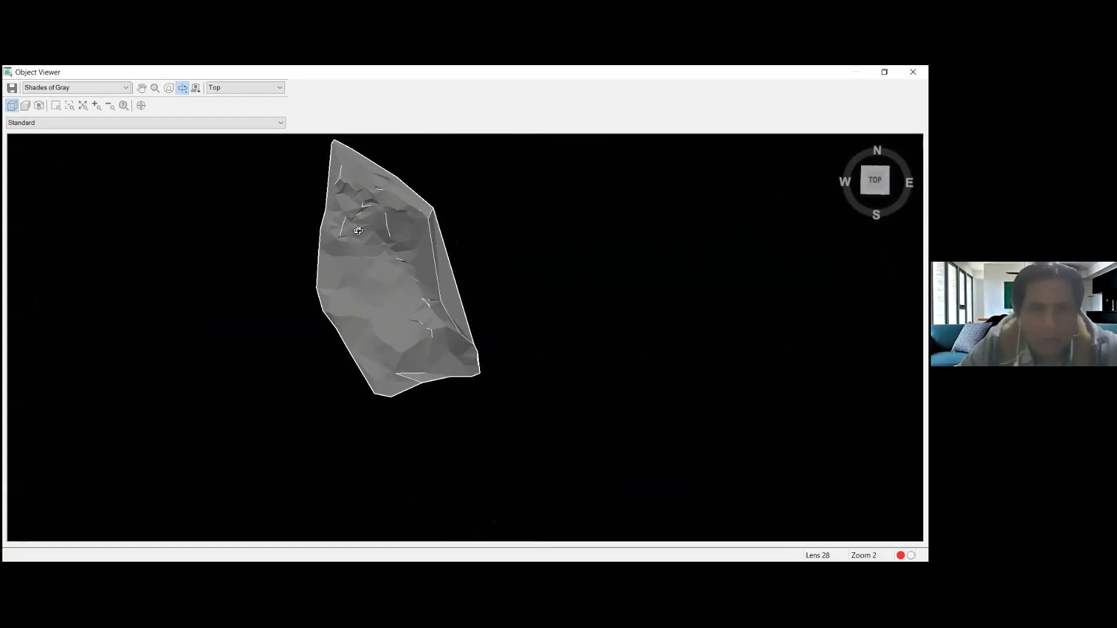
scroll(374, 224, up, 2)
mouse_move(373, 224)
mouse_down()
mouse_move(349, 264)
mouse_move(386, 237)
mouse_move(501, 326)
mouse_move(633, 254)
mouse_up()
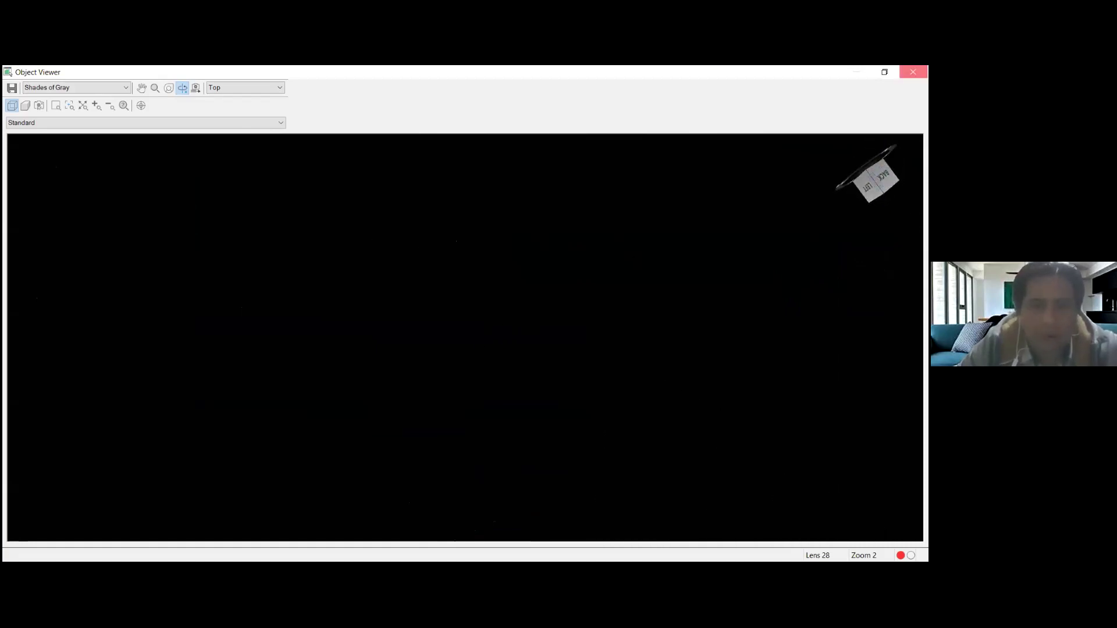
click(913, 72)
scroll(456, 294, up, 2)
scroll(446, 302, up, 2)
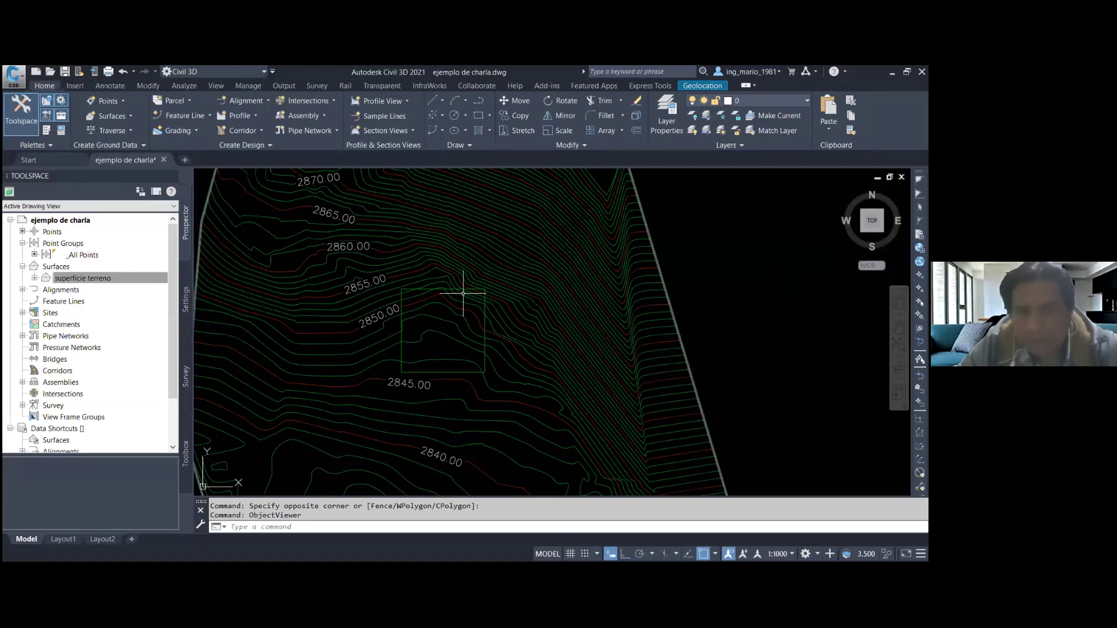
scroll(451, 305, down, 2)
scroll(633, 308, up, 2)
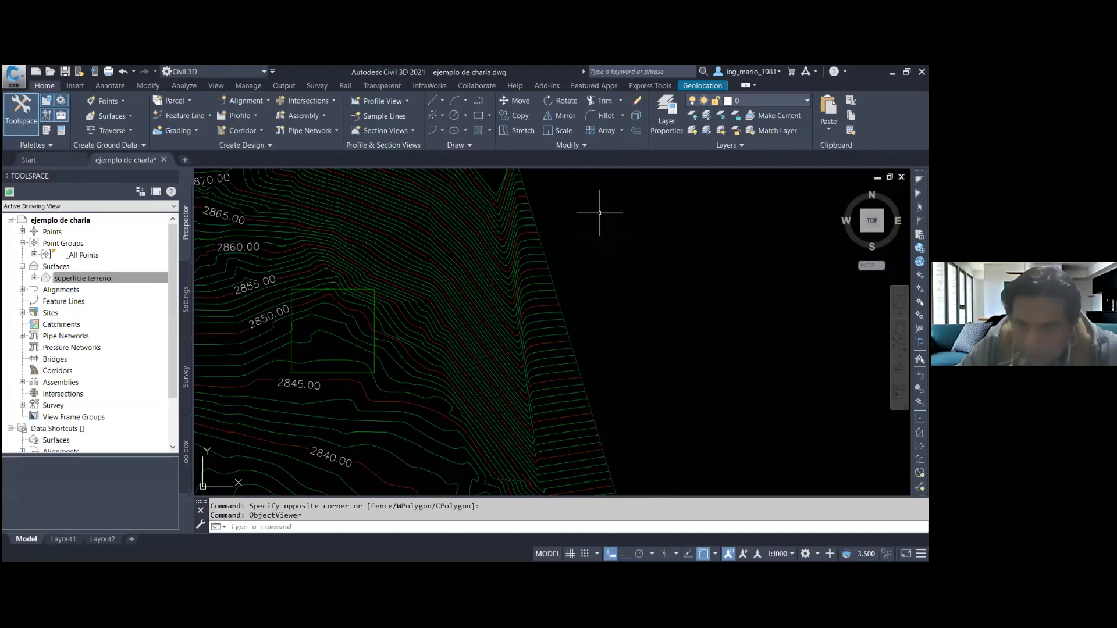
drag(685, 387, 721, 444)
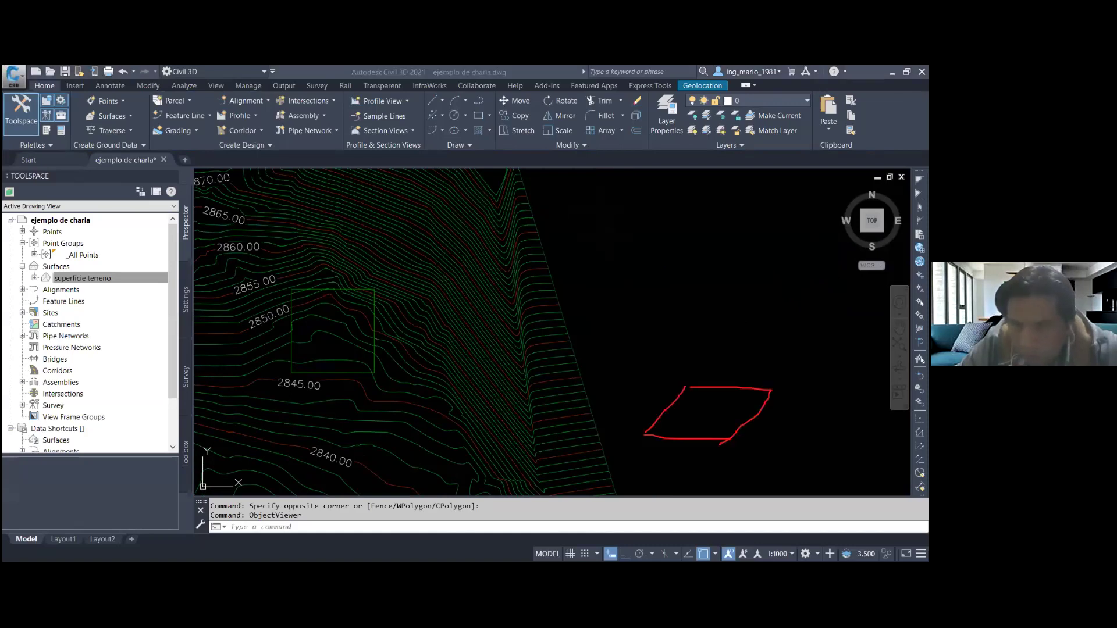
drag(771, 391, 832, 328)
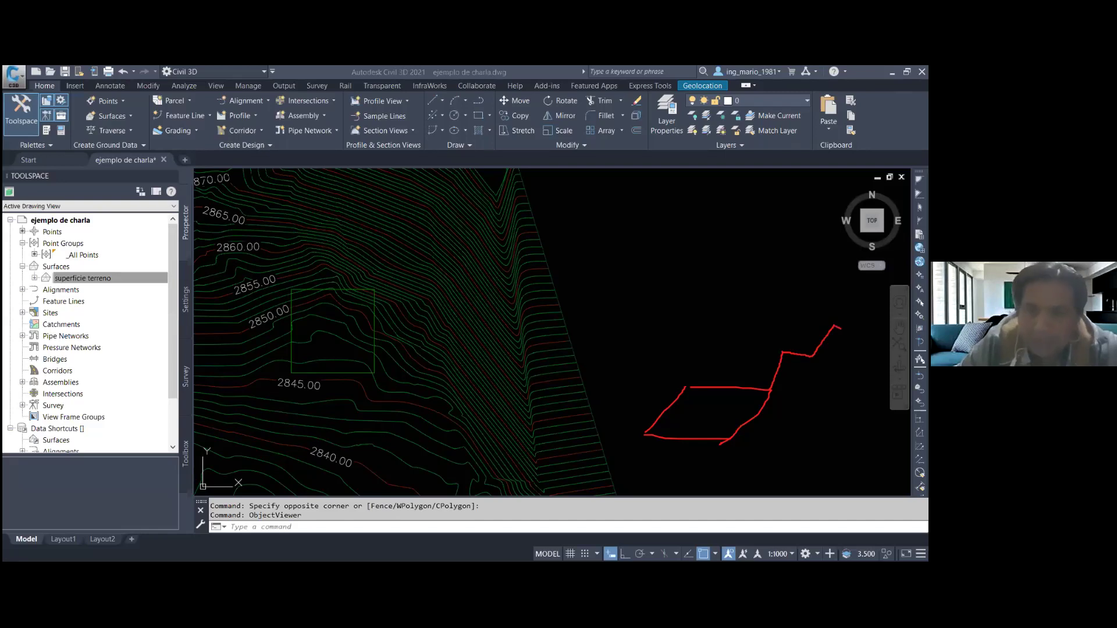
drag(839, 328, 902, 289)
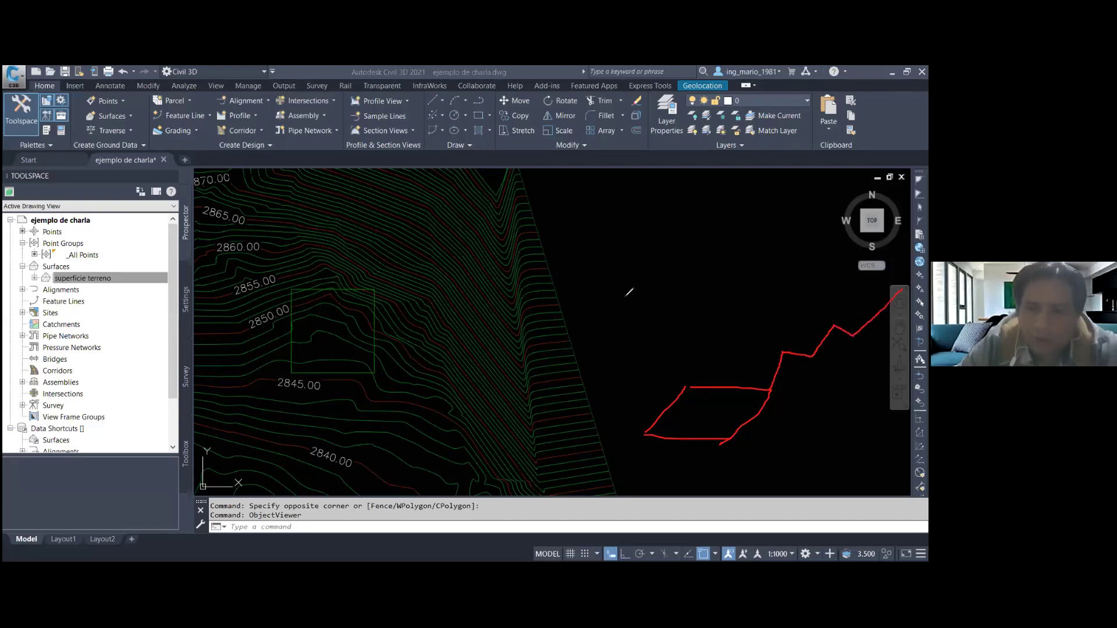
drag(567, 249, 641, 319)
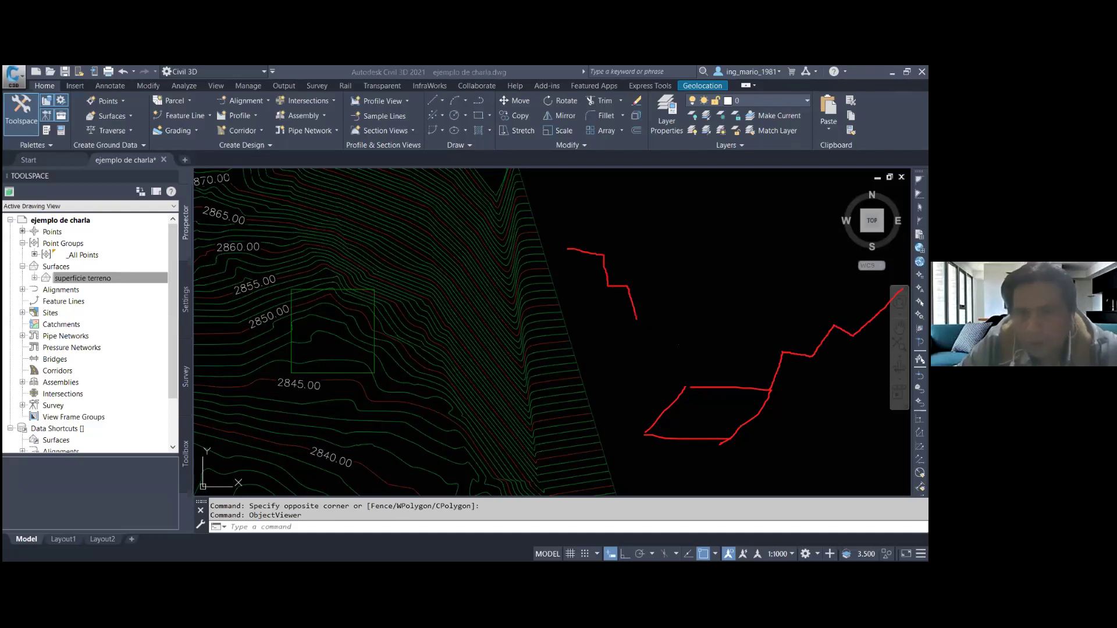
mouse_move(637, 319)
mouse_down()
mouse_move(763, 306)
mouse_move(796, 254)
mouse_move(835, 230)
mouse_up()
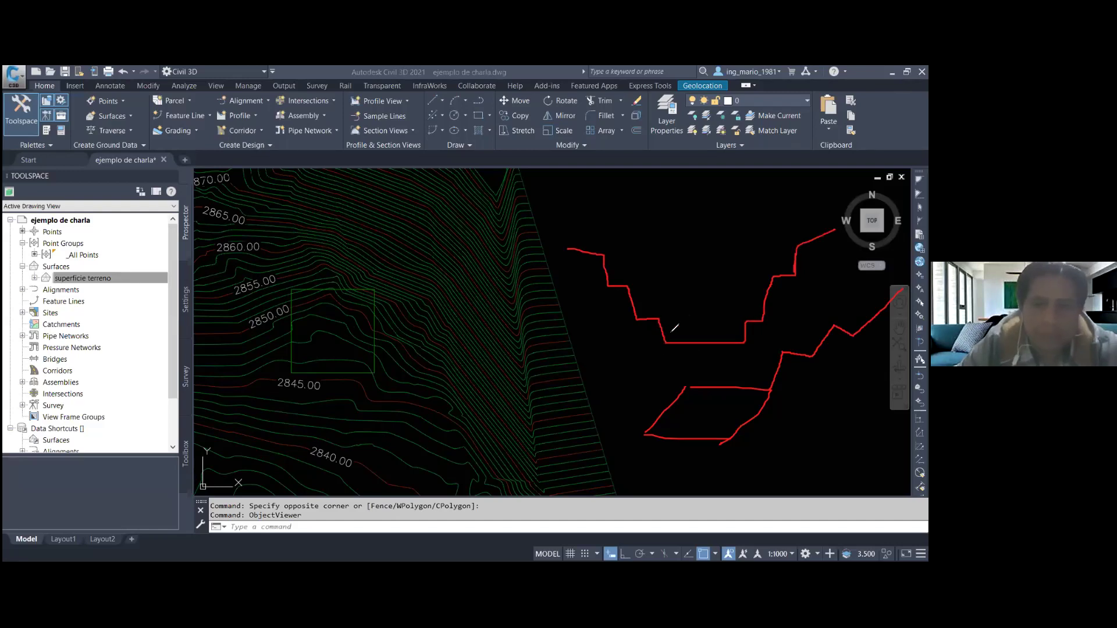
drag(668, 313, 675, 323)
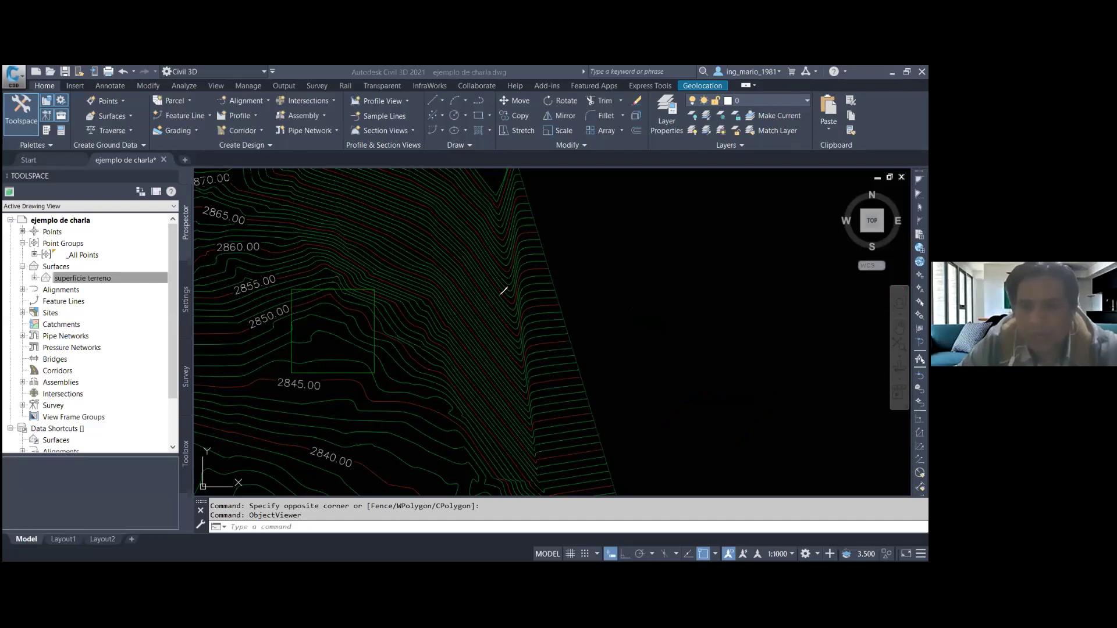
drag(151, 123, 213, 121)
drag(245, 227, 206, 170)
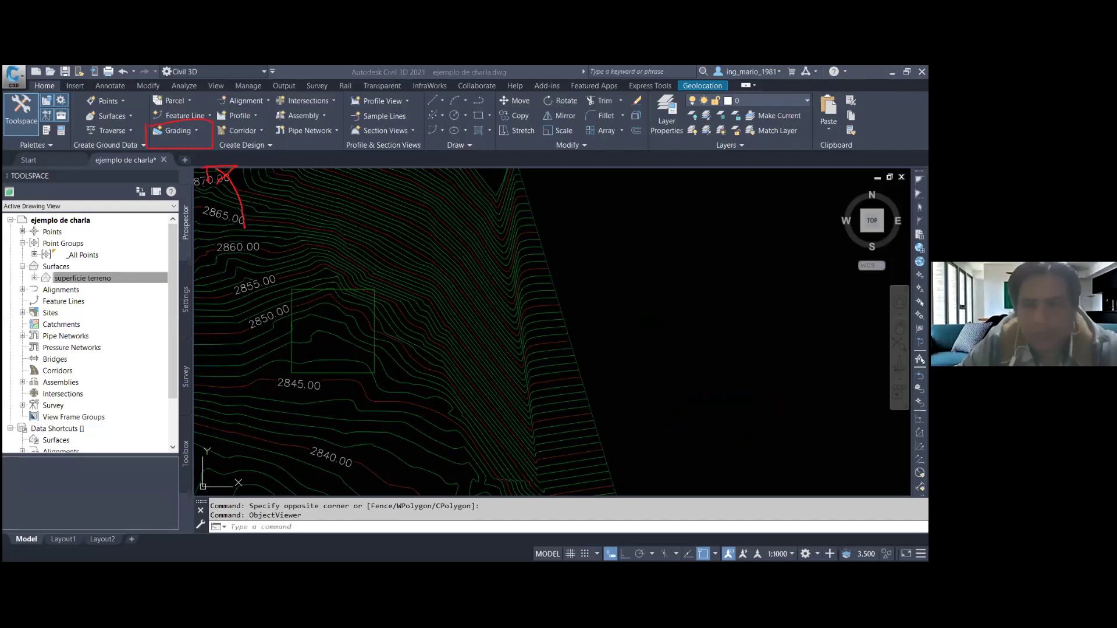
- Open the Grading Creation Tools from Home > Grading and bring up the Create Grading Group settings
key(Escape)
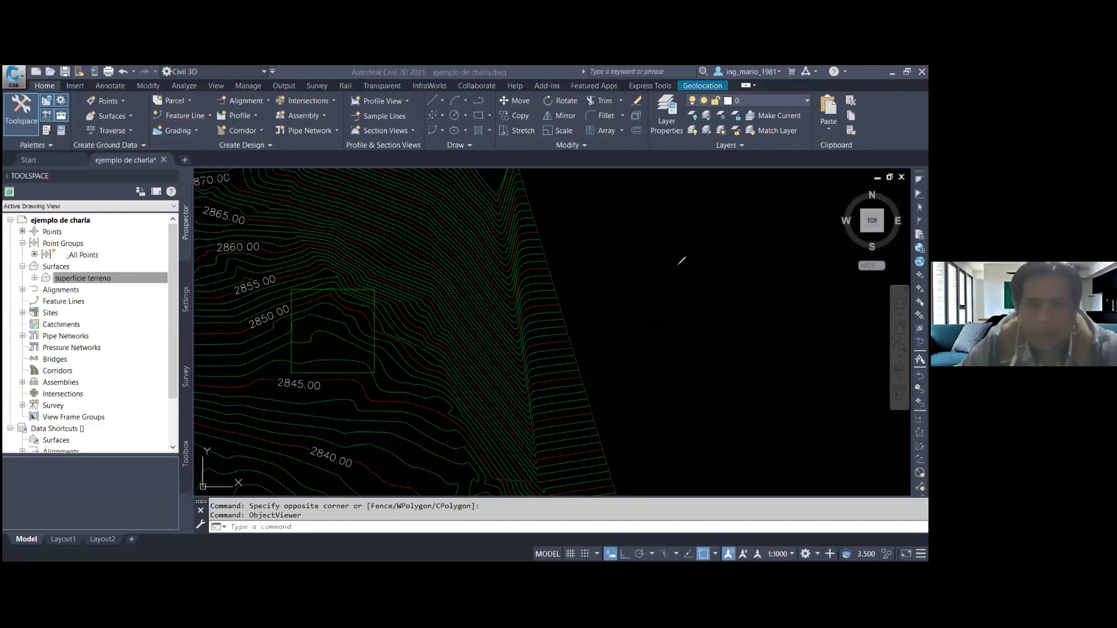
click(197, 130)
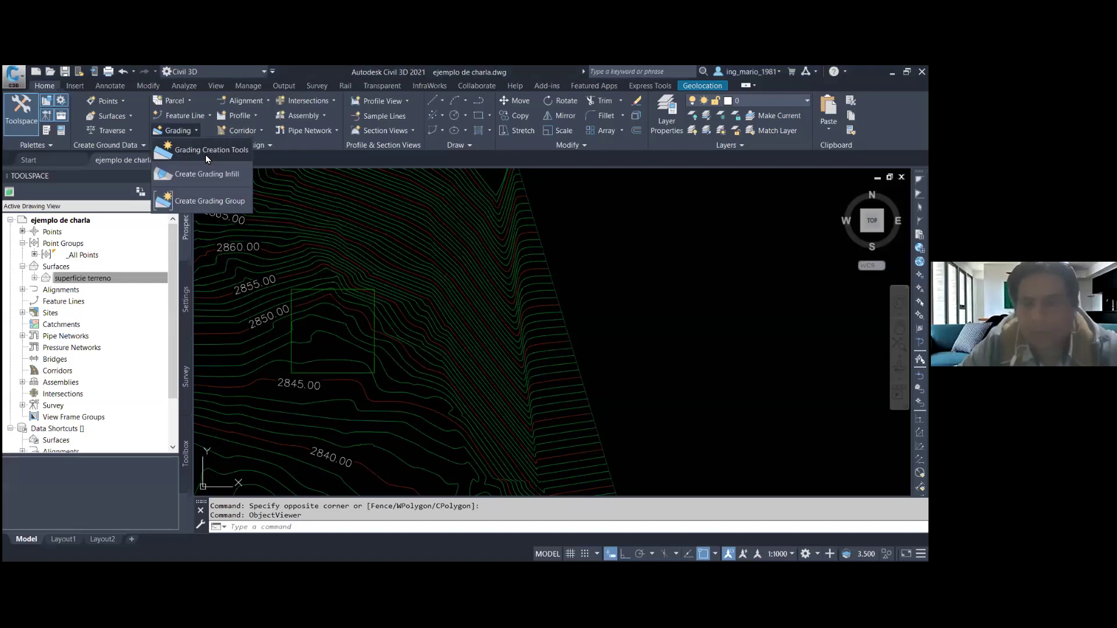
click(206, 159)
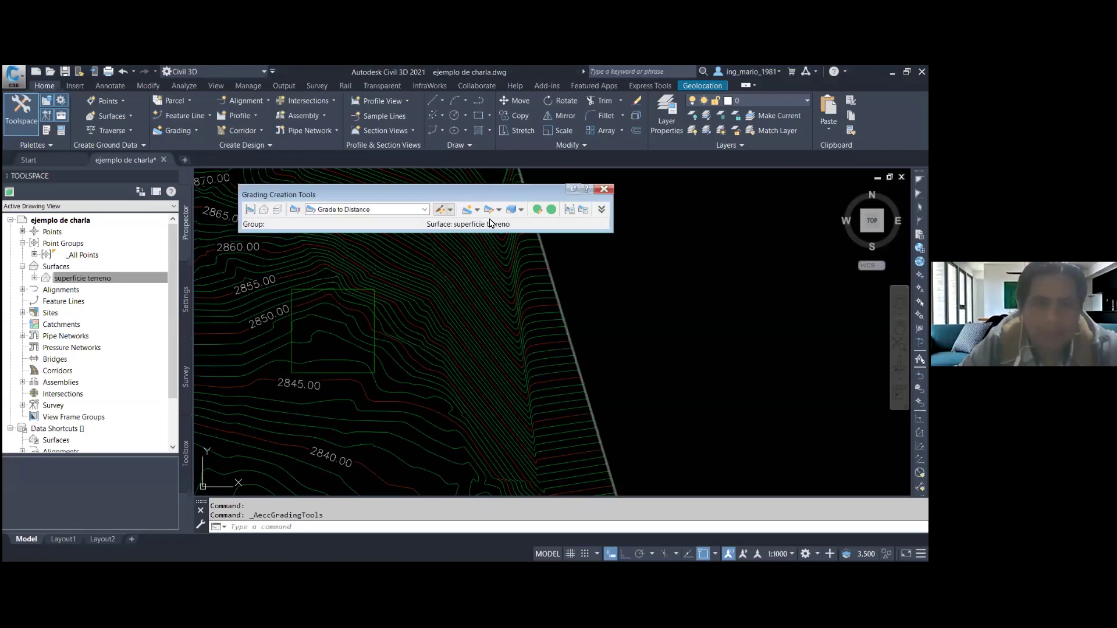
click(250, 209)
mouse_move(244, 199)
mouse_down()
mouse_move(247, 221)
mouse_move(277, 245)
mouse_move(286, 308)
mouse_up()
drag(257, 240, 265, 234)
key(e)
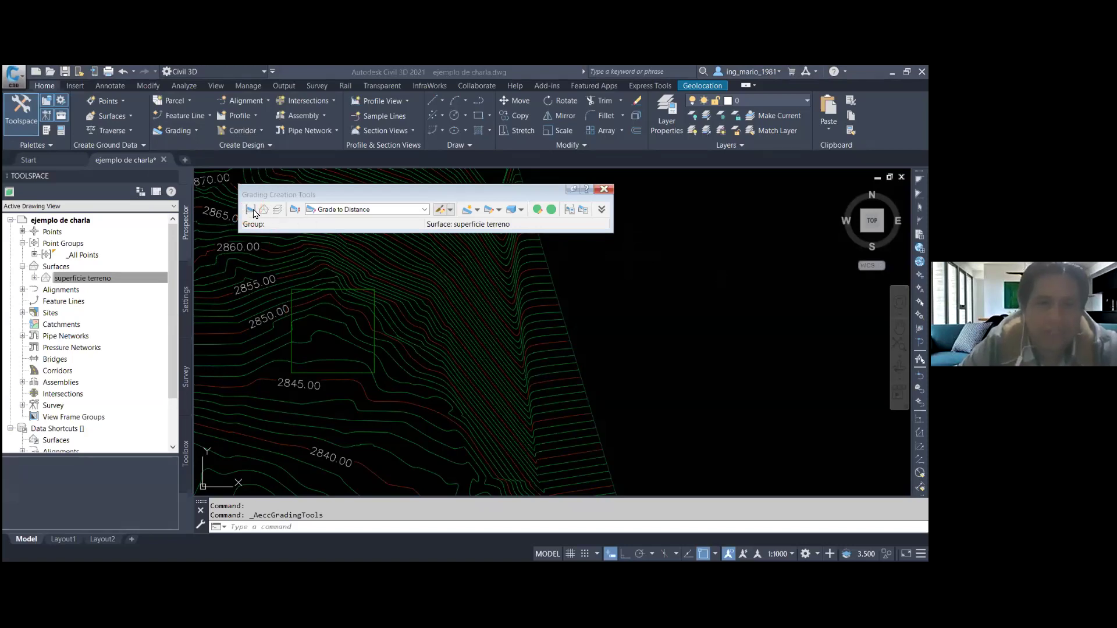
click(251, 210)
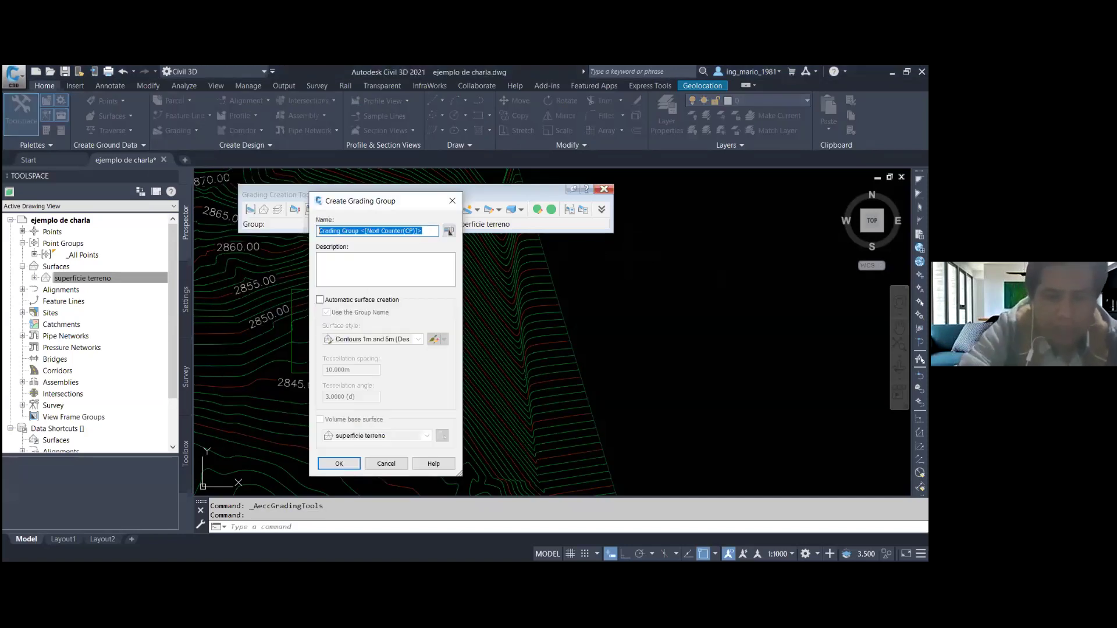
- Create grading group 'GRUPO DE EXPLANACION' with automatic surface creation and superficie terreno as volume base
text(GRUPO DE EXPLANACION)
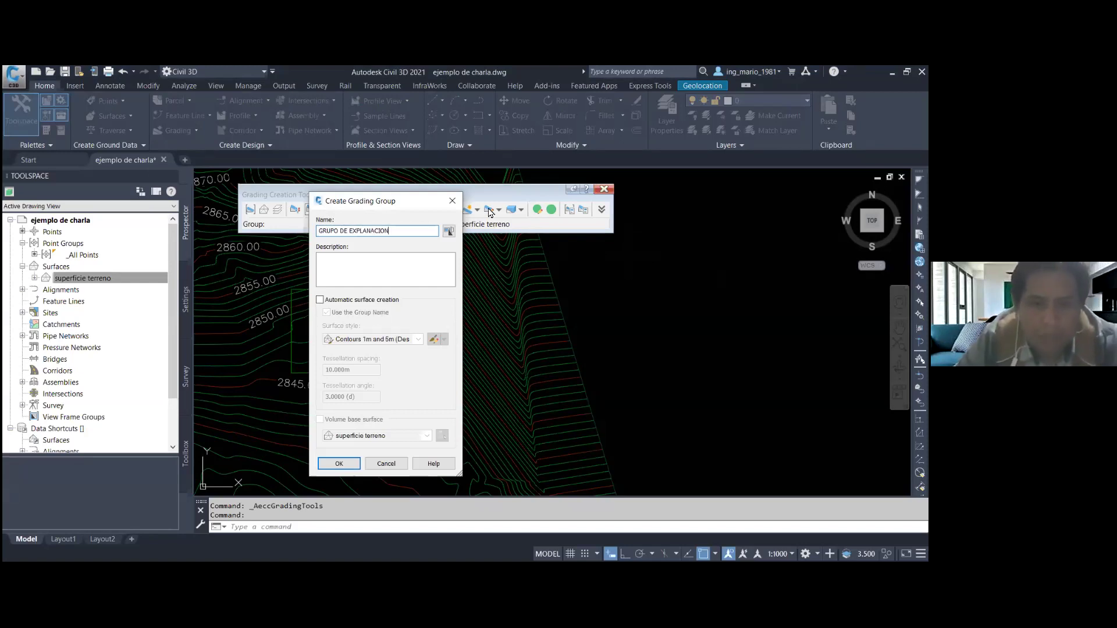
key(alt+a)
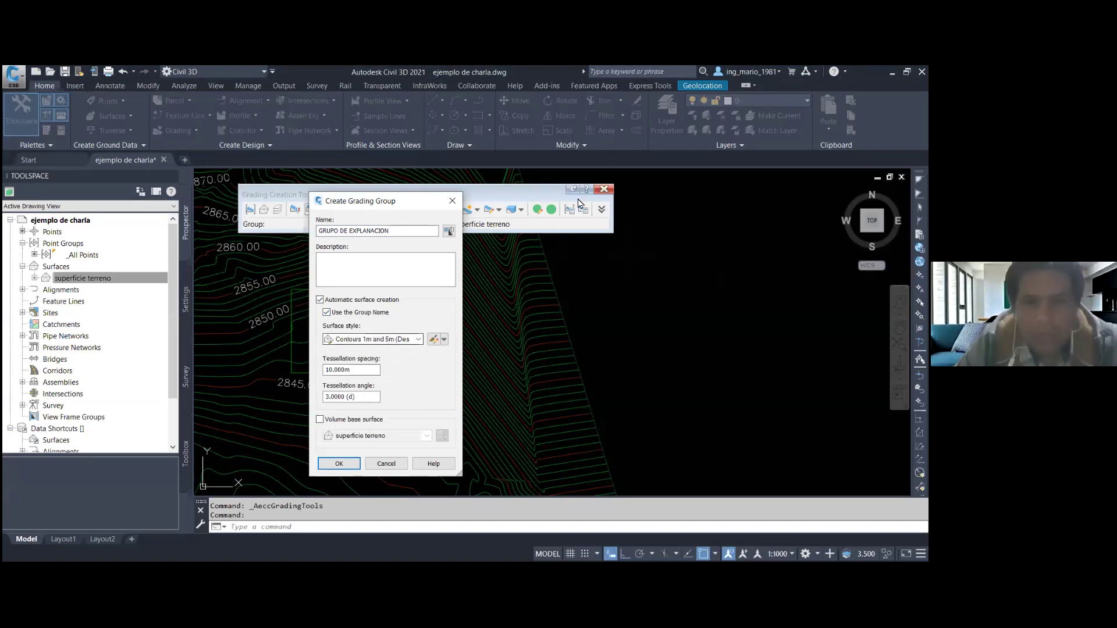
click(320, 418)
drag(326, 428, 387, 418)
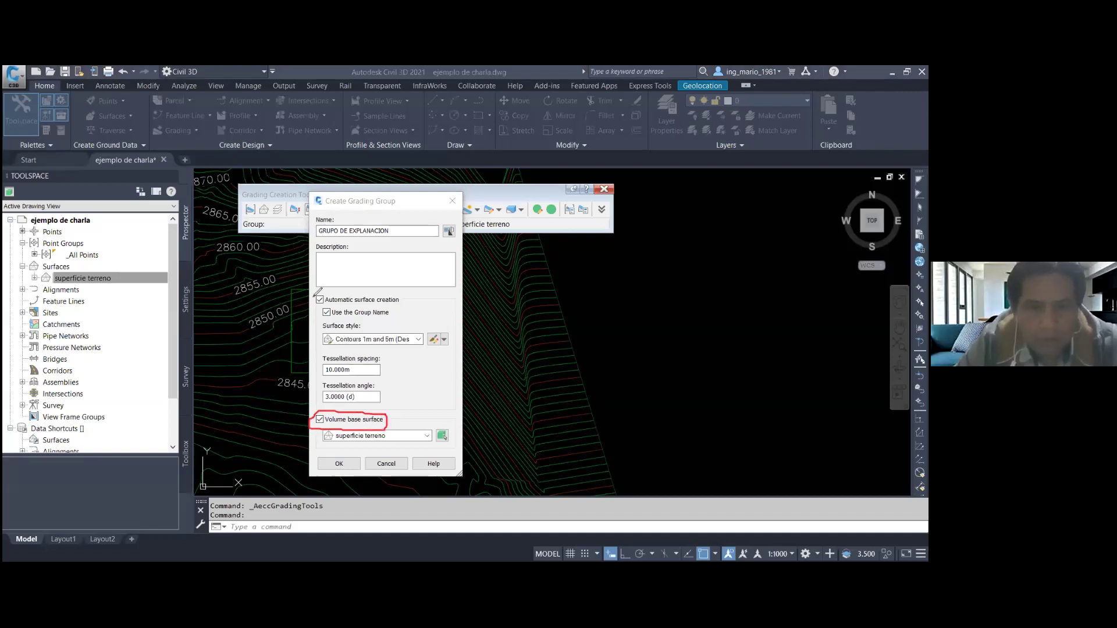
drag(313, 294, 410, 313)
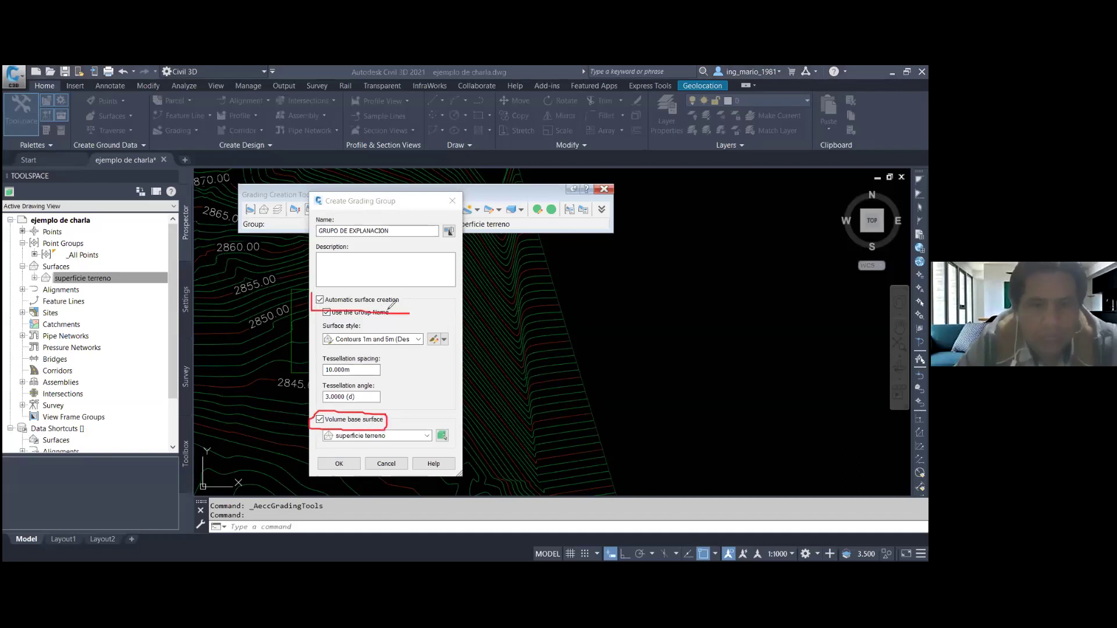
drag(410, 312, 305, 291)
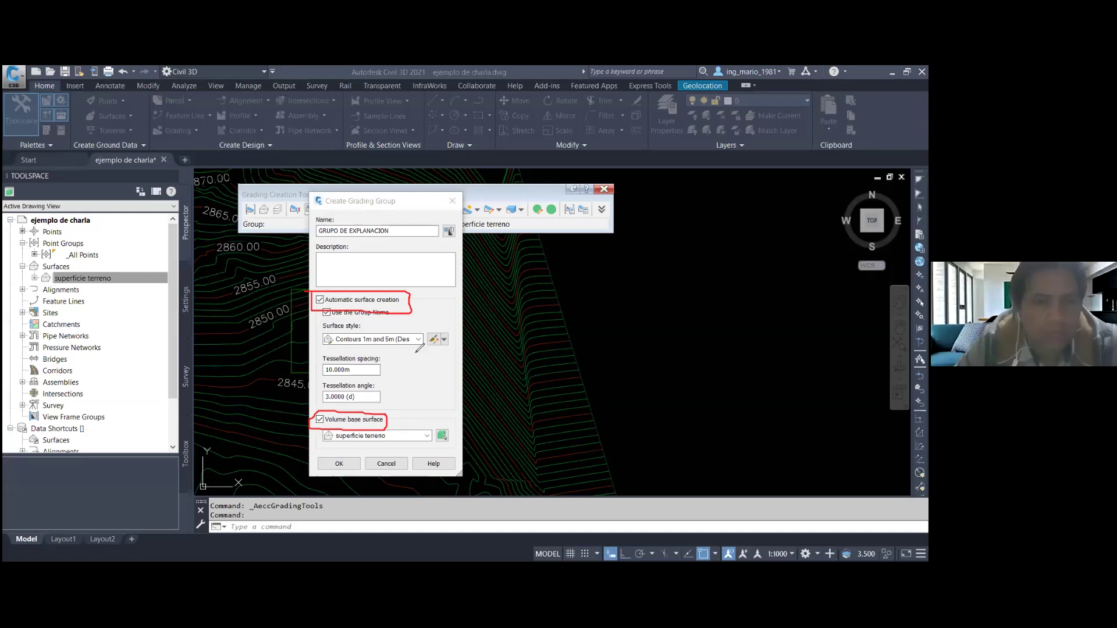
mouse_move(367, 452)
mouse_down()
mouse_move(307, 468)
mouse_move(360, 459)
mouse_up()
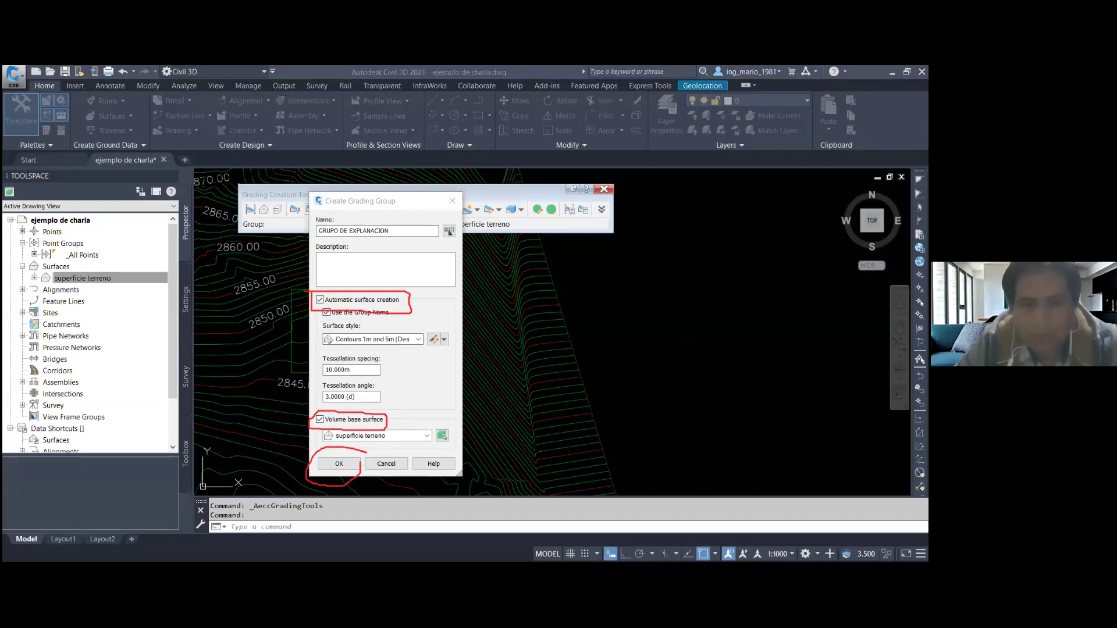
key(Escape)
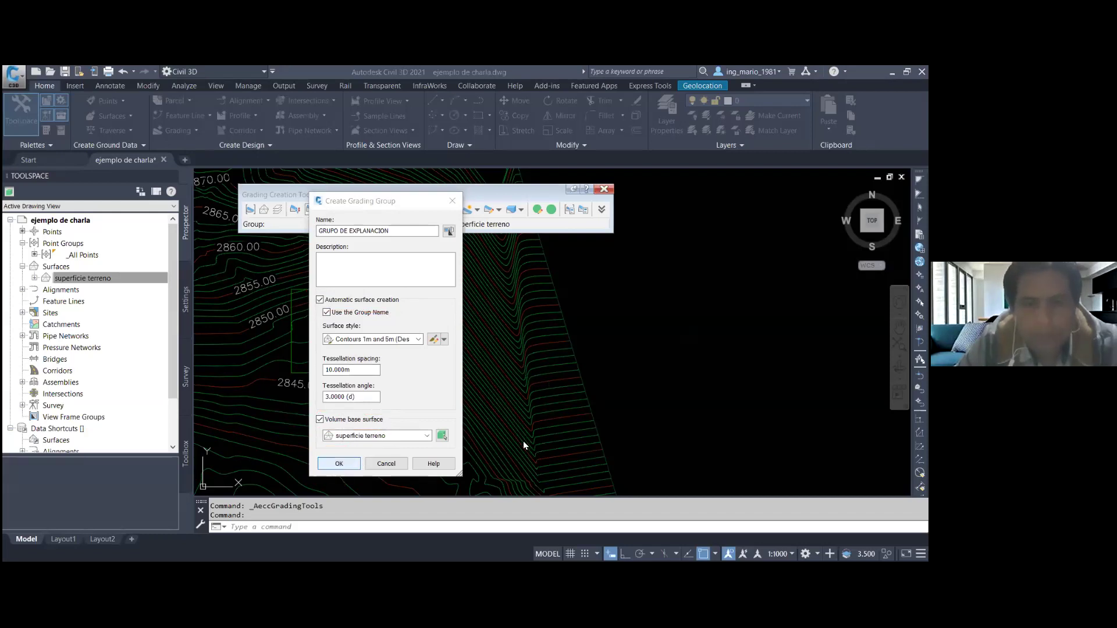
key(Return)
click(516, 448)
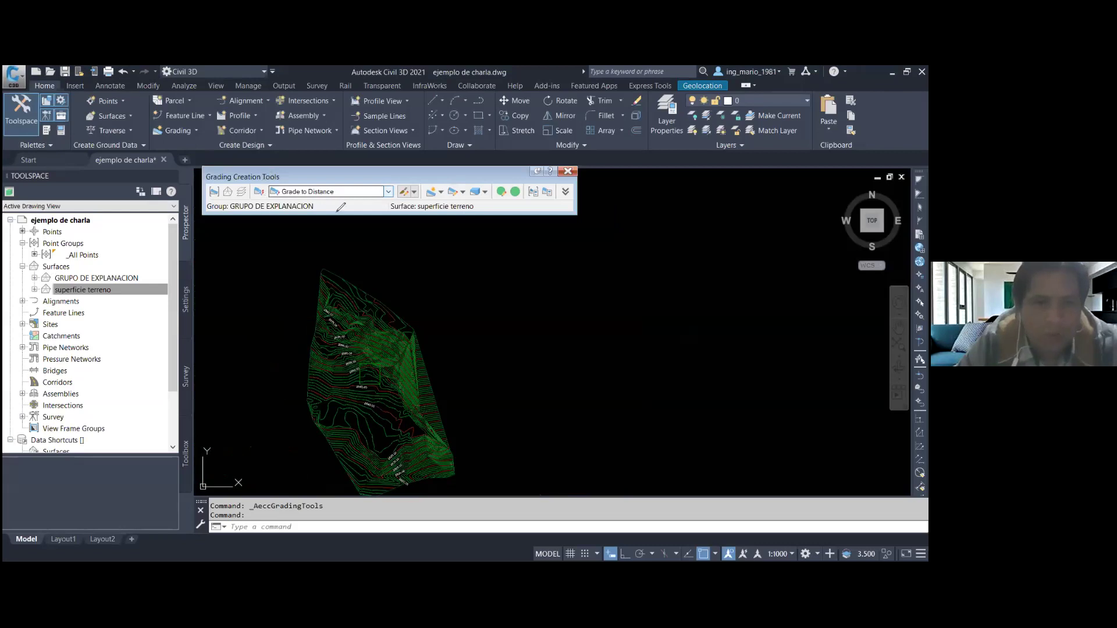
- Outline the current grading criterion and write a note in red, then clear the annotations
drag(262, 212, 263, 177)
drag(388, 227, 431, 319)
drag(372, 251, 401, 237)
drag(467, 300, 512, 329)
drag(540, 295, 539, 337)
drag(523, 319, 552, 318)
mouse_move(559, 329)
mouse_down()
mouse_move(574, 340)
mouse_move(607, 318)
mouse_up()
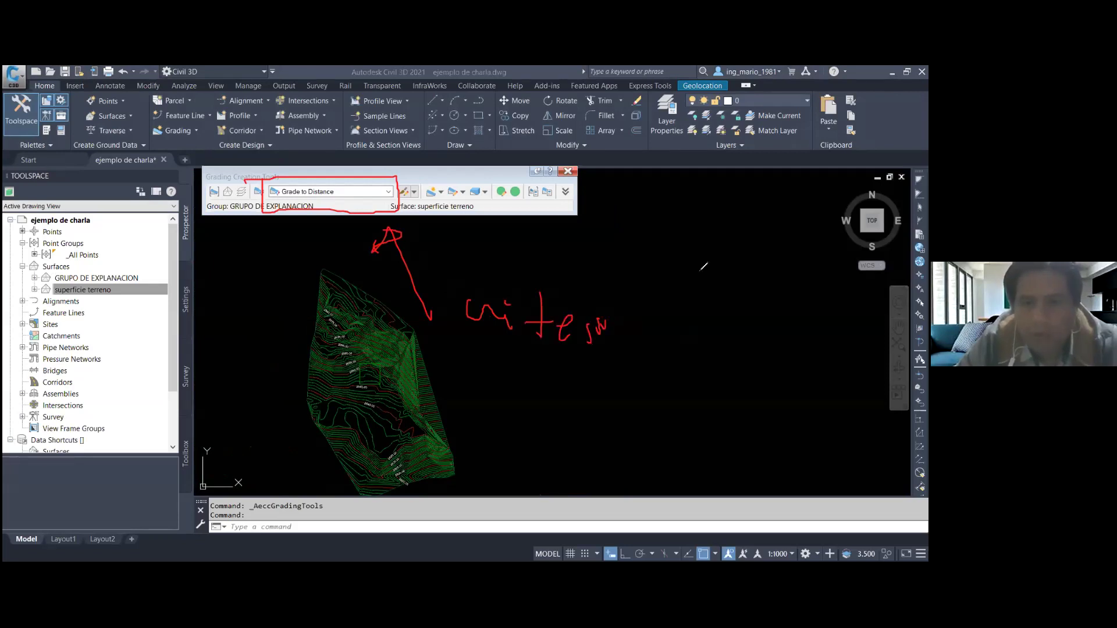
key(Escape)
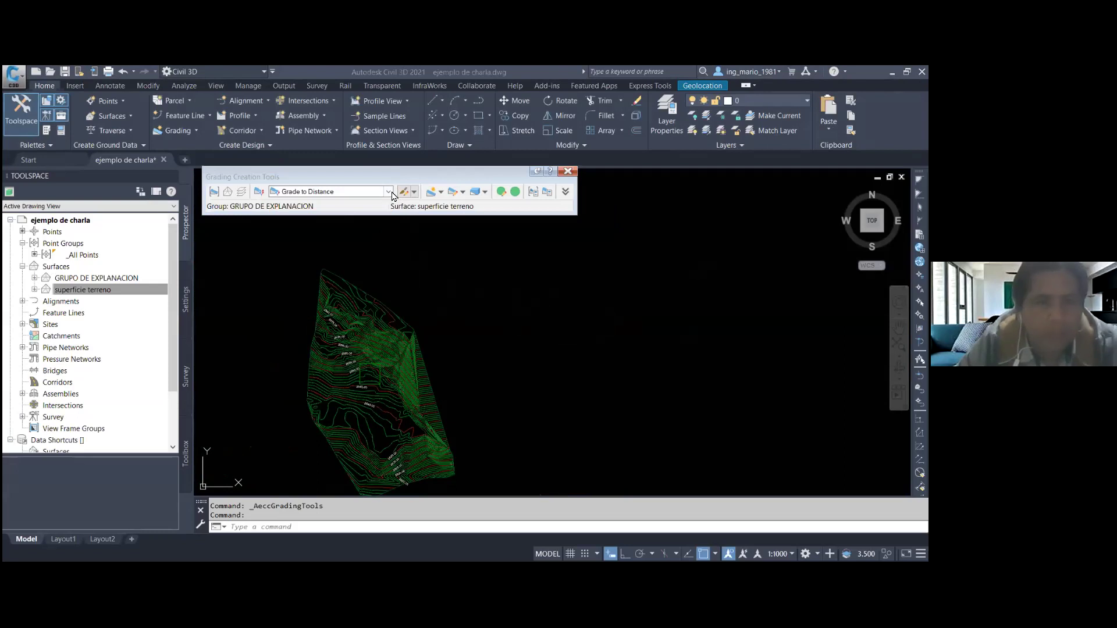
- Set the grading criterion to Grade to Elevation
click(342, 192)
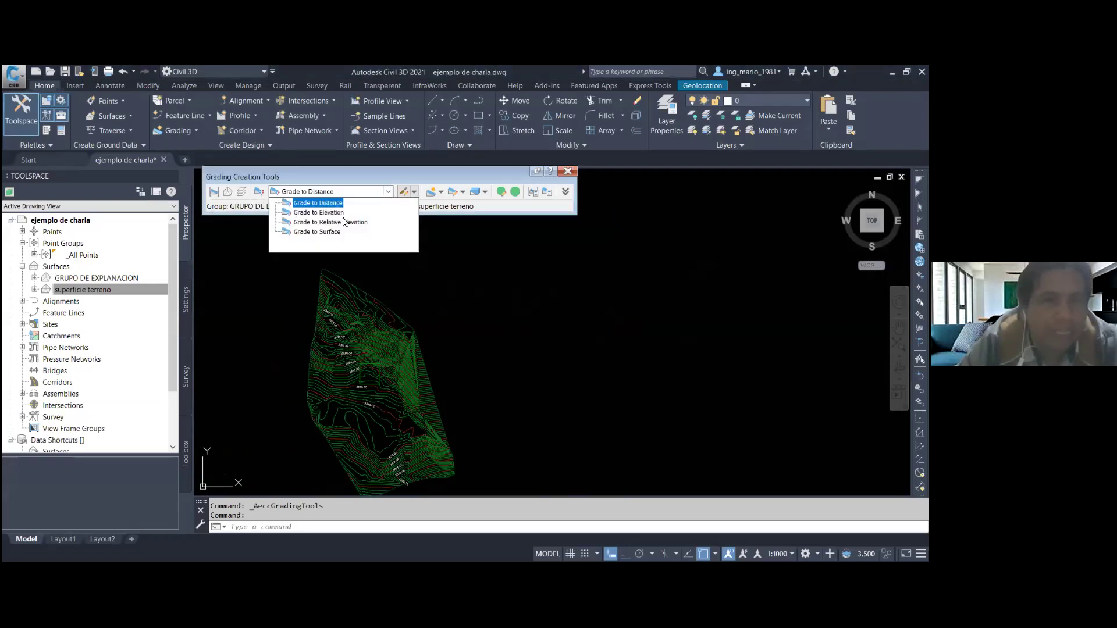
click(372, 198)
click(349, 192)
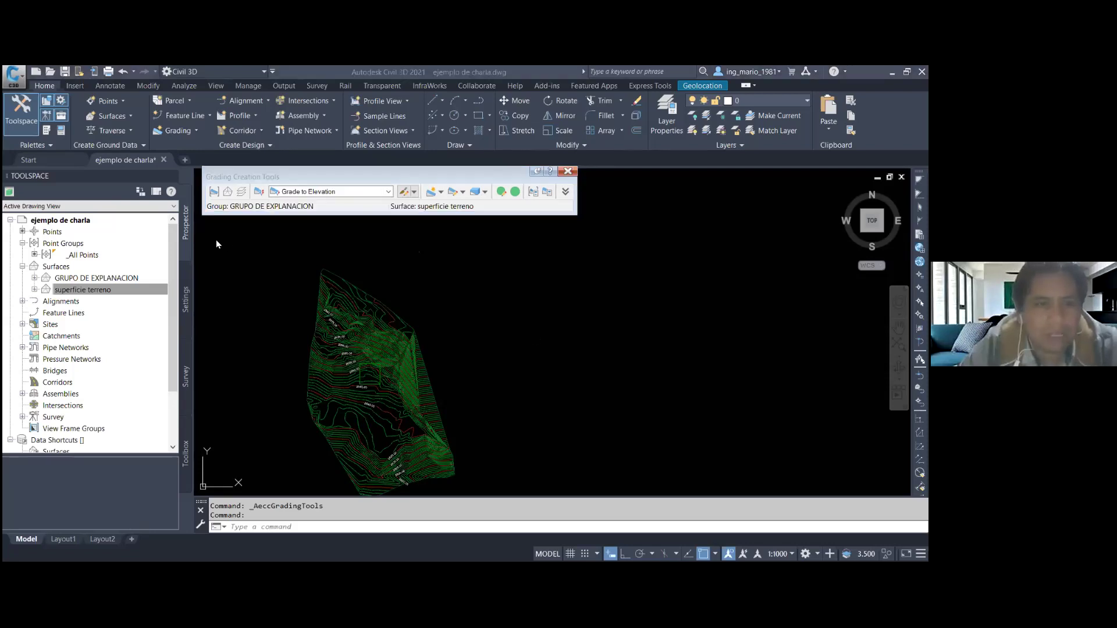
- Open the guide '2. Uso de Grading CIVIL 3D.pdf' from the course folder
key(alt+Tab)
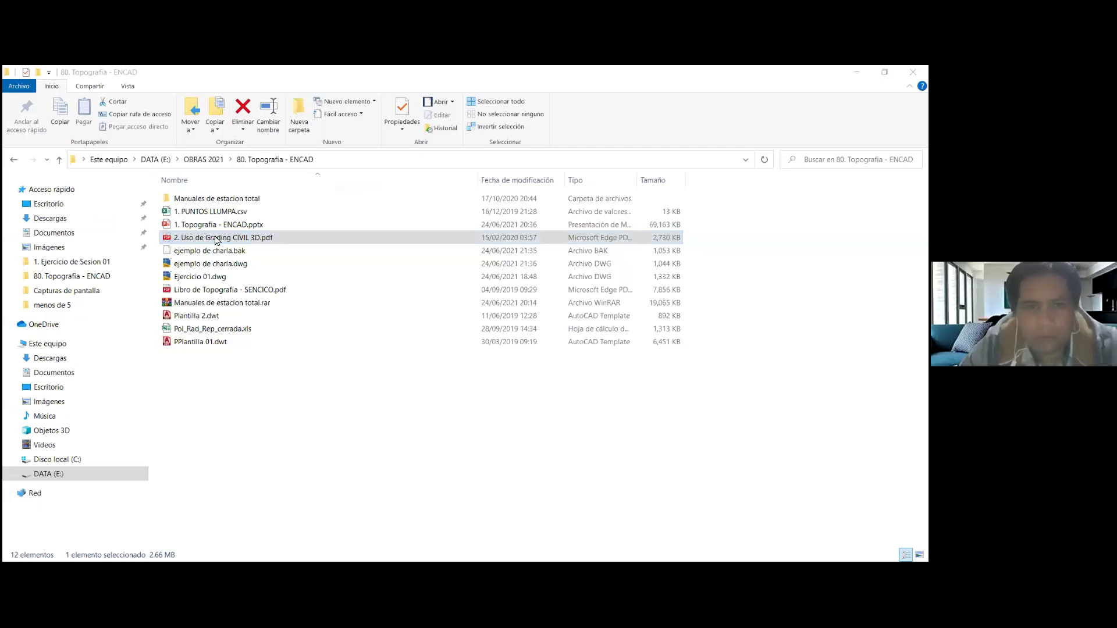
double_click(381, 242)
scroll(390, 280, down, 1)
- Scroll the grading guide PDF down to page 14, then return to Civil 3D
scroll(407, 322, up, 1)
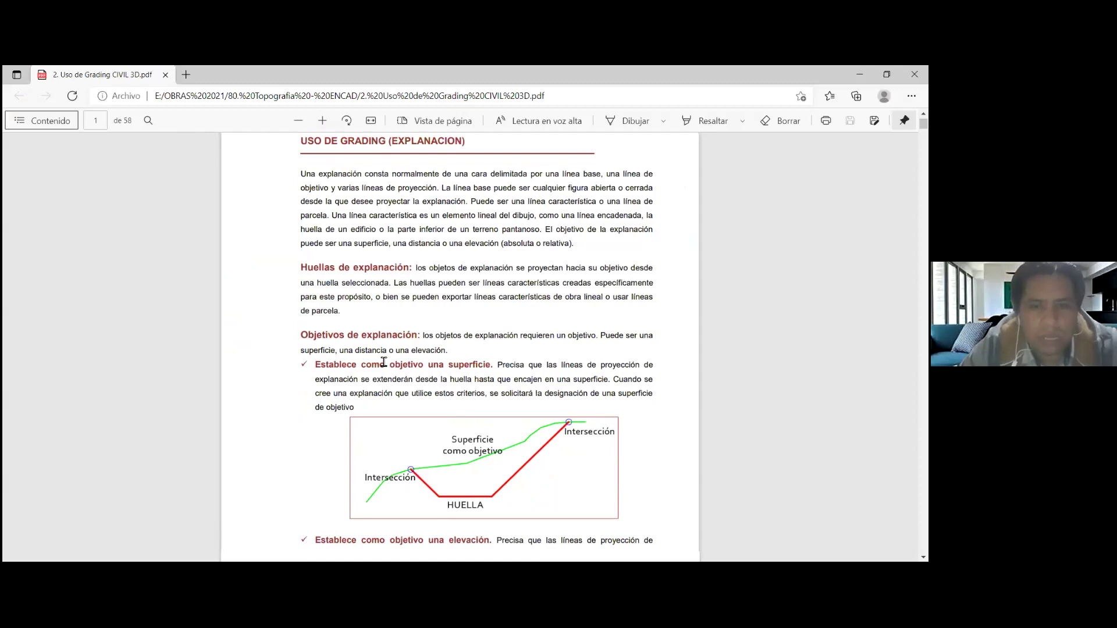
scroll(384, 361, down, 7)
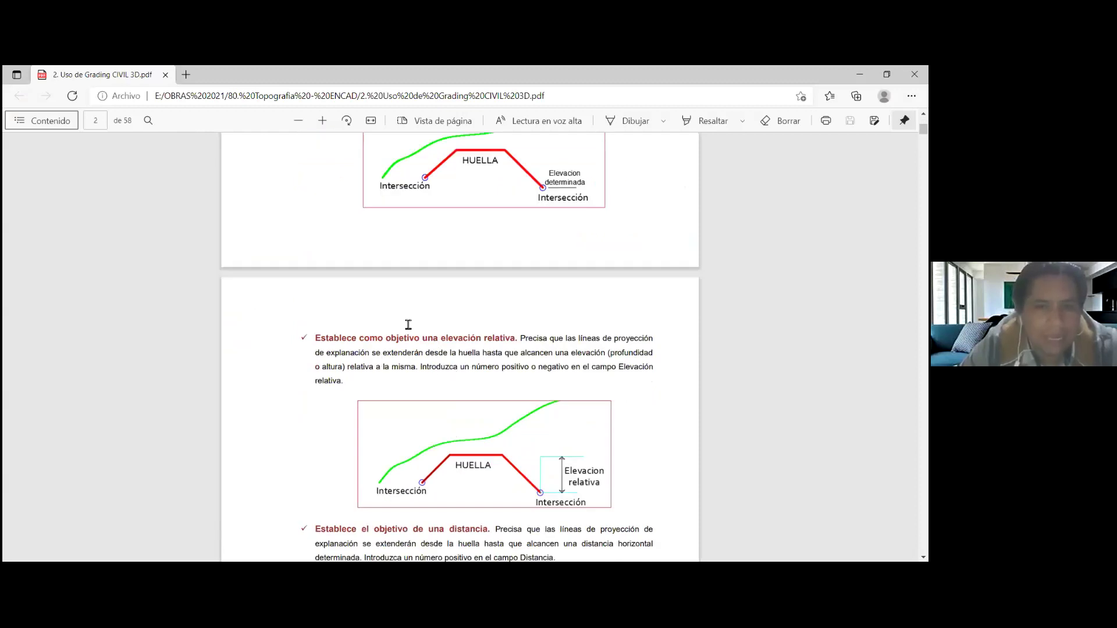
scroll(409, 324, down, 8)
scroll(431, 332, down, 1)
scroll(430, 333, down, 10)
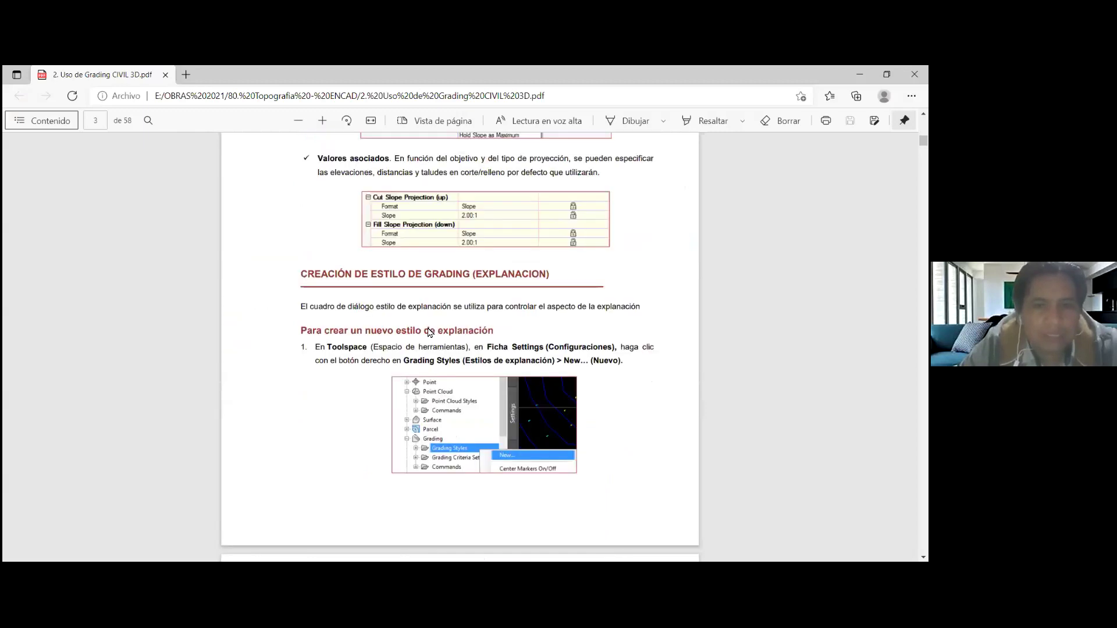
scroll(431, 333, down, 15)
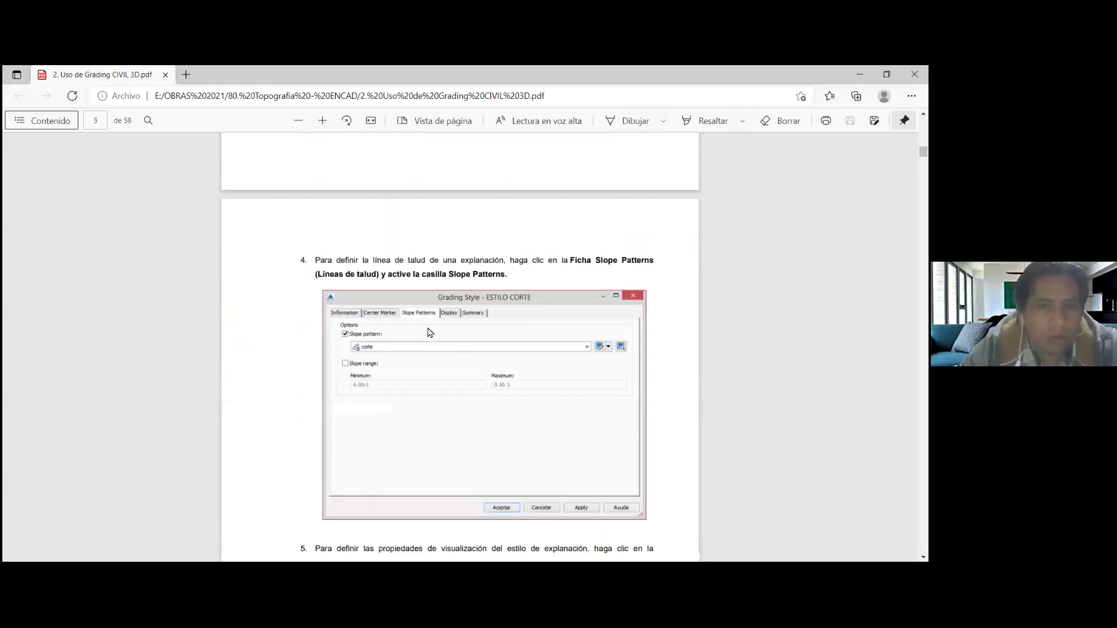
scroll(430, 333, down, 15)
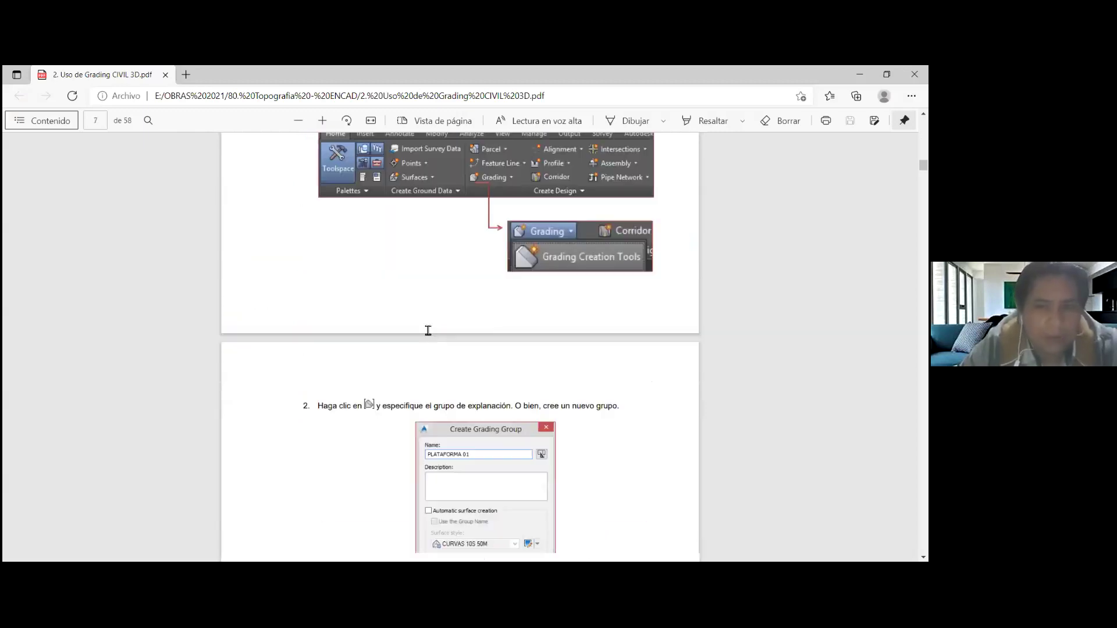
scroll(429, 332, down, 10)
scroll(428, 330, down, 5)
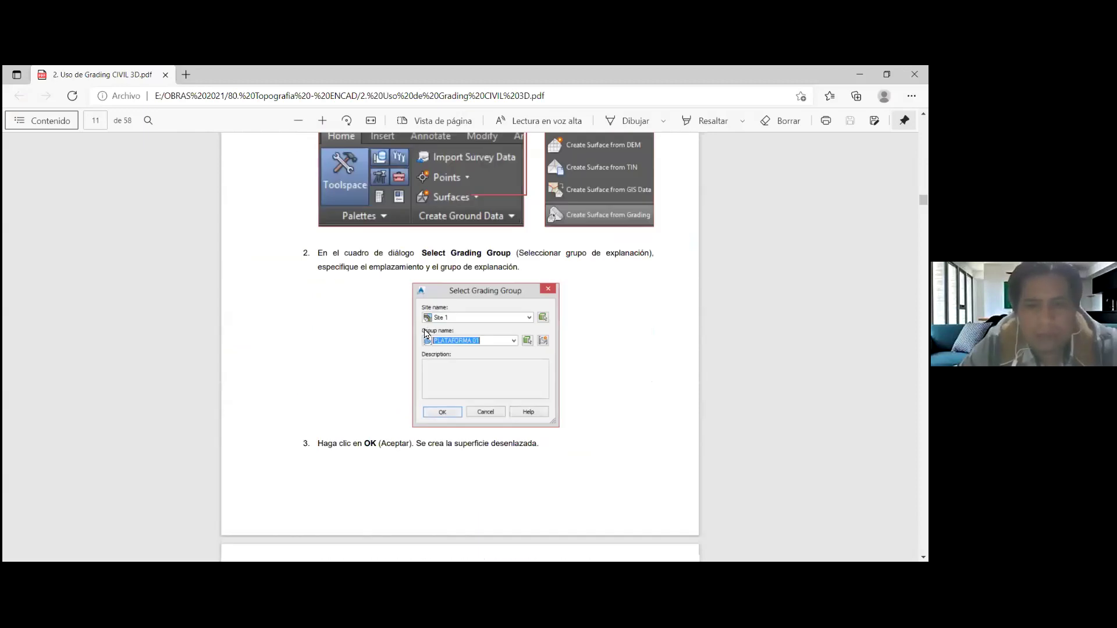
scroll(455, 375, down, 5)
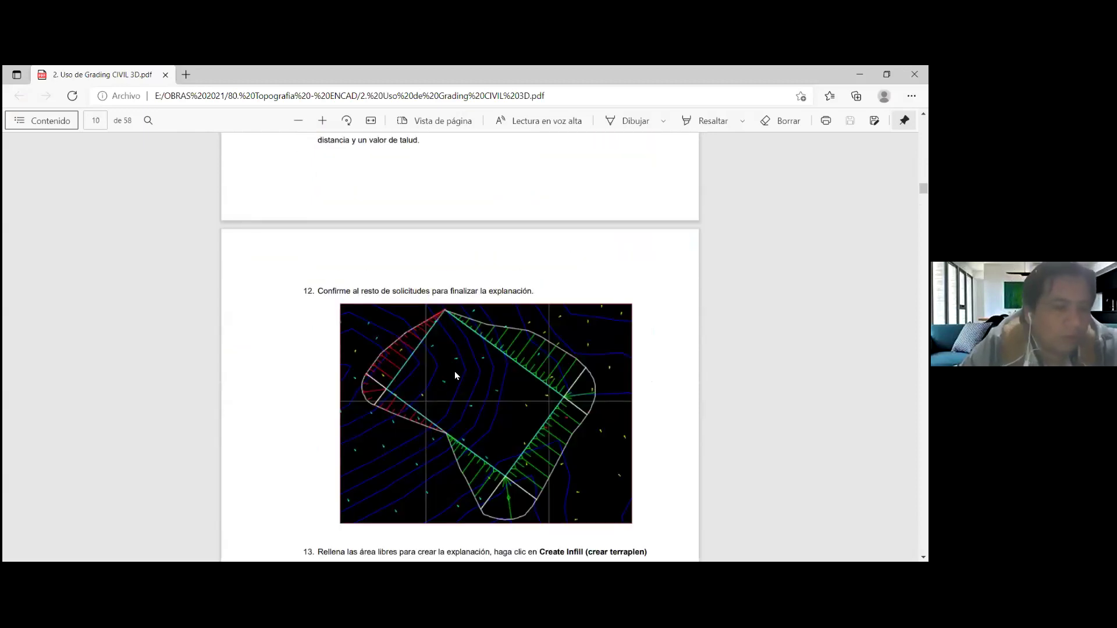
scroll(455, 376, down, 5)
scroll(457, 375, down, 10)
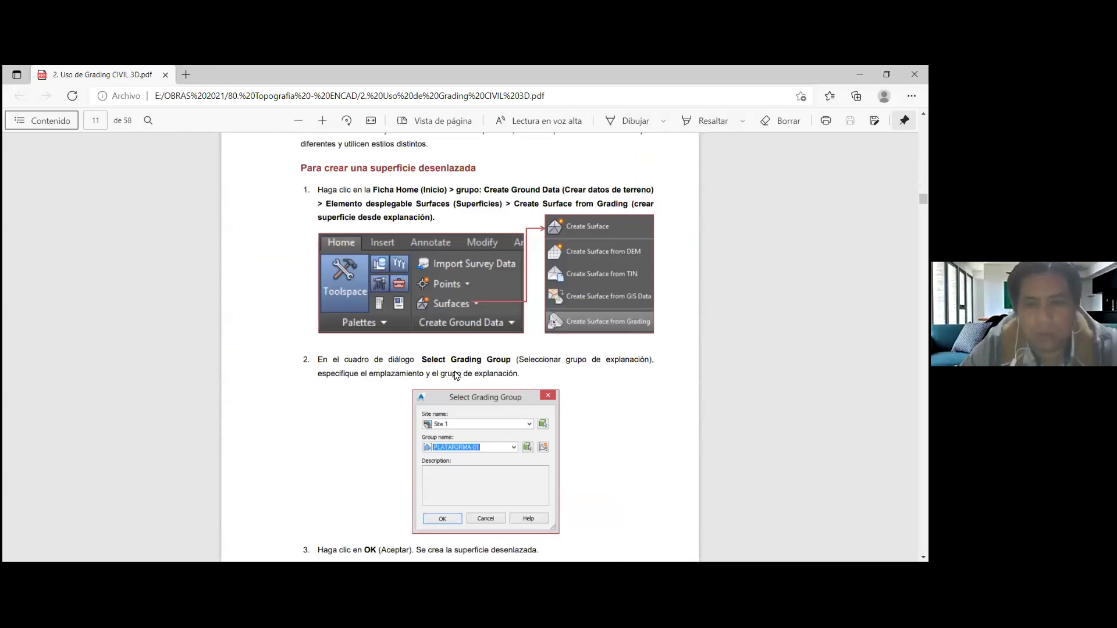
scroll(457, 375, down, 15)
scroll(592, 196, down, 9)
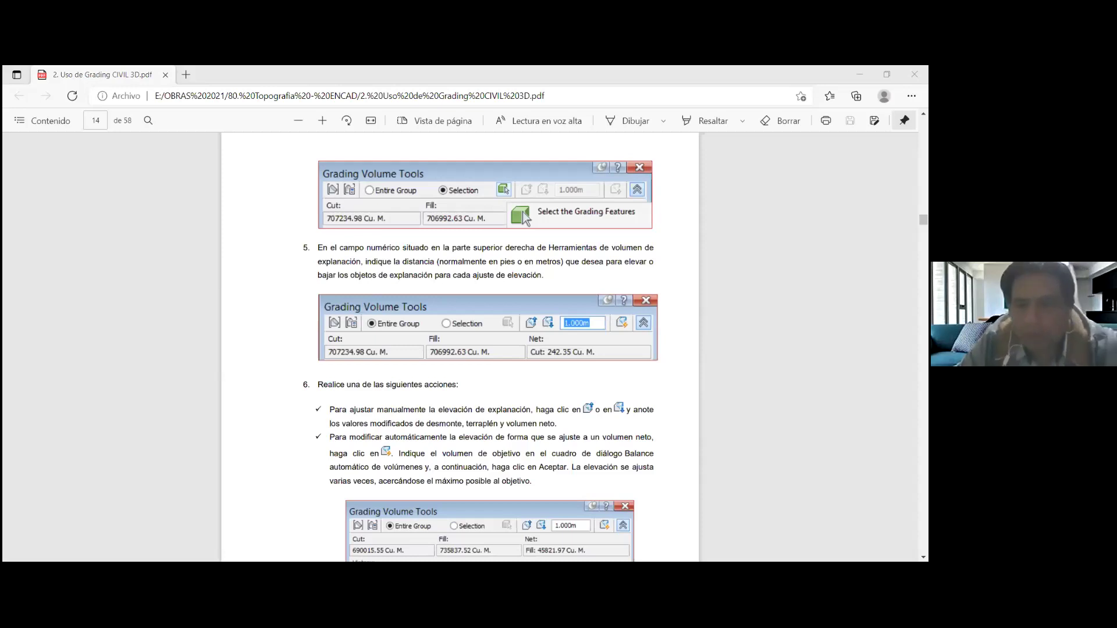
key(alt+Tab)
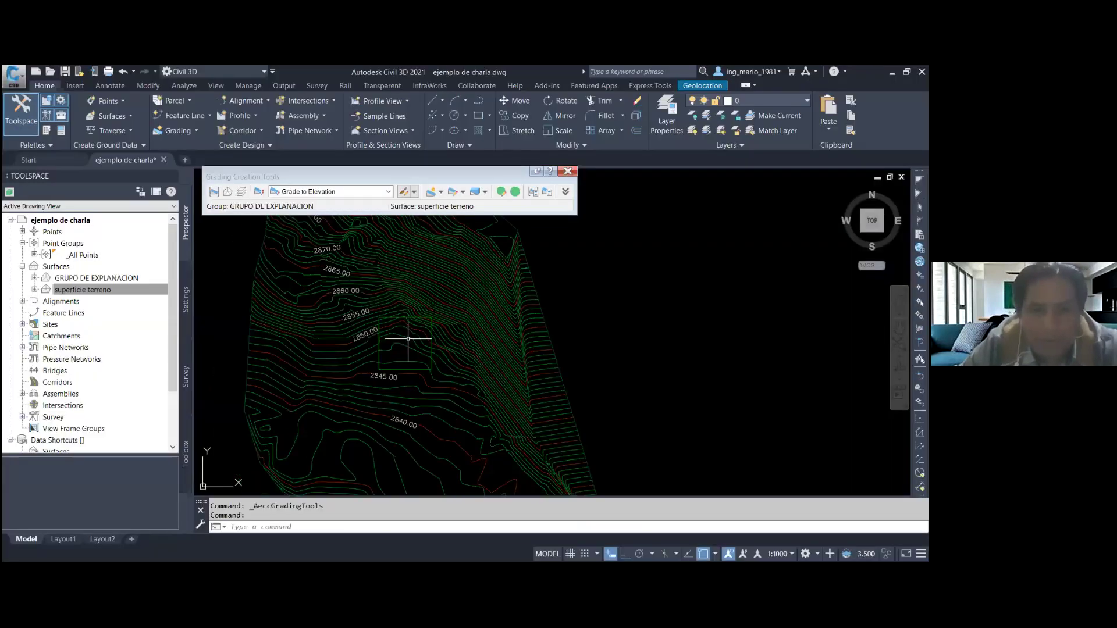
- Switch the grading criterion to Grade to Relative Elevation, highlighting it briefly in red
scroll(408, 338, up, 2)
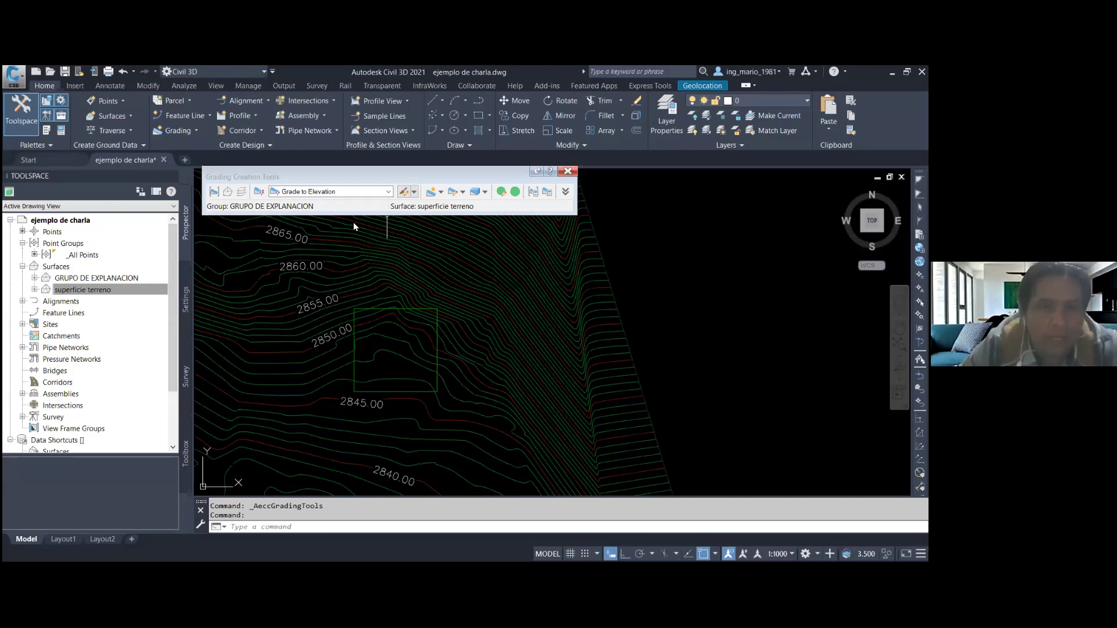
click(349, 191)
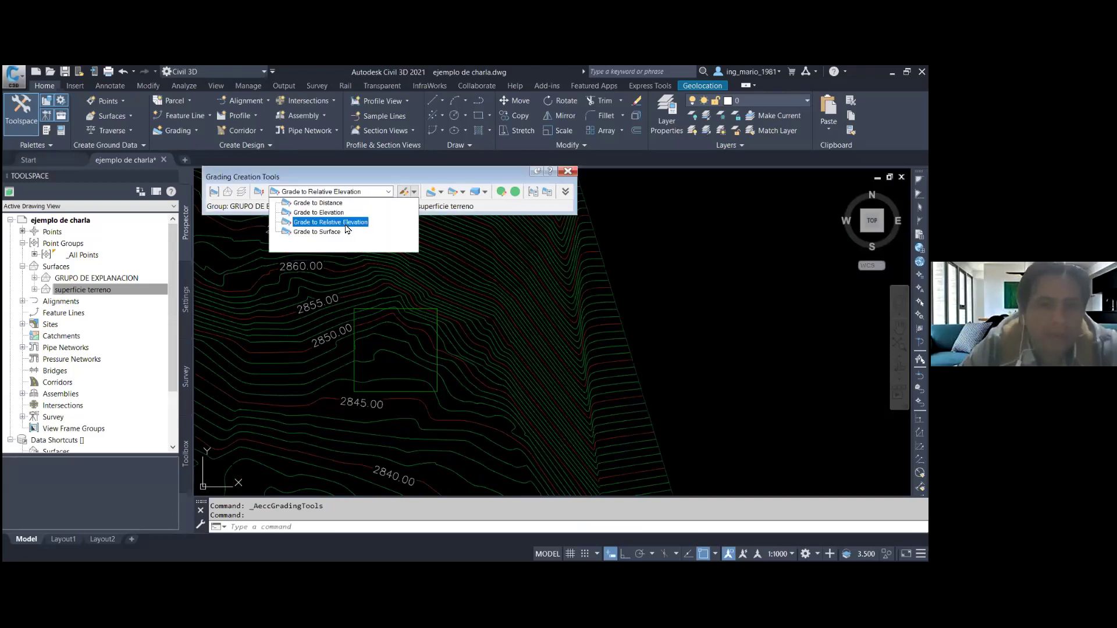
click(347, 225)
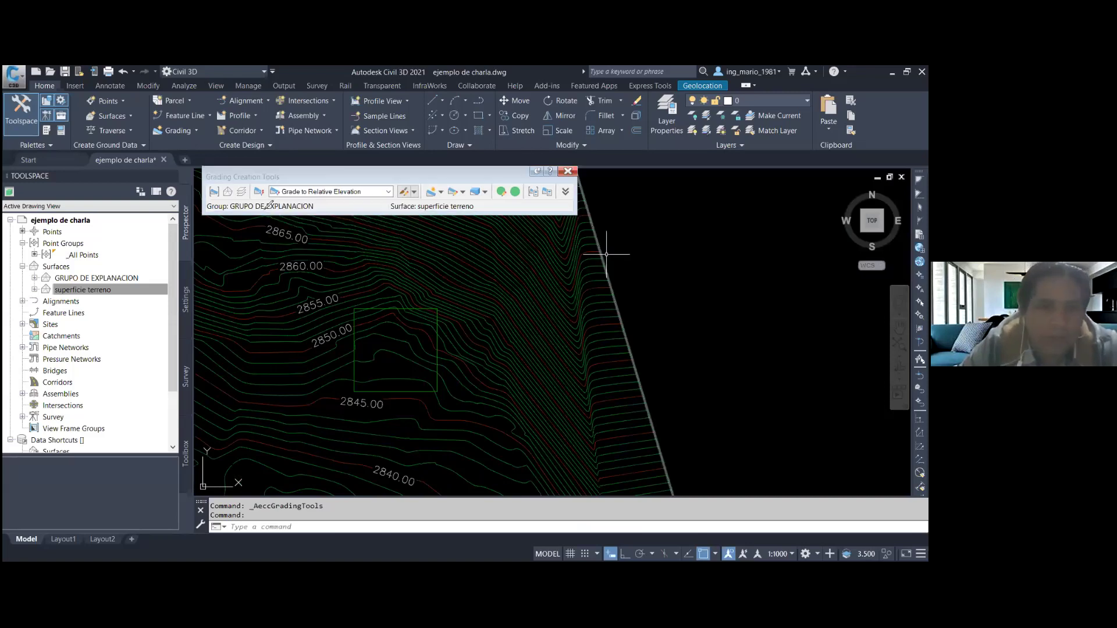
drag(264, 175, 402, 201)
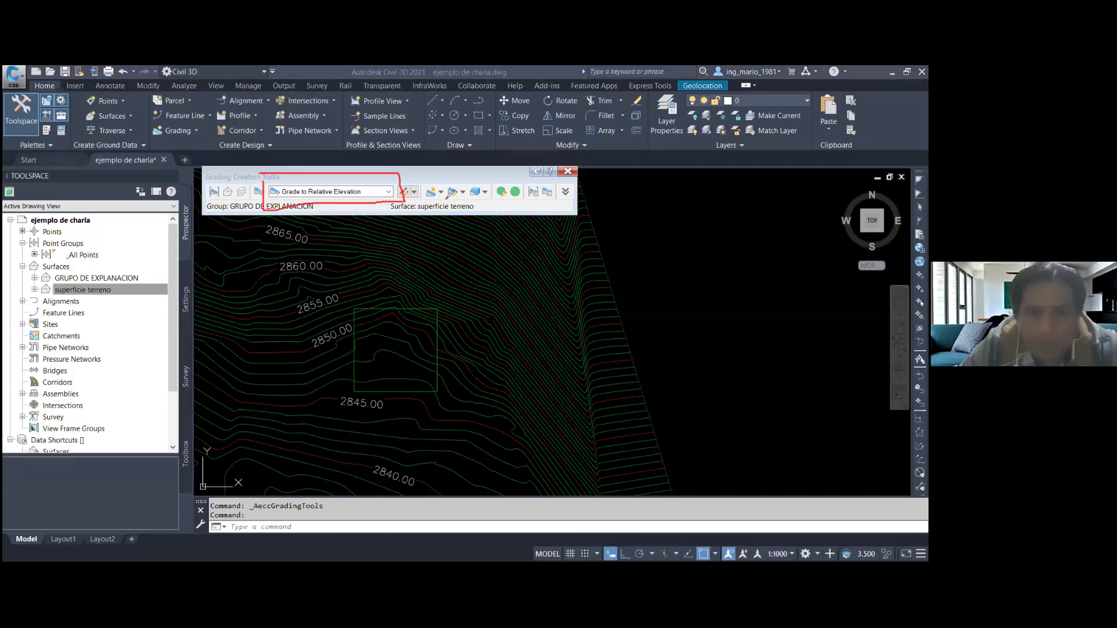
mouse_move(464, 265)
mouse_down()
mouse_move(449, 213)
mouse_move(441, 222)
mouse_up()
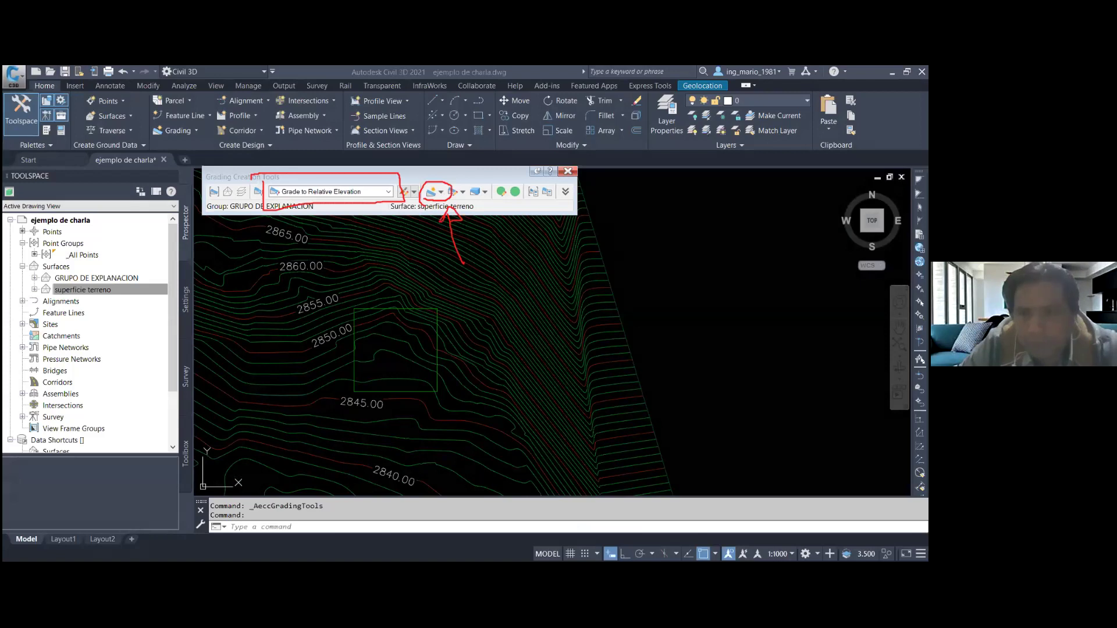
key(e)
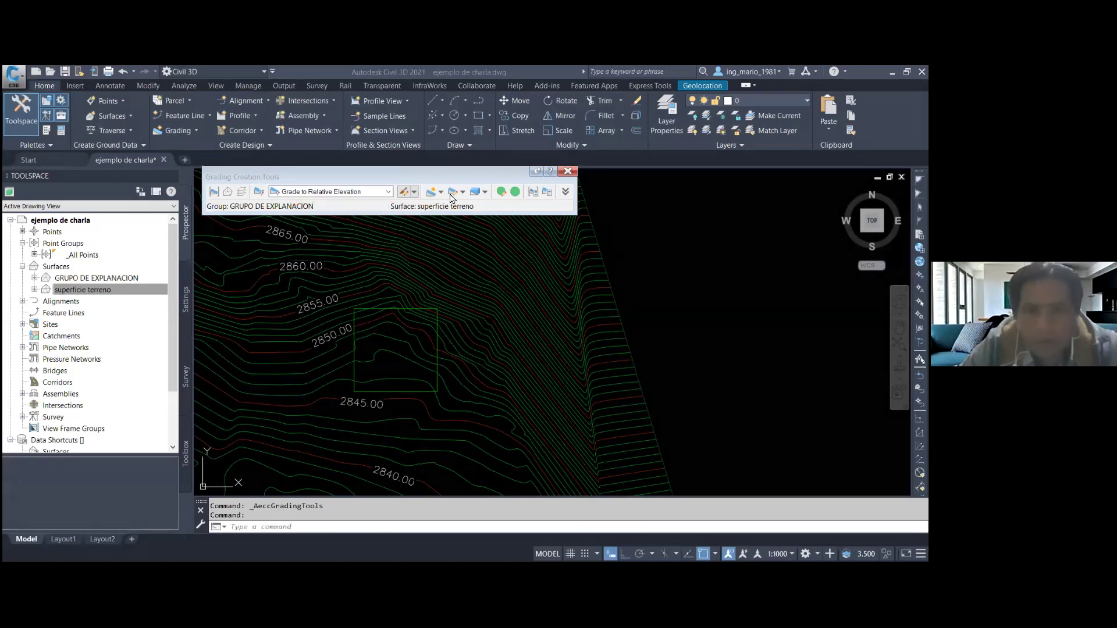
- Start Create Grading and bring up the grading criteria editing options
click(440, 192)
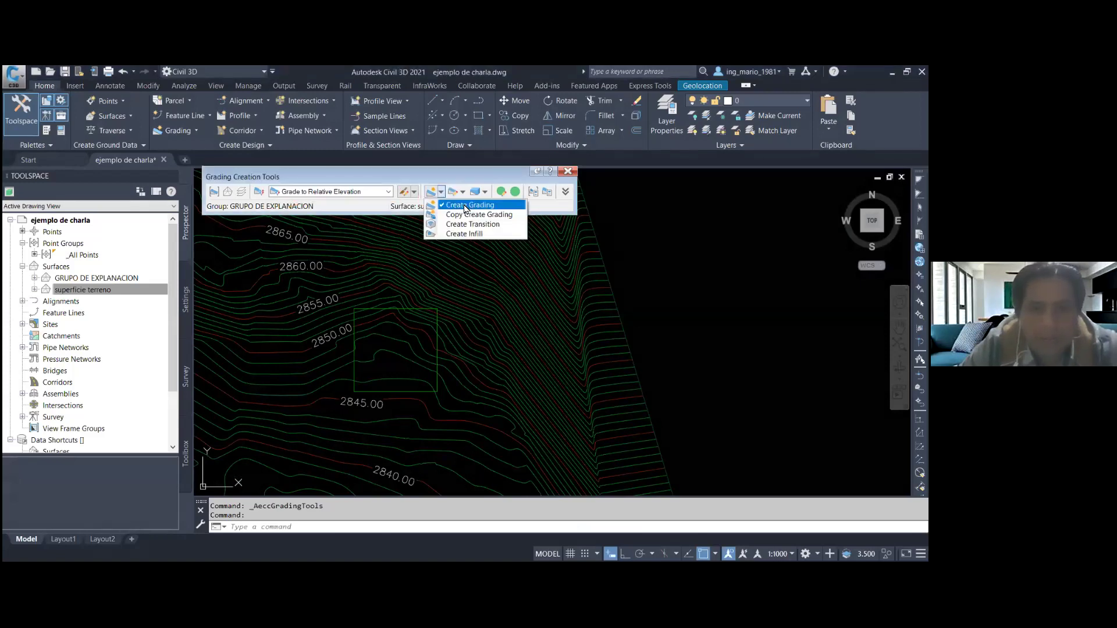
click(466, 206)
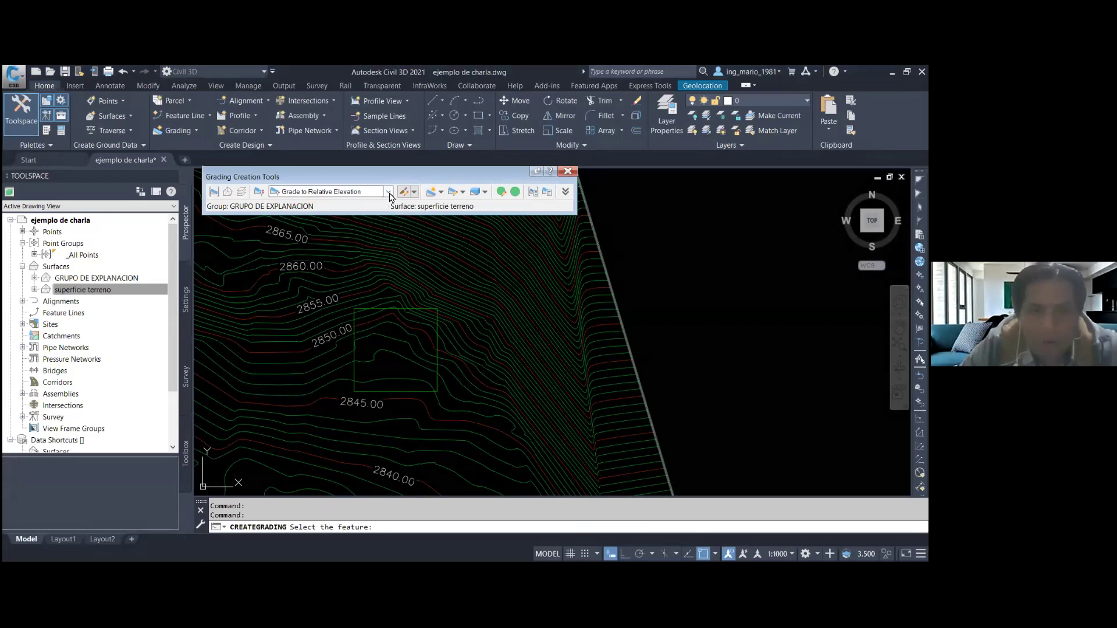
key(alt+Down)
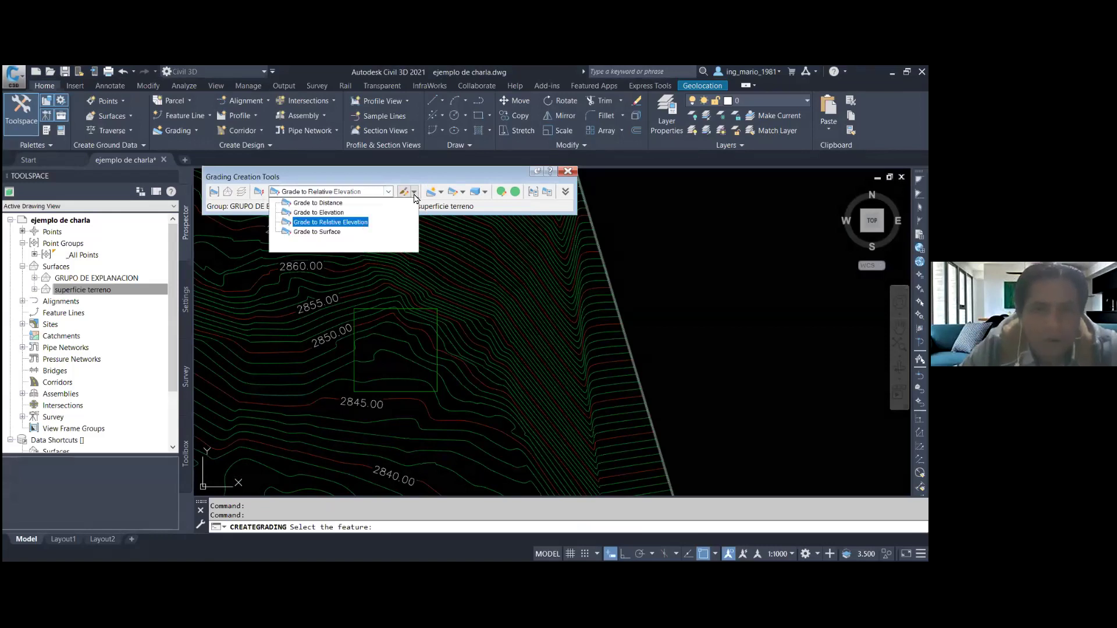
click(414, 195)
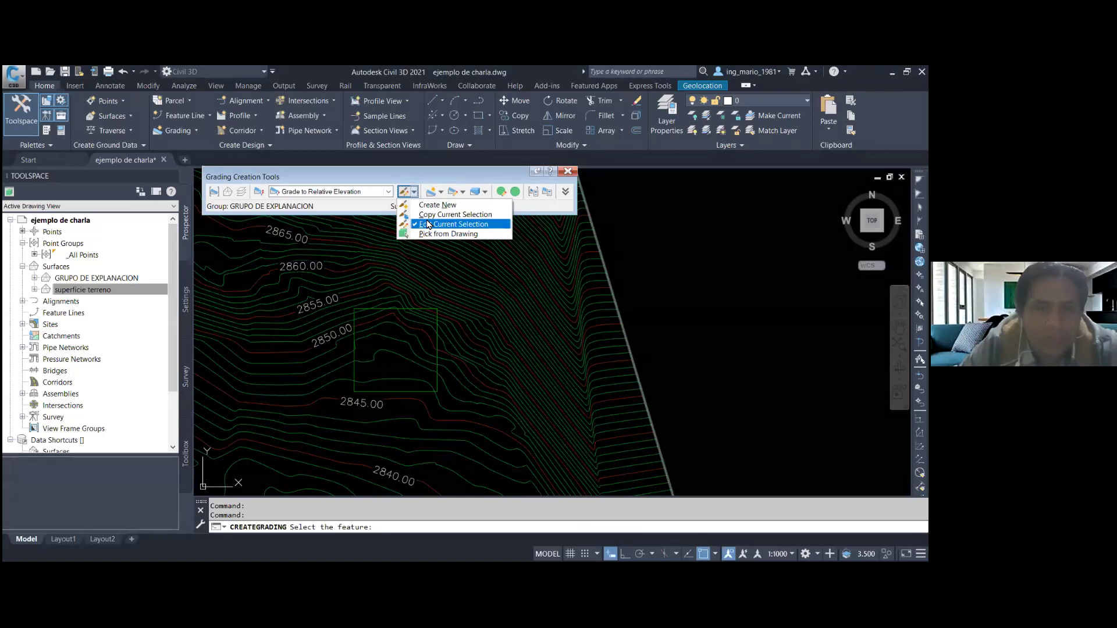
- Open the Grade to Relative Elevation criteria and sketch a slope diagram explaining the 3 m rise
click(429, 224)
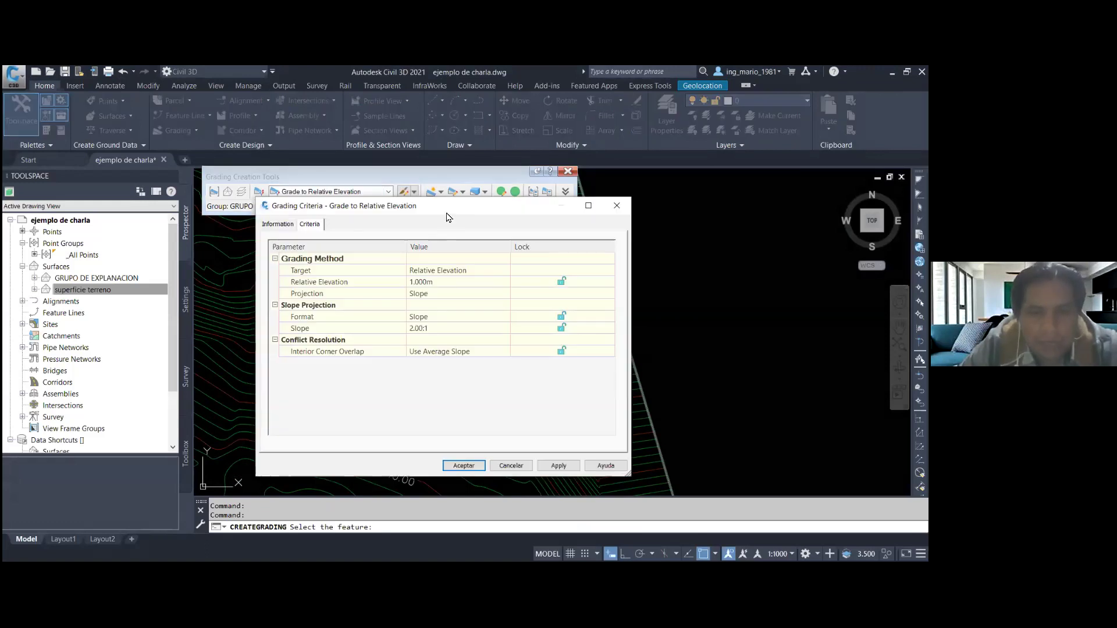
drag(446, 217, 340, 215)
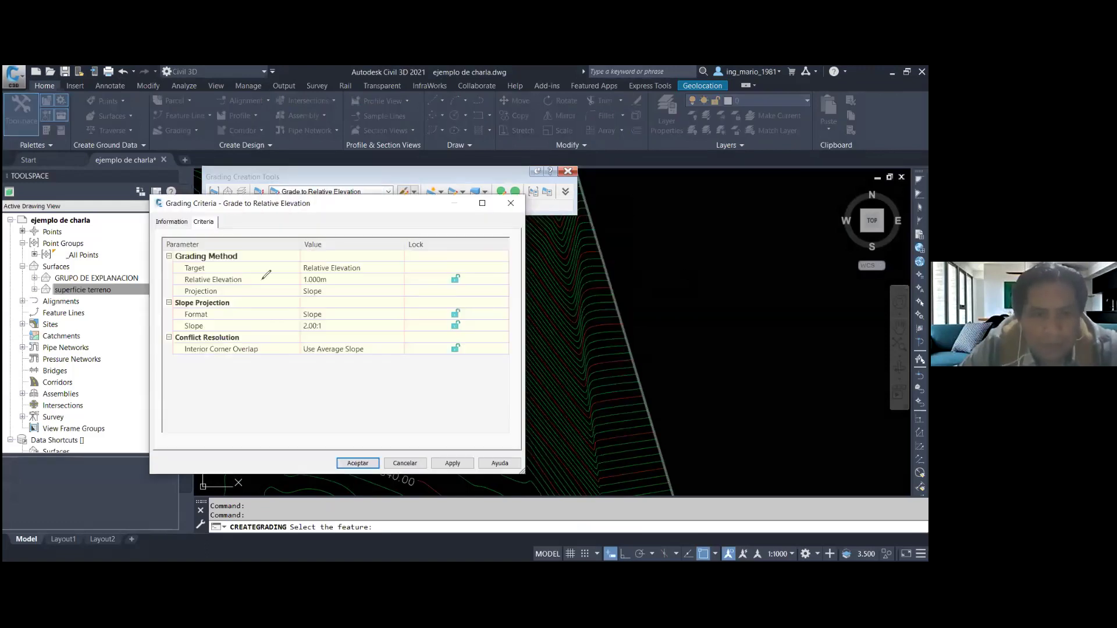
mouse_move(255, 275)
mouse_down()
mouse_move(381, 284)
mouse_move(391, 269)
mouse_up()
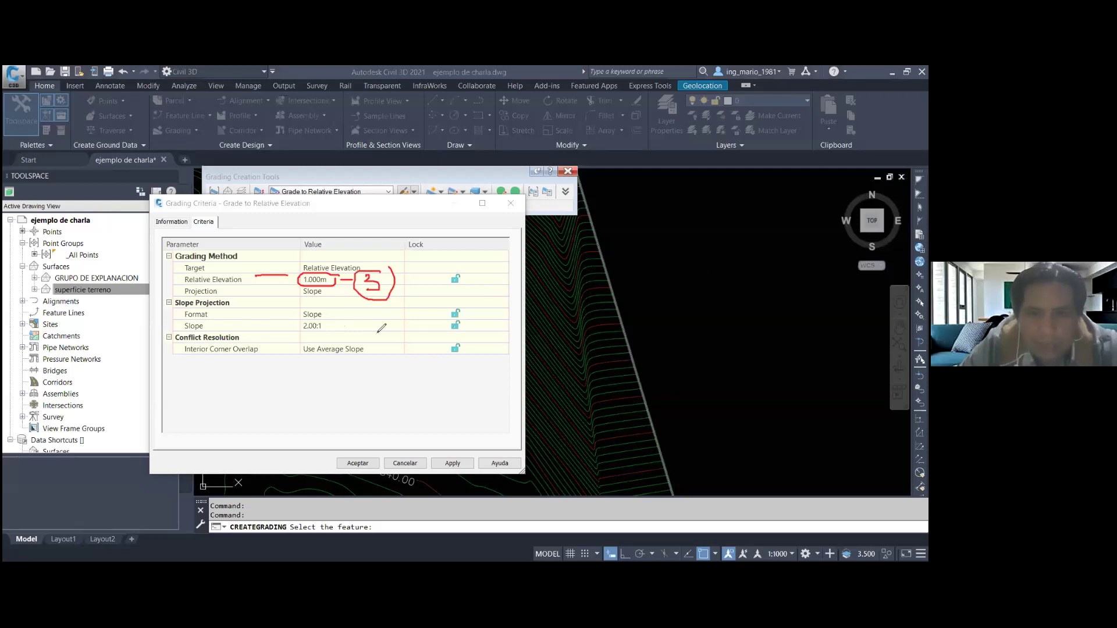
drag(332, 317, 340, 323)
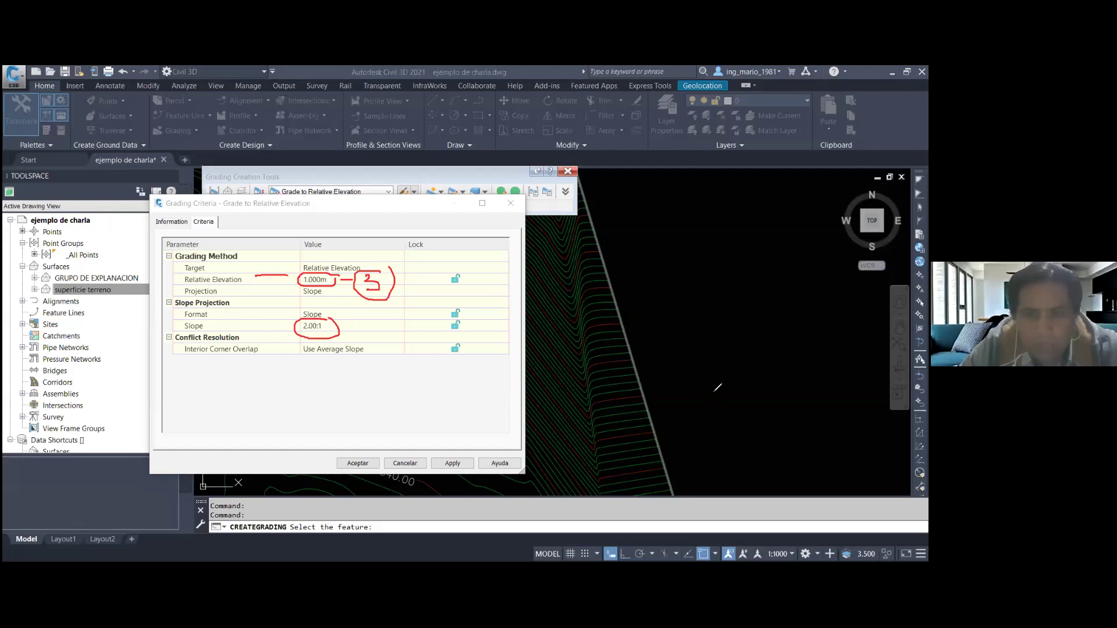
mouse_move(679, 417)
mouse_down()
mouse_move(749, 417)
mouse_move(792, 359)
mouse_up()
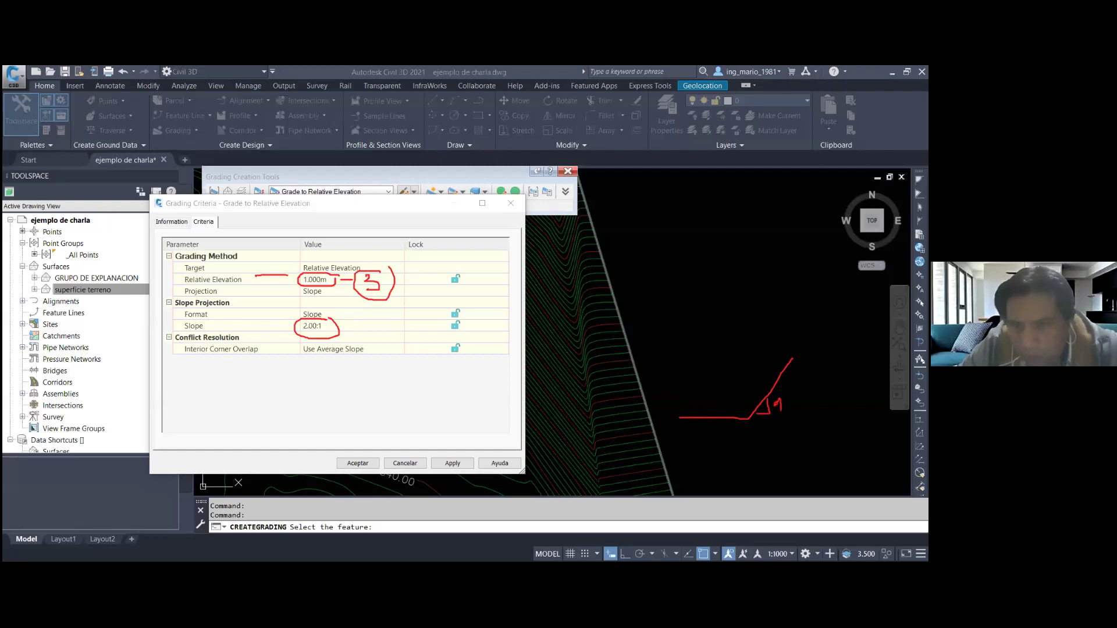
drag(796, 367, 798, 417)
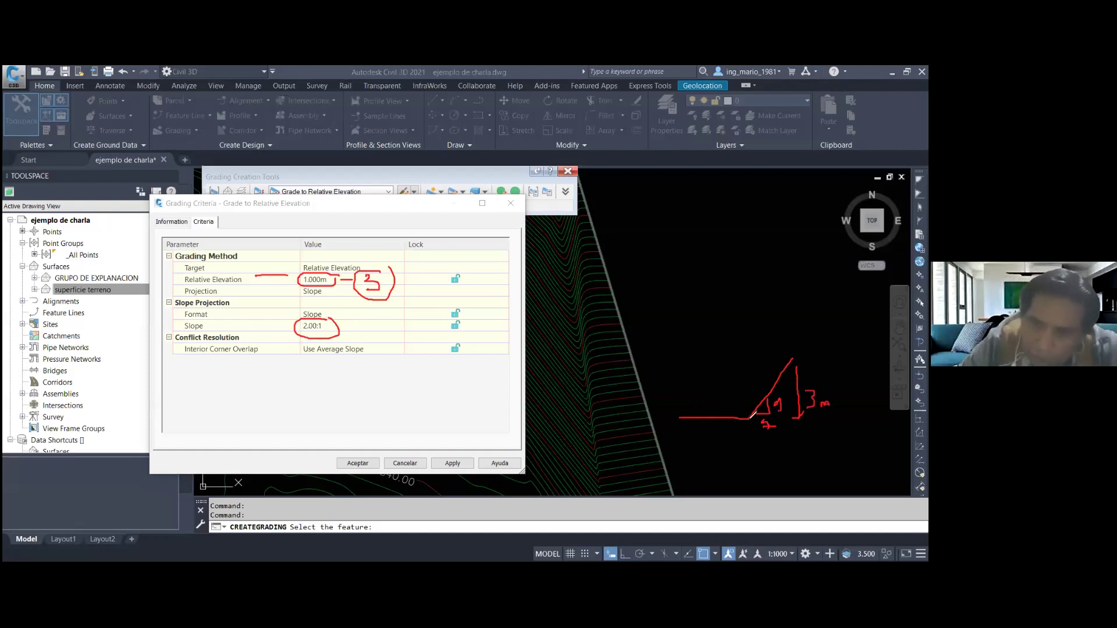
drag(792, 360, 826, 365)
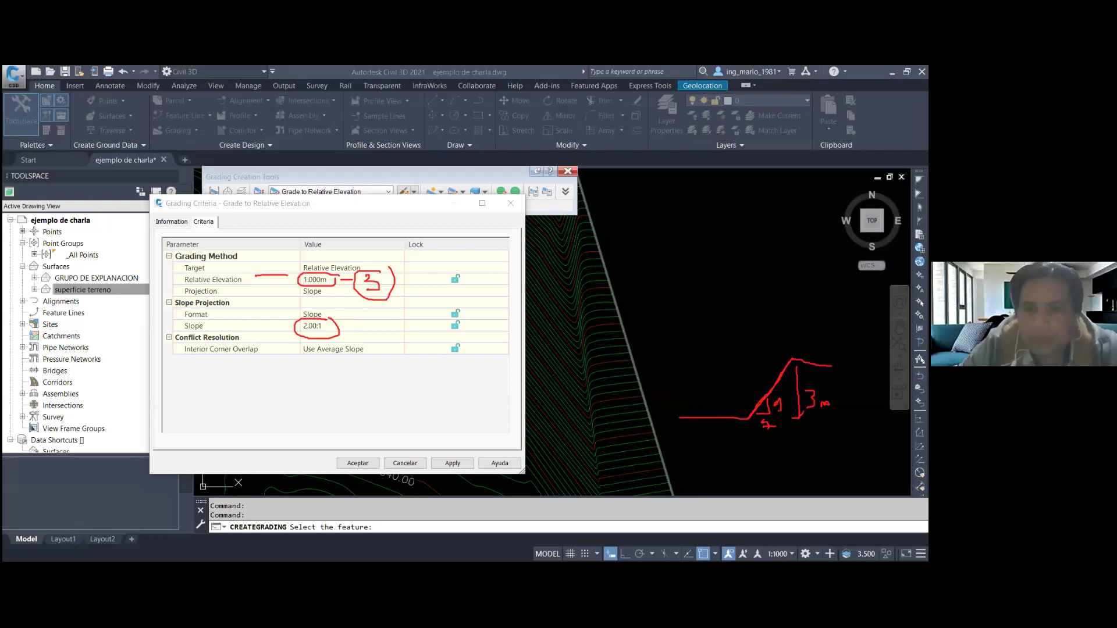
key(Escape)
- Set Relative Elevation to 3 and Slope to 1.00:1, then accept the criteria
click(367, 284)
text(3)
click(345, 327)
text(1)
click(374, 315)
click(366, 464)
click(440, 192)
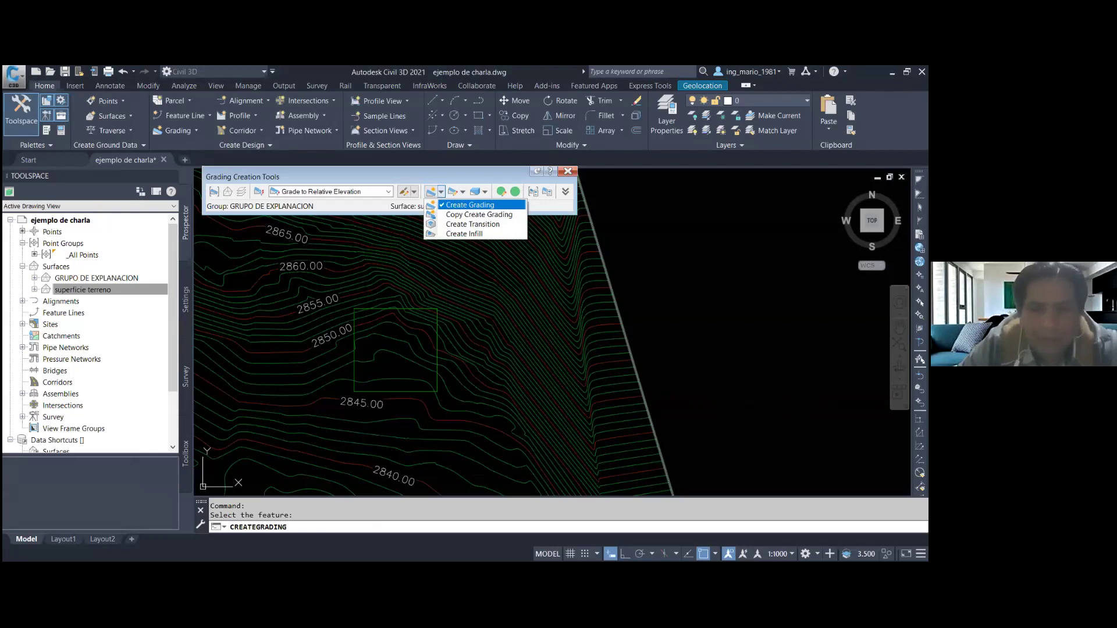
- Grade outward from the square's feature line using the 3 m relative-elevation defaults, then end the command
scroll(436, 326, up, 4)
click(439, 327)
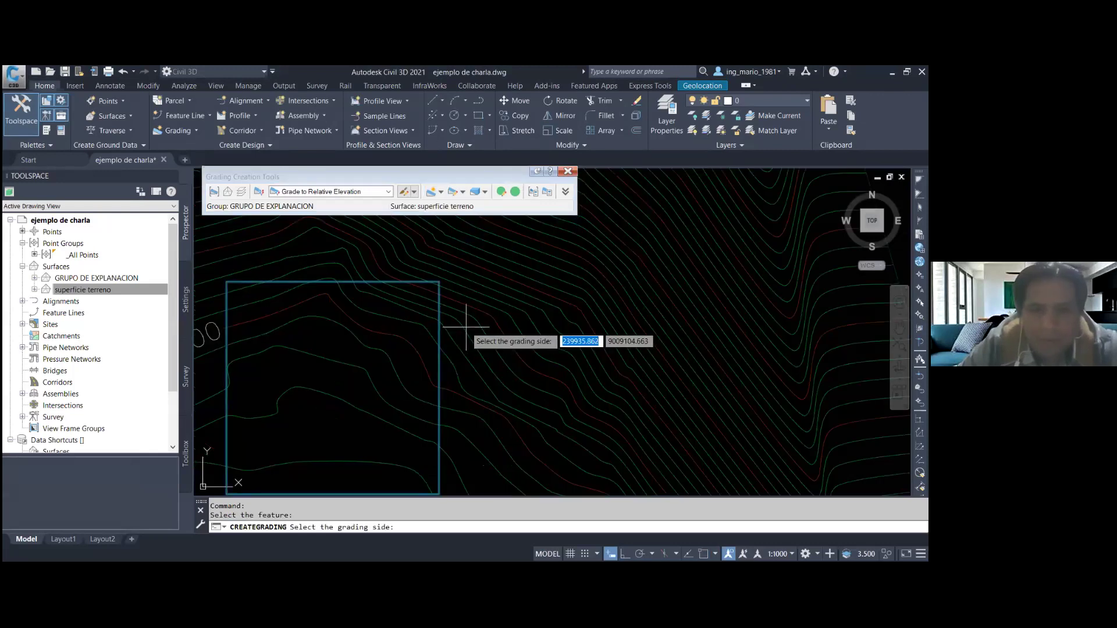
click(465, 327)
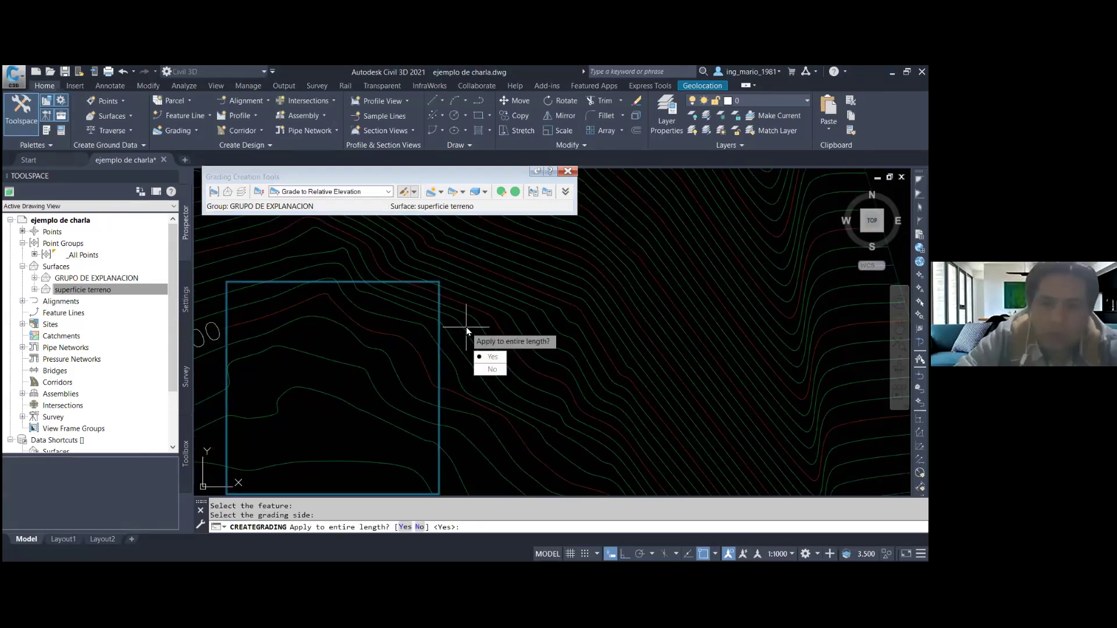
key(Return)
key(Return)
key(Return)
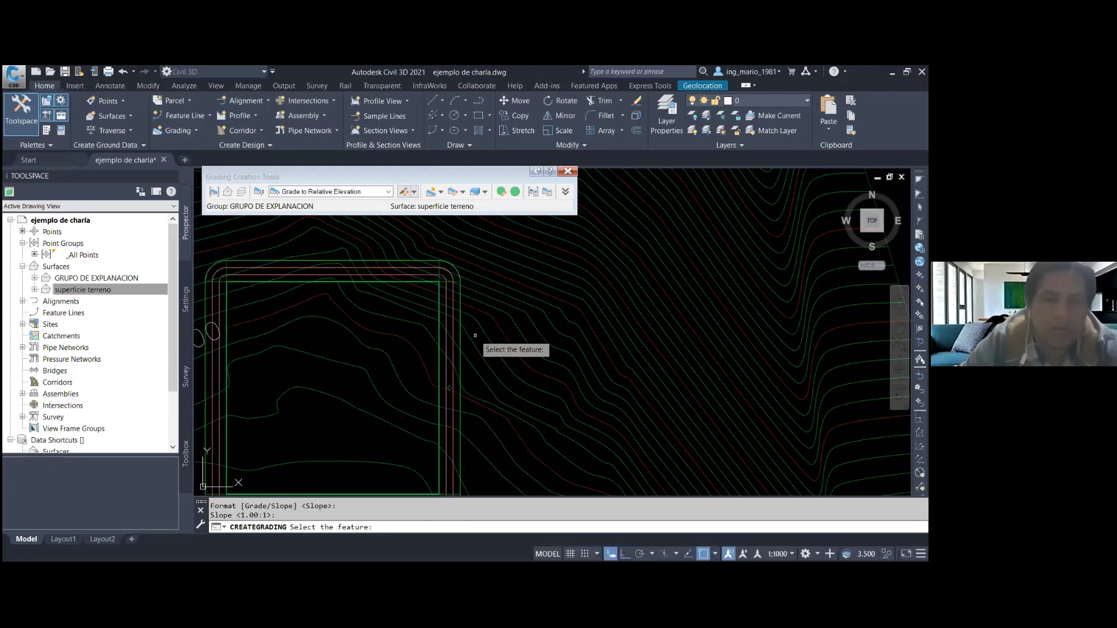
scroll(518, 332, down, 2)
key(Escape)
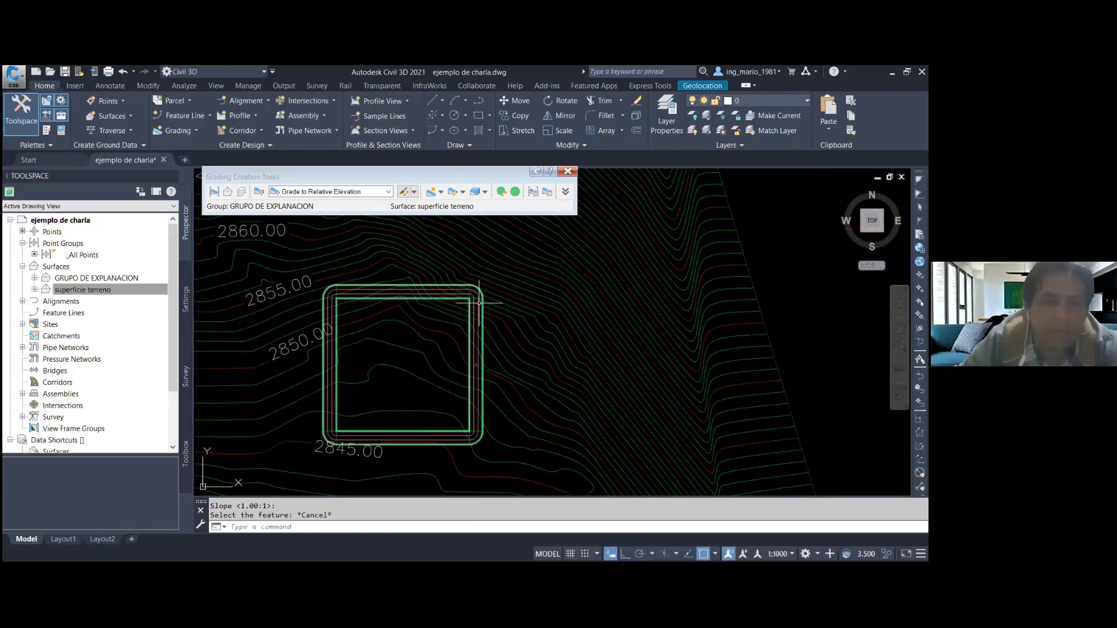
scroll(479, 302, up, 2)
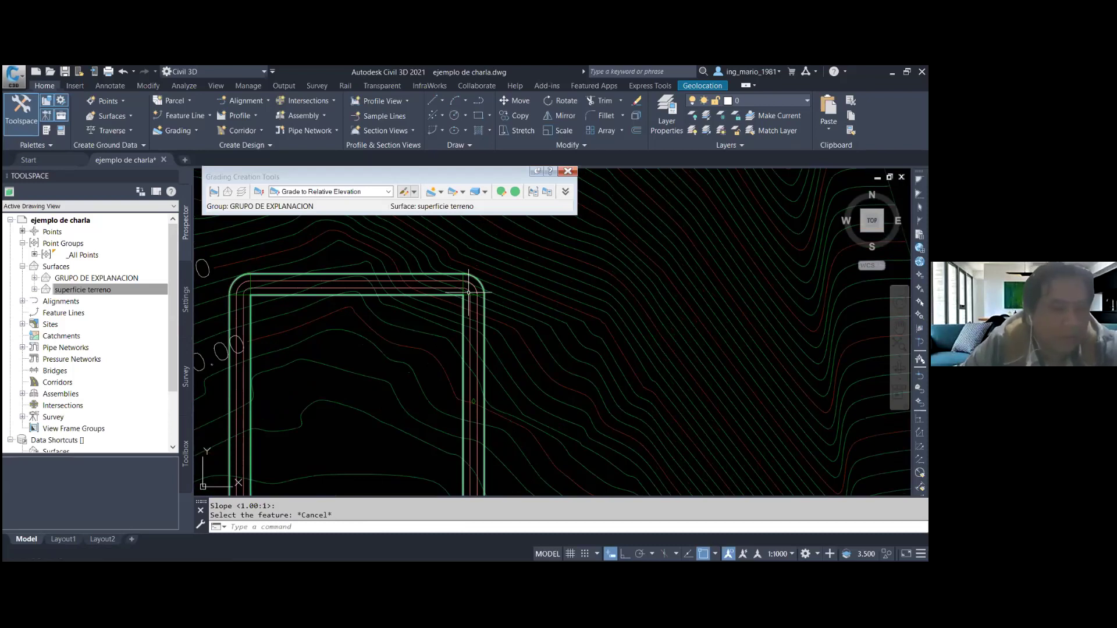
scroll(442, 296, down, 2)
scroll(460, 310, down, 1)
scroll(460, 308, up, 2)
- Select the grading around the square and check its surface properties
scroll(458, 305, up, 2)
scroll(457, 308, down, 3)
click(456, 312)
right_click(453, 313)
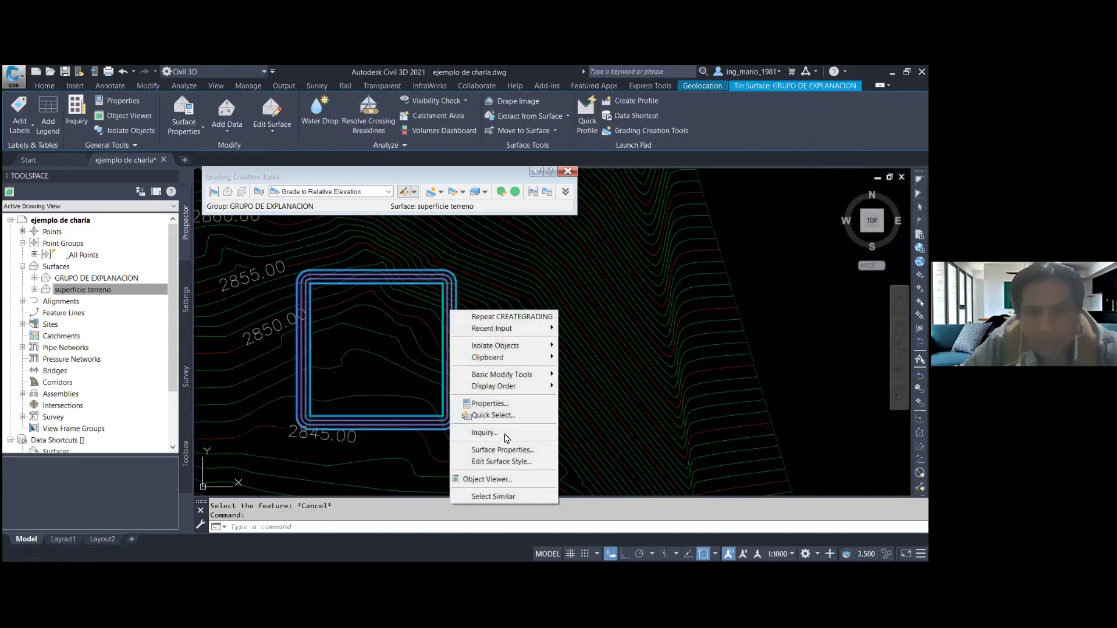
click(502, 451)
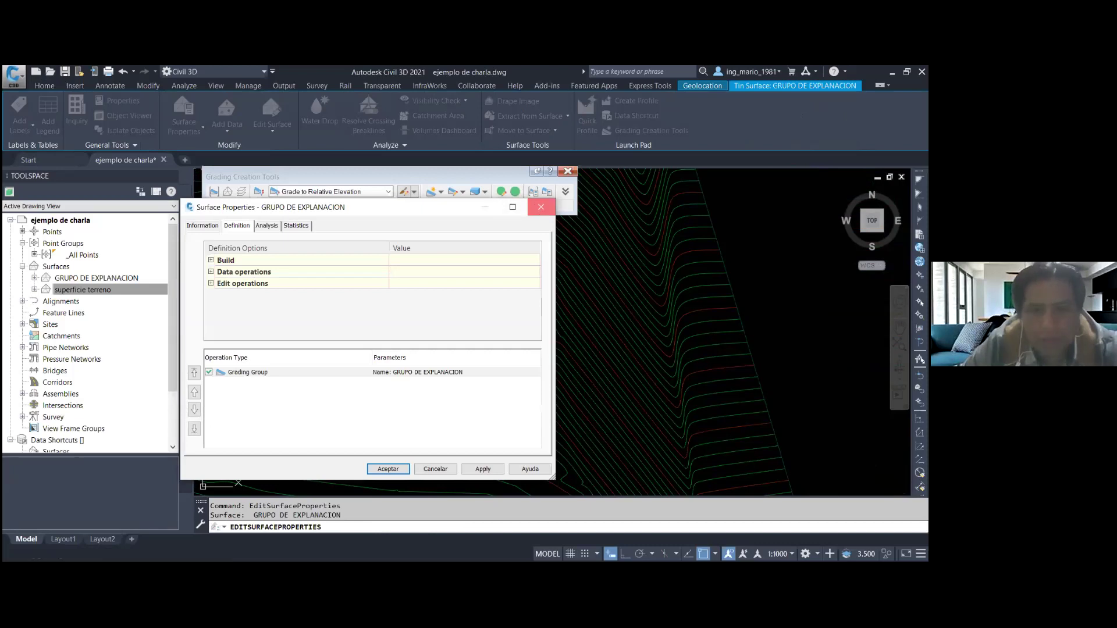
key(Return)
- View the grading in the Object Viewer, orbiting to see it from the side
right_click(462, 321)
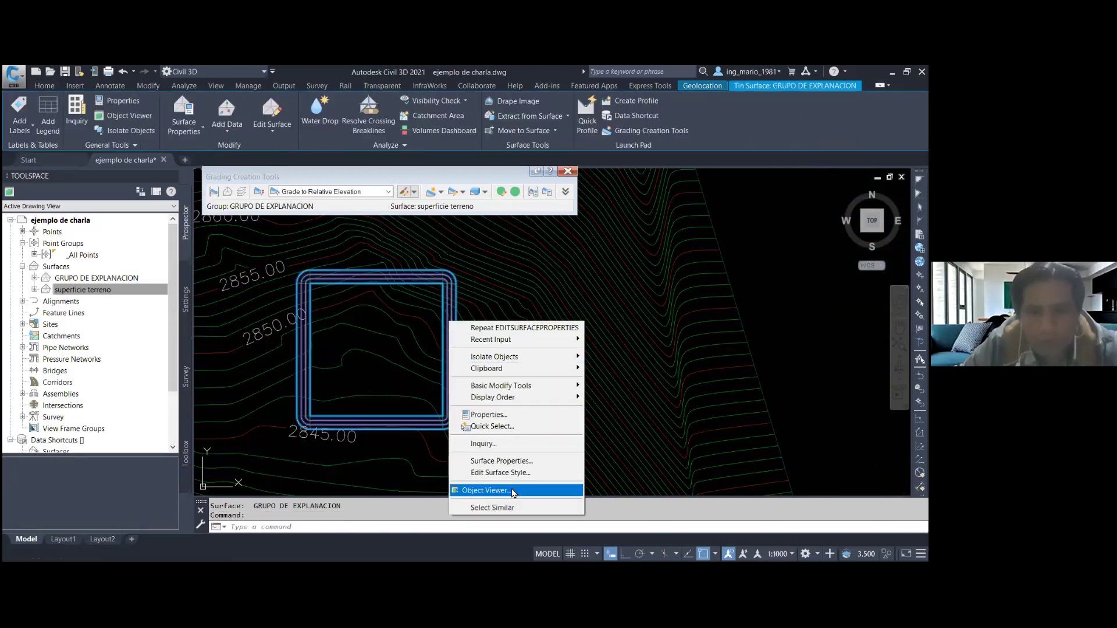
click(488, 489)
mouse_move(475, 372)
mouse_down()
mouse_move(481, 434)
mouse_move(494, 343)
mouse_move(568, 331)
mouse_move(622, 358)
mouse_move(504, 374)
mouse_move(379, 347)
mouse_move(379, 312)
mouse_move(349, 271)
mouse_up()
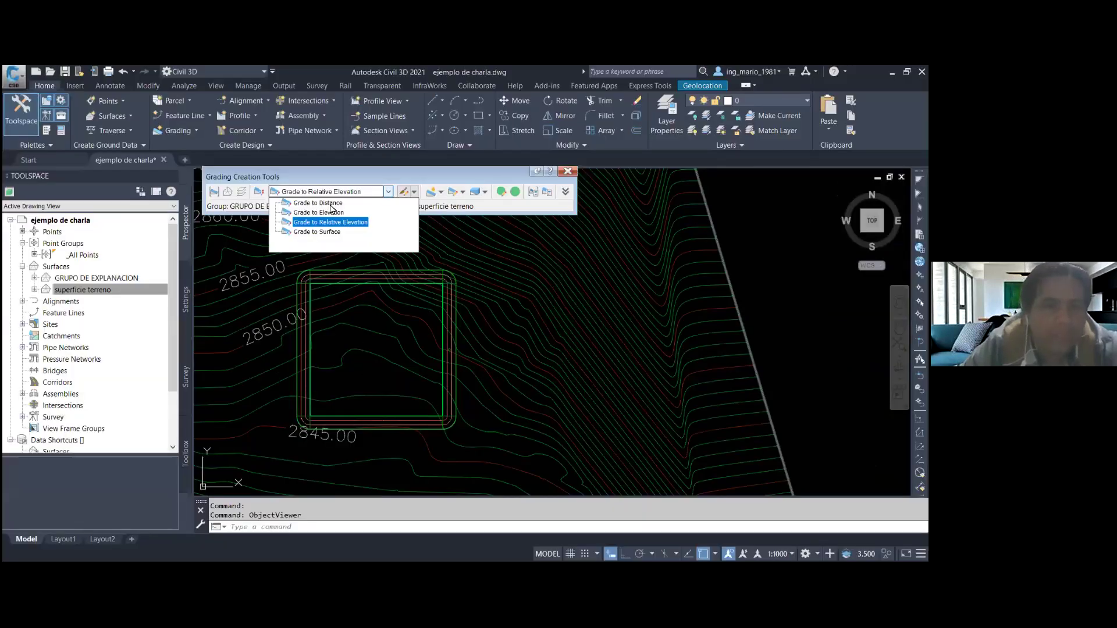
- Make Grade to Distance current with a 4 m distance and a -2.00% grade
click(330, 203)
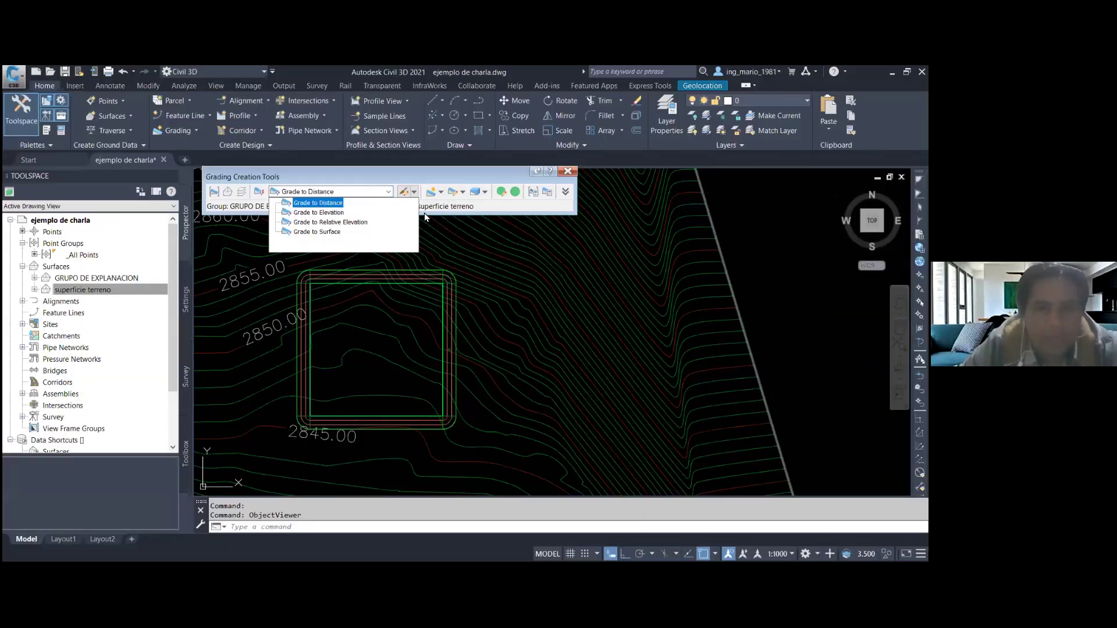
click(414, 191)
click(431, 224)
click(349, 279)
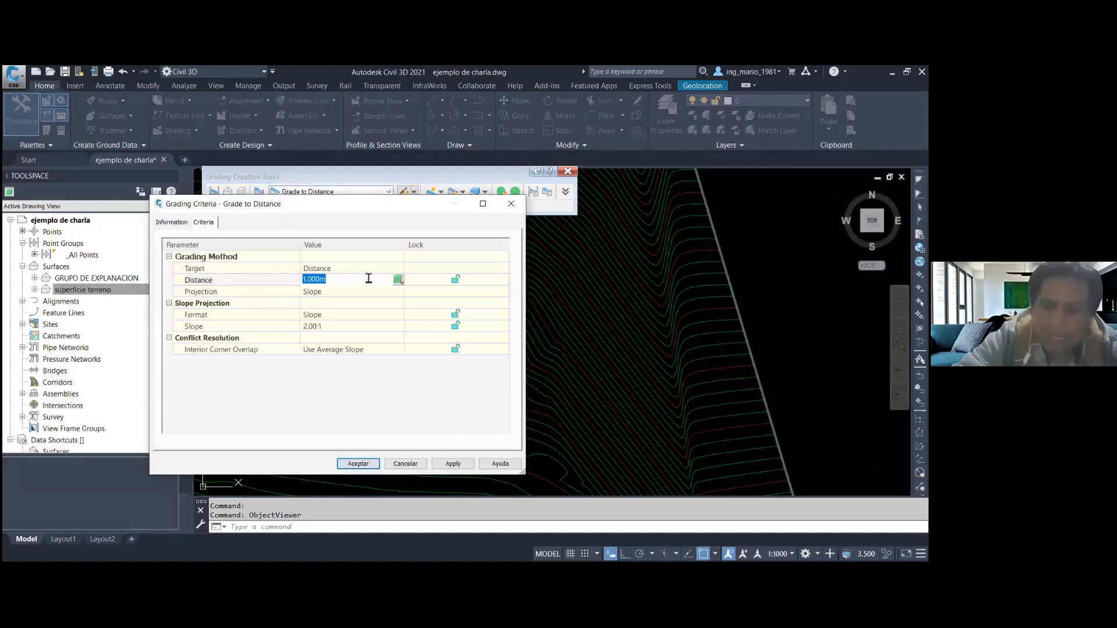
text(4)
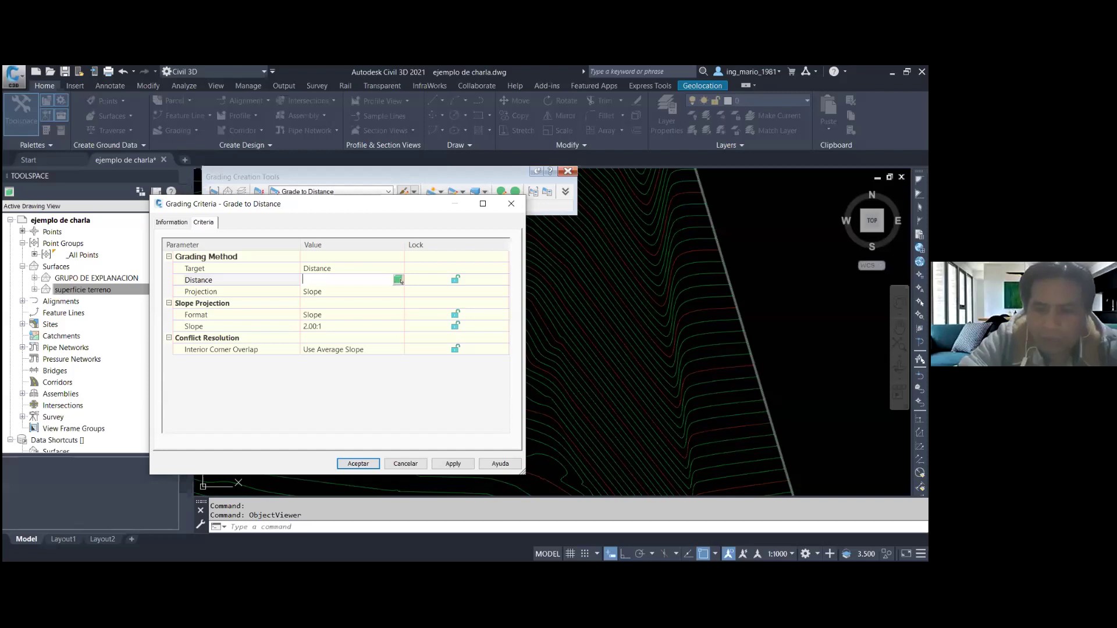
click(349, 314)
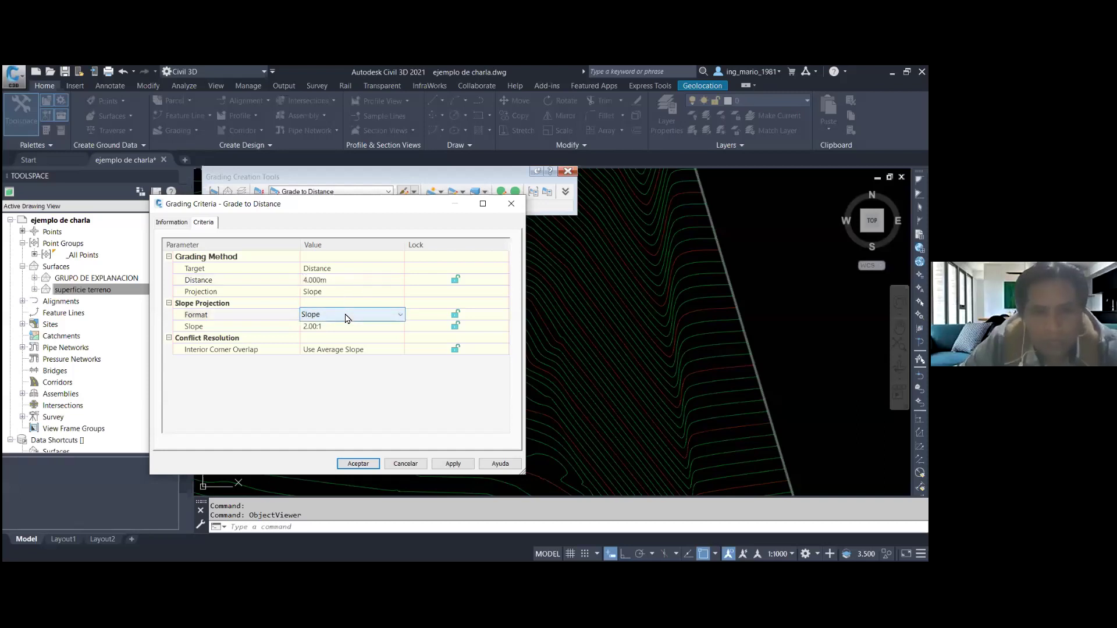
click(332, 337)
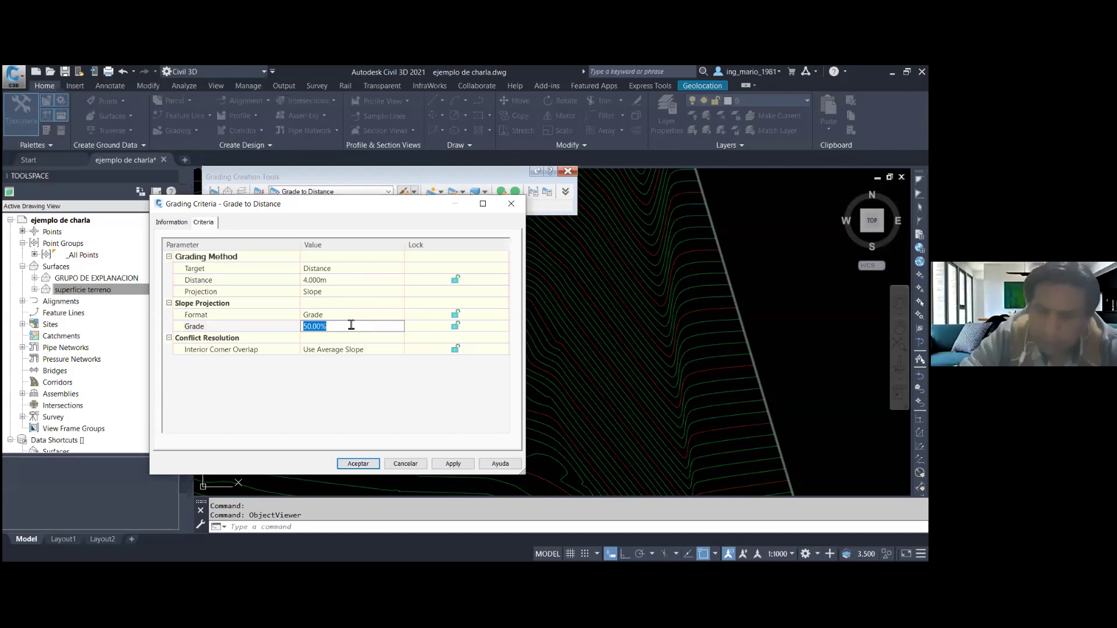
text(-2)
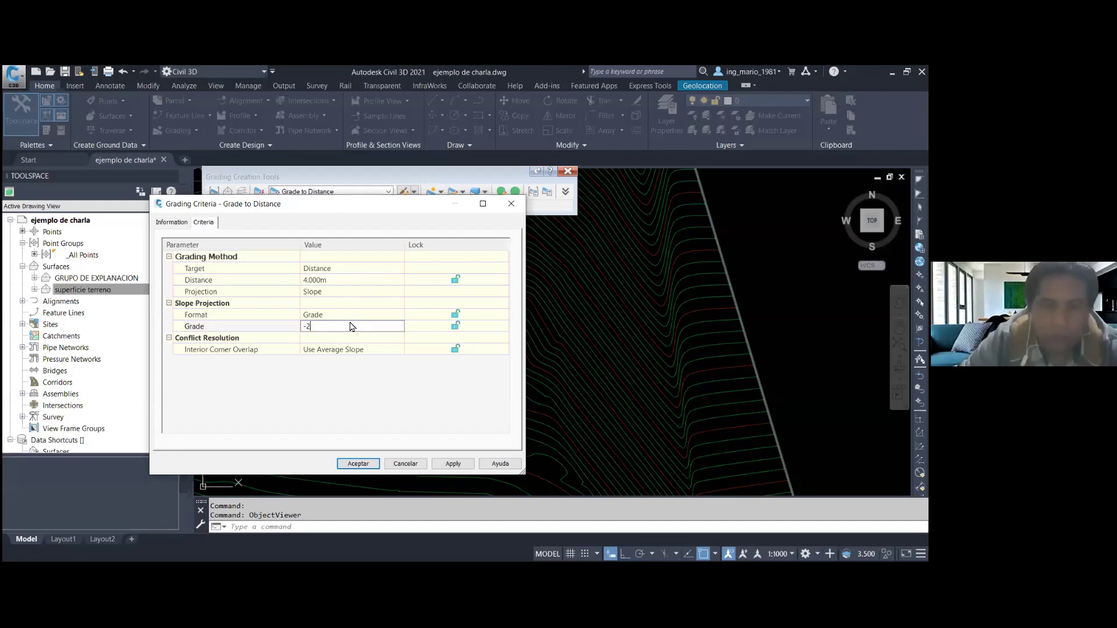
click(370, 340)
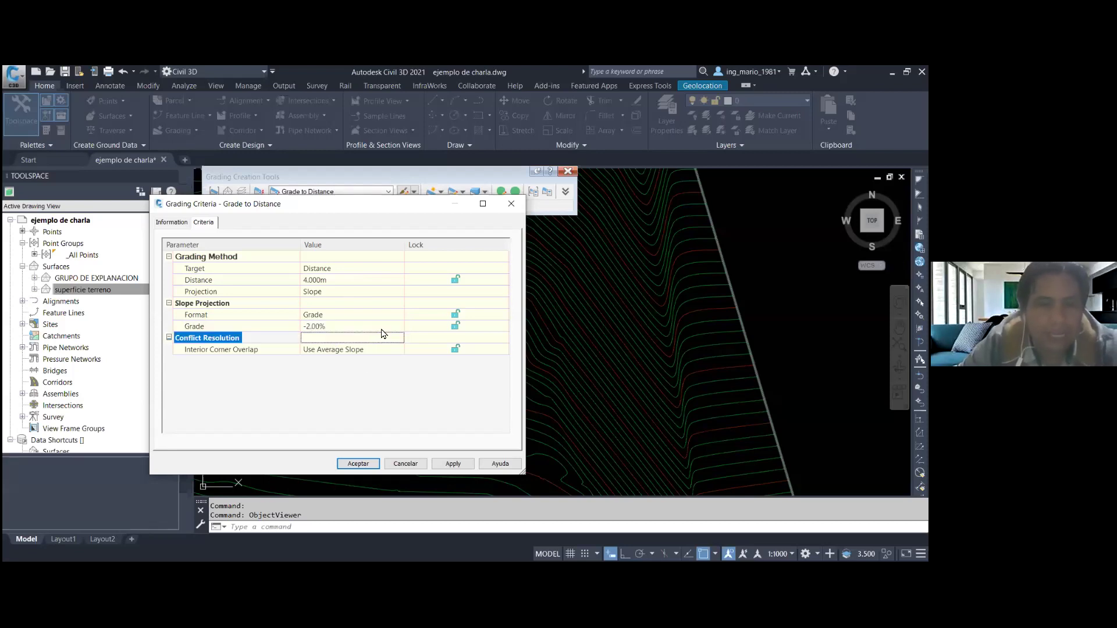
click(369, 465)
- Accept the criteria and grade 4 m at -2% outward from the square's feature line
click(442, 192)
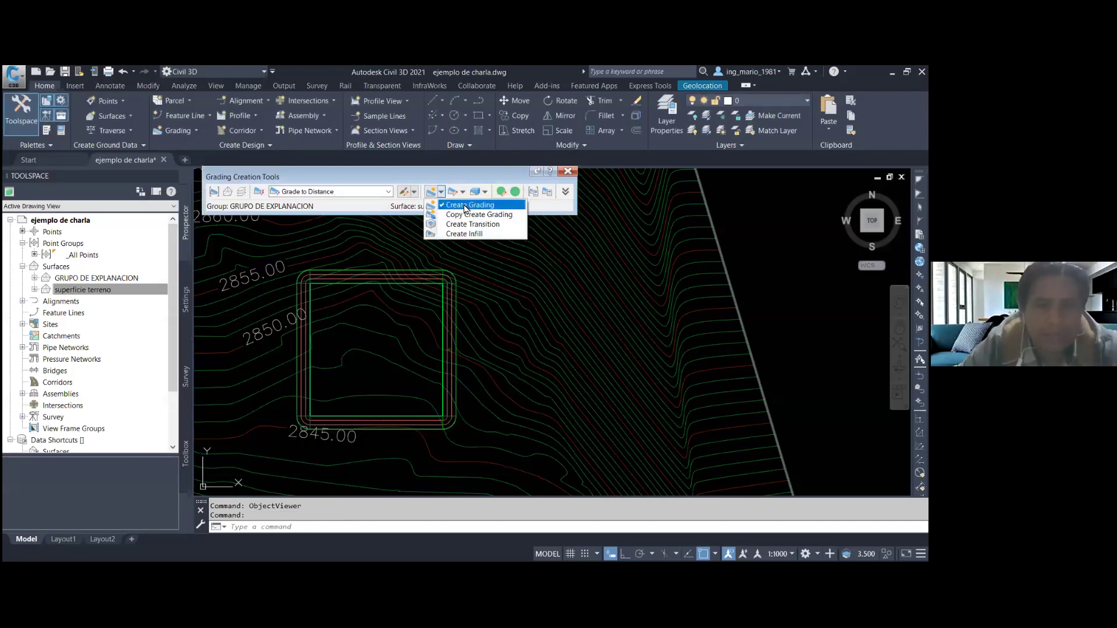
click(466, 205)
scroll(458, 286, up, 5)
click(458, 286)
scroll(462, 312, down, 3)
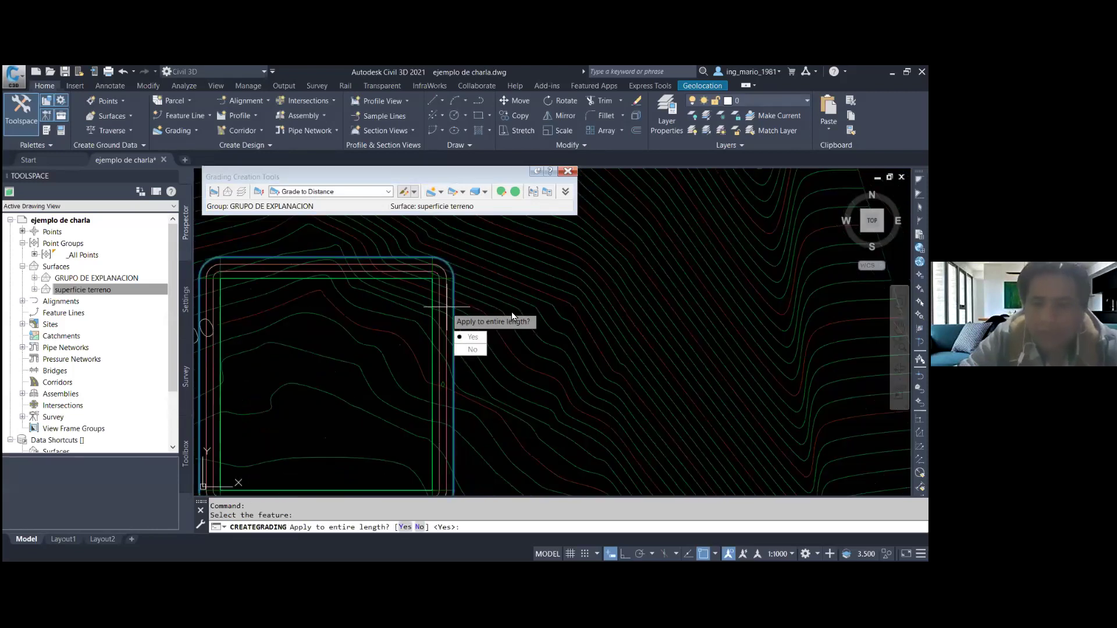
key(Return)
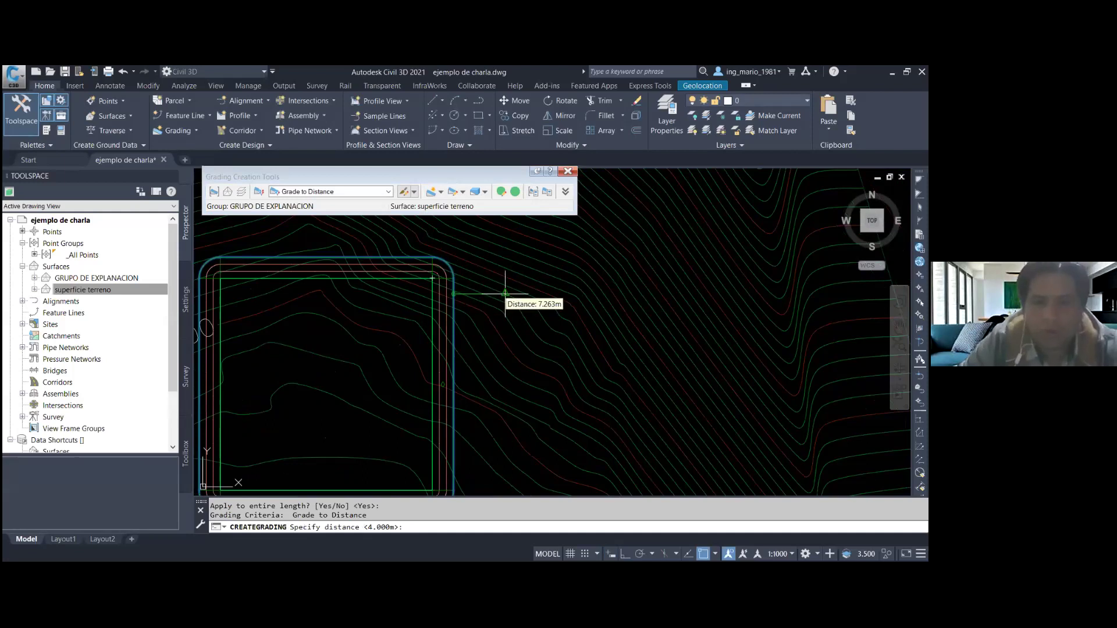
key(Return)
key(Return)
key(Return)
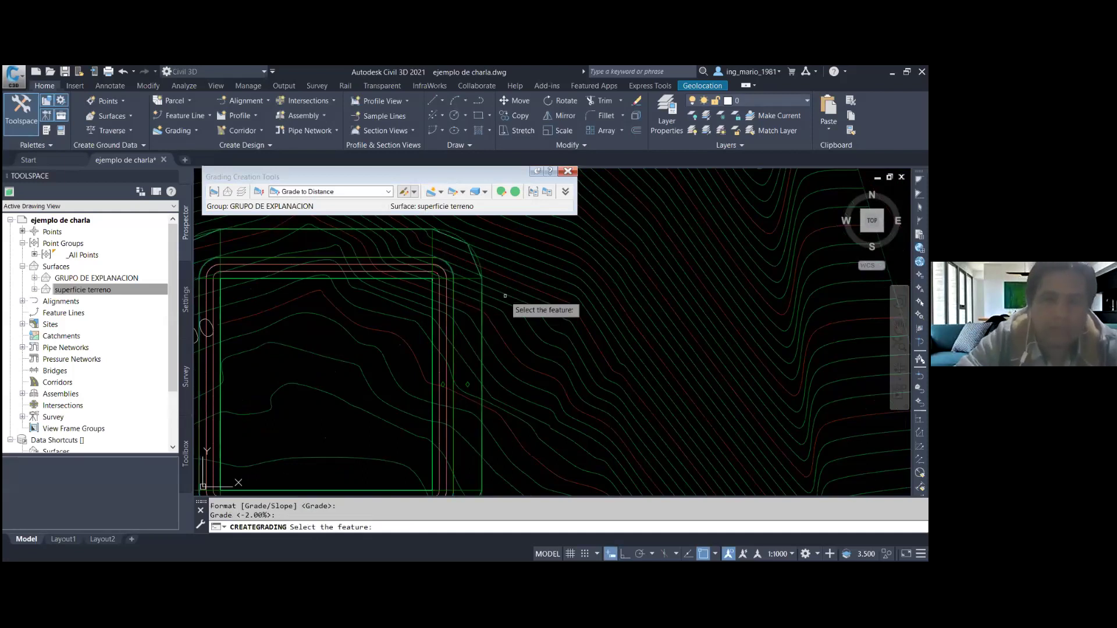
scroll(515, 312, down, 2)
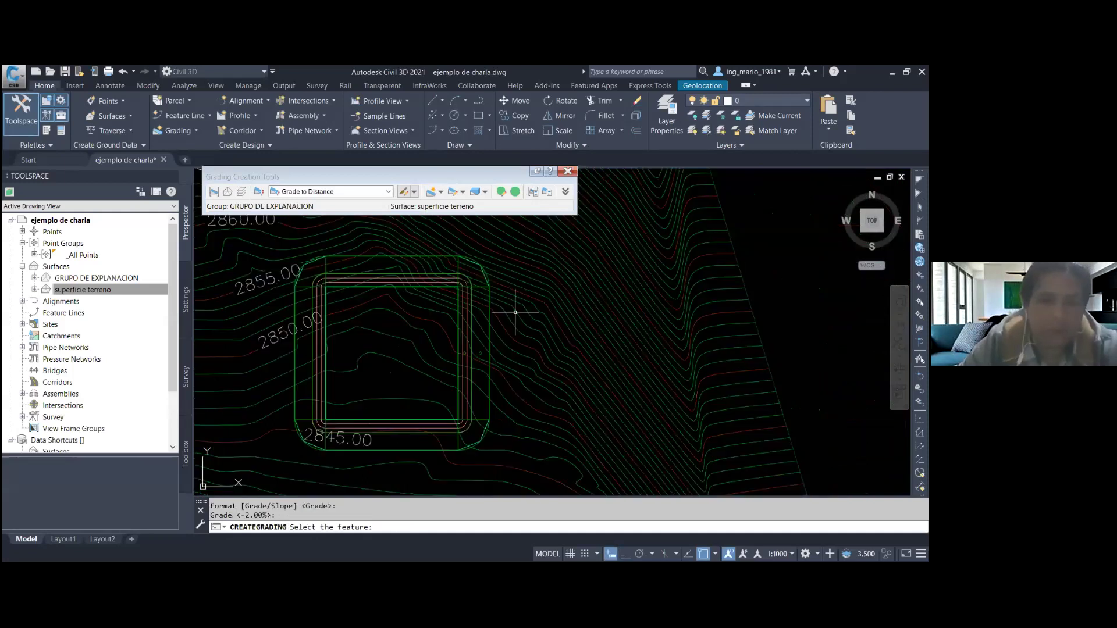
key(Escape)
- Select the new grading together with its inner feature line
scroll(468, 319, up, 2)
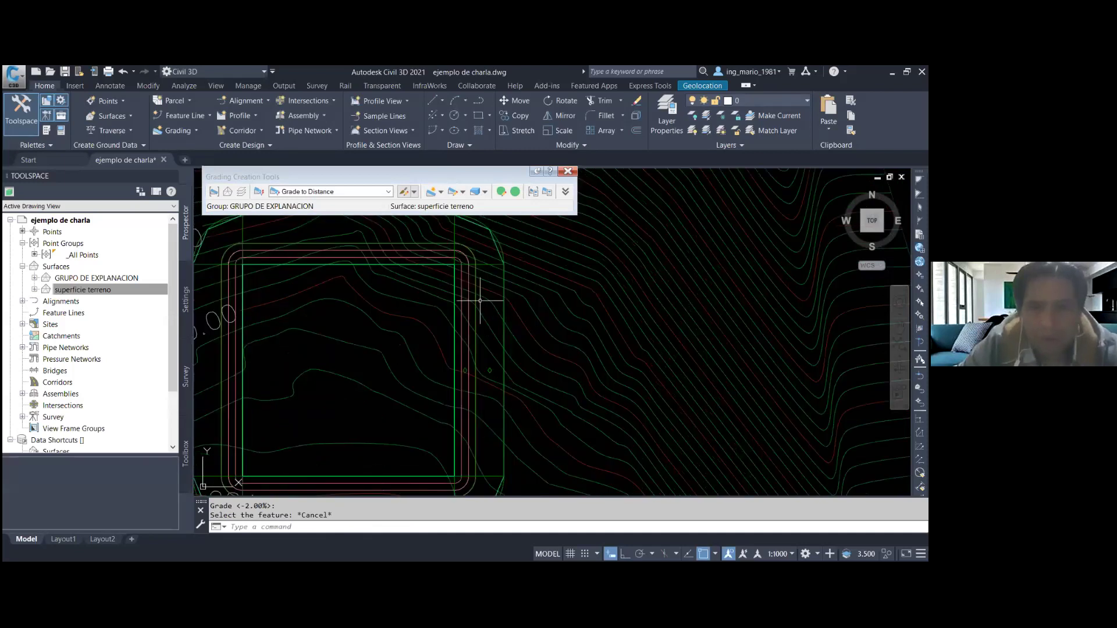
click(469, 301)
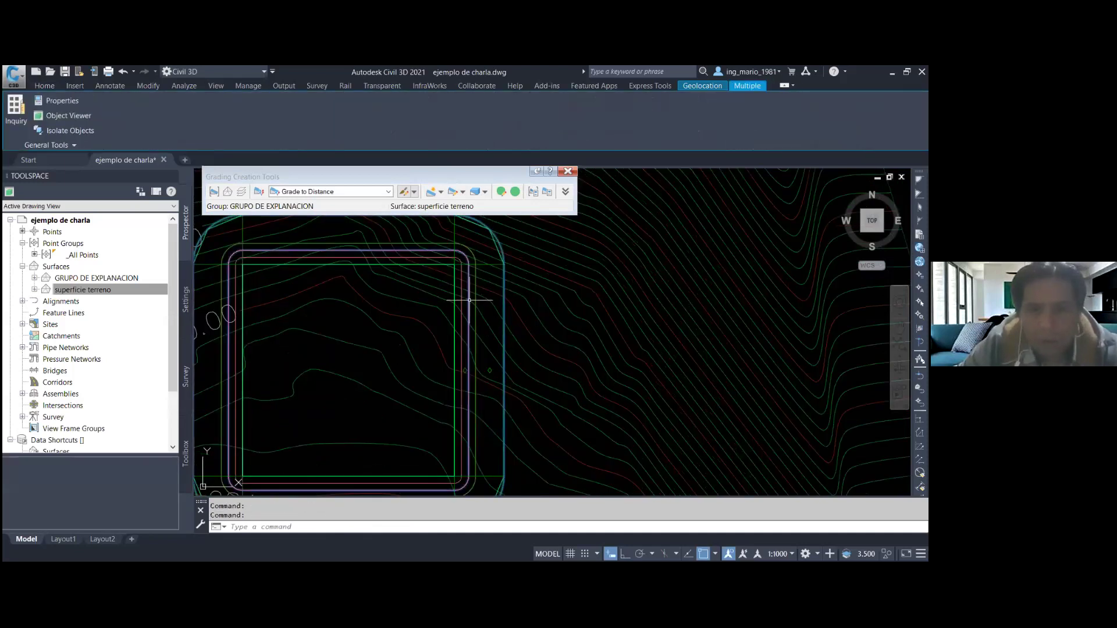
scroll(474, 300, down, 2)
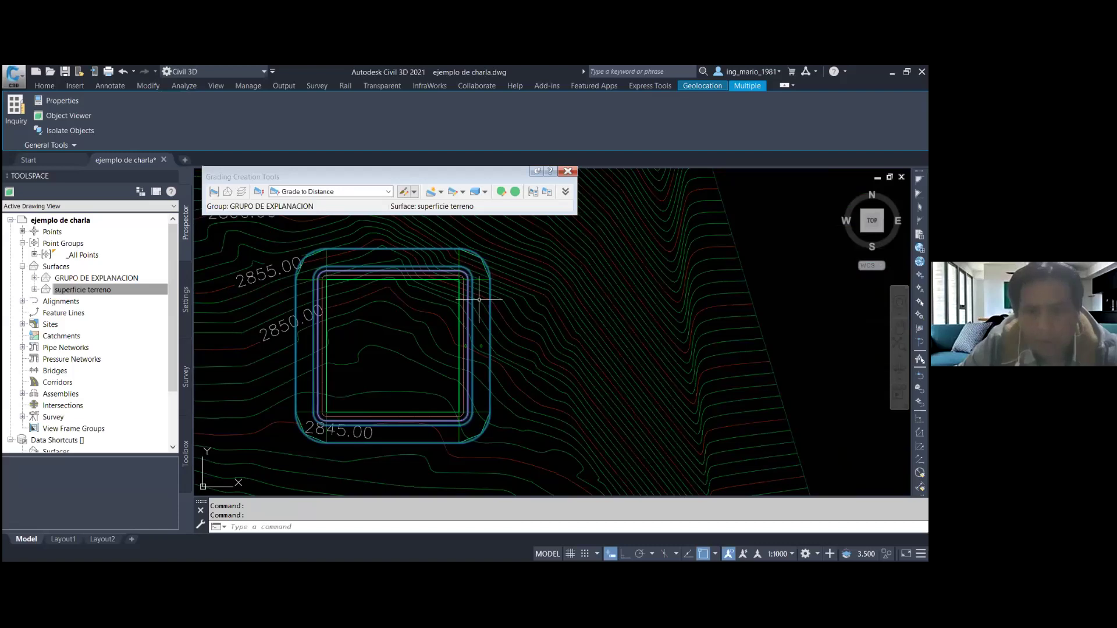
click(478, 301)
click(481, 288)
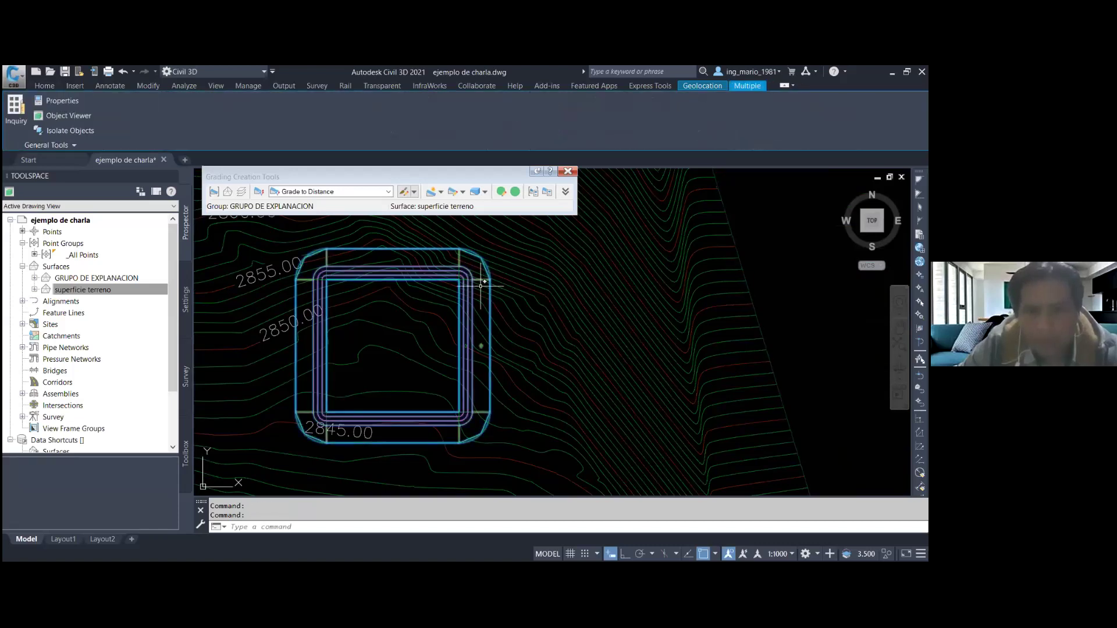
right_click(468, 302)
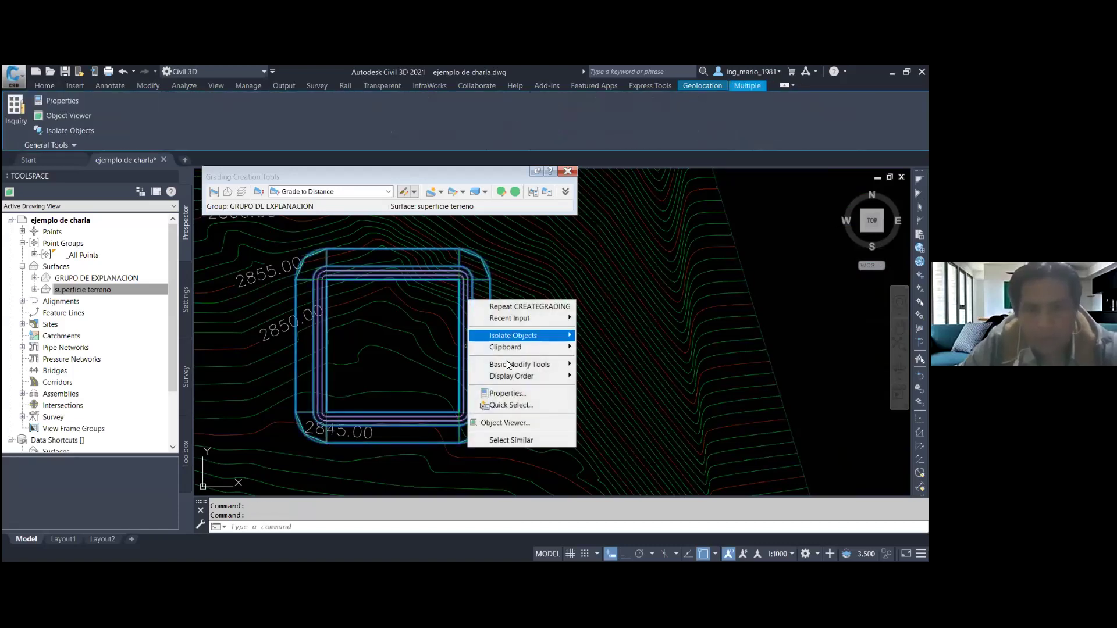
click(527, 421)
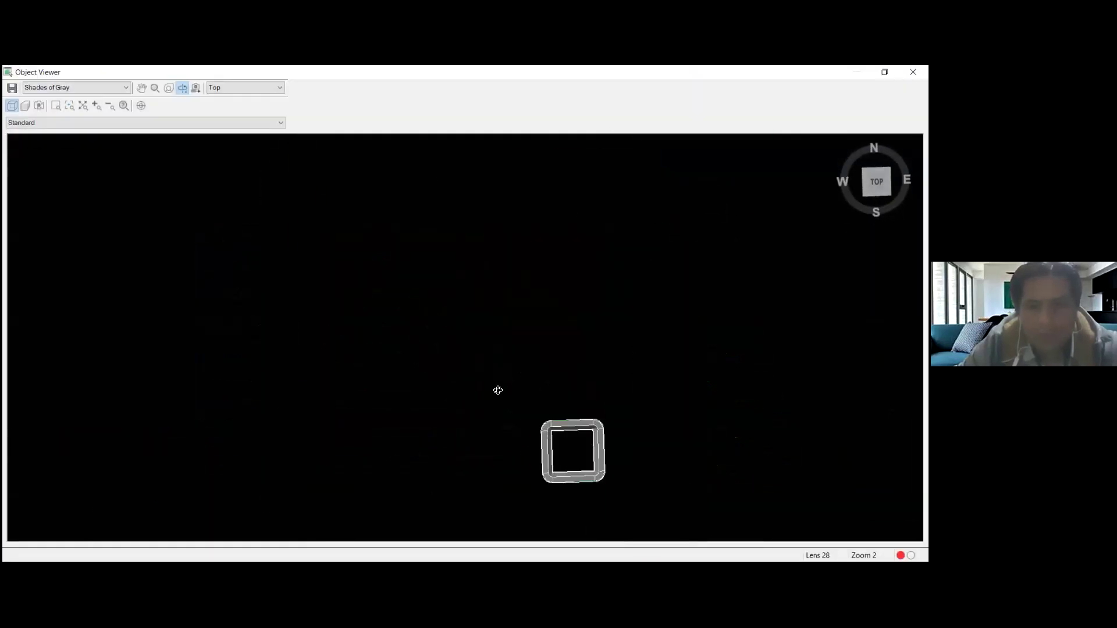
drag(603, 465, 628, 354)
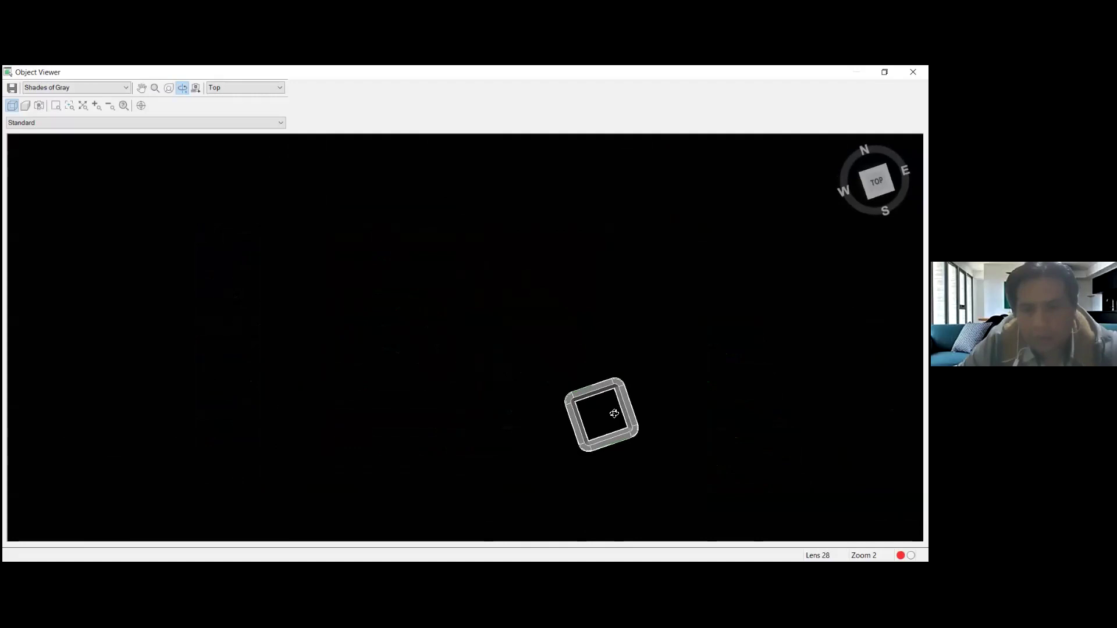
scroll(446, 362, up, 2)
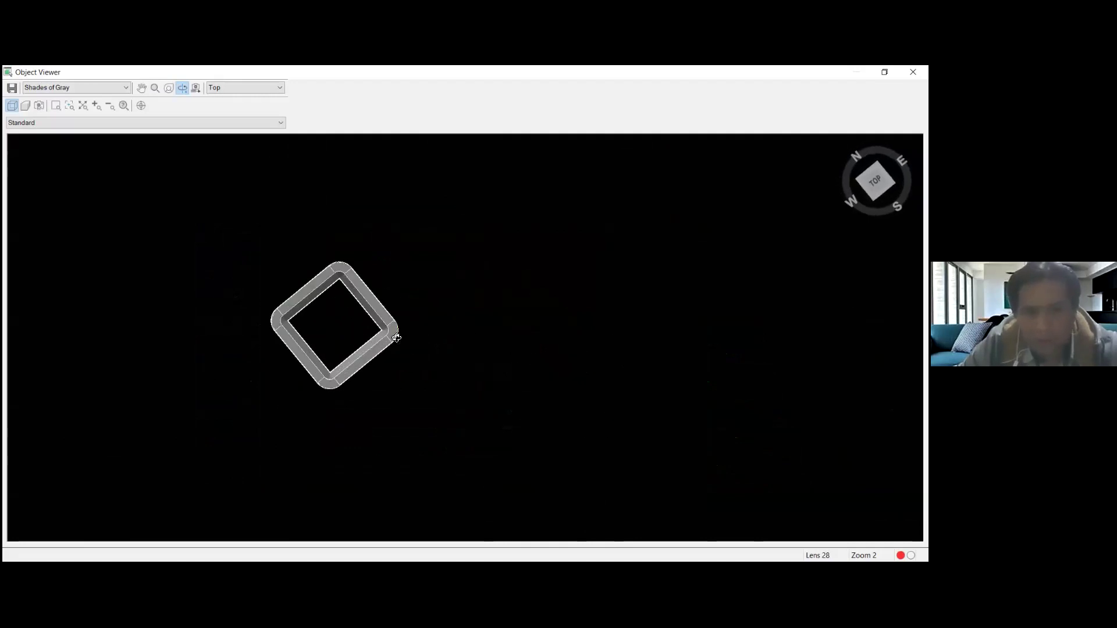
scroll(395, 349, up, 1)
scroll(348, 337, up, 2)
mouse_move(239, 356)
mouse_down()
mouse_move(253, 320)
mouse_move(211, 268)
mouse_move(621, 285)
mouse_up()
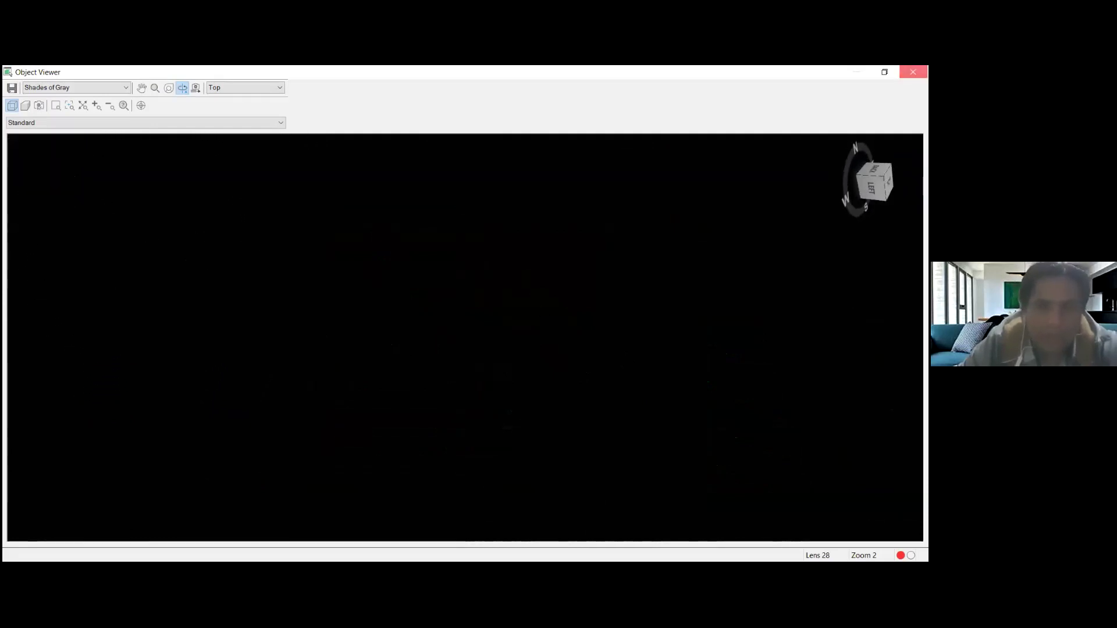
click(912, 72)
scroll(448, 293, up, 2)
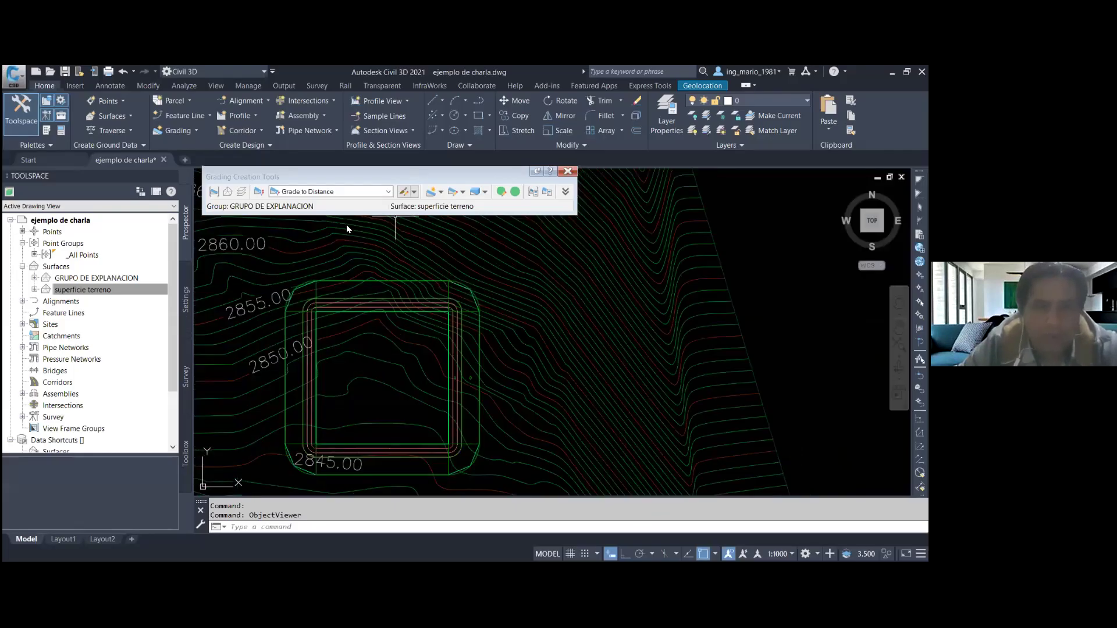
- Switch to Grade to Relative Elevation and grade from the pad's outer feature line at 1.00:1
click(348, 191)
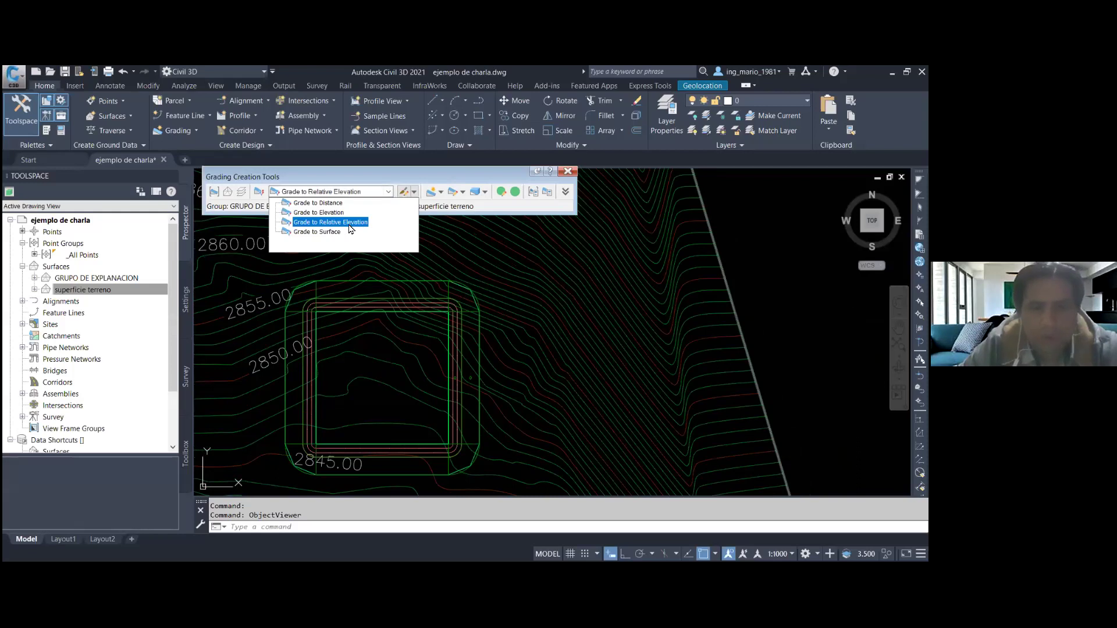
click(452, 209)
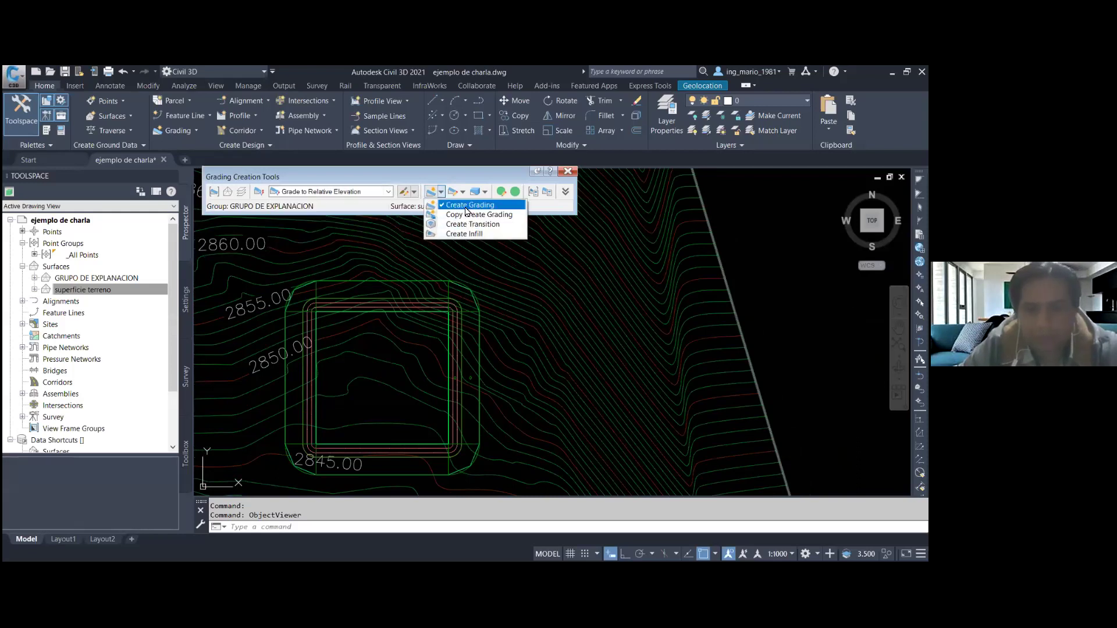
click(470, 205)
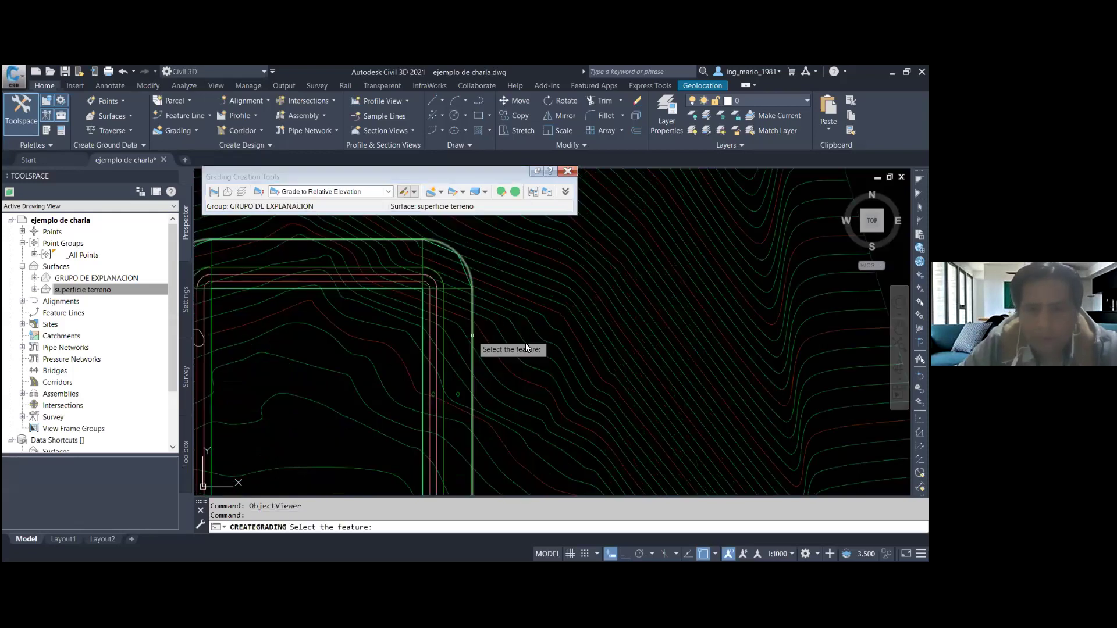
click(472, 335)
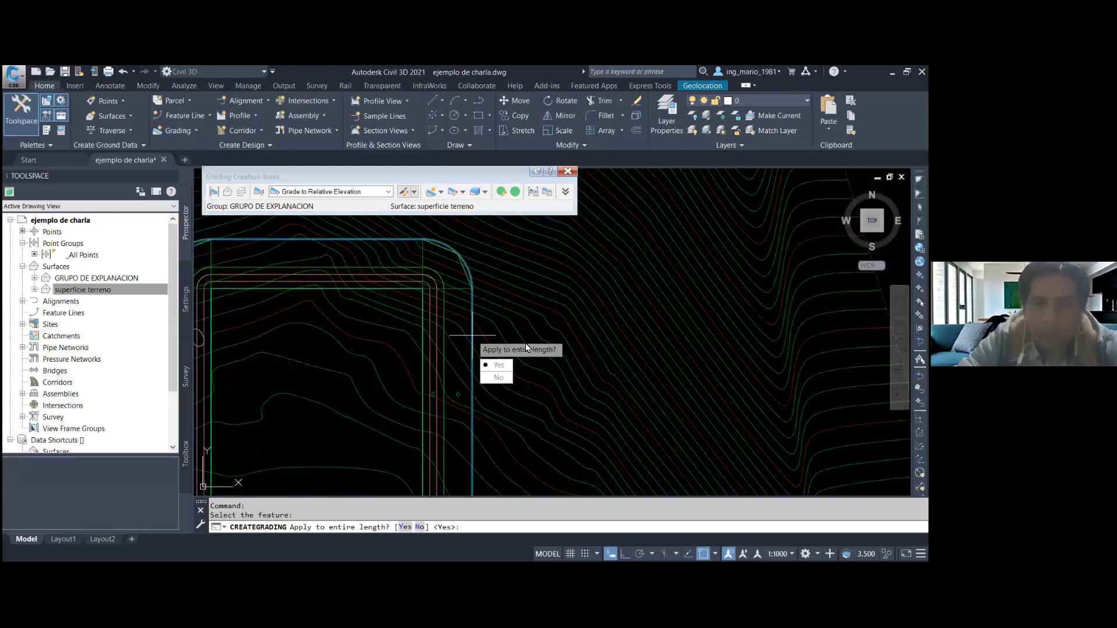
key(Return)
key(Return)
key(Return)
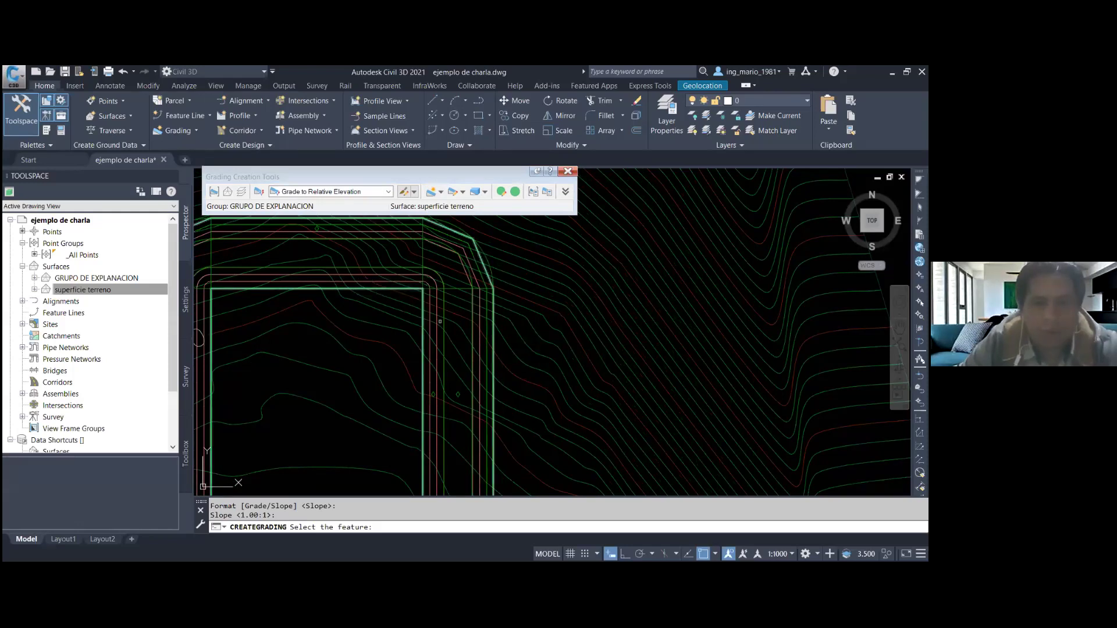
scroll(440, 321, down, 2)
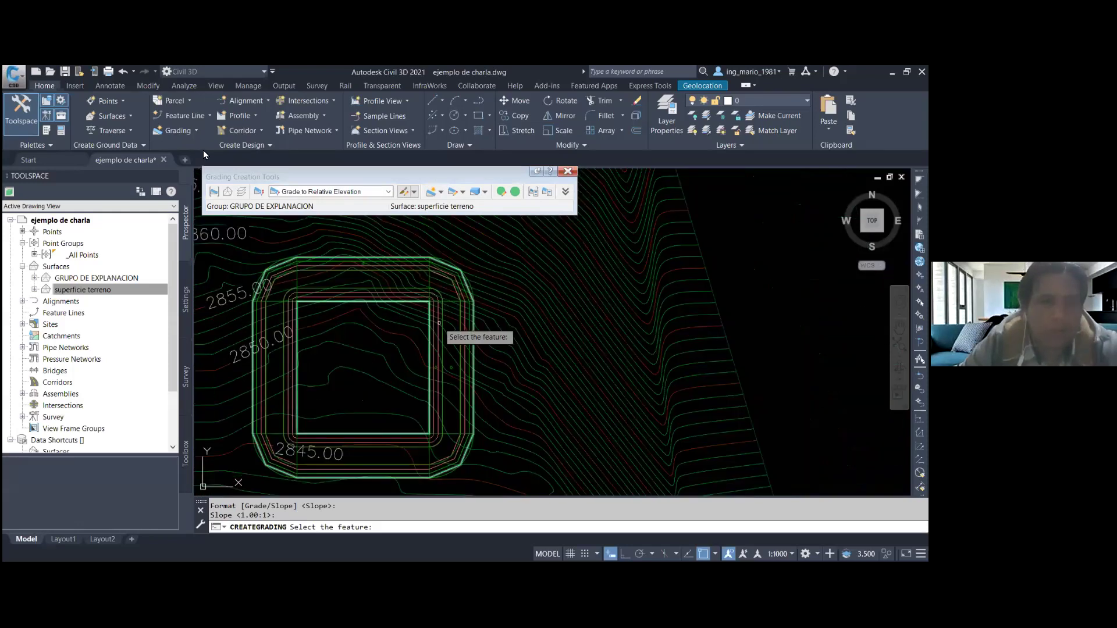
key(Escape)
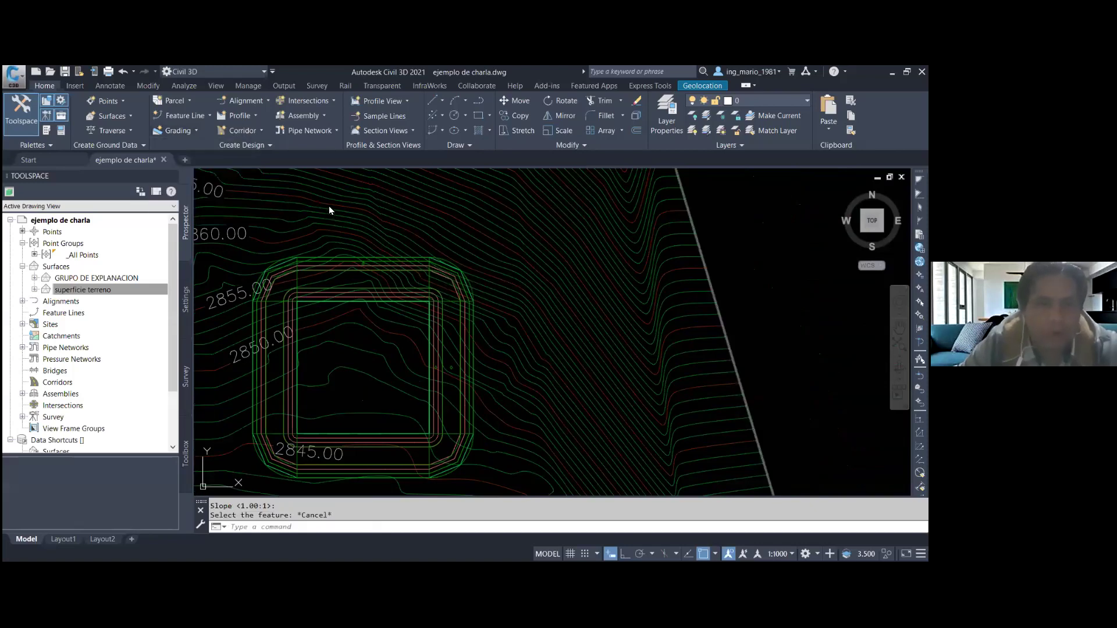
- Switch to Grade to Distance, grade -2.00% from the outer feature line, and recentre the view
key(Return)
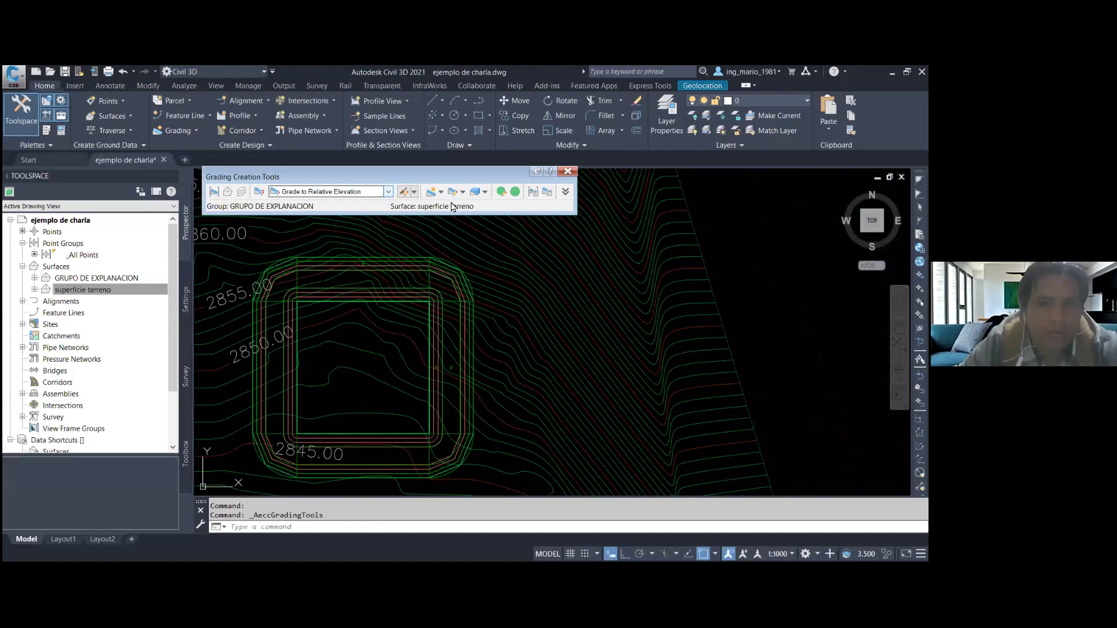
click(388, 191)
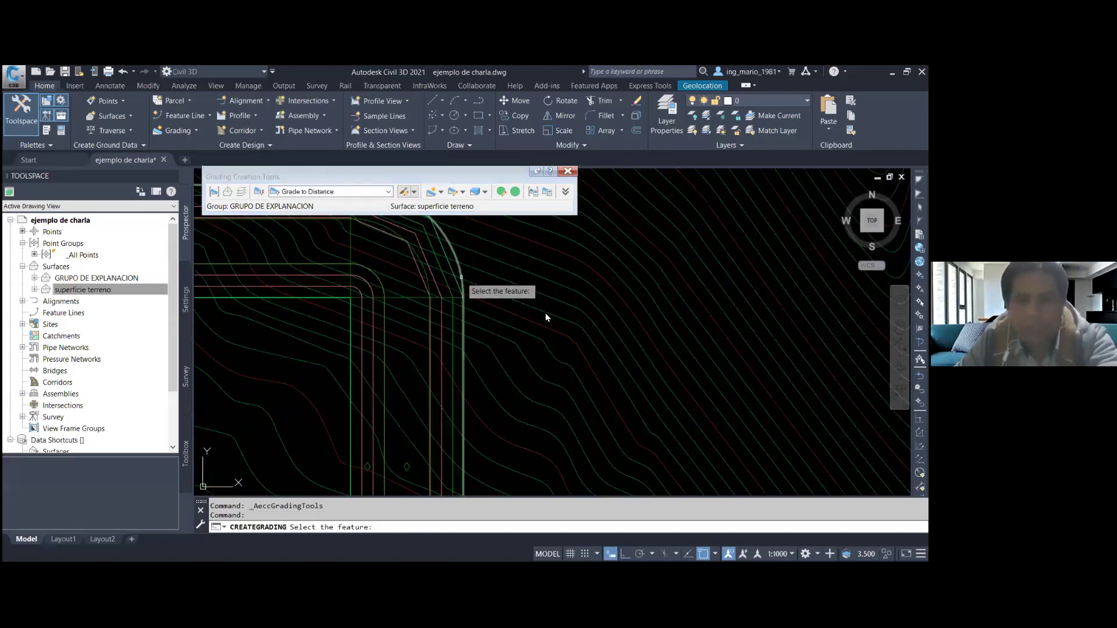
click(460, 276)
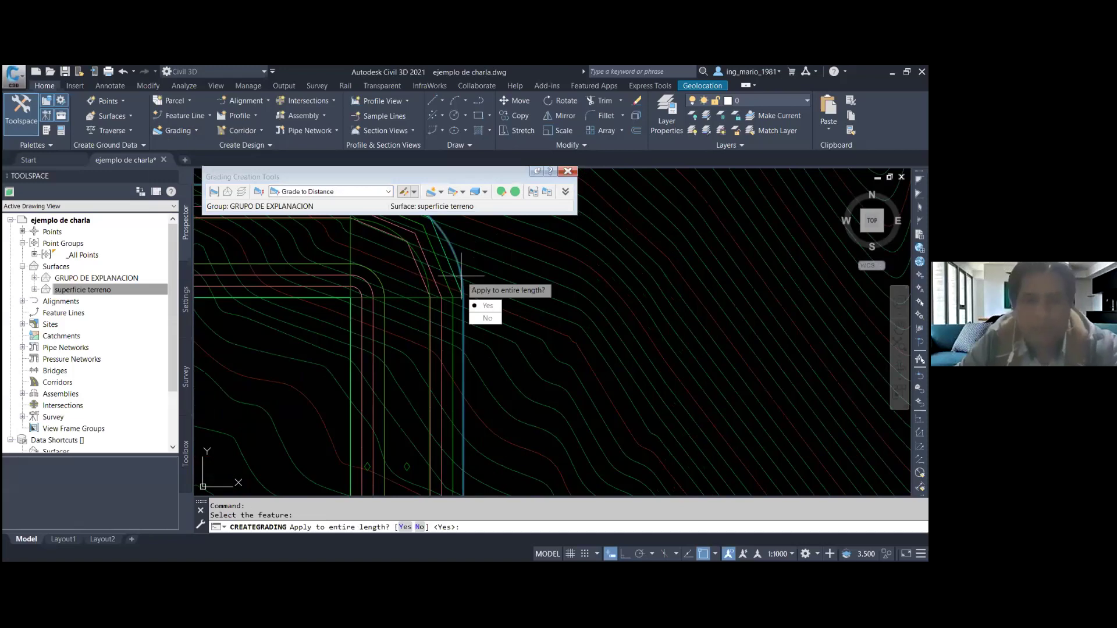
key(Return)
key(Return)
key(Return)
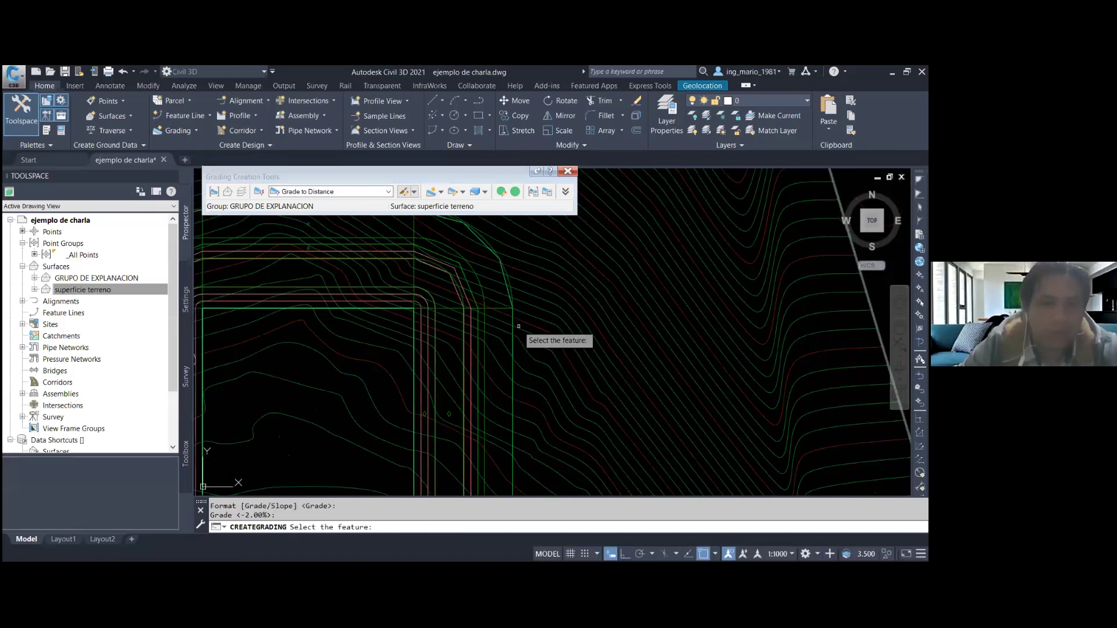
scroll(518, 326, down, 5)
key(Escape)
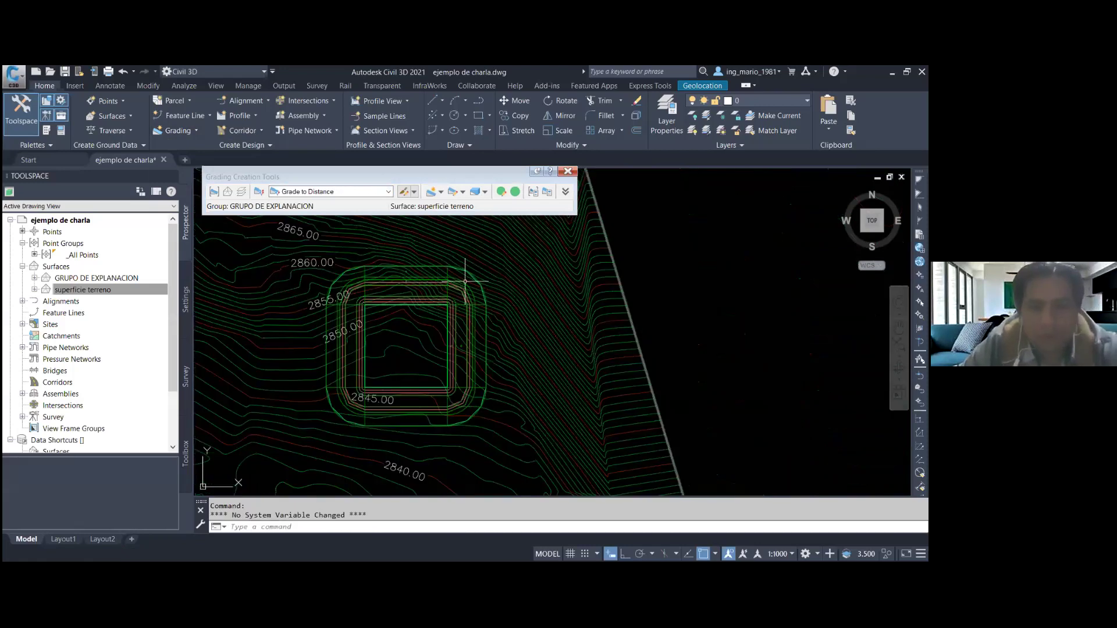
middle_drag(490, 311, 469, 319)
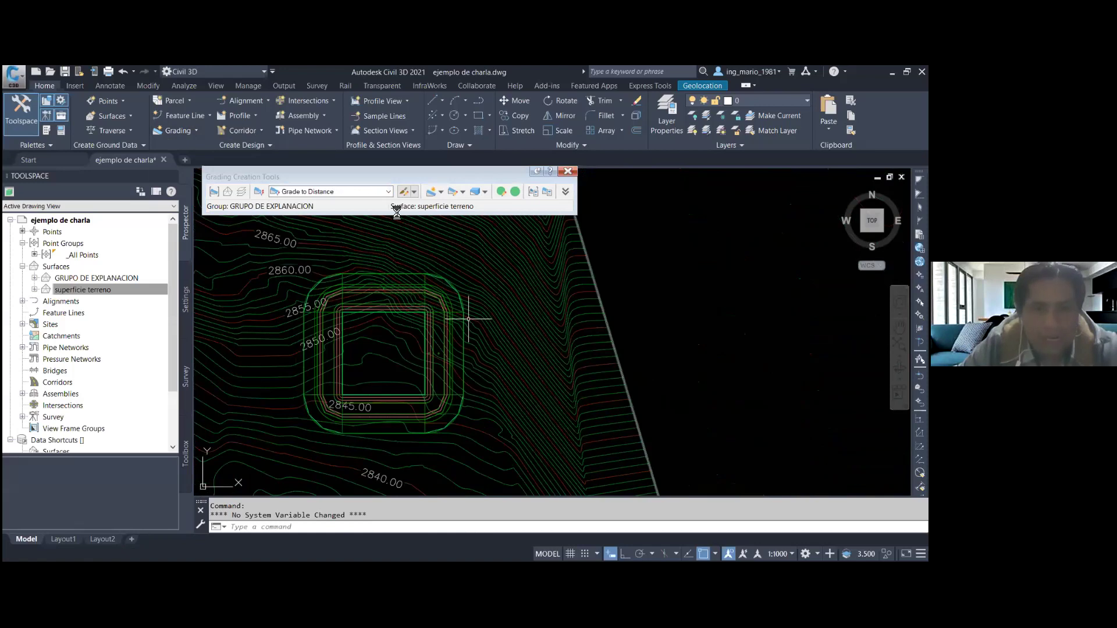
scroll(474, 324, up, 2)
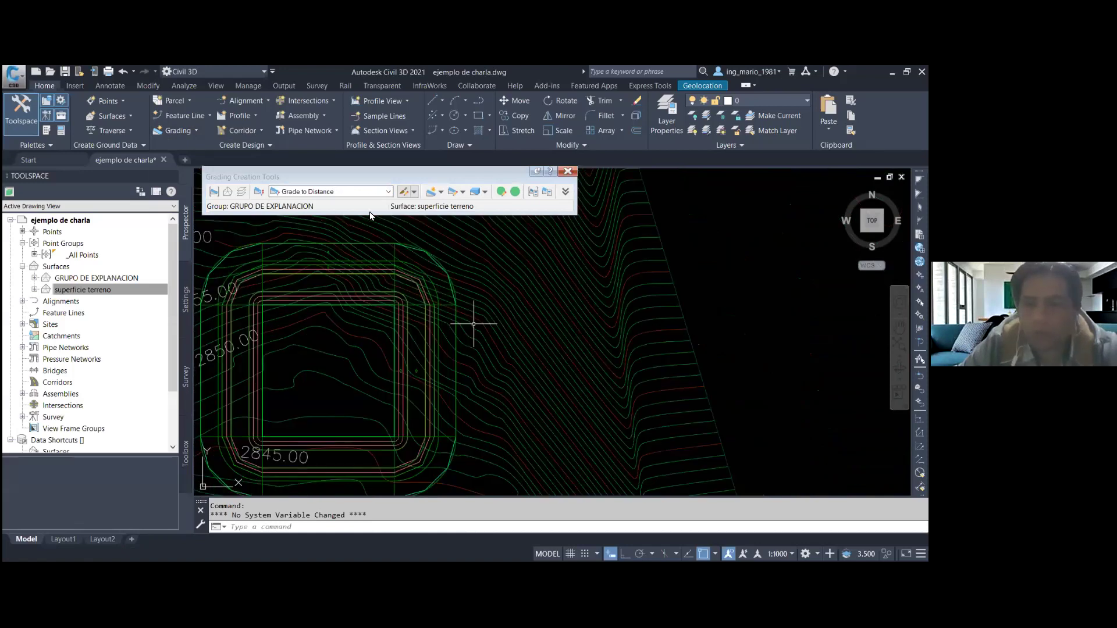
- Daylight the outermost feature line to the terrain surface at a 2.00:1 fill slope
click(441, 192)
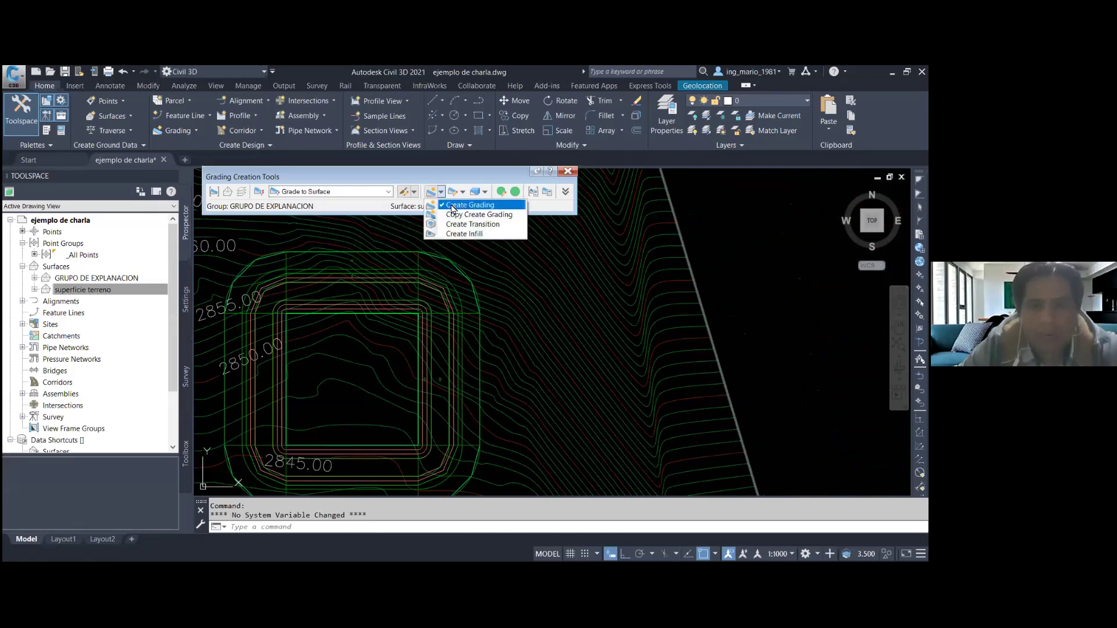
click(452, 206)
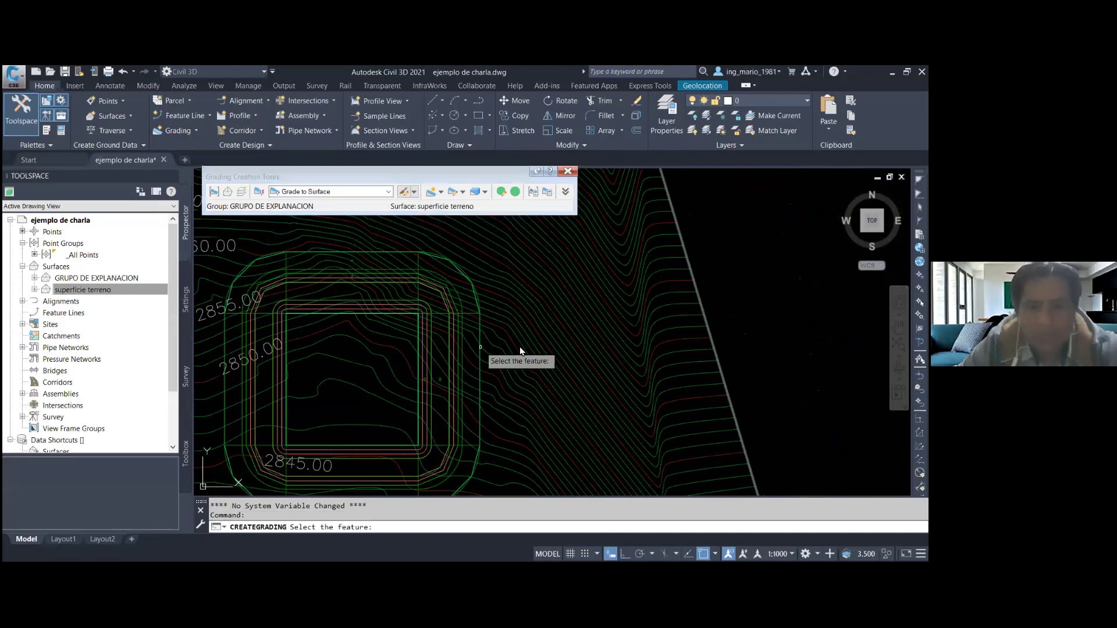
click(480, 347)
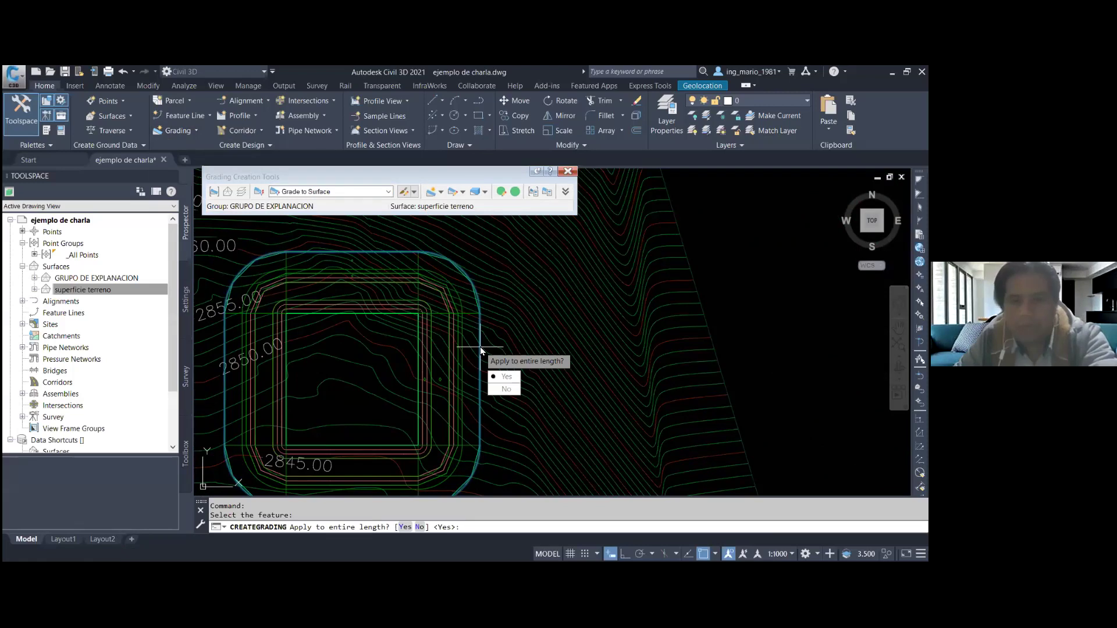
key(Return)
key(Return)
key(Return)
key(Return)
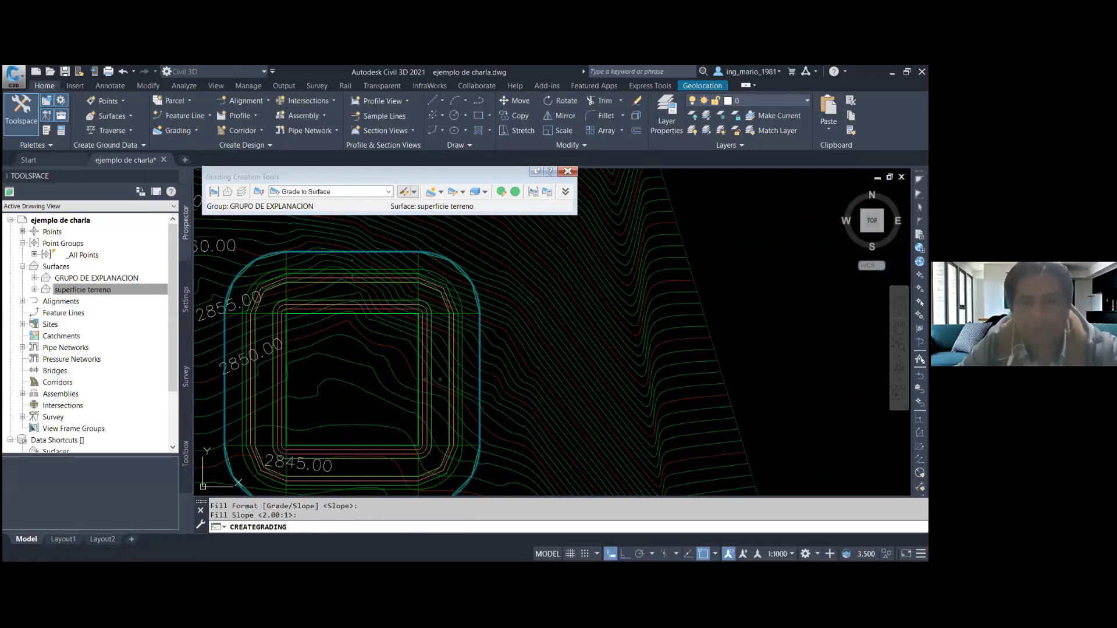
key(Return)
scroll(515, 326, down, 4)
key(Escape)
scroll(500, 291, up, 2)
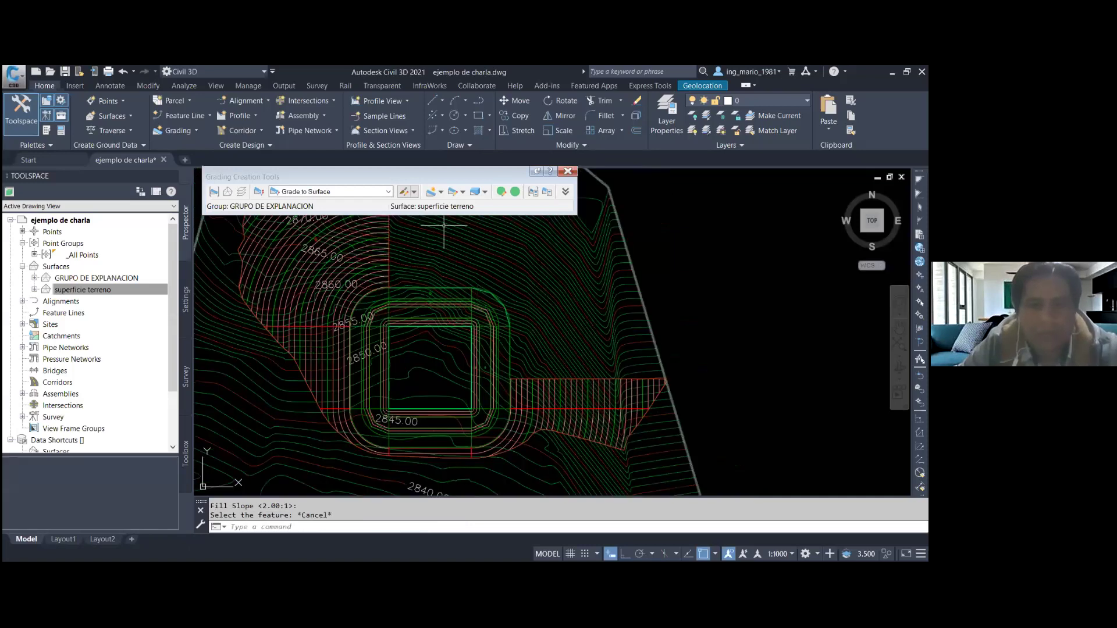
click(440, 192)
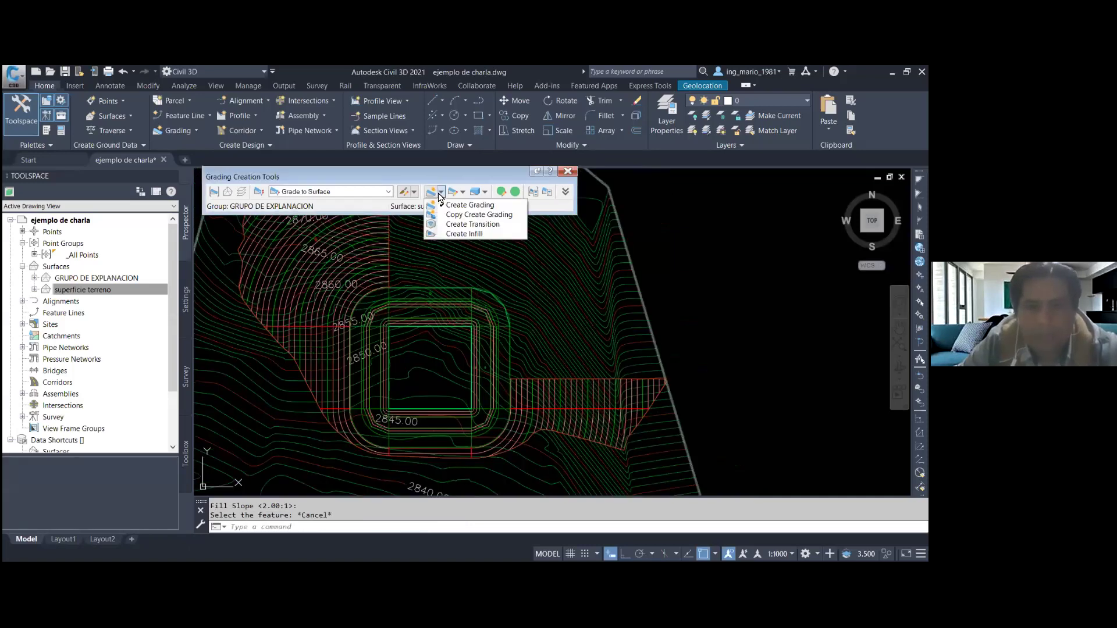
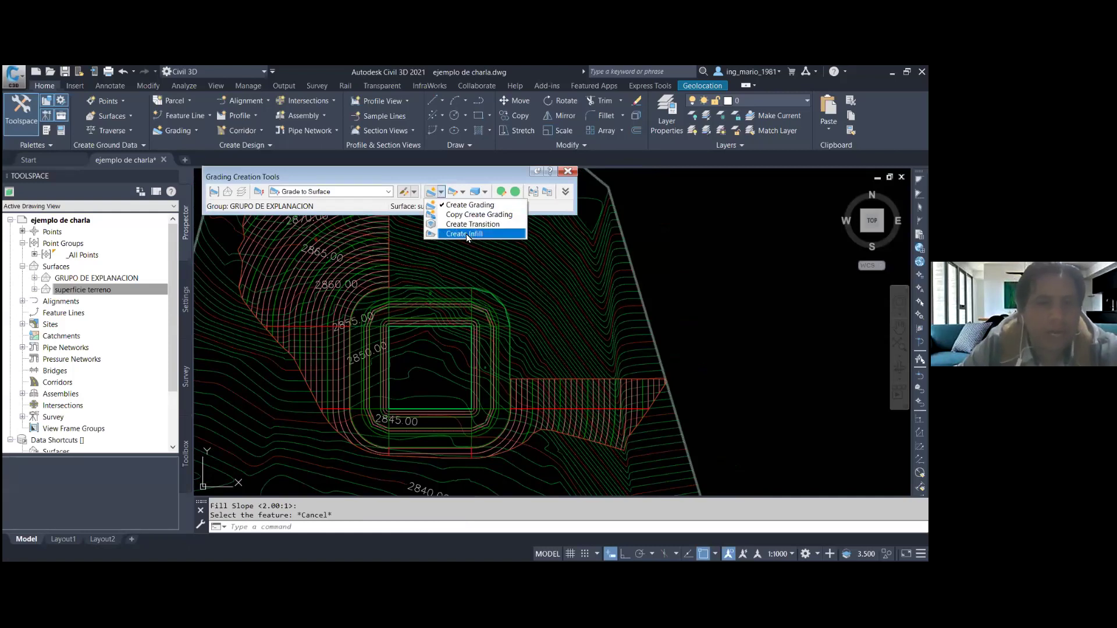
- Cancel the grading infill and bring up options for the GRUPO DE EXPLANACION grading surface
click(469, 234)
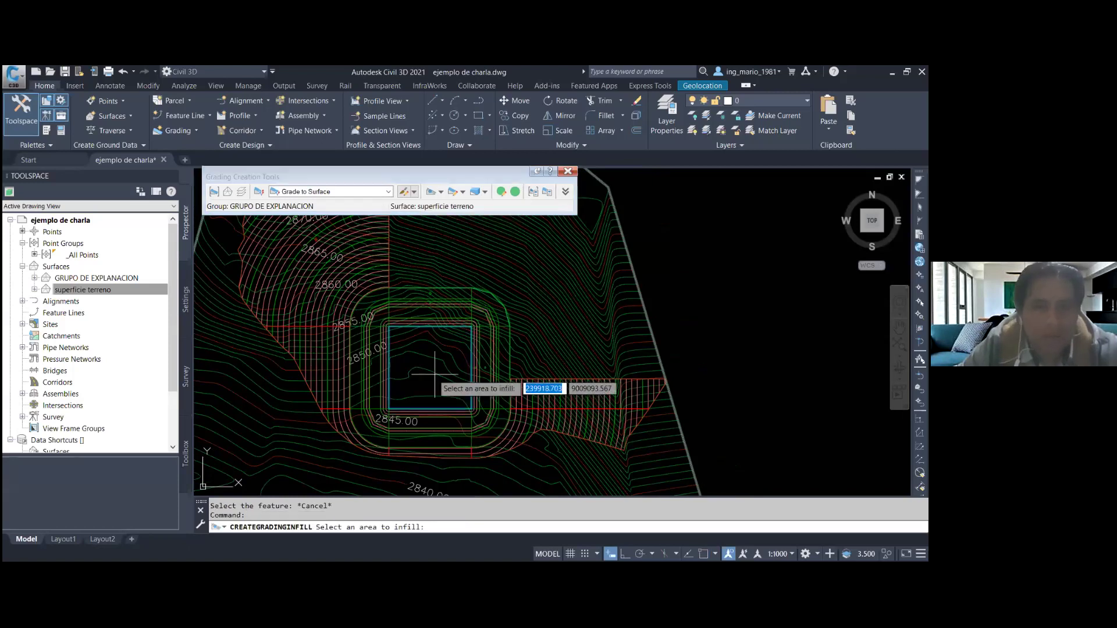
scroll(456, 344, down, 2)
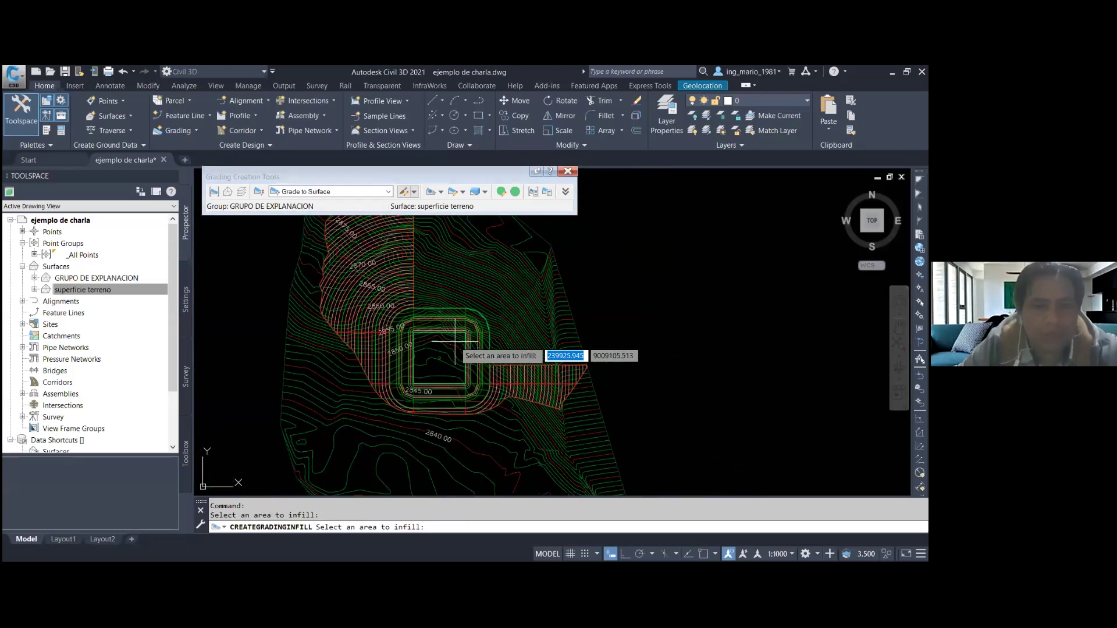
key(Escape)
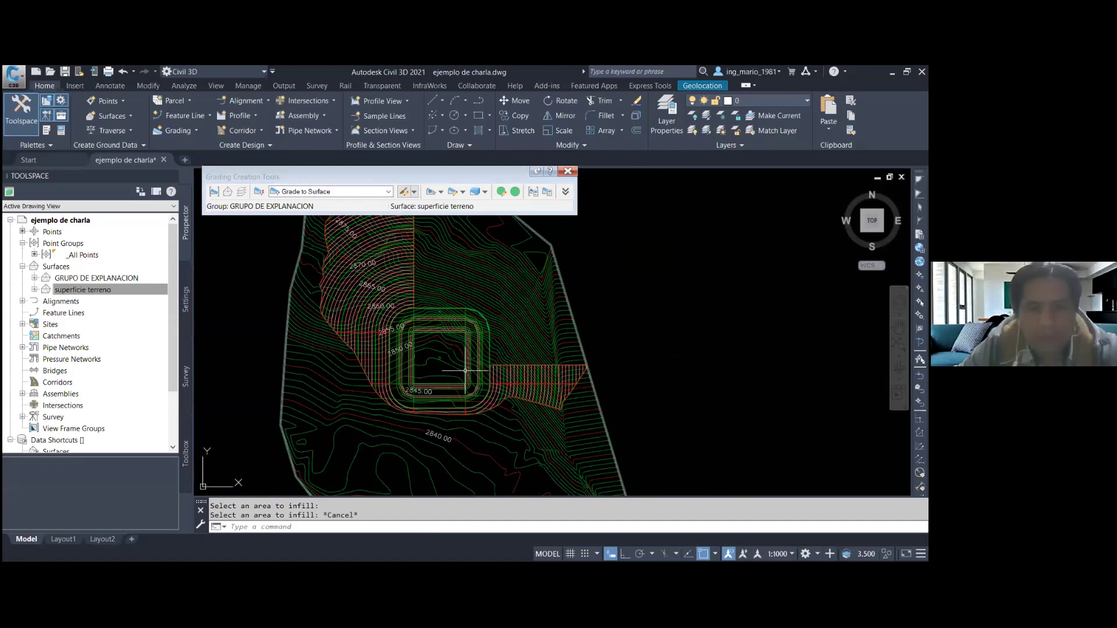
scroll(466, 370, down, 2)
click(474, 364)
right_click(473, 364)
click(489, 351)
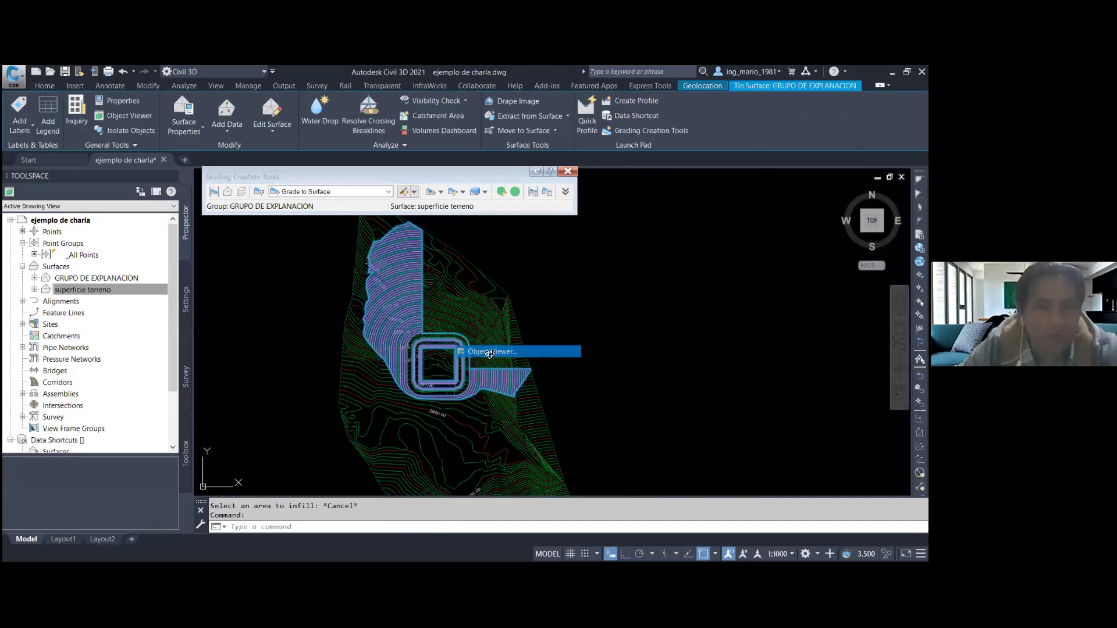
click(489, 351)
drag(492, 485, 436, 484)
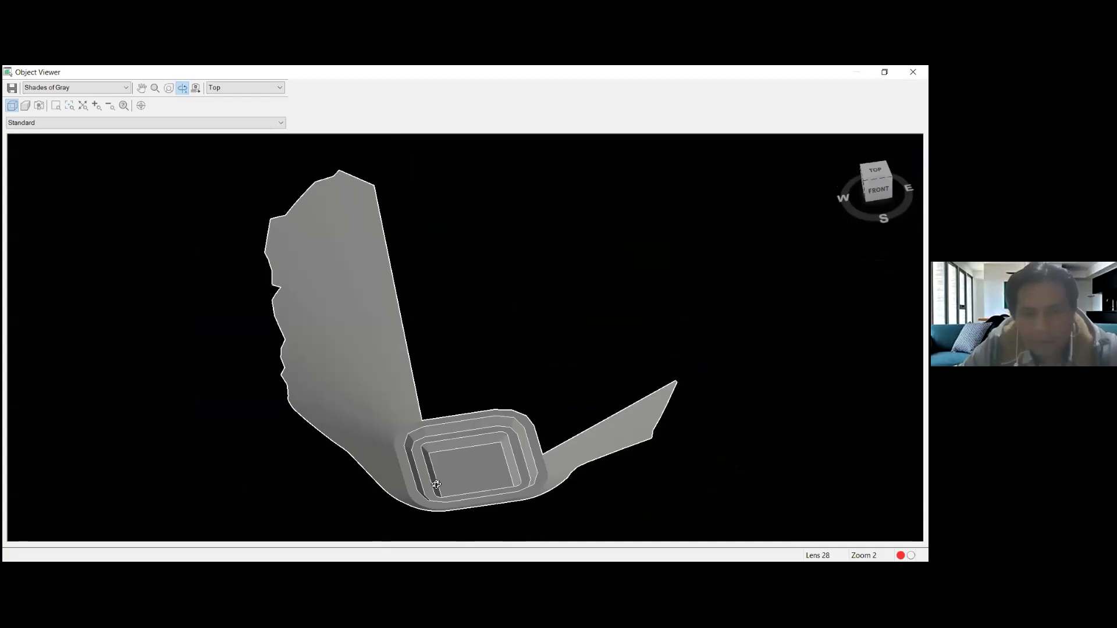
mouse_move(436, 484)
mouse_down()
mouse_move(429, 441)
mouse_move(367, 331)
mouse_up()
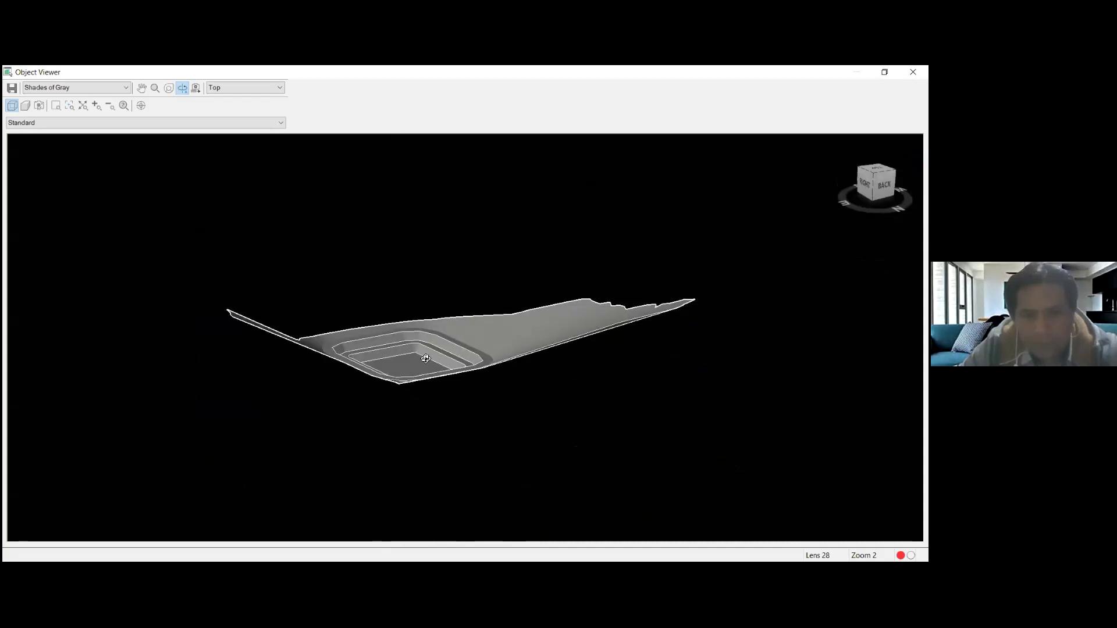
scroll(444, 428, up, 2)
scroll(444, 436, up, 2)
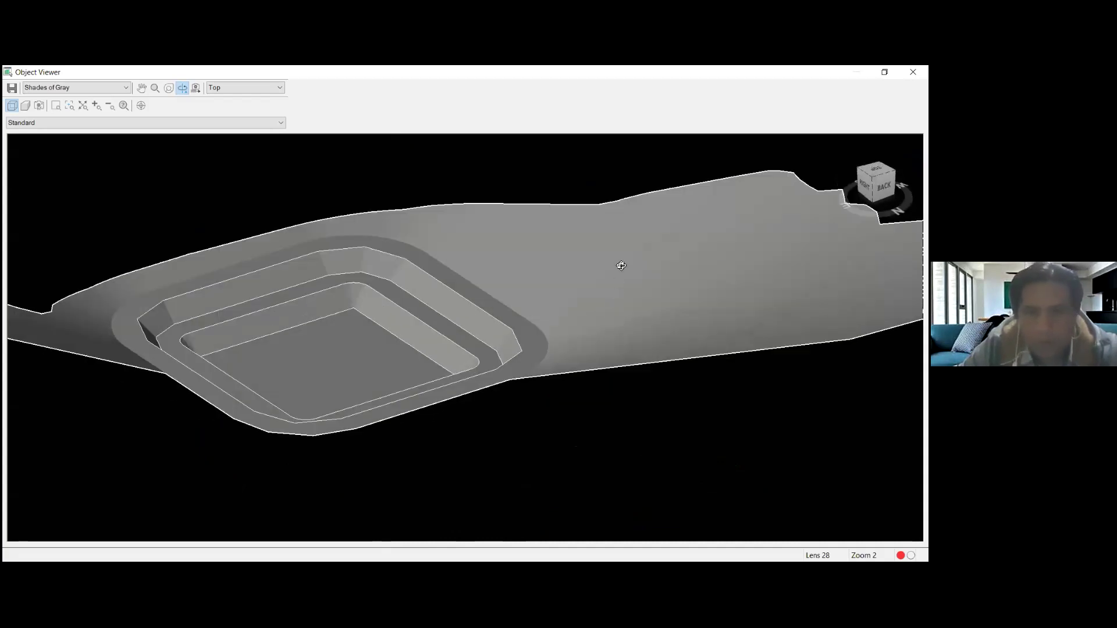
drag(423, 356, 443, 336)
drag(437, 337, 429, 351)
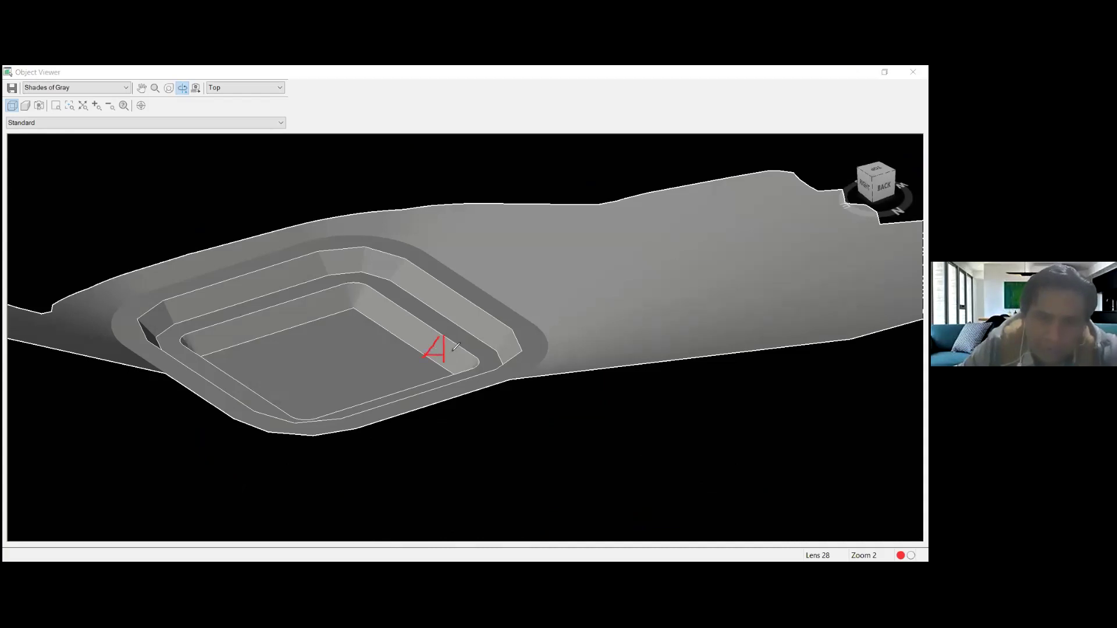
drag(446, 348, 448, 357)
drag(451, 324, 418, 319)
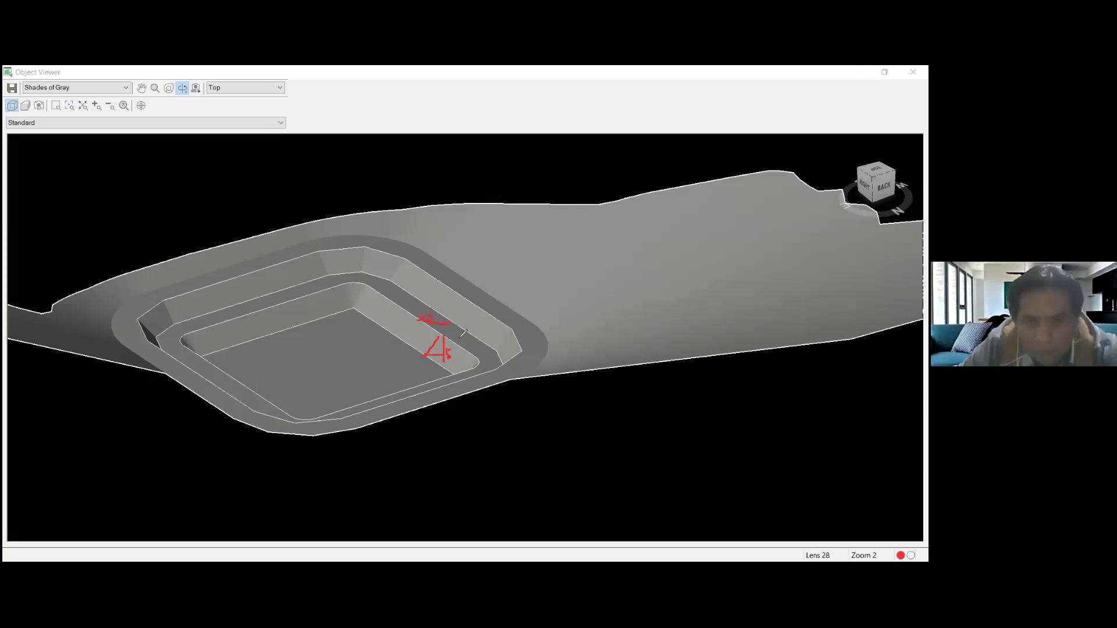
mouse_move(459, 332)
mouse_down()
mouse_move(459, 343)
mouse_move(472, 335)
mouse_up()
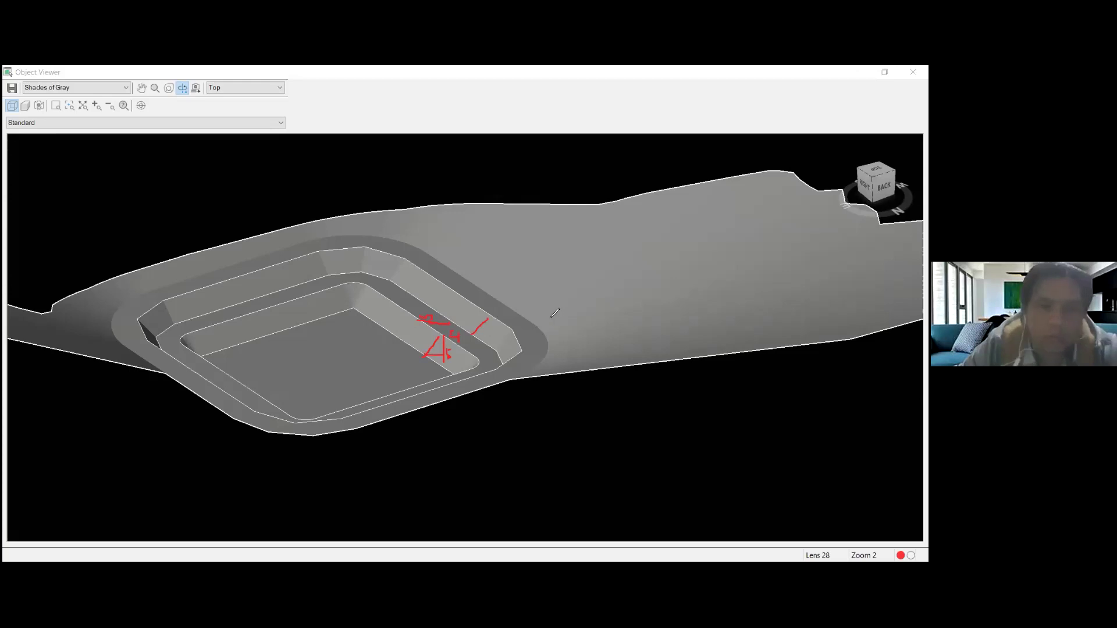
mouse_move(278, 224)
mouse_down()
mouse_move(548, 314)
mouse_move(279, 225)
mouse_up()
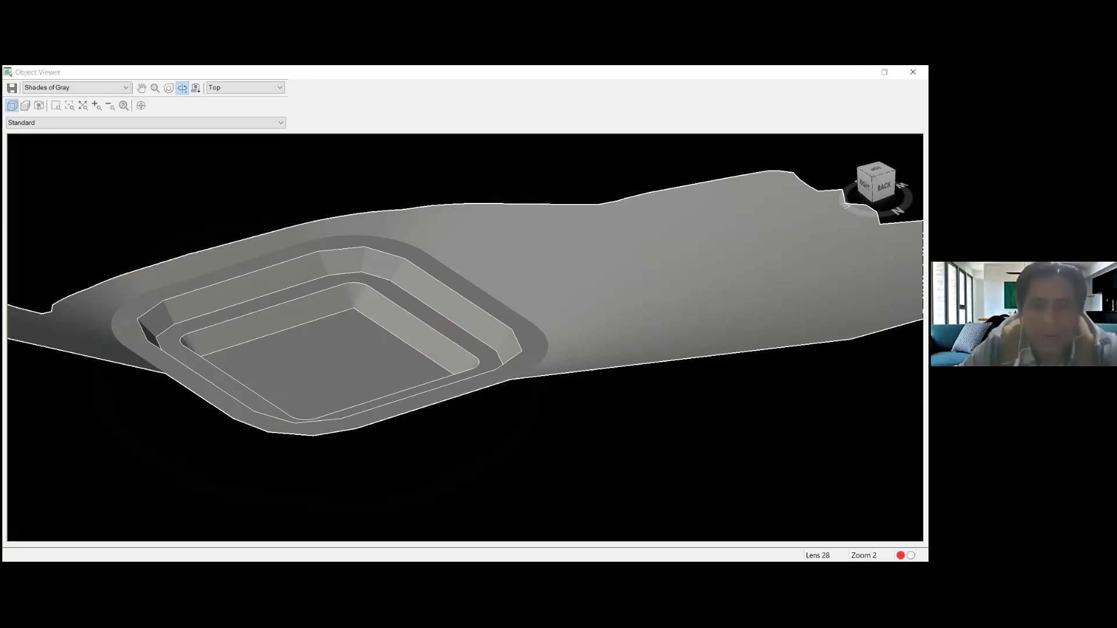
key(Escape)
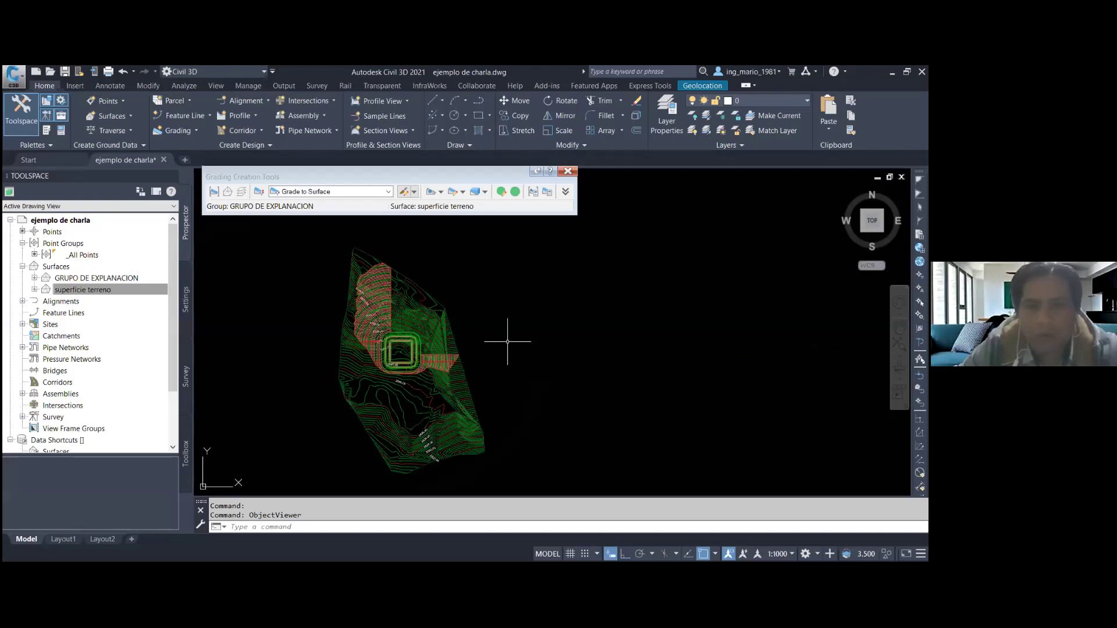
scroll(508, 342, up, 2)
click(485, 191)
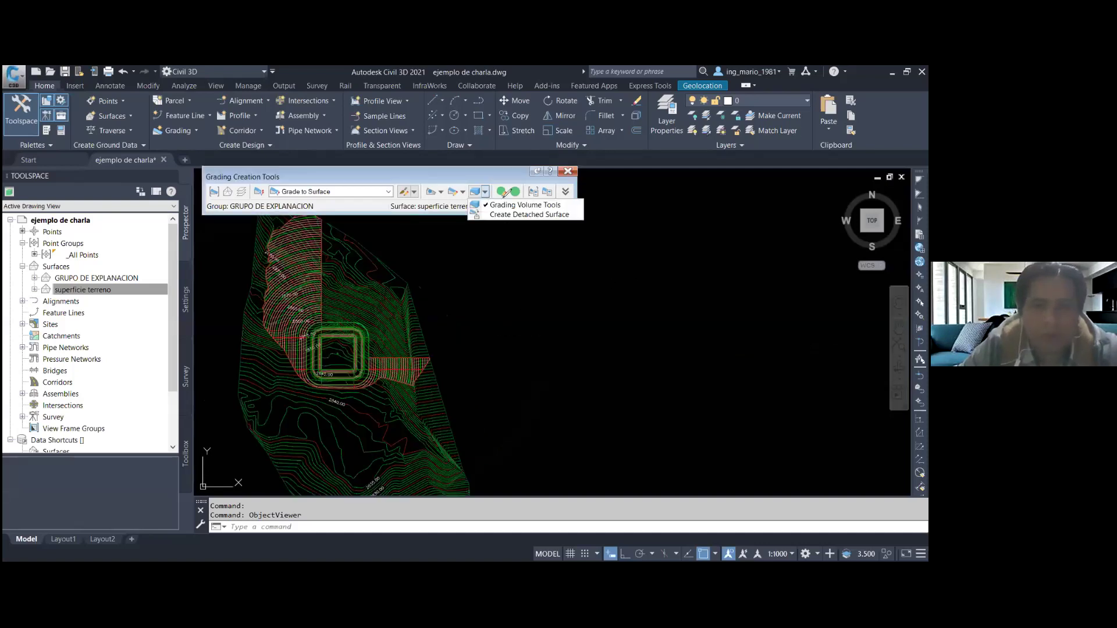
click(475, 191)
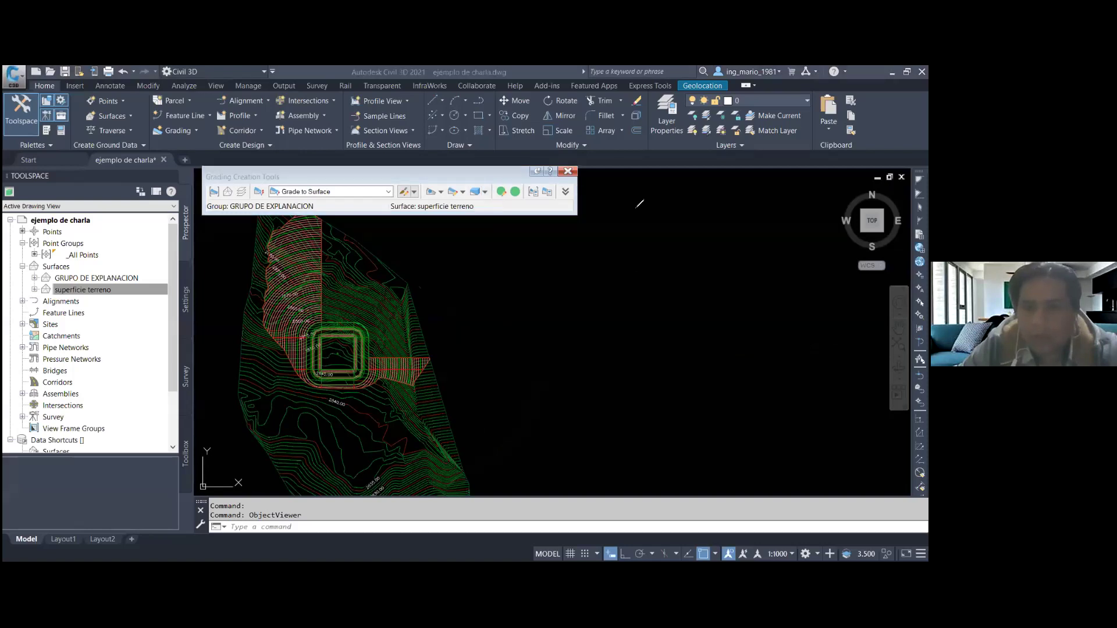
click(475, 193)
click(485, 194)
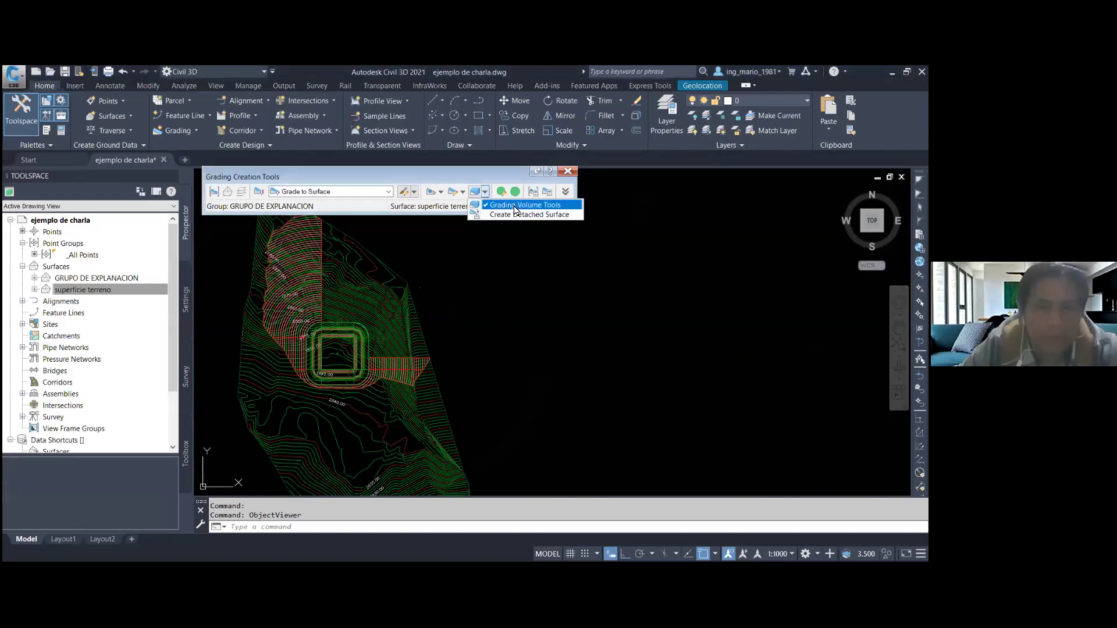
click(516, 208)
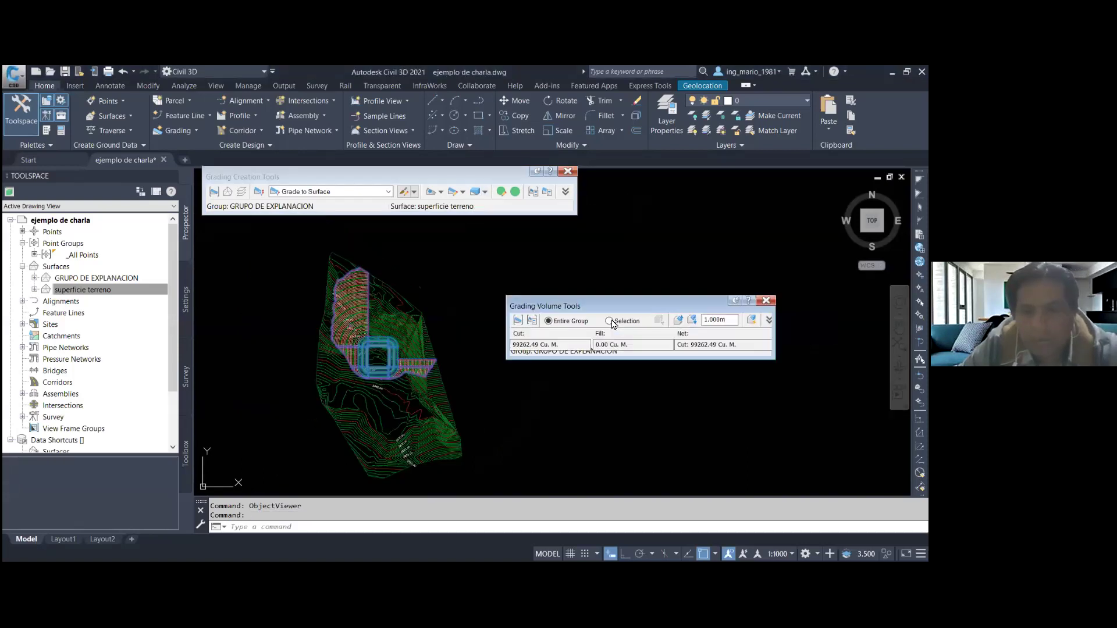
drag(569, 330, 578, 336)
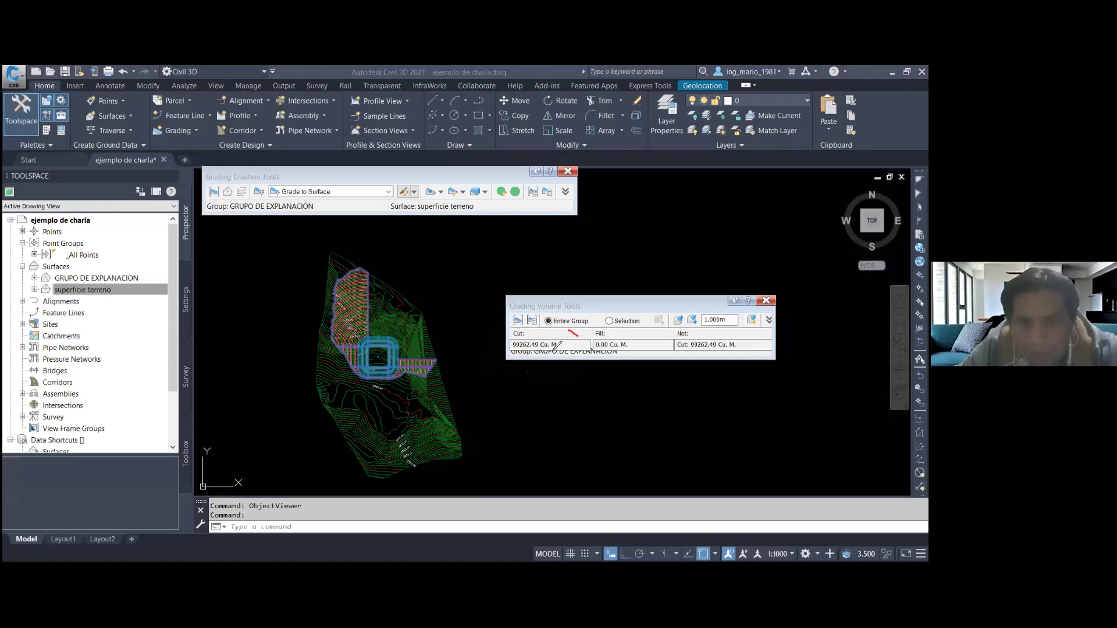
mouse_move(573, 340)
mouse_down()
mouse_move(577, 356)
mouse_move(562, 342)
mouse_up()
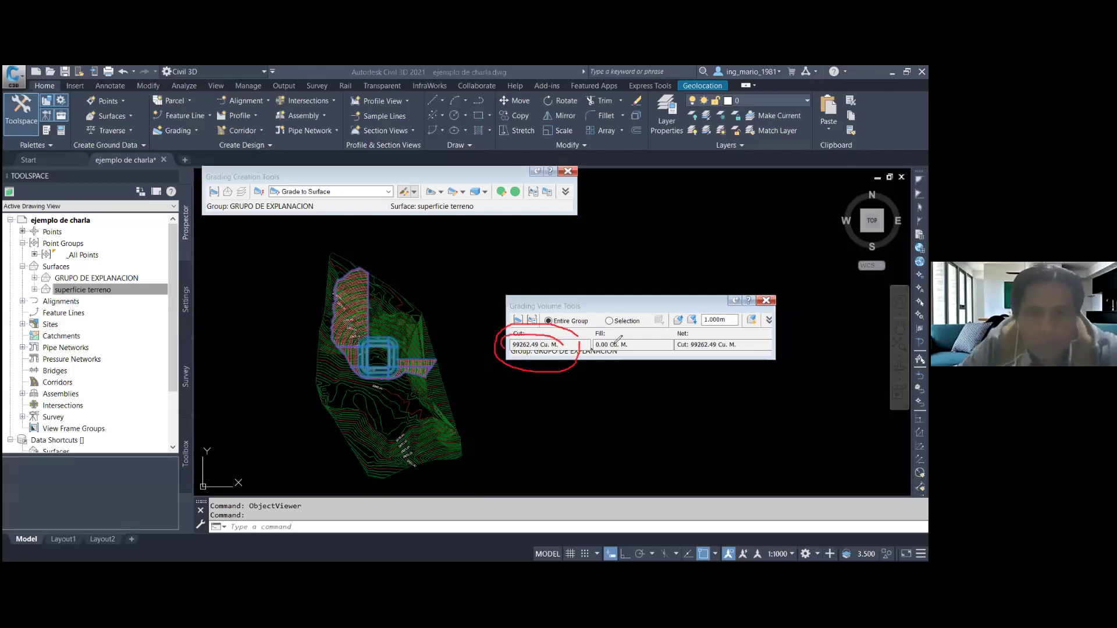
mouse_move(630, 336)
mouse_down()
mouse_move(588, 359)
mouse_move(641, 359)
mouse_up()
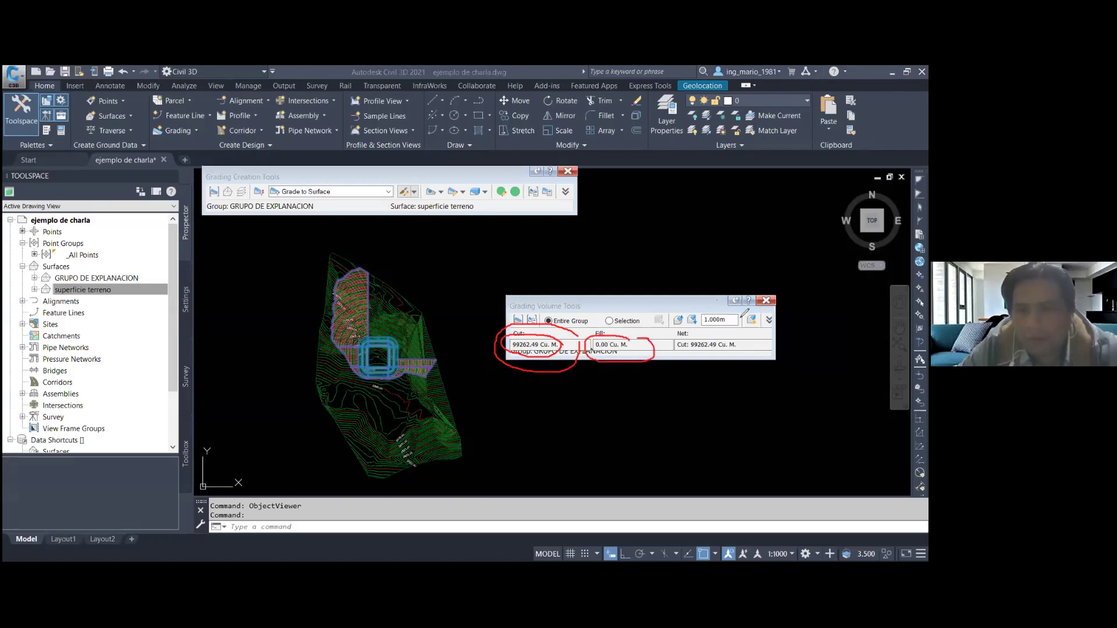
key(e)
key(Escape)
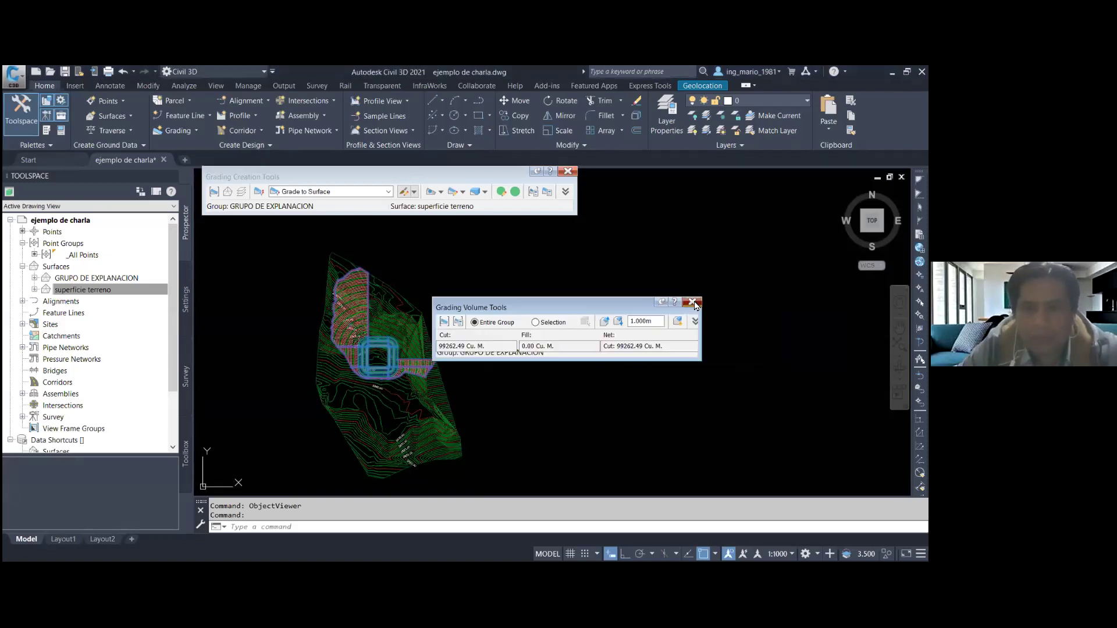
key(Escape)
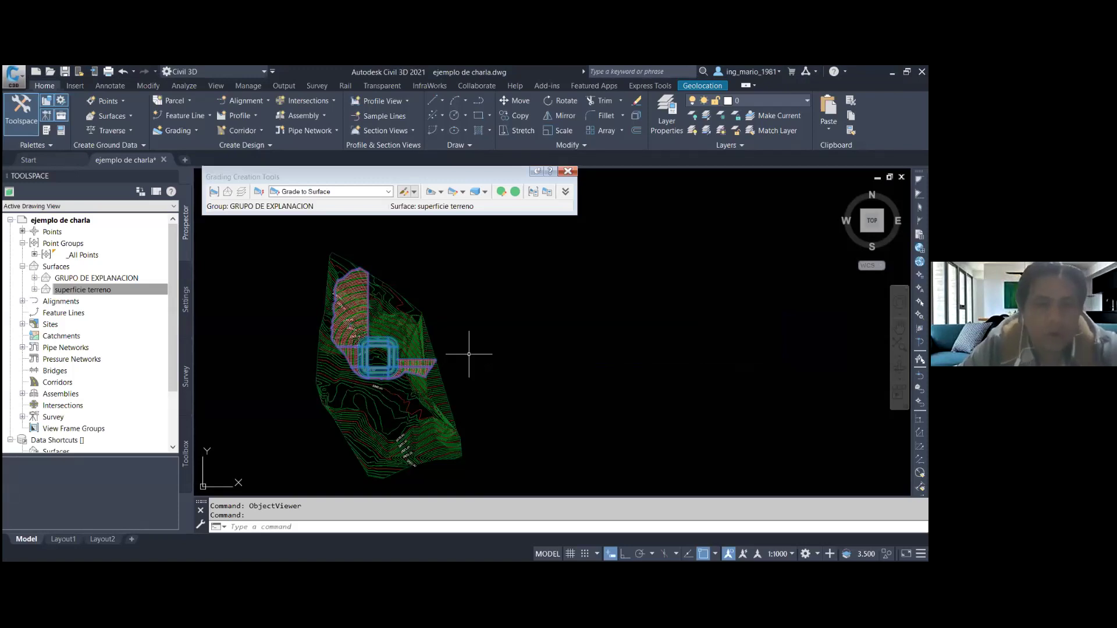
- Cancel the active command and pan and zoom around the grading pad
key(Escape)
scroll(392, 363, up, 2)
scroll(414, 357, up, 2)
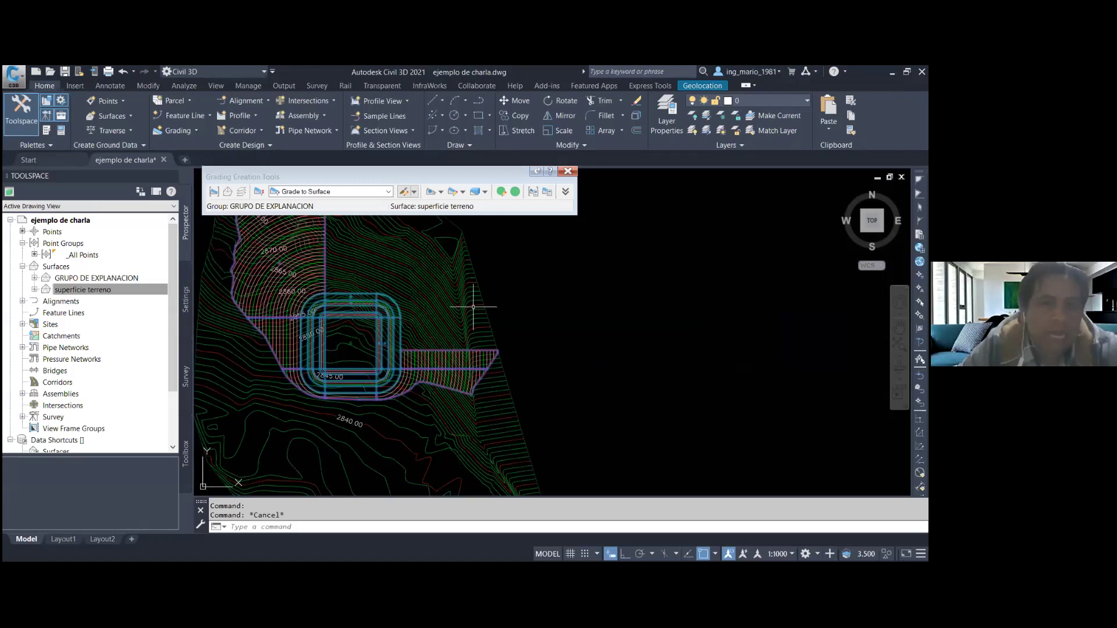
scroll(472, 307, down, 2)
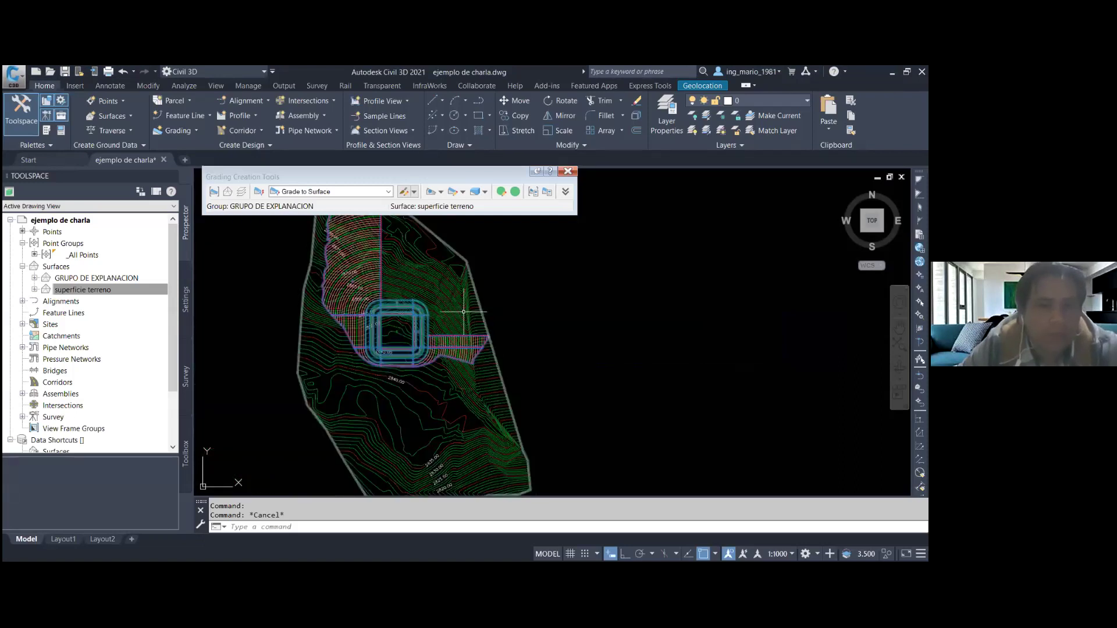
scroll(387, 330, up, 2)
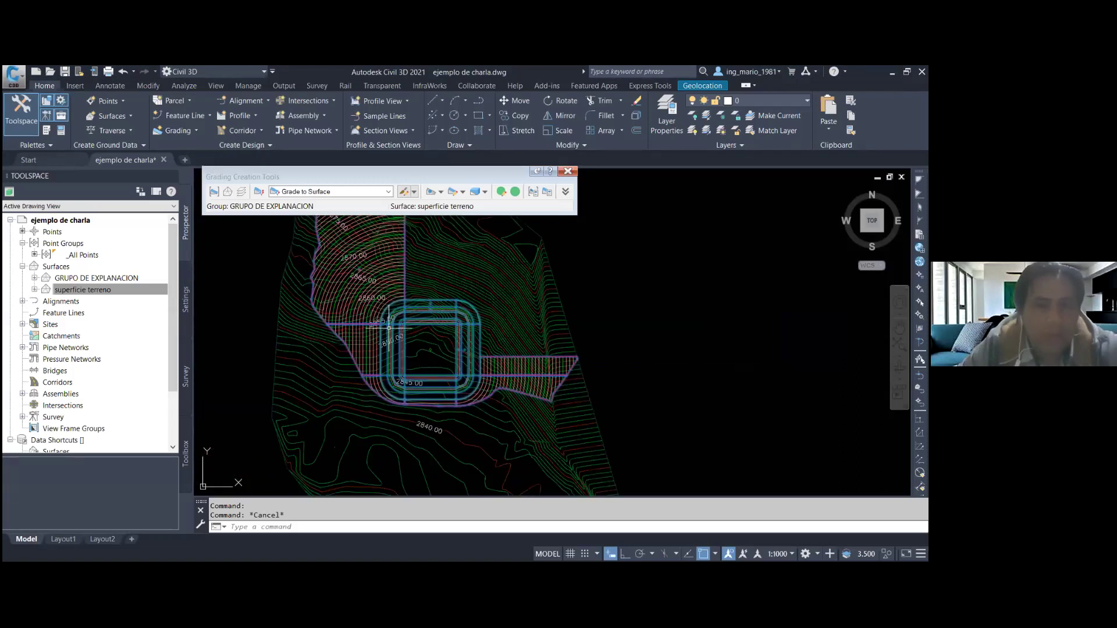
middle_drag(388, 327, 358, 334)
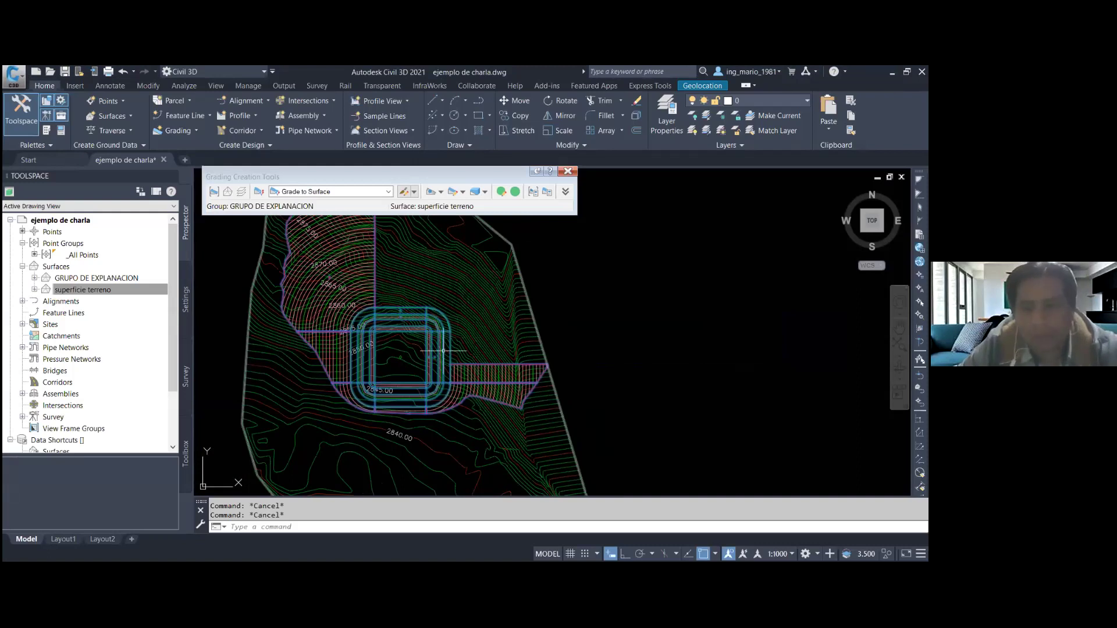
scroll(426, 374, down, 2)
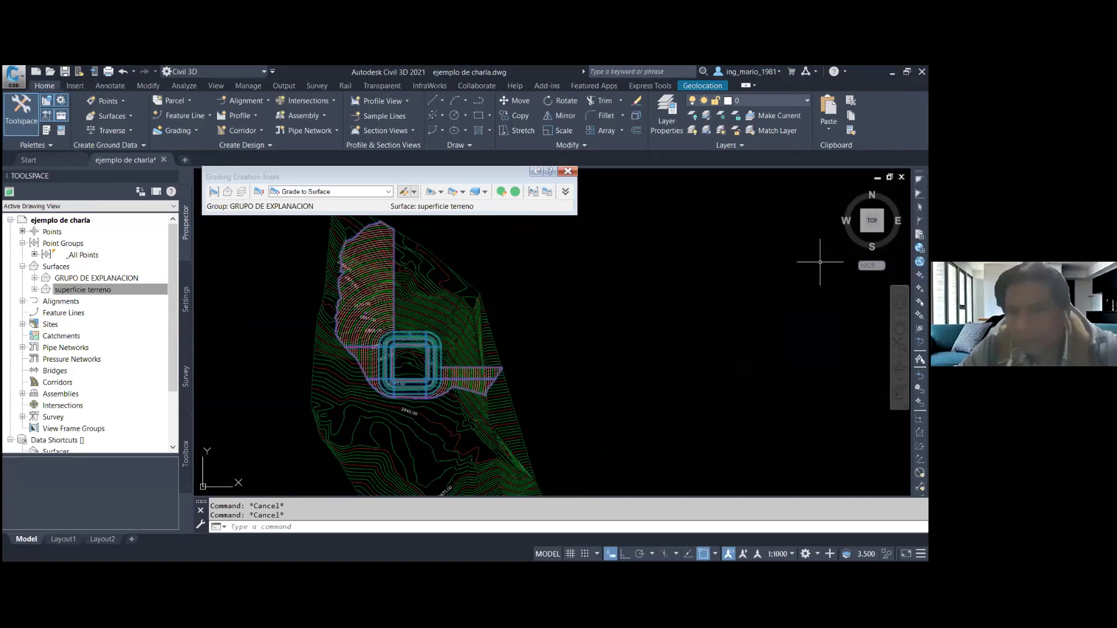
scroll(454, 381, up, 2)
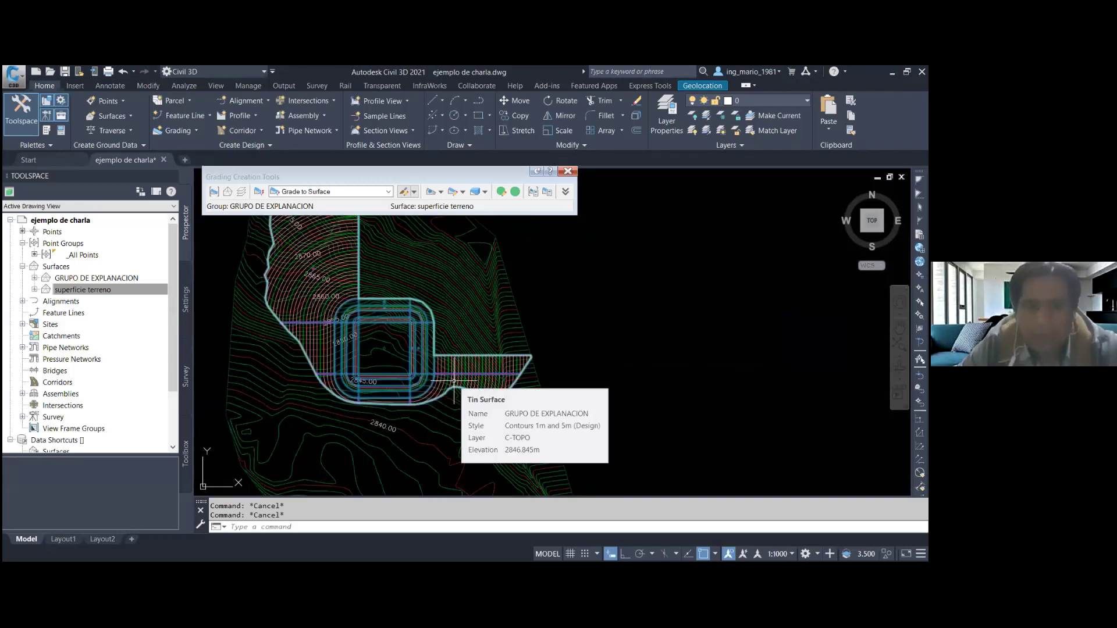
scroll(462, 387, down, 2)
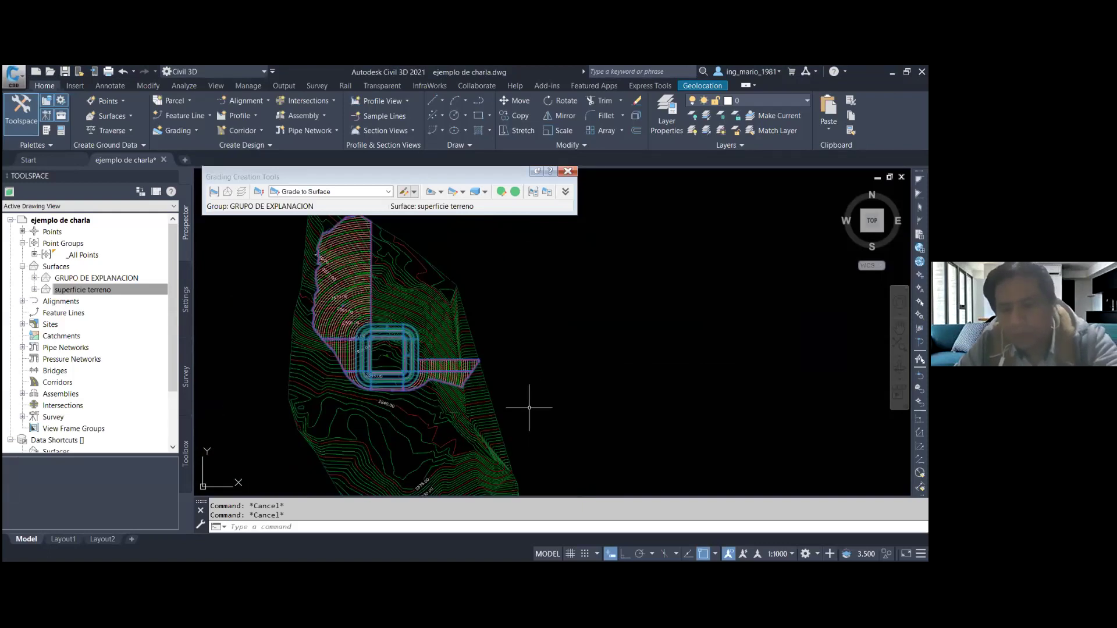
- Start a polyline (PL) above the pad, then cancel it
text(PL)
key(Return)
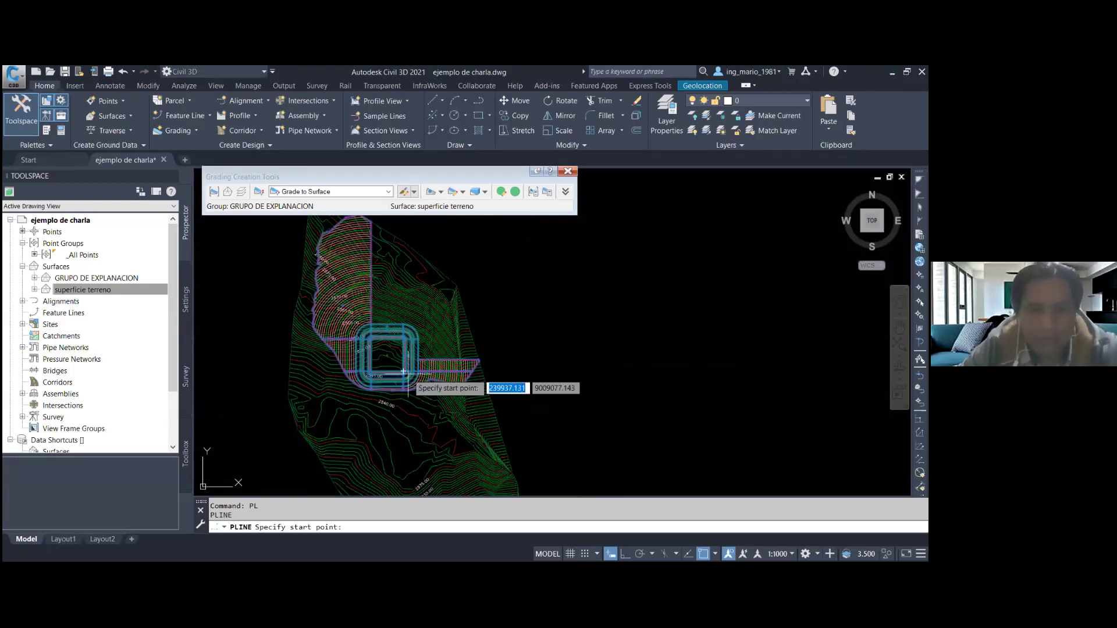
scroll(403, 371, up, 4)
scroll(366, 296, down, 2)
scroll(366, 279, up, 3)
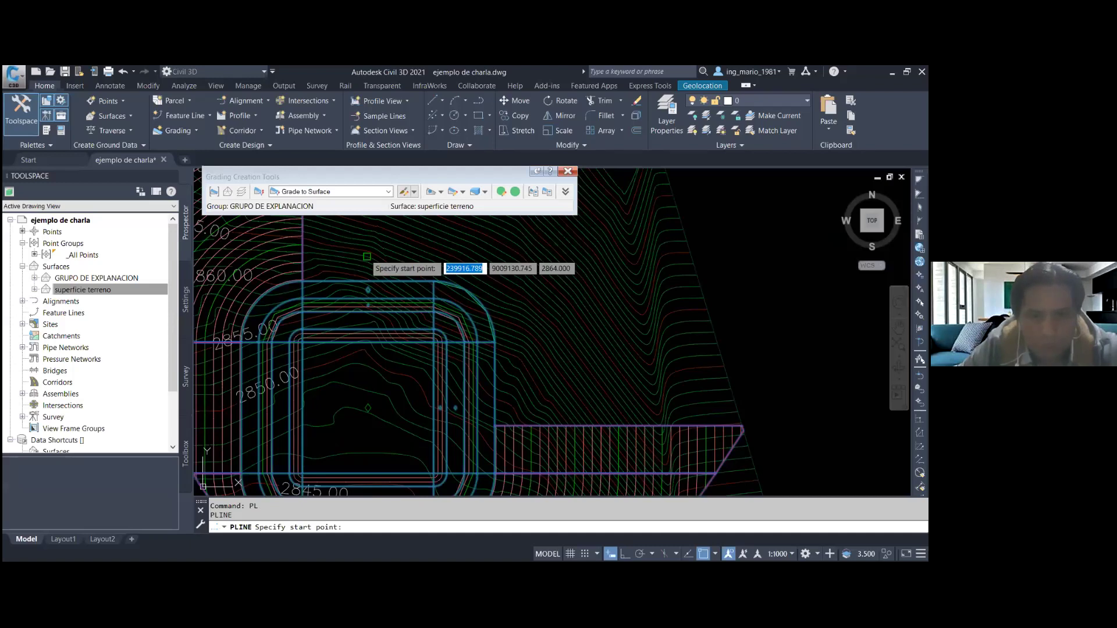
click(366, 256)
scroll(373, 411, down, 2)
key(Escape)
scroll(372, 411, down, 2)
- Launch Create Alignment from Objects from the Home Alignment menu
click(265, 178)
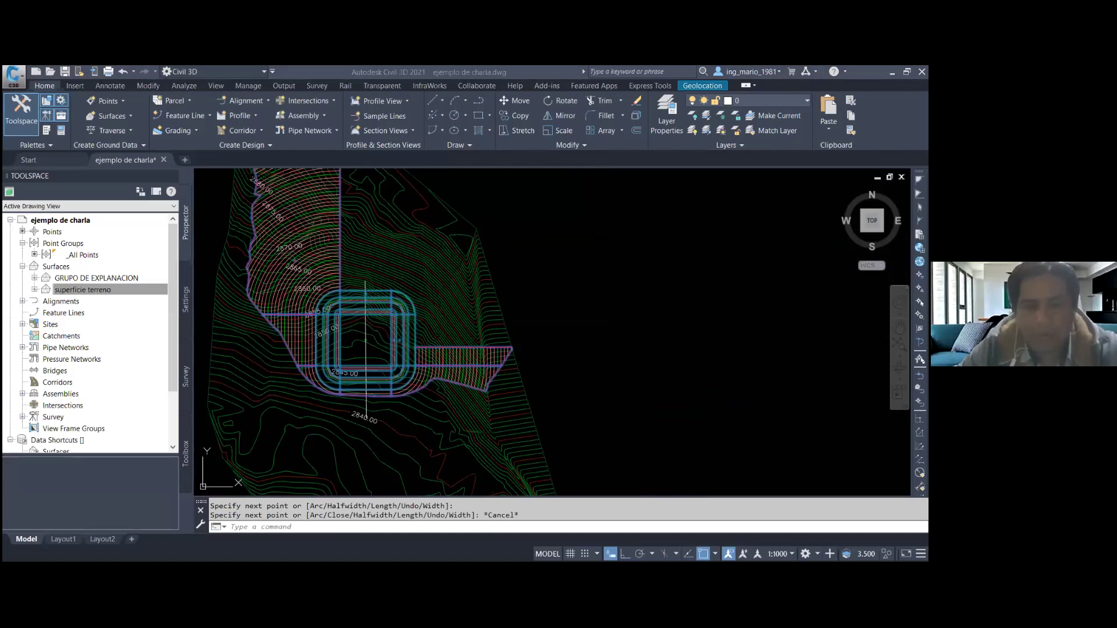
scroll(280, 348, down, 2)
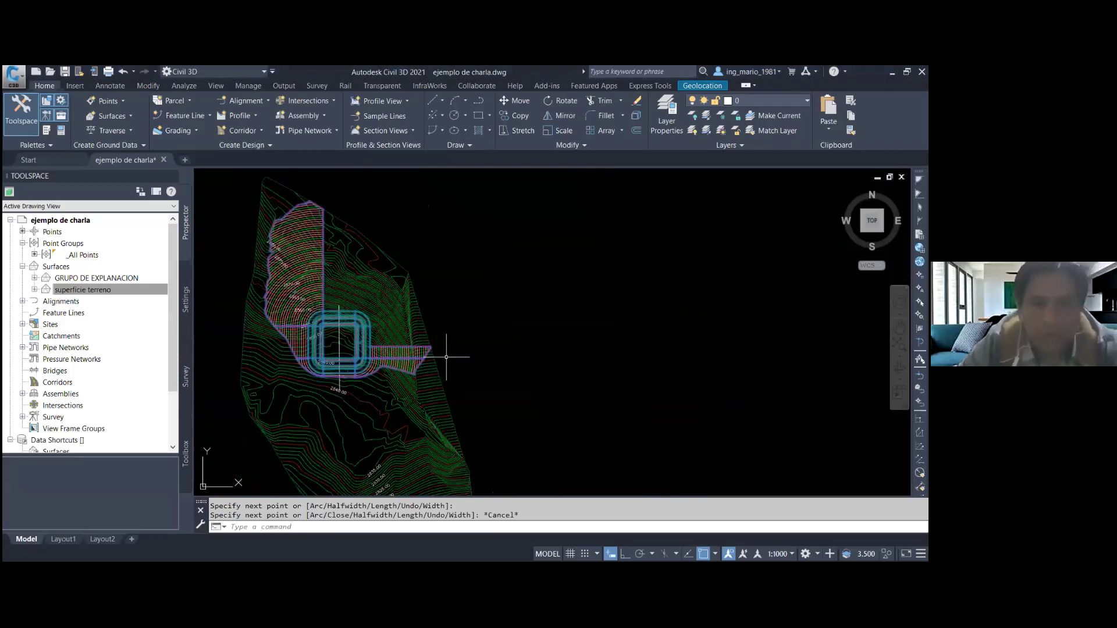
click(267, 101)
click(297, 173)
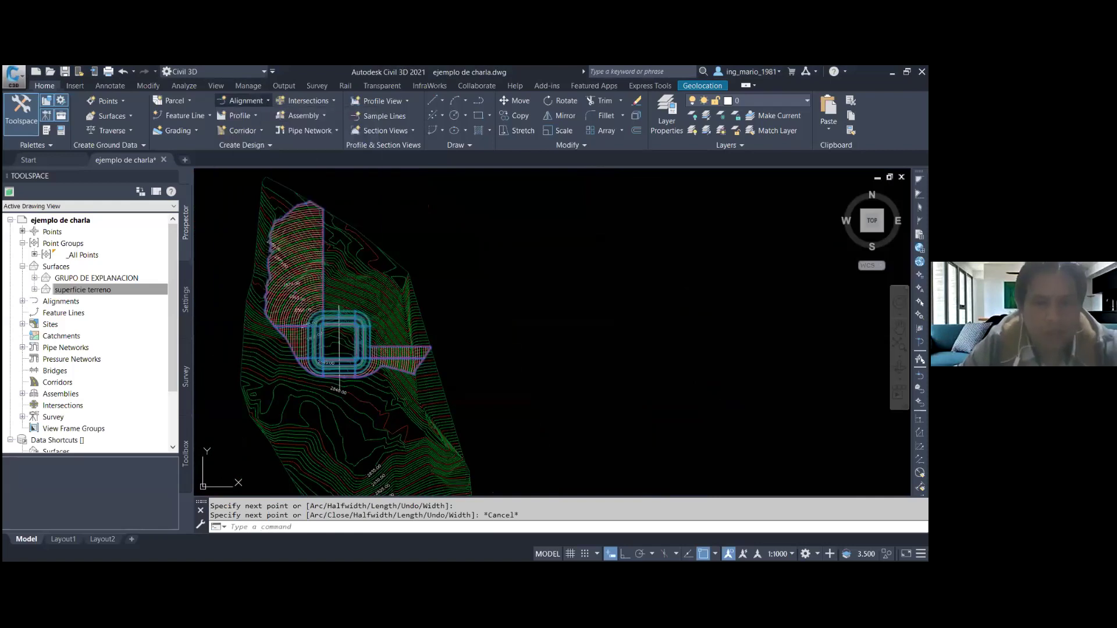
scroll(352, 350, up, 2)
scroll(352, 351, down, 1)
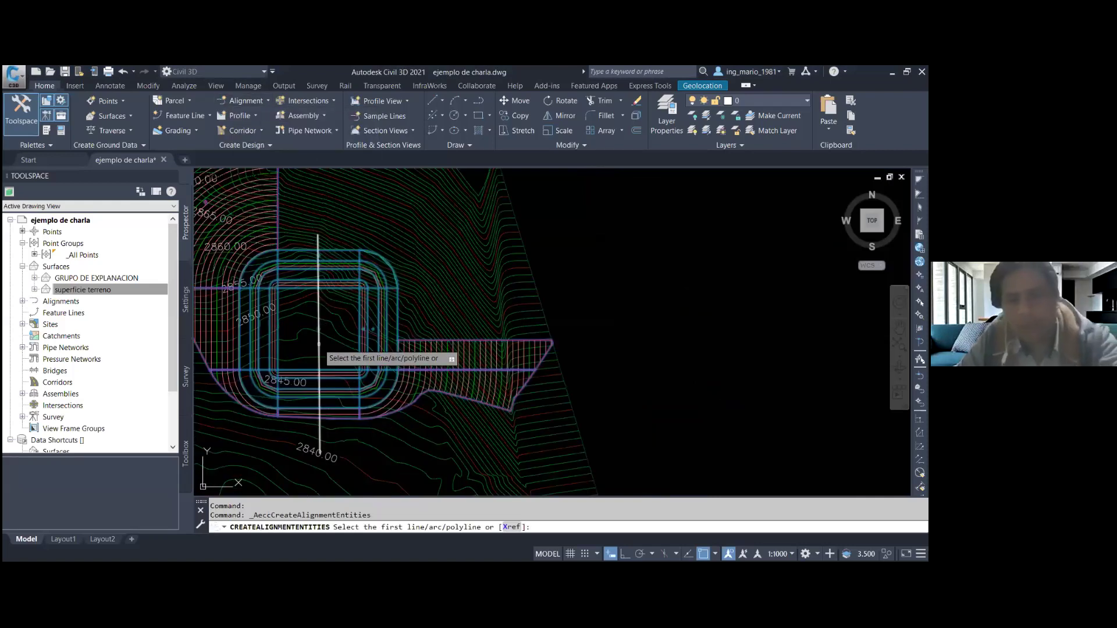
- Build ALINEAMIENTO OBRA LINEAL from the vertical polyline through the pad, accepting its direction
scroll(406, 364, down, 1)
click(406, 364)
key(Return)
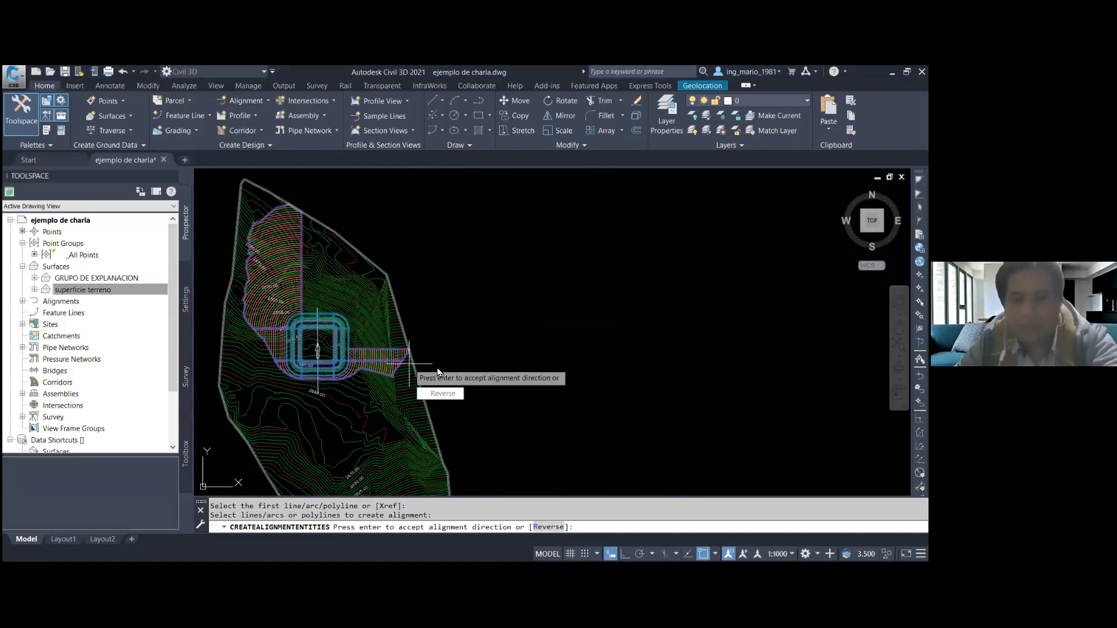
key(Return)
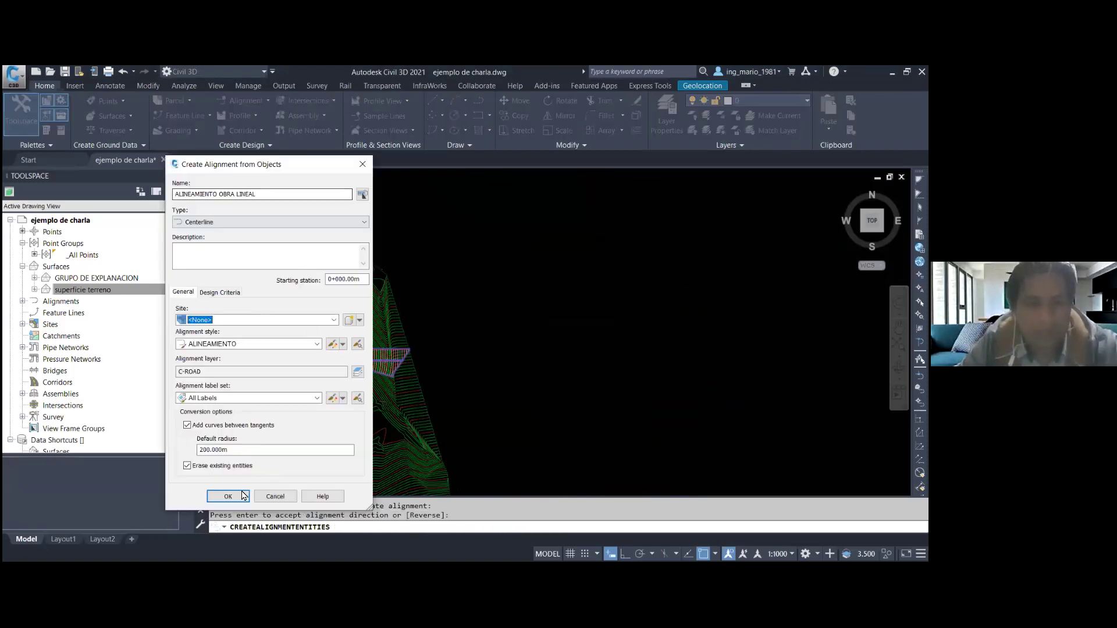
click(240, 499)
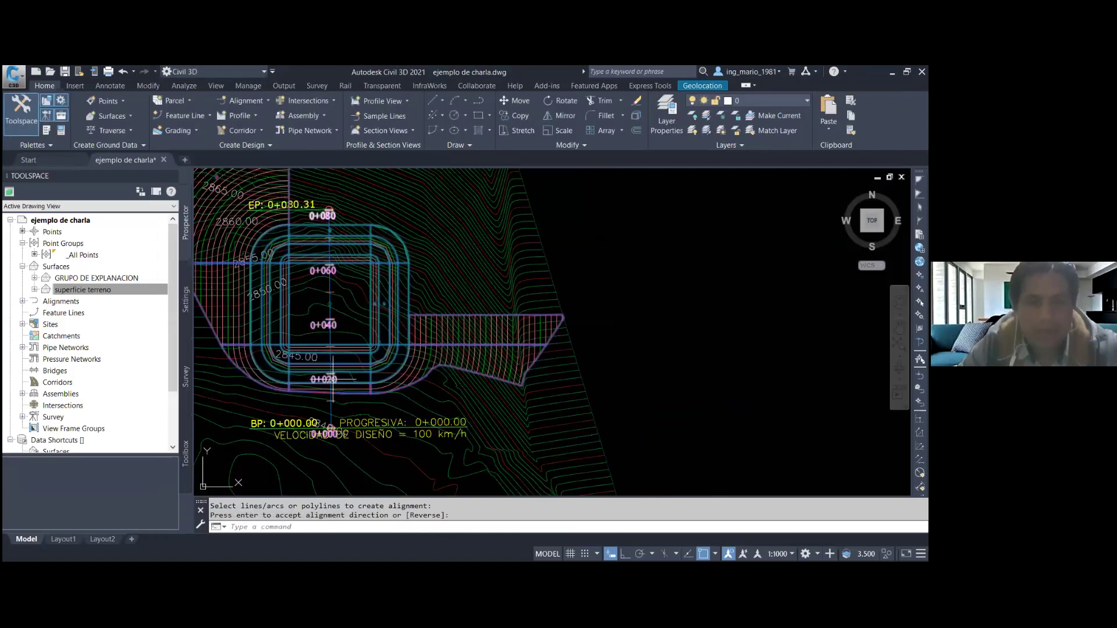
- Pan and zoom to inspect the alignment's stations from 0+000.00 to 0+080.31
middle_drag(376, 429, 399, 445)
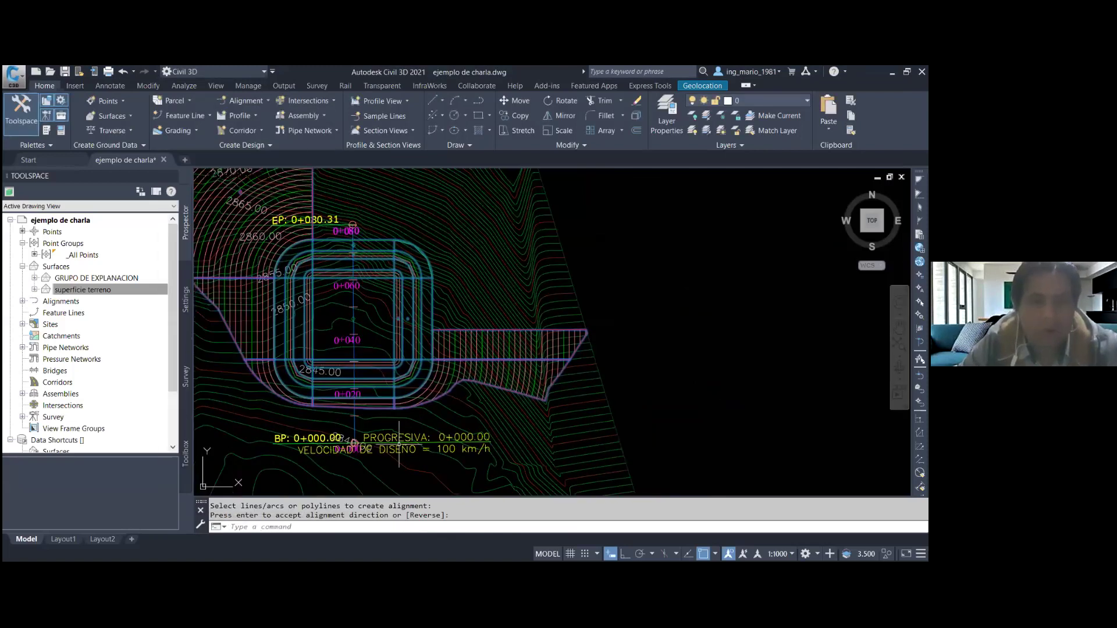
scroll(353, 223, up, 3)
scroll(357, 220, up, 4)
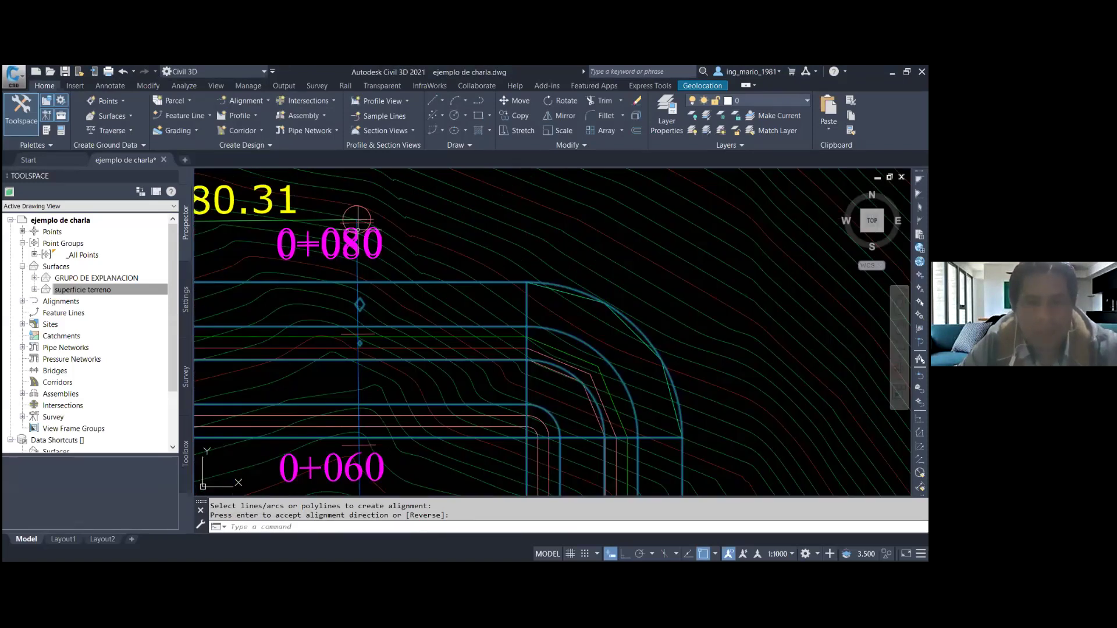
scroll(357, 220, down, 6)
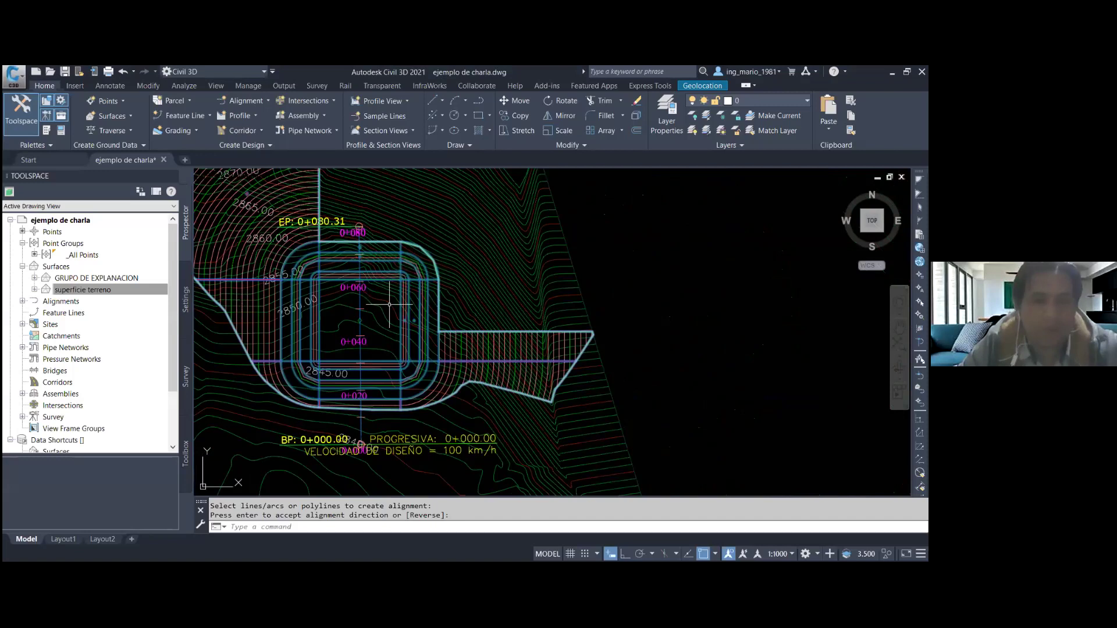
scroll(375, 343, down, 2)
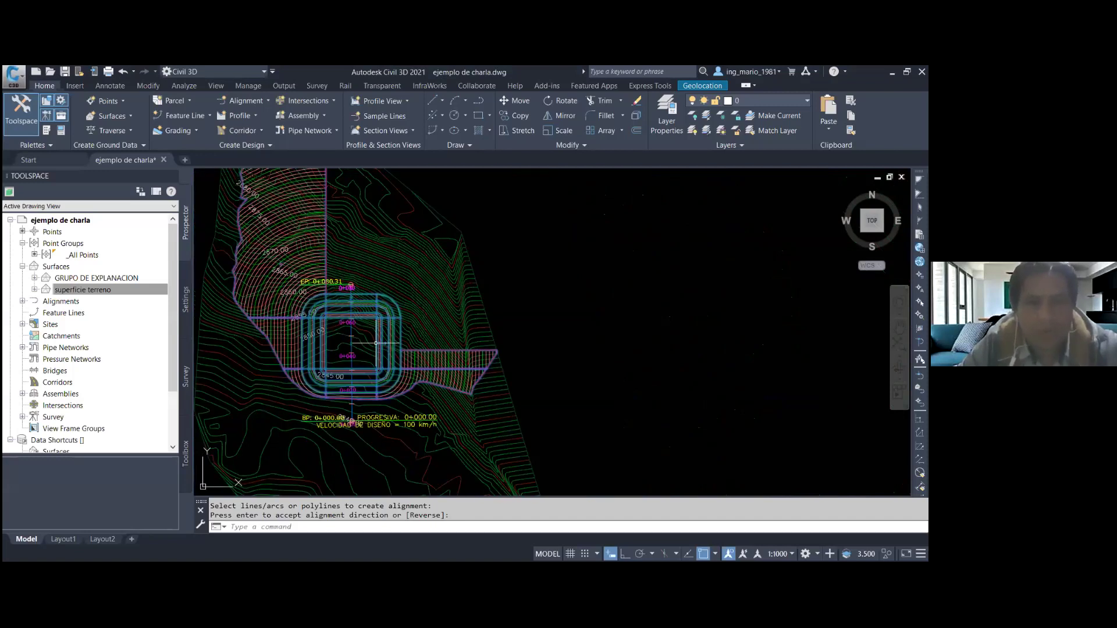
scroll(375, 343, down, 2)
scroll(360, 223, up, 2)
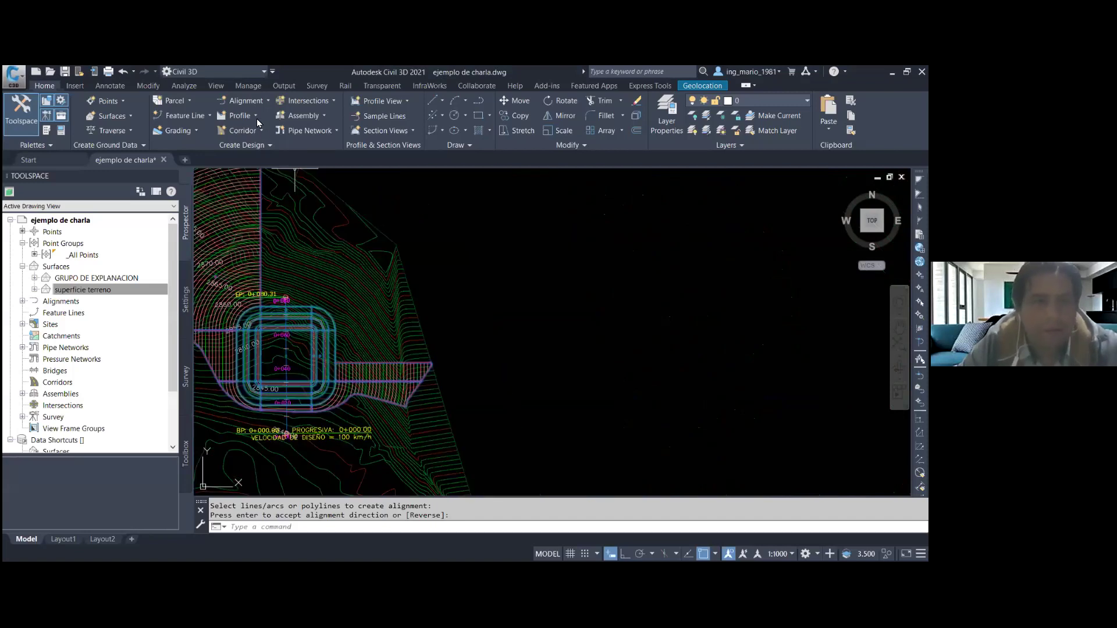
click(256, 117)
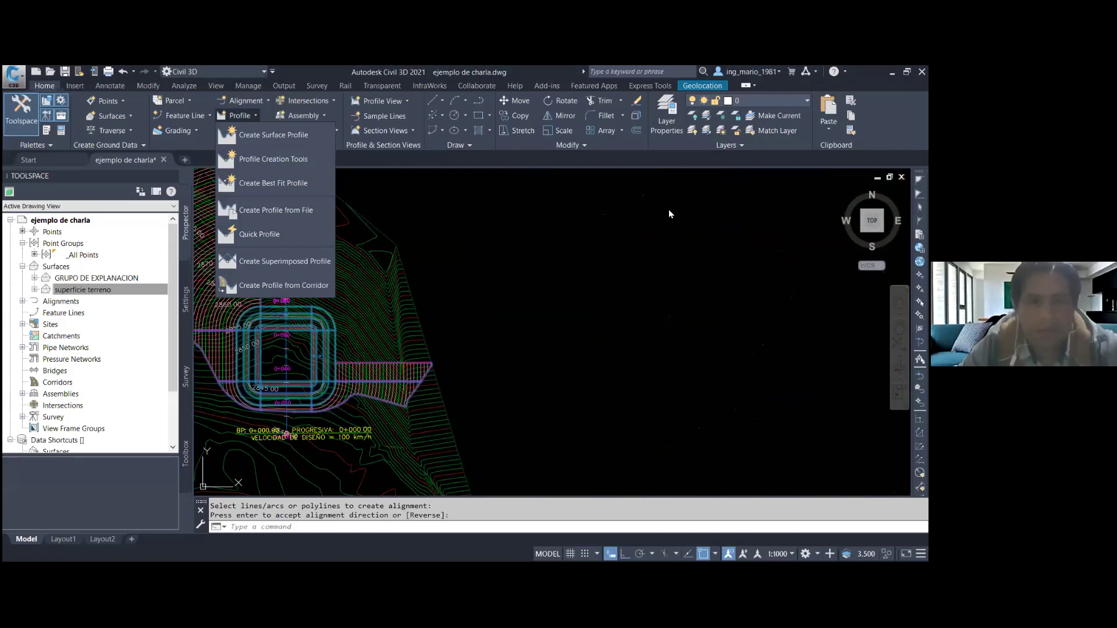
- Create surface profiles for superficie terreno and GRUPO DE EXPLANACION along the alignment
click(256, 117)
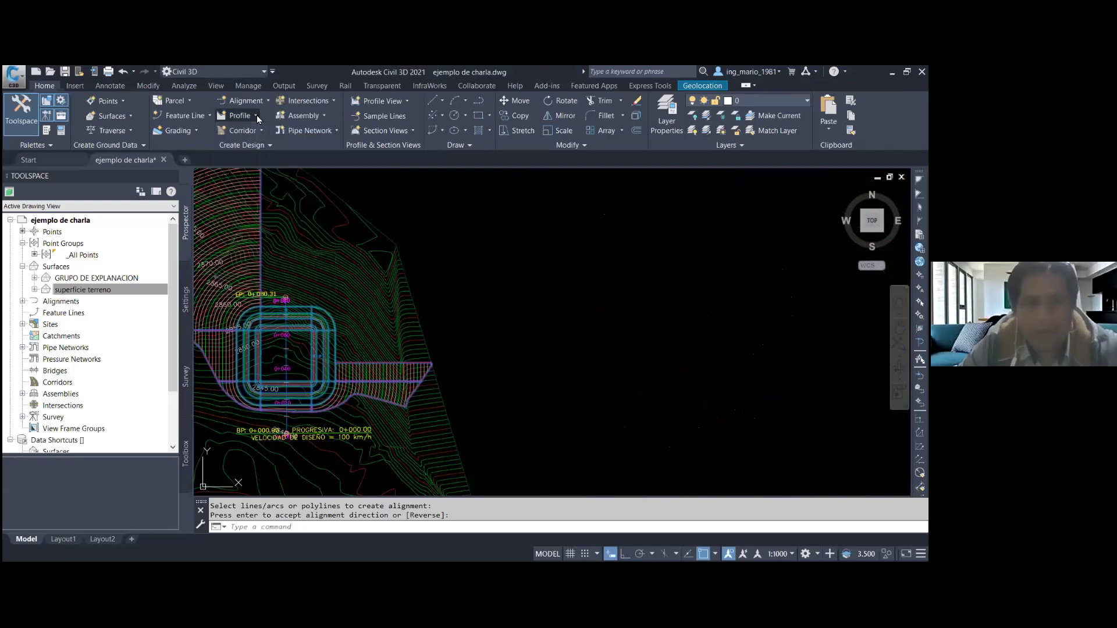
click(256, 115)
click(263, 135)
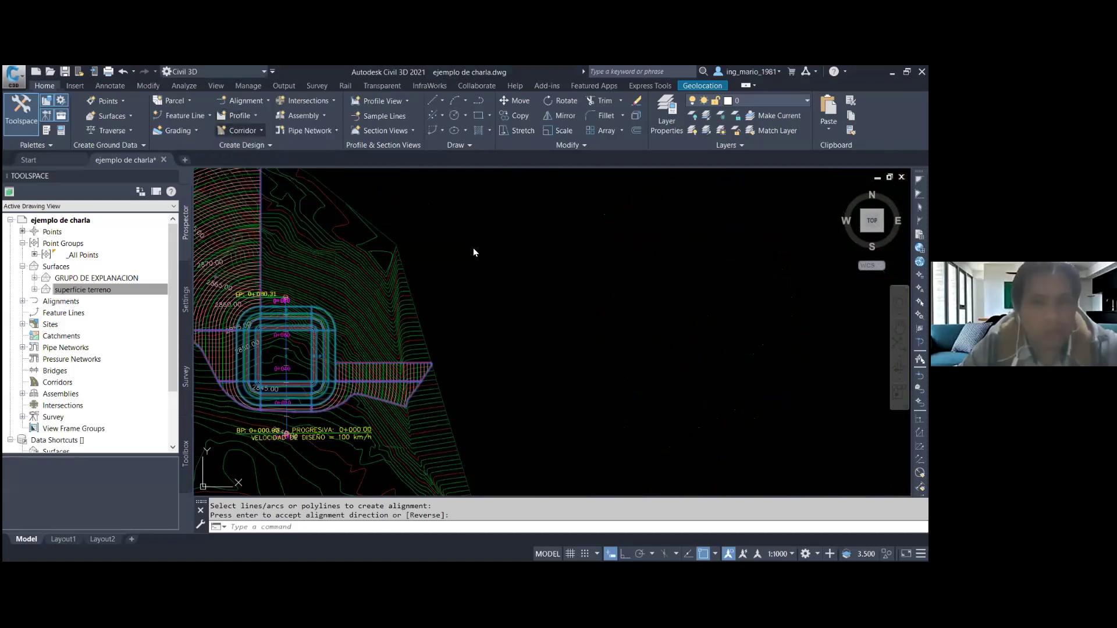
drag(496, 211, 516, 209)
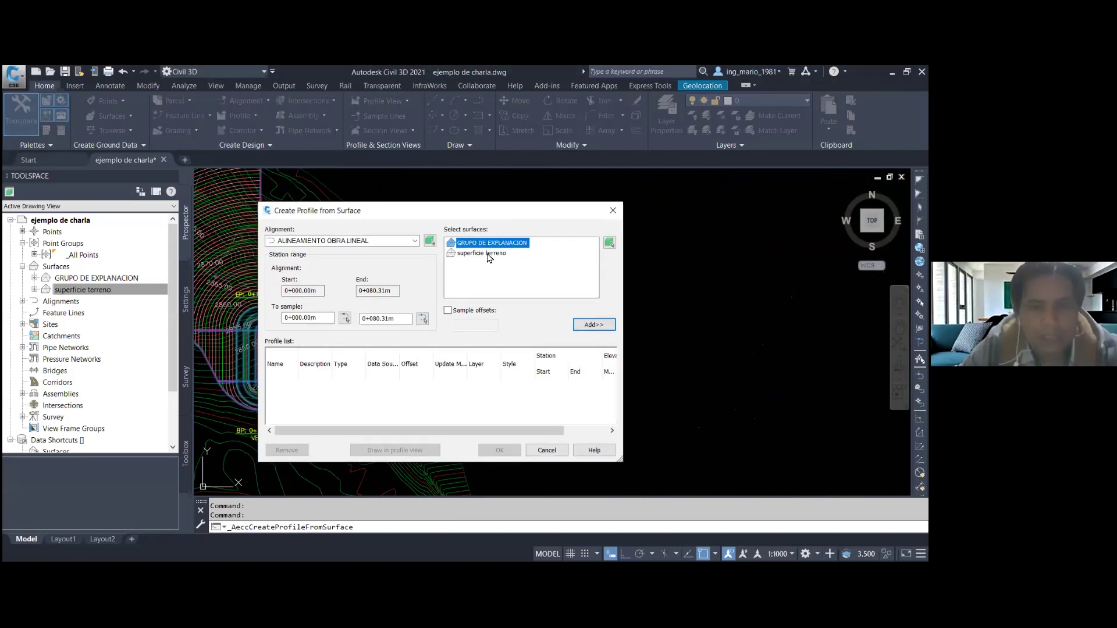
click(594, 324)
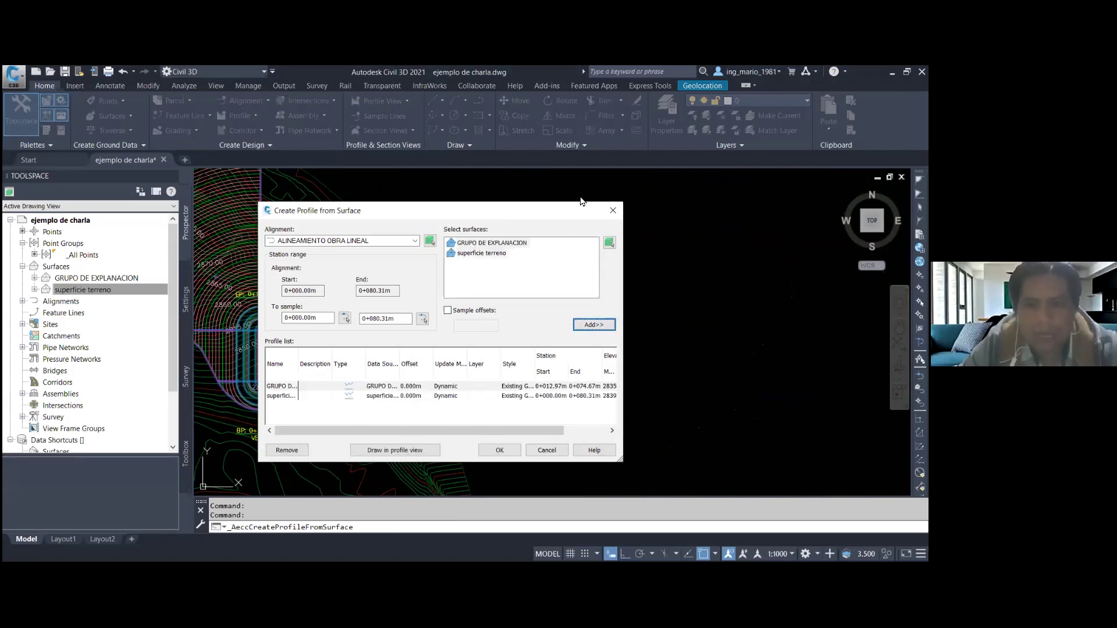
mouse_move(366, 429)
mouse_down()
mouse_move(444, 434)
mouse_move(352, 436)
mouse_up()
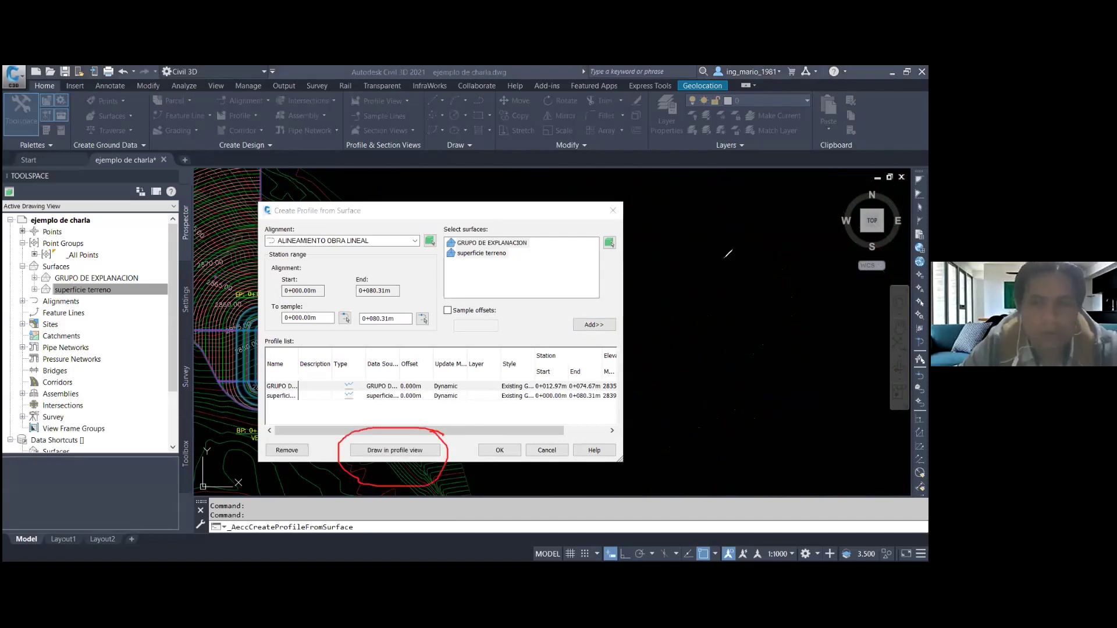
key(Escape)
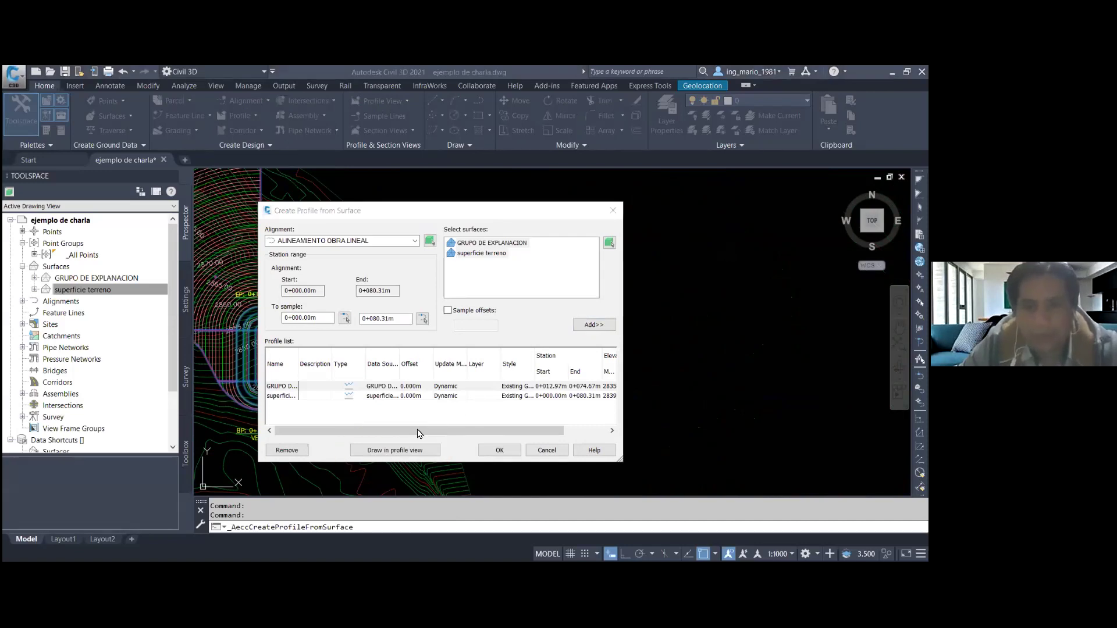
- Draw the profiles in the new PERFIL profile view, placed upper right of the site
click(414, 451)
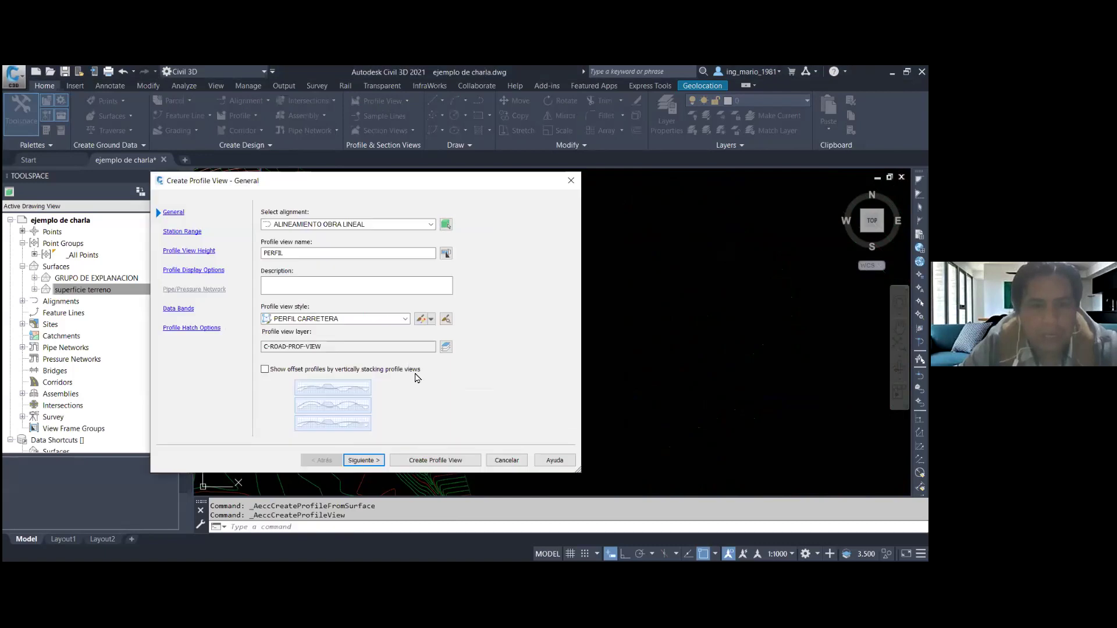
click(363, 460)
click(362, 460)
click(363, 460)
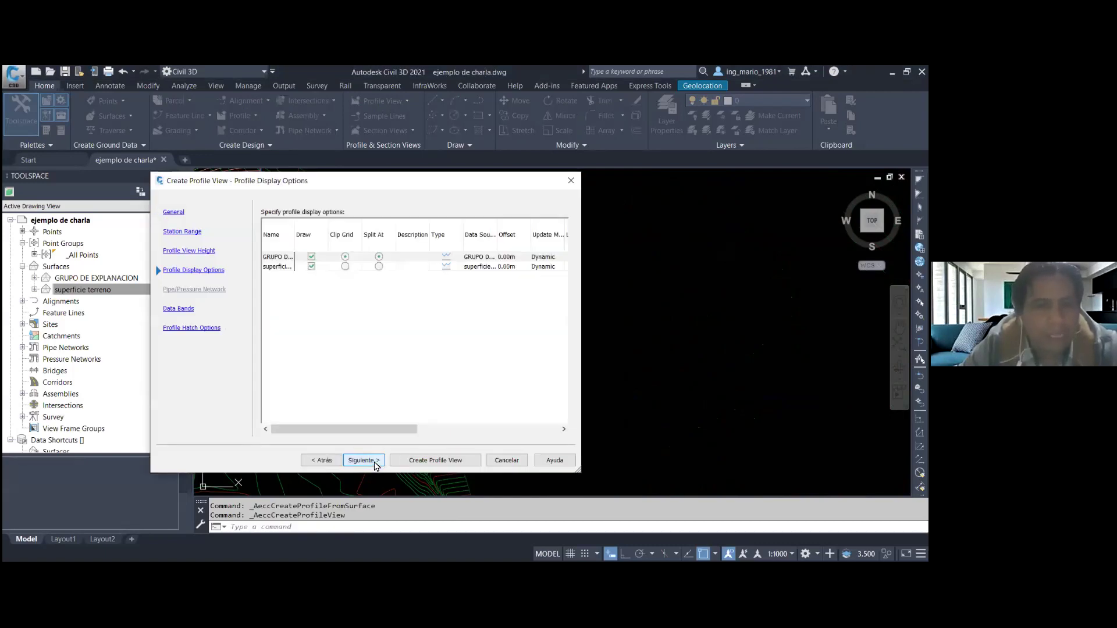
click(374, 461)
click(374, 461)
click(406, 460)
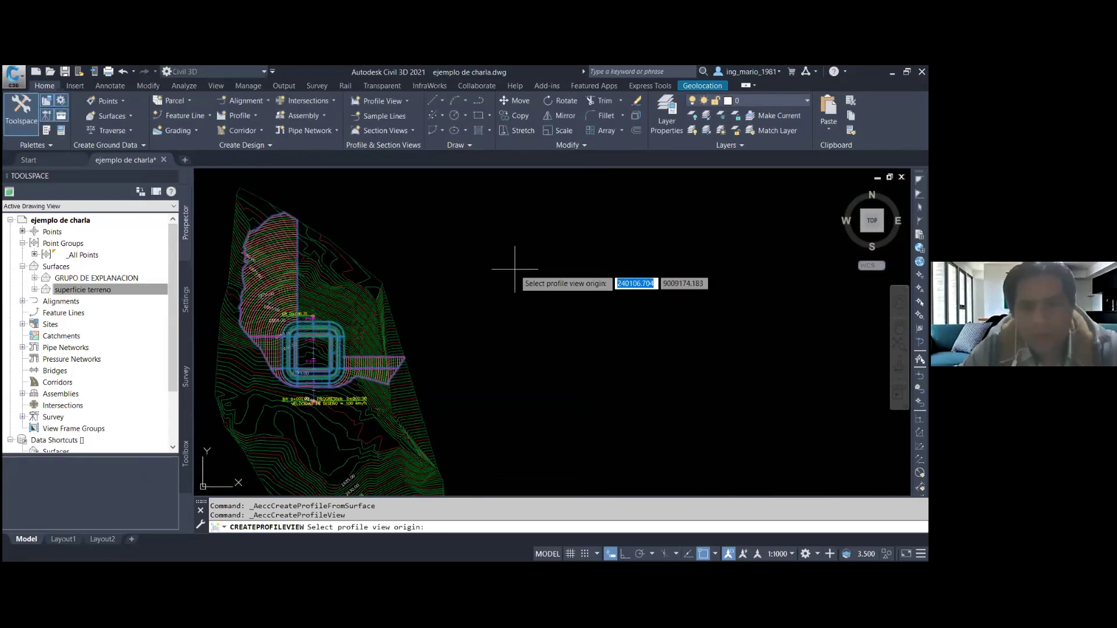
click(491, 286)
scroll(533, 297, up, 6)
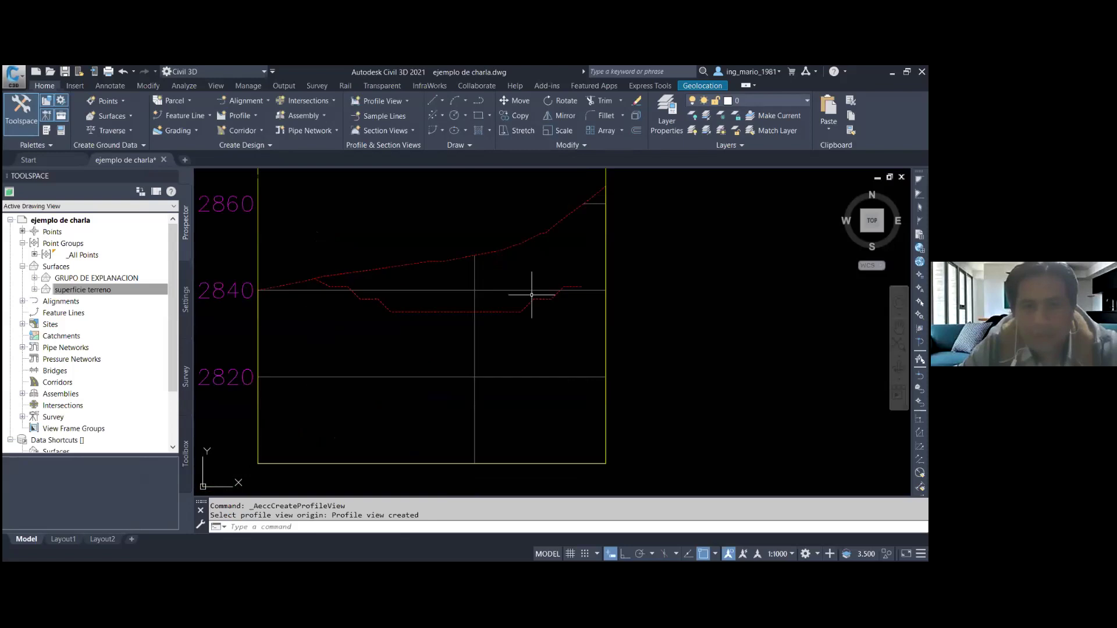
scroll(591, 272, down, 6)
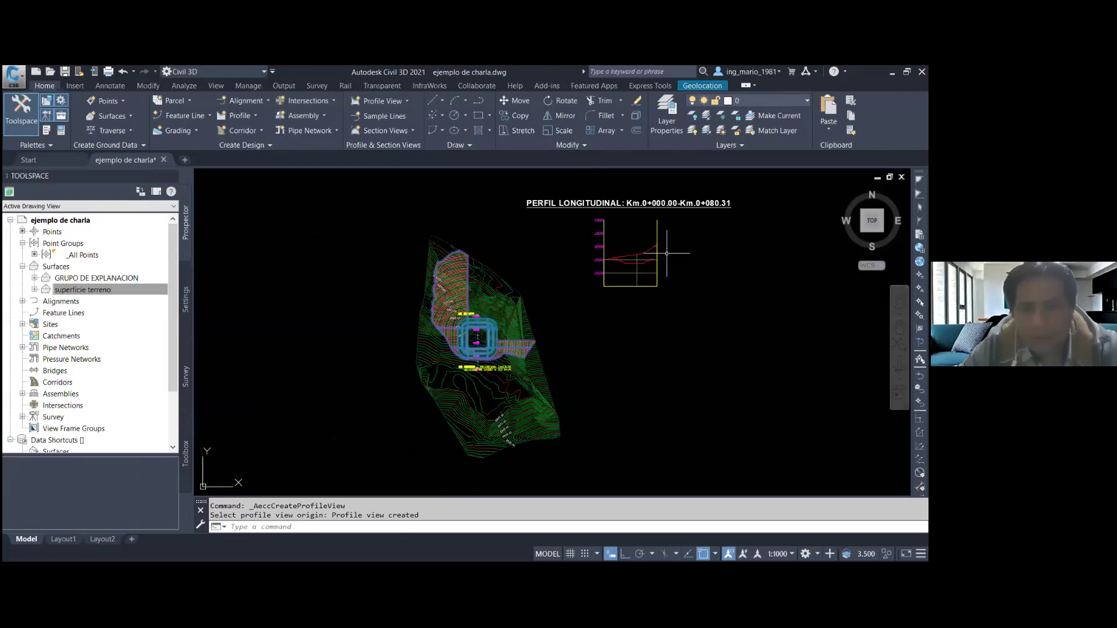
scroll(472, 345, up, 5)
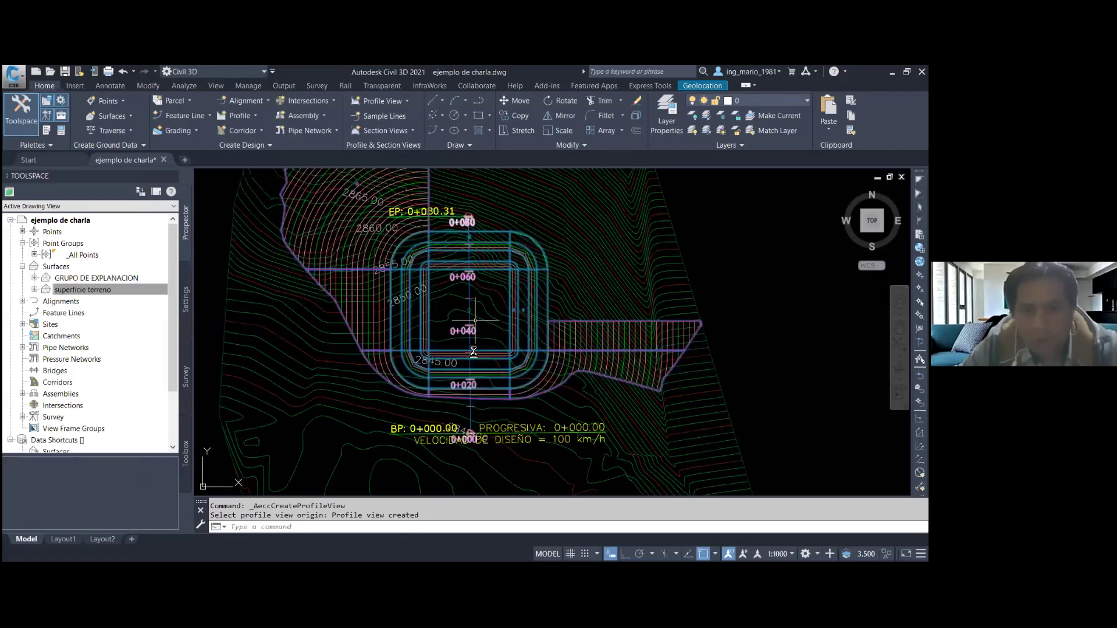
scroll(473, 345, up, 2)
click(467, 320)
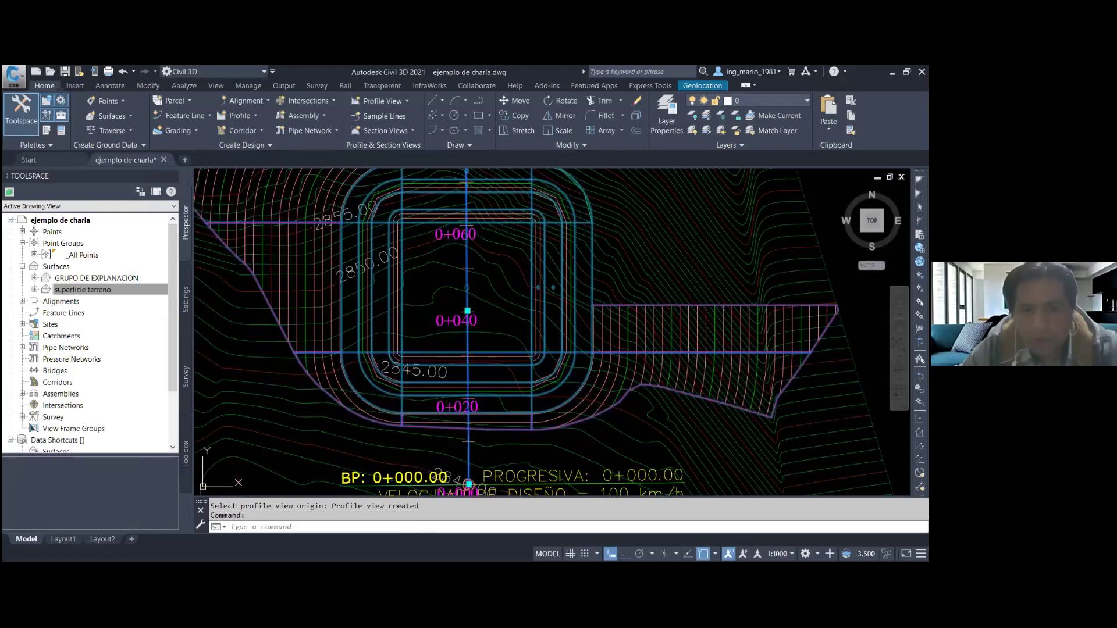
scroll(457, 337, down, 3)
scroll(420, 357, down, 2)
scroll(558, 249, down, 2)
scroll(559, 249, up, 2)
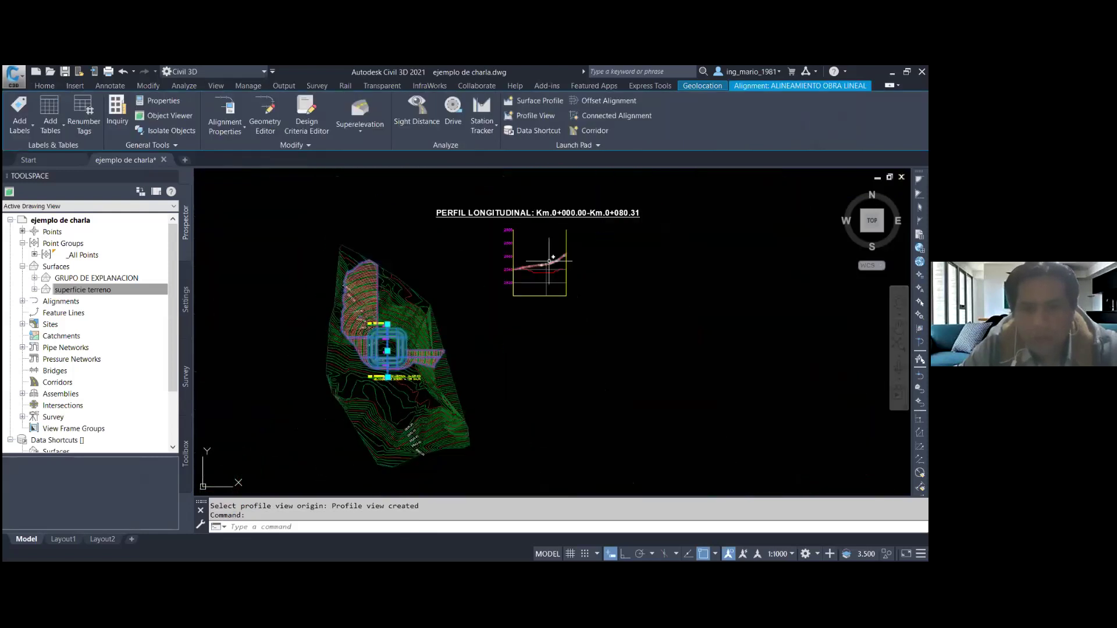
scroll(553, 279, up, 4)
scroll(574, 277, down, 2)
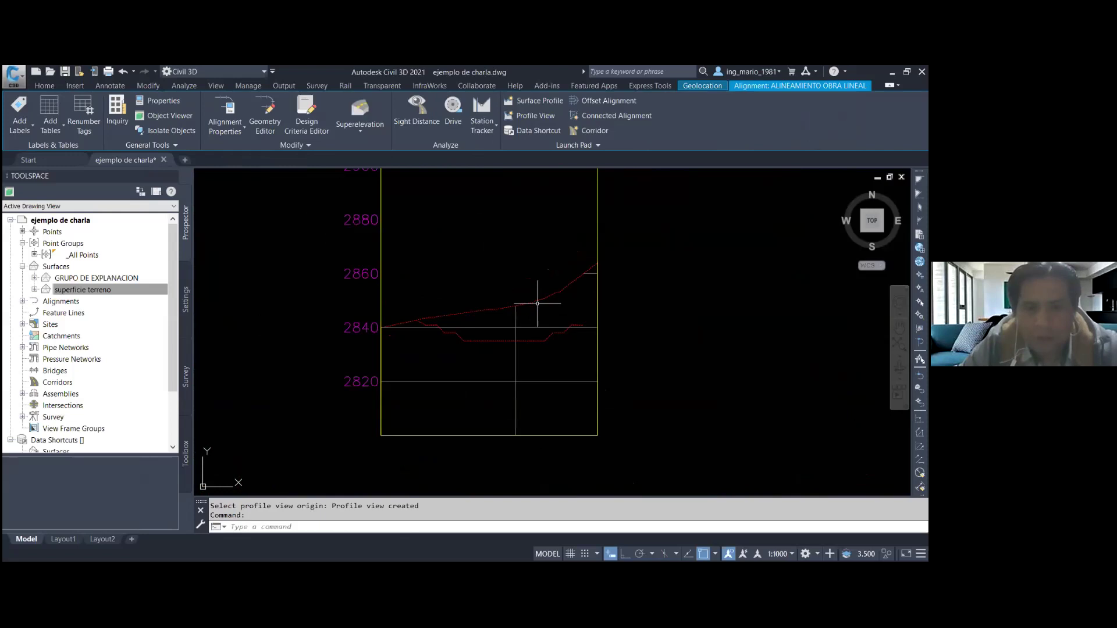
click(536, 299)
scroll(575, 353, down, 2)
right_click(556, 324)
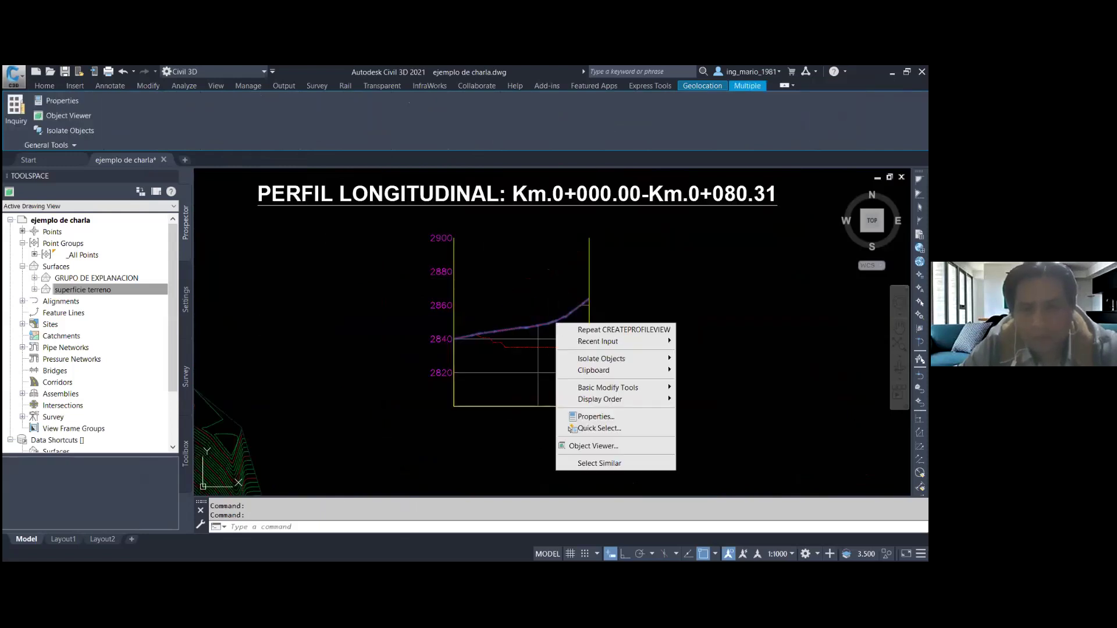
click(609, 415)
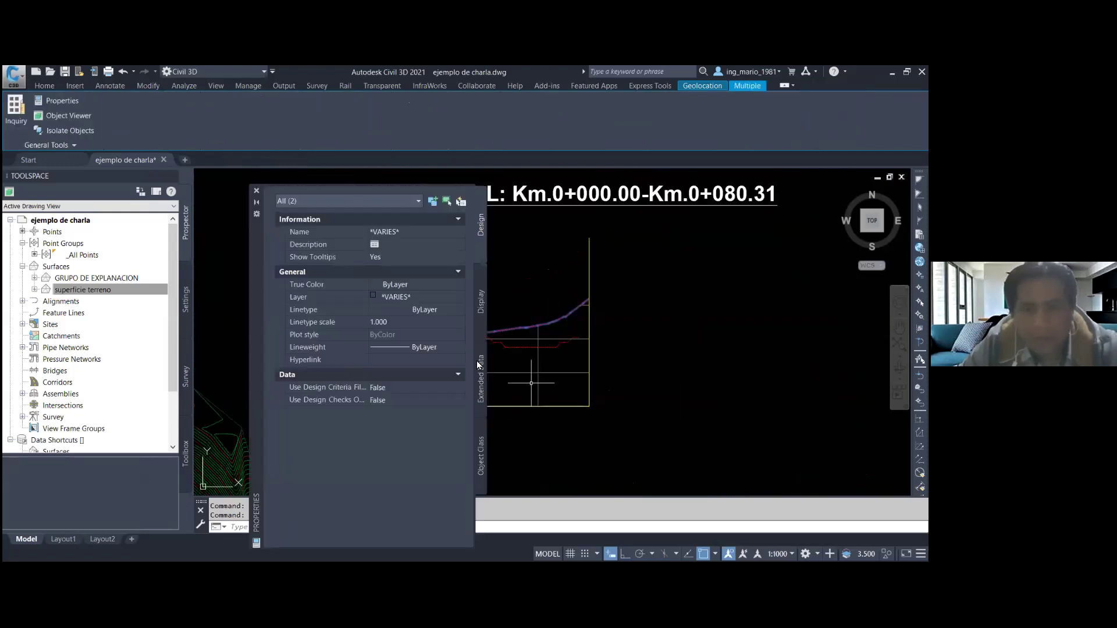
click(257, 190)
right_click(535, 330)
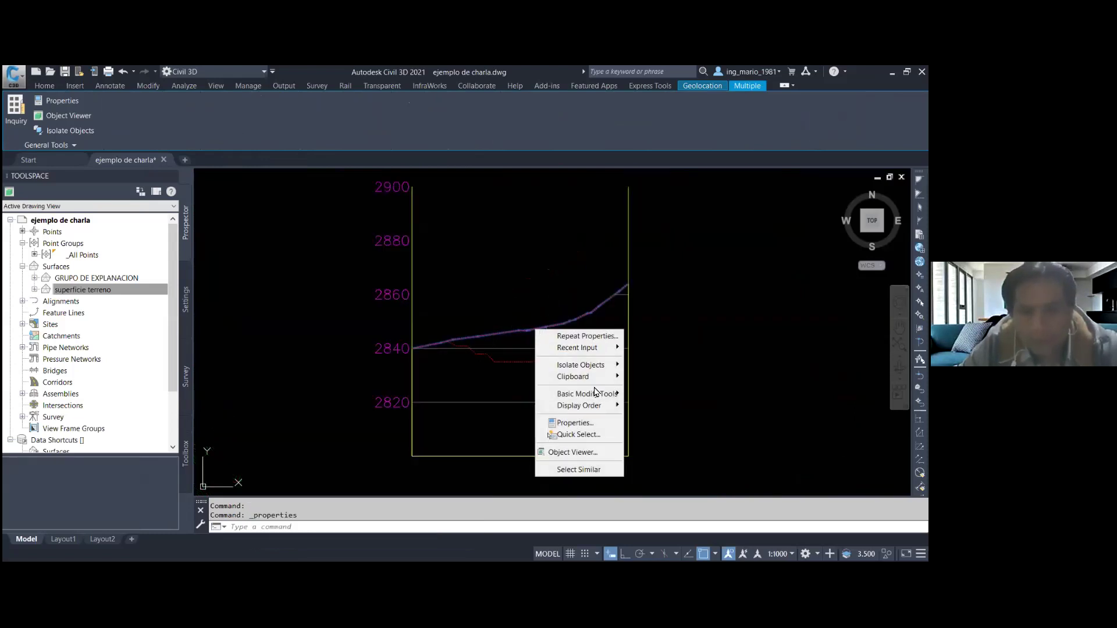
key(Escape)
key(Escape)
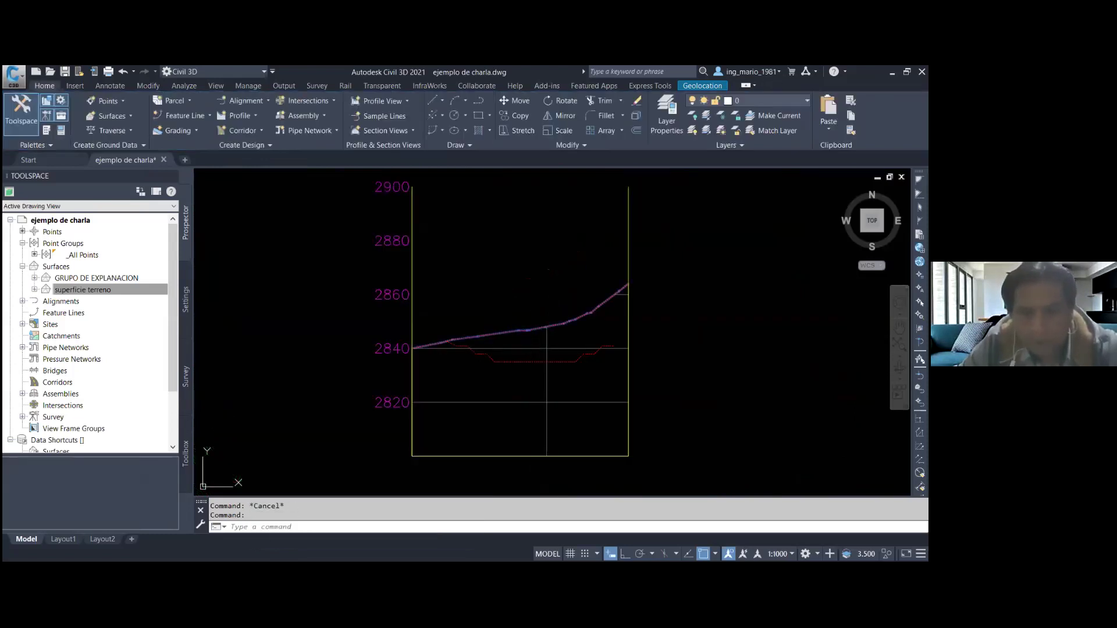
click(528, 332)
right_click(528, 332)
click(582, 454)
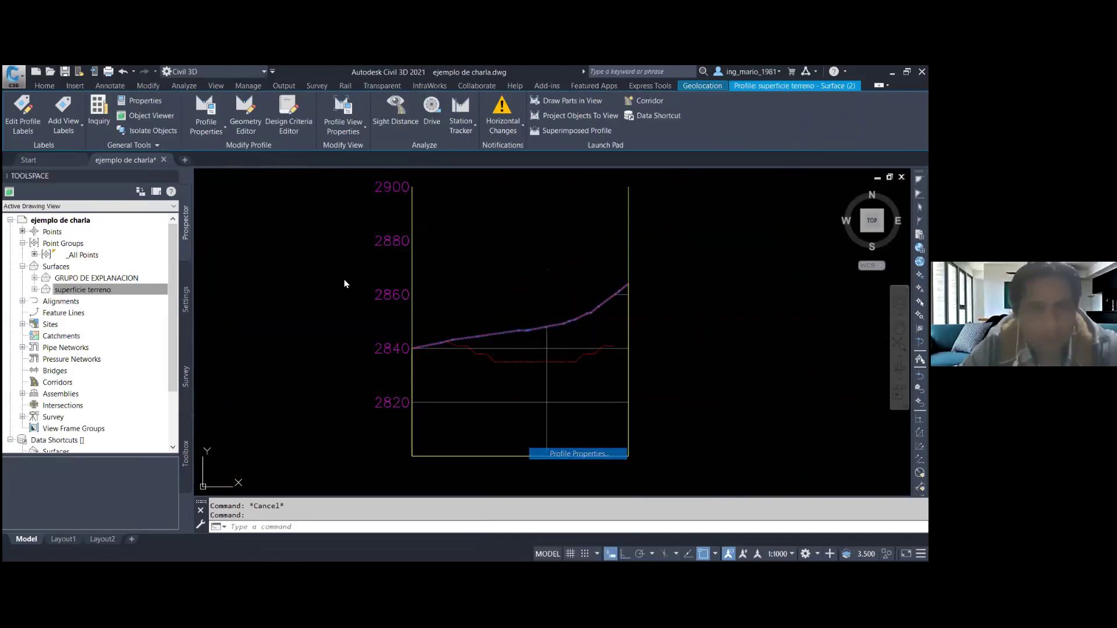
- Rename the ground profile to 'superficie terreno - Surface 10'
click(143, 232)
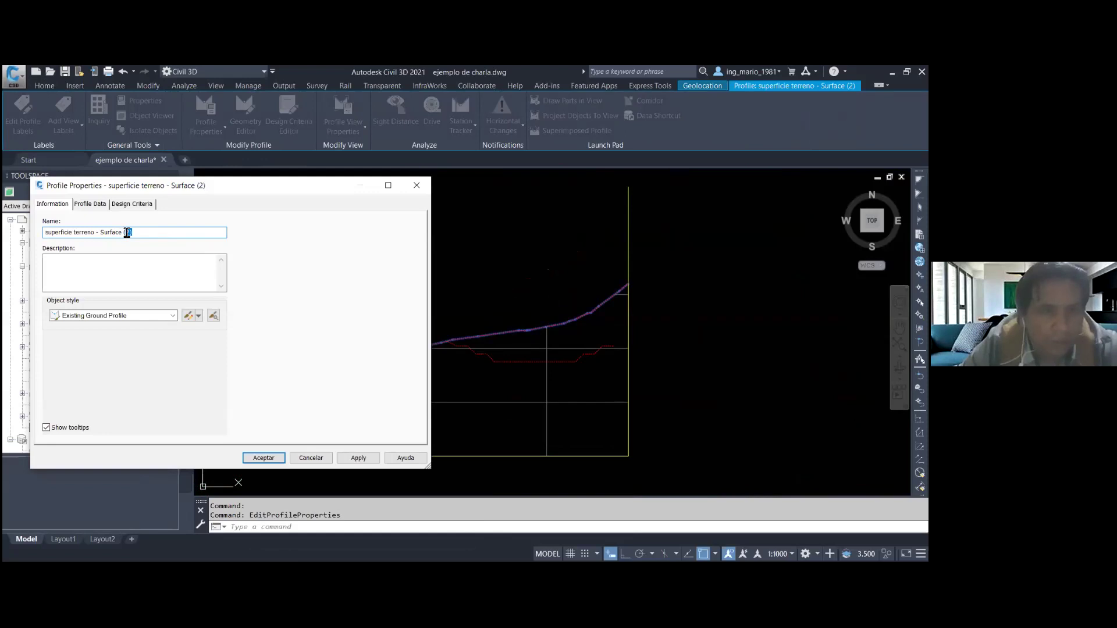
text(10)
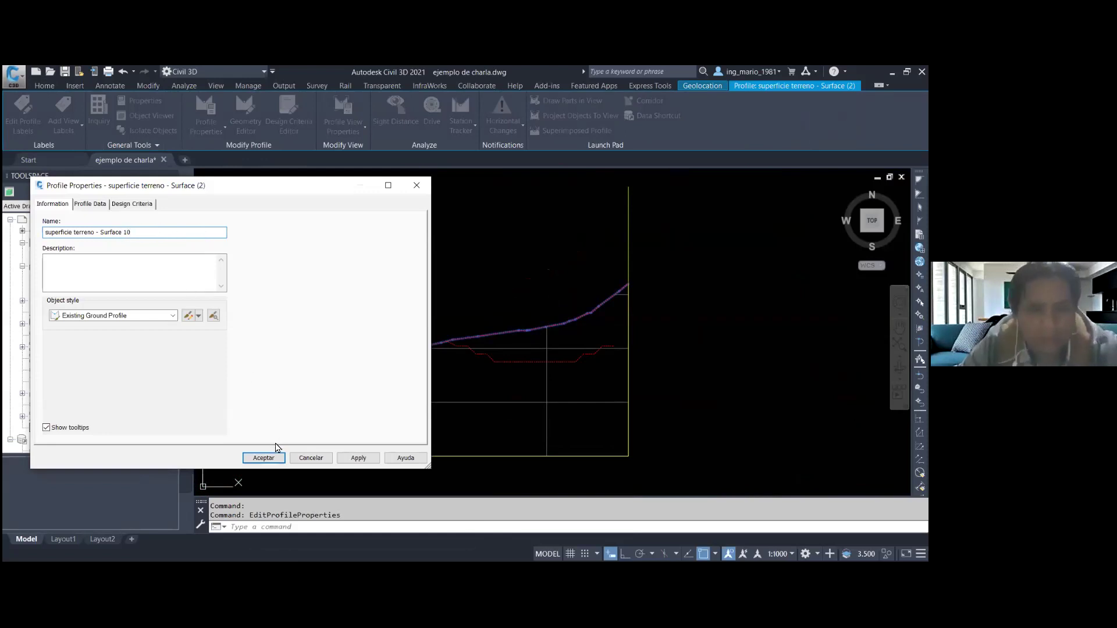
click(273, 459)
key(Escape)
- Rename the pad profile to 'GRUPO DE EXPLANACION - Surface 10'
click(516, 360)
right_click(519, 357)
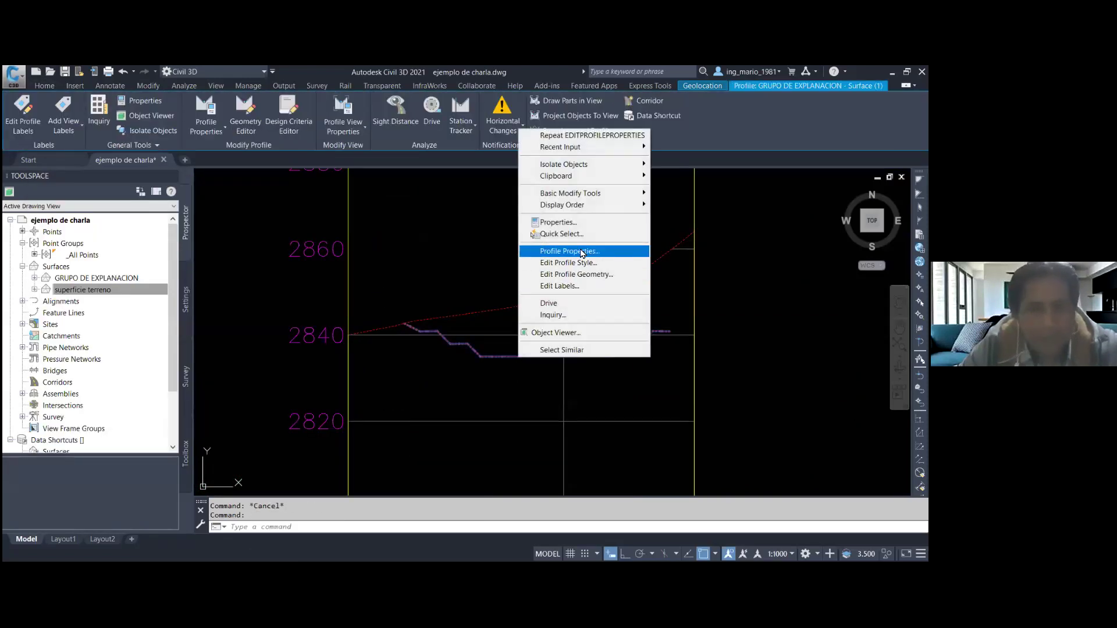
click(568, 251)
click(160, 233)
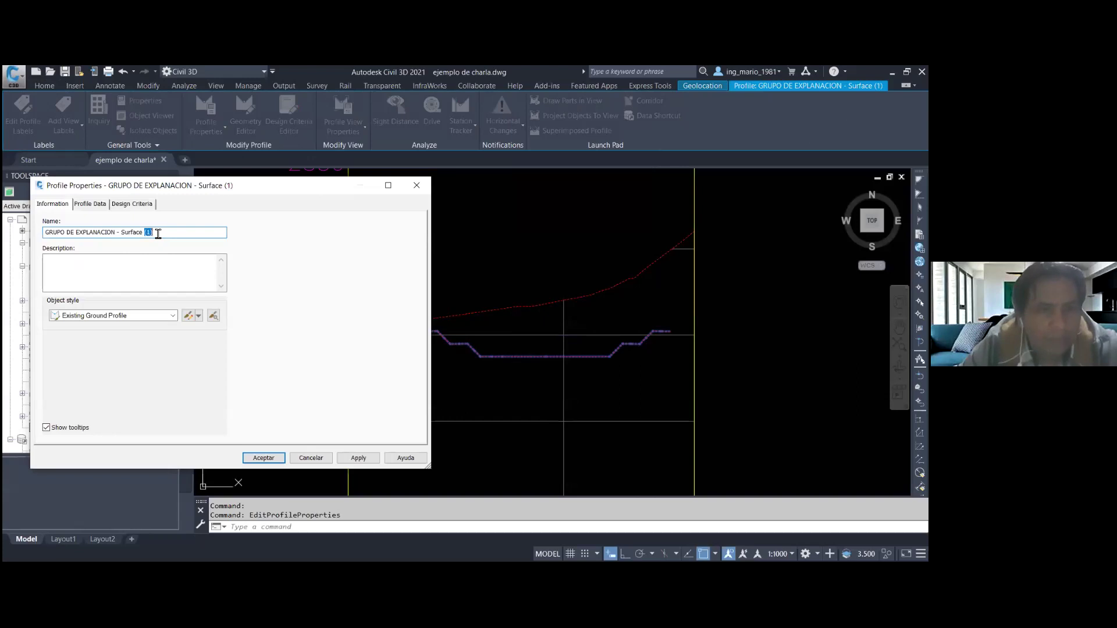
text(10)
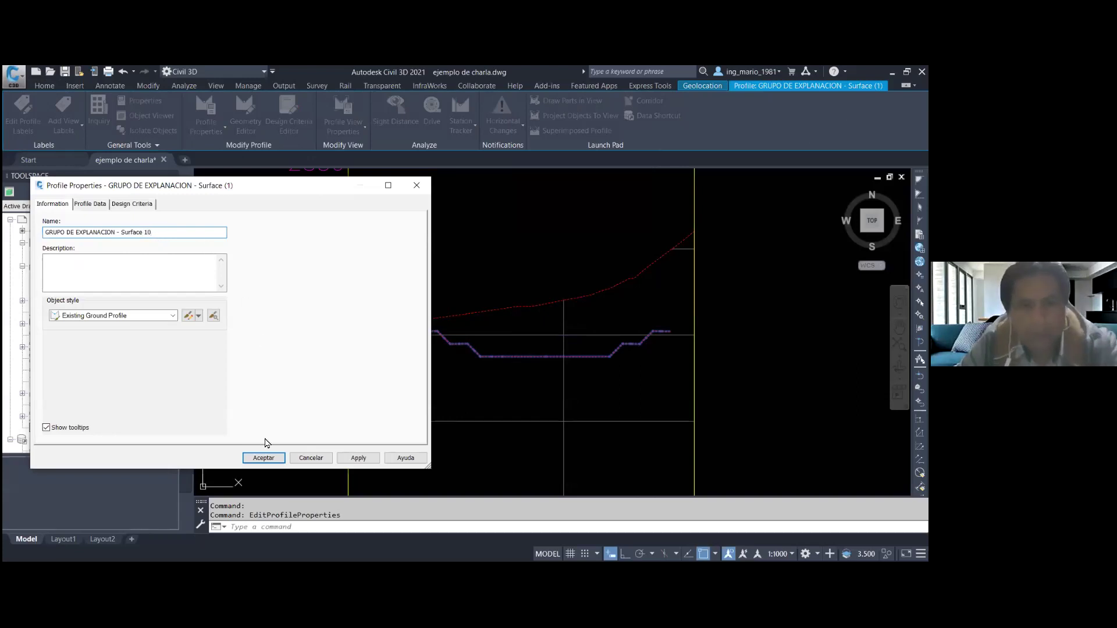
click(267, 458)
scroll(555, 368, down, 3)
key(Escape)
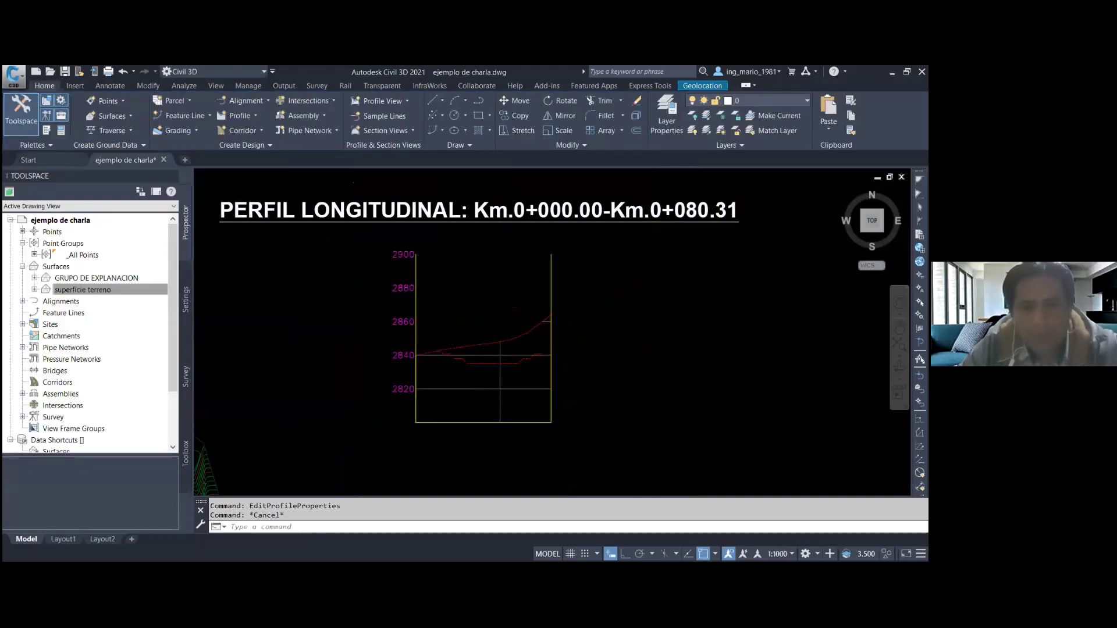
- Zoom back out and select the PERFIL profile view
scroll(554, 368, down, 3)
scroll(555, 369, up, 2)
scroll(531, 349, up, 2)
scroll(489, 337, up, 1)
click(489, 337)
scroll(491, 340, down, 1)
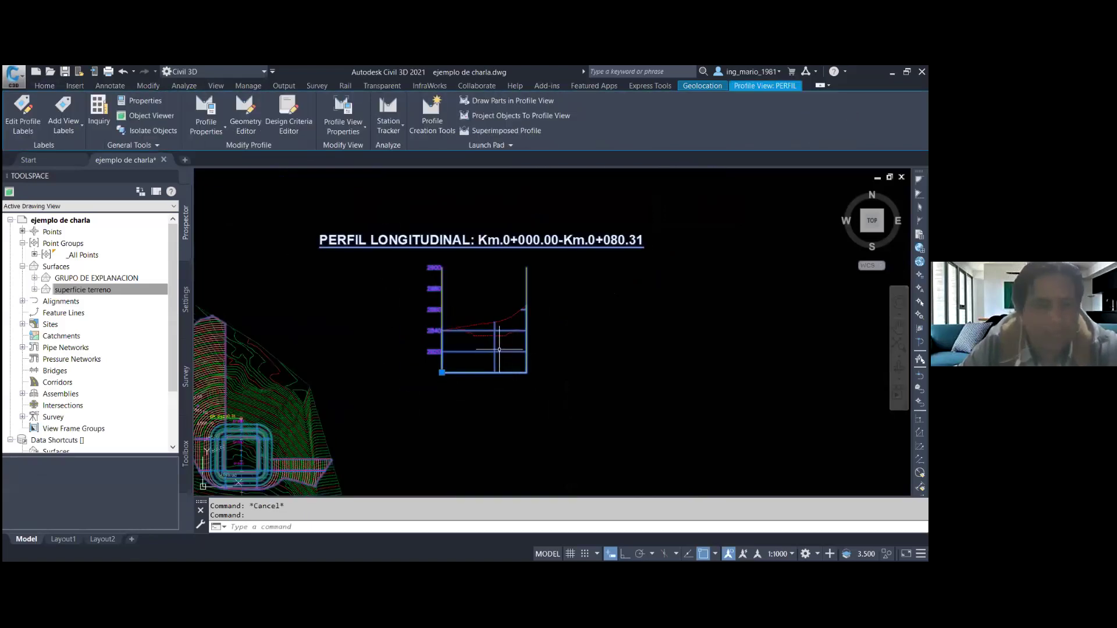
- In PERFIL's properties, add a KILOMETRAJE band using superficie terreno - Surface 10
right_click(498, 348)
click(589, 470)
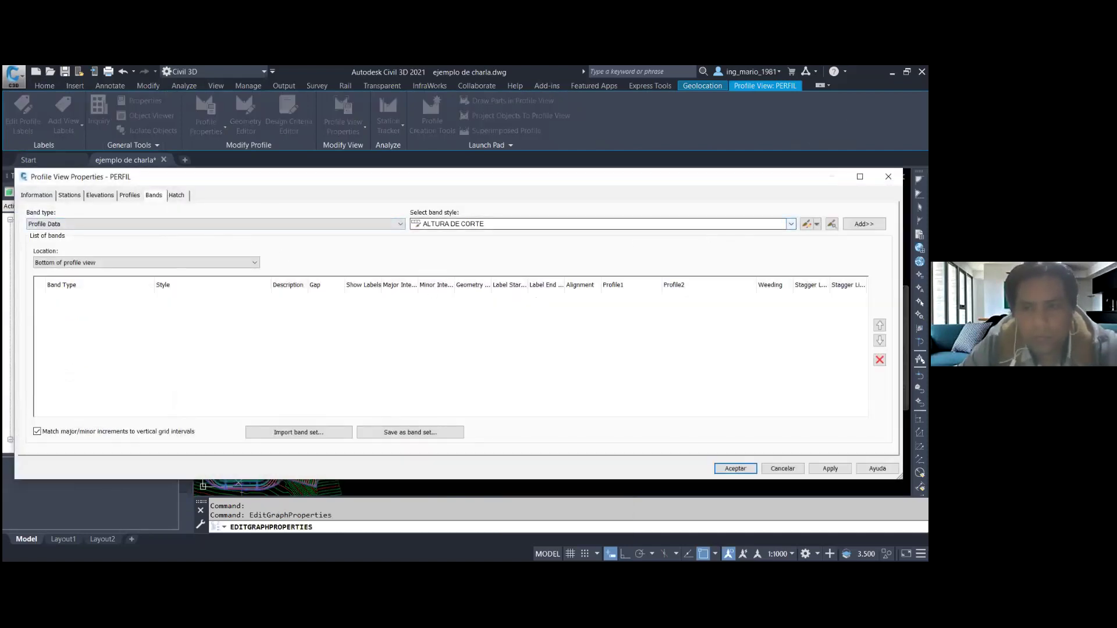
click(460, 224)
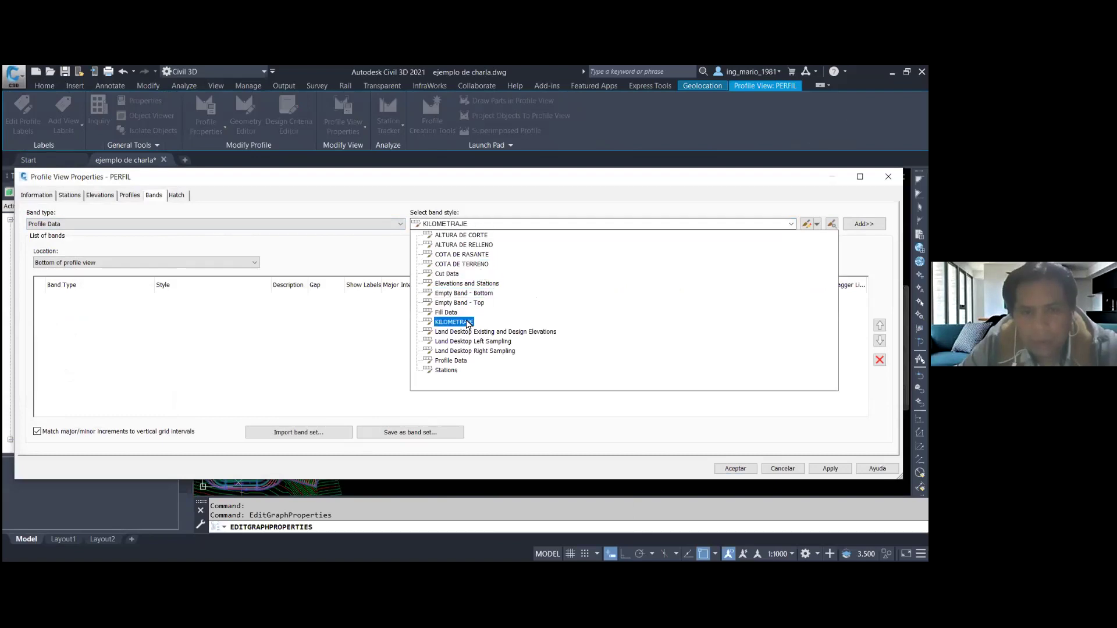
click(467, 323)
click(864, 224)
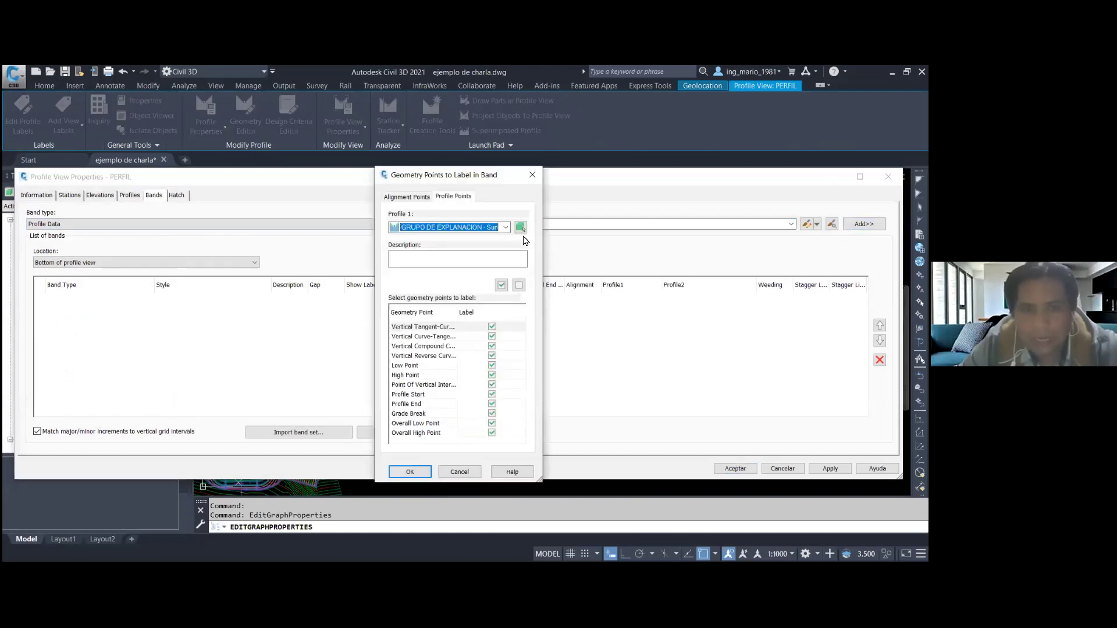
click(508, 228)
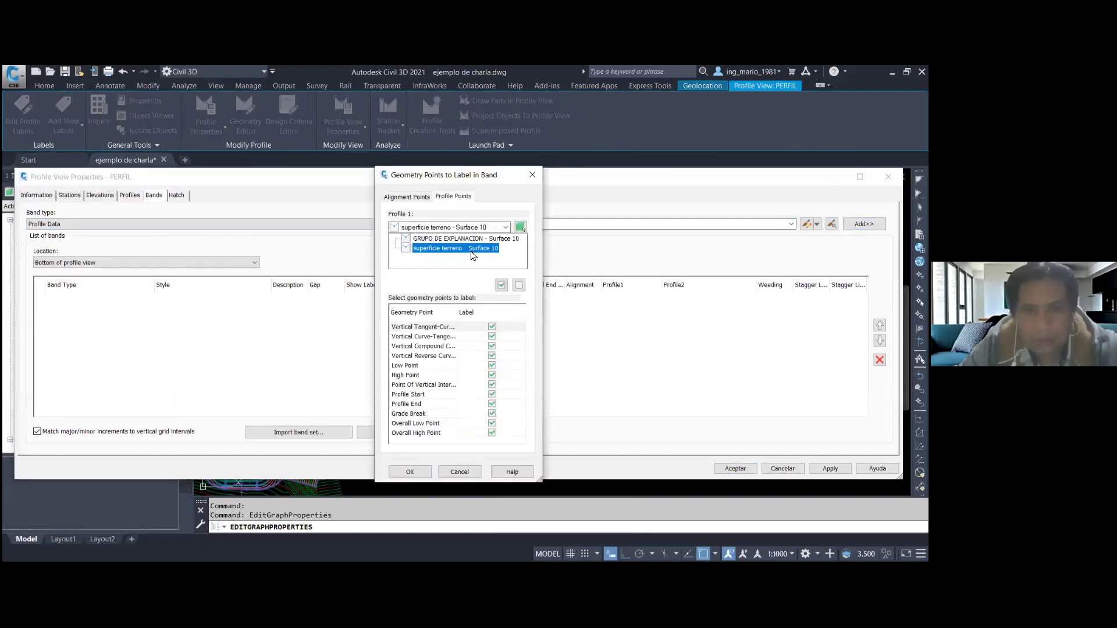
click(459, 466)
click(422, 470)
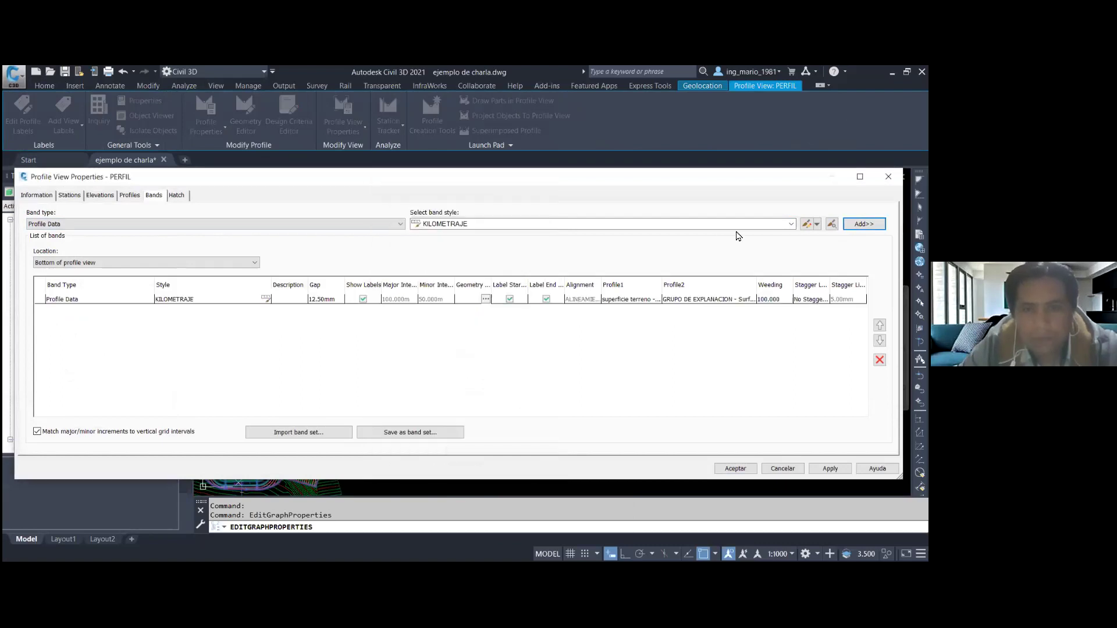
- Add COTA DE TERRENO and COTA DE RASANTE data bands, using superficie terreno
click(578, 226)
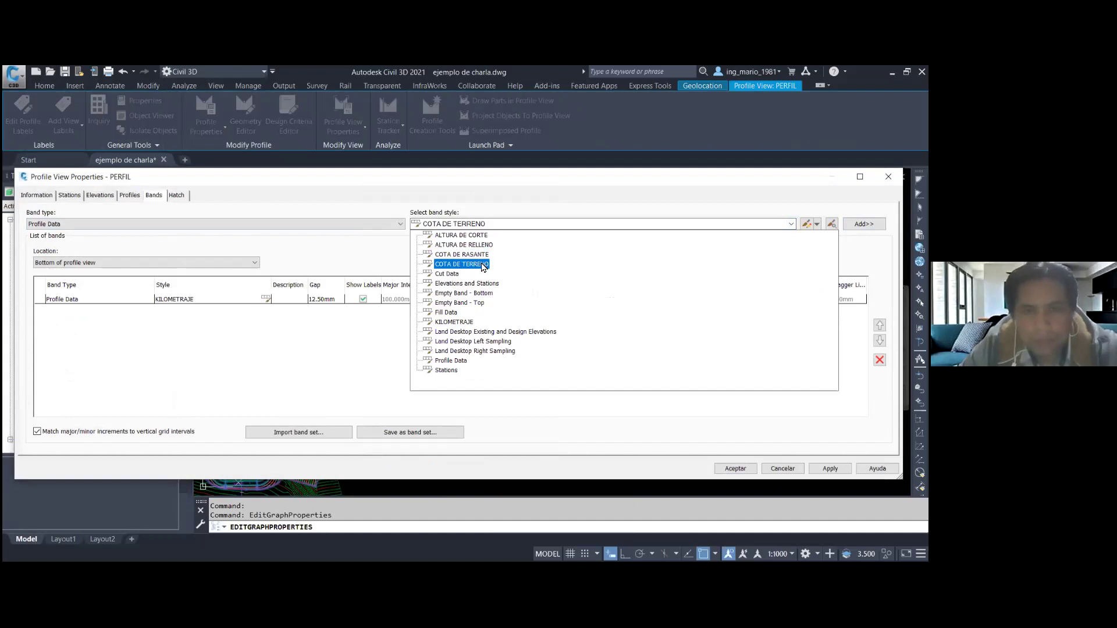
click(482, 264)
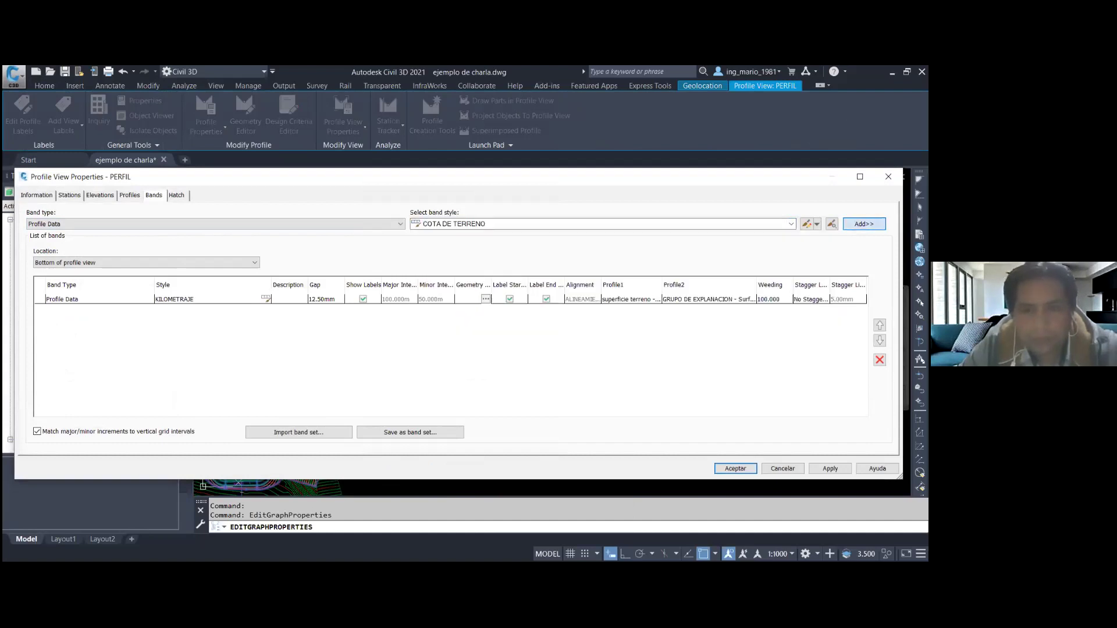
click(485, 299)
click(505, 231)
click(442, 237)
click(410, 472)
click(581, 224)
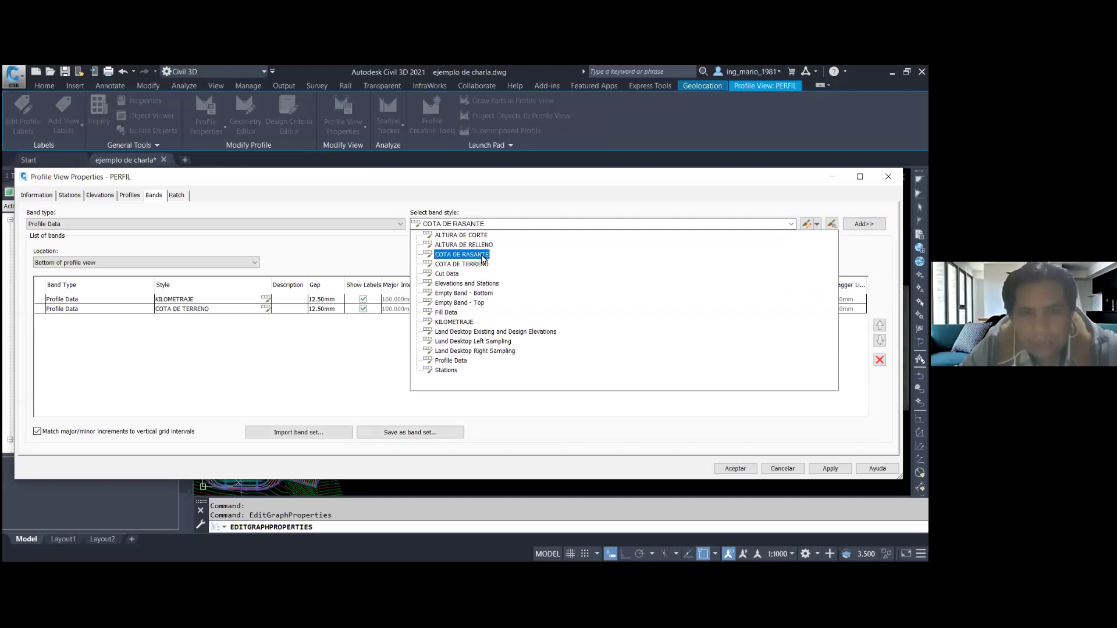
click(487, 254)
click(485, 299)
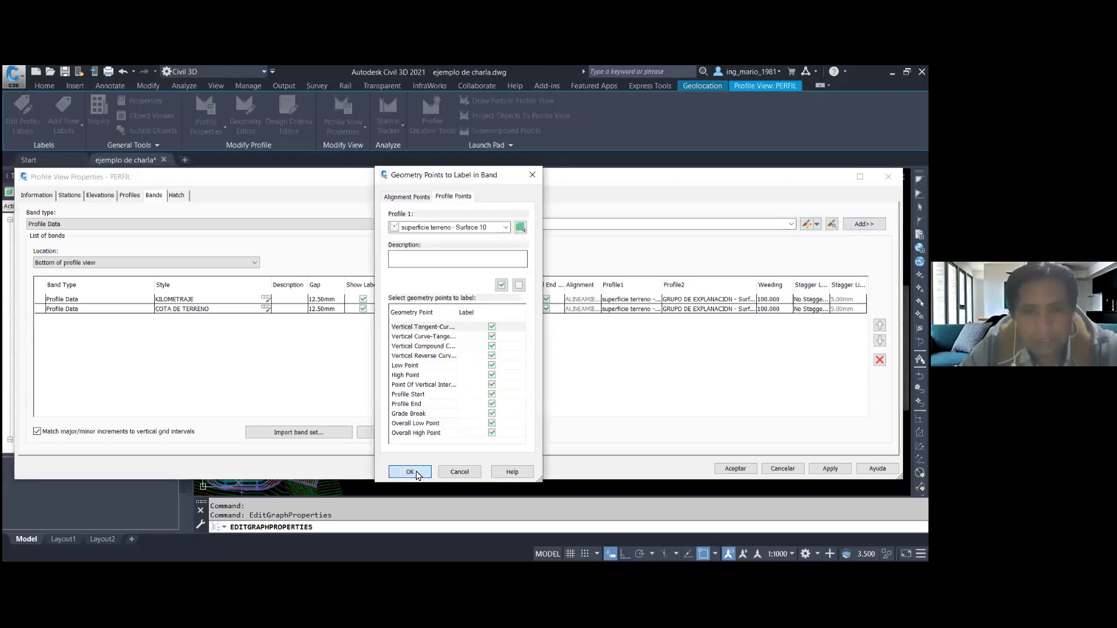
key(Return)
- Add ALTURA DE CORTE and ALTURA DE RELLENO bands with superficie terreno - Surface 10
click(494, 224)
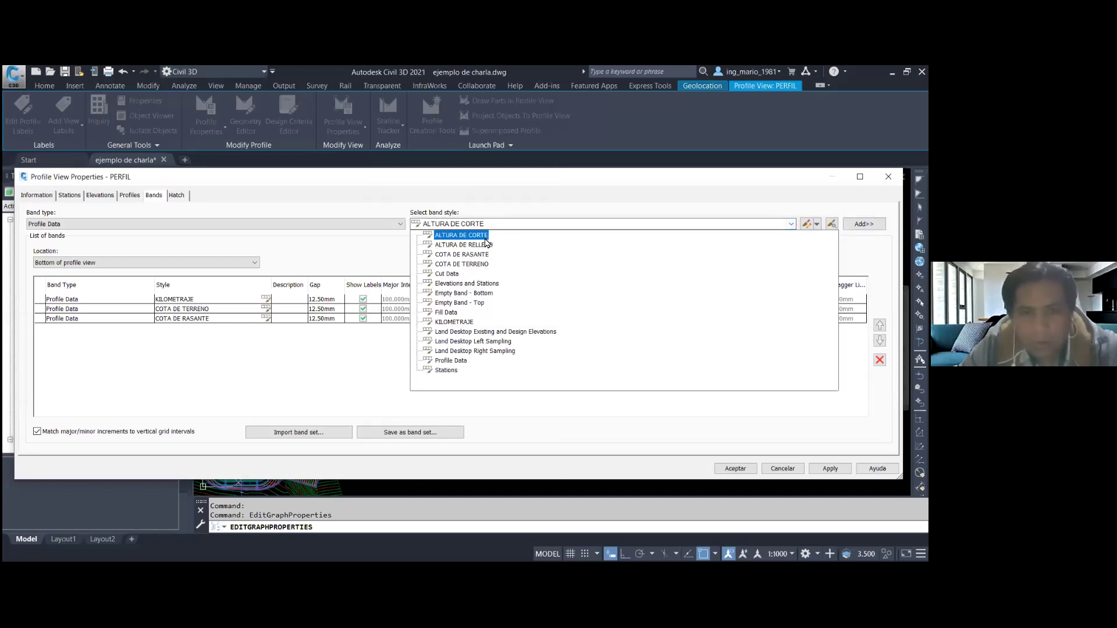
key(Return)
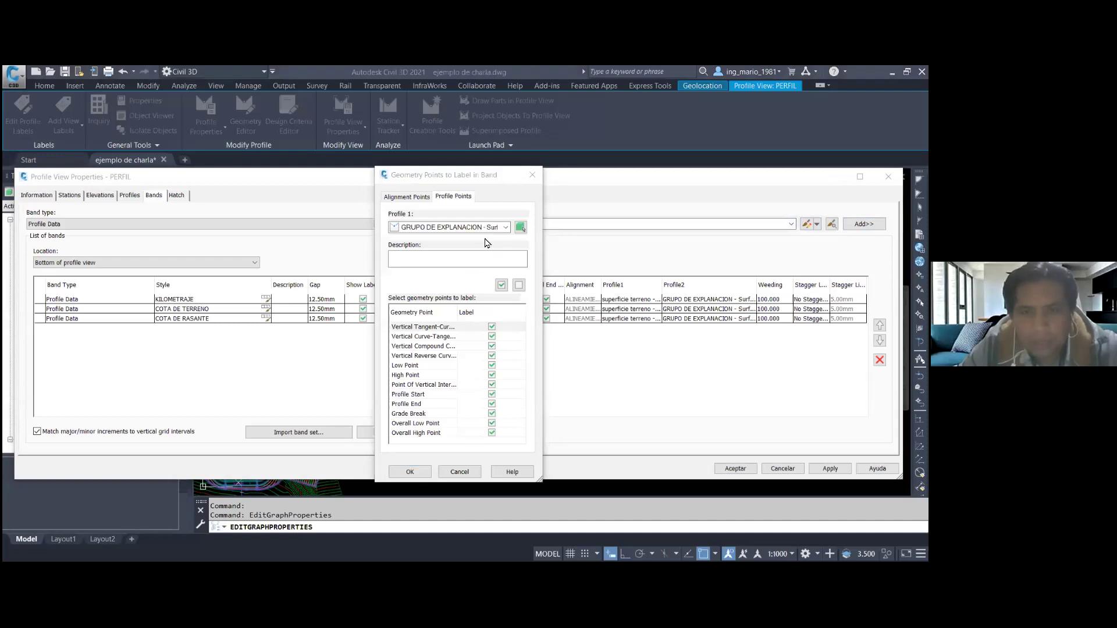
click(504, 229)
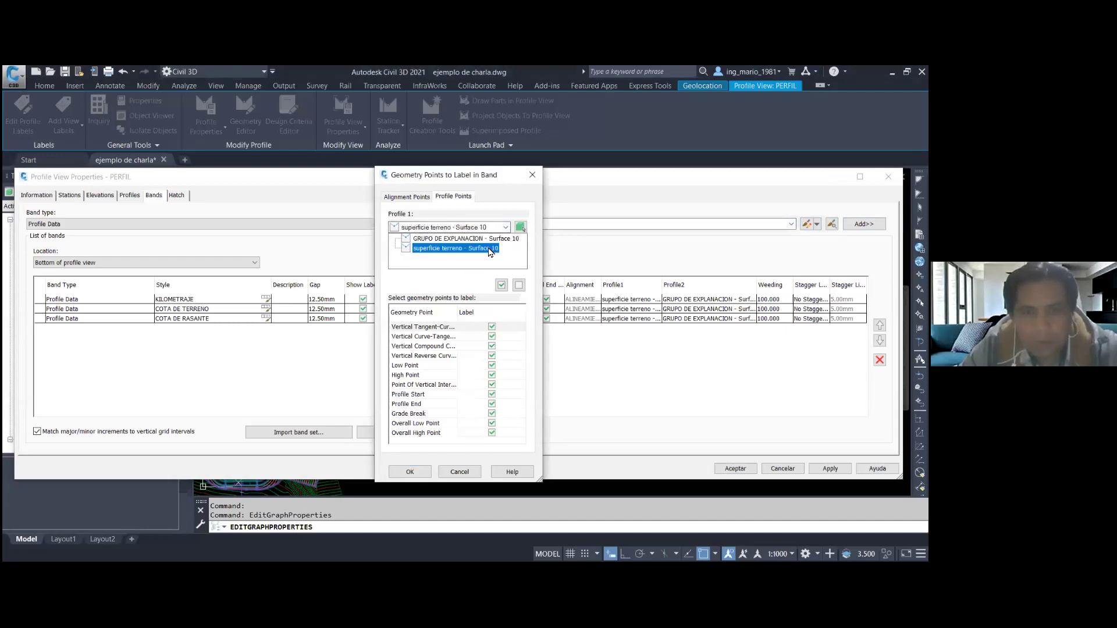
click(414, 474)
key(Return)
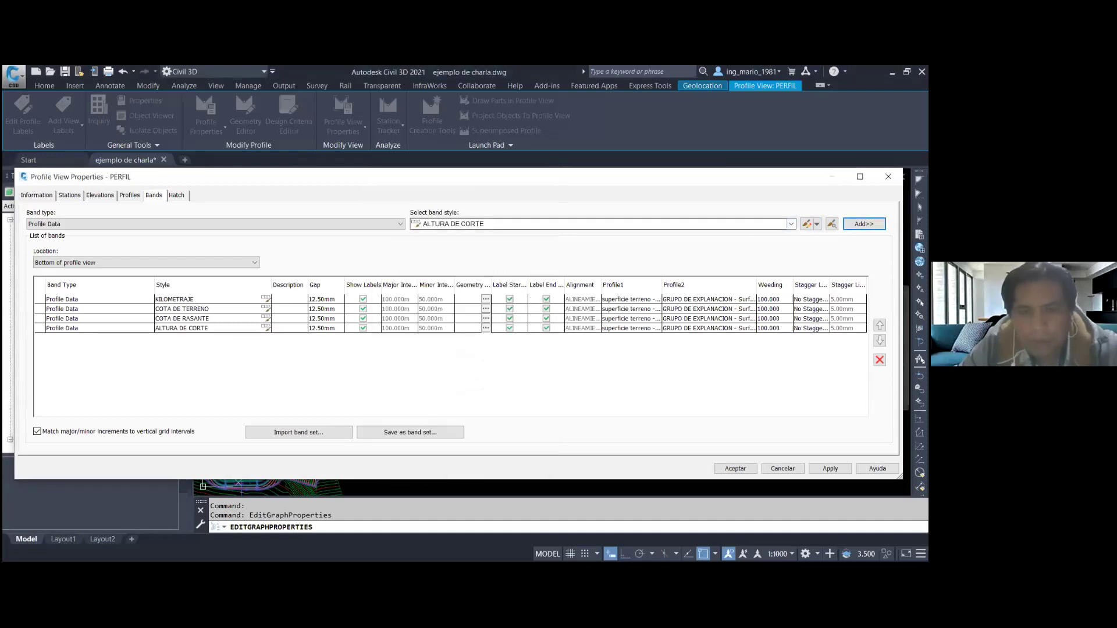
key(alt+Down)
key(Up)
key(Return)
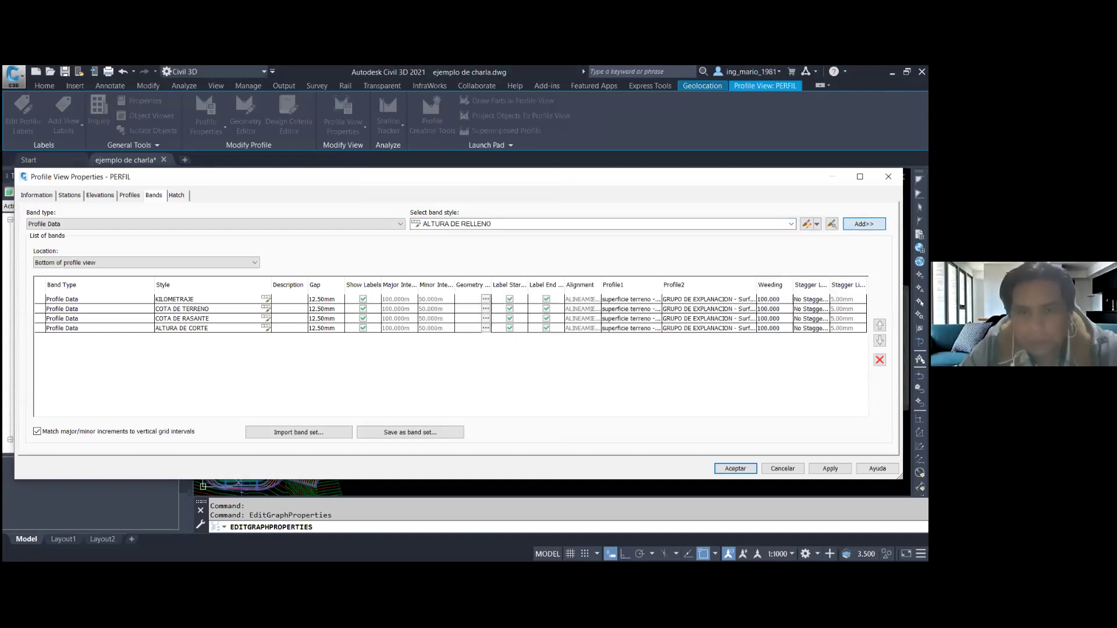
key(Return)
click(505, 227)
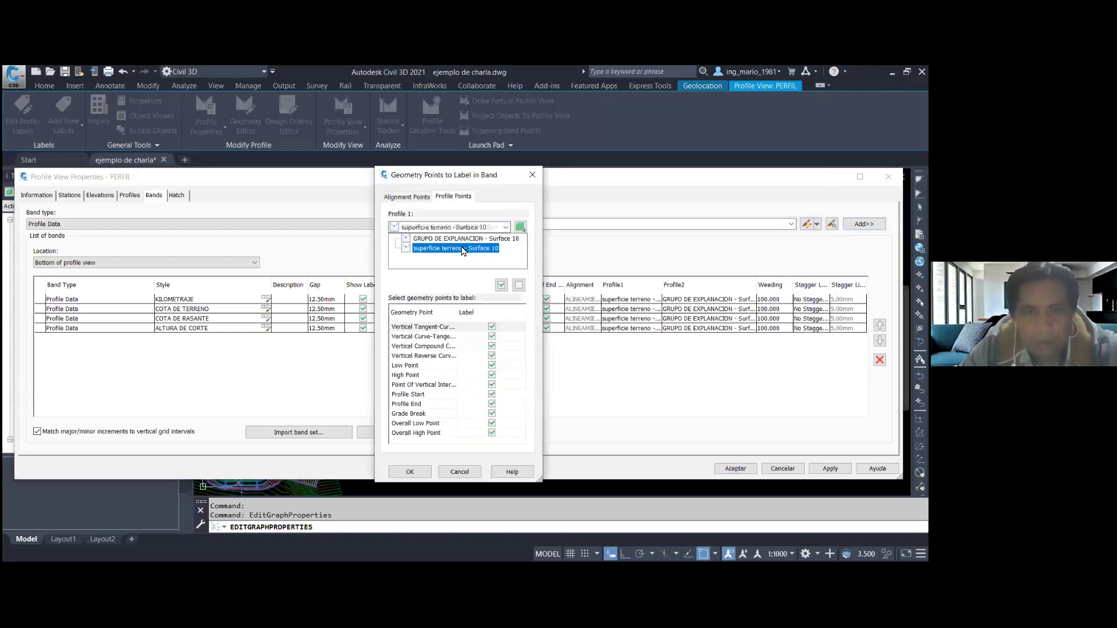
click(464, 249)
click(413, 472)
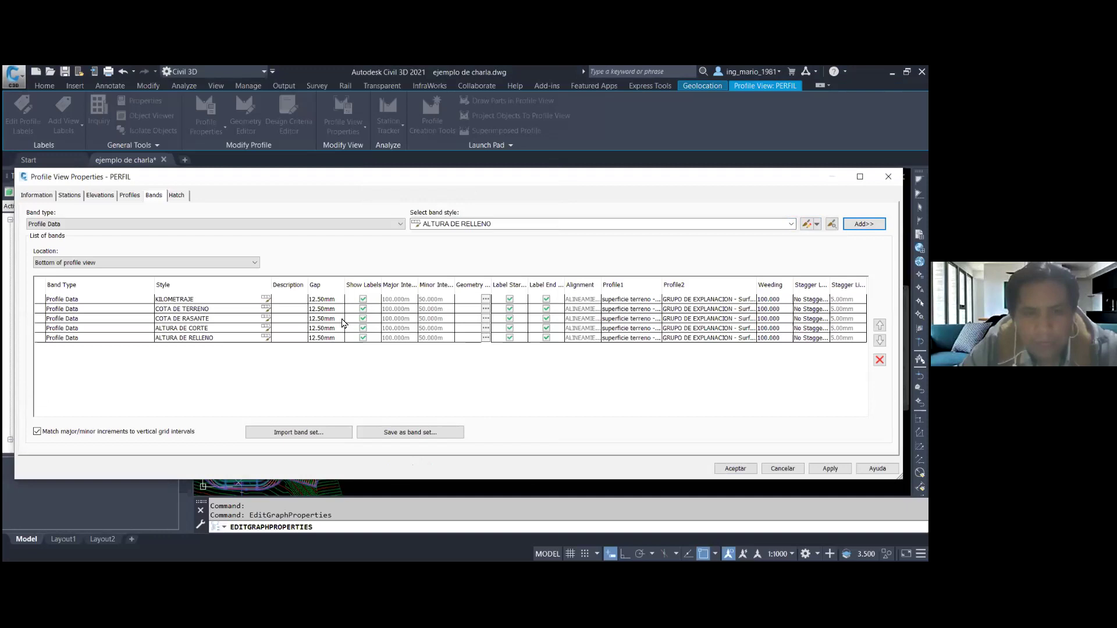
- Give KILOMETRAJE GRUPO DE EXPLANACION as profile 2 and uncheck Match major/minor increments
click(342, 301)
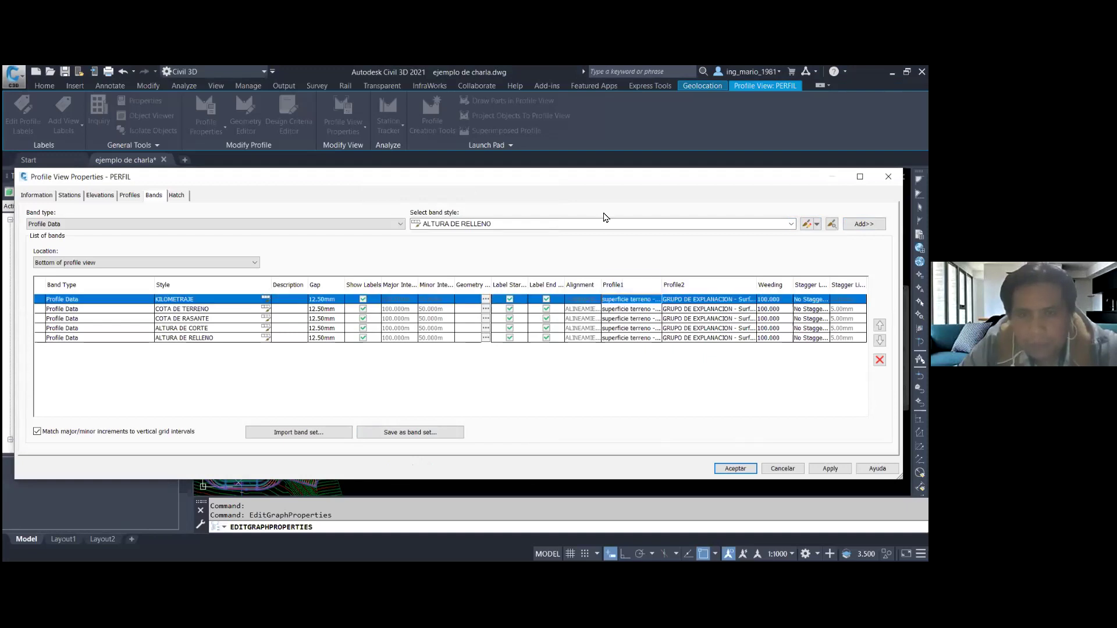
drag(650, 269, 658, 265)
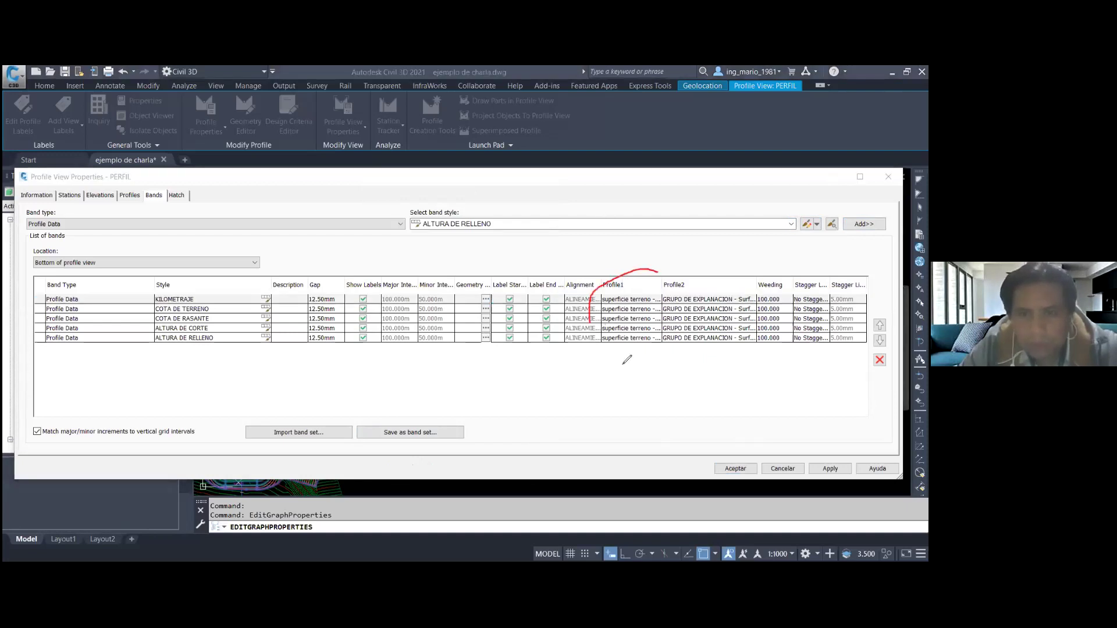
mouse_move(740, 266)
mouse_down()
mouse_move(681, 357)
mouse_move(754, 278)
mouse_up()
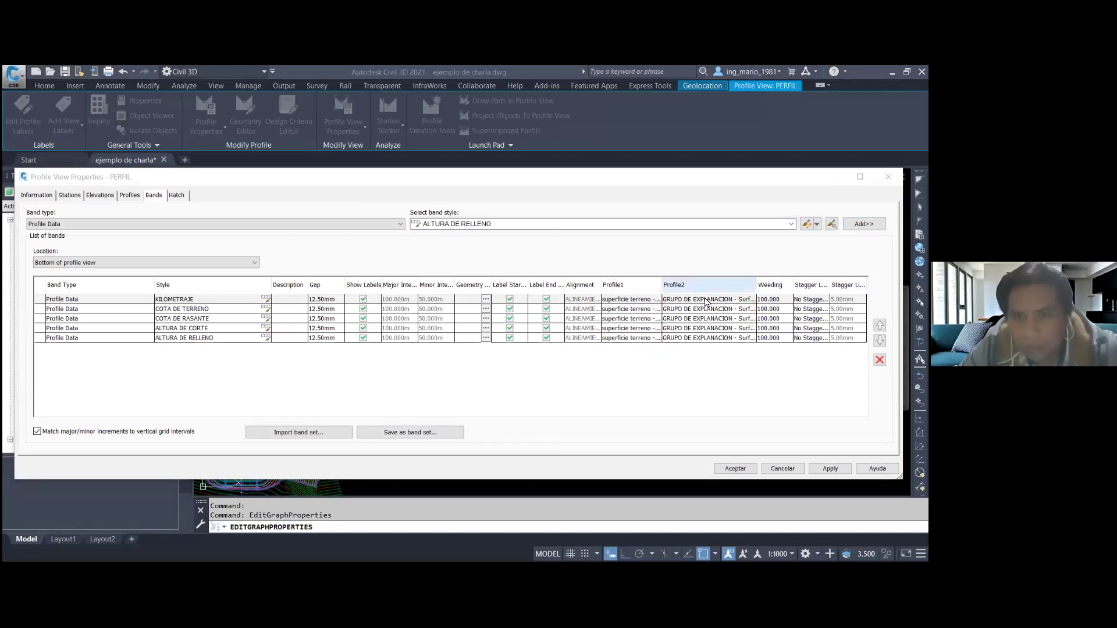
click(728, 299)
click(731, 286)
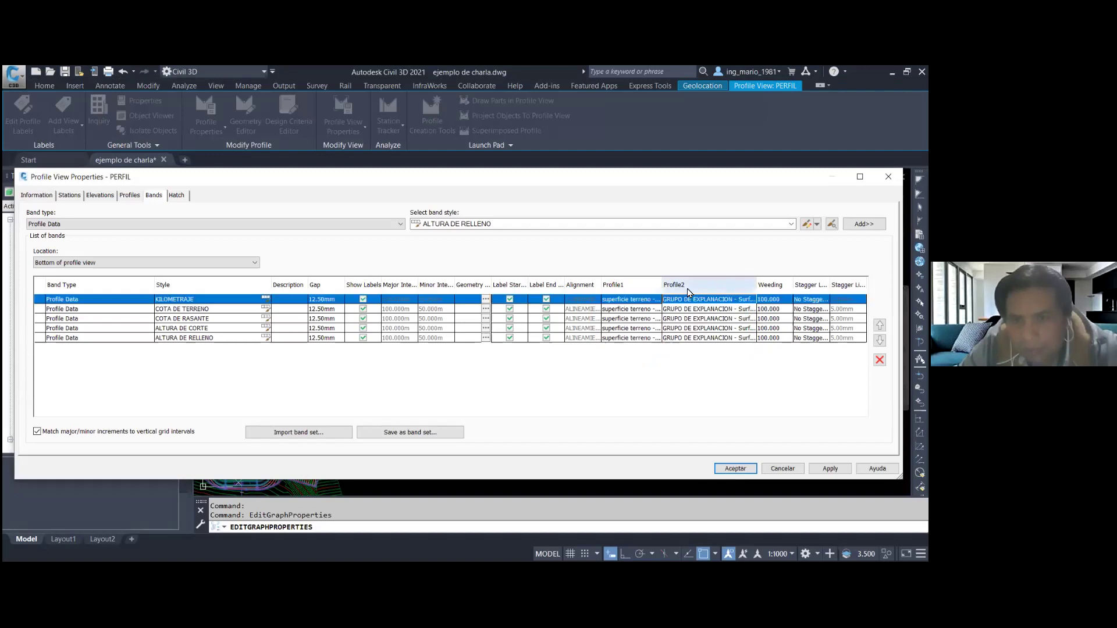
click(35, 432)
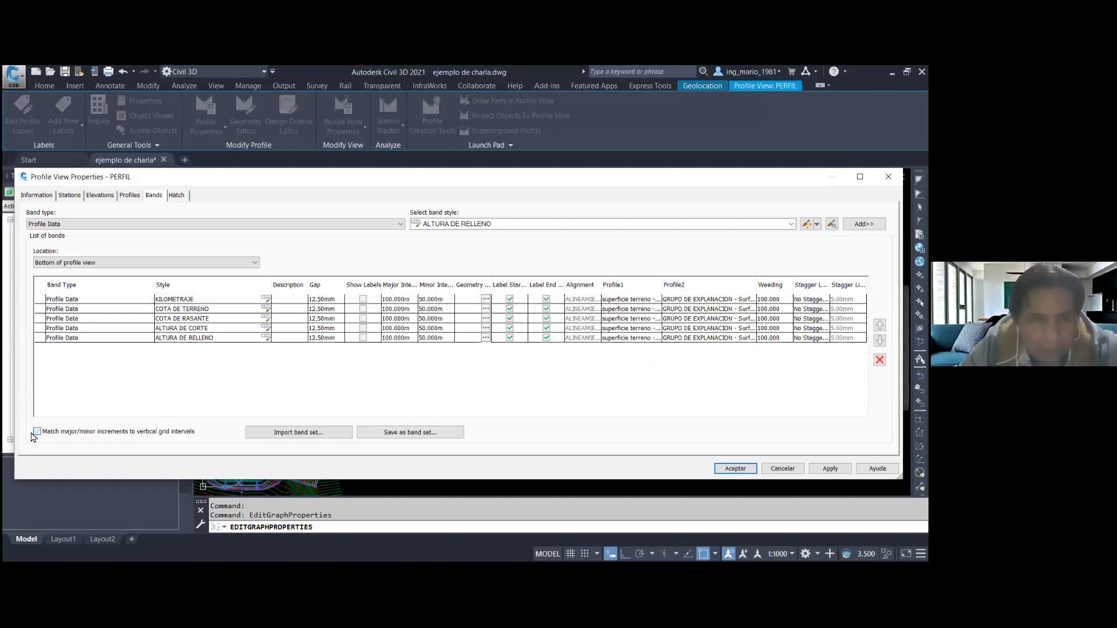
- Set KILOMETRAJE and COTA DE TERRENO major and minor intervals to 5
click(407, 299)
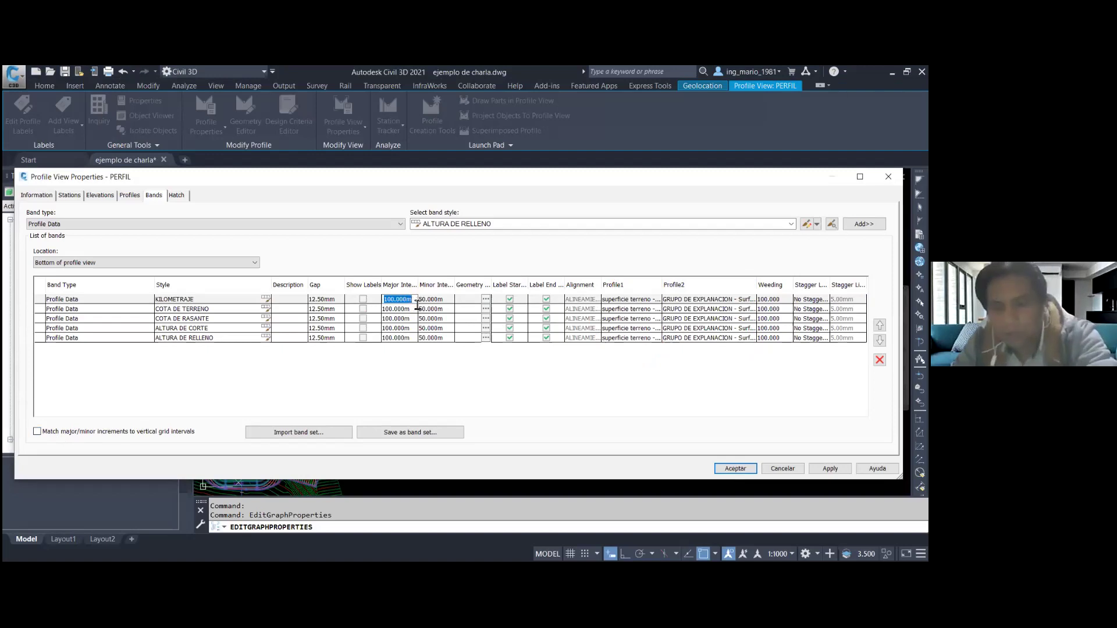
text(5)
click(445, 301)
key(shift+Home)
text(5)
click(404, 309)
text(5)
click(432, 311)
double_click(432, 312)
text(5)
- Set 5 m intervals for the remaining three bands, then add a cut area hatch
click(406, 319)
text(5)
click(448, 321)
double_click(447, 321)
text(5)
click(406, 328)
text(5)
click(449, 332)
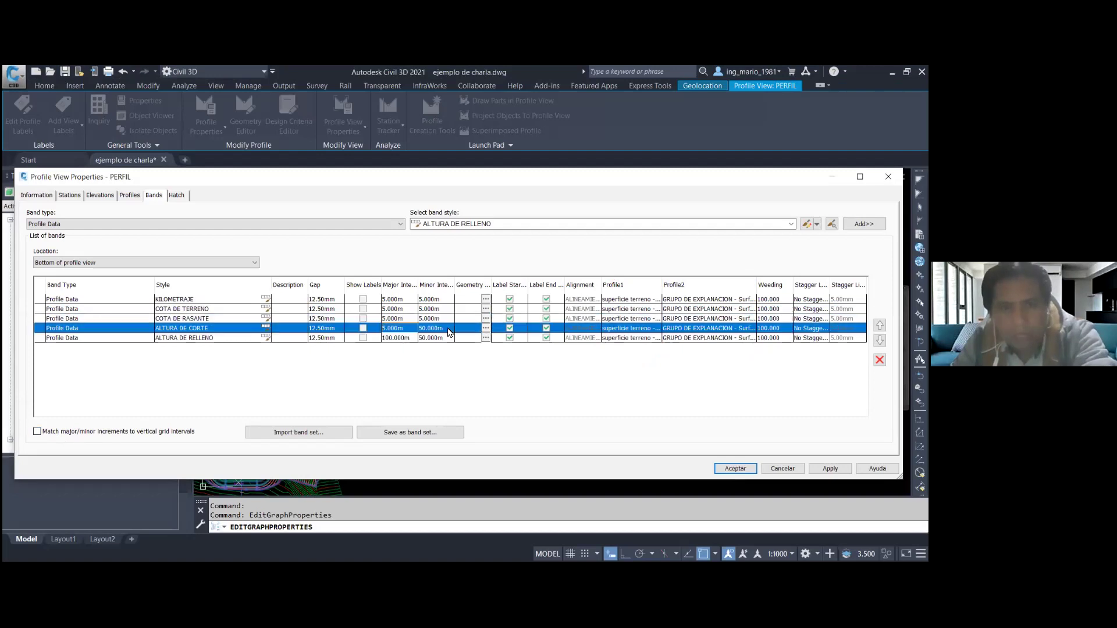
double_click(430, 331)
text(5)
click(405, 338)
text(5)
click(440, 338)
double_click(448, 338)
text(5)
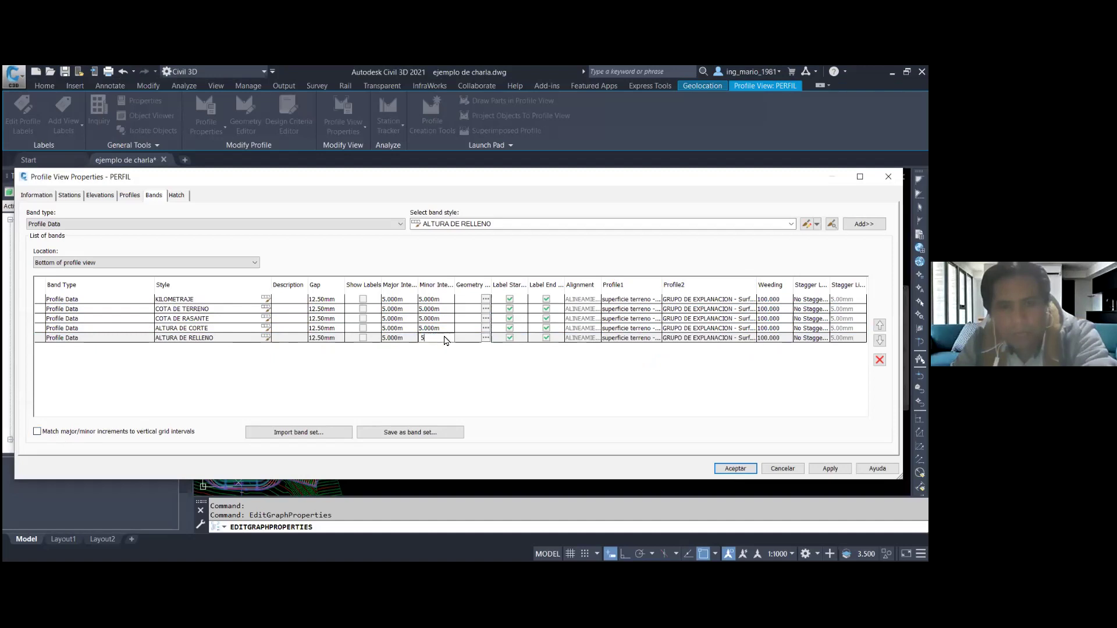
click(448, 328)
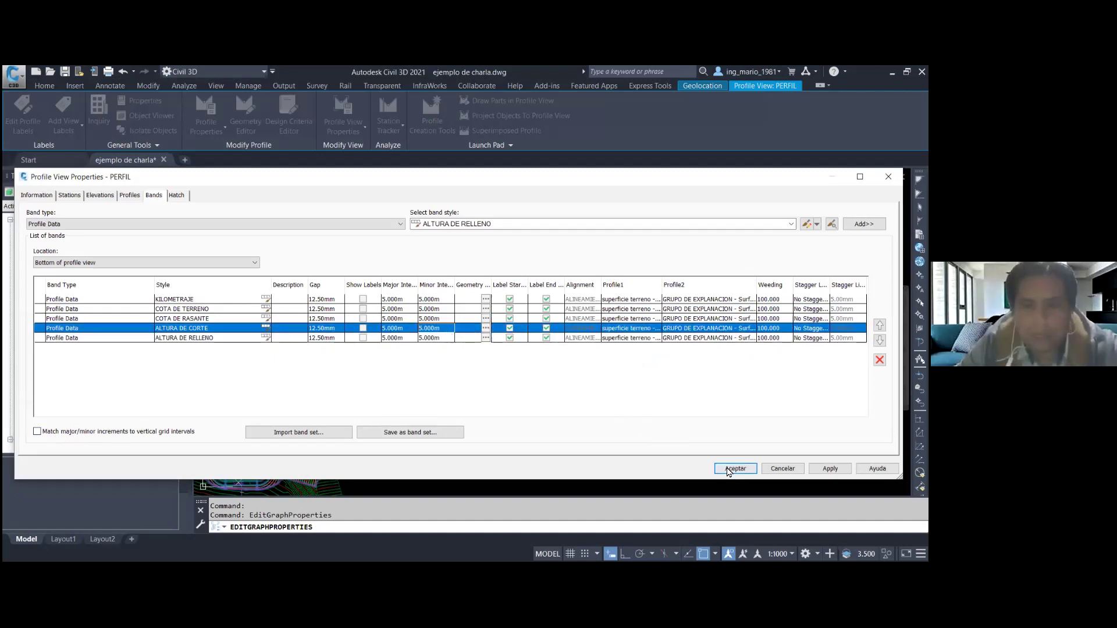
click(178, 196)
click(97, 247)
- Bound PERFIL's cut hatch by GRUPO DE EXPLANACION over superficie terreno, and its fill hatch the reverse way
click(81, 295)
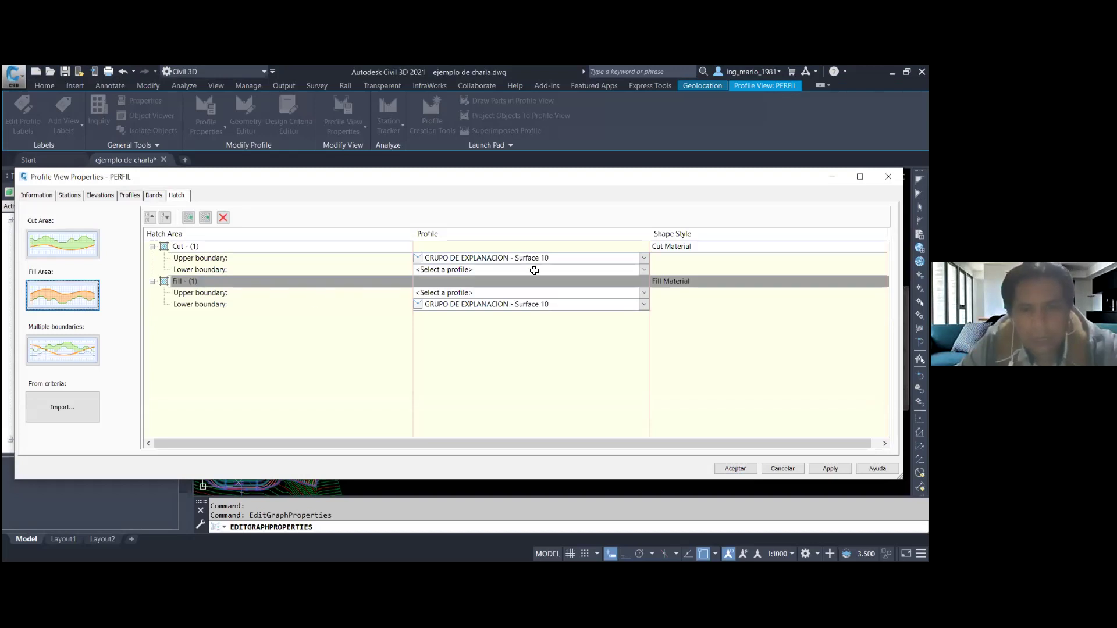
click(537, 262)
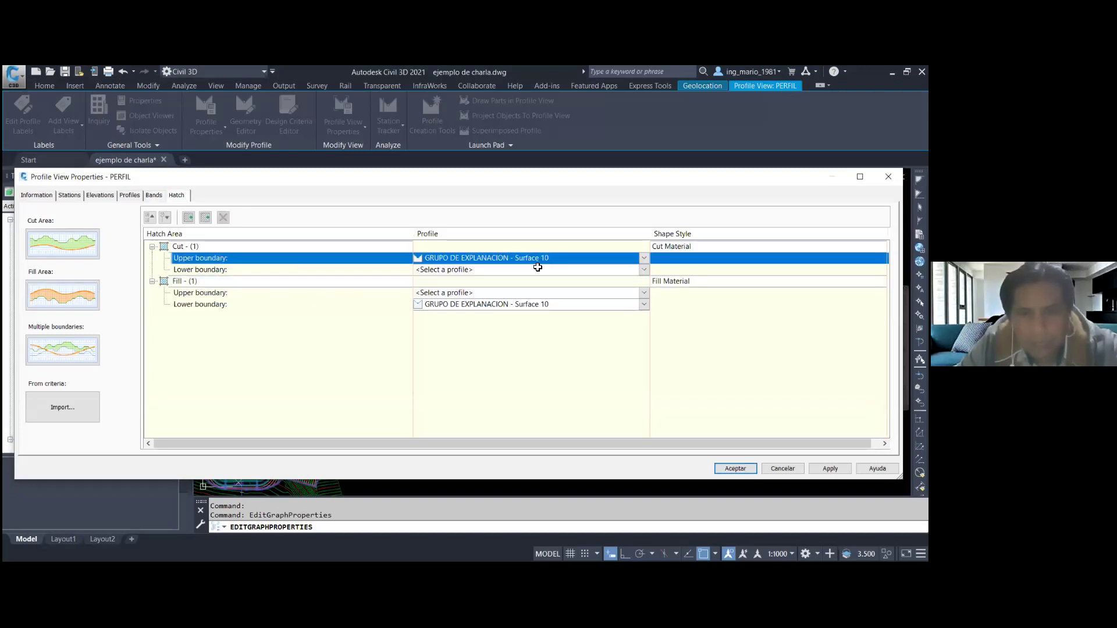
click(536, 272)
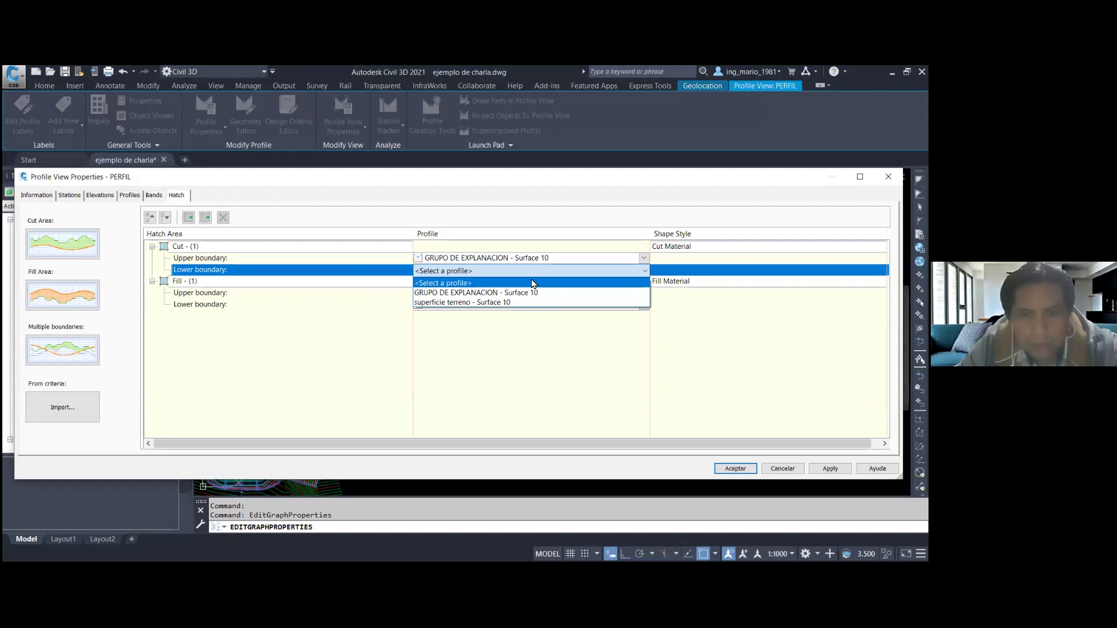
click(525, 303)
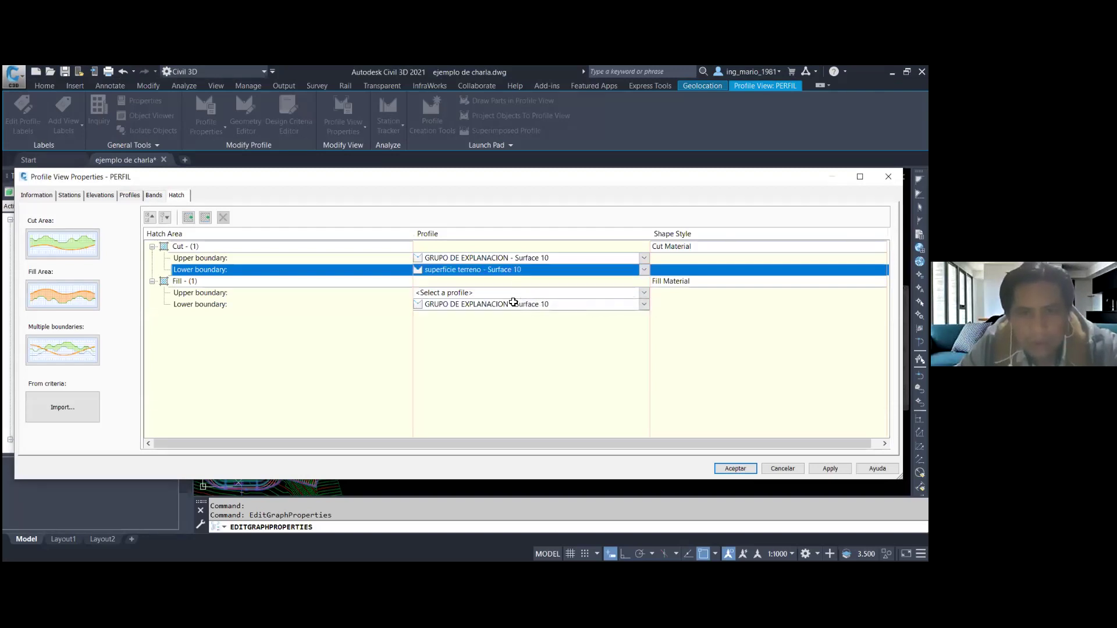
click(508, 295)
click(507, 326)
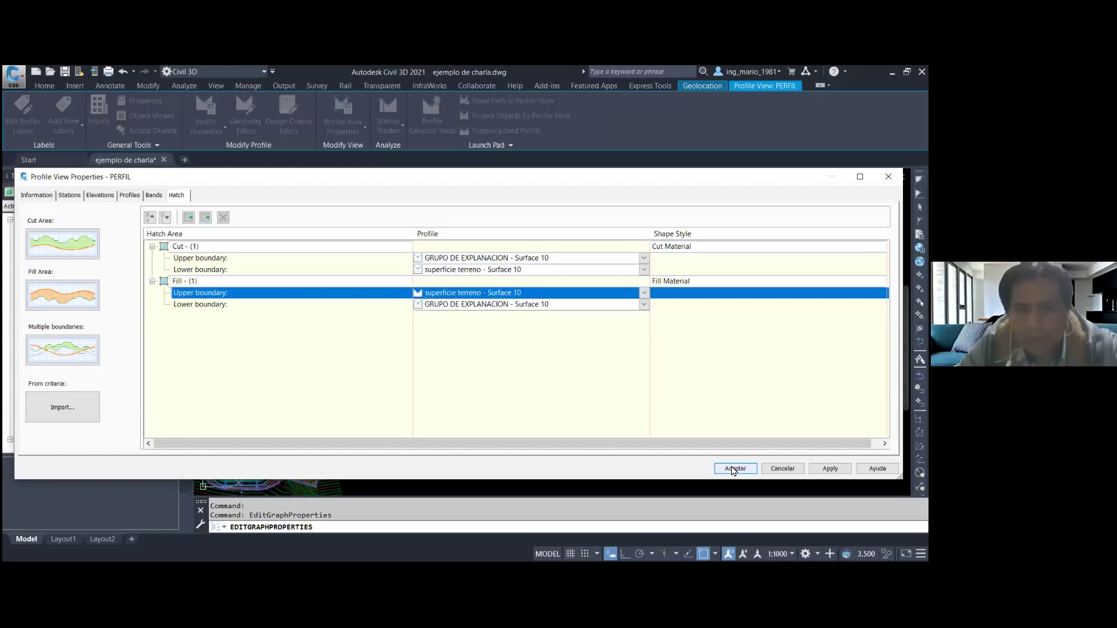
click(735, 468)
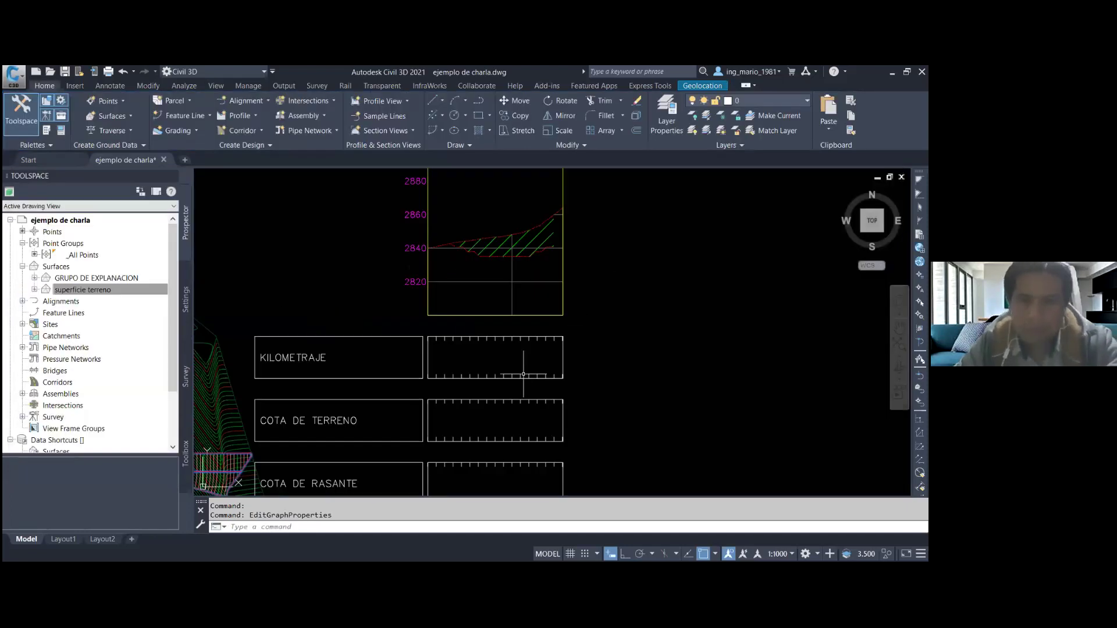
- Move the profile view to a new position with MOVE
click(557, 307)
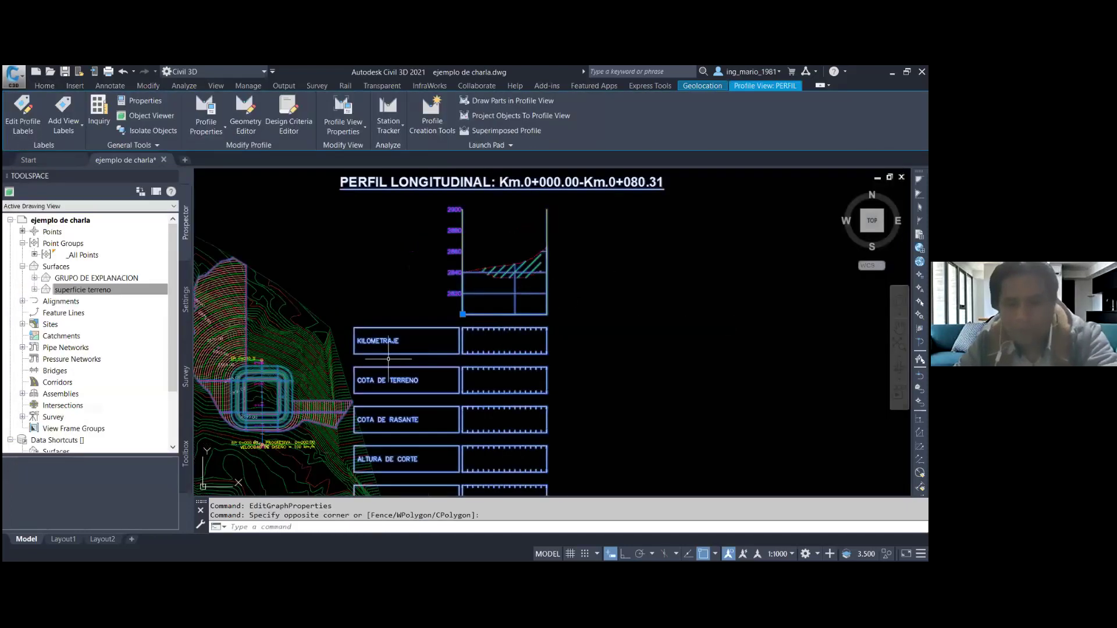
scroll(385, 365, down, 2)
text(m)
key(Return)
click(516, 357)
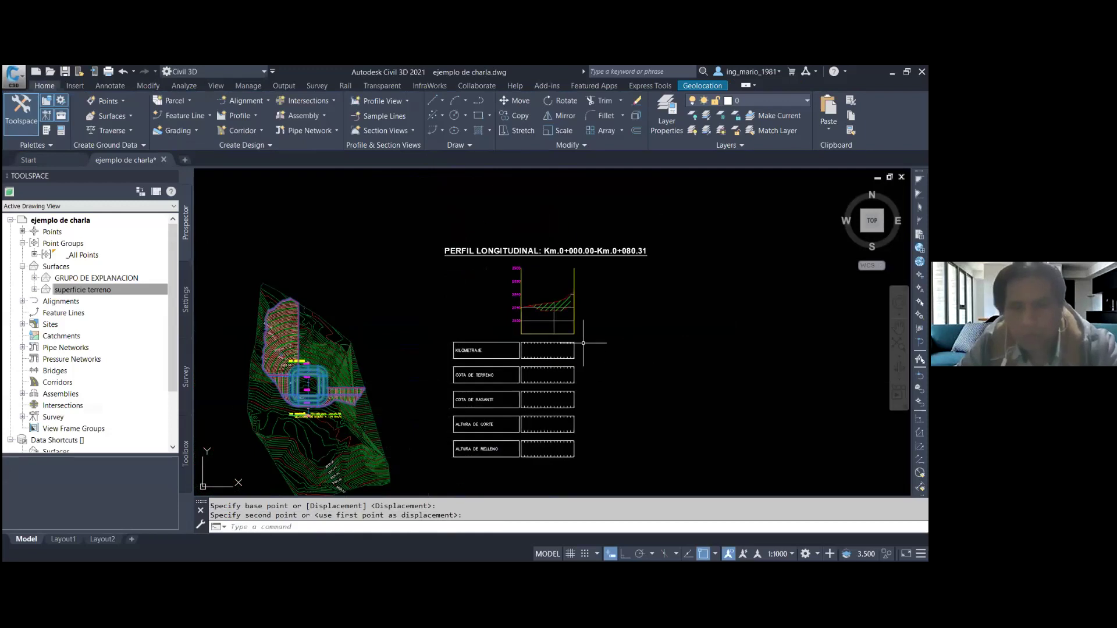
scroll(581, 340, up, 2)
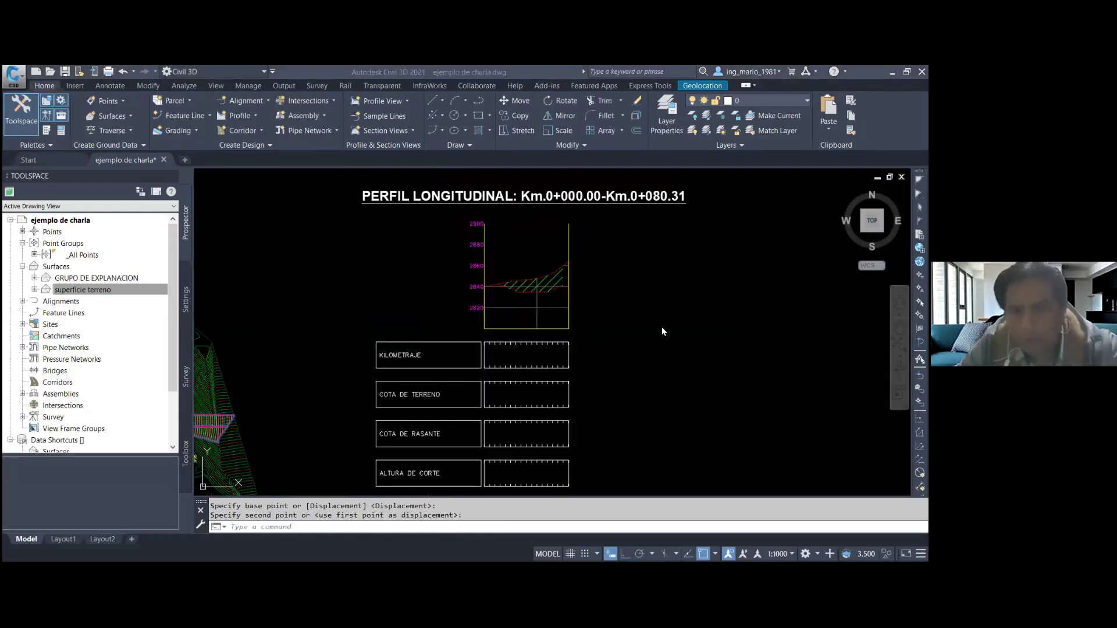
click(538, 327)
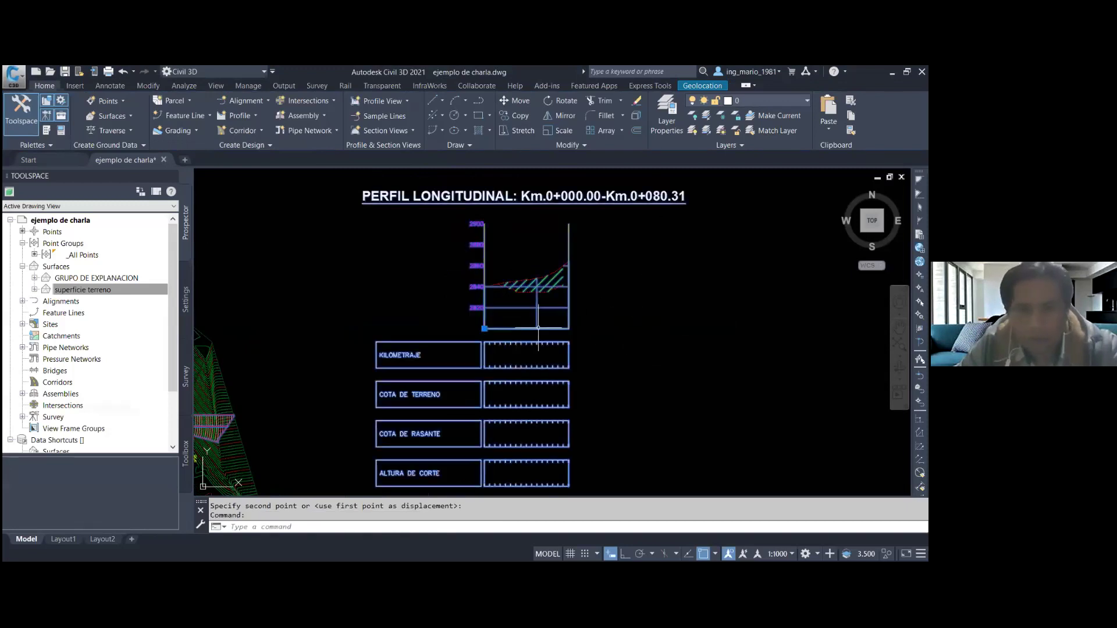
scroll(523, 361, up, 2)
- Add a Land Desktop Existing and Design Elevations band for superficie terreno to the profile view
right_click(519, 311)
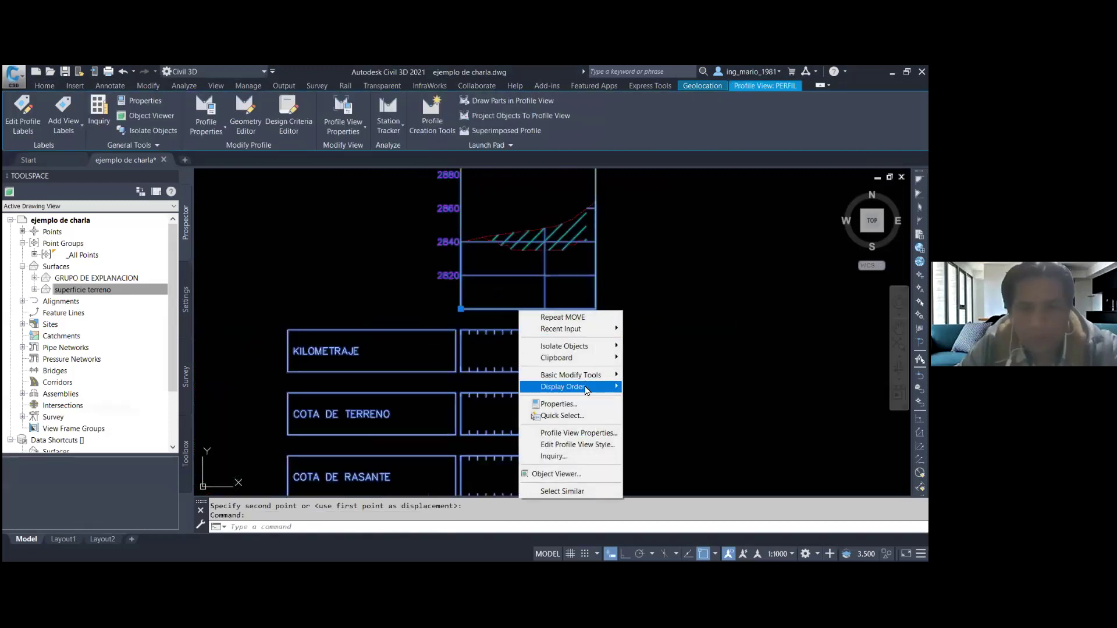
click(578, 433)
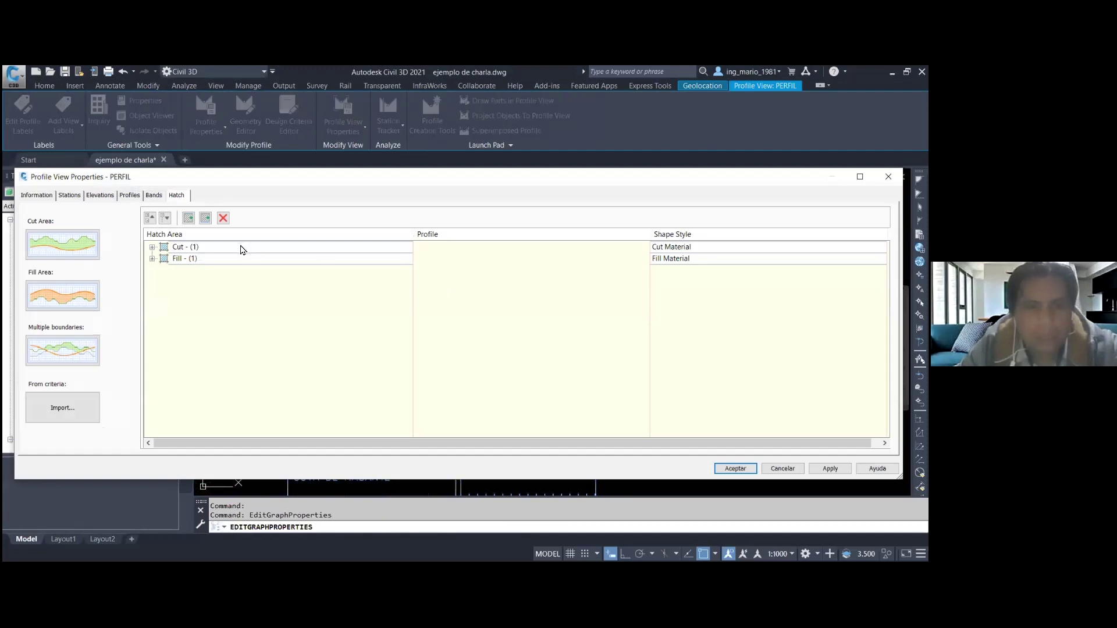
click(155, 196)
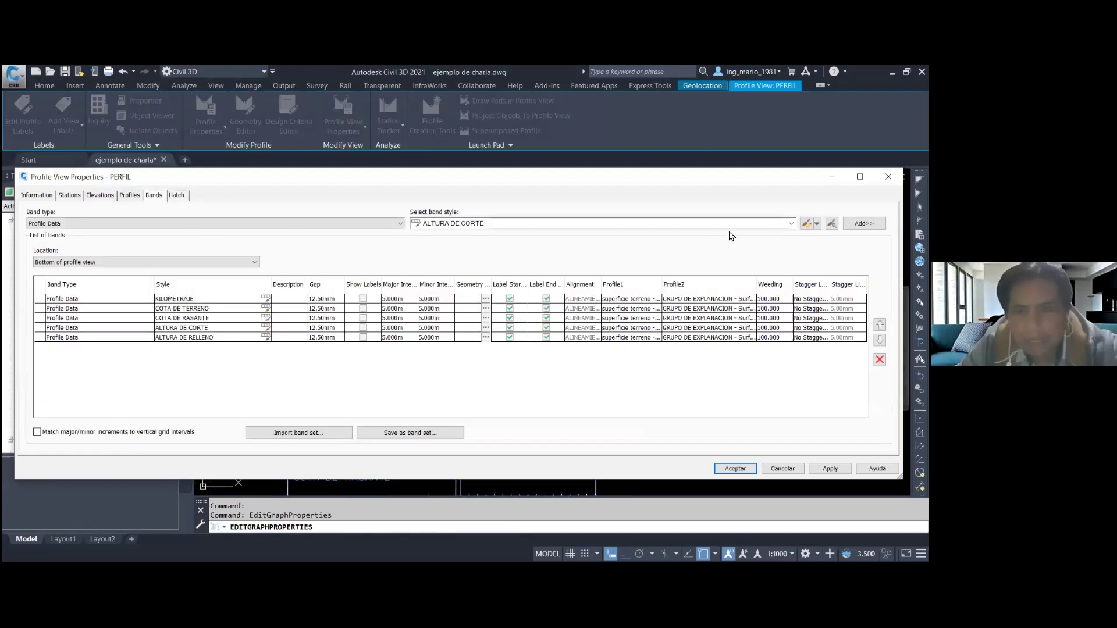
click(495, 224)
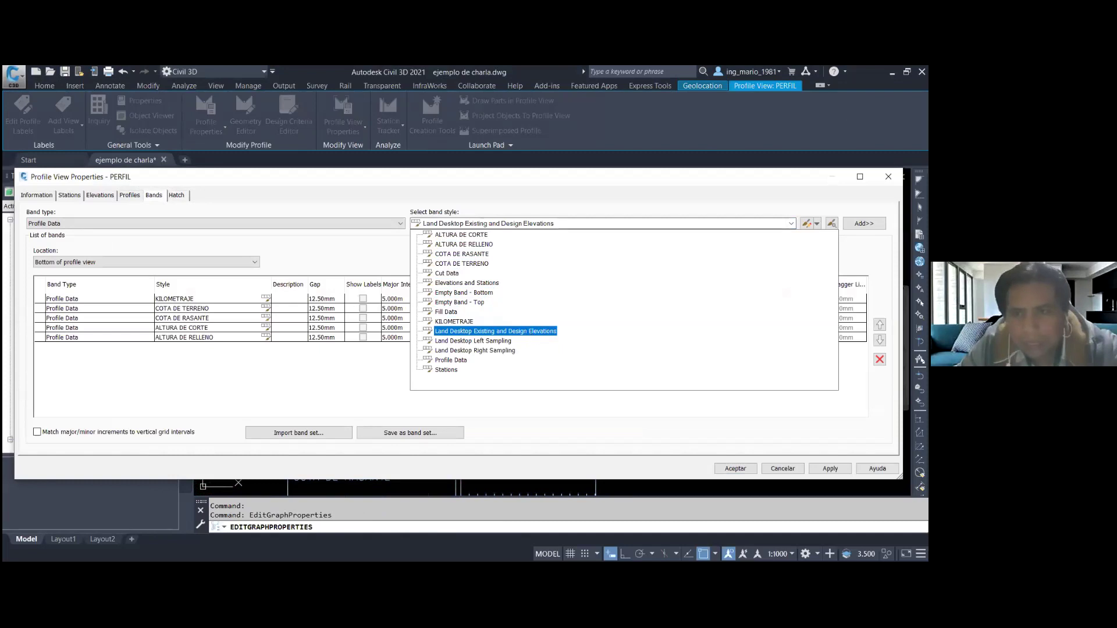
click(532, 332)
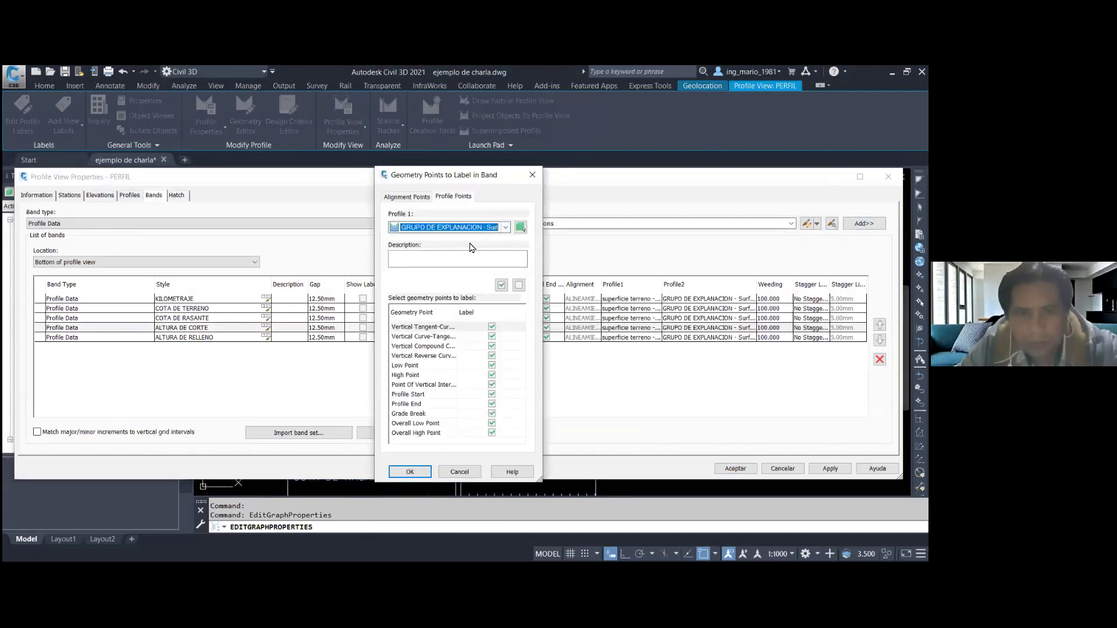
click(471, 227)
click(465, 249)
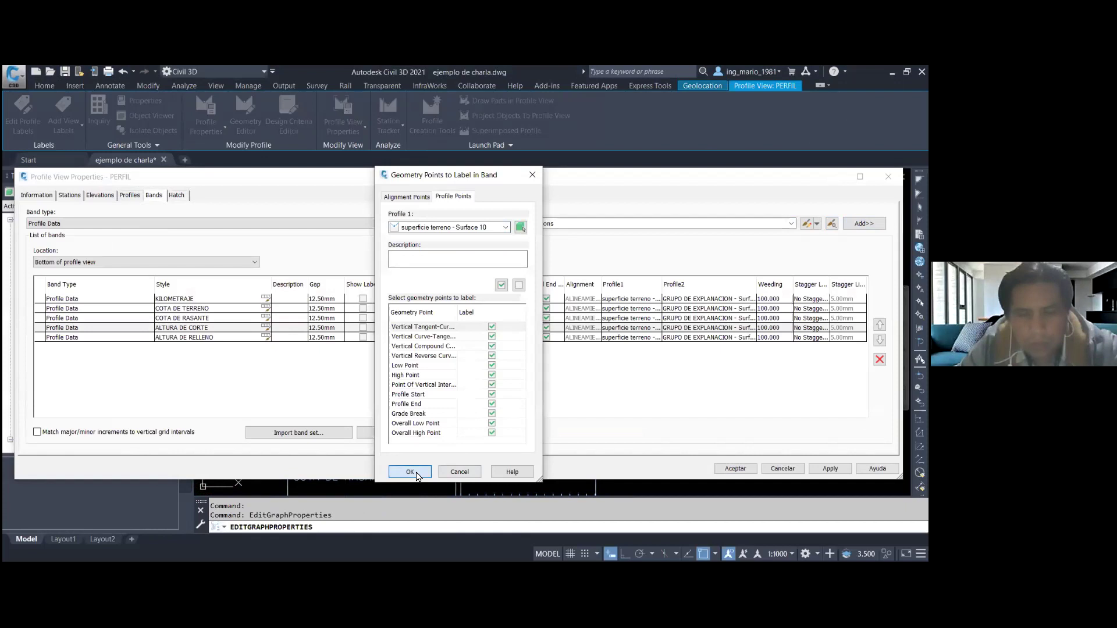
click(407, 471)
click(734, 468)
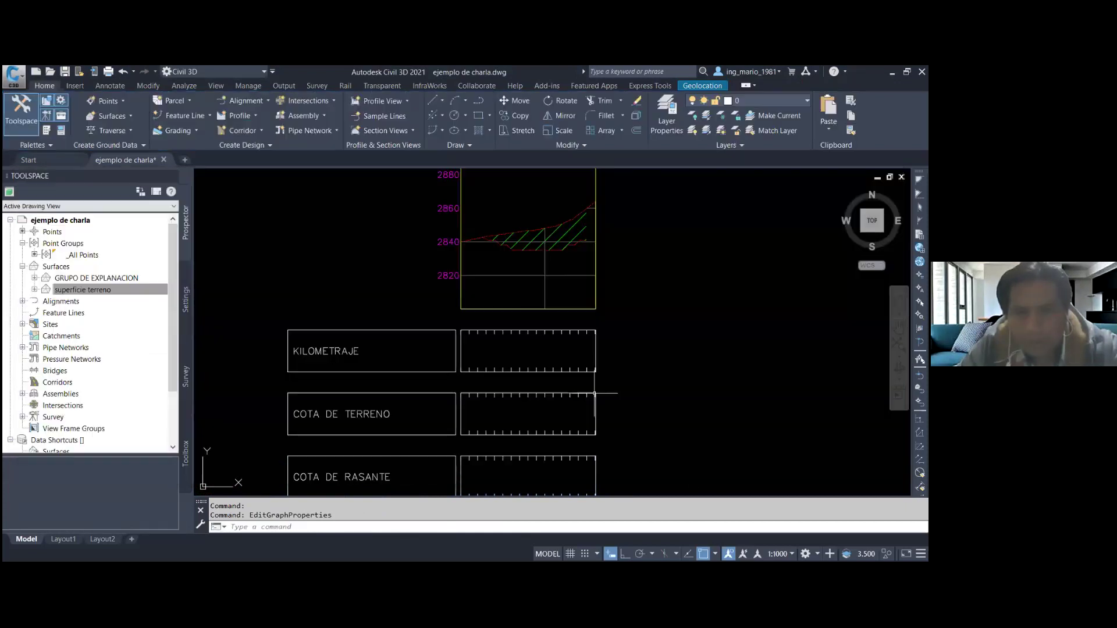
scroll(532, 448, up, 3)
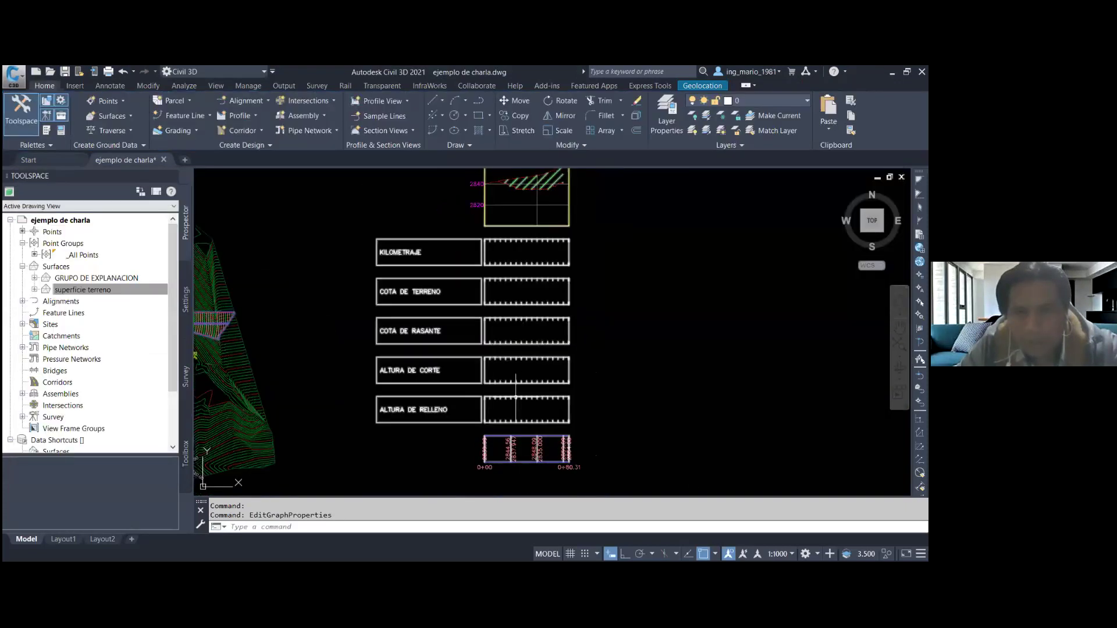
scroll(524, 349, down, 3)
click(544, 270)
- Review the band profiles, keeping superficie terreno and GRUPO DE EXPLANACION for the elevations and ALTURA DE RELLENO bands
right_click(540, 273)
click(622, 397)
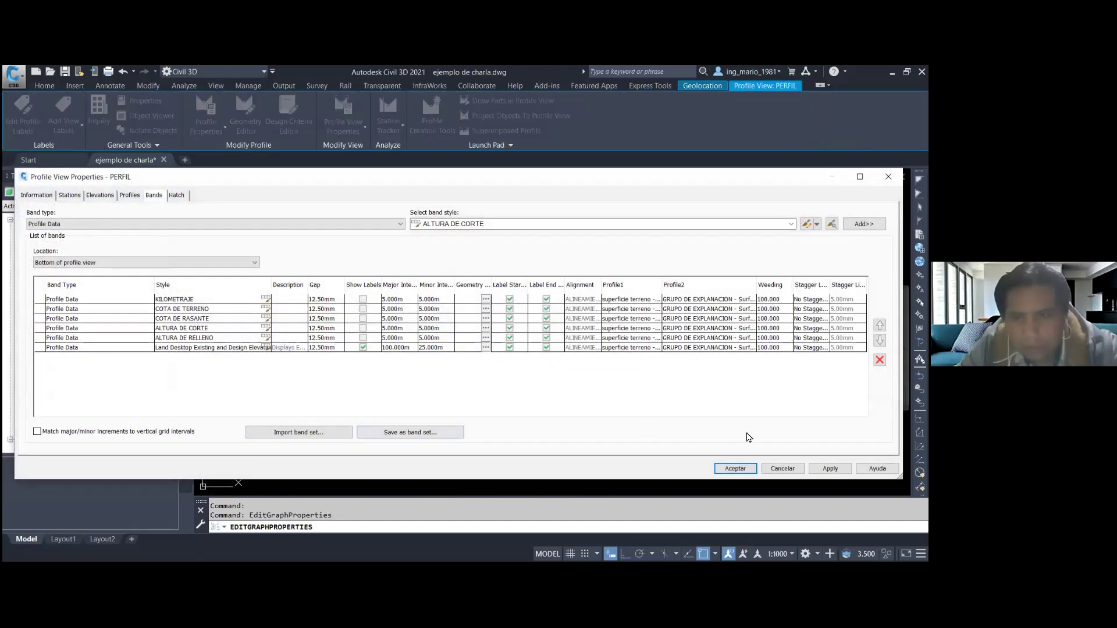
click(722, 349)
click(656, 349)
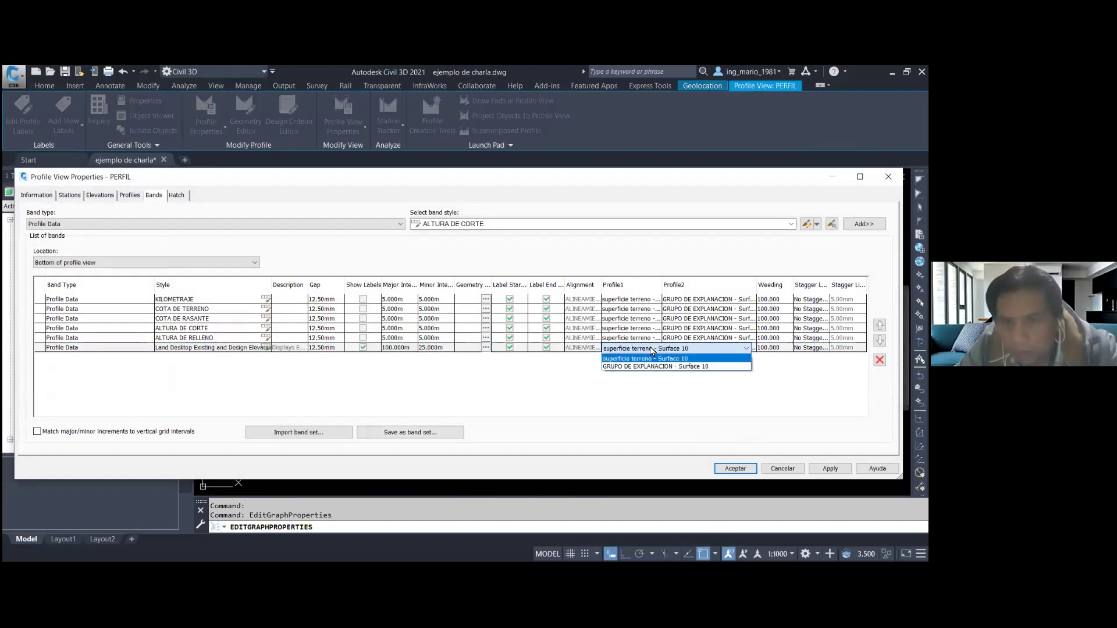
click(746, 357)
click(744, 351)
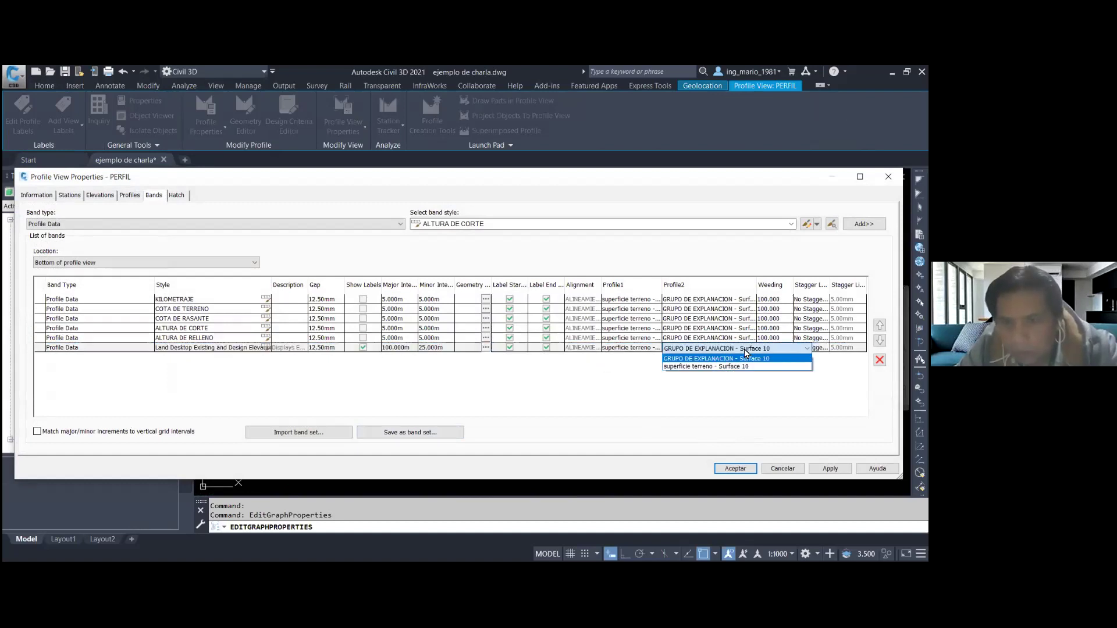
click(752, 359)
click(659, 340)
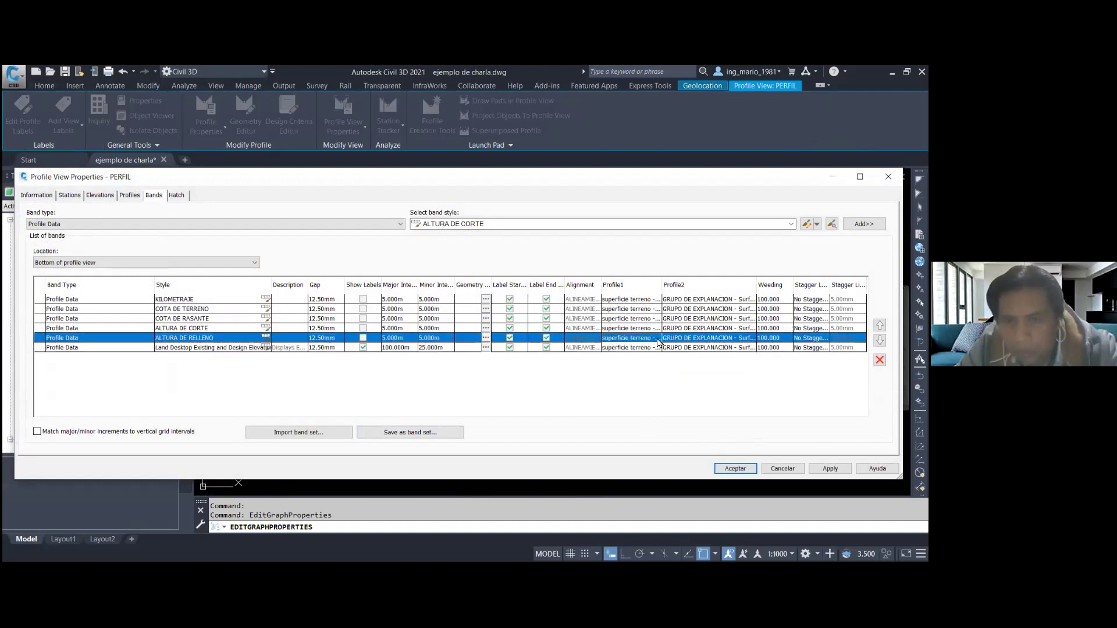
click(579, 377)
- Delete every band row from PERFIL's band list and confirm
click(432, 300)
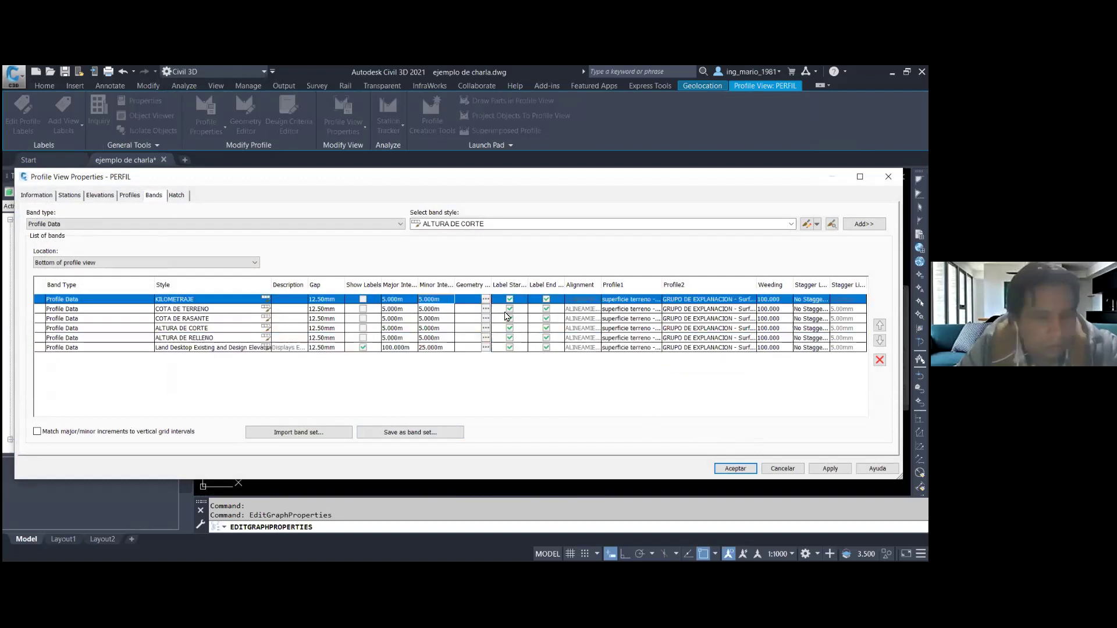
click(879, 360)
click(879, 359)
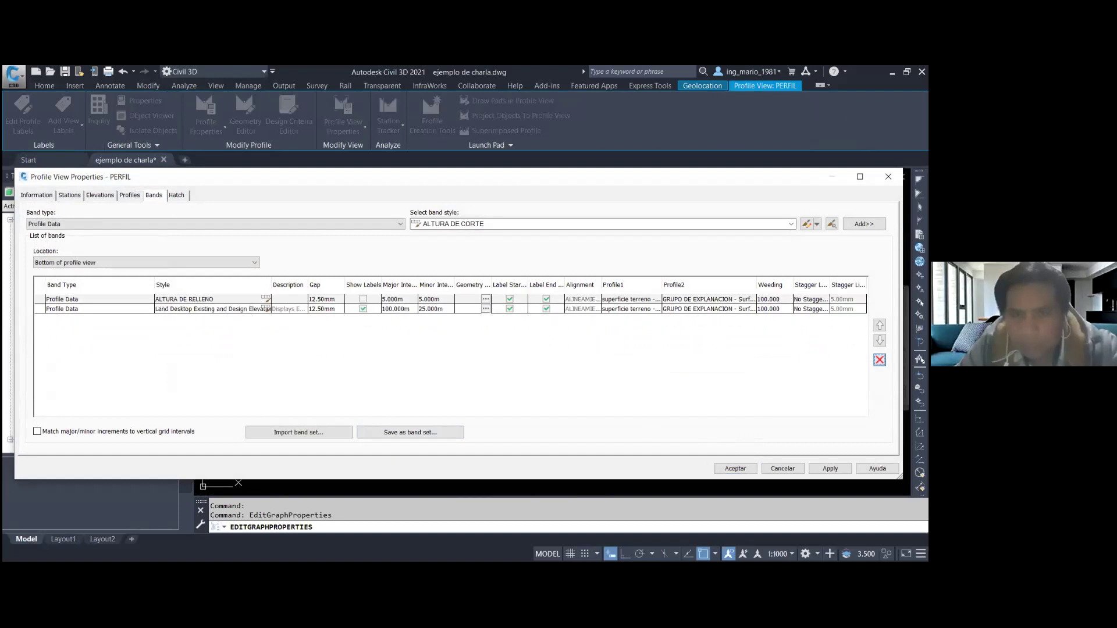
click(879, 359)
click(880, 360)
click(736, 465)
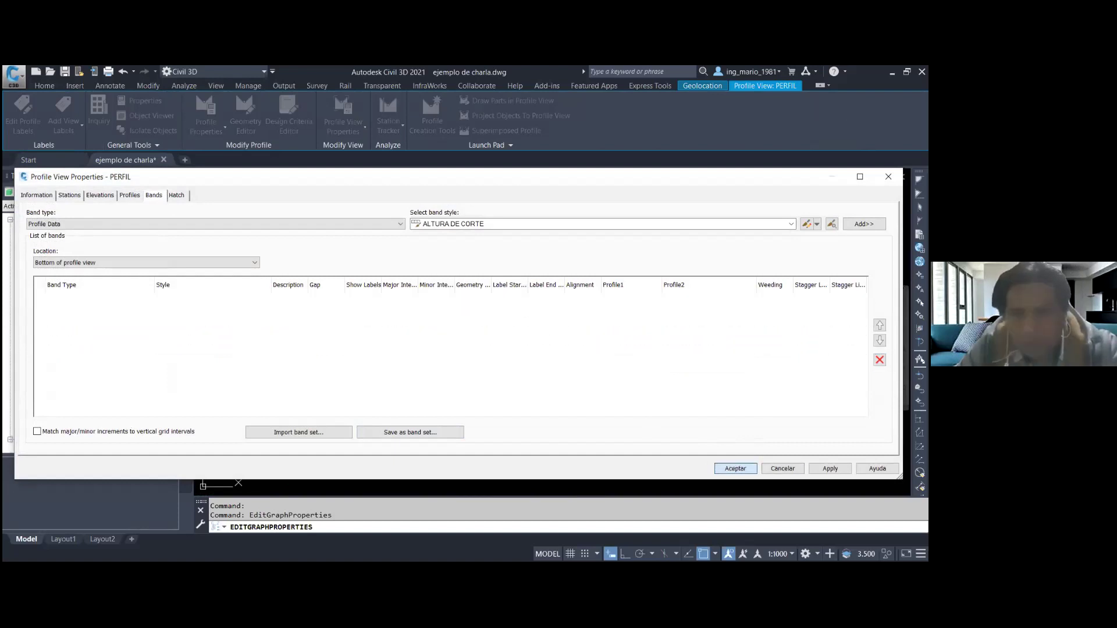
right_click(536, 278)
- Add a KILOMETRAJE band labelling superficie terreno
click(619, 393)
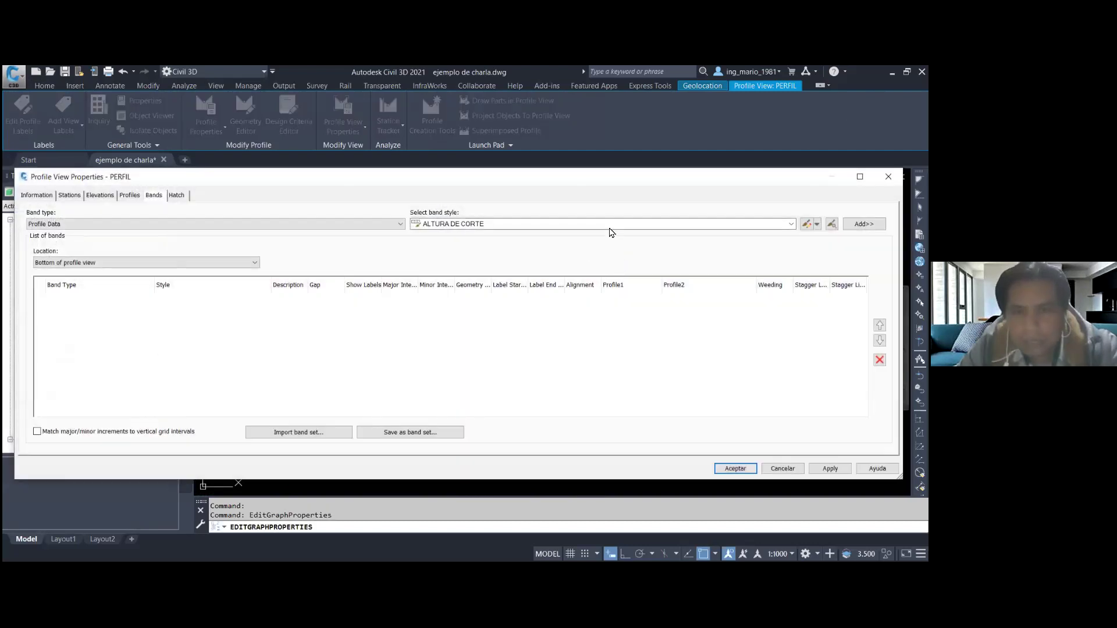
click(607, 224)
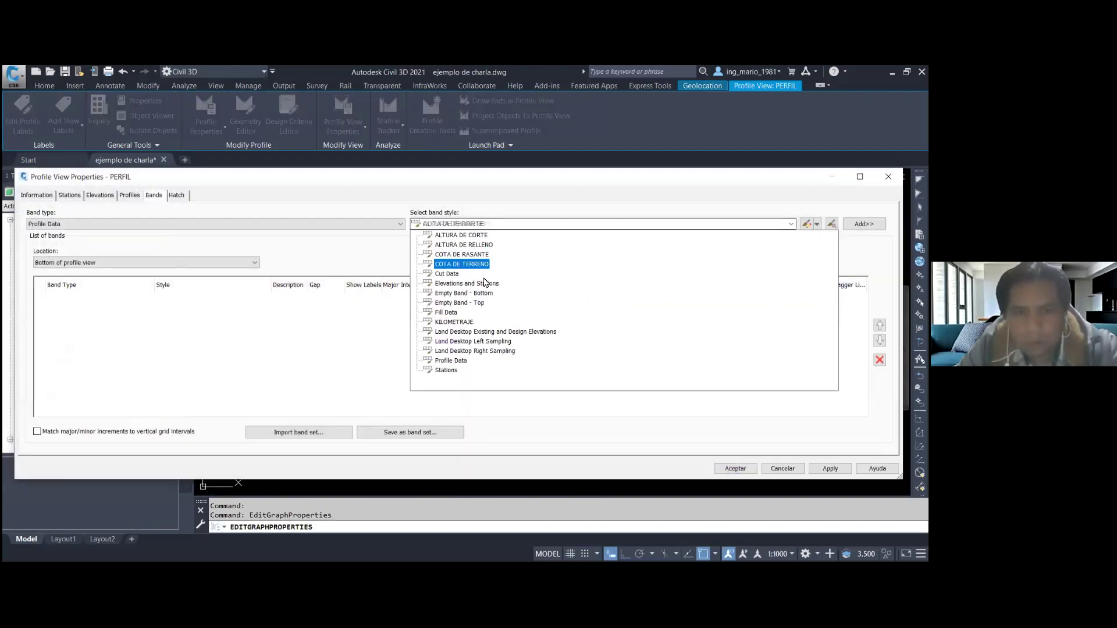
click(466, 323)
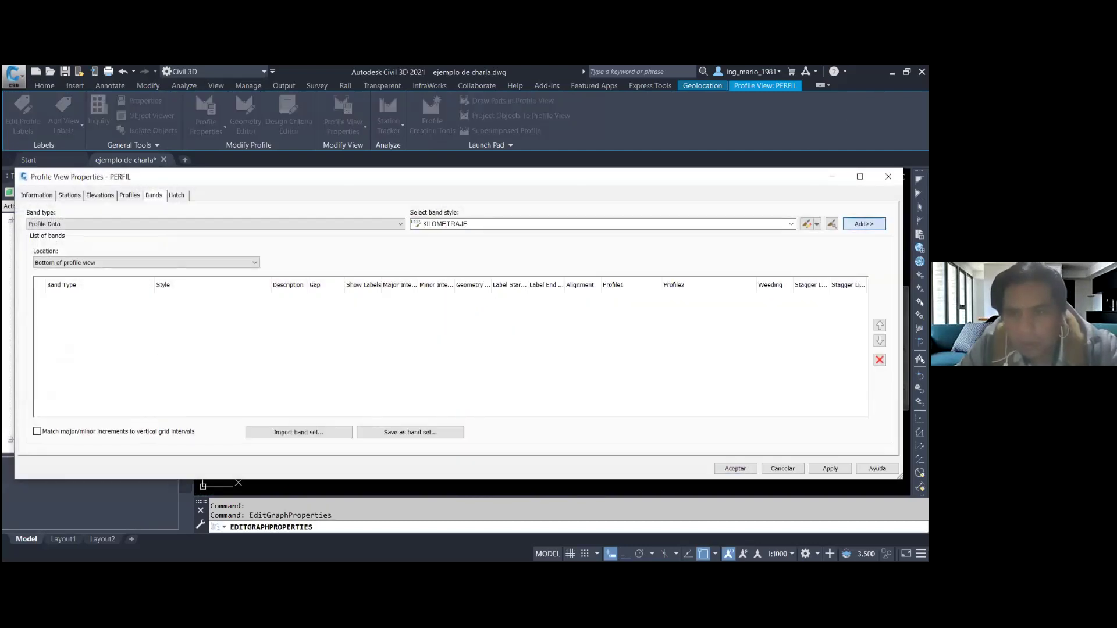
click(505, 226)
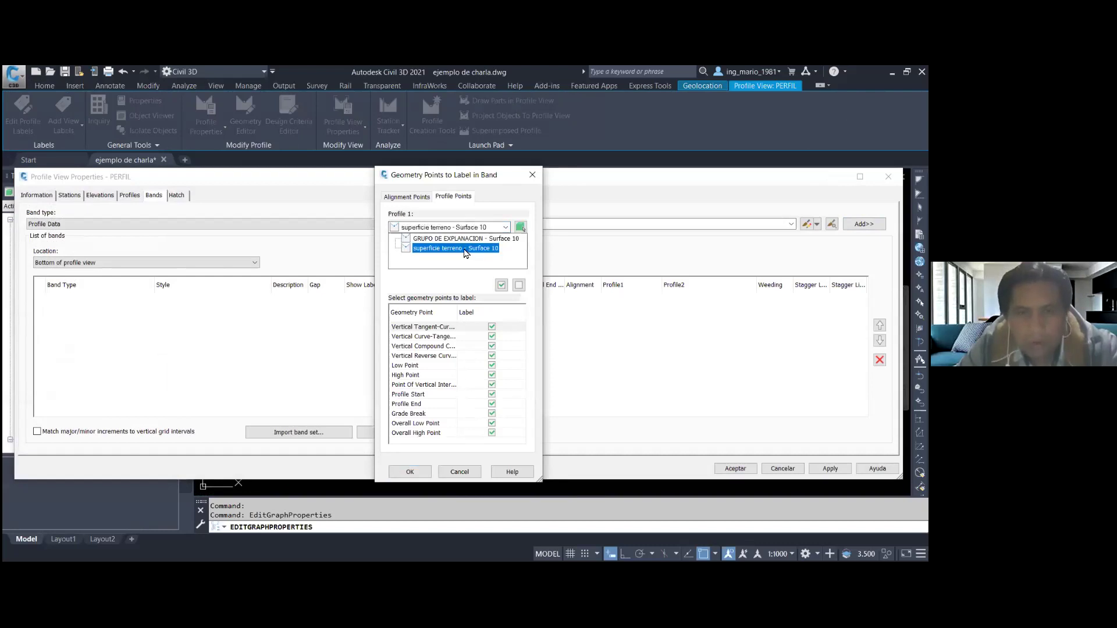
click(466, 251)
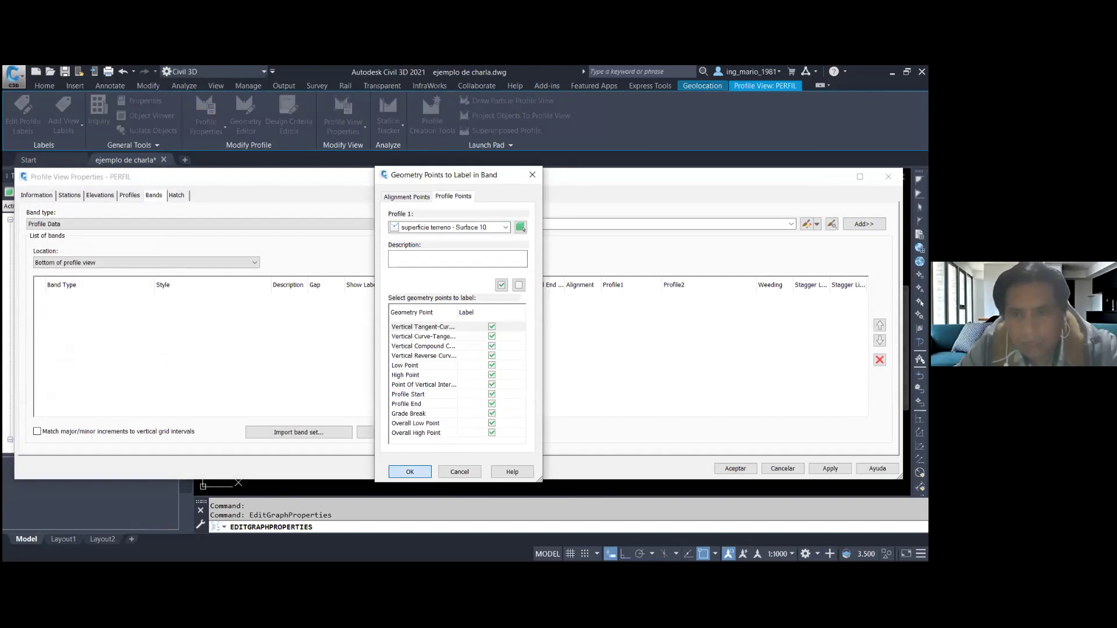
click(736, 470)
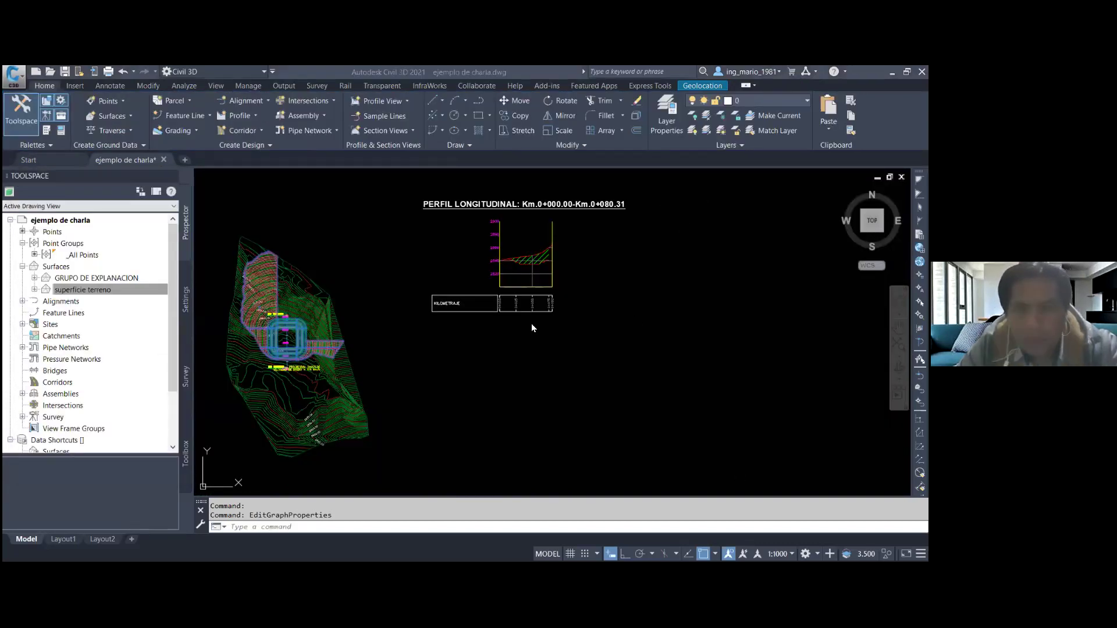
- Add a COTA DE TERRENO band labelling superficie terreno
scroll(532, 327, up, 4)
scroll(531, 319, up, 3)
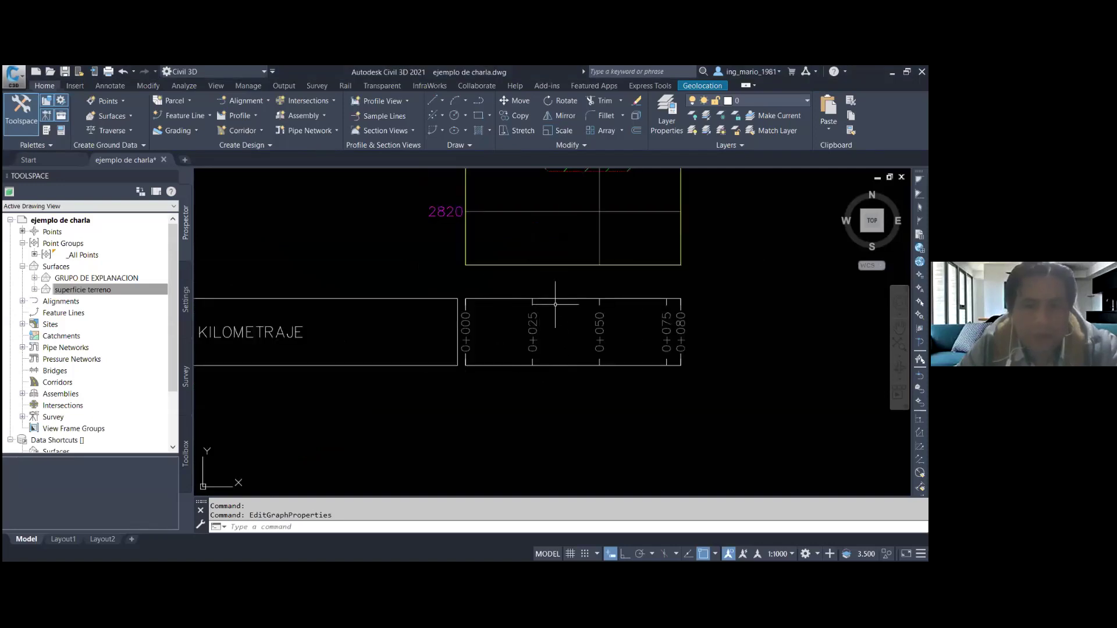
click(554, 303)
scroll(552, 302, down, 2)
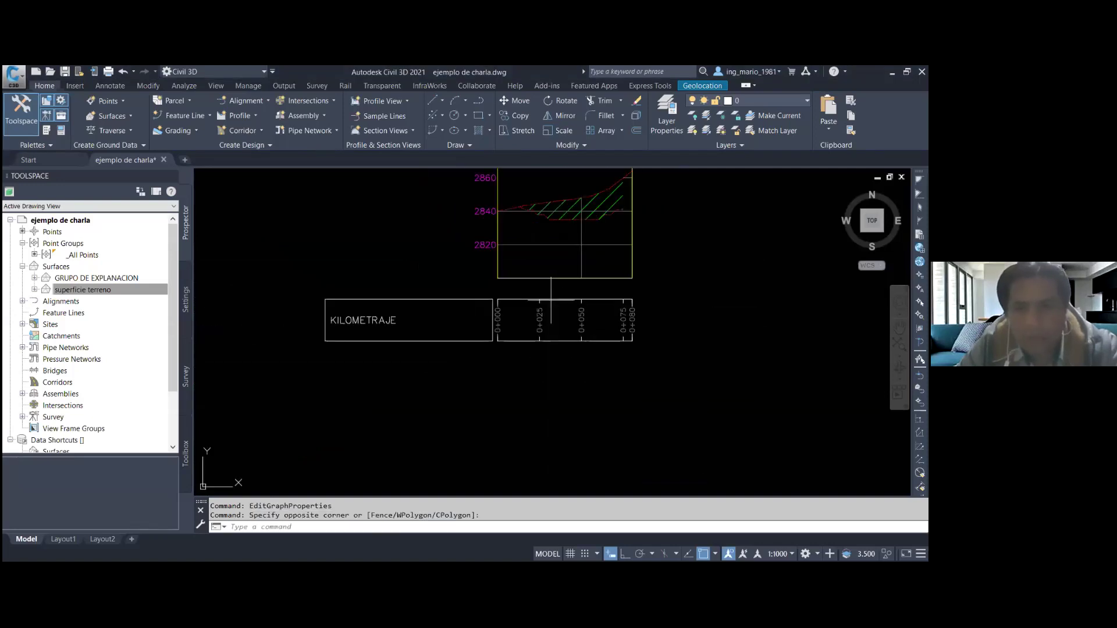
click(546, 279)
right_click(545, 278)
click(622, 402)
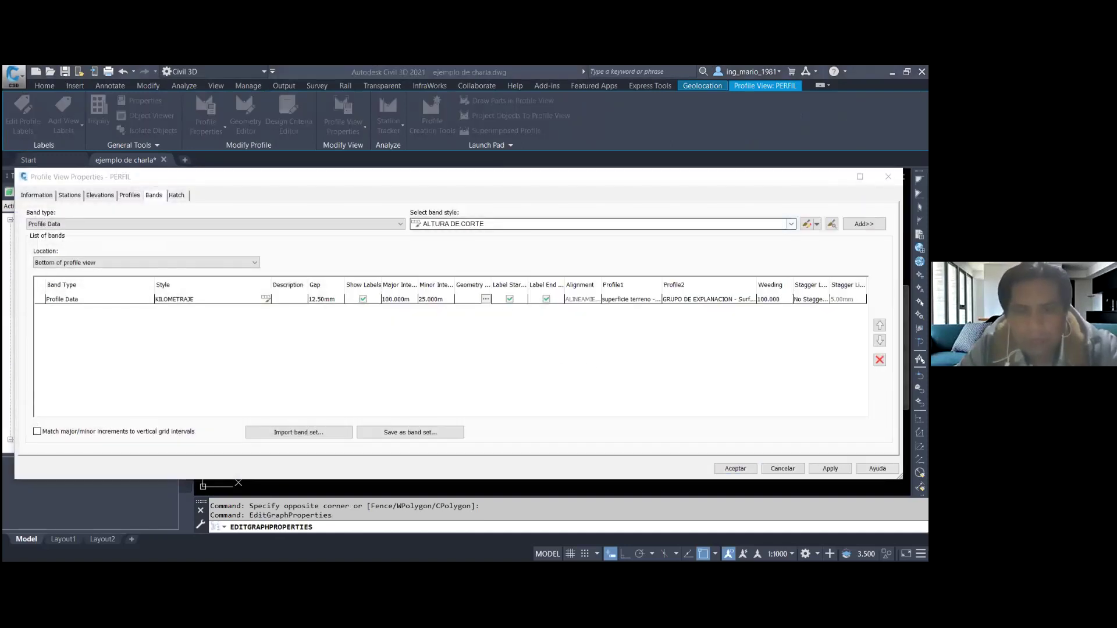
click(468, 224)
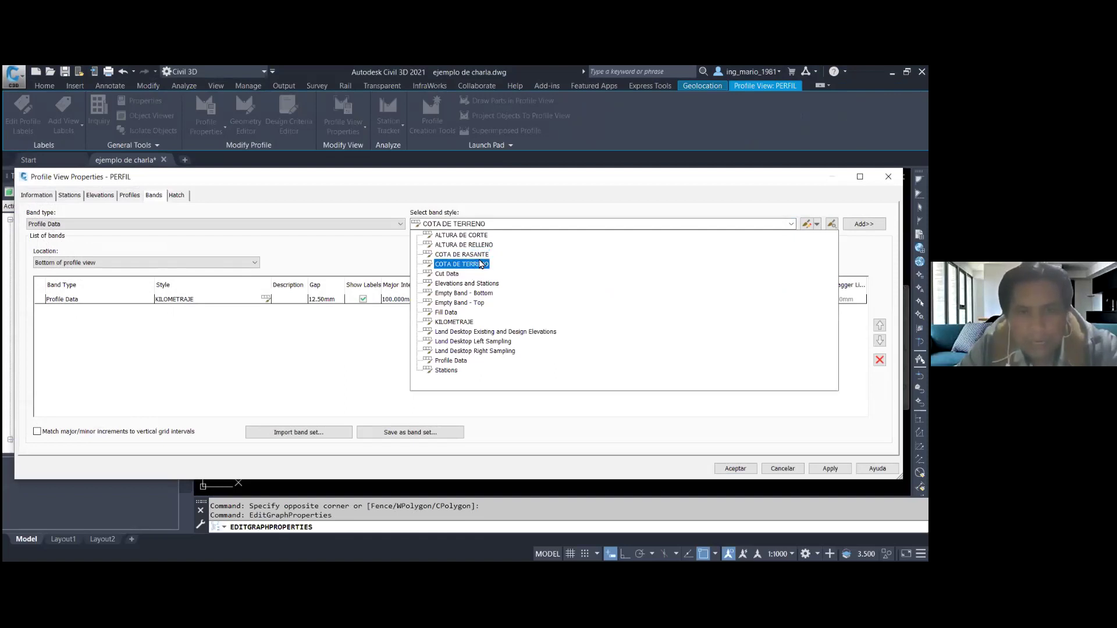
click(482, 267)
key(Return)
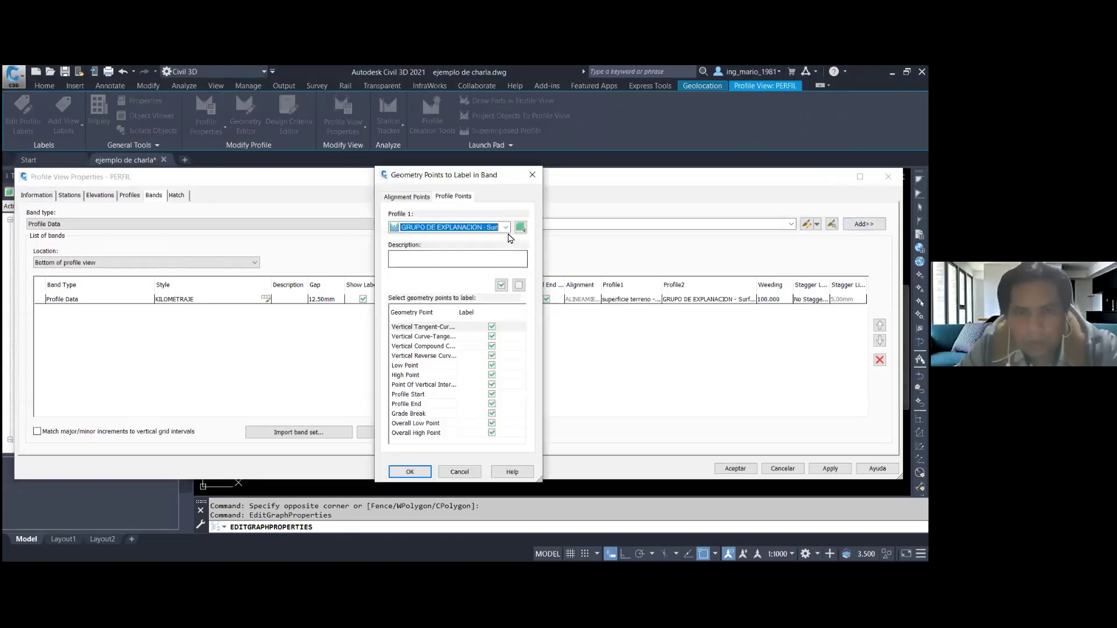
click(506, 227)
click(461, 249)
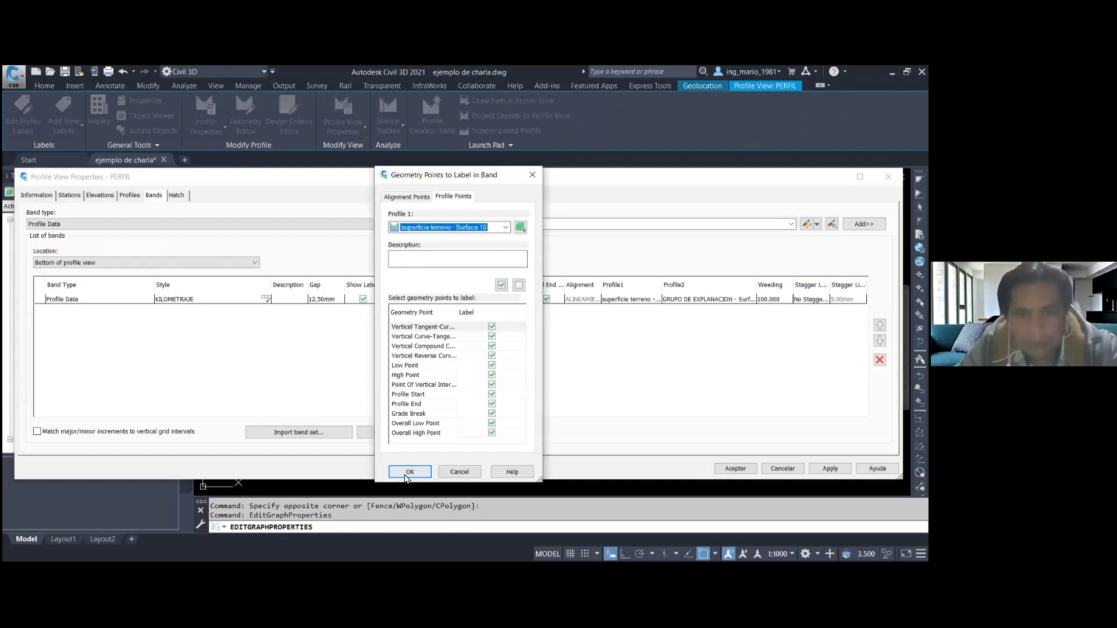
click(410, 472)
- Add COTA DE RASANTE, ALTURA DE CORTE and ALTURA DE RELLENO bands
click(465, 224)
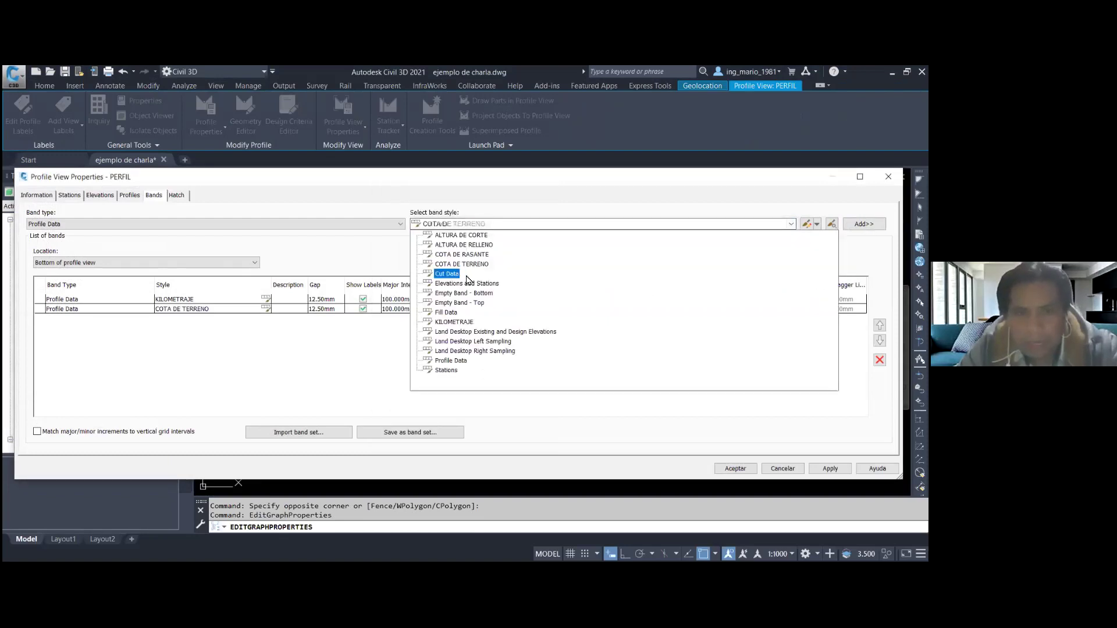
click(466, 255)
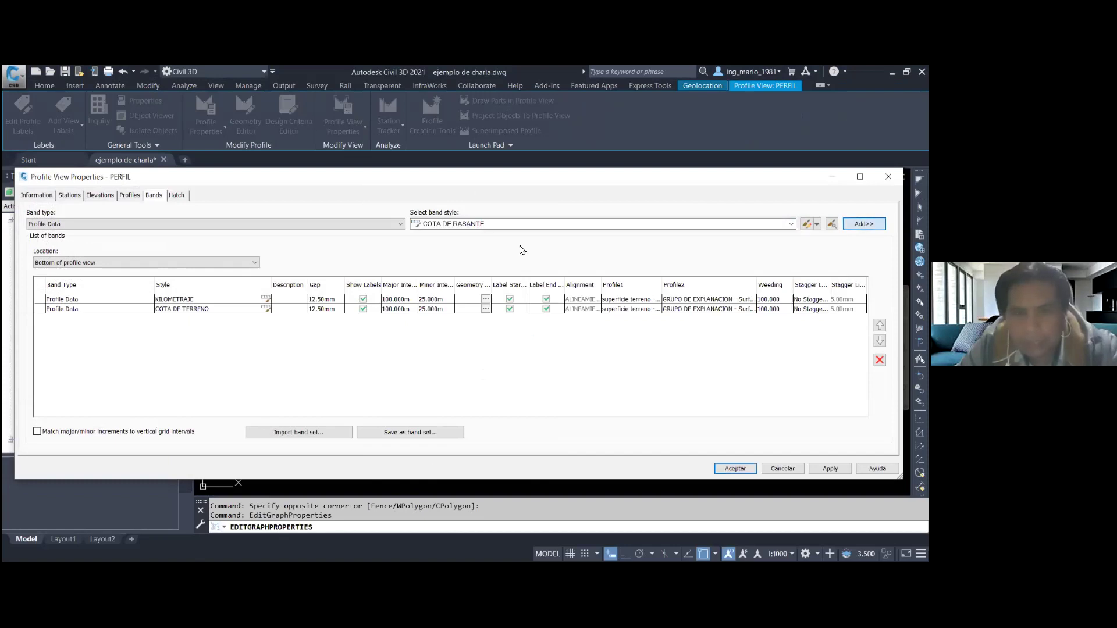
key(Return)
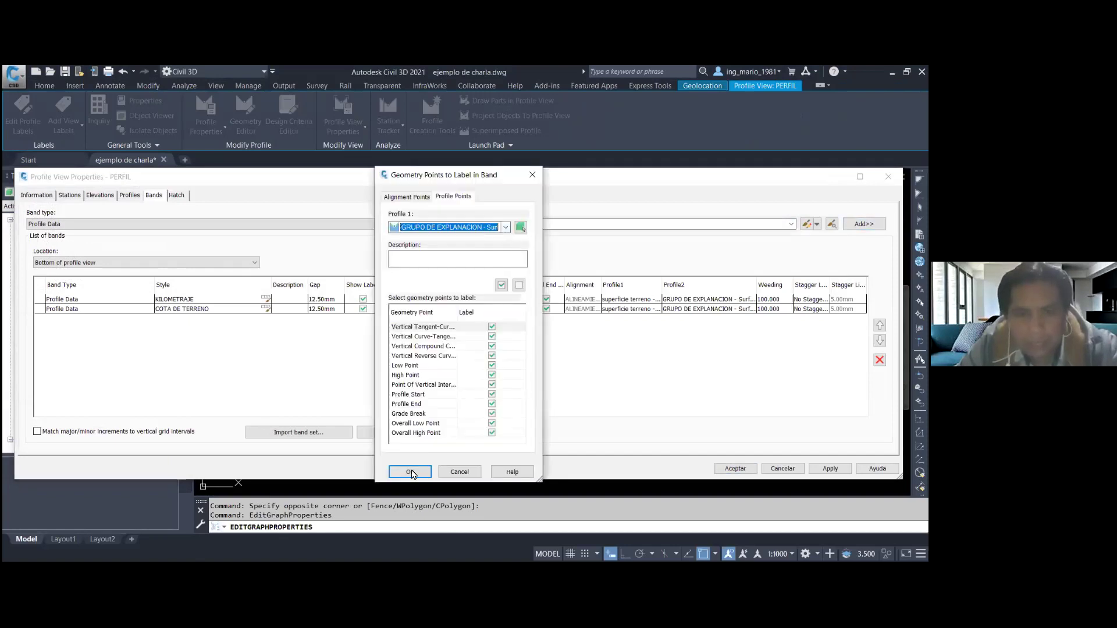
click(410, 472)
click(465, 224)
click(460, 231)
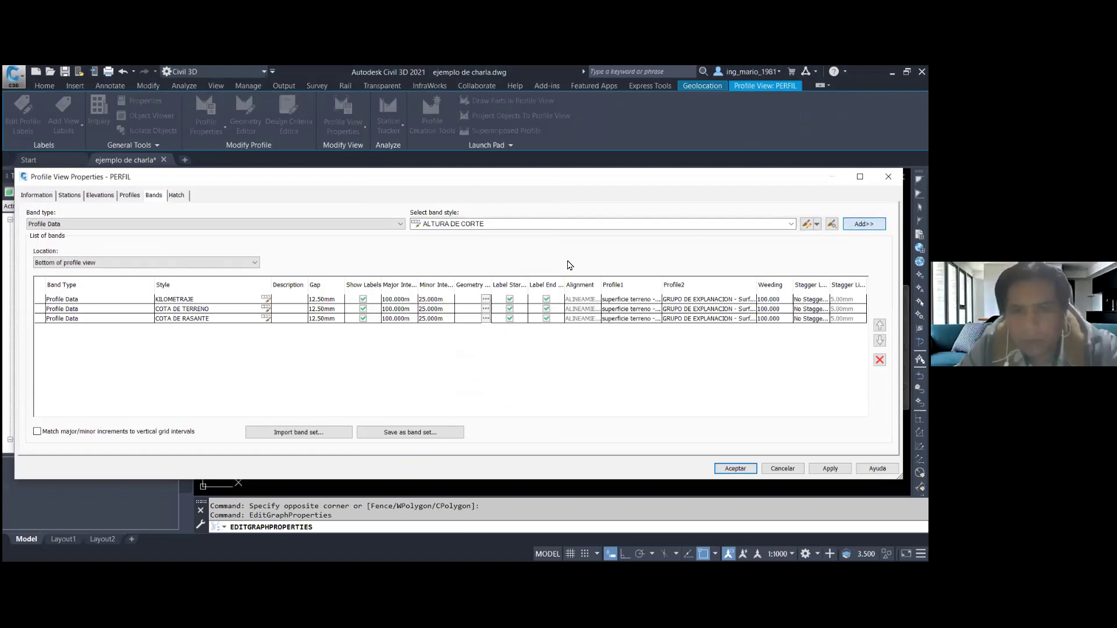
key(Return)
click(506, 227)
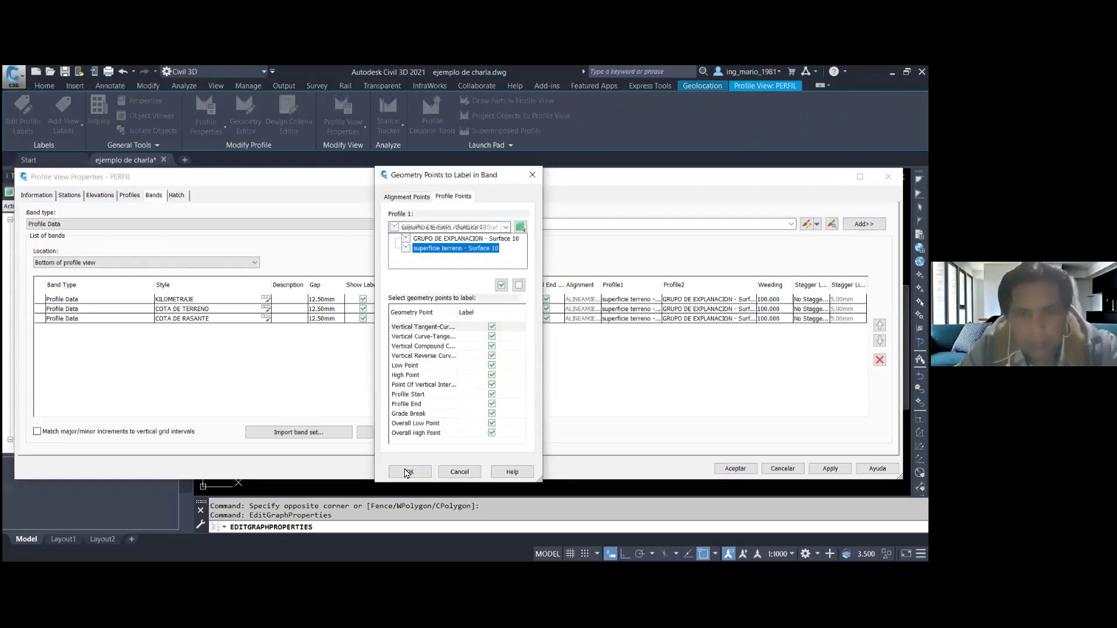
click(407, 472)
click(482, 224)
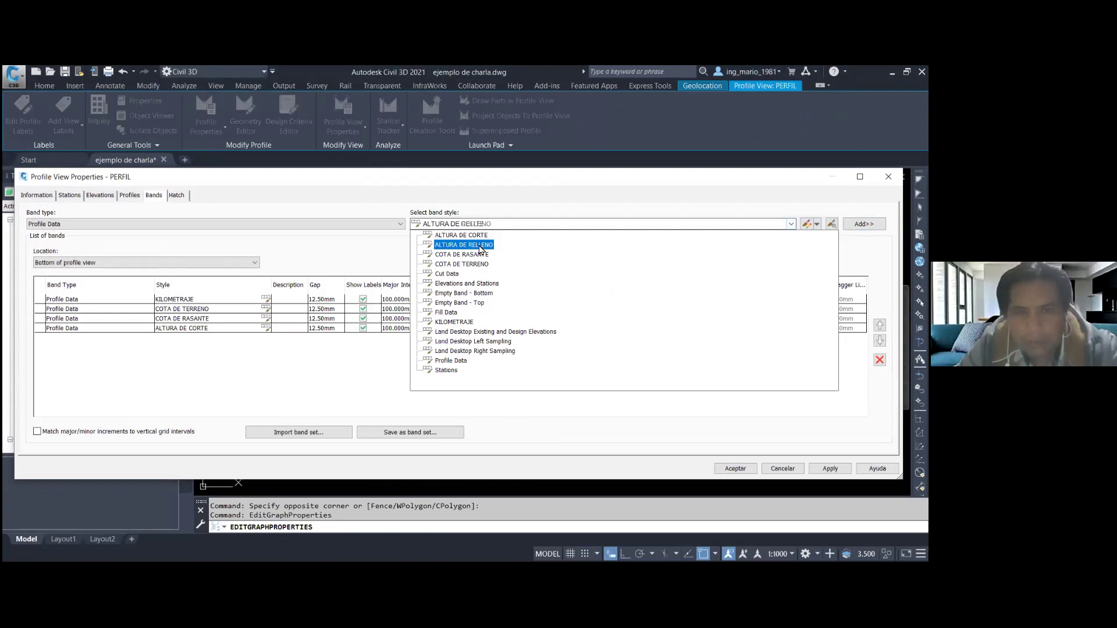
key(Return)
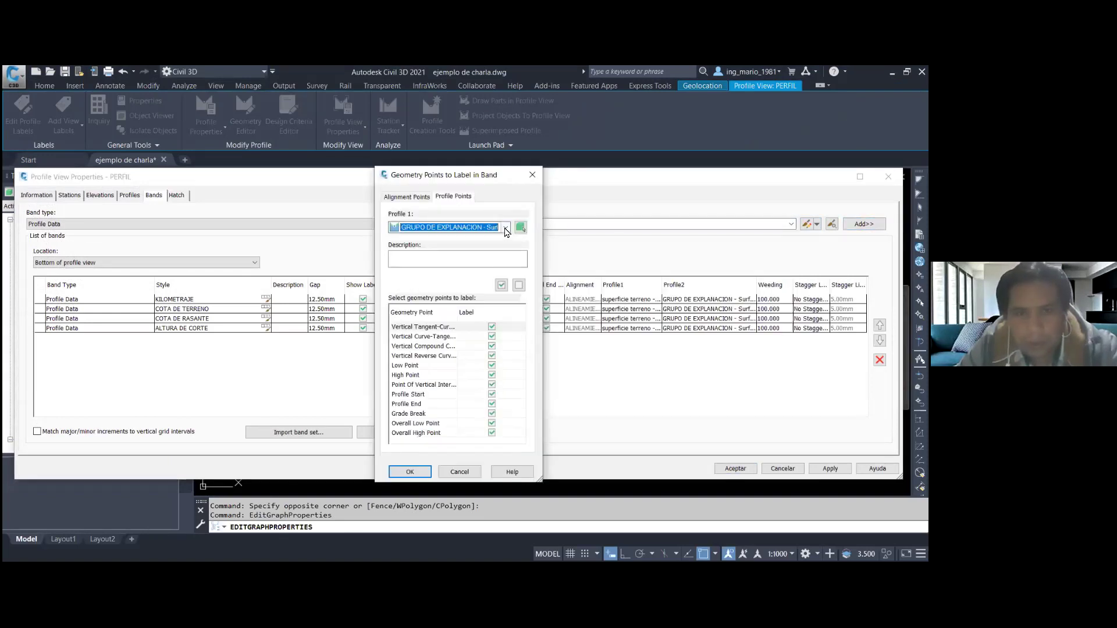
key(Return)
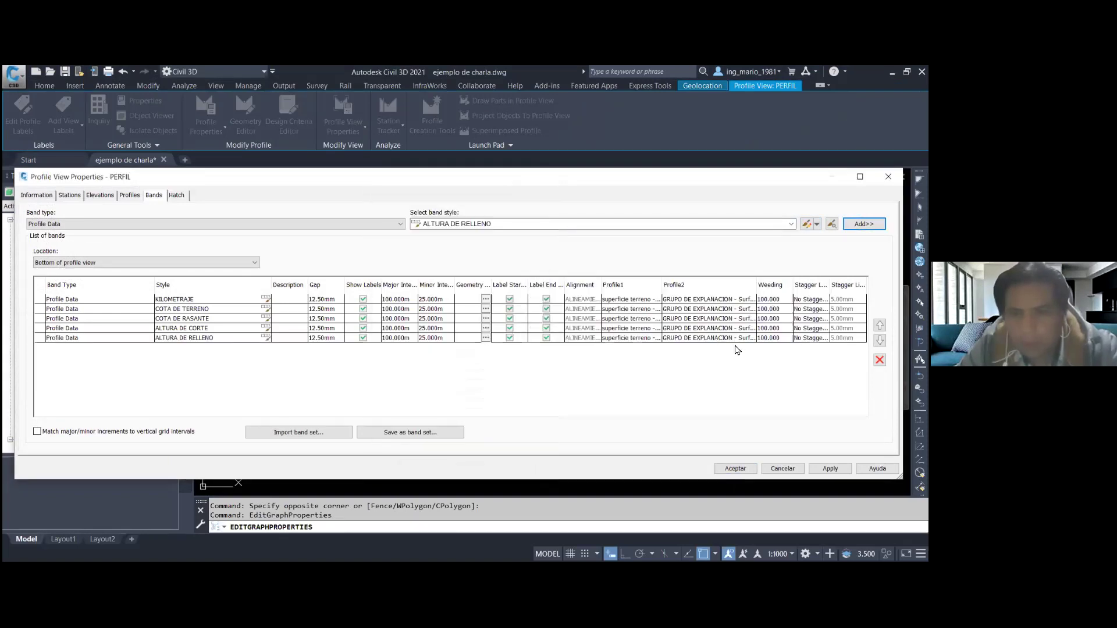
- Set the major interval of all five bands to 10
click(408, 300)
text(10)
click(408, 309)
text(10)
click(409, 319)
text(10)
click(411, 330)
click(411, 329)
text(10)
click(409, 338)
click(409, 338)
text(10)
- Set the minor interval of all five bands to 10 and apply the band changes
double_click(444, 300)
text(10)
double_click(442, 309)
text(10)
double_click(442, 319)
text(10)
key(Return)
double_click(441, 328)
text(1010)
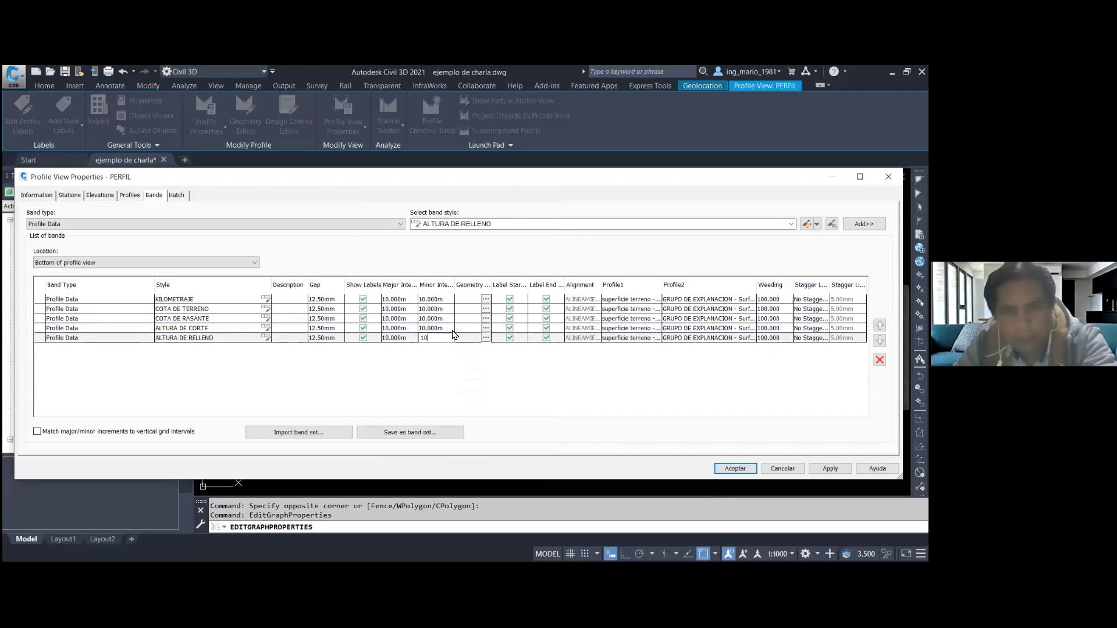
key(Return)
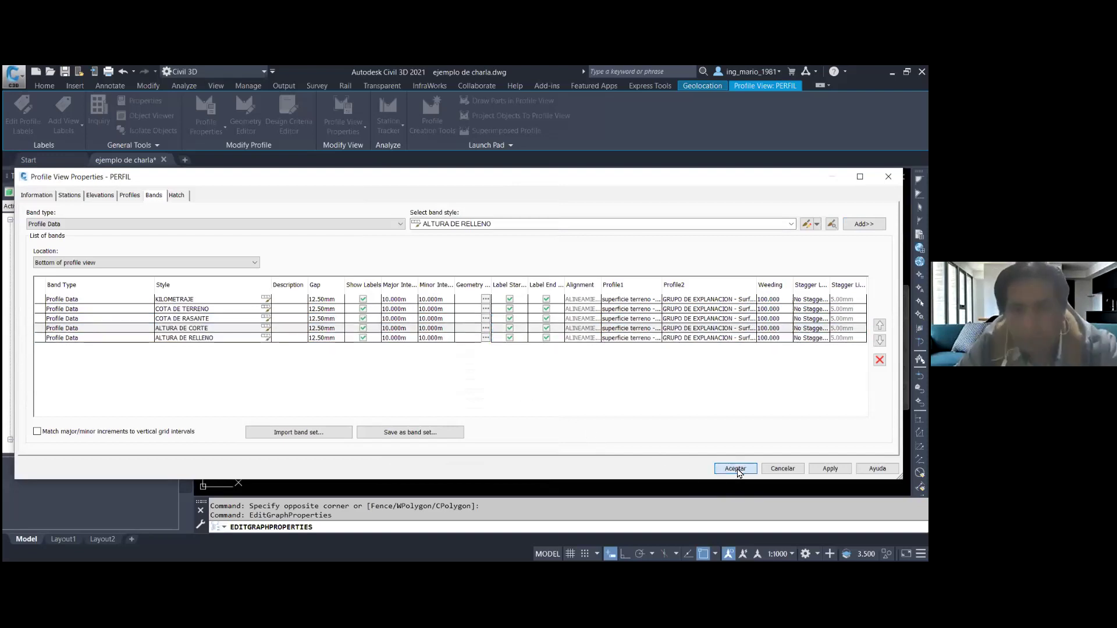
click(736, 468)
- Zoom around to inspect the five data bands beneath the hatched profile graph
scroll(516, 307, down, 2)
scroll(477, 349, down, 2)
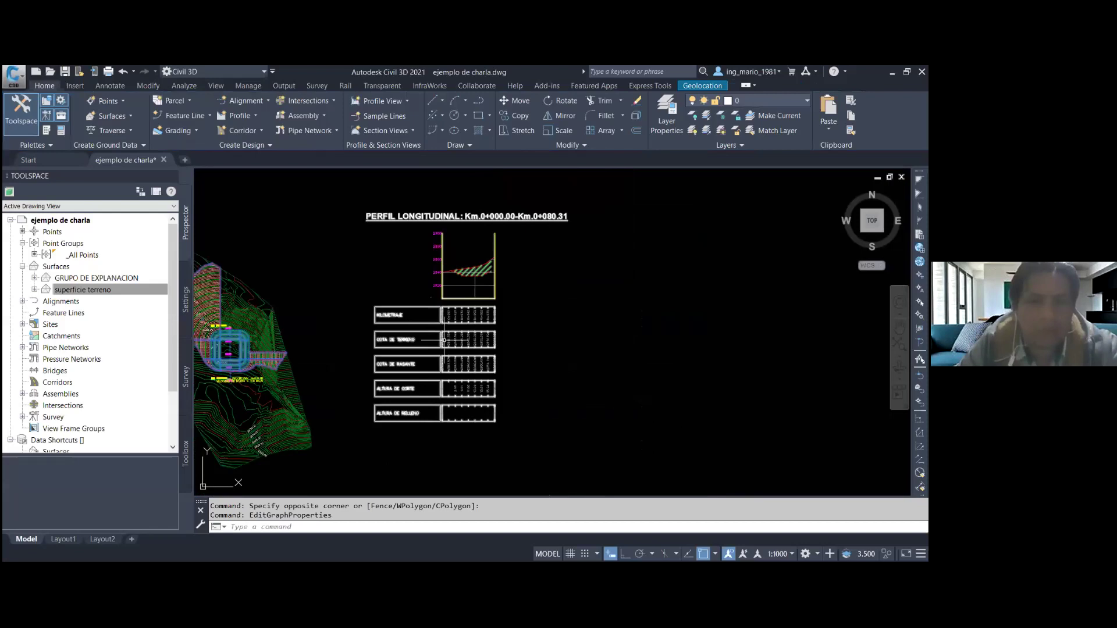
scroll(456, 398, up, 2)
scroll(456, 397, down, 2)
scroll(451, 366, up, 2)
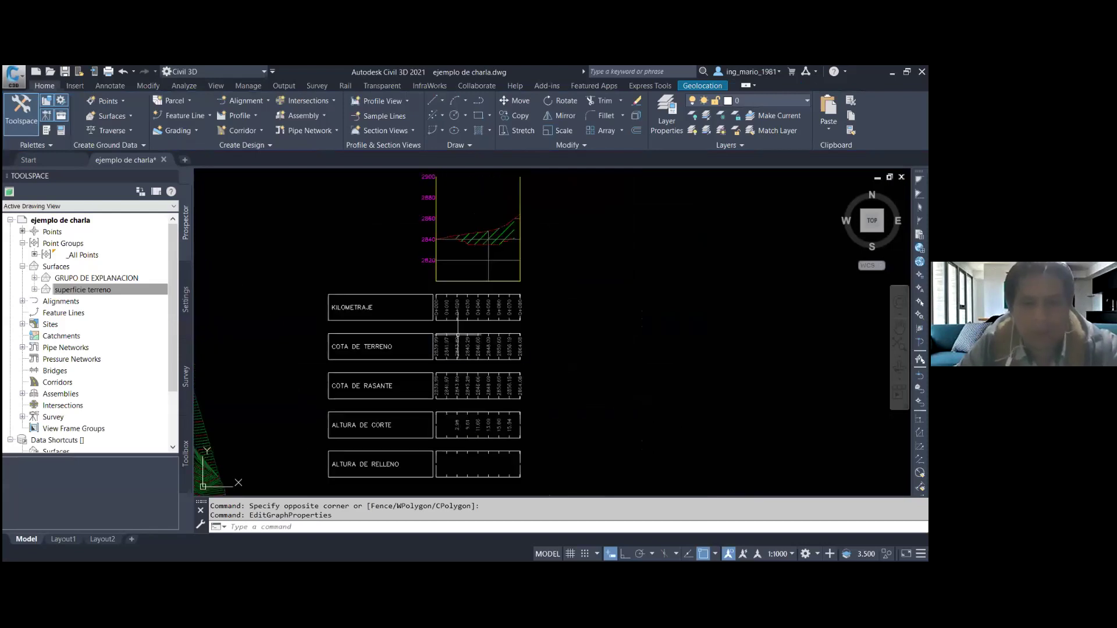
scroll(443, 334, down, 2)
scroll(408, 340, down, 2)
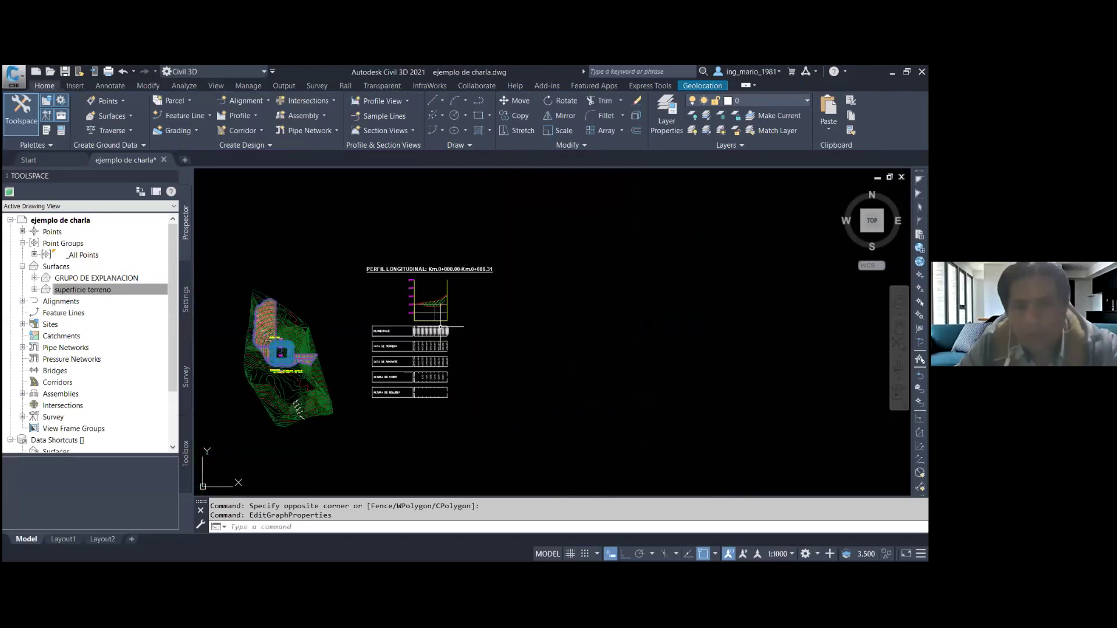
- Save the drawing from the Quick Access Toolbar
click(64, 72)
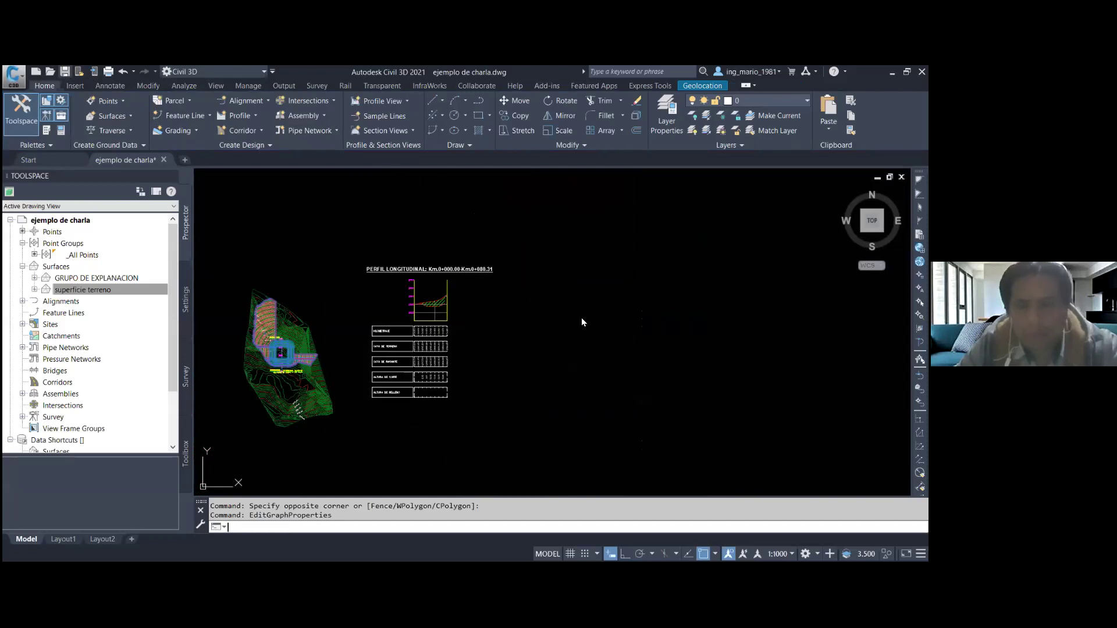
click(582, 318)
click(722, 357)
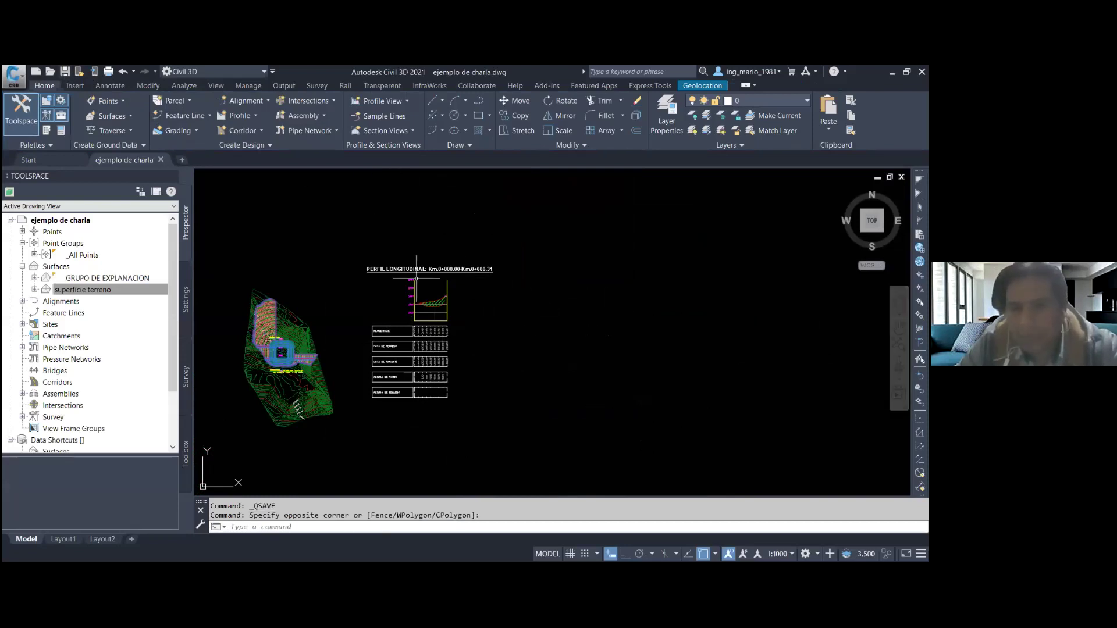
scroll(280, 340, up, 2)
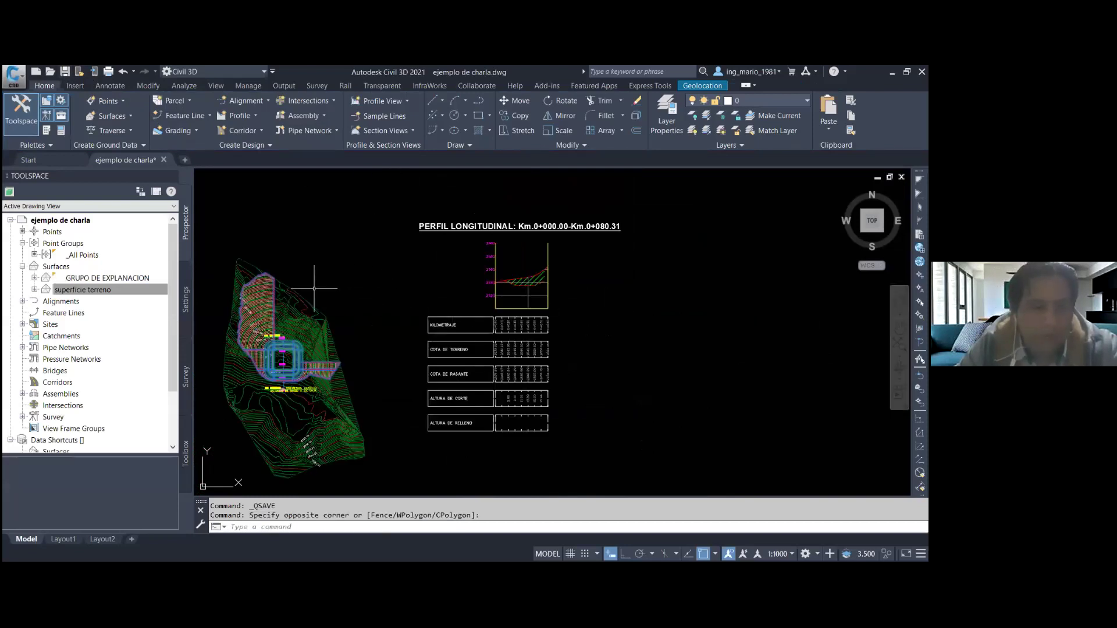
scroll(314, 289, down, 2)
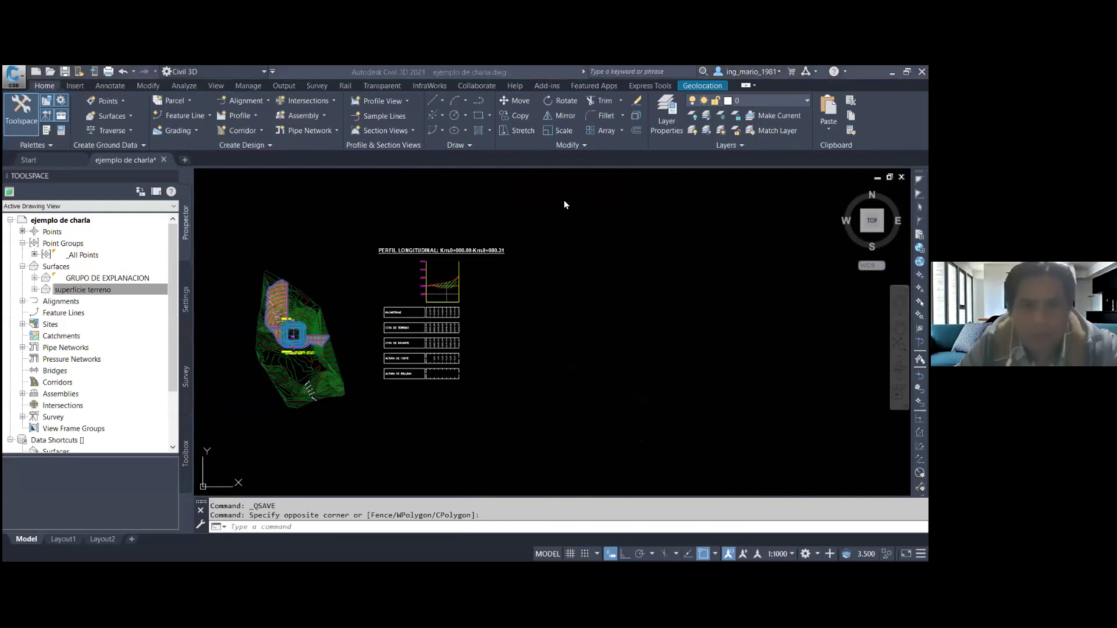
drag(429, 123, 410, 105)
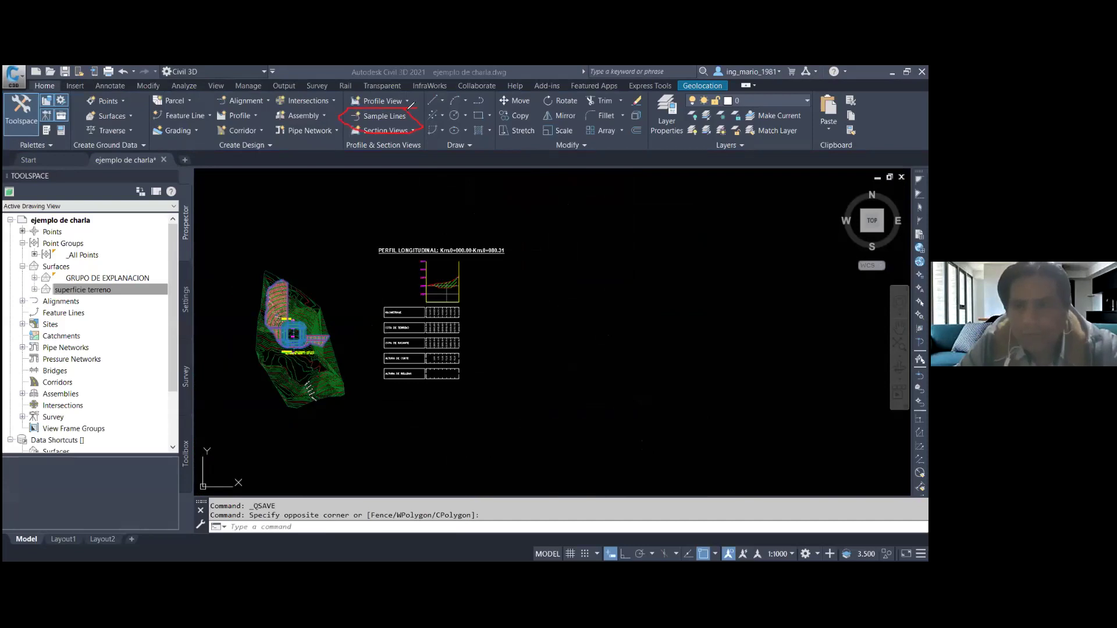
key(Escape)
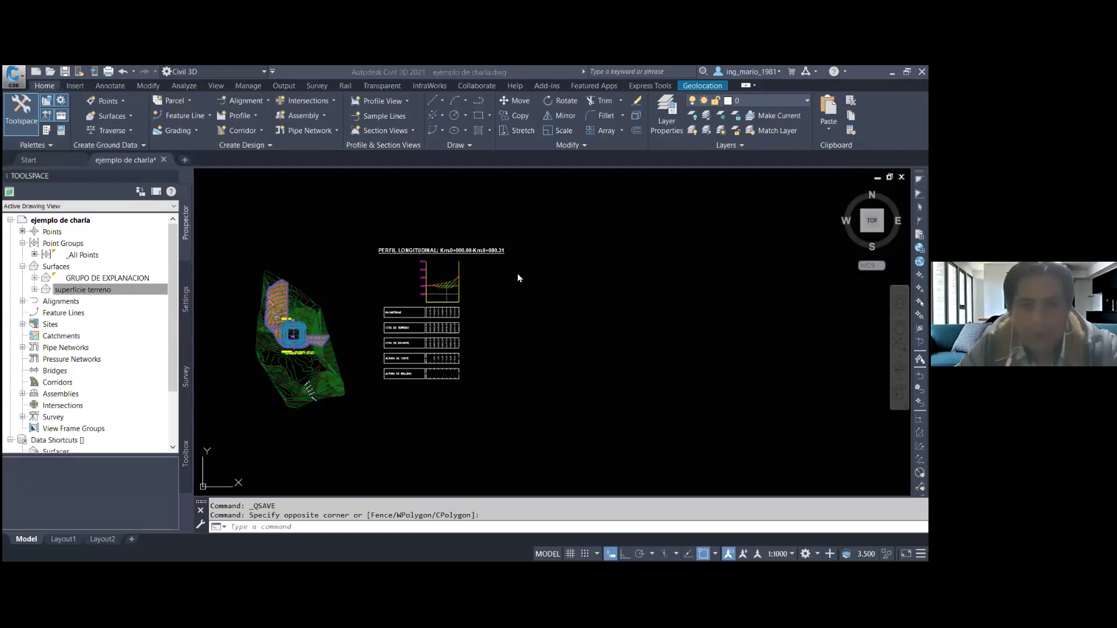
scroll(423, 314, up, 2)
click(424, 294)
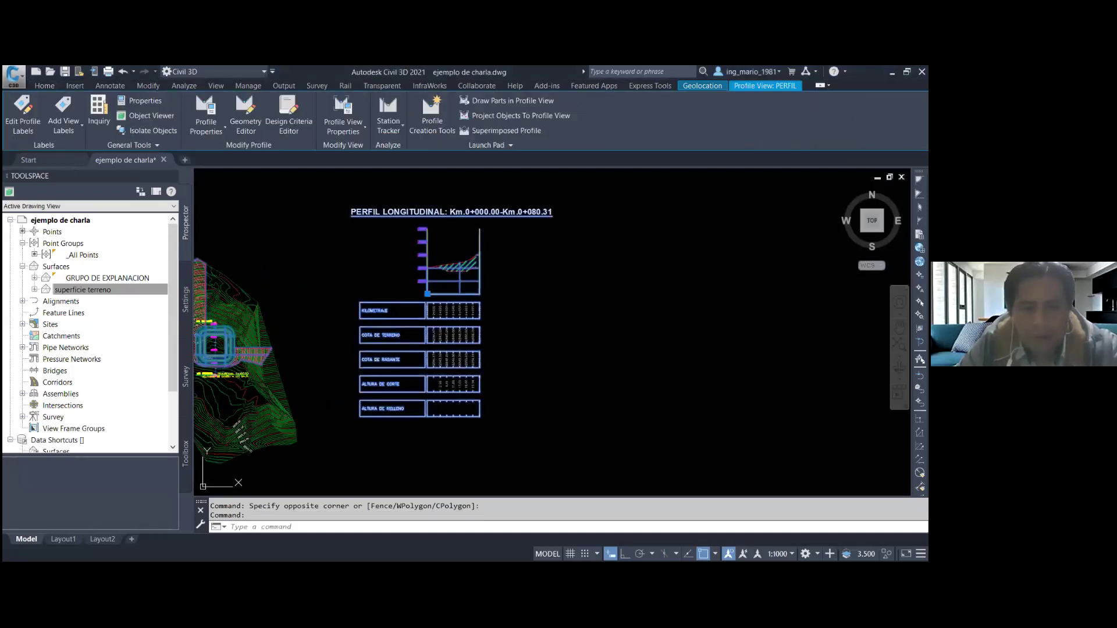
right_click(446, 292)
click(508, 421)
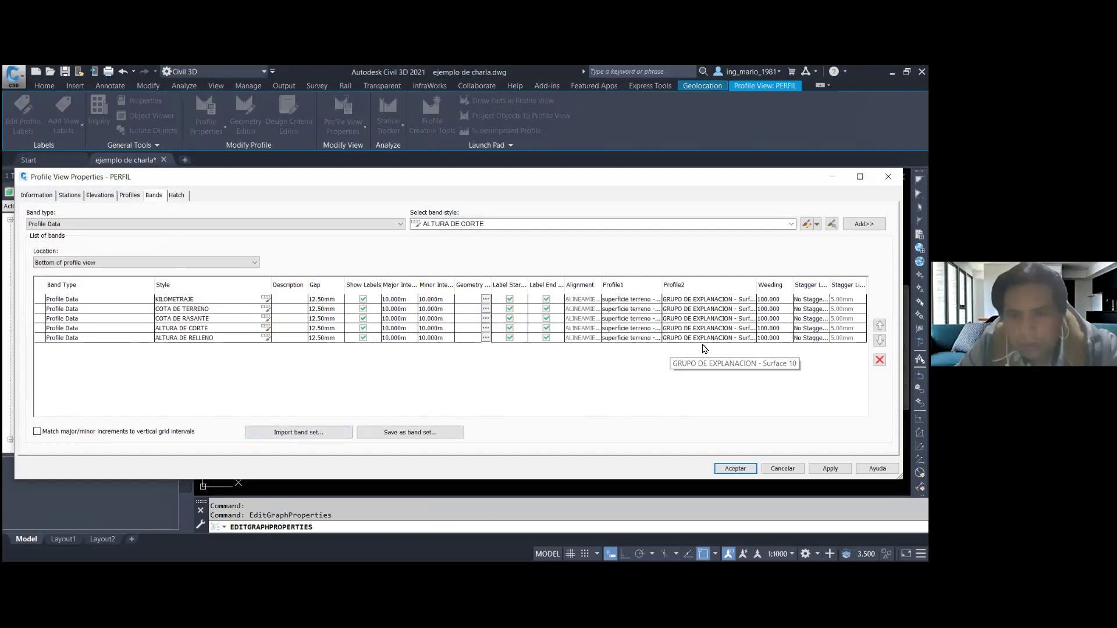
click(735, 468)
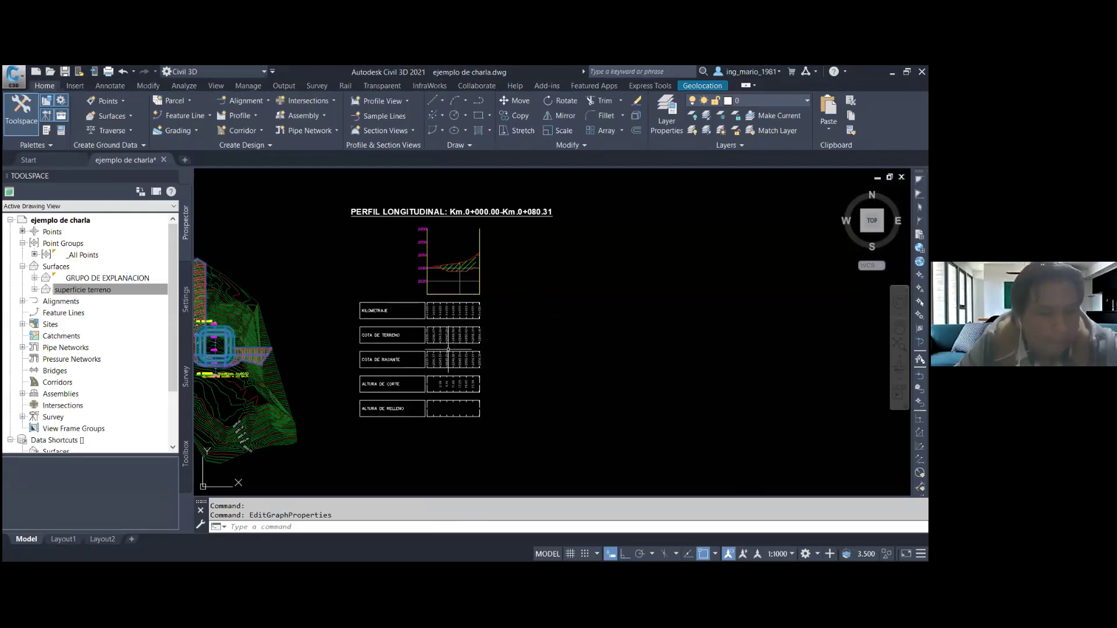
scroll(449, 349, down, 2)
scroll(474, 293, up, 4)
- Create a sample line group on ALINEAMIENTO OBRA LINEAL, placing lines by station range
click(400, 116)
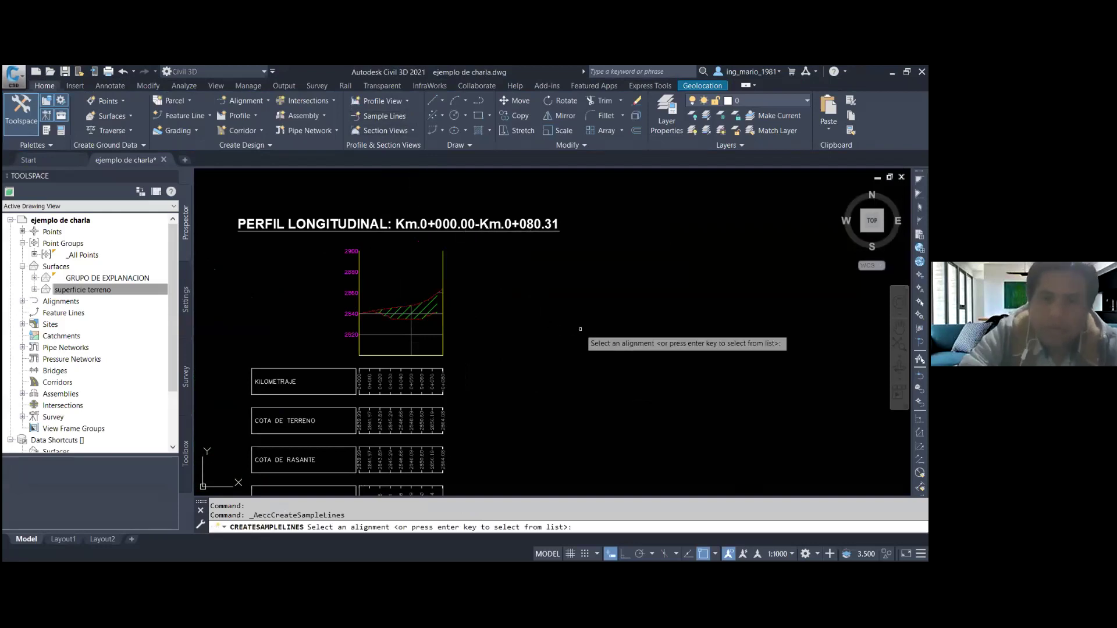
key(Return)
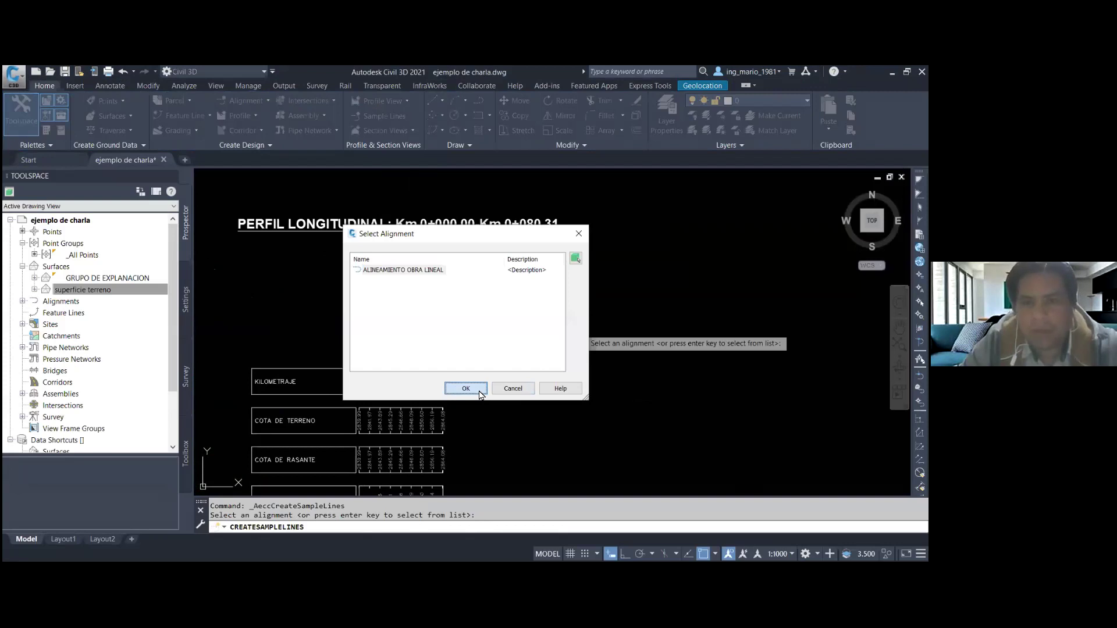
click(480, 395)
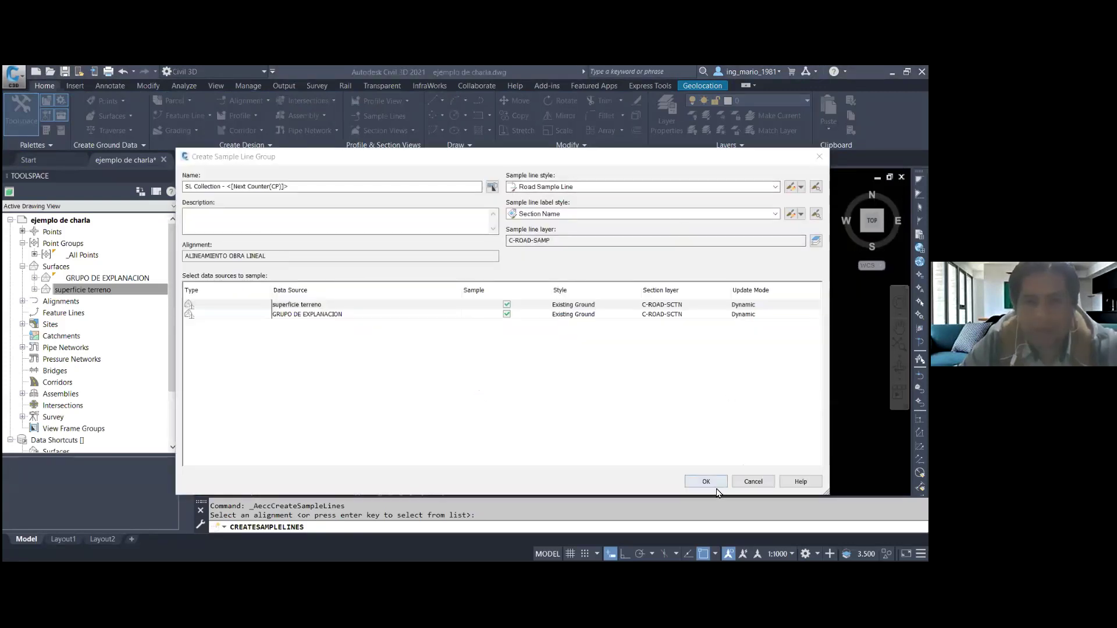
key(Return)
click(524, 229)
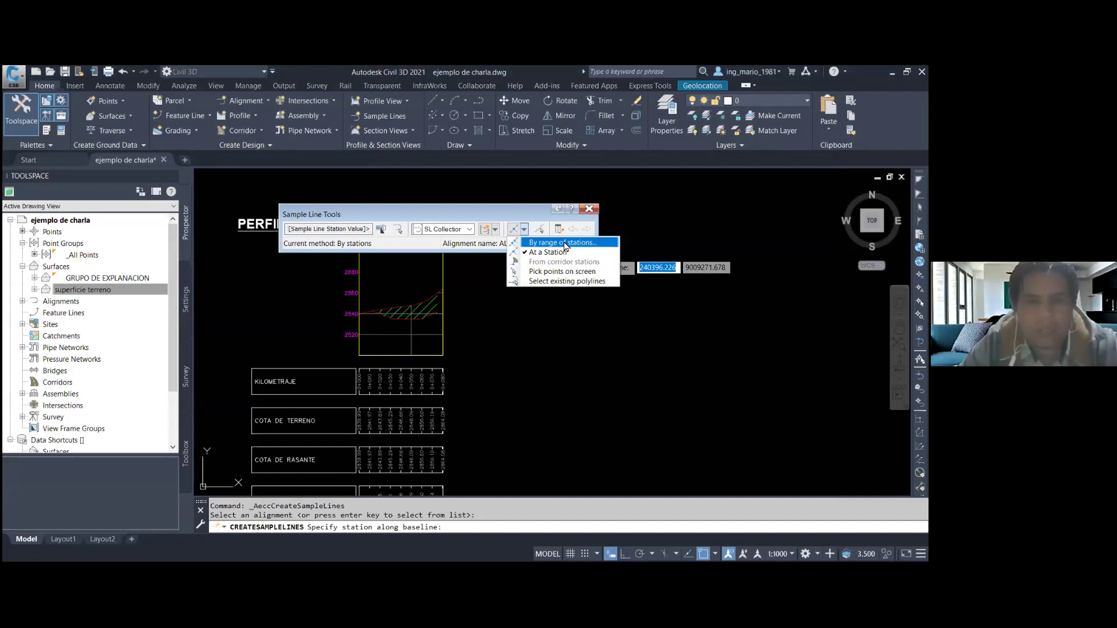
click(563, 243)
- Use 50 m left and right swath widths with 5 m increments, and create the sample lines
click(466, 273)
text(6)
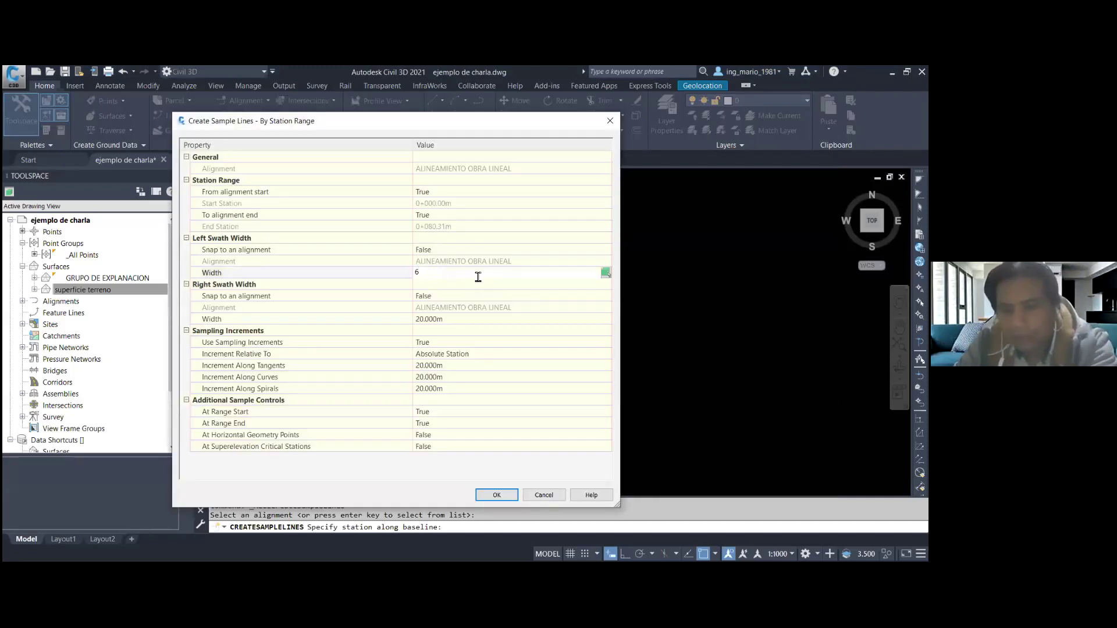
key(BackSpace)
text(50)
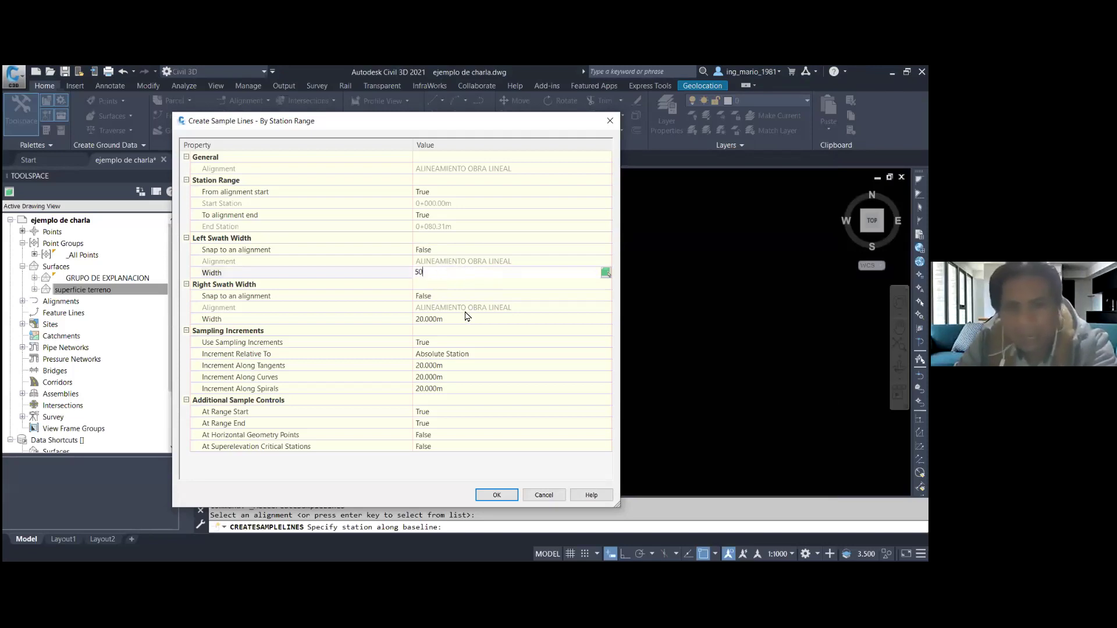
click(461, 317)
text(50)
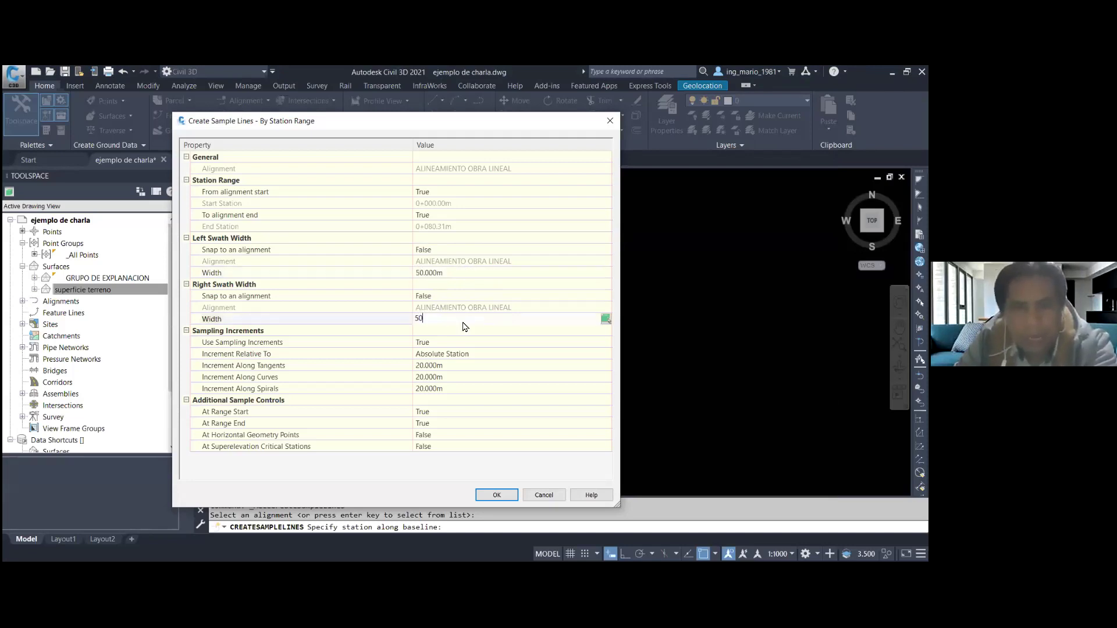
click(463, 366)
text(1)
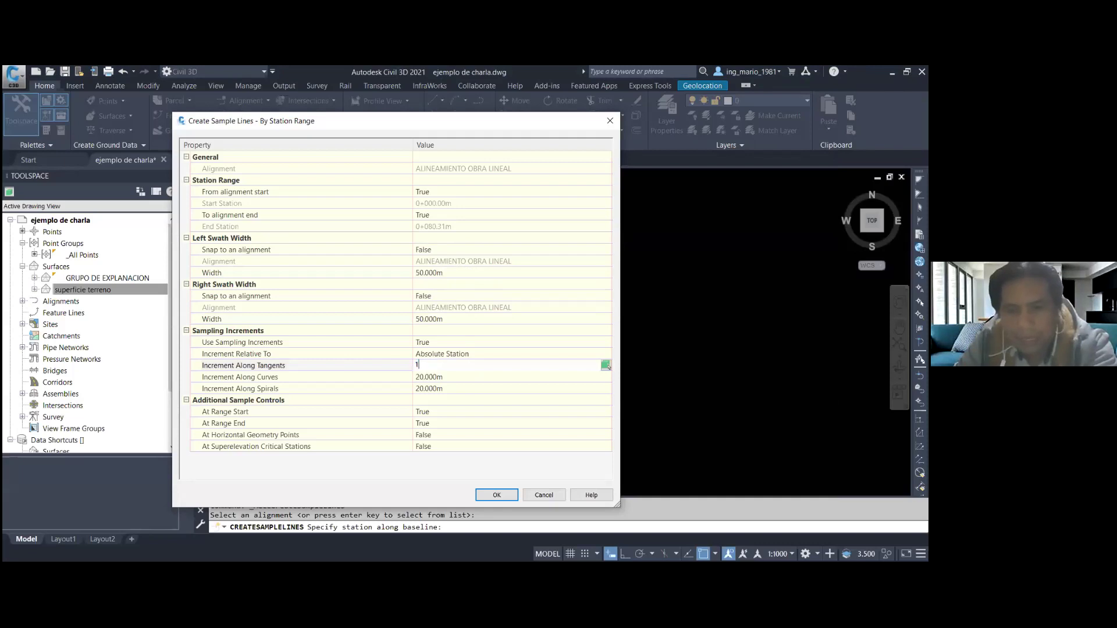
text(5)
click(436, 377)
text(55)
click(459, 379)
click(498, 494)
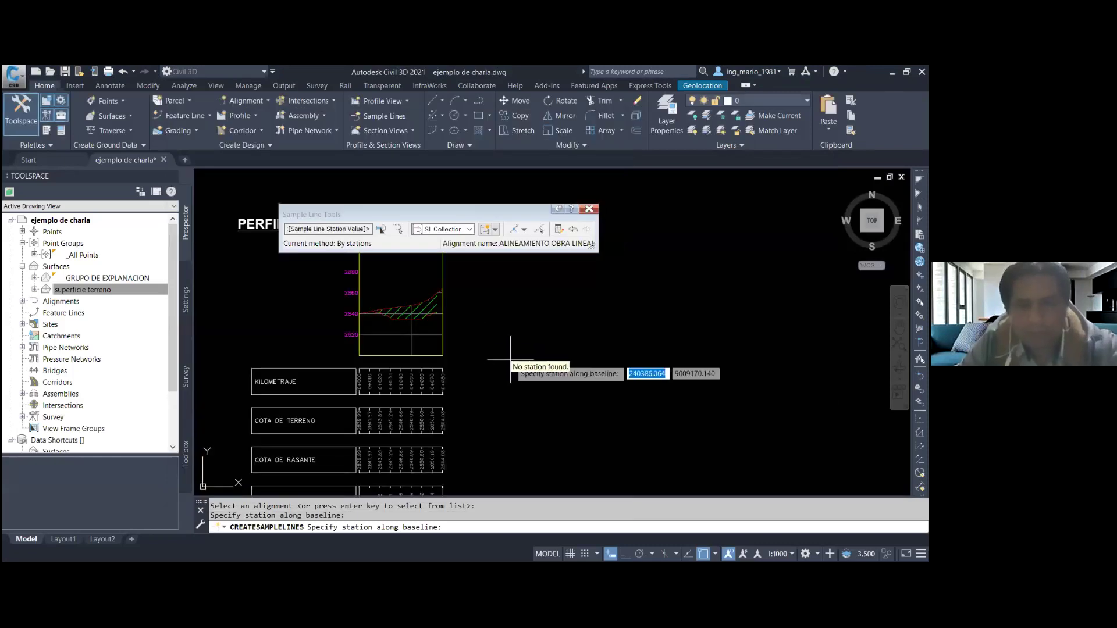
- Finish placing the sample lines and save the drawing
key(Return)
scroll(588, 309, down, 5)
scroll(524, 302, up, 3)
scroll(480, 279, up, 5)
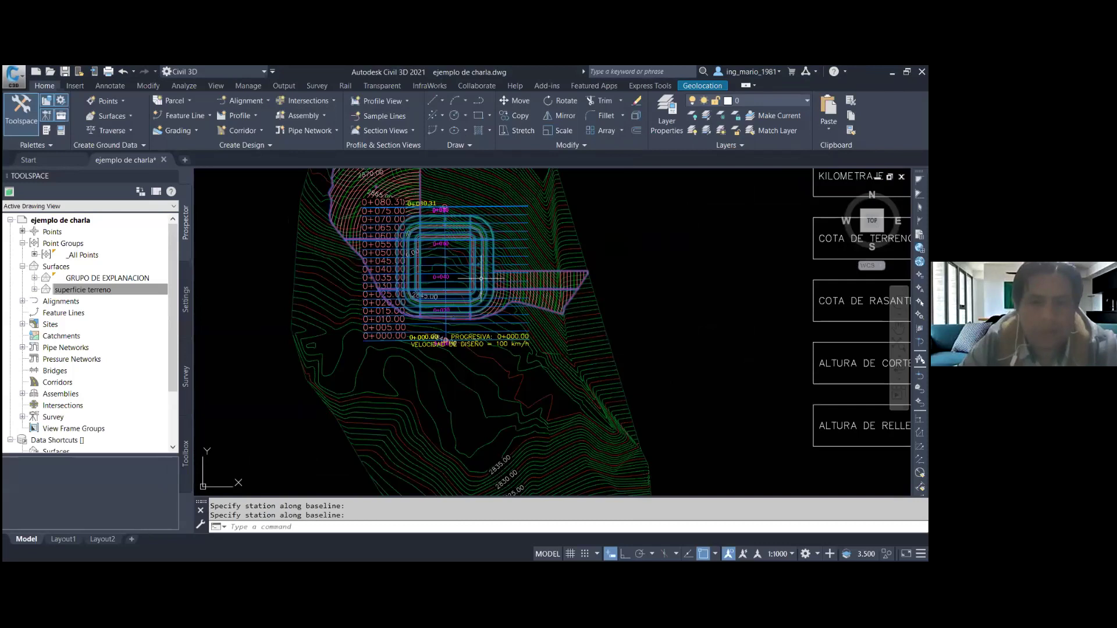
scroll(481, 278, up, 2)
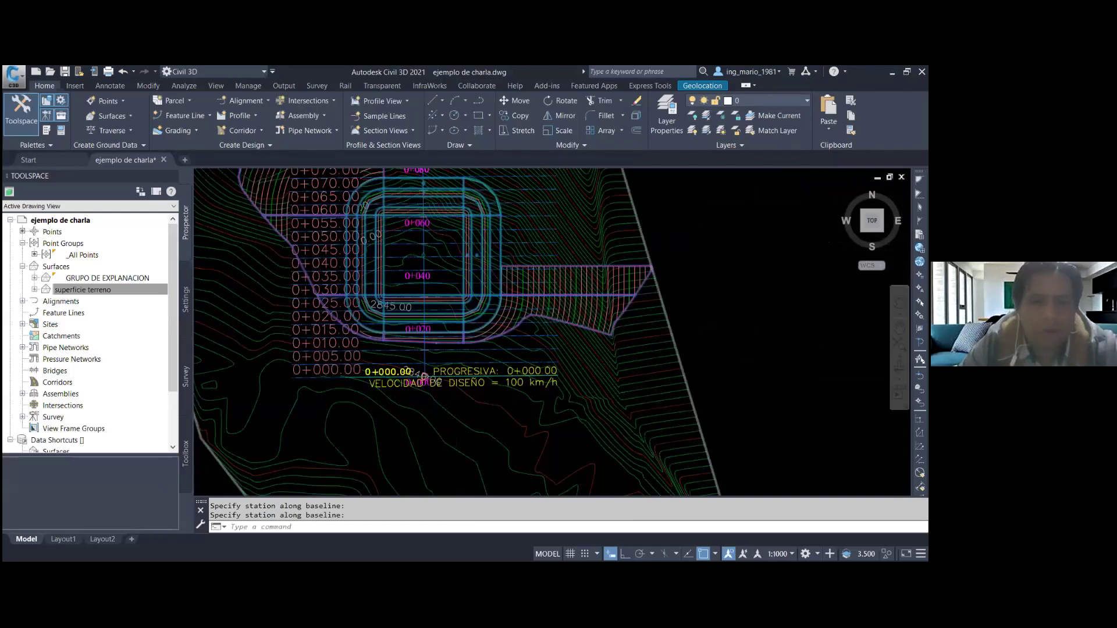
scroll(424, 375, down, 2)
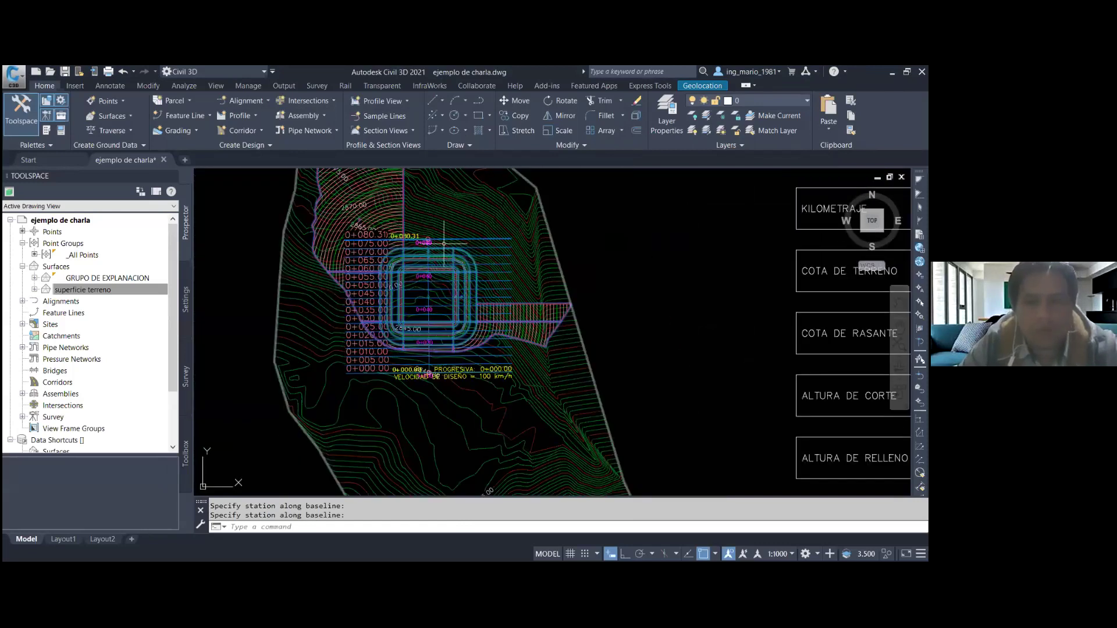
scroll(444, 243, up, 2)
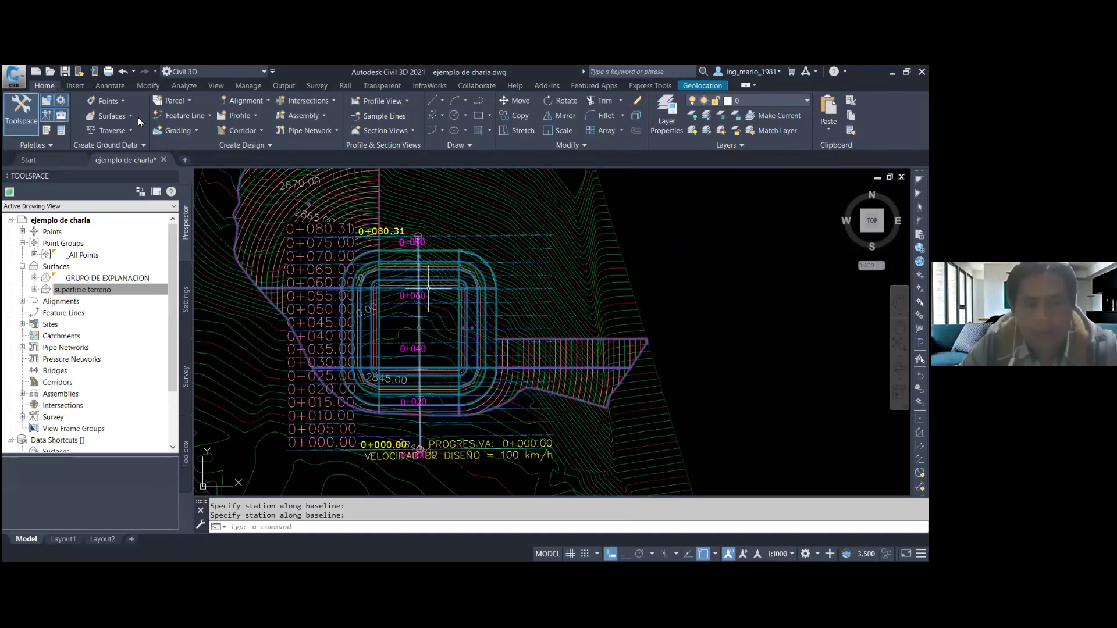
scroll(360, 340, down, 3)
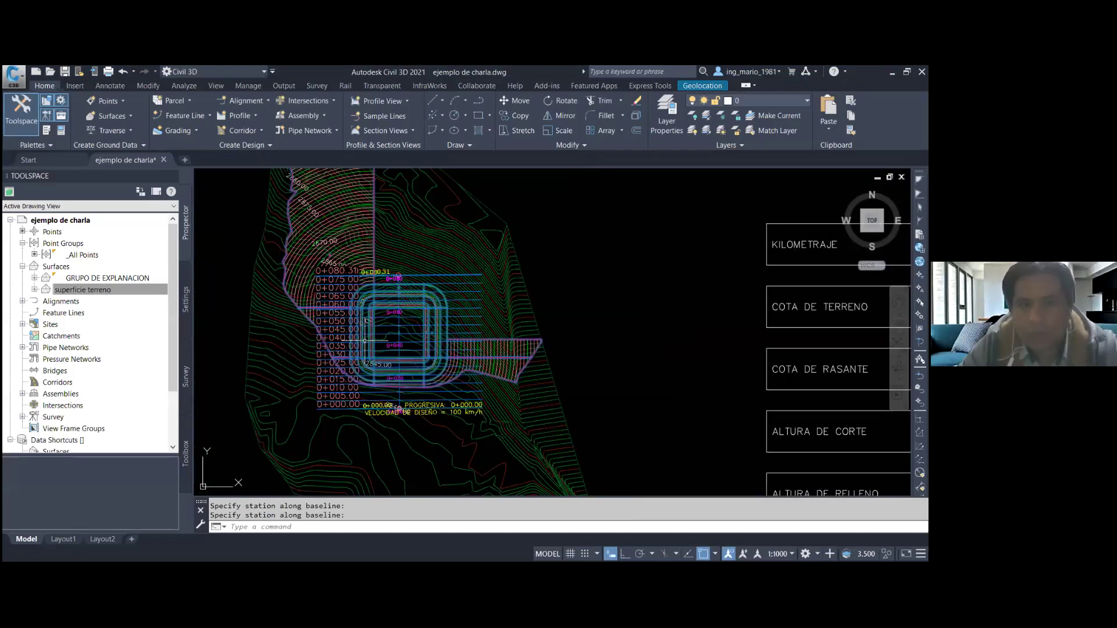
scroll(360, 340, down, 3)
scroll(361, 340, down, 2)
key(ctrl+s)
click(610, 294)
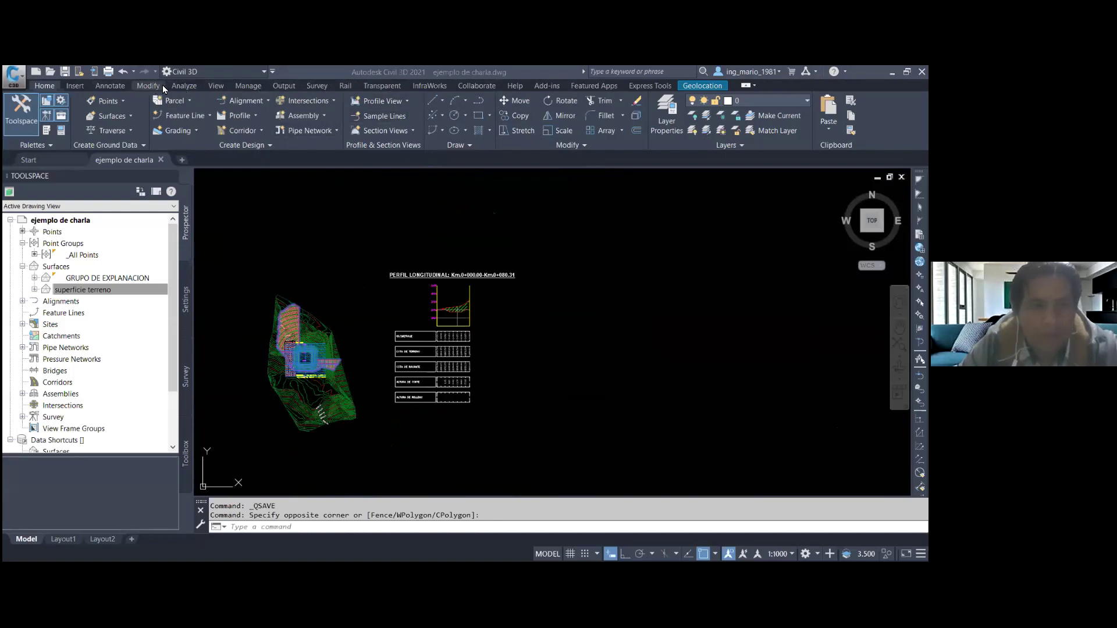
- Begin a style import with Plantilla 2.dwt as the source drawing
click(249, 87)
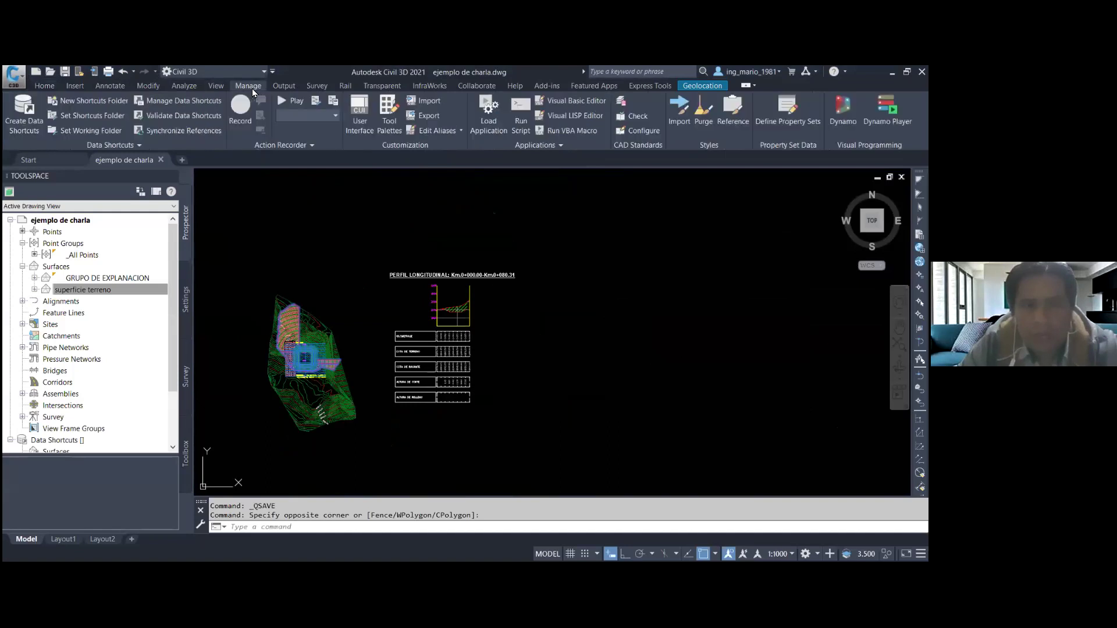
click(679, 111)
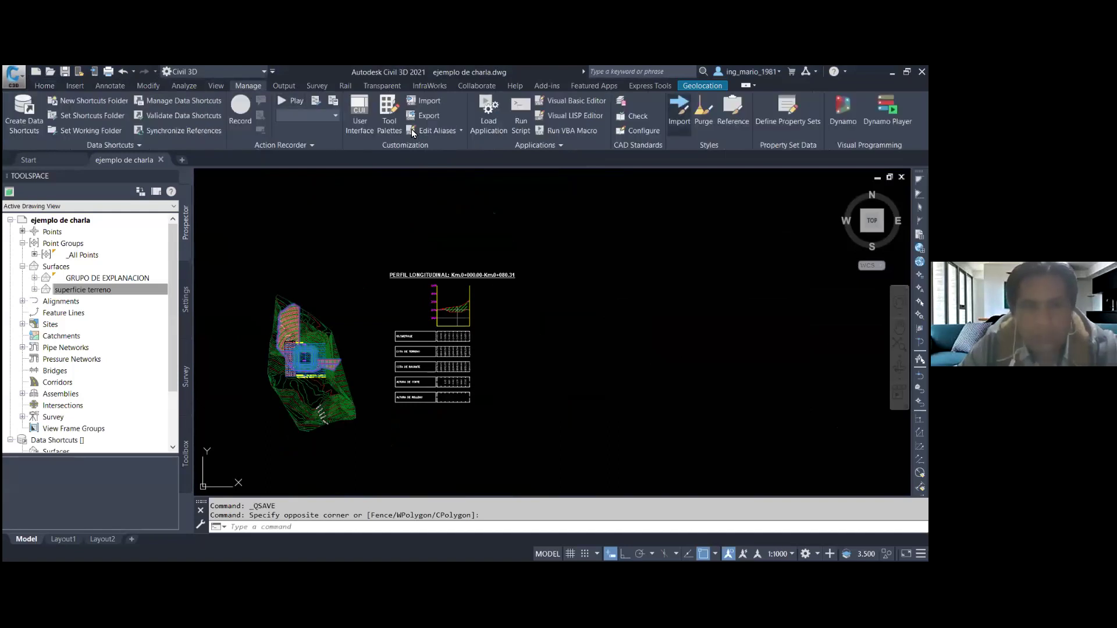
click(214, 222)
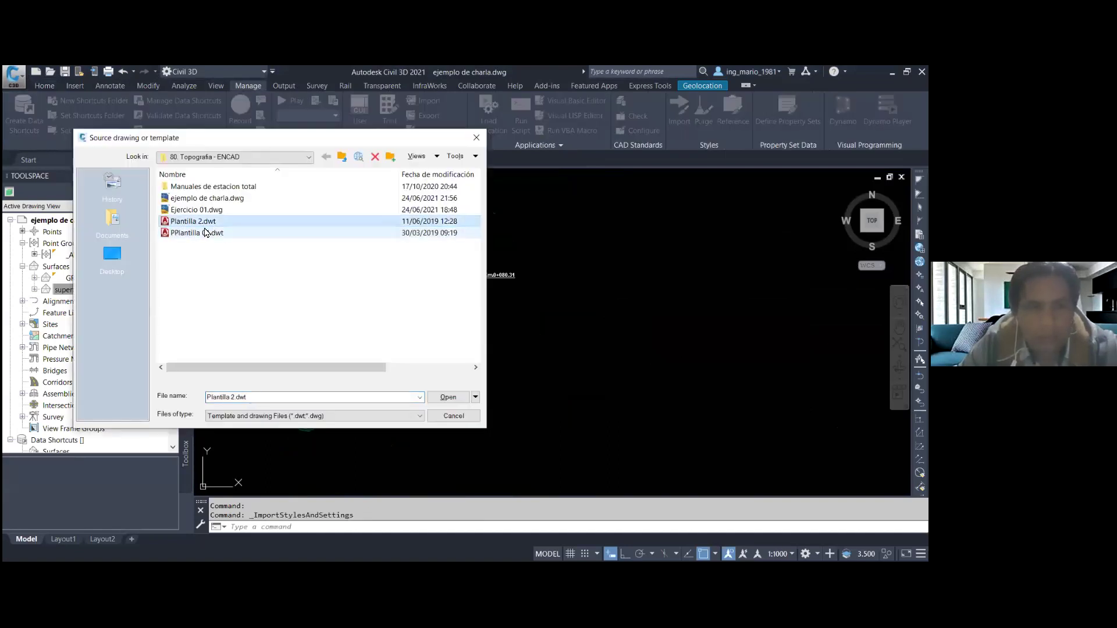
- Import all checked styles from Plantilla 2.dwt, overwriting duplicates (177 styles, 1433 settings)
click(448, 397)
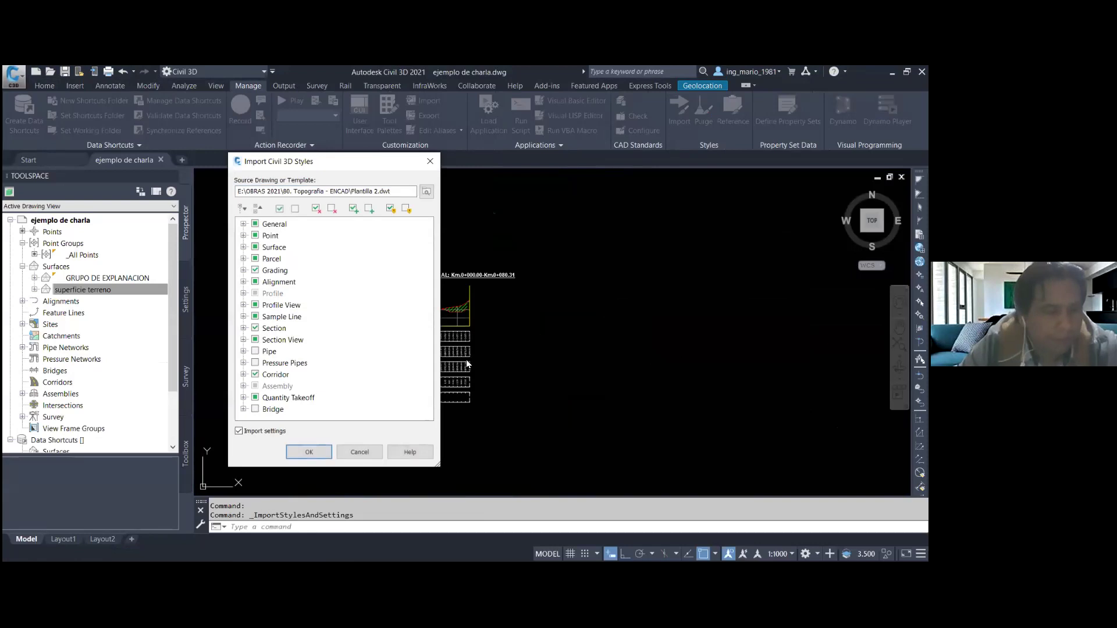
click(308, 453)
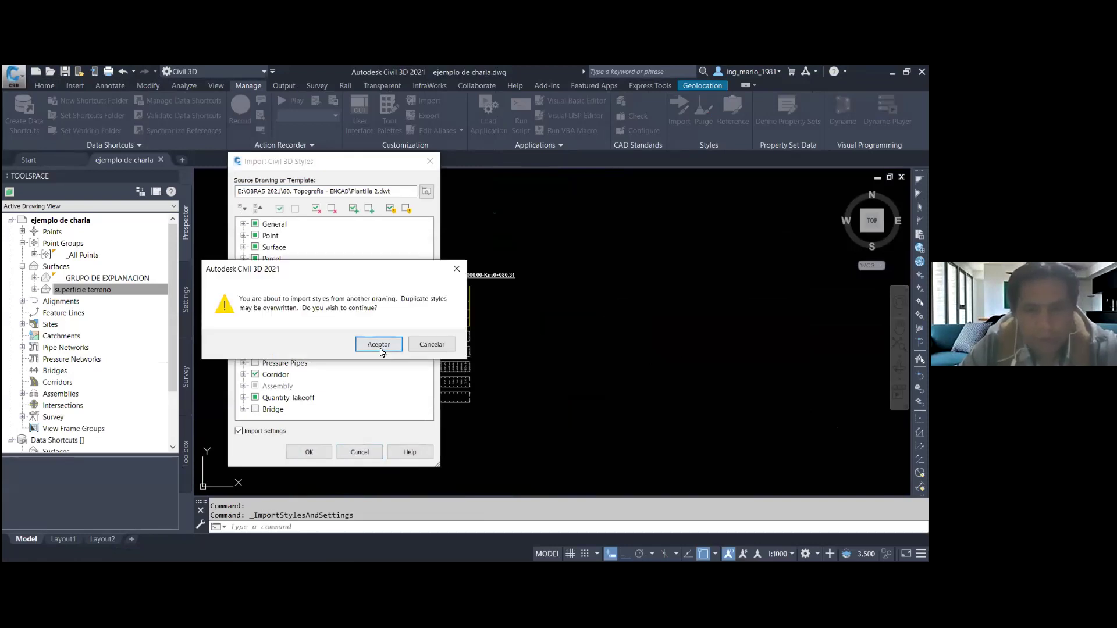
click(378, 344)
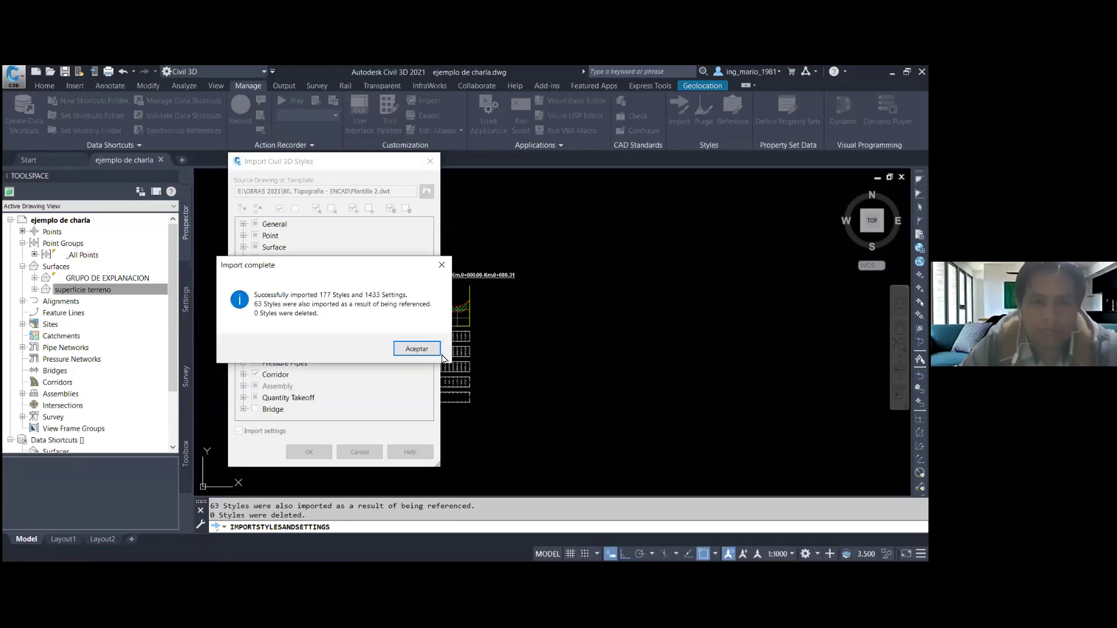
click(416, 348)
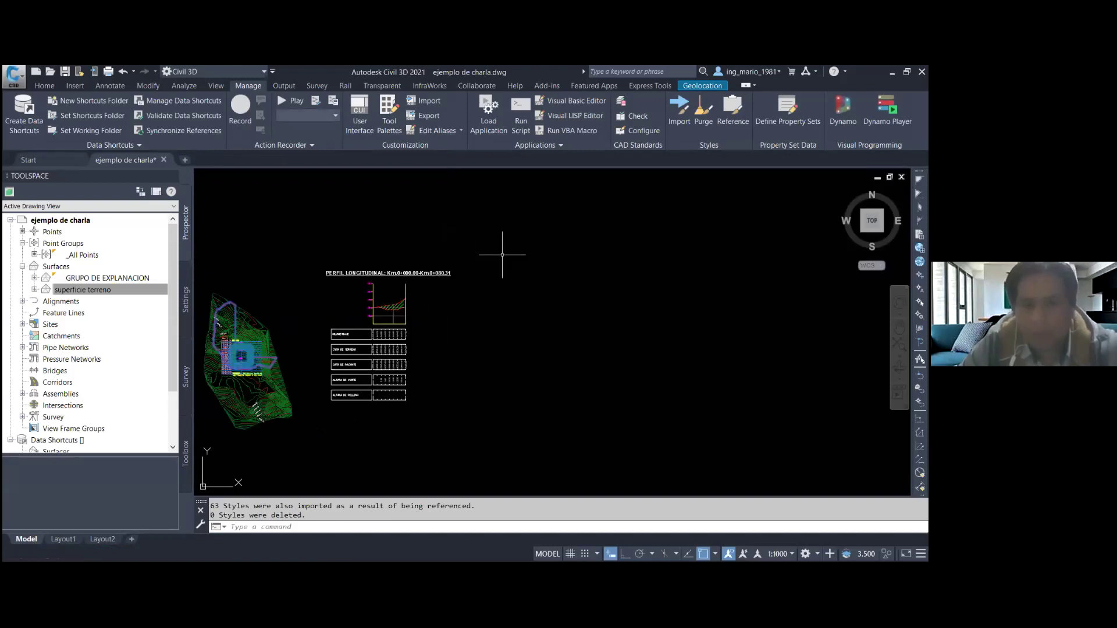
- Create multiple section views with style SECCIÓN TIPICA and band set COTA TERRENO_RASANTE
click(506, 300)
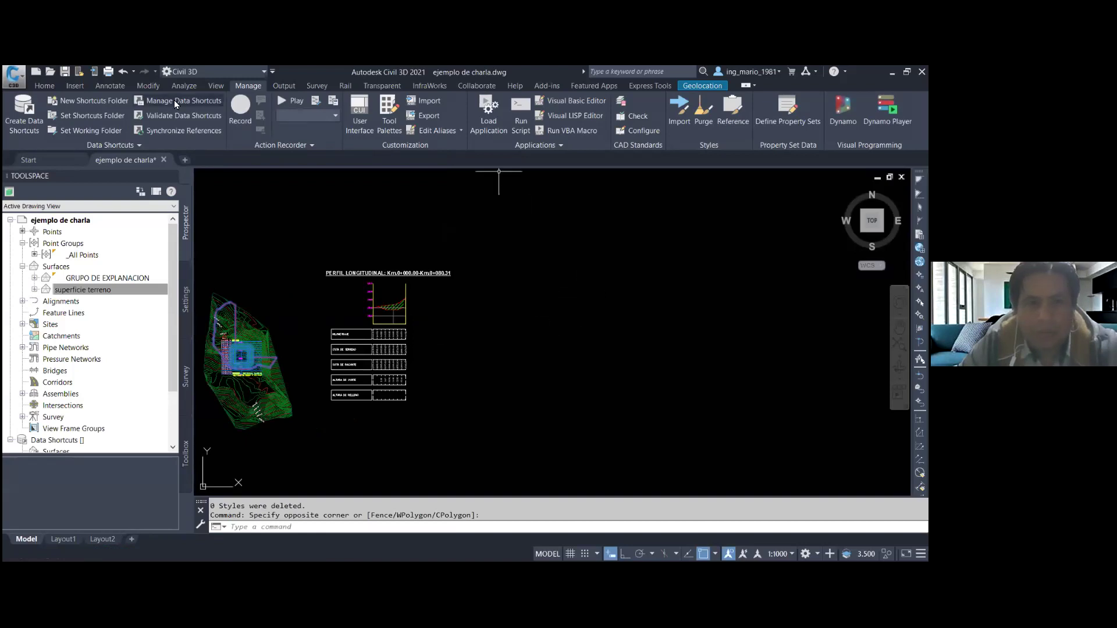
click(44, 86)
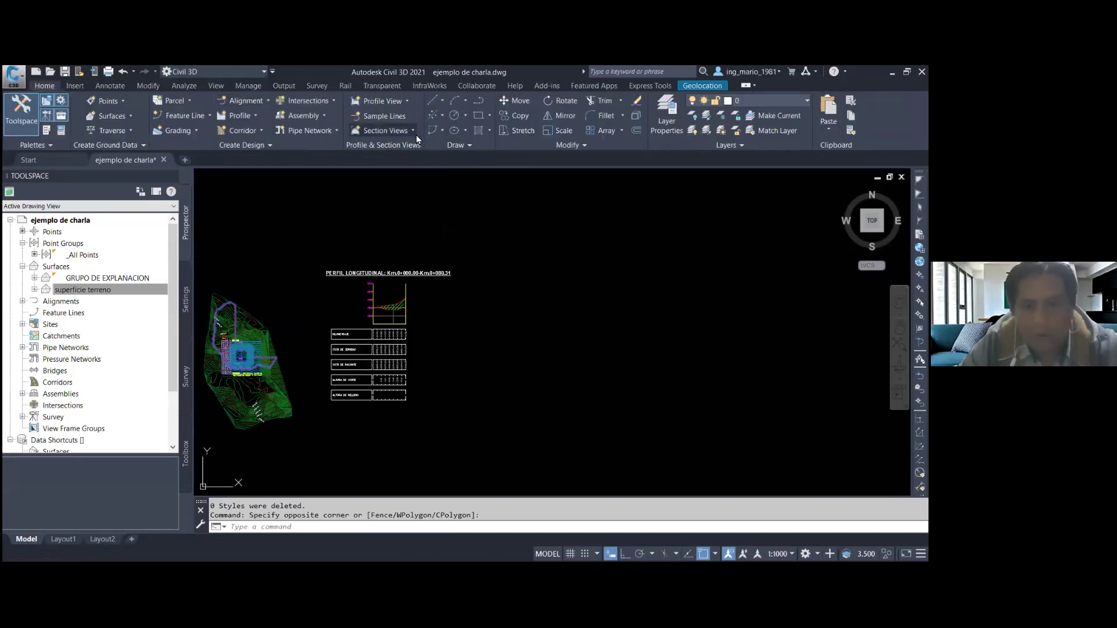
click(412, 131)
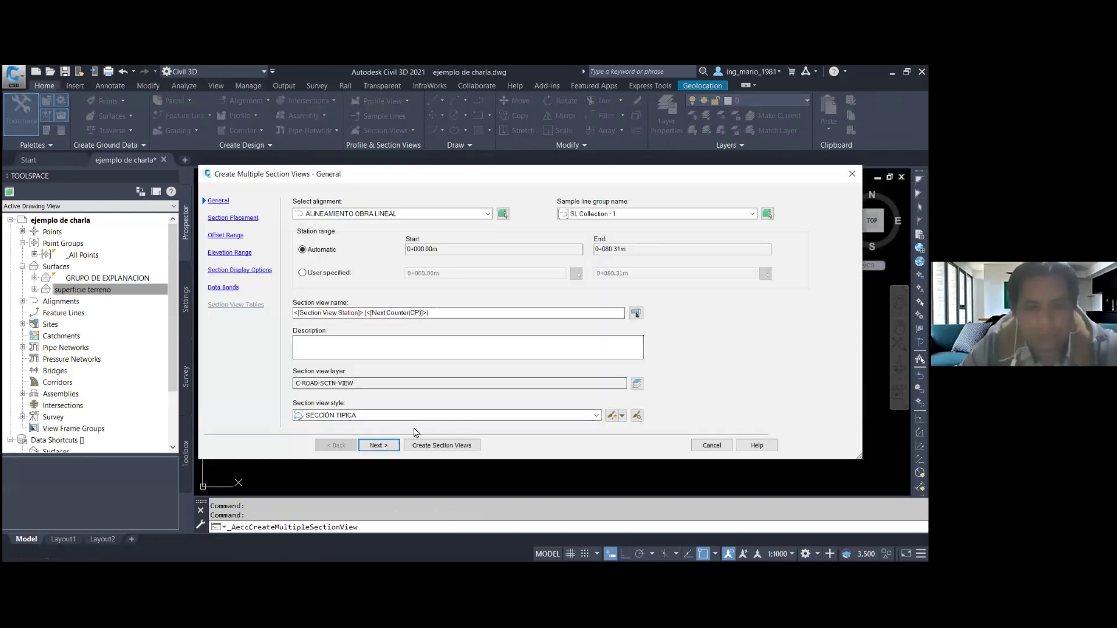
click(389, 452)
click(390, 451)
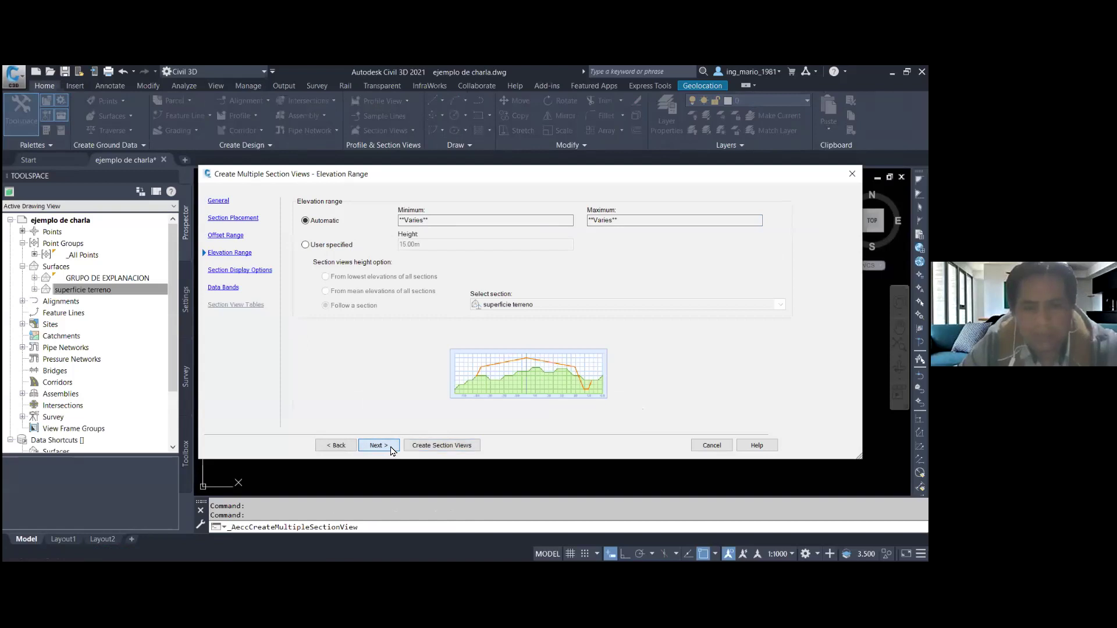
click(391, 450)
click(392, 450)
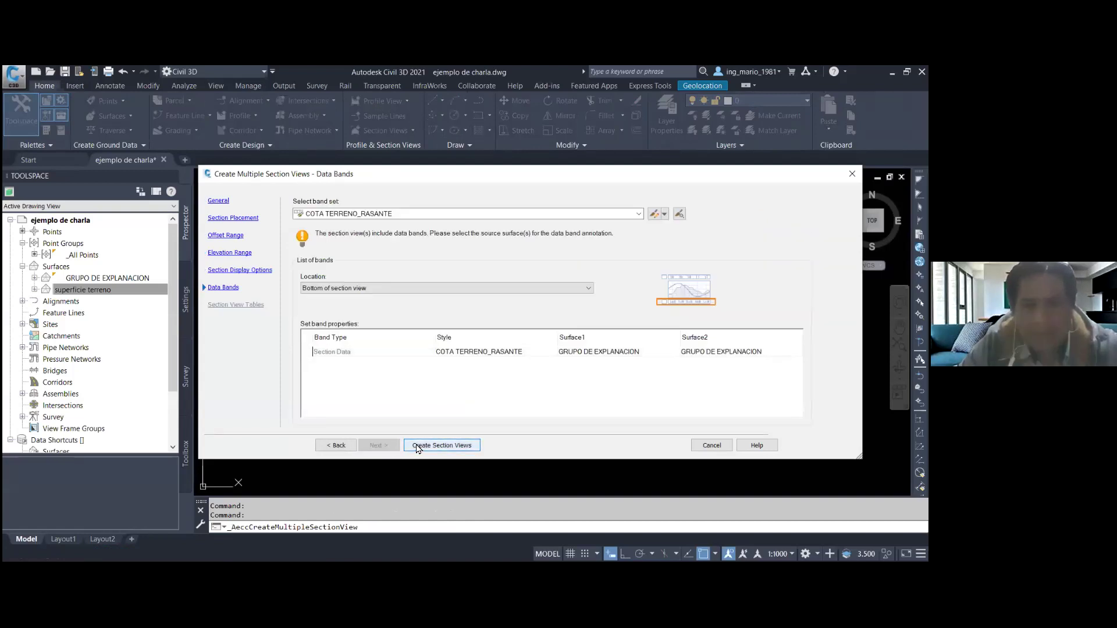
click(417, 446)
click(616, 326)
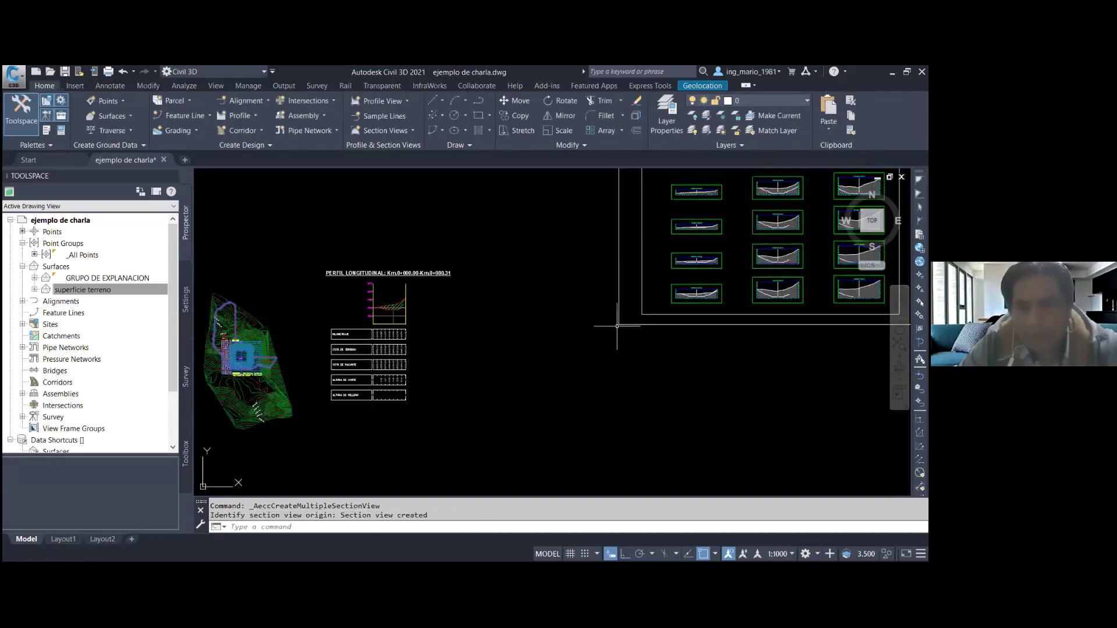
scroll(617, 326, down, 1)
scroll(558, 302, up, 2)
scroll(523, 290, up, 2)
scroll(517, 289, up, 2)
scroll(494, 297, up, 5)
scroll(524, 361, up, 2)
scroll(528, 375, down, 2)
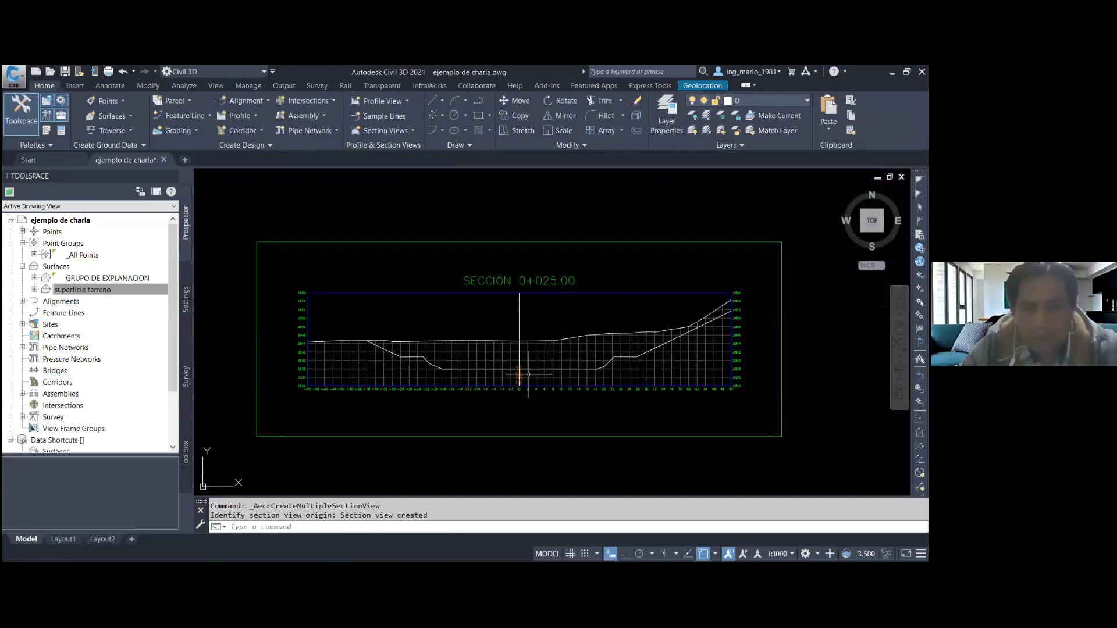
scroll(512, 372, up, 1)
scroll(483, 407, up, 1)
scroll(466, 448, down, 3)
scroll(465, 448, down, 2)
scroll(474, 439, down, 2)
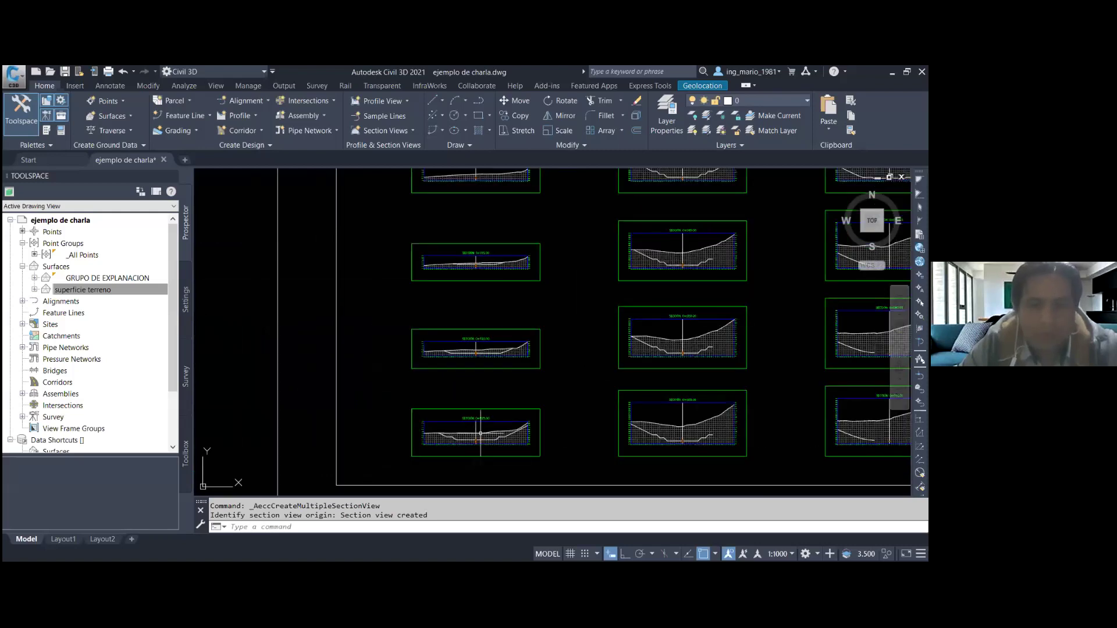
scroll(480, 433, up, 3)
scroll(489, 413, up, 3)
scroll(500, 395, up, 2)
scroll(509, 384, down, 2)
scroll(510, 383, down, 1)
scroll(465, 372, down, 2)
scroll(408, 361, up, 2)
scroll(372, 358, down, 2)
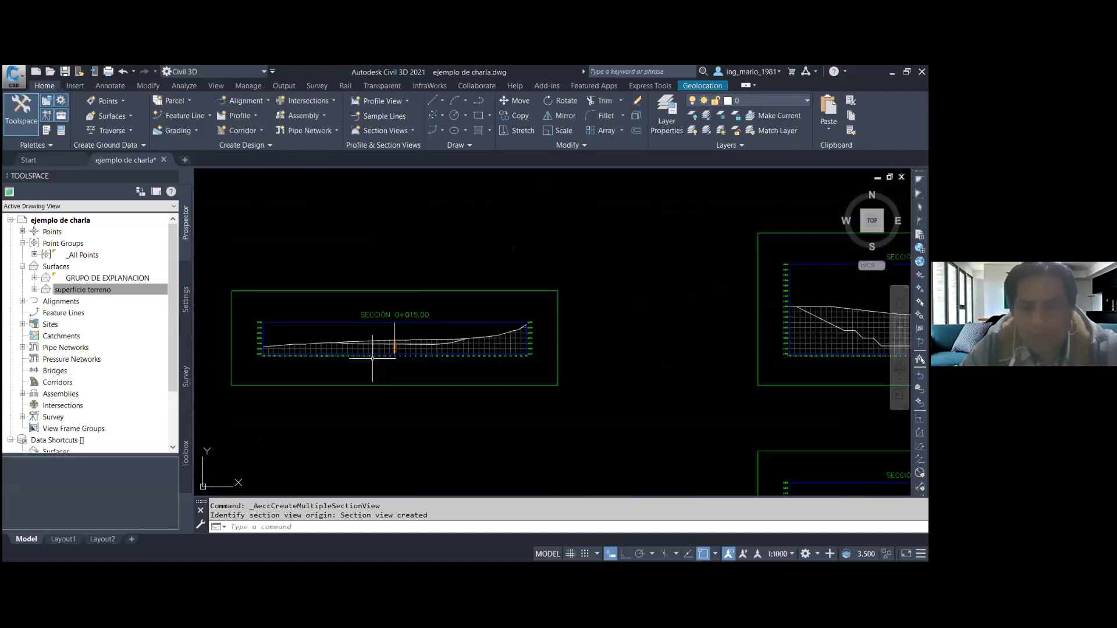
scroll(372, 358, down, 3)
scroll(552, 349, up, 2)
scroll(616, 347, up, 2)
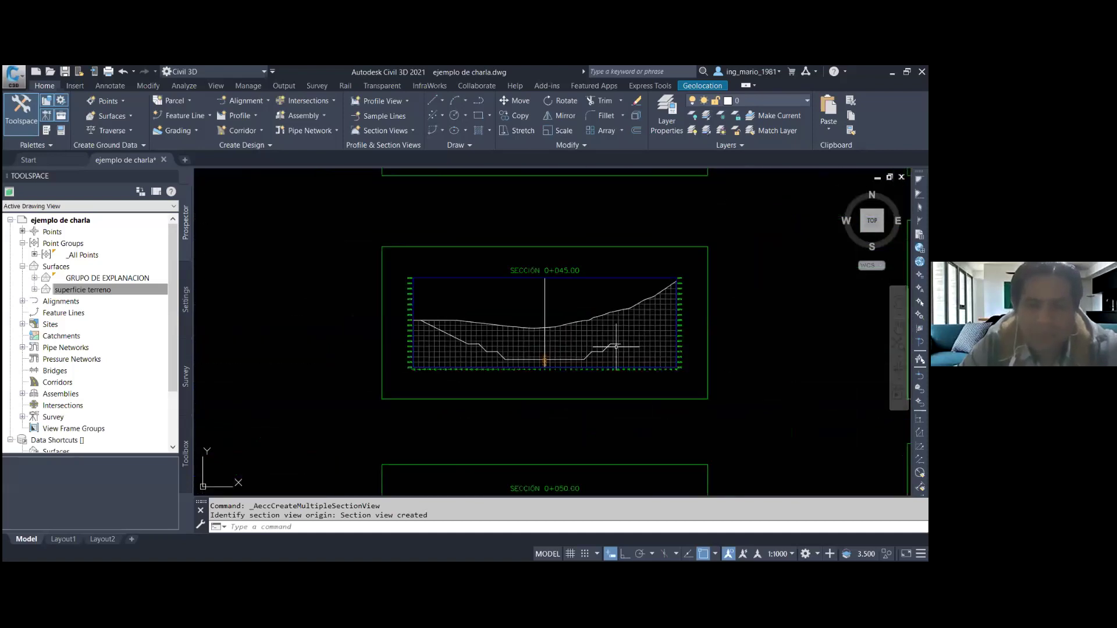
scroll(616, 347, up, 3)
scroll(588, 324, down, 2)
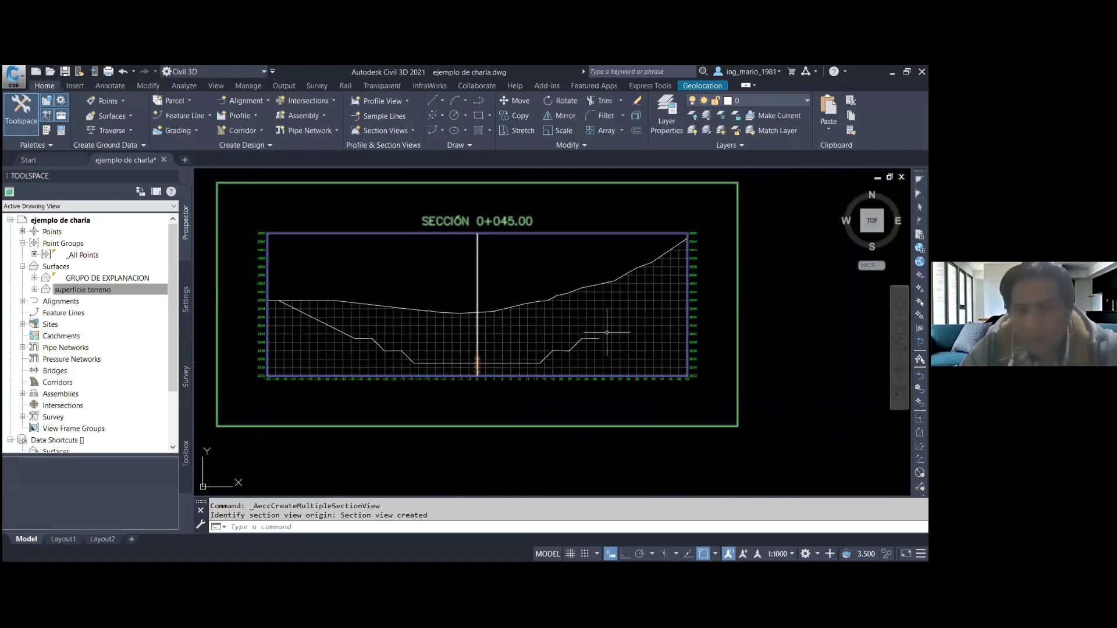
scroll(607, 333, down, 2)
scroll(608, 343, down, 2)
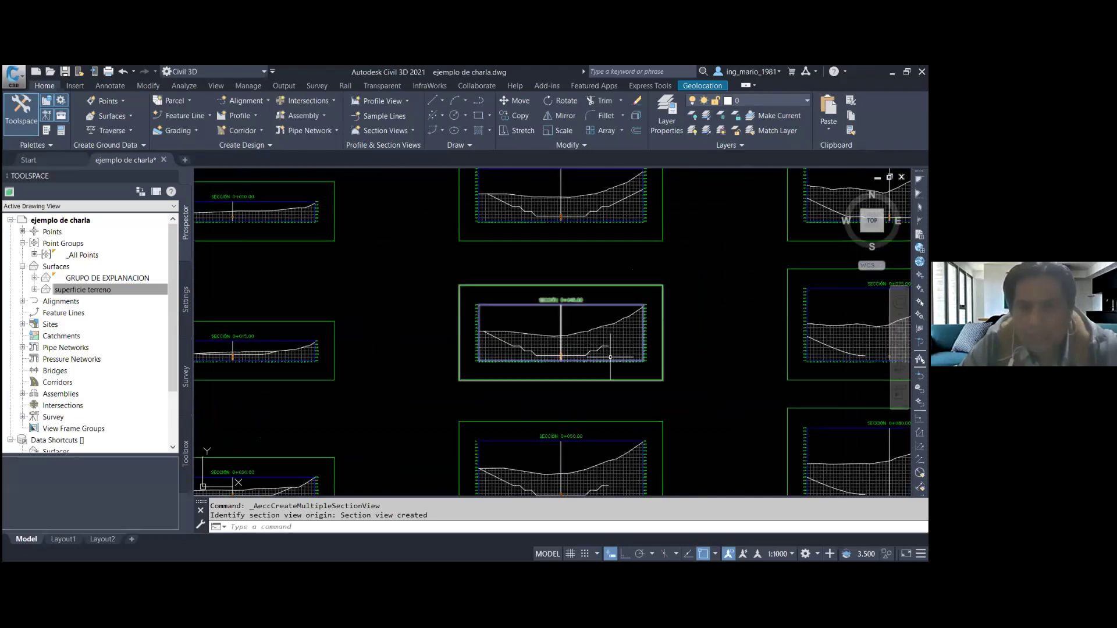
scroll(610, 357, down, 2)
scroll(606, 349, up, 3)
scroll(602, 302, up, 1)
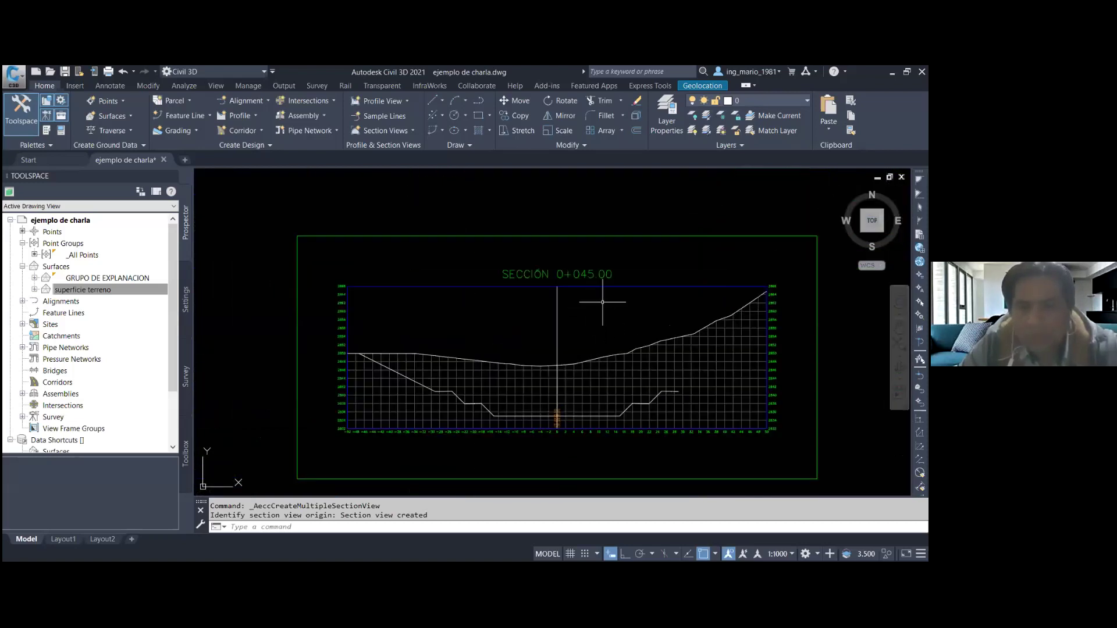
scroll(602, 302, up, 1)
scroll(610, 324, down, 3)
scroll(609, 319, down, 1)
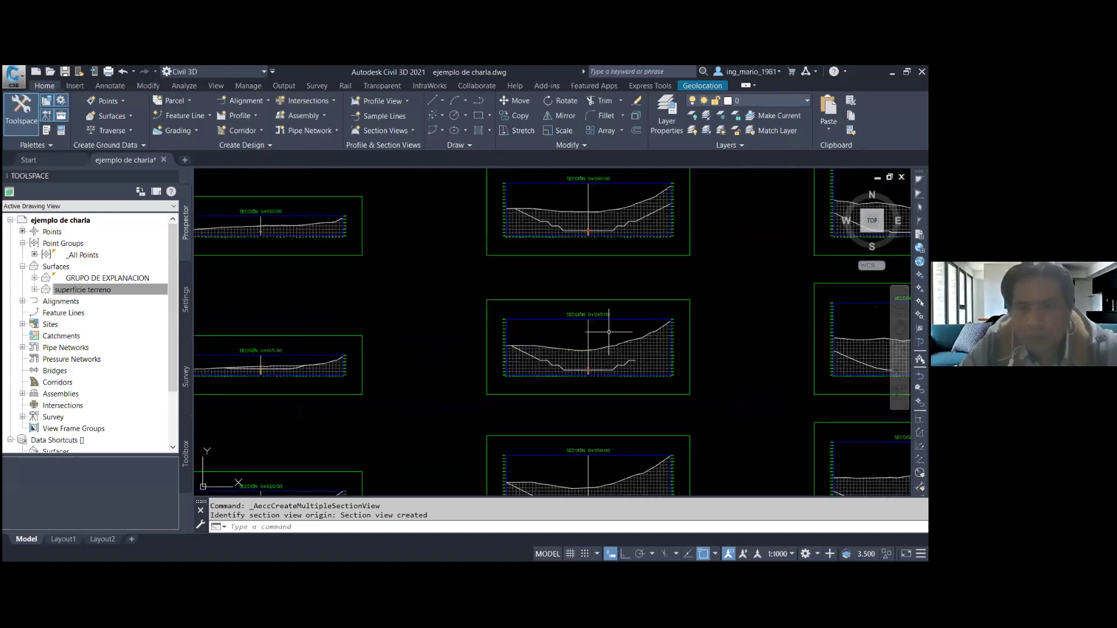
scroll(608, 332, down, 2)
scroll(499, 375, up, 2)
scroll(499, 375, up, 2)
scroll(499, 375, up, 1)
scroll(499, 375, down, 3)
scroll(498, 374, up, 3)
scroll(498, 374, down, 2)
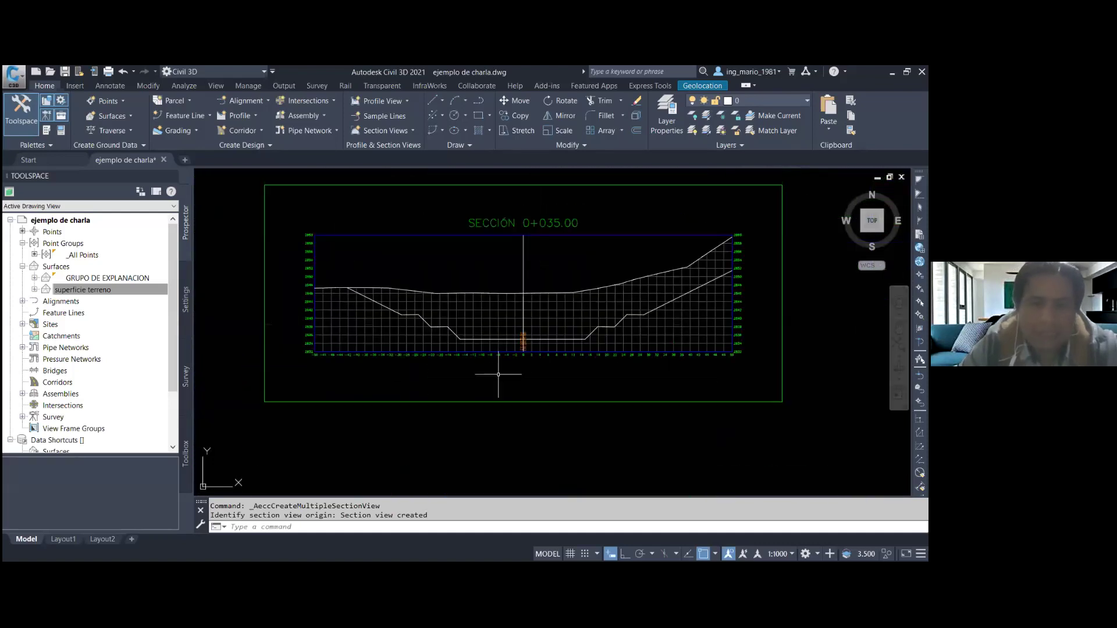
scroll(503, 358, down, 3)
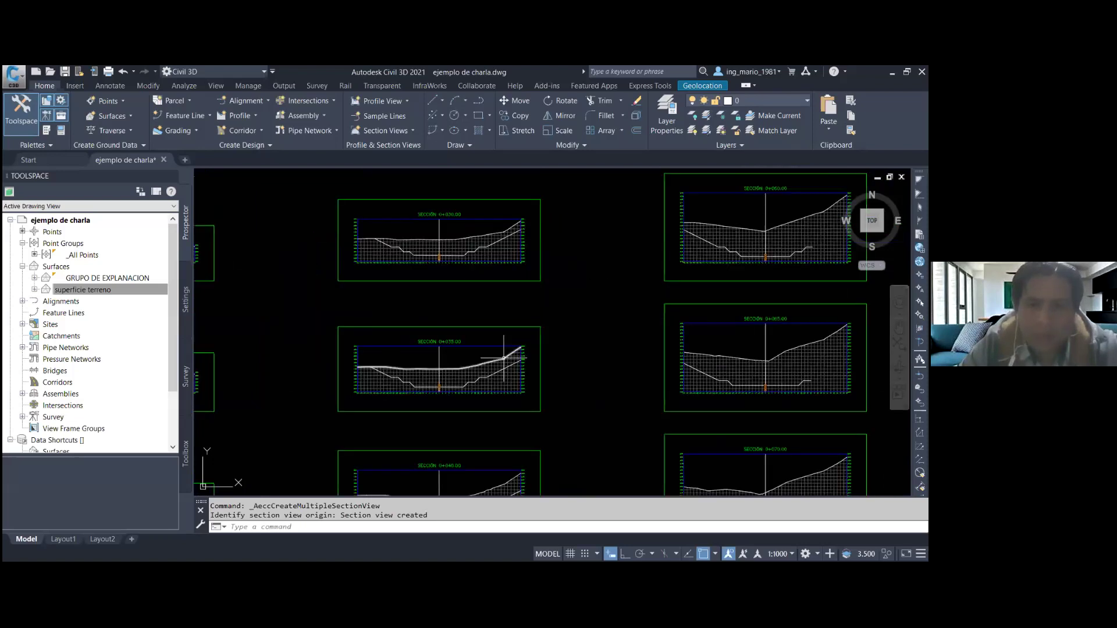
scroll(503, 358, up, 2)
mouse_move(534, 338)
mouse_down()
mouse_move(691, 261)
mouse_move(530, 361)
mouse_up()
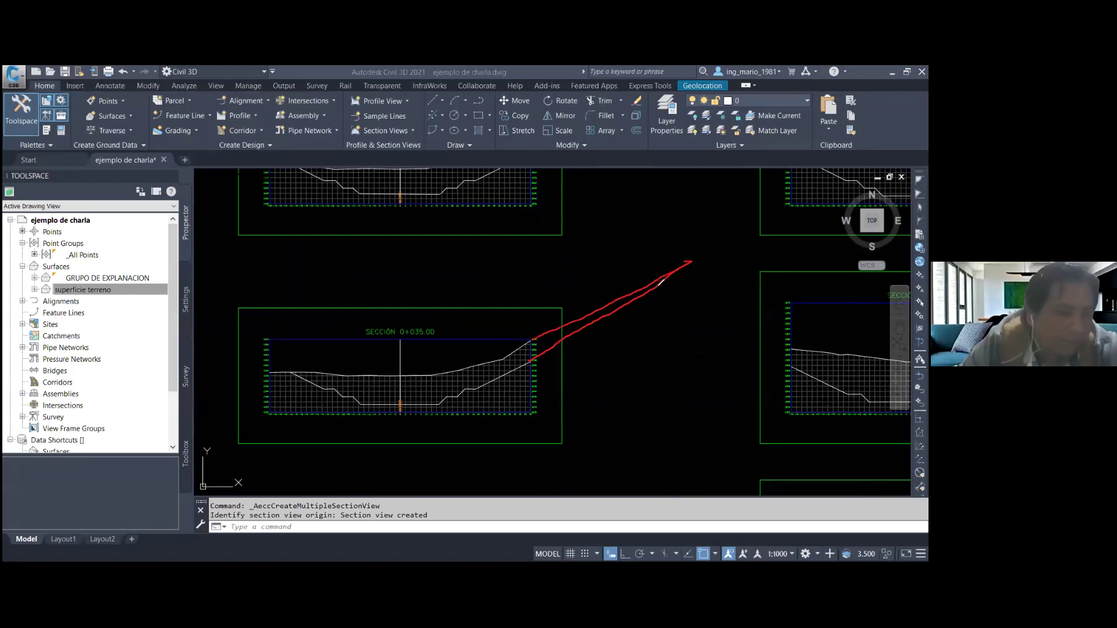
key(e)
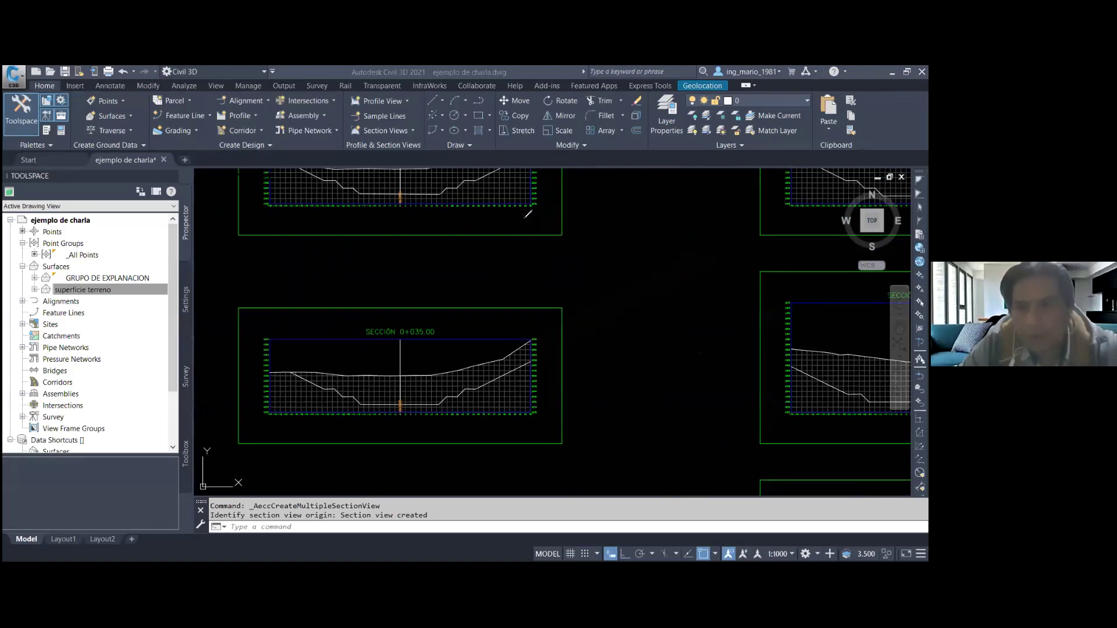
scroll(637, 315, down, 2)
scroll(442, 295, up, 4)
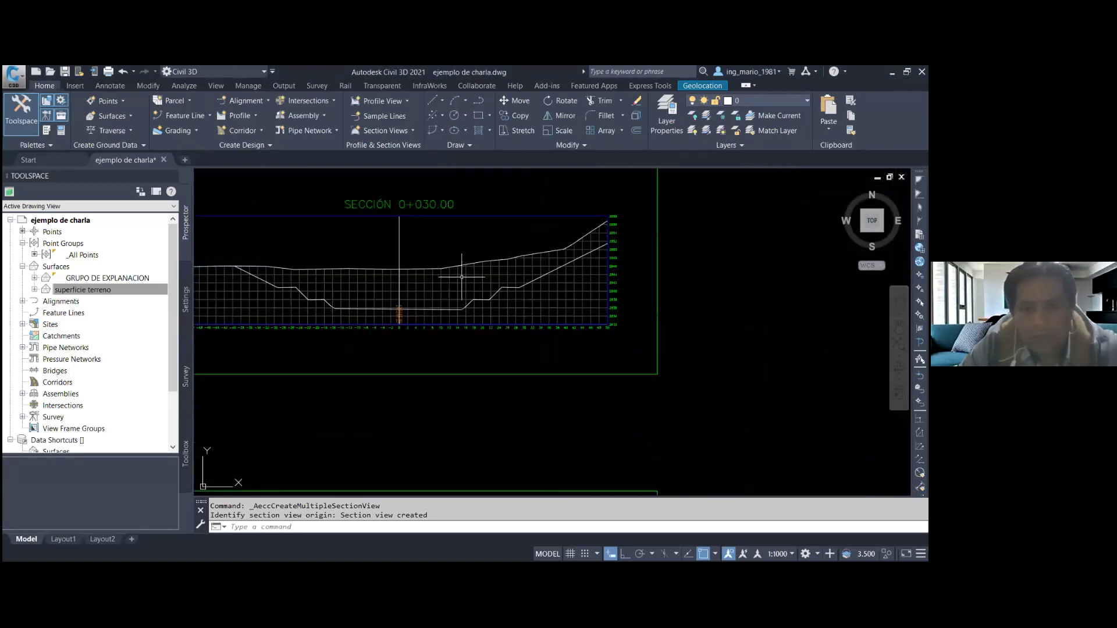
scroll(442, 295, down, 3)
scroll(442, 295, down, 1)
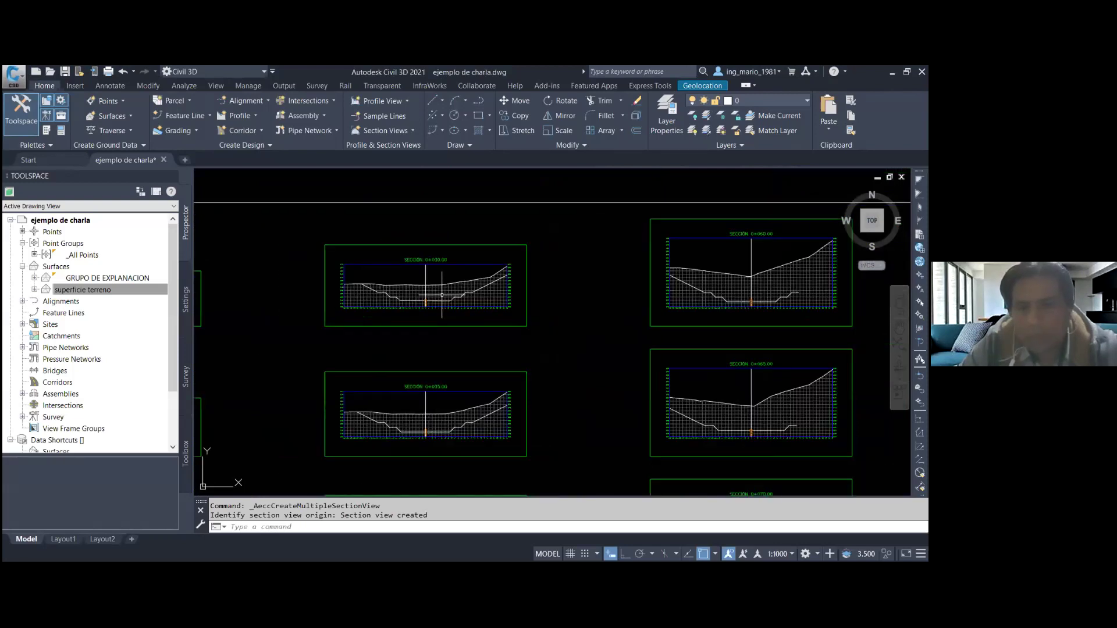
scroll(442, 295, down, 2)
scroll(669, 291, up, 1)
scroll(687, 292, up, 2)
scroll(687, 291, down, 2)
scroll(687, 291, down, 1)
scroll(675, 286, down, 2)
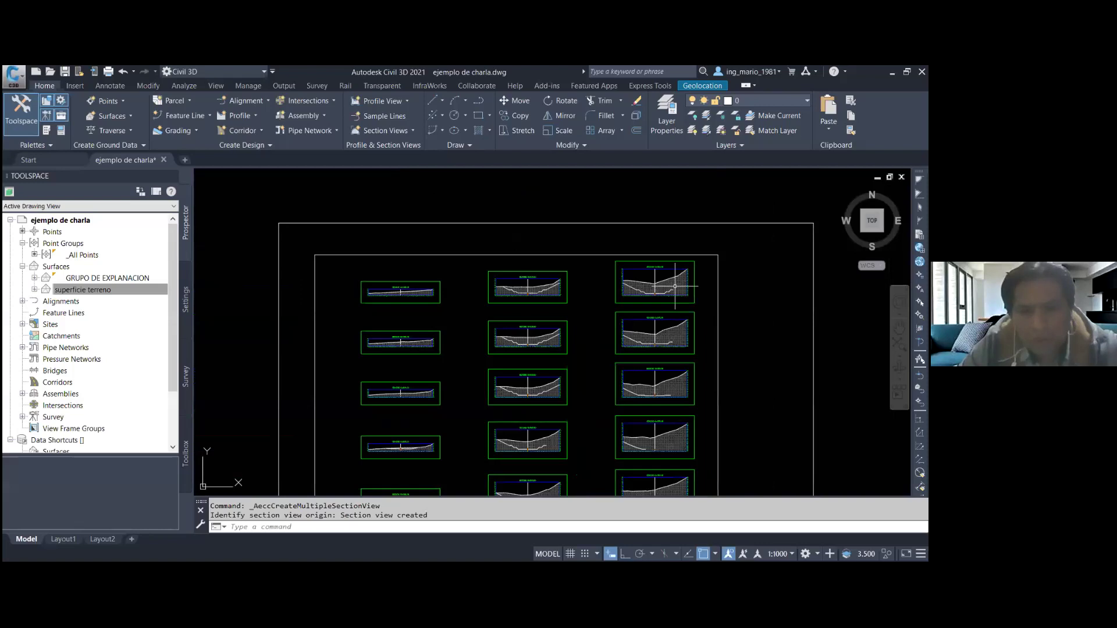
scroll(675, 286, up, 3)
scroll(675, 286, up, 1)
scroll(675, 286, down, 1)
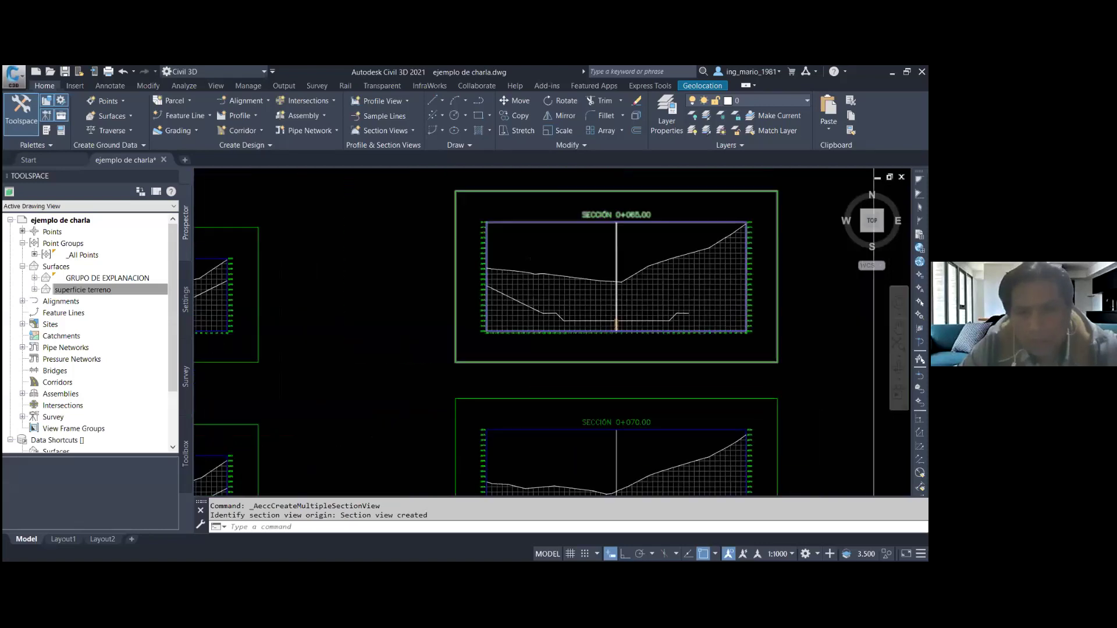
scroll(674, 286, down, 3)
scroll(591, 342, down, 3)
scroll(490, 372, up, 2)
scroll(491, 387, up, 1)
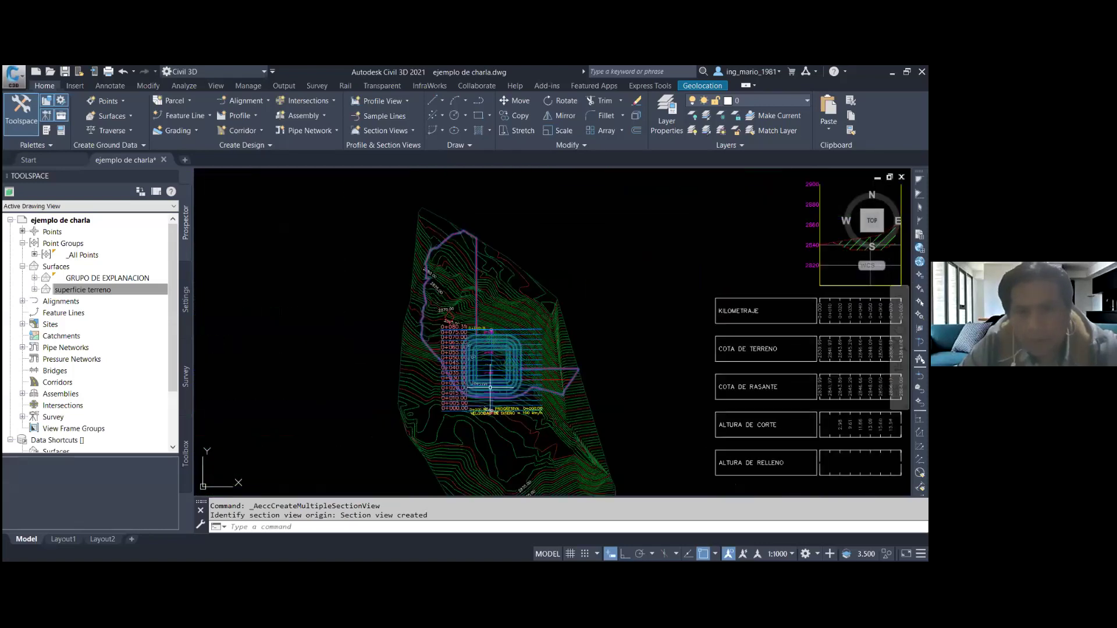
scroll(490, 386, up, 2)
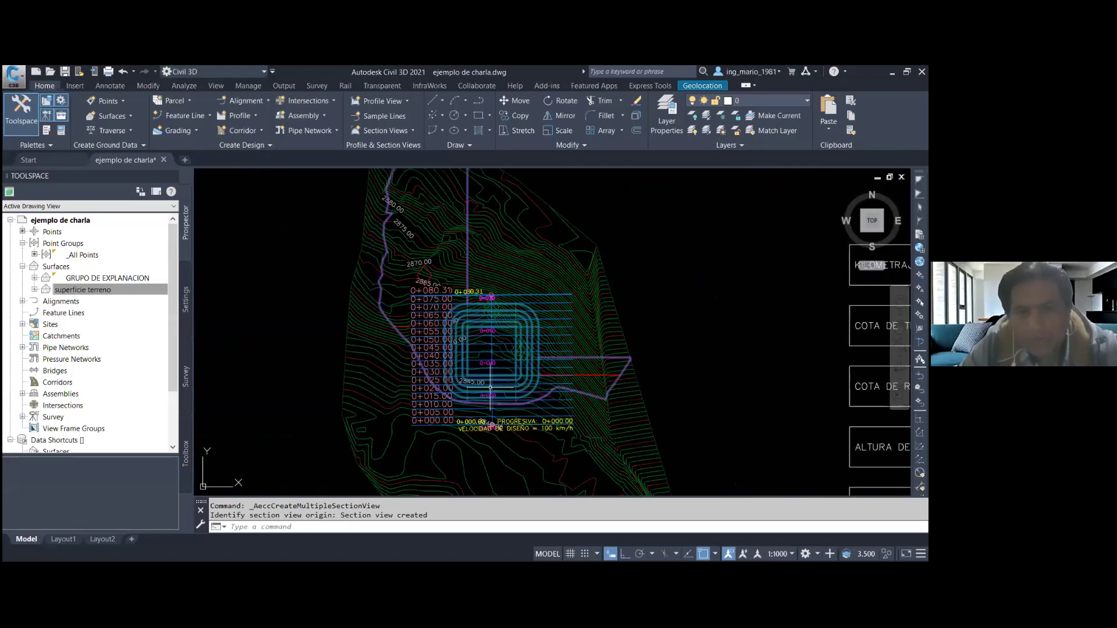
scroll(491, 386, up, 2)
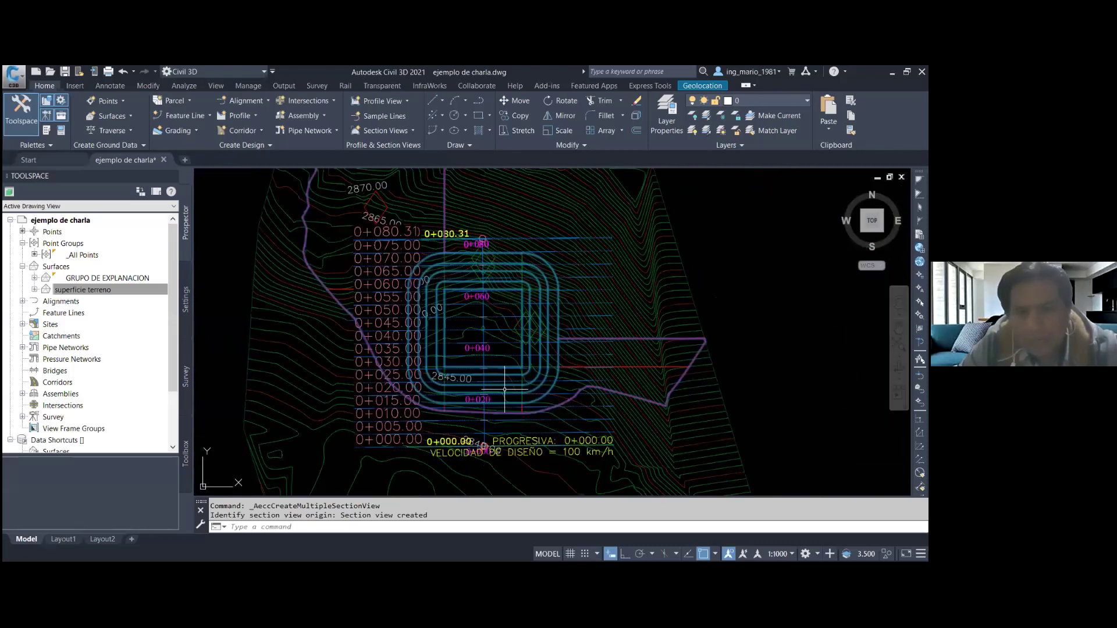
scroll(531, 382, down, 5)
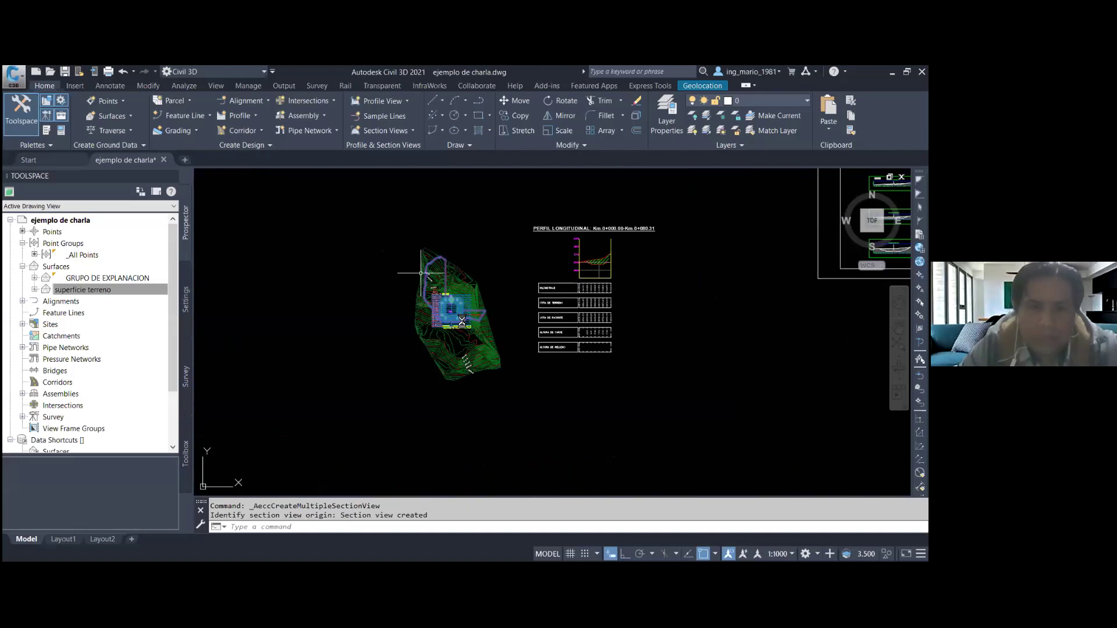
scroll(421, 273, up, 5)
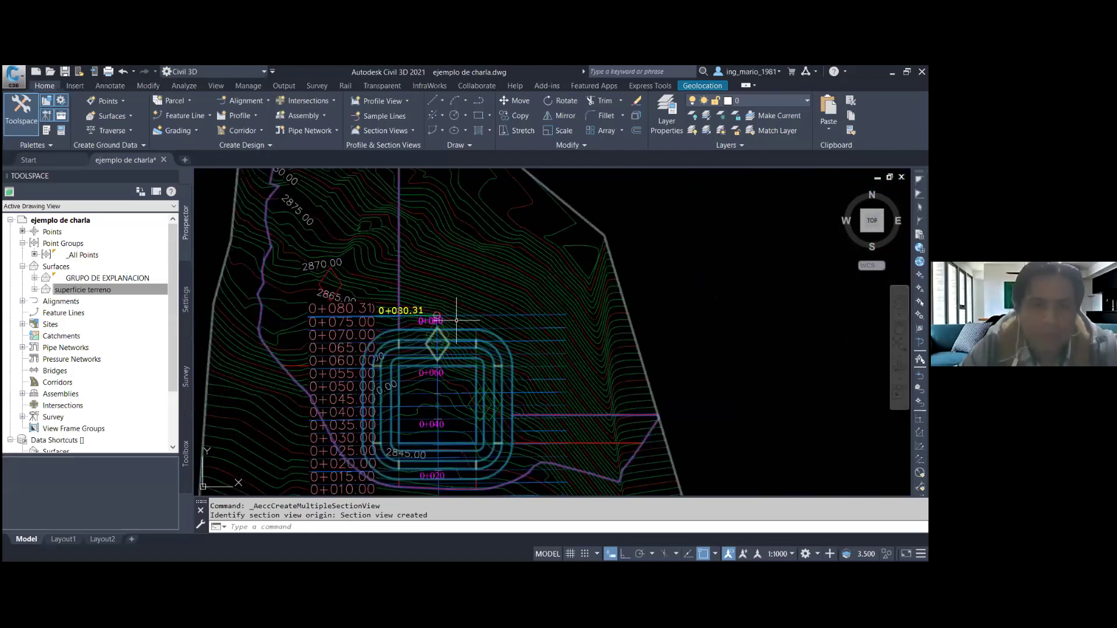
key(Escape)
click(399, 232)
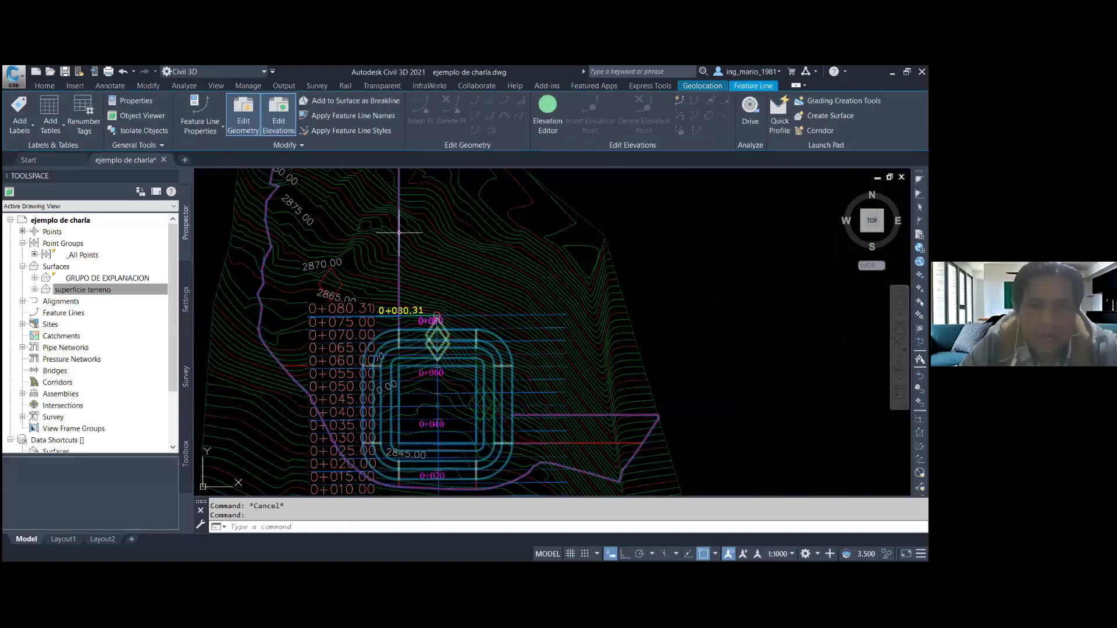
key(Escape)
scroll(440, 302, down, 2)
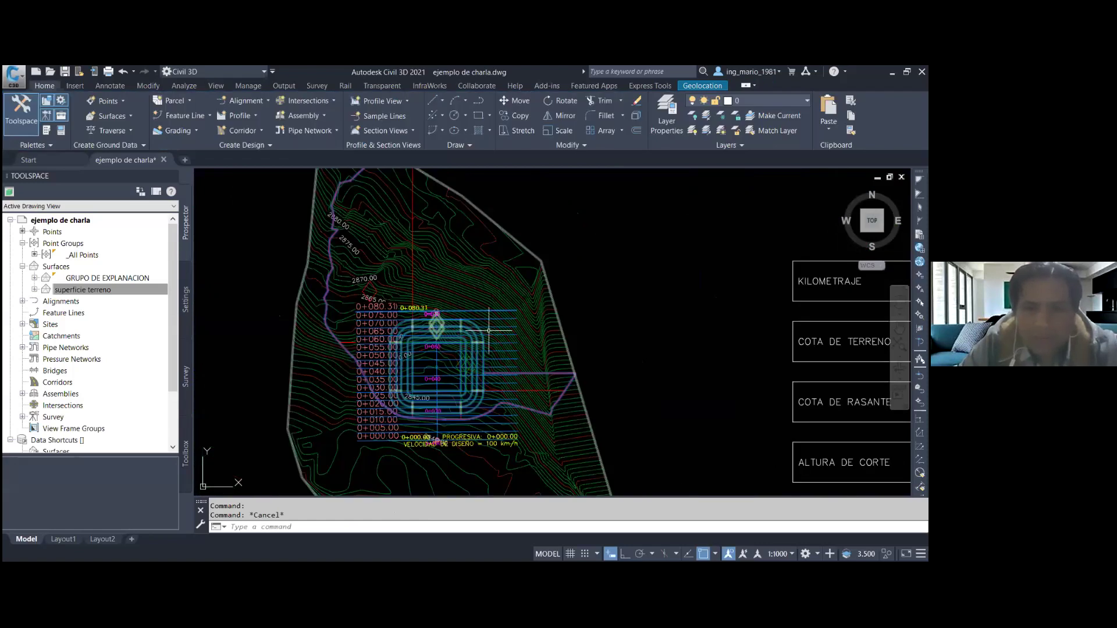
scroll(489, 331, up, 4)
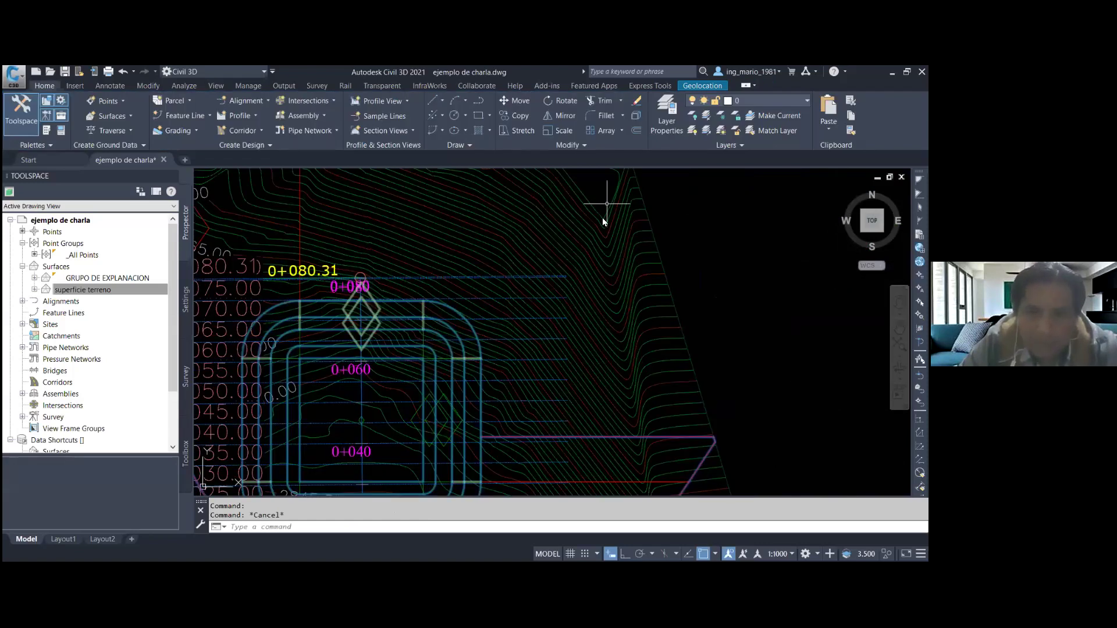
drag(482, 320, 488, 325)
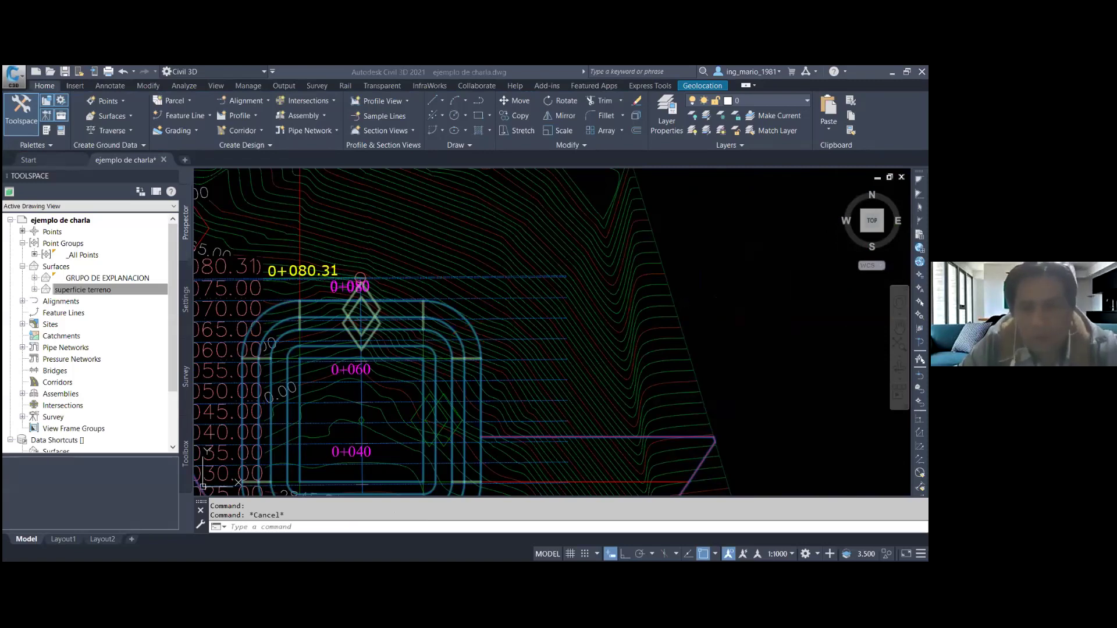
scroll(502, 278, down, 10)
scroll(502, 278, up, 5)
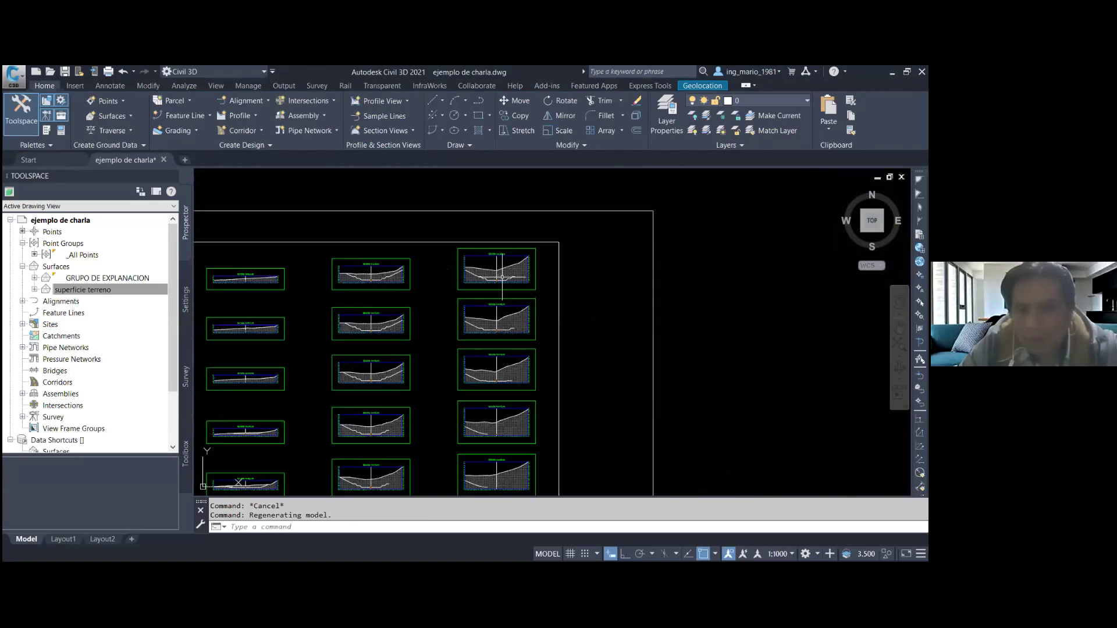
- Launch Compute Materials for alignment ALINEAMIENTO OBRA LINEAL and sample line group SL Collection - 1
scroll(502, 278, up, 5)
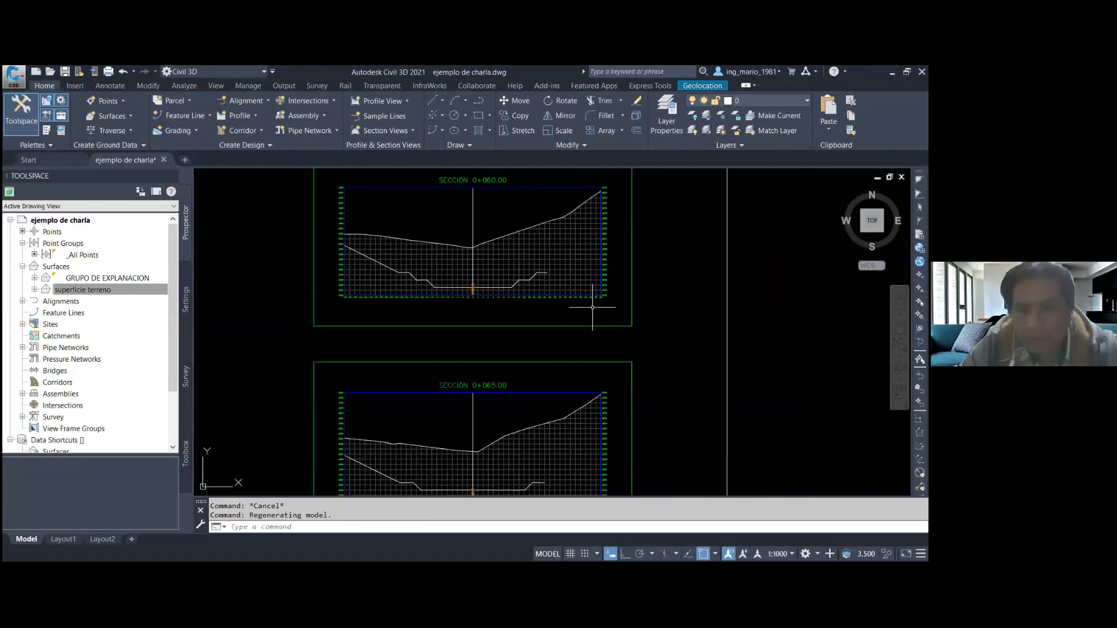
scroll(592, 307, down, 4)
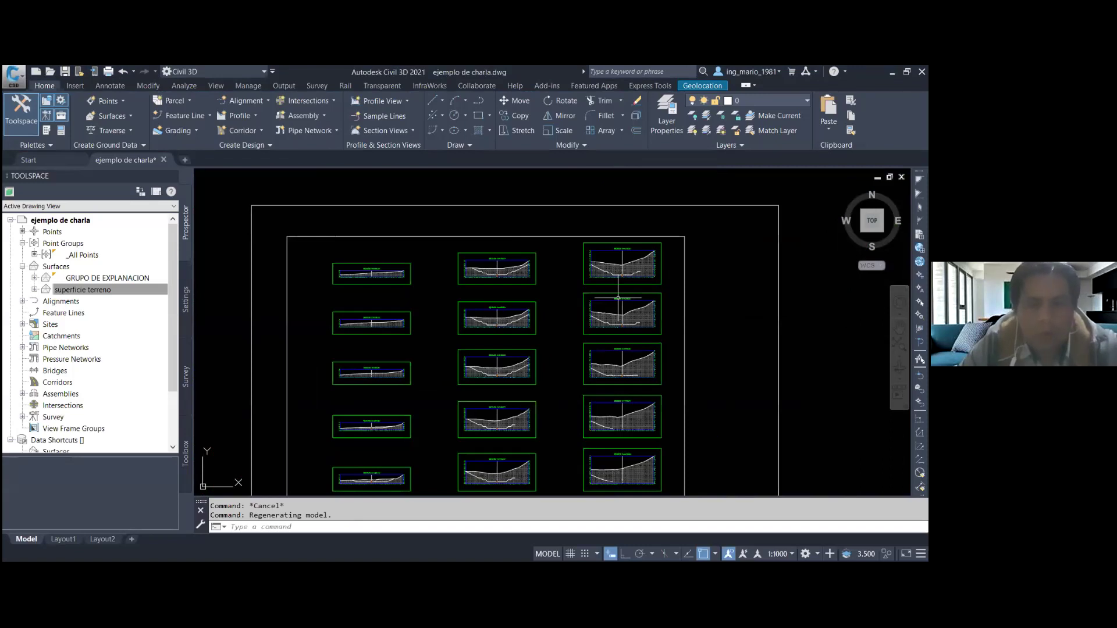
scroll(605, 232, down, 2)
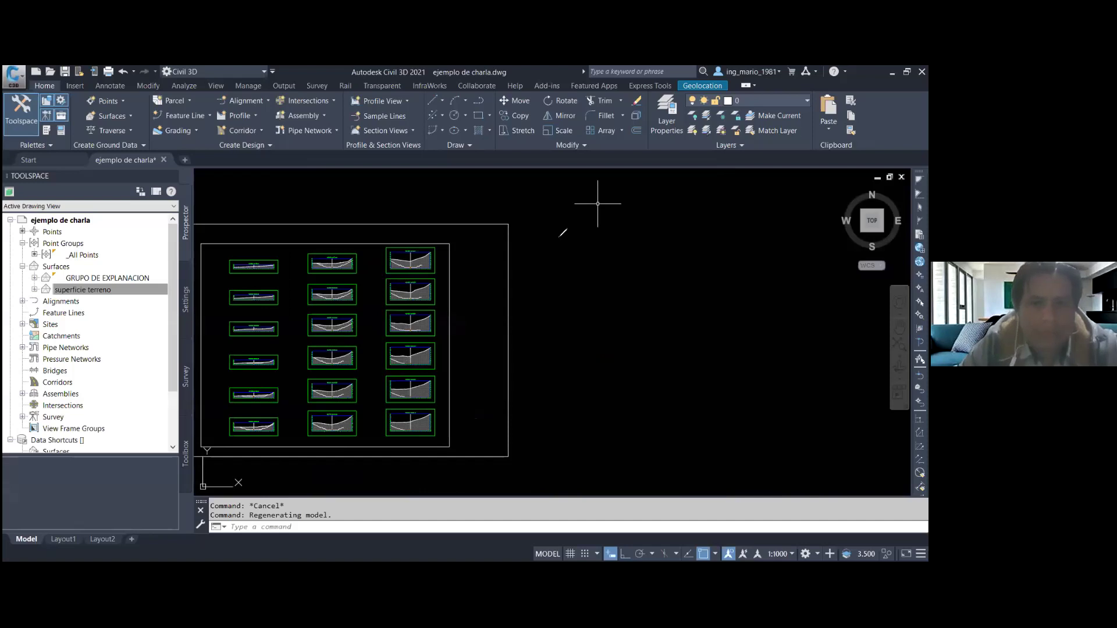
key(Escape)
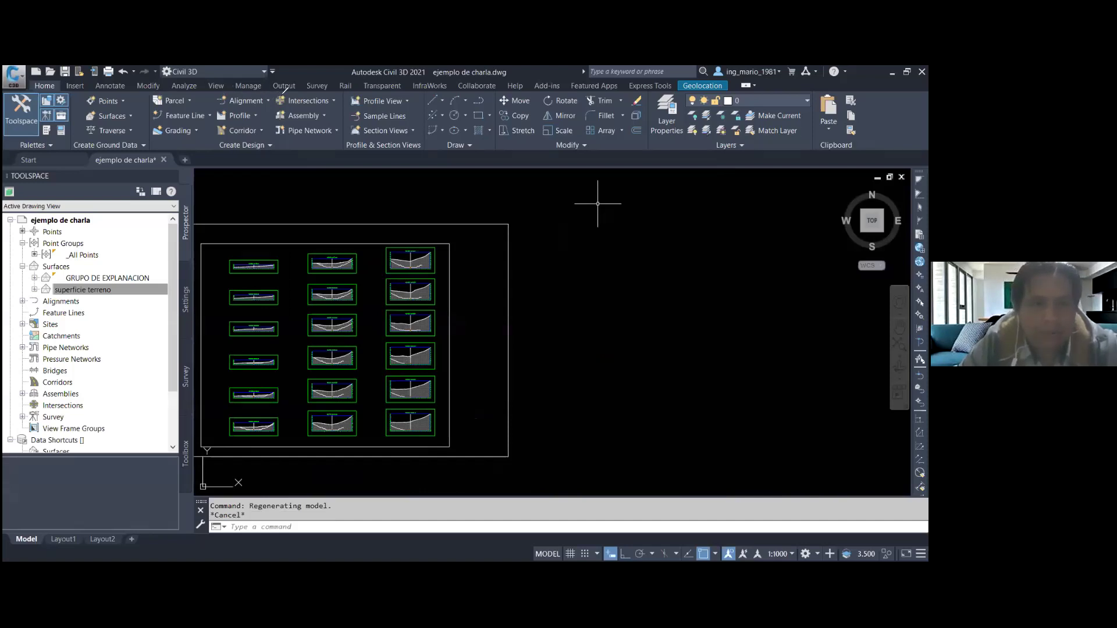
drag(227, 89, 271, 92)
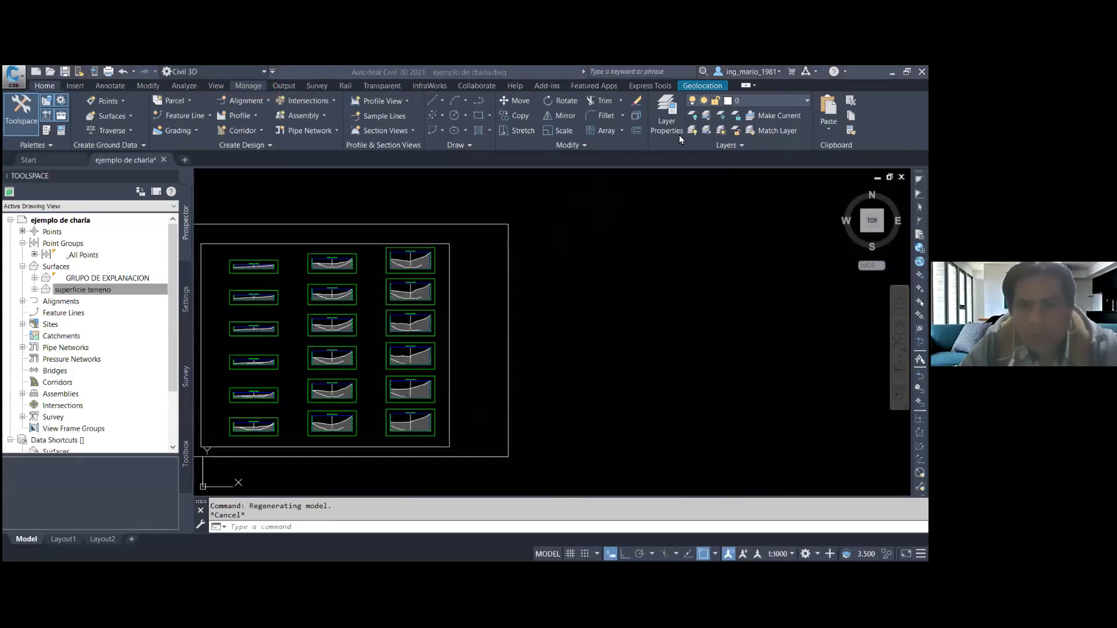
click(247, 86)
click(187, 89)
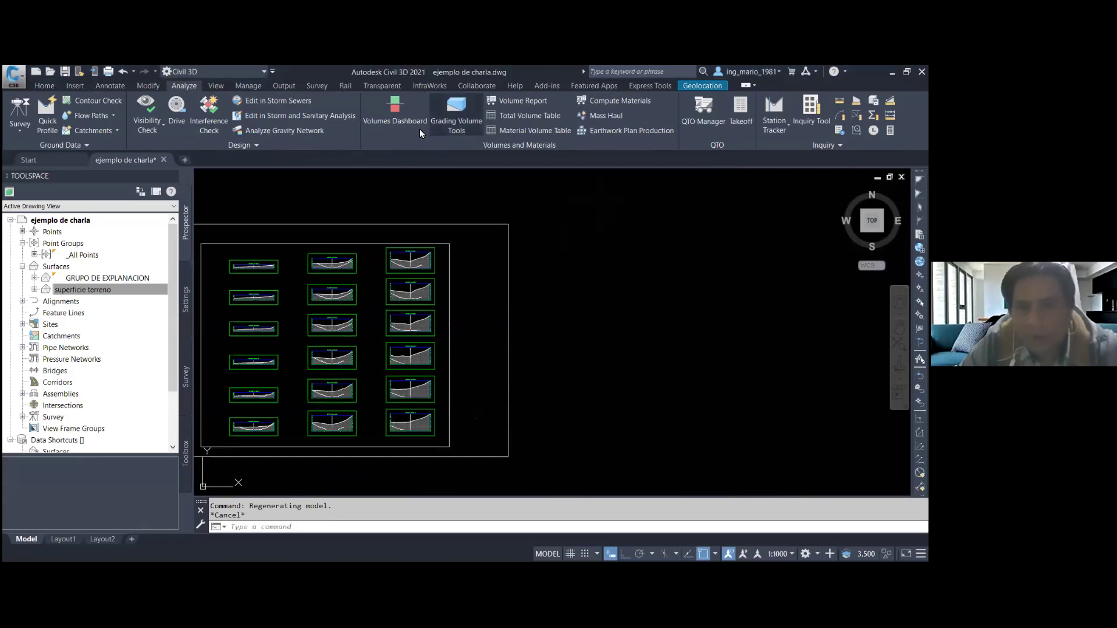
drag(589, 111, 559, 87)
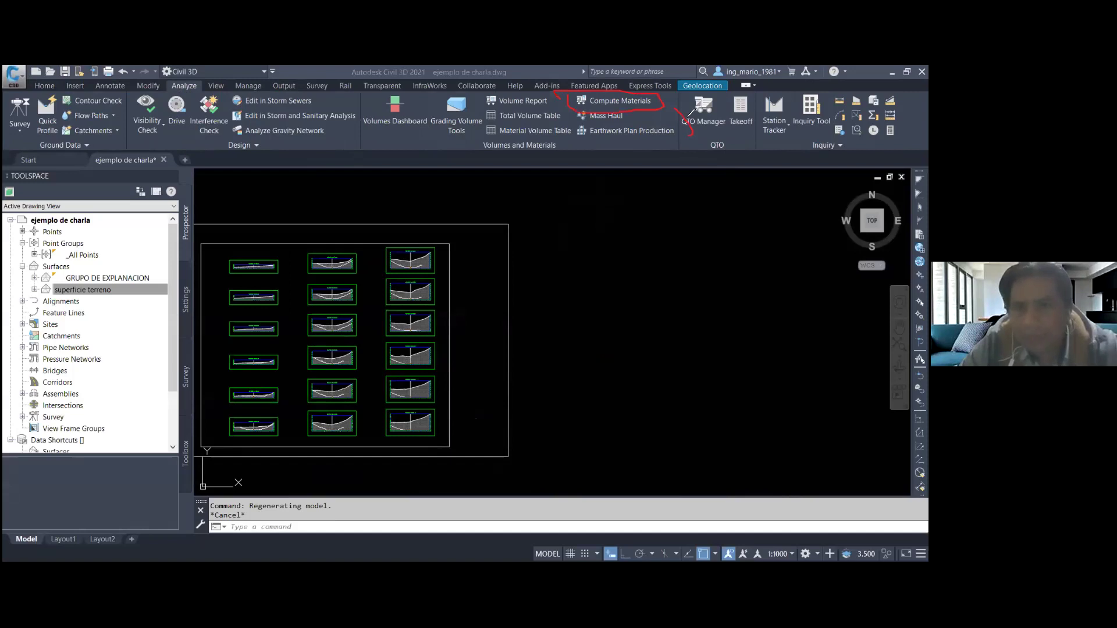
key(Escape)
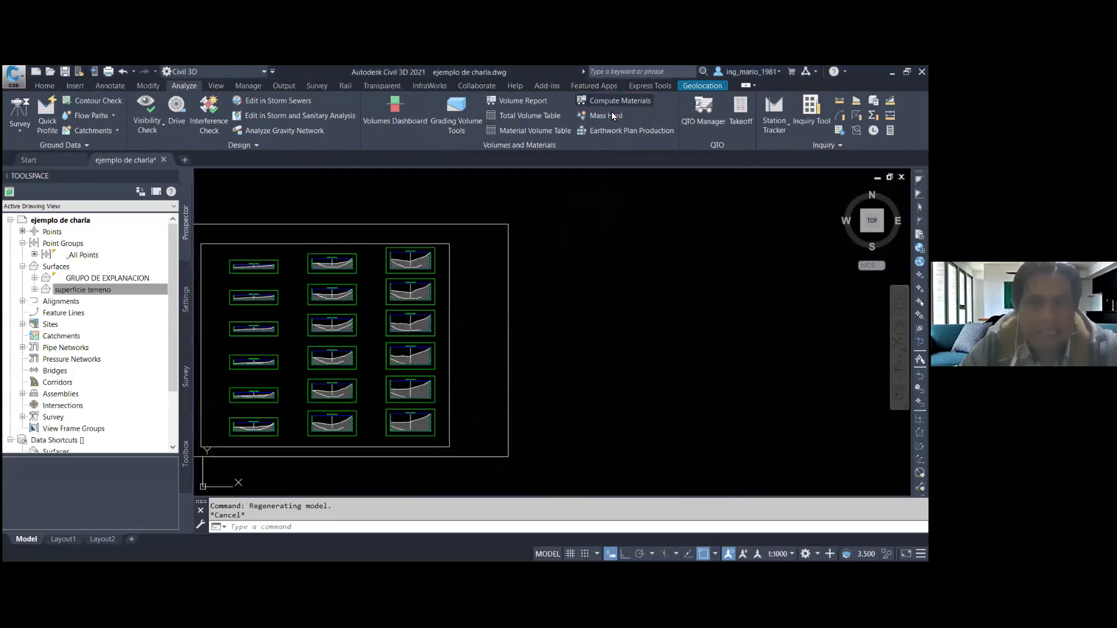
click(617, 101)
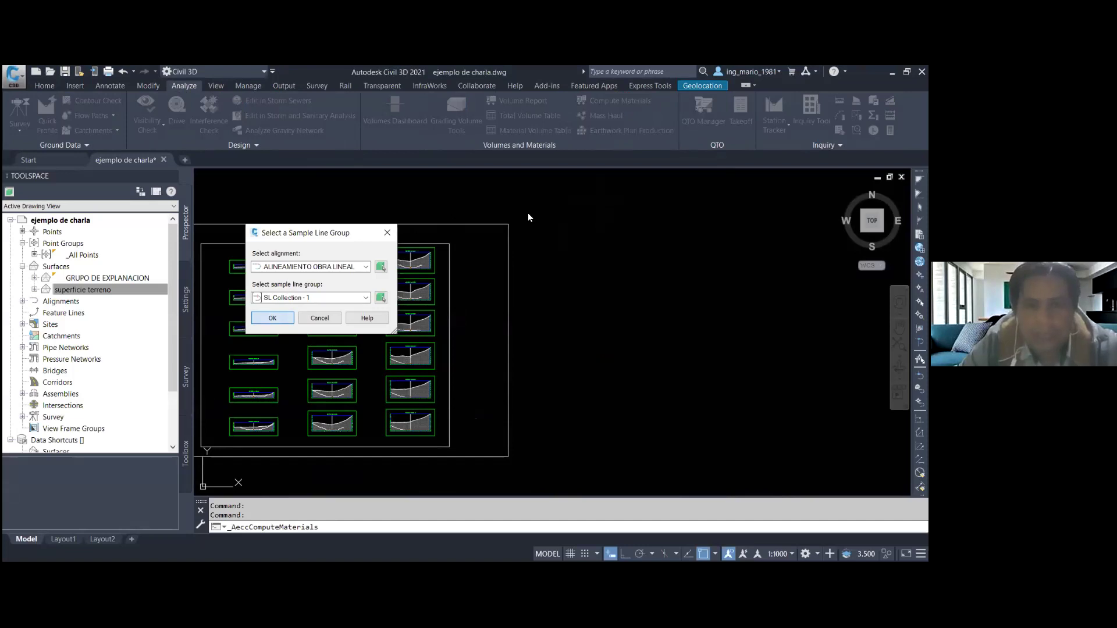
- Compute Cut and Fill, mapping EG to superficie terreno and both DATUM rows to GRUPO DE EXPLANACION
key(Return)
drag(404, 214, 328, 218)
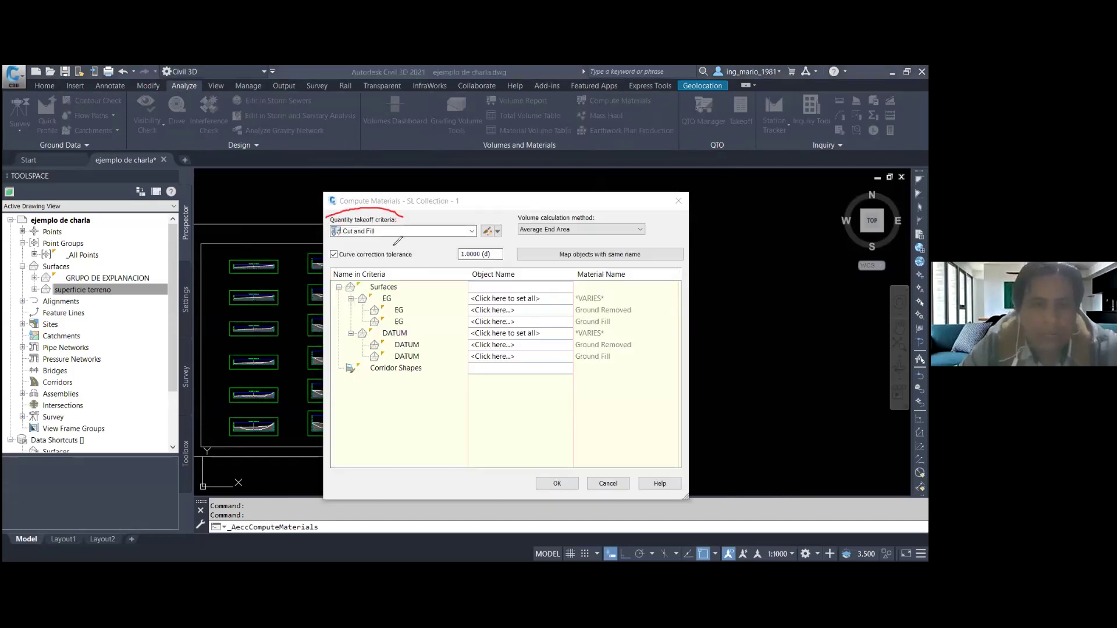
drag(403, 217, 402, 224)
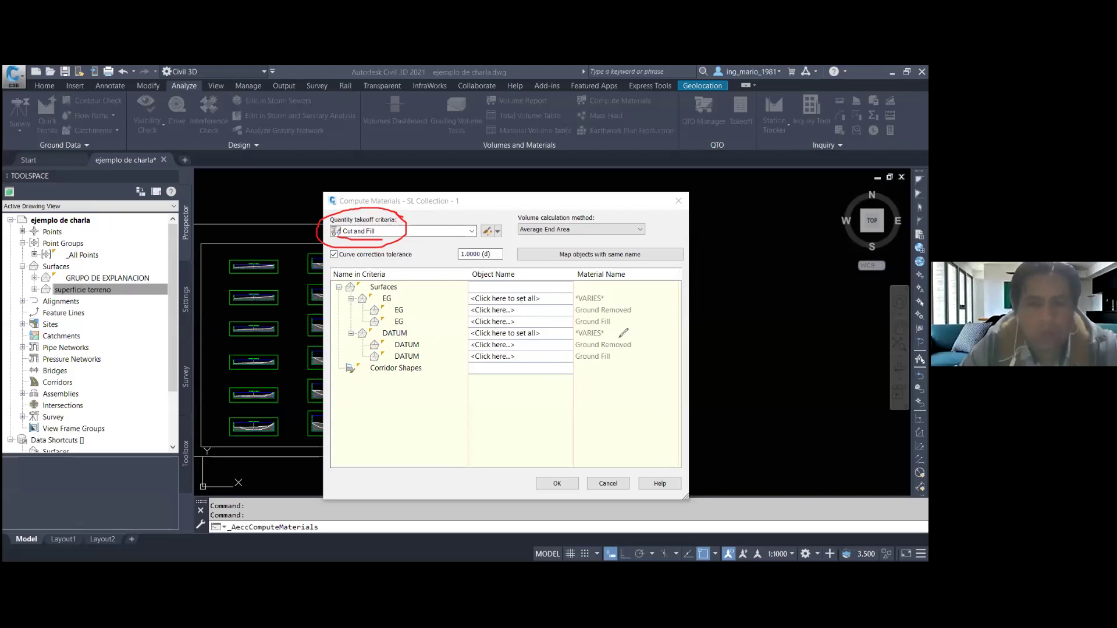
click(536, 309)
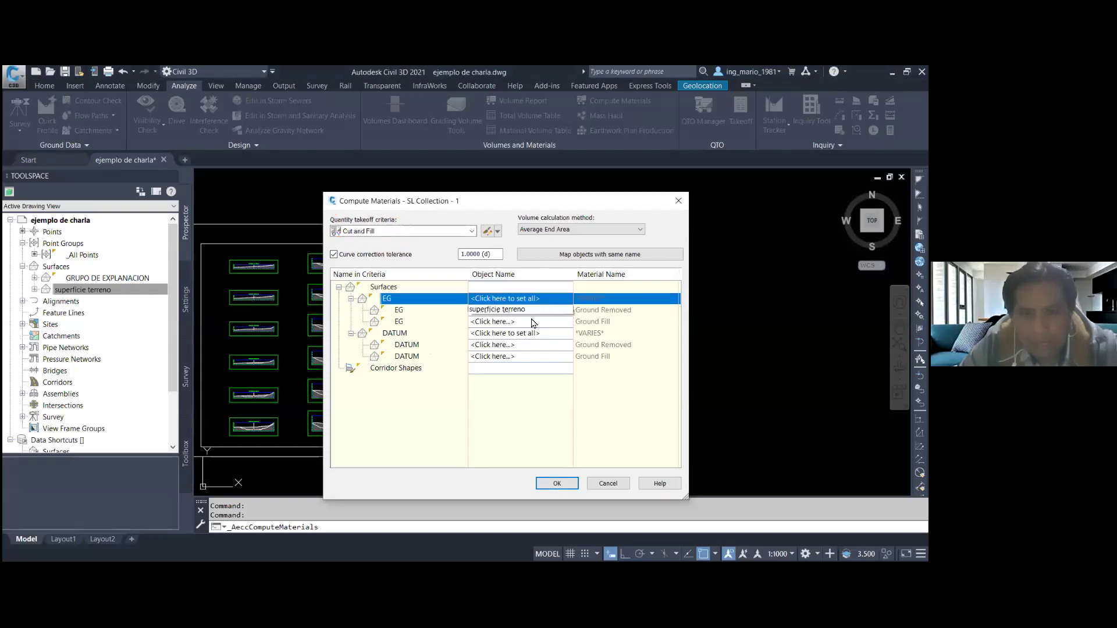
click(541, 333)
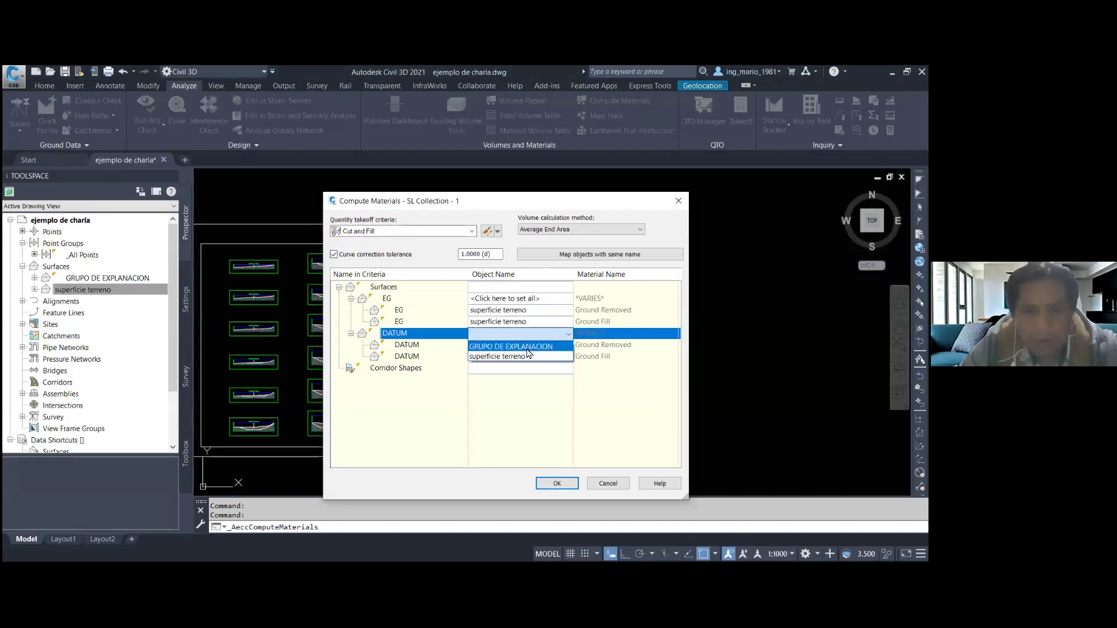
click(529, 352)
click(559, 484)
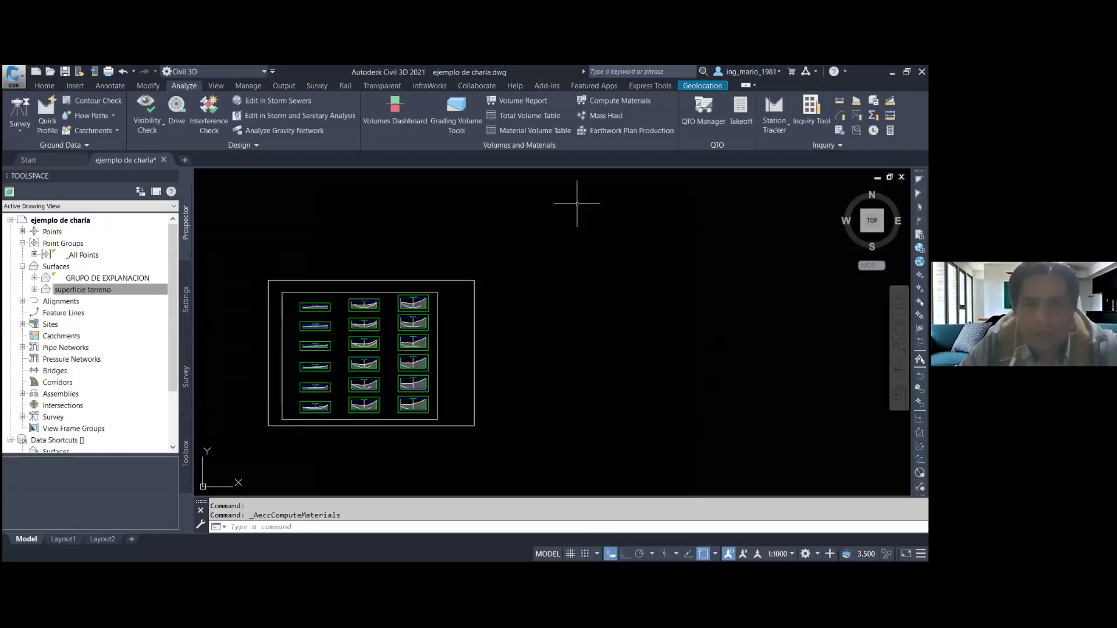
- Place the CUADRO DE VOLUMEN TOTAL table (stations 0+000.00 to 0+080.31) beside the section views
drag(499, 104, 567, 107)
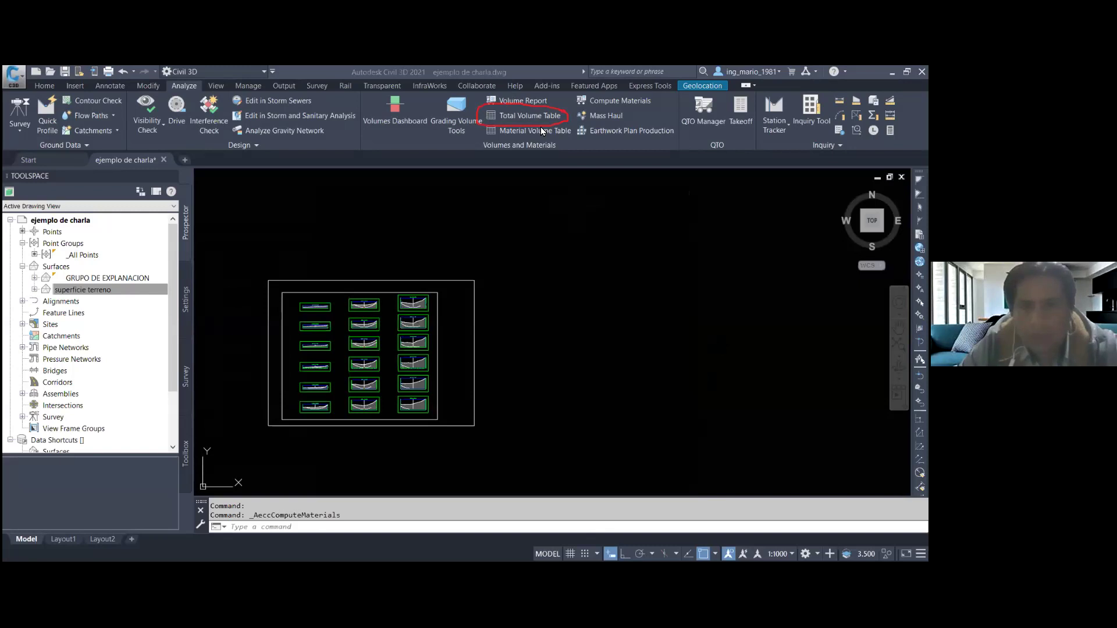
key(Escape)
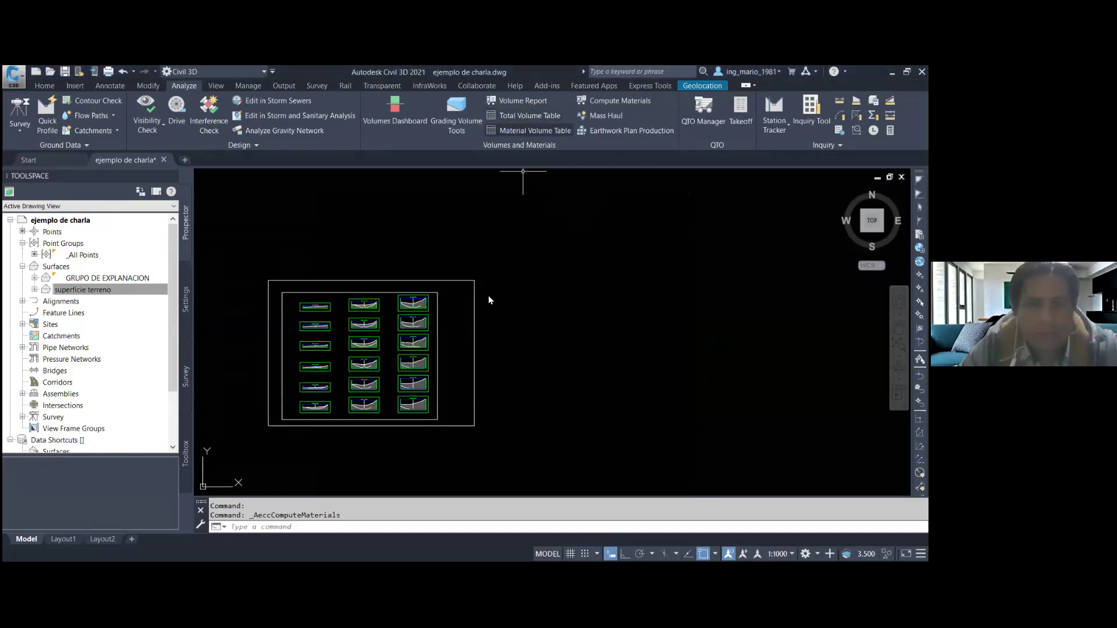
click(523, 115)
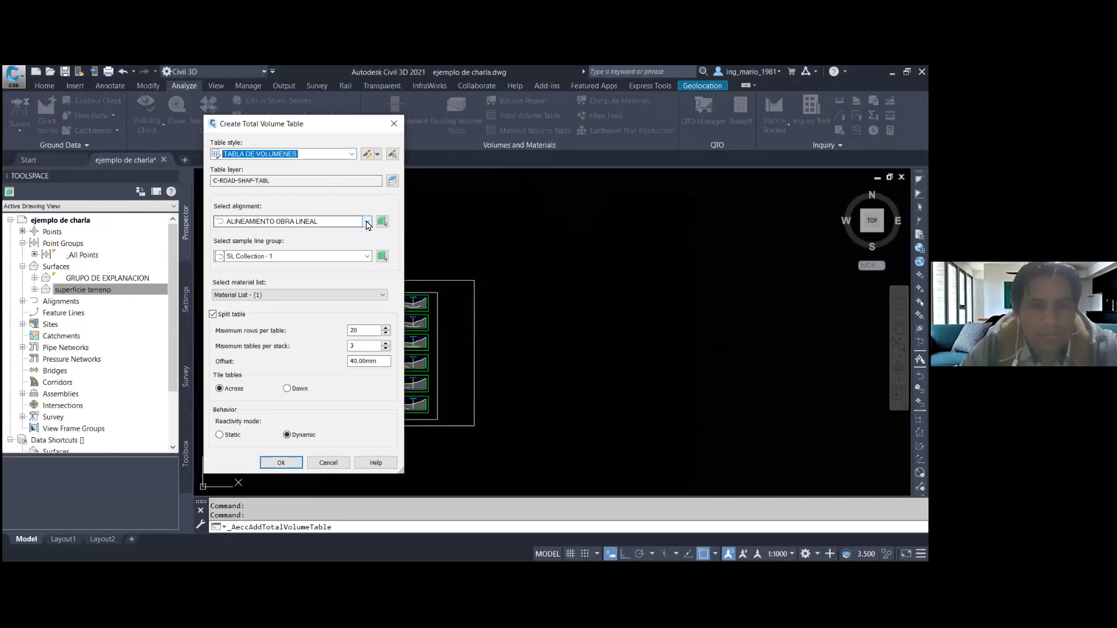
click(281, 462)
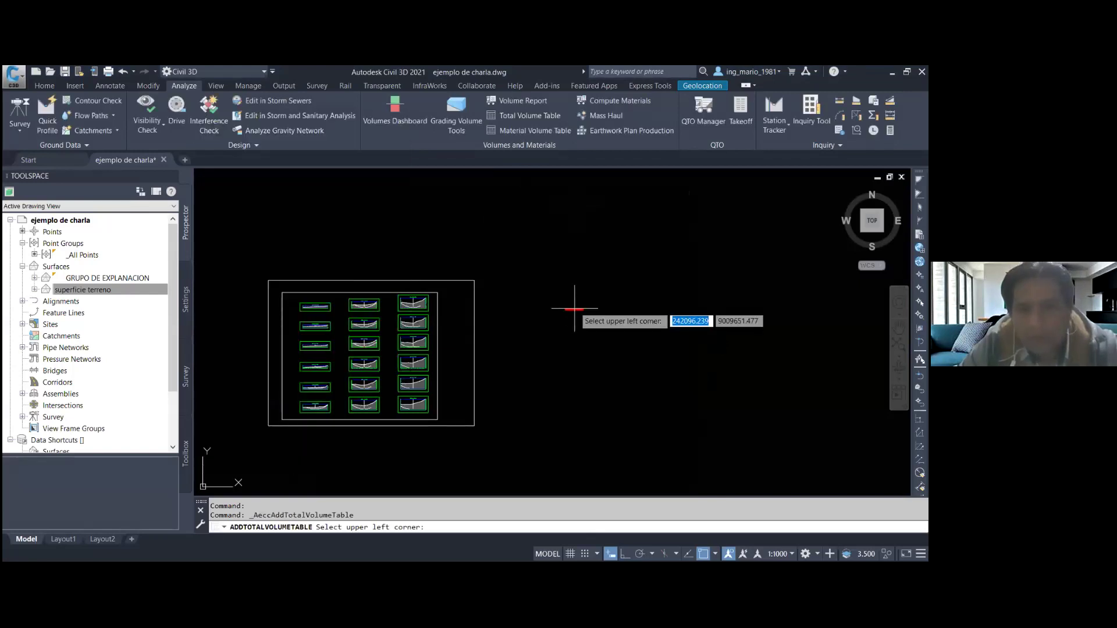
click(574, 309)
scroll(583, 343, up, 5)
scroll(583, 344, down, 1)
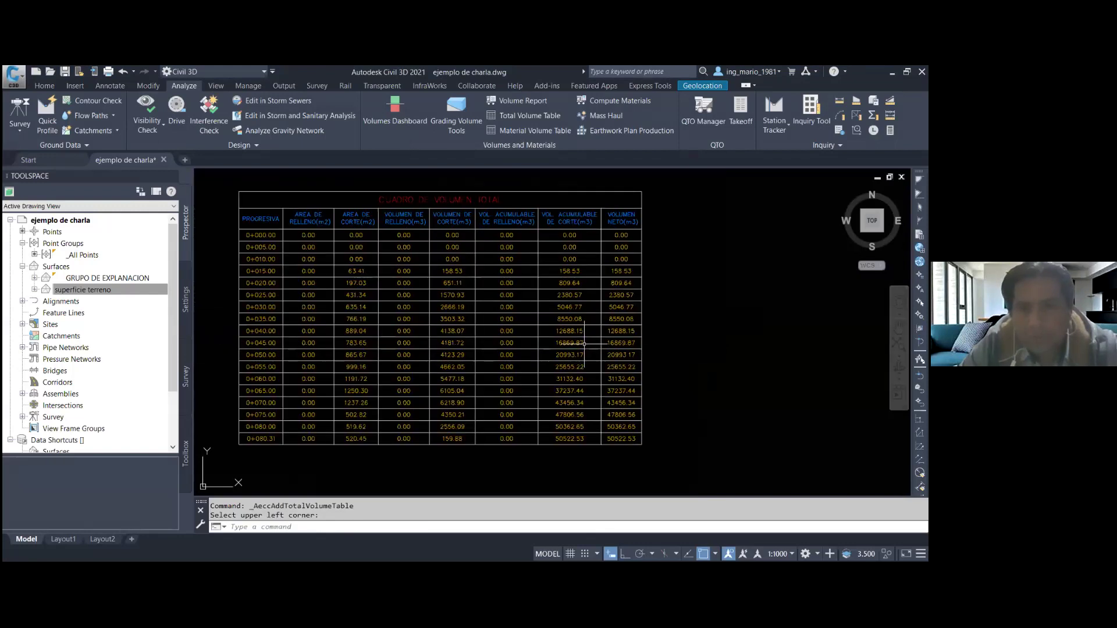
scroll(548, 269, up, 4)
scroll(548, 269, down, 5)
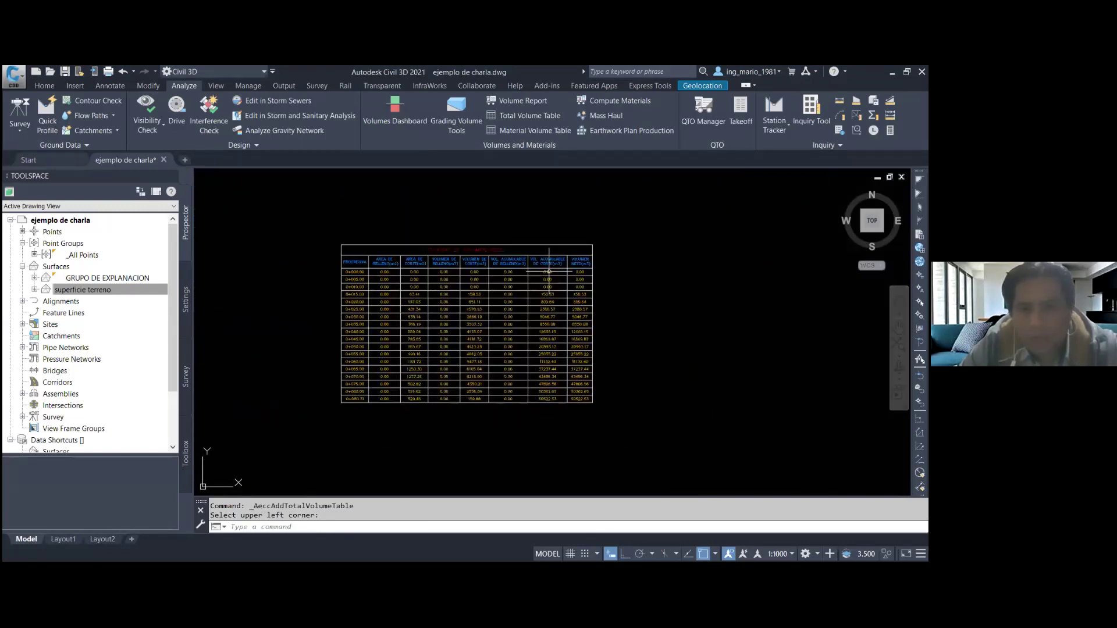
scroll(552, 410, up, 5)
scroll(552, 409, down, 4)
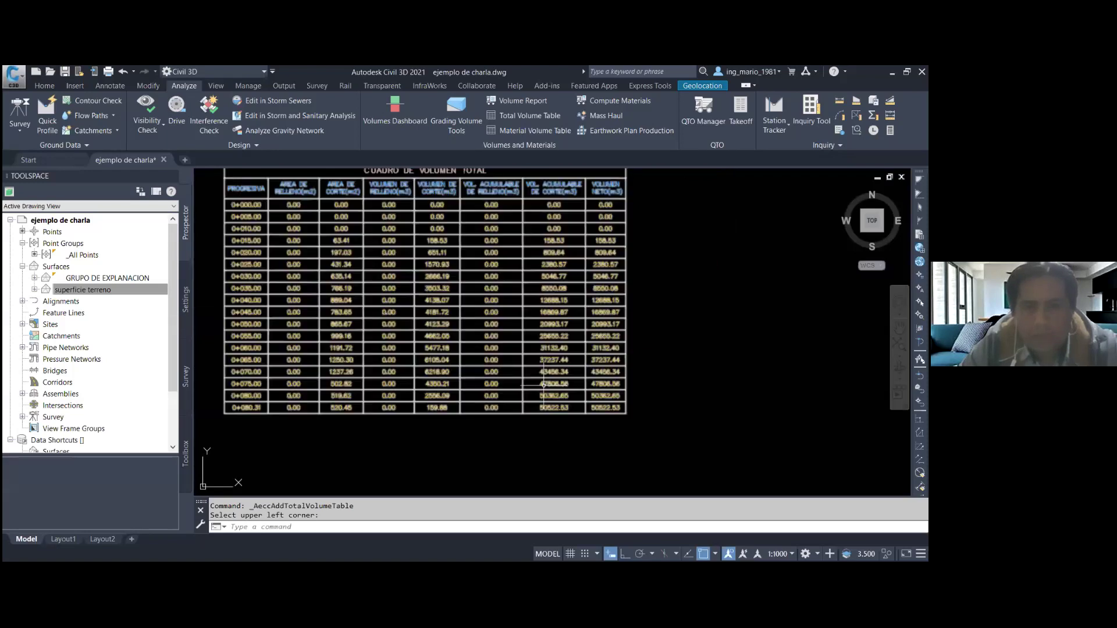
scroll(474, 203, up, 4)
scroll(474, 204, down, 5)
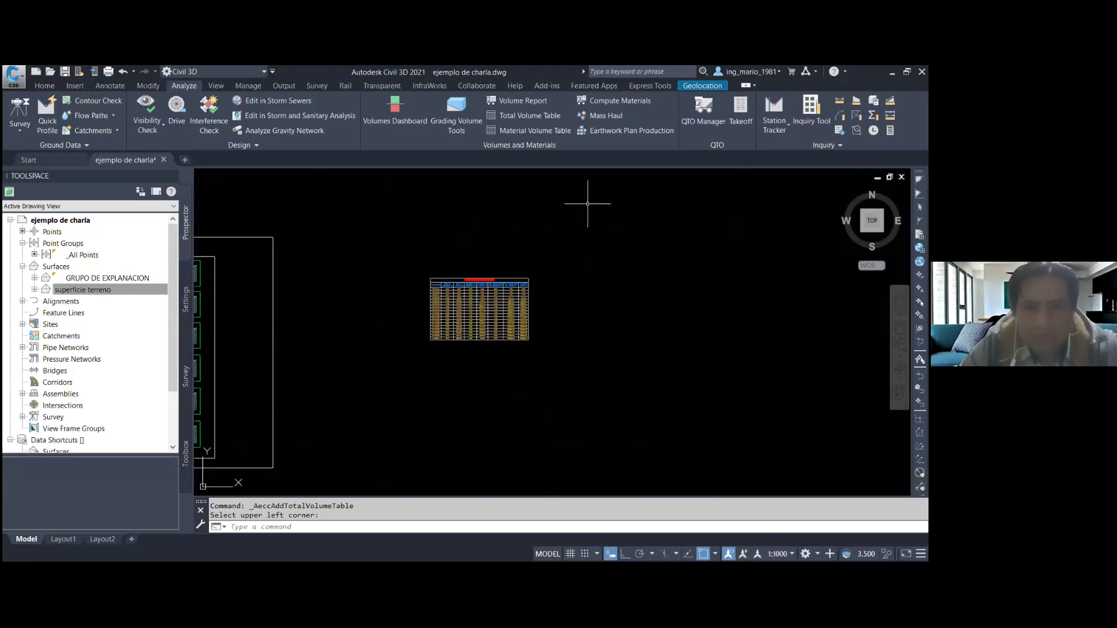
- Zoom around the model to review the drawings, then switch to the Layout1 sheet
click(614, 273)
scroll(614, 273, down, 3)
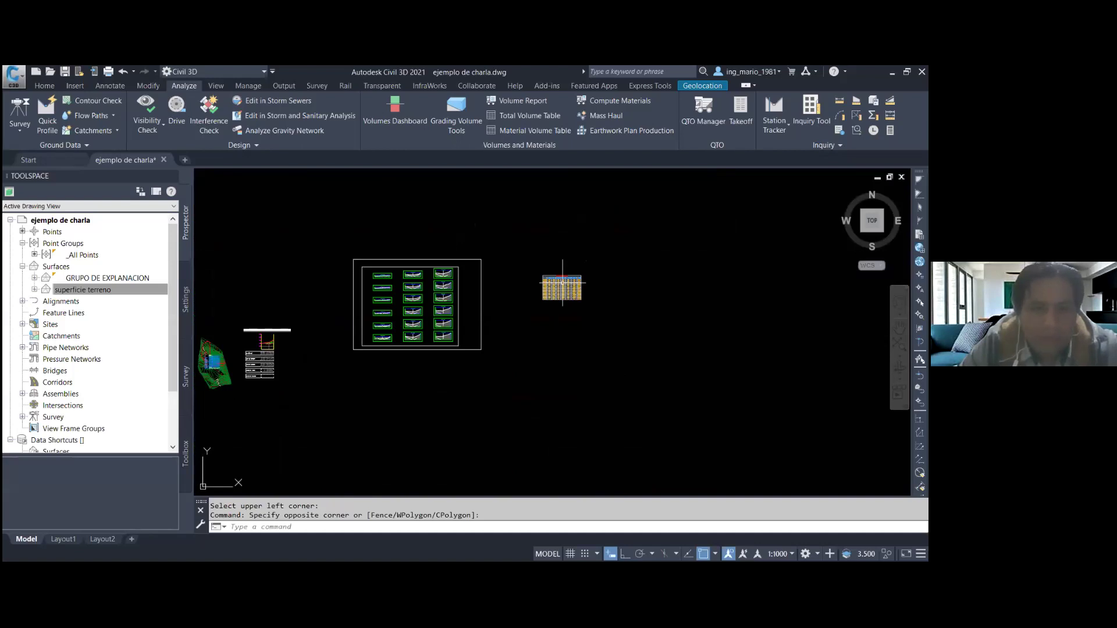
scroll(382, 327, up, 5)
scroll(382, 327, up, 2)
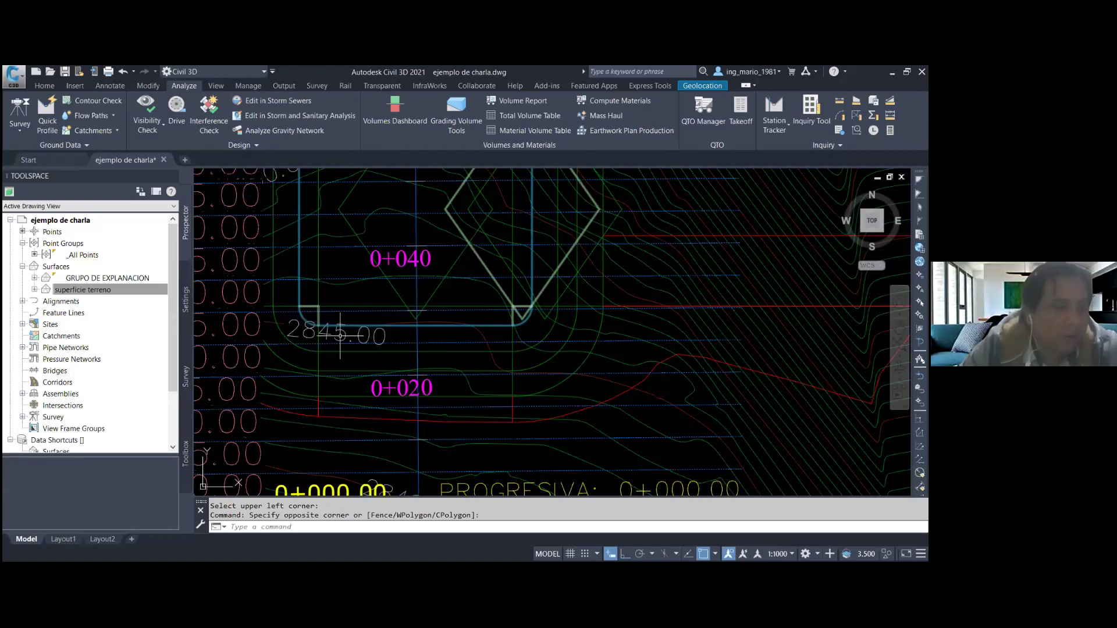
mouse_move(342, 335)
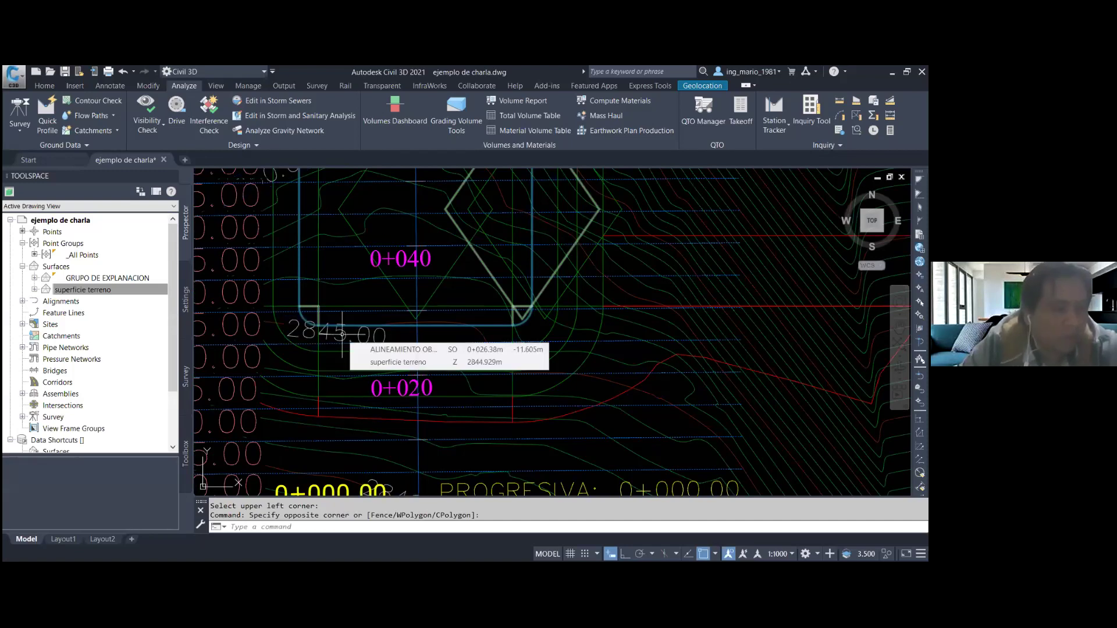
scroll(342, 353, down, 5)
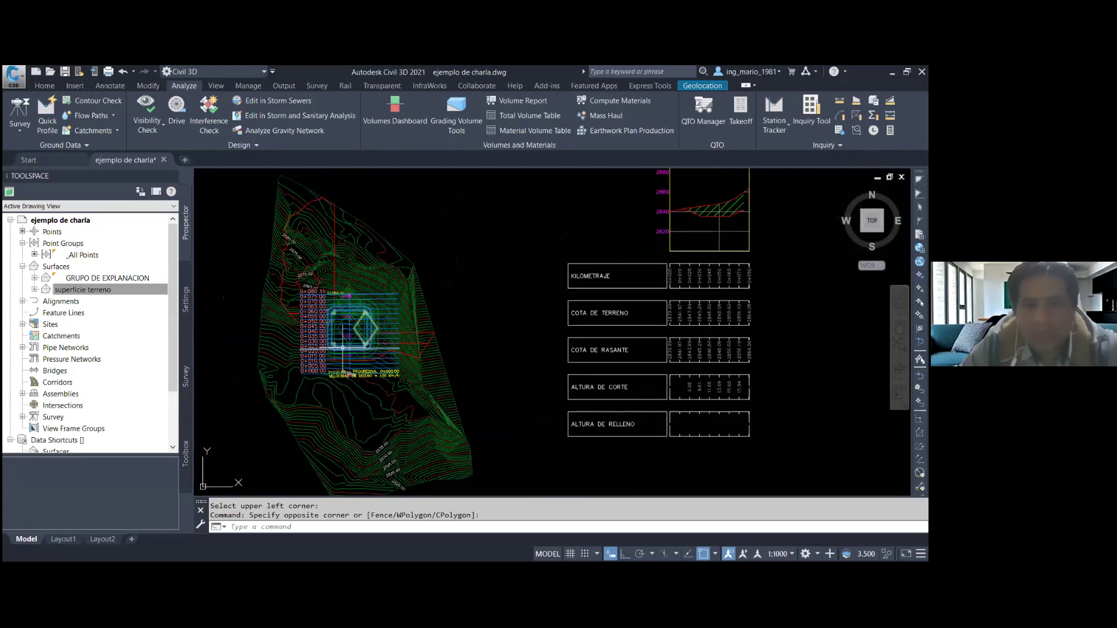
scroll(342, 353, down, 3)
click(499, 262)
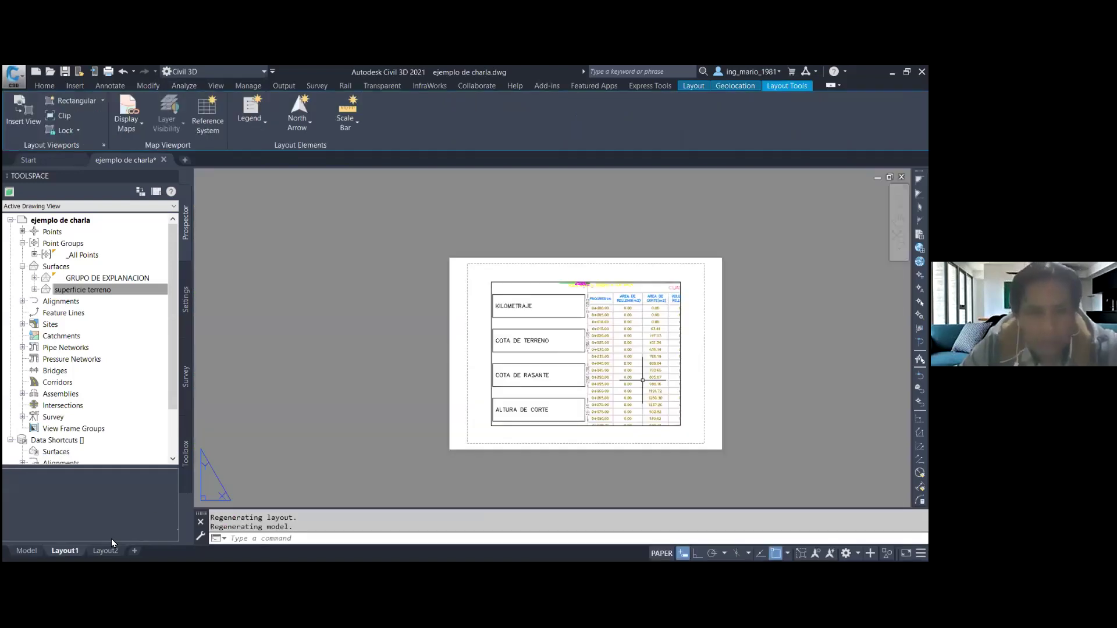
- Edit Layout1's page setup to plot with DWG To PDF.pc3
right_click(71, 552)
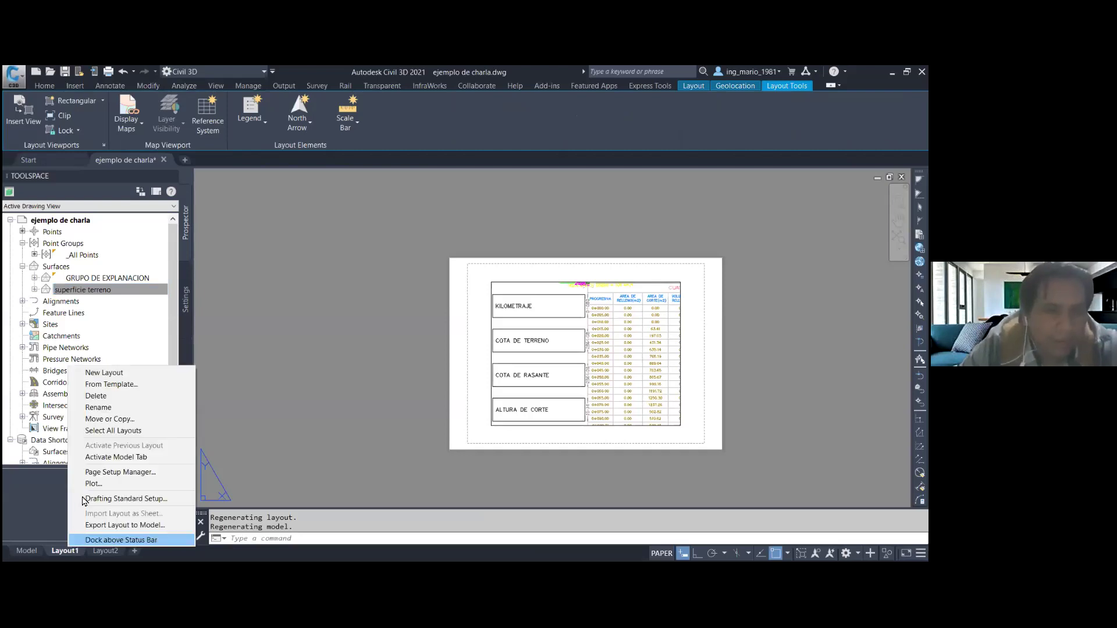
click(122, 473)
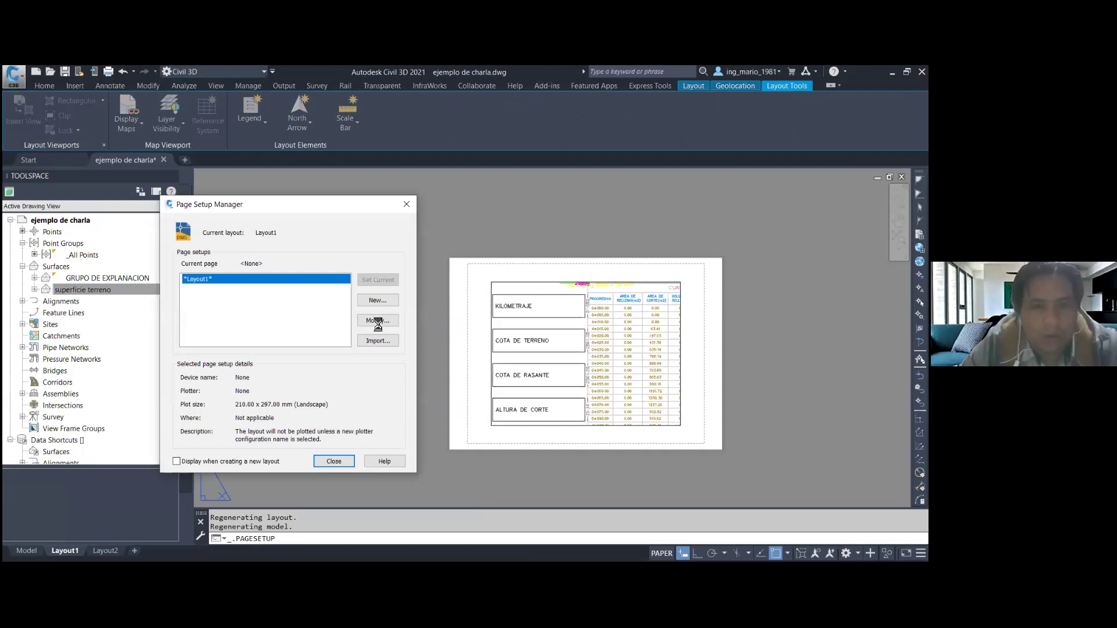
click(377, 320)
click(283, 255)
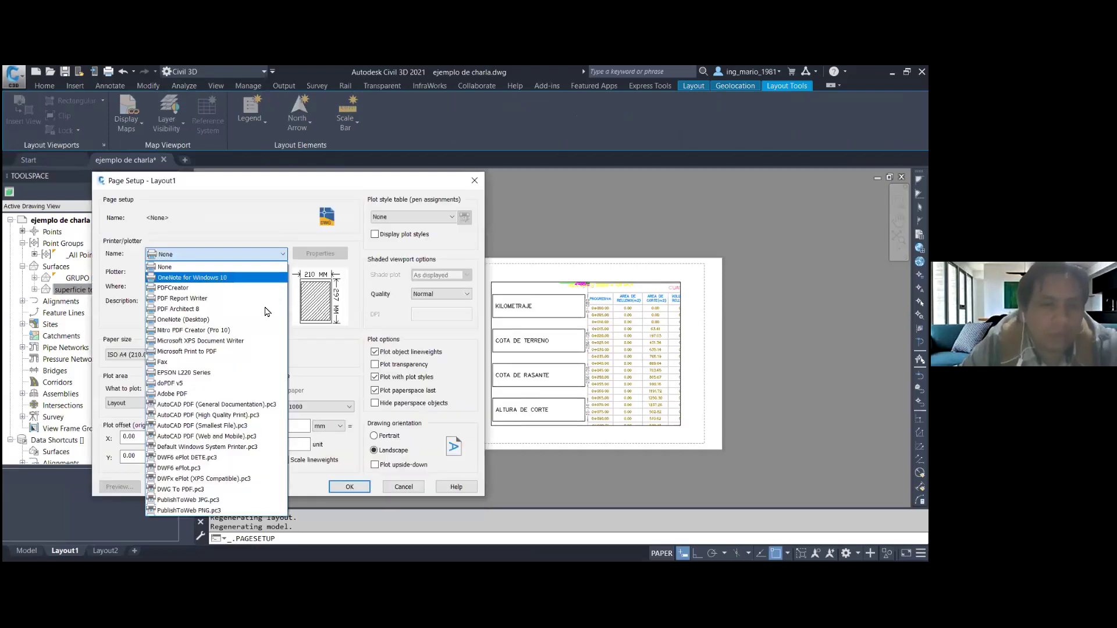
click(217, 490)
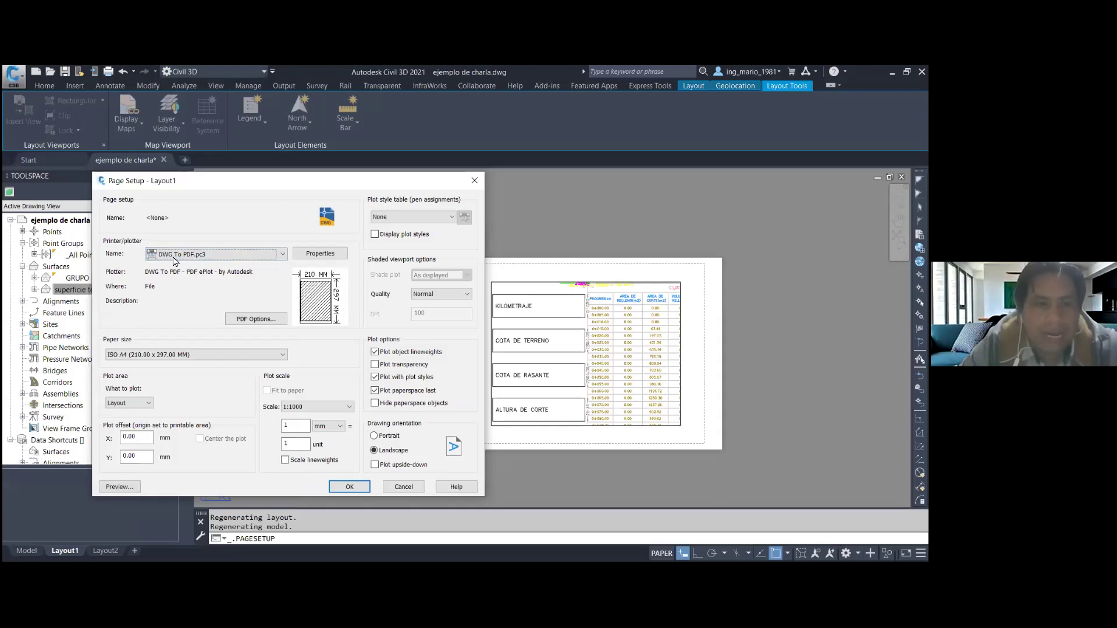
- Set ISO A1 (594 x 841 mm) paper and the acad.ctb plot style, and confirm
click(249, 355)
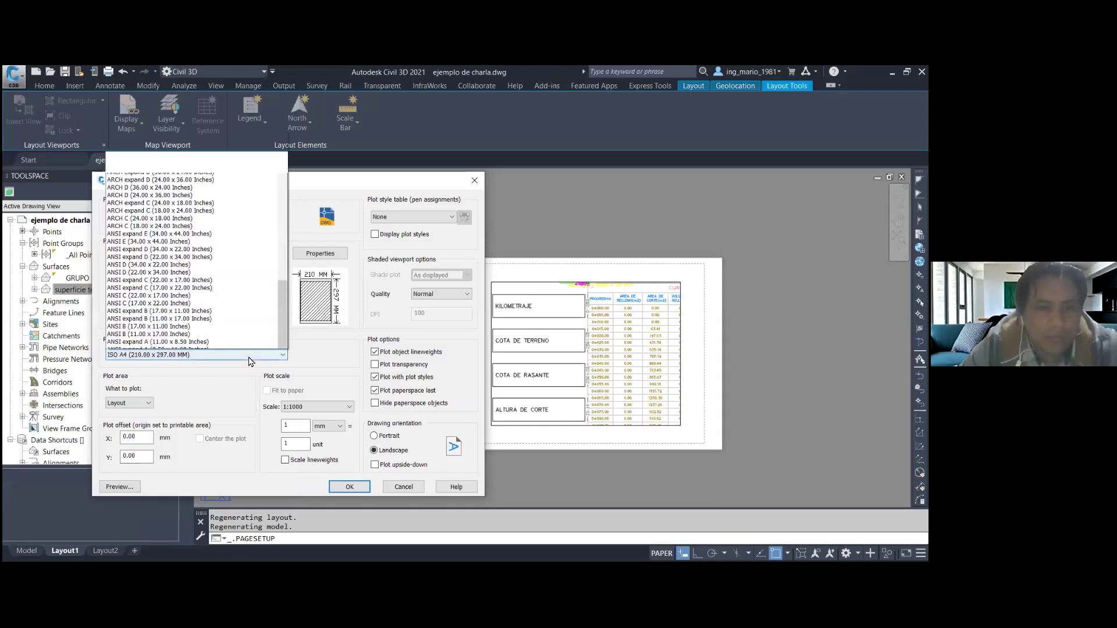
scroll(204, 239, up, 2)
scroll(192, 209, up, 1)
scroll(183, 183, up, 1)
scroll(182, 177, up, 2)
scroll(177, 163, up, 1)
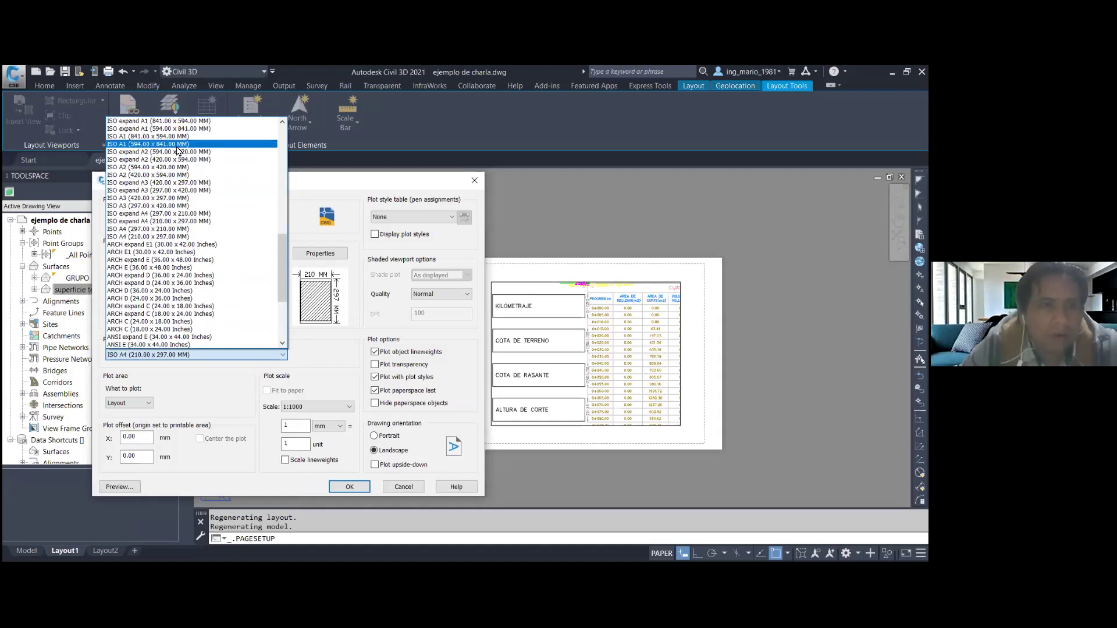
click(178, 145)
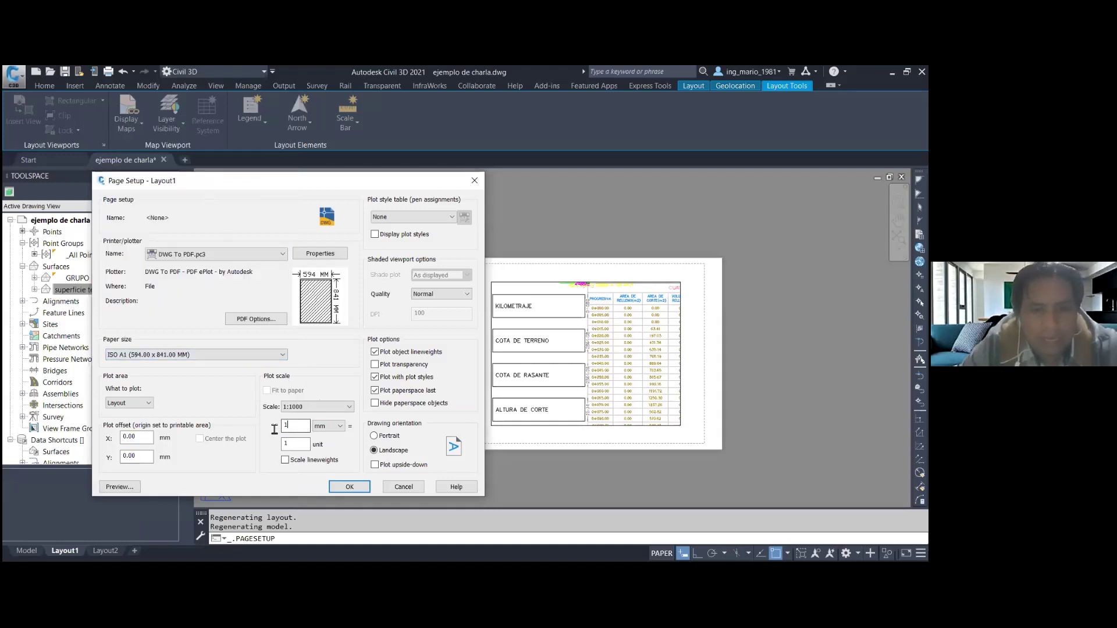
click(407, 217)
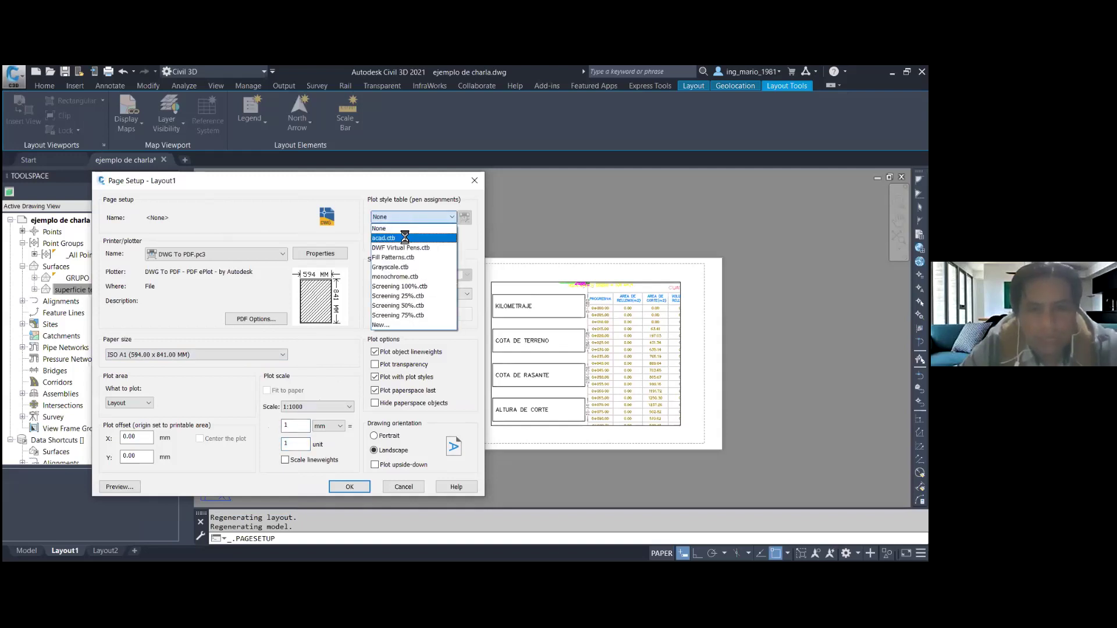
click(405, 238)
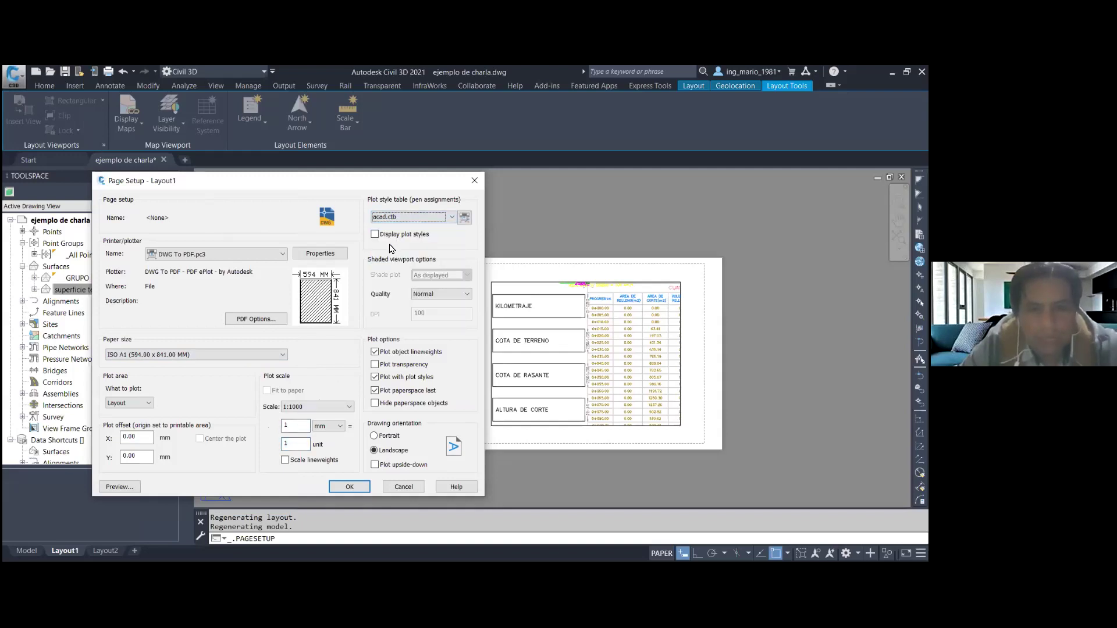
click(349, 486)
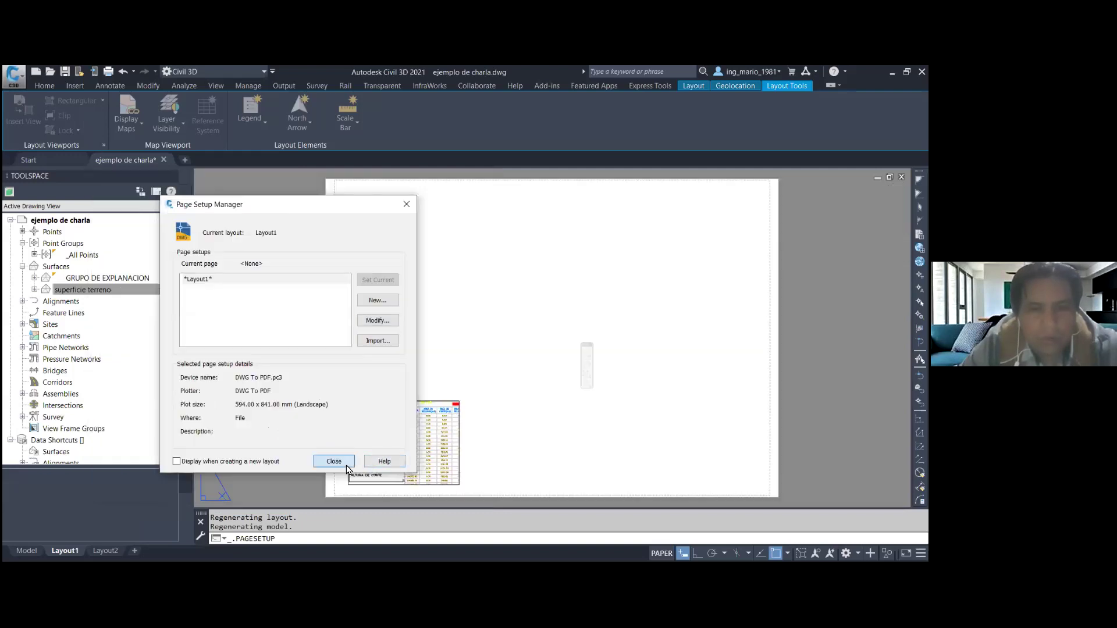
click(331, 461)
click(469, 374)
- Replace the old viewport with a larger MV viewport at the sheet's upper left, then activate it
click(436, 443)
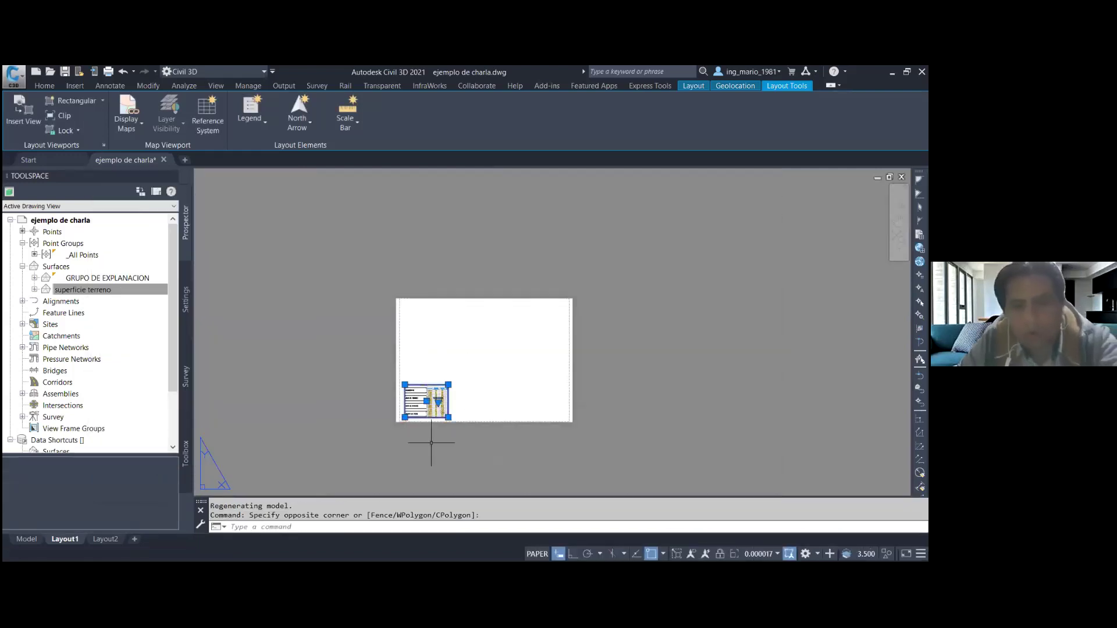
key(Delete)
scroll(525, 349, up, 2)
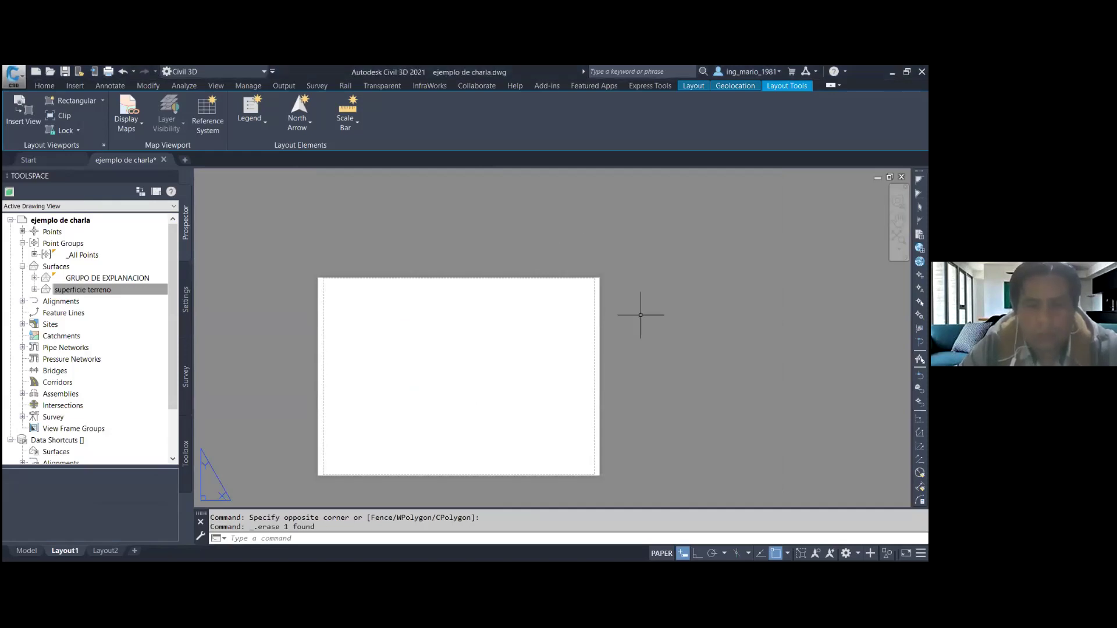
text(mv)
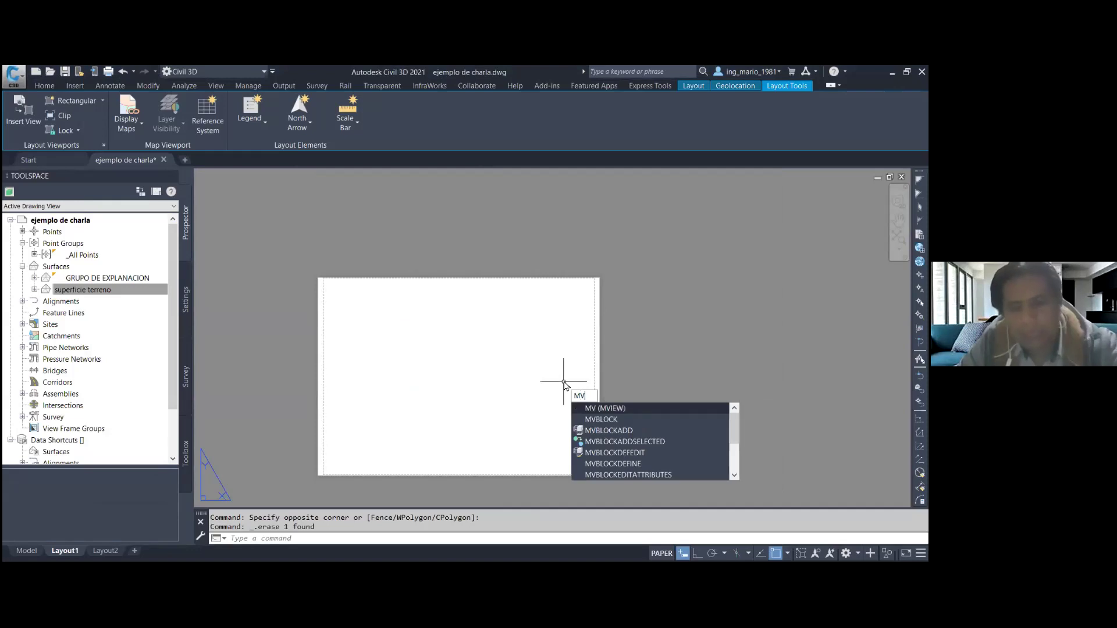
key(Return)
scroll(373, 382, up, 2)
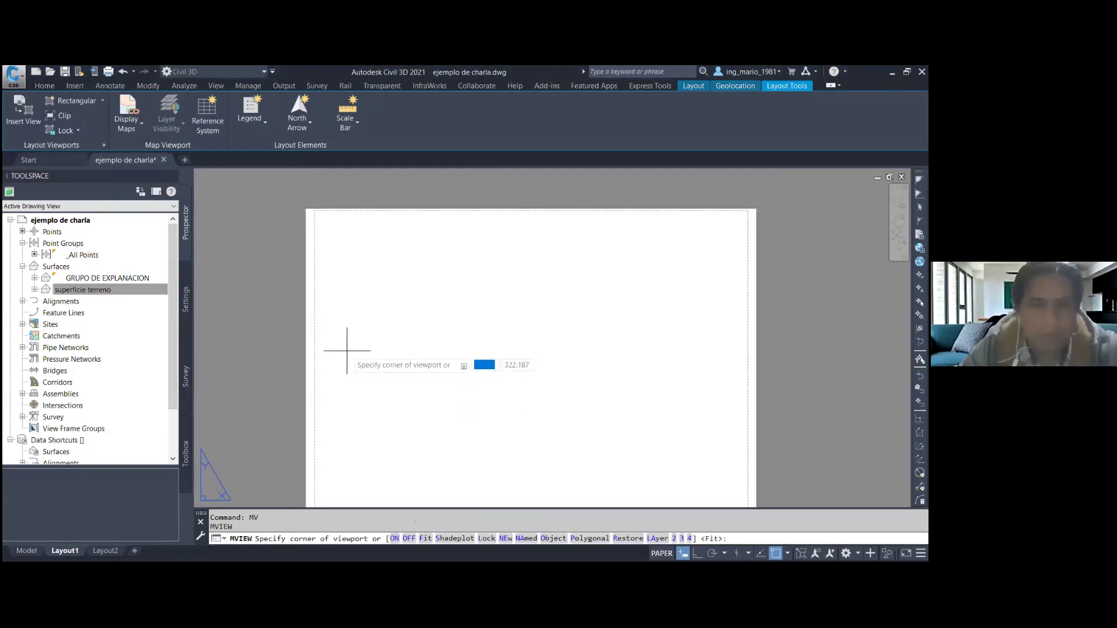
click(326, 236)
click(563, 447)
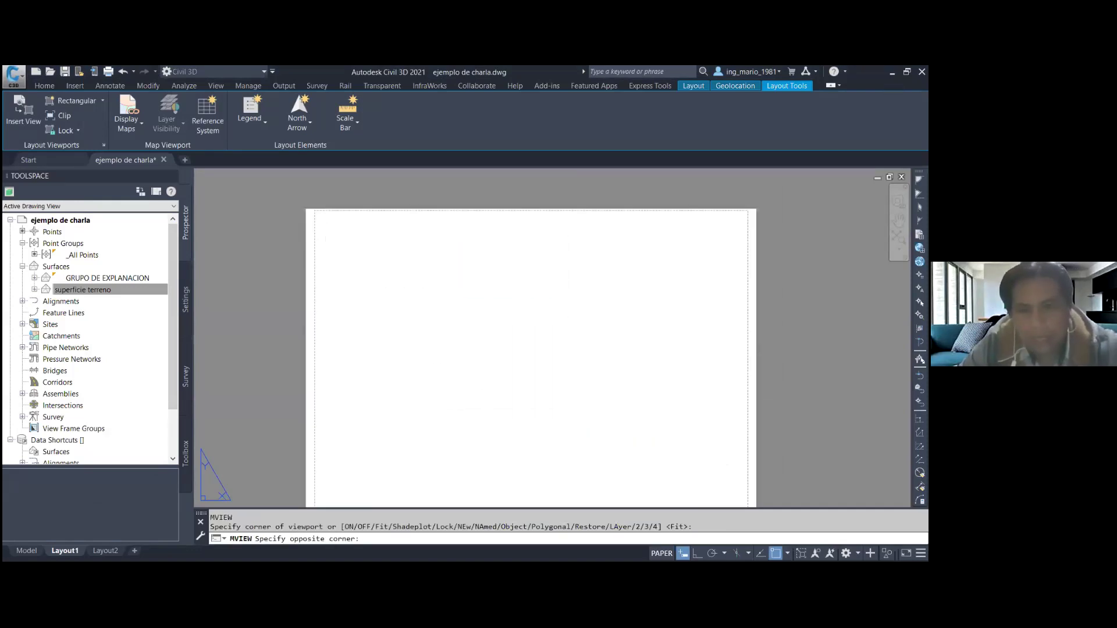
scroll(465, 334, down, 2)
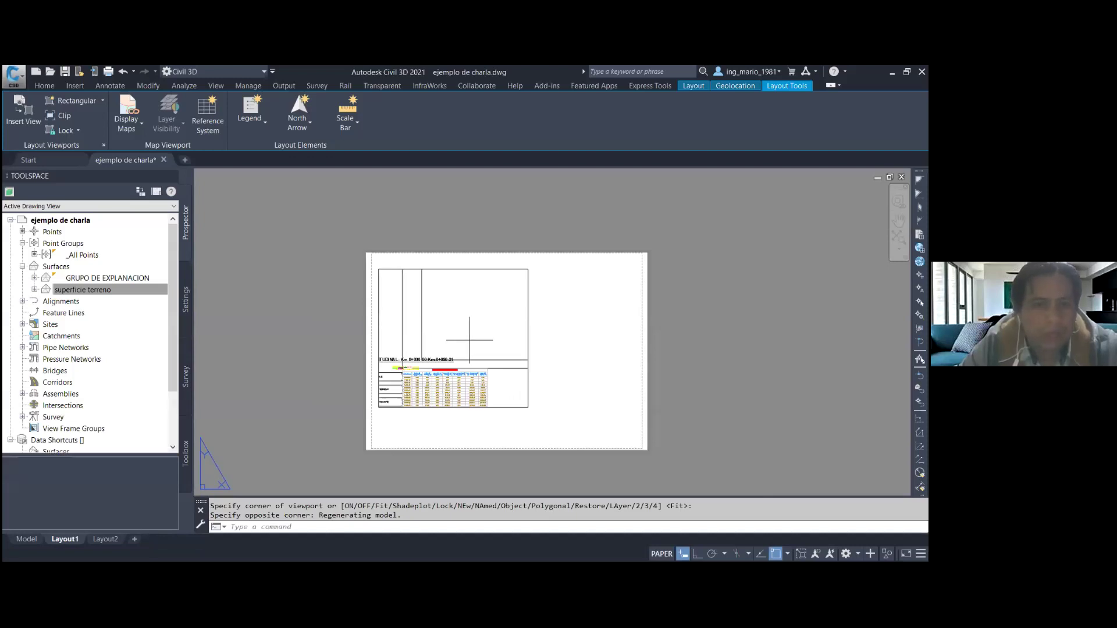
double_click(471, 342)
scroll(456, 326, down, 2)
- Set the layout viewport scale to 1:20
scroll(448, 335, up, 3)
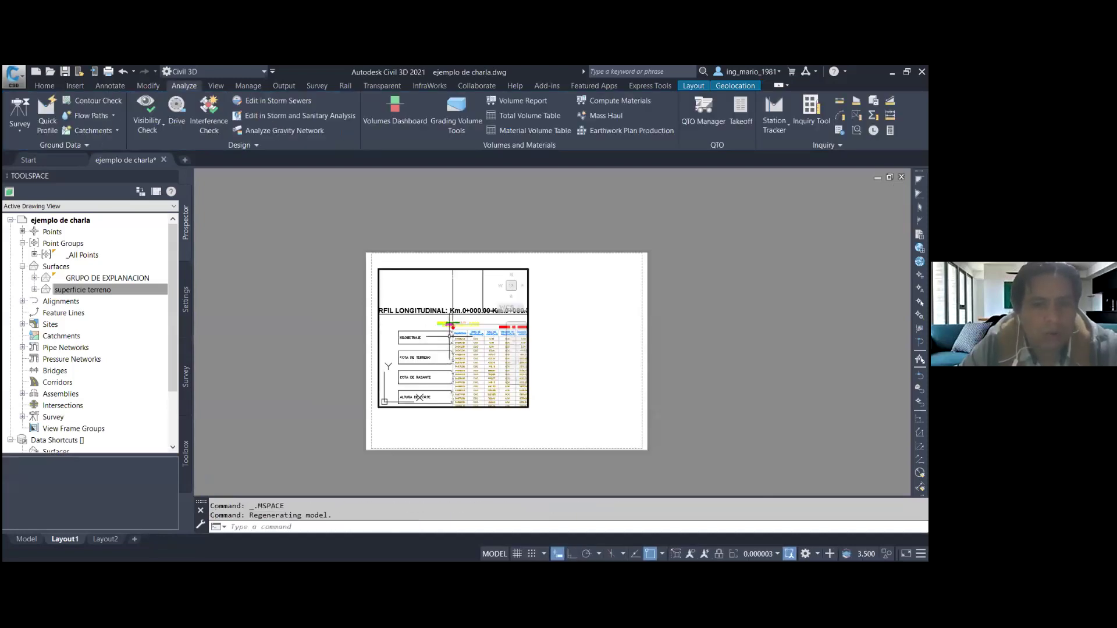
scroll(451, 334, up, 3)
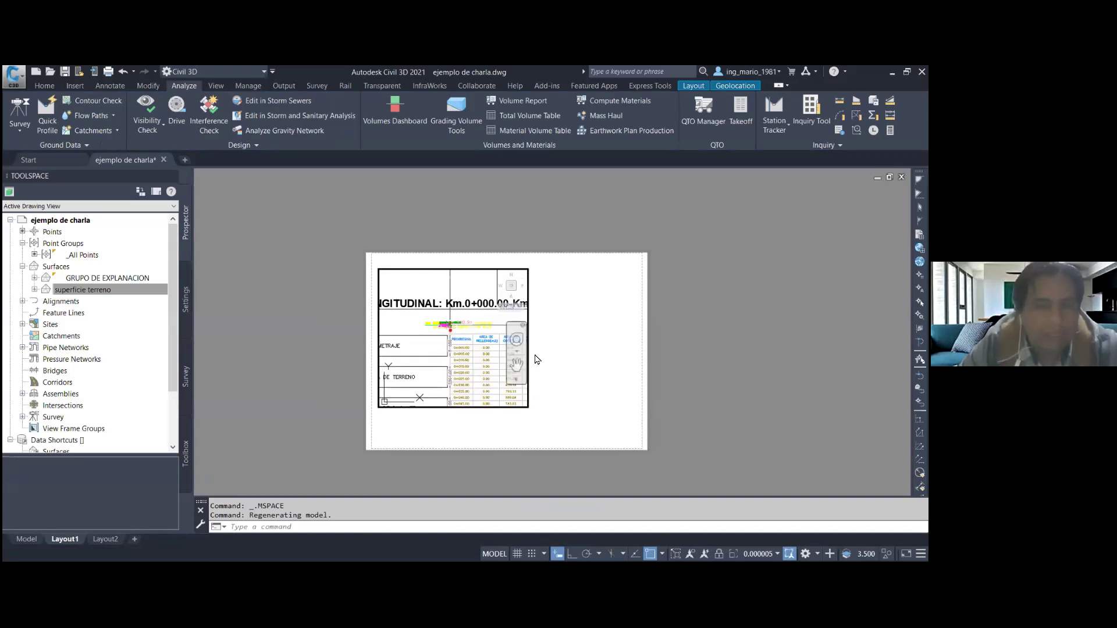
click(777, 553)
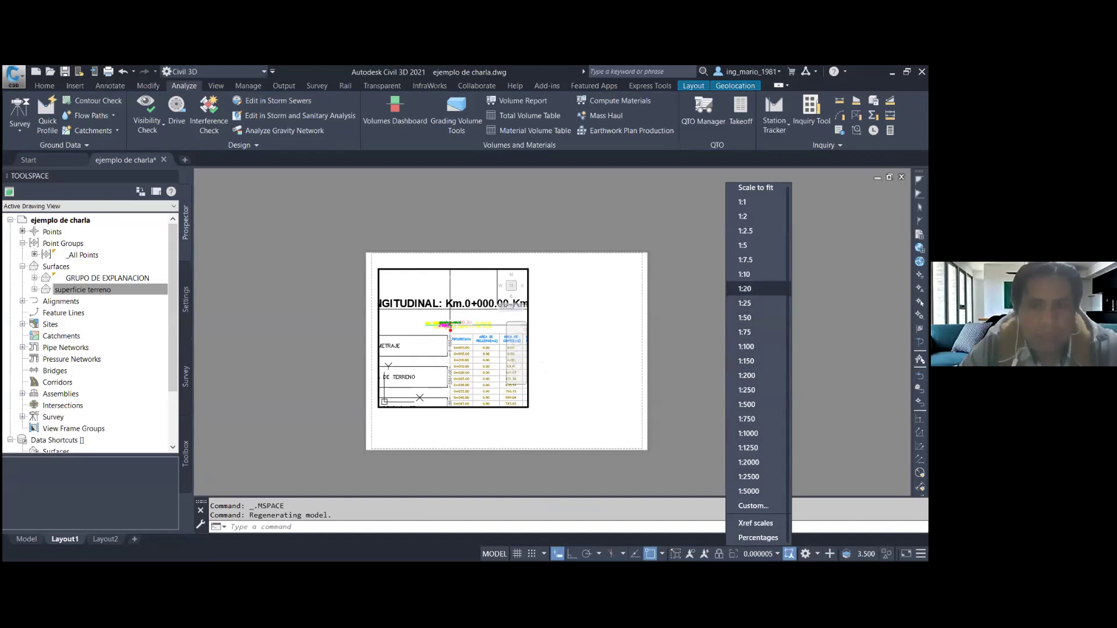
click(741, 289)
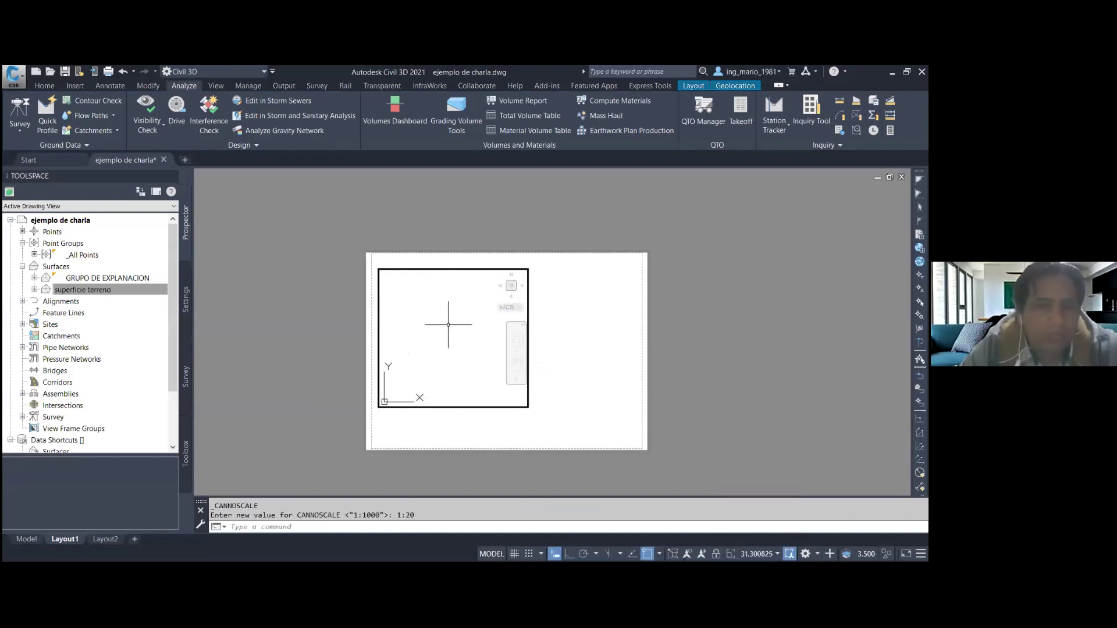
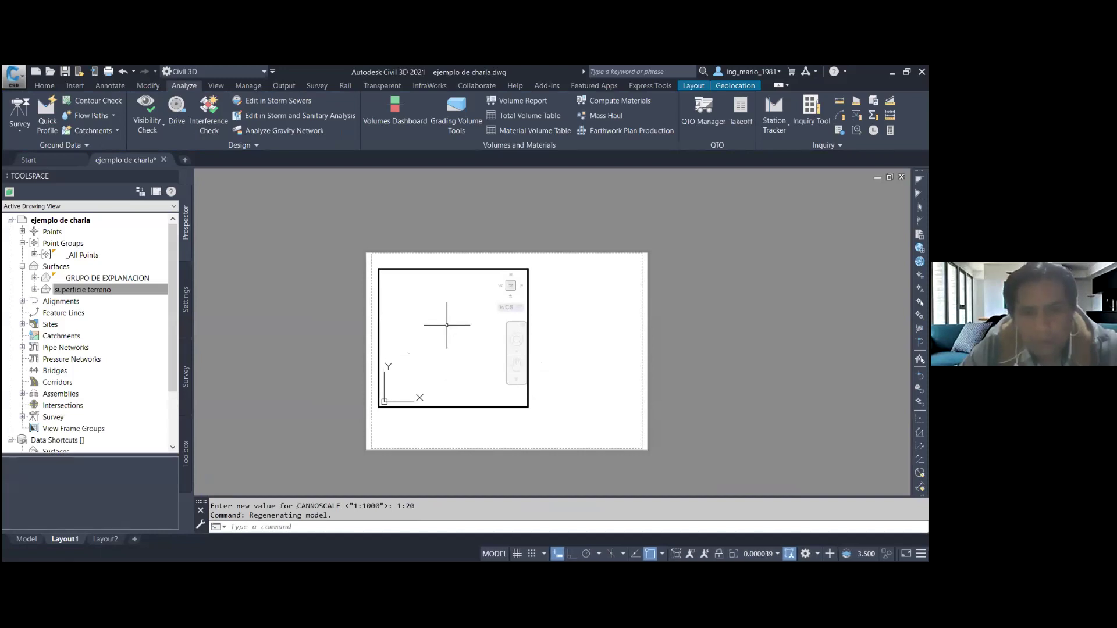
- Try a 1:2 annotation scale in the viewport and pan to bring the profile table into view
middle_drag(441, 292, 453, 319)
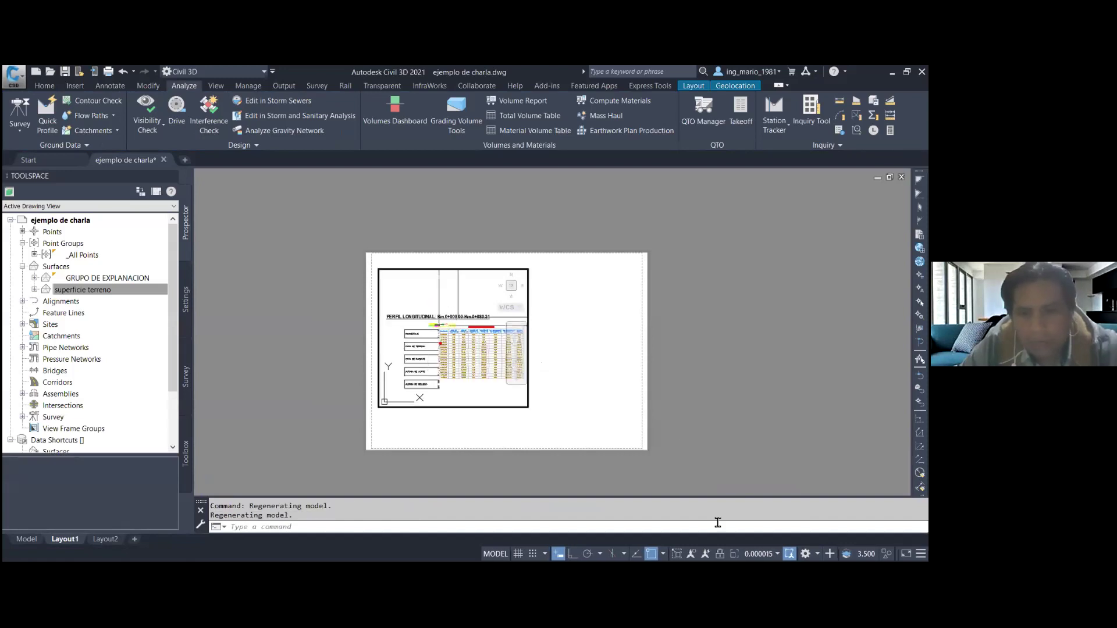
click(762, 553)
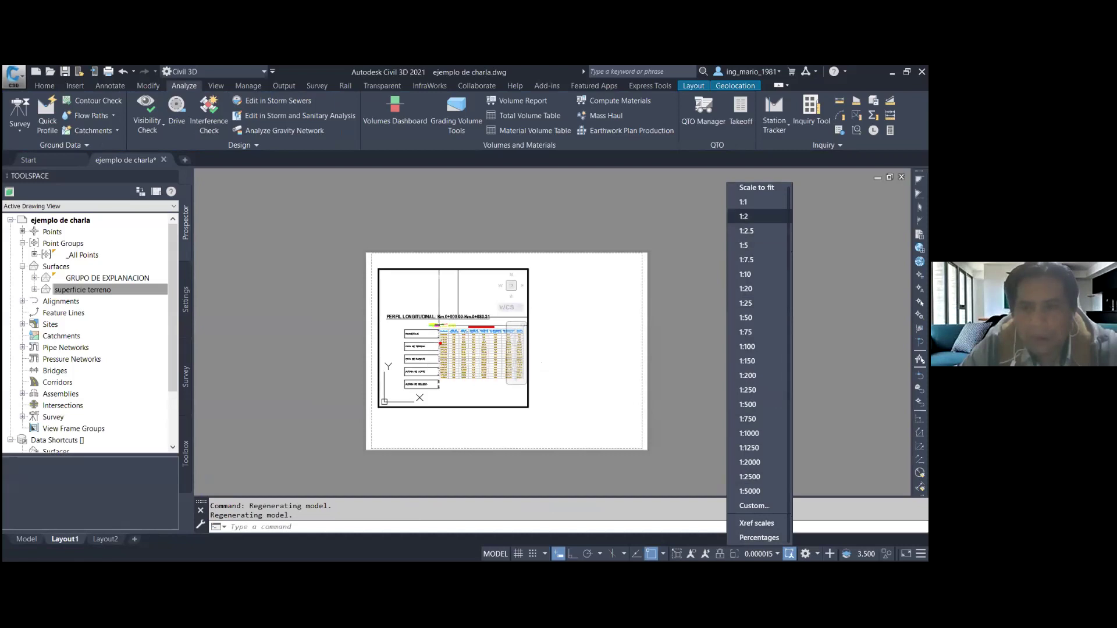
click(750, 217)
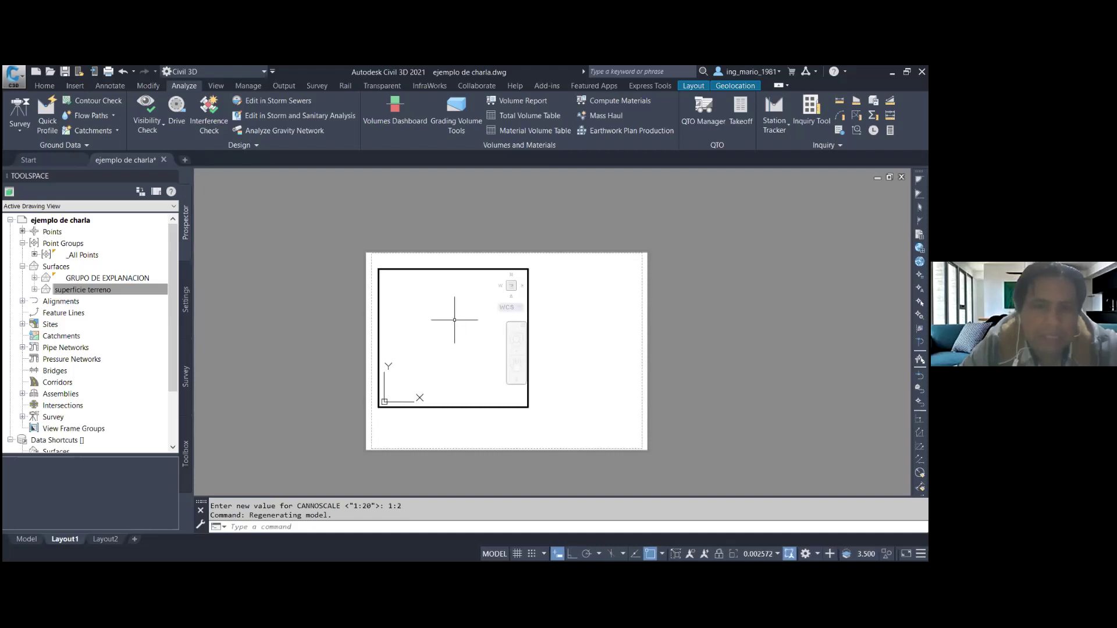
scroll(455, 319, down, 2)
scroll(454, 319, down, 2)
mouse_move(426, 305)
middle_down()
mouse_move(511, 386)
mouse_move(490, 387)
middle_up()
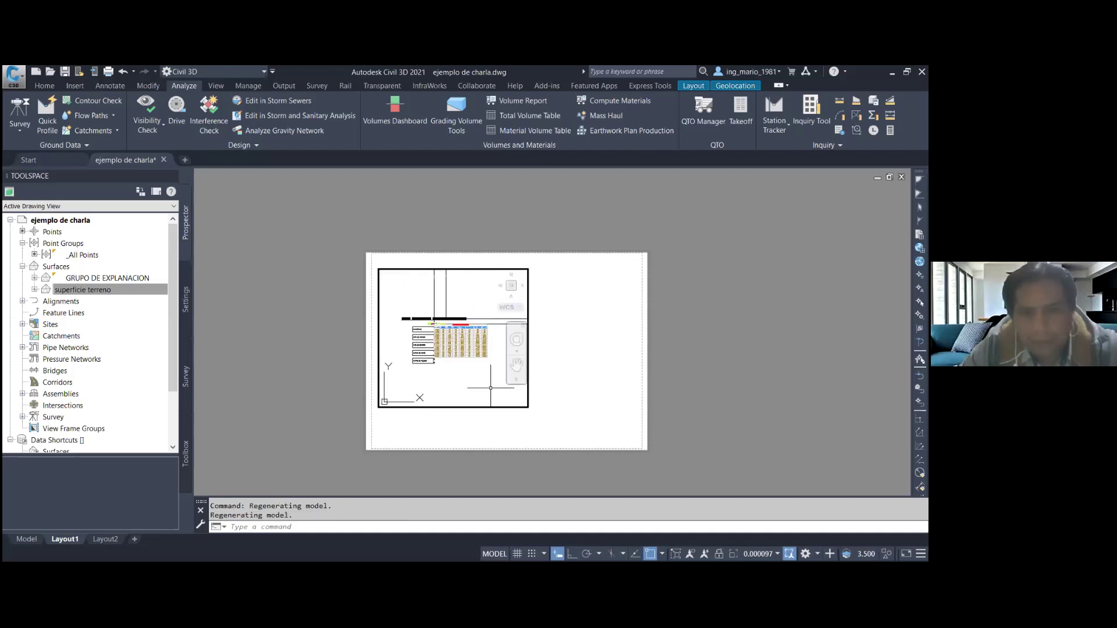
scroll(427, 315, up, 3)
scroll(447, 321, down, 5)
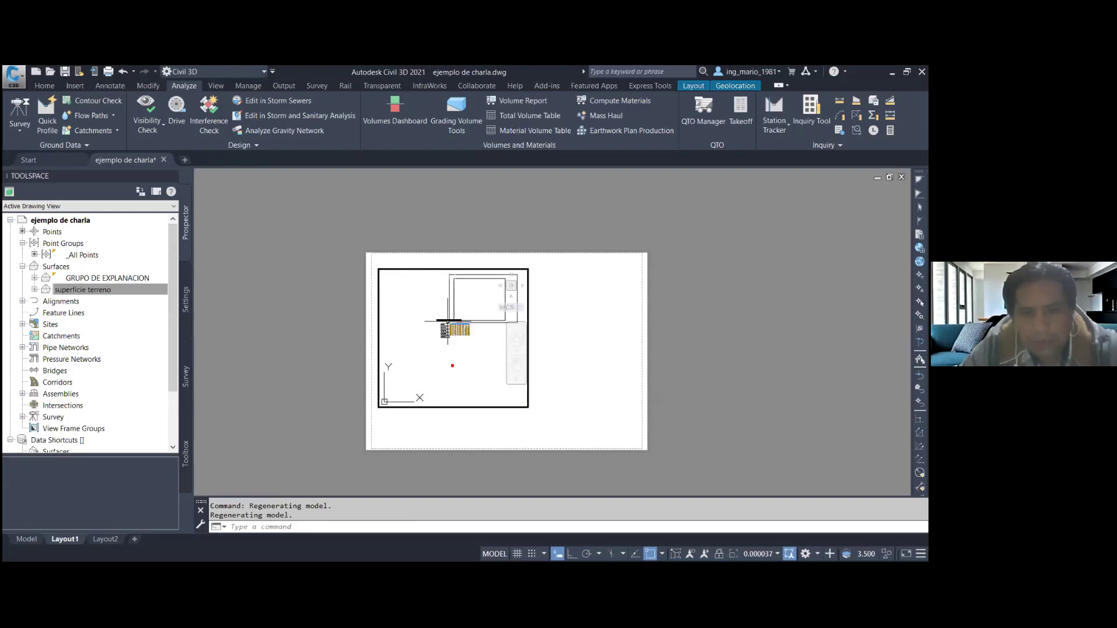
scroll(451, 346, down, 2)
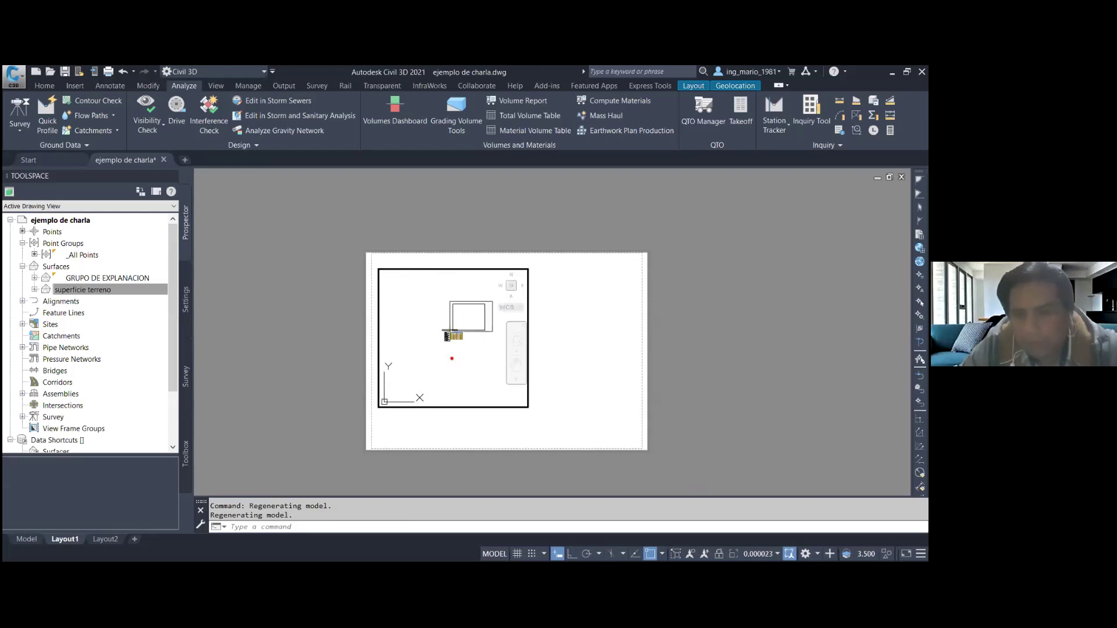
- Set the viewport annotation scale to 1:50, then return to paper space and select the viewport frame
click(759, 553)
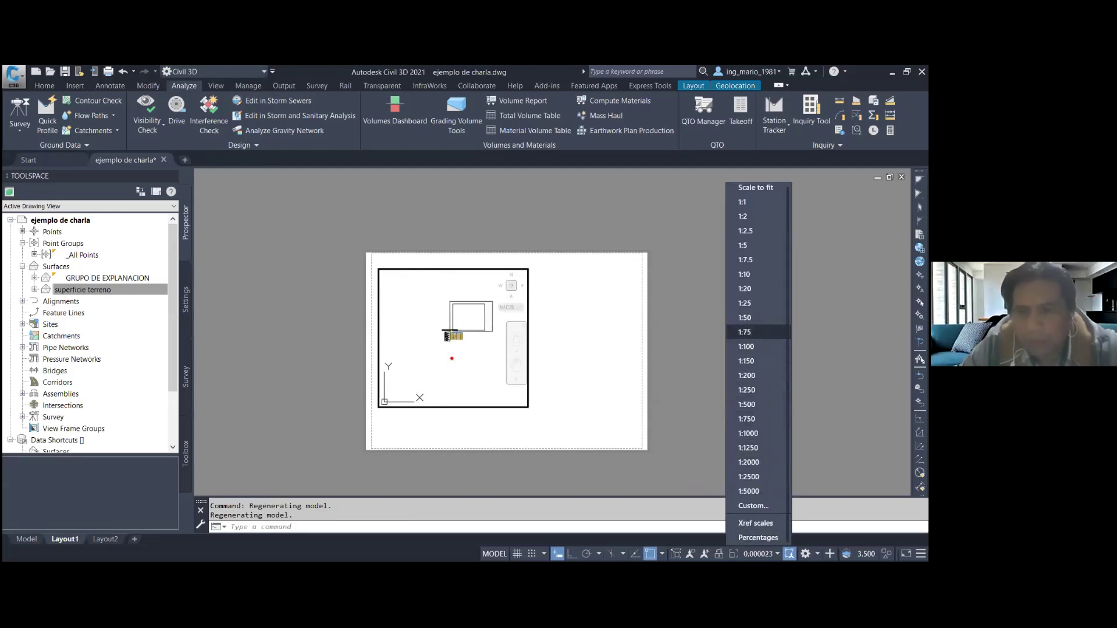
click(747, 318)
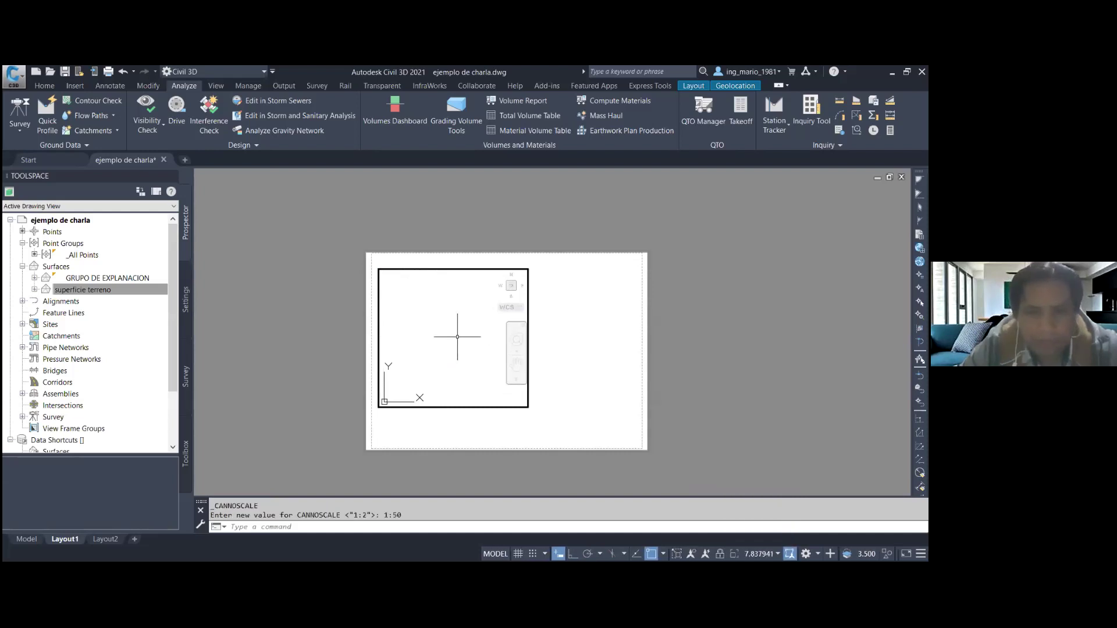
scroll(457, 336, down, 3)
scroll(457, 336, down, 3)
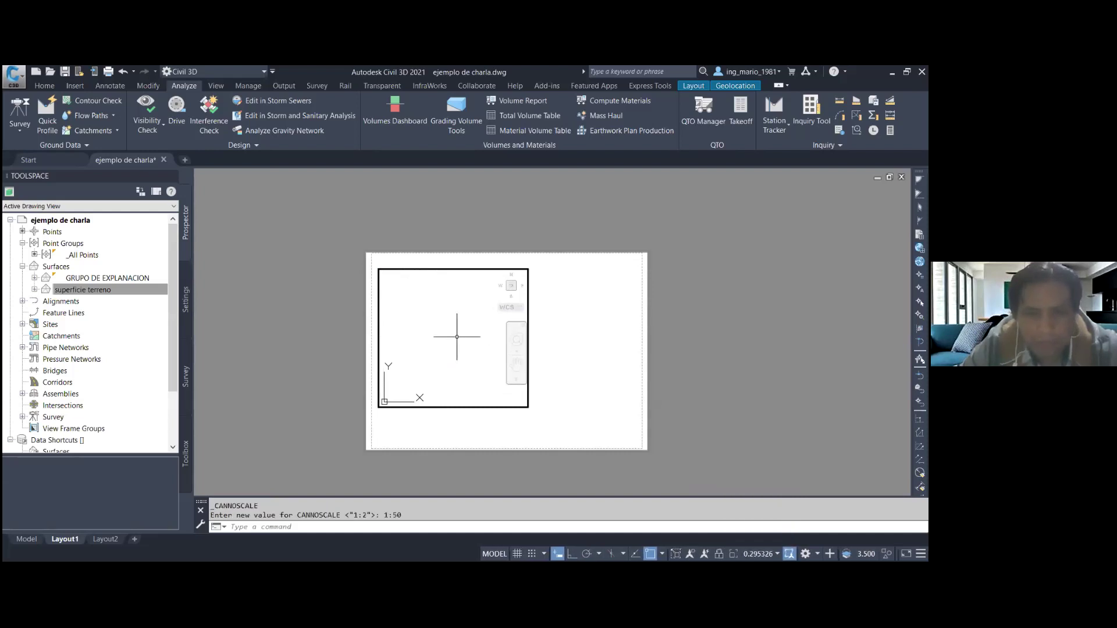
scroll(457, 336, down, 6)
scroll(457, 336, down, 5)
scroll(457, 336, down, 3)
scroll(457, 336, down, 5)
scroll(457, 336, down, 4)
scroll(457, 336, down, 4)
scroll(457, 336, down, 2)
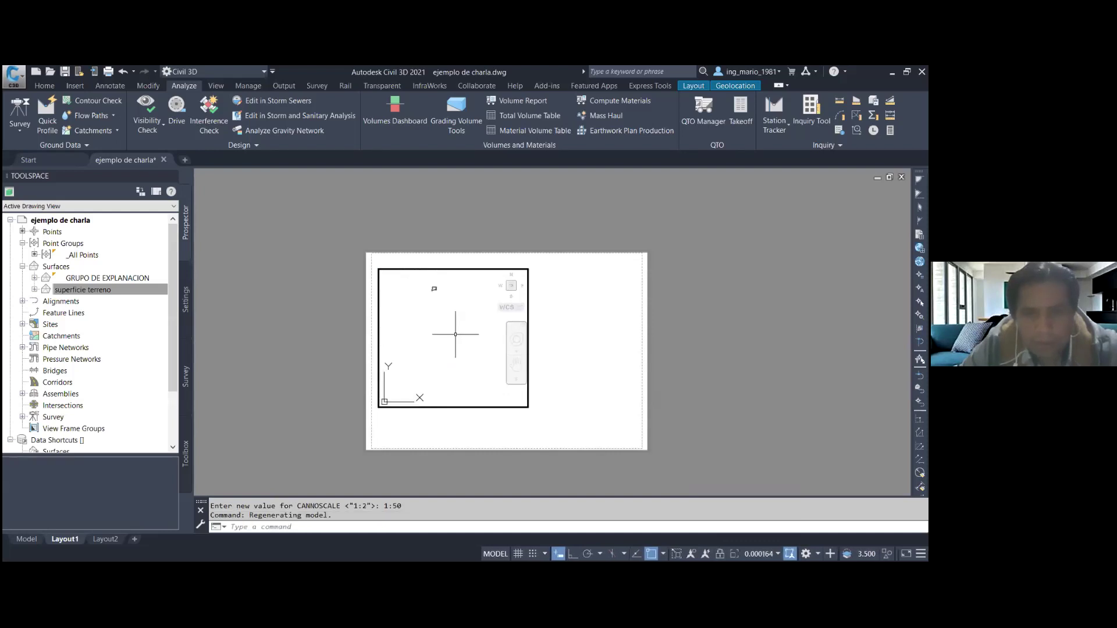
scroll(434, 284, up, 3)
scroll(434, 297, up, 5)
scroll(436, 305, up, 4)
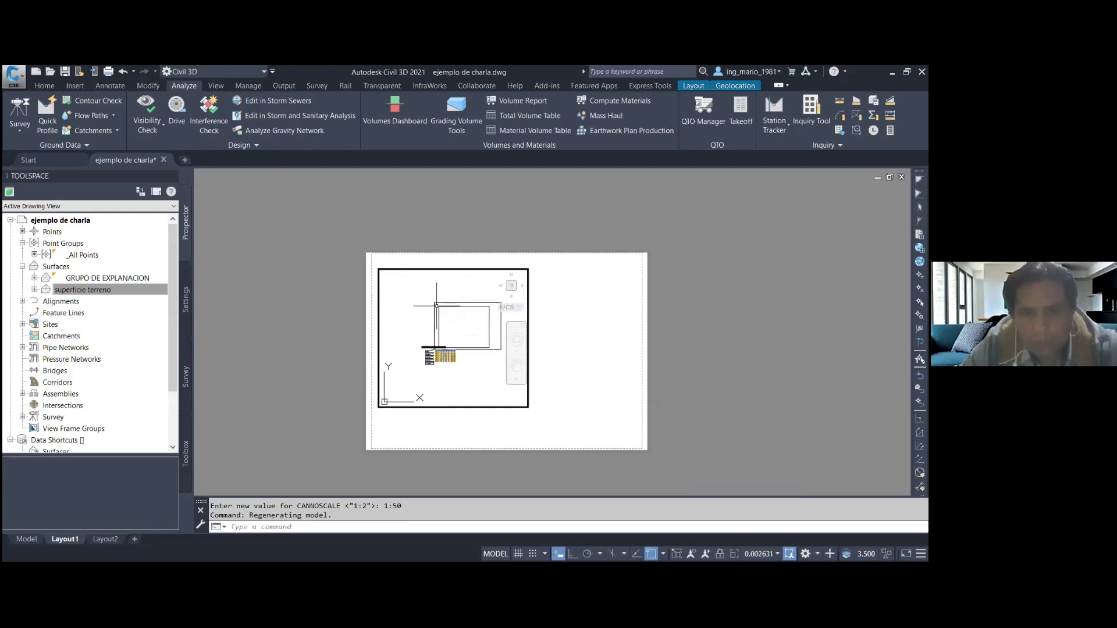
double_click(553, 378)
click(556, 363)
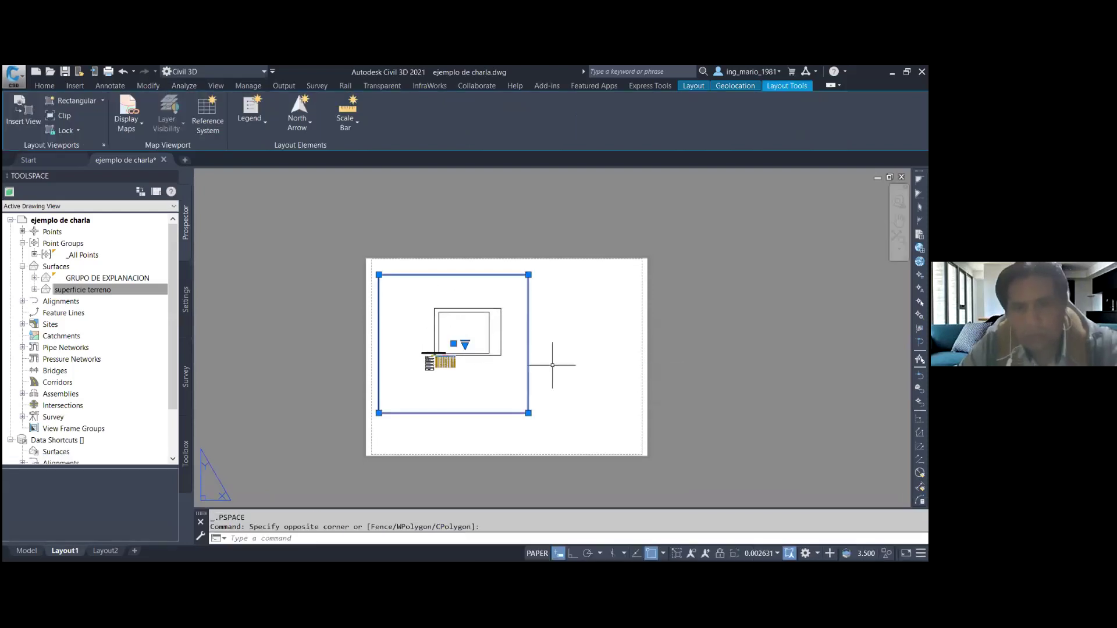
- Delete the old viewport, draw a new rectangular viewport with MV, and activate it
key(Delete)
click(511, 406)
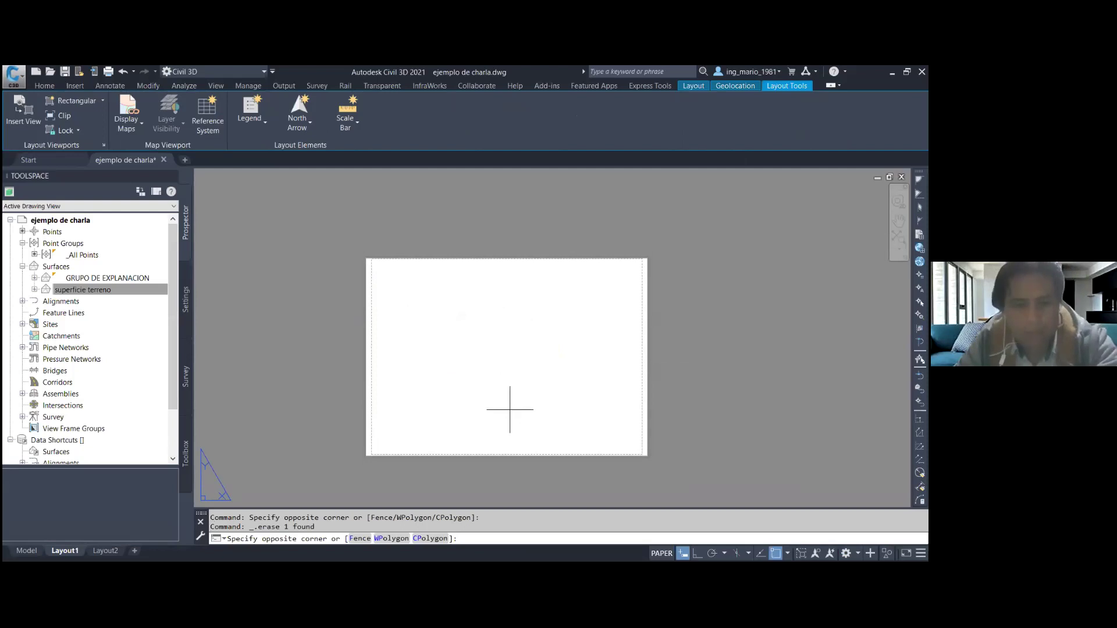
text(MV)
key(Escape)
text(mv)
key(Return)
click(431, 286)
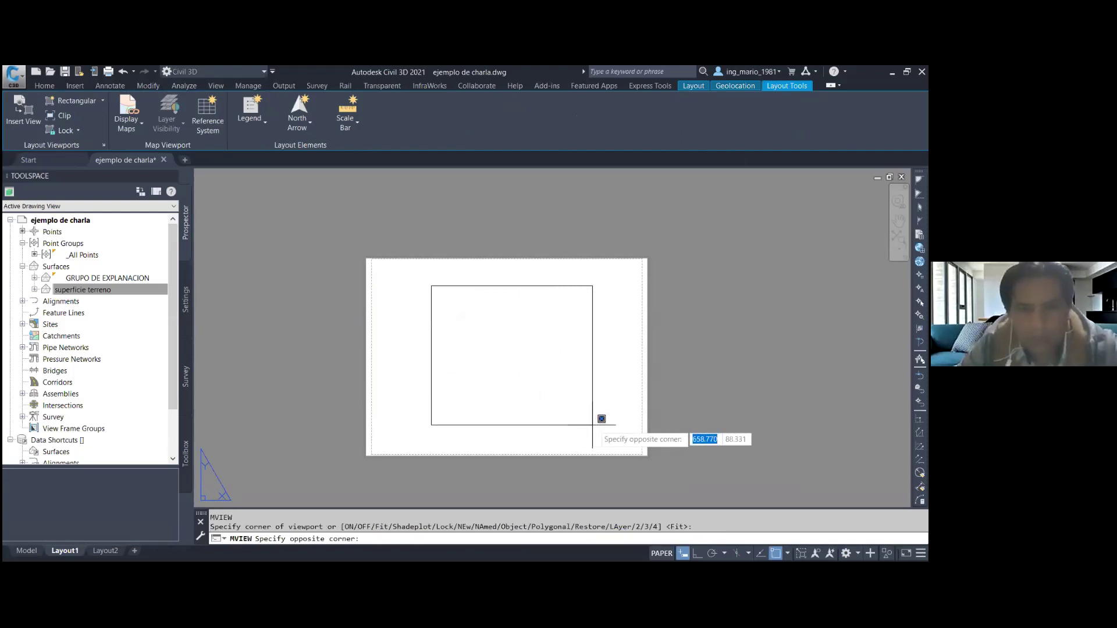
click(592, 424)
double_click(538, 356)
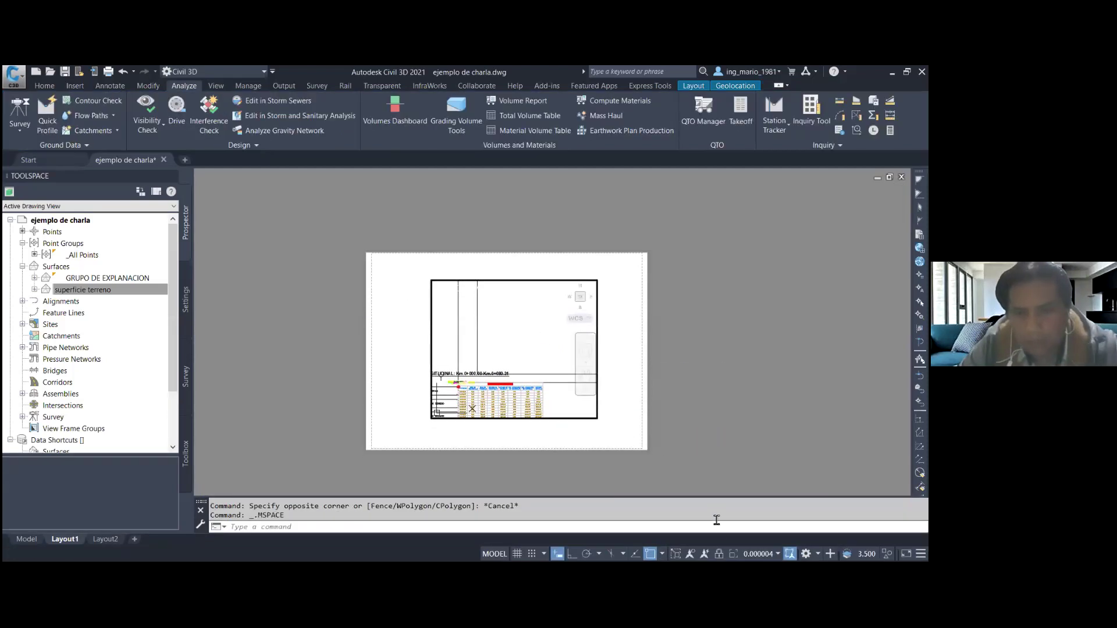
- Set the new viewport's annotation scale to 1:1000 and zoom around the terrain
click(762, 554)
click(756, 443)
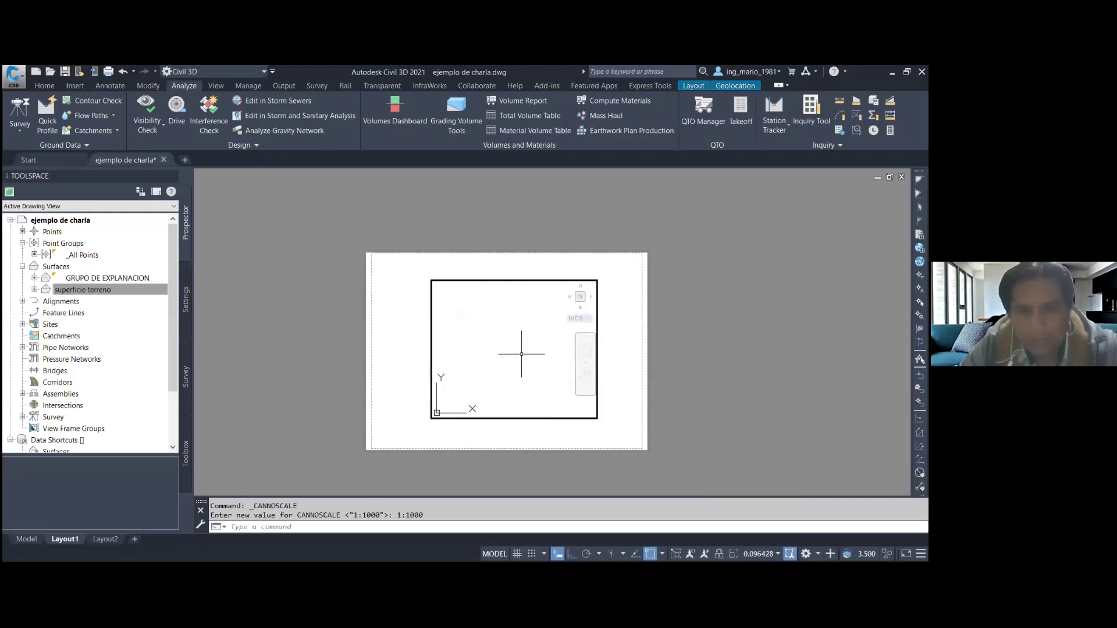
scroll(521, 353, down, 5)
scroll(521, 354, down, 2)
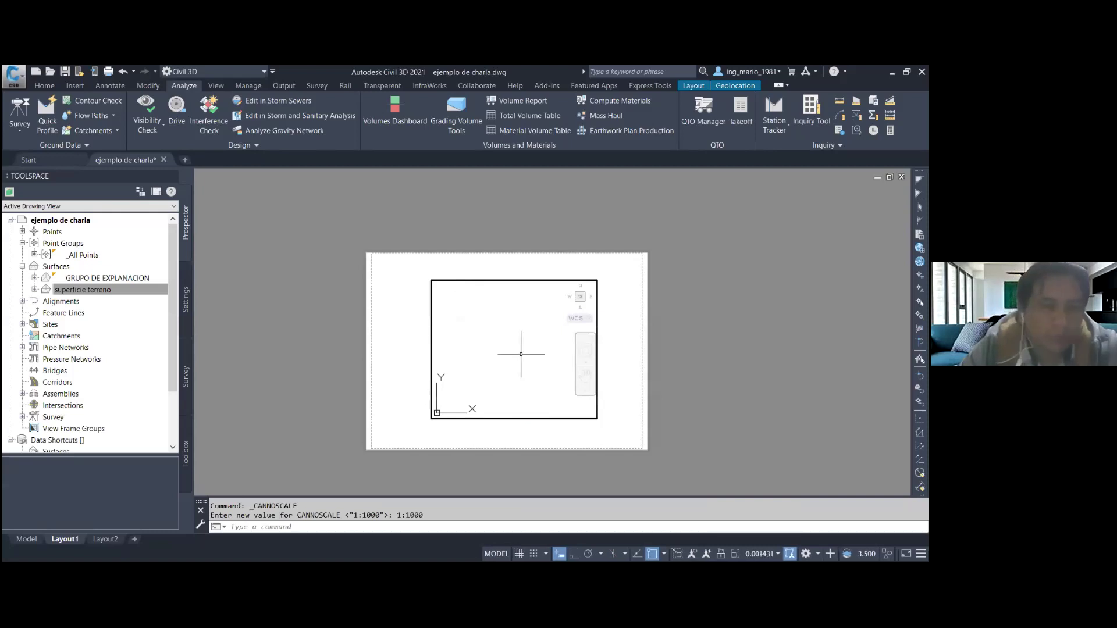
scroll(522, 354, down, 2)
scroll(522, 354, down, 3)
scroll(521, 354, down, 3)
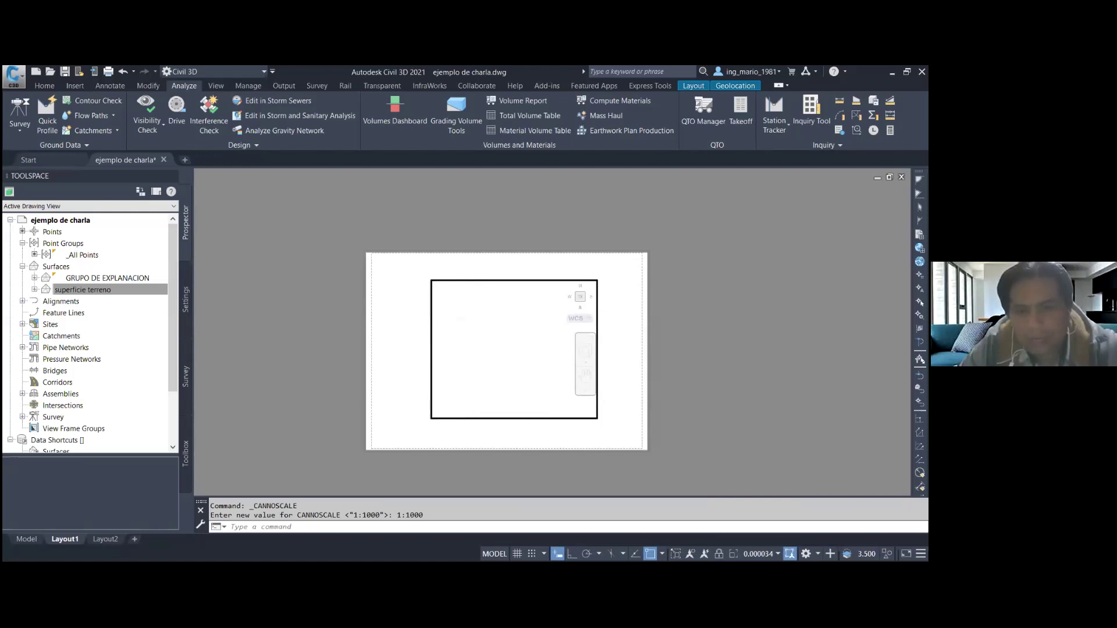
scroll(521, 354, down, 2)
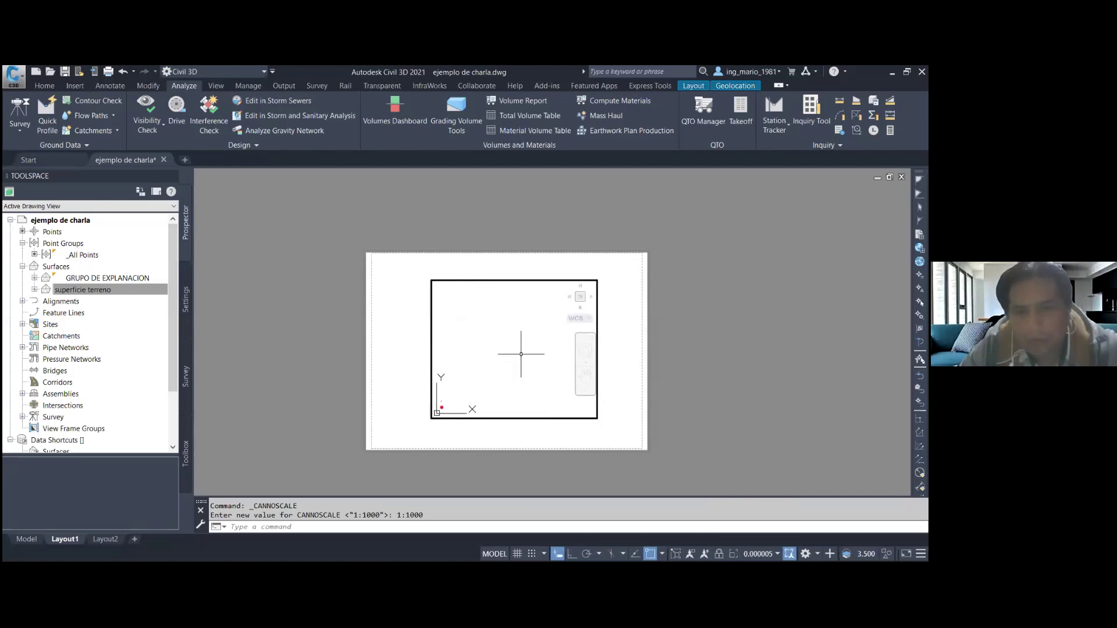
scroll(443, 397, up, 3)
scroll(445, 386, up, 2)
scroll(447, 381, up, 1)
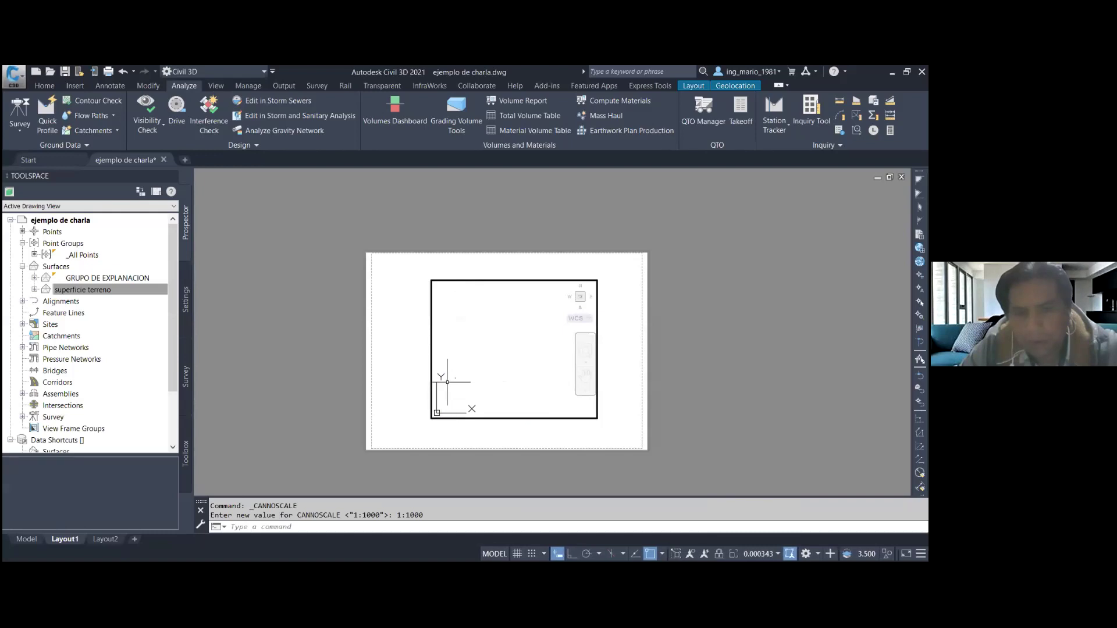
scroll(463, 374, up, 2)
scroll(474, 346, up, 2)
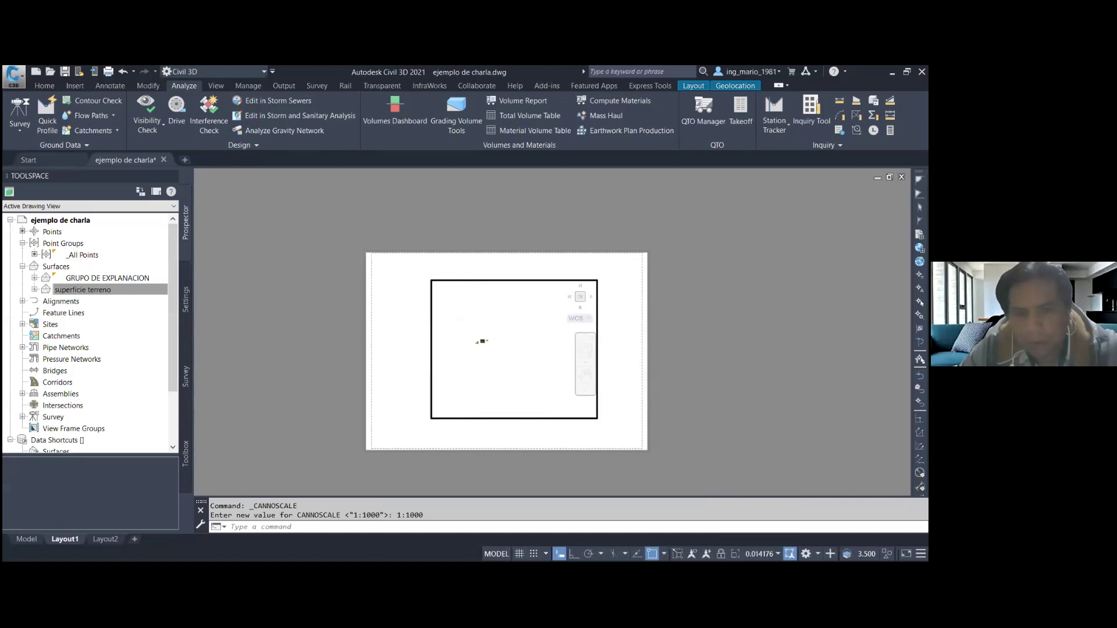
scroll(474, 329, up, 2)
scroll(472, 332, up, 3)
scroll(462, 332, up, 5)
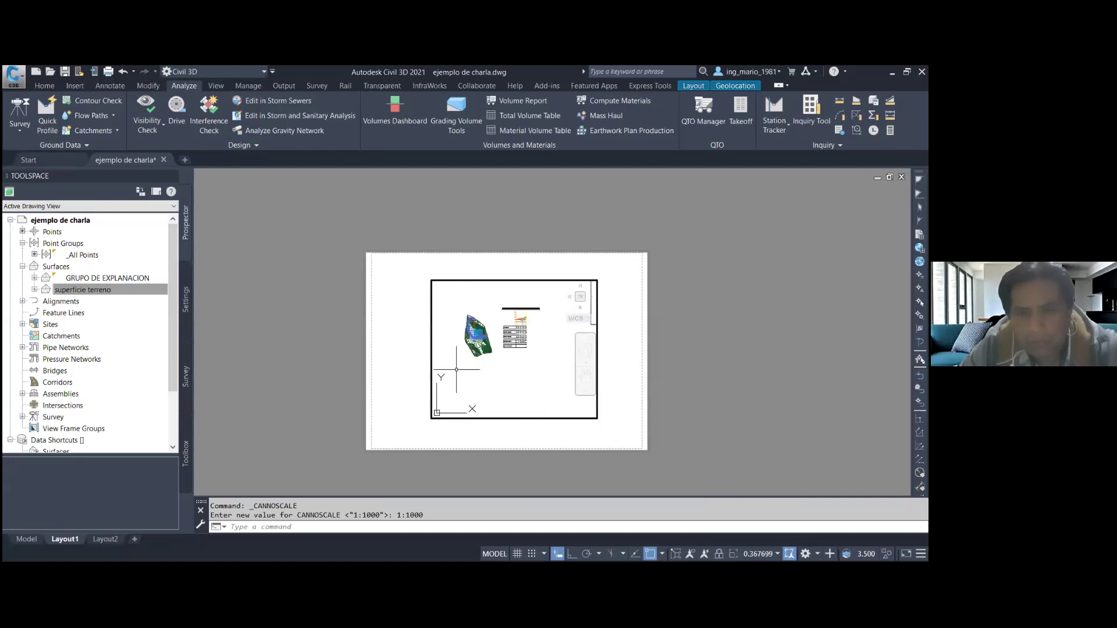
scroll(461, 331, up, 4)
scroll(465, 318, up, 2)
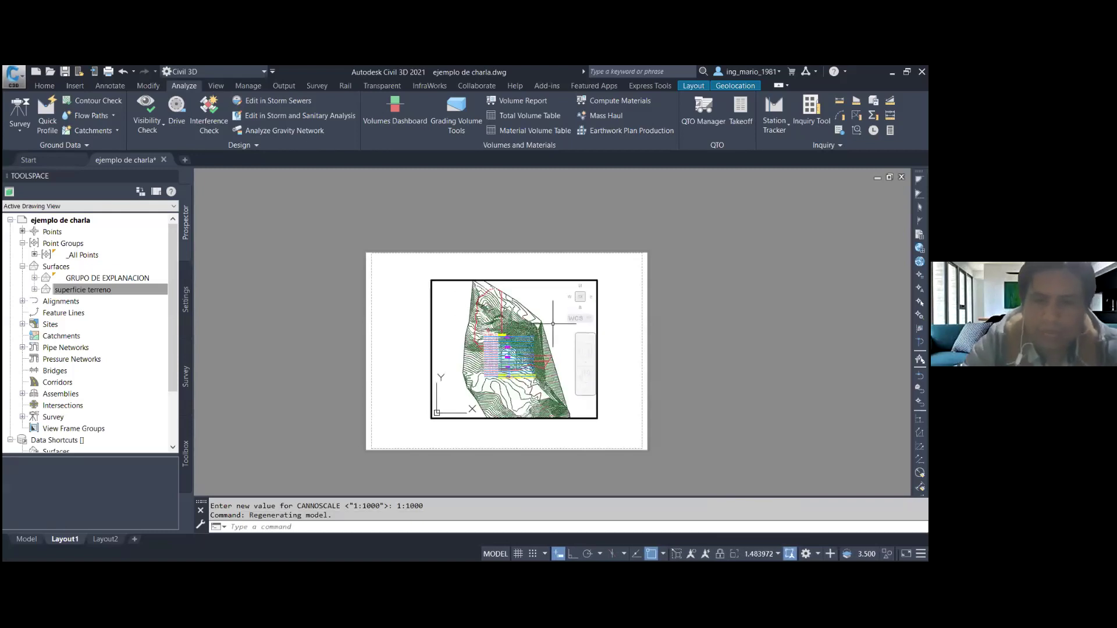
- Zoom the viewport to 1000XP so it plots at exactly 1:1000
text(z)
key(Return)
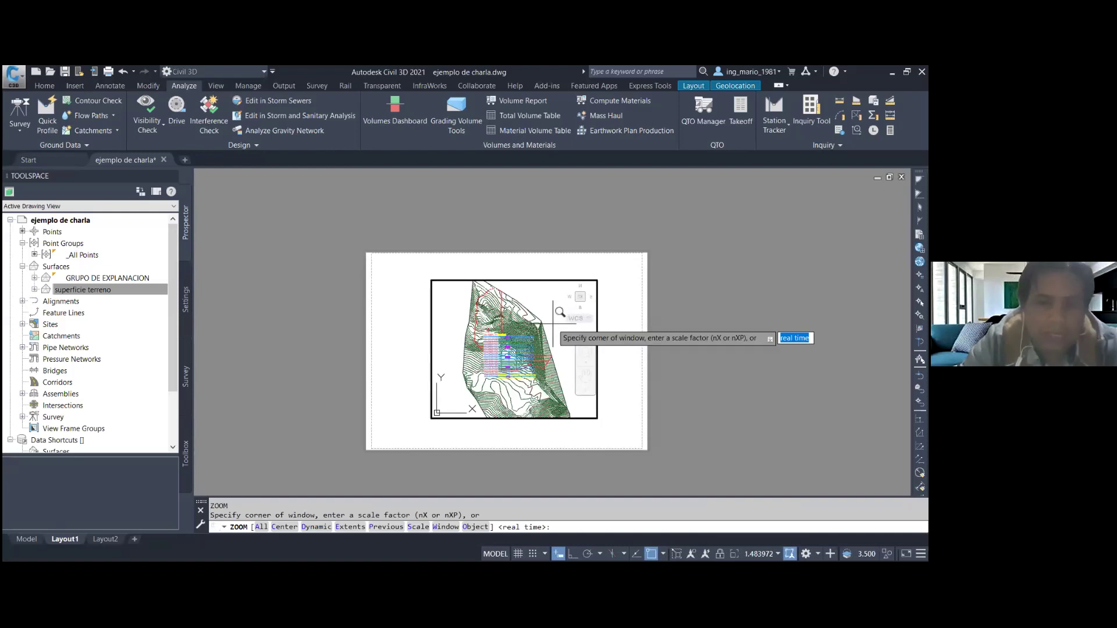
text(1000/1000)
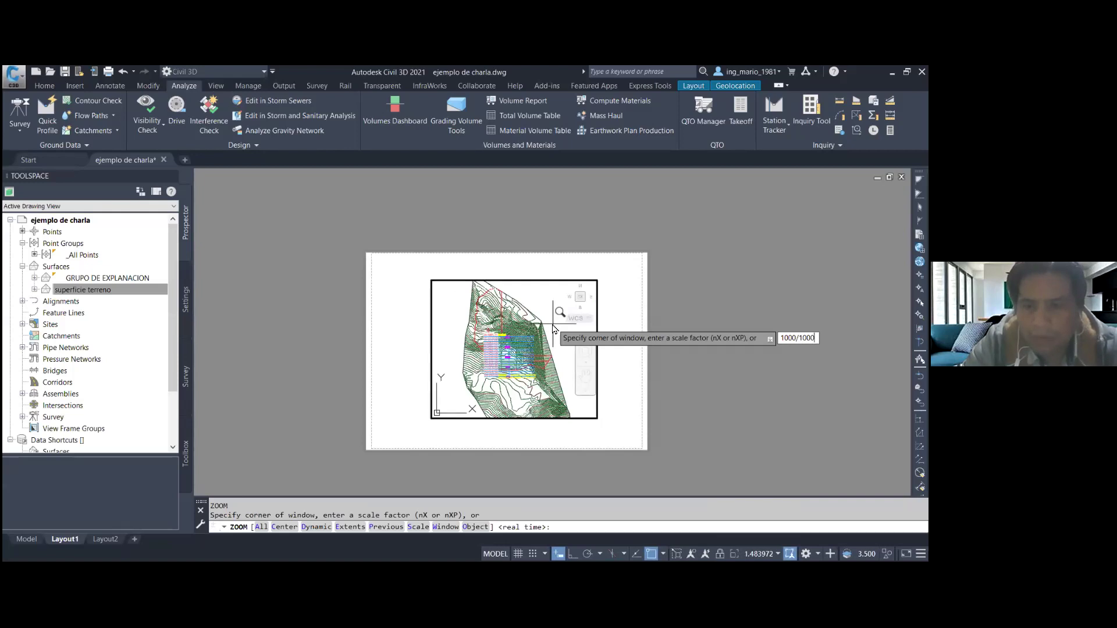
text(XP)
key(Return)
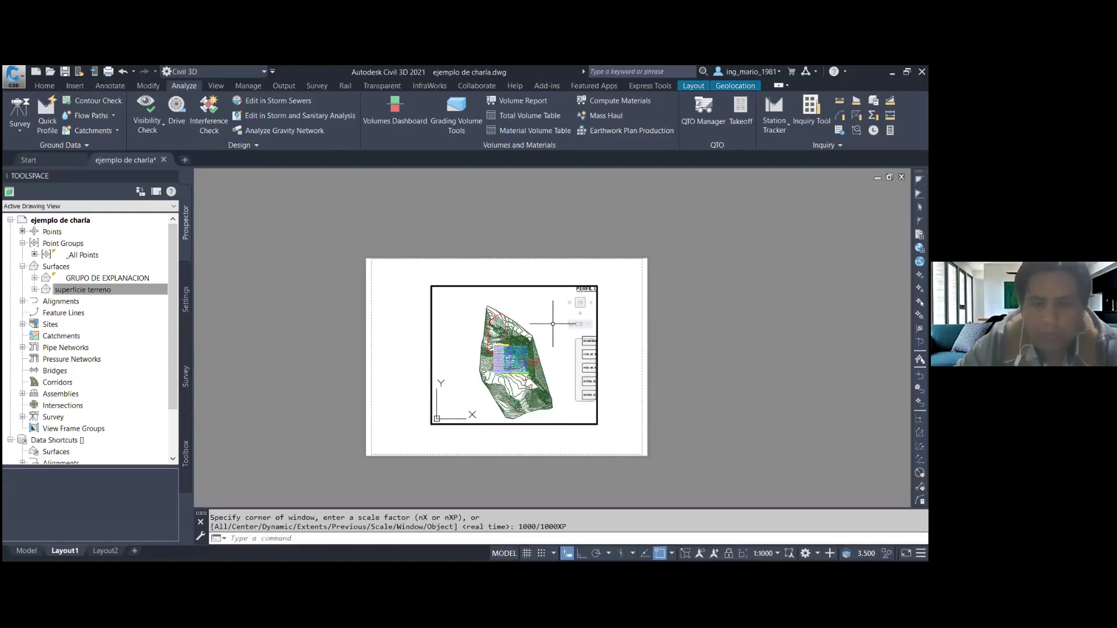
- Back in paper space, drag the viewport's corner grips inward to tightly frame the terrain
double_click(605, 381)
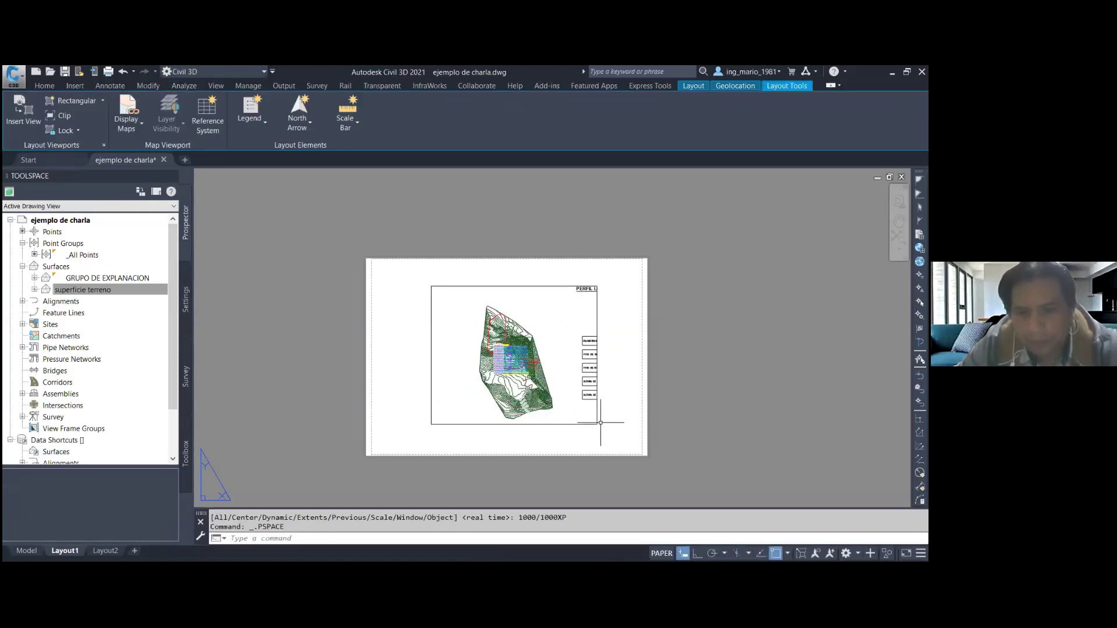
scroll(600, 422, up, 2)
click(594, 407)
click(595, 425)
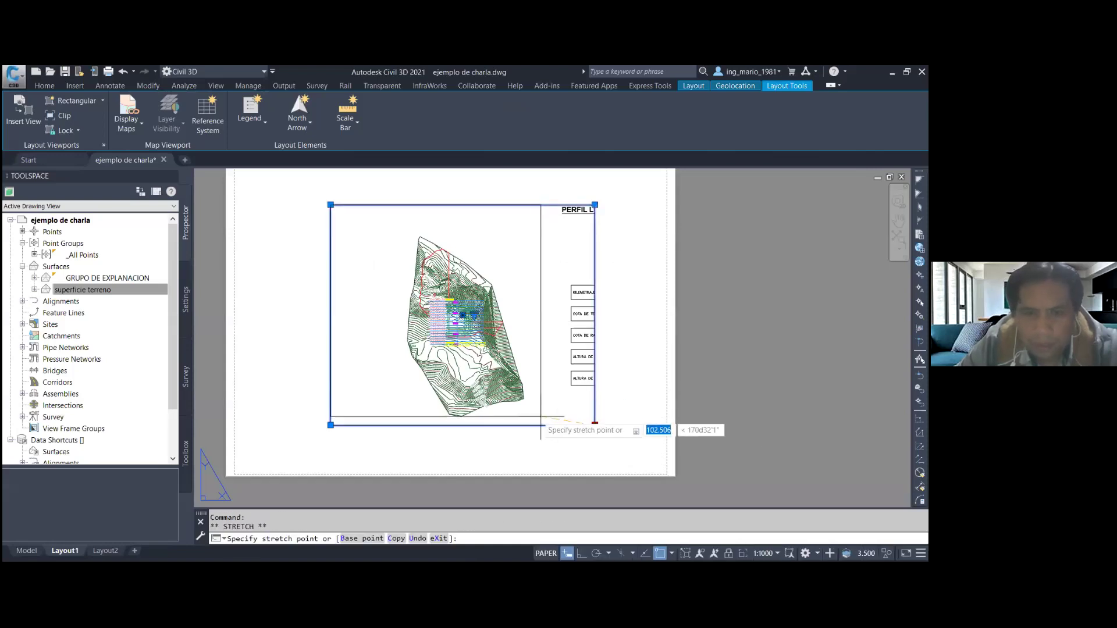
click(521, 400)
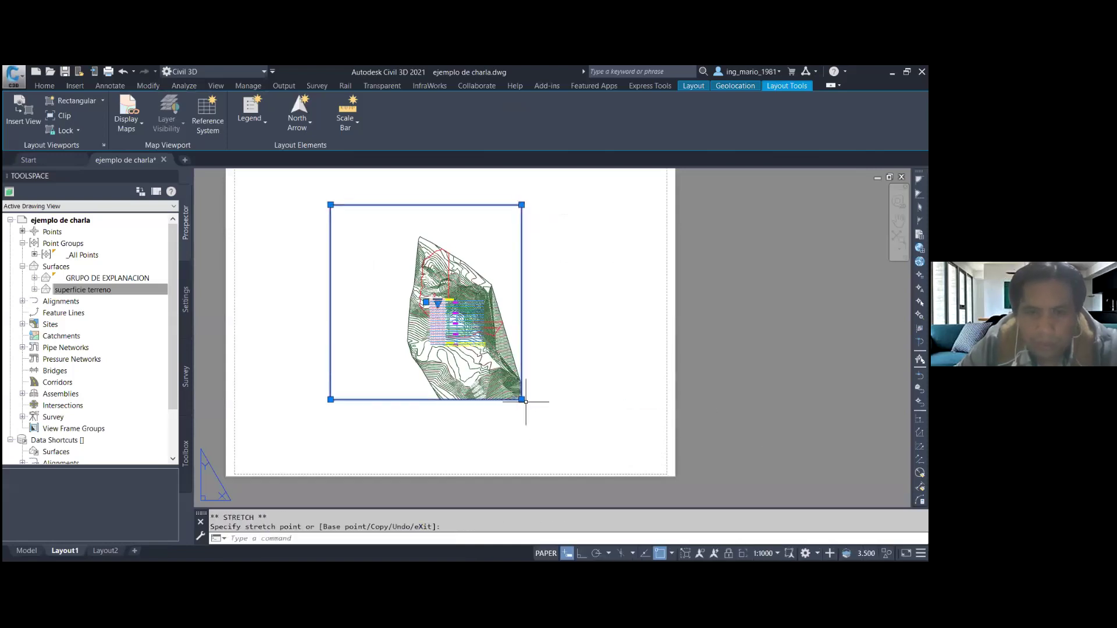
click(331, 204)
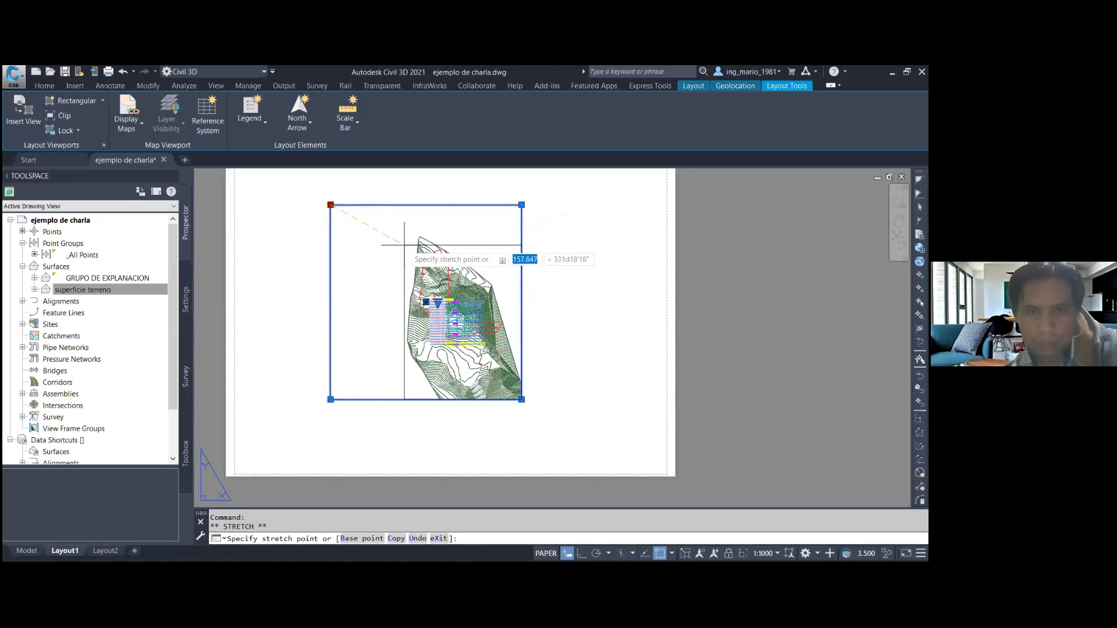
click(403, 245)
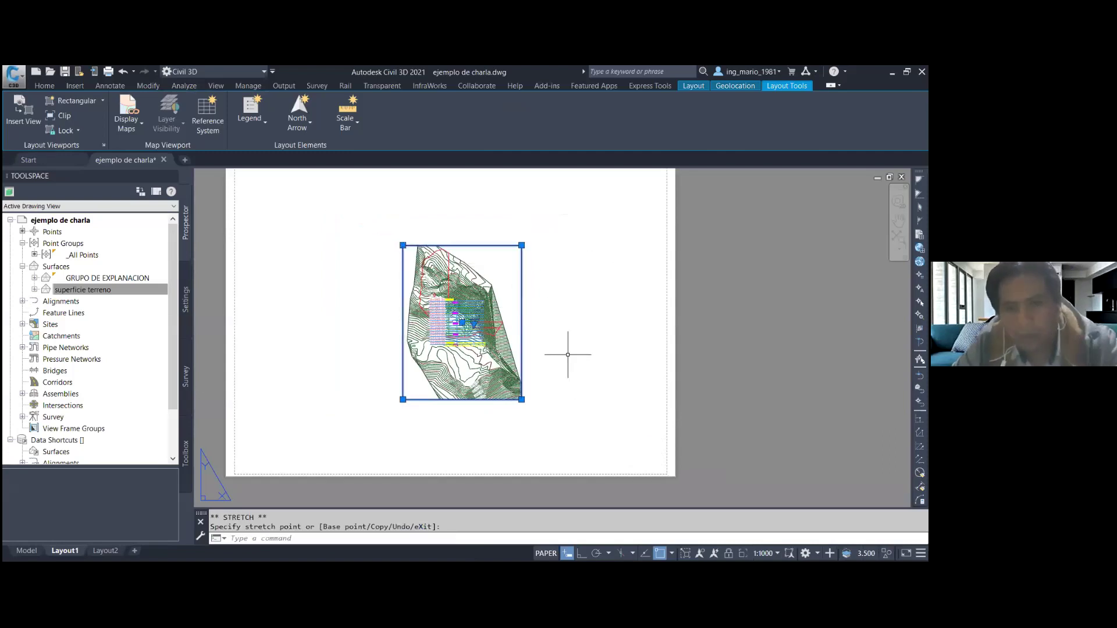
- Move the resized terrain viewport to its new spot on the left of the sheet
scroll(567, 354, down, 2)
text(m)
key(Return)
click(417, 295)
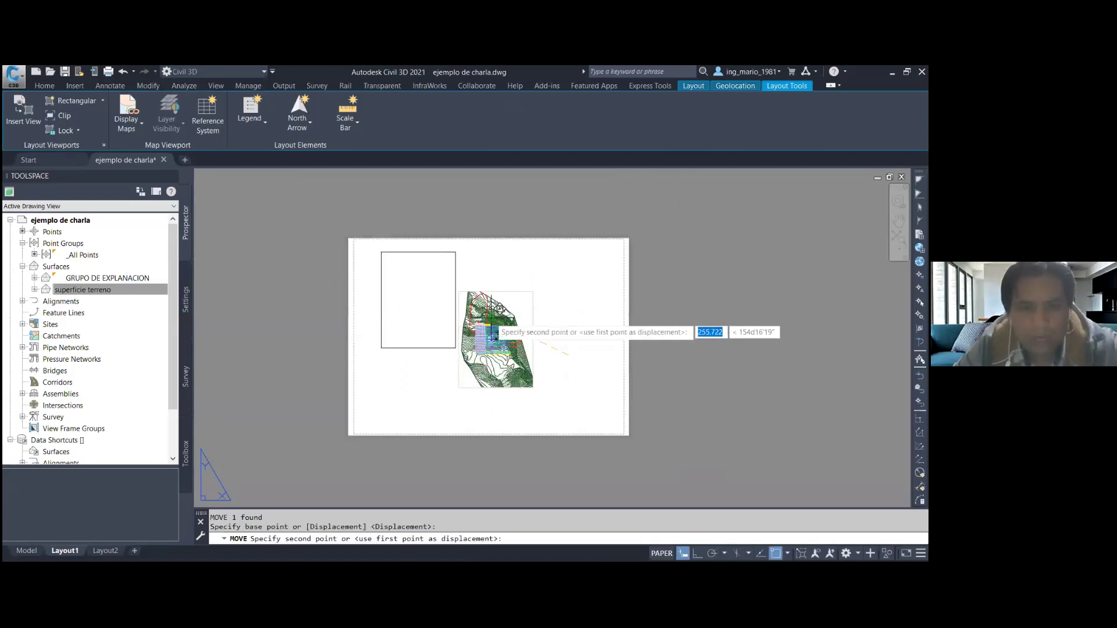
click(409, 296)
scroll(423, 301, up, 4)
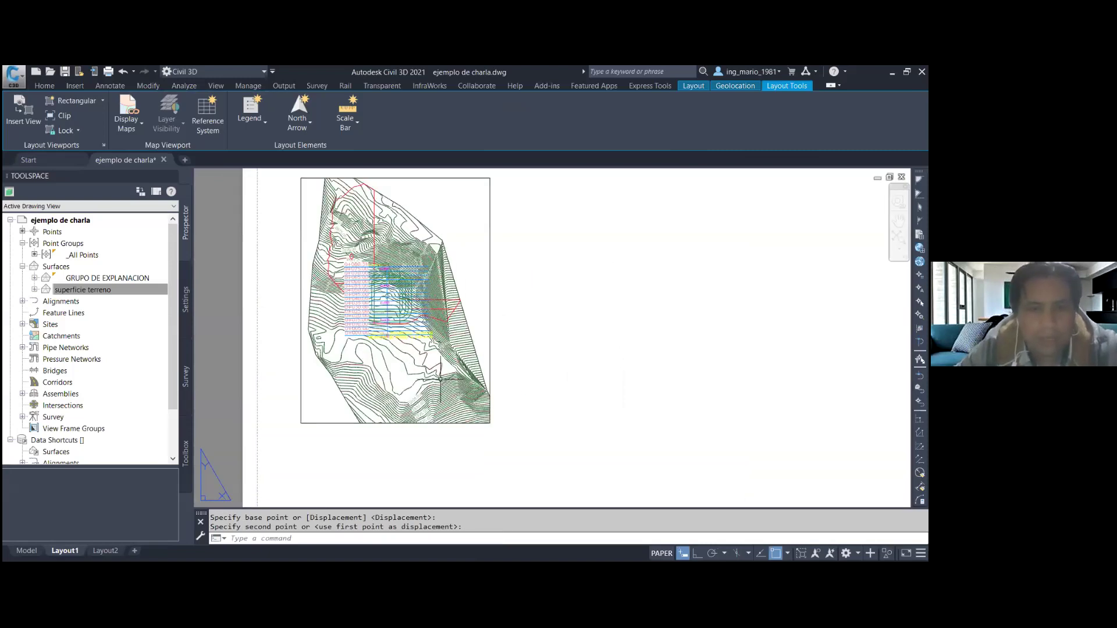
middle_drag(418, 261, 429, 290)
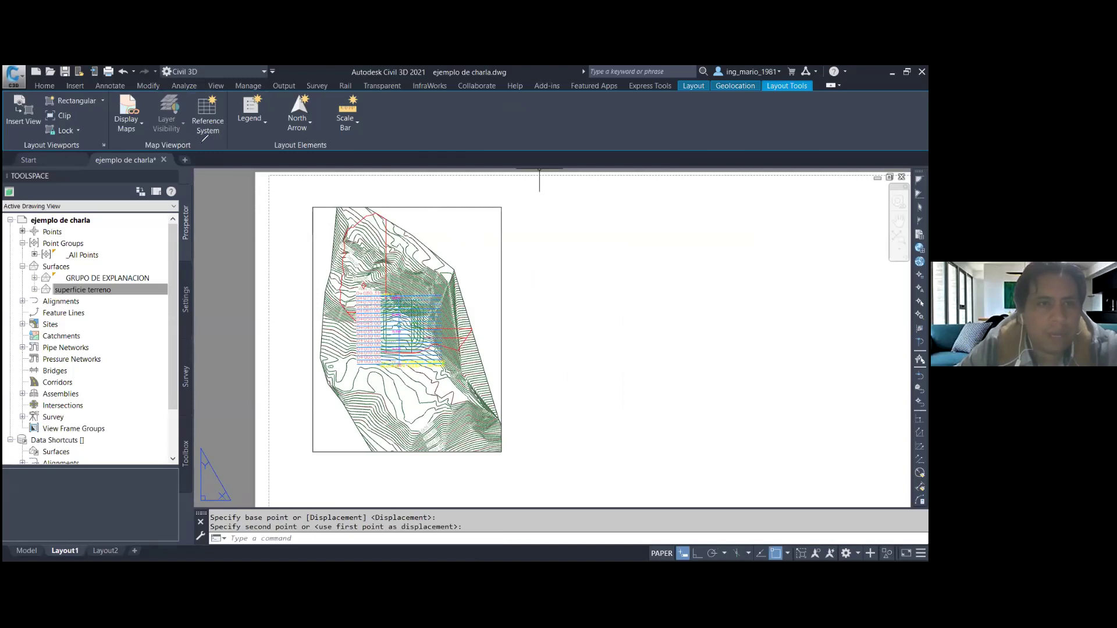
drag(197, 144, 233, 85)
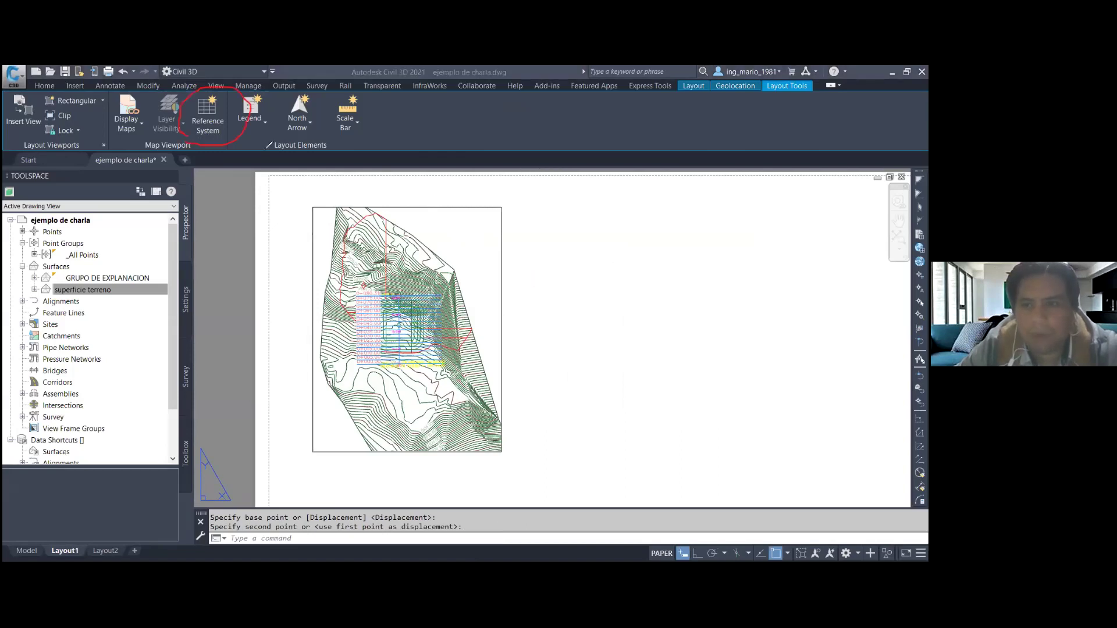
- Add a coordinate grid to the terrain viewport using the current map coordinate system template at 1:1000
click(216, 129)
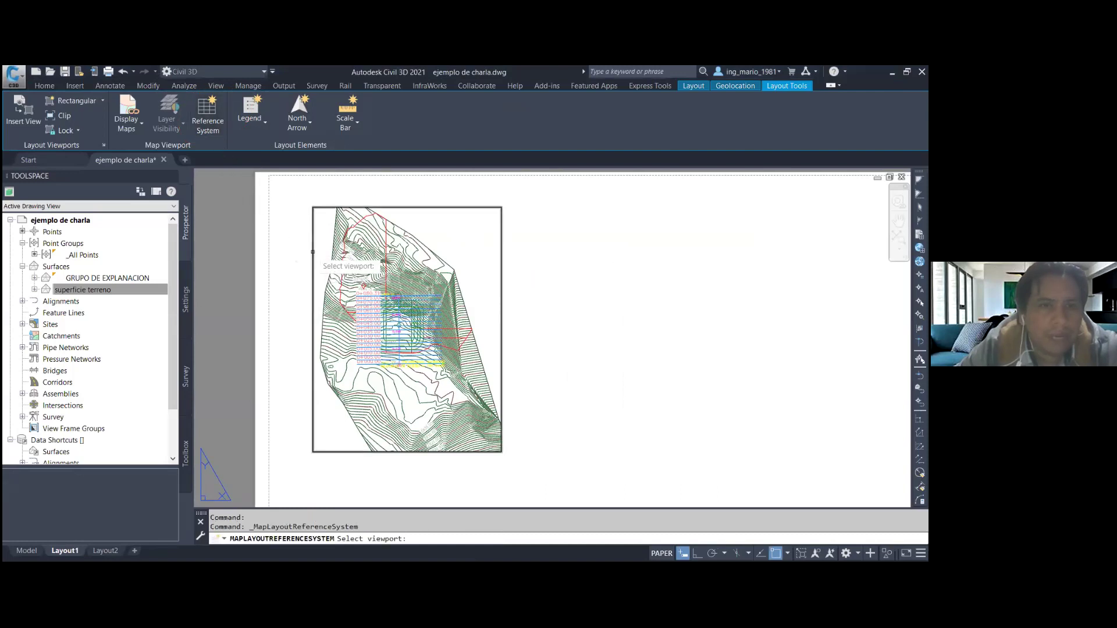
click(312, 289)
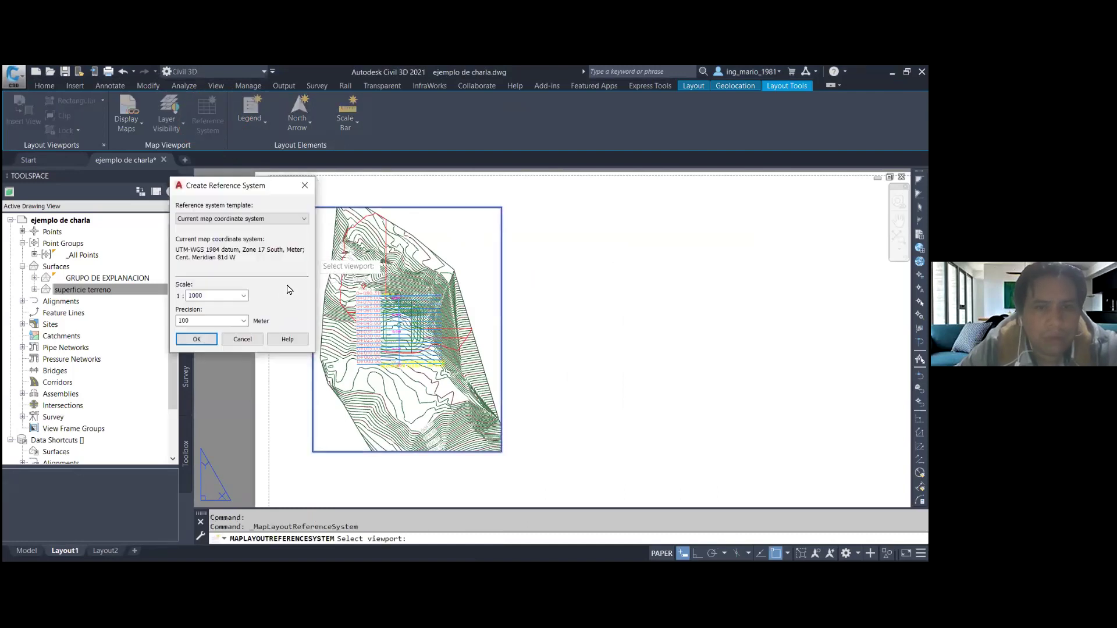
click(268, 219)
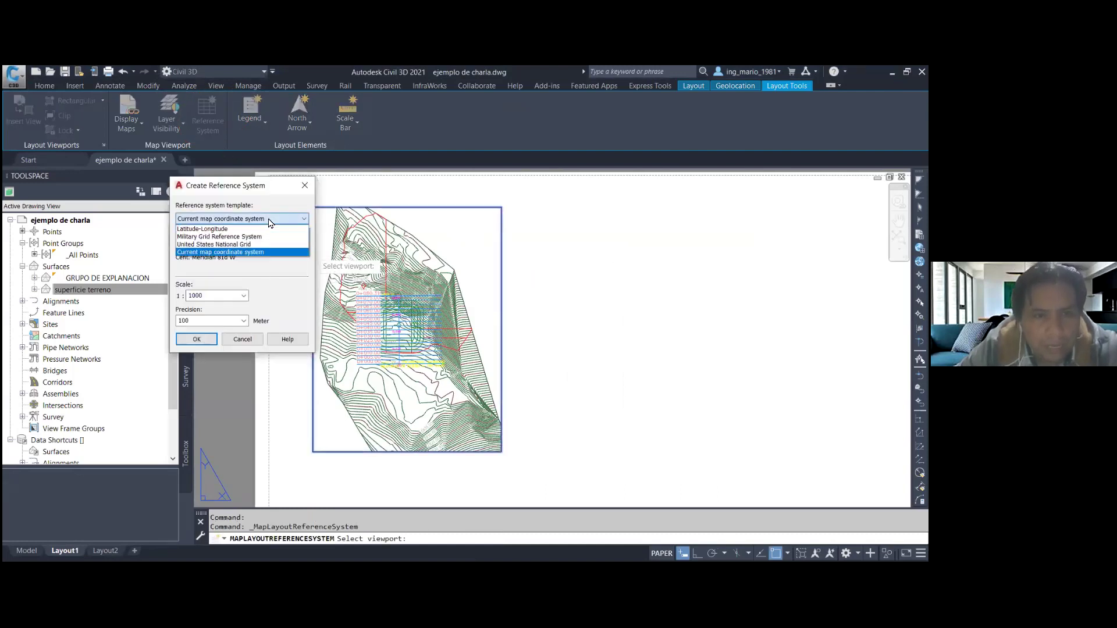
click(267, 254)
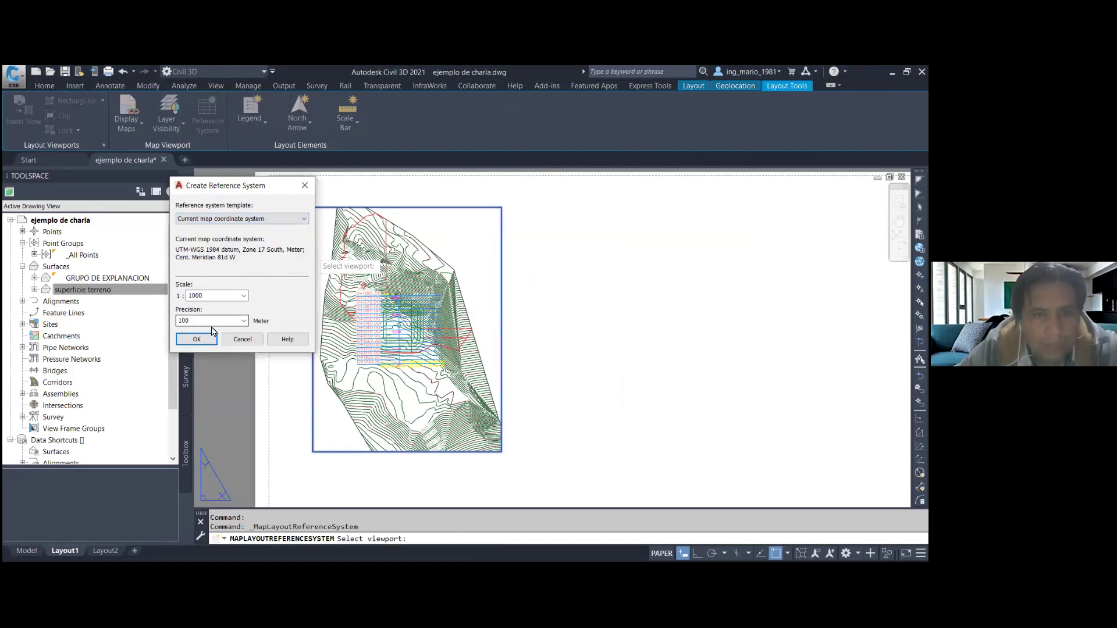
click(197, 339)
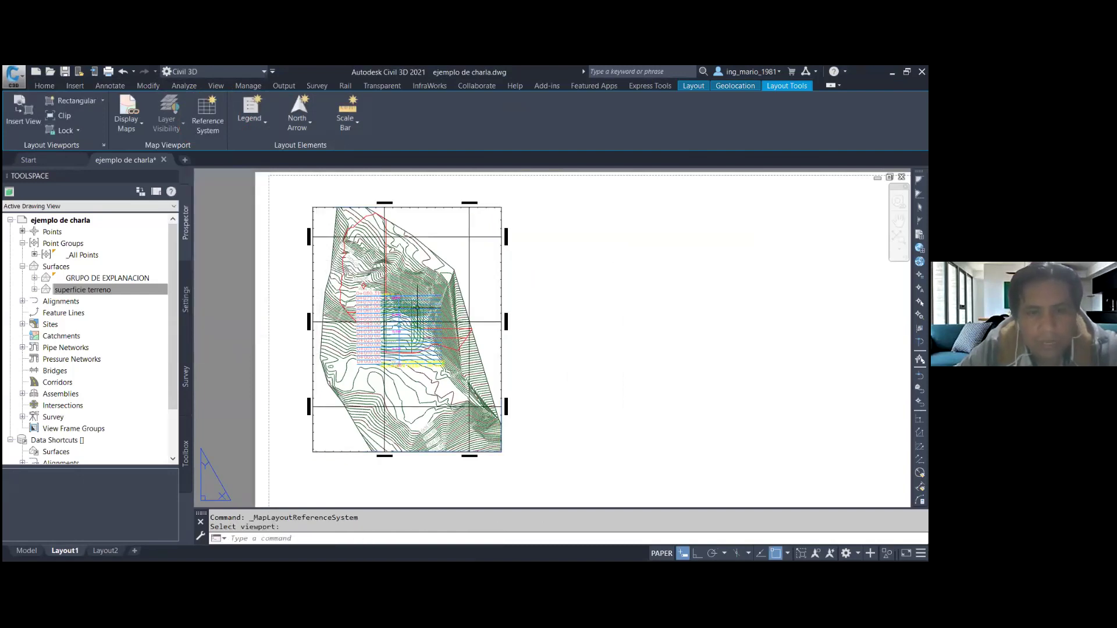
scroll(438, 250, up, 2)
scroll(441, 331, up, 2)
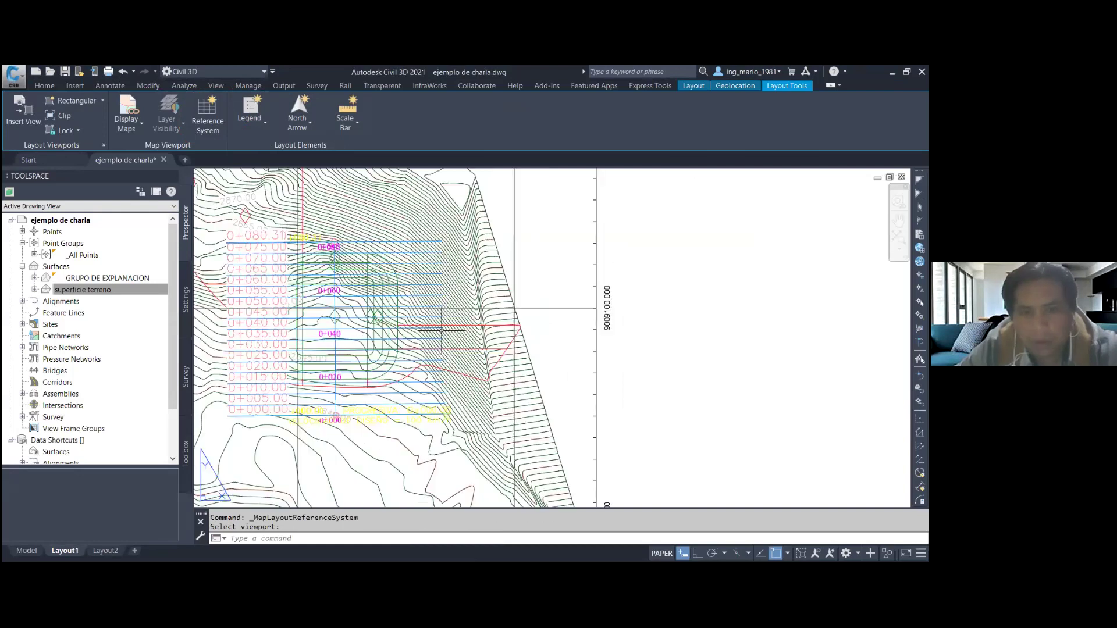
scroll(441, 331, down, 5)
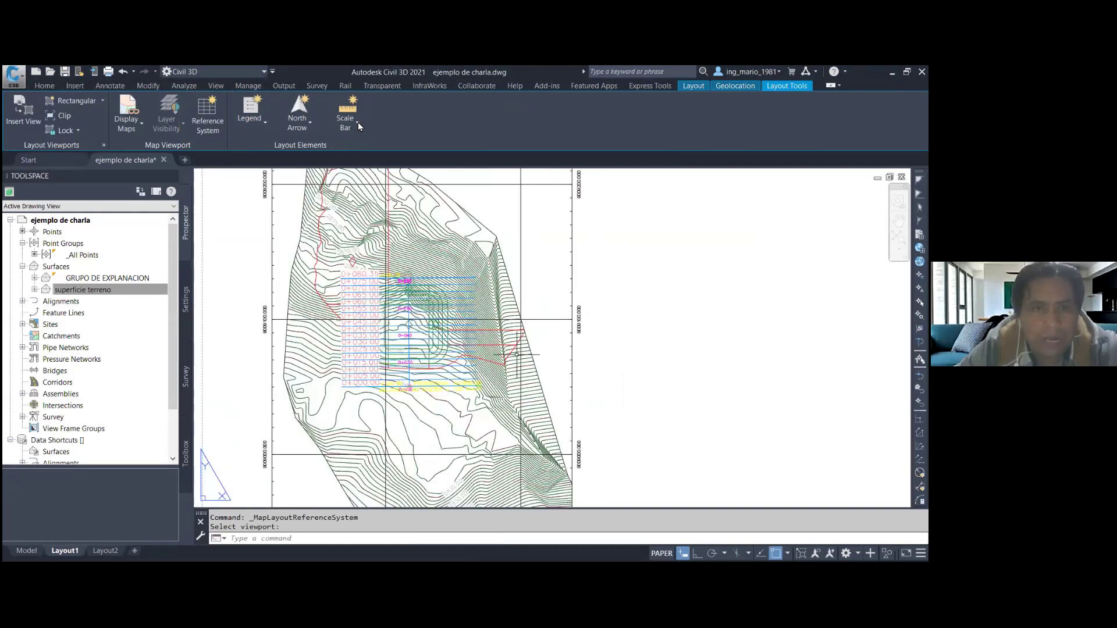
- Insert a ScaleBar3_Metric scale bar with 50 Meters at 1:1000 in the viewport's lower-left
click(346, 119)
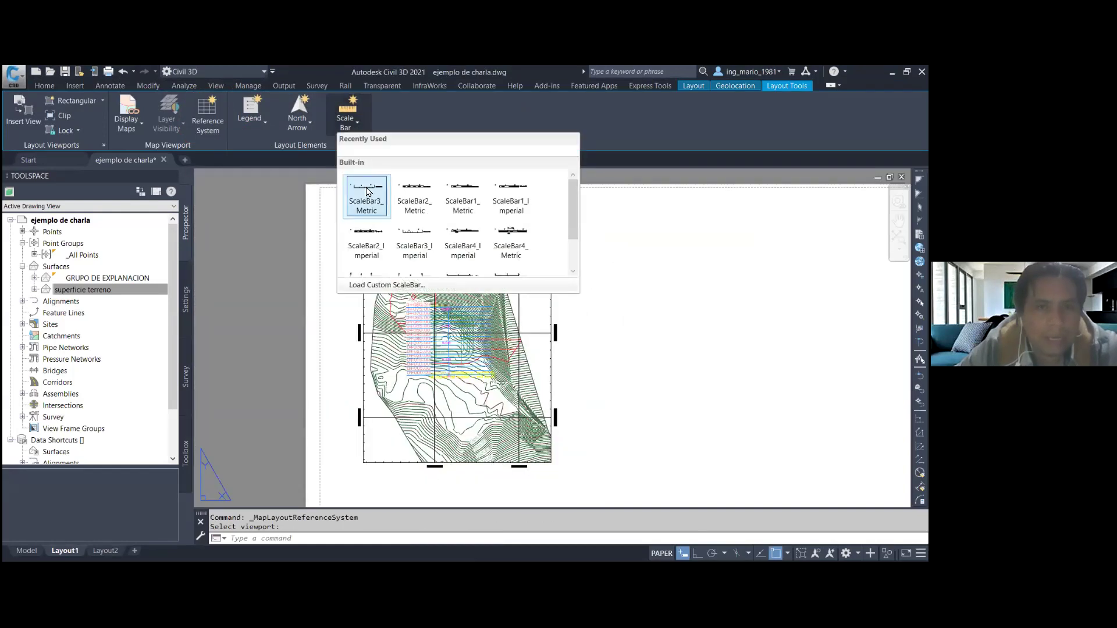
click(366, 194)
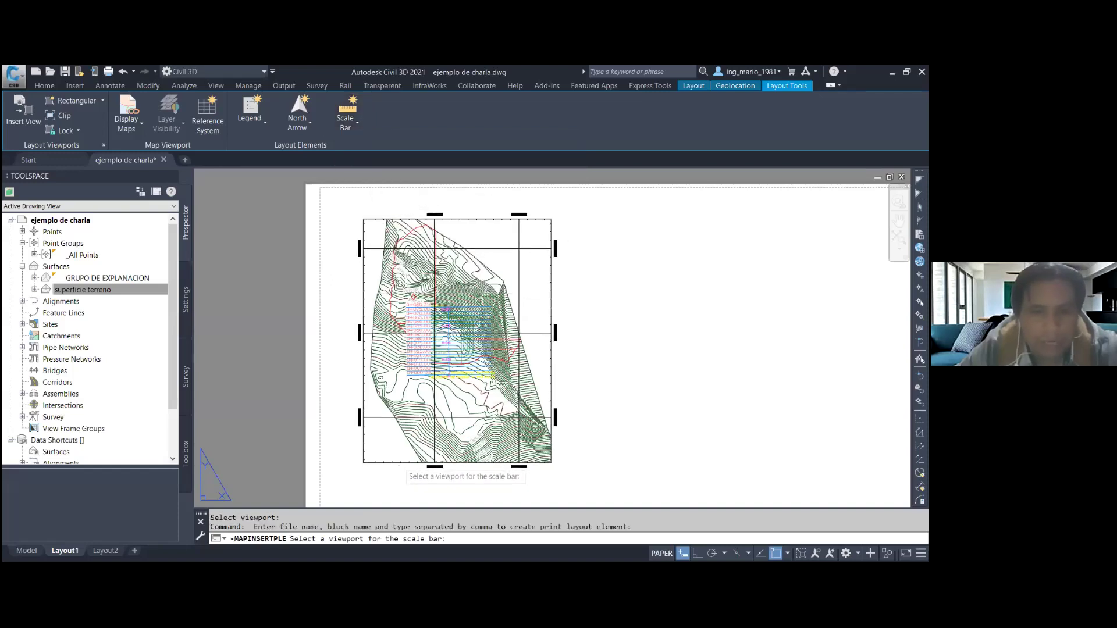
click(399, 463)
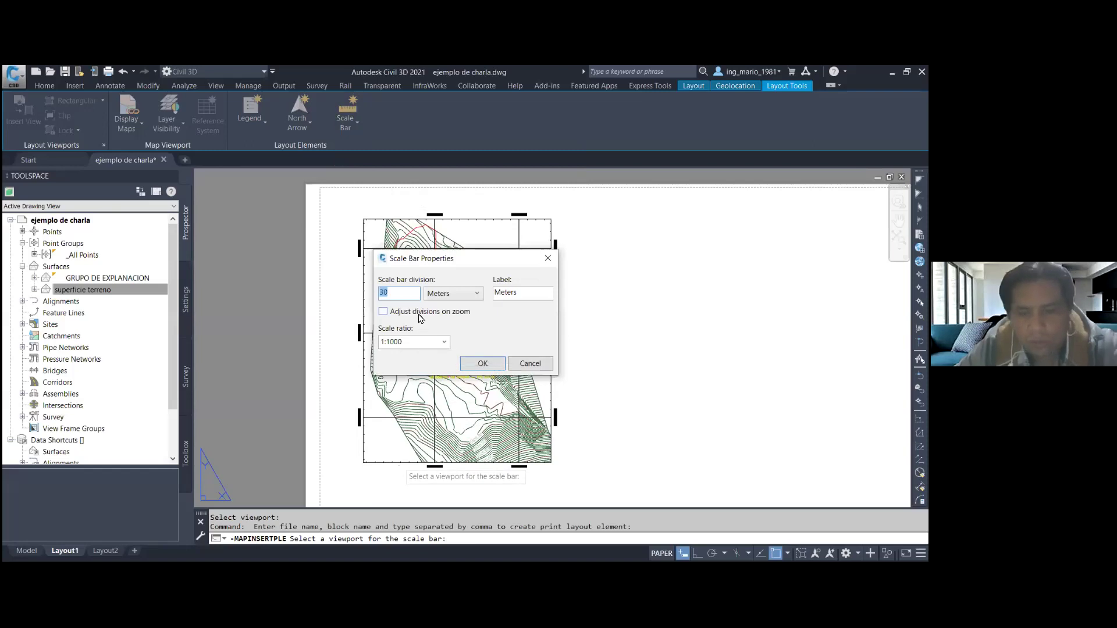
click(482, 363)
click(384, 448)
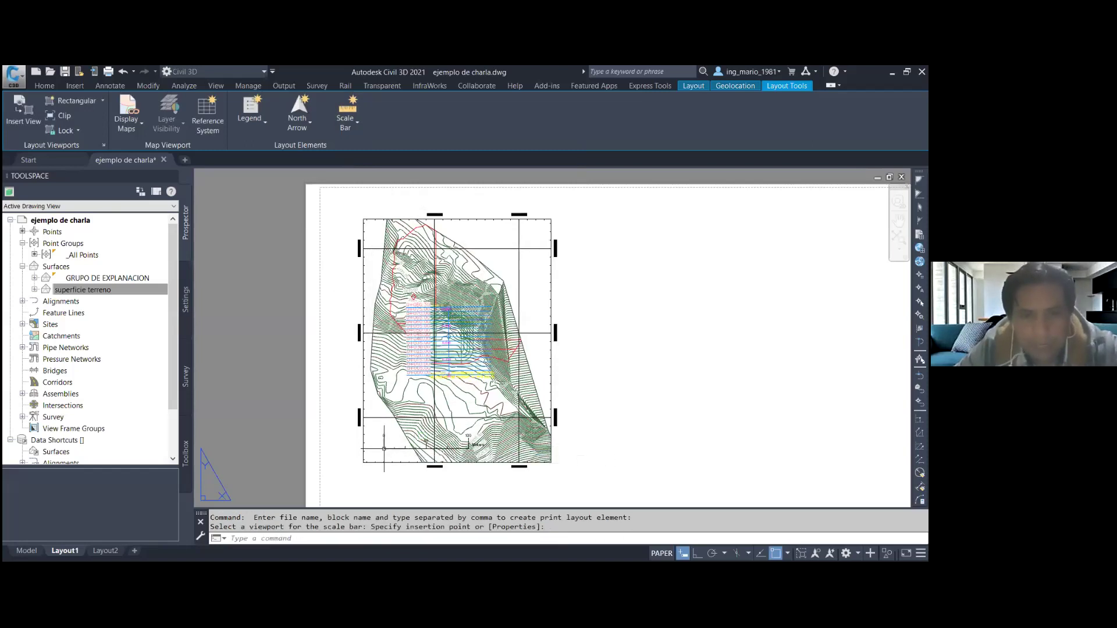
scroll(452, 449, up, 4)
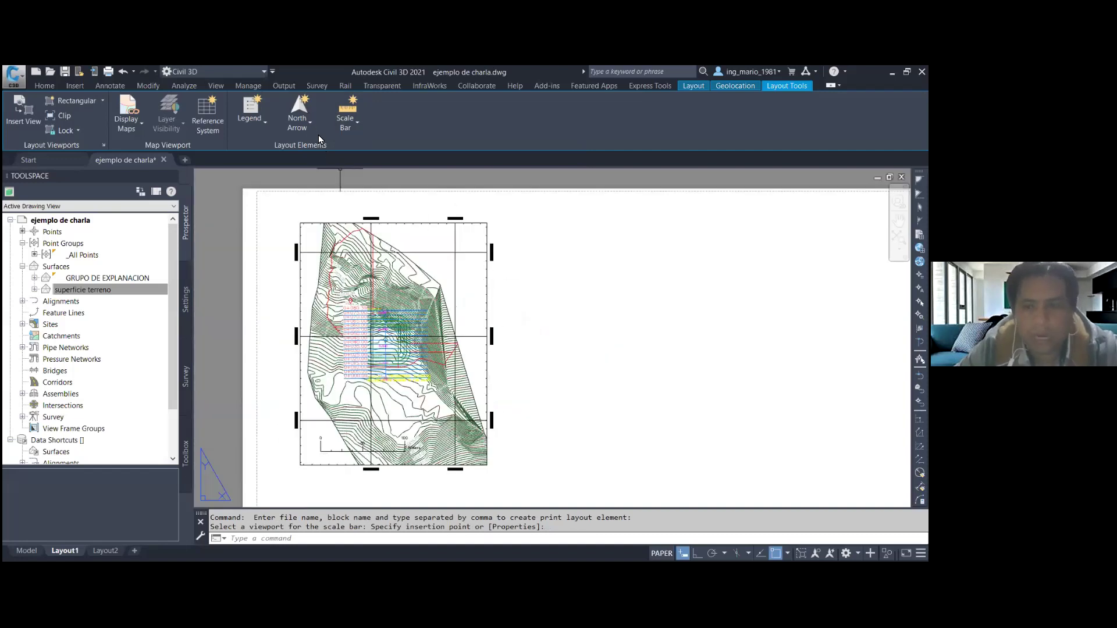
- Insert a north arrow for the terrain plan viewport near its top-right
click(313, 129)
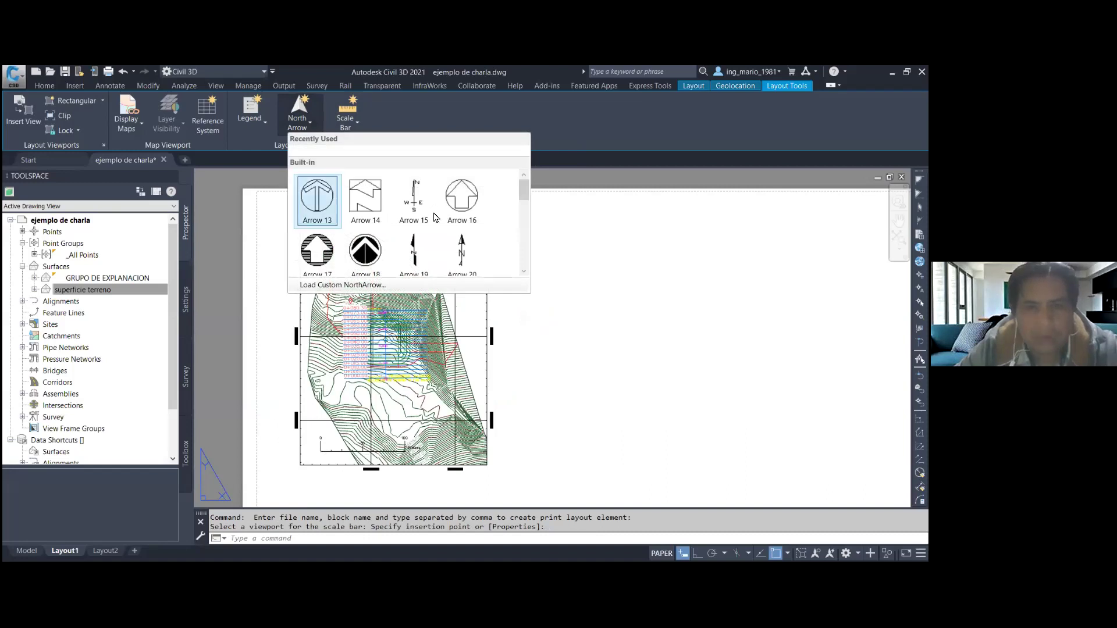
click(317, 250)
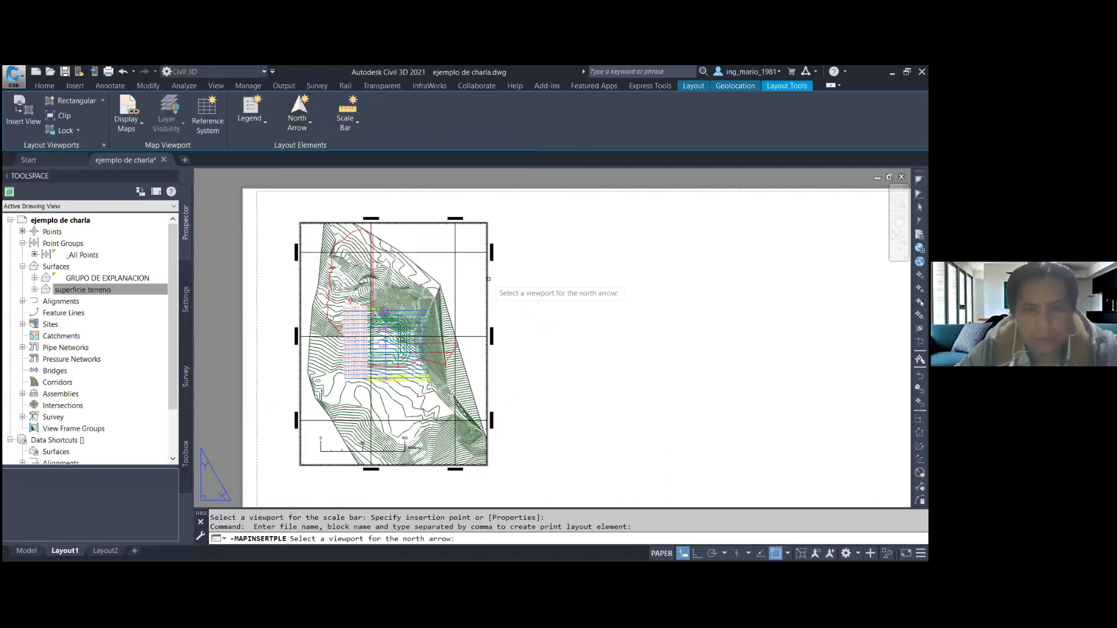
click(465, 291)
scroll(480, 254, up, 4)
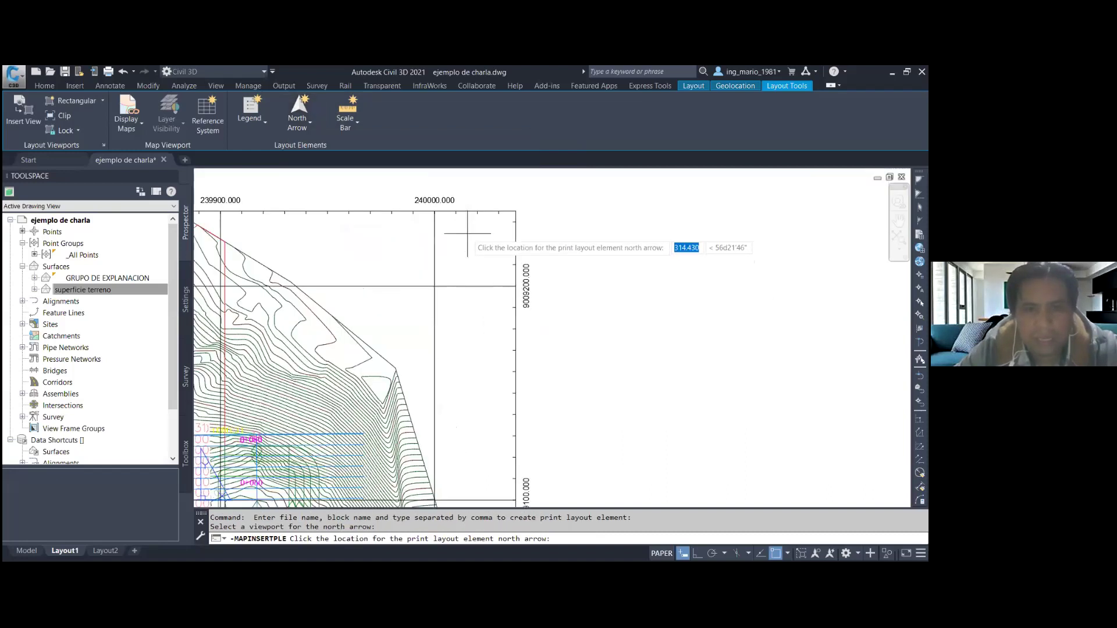
click(468, 246)
click(451, 266)
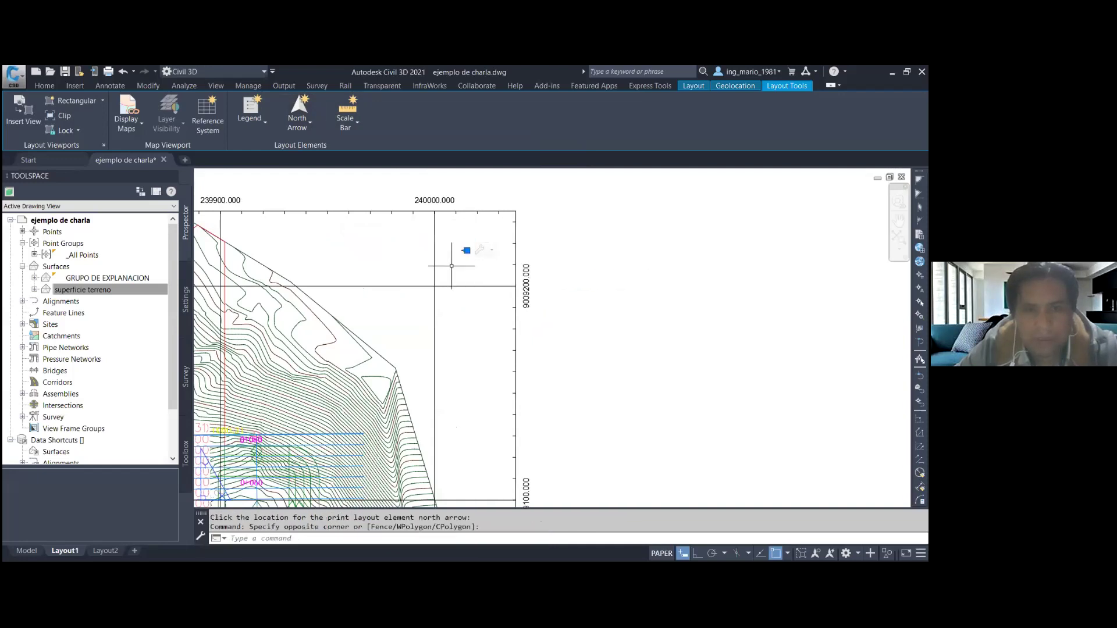
- Enlarge the first small layout element by a scale factor of 50
text(SC)
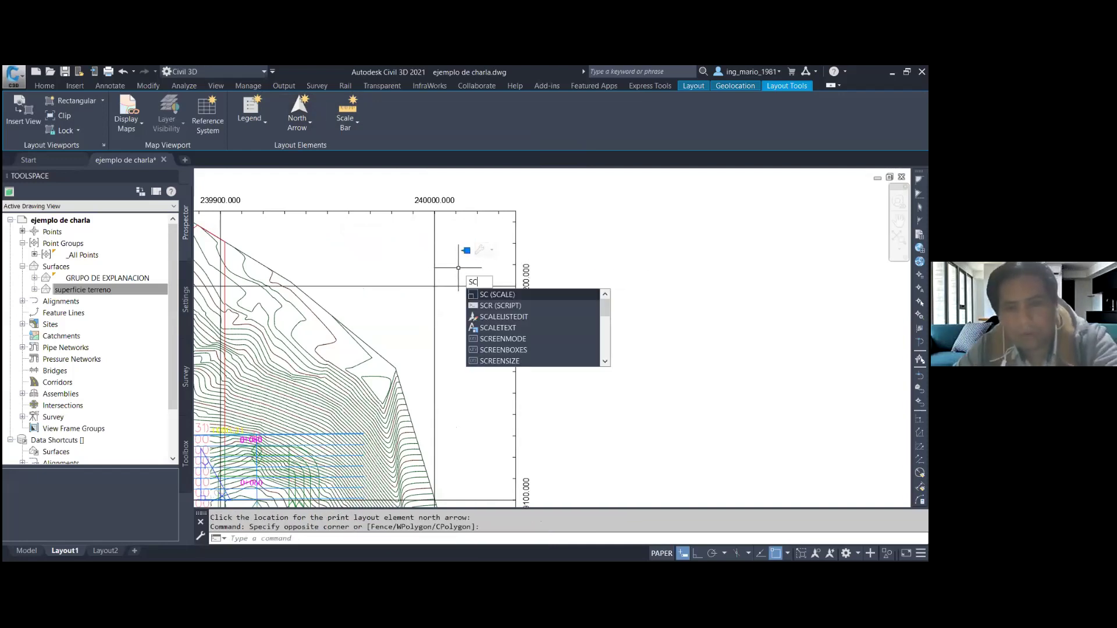
key(Return)
scroll(463, 265, up, 2)
click(464, 256)
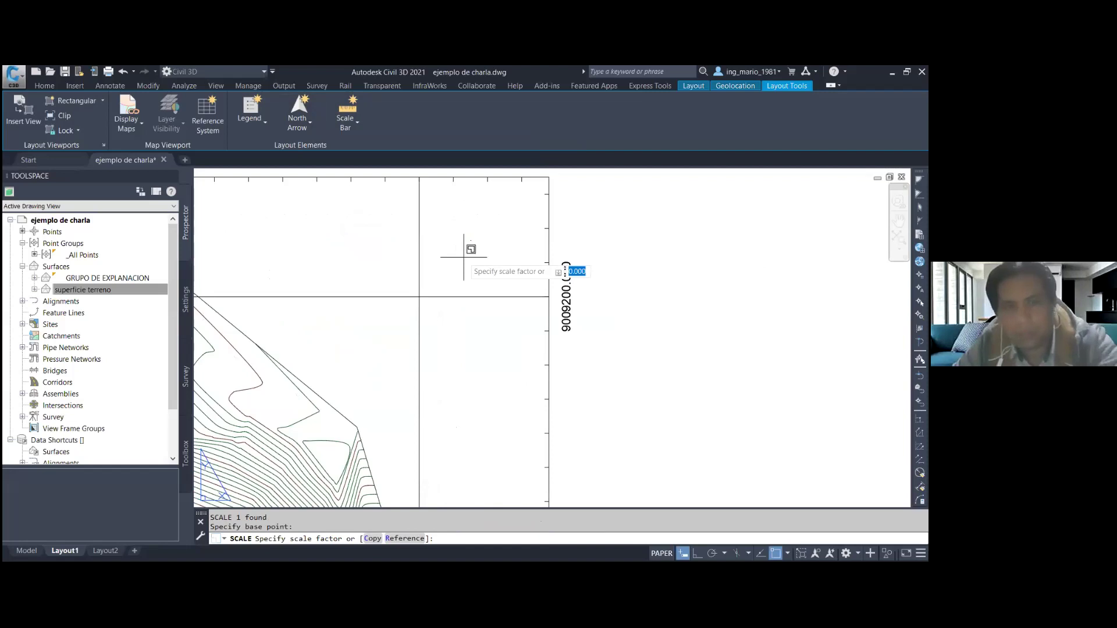
text(50)
key(Return)
scroll(439, 332, down, 2)
scroll(439, 331, down, 2)
scroll(438, 331, down, 3)
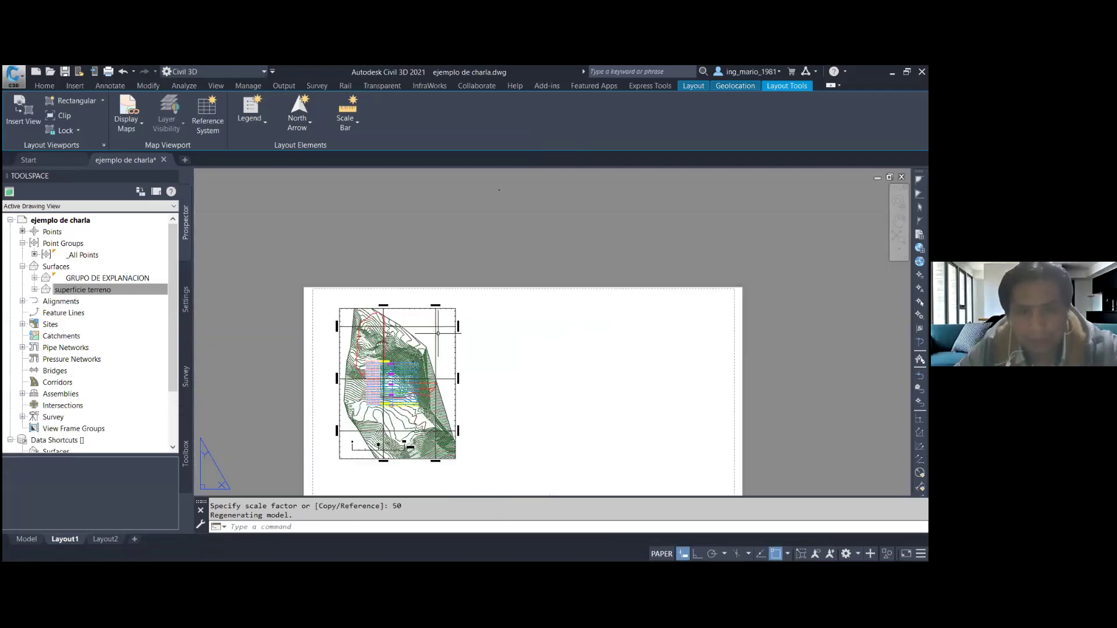
scroll(439, 331, down, 2)
- Move the enlarged layout element to a new position on the sheet
click(493, 222)
click(471, 248)
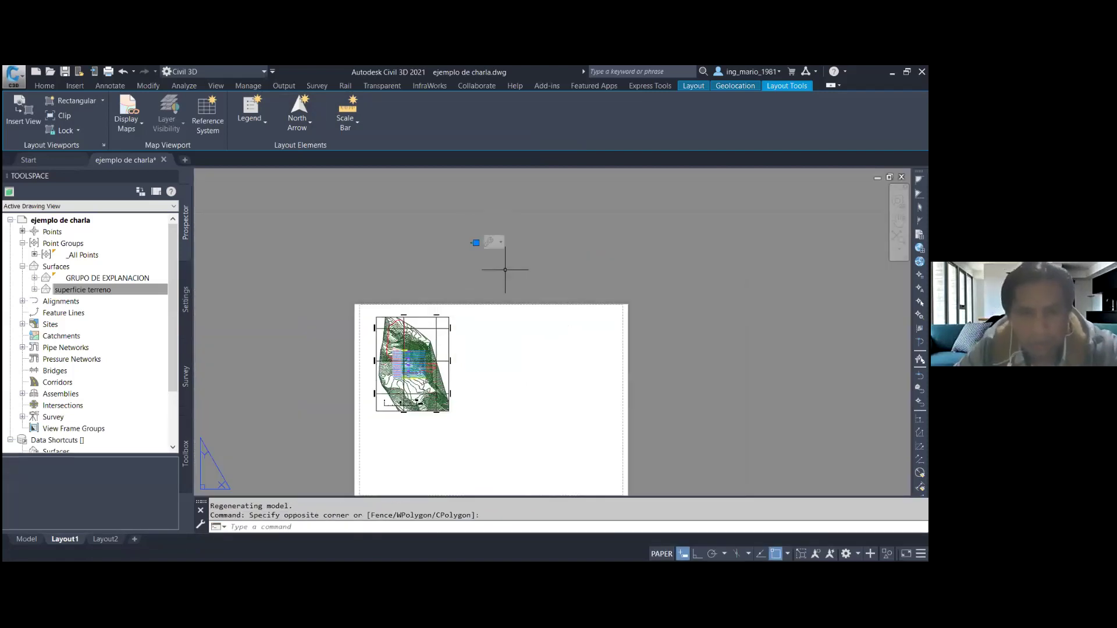
text(m)
key(Return)
click(505, 269)
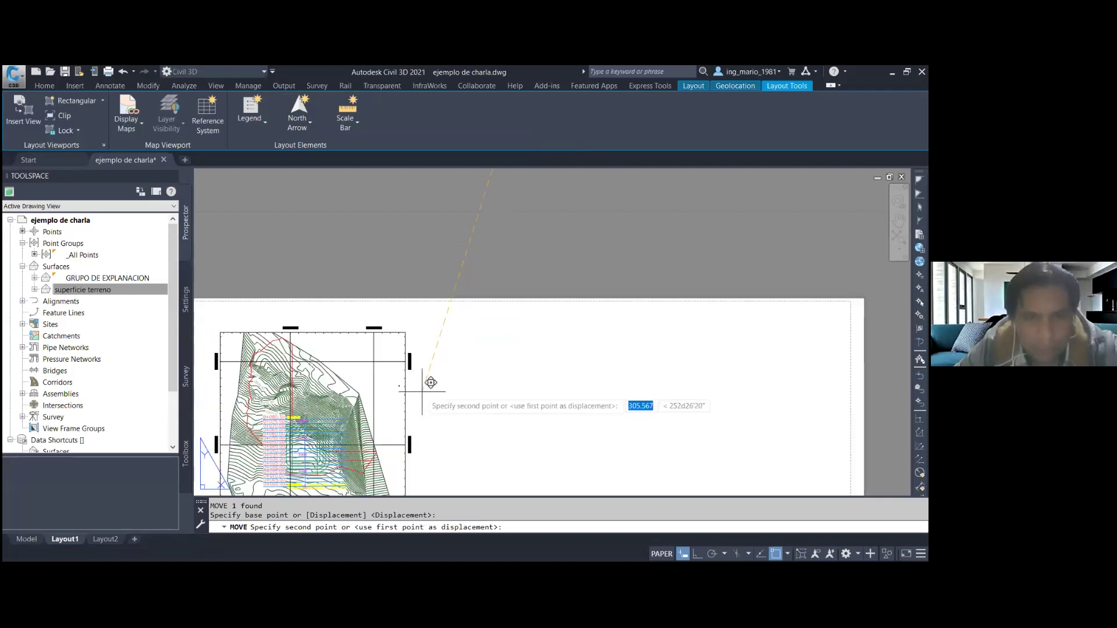
scroll(429, 381, up, 4)
click(421, 392)
scroll(394, 367, up, 4)
- Enlarge the north arrow by a scale factor of 50
click(399, 325)
click(348, 384)
text(sc)
key(Return)
click(373, 351)
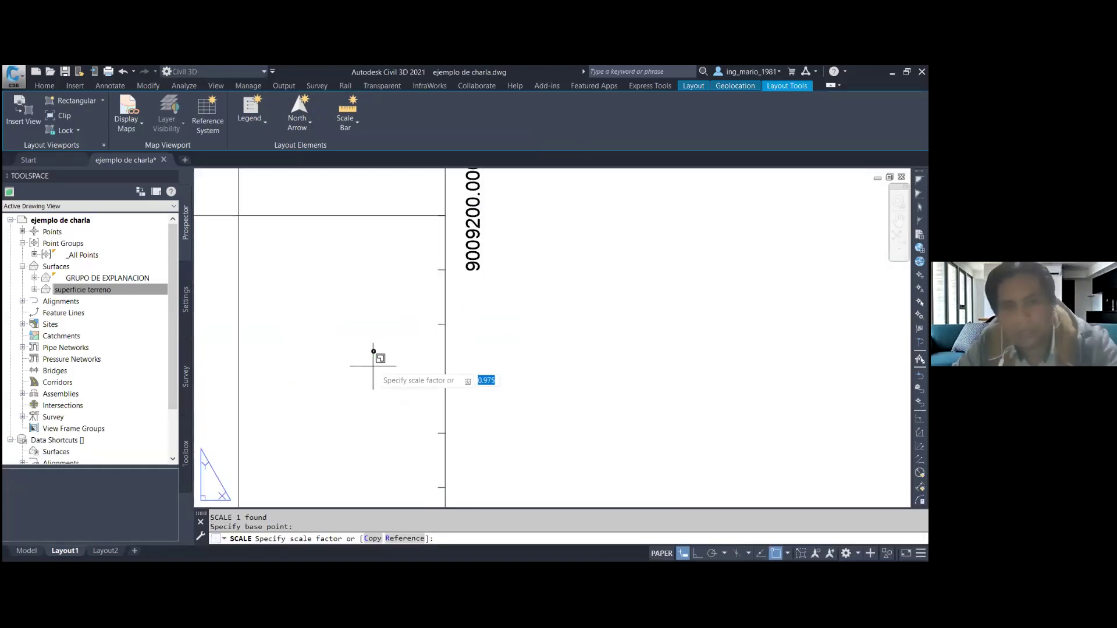
text(50)
key(Return)
scroll(373, 351, down, 5)
- Move the north arrow to the terrain plan's top right and save the drawing
click(479, 270)
click(407, 214)
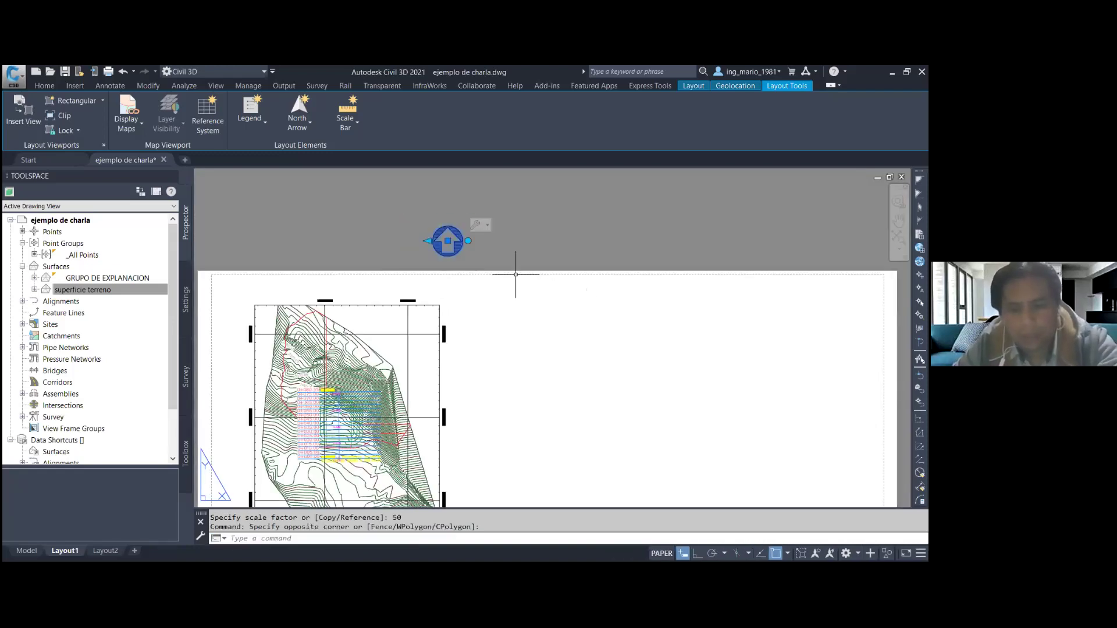
text(m)
key(Return)
click(524, 220)
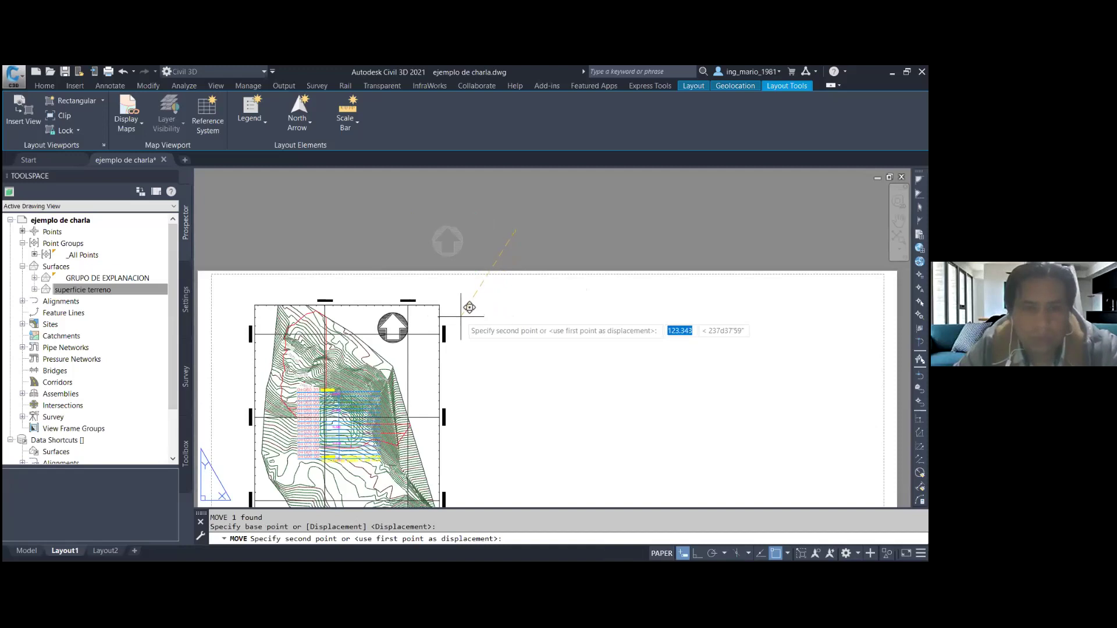
click(468, 307)
scroll(434, 378, down, 2)
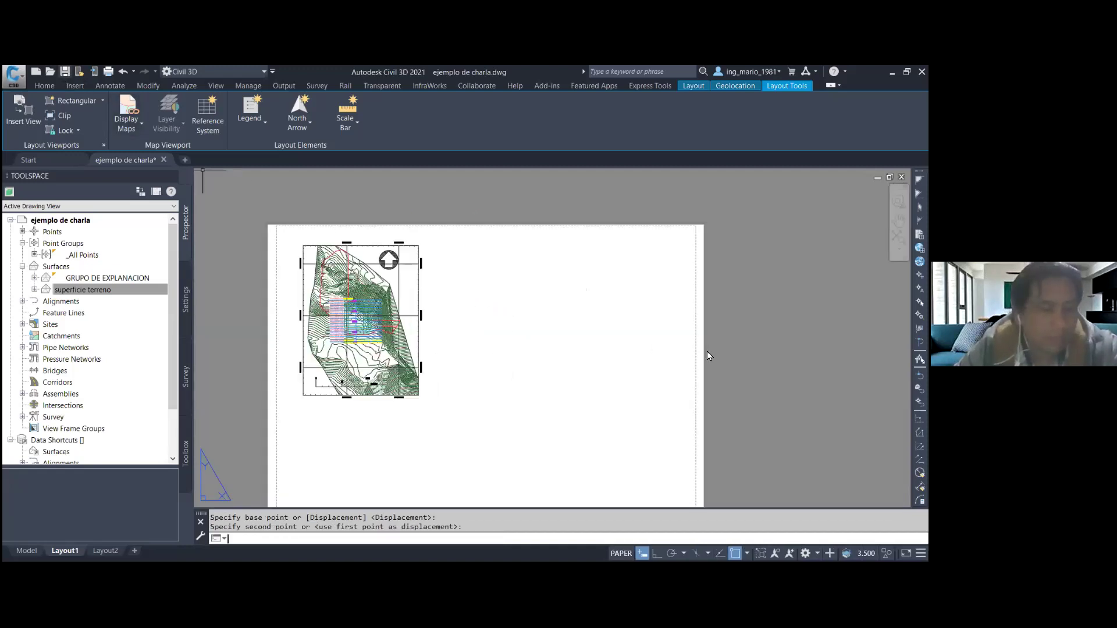
key(ctrl+s)
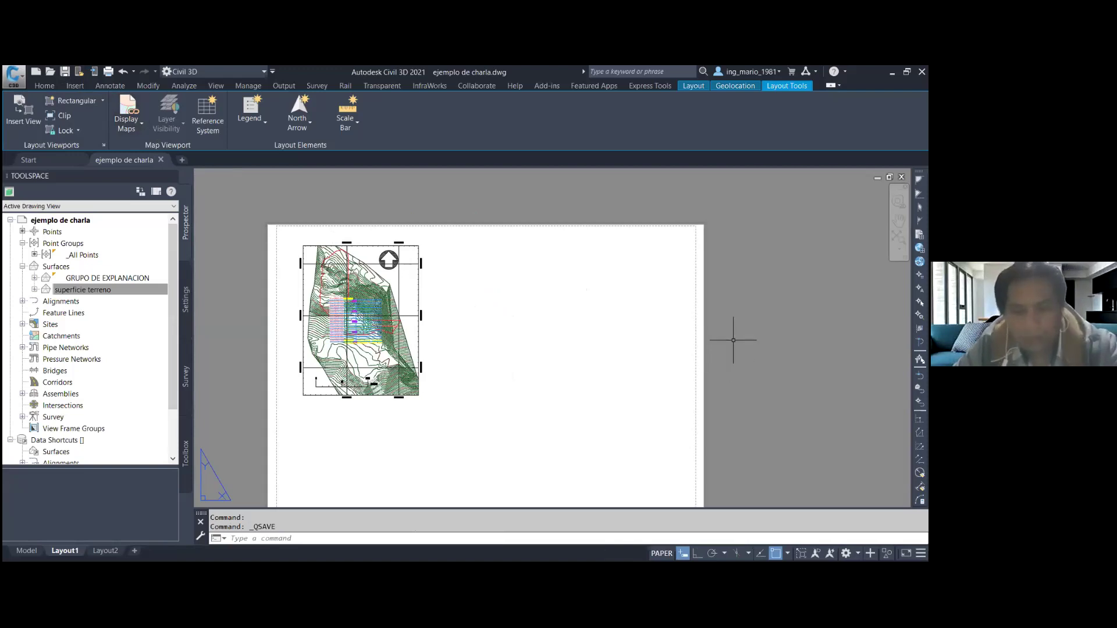
- Draw a new viewport with MVIEW beside the terrain plan viewport
text(mv)
key(Return)
click(443, 245)
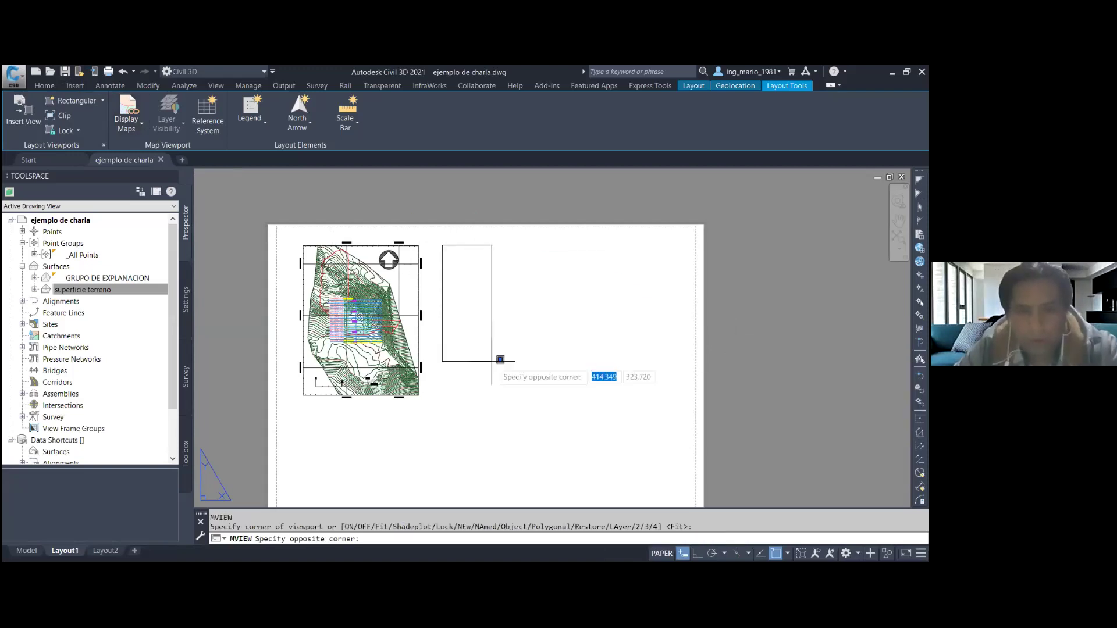
click(683, 395)
- Inside the new viewport, frame the longitudinal profile and zoom it to 1000/1000XP
double_click(620, 370)
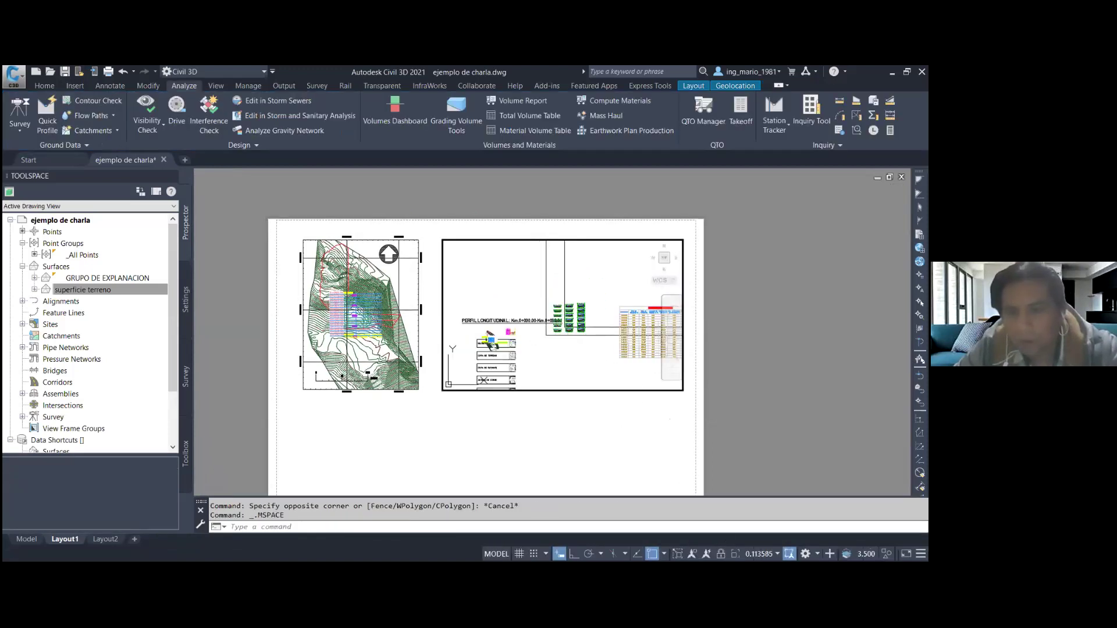
click(762, 553)
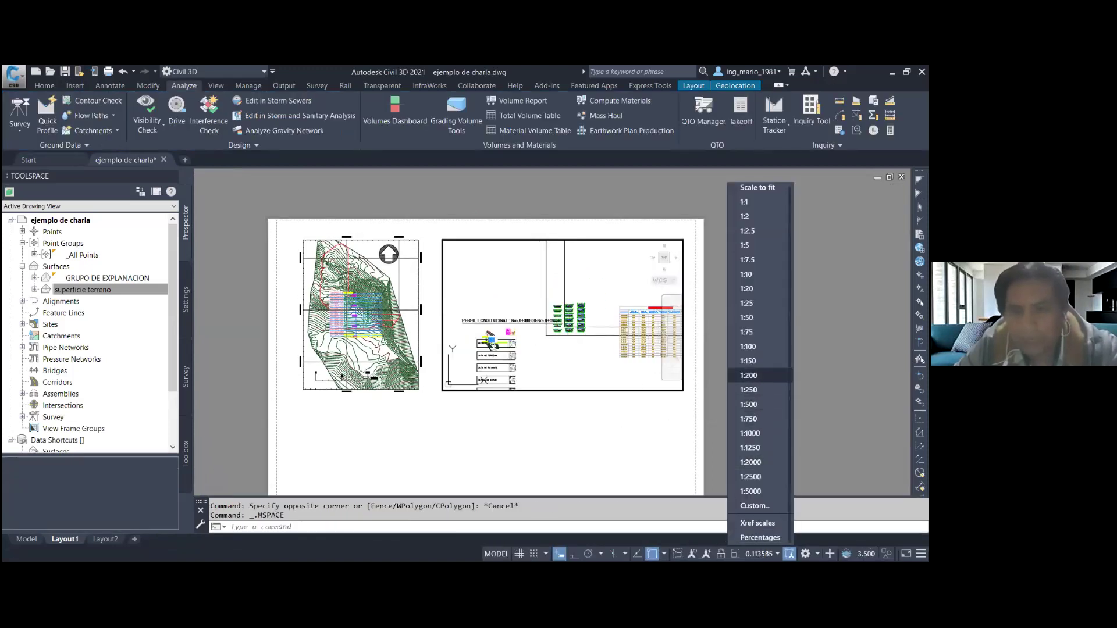
click(748, 375)
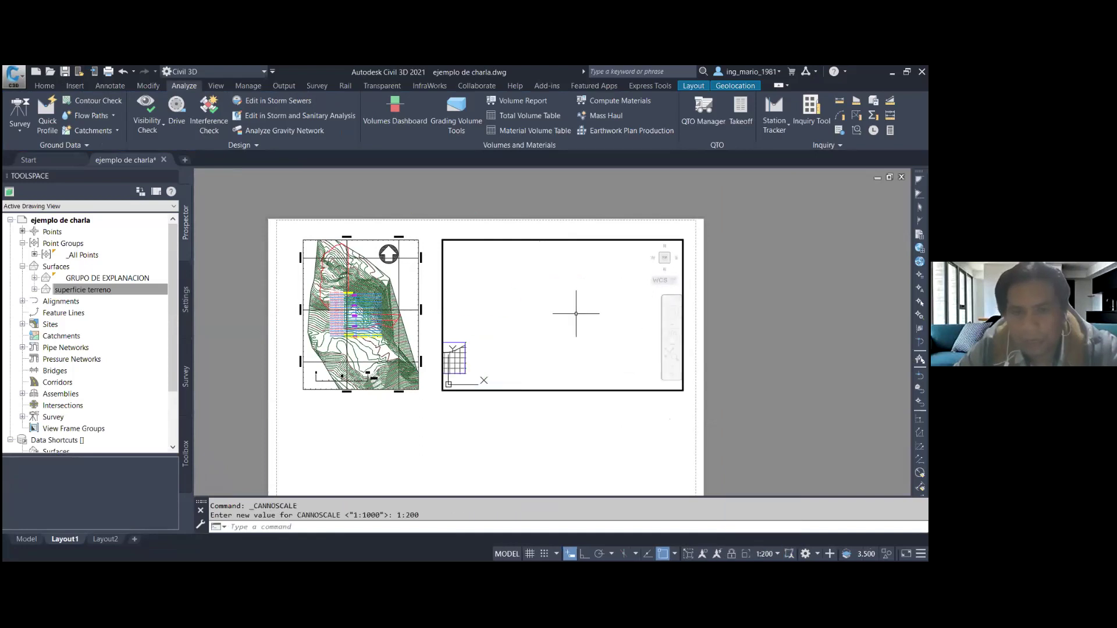
scroll(577, 314, down, 2)
scroll(574, 319, down, 2)
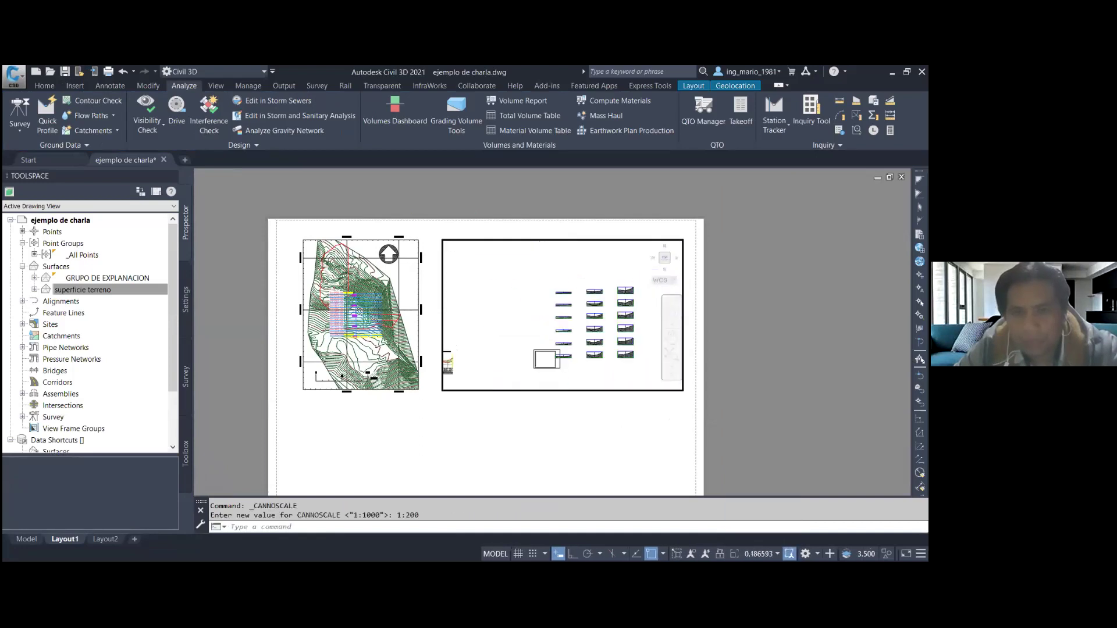
scroll(493, 349, down, 2)
scroll(492, 349, up, 6)
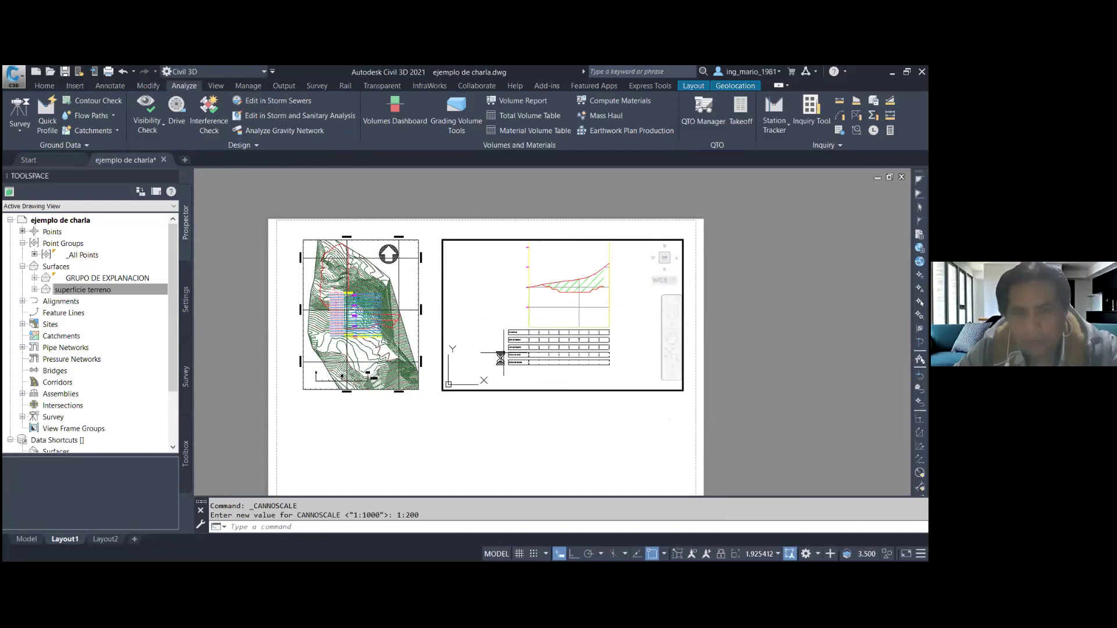
scroll(500, 358, down, 2)
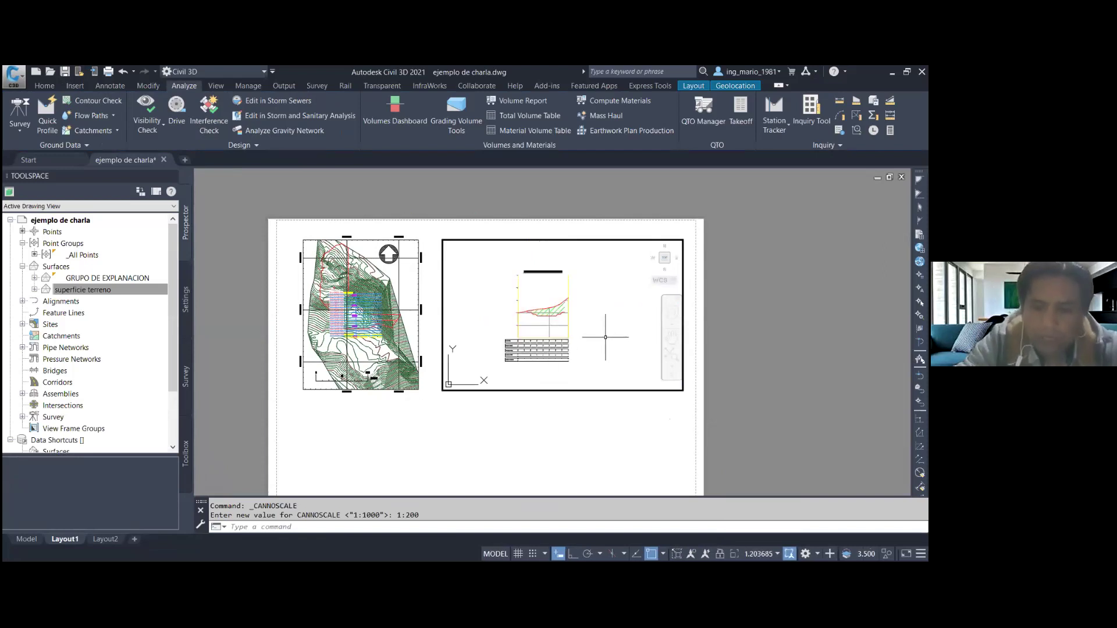
text(z)
key(Return)
text(1000/100)
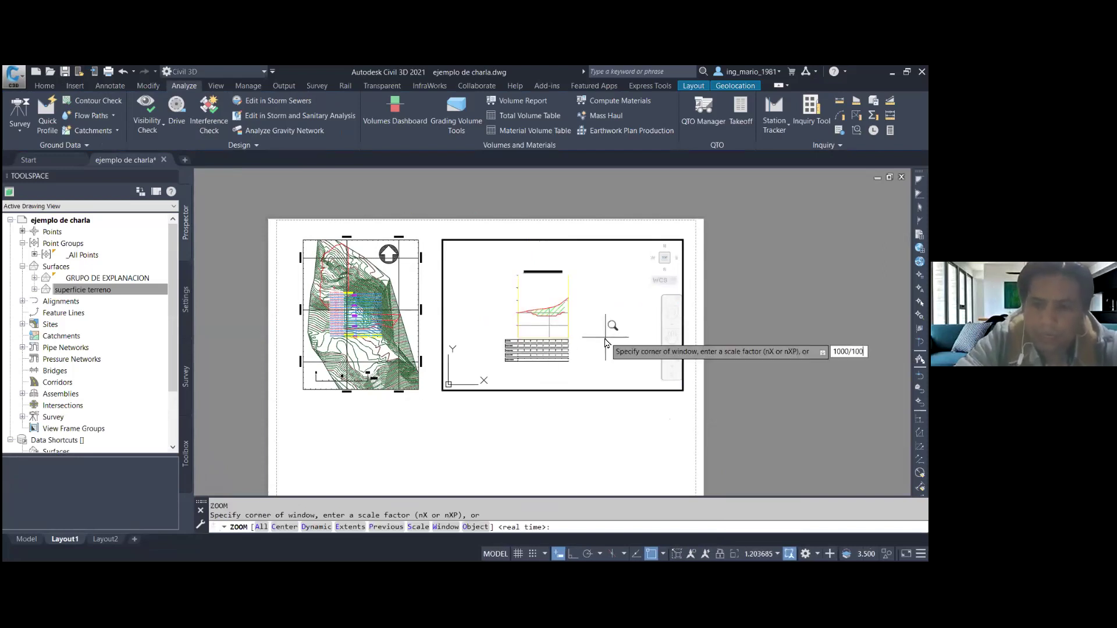
text(0XP)
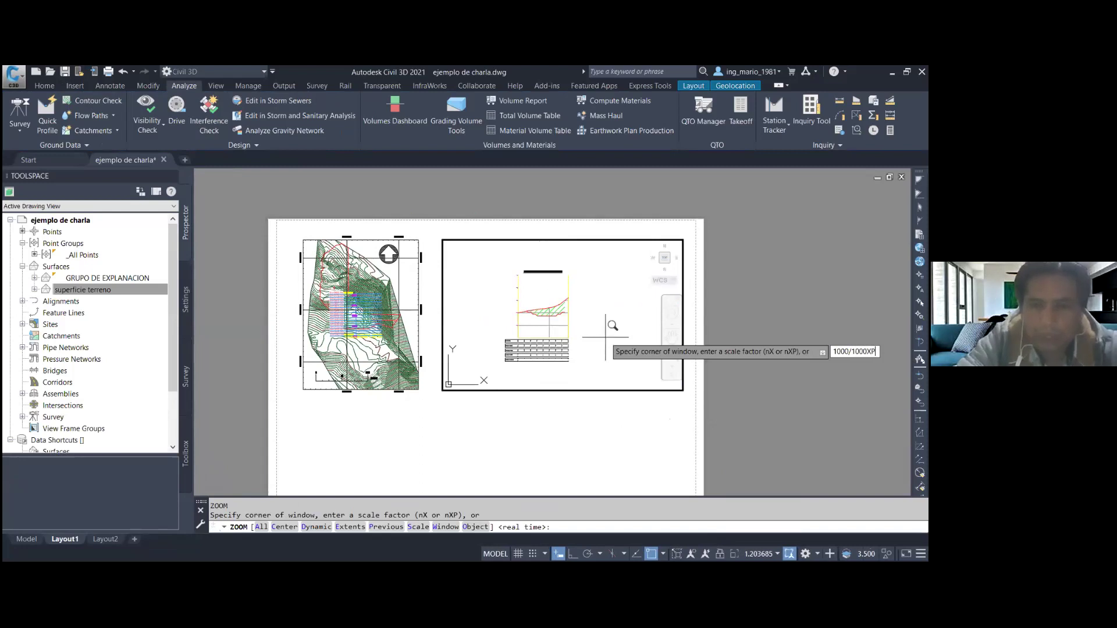
key(Return)
- Back in paper space, stretch the profile viewport's edges to fit the profile and its data table
double_click(644, 431)
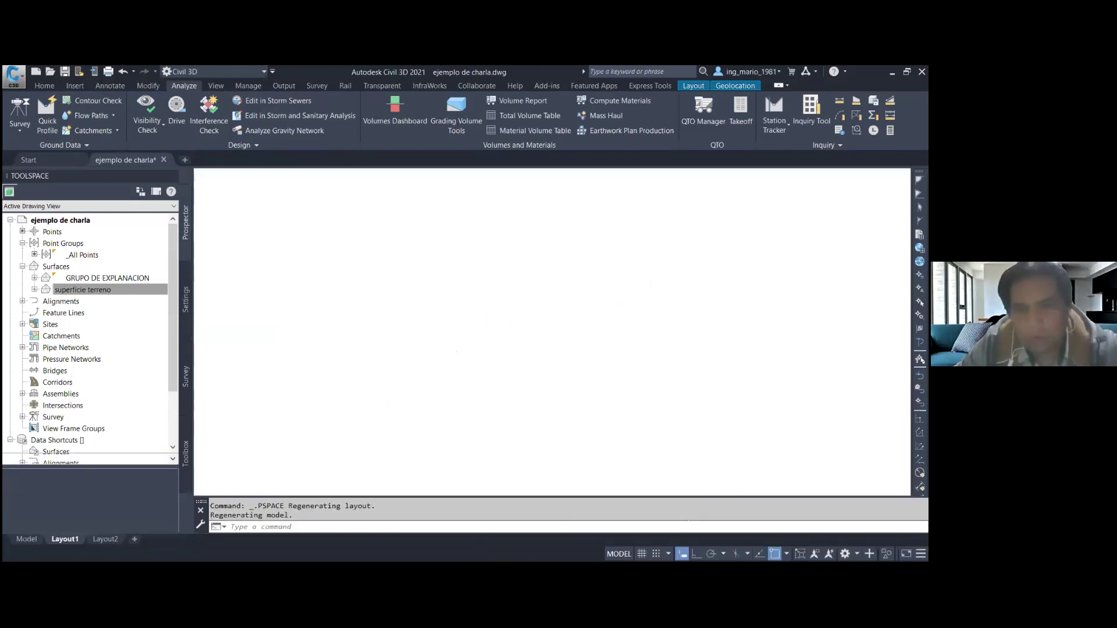
click(650, 368)
click(677, 396)
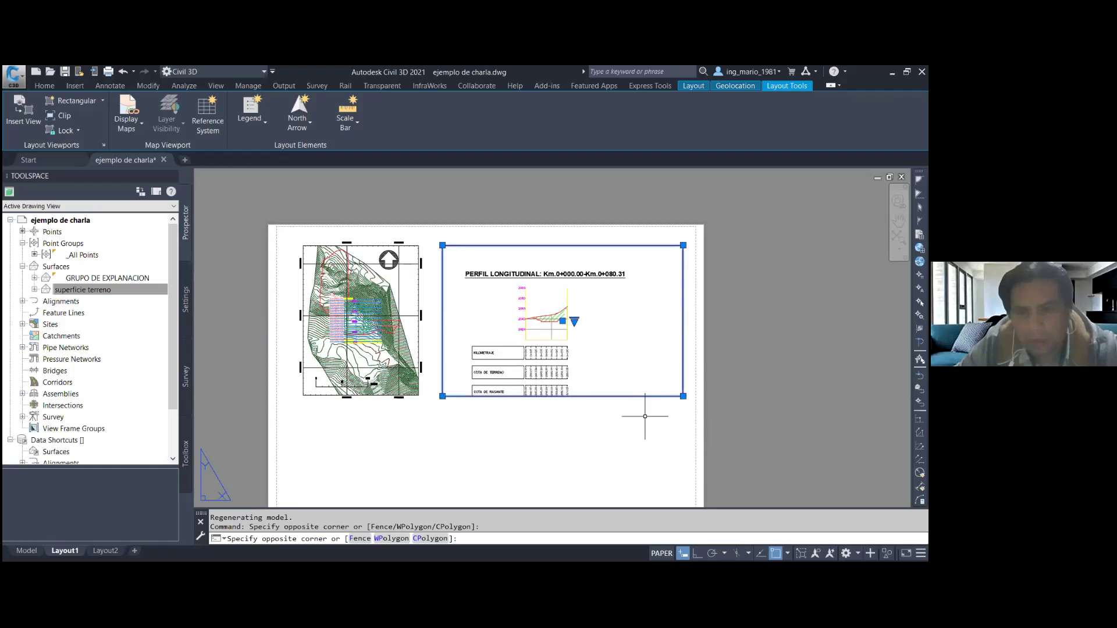
click(682, 396)
click(628, 438)
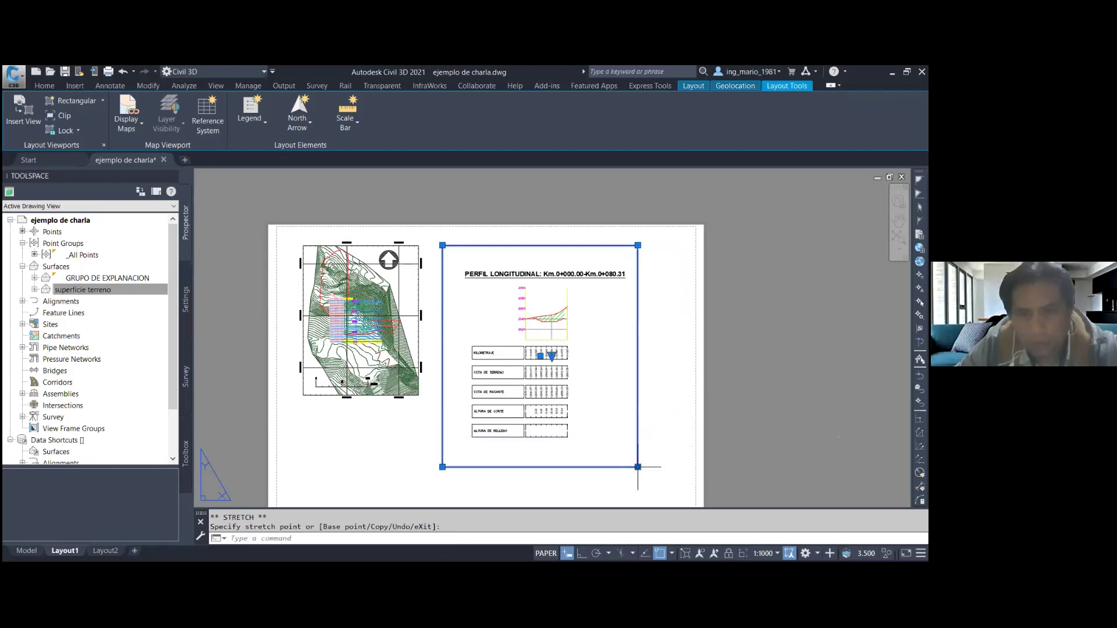
click(637, 449)
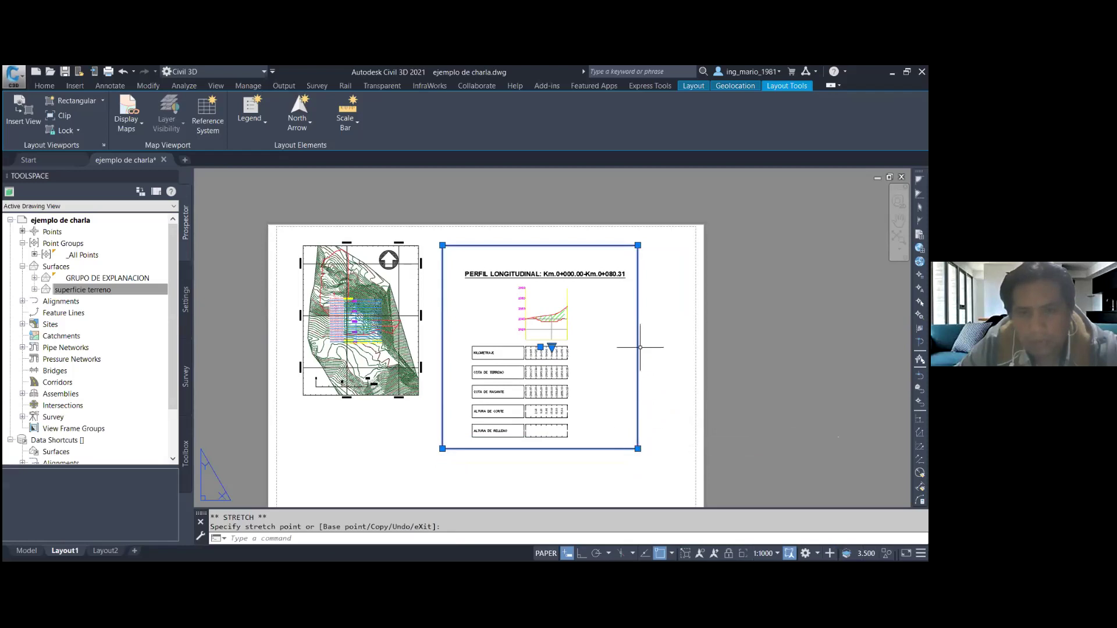
click(637, 260)
click(439, 261)
click(442, 261)
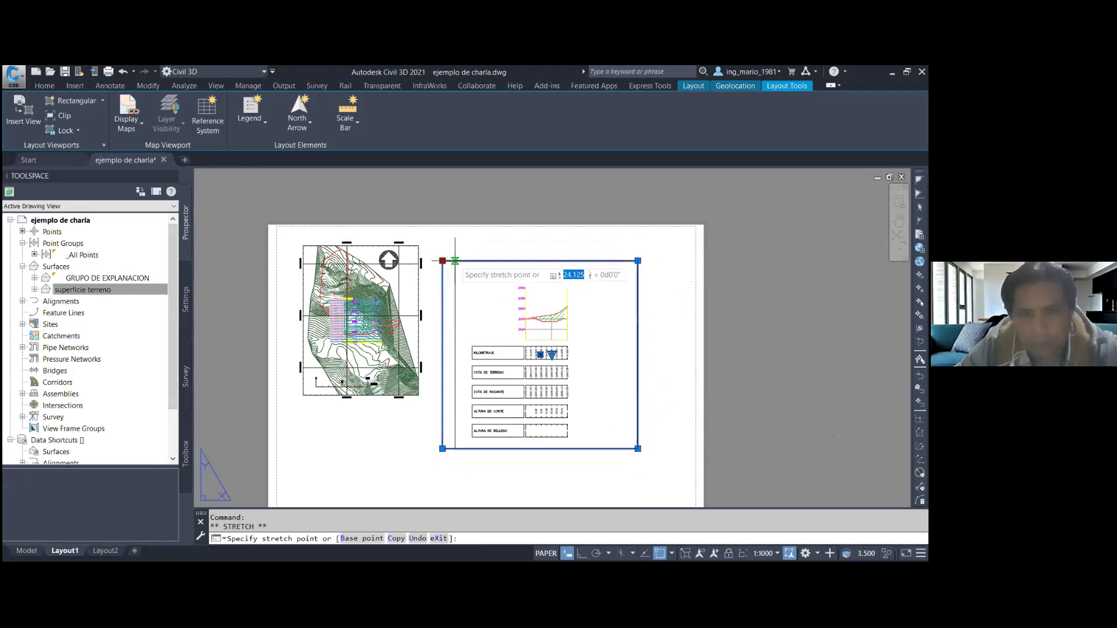
click(456, 261)
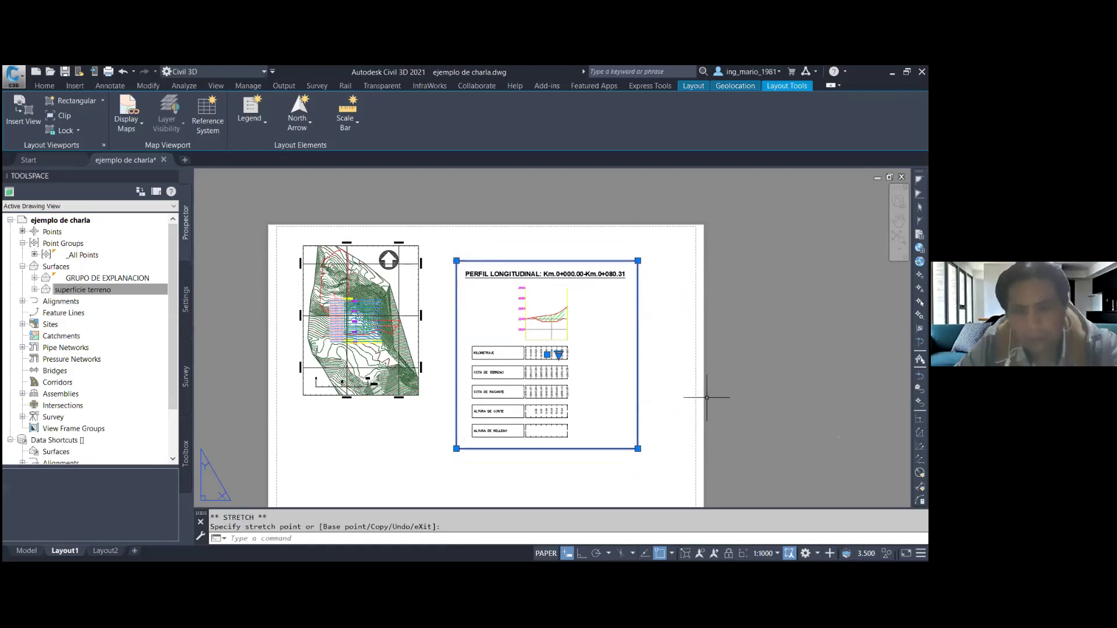
- Move the profile viewport slightly up and to the right into place
text(m)
key(Return)
click(743, 417)
click(786, 393)
scroll(561, 289, down, 4)
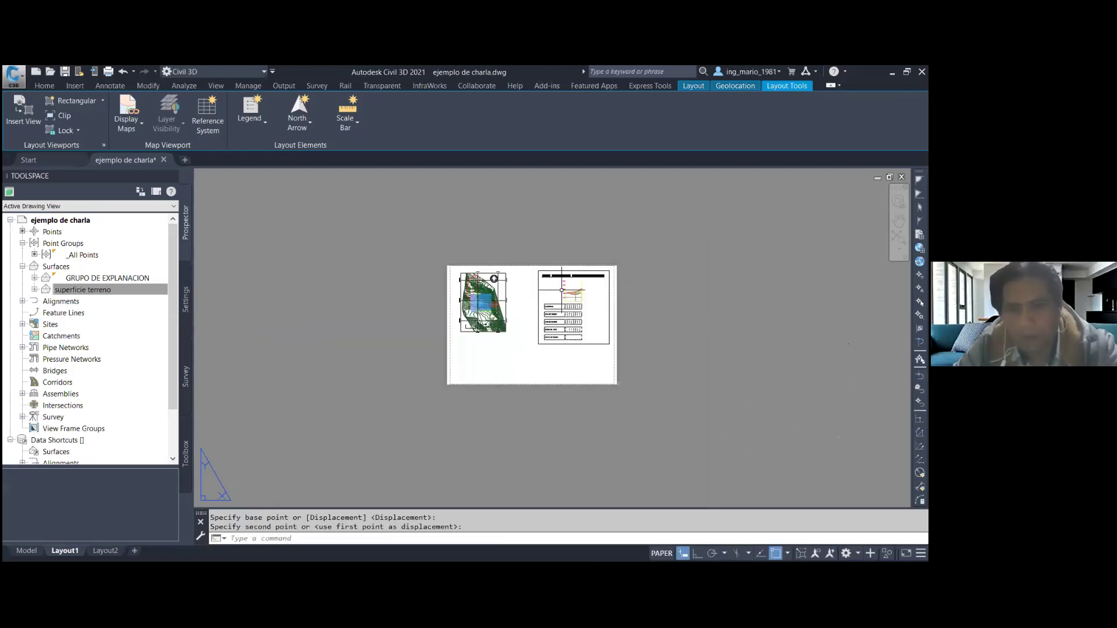
scroll(561, 289, up, 4)
- Draw a new viewport with MV below the terrain plan
text(MV)
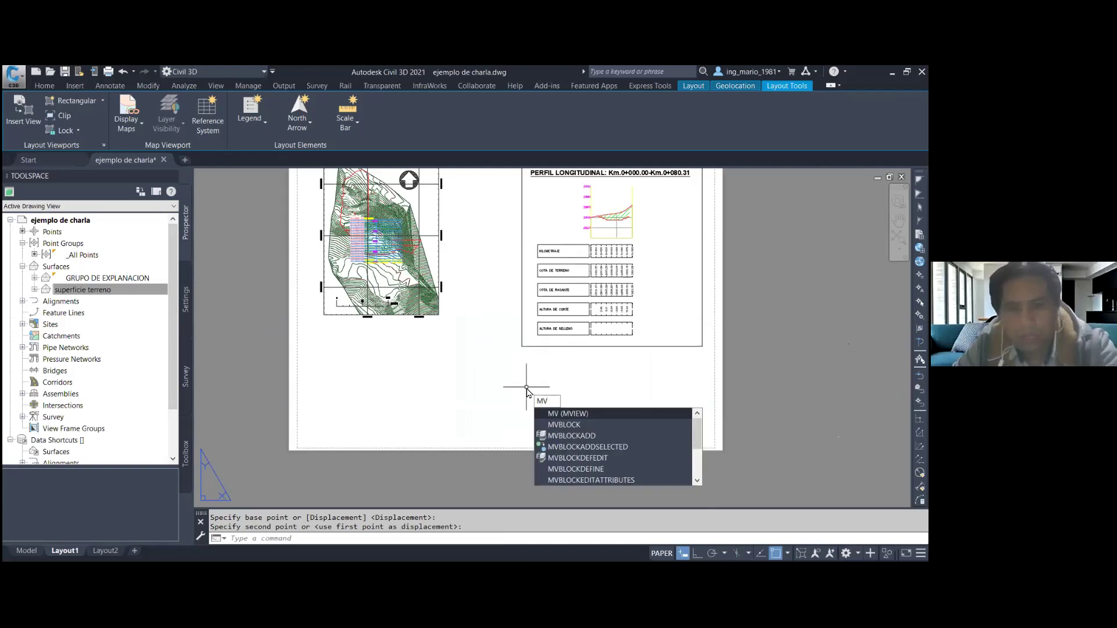
key(Return)
click(310, 346)
click(518, 431)
- Activate the new viewport and bring the four cross-sections into view
double_click(413, 414)
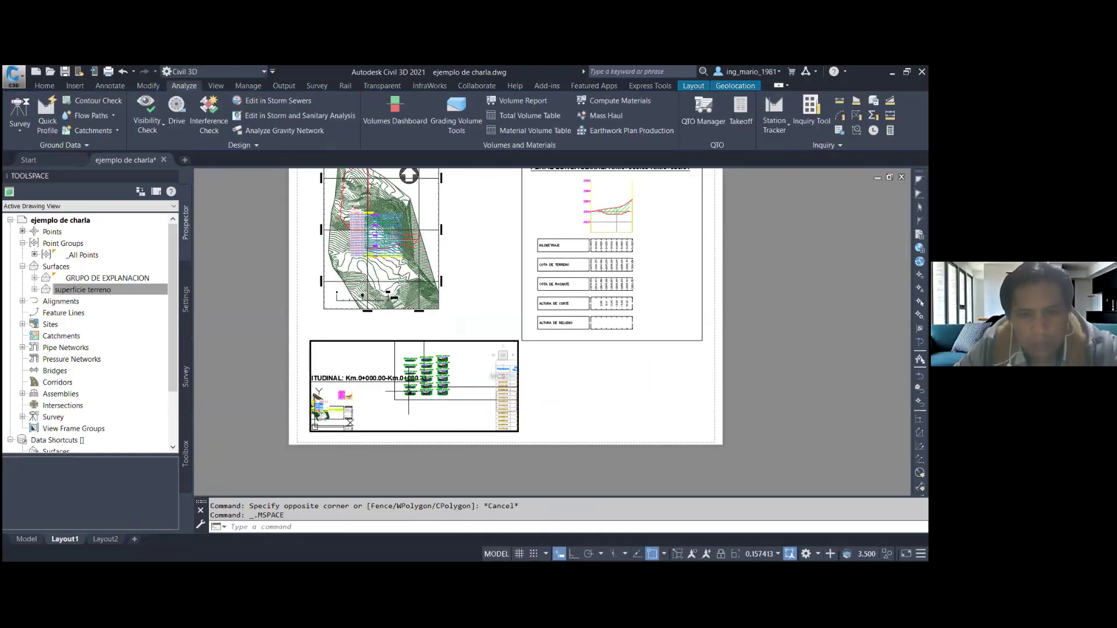
click(777, 554)
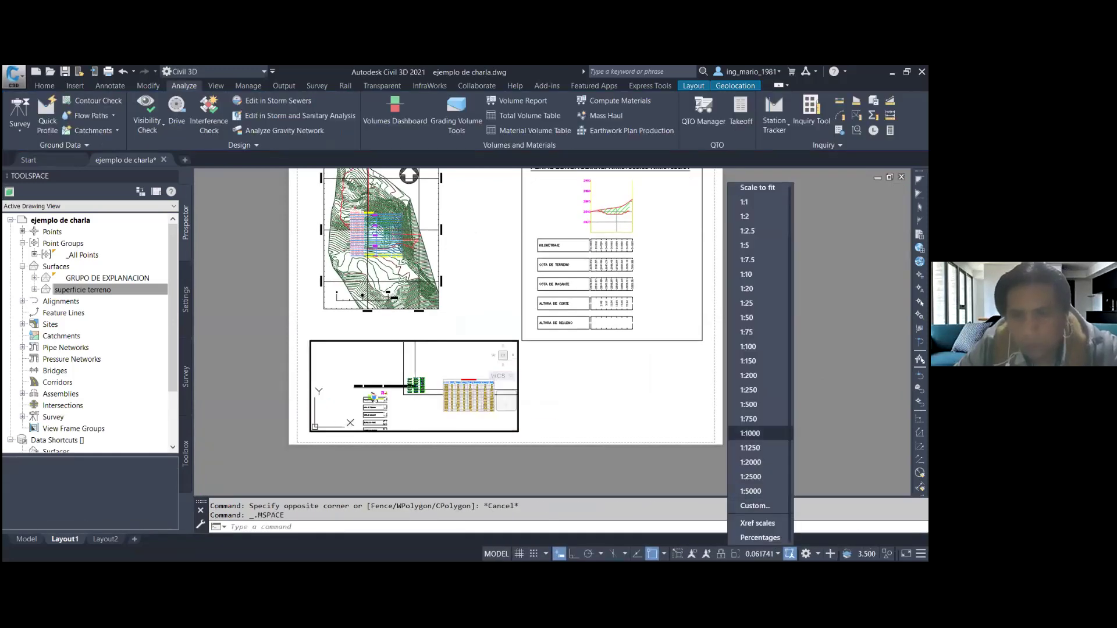
click(748, 375)
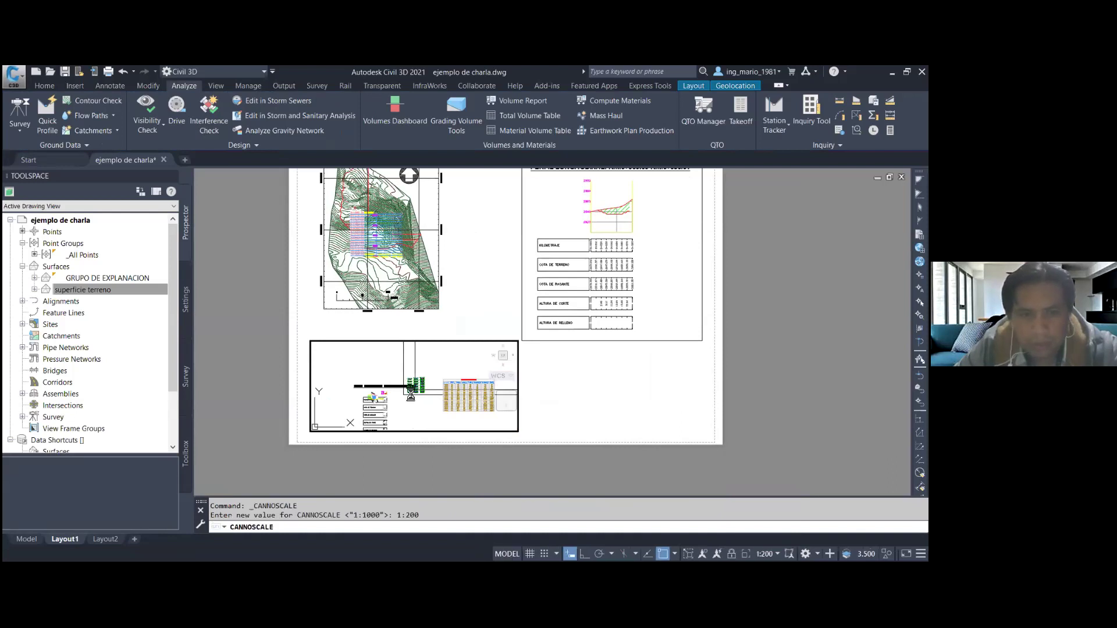
scroll(401, 383, down, 4)
scroll(401, 383, down, 3)
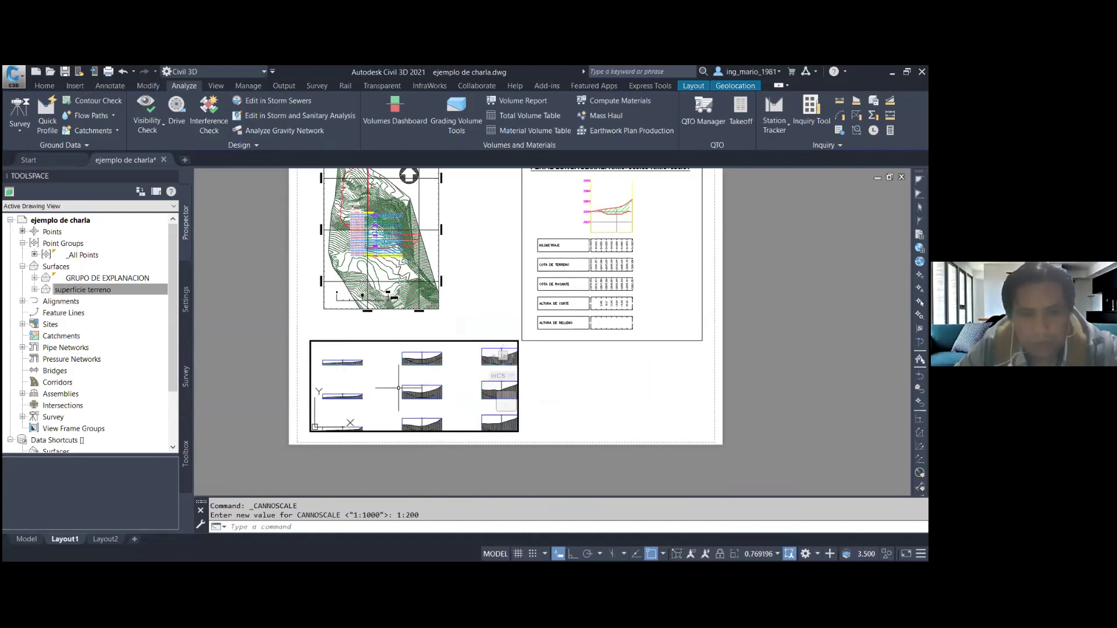
scroll(401, 387, down, 3)
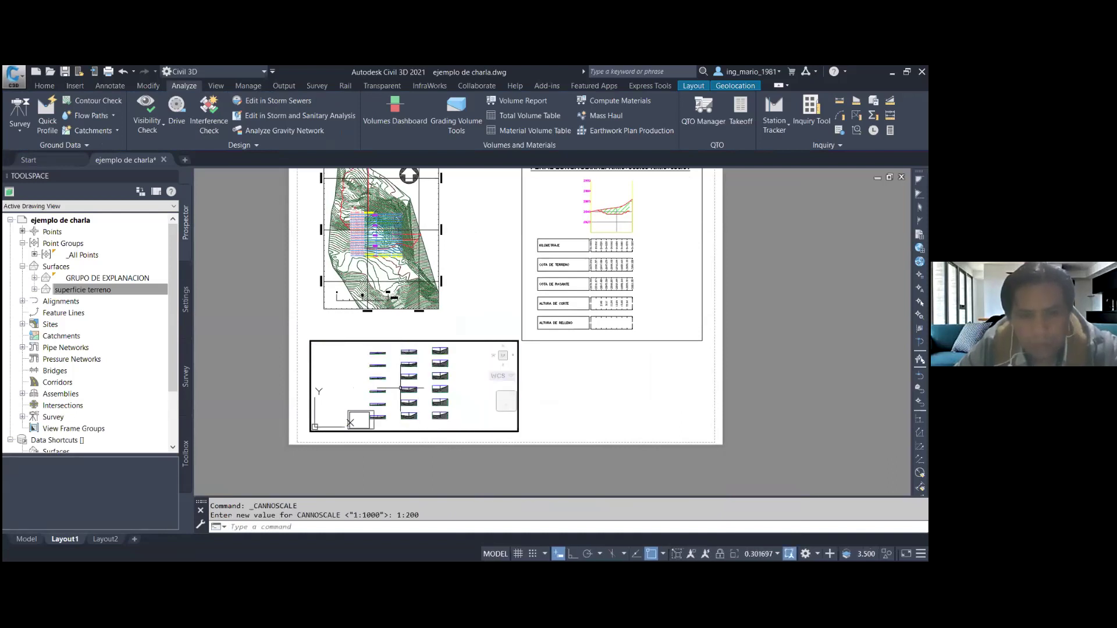
scroll(389, 417, up, 1)
scroll(399, 410, up, 1)
scroll(409, 404, up, 1)
scroll(418, 399, up, 1)
scroll(419, 394, up, 1)
scroll(415, 392, up, 1)
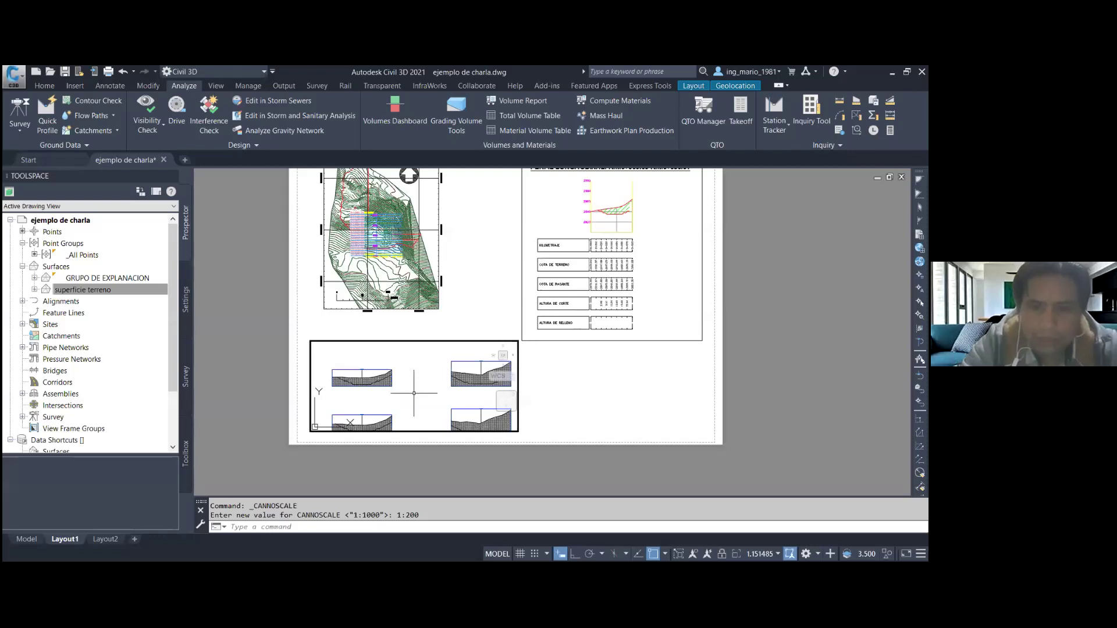
- Zoom the cross-section viewport to 1000/1000XP and return to paper space
text(z)
key(Return)
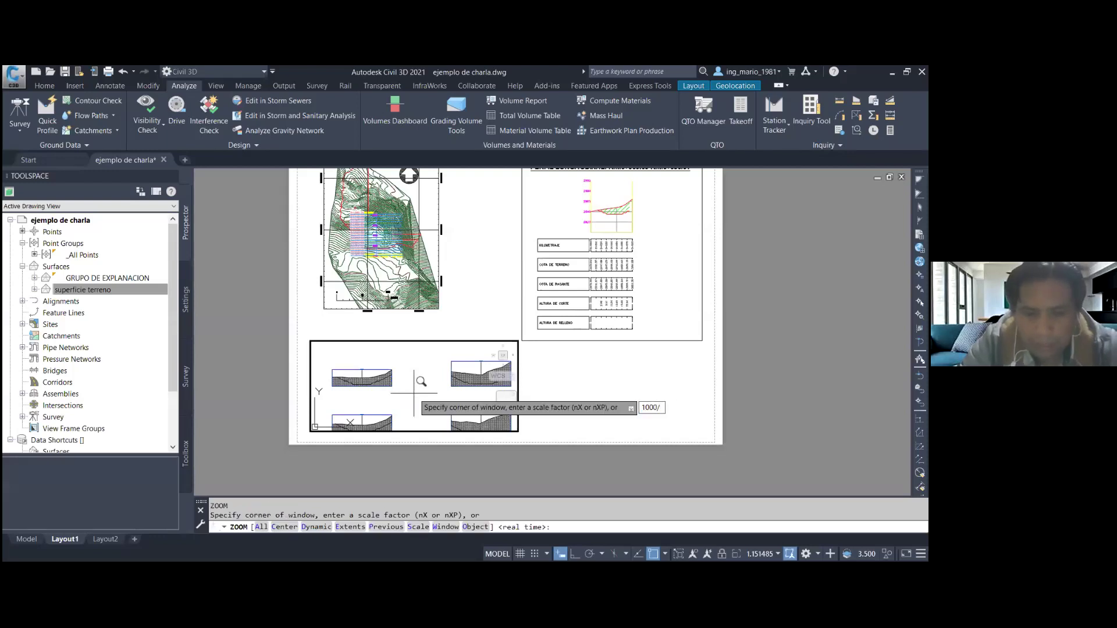
text(1000/1000X)
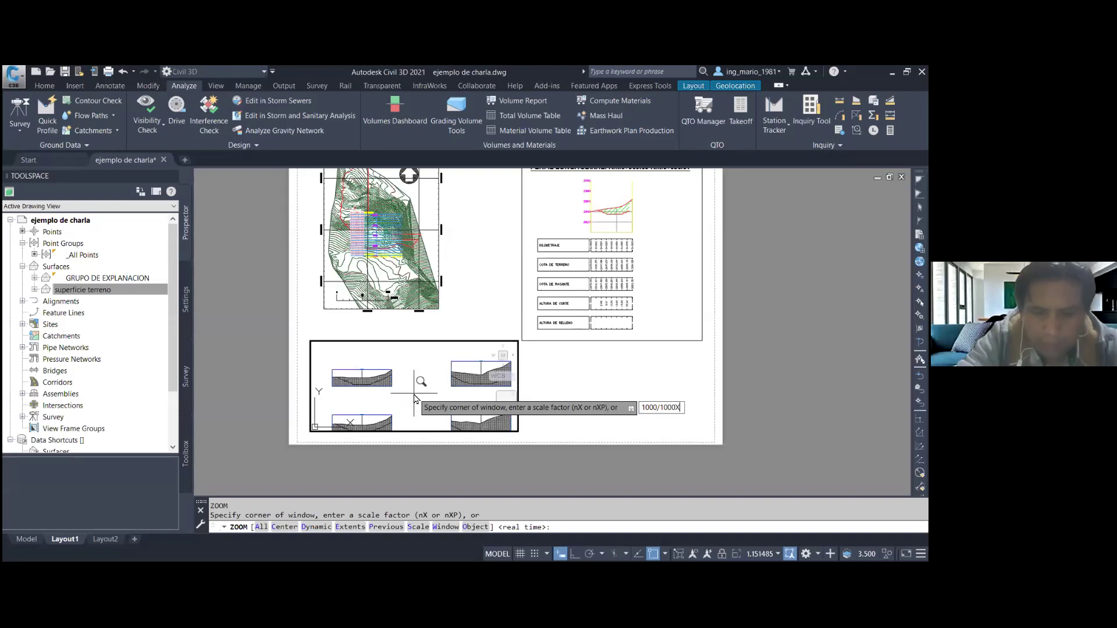
text(P)
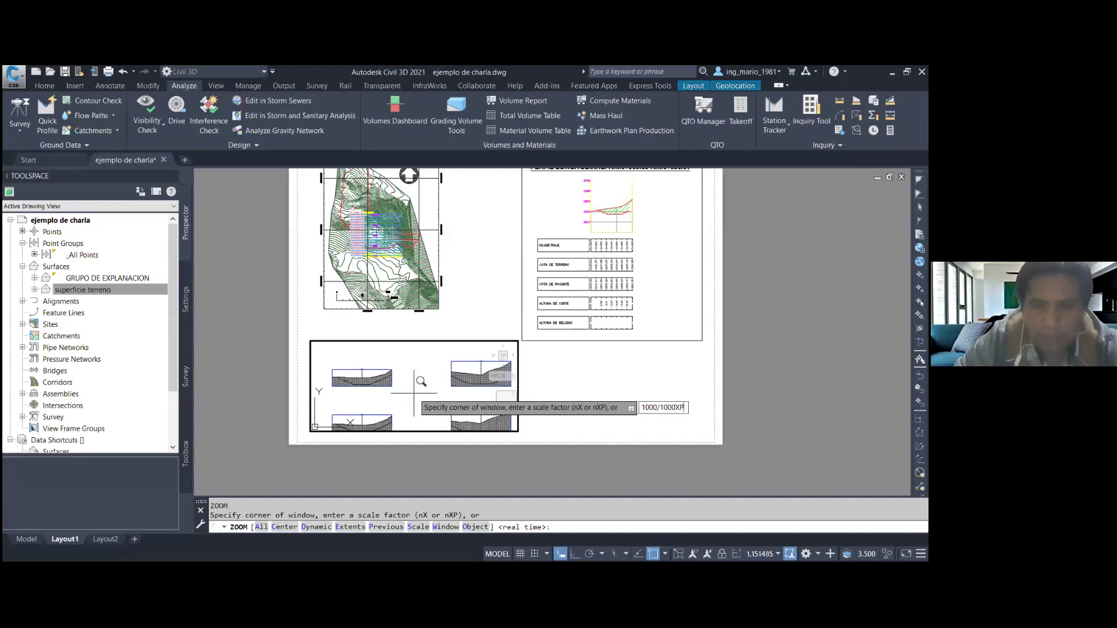
key(Return)
double_click(540, 410)
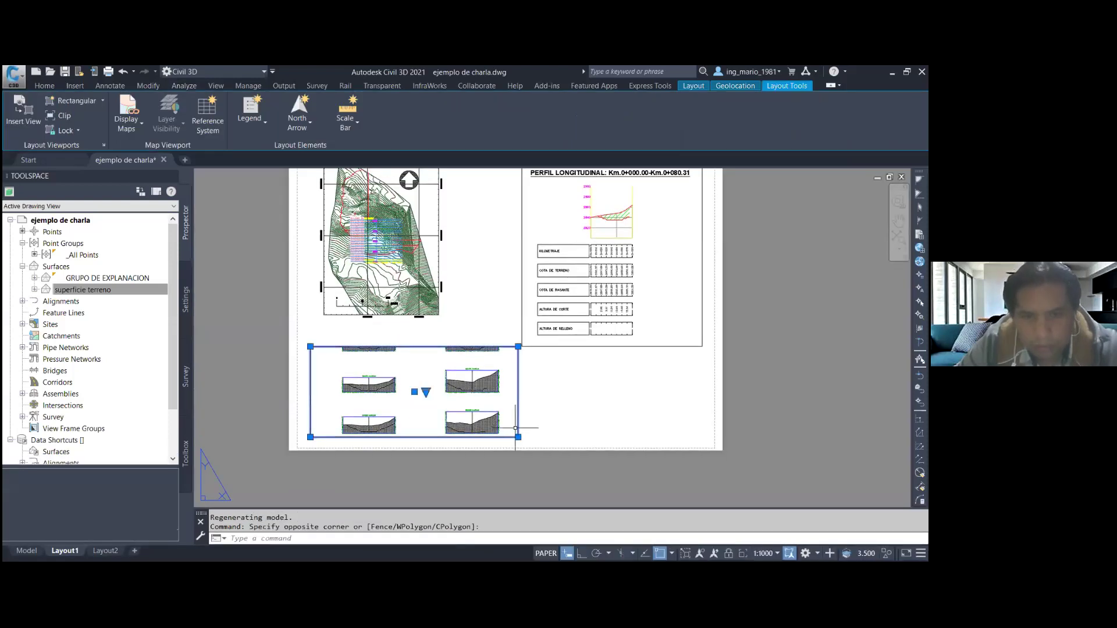
- Start stretching the cross-section viewport's lower-right corner, then cancel the resize
scroll(515, 428, up, 2)
click(517, 442)
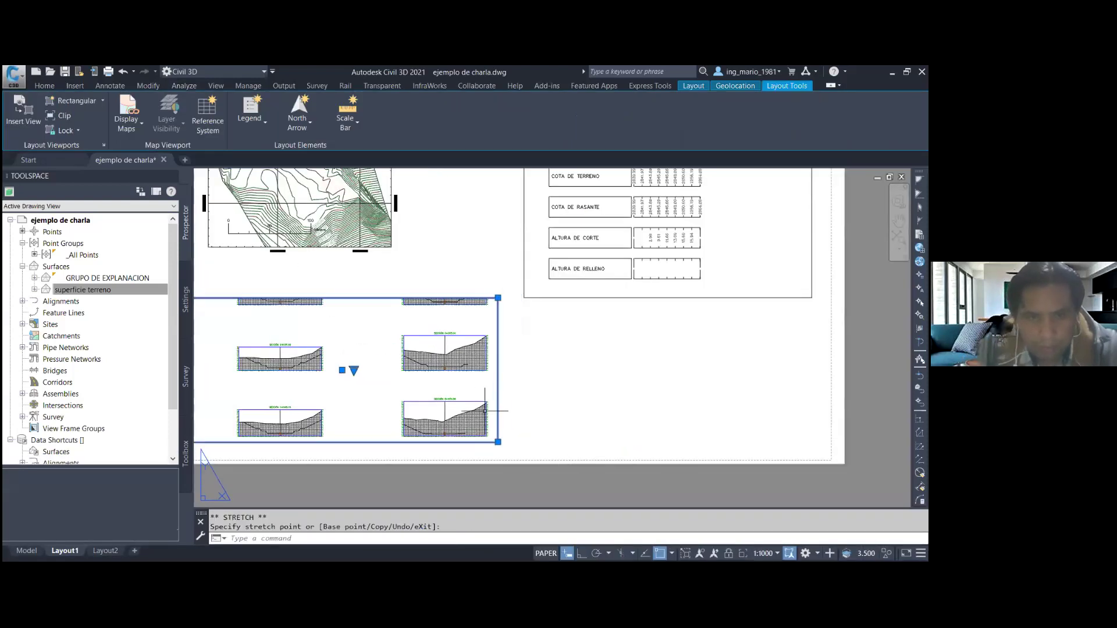
scroll(397, 389, down, 2)
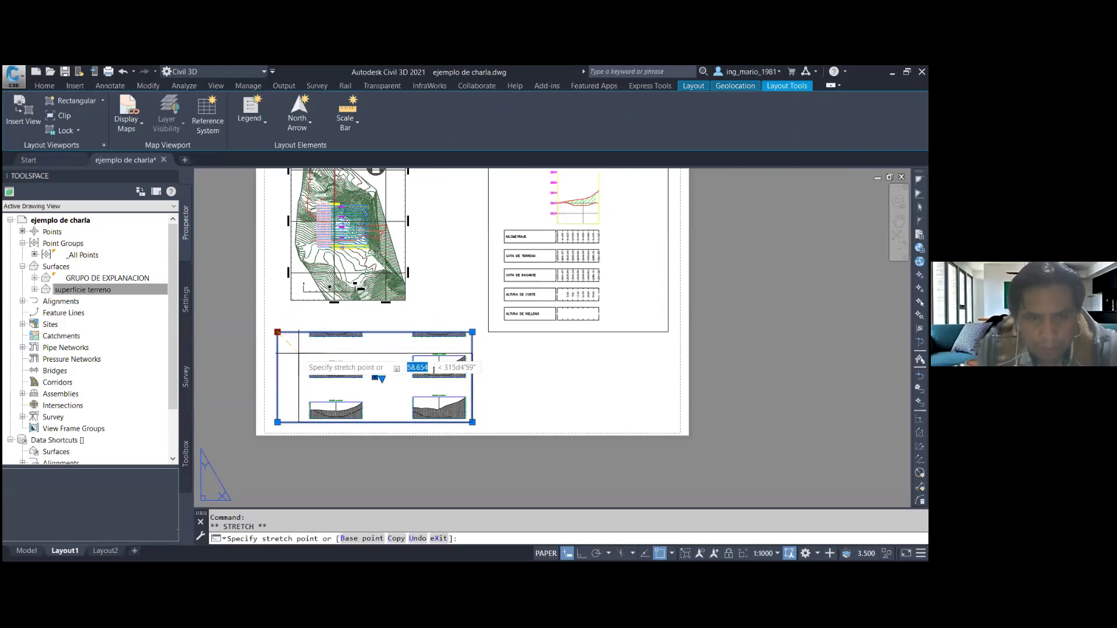
scroll(353, 358, up, 2)
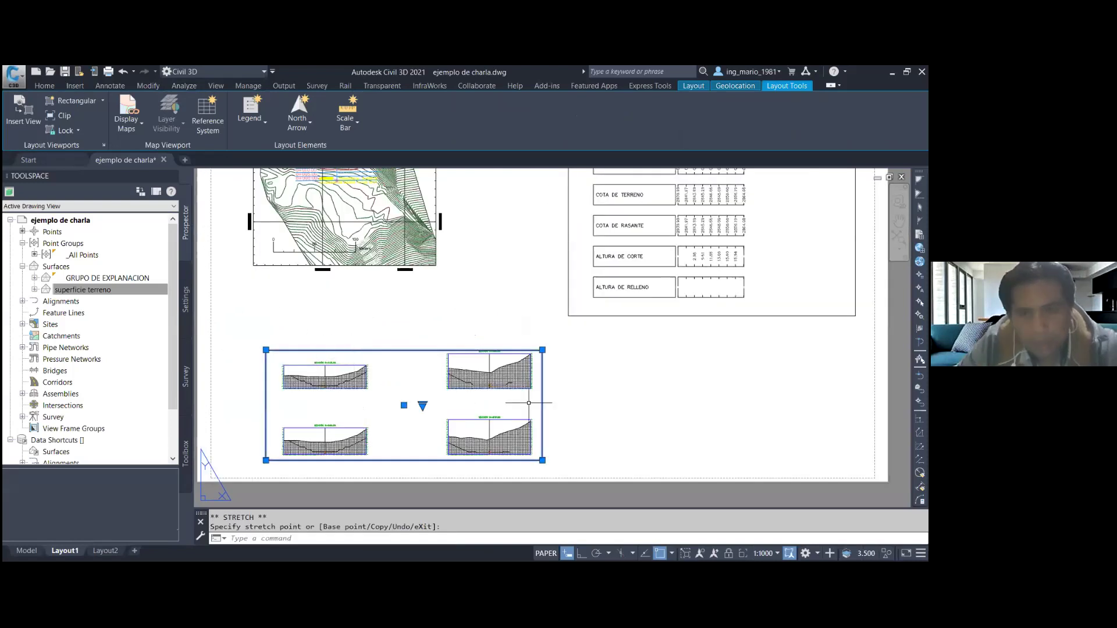
scroll(498, 354, down, 2)
key(Escape)
scroll(448, 402, down, 2)
- Draw a border rectangle with REC from the sheet's top-left to bottom-right corner and save
text(rec)
key(Return)
scroll(368, 245, up, 2)
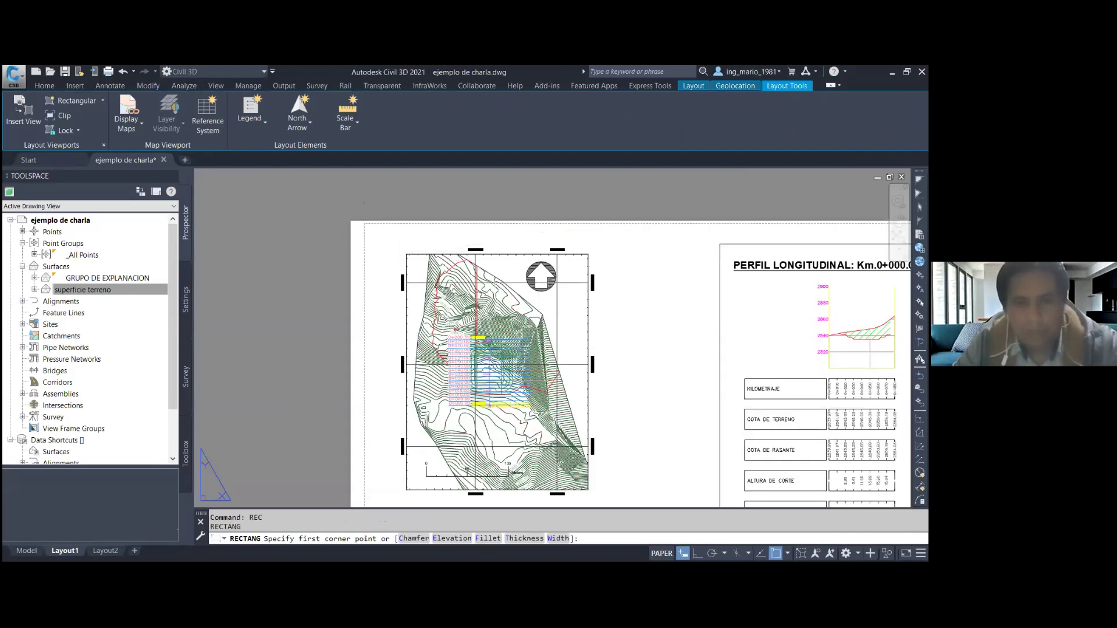
click(403, 228)
scroll(431, 309, down, 2)
scroll(661, 452, up, 2)
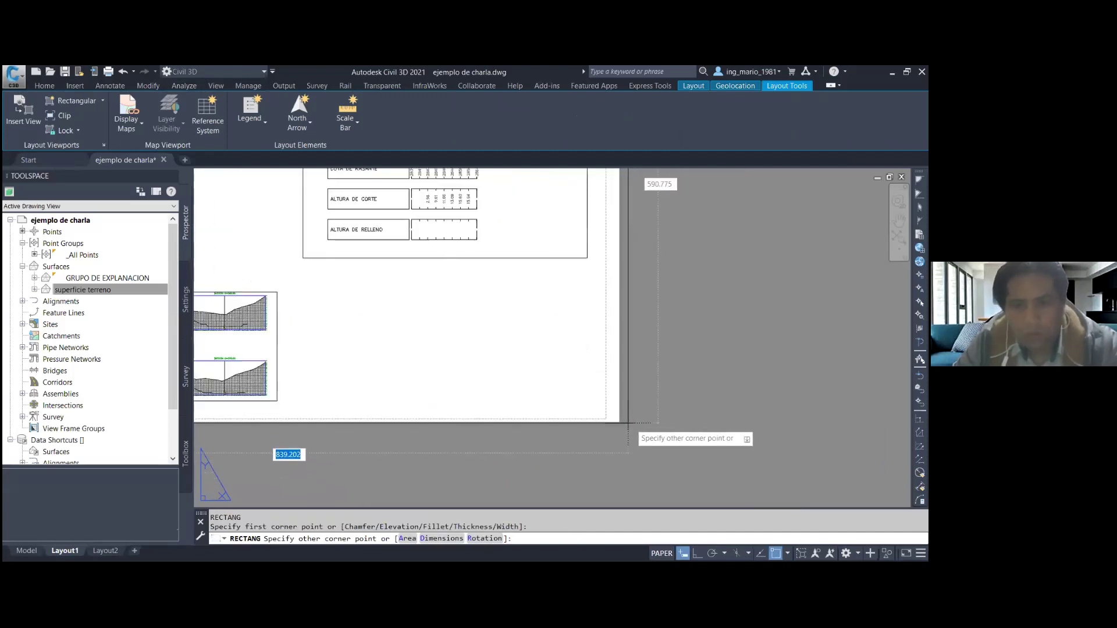
click(616, 413)
scroll(616, 413, down, 4)
scroll(588, 349, up, 2)
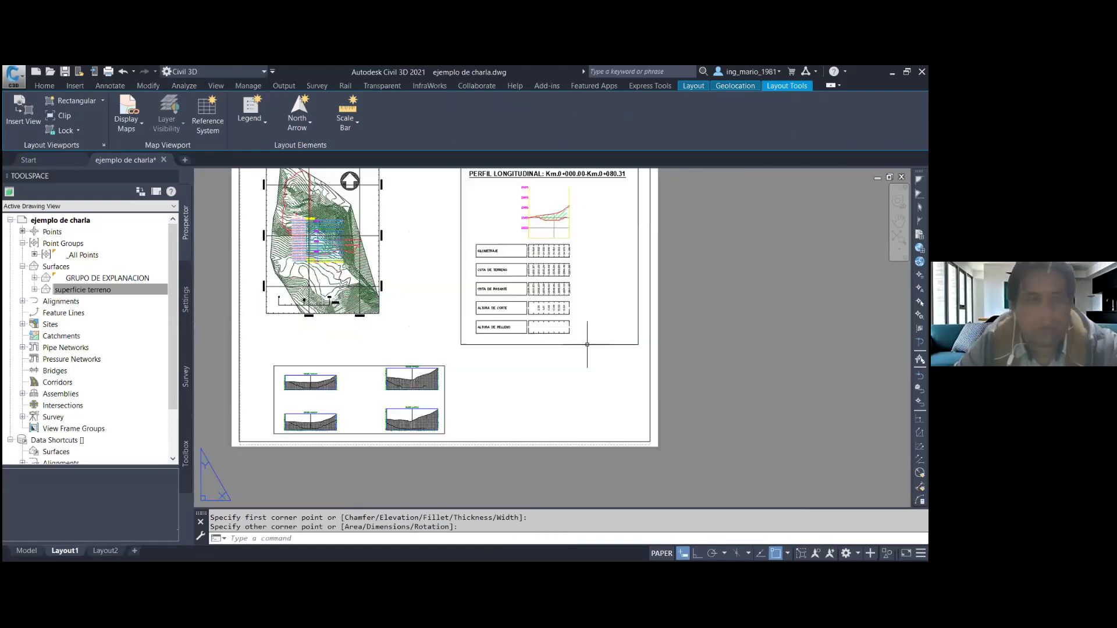
middle_drag(686, 343, 697, 380)
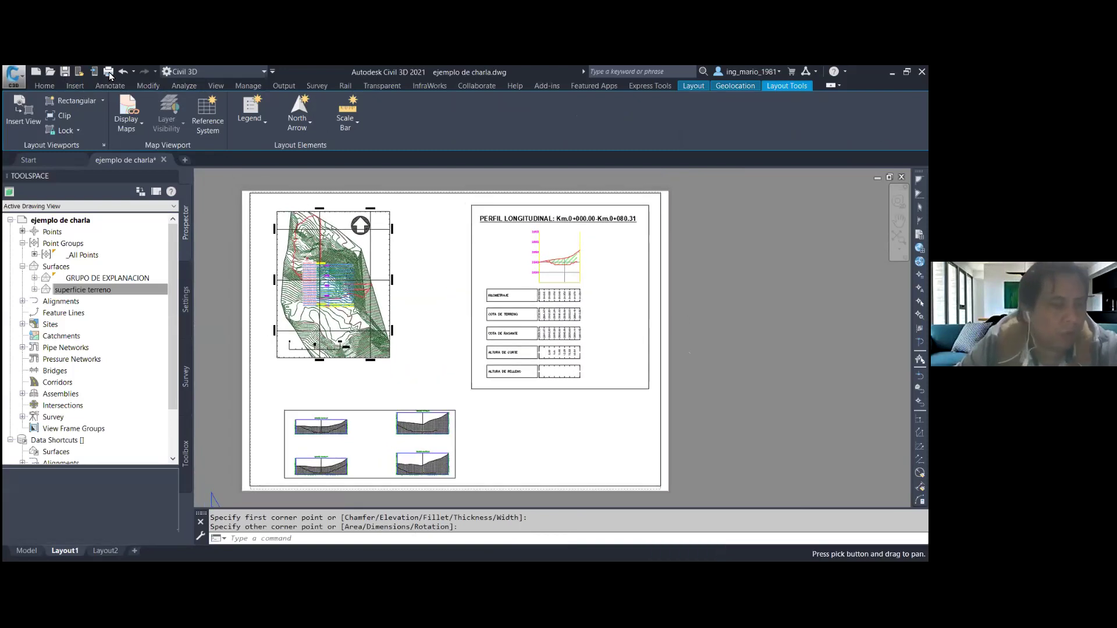
key(ctrl+p)
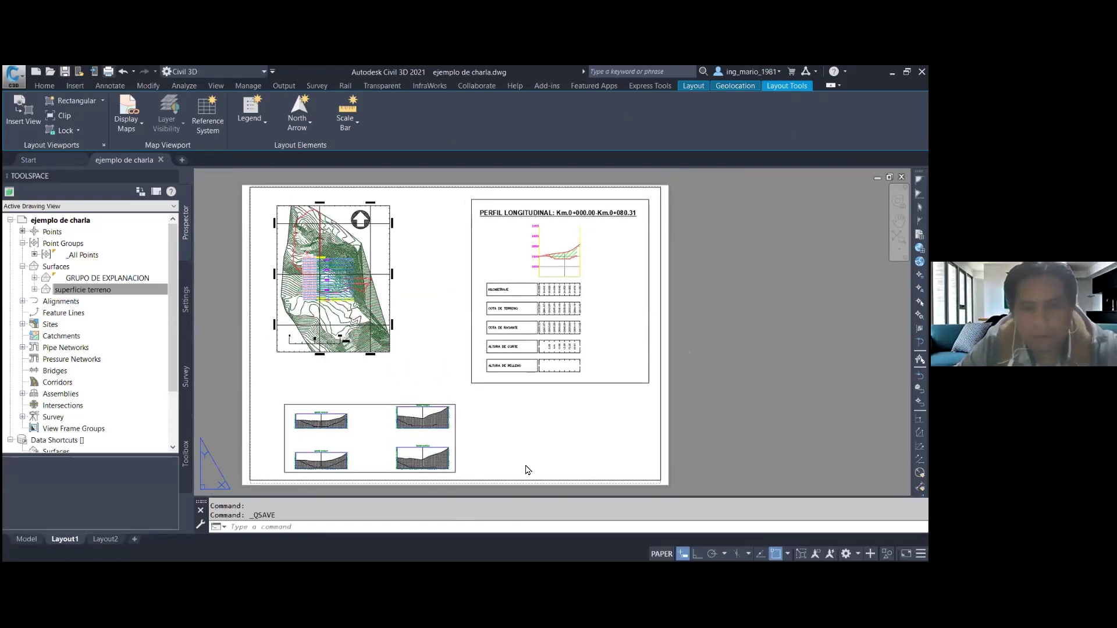
- Plot Layout1 to PDF, saving it in DATA (E:) > OBRAS 2021 > 80. Topografia ENCAD
key(Return)
double_click(367, 306)
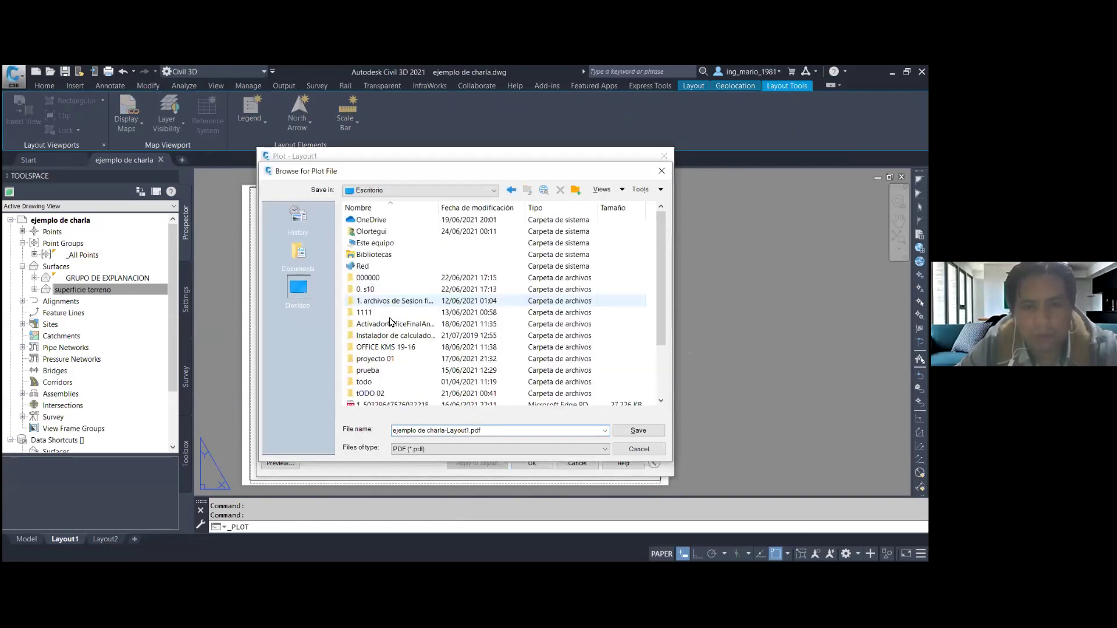
scroll(390, 313, down, 3)
scroll(387, 241, up, 2)
double_click(378, 342)
scroll(390, 345, down, 5)
scroll(384, 314, up, 1)
double_click(378, 266)
scroll(399, 340, down, 7)
scroll(400, 355, down, 7)
scroll(402, 372, down, 7)
double_click(403, 382)
click(629, 435)
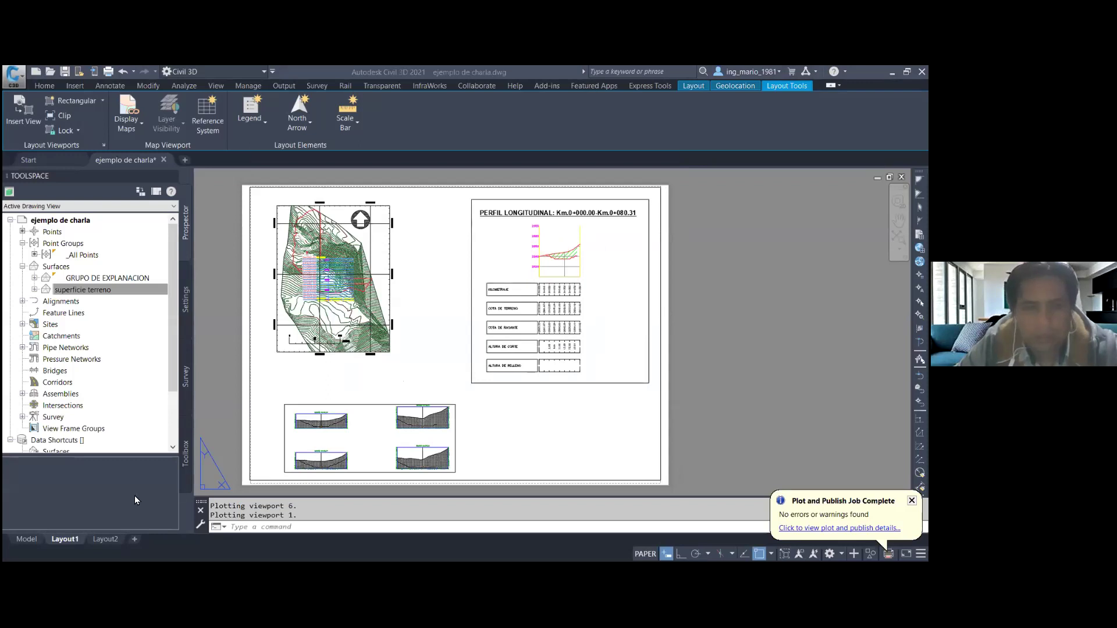
- In model space, freeze the C-ROAD-SAMP layer to hide the sample lines
click(26, 538)
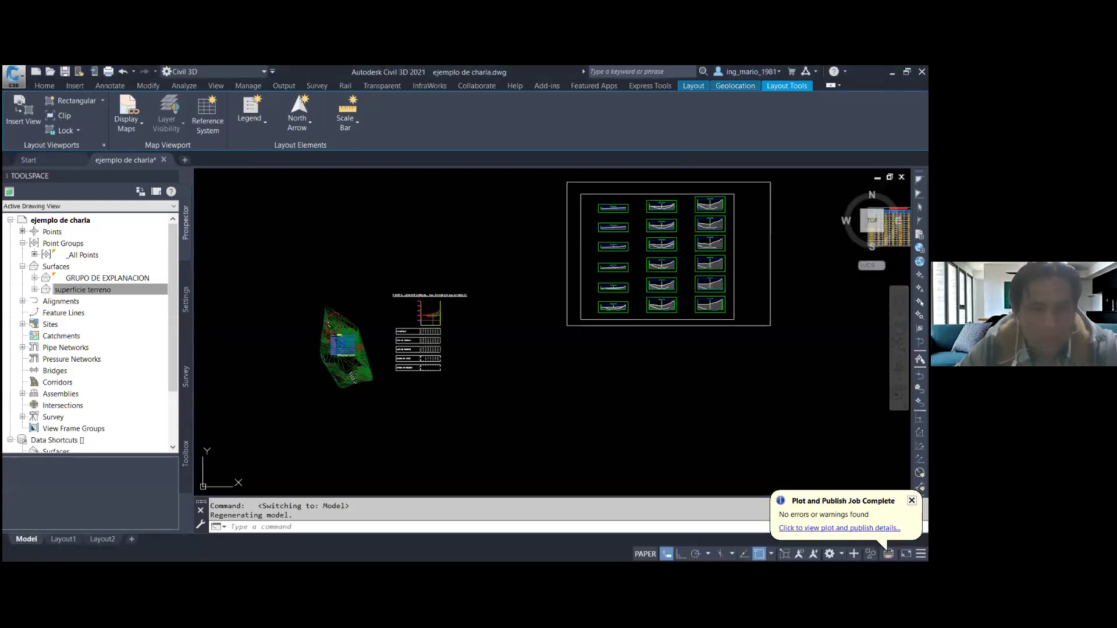
scroll(296, 336, up, 4)
scroll(421, 334, up, 4)
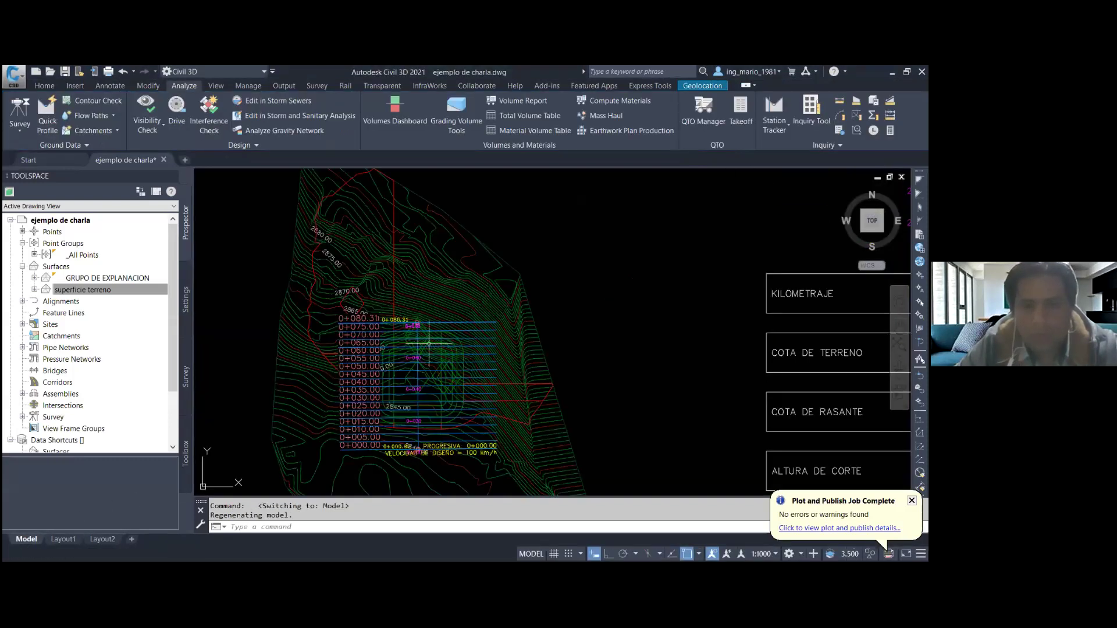
scroll(490, 329, up, 2)
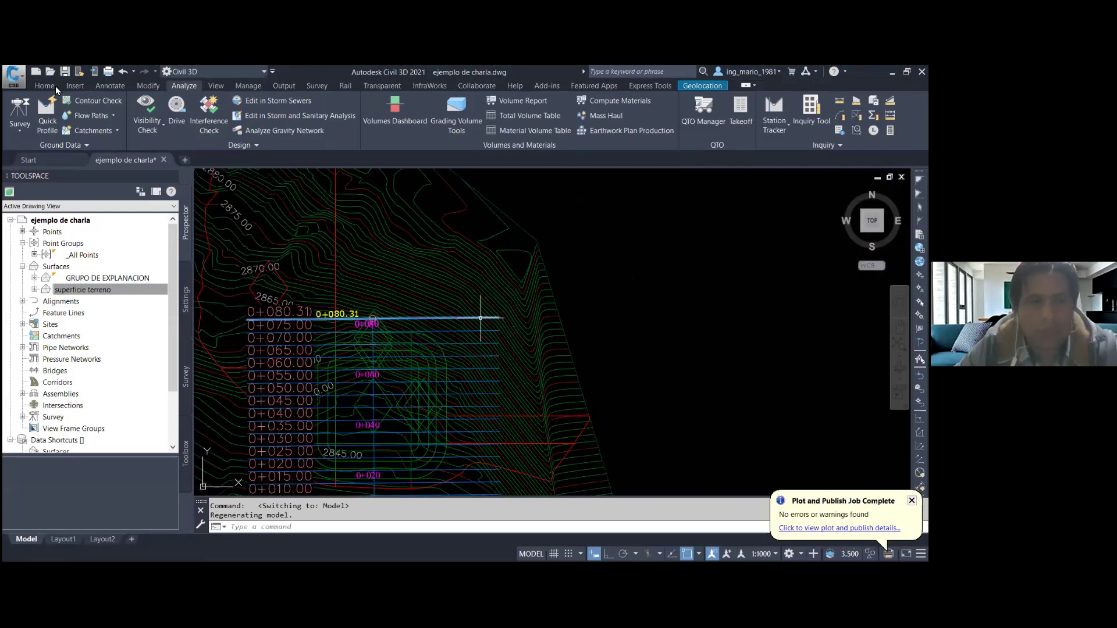
click(44, 85)
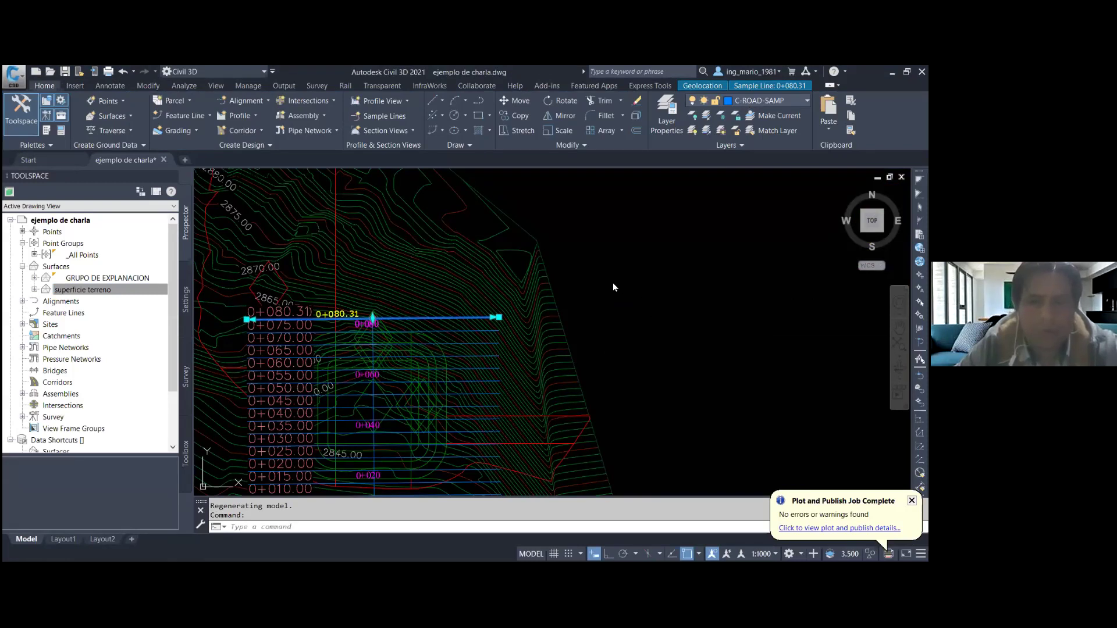
click(751, 103)
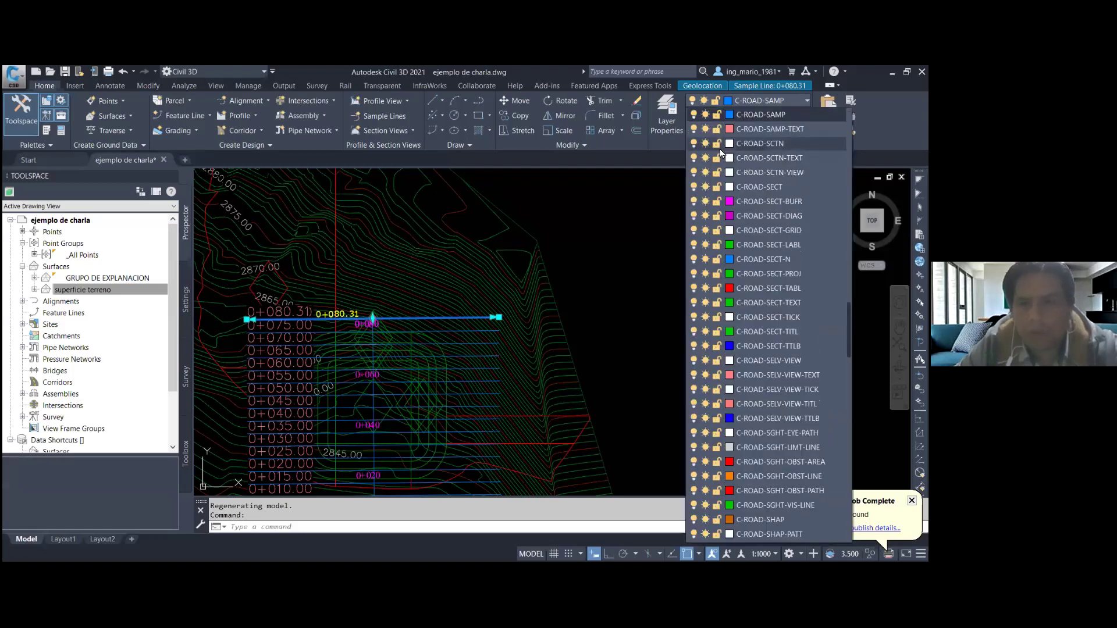
click(705, 116)
click(579, 291)
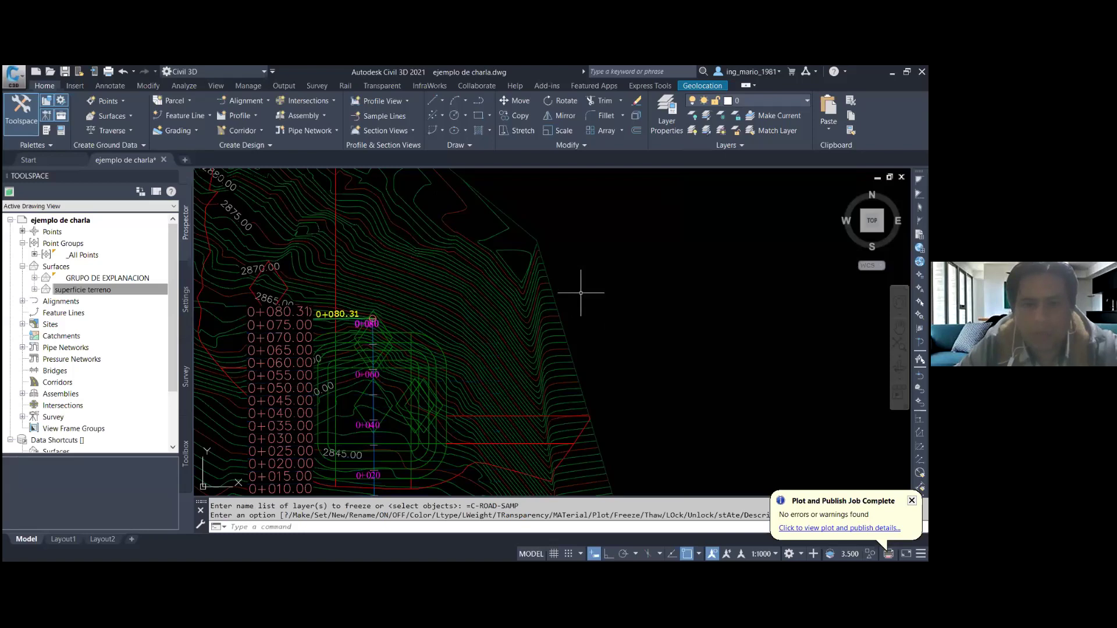
- Select the station labels and freeze their C-ROAD-SAMP-TEXT layer
scroll(579, 292, down, 3)
scroll(512, 303, up, 3)
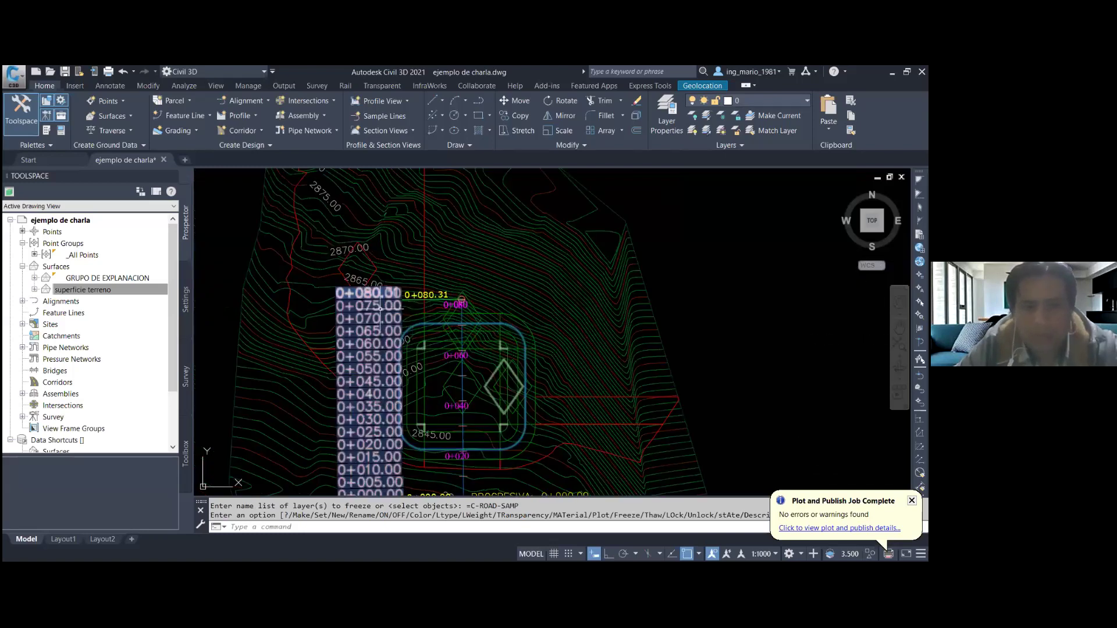
click(381, 307)
click(54, 87)
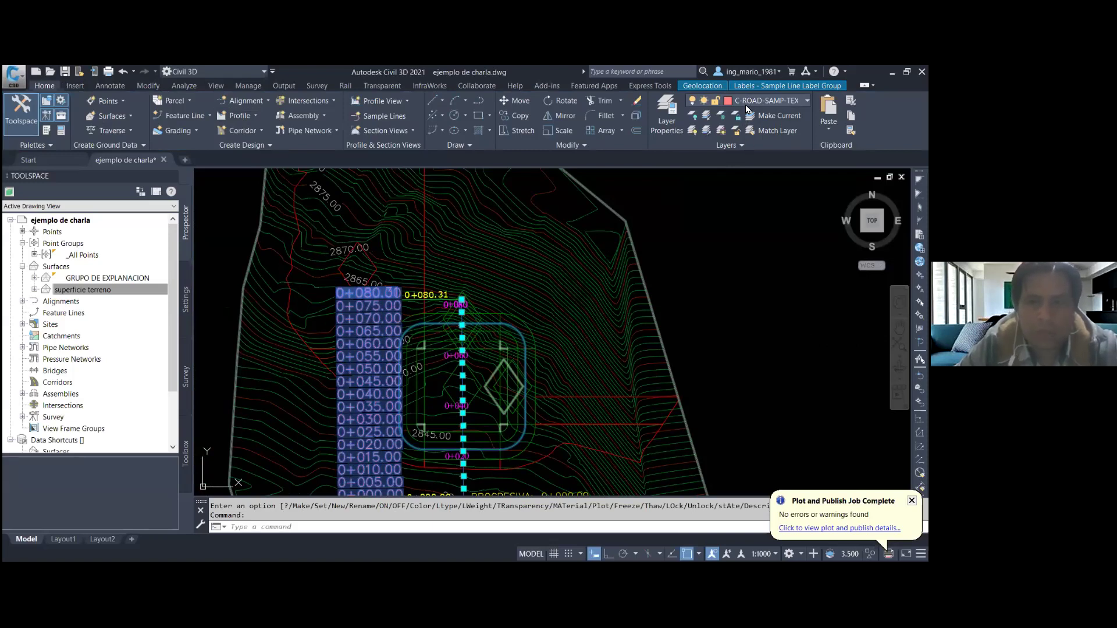
click(748, 105)
click(706, 116)
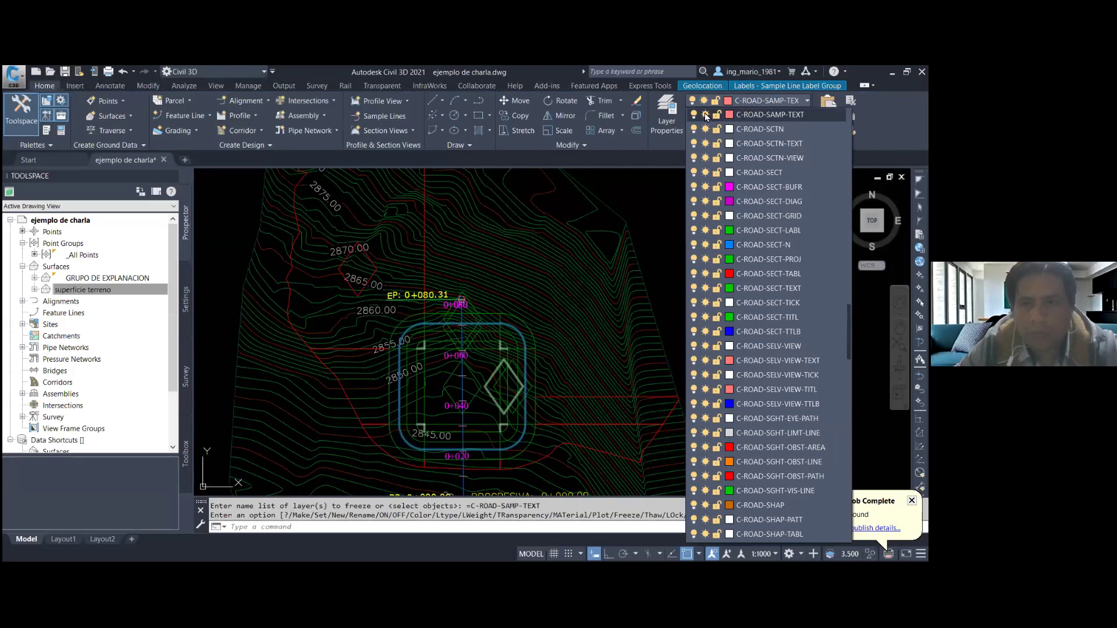
click(293, 242)
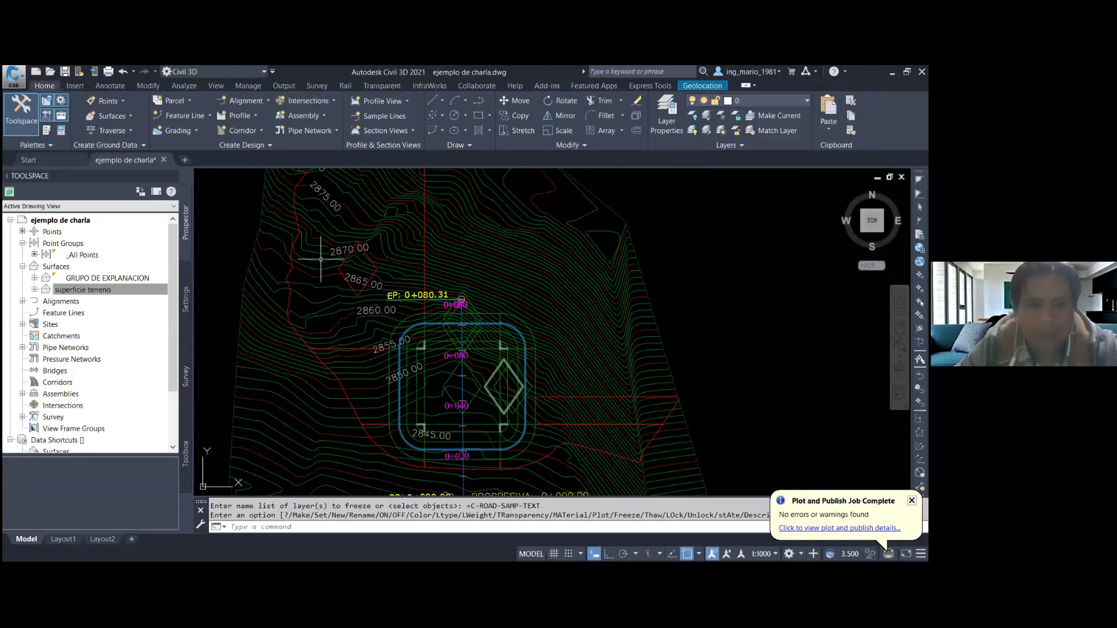
scroll(318, 255, down, 3)
scroll(407, 290, down, 2)
key(Escape)
scroll(494, 337, down, 1)
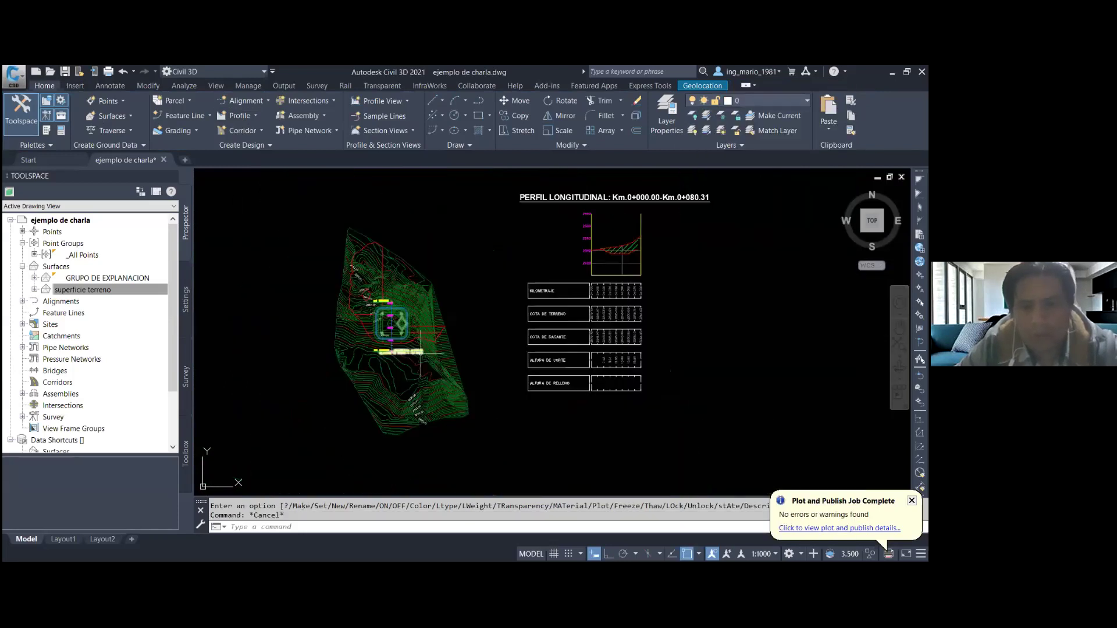
scroll(553, 314, up, 2)
scroll(558, 305, up, 1)
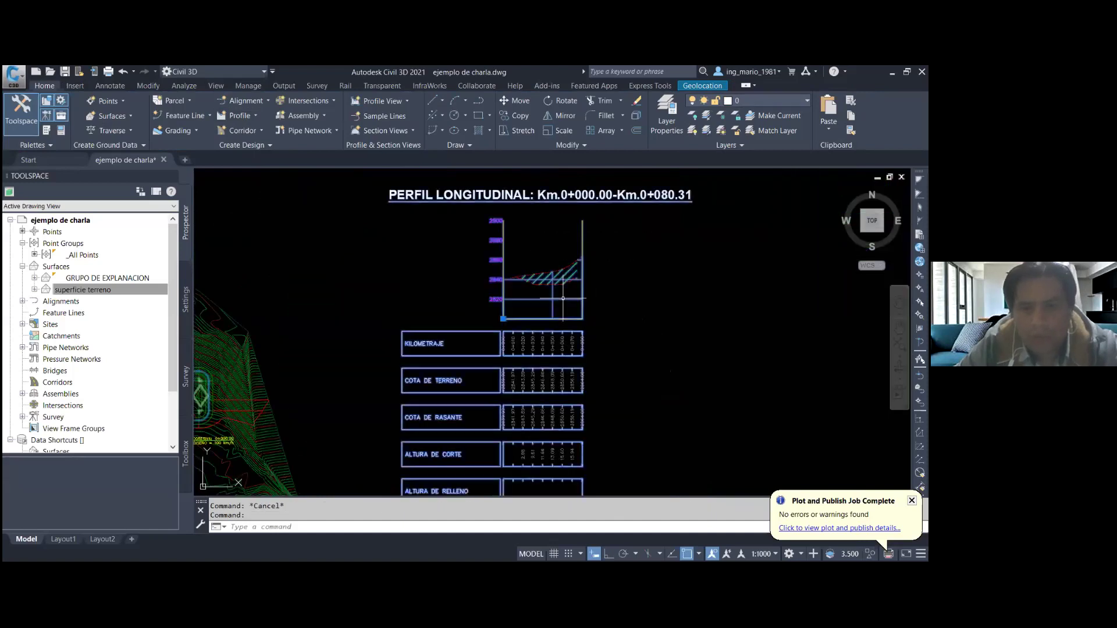
- In PERFIL's Profile View Properties, set each band Gap, including ALTURA DE CORTE and ALTURA DE RELLENO, to 0
click(563, 302)
right_click(563, 302)
click(618, 422)
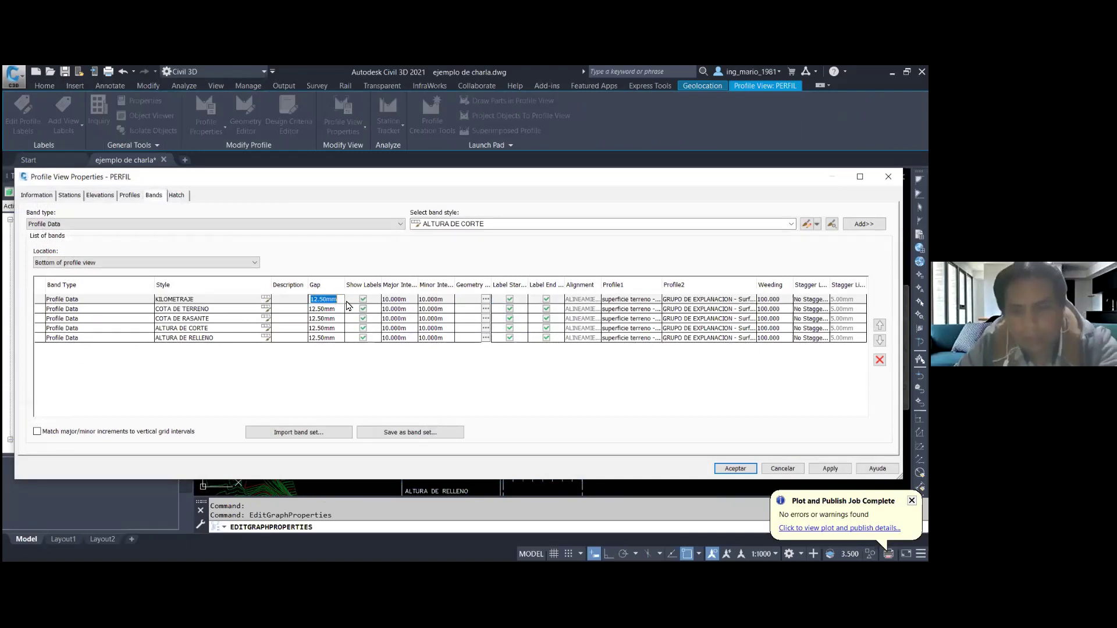
click(332, 308)
text(0)
click(331, 318)
text(00)
click(335, 338)
text(0)
click(344, 328)
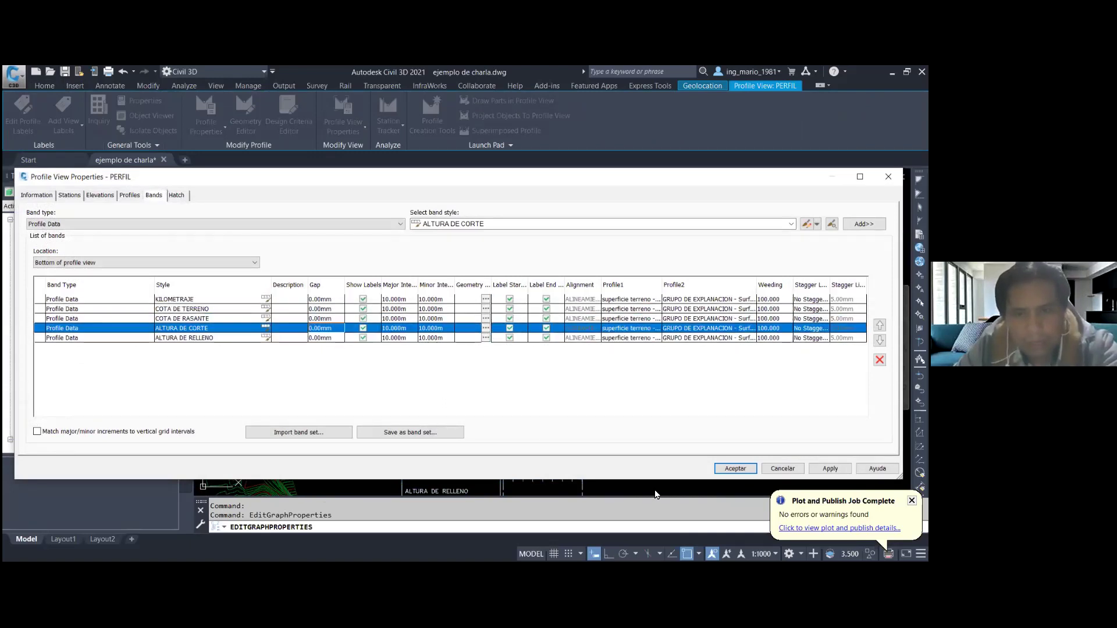
click(728, 470)
scroll(496, 429, up, 3)
scroll(496, 429, down, 3)
scroll(496, 428, down, 2)
scroll(497, 337, up, 3)
scroll(497, 336, up, 2)
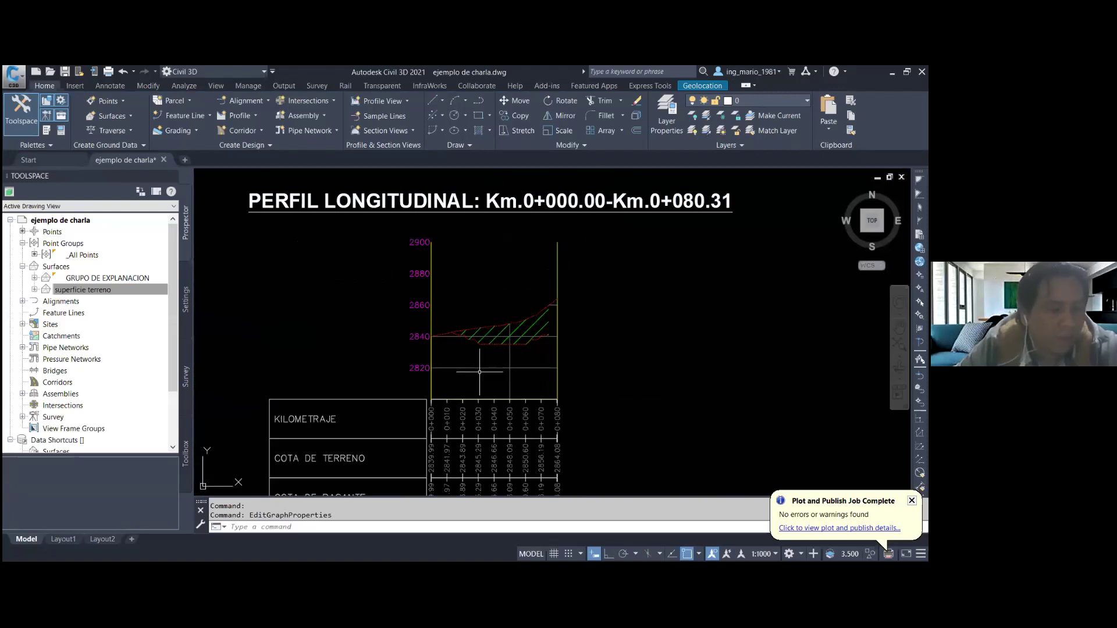
scroll(477, 375, down, 3)
scroll(477, 375, down, 2)
scroll(703, 374, up, 4)
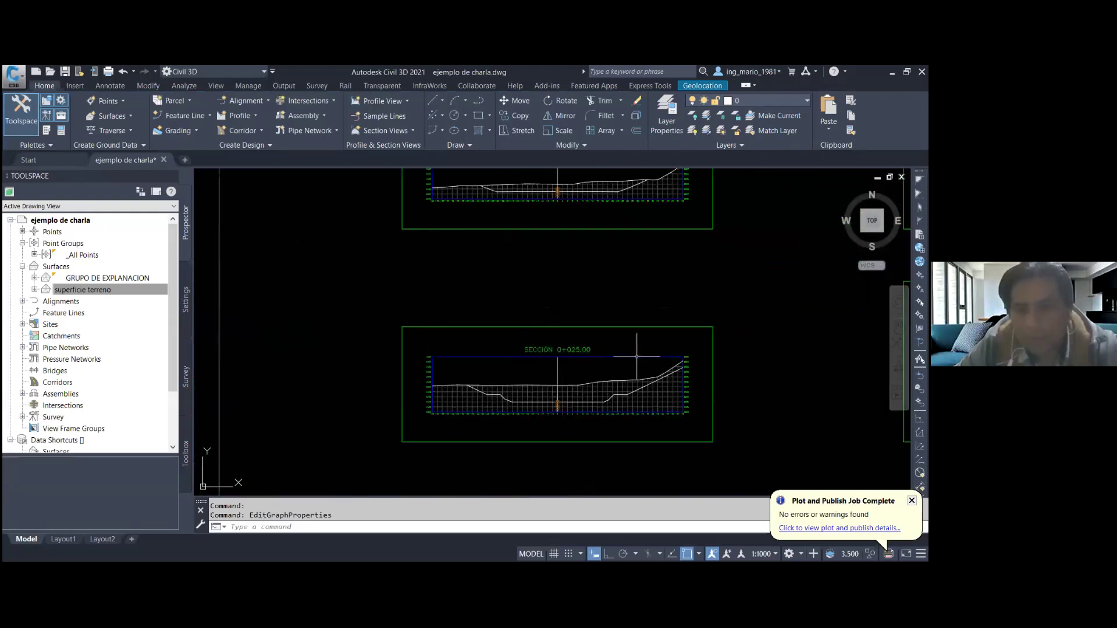
scroll(572, 386, up, 3)
scroll(572, 386, down, 1)
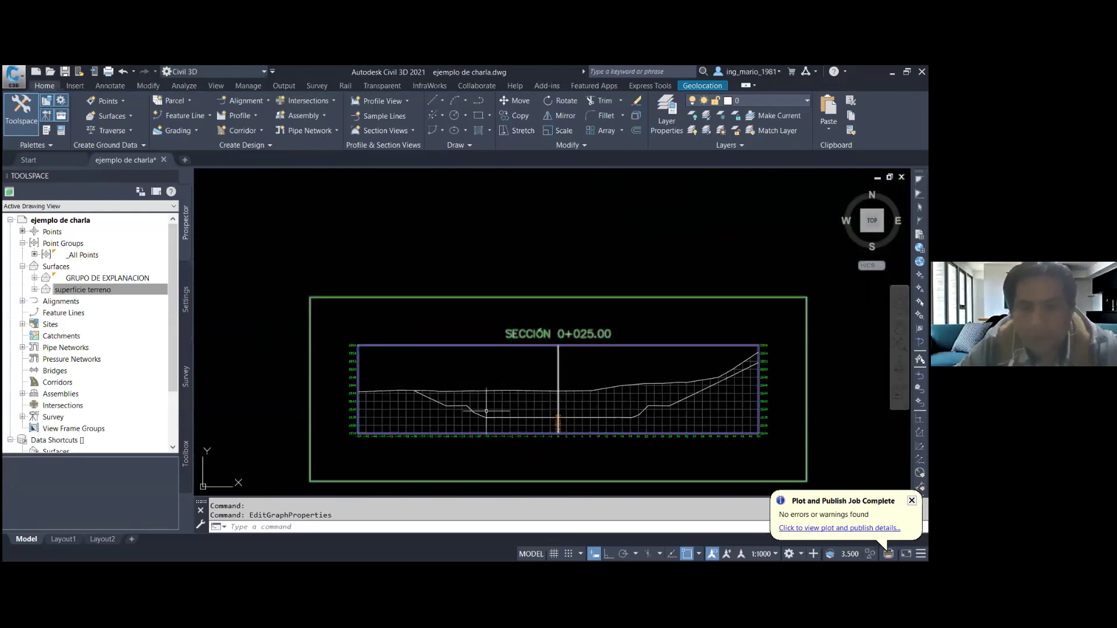
scroll(424, 394, up, 3)
scroll(586, 393, down, 3)
scroll(611, 395, down, 2)
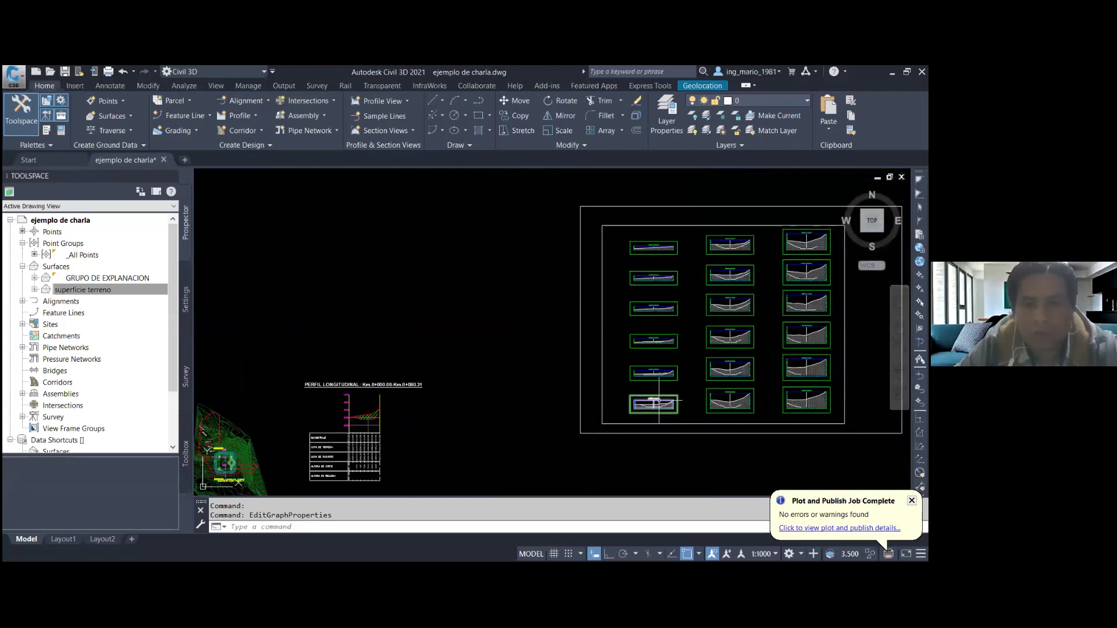
scroll(621, 361, down, 1)
scroll(473, 417, up, 2)
scroll(459, 379, up, 2)
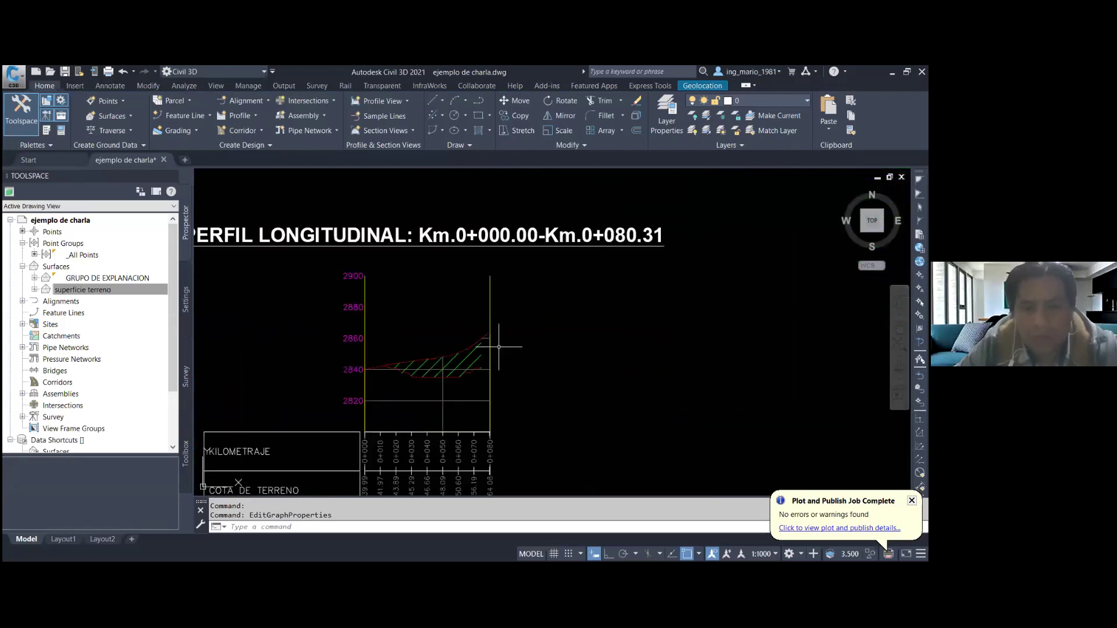
scroll(499, 348, down, 2)
scroll(490, 335, down, 2)
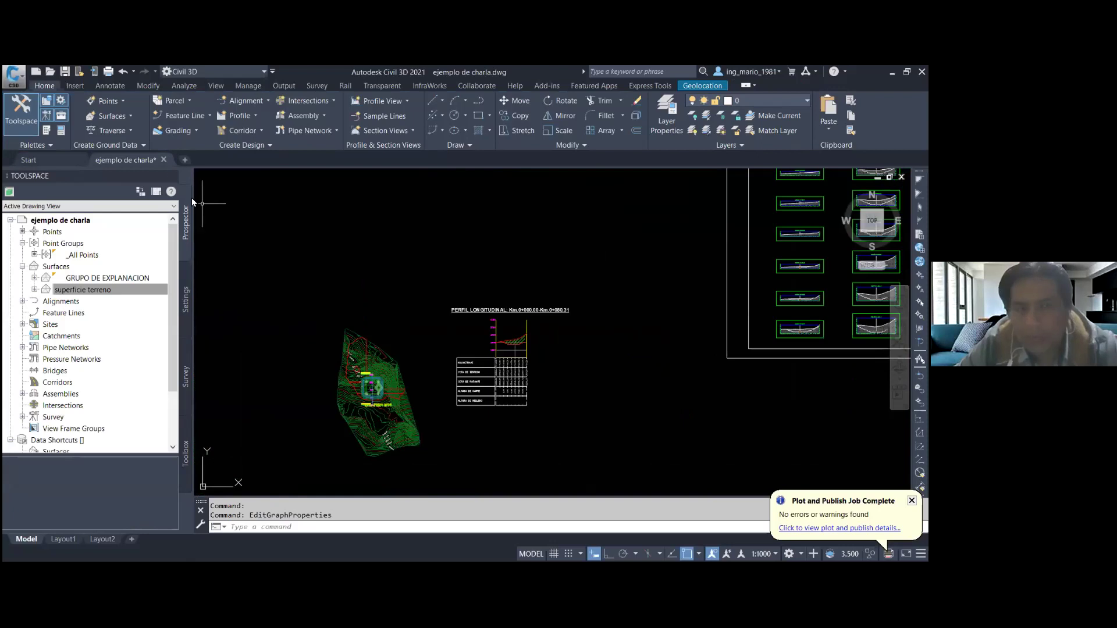
- Save the drawing, dismiss the plot-and-publish notice and cancel the stray selection
click(65, 71)
click(628, 367)
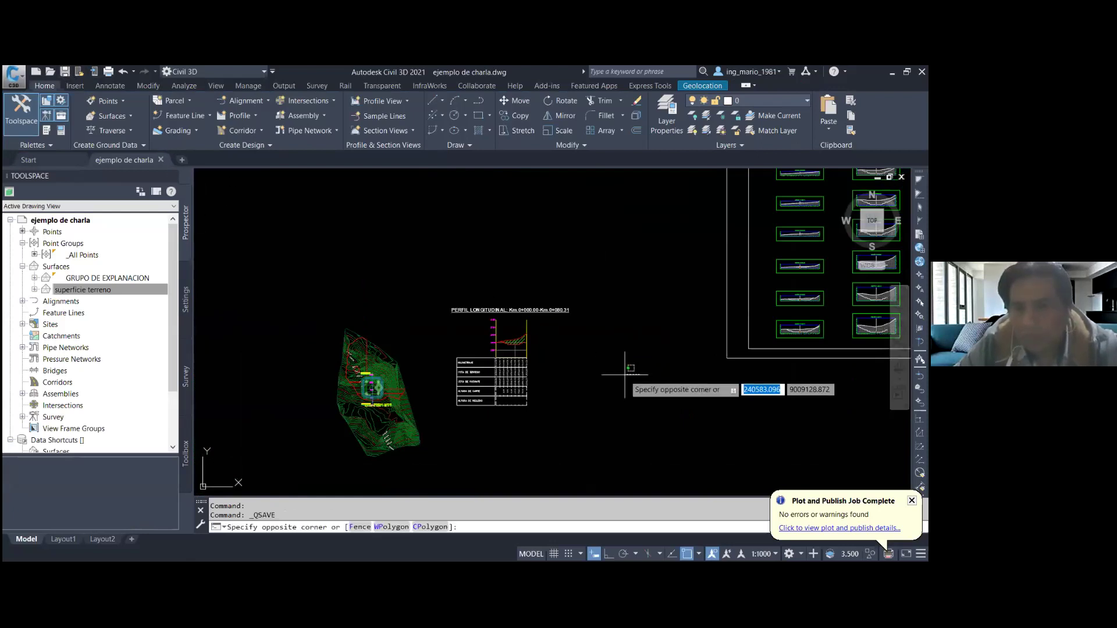
click(617, 396)
scroll(393, 389, up, 2)
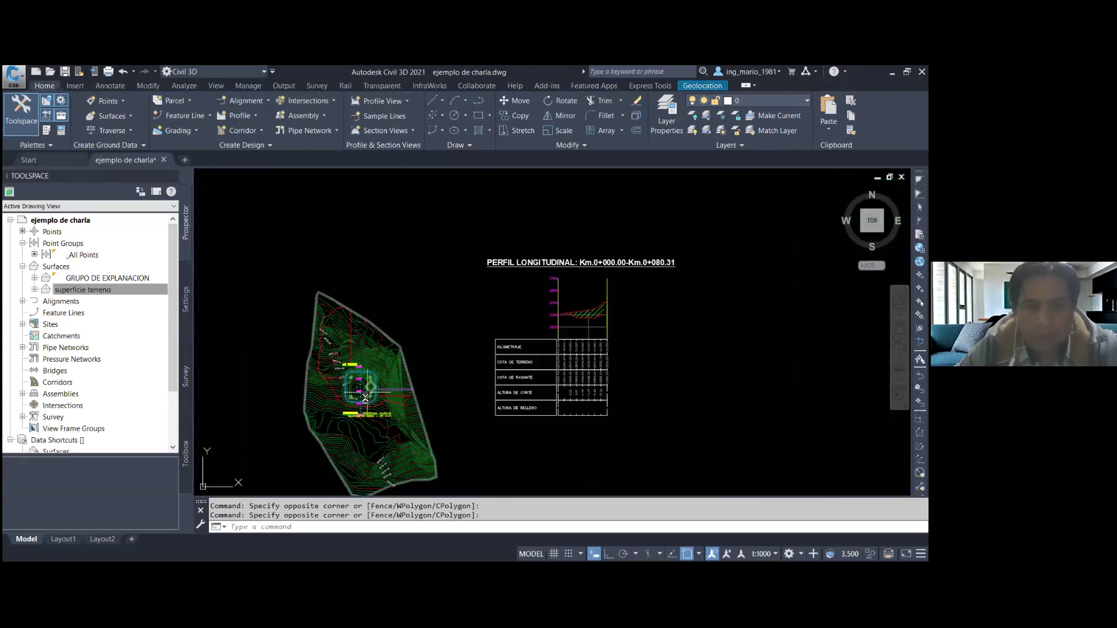
scroll(363, 400, up, 3)
key(Escape)
- Zoom around model space to review the earthwork volume table and sheets
scroll(402, 445, up, 3)
scroll(366, 462, up, 3)
scroll(466, 431, up, 1)
scroll(571, 422, up, 2)
scroll(572, 422, down, 2)
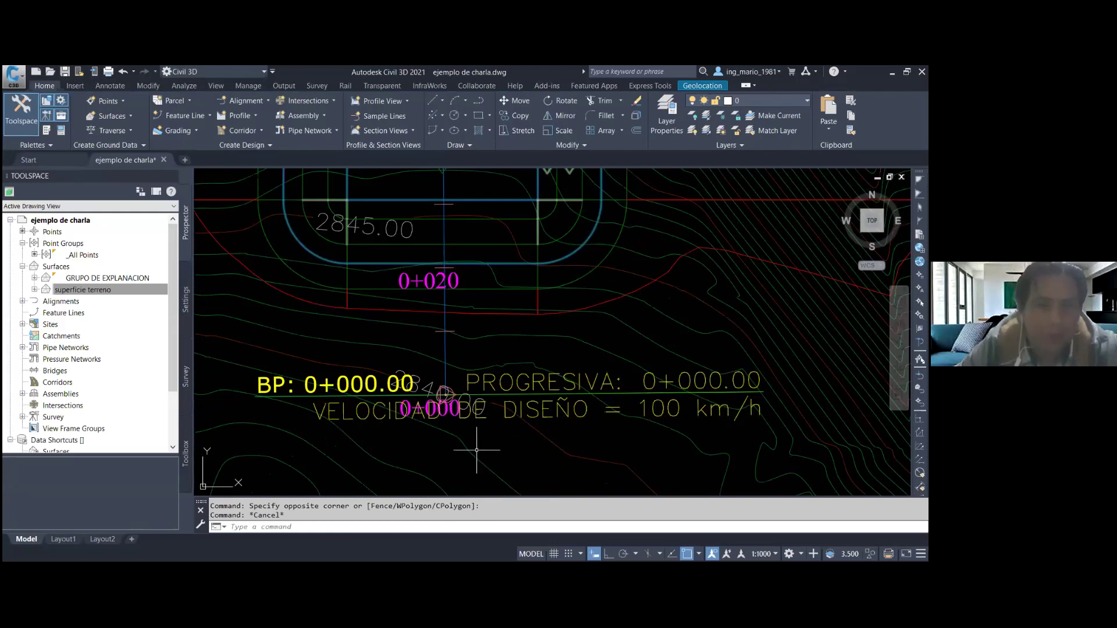
scroll(477, 450, down, 2)
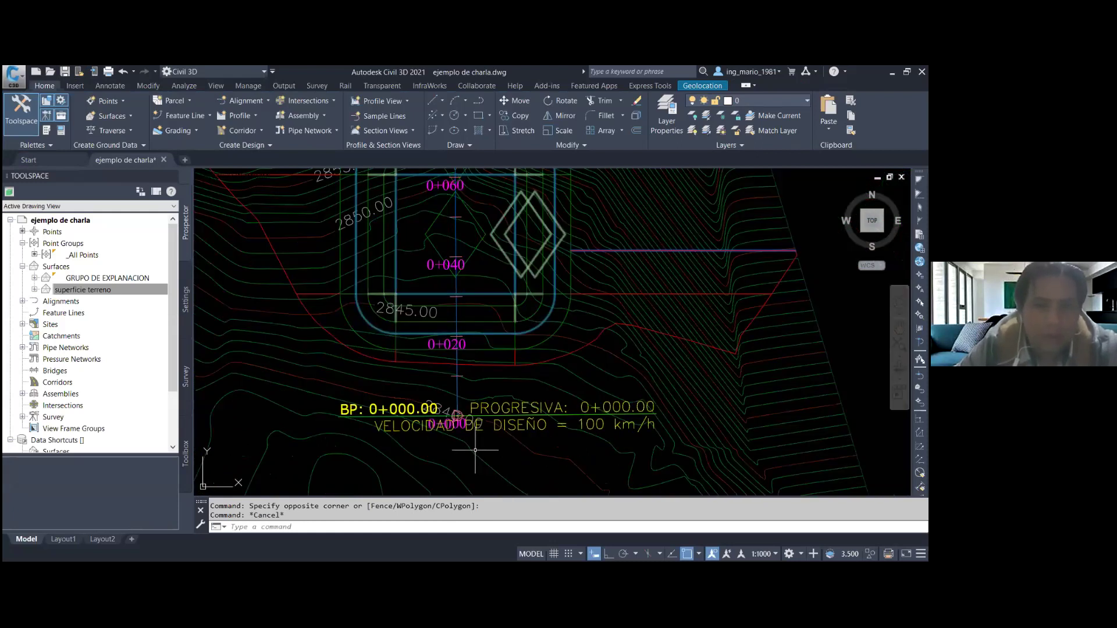
scroll(476, 449, down, 2)
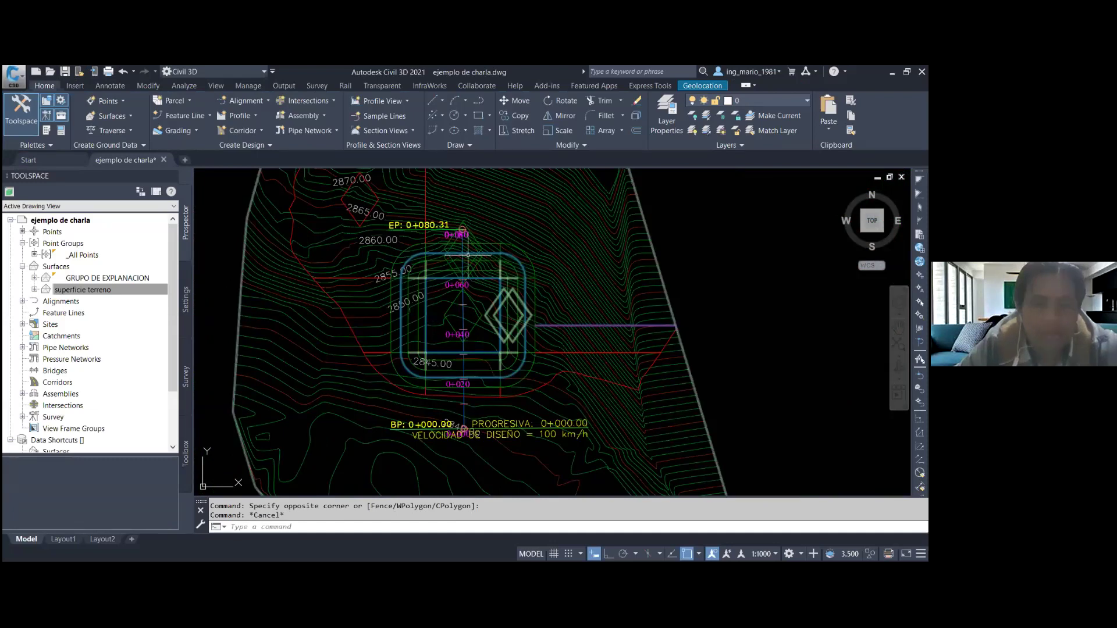
scroll(467, 254, up, 2)
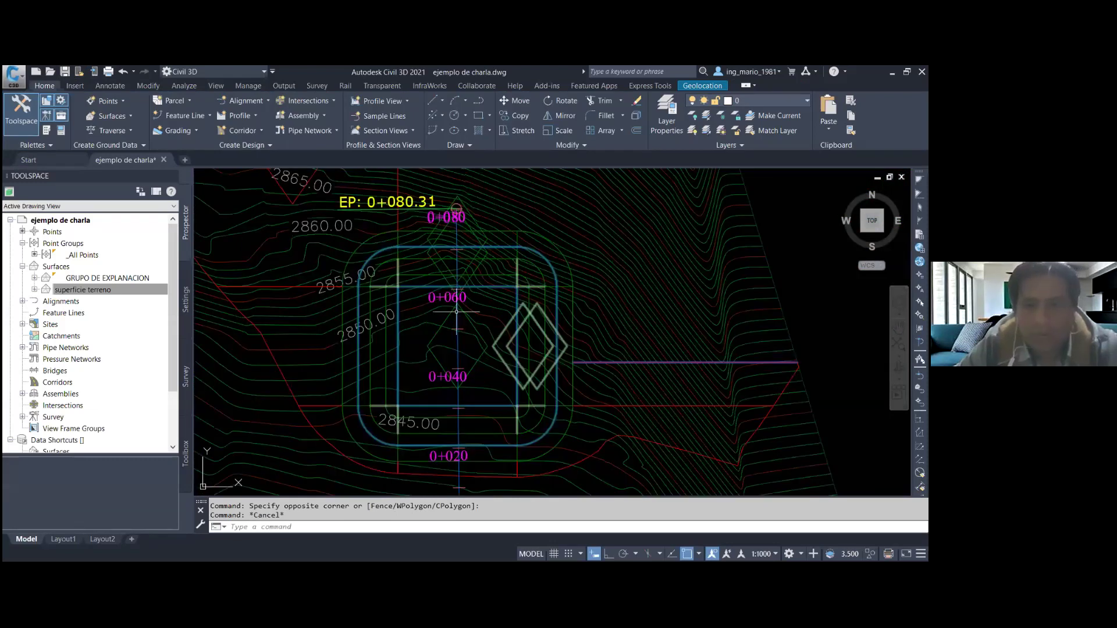
scroll(457, 312, up, 2)
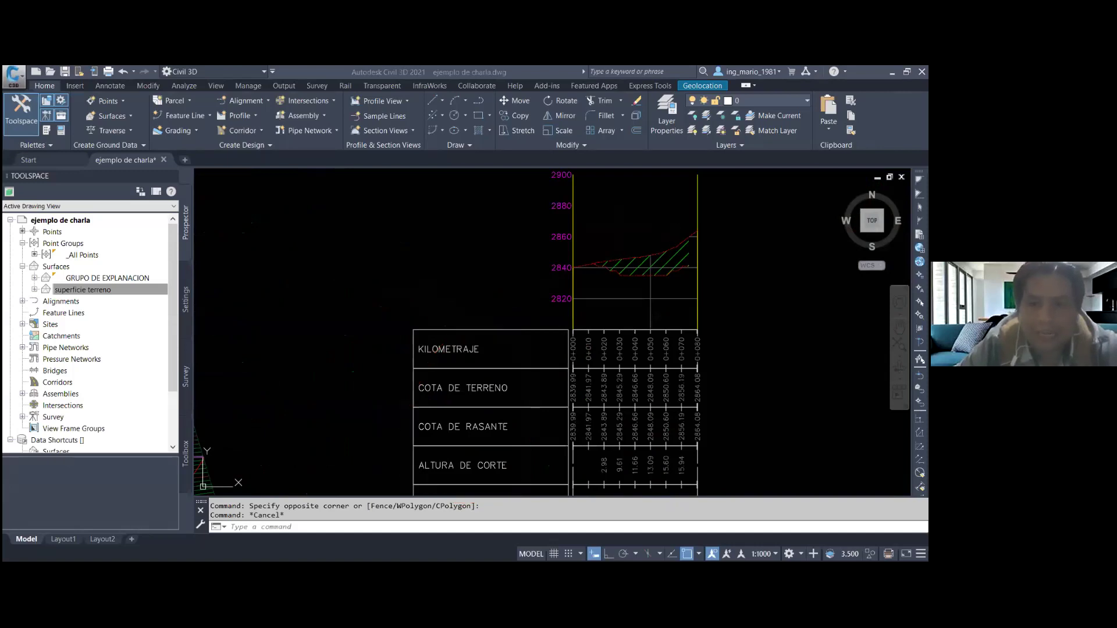
scroll(431, 303, down, 2)
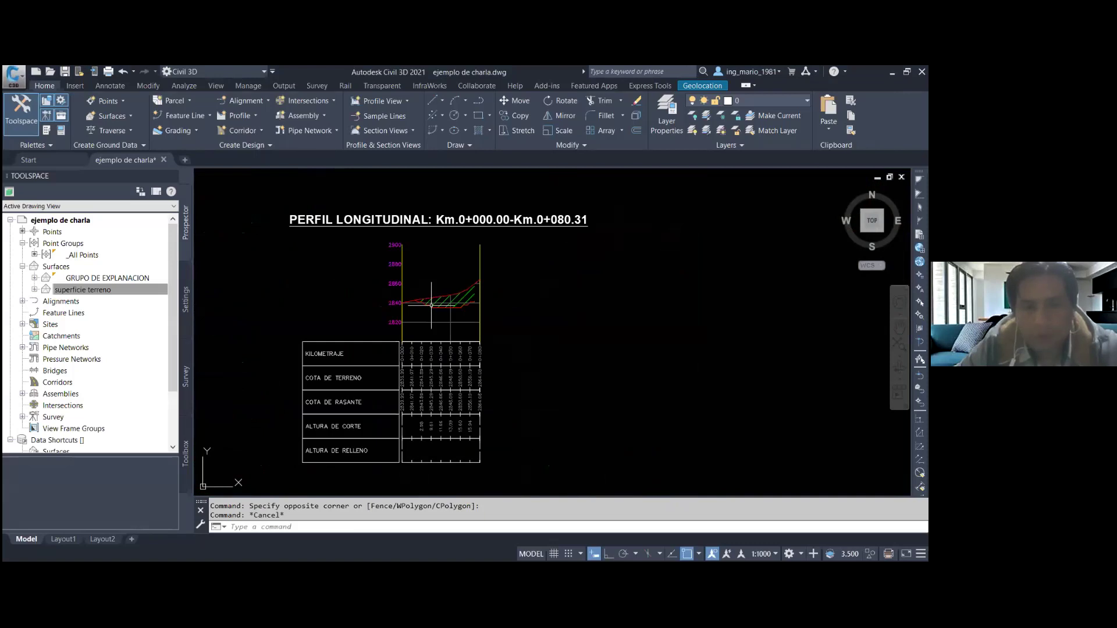
scroll(471, 279, up, 2)
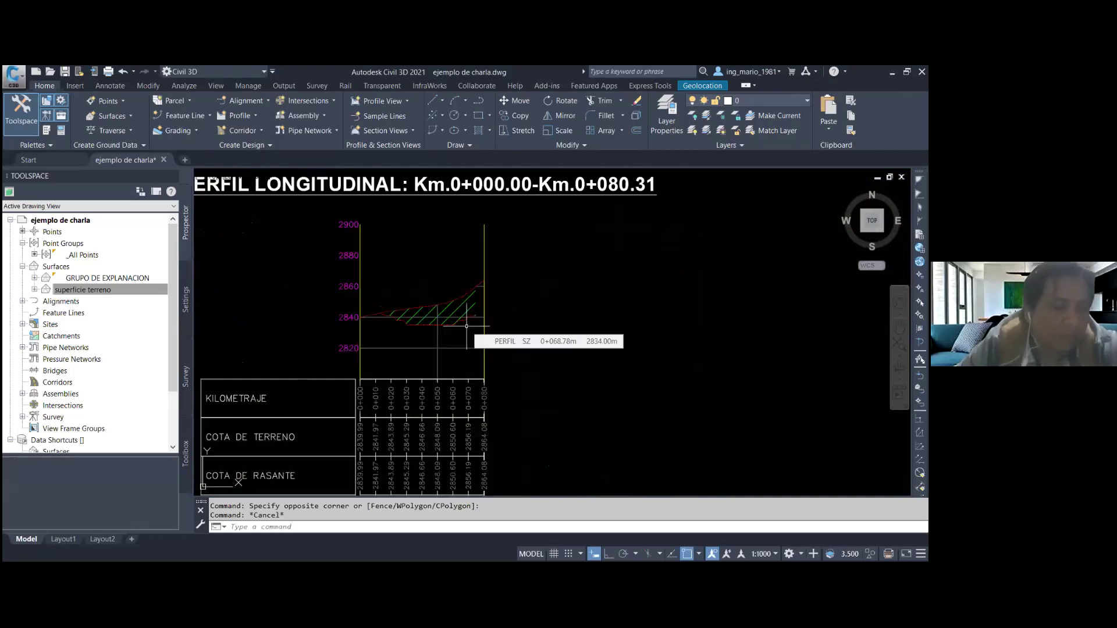
scroll(446, 343, down, 5)
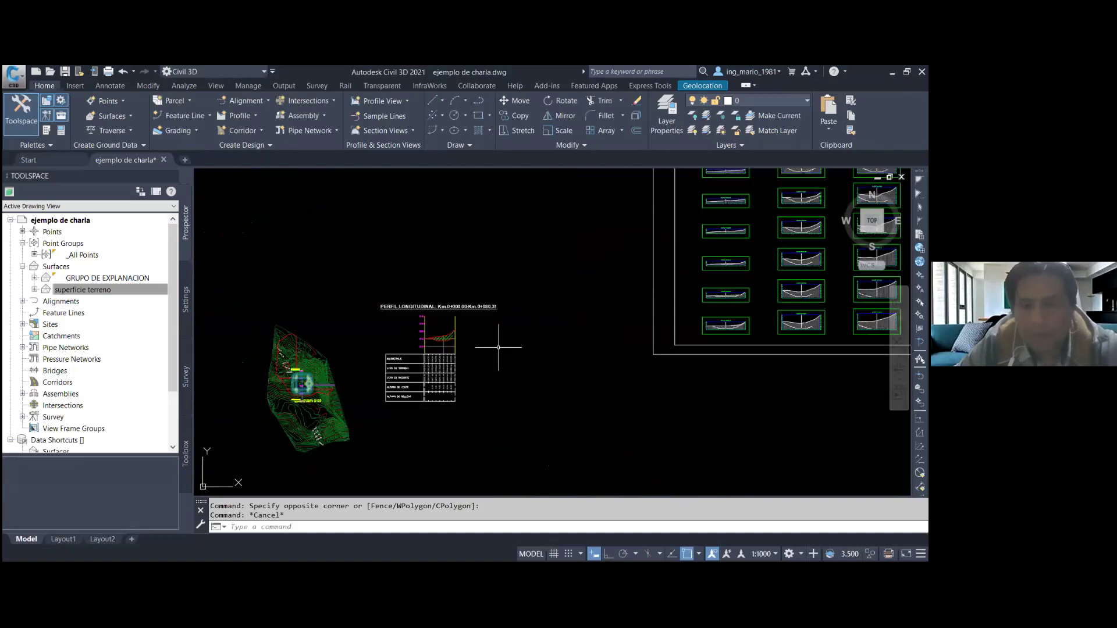
scroll(498, 348, down, 2)
- Centre the cross-section sheets, then switch to the Layout1 sheet
middle_drag(511, 302, 459, 320)
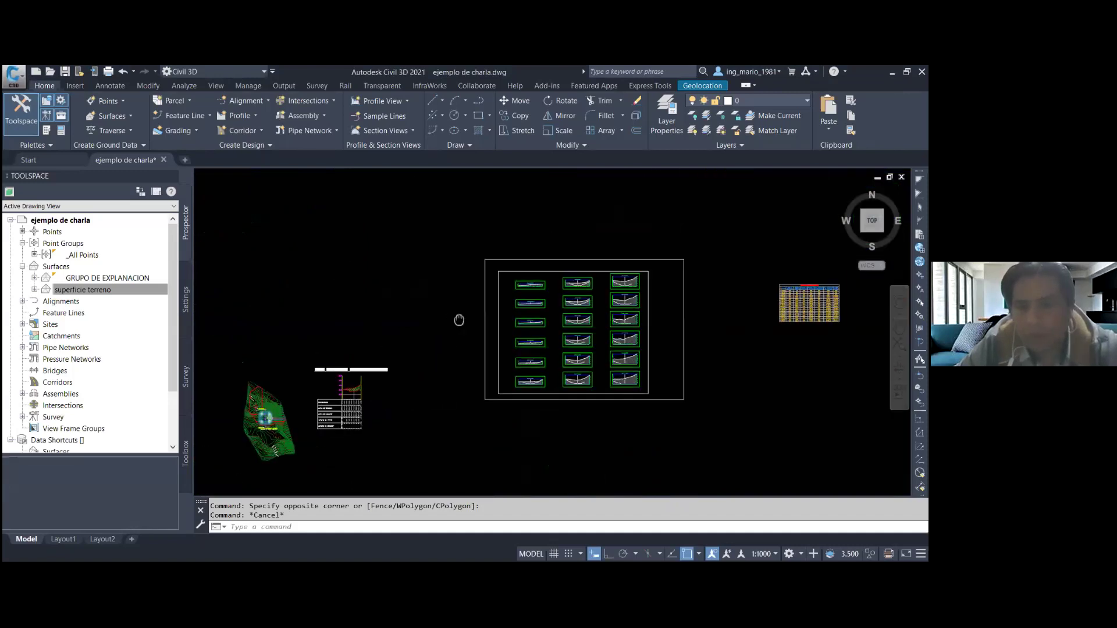
scroll(837, 297, up, 6)
scroll(826, 303, up, 2)
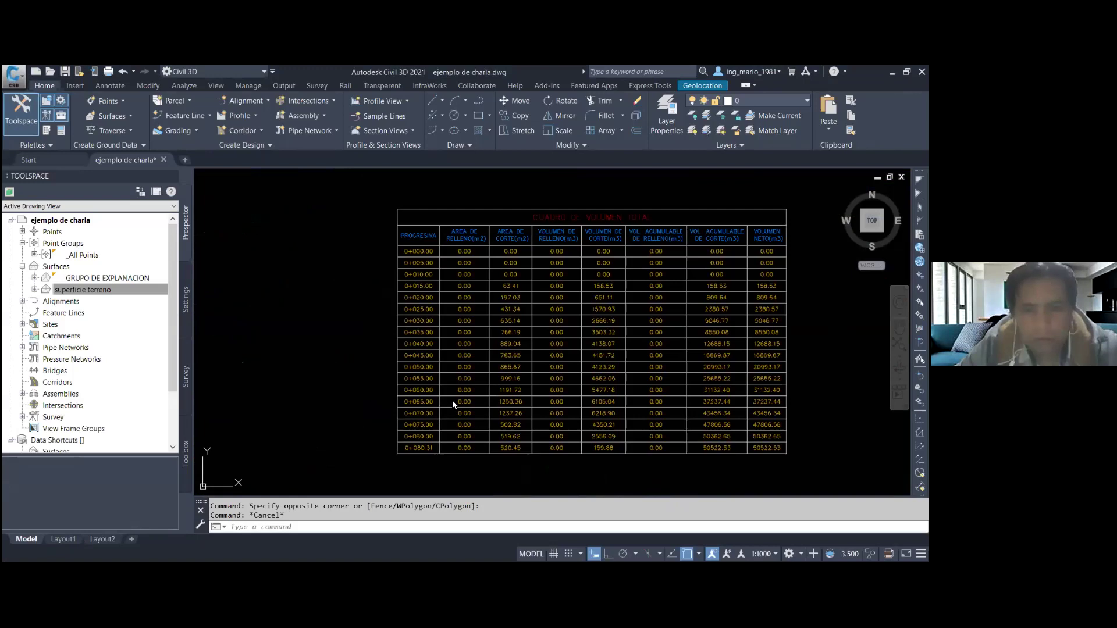
key(ctrl+Page_Down)
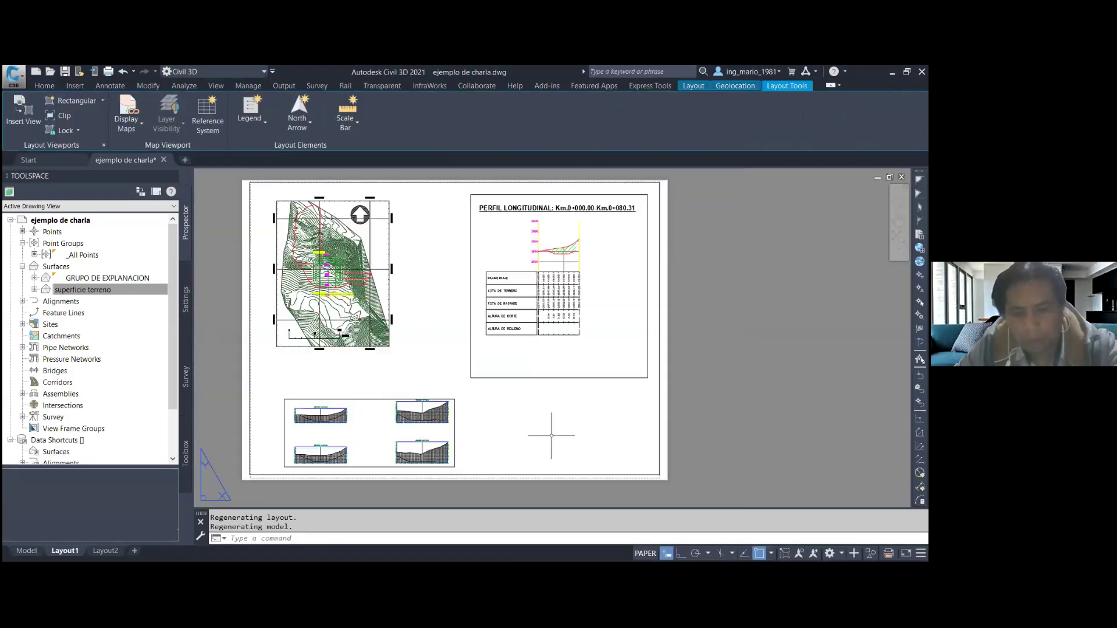
- Create a fourth layout viewport on Layout1 with MV by picking two corners
text(MV)
key(Return)
scroll(552, 438, up, 3)
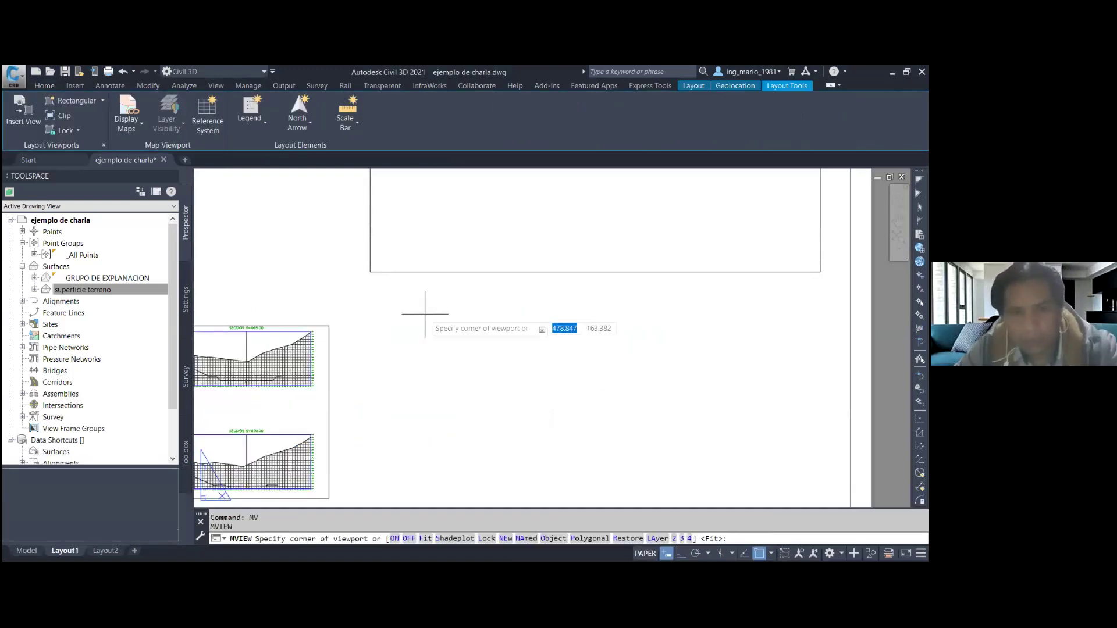
click(402, 296)
scroll(535, 379, down, 3)
click(568, 397)
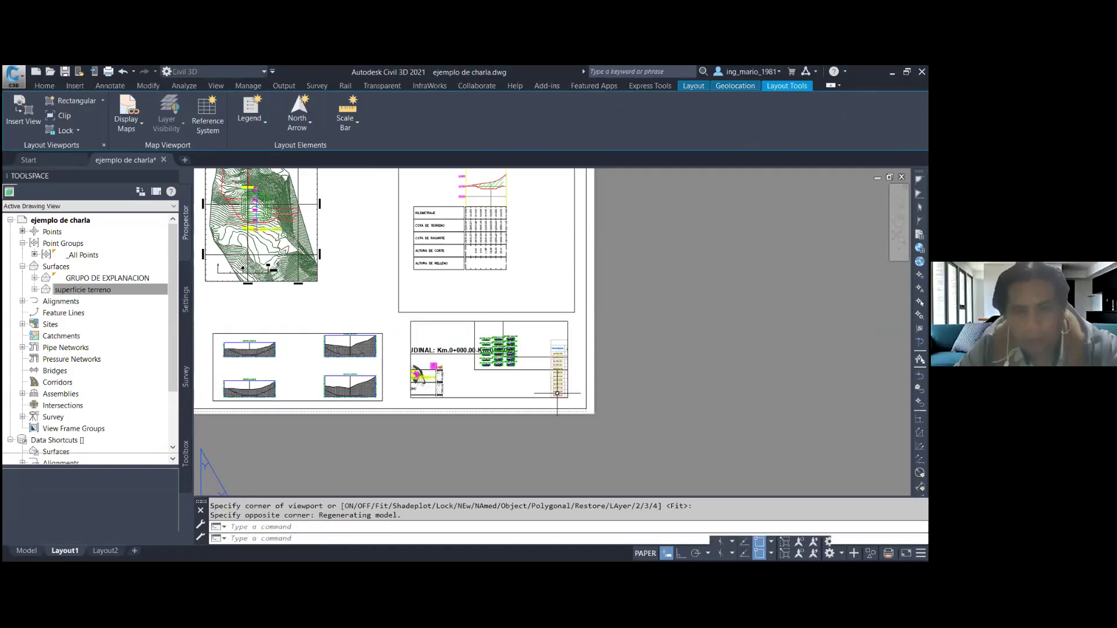
- Show the earthwork volume table in the new viewport at scale 1:750
double_click(450, 385)
scroll(482, 356, down, 2)
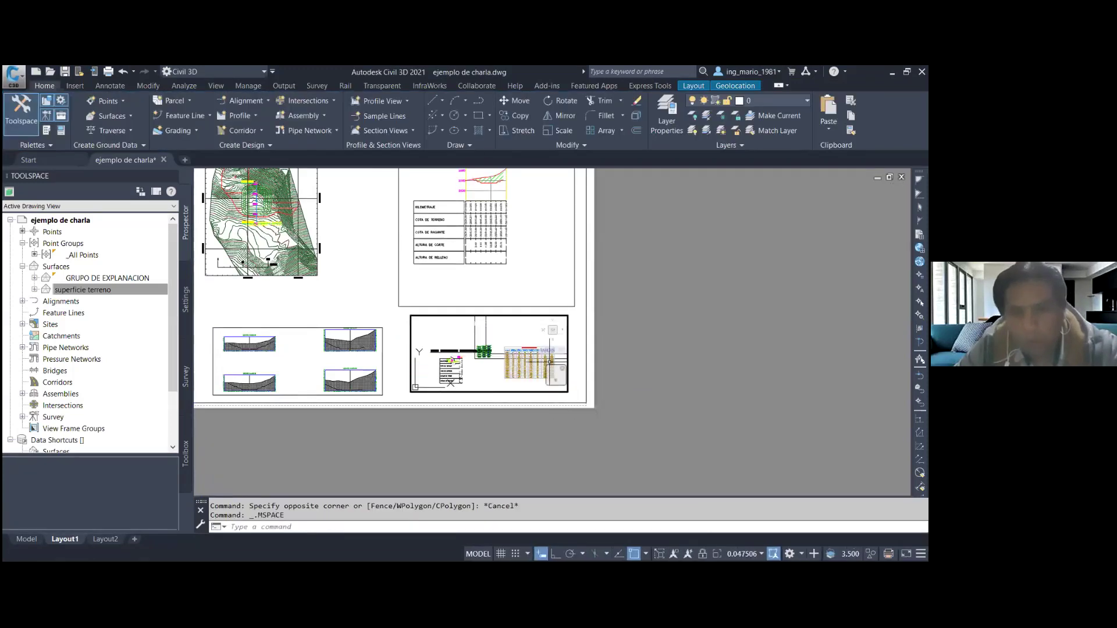
scroll(516, 361, down, 1)
scroll(516, 360, down, 1)
scroll(516, 360, up, 2)
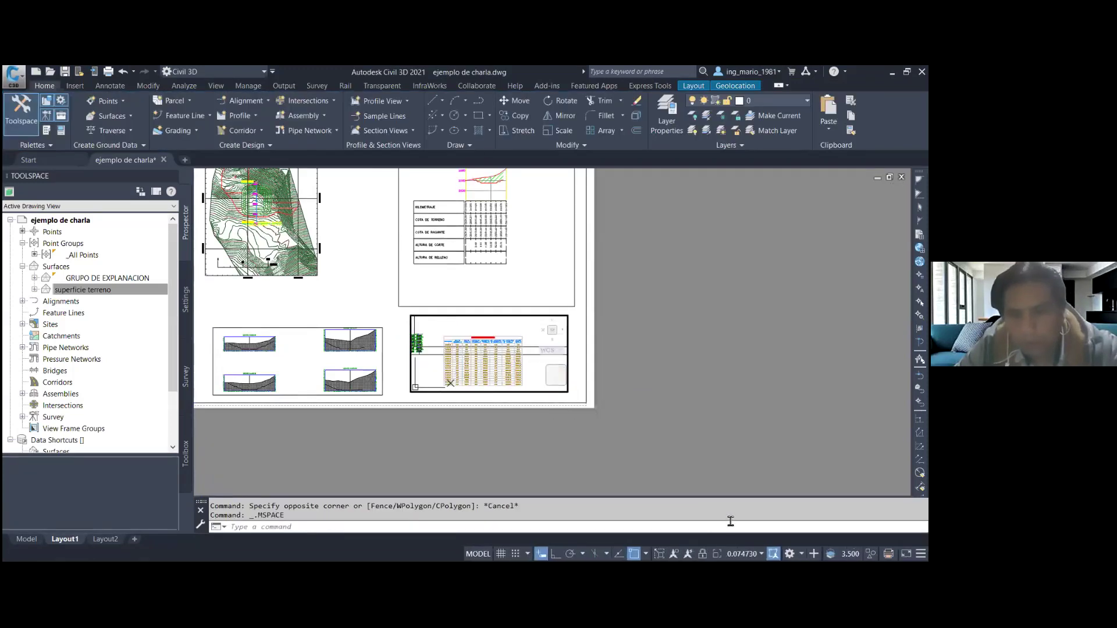
click(740, 554)
click(745, 426)
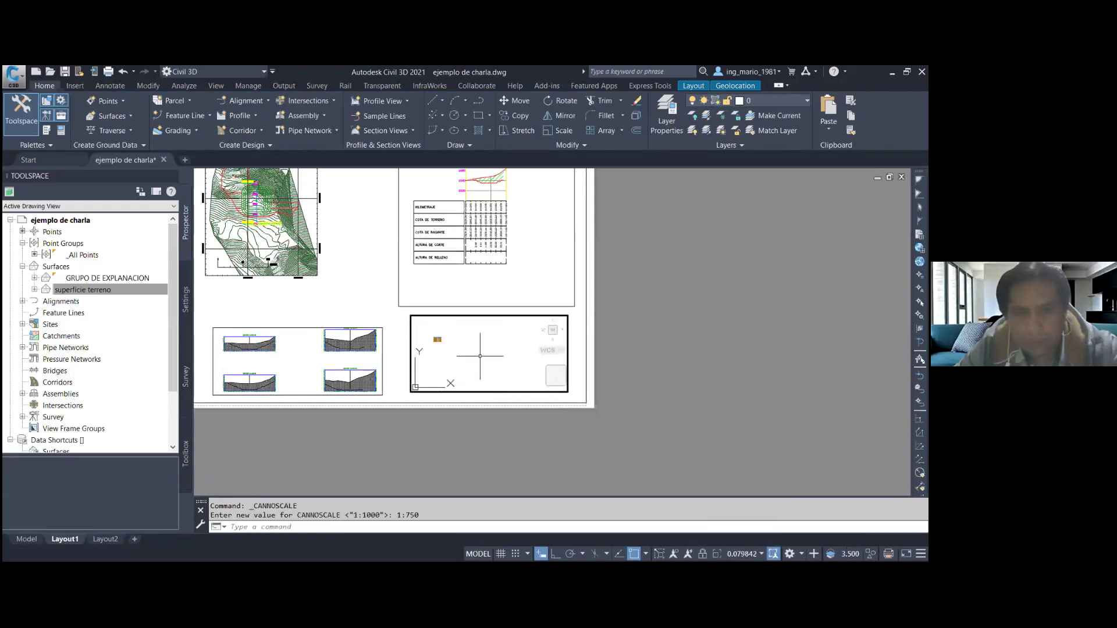
scroll(445, 347, up, 5)
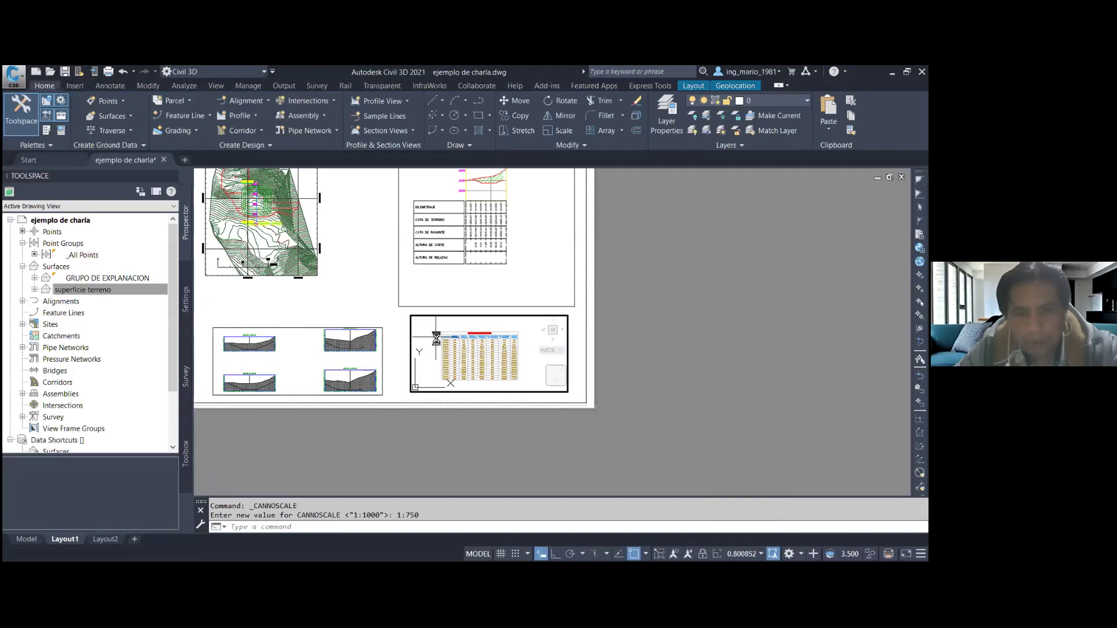
double_click(635, 393)
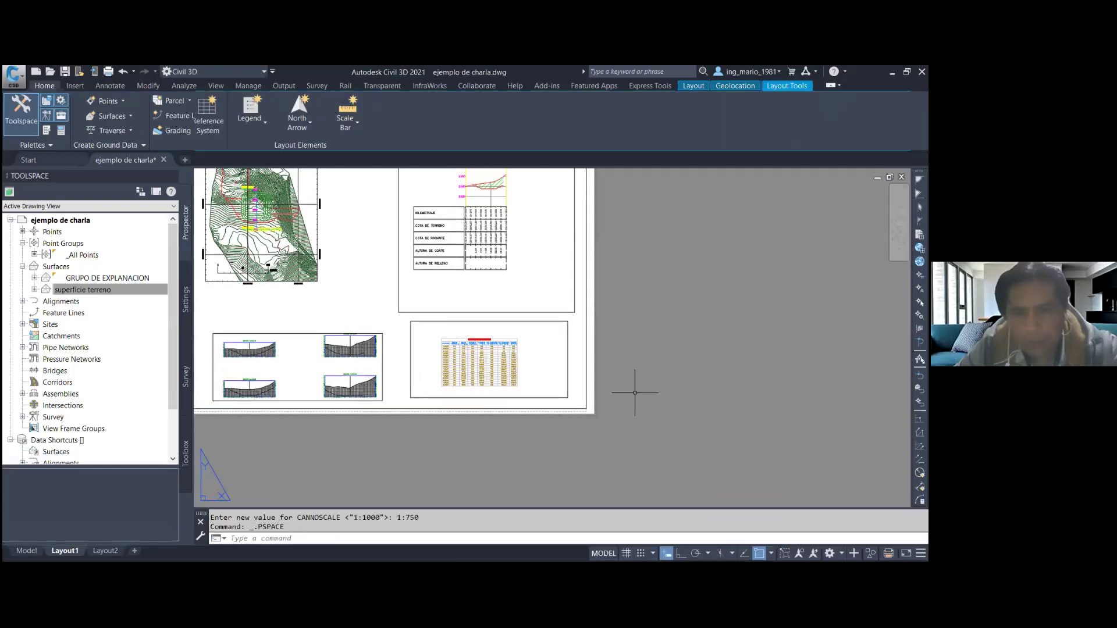
- Centre the Layout1 sheet, save the drawing and switch to the project folder window
scroll(635, 393, down, 2)
scroll(651, 387, up, 3)
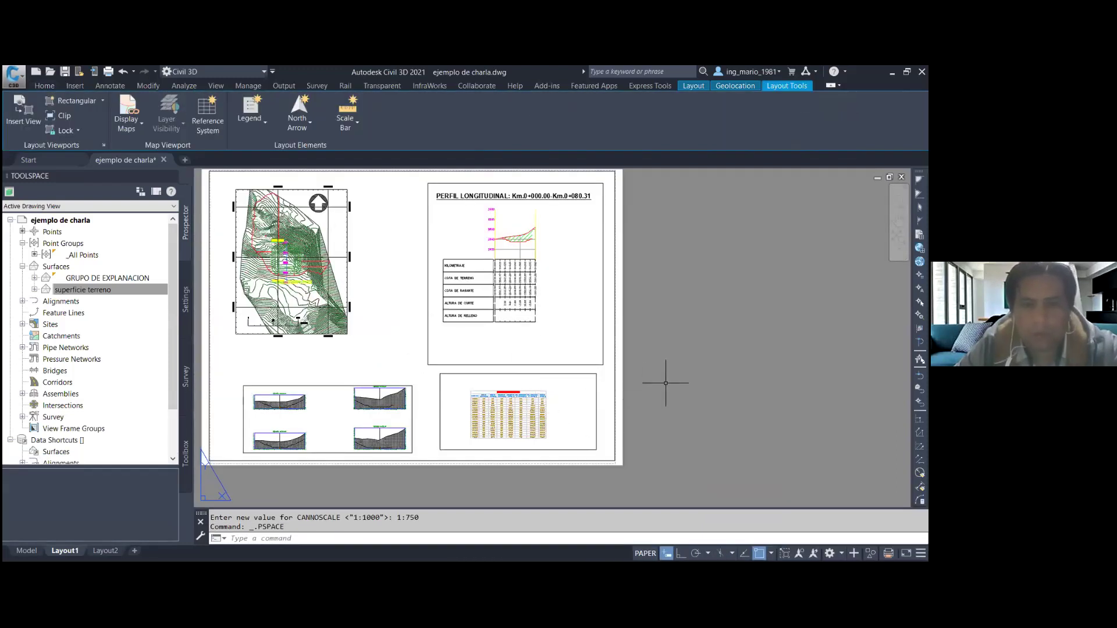
middle_drag(665, 382, 735, 400)
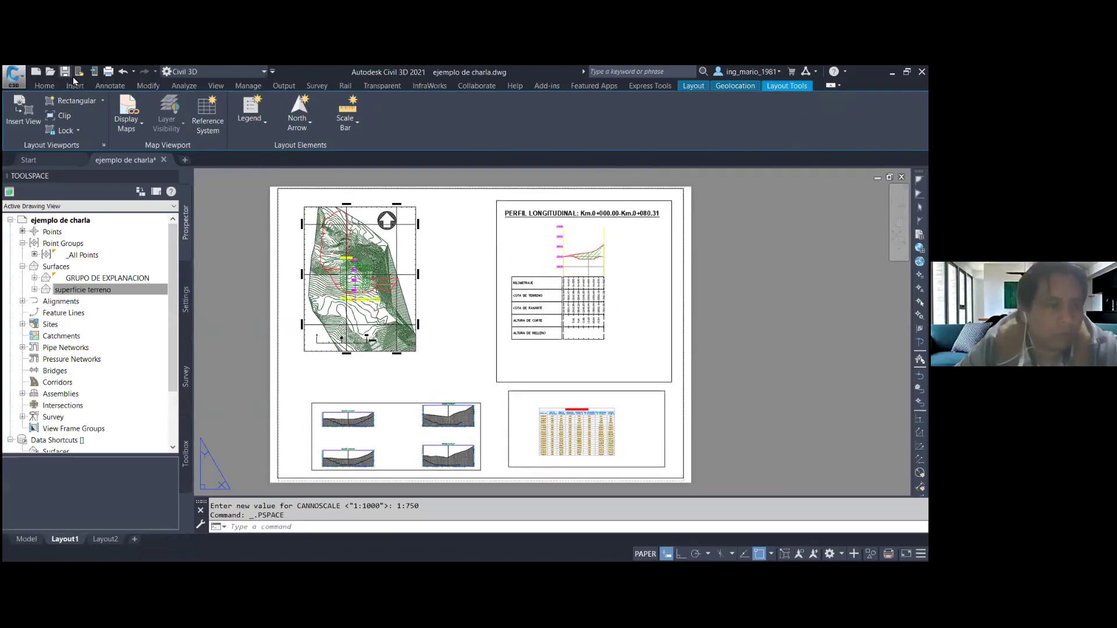
key(ctrl+s)
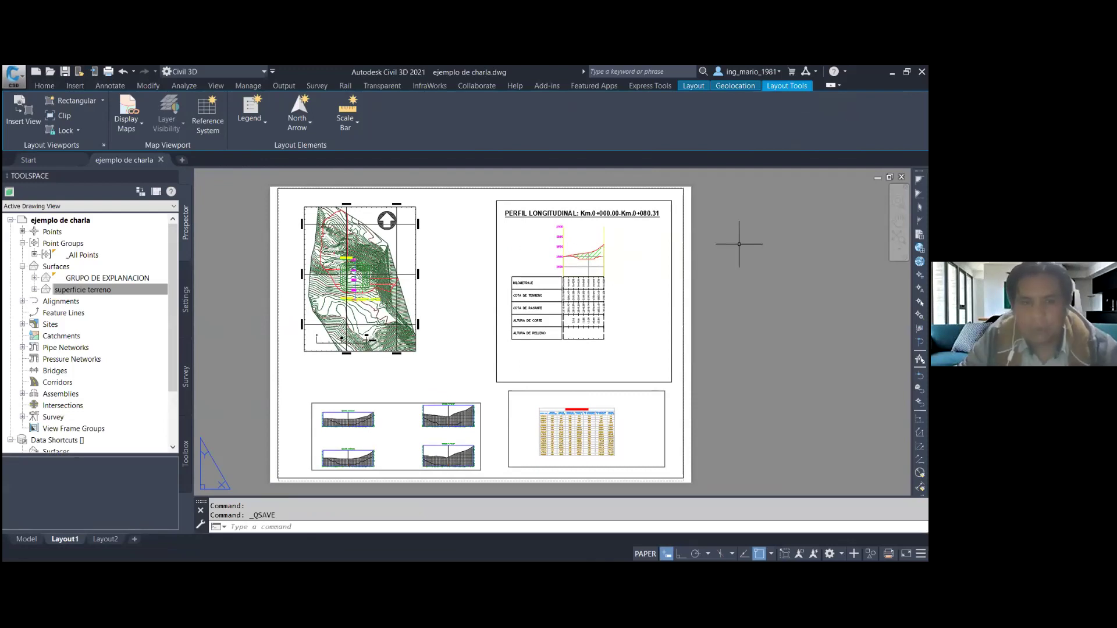
key(alt+Tab)
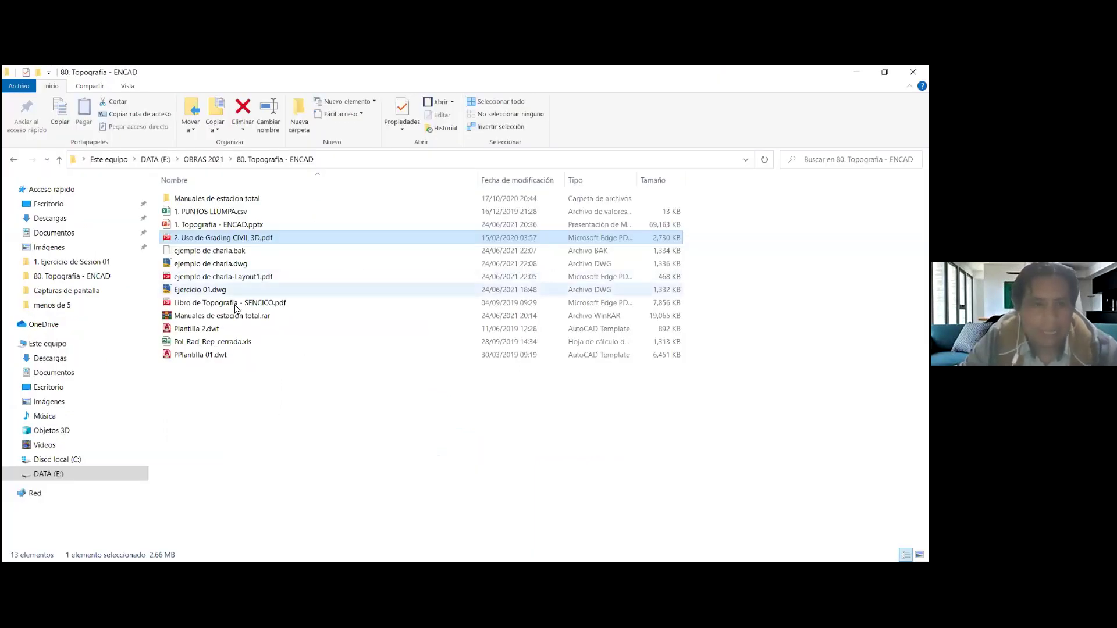
- Open the Manuales de estacion total folder and widen the name column to show full PDF names
click(233, 279)
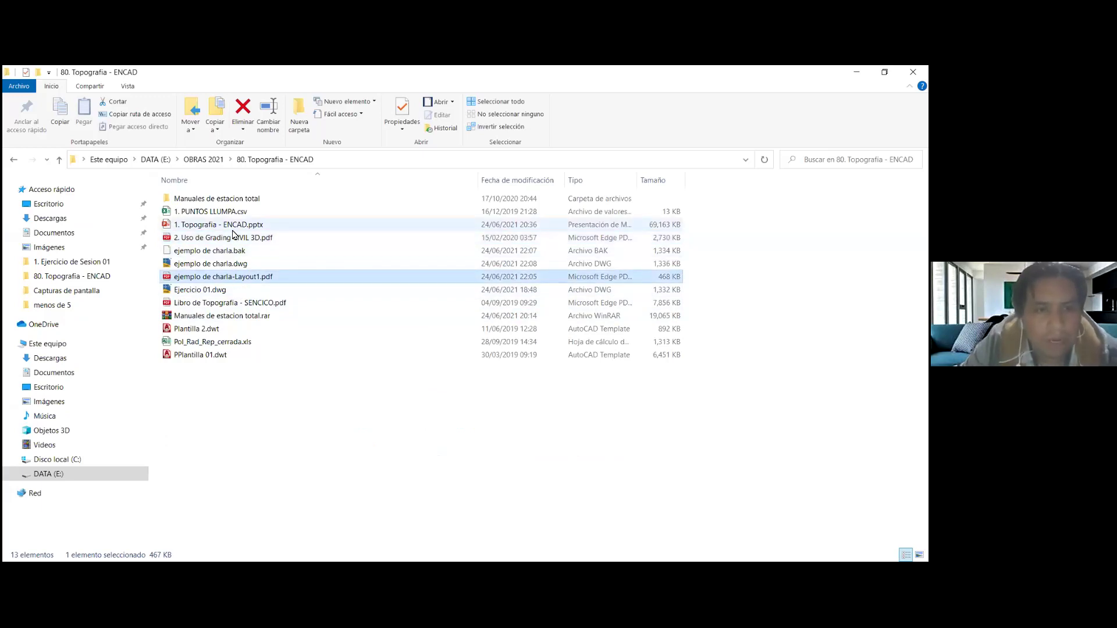
double_click(221, 199)
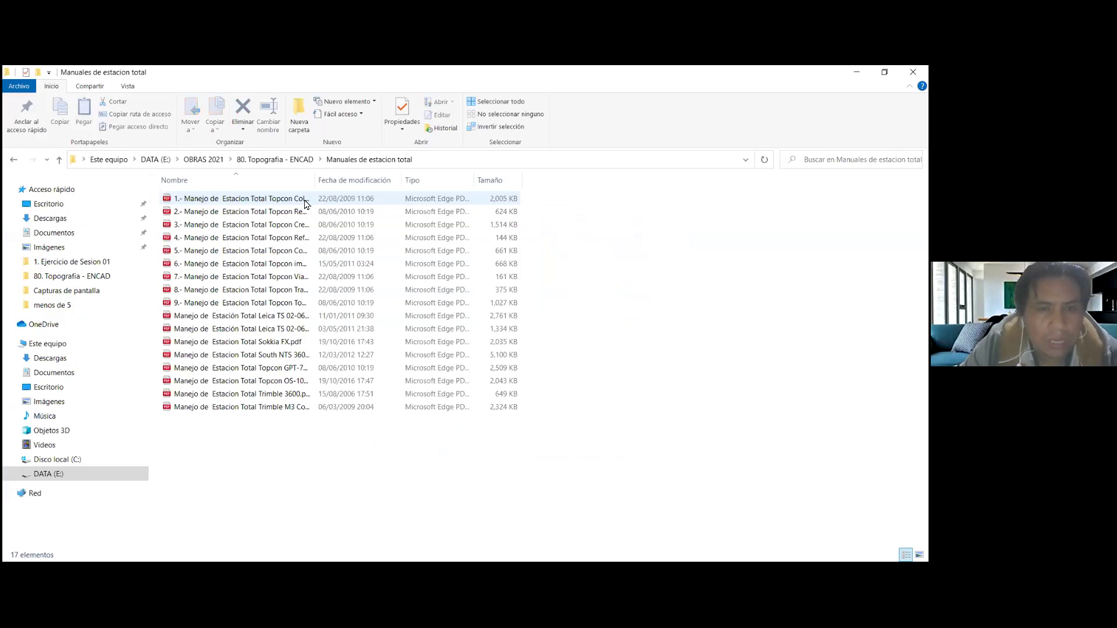
drag(315, 186, 522, 183)
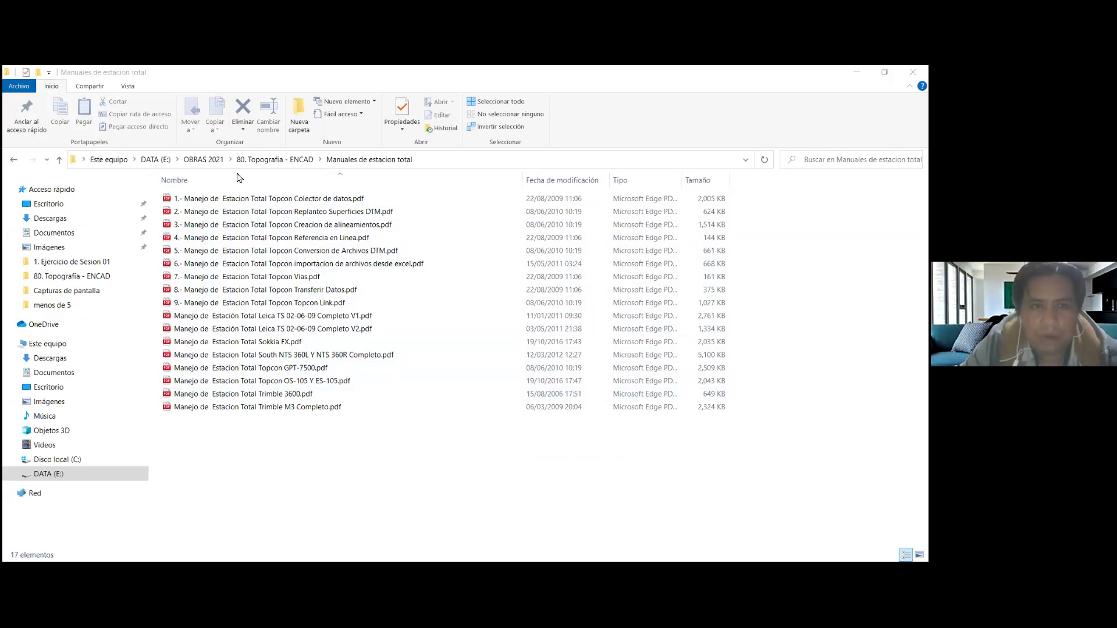
- Go back to the 80. Topografia - ENCAD parent folder
key(alt+Left)
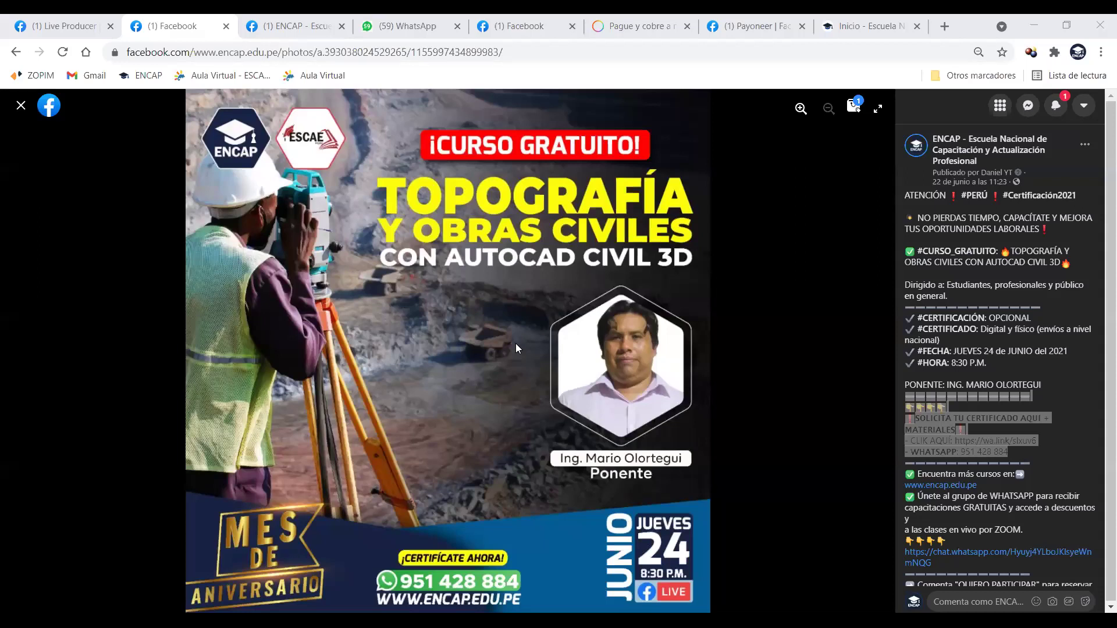
mouse_move(616, 123)
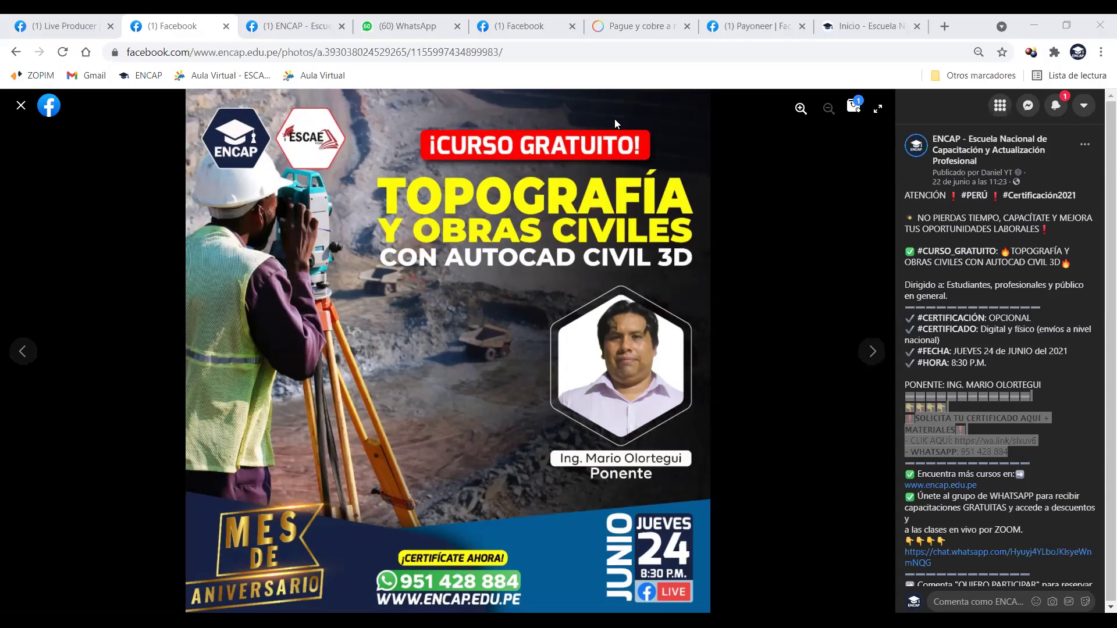
- Move between the ENCAP page and photo tabs, ending on the Instalaciones Eléctricas Domiciliarias poster
click(297, 27)
click(201, 32)
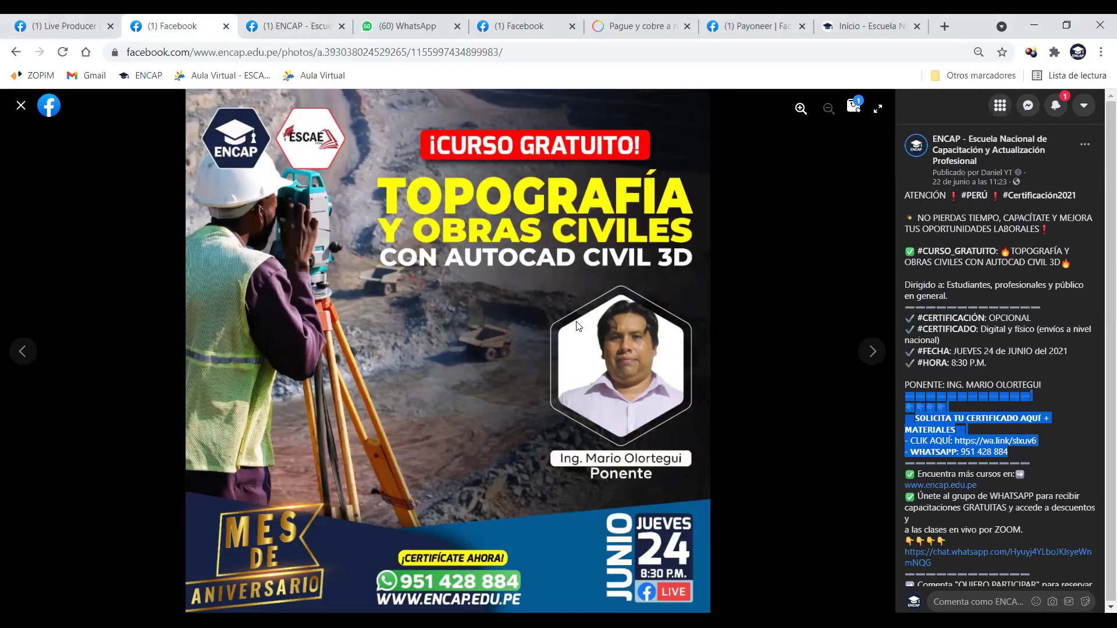
click(297, 26)
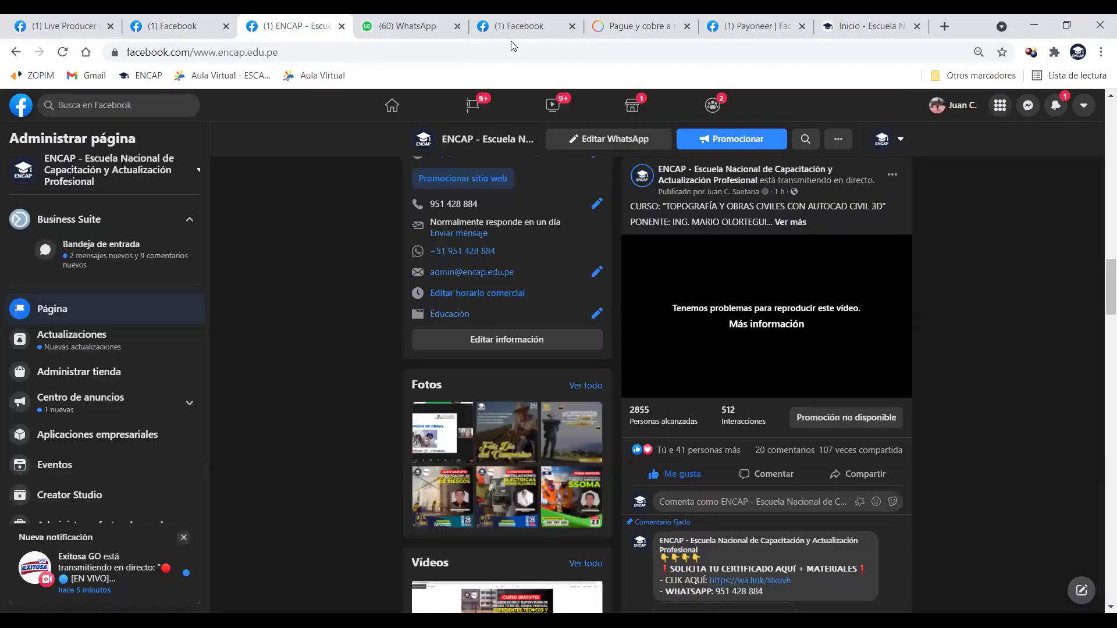
click(518, 26)
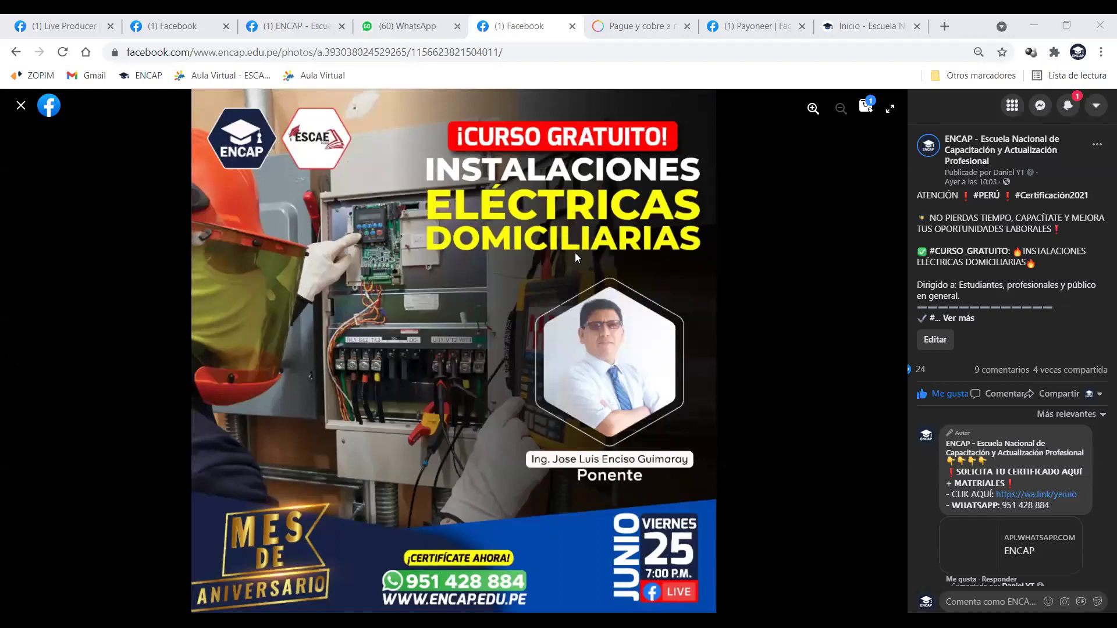
mouse_move(454, 349)
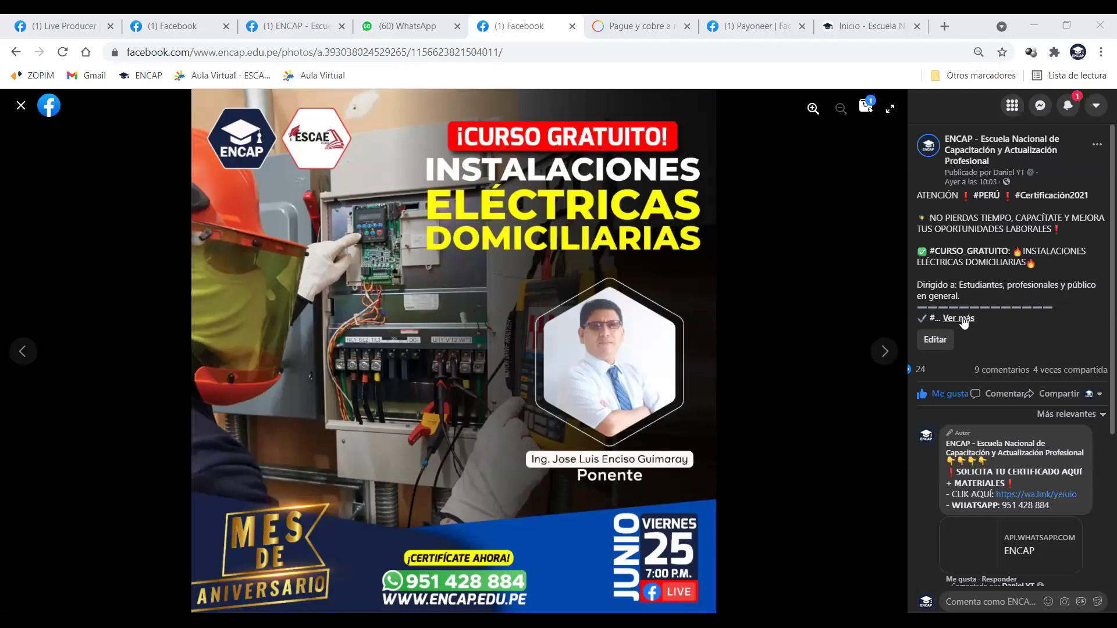
- Read the electrical installations post's full caption, then close the photo viewer
click(945, 318)
scroll(1067, 391, down, 1)
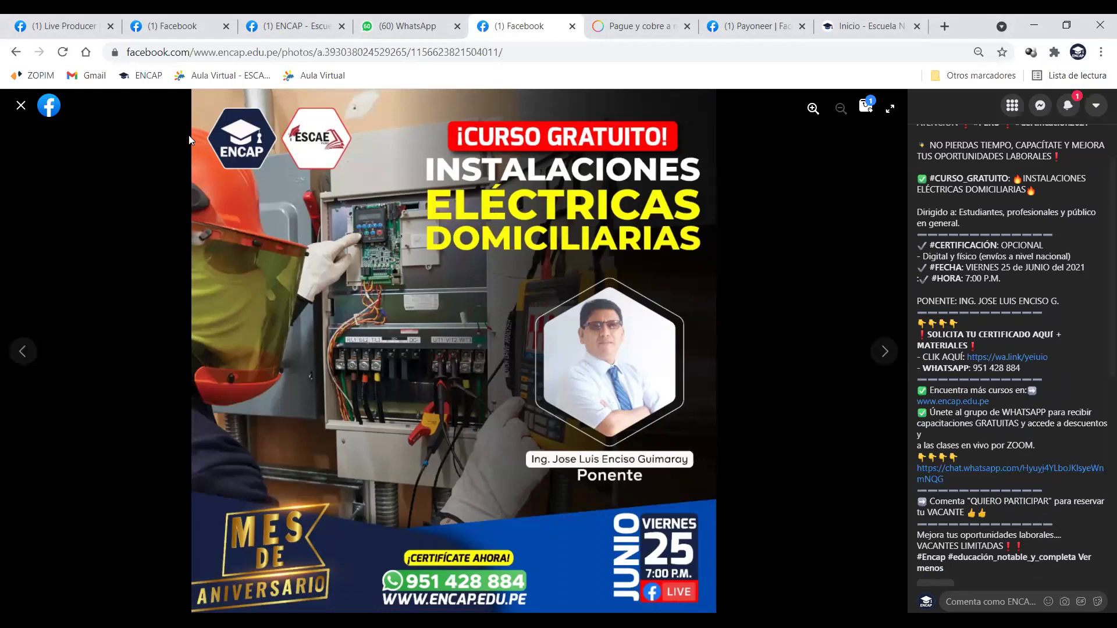
click(21, 105)
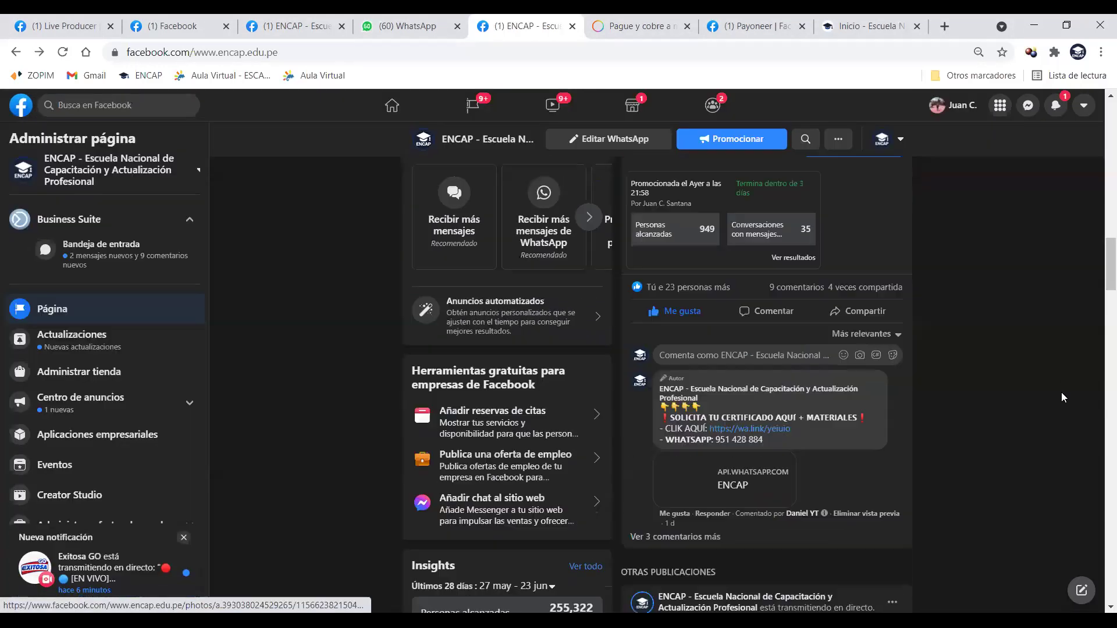
- Scroll down the ENCAP feed and open the Identificación de Peligros y Evaluación de Riesgos poster
scroll(980, 393, down, 5)
scroll(980, 395, down, 5)
scroll(979, 395, down, 5)
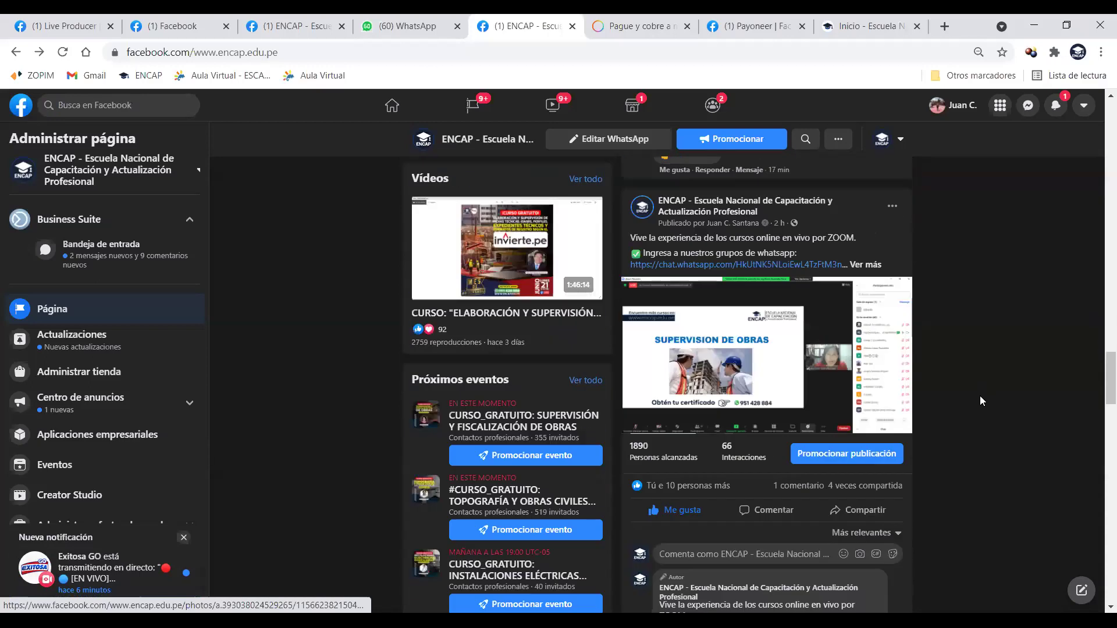
scroll(980, 395, down, 5)
scroll(979, 396, down, 5)
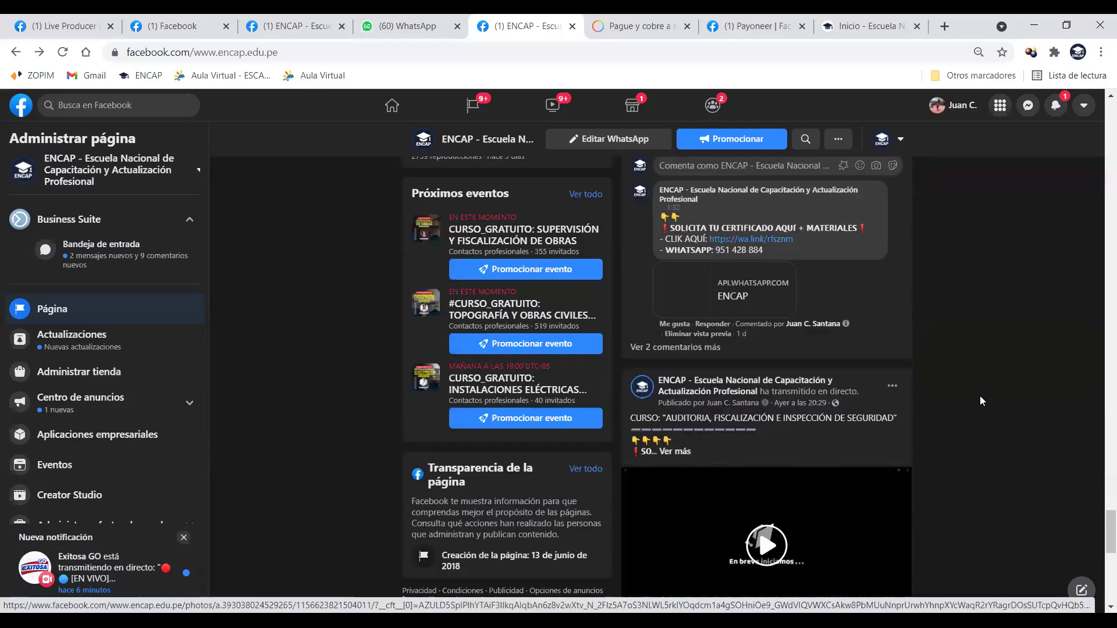
scroll(980, 398, down, 5)
scroll(980, 398, down, 5)
scroll(980, 397, down, 5)
scroll(980, 397, down, 2)
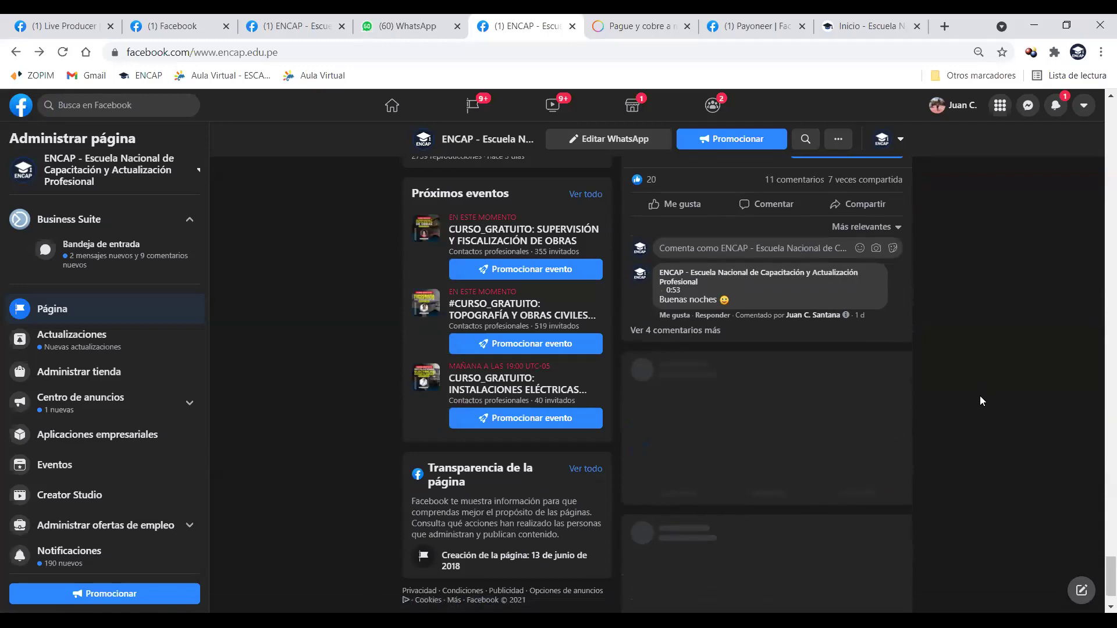
scroll(979, 396, down, 4)
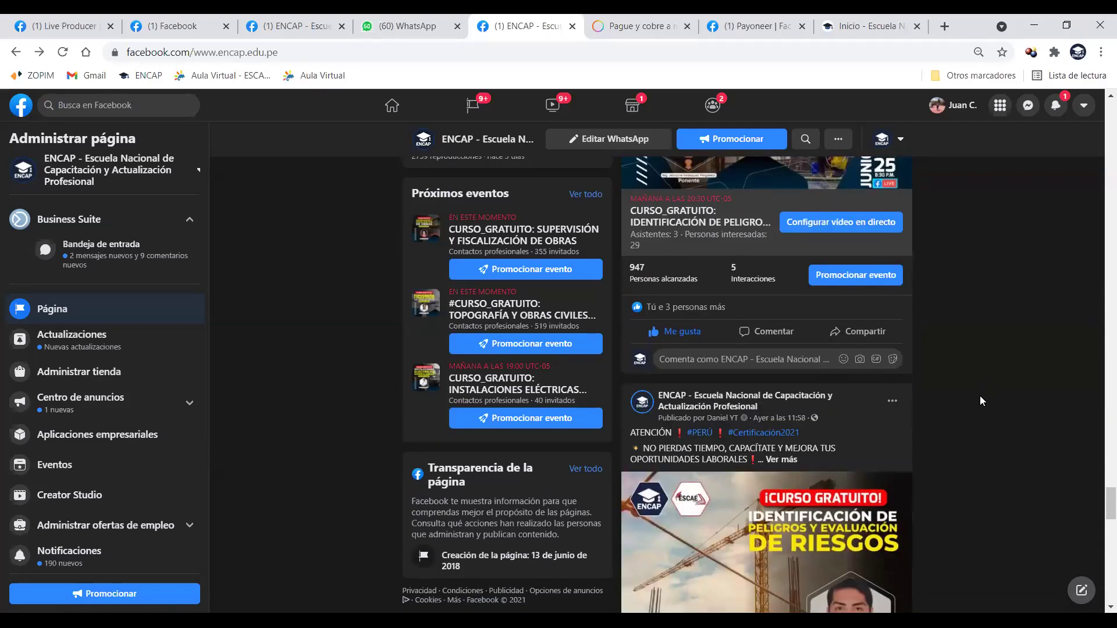
scroll(980, 400, down, 5)
click(796, 302)
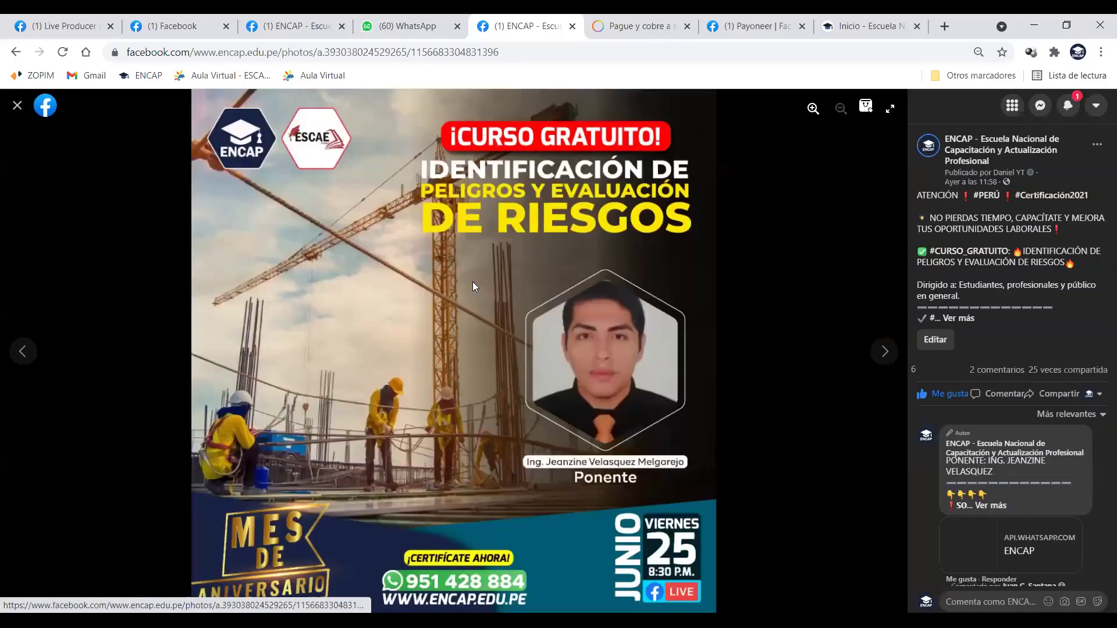